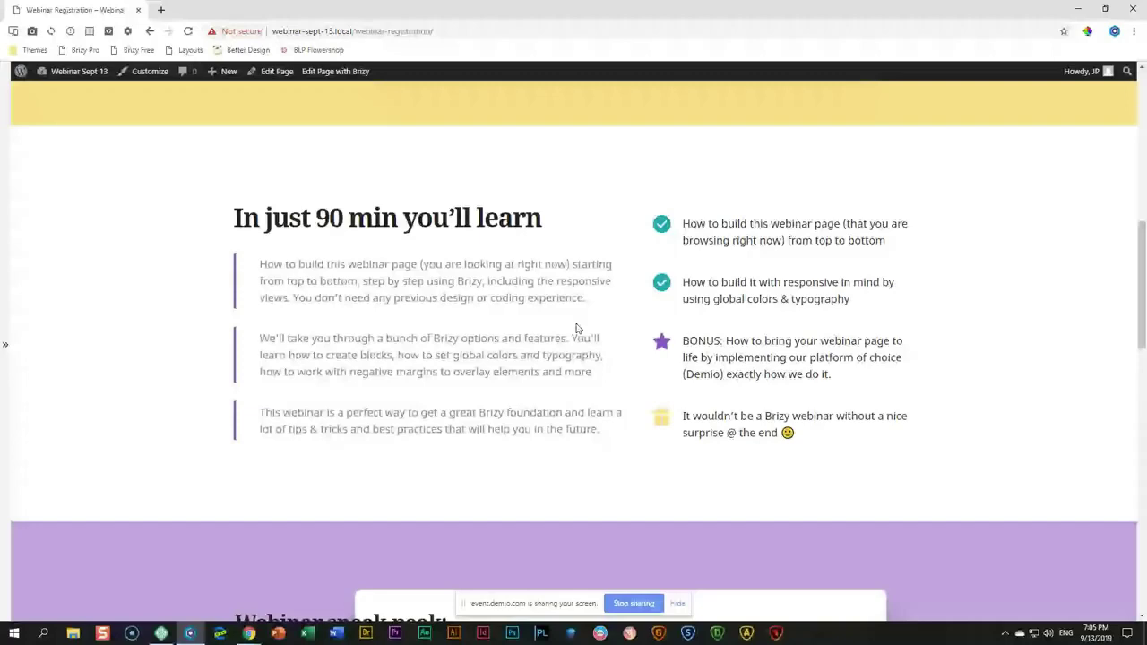
Look through the finished webinar registration page, from the headline section to the countdown and footer.
scroll(578, 329, down, 6)
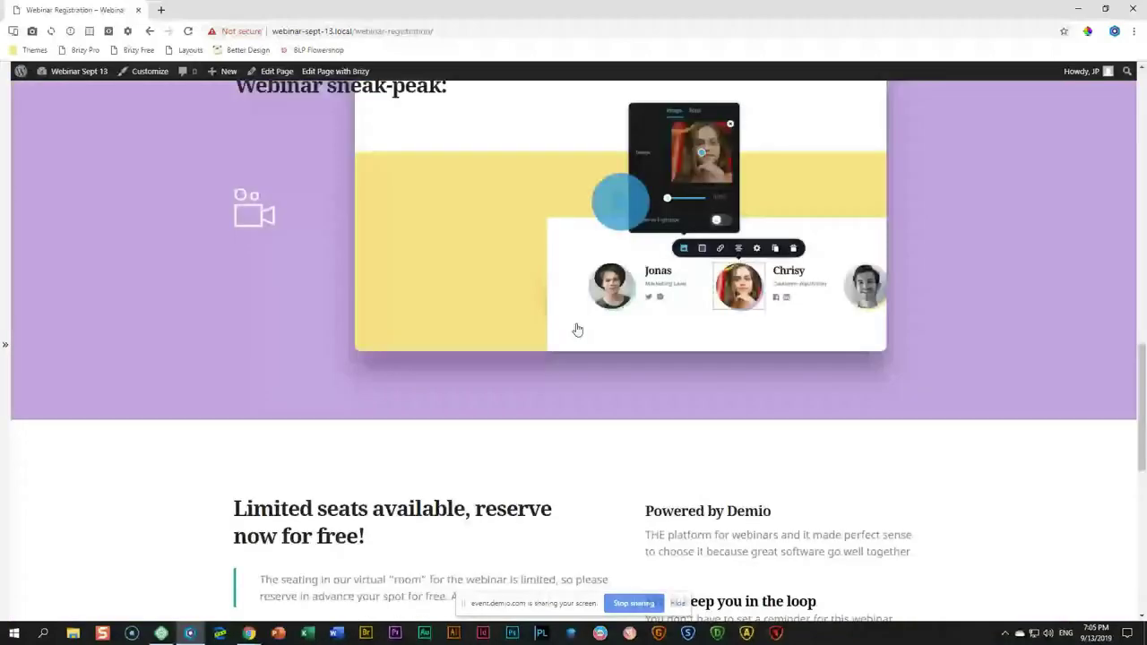
scroll(502, 328, up, 2)
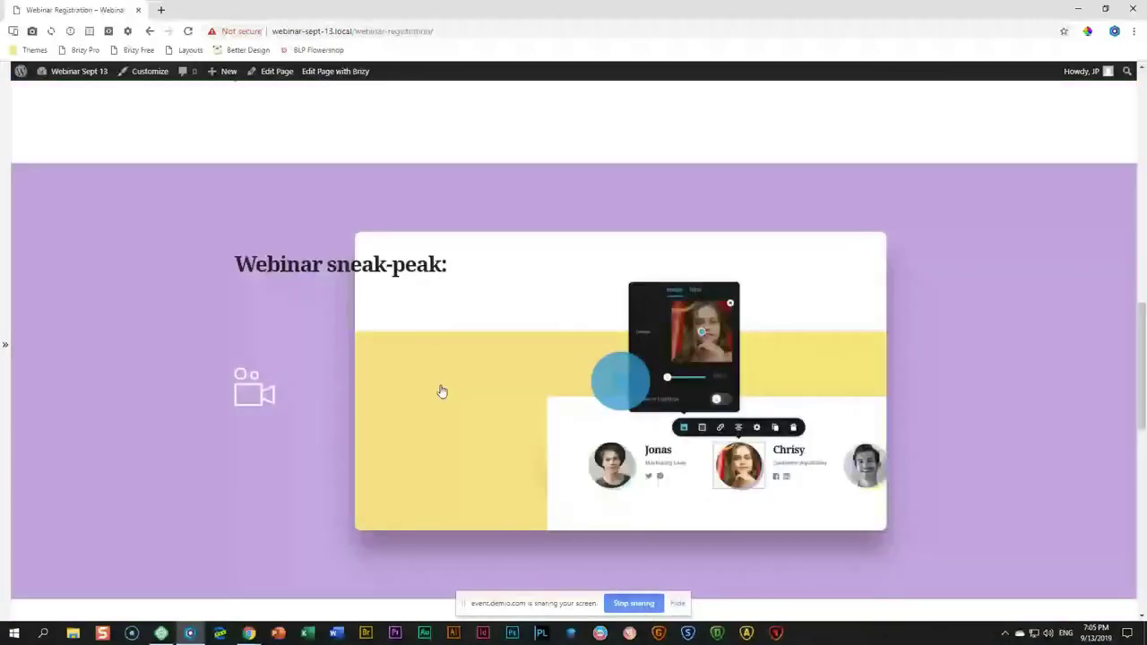
scroll(442, 391, down, 5)
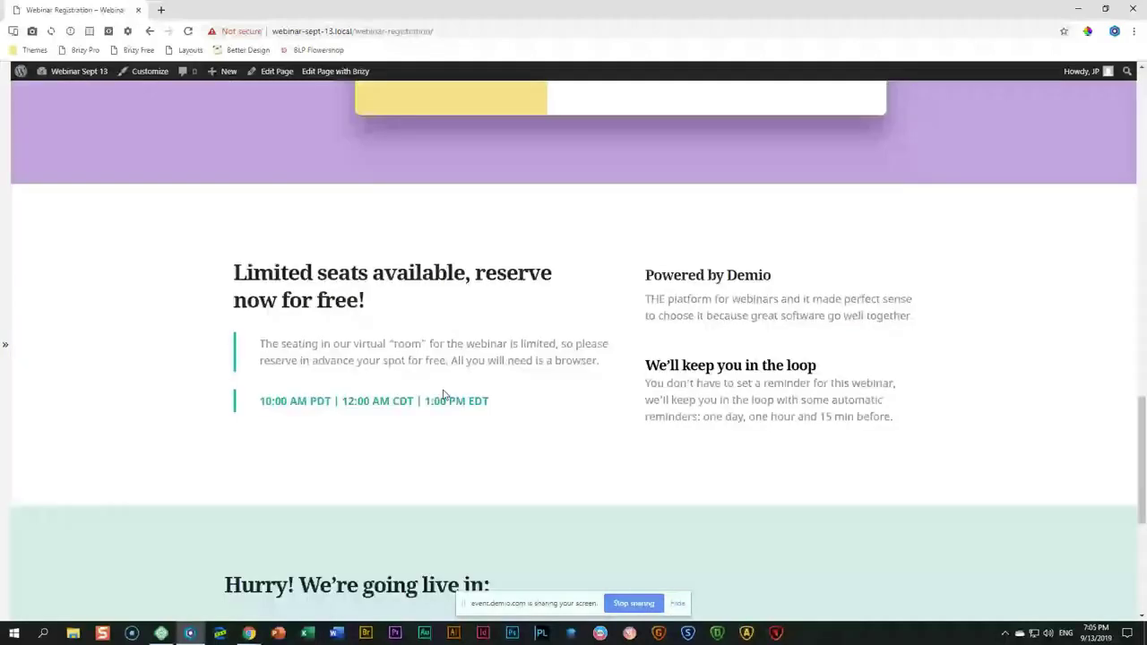
scroll(446, 394, down, 1)
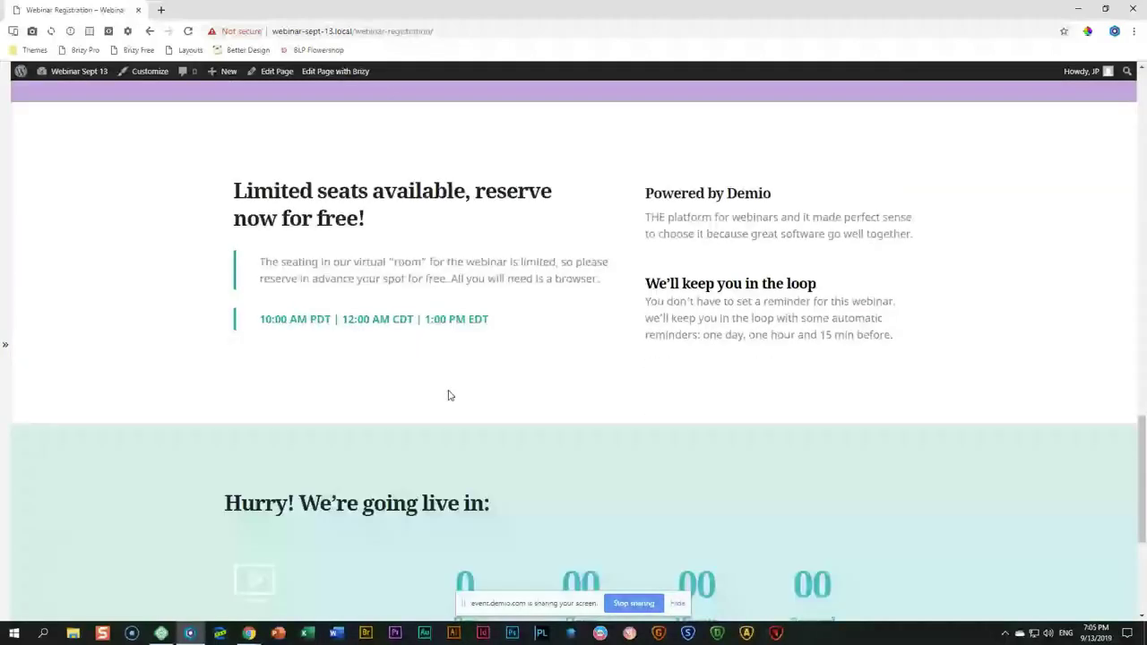
scroll(450, 395, up, 15)
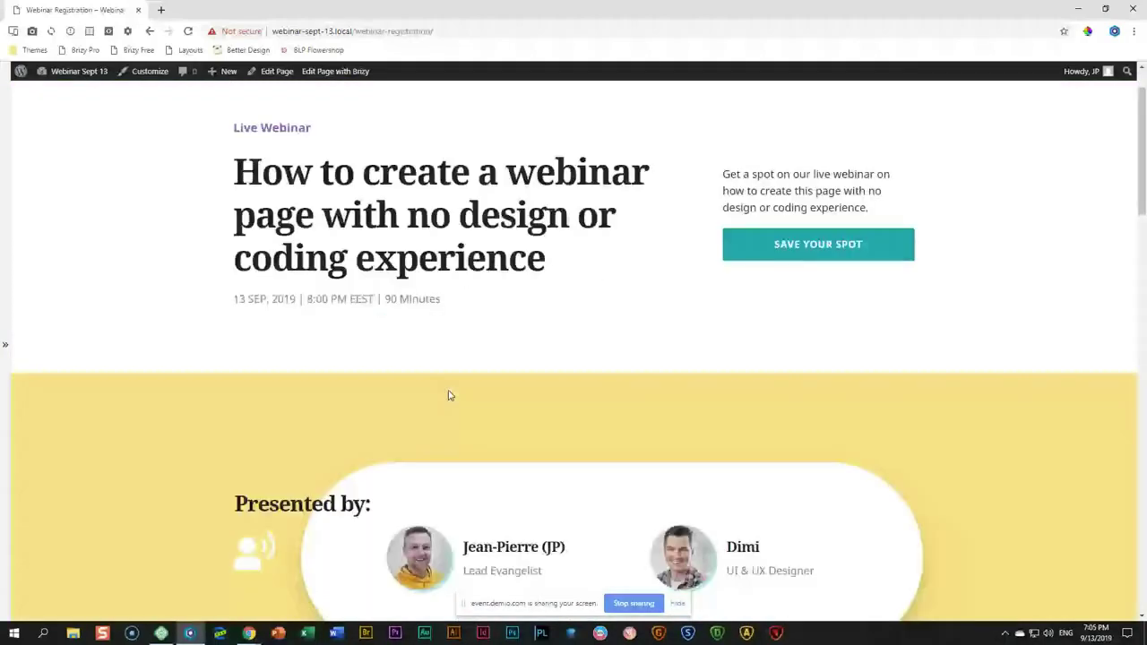
scroll(450, 395, up, 1)
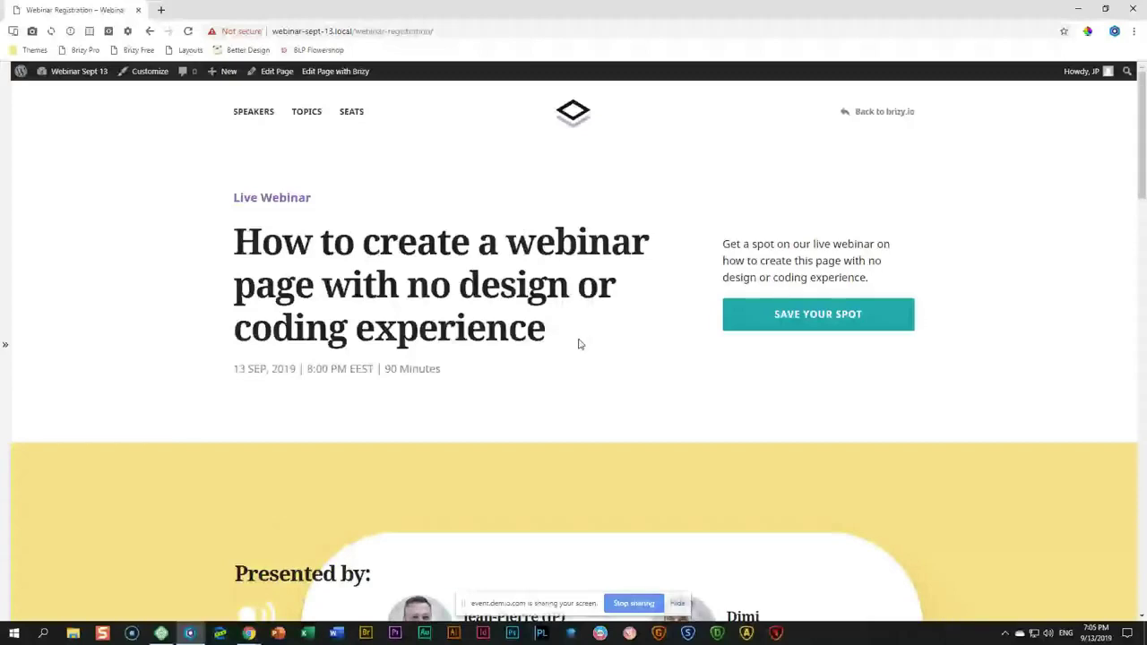
scroll(732, 323, down, 1)
scroll(732, 322, down, 6)
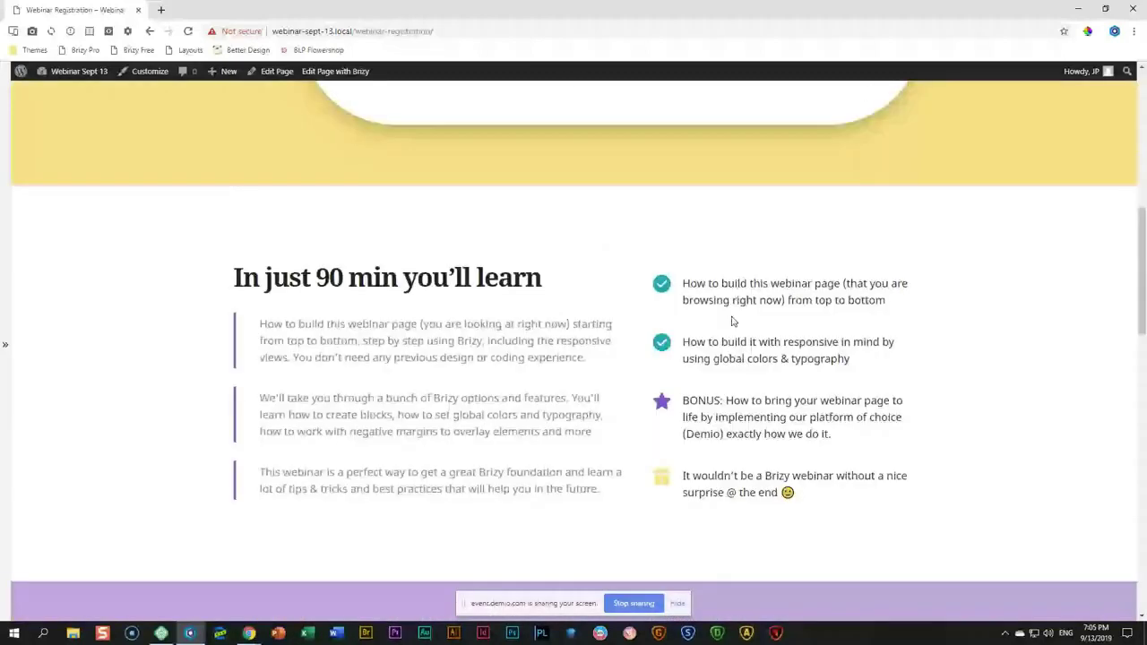
scroll(732, 321, down, 5)
scroll(732, 321, down, 6)
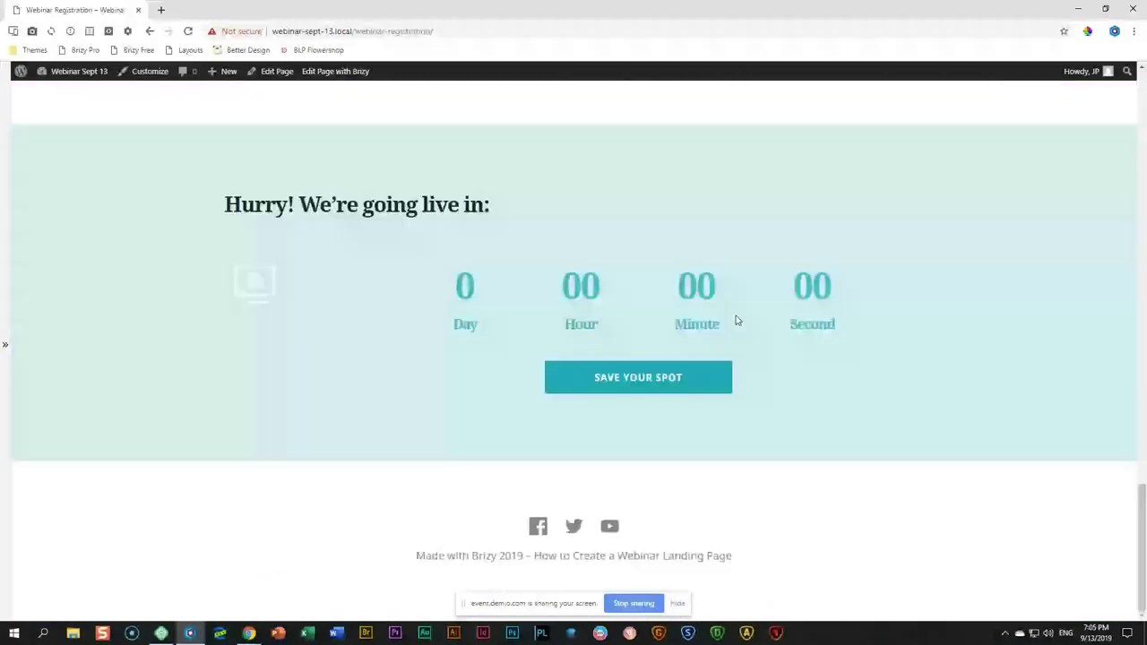
scroll(736, 319, up, 10)
scroll(736, 319, up, 10)
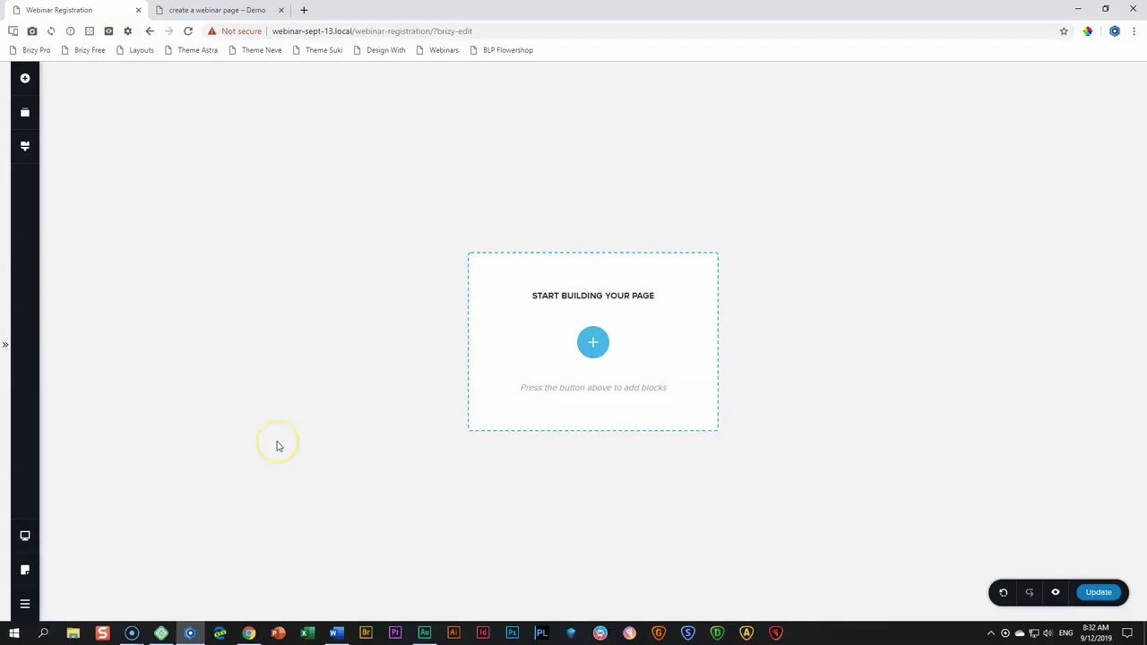
Switch to the "create a webinar page" demo and review all its sections, highlighting the main headline and the "Get a spot" text.
click(278, 445)
click(231, 9)
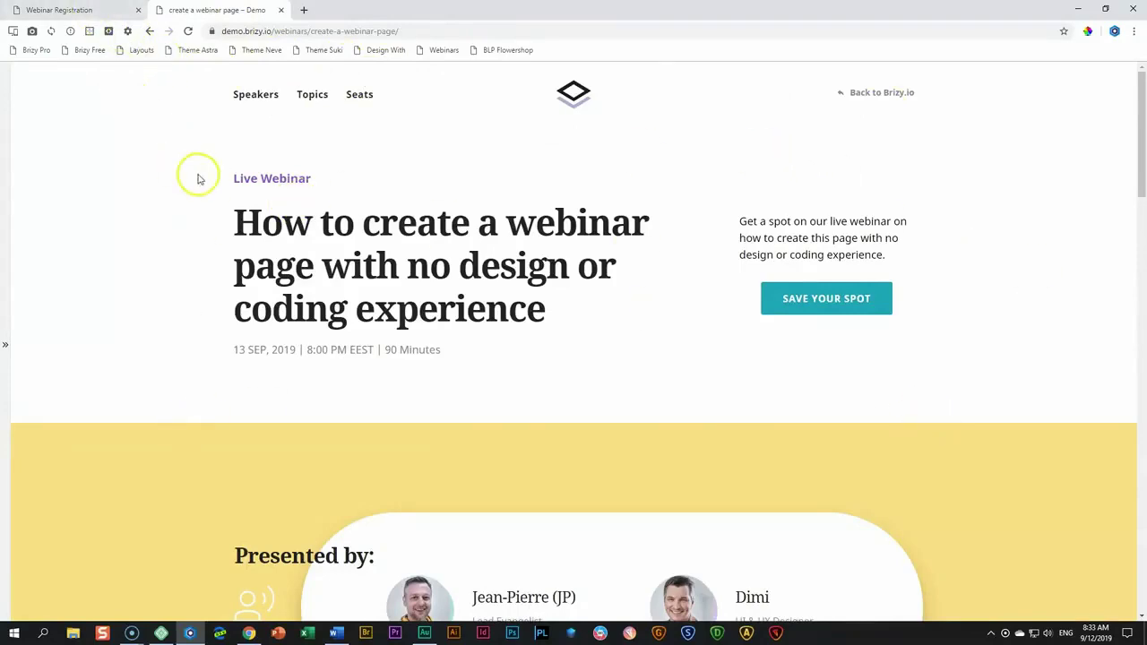
scroll(215, 206, down, 10)
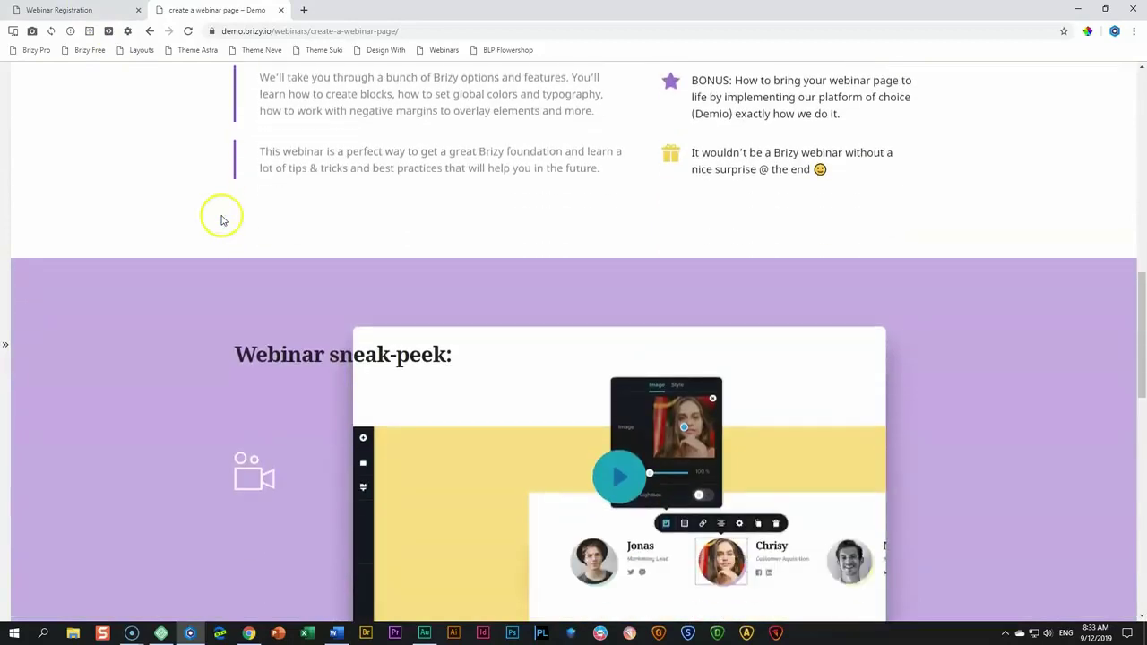
scroll(222, 220, down, 10)
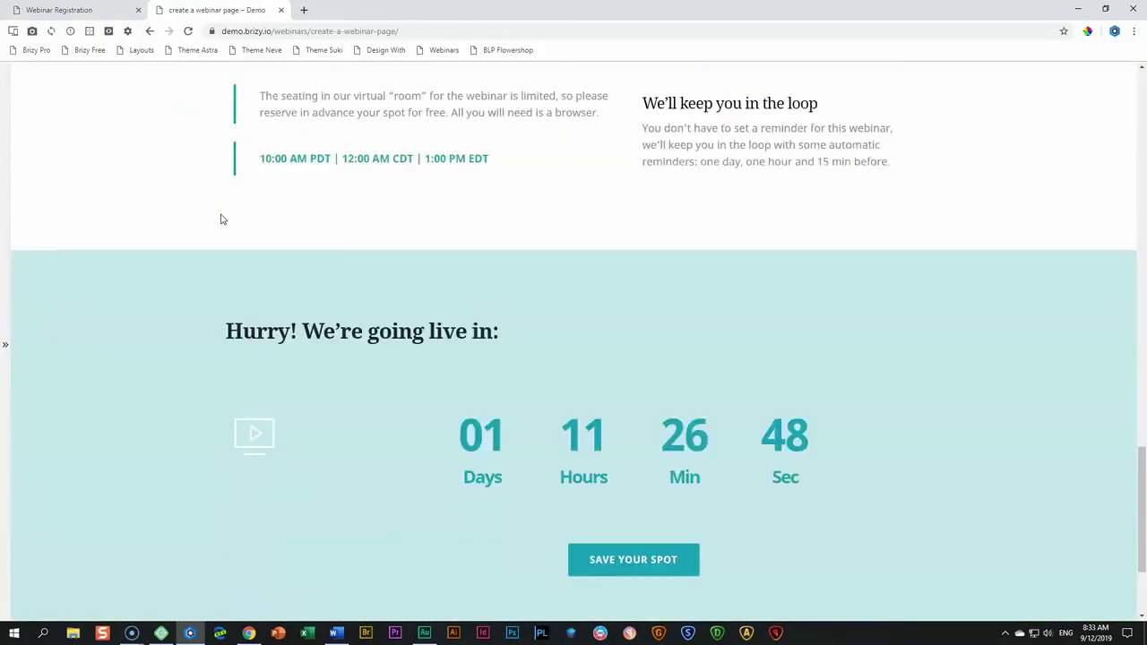
scroll(222, 219, down, 2)
scroll(222, 219, up, 4)
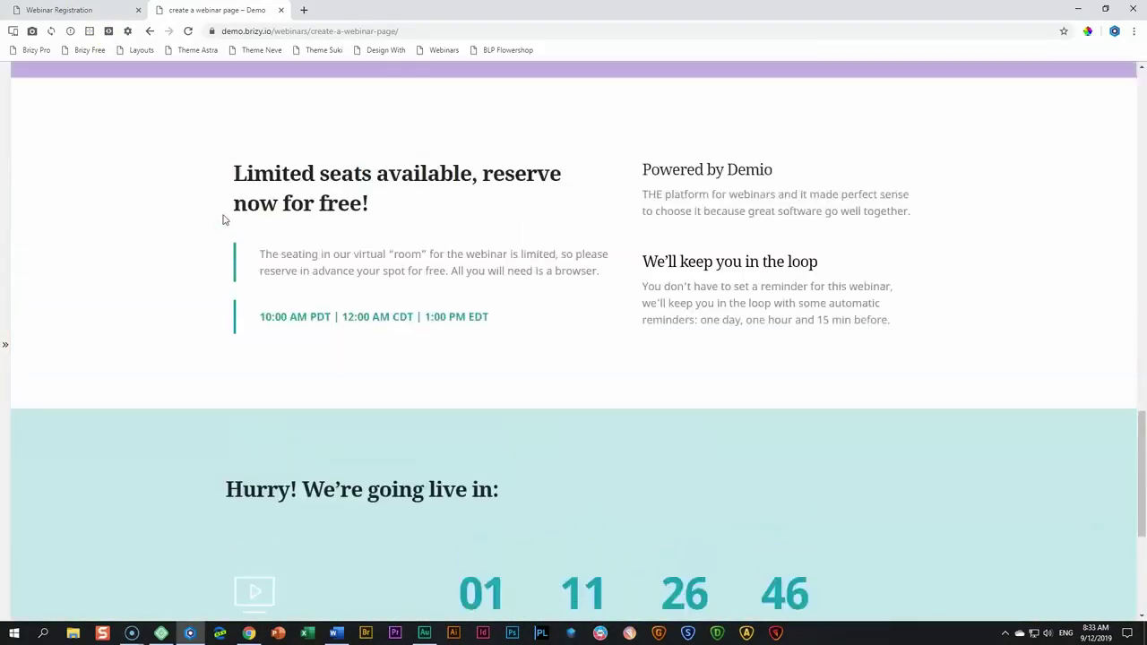
scroll(224, 220, up, 15)
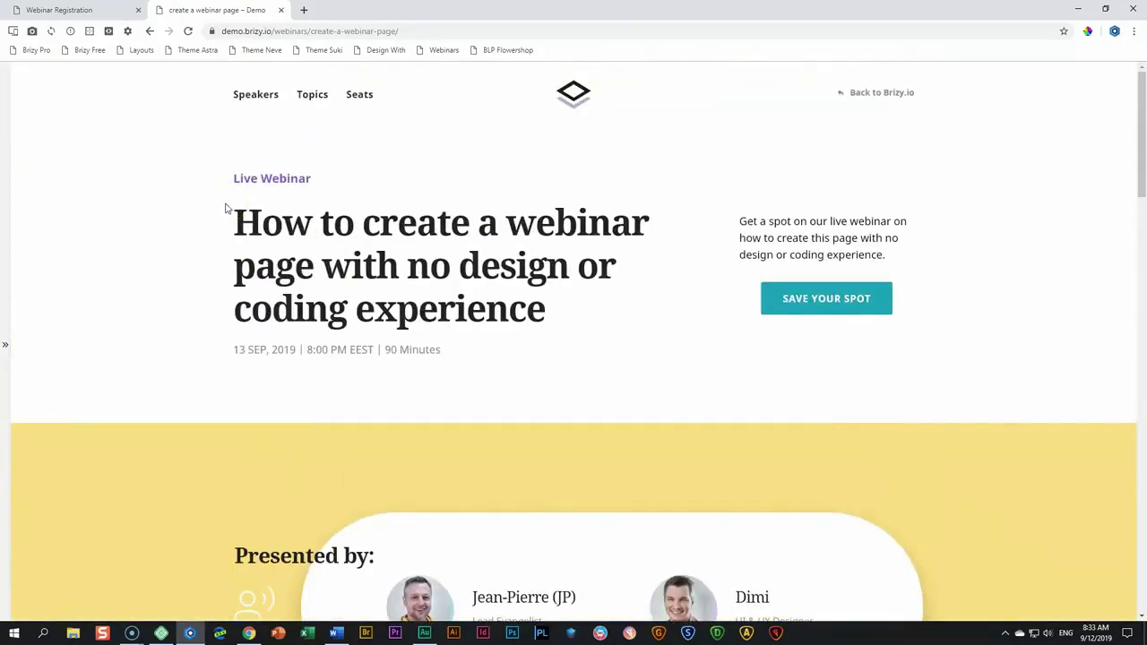
drag(235, 218, 546, 309)
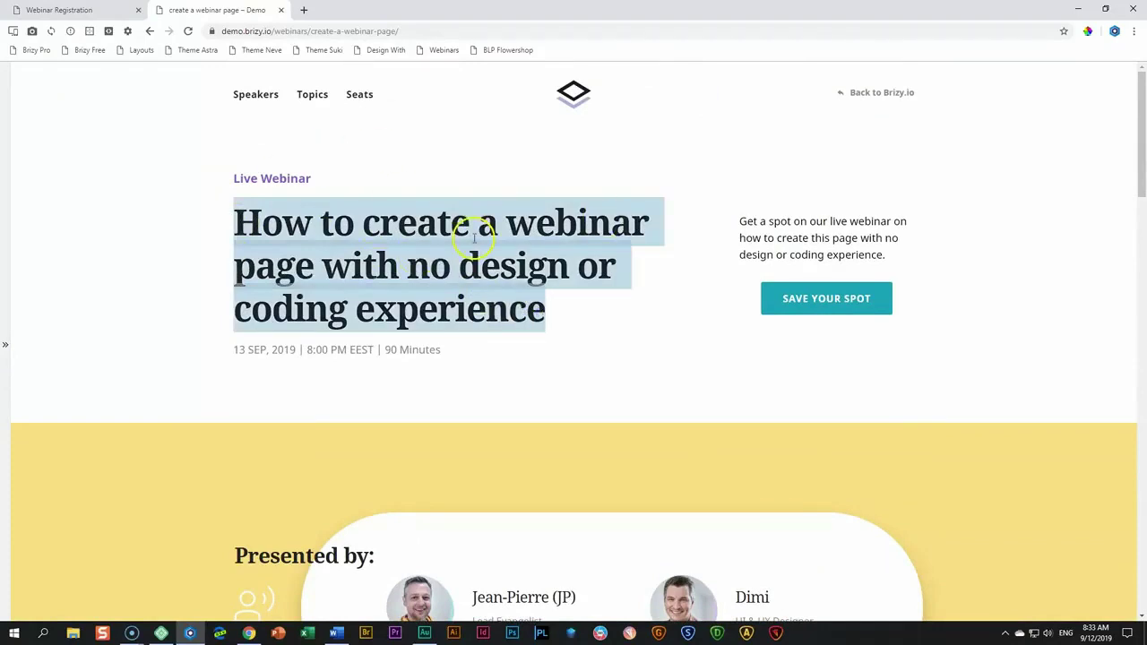
drag(737, 222, 886, 255)
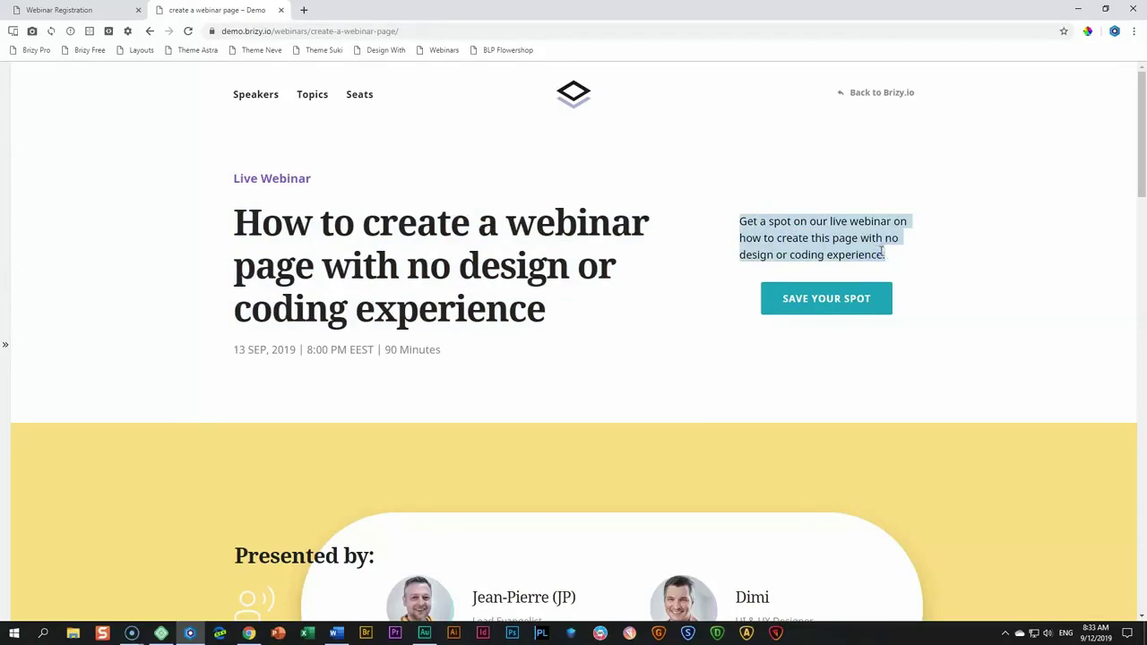
Return to the Webinar Registration editor, show the global styling options and view the Paragraph style's typography settings.
click(103, 13)
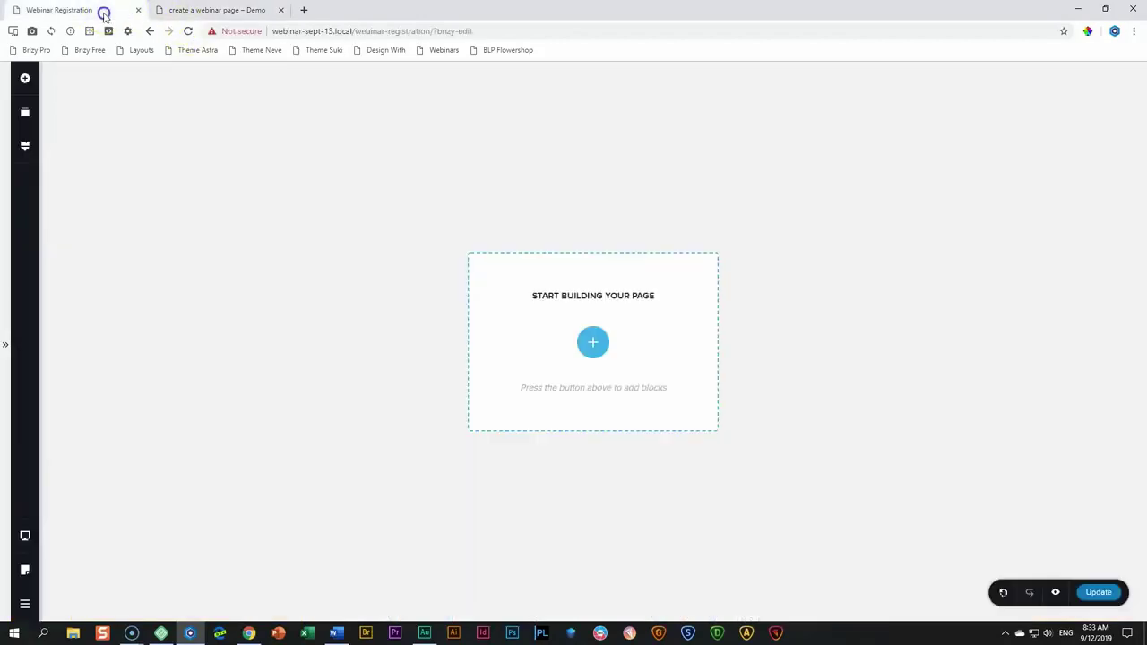
click(26, 146)
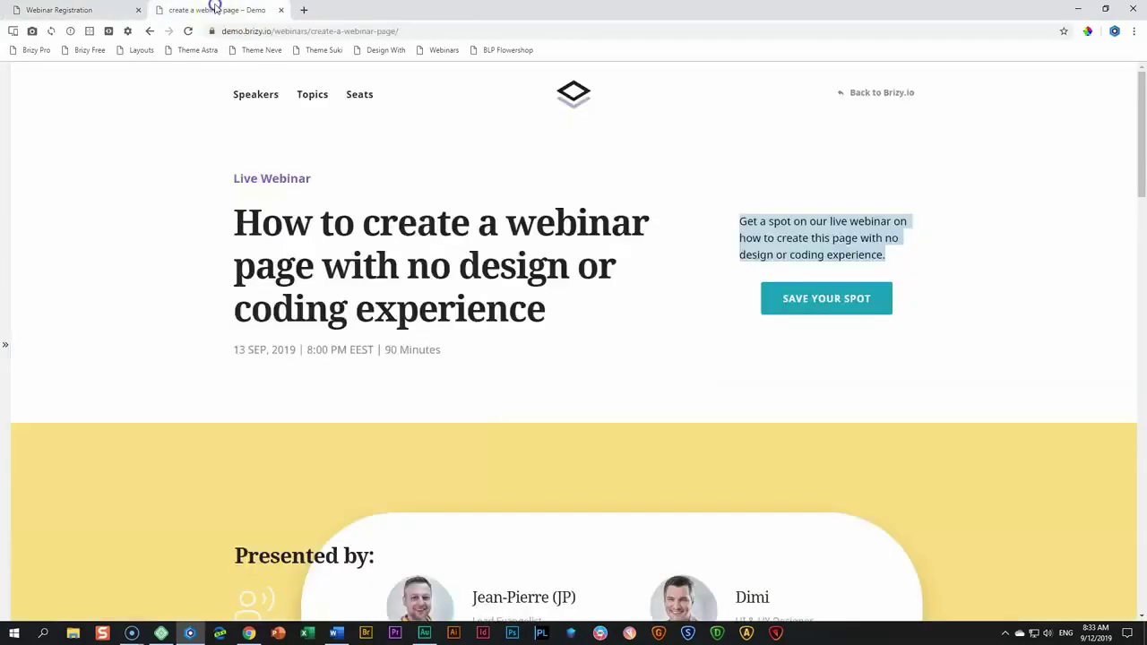
click(215, 10)
click(77, 10)
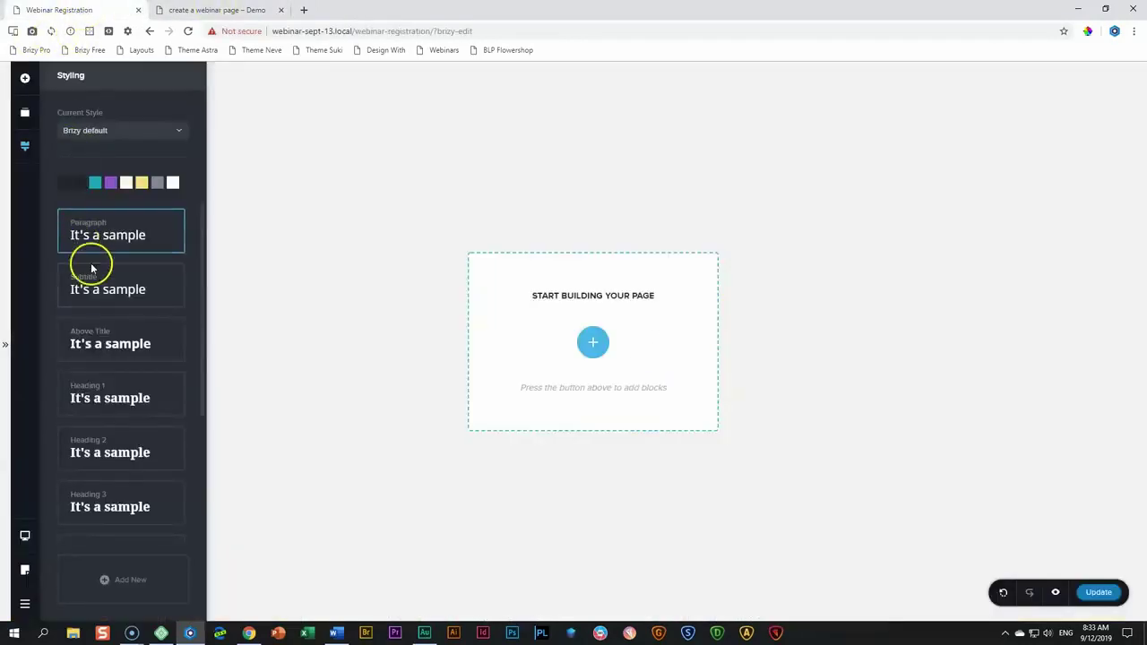
click(102, 224)
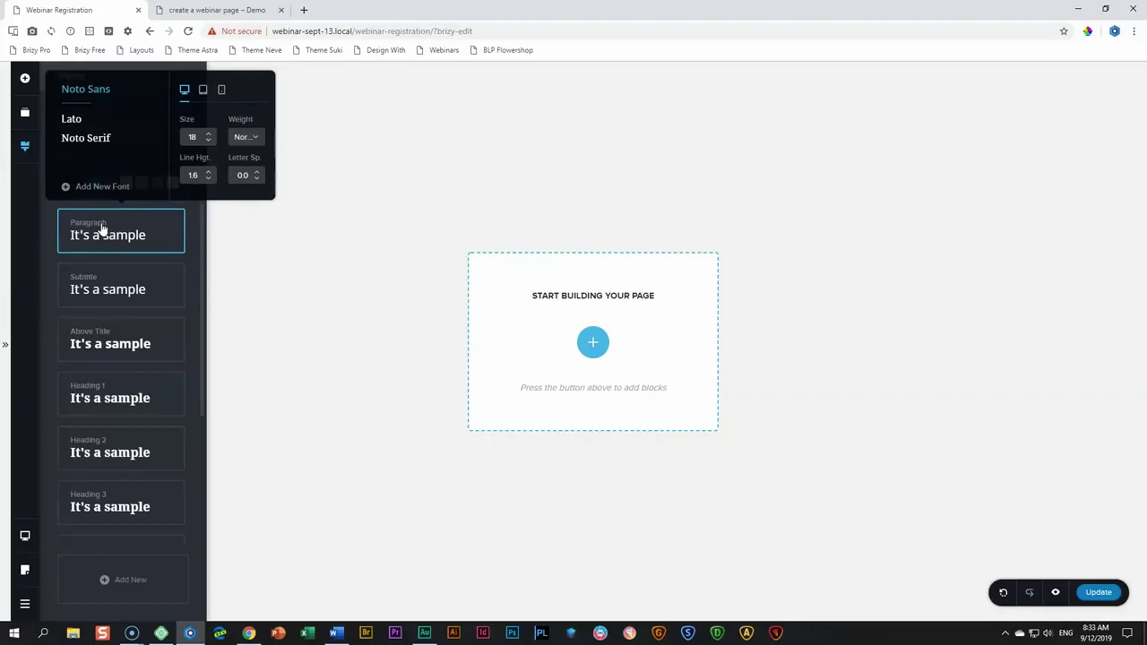
click(104, 230)
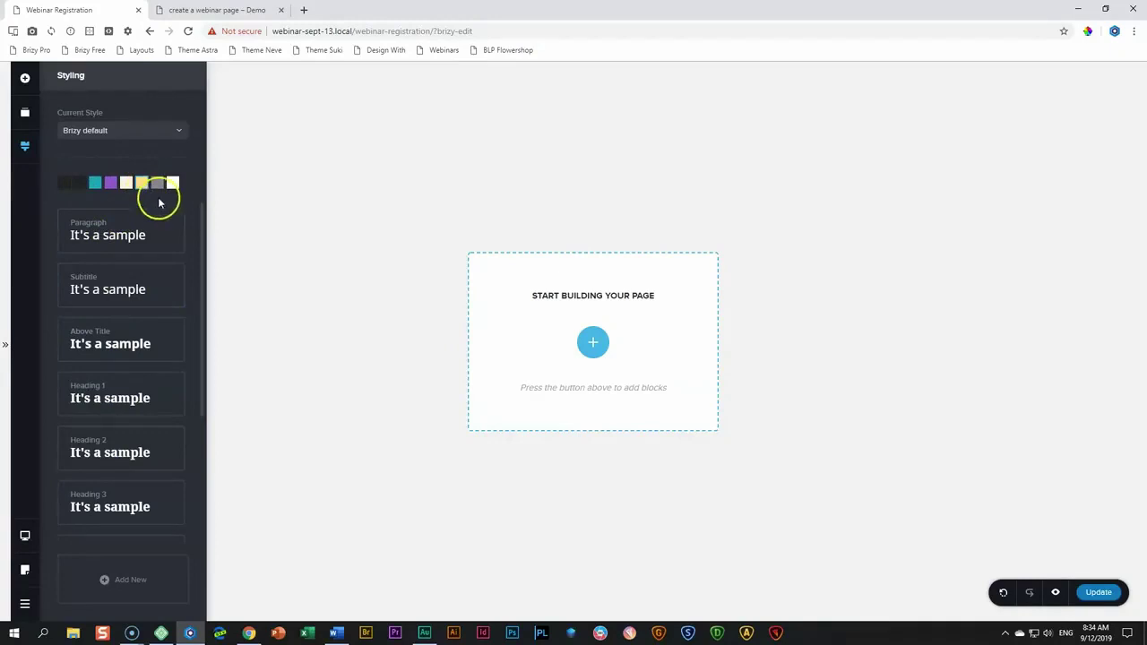
Switch to Word and read through the colour codes and heading font values in the Webinar Landing Page styling settings document.
drag(2, 345, 528, 22)
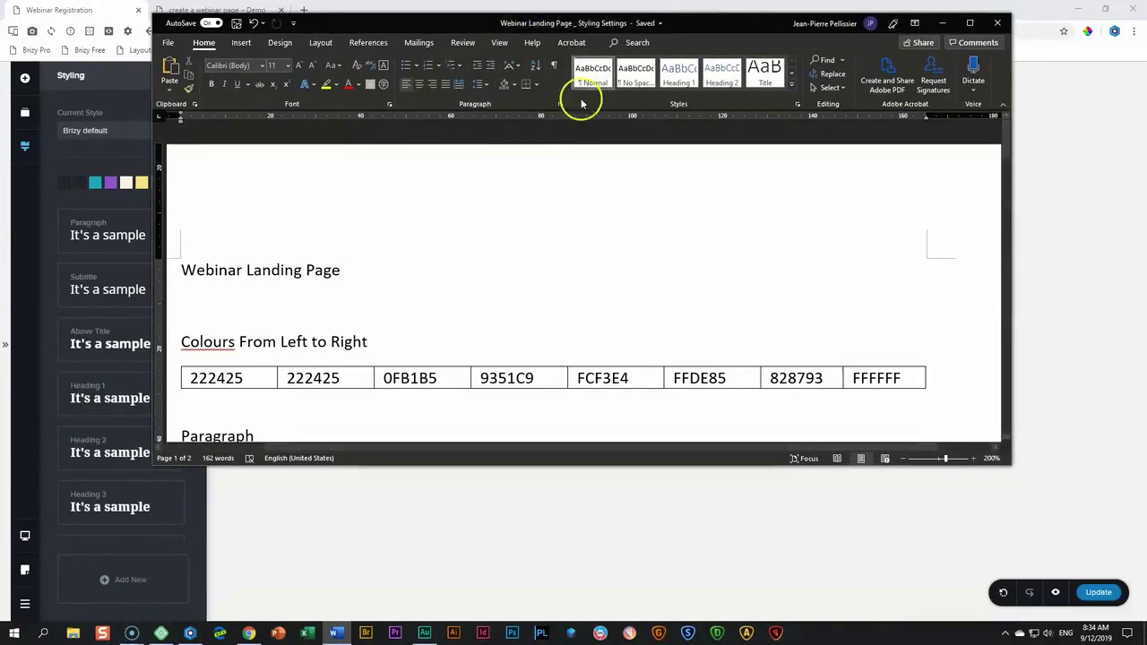
drag(711, 28, 722, 1)
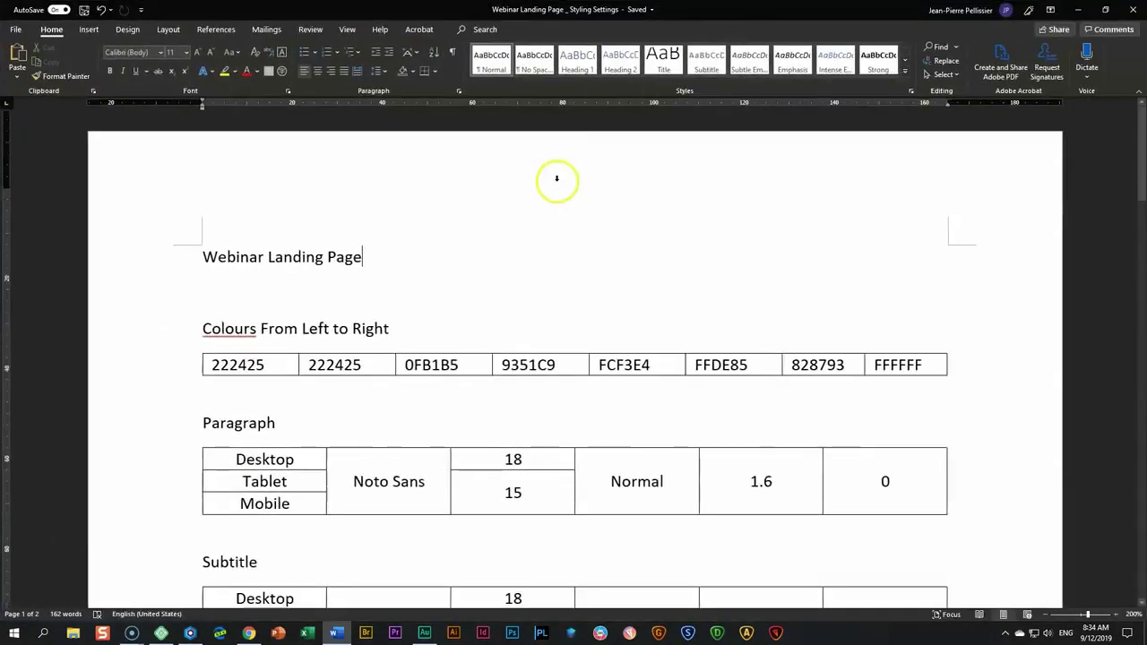
scroll(555, 180, down, 10)
scroll(590, 247, down, 10)
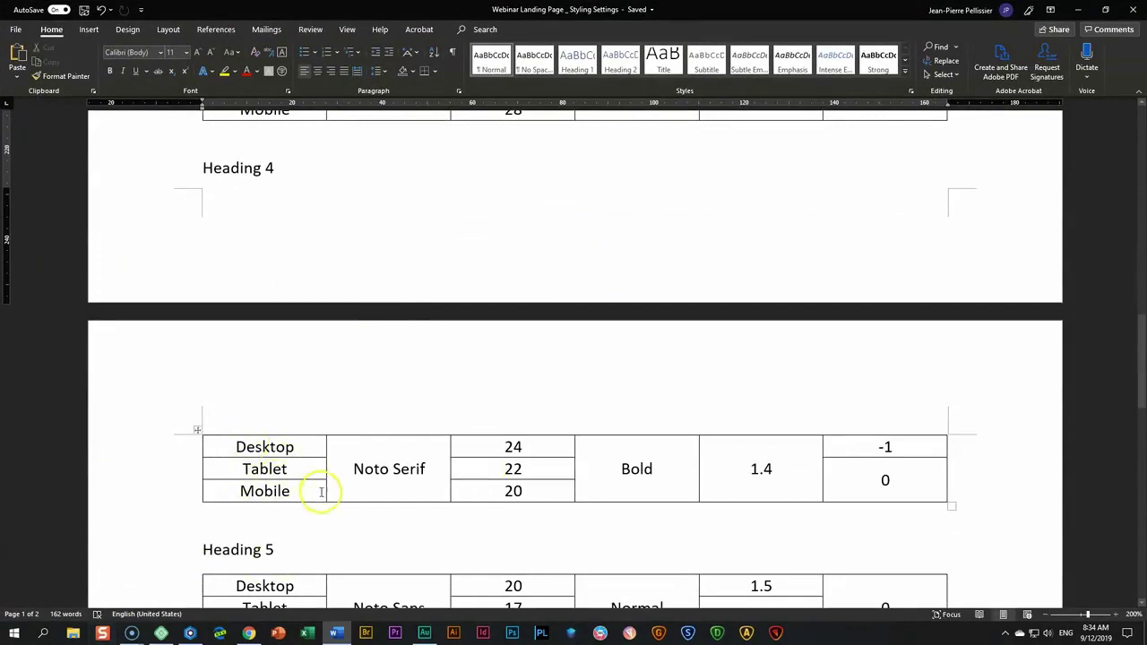
drag(783, 8, 452, 106)
click(763, 102)
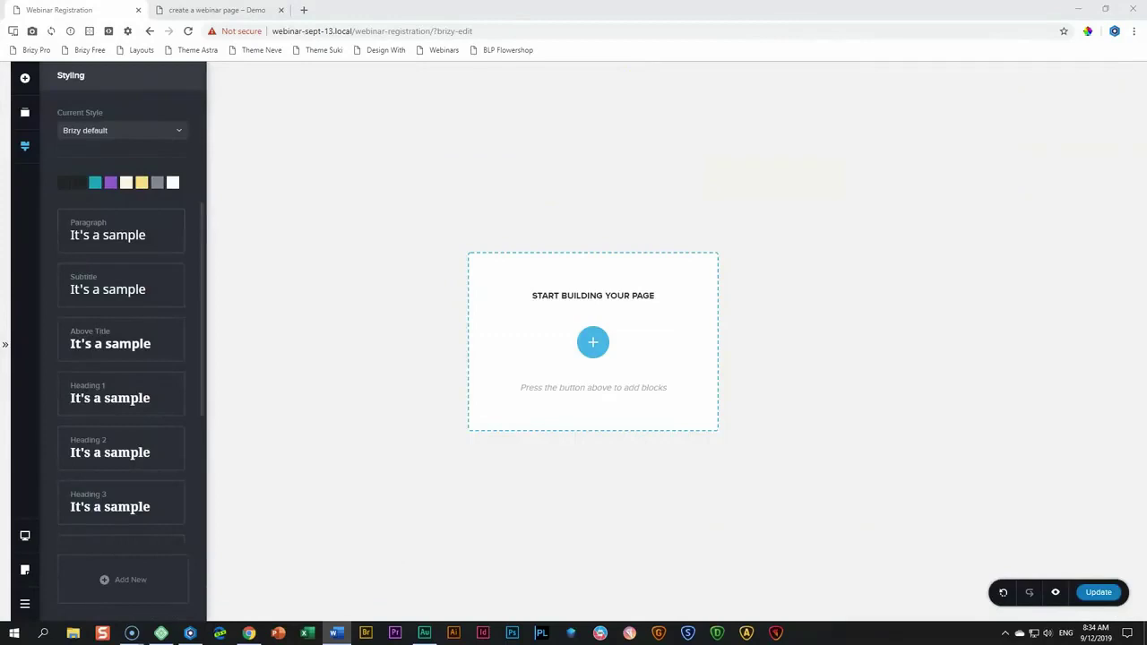
Inspect the purple global colour of the Brizy default style in the page editor.
click(109, 183)
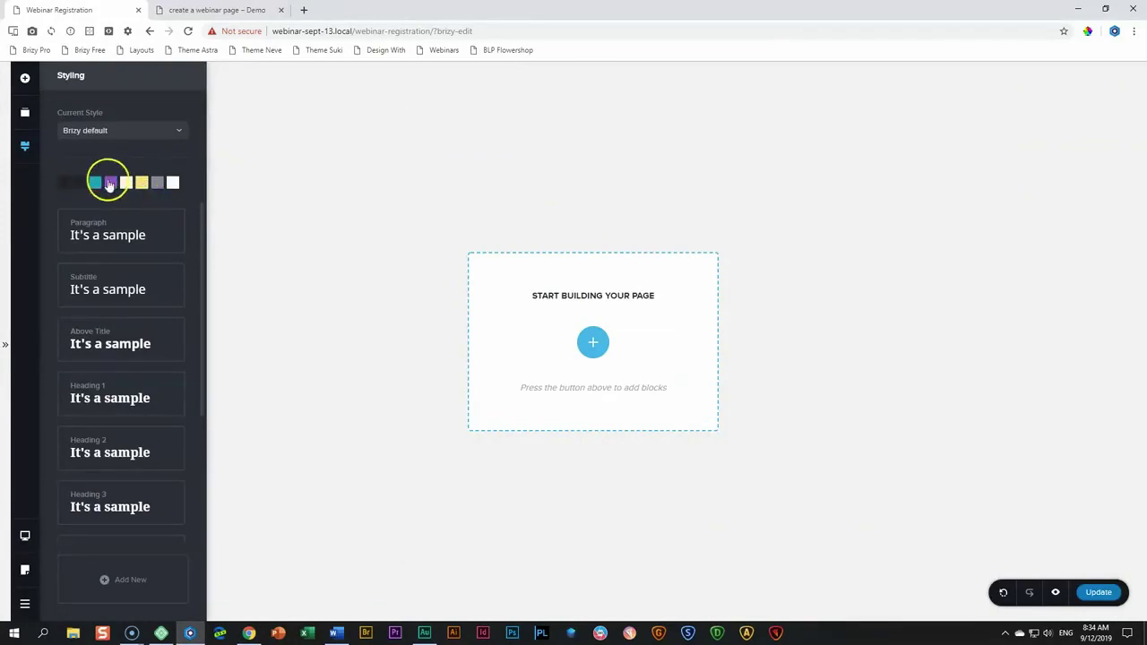
click(109, 183)
click(146, 164)
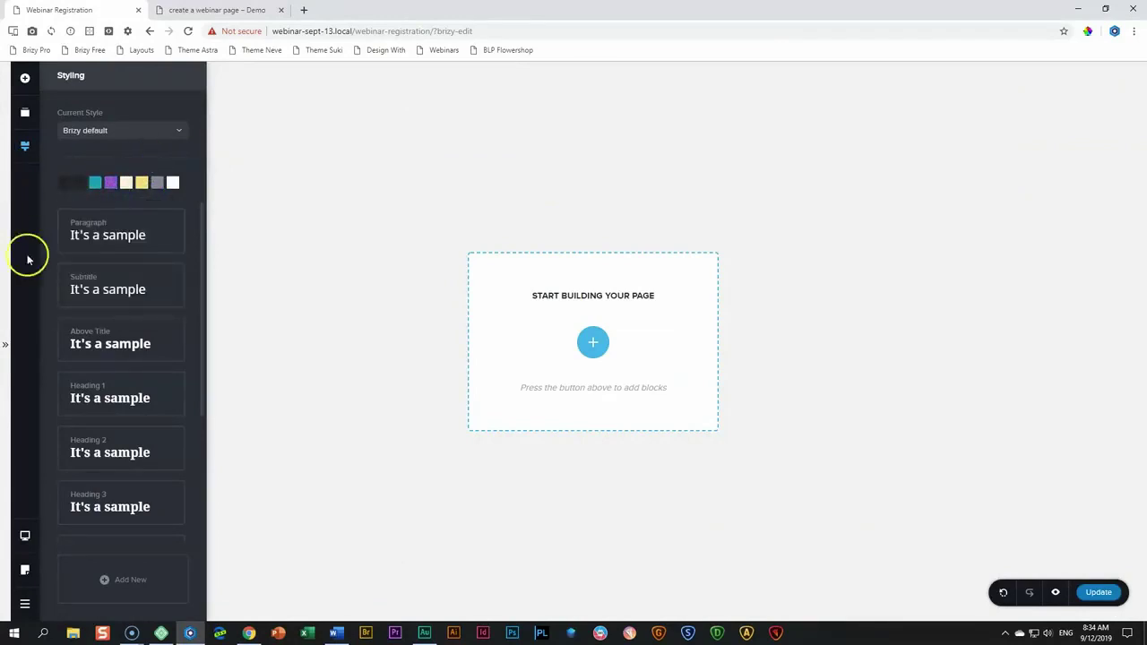
Open the font manager from the Paragraph style's typography settings and view the fonts already installed.
click(104, 238)
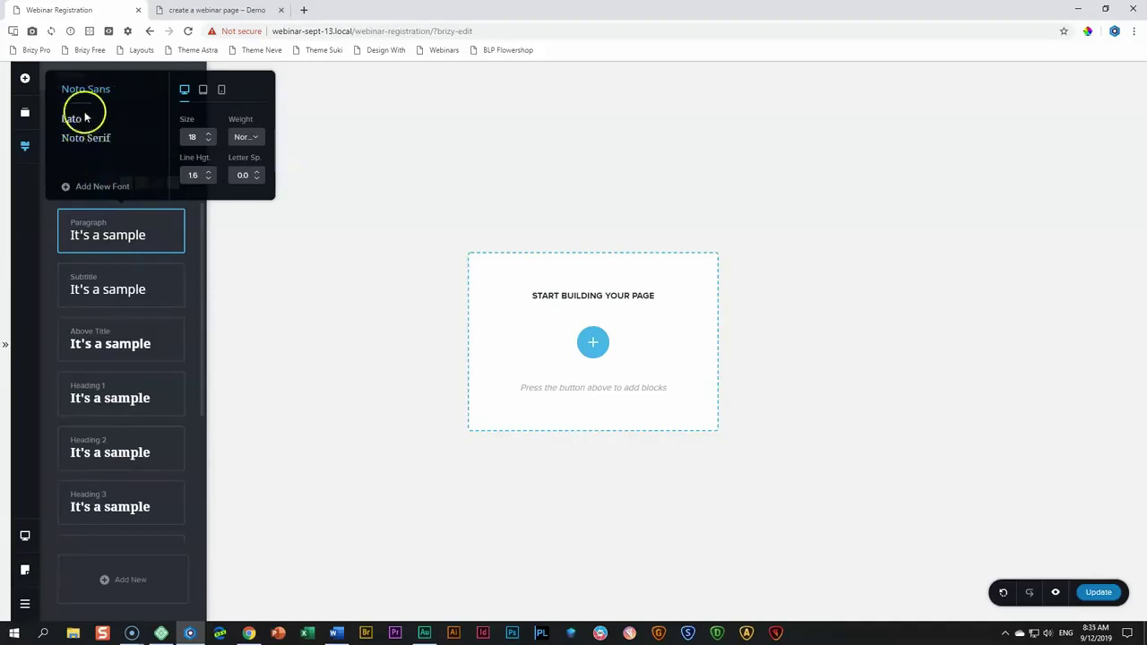
click(84, 118)
click(111, 187)
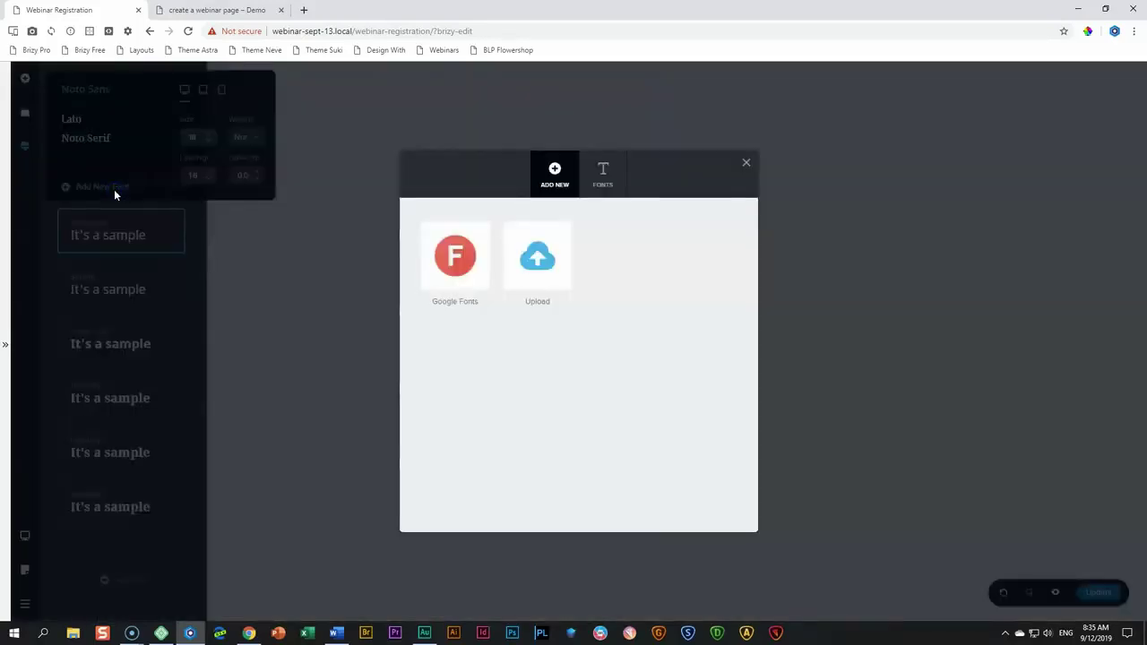
click(617, 183)
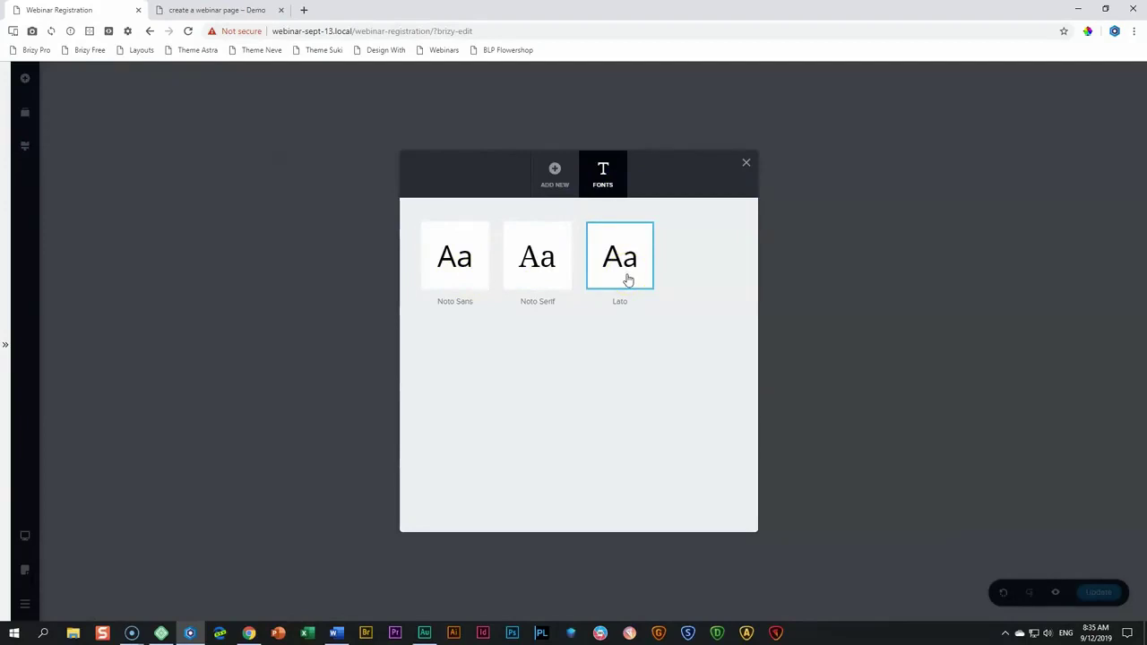
click(468, 268)
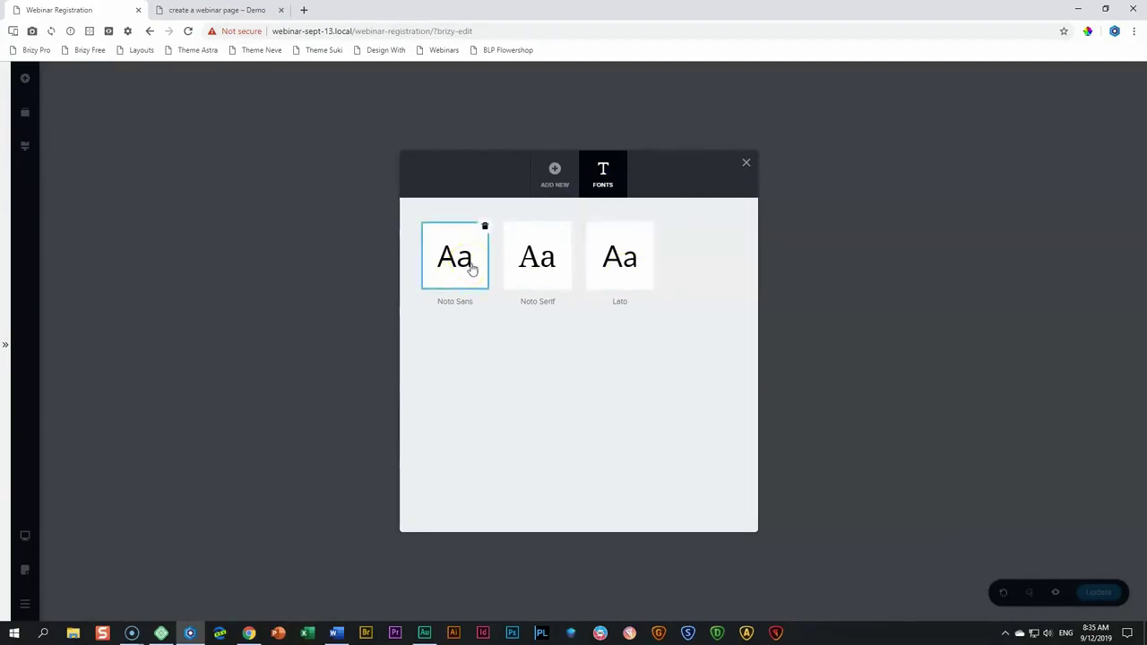
Search the Google Fonts for "noto s" in the font manager, return to the installed fonts and close the manager.
click(556, 171)
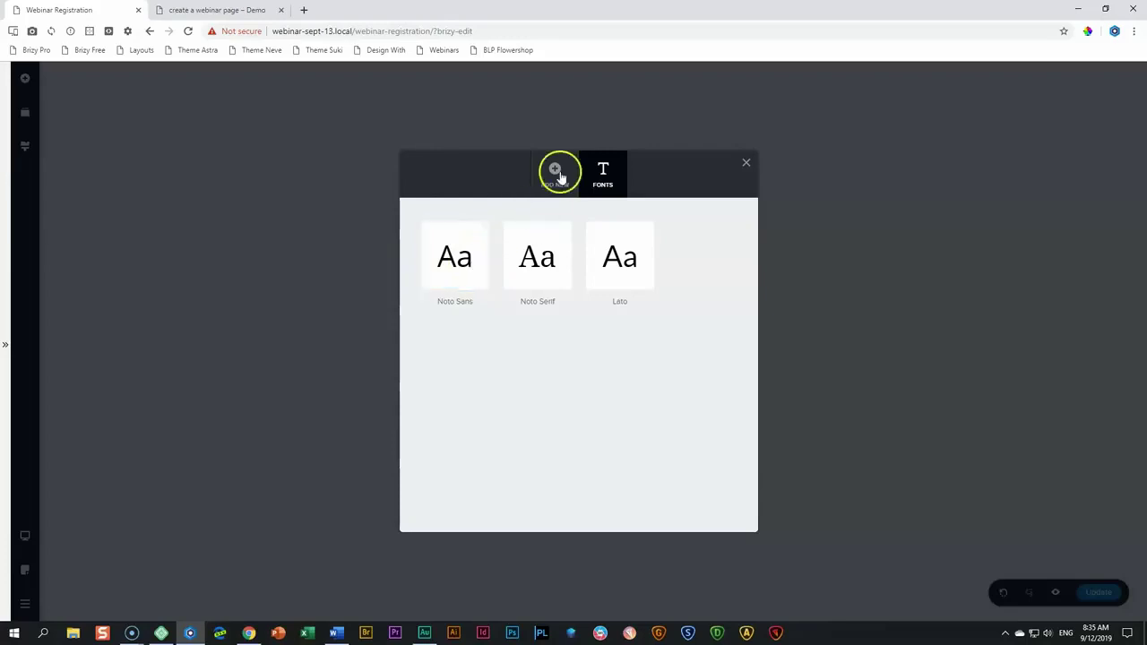
click(477, 275)
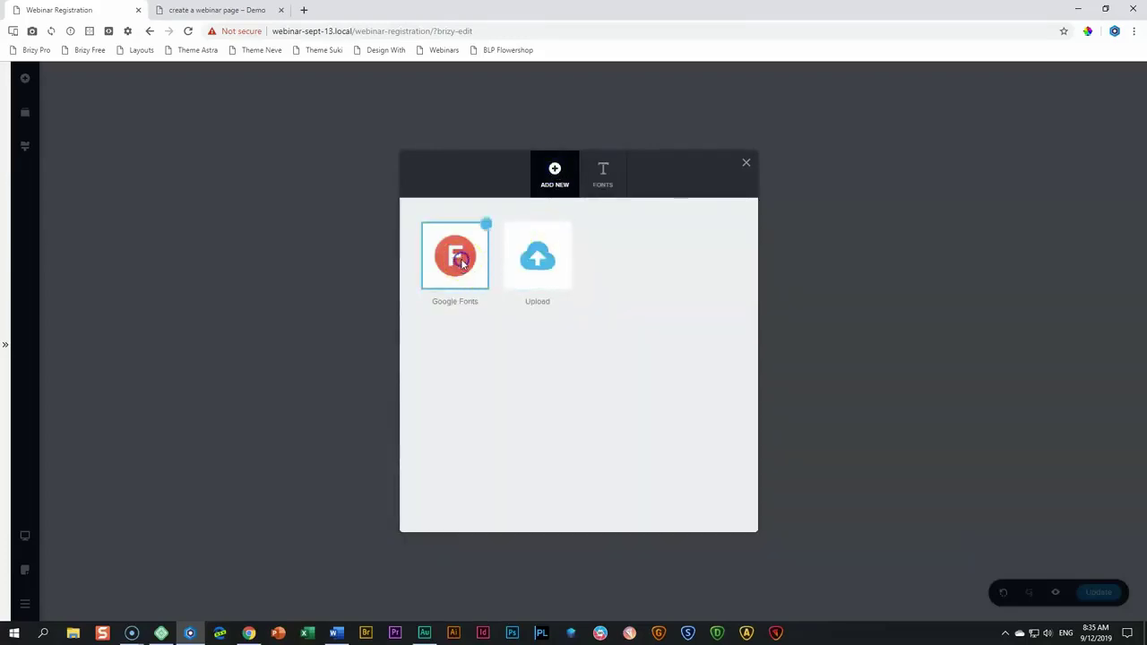
click(681, 312)
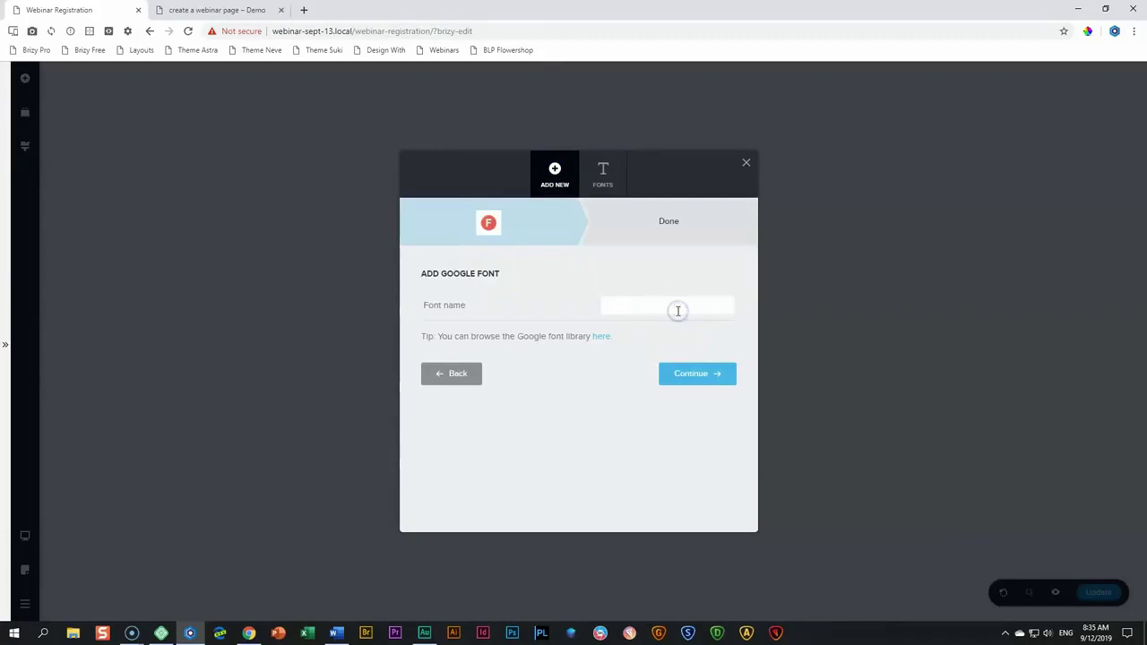
text(noto)
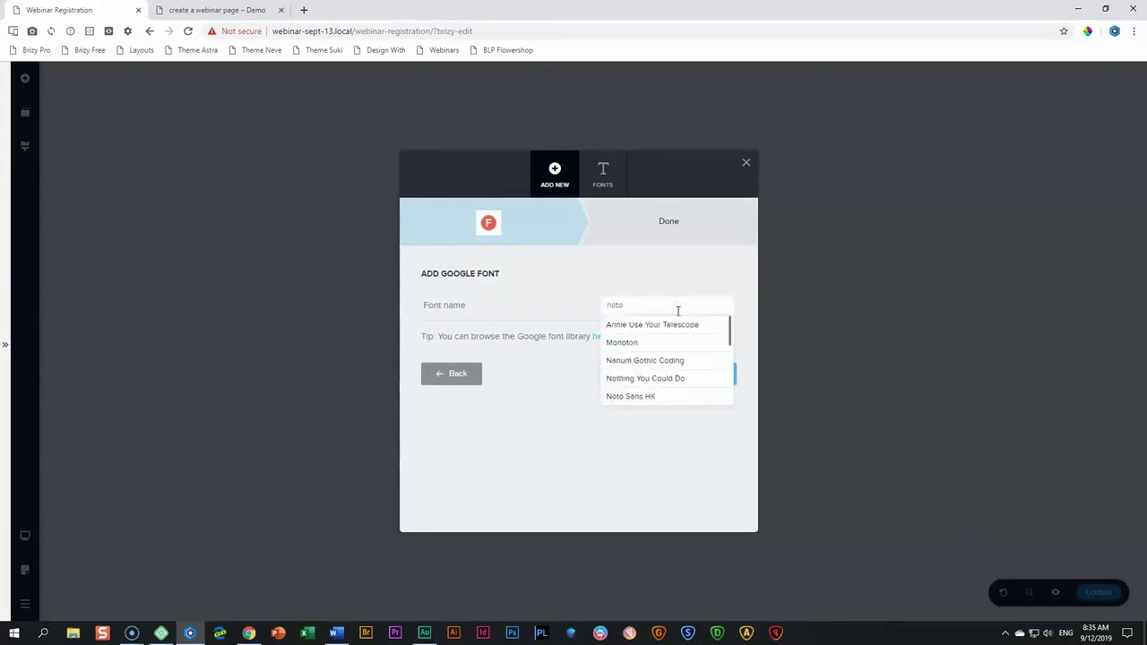
text( s)
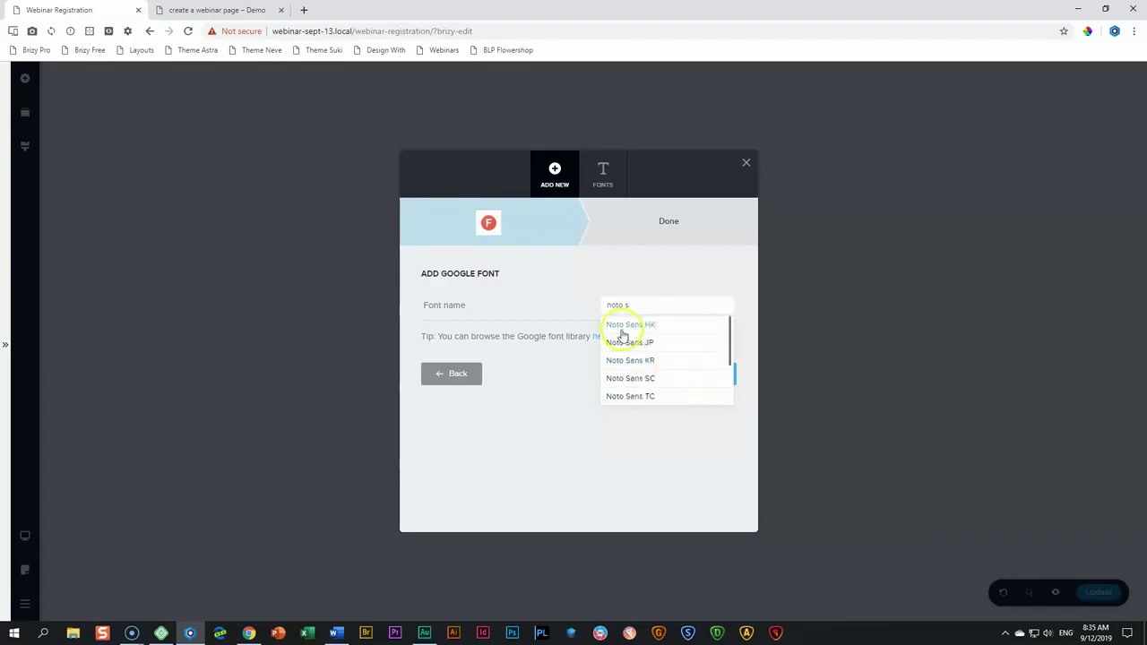
click(664, 269)
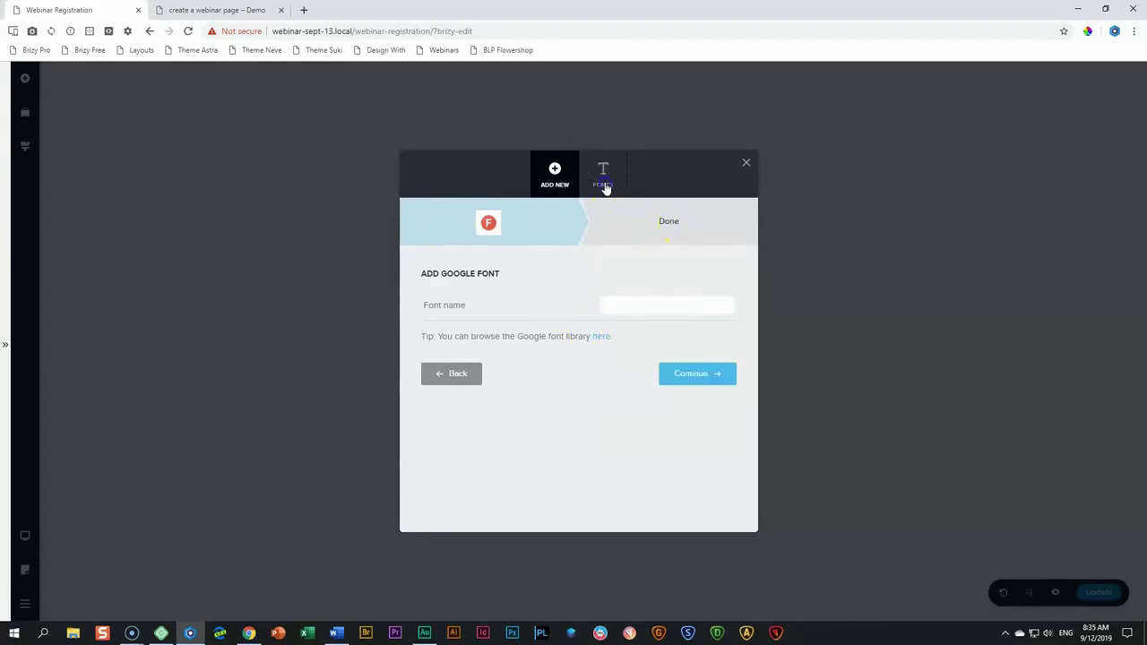
click(604, 179)
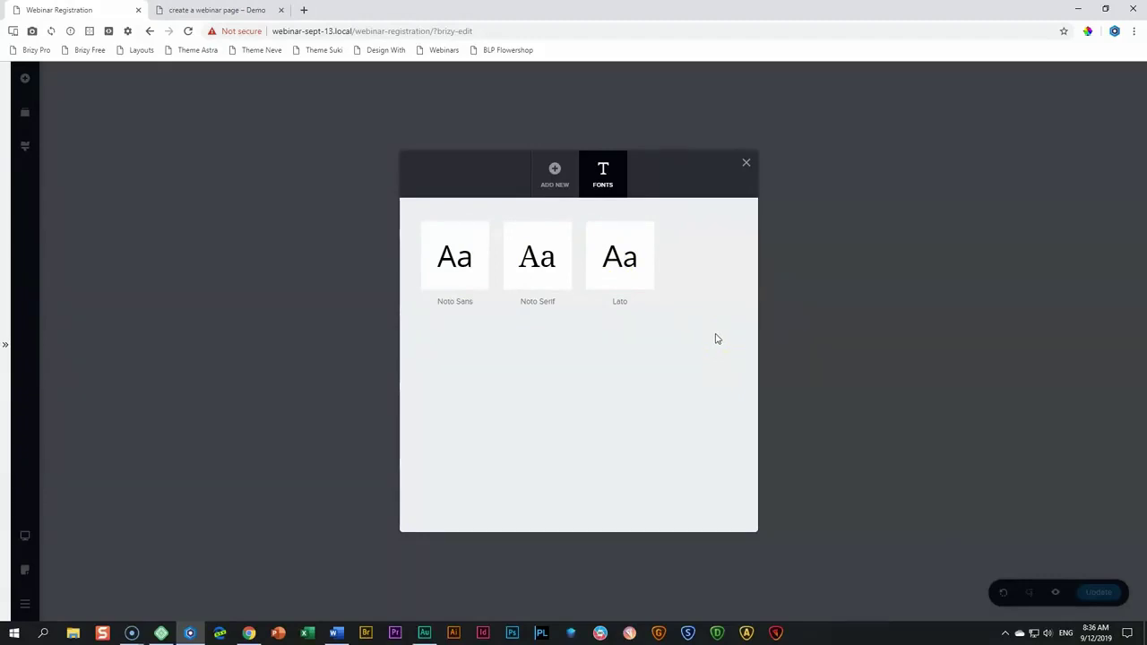
click(749, 165)
Reopen the global styling options, view the Paragraph style's typography settings and look through the text styles from Paragraph to Button.
click(27, 148)
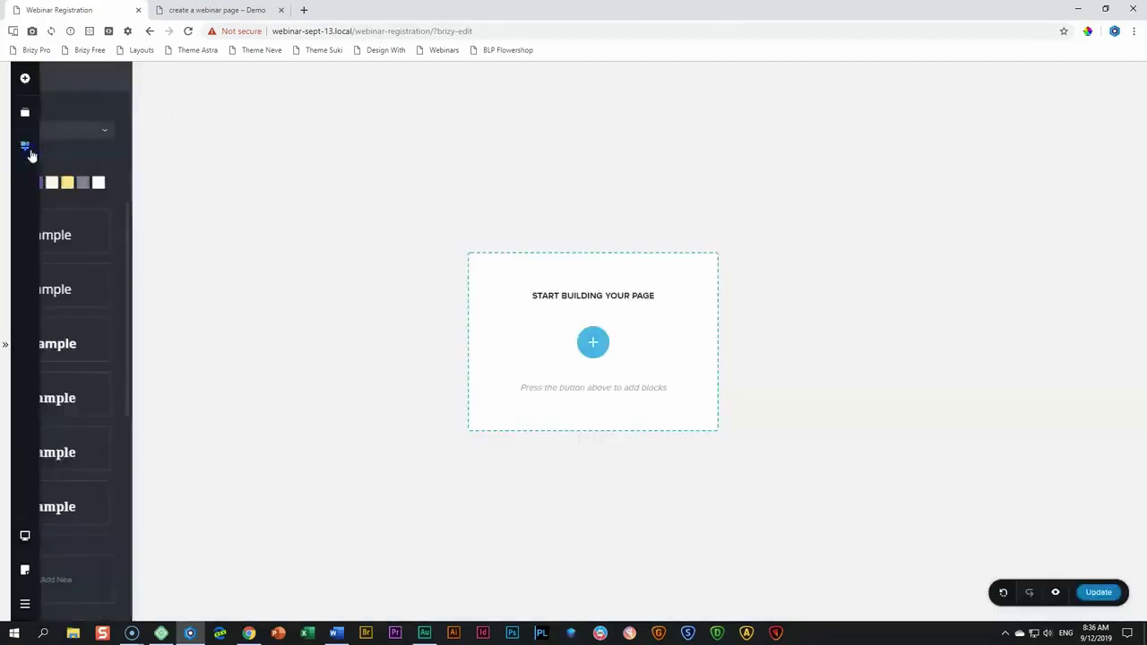
click(96, 241)
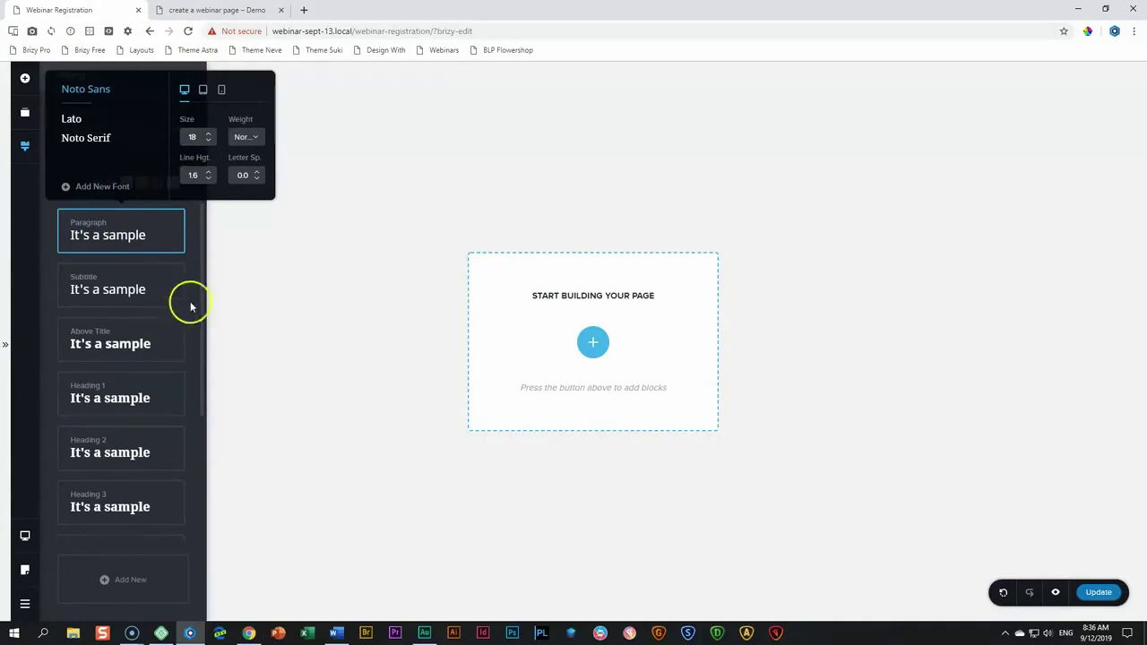
click(190, 240)
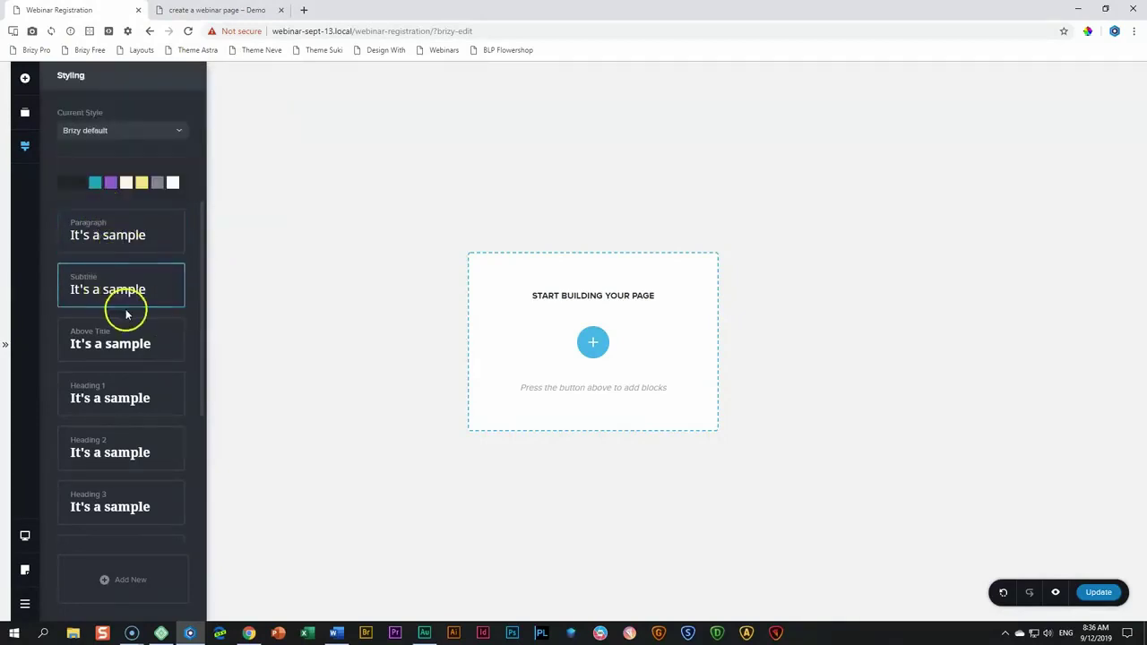
scroll(128, 314, down, 3)
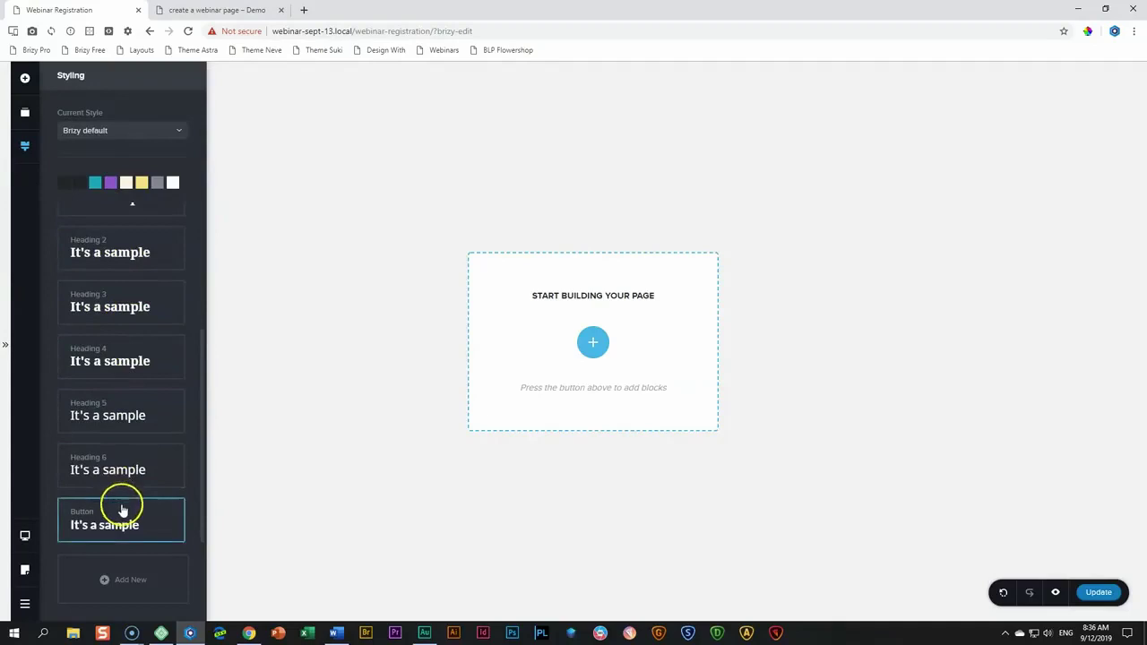
scroll(120, 507, up, 3)
scroll(144, 268, down, 3)
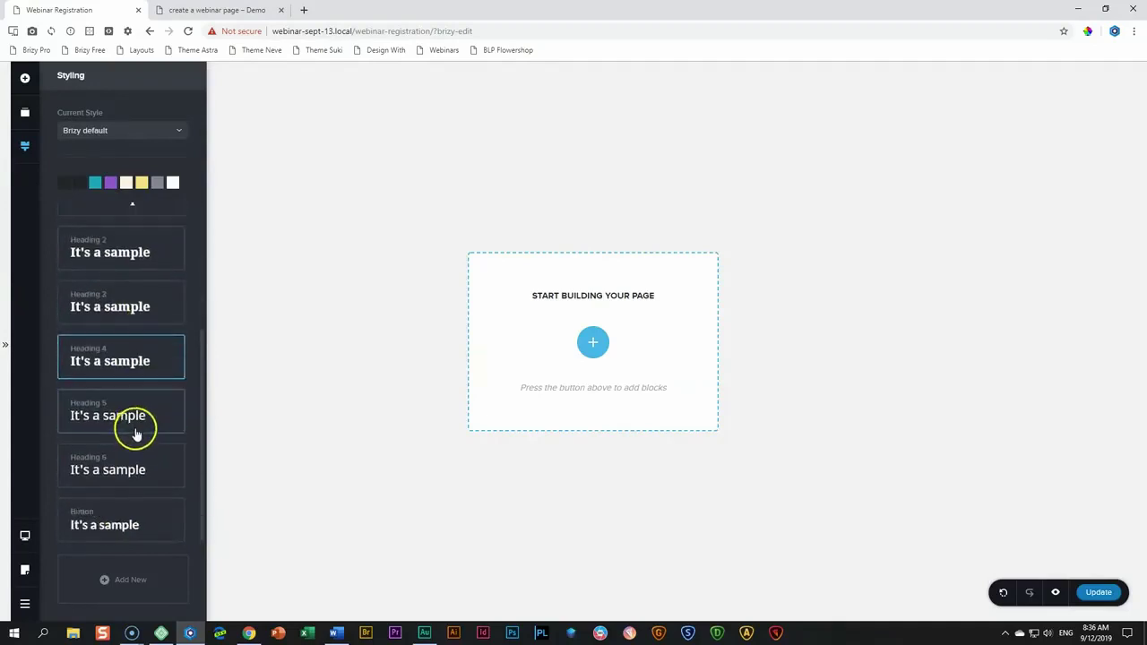
scroll(158, 455, up, 3)
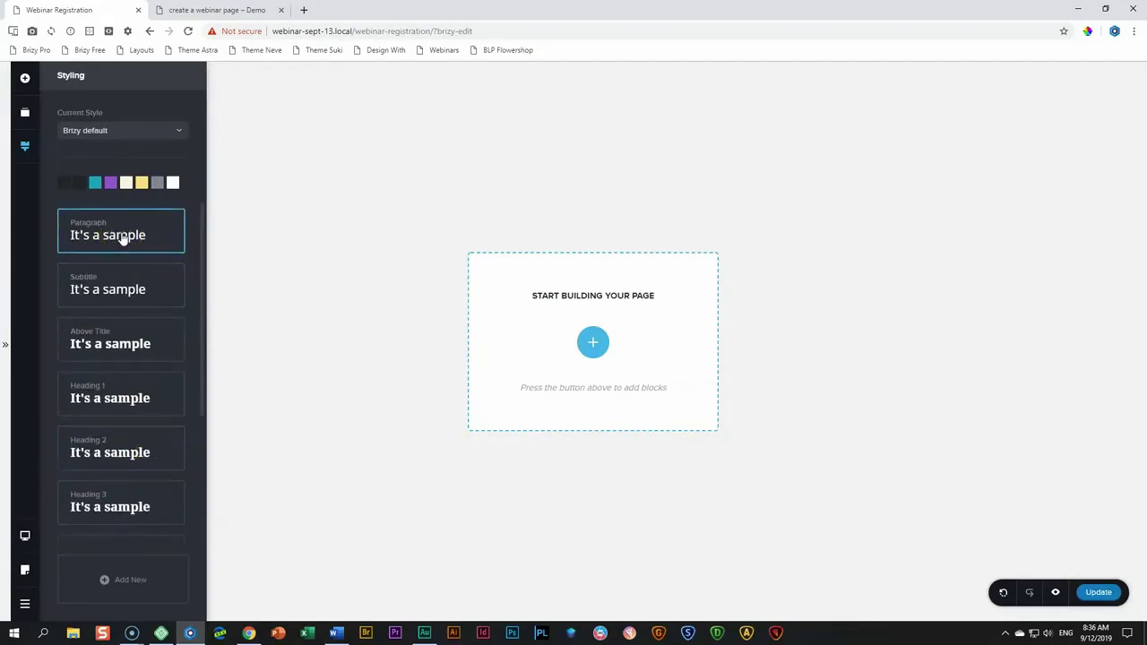
click(167, 212)
click(164, 231)
Examine the main heading on the demo webinar page, return to the editor's heading styles and close the styling options.
click(228, 10)
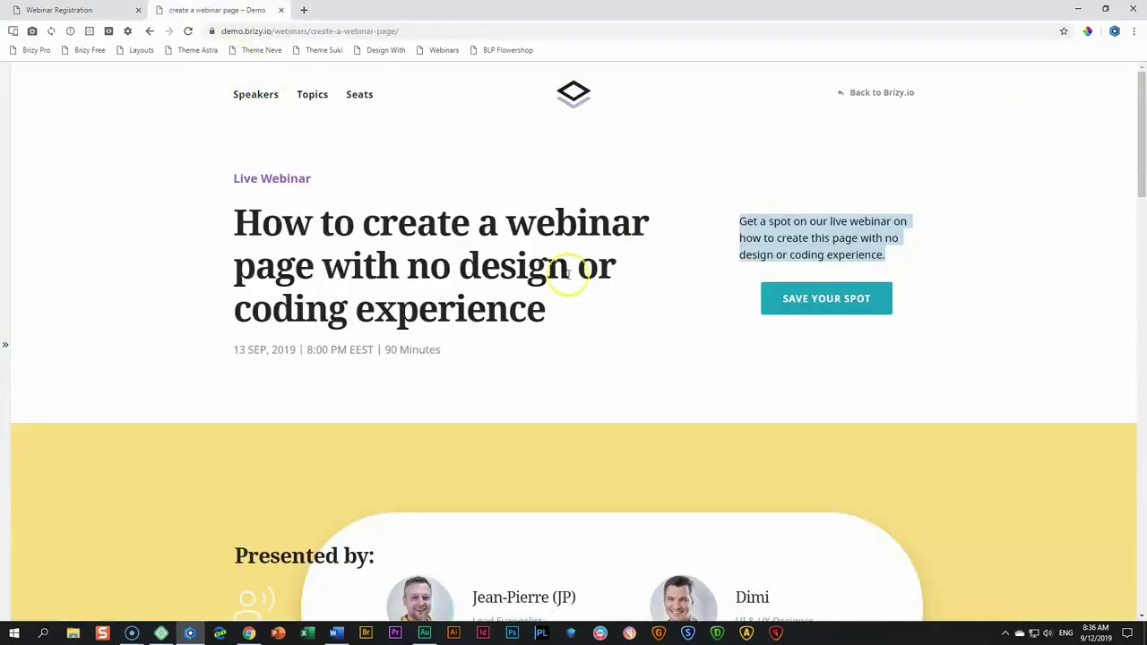
drag(235, 215, 562, 329)
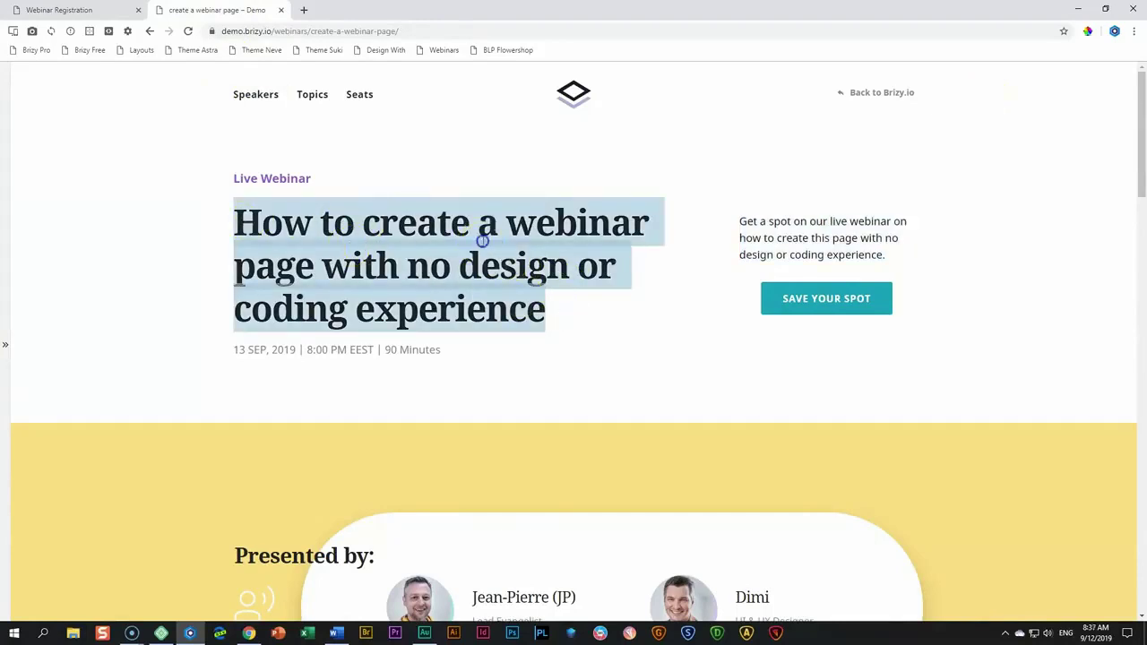
click(98, 10)
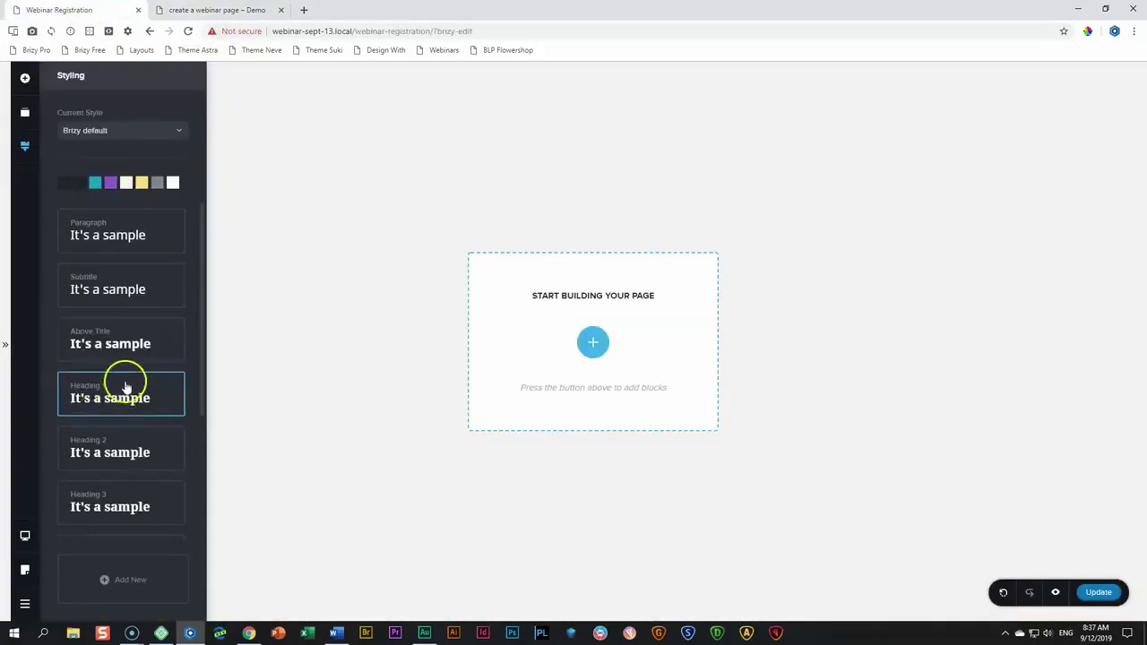
scroll(125, 394, down, 2)
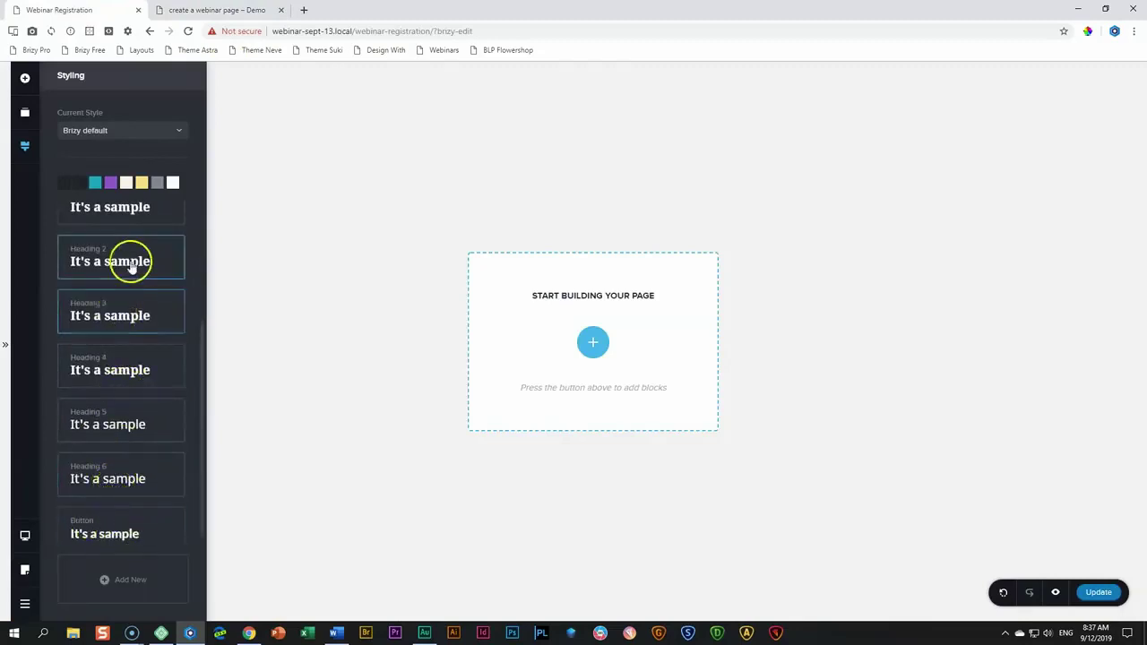
scroll(130, 269, down, 1)
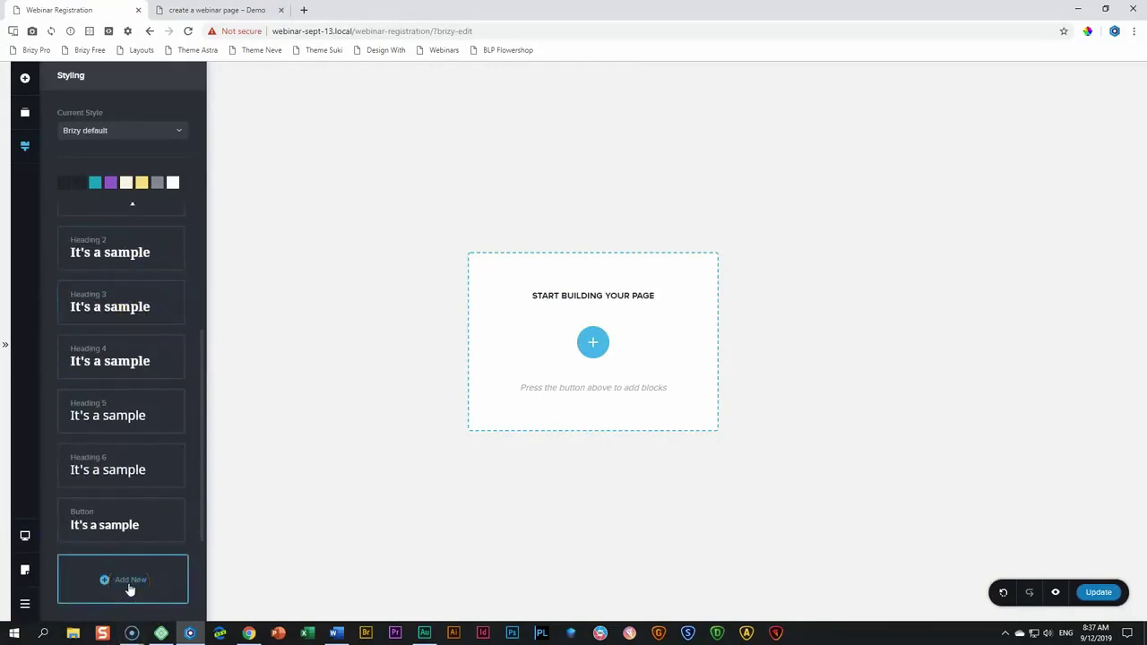
click(280, 359)
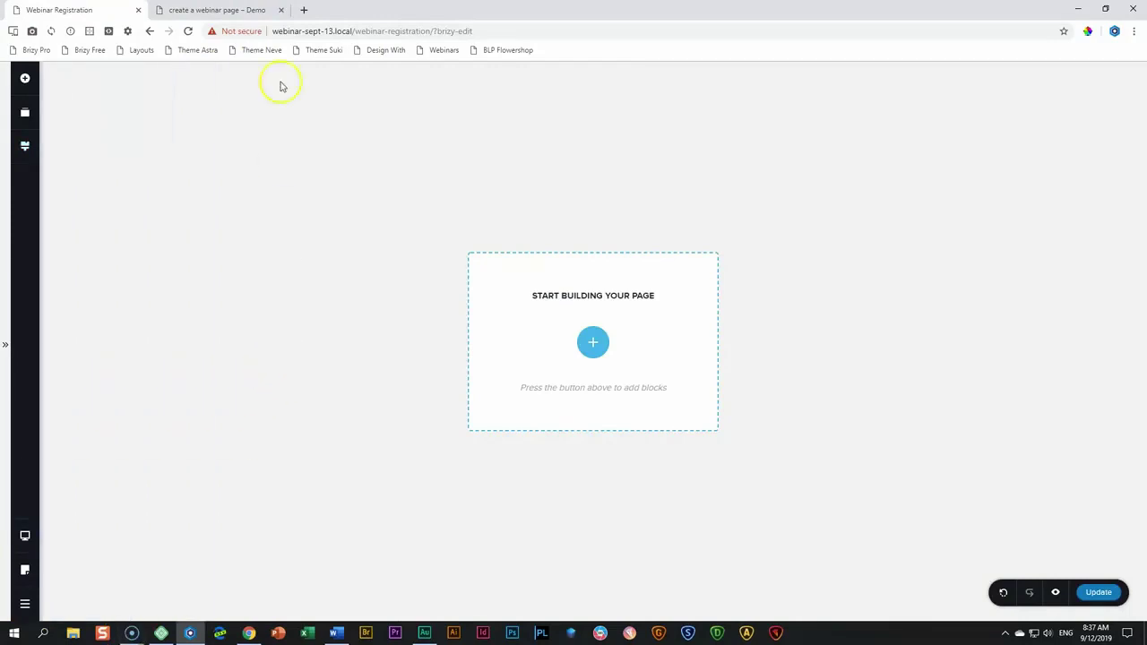
Check the navigation links on the demo webinar page and add a blank two-column block to the Webinar Registration page.
click(216, 10)
click(256, 95)
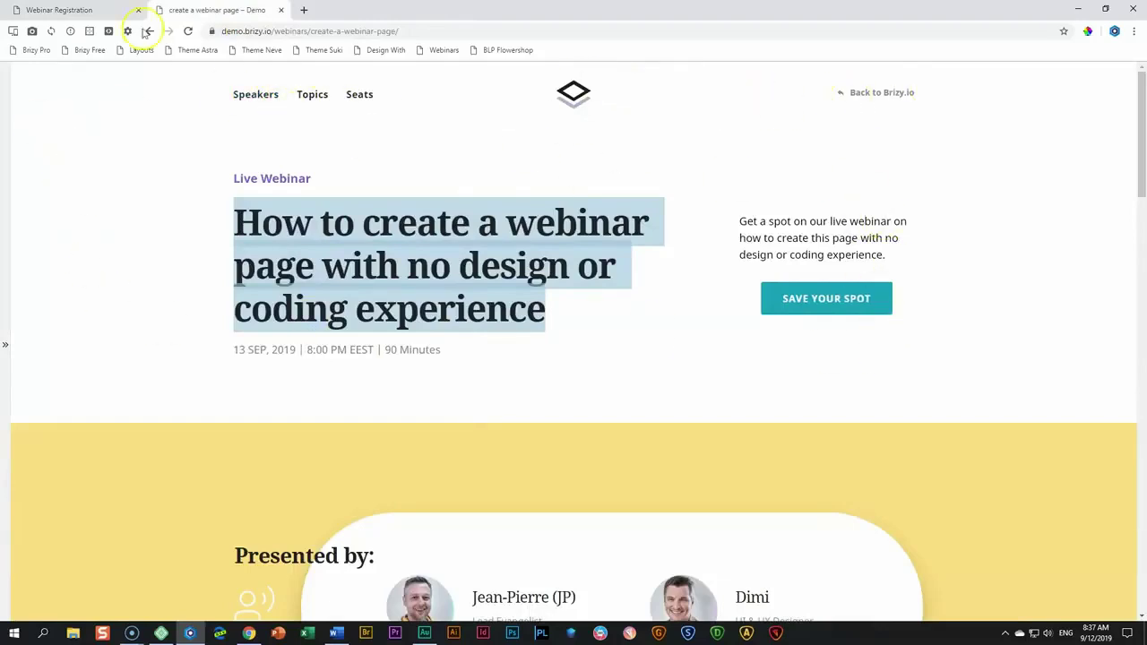
click(79, 9)
click(592, 343)
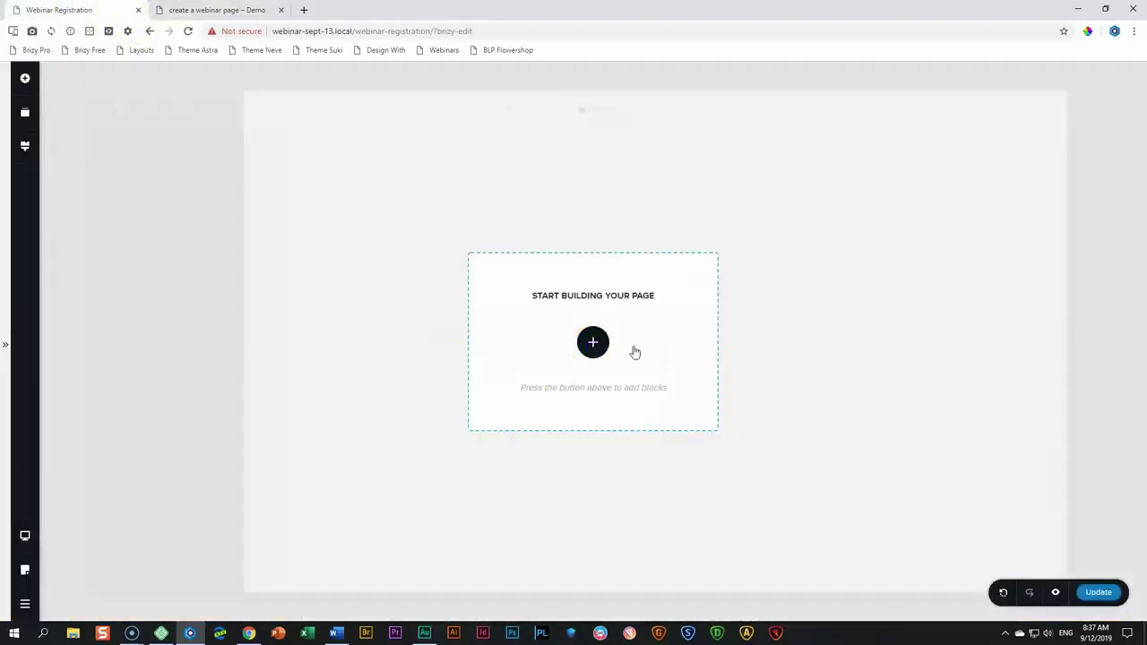
click(400, 204)
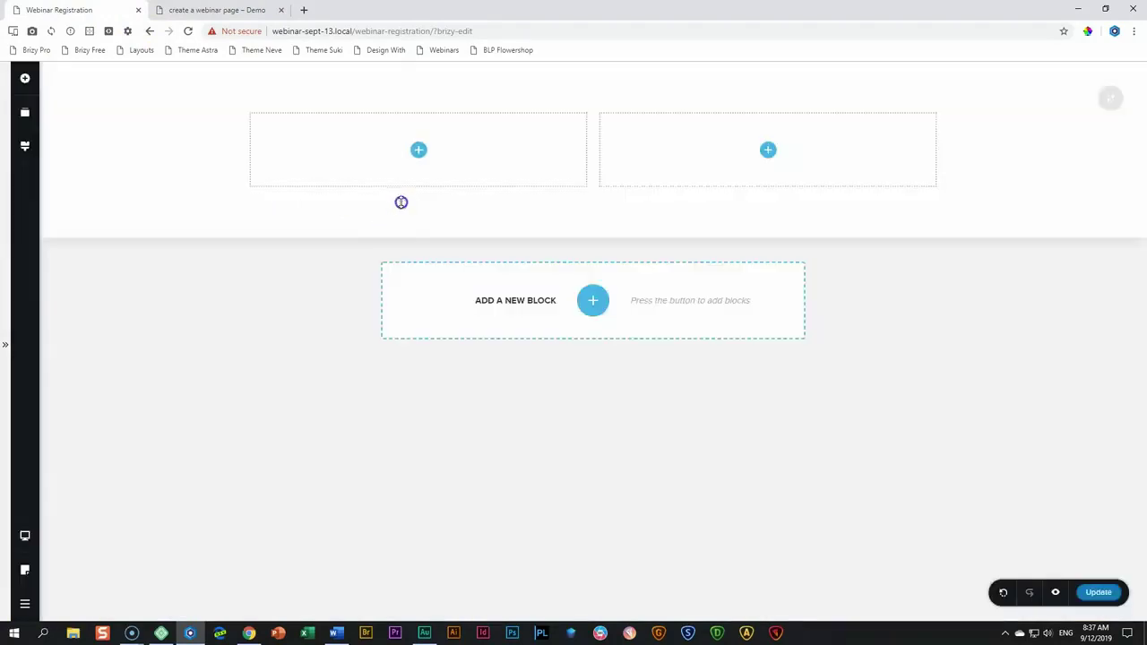
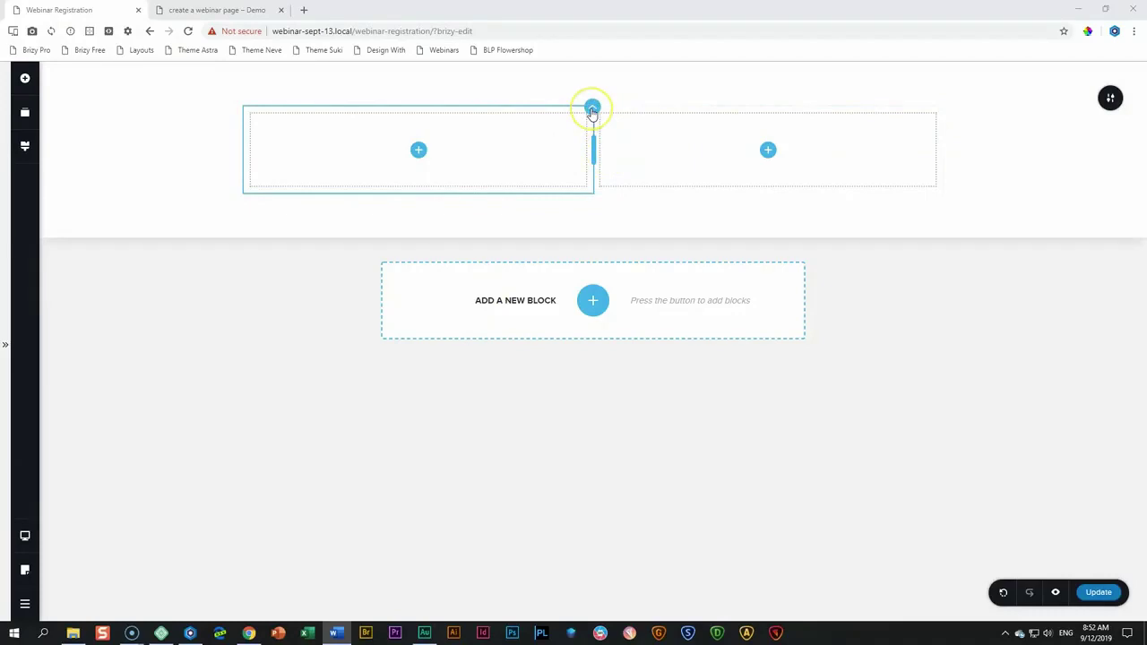
Add a third column to the block's row, keeping the first two columns at 33.3% width each.
click(592, 109)
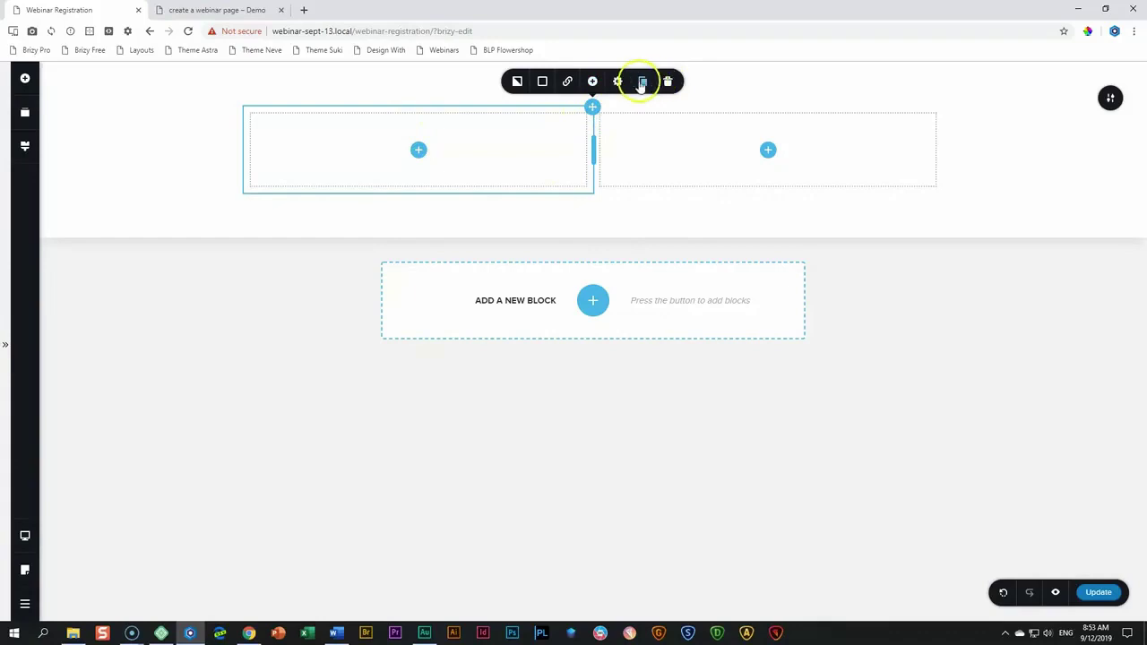
click(592, 81)
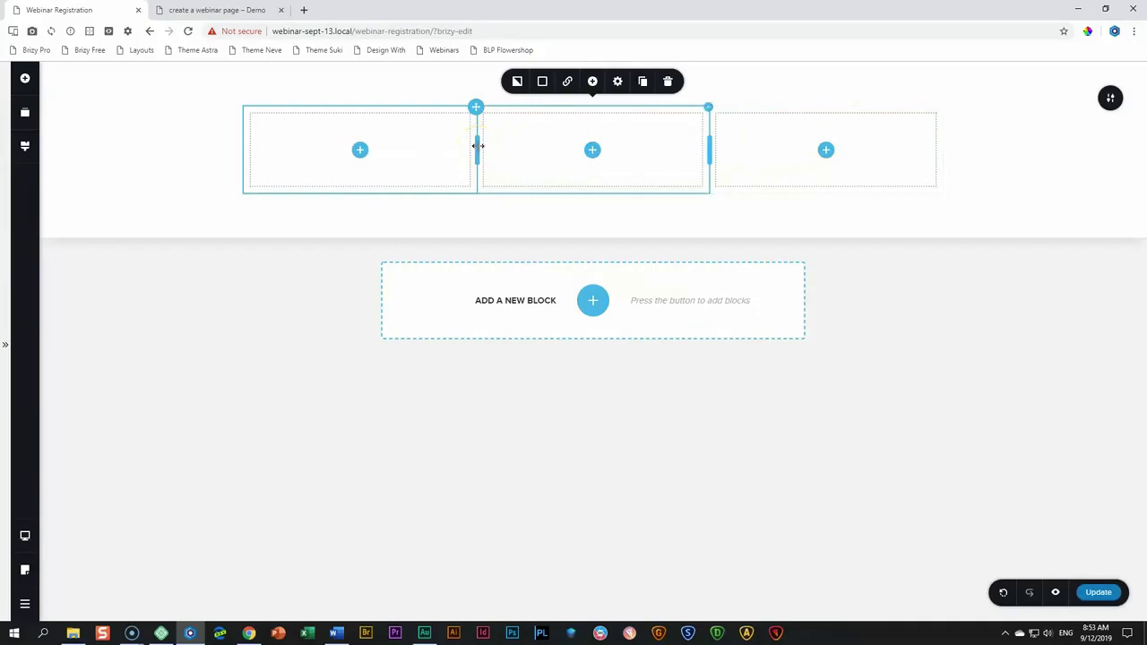
drag(478, 146, 479, 146)
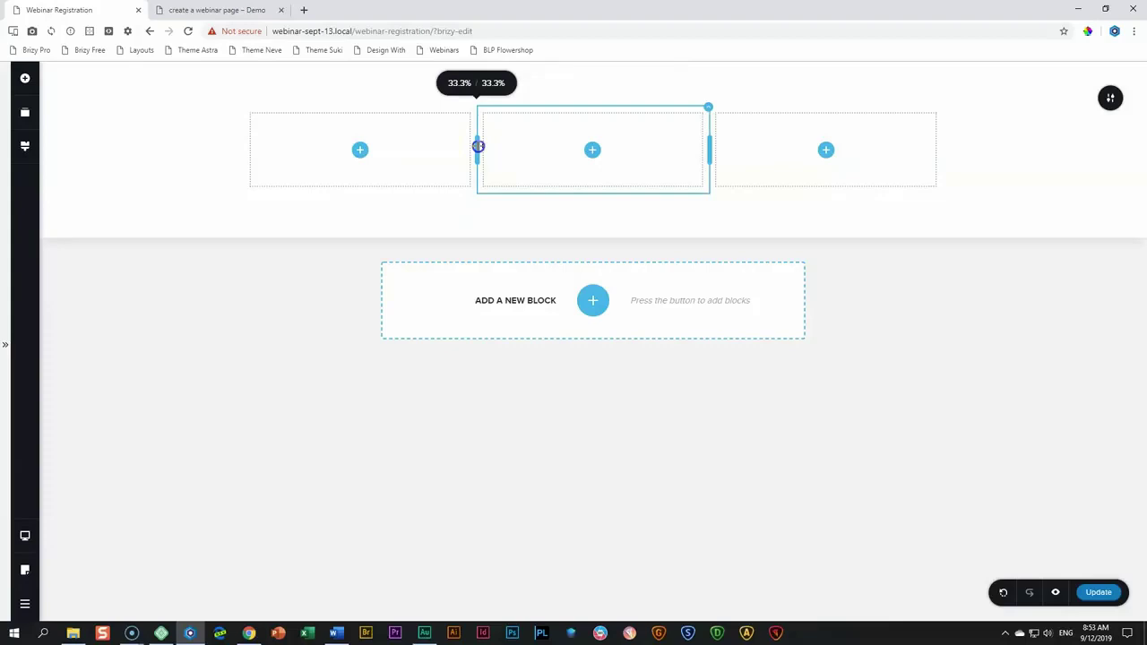
drag(478, 146, 477, 146)
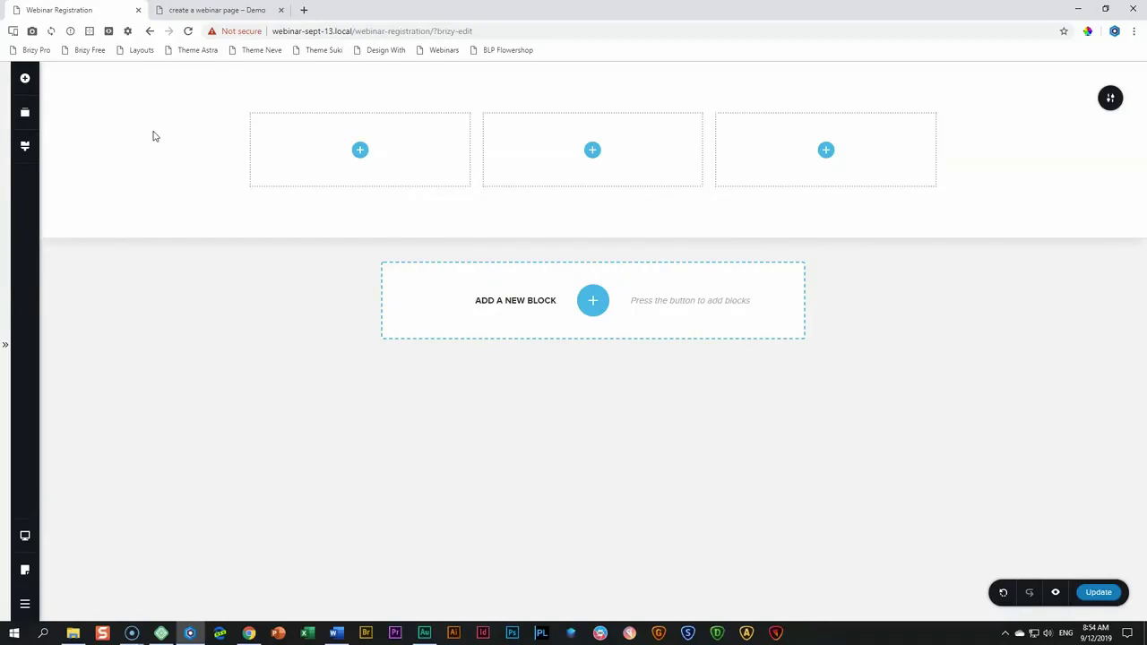
Add a Button element to the first column of the row and change its label to SPEAKERS.
click(25, 78)
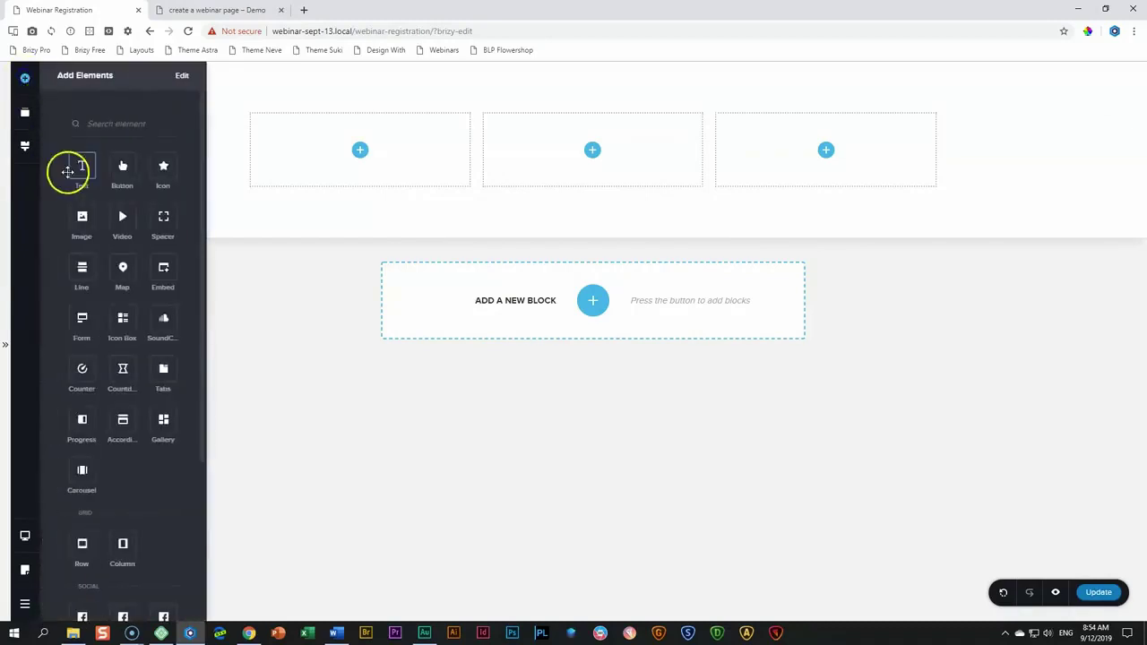
drag(123, 167, 358, 159)
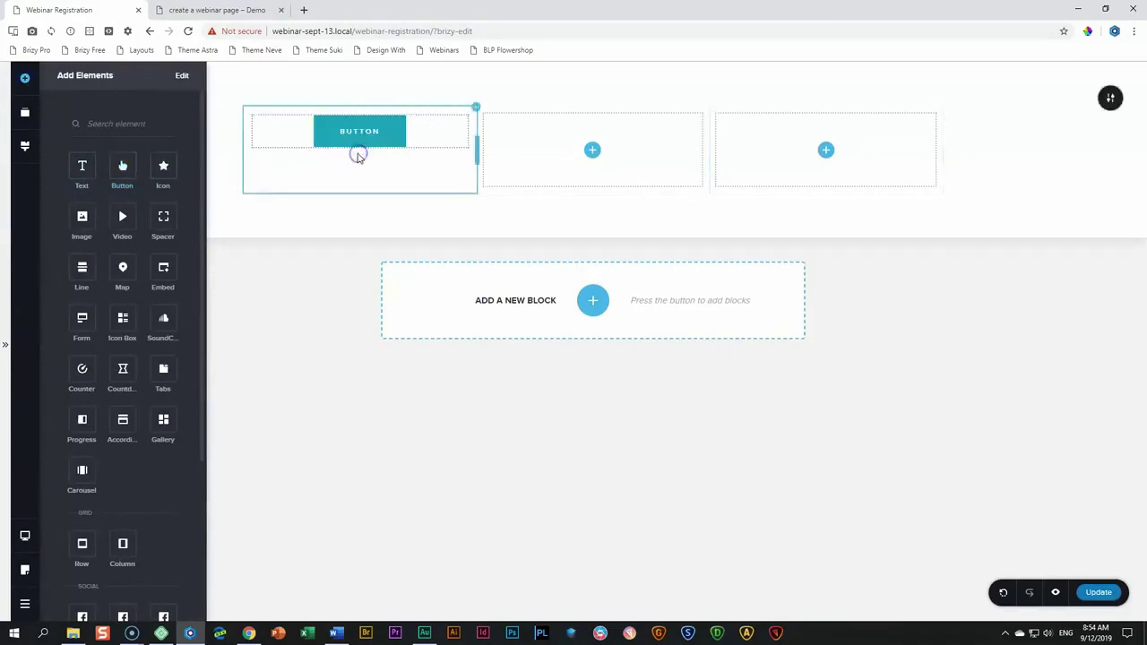
click(349, 131)
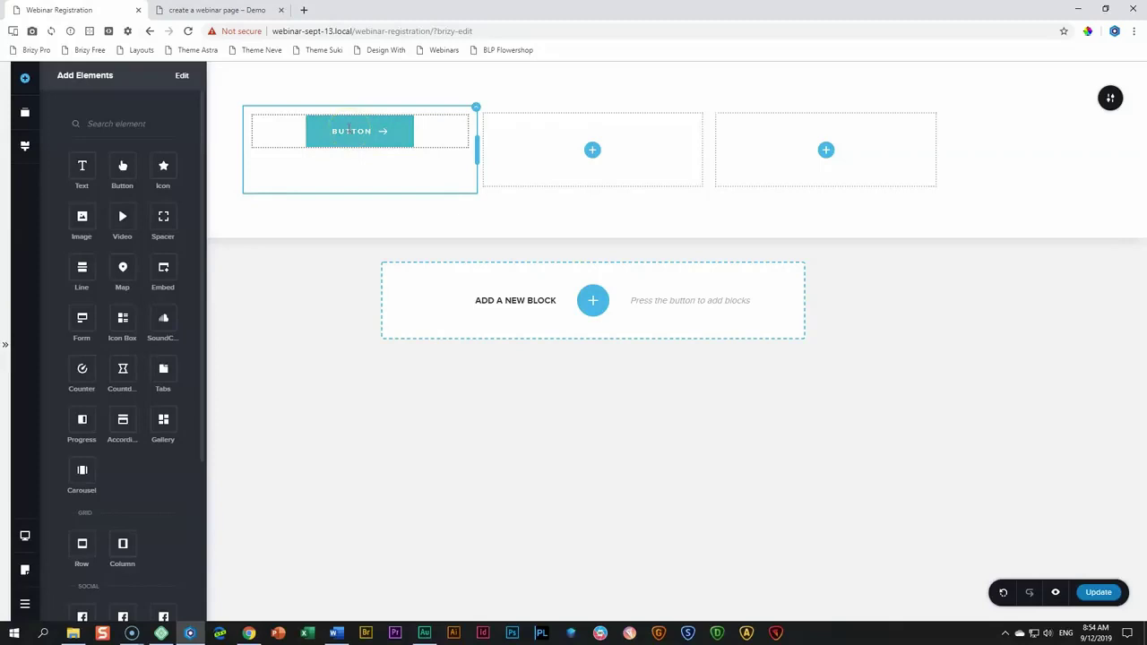
double_click(348, 127)
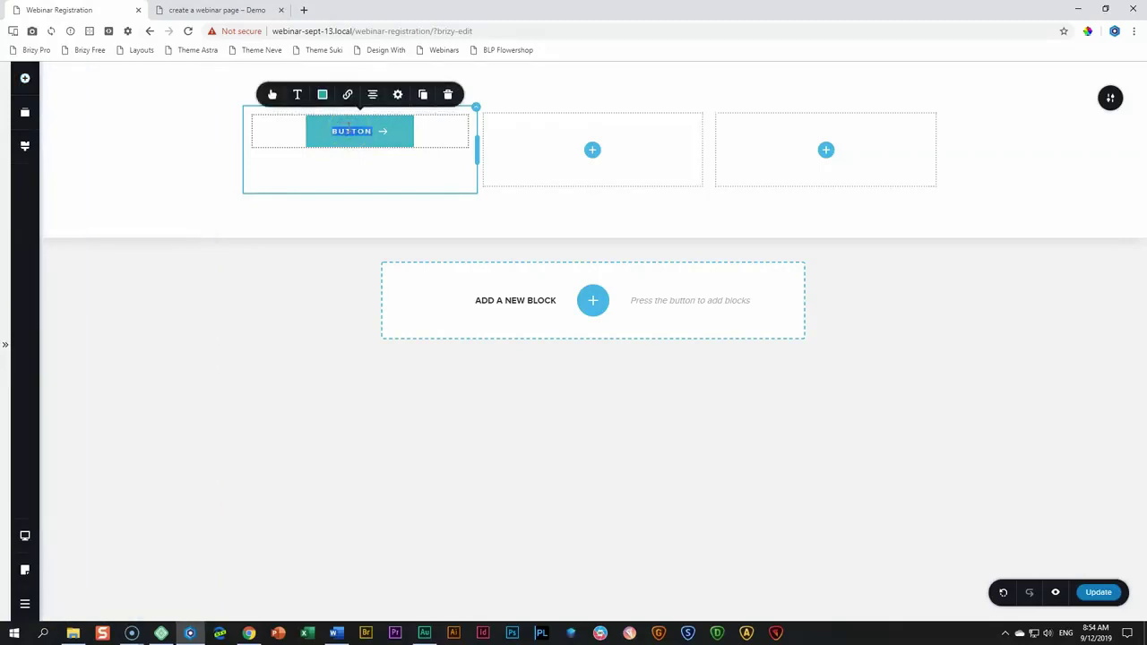
text(SPEAKER)
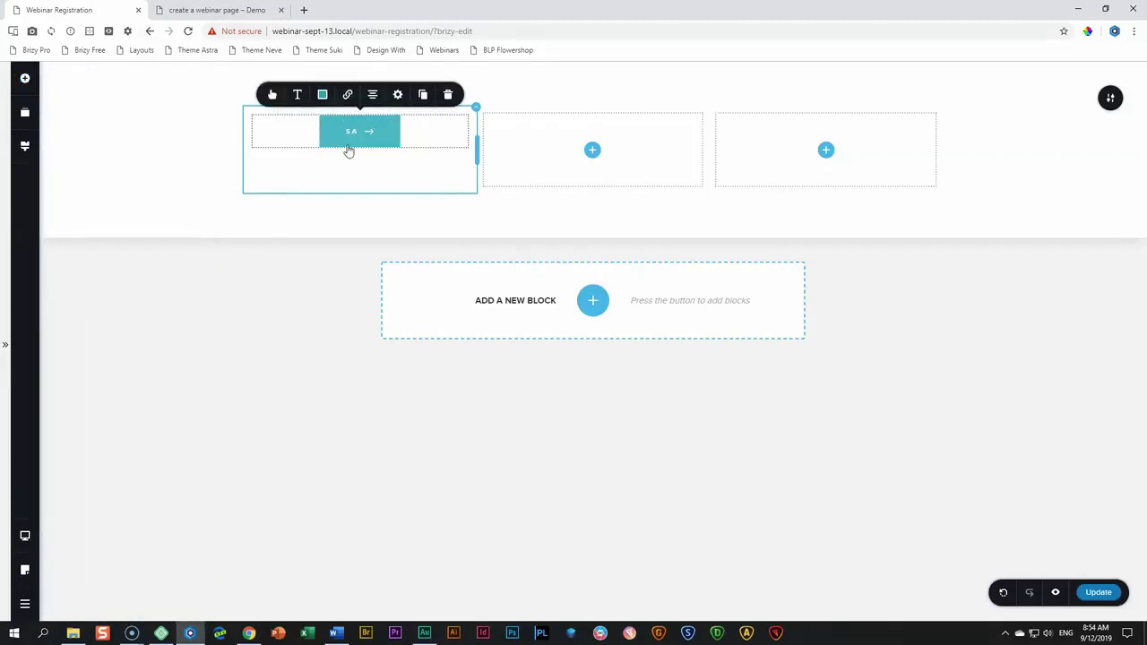
text(S)
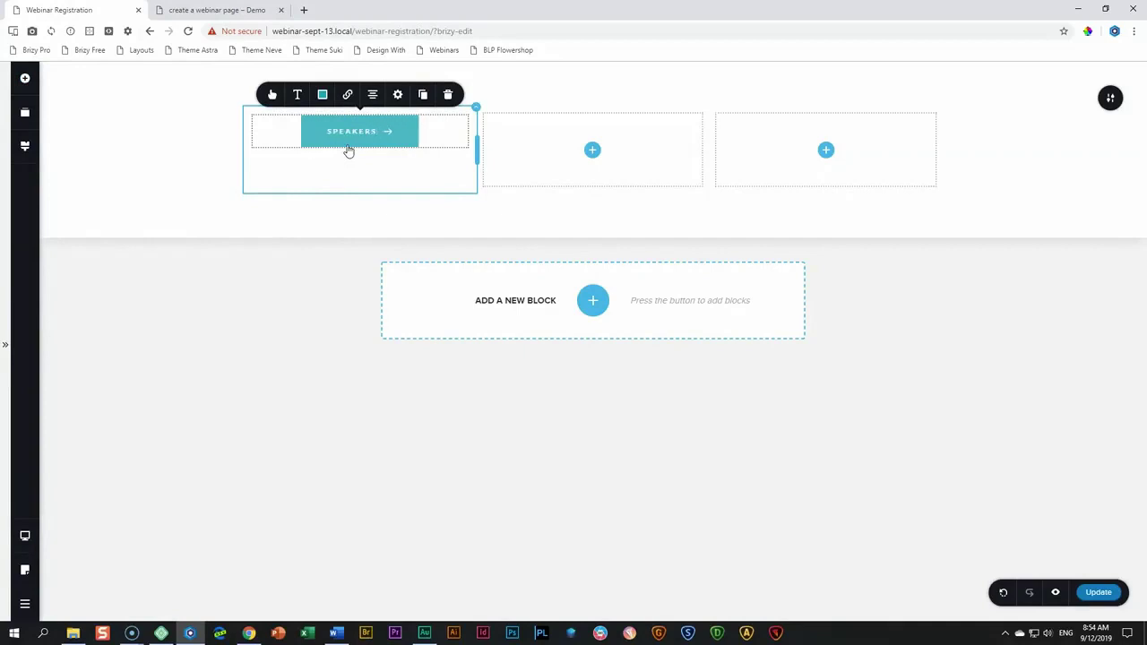
Give the SPEAKERS button a custom size with a width of 0 px and a height of 11 px.
click(272, 94)
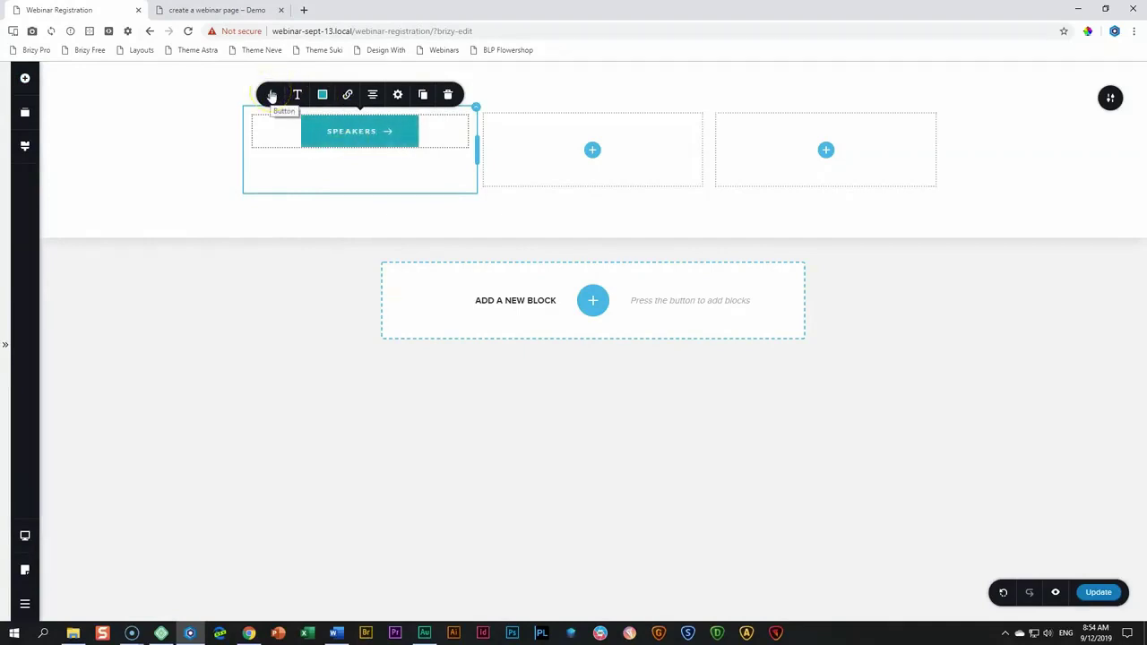
click(272, 94)
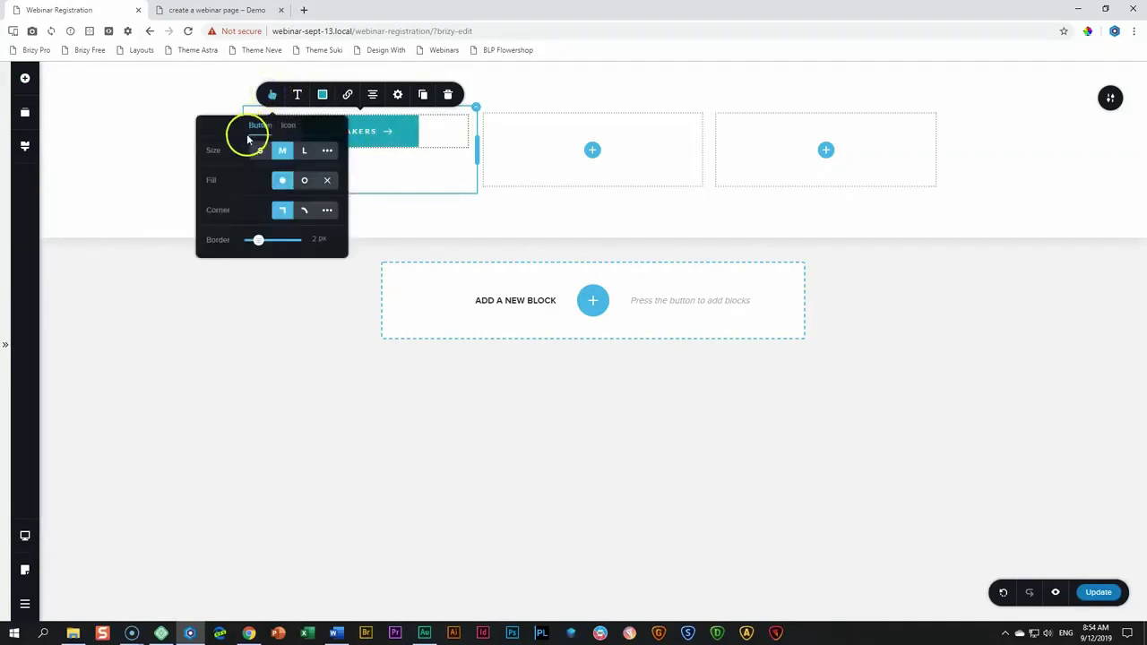
click(330, 154)
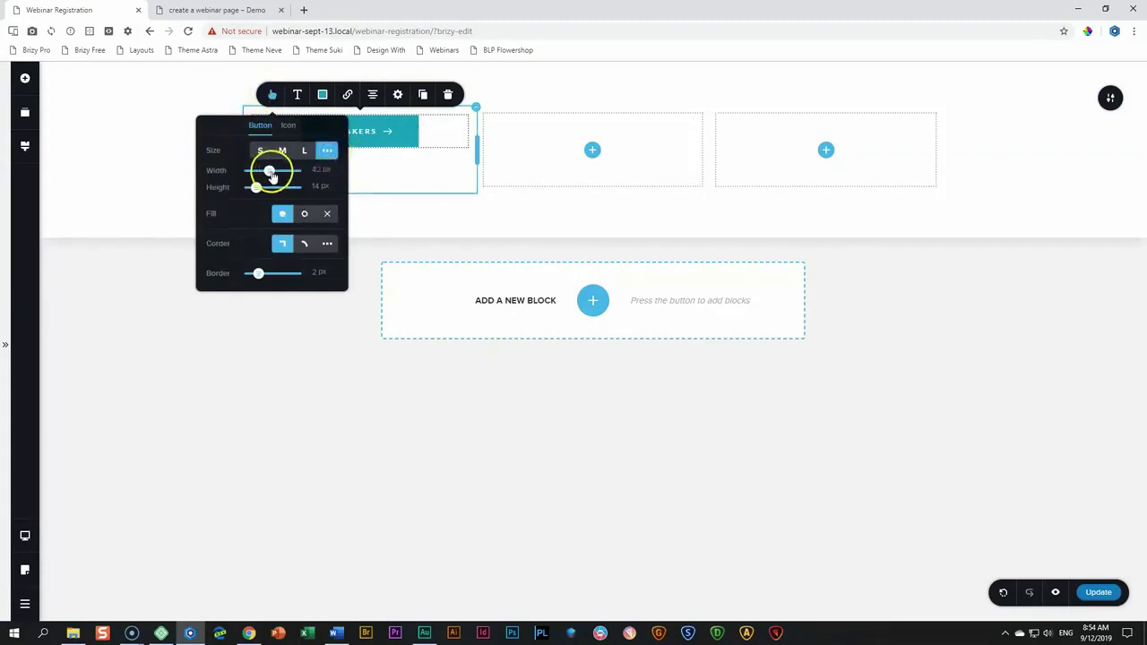
drag(270, 173, 215, 163)
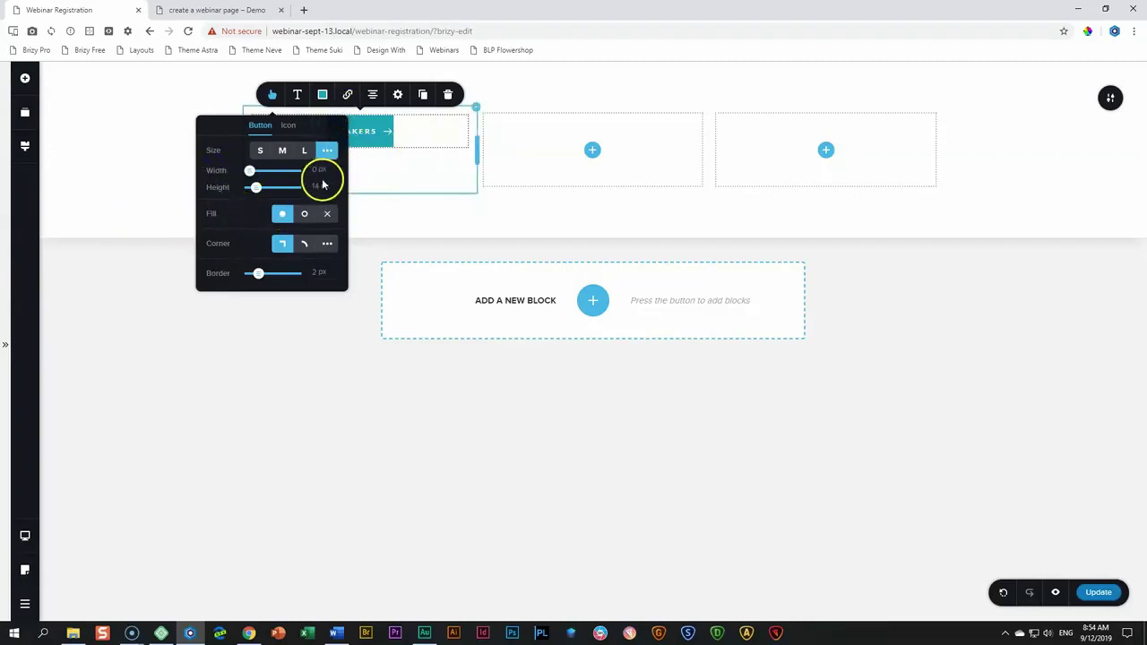
click(318, 184)
text(600)
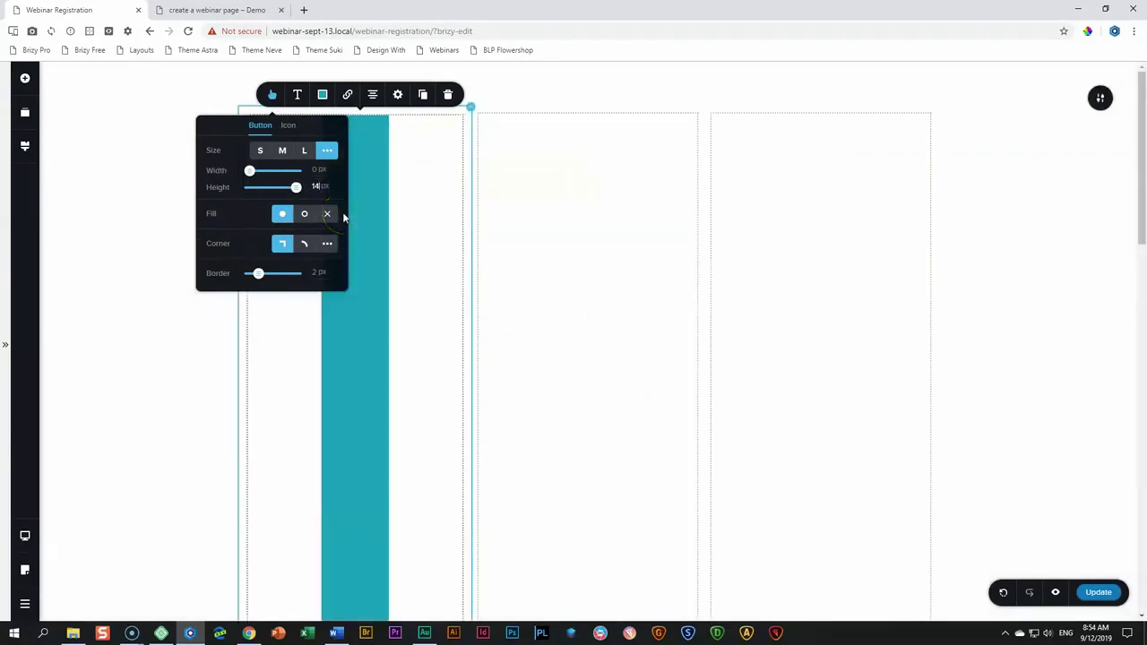
text(11)
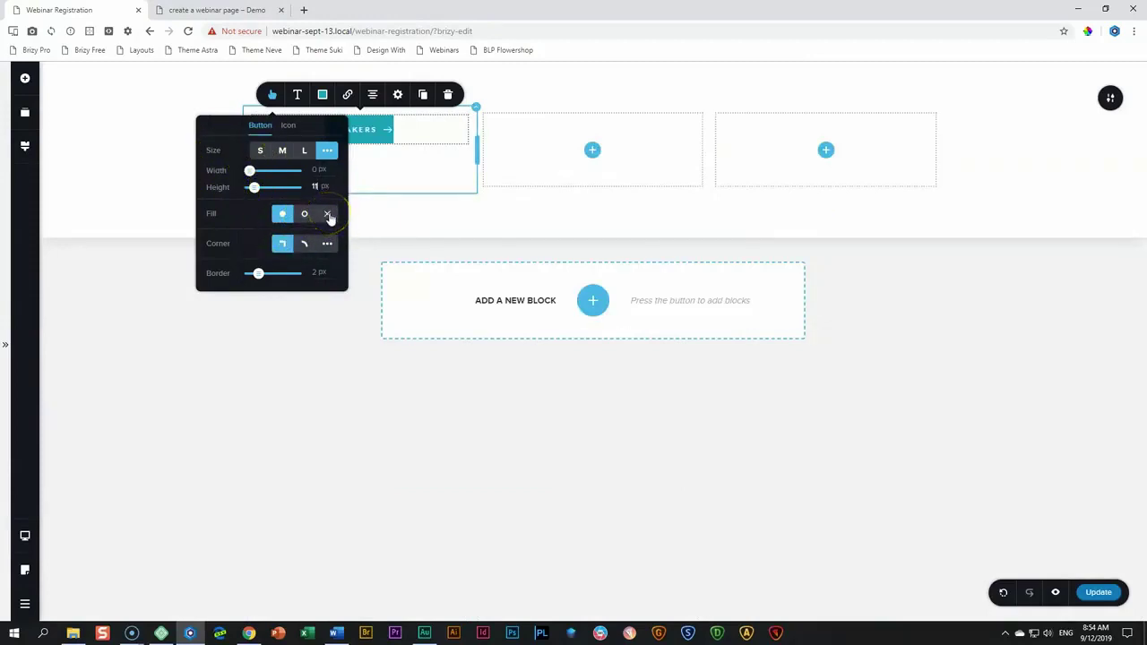
Remove the SPEAKERS button's fill and its arrow icon.
click(328, 214)
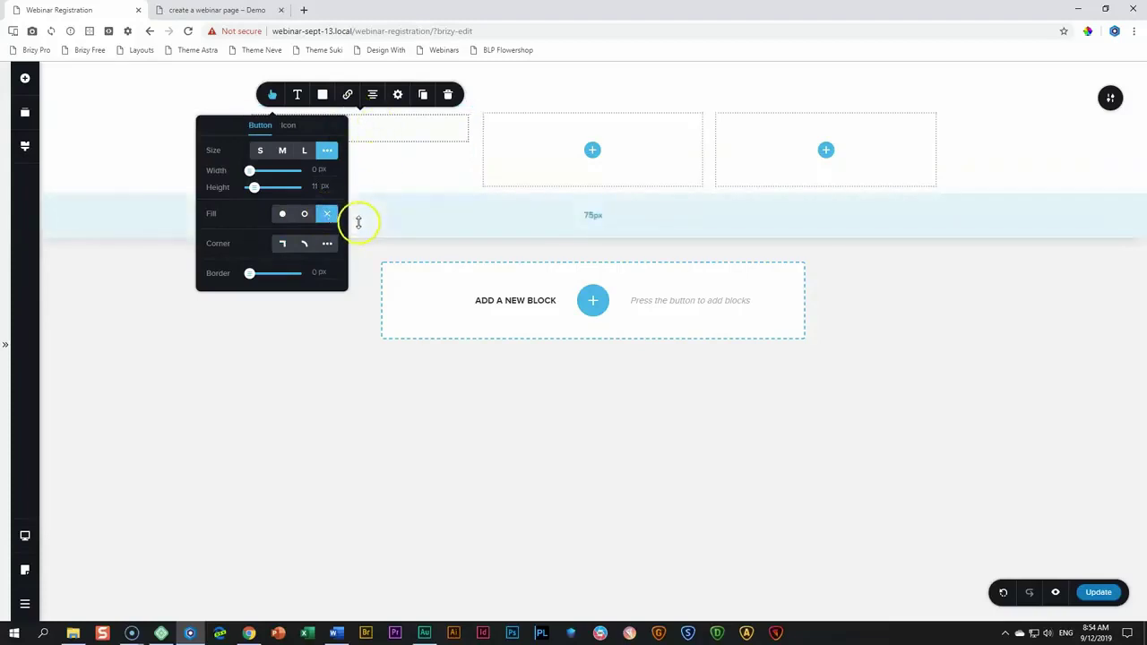
click(287, 128)
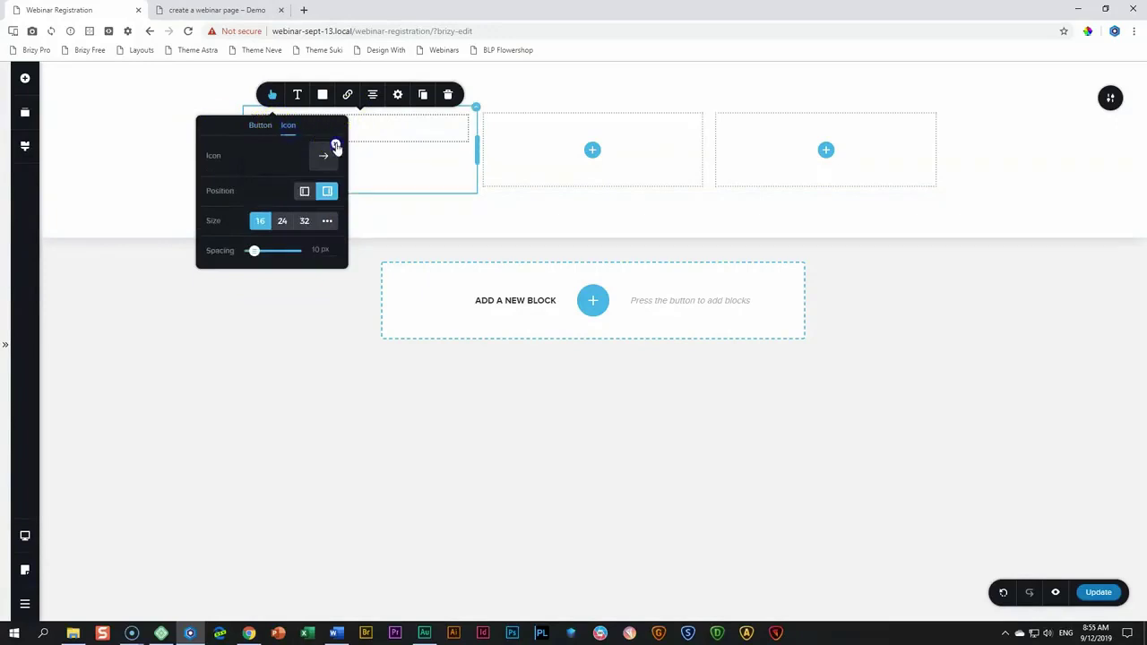
click(336, 145)
click(391, 182)
Set the SPEAKERS button's text colour to the dark palette colour #222425 and its hover text colour to the teal palette colour.
click(292, 131)
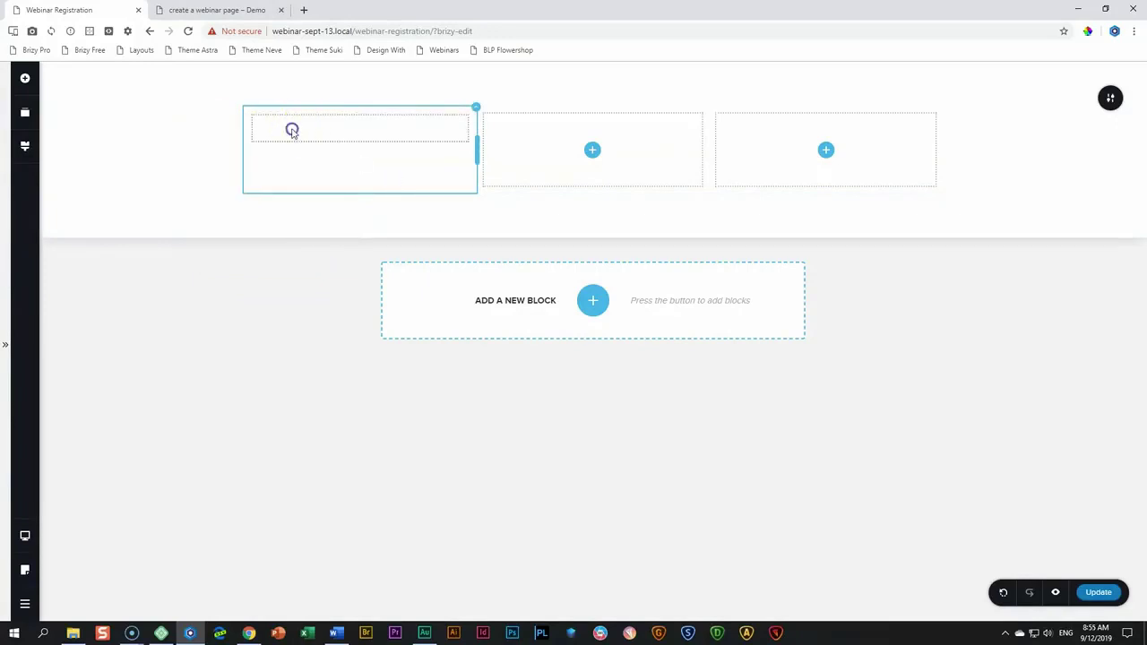
click(275, 129)
click(299, 130)
click(331, 127)
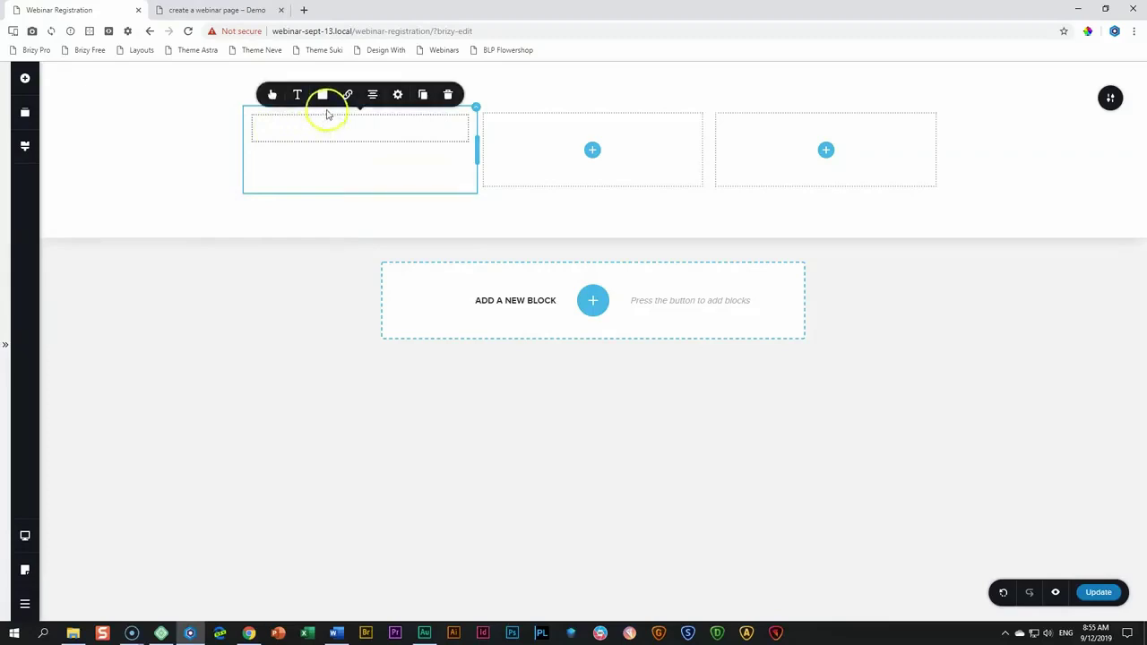
click(322, 95)
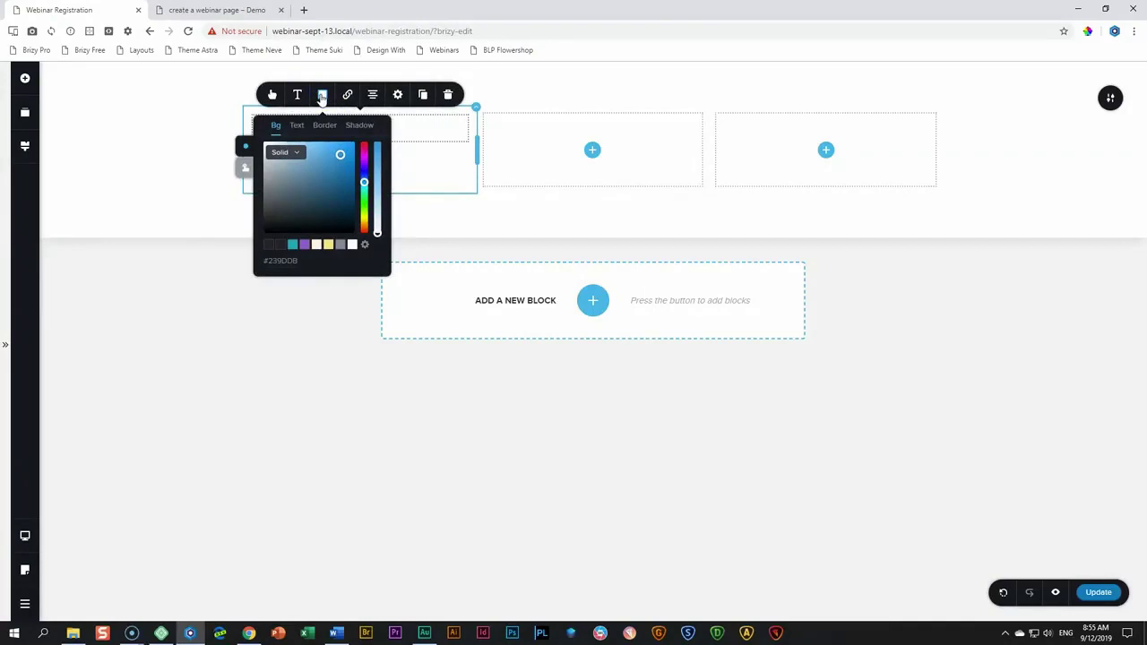
click(282, 125)
click(297, 125)
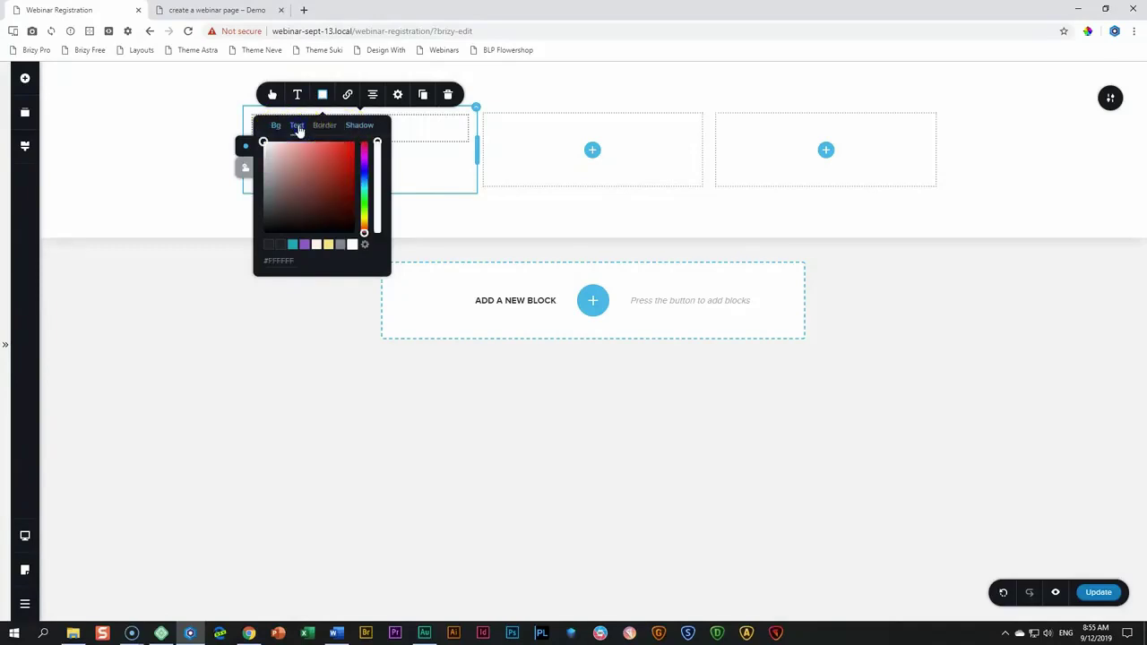
click(280, 244)
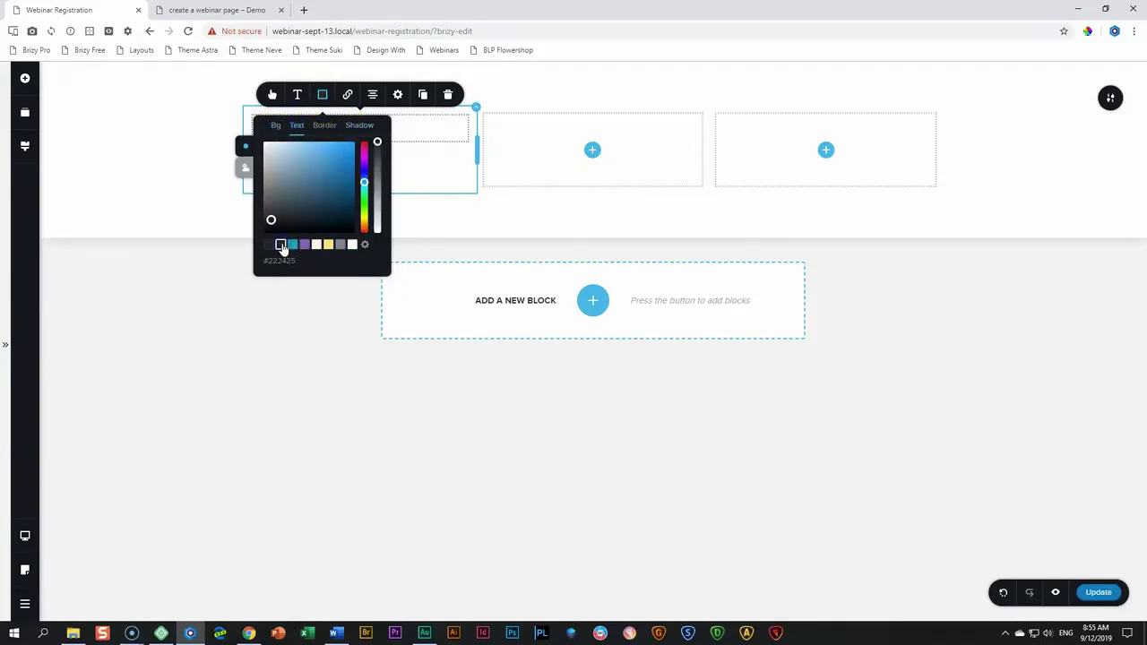
click(246, 168)
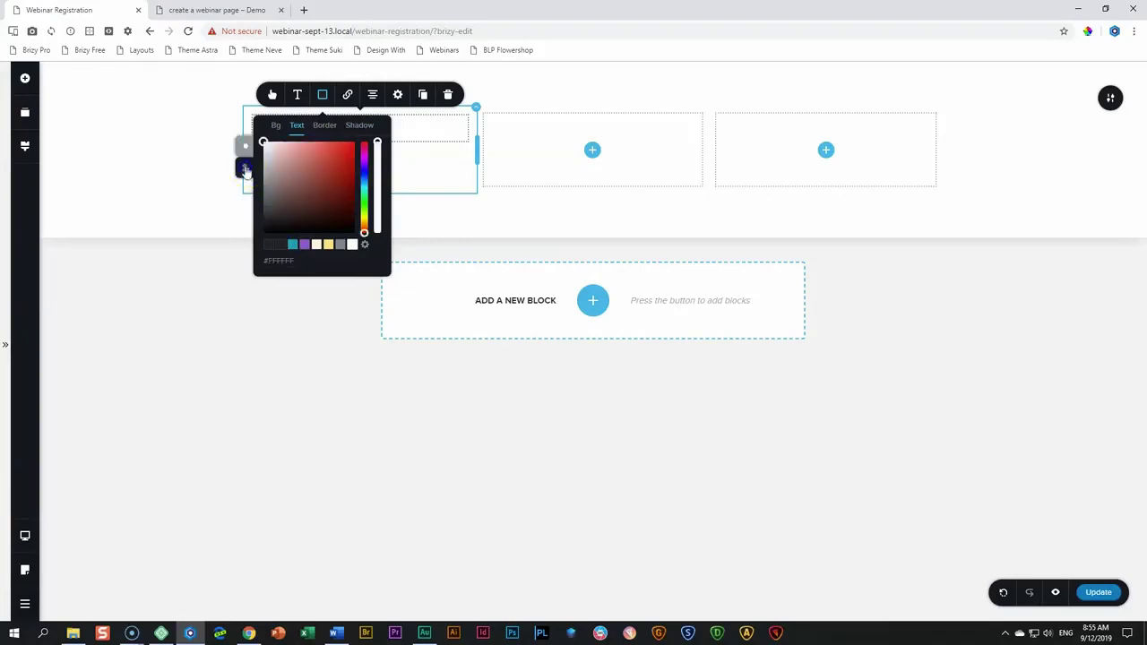
click(293, 244)
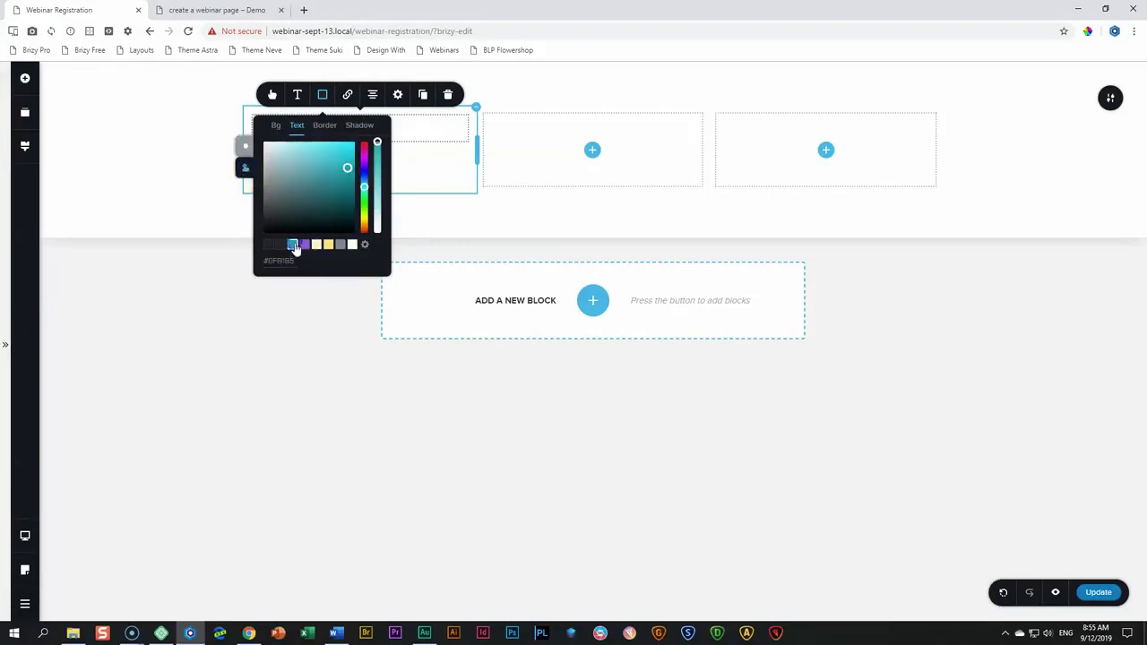
click(415, 184)
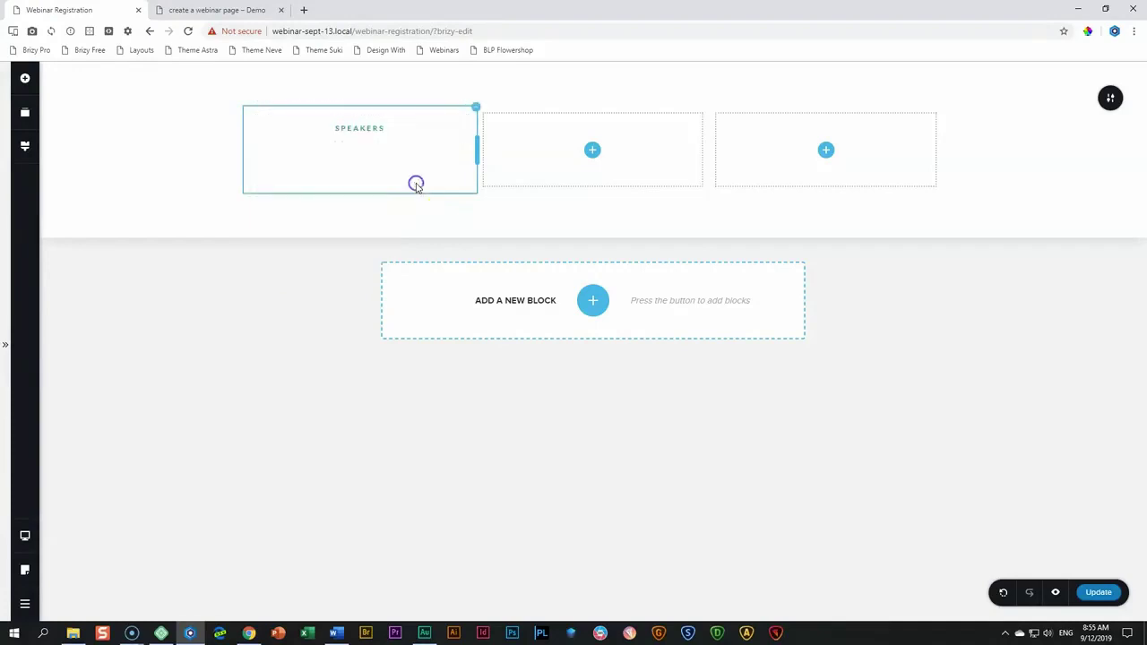
Left-align the SPEAKERS button and apply a typography style with tighter letter spacing to its label.
click(361, 131)
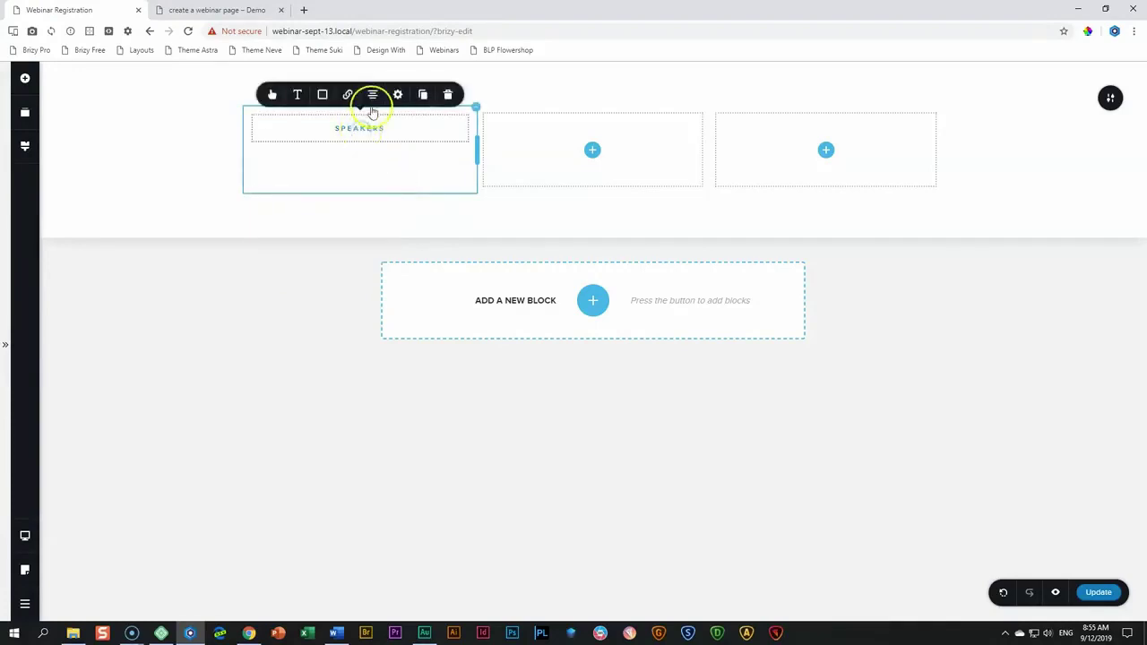
click(372, 95)
click(372, 95)
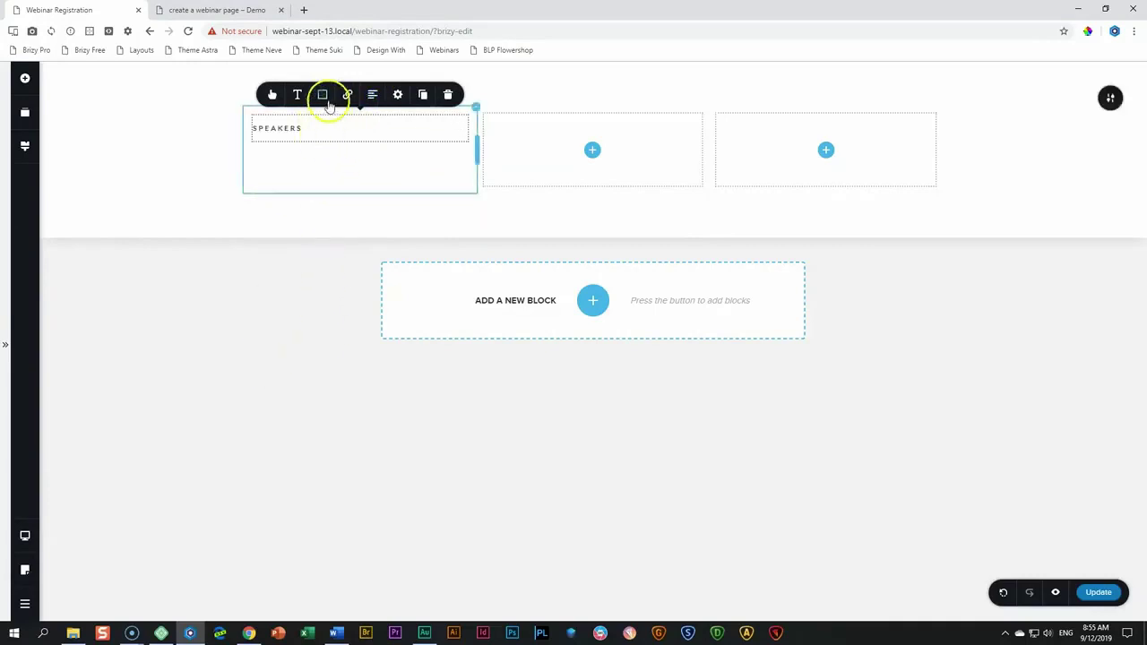
click(298, 95)
click(348, 149)
click(347, 149)
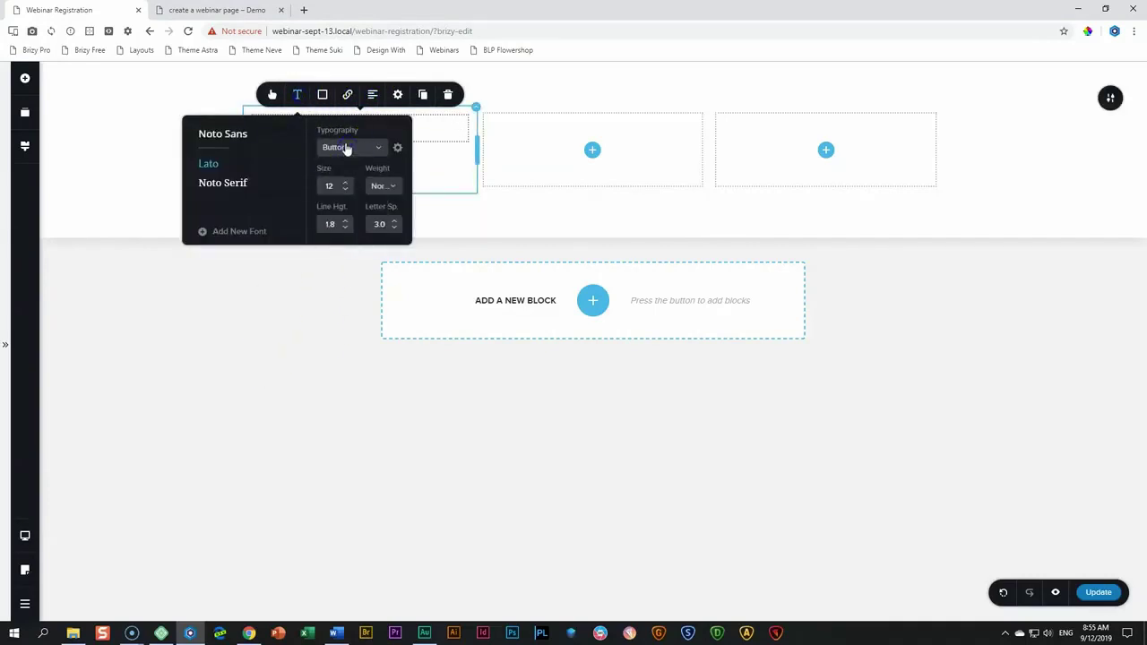
click(274, 127)
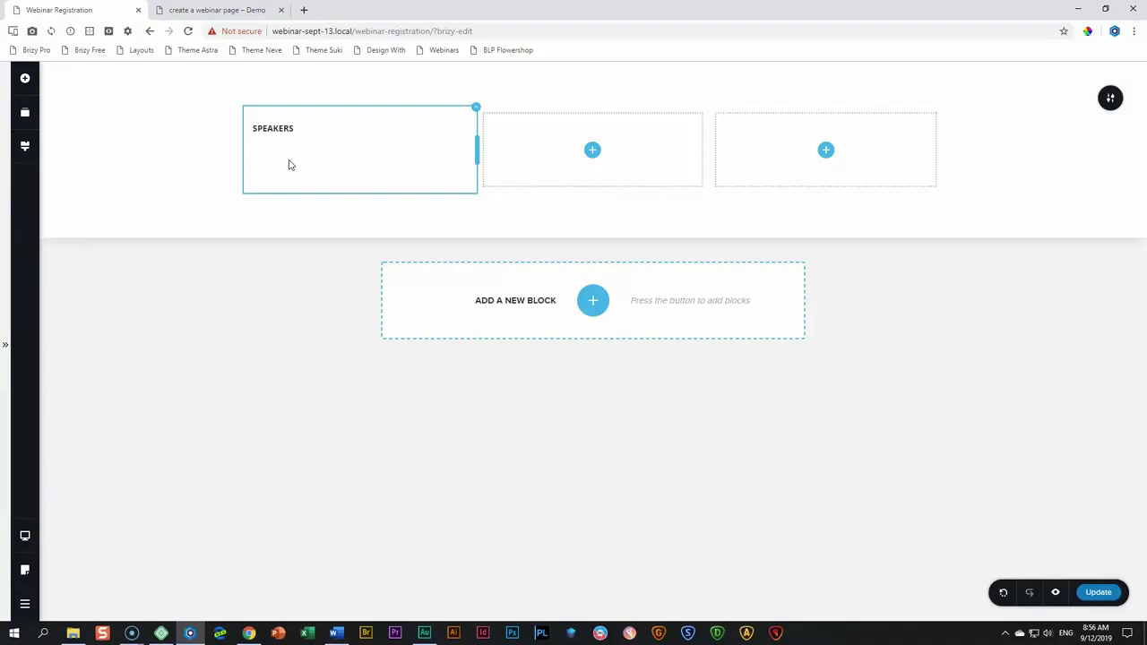
Check the SPEAKERS button's hover colour, compare it with the navigation links on the demo webinar page and return to the editor.
click(281, 154)
double_click(290, 128)
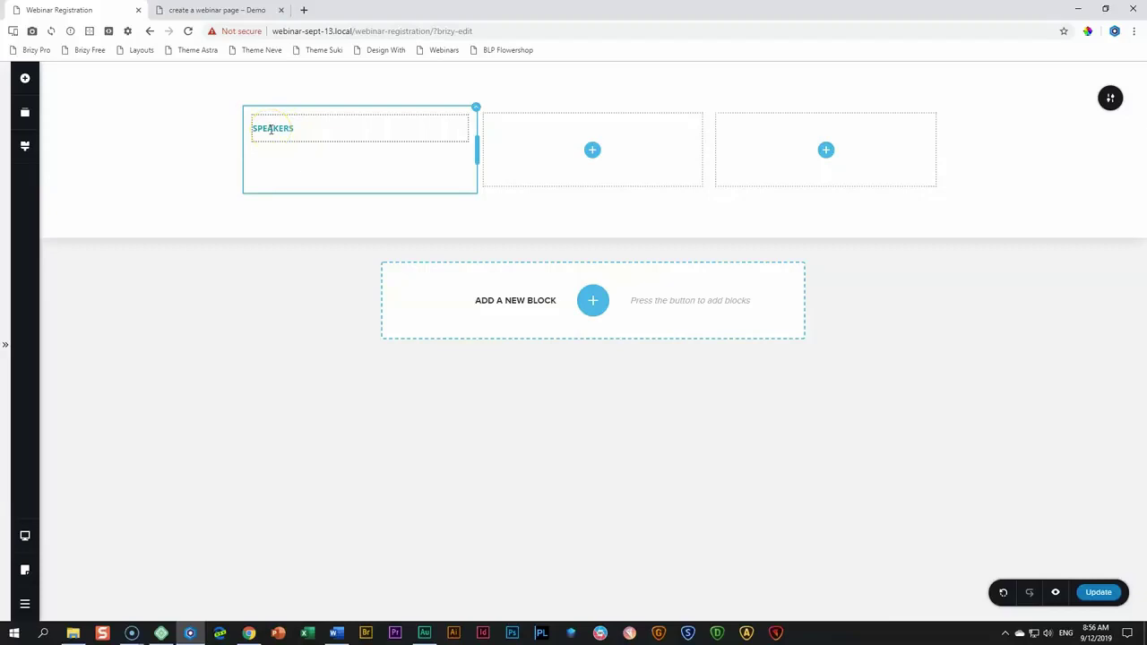
click(191, 10)
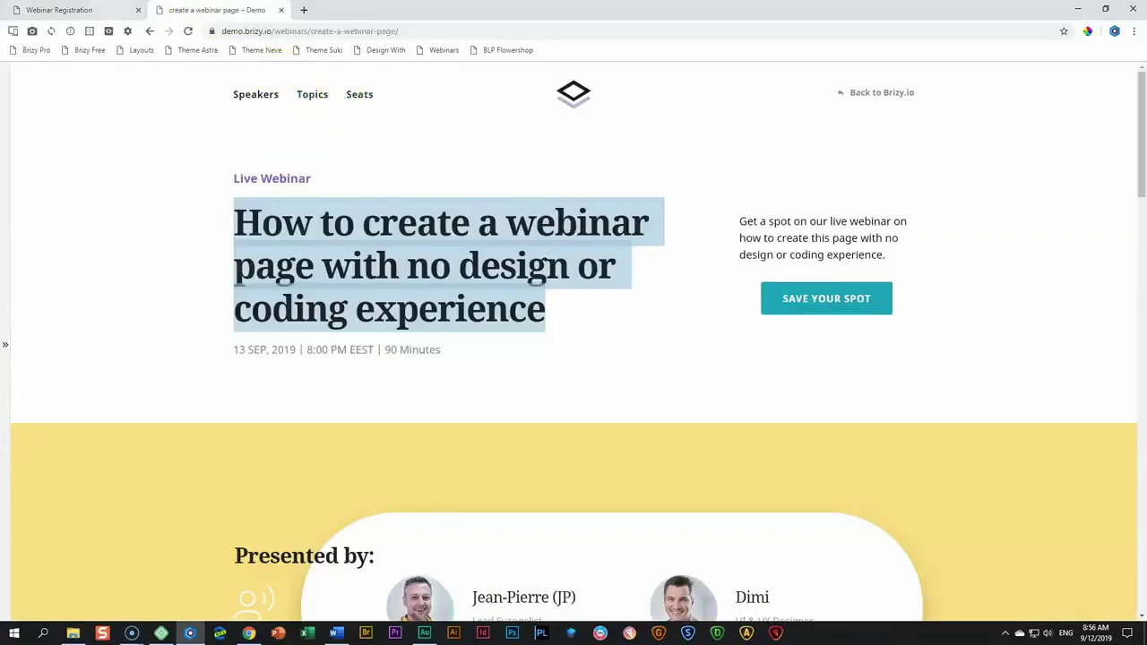
click(110, 14)
click(285, 130)
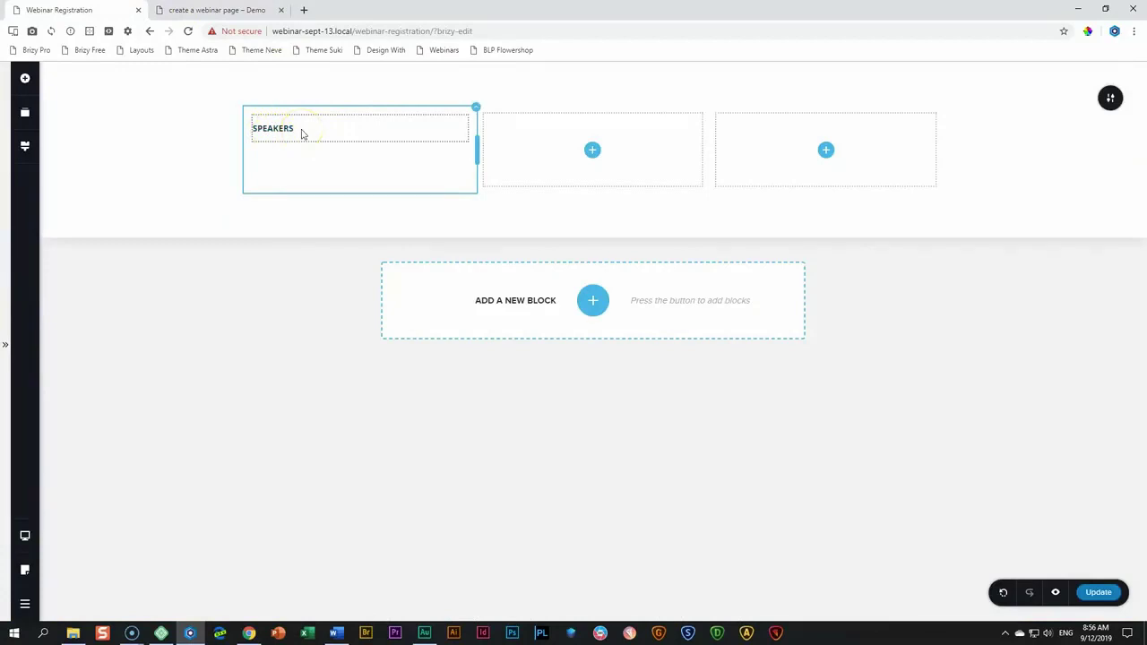
Switch to the tablet view and give the SPEAKERS button a custom size with a width of 0 px.
click(25, 535)
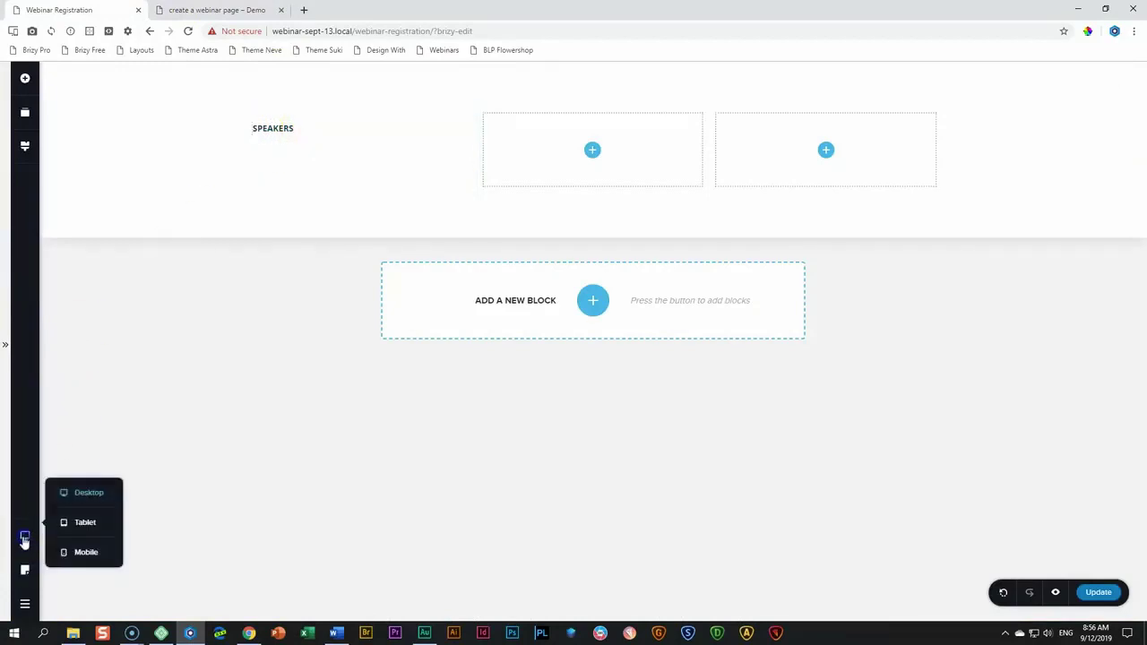
click(80, 526)
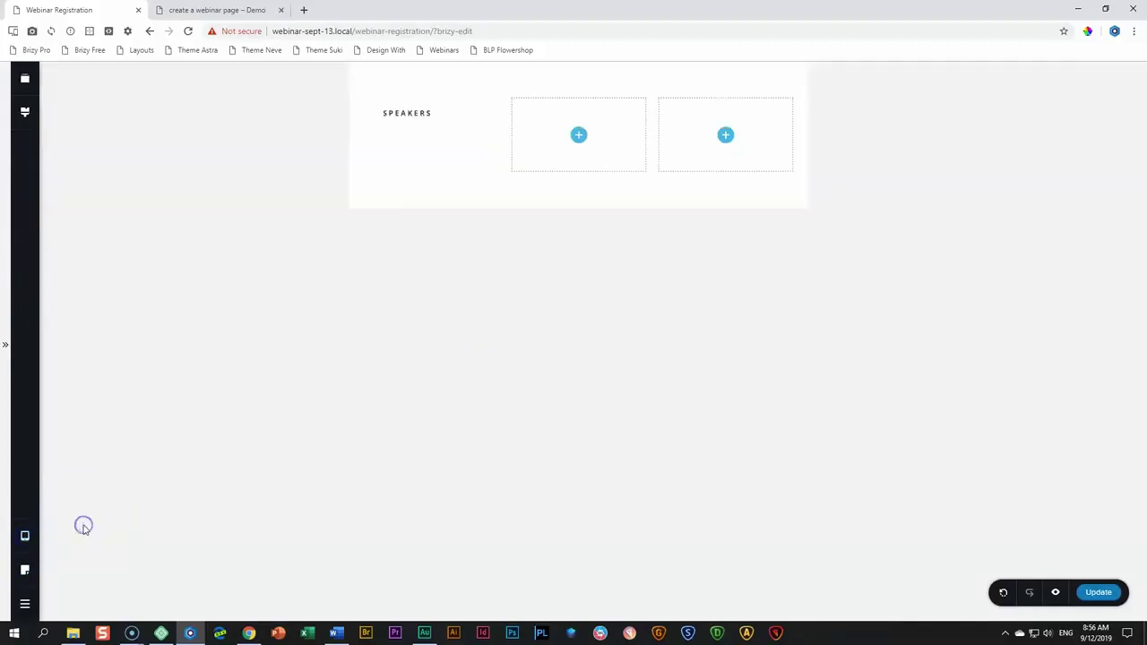
click(407, 112)
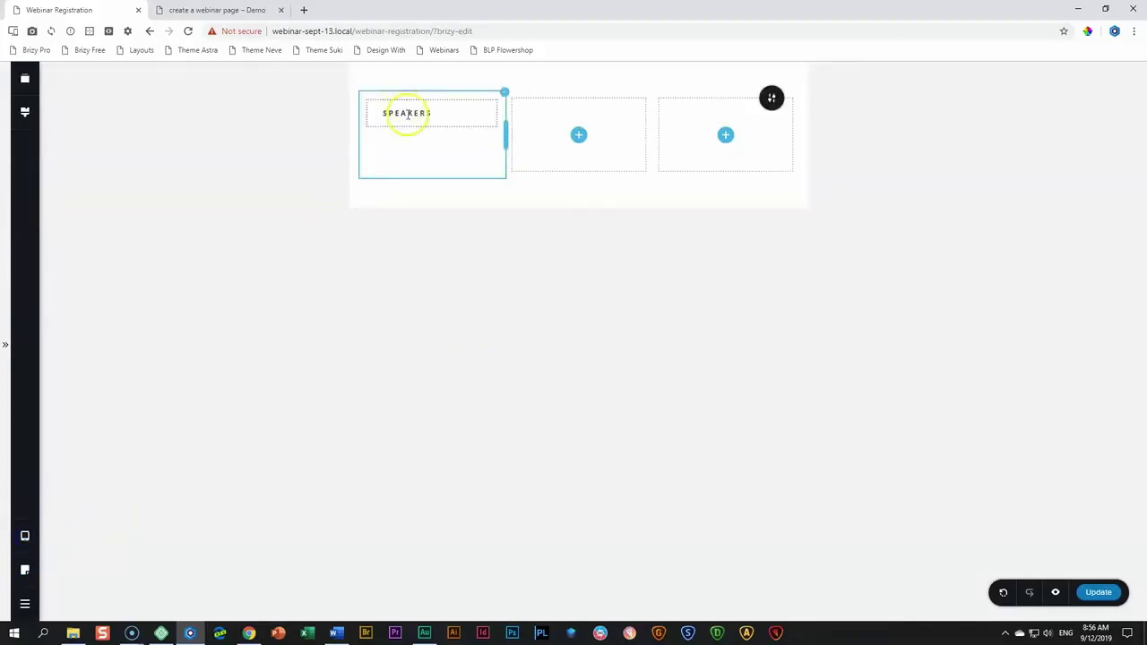
click(408, 113)
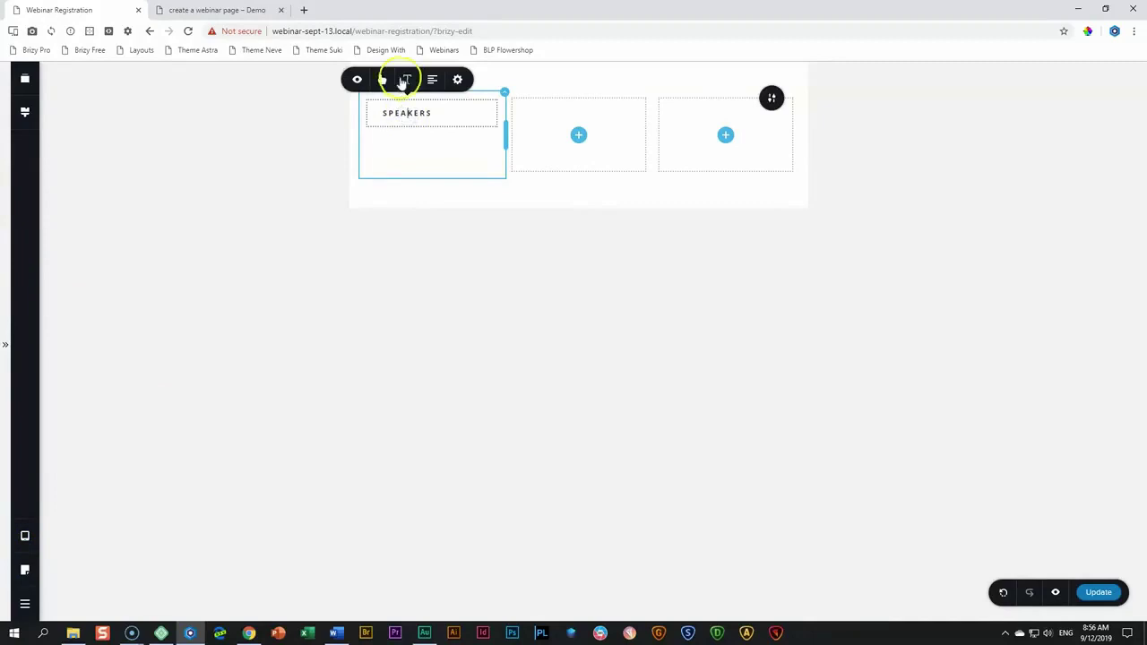
click(383, 80)
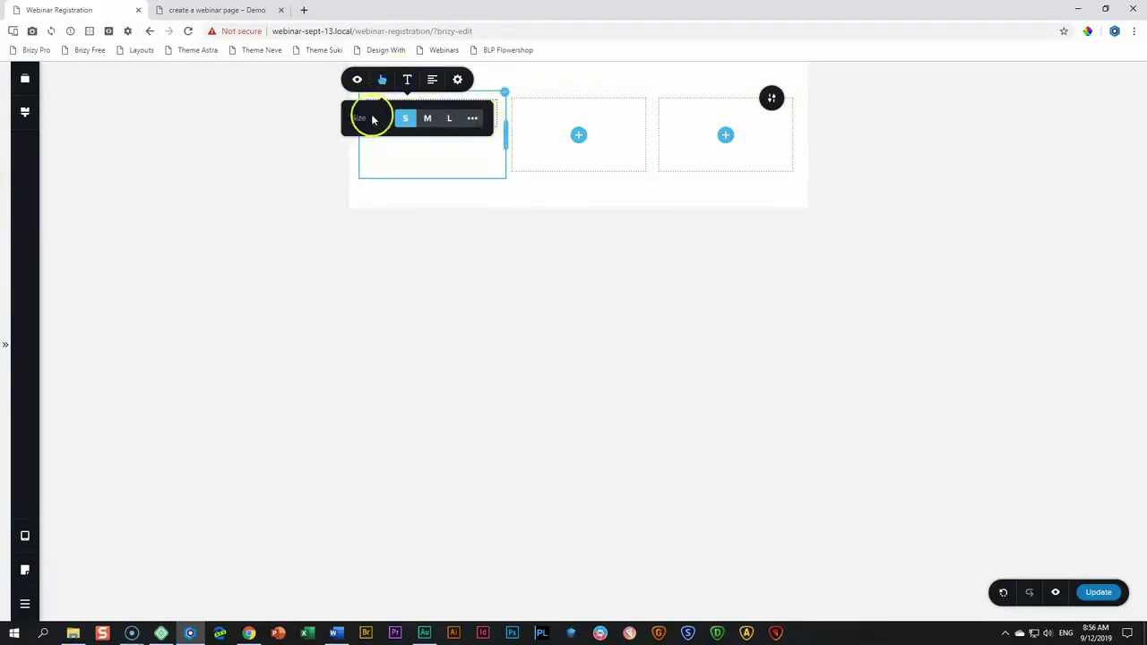
click(472, 119)
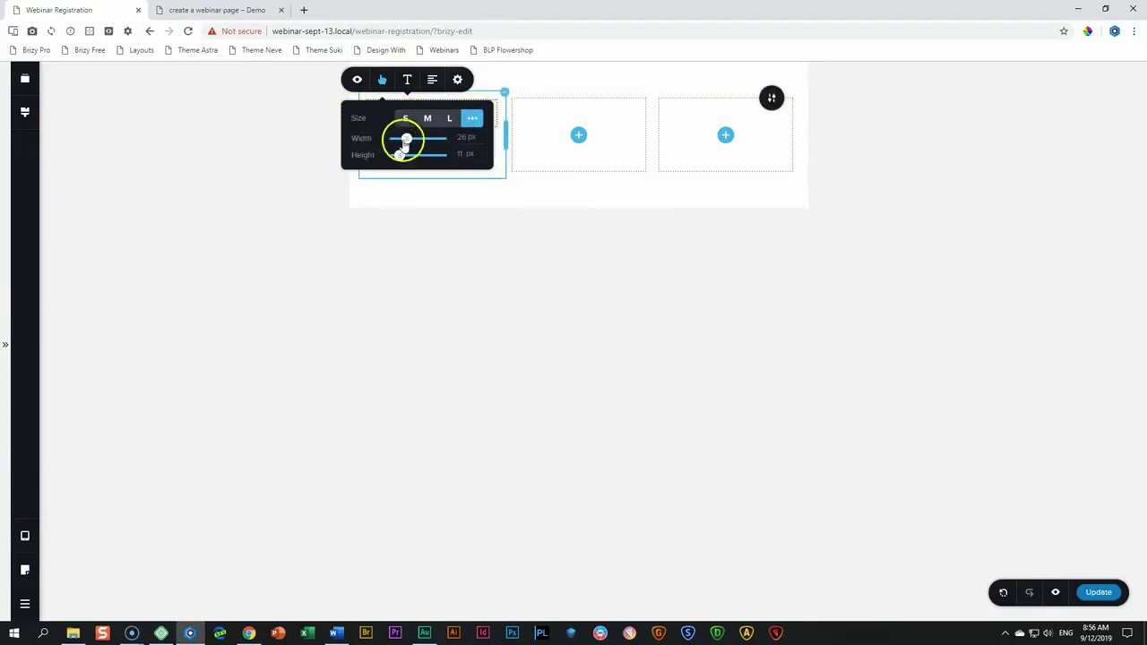
drag(404, 139, 399, 138)
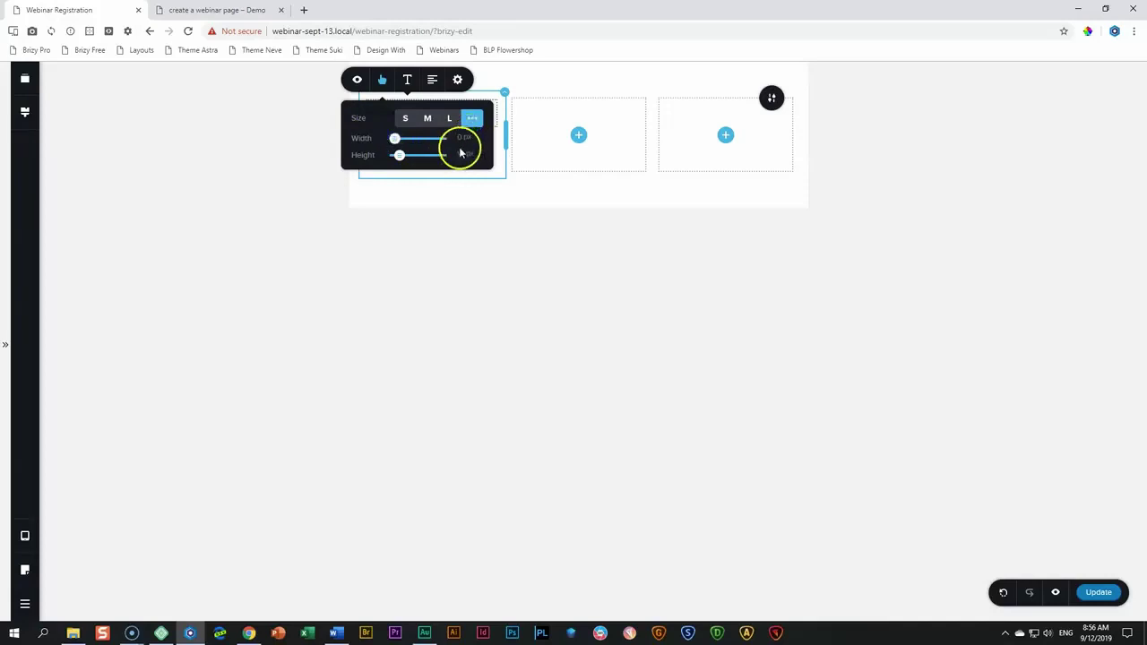
Switch to the mobile view and give the SPEAKERS button a custom size with a width of 0 px.
click(26, 537)
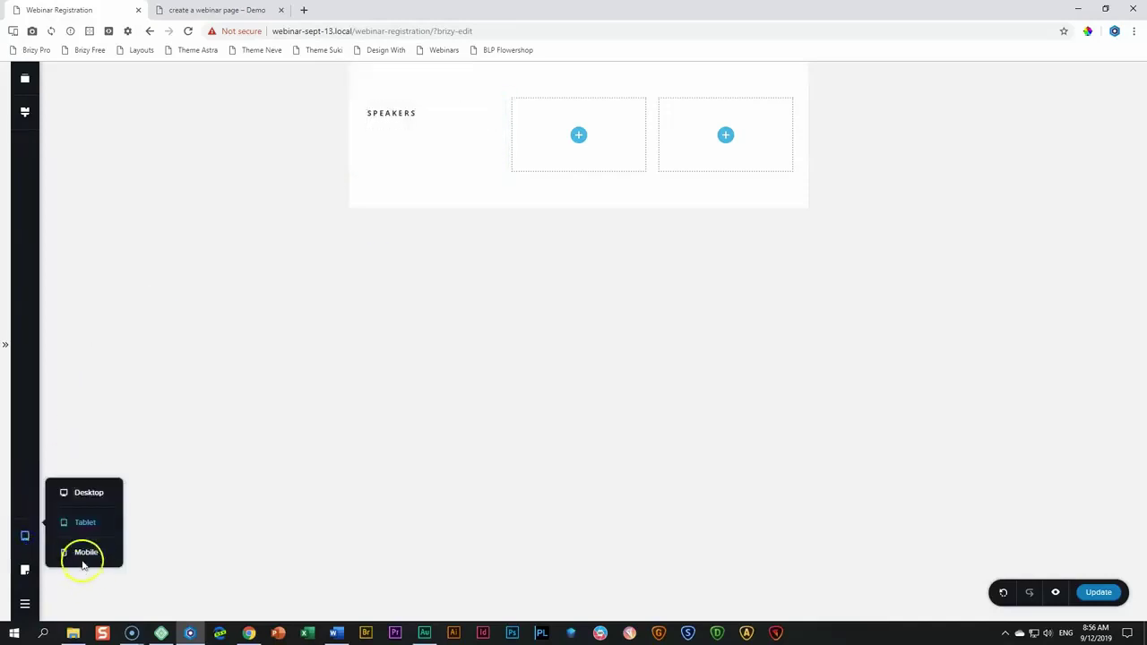
click(85, 553)
click(485, 100)
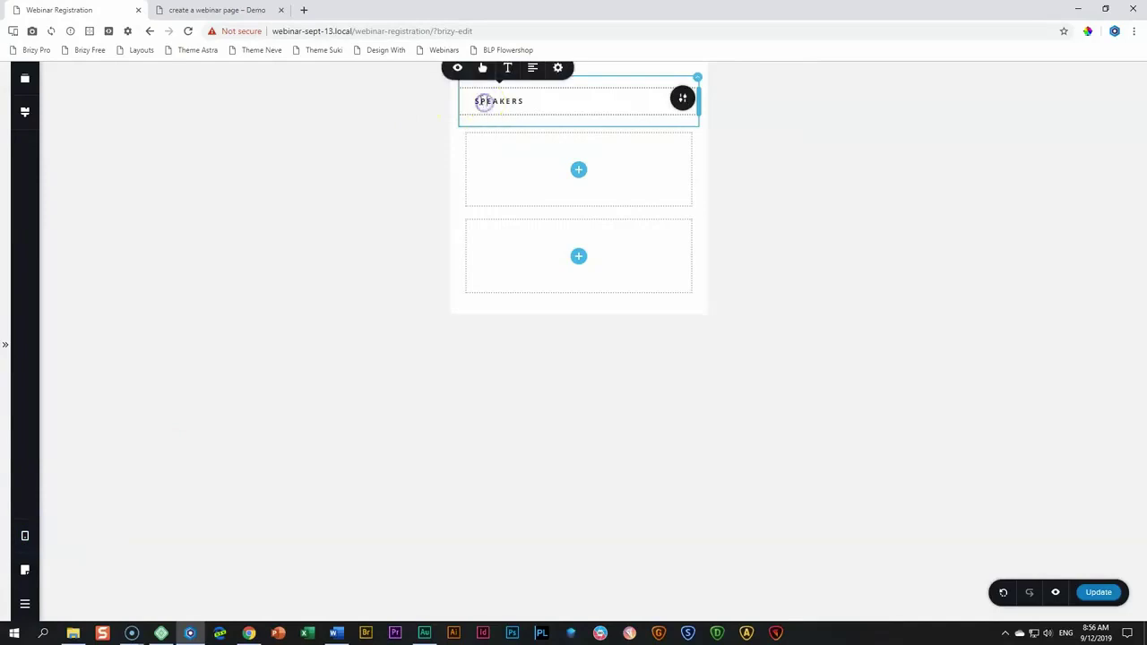
click(482, 68)
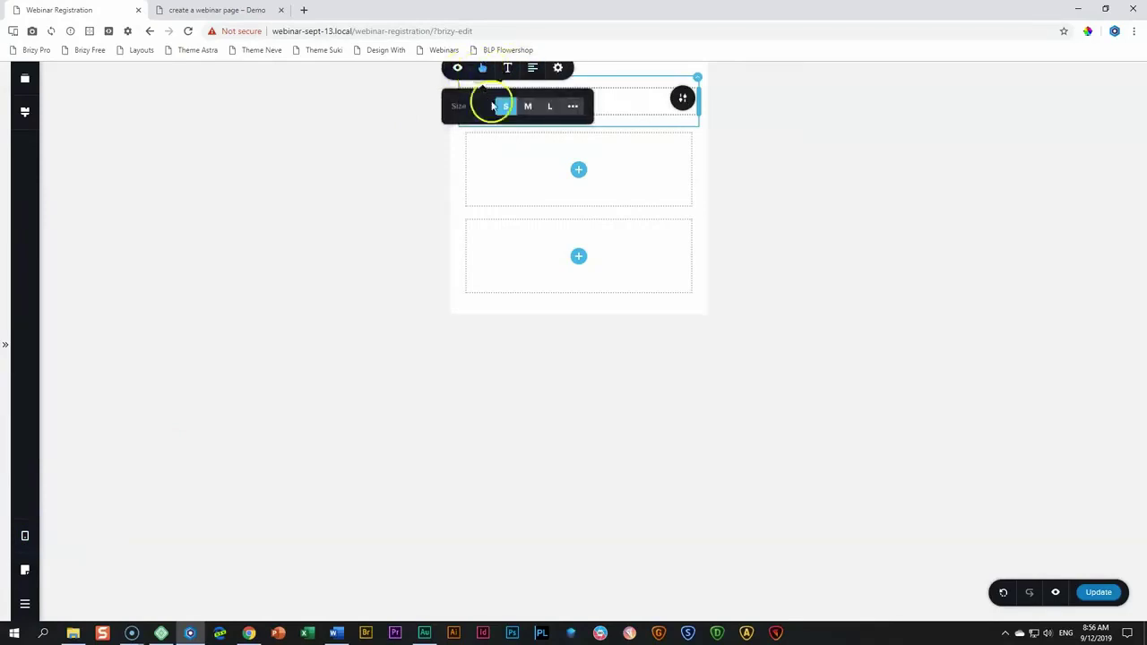
click(572, 105)
drag(505, 125, 494, 126)
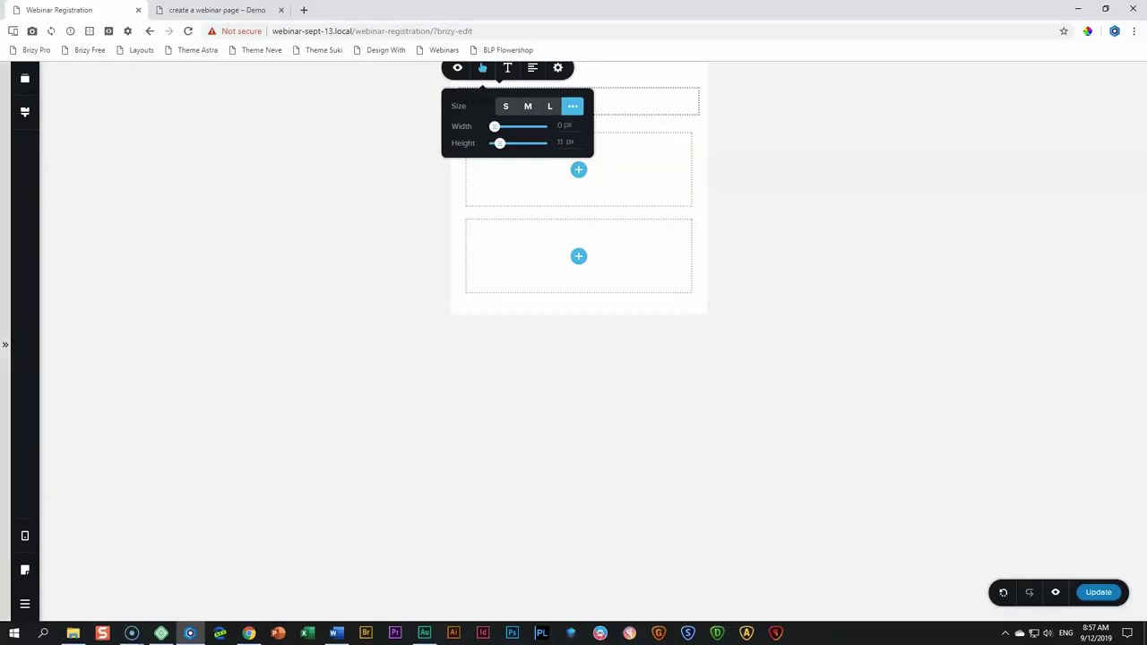
click(48, 546)
mouse_move(33, 541)
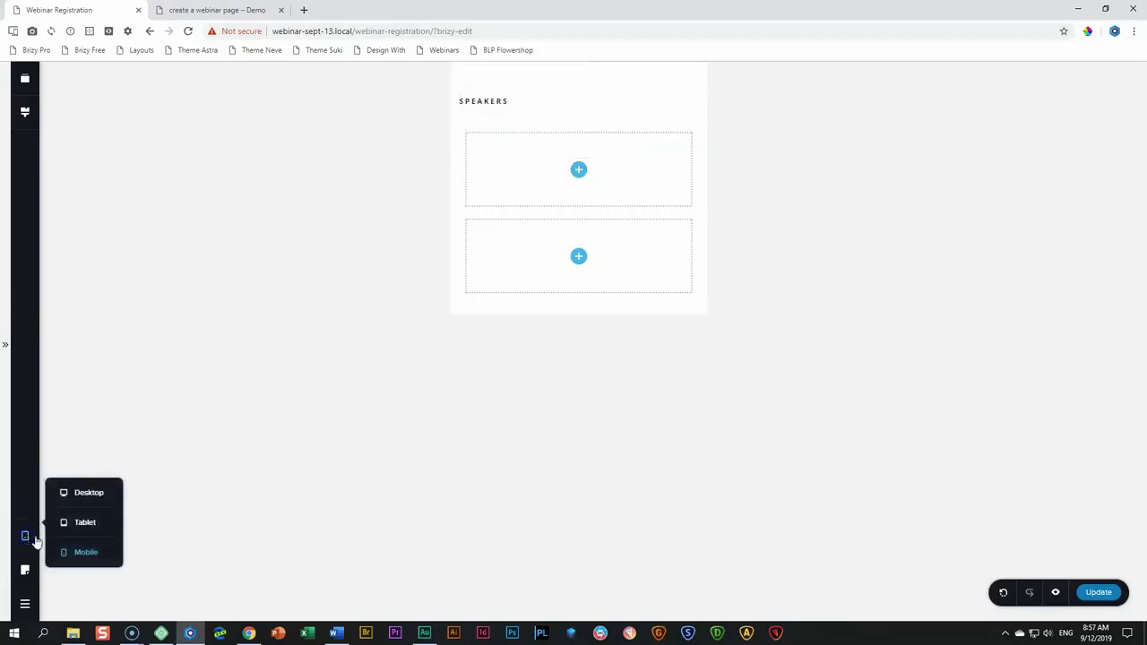
Return to the desktop view and duplicate the SPEAKERS button twice within the header's first column.
click(79, 494)
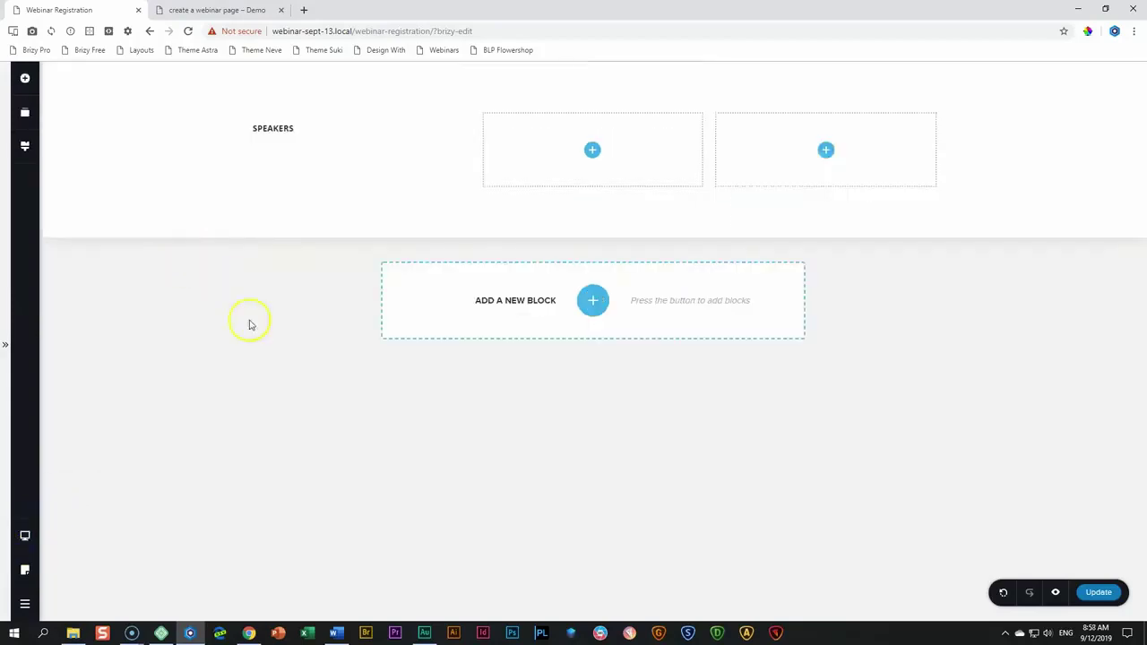
click(264, 131)
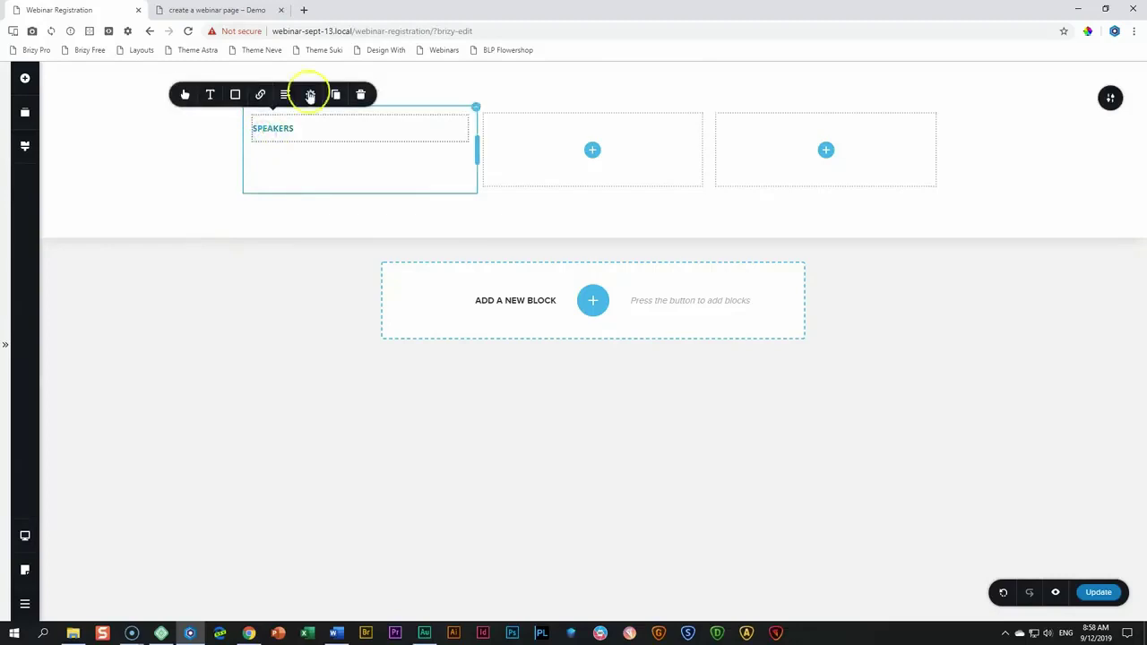
click(336, 97)
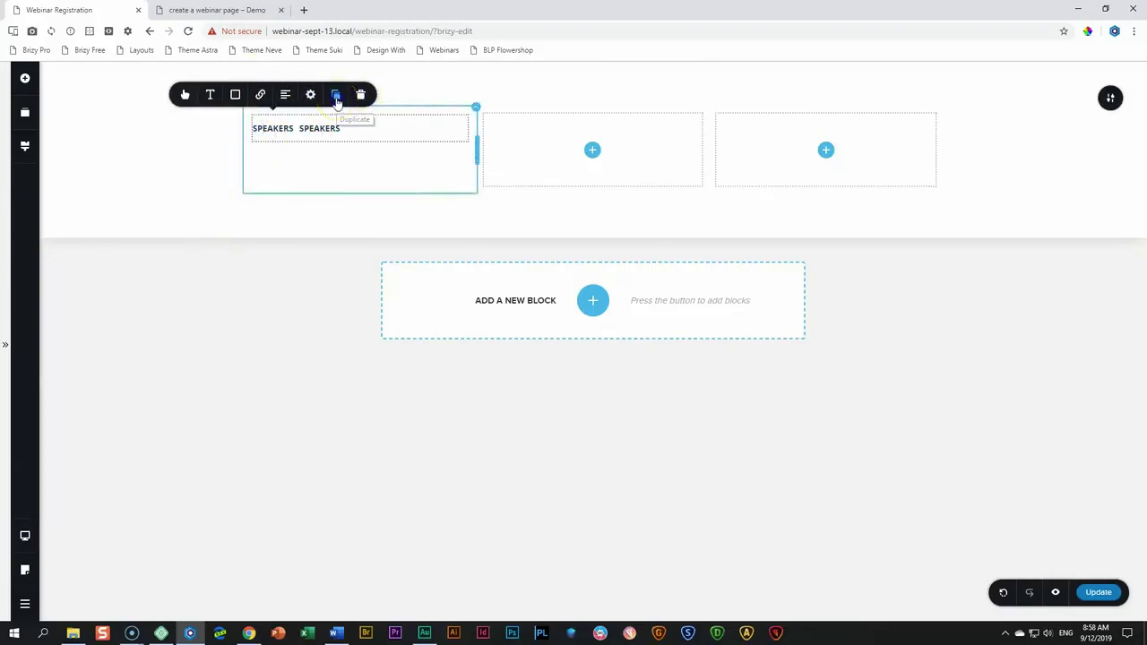
click(336, 97)
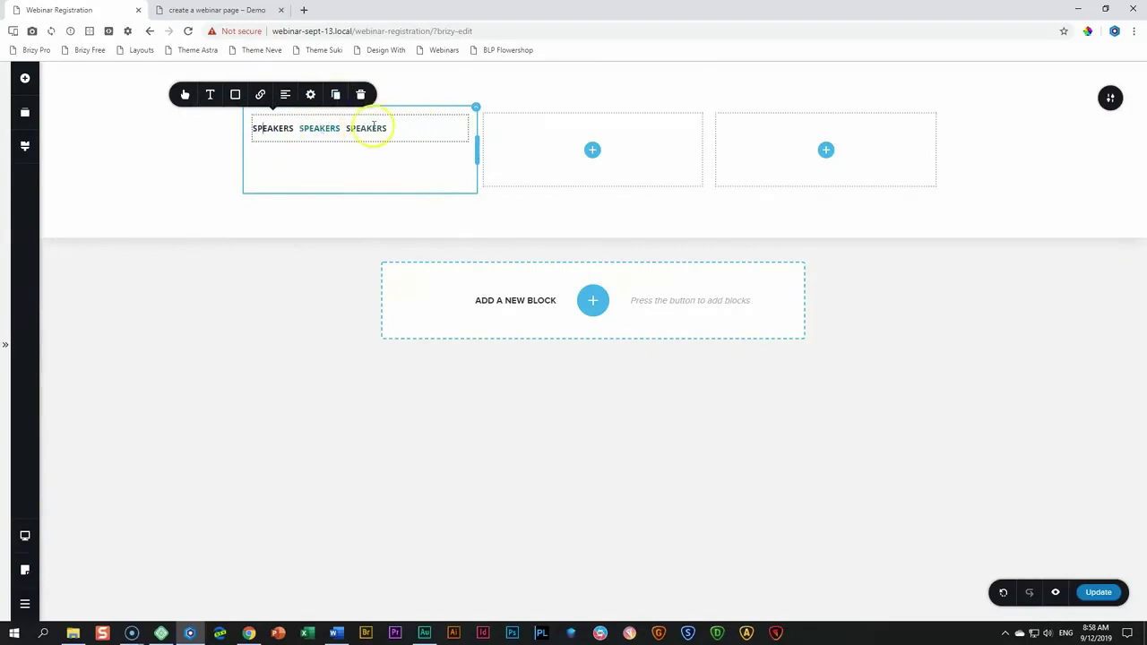
Rename the second navigation button TOPICS and the third one SEATS.
double_click(319, 128)
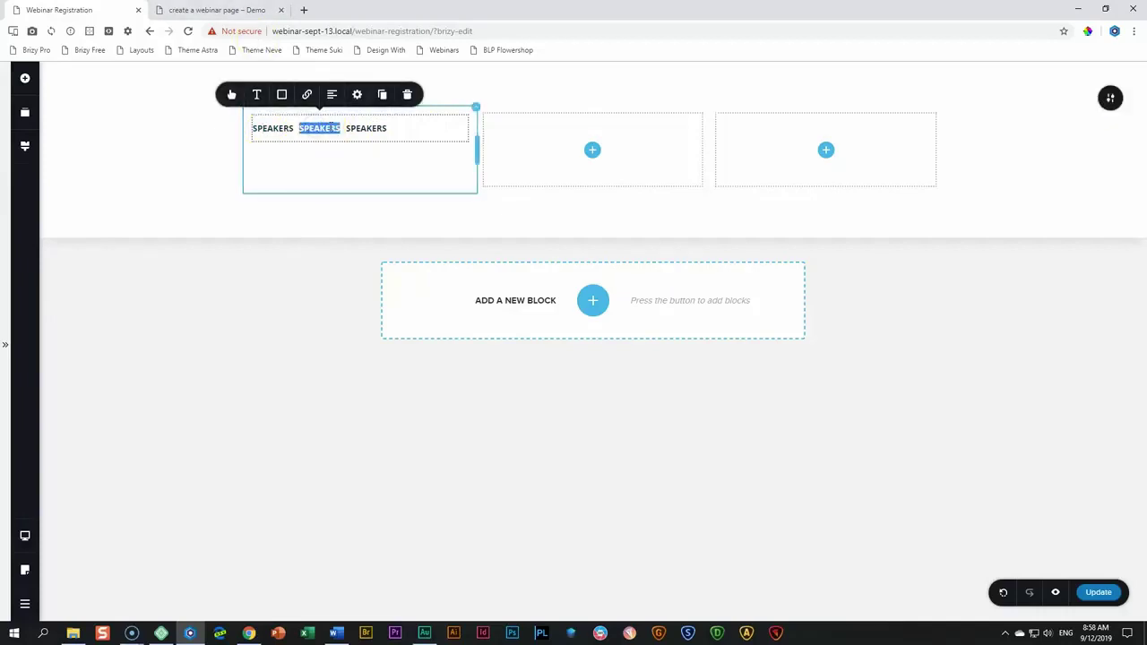
text(TOPIC)
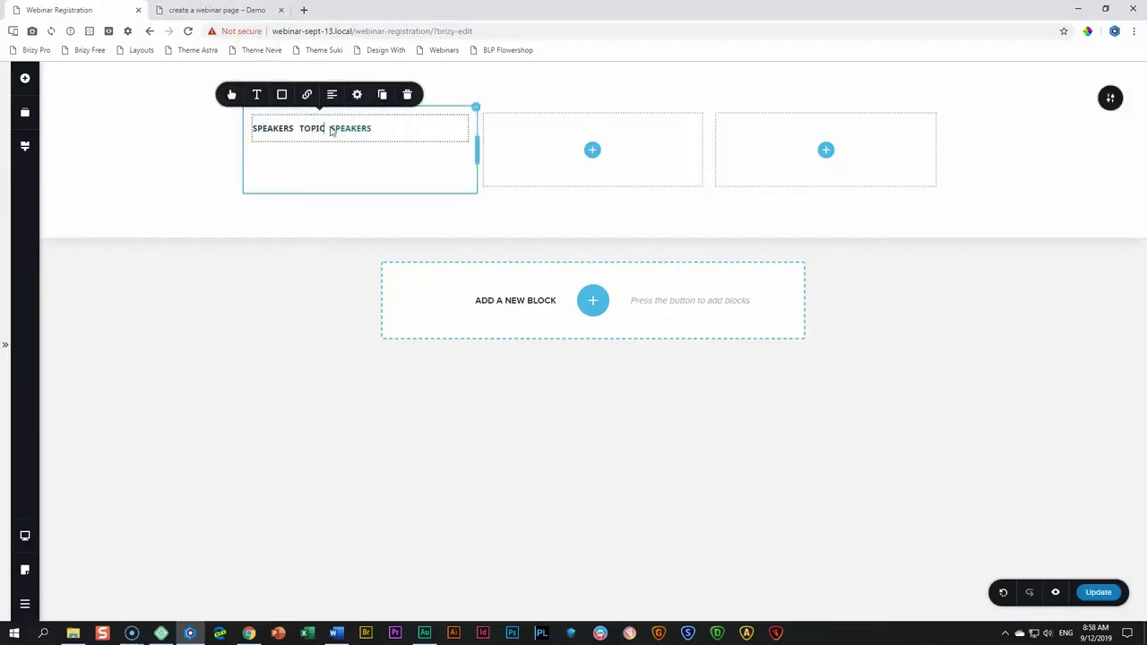
double_click(345, 128)
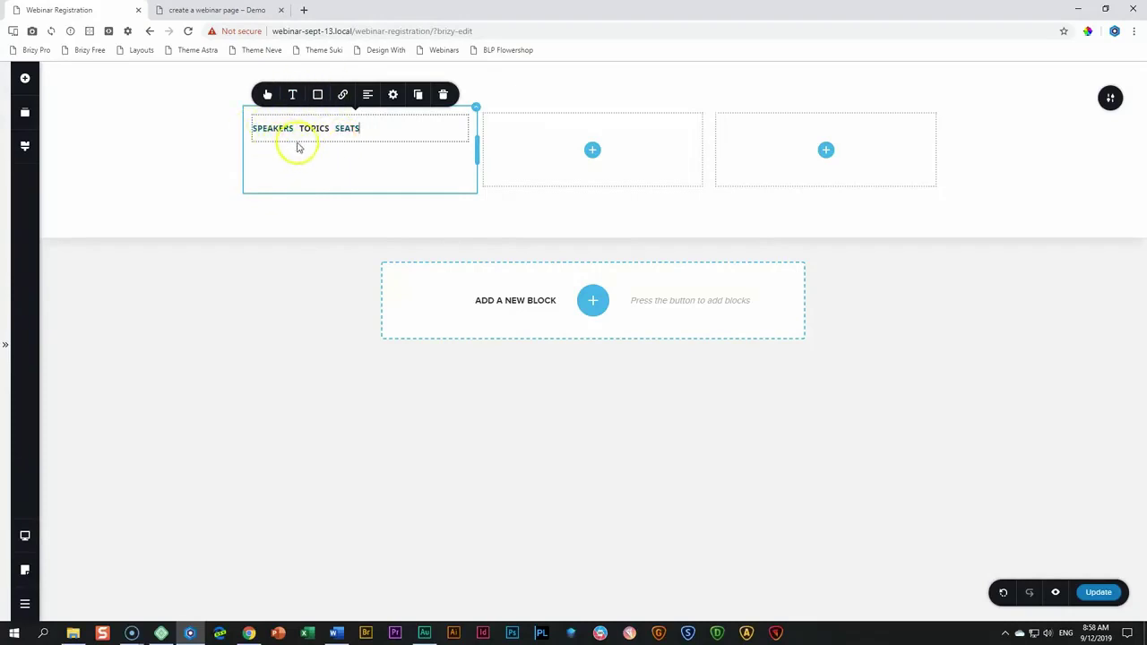
Set the spacing between the navigation buttons to 30 px and open the SPEAKERS button's settings.
click(268, 95)
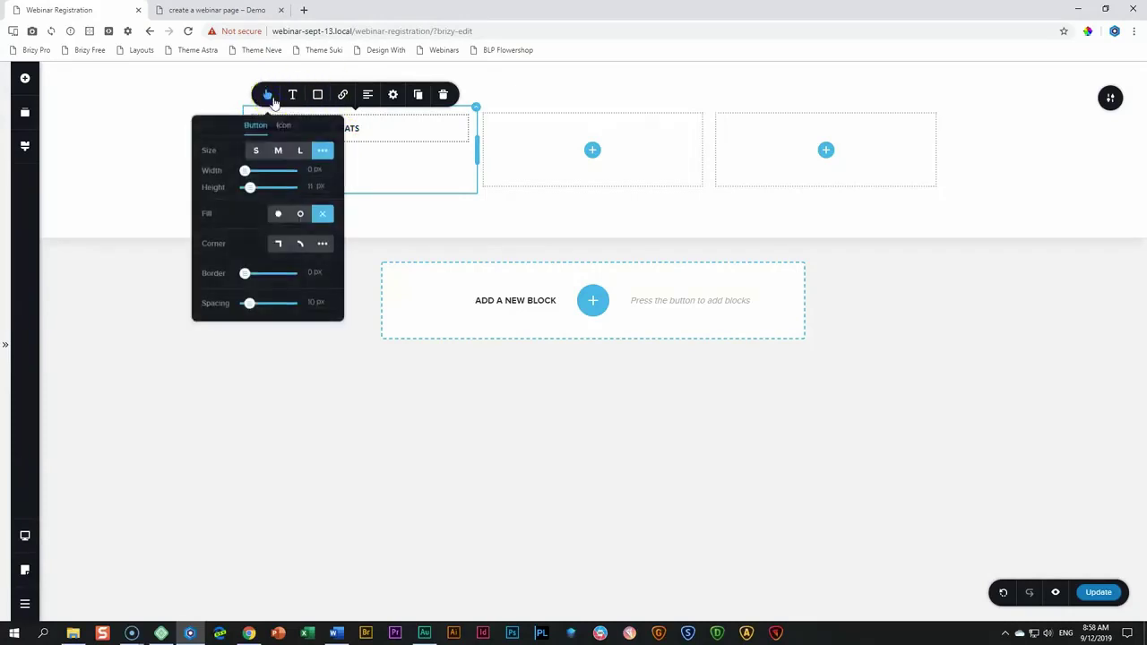
click(249, 303)
drag(250, 303, 260, 303)
click(307, 301)
click(379, 266)
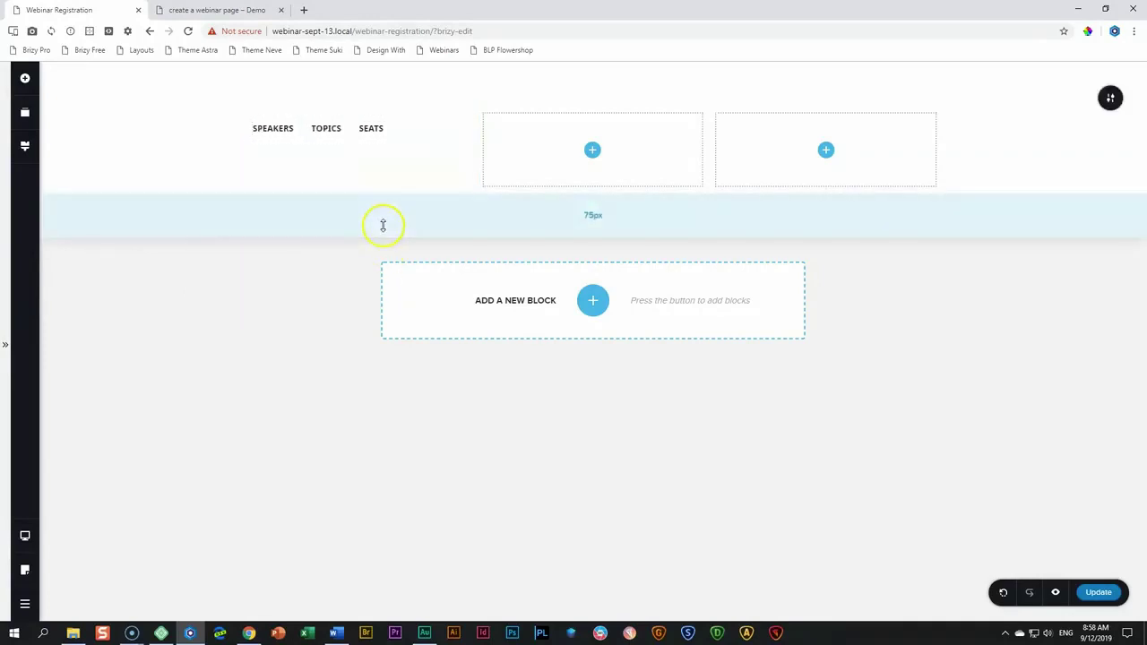
click(281, 123)
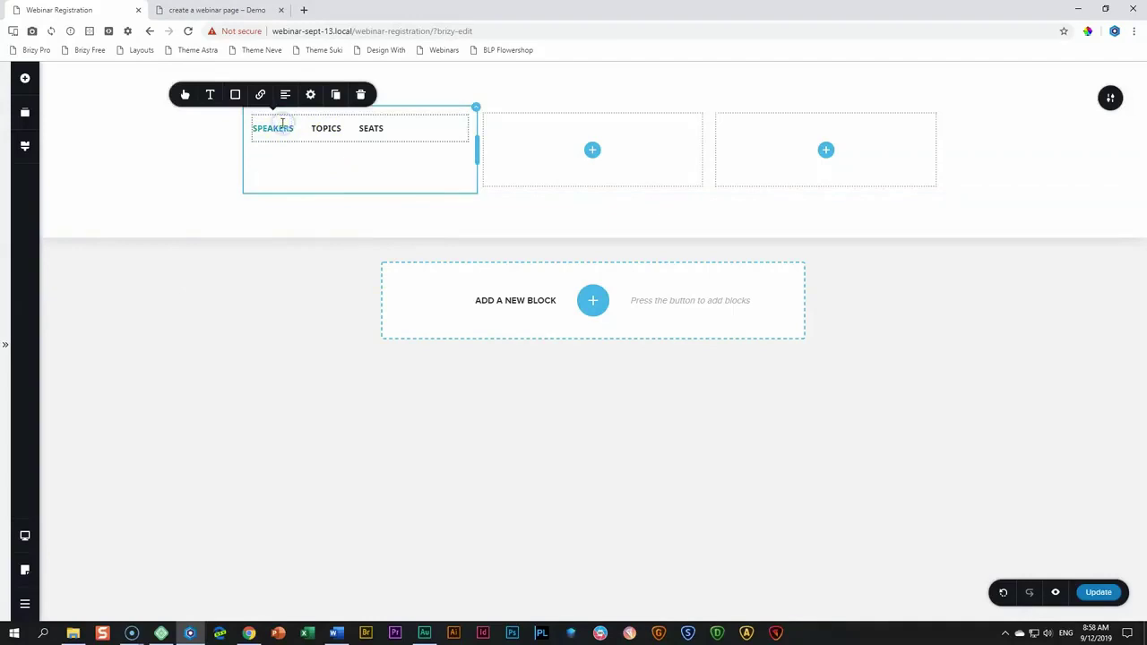
click(184, 94)
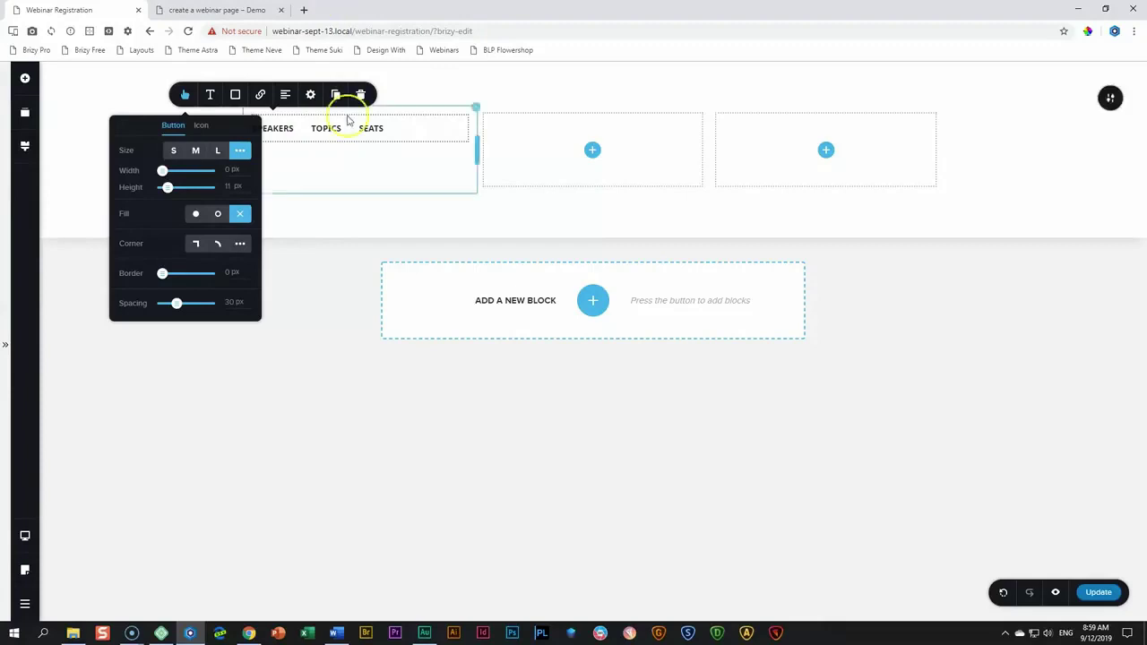
Add a blank block to the page and reorder it above the navigation header block.
click(593, 301)
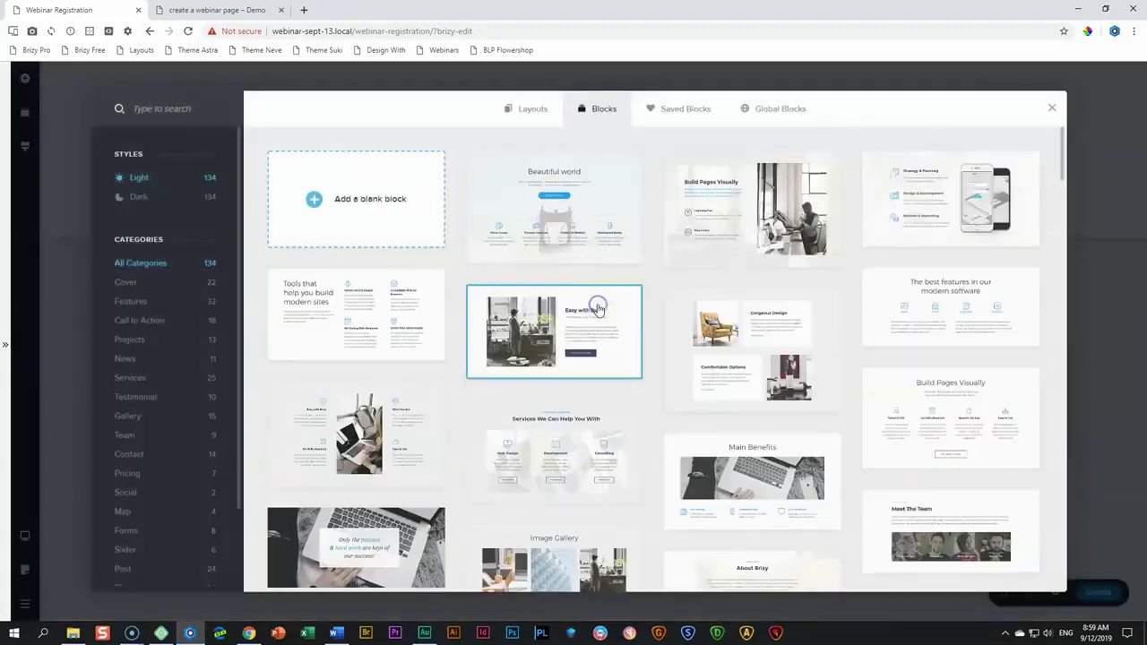
click(372, 199)
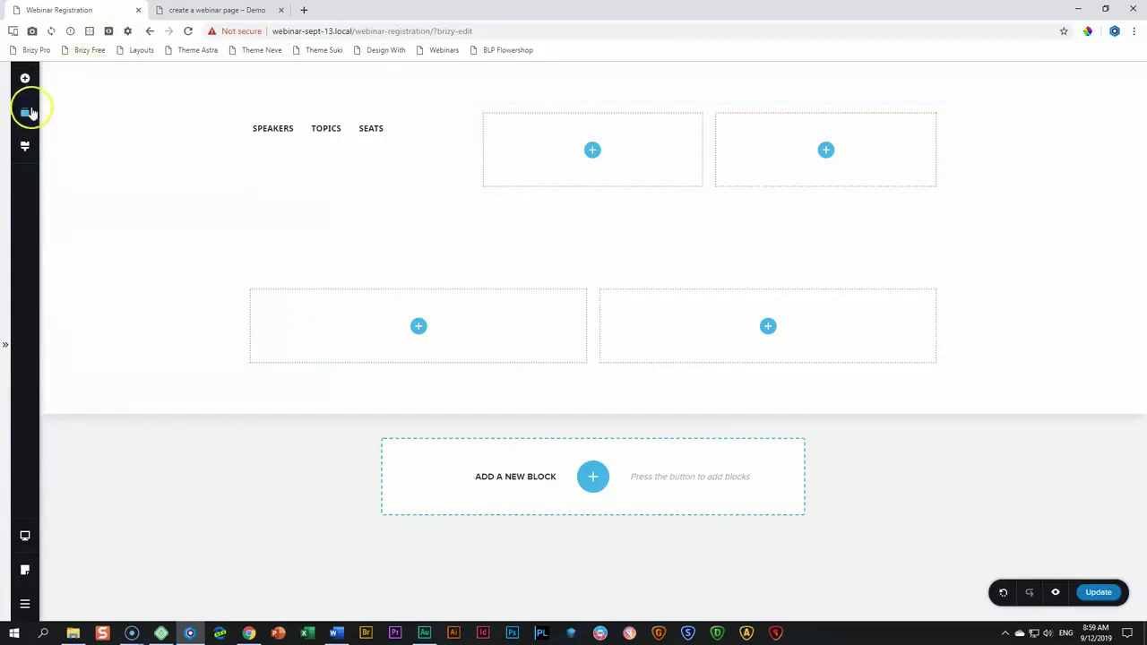
click(27, 112)
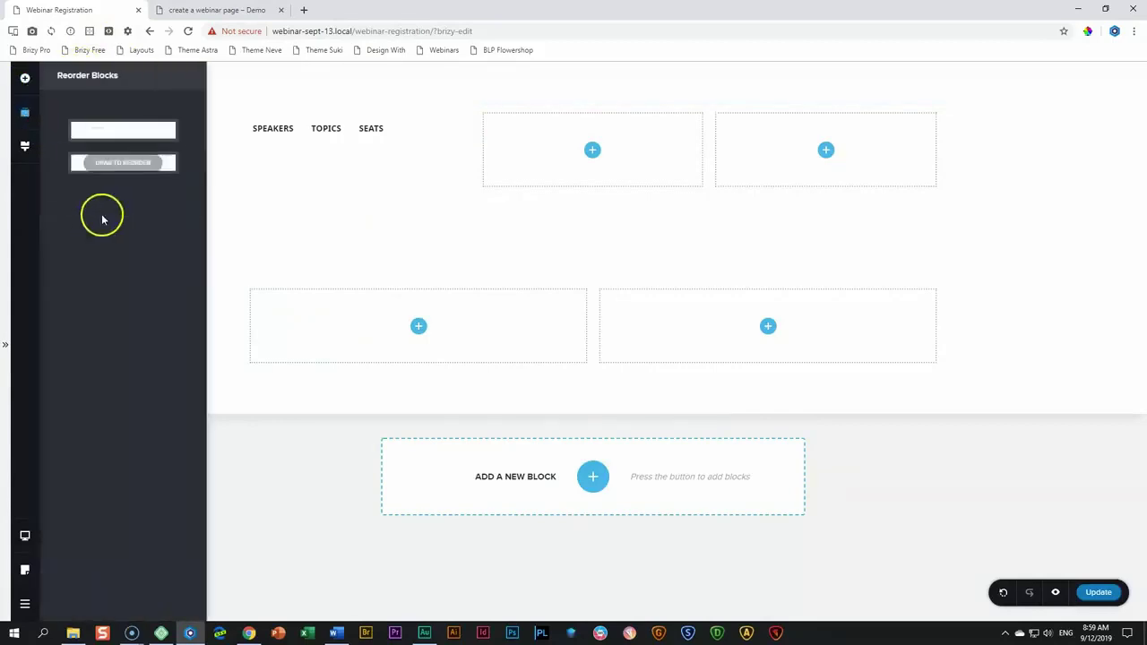
drag(103, 215, 134, 120)
click(394, 358)
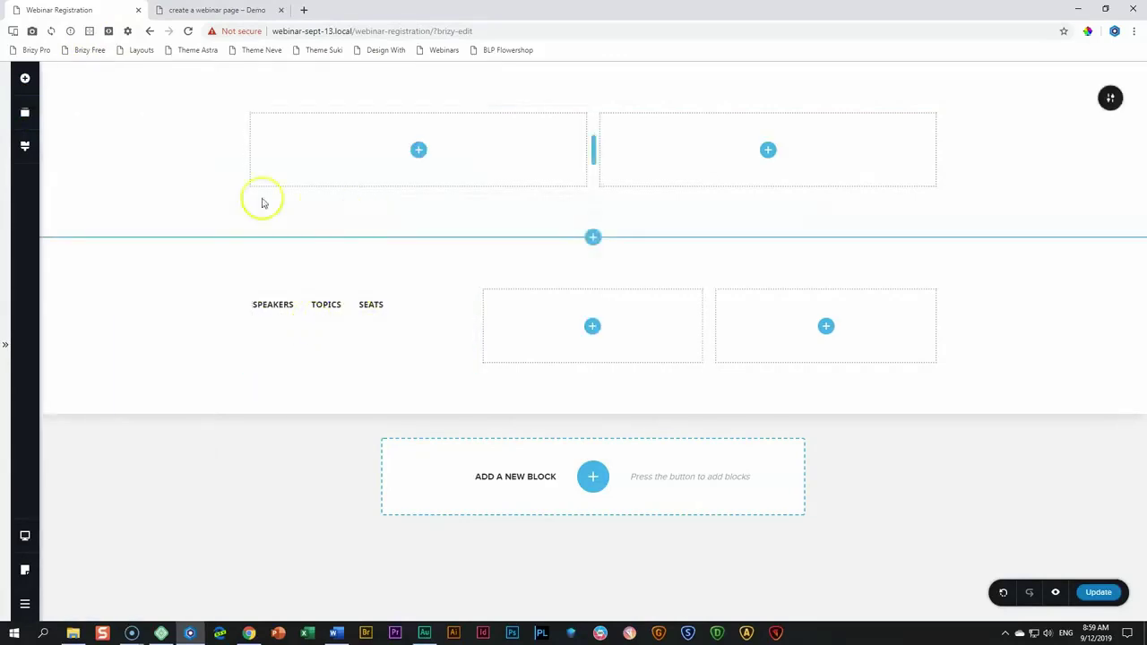
Increase the bottom padding of the blank block above the header and review the SPEAKERS button's size and spacing settings.
click(285, 299)
click(185, 270)
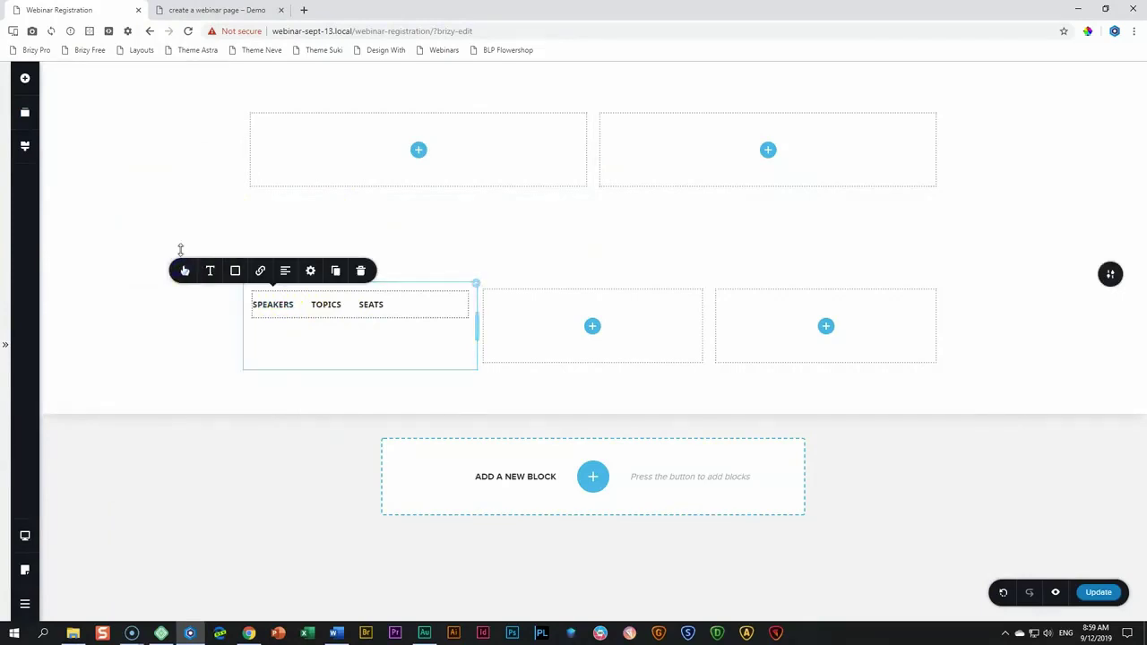
drag(173, 231, 187, 265)
click(264, 350)
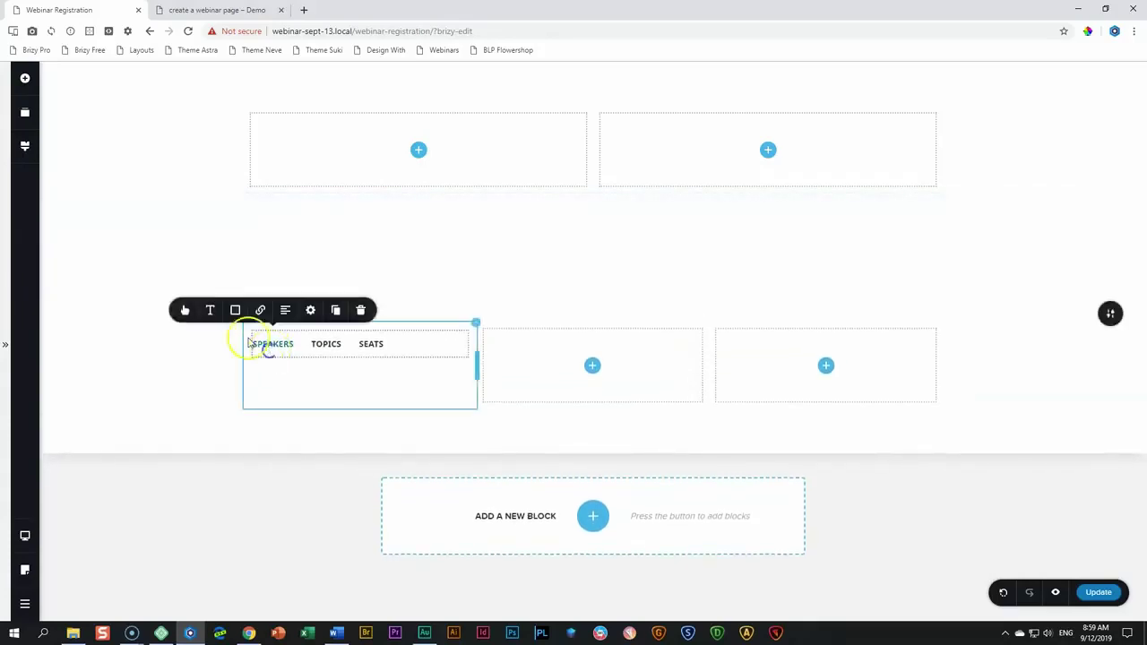
click(185, 310)
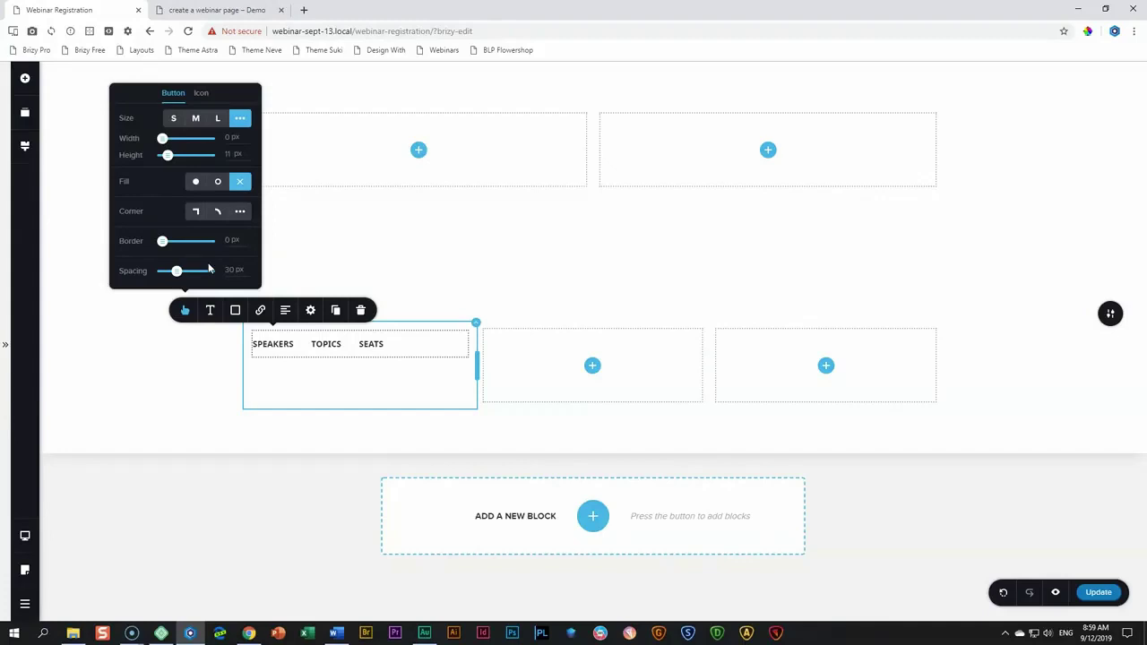
click(373, 266)
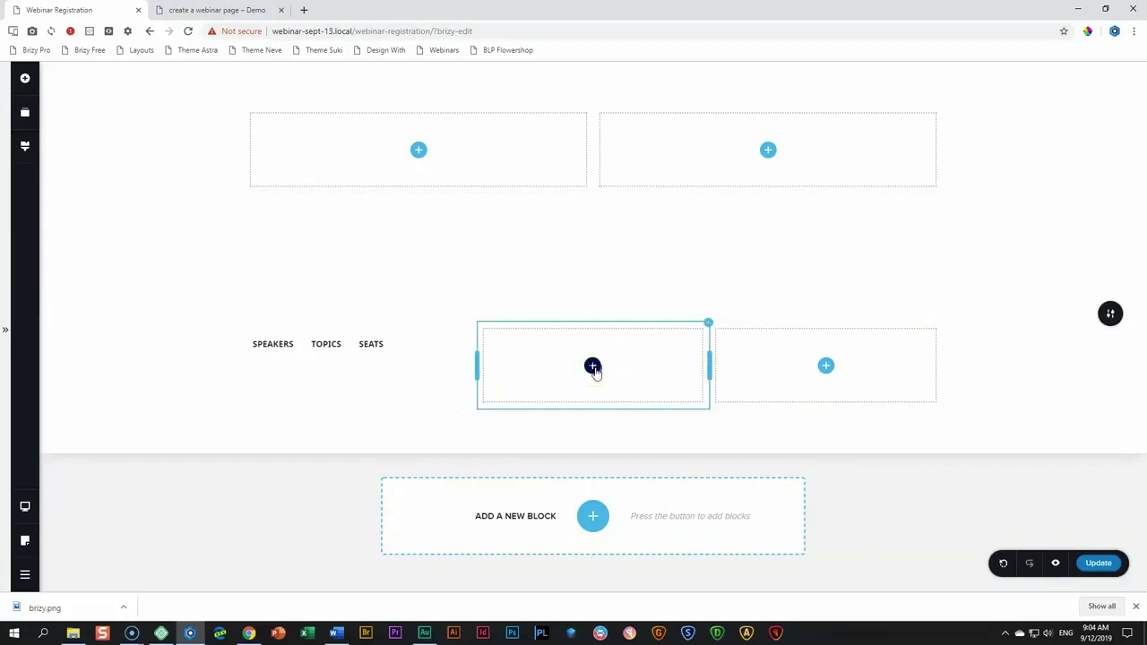
Add an image element to the header's middle column and fill it with brizy.png from the media library.
click(593, 368)
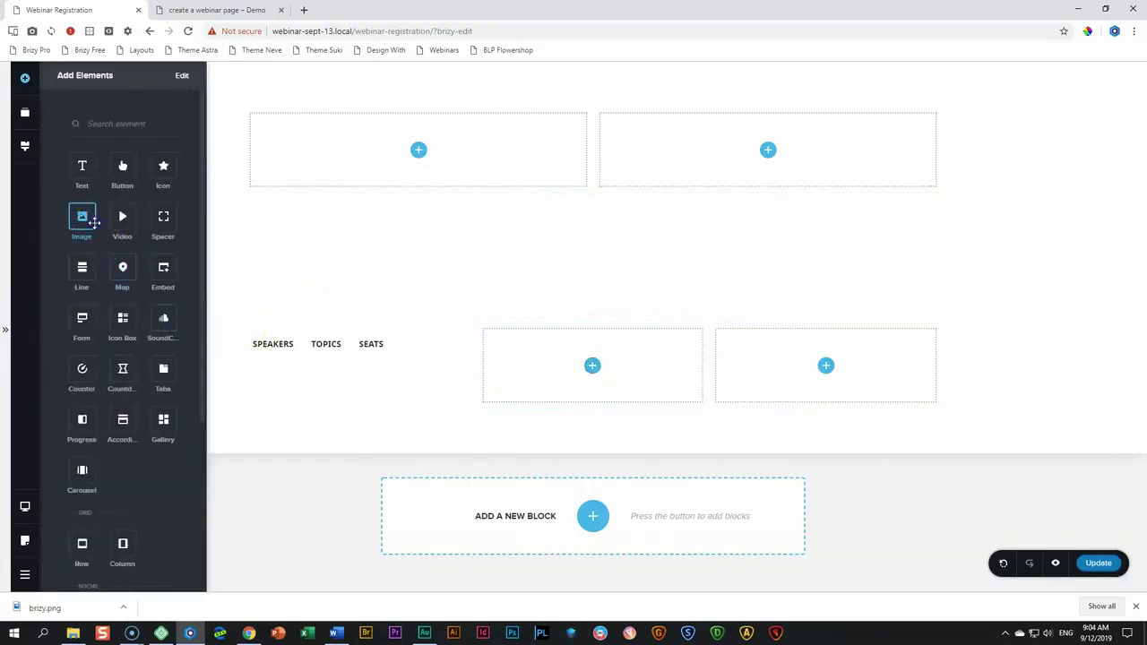
drag(82, 219, 591, 376)
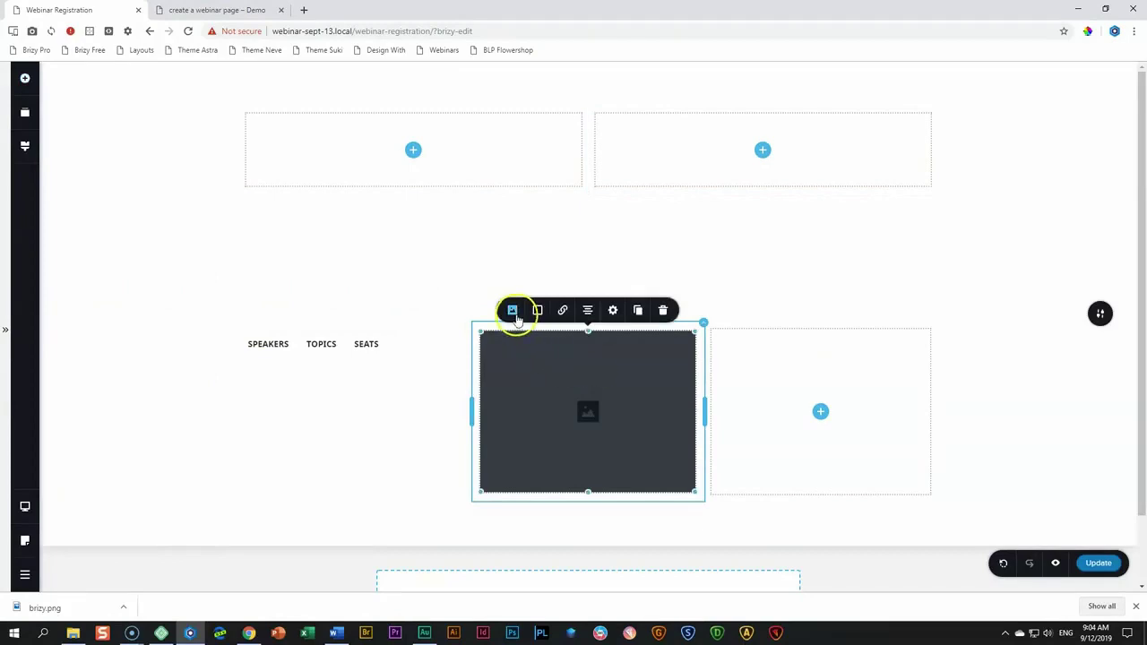
click(512, 310)
click(526, 194)
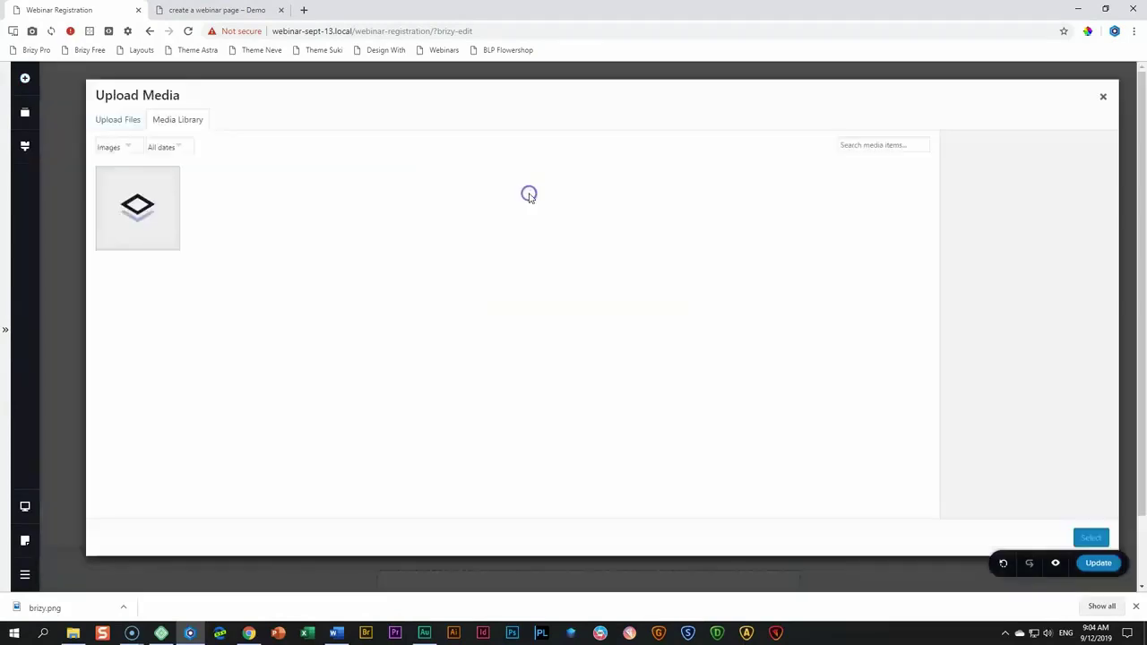
click(147, 216)
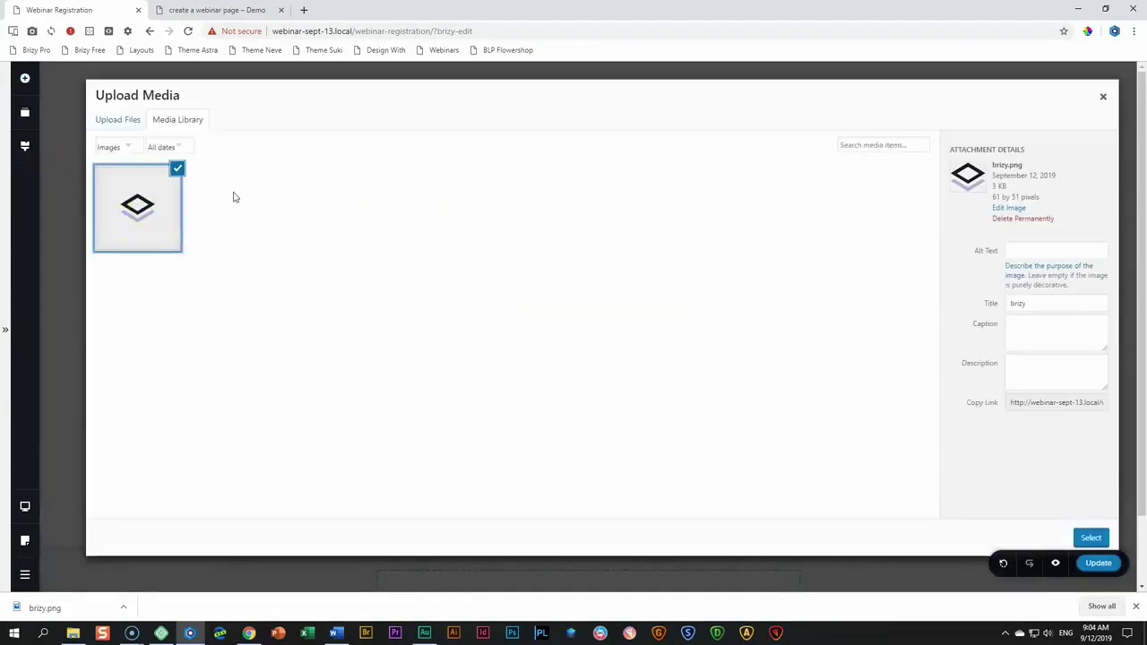
click(1090, 538)
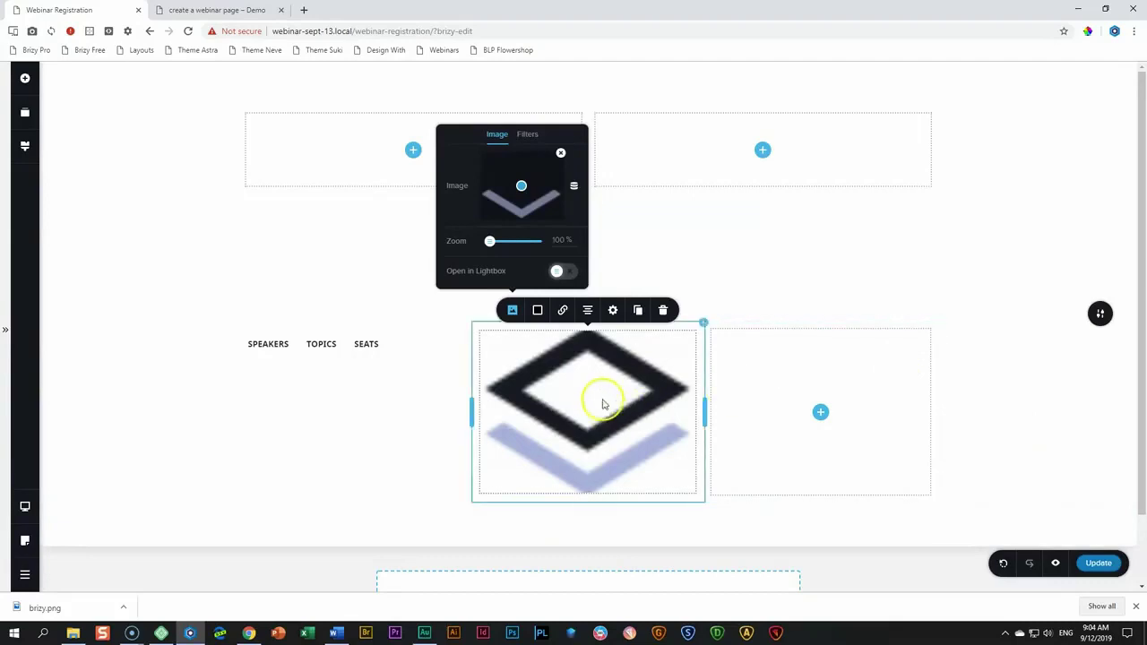
Set the logo image's height to 100% and reduce its size to 17%.
click(613, 310)
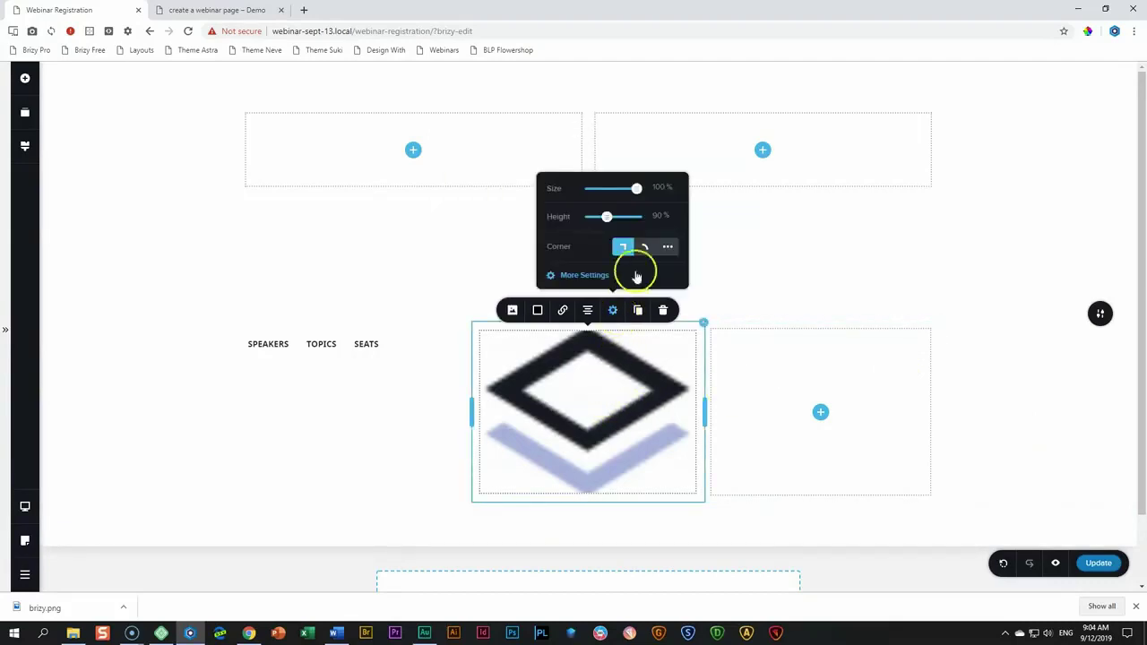
double_click(657, 216)
text(100)
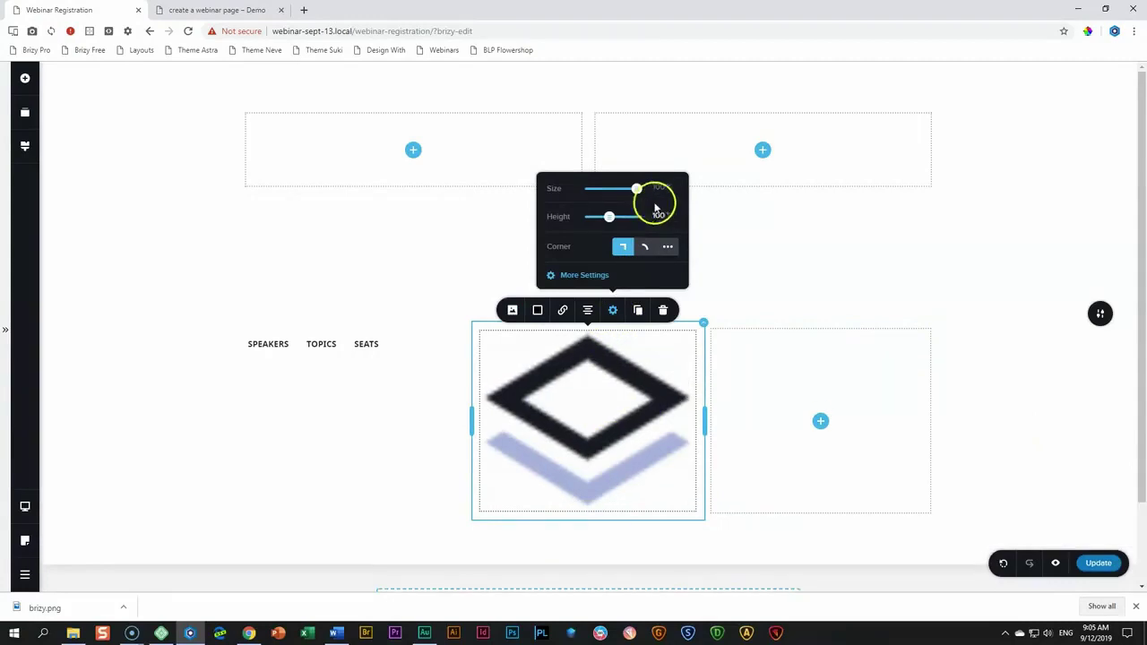
drag(639, 196, 589, 239)
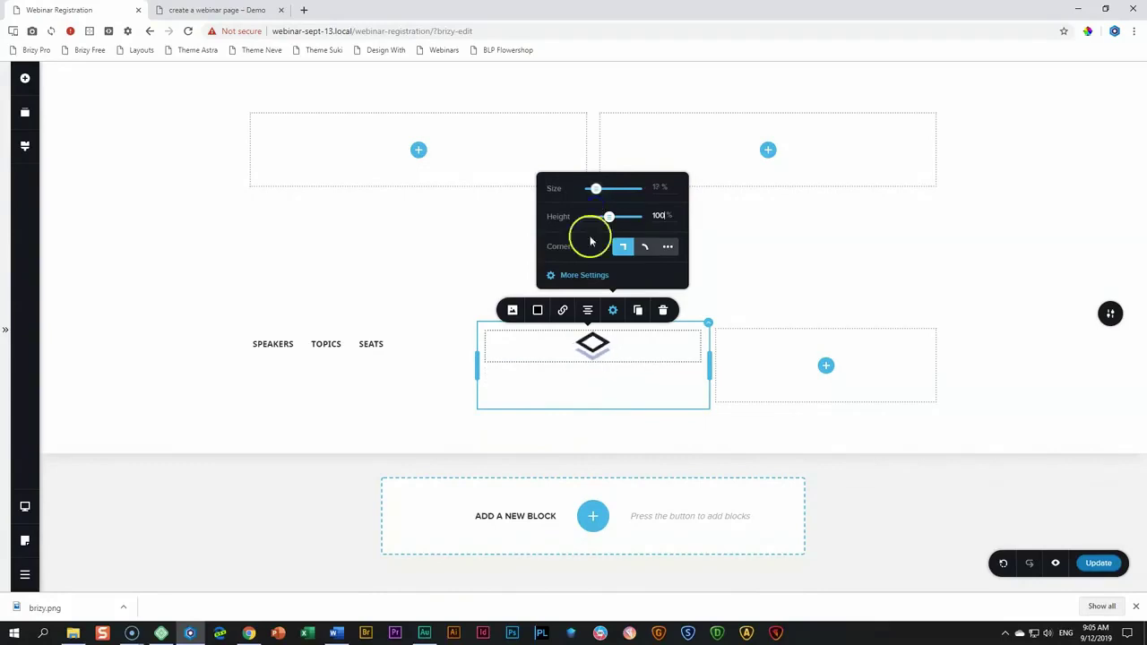
click(724, 227)
click(581, 337)
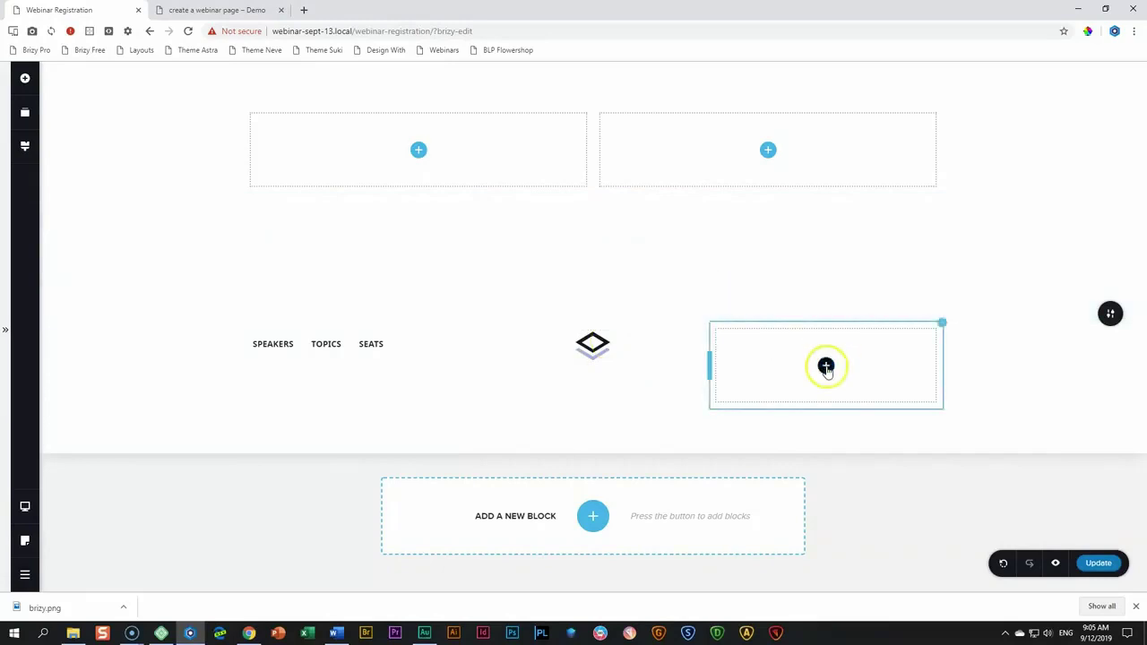
Check the header on the demo webinar page, then duplicate the SEATS button and move the copy into the header's third column.
click(247, 11)
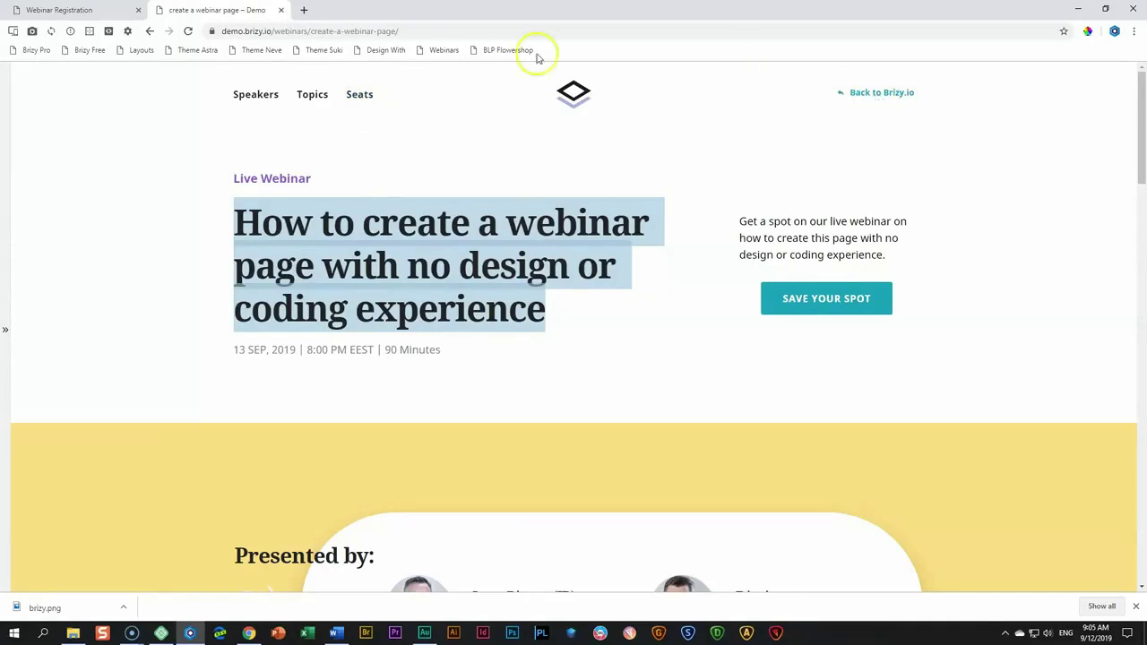
click(114, 16)
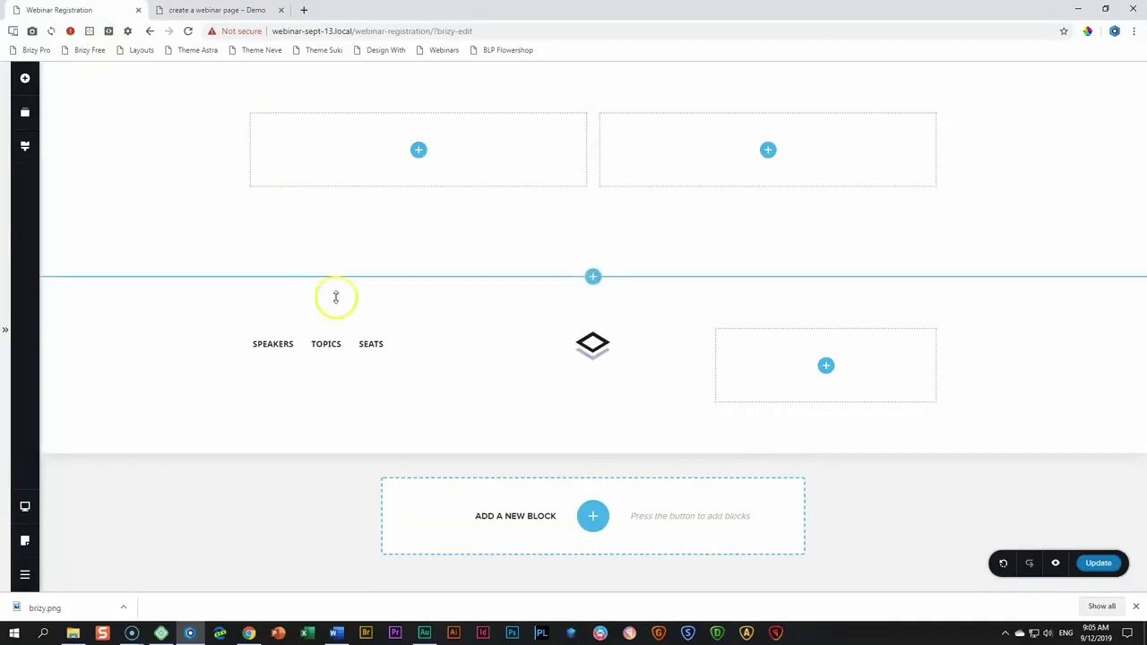
click(376, 345)
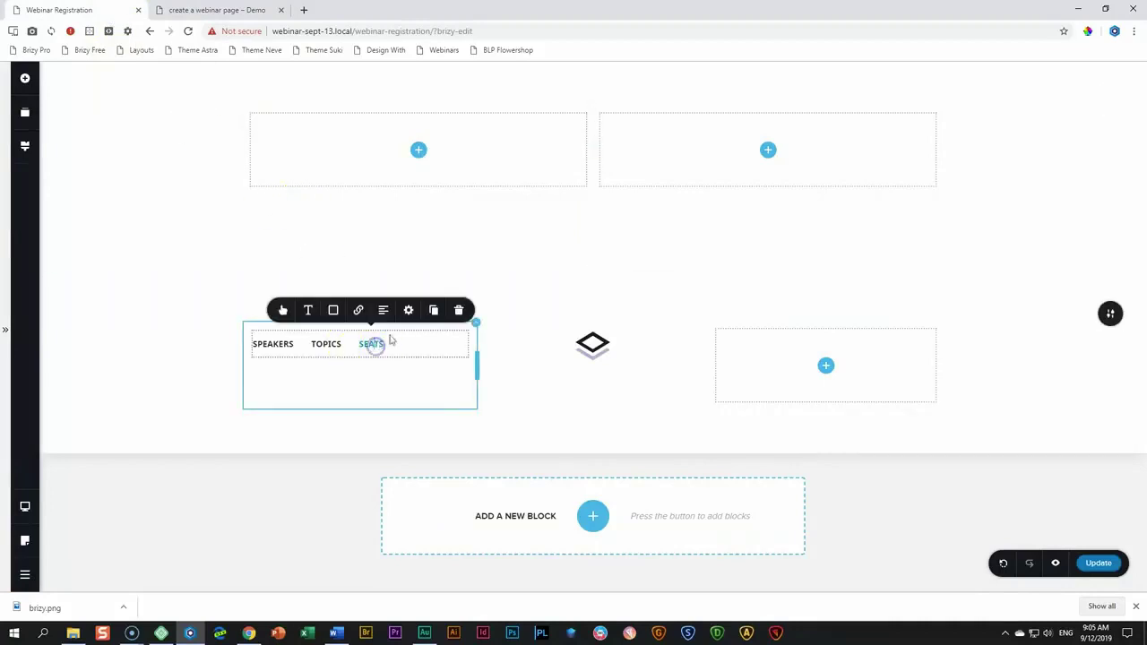
click(434, 310)
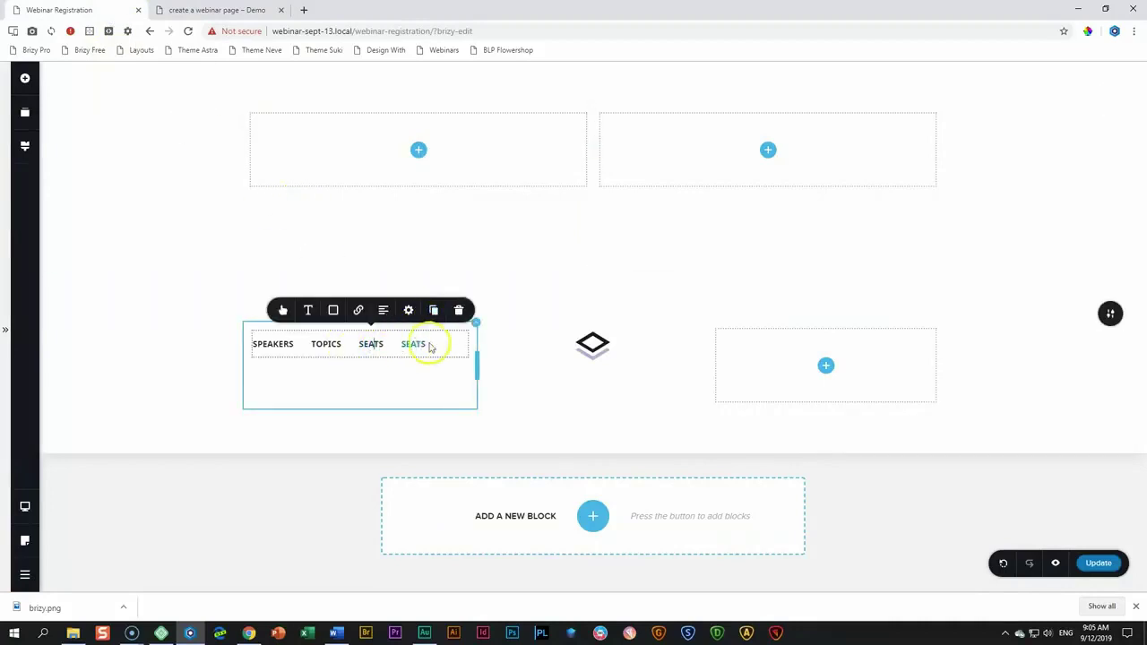
key(ctrl+z)
drag(755, 360, 827, 376)
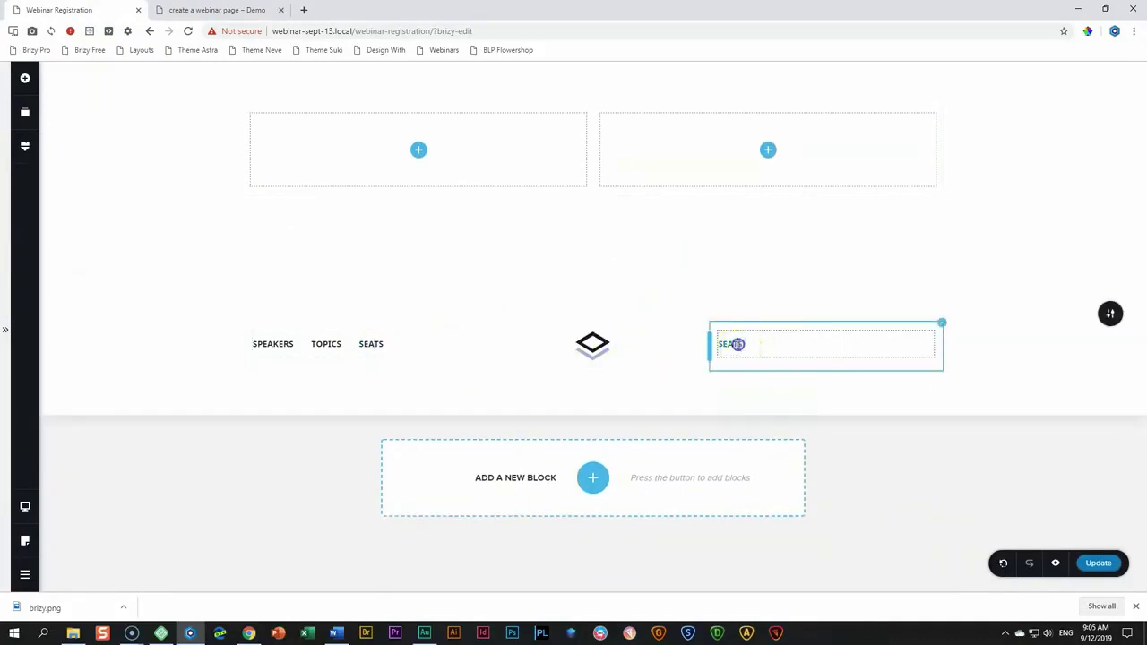
Right-align the copied SEATS button in the third column and place the cursor in its label.
click(745, 314)
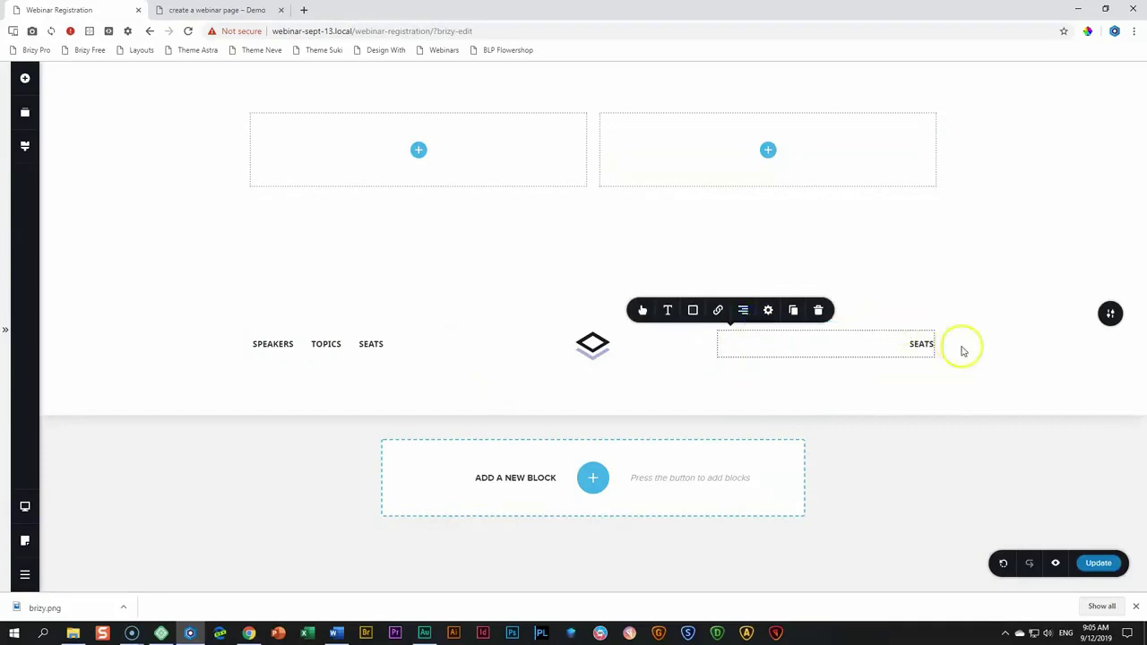
click(617, 375)
click(921, 345)
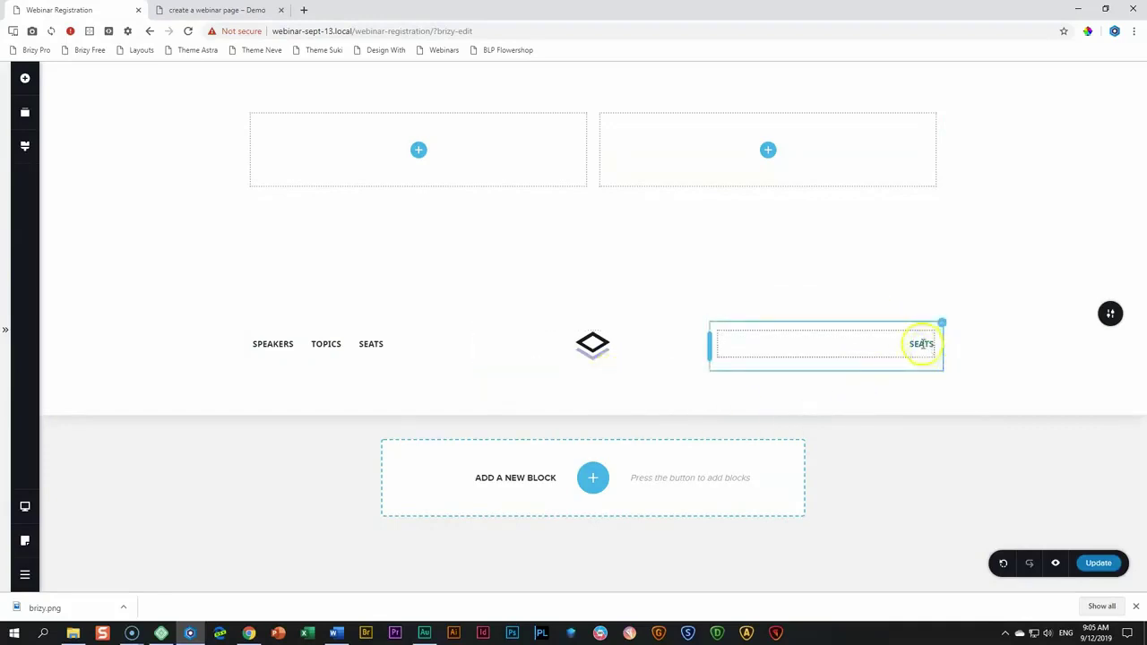
Relabel the copied button "Back to brizy.io" and add a glyph reply-arrow icon, found by searching "arrow", before its text.
double_click(921, 344)
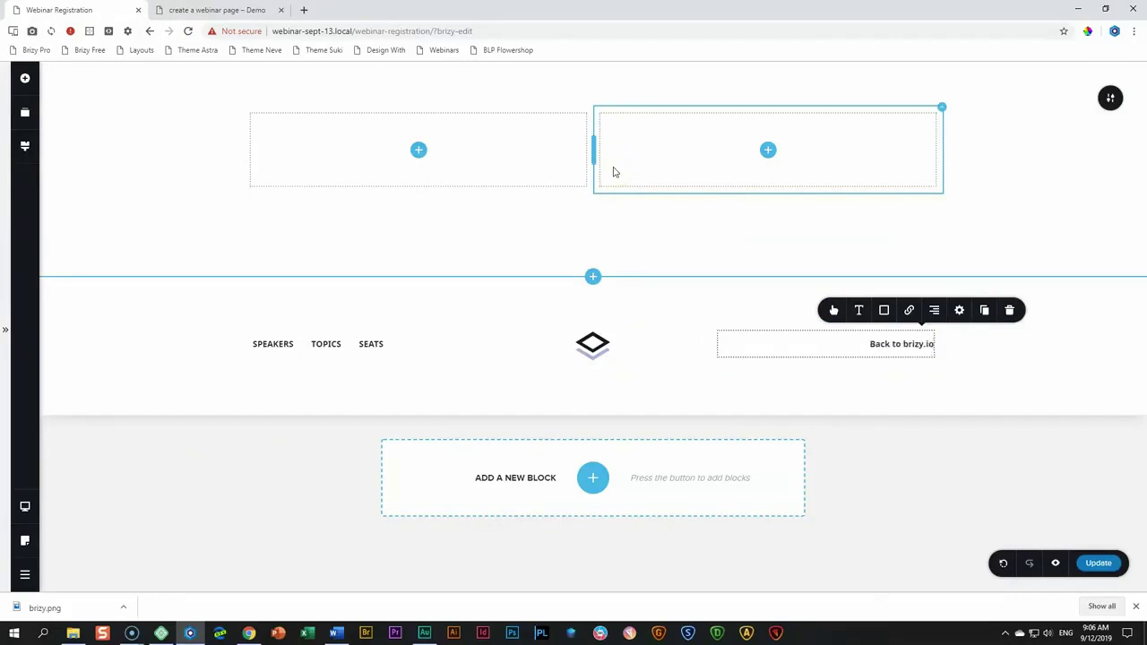
click(832, 309)
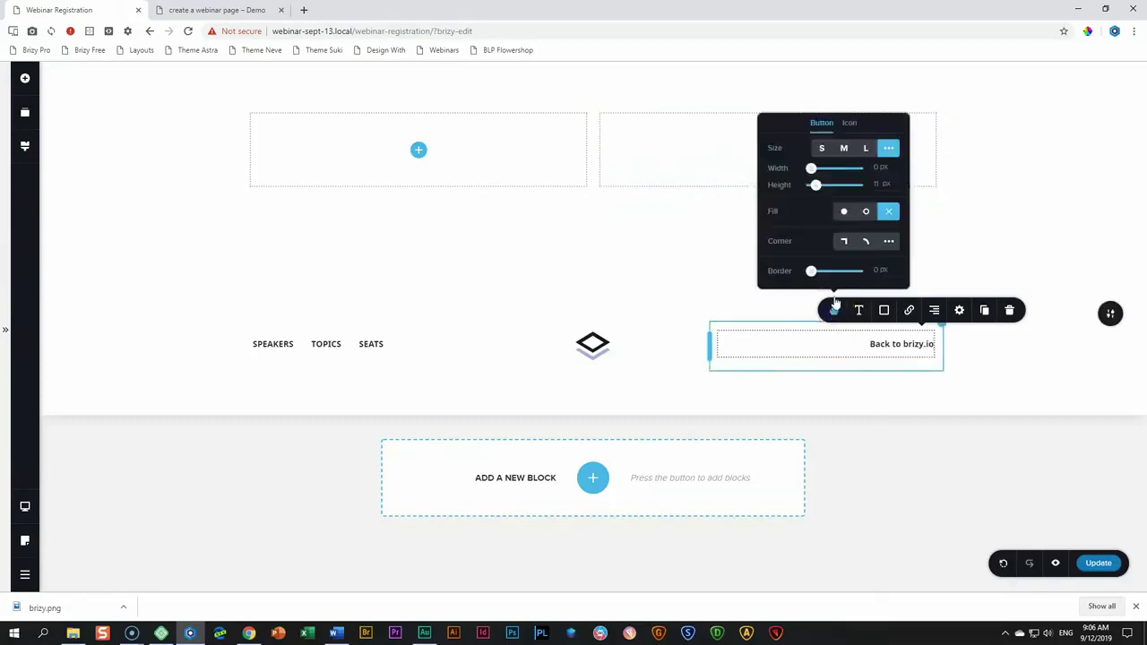
click(848, 123)
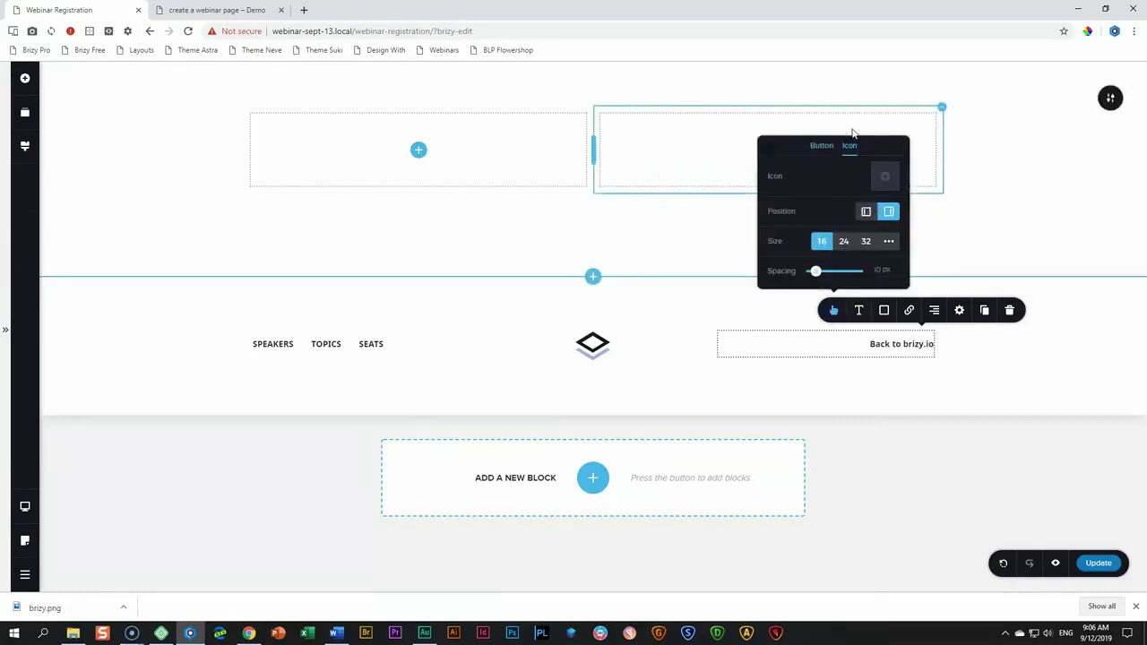
click(884, 175)
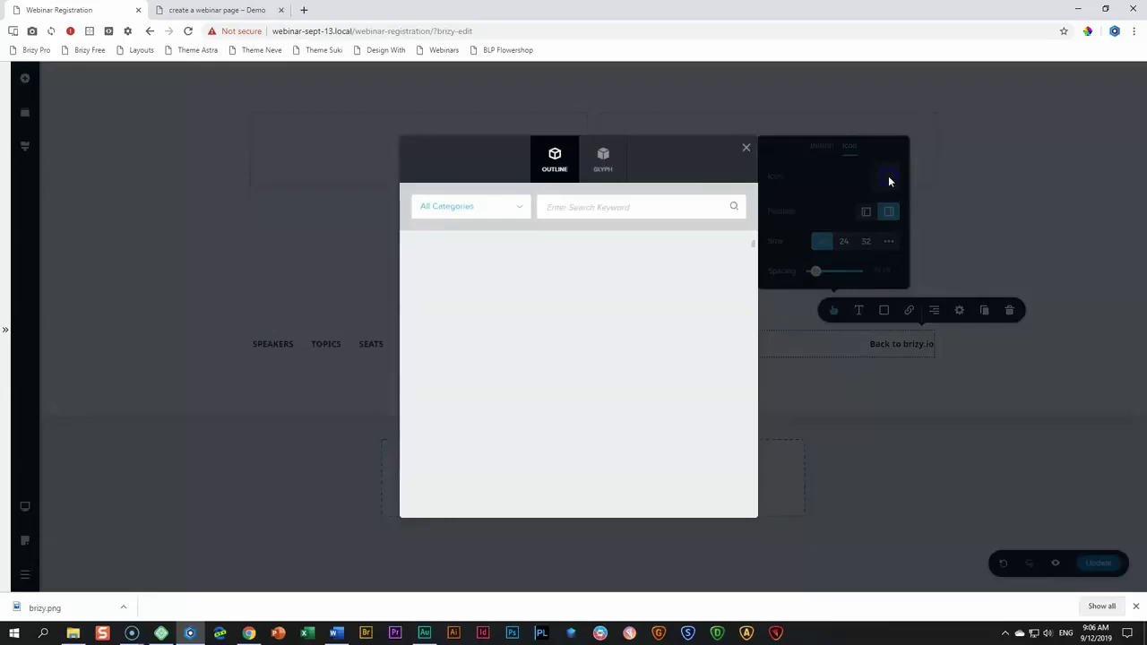
click(590, 207)
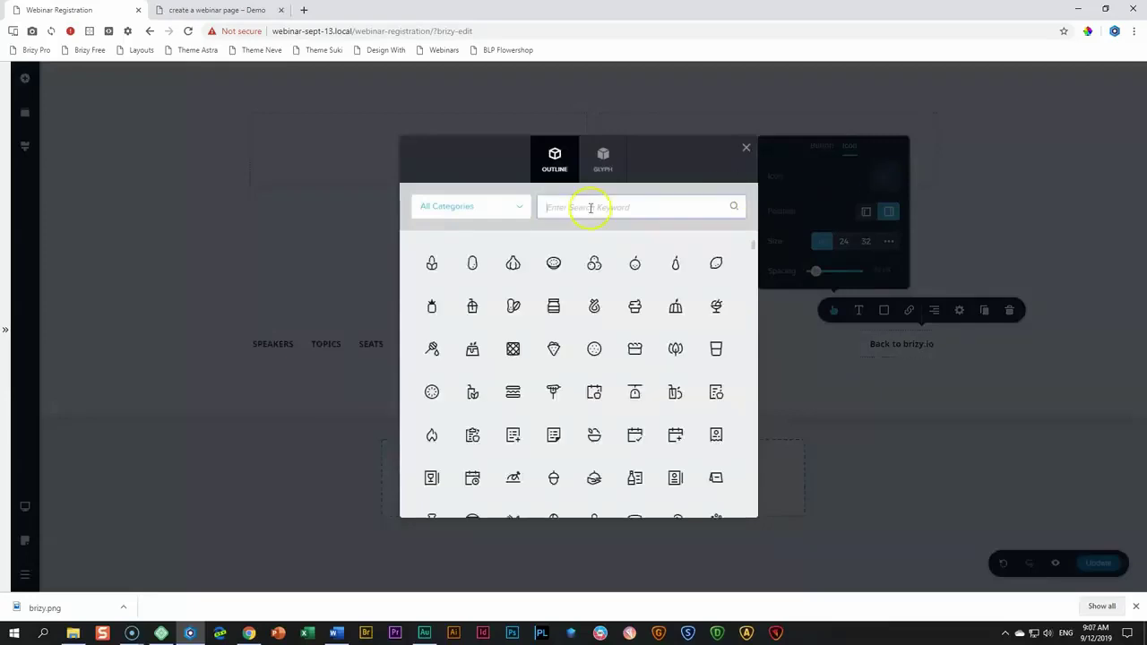
click(614, 173)
click(588, 207)
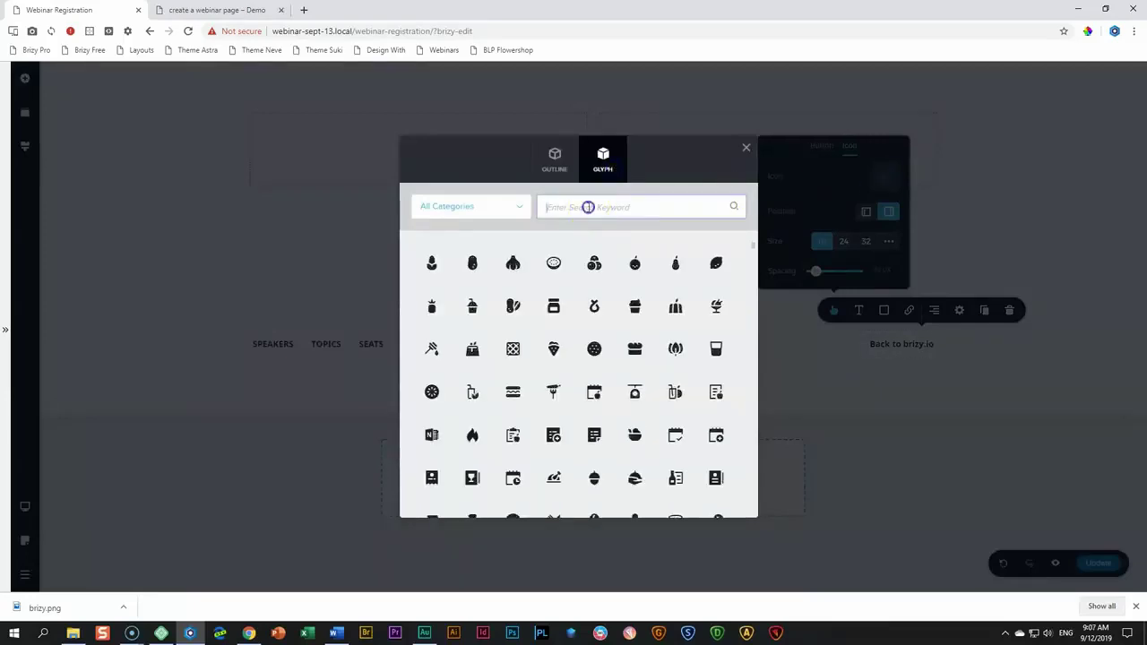
text(arrow)
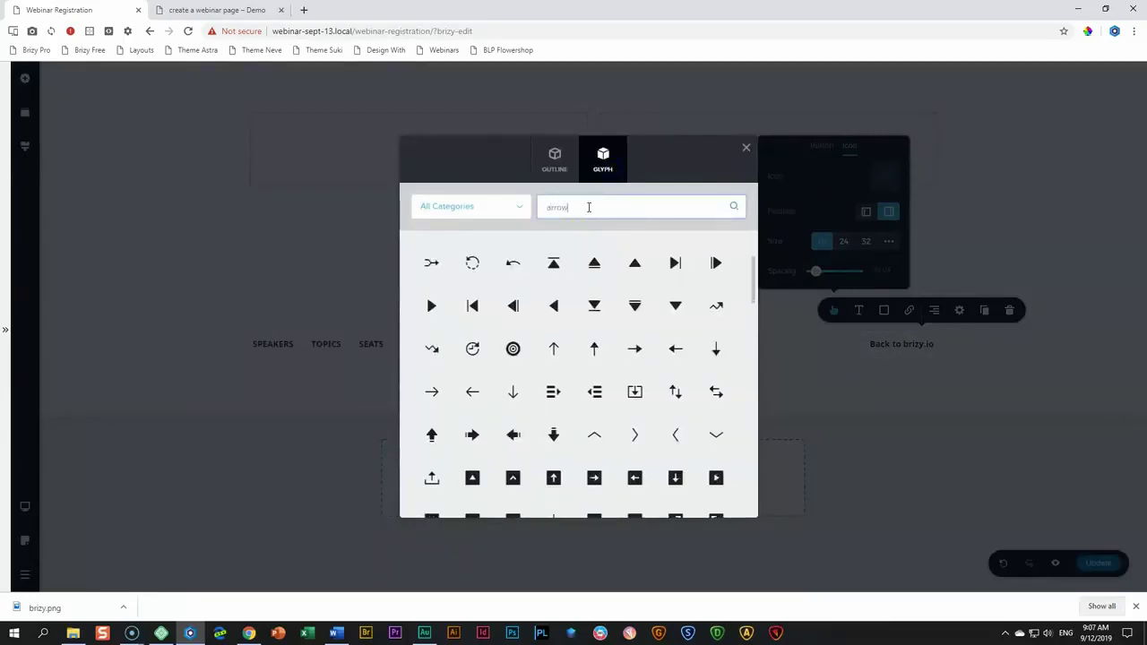
scroll(558, 302, down, 5)
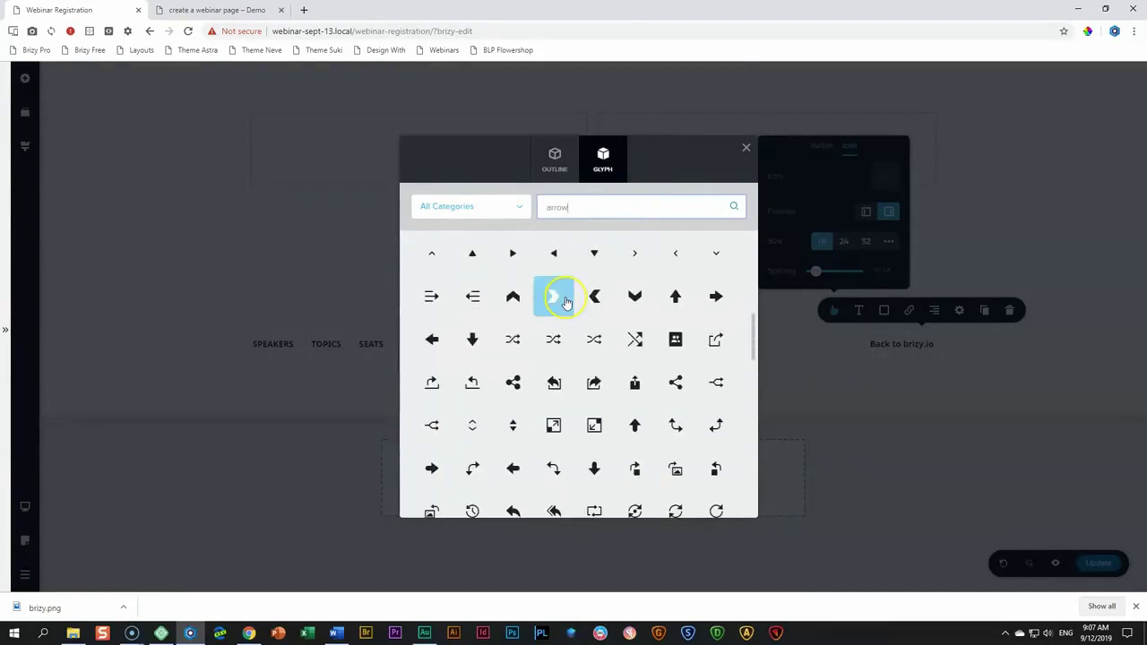
scroll(566, 303, down, 2)
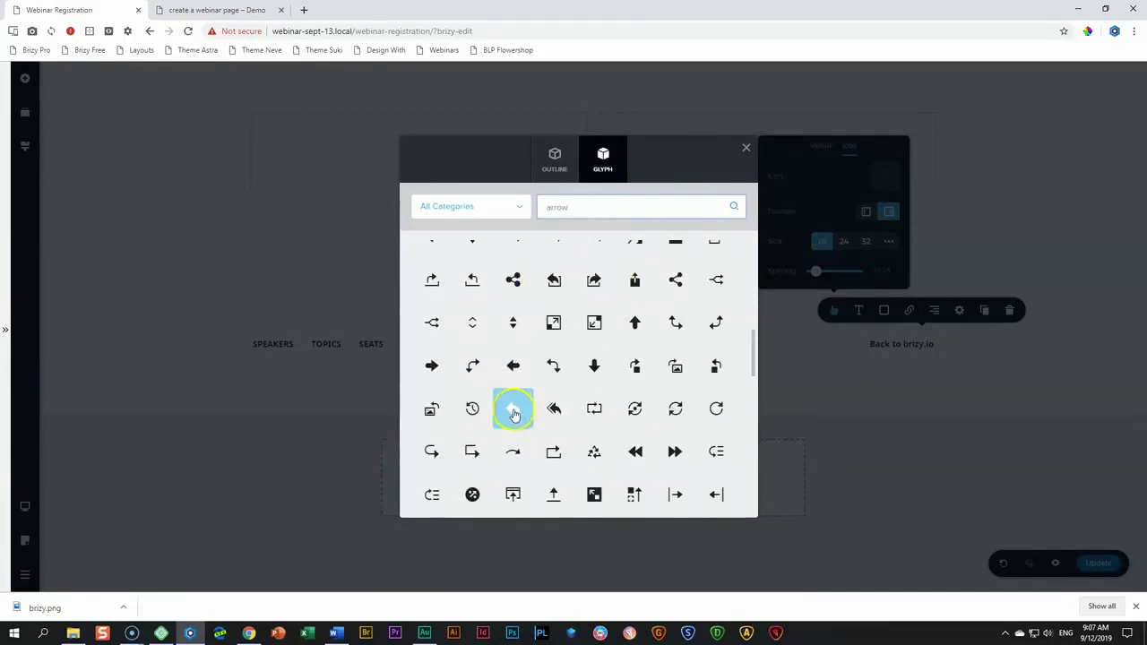
click(513, 409)
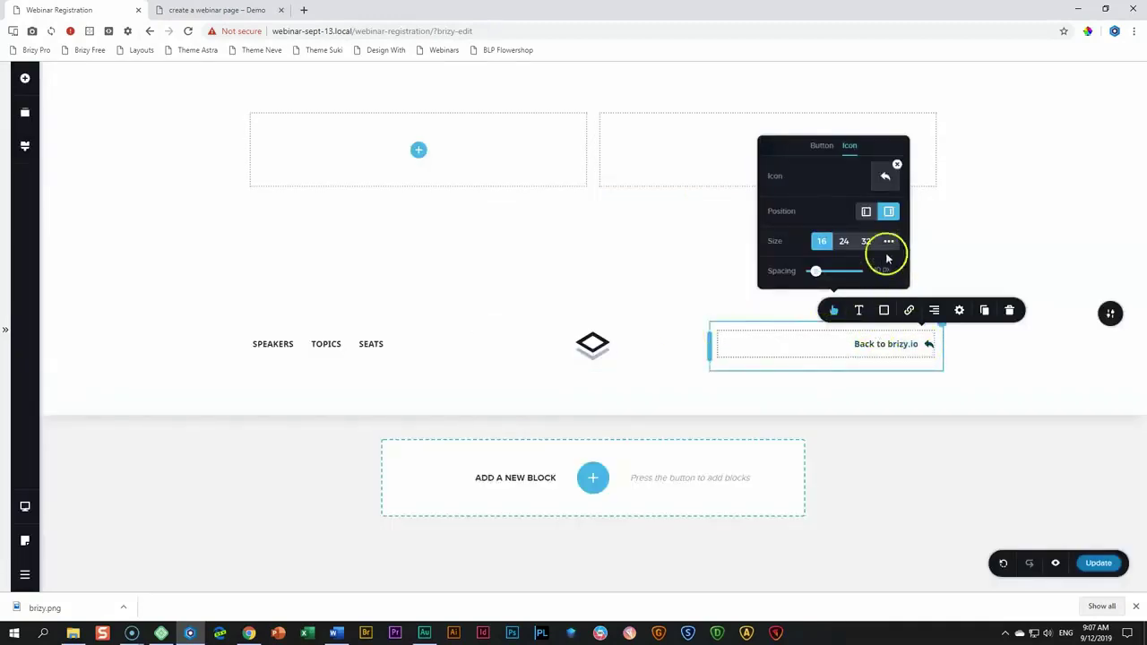
click(866, 213)
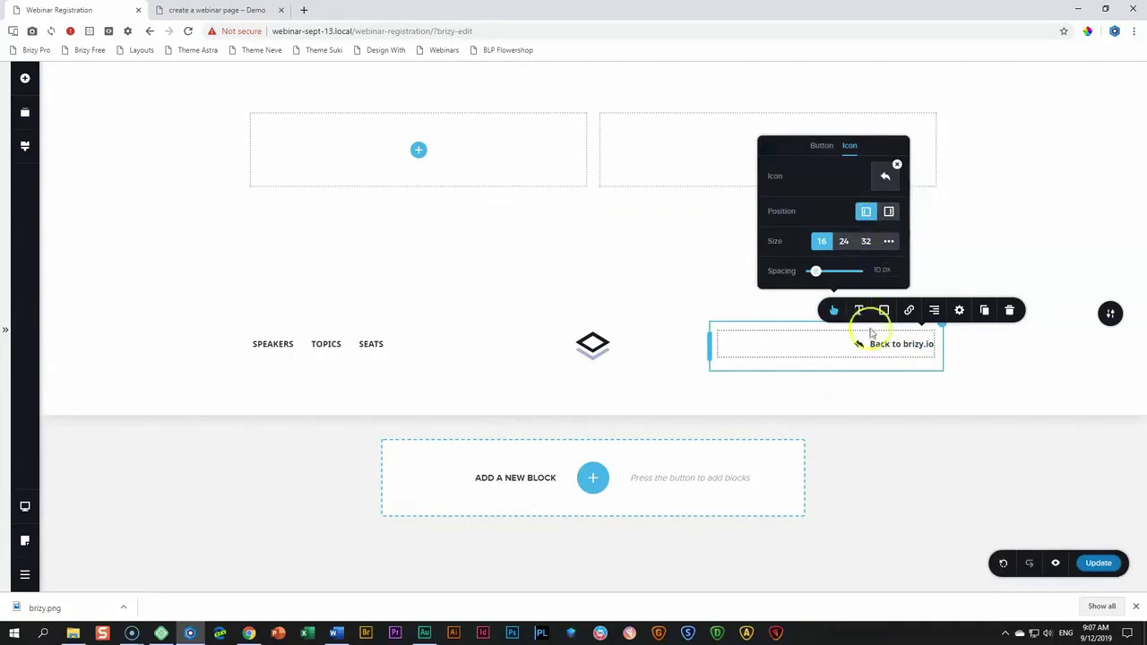
Set the letter spacing of the "Back to brizy.io" button to -0.5.
click(870, 345)
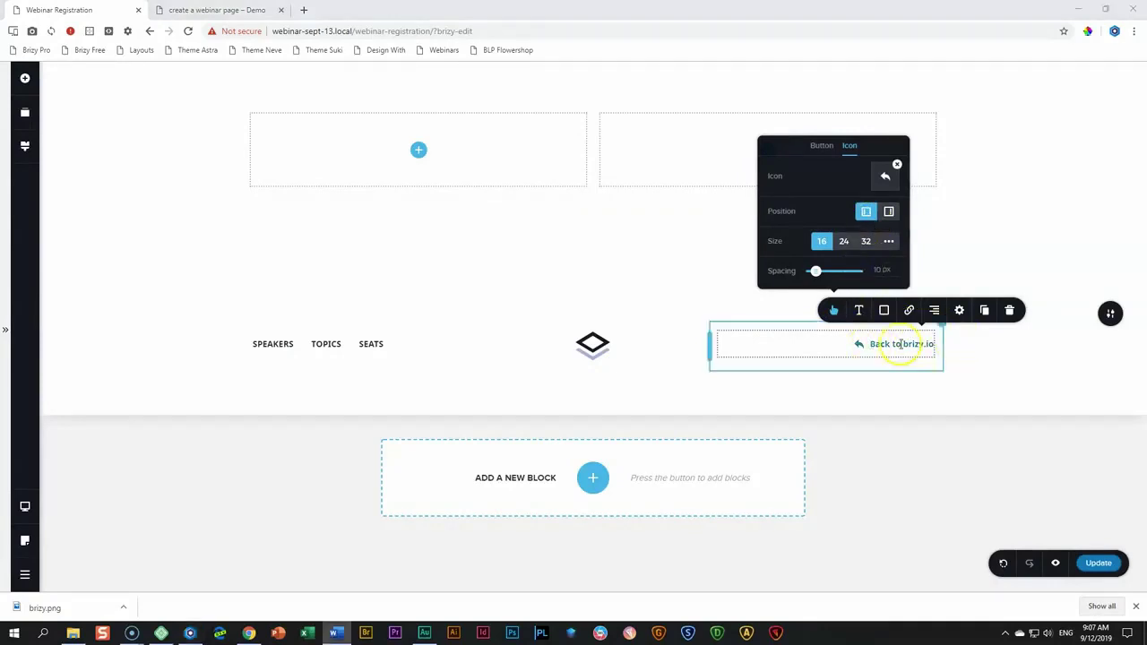
click(859, 311)
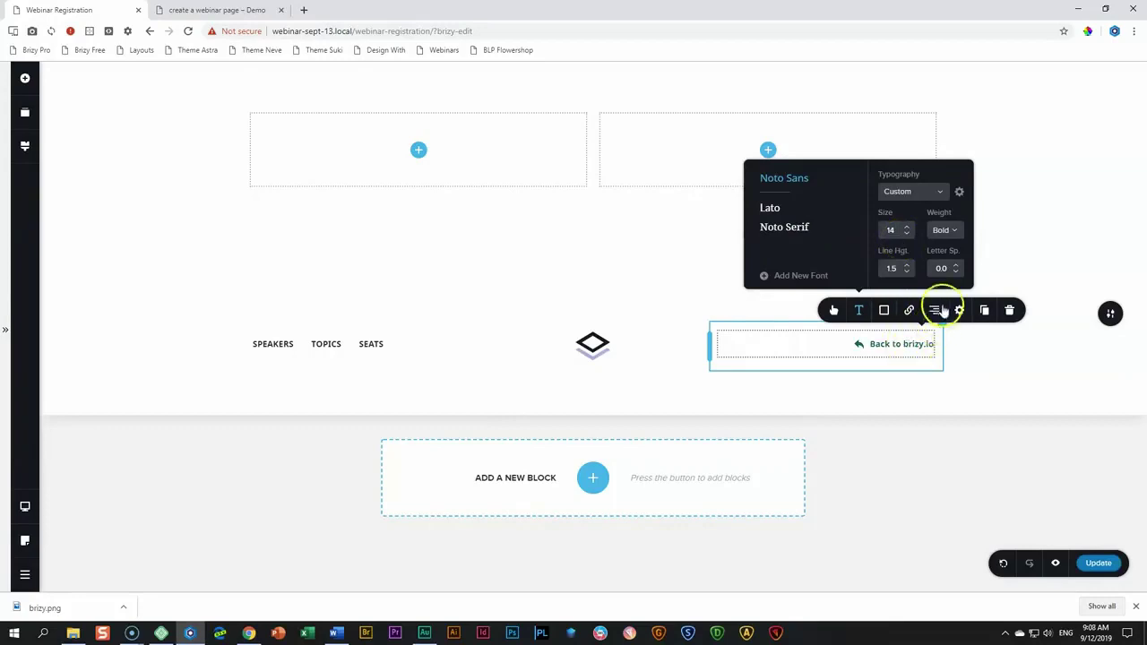
click(955, 273)
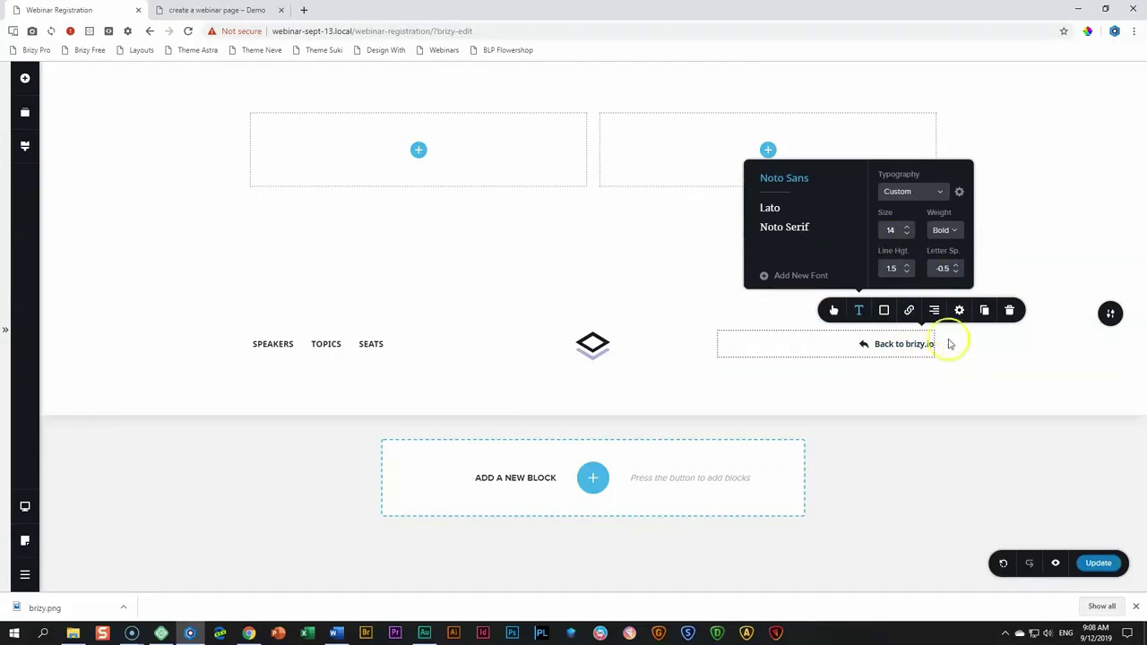
Change the text colour of the "Back to brizy.io" button to the grey palette colour #828793.
click(884, 310)
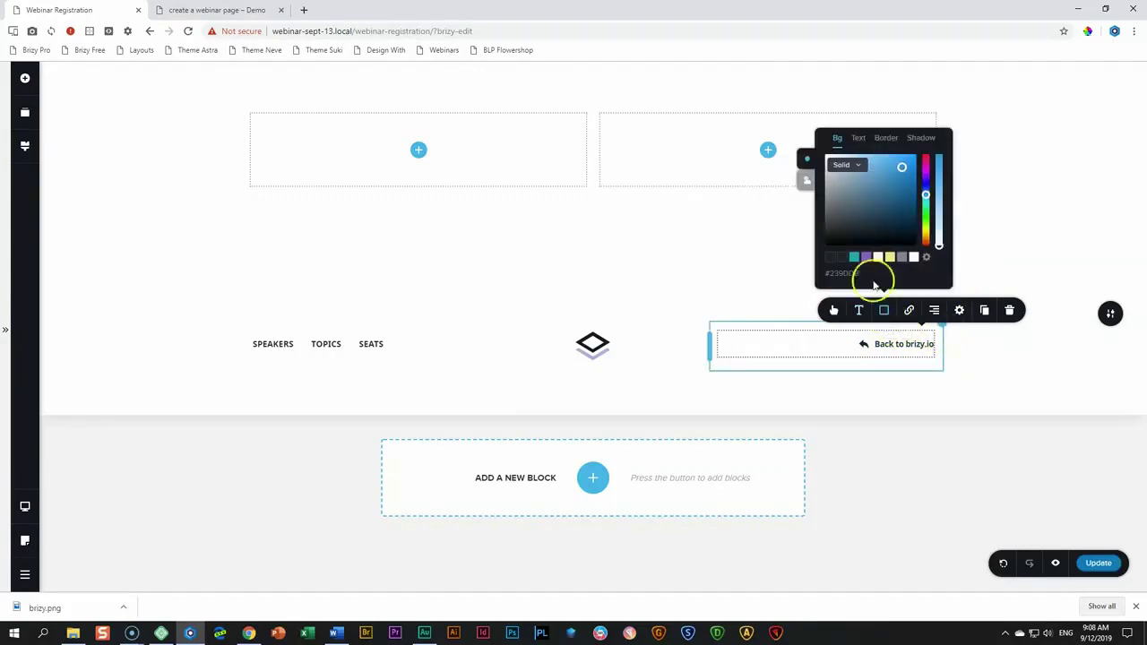
click(858, 139)
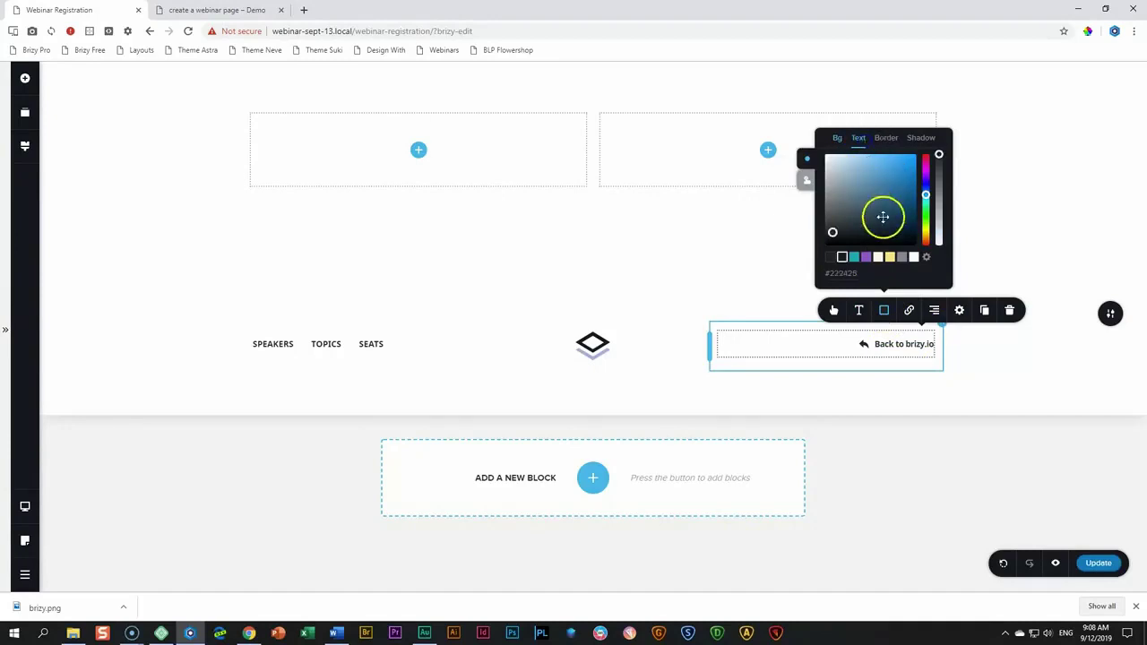
click(903, 258)
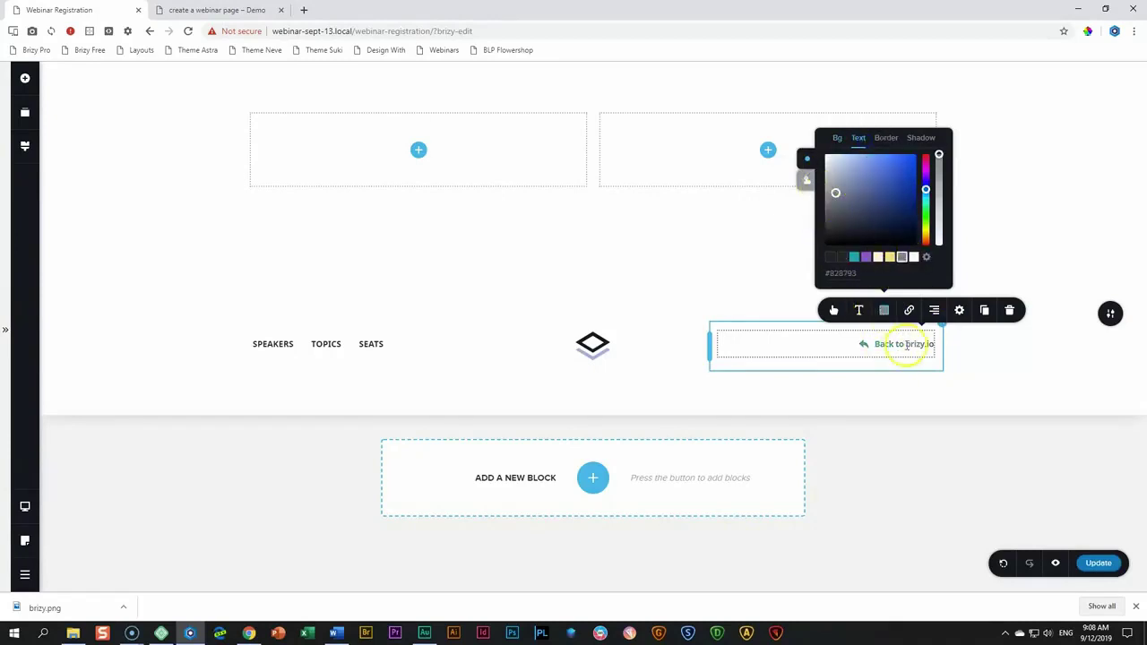
click(973, 352)
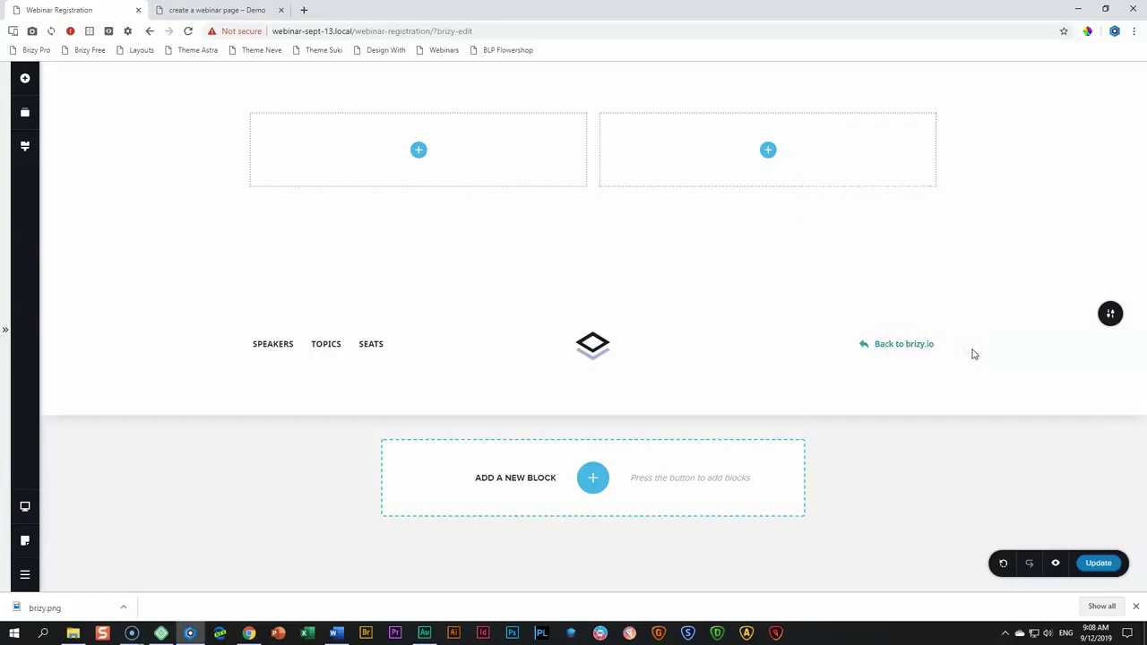
click(920, 355)
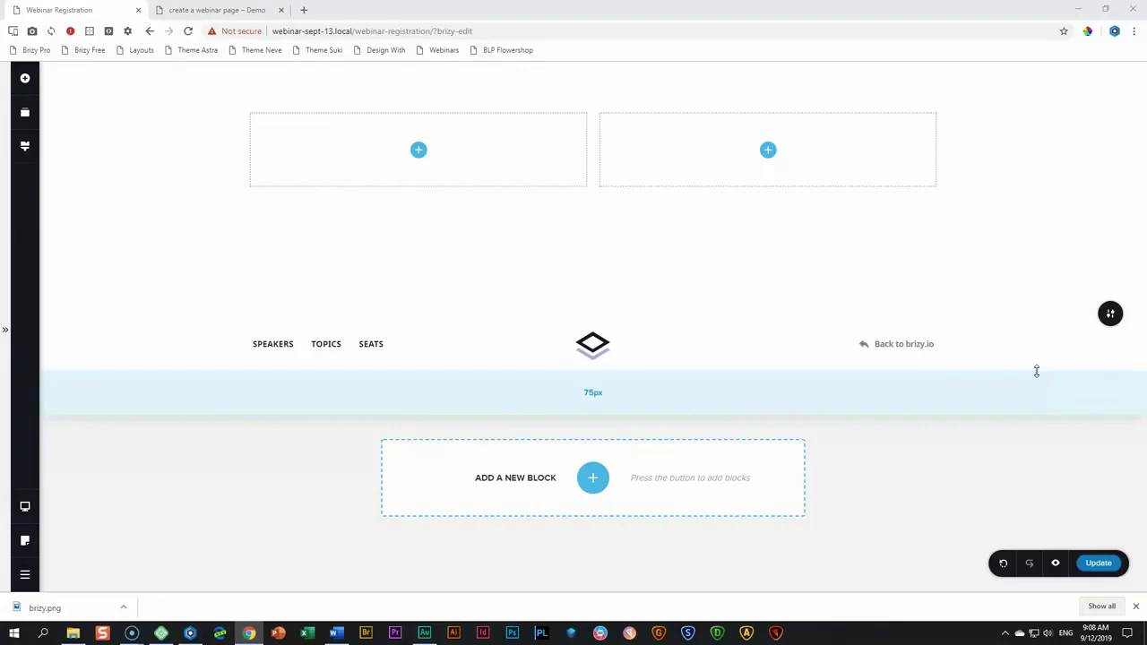
In tablet view, widen the header's first column to fit its three buttons on one line and narrow the logo column slightly.
click(25, 506)
click(85, 494)
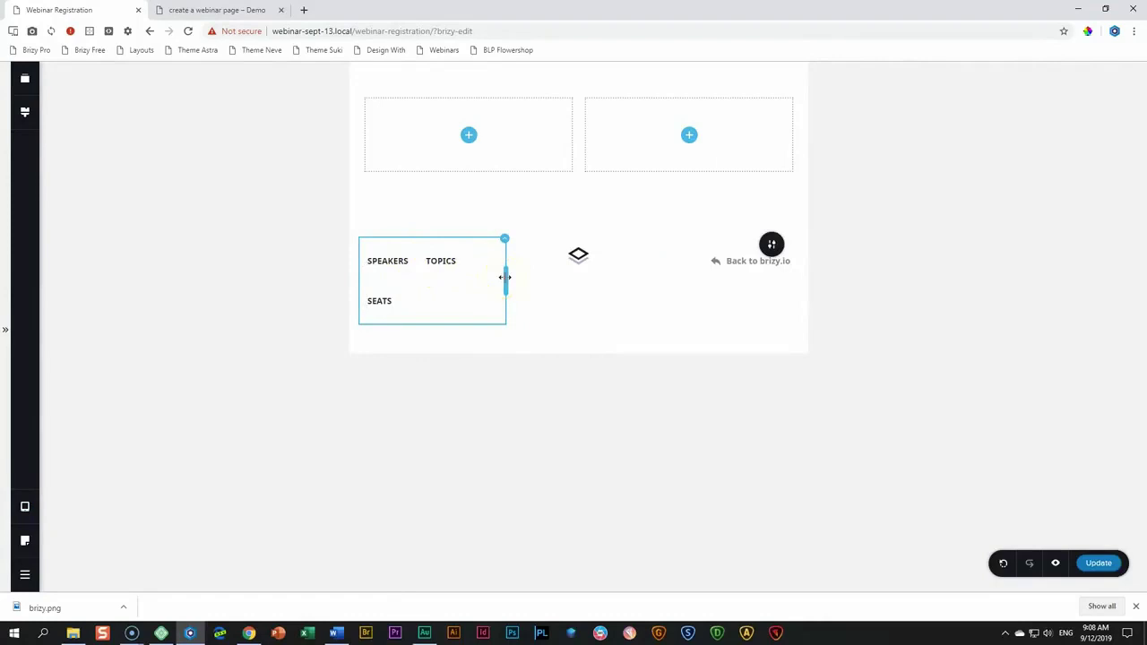
click(408, 267)
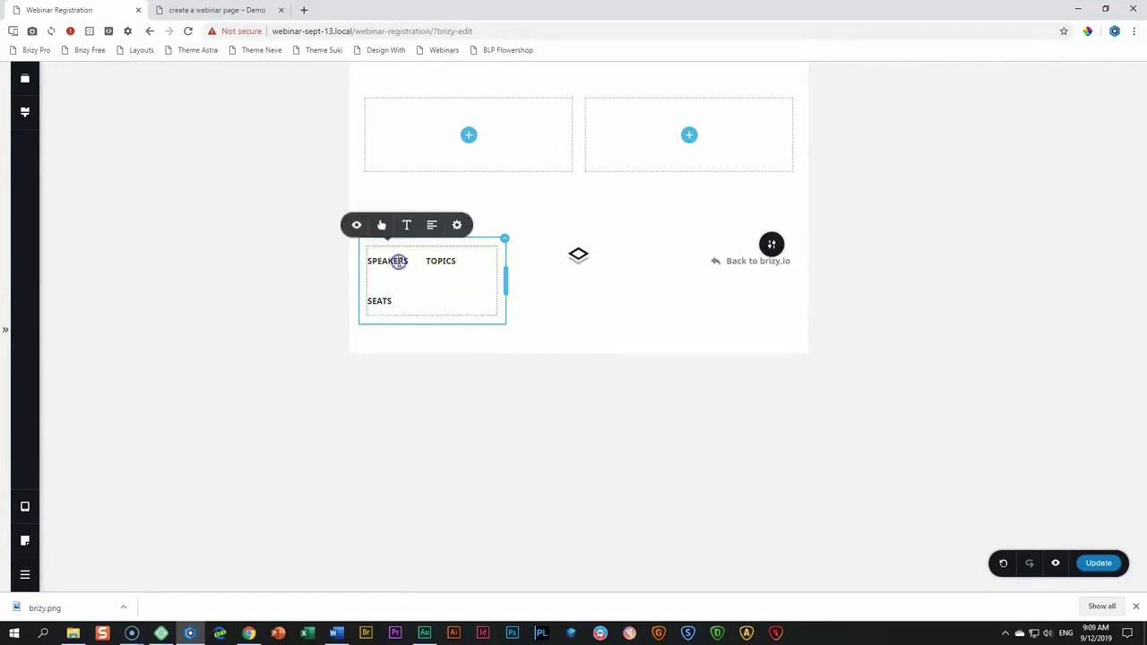
click(384, 230)
mouse_move(408, 191)
mouse_down()
mouse_move(376, 189)
mouse_move(407, 188)
mouse_up()
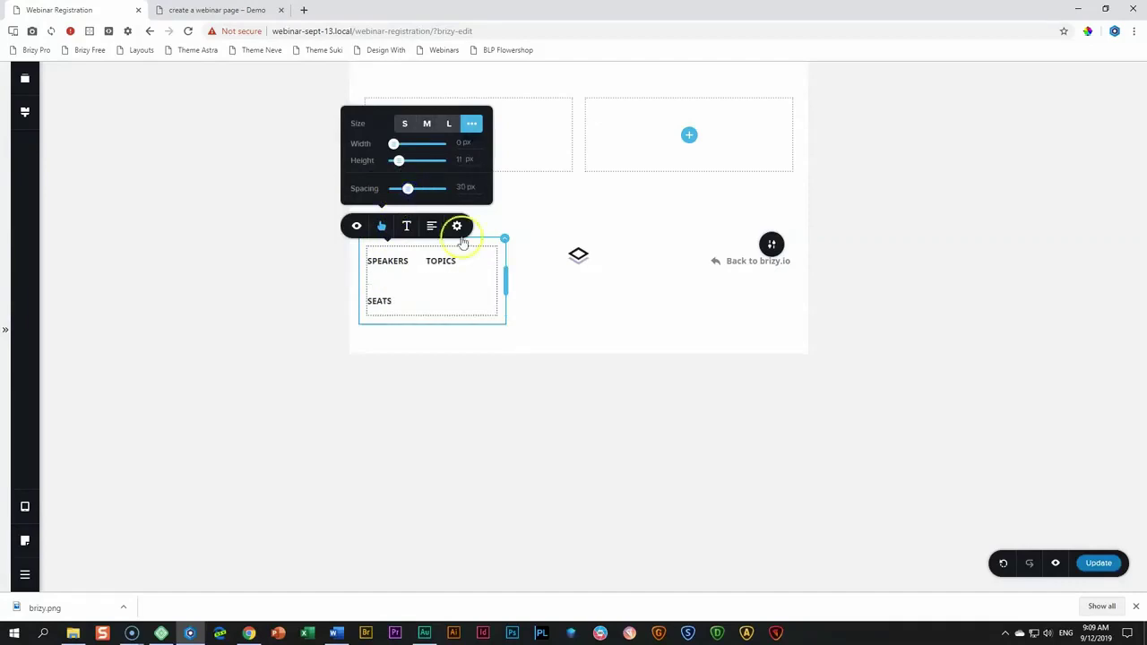
drag(502, 274, 515, 272)
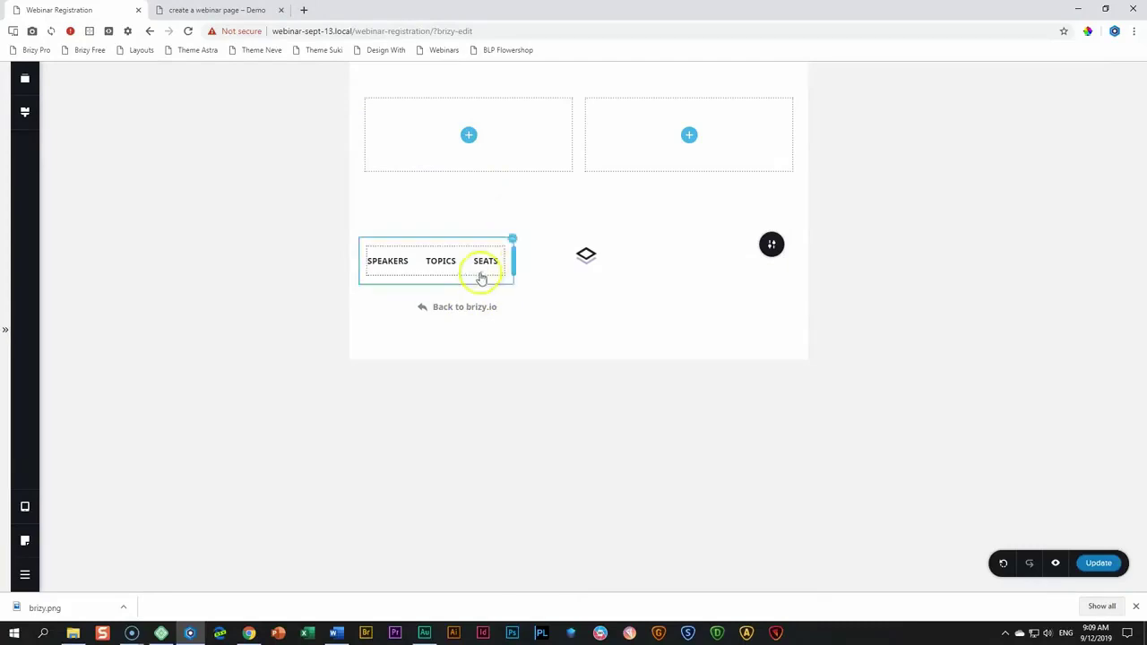
drag(660, 262, 653, 262)
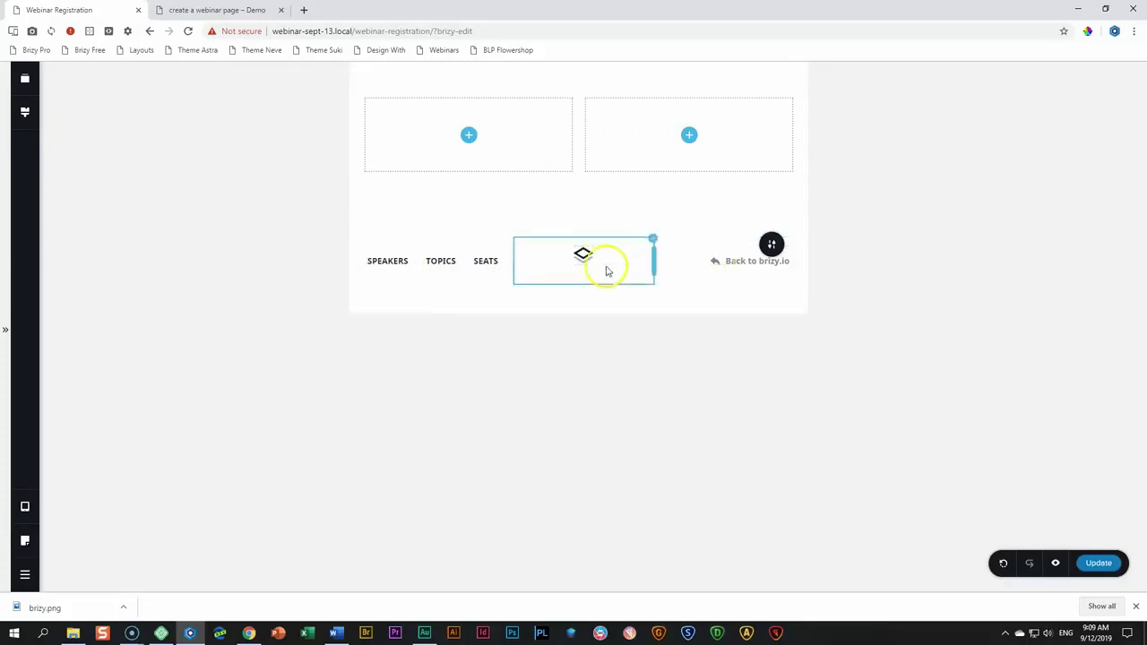
In mobile view, centre the SPEAKERS, TOPICS and SEATS buttons and hide the "Back to brizy.io" button.
mouse_move(32, 509)
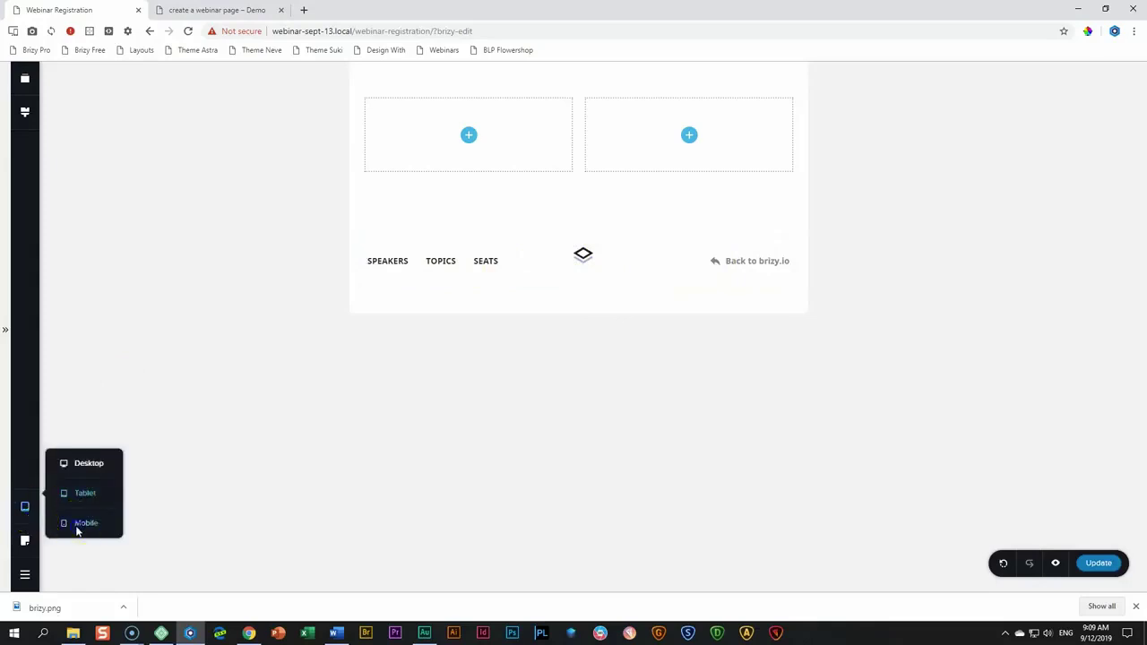
click(79, 526)
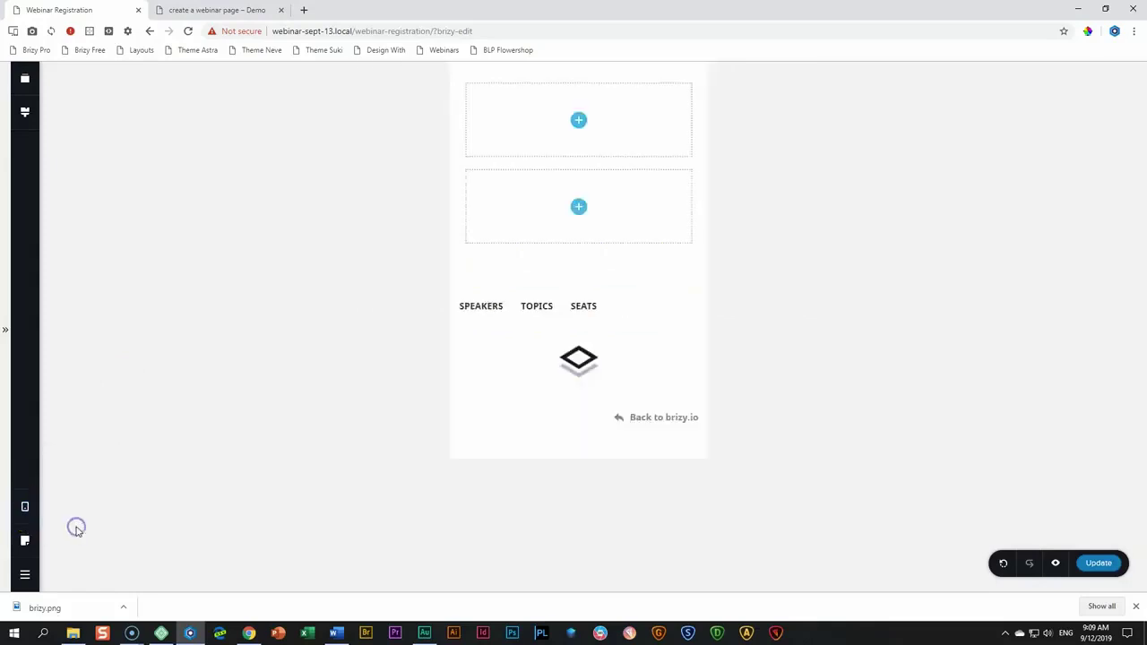
click(537, 306)
click(563, 274)
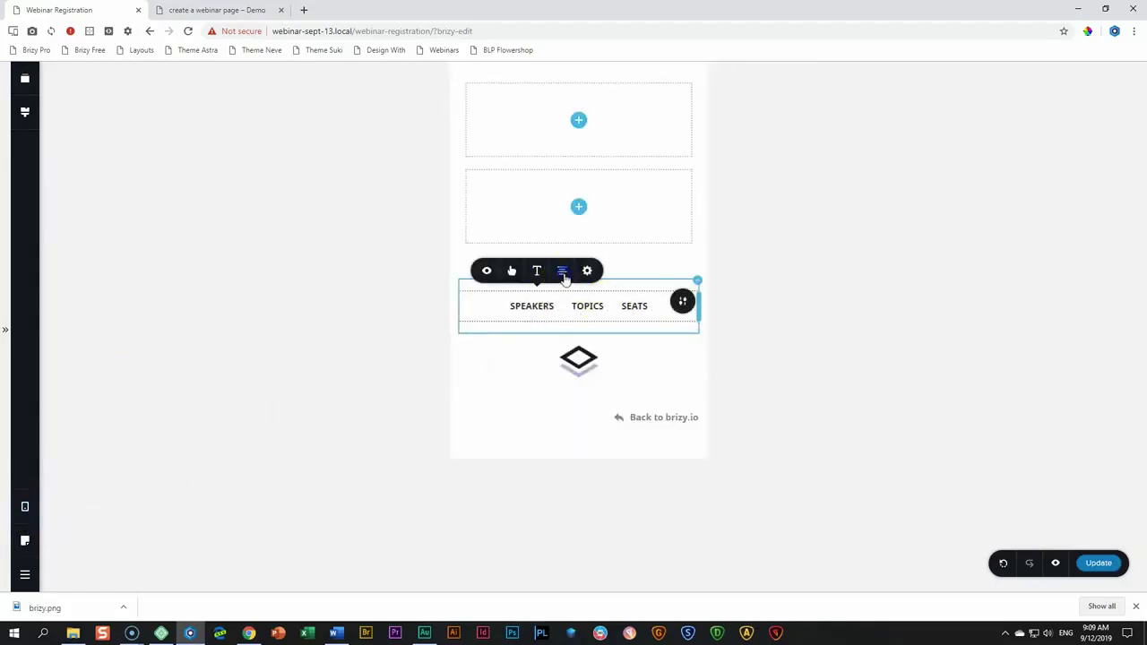
click(591, 347)
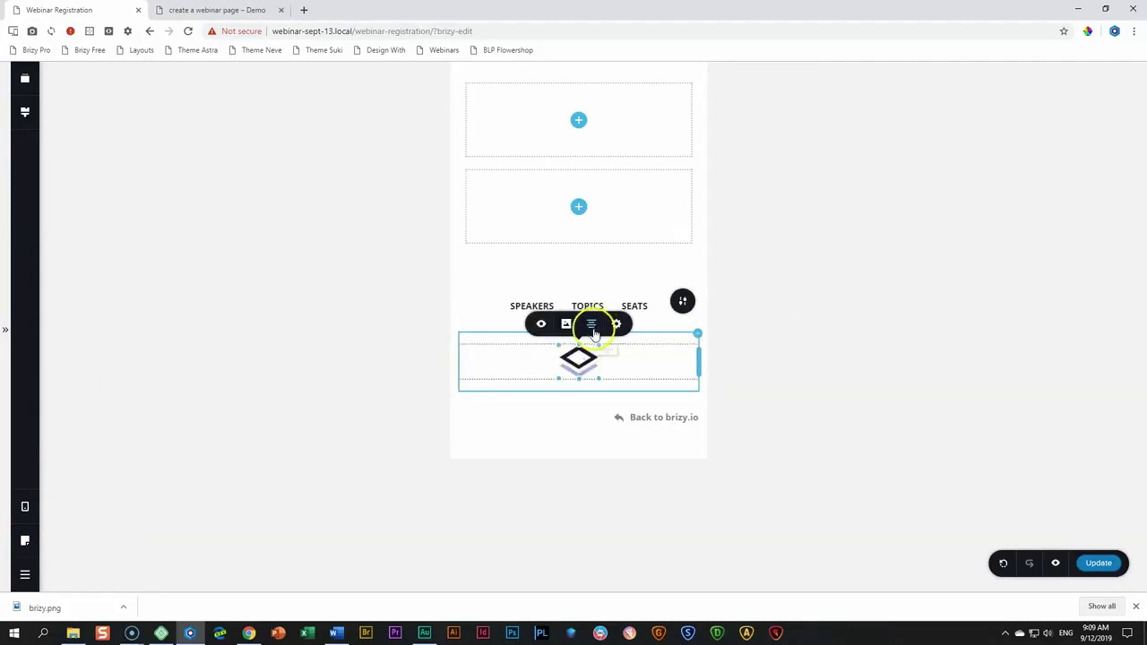
click(629, 422)
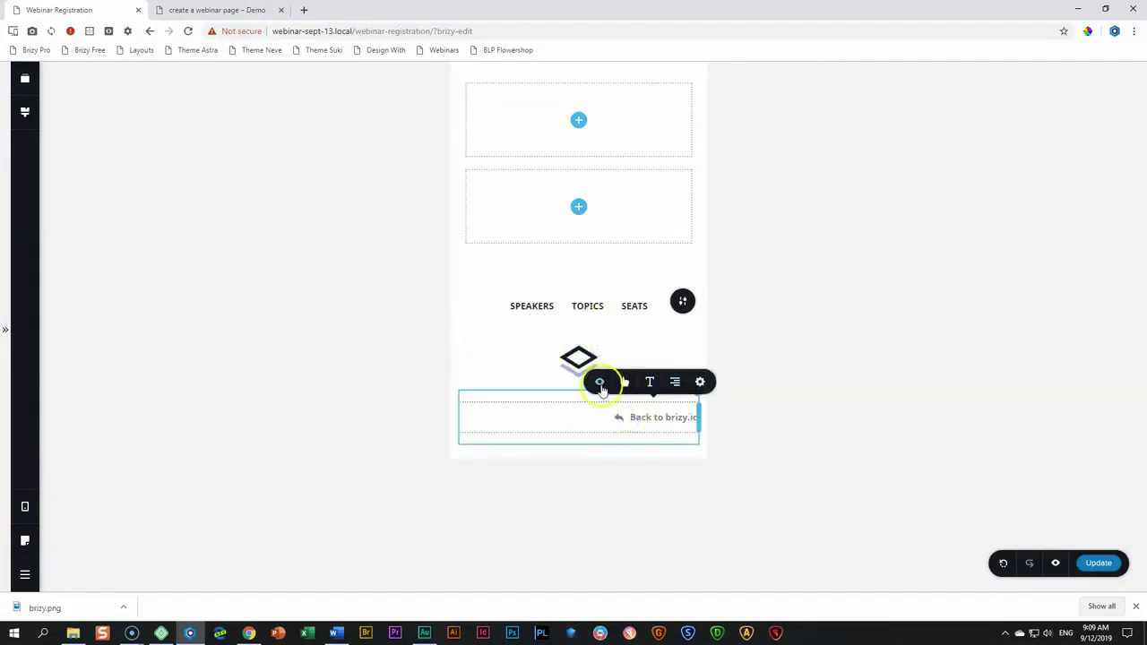
click(600, 382)
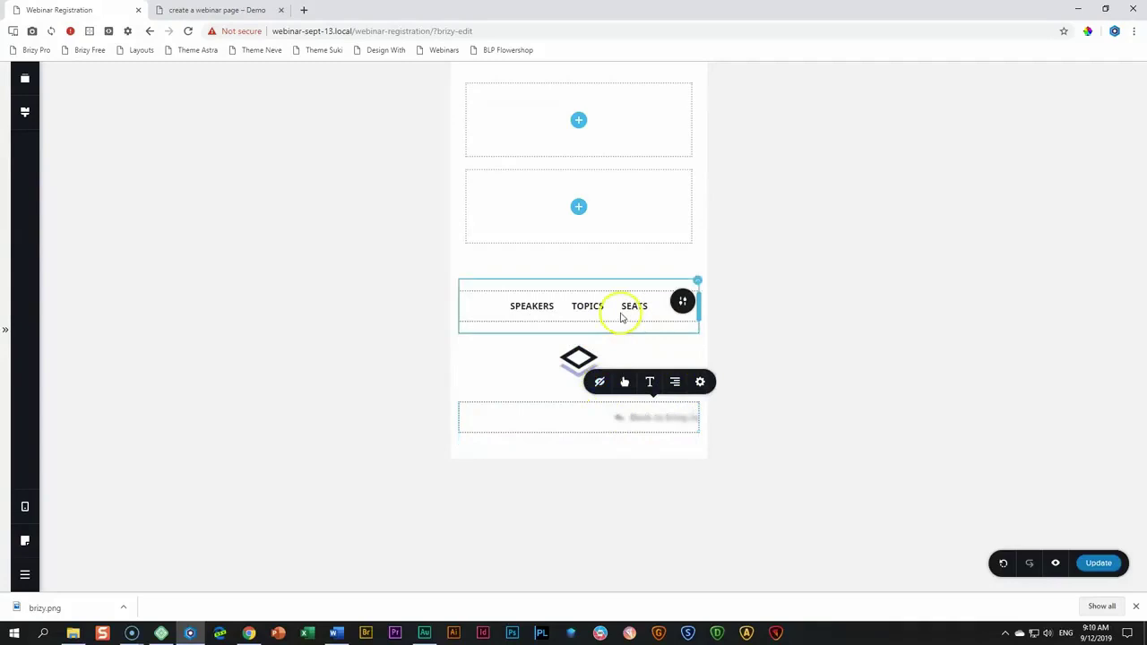
Reverse the column order of the header row for mobile so the navigation buttons sit below the logo.
click(686, 283)
click(626, 255)
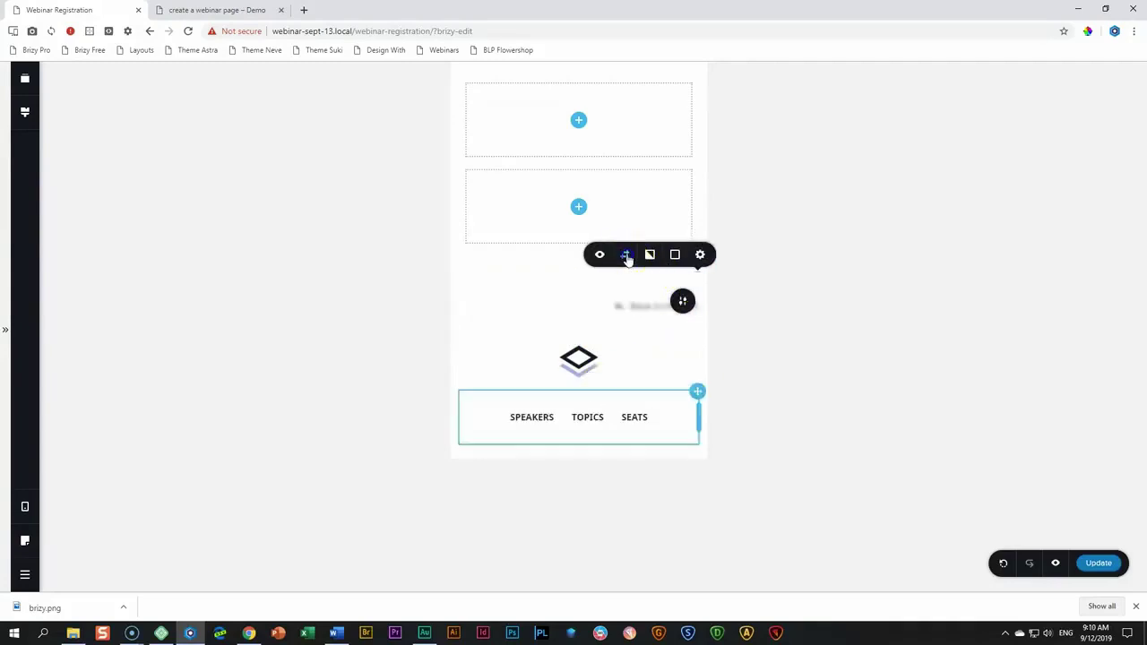
click(665, 359)
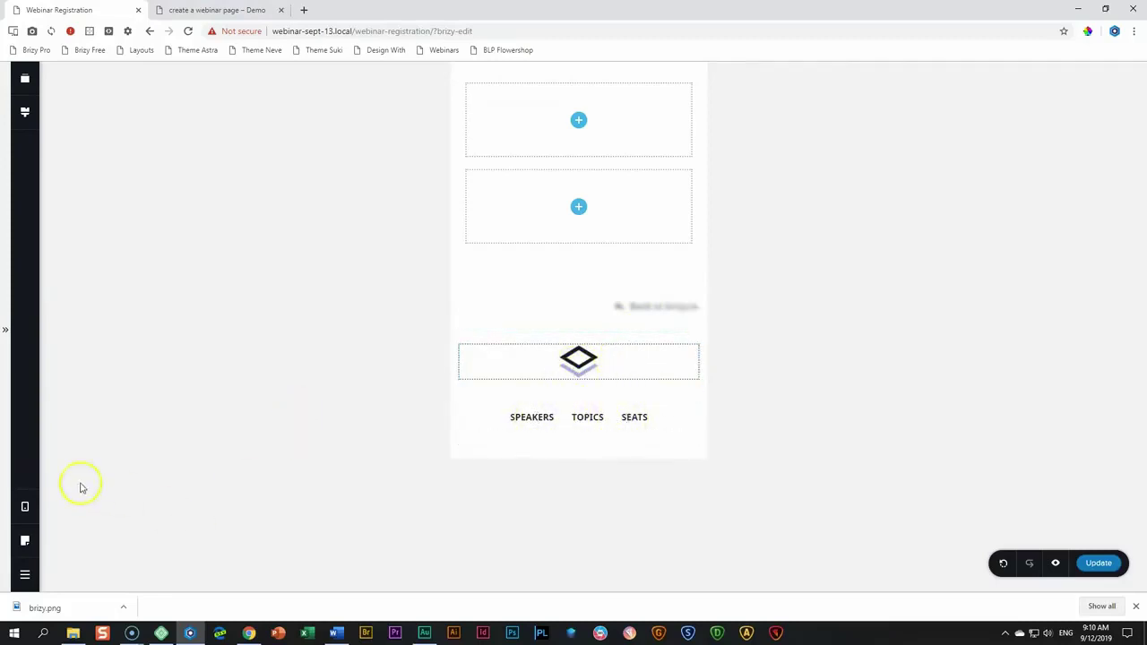
Return to desktop view, check the header block's top spacing, and open the demo webinar page for comparison.
click(27, 507)
click(89, 466)
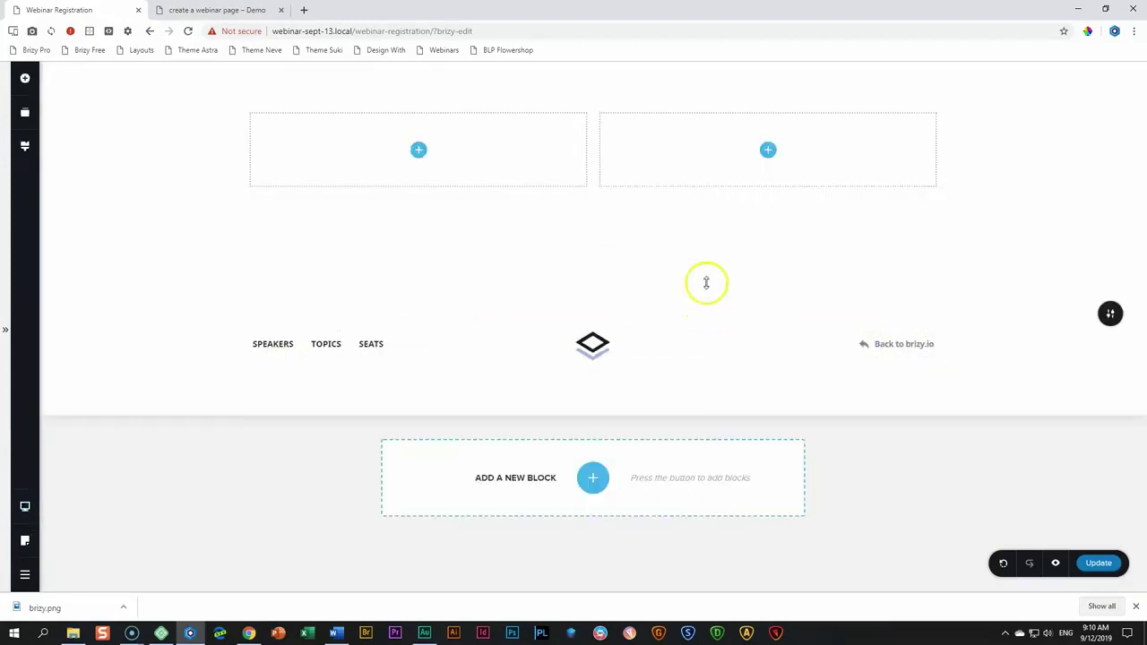
drag(615, 321, 599, 305)
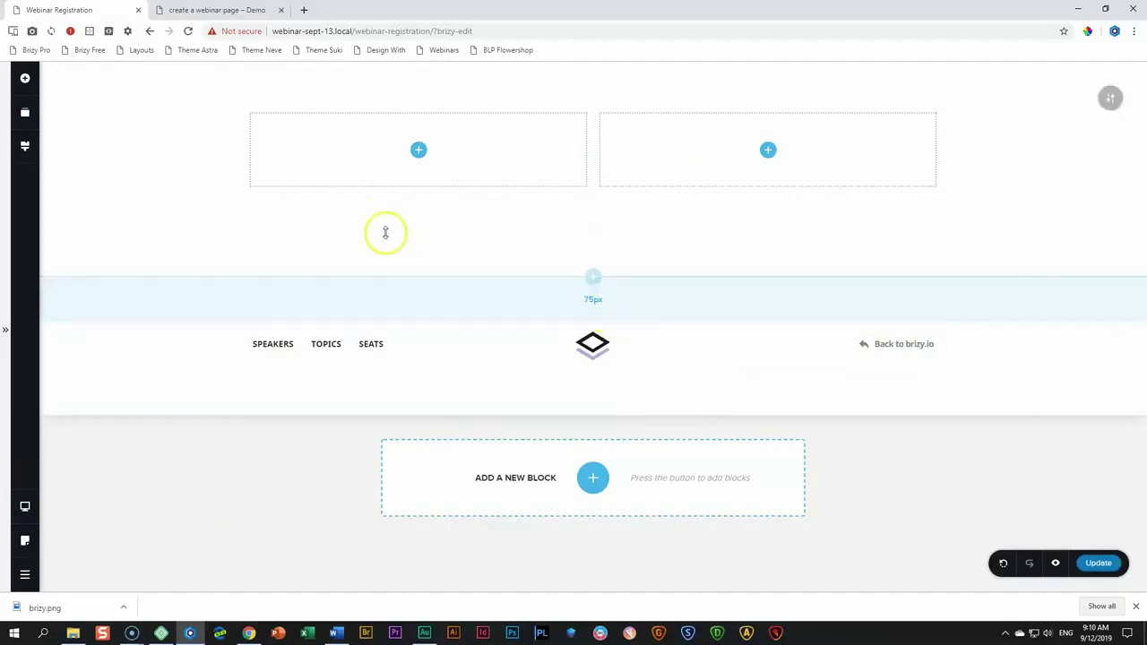
click(217, 10)
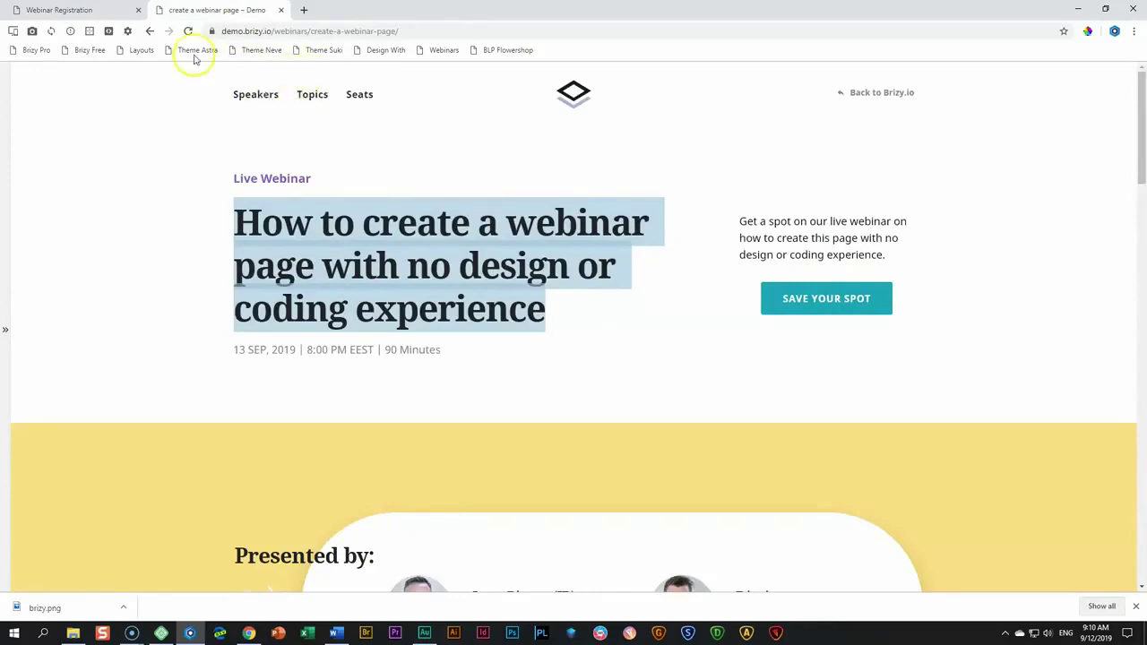
In the page editor, reduce the header block's top padding to 15 px and check it in the block's detailed settings.
click(99, 10)
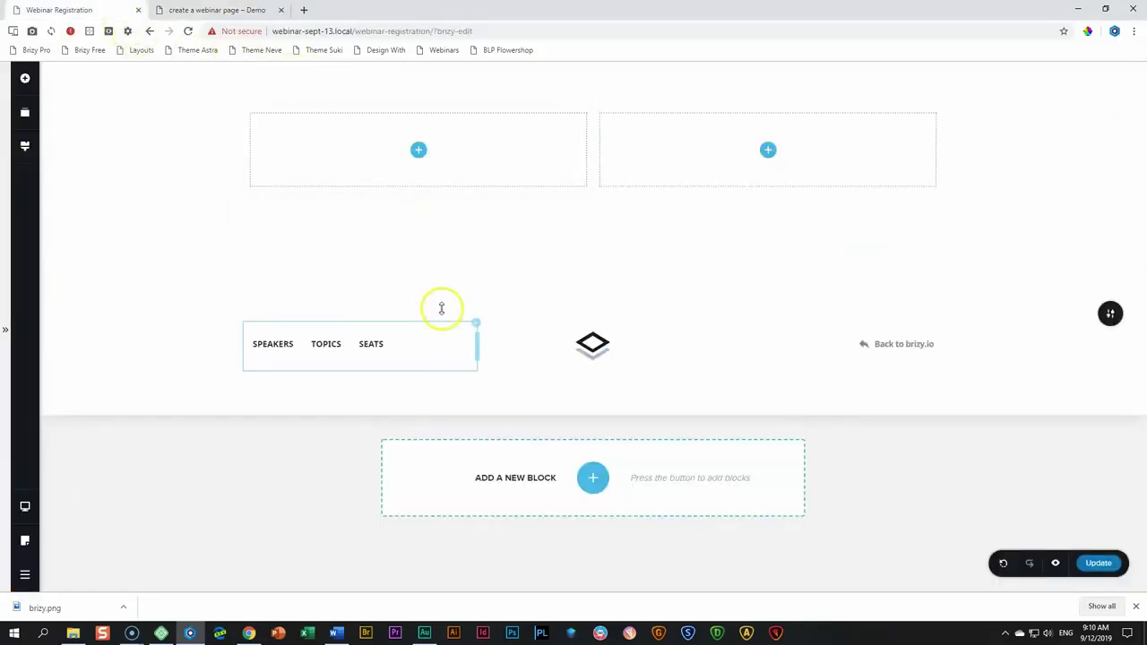
mouse_move(441, 302)
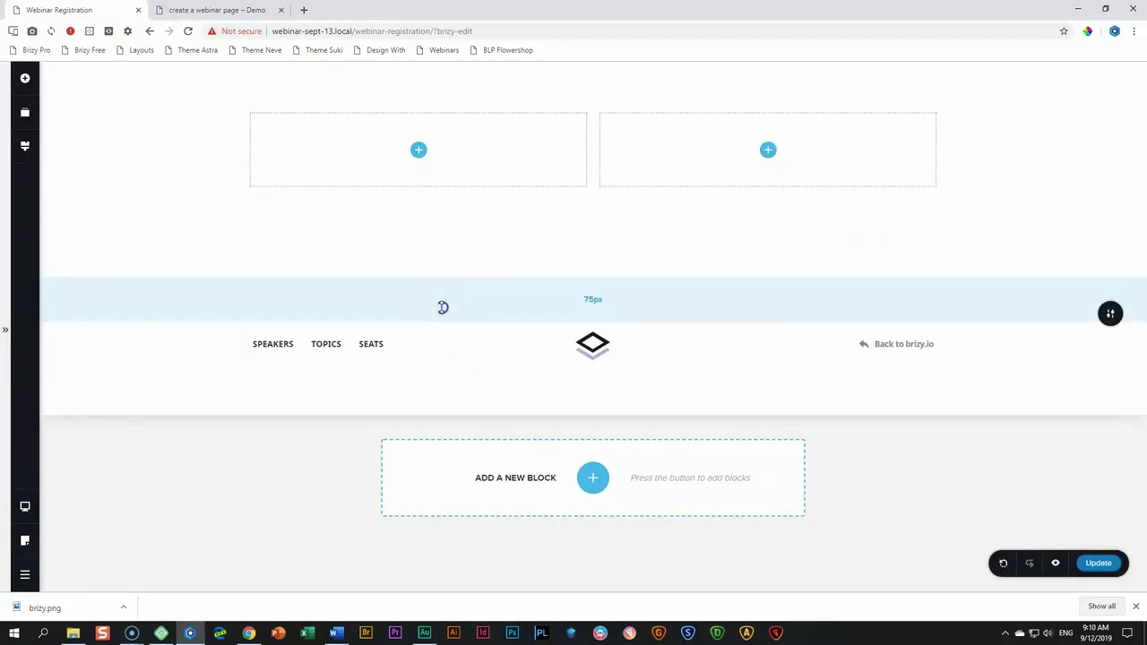
drag(442, 307, 444, 263)
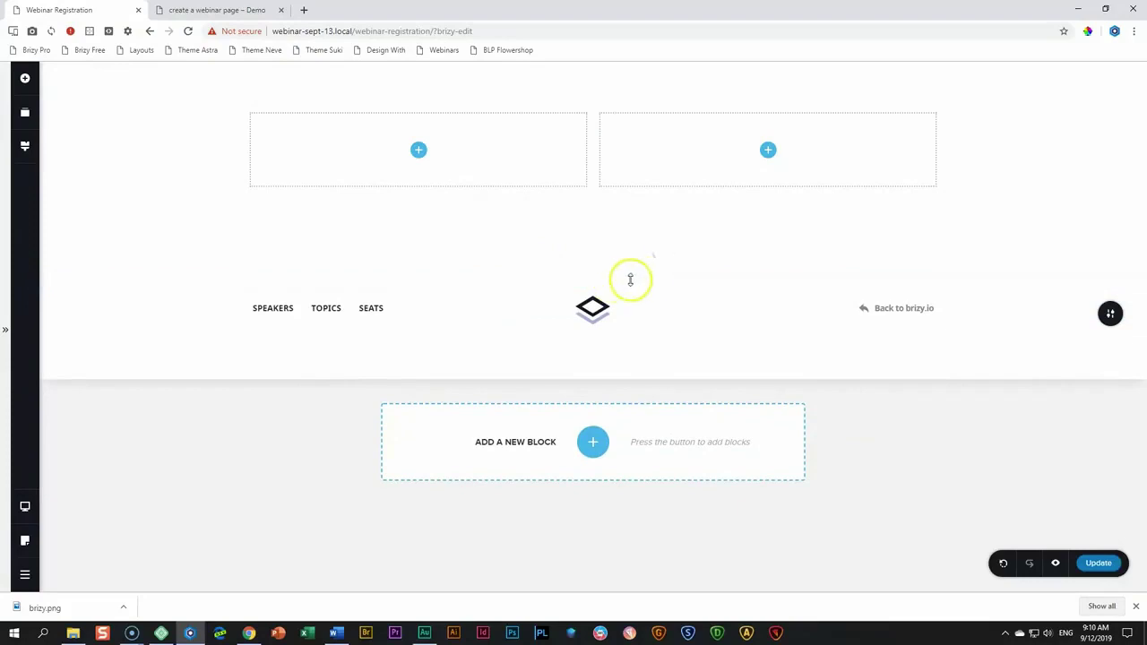
mouse_move(591, 282)
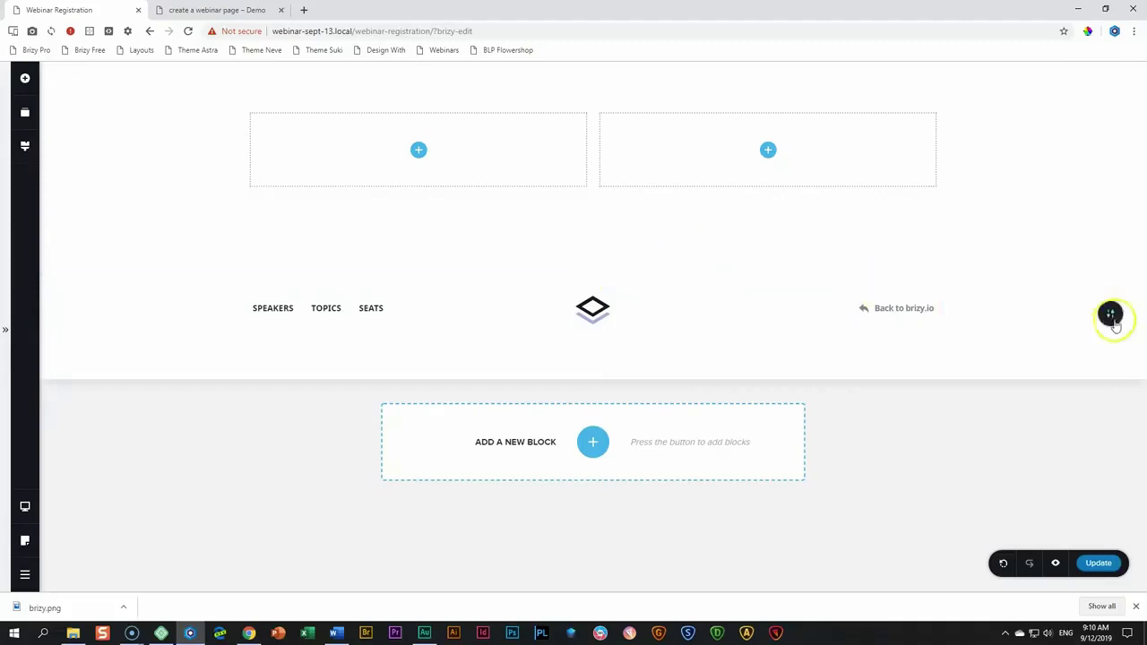
mouse_move(1111, 315)
click(1057, 315)
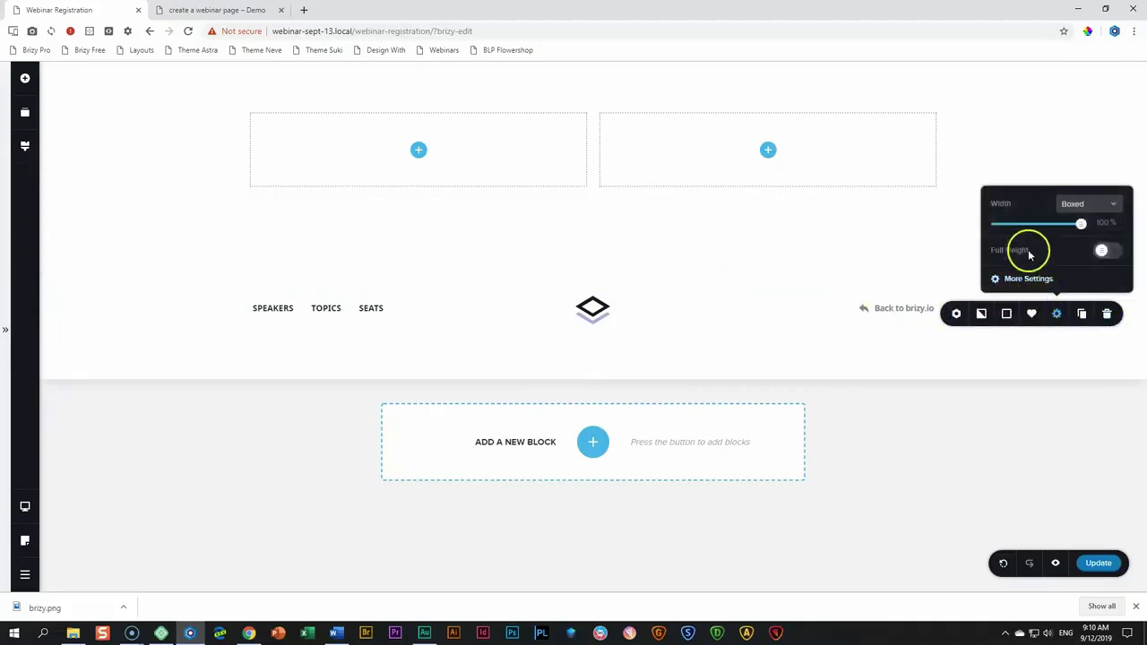
click(1044, 281)
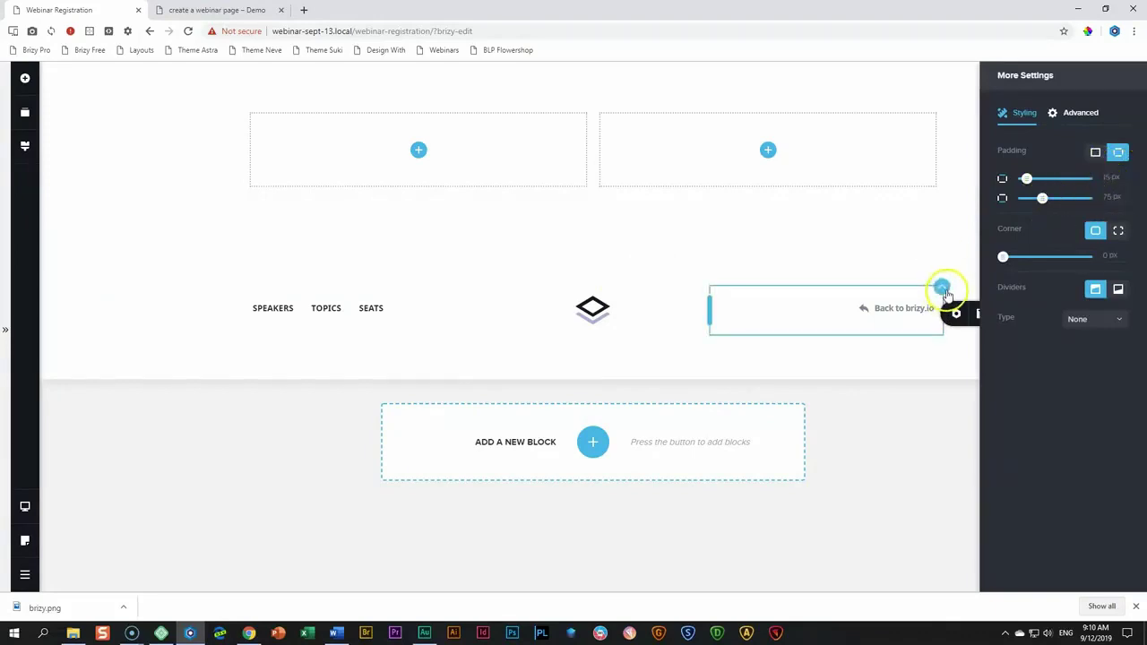
click(918, 355)
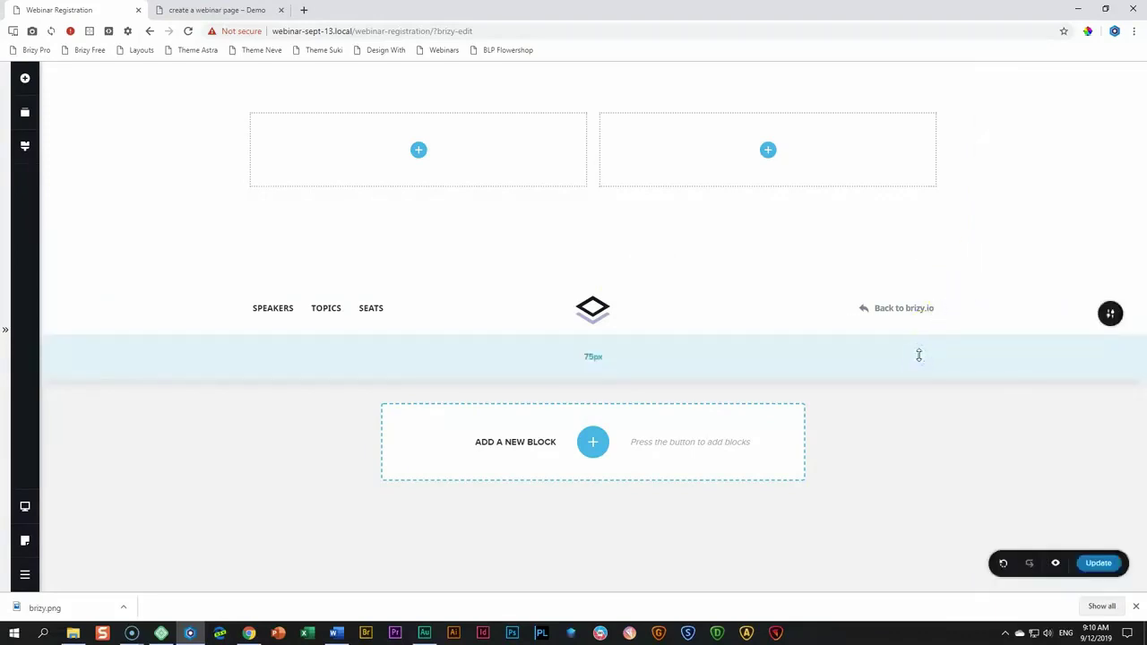
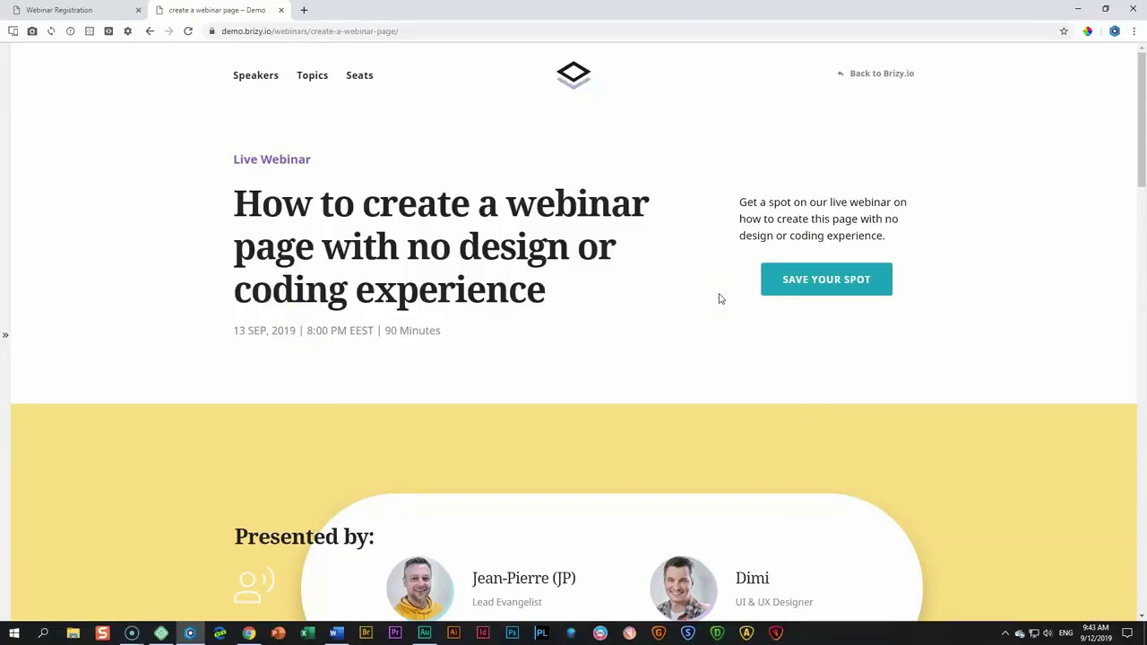
Add a two-column row below the header row, matching the demo page's hero section, and widen its first column to about 70%.
click(743, 238)
click(887, 182)
click(755, 313)
click(35, 9)
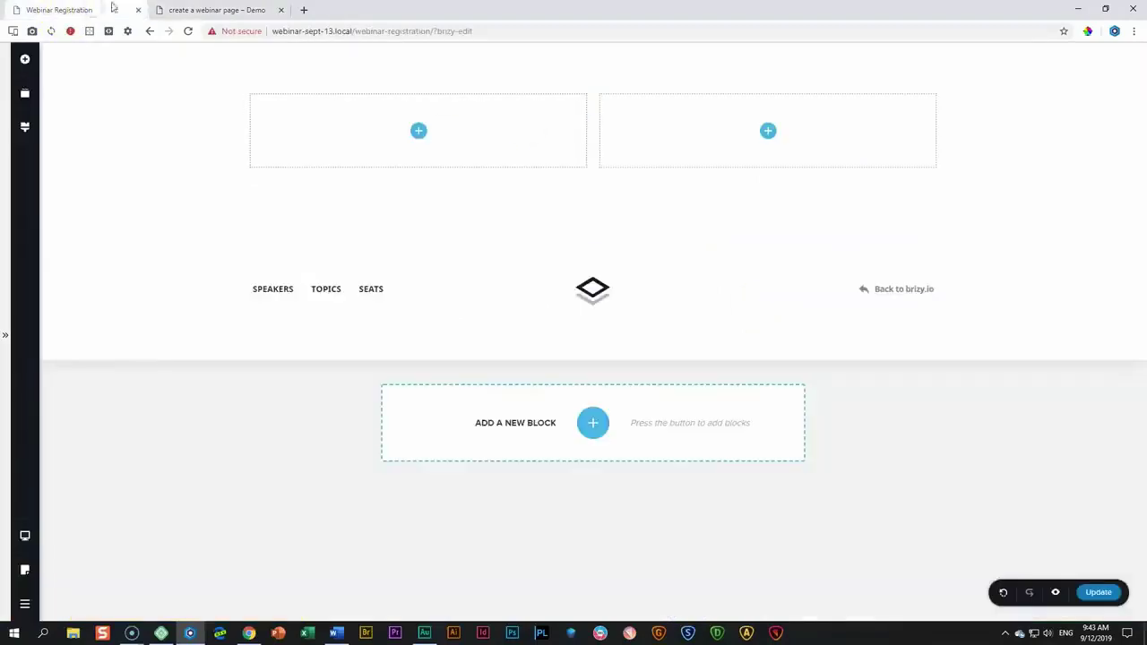
click(482, 312)
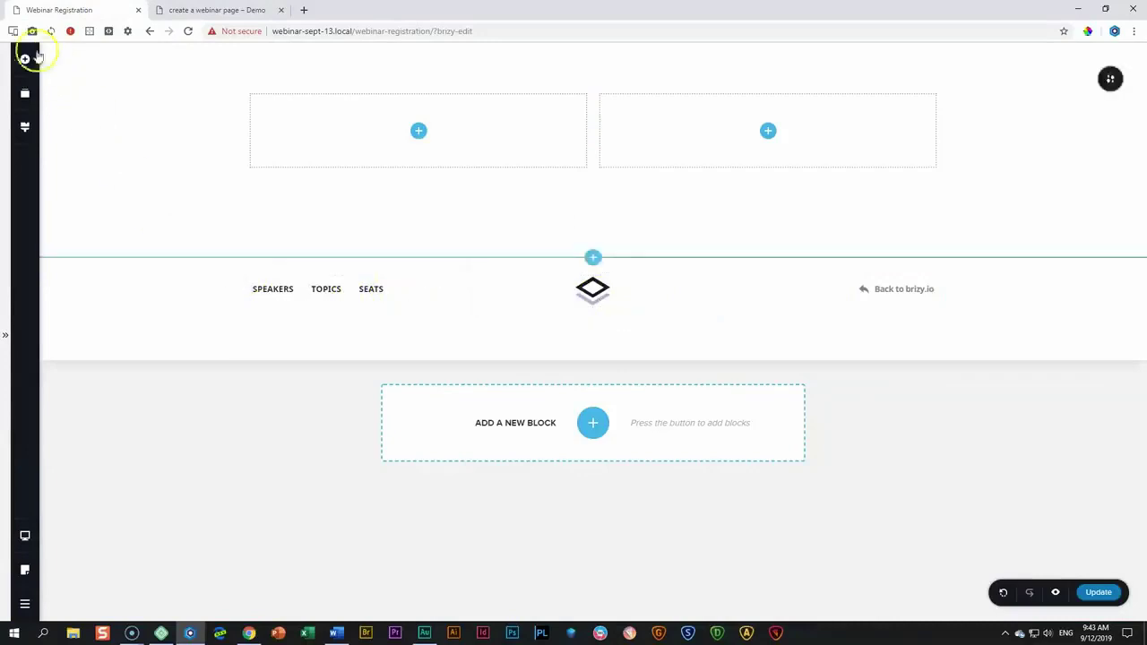
click(25, 61)
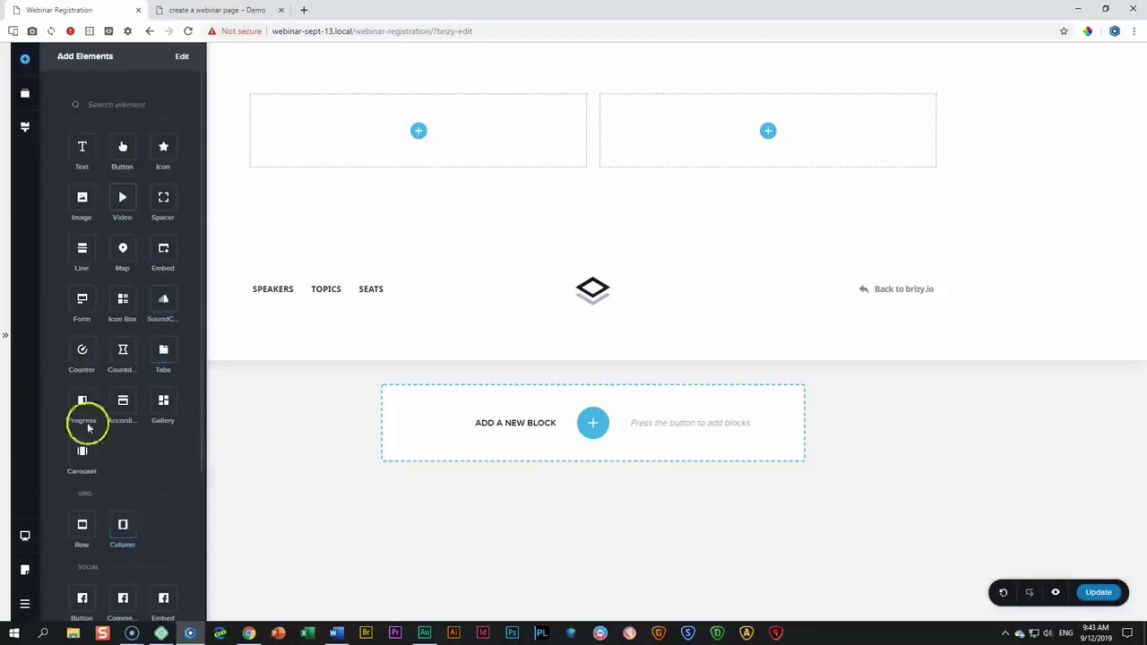
drag(118, 528, 439, 356)
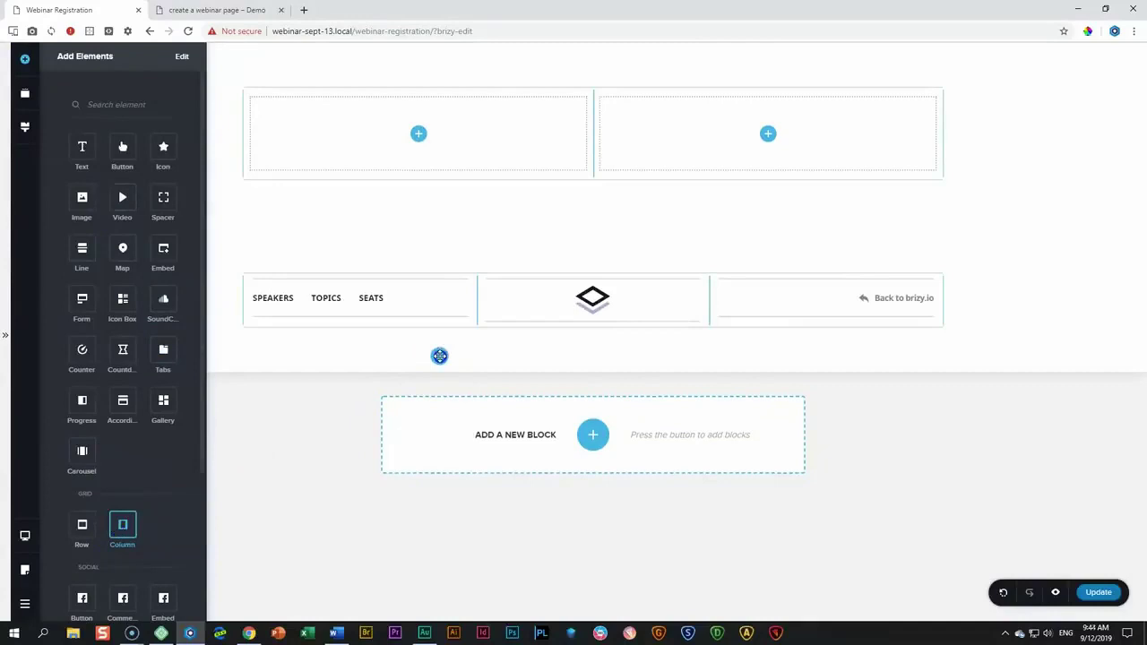
drag(439, 356, 380, 390)
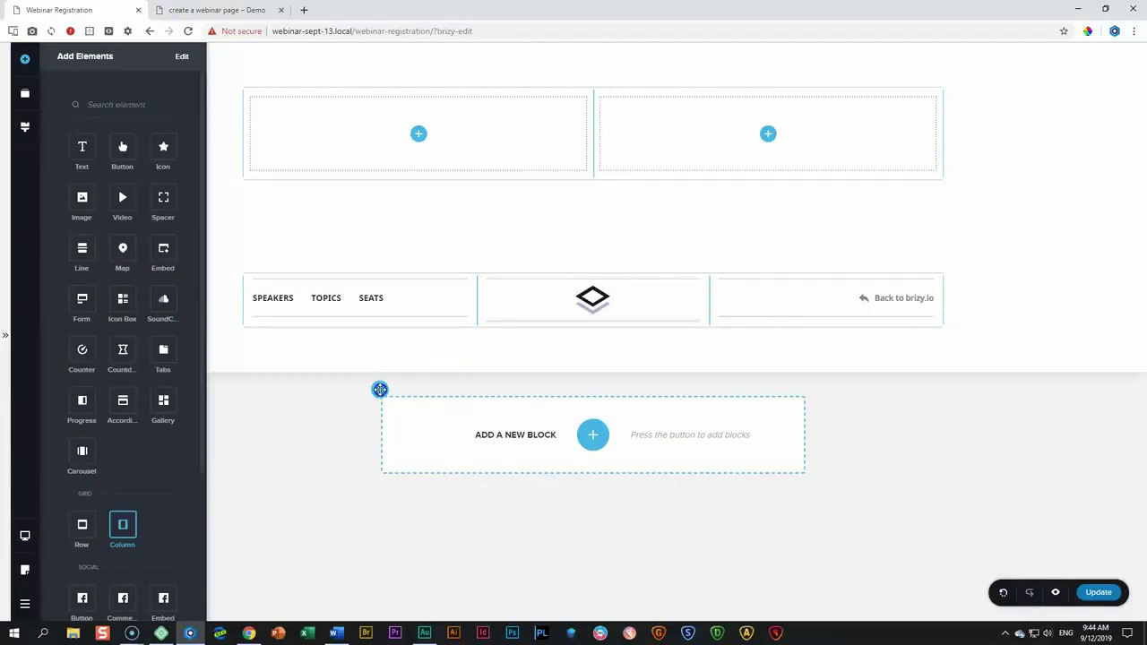
drag(380, 389, 618, 325)
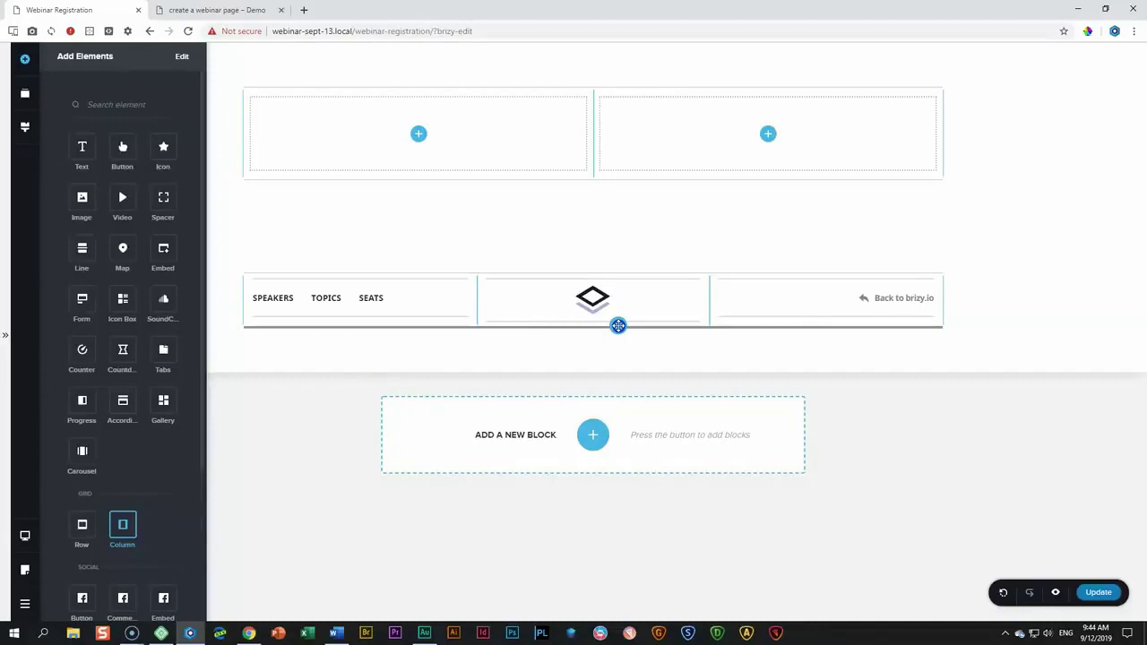
drag(618, 325, 618, 327)
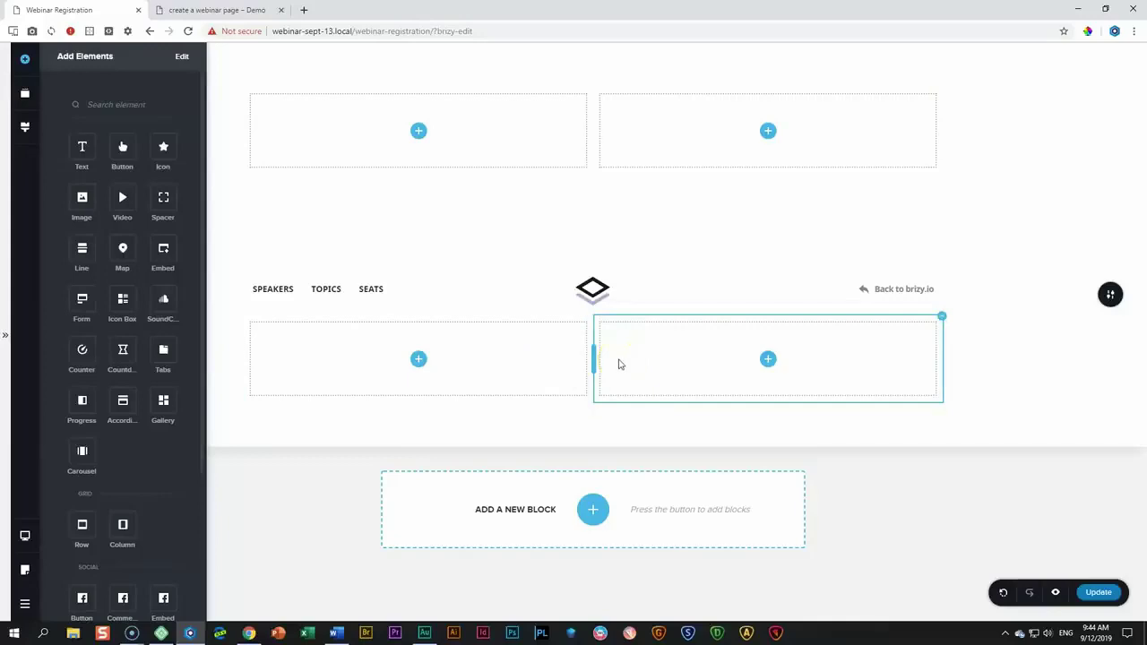
click(596, 354)
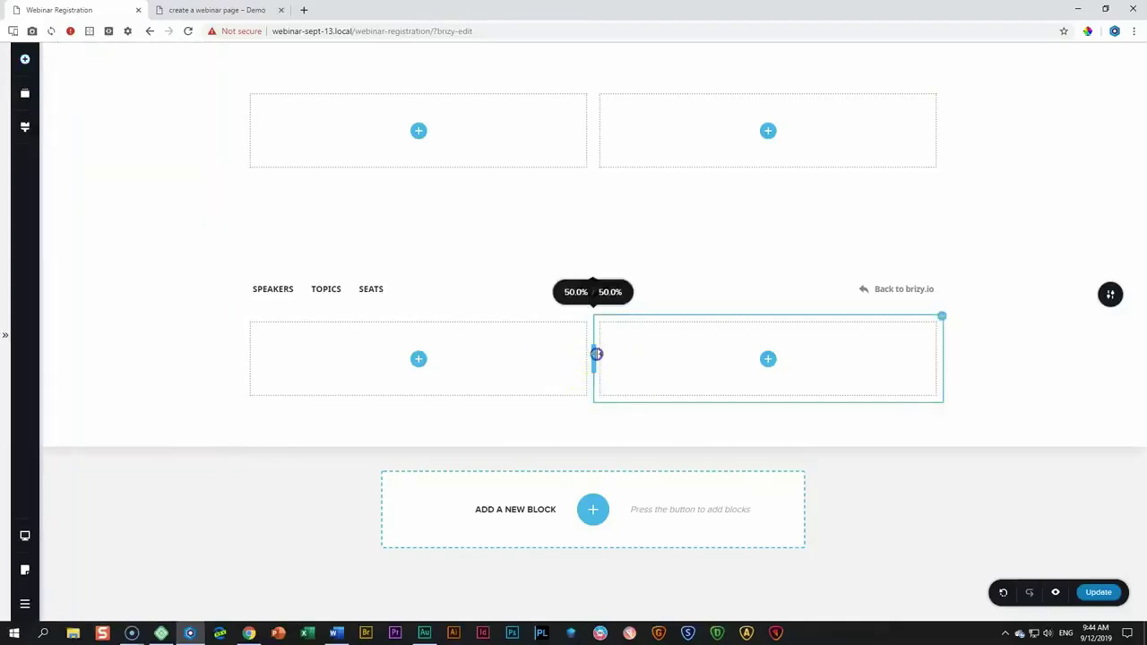
drag(596, 354, 736, 350)
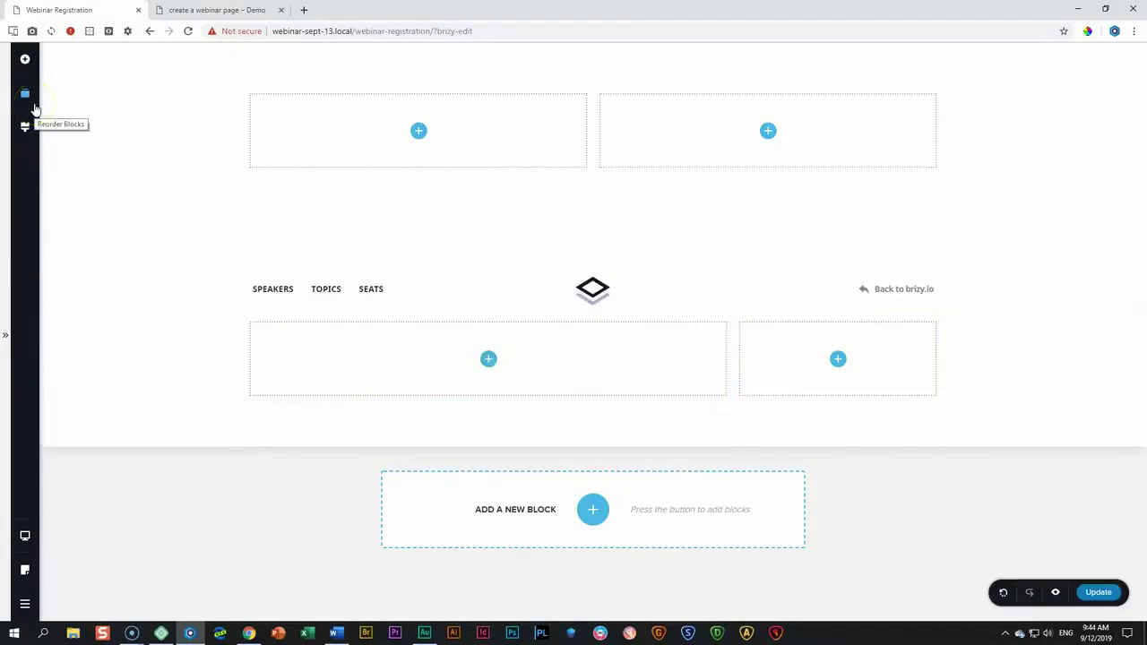
Check the label, headline and date lines in the demo page's hero, and open the element list in the page editor.
key(ctrl+Tab)
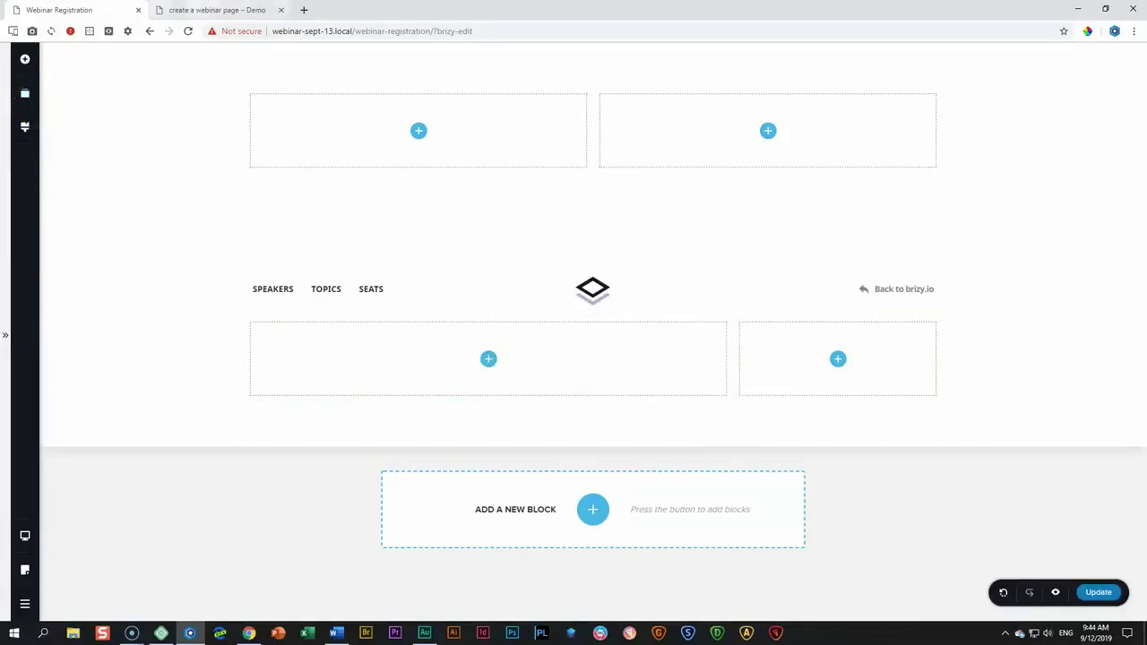
click(284, 162)
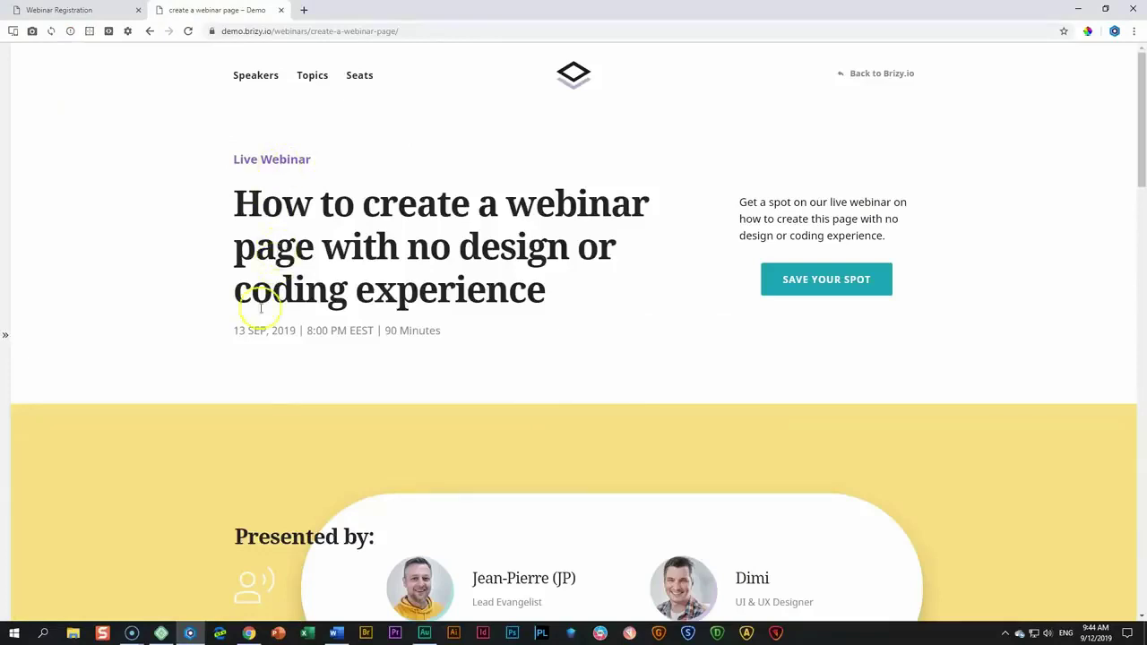
click(81, 10)
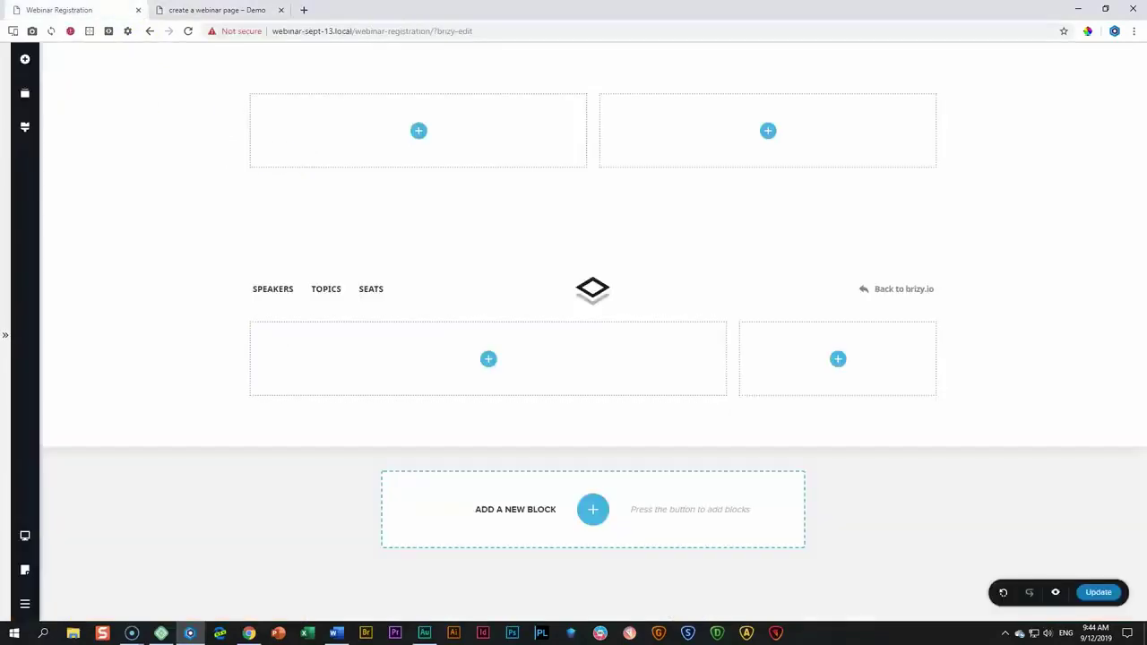
click(25, 58)
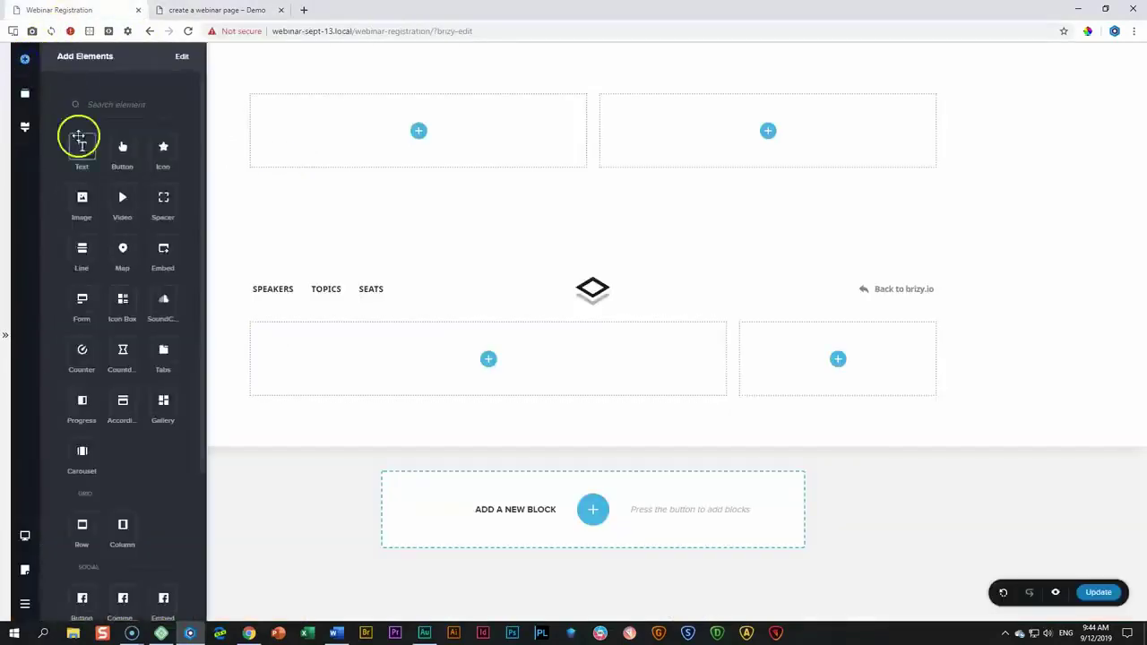
drag(230, 240, 488, 371)
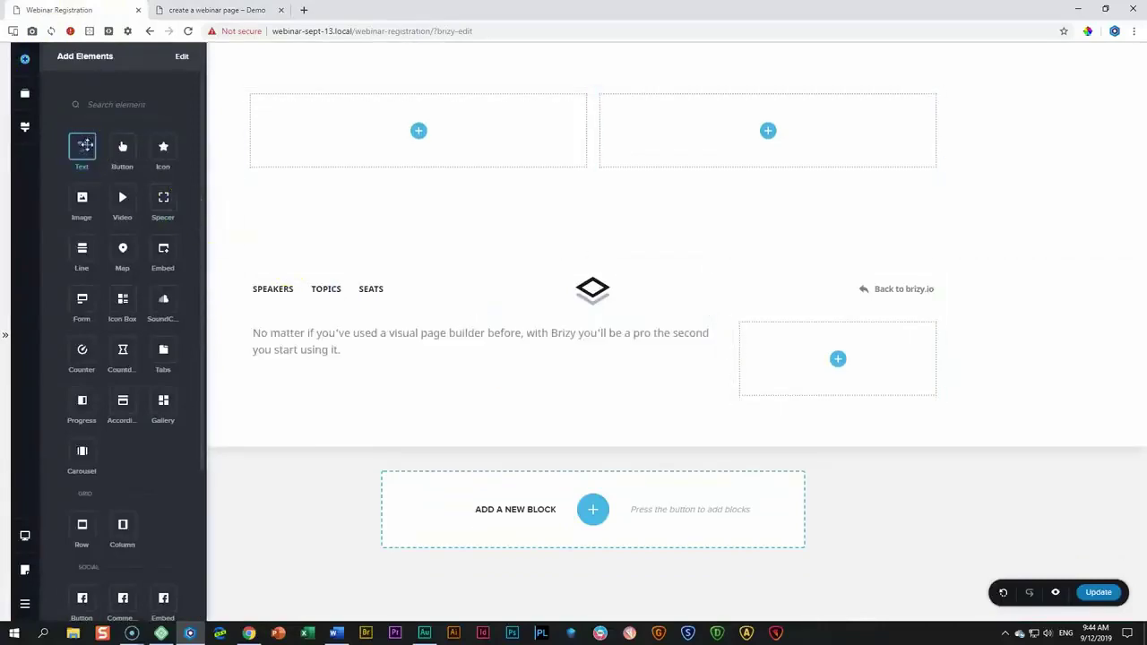
drag(321, 379, 307, 359)
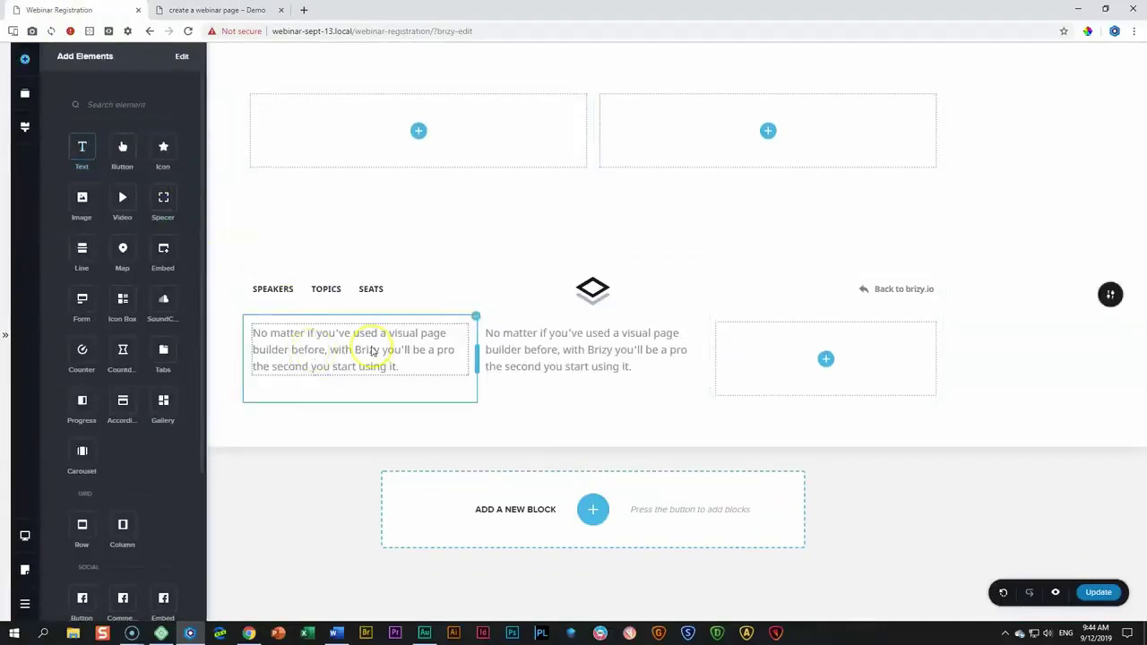
key(ctrl+z)
key(ctrl+z)
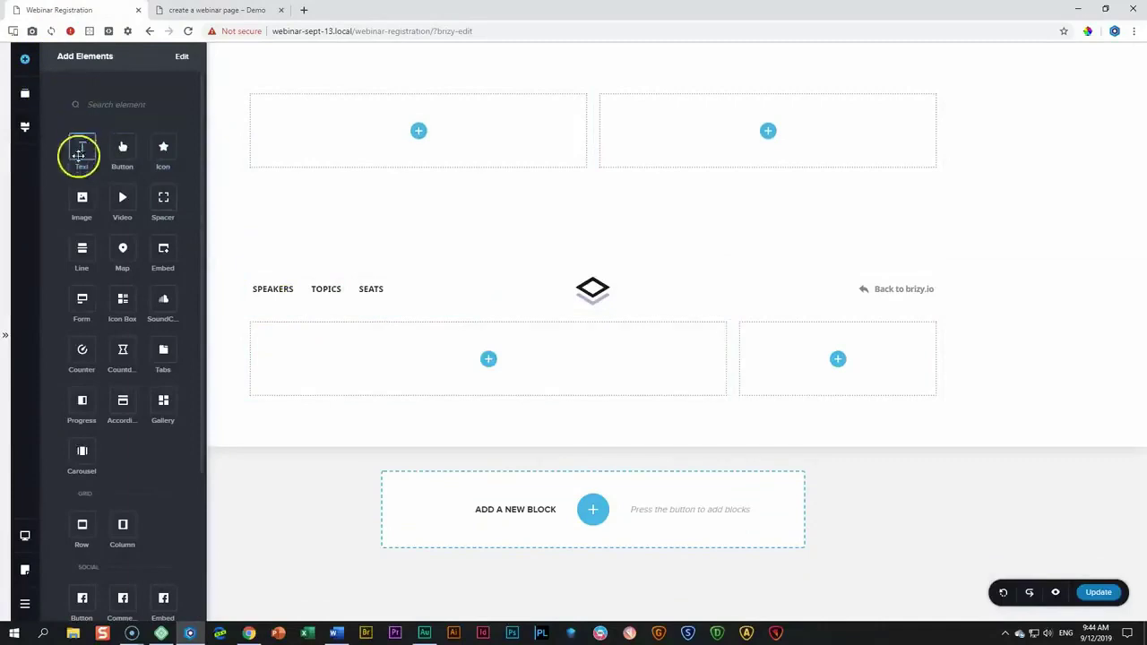
Stack three Text elements one below another in the wide first column of the new row.
drag(81, 148, 486, 371)
drag(100, 170, 365, 376)
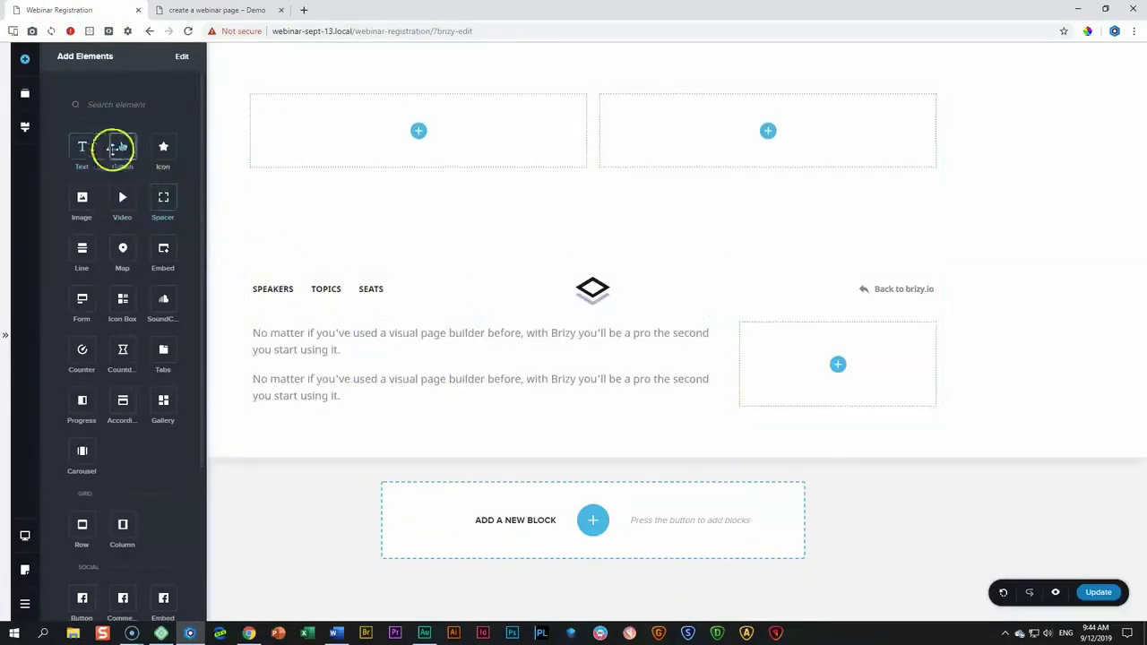
drag(79, 149, 328, 417)
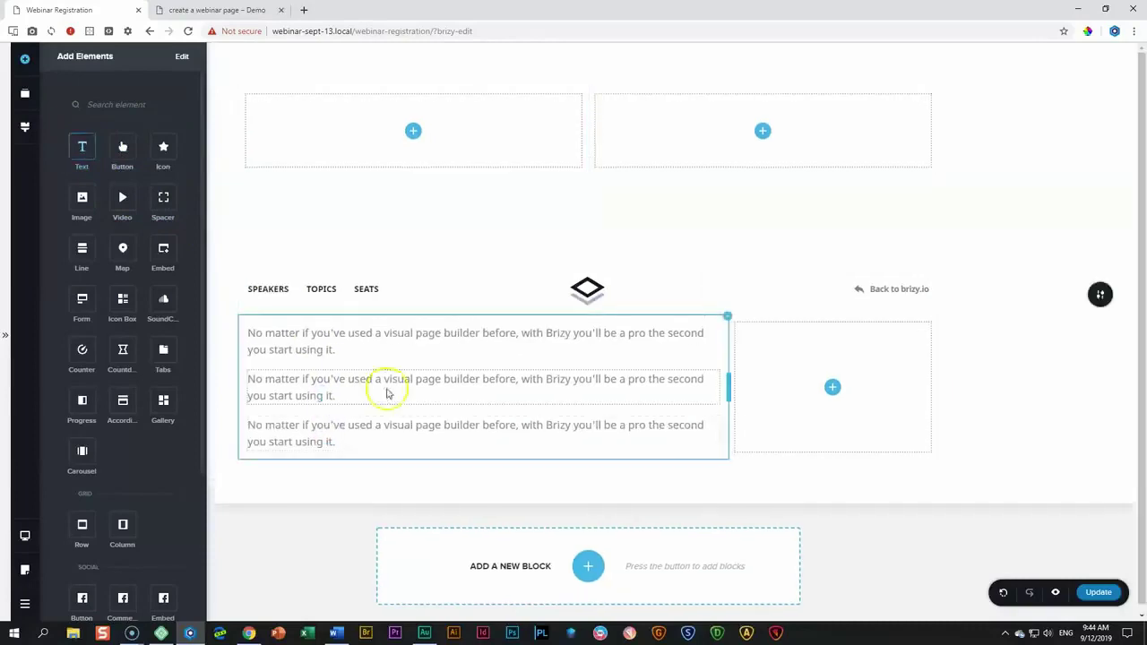
click(389, 391)
Replace the placeholder in the first of the three text elements with "Live Webinar".
click(300, 339)
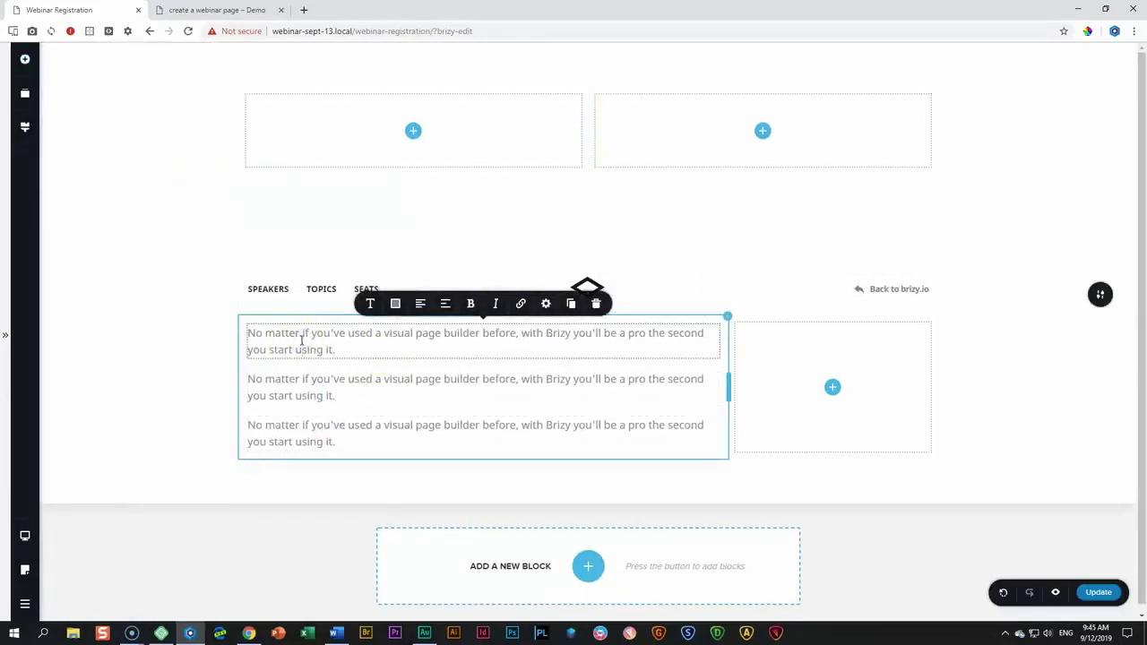
click(302, 350)
drag(346, 349, 248, 333)
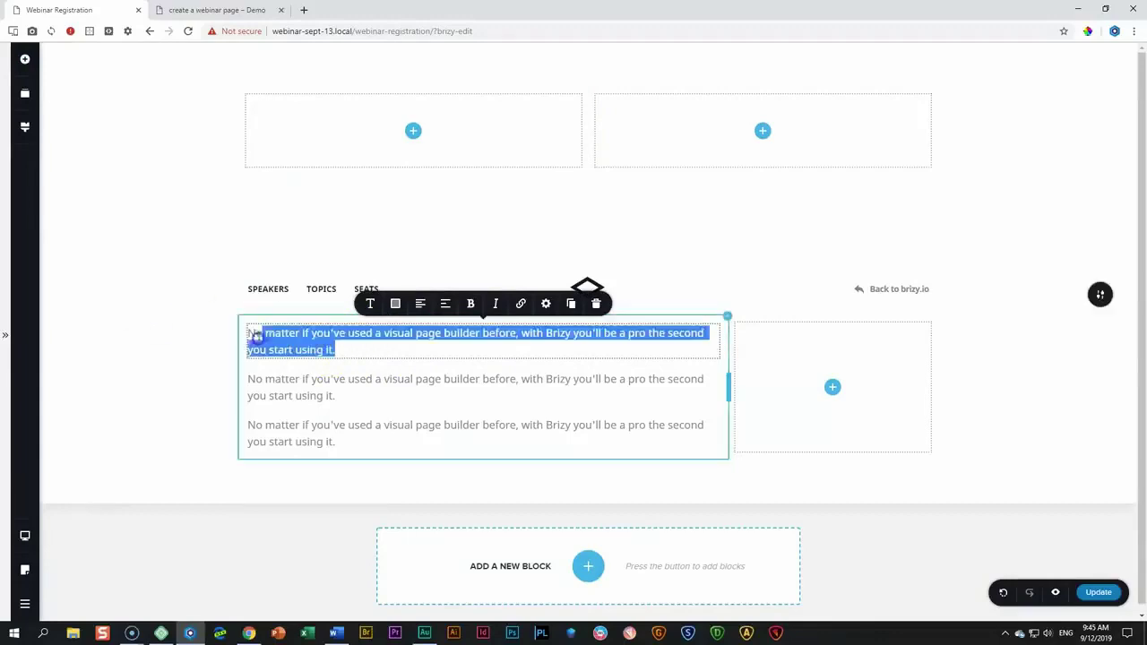
click(364, 347)
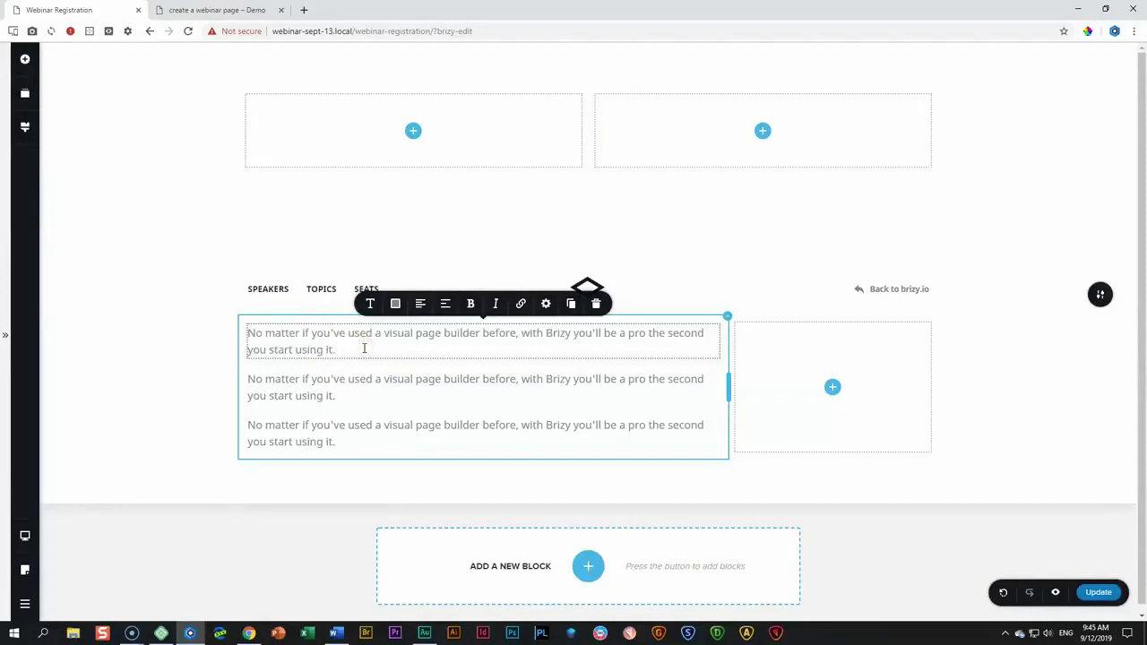
triple_click(364, 347)
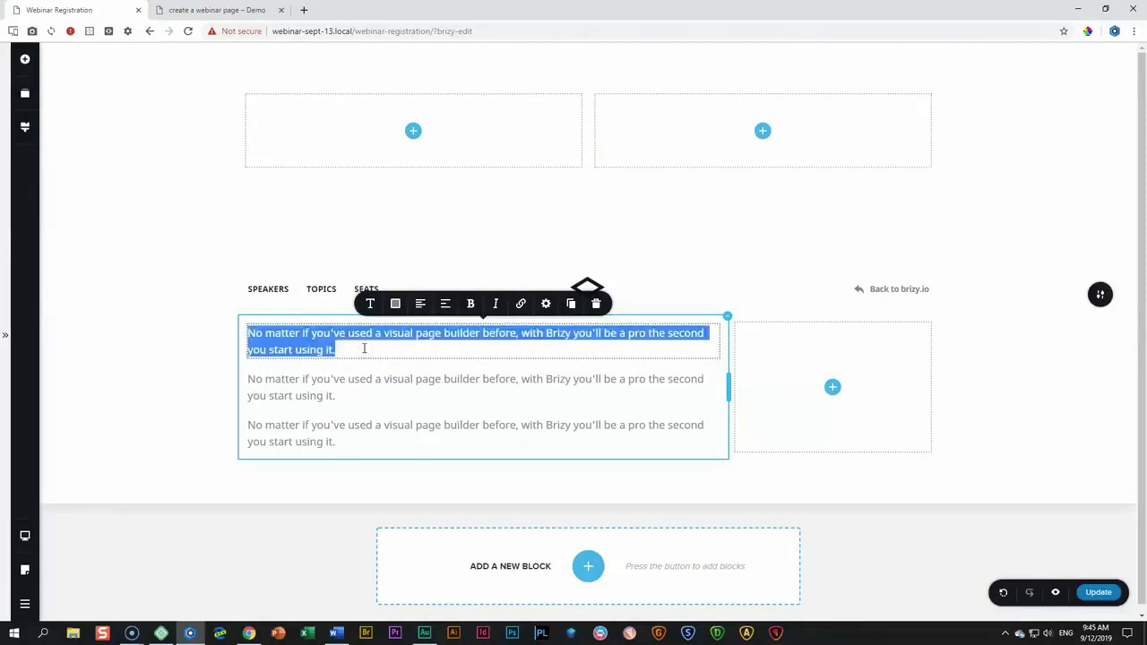
click(364, 347)
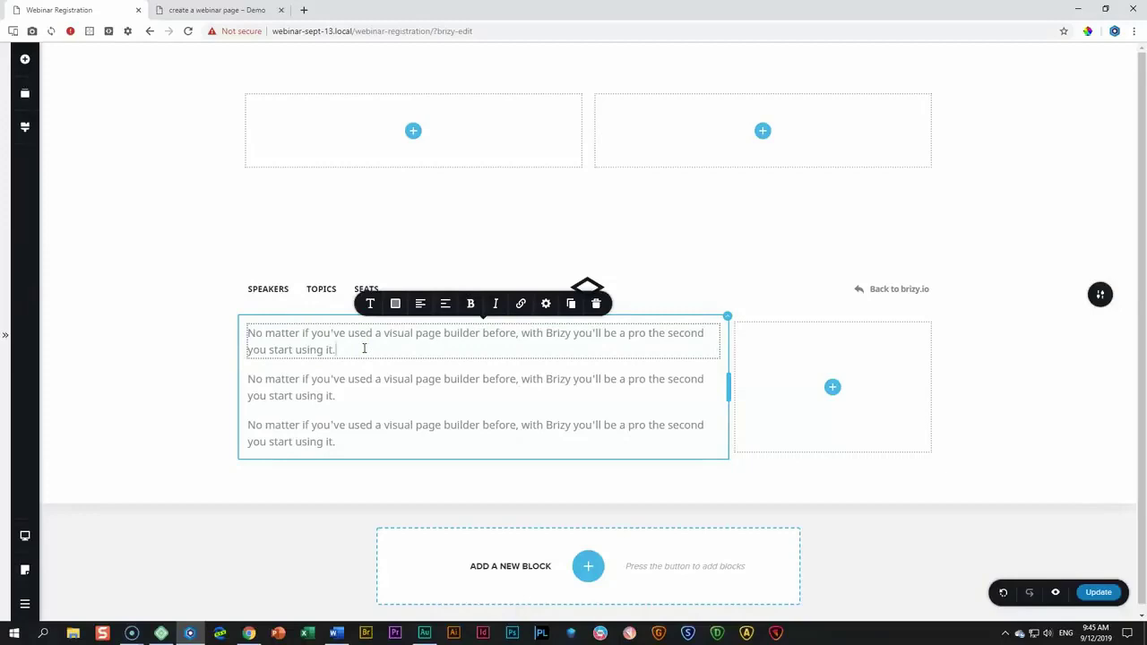
triple_click(364, 347)
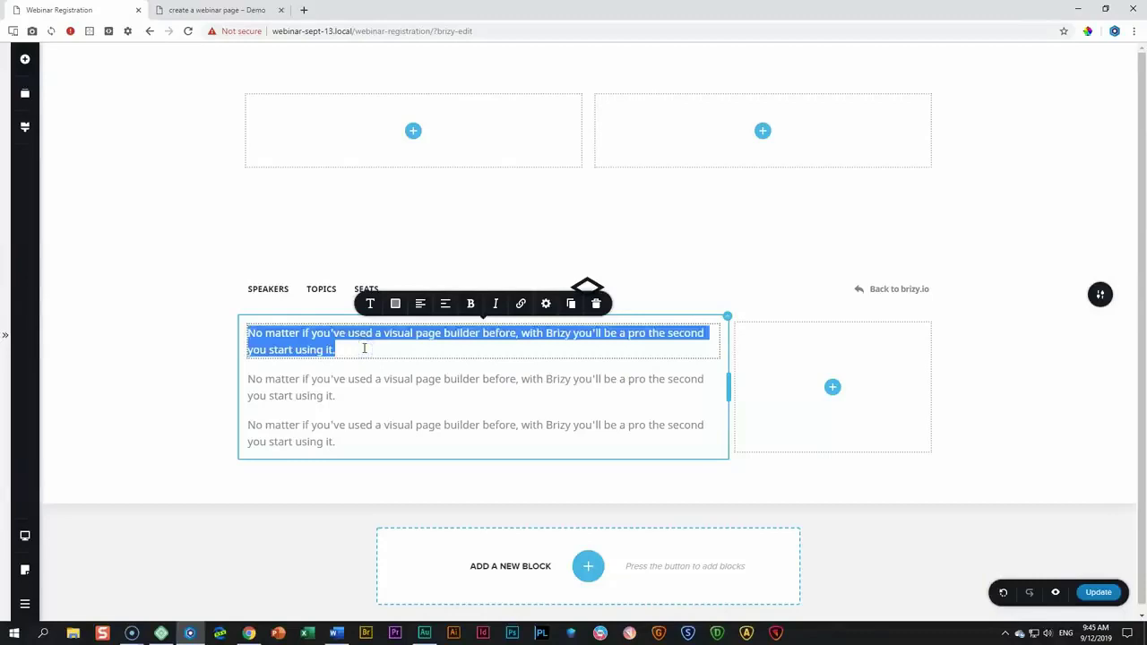
key(BackSpace)
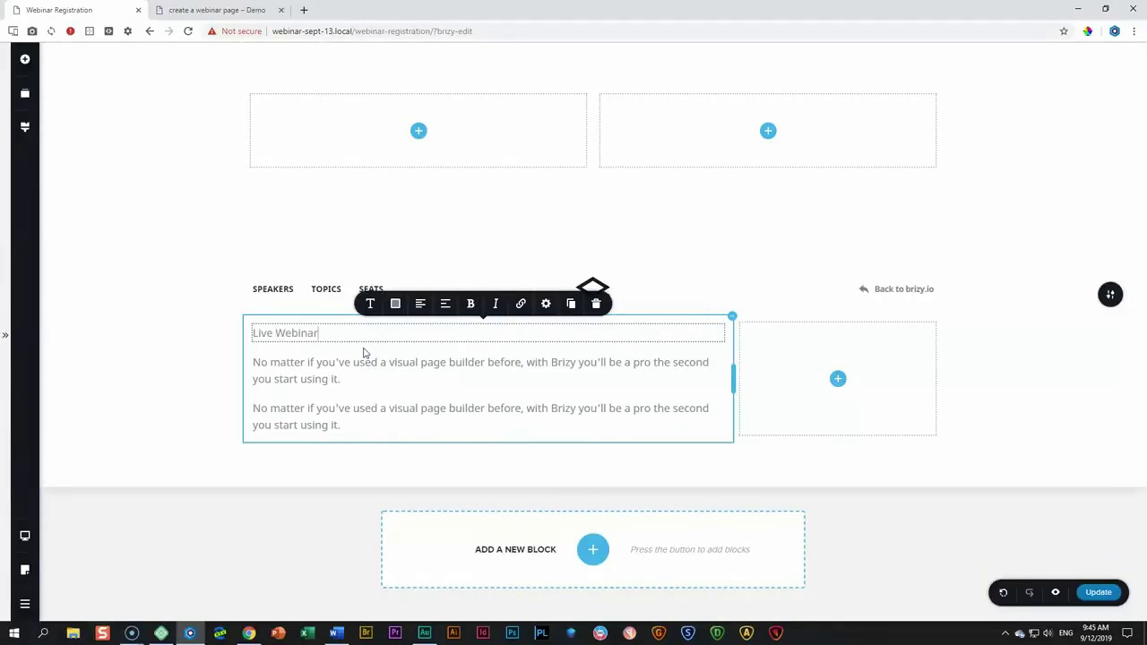
Examine the Heading 5 global text style and compare its typography settings for desktop, tablet and mobile.
click(371, 305)
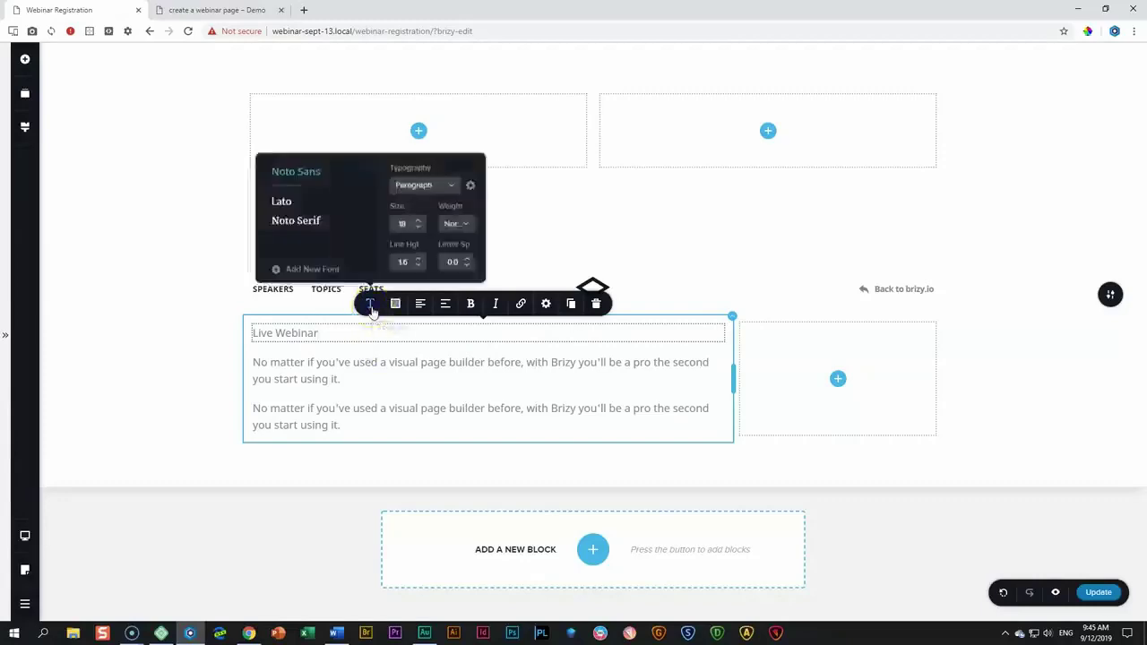
click(439, 184)
scroll(434, 254, down, 4)
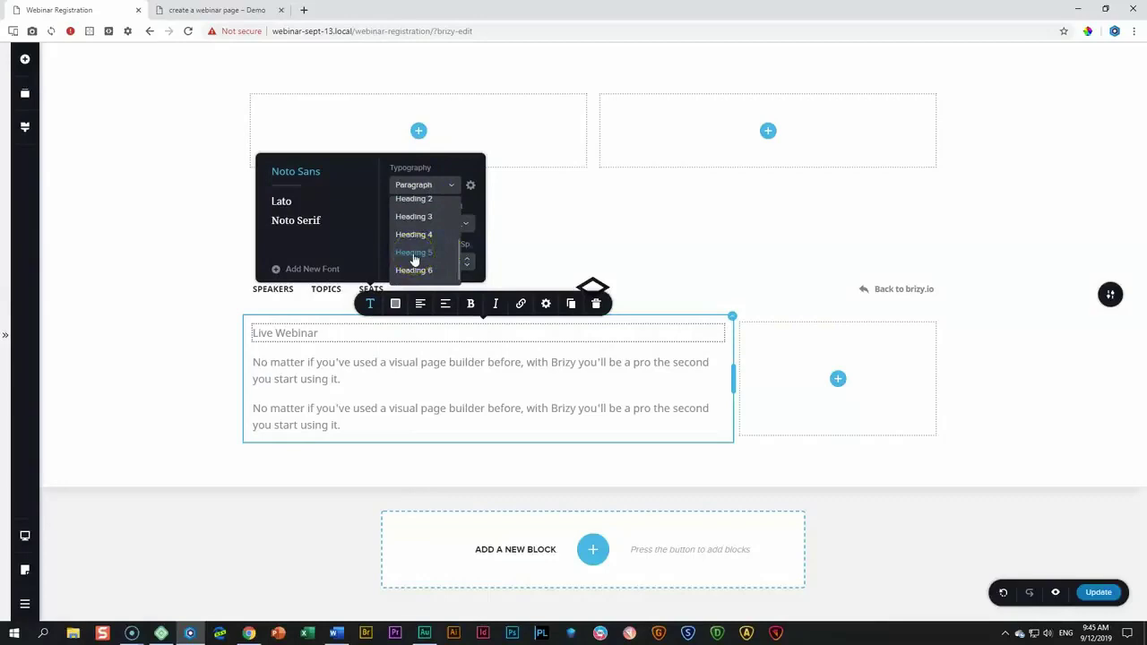
click(26, 130)
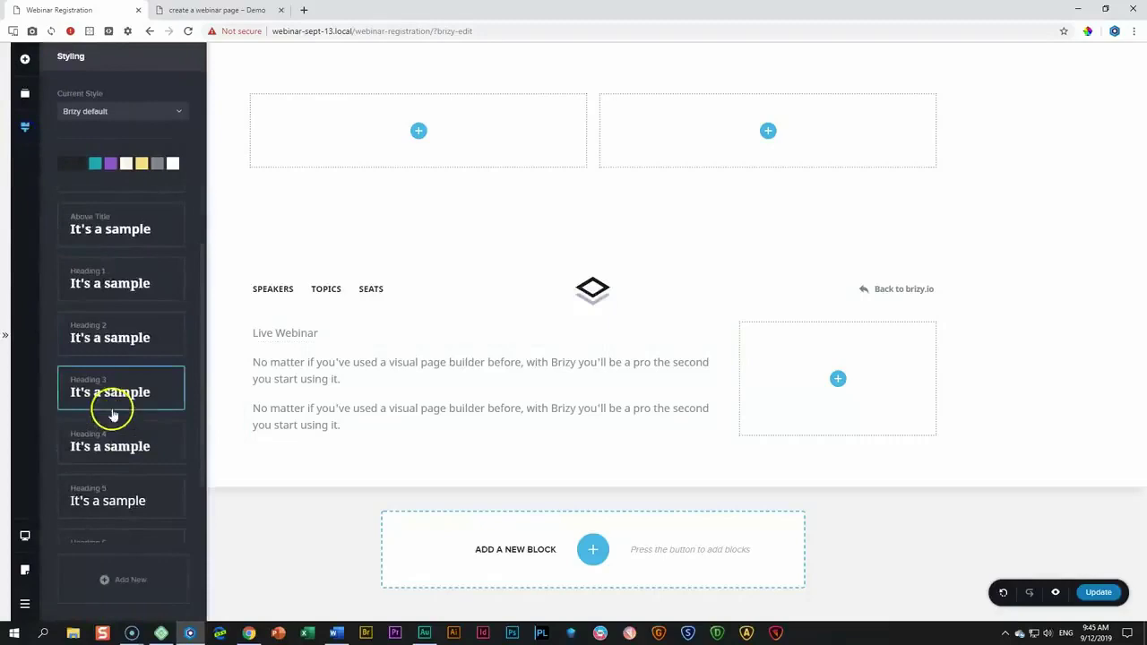
click(97, 499)
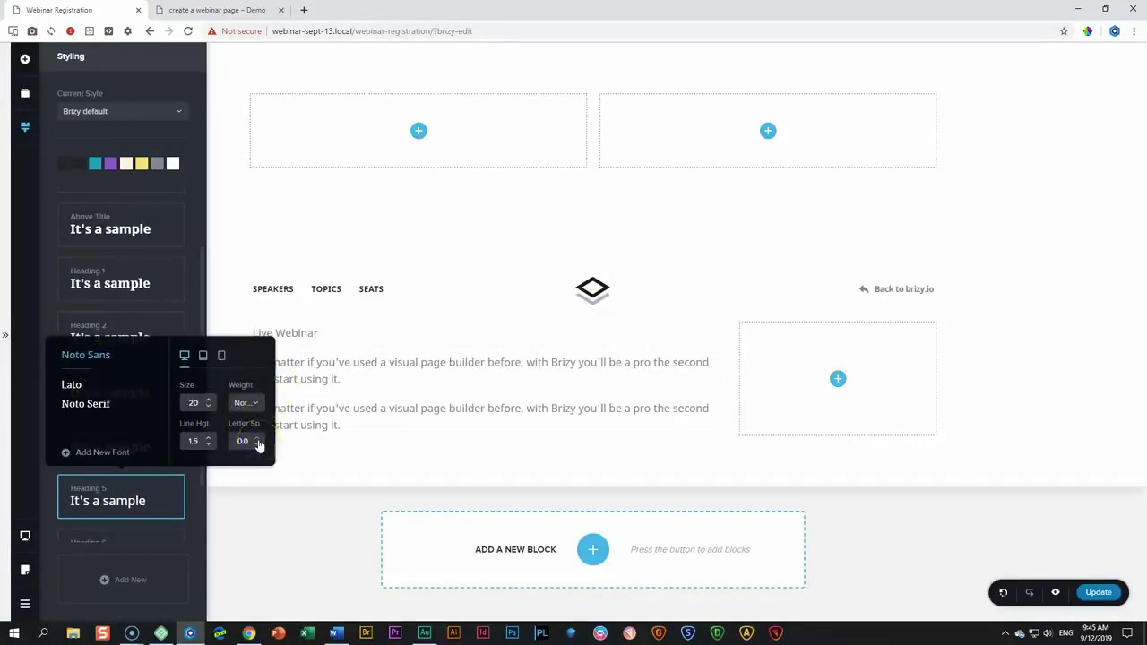
click(204, 357)
click(192, 403)
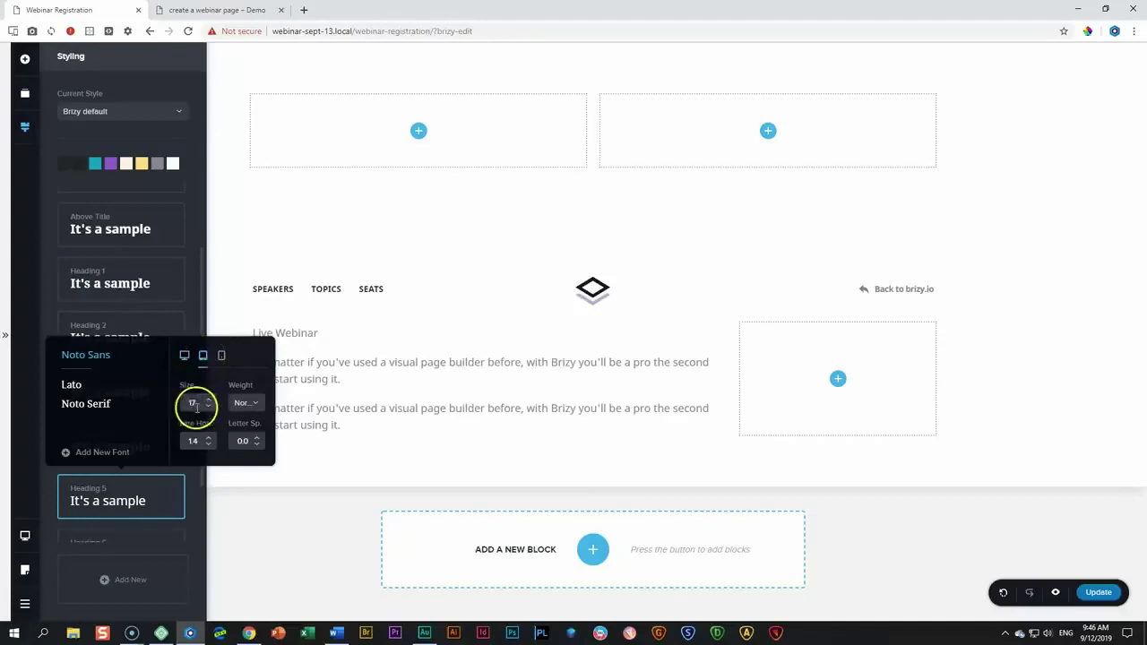
click(221, 356)
click(192, 403)
click(203, 356)
click(102, 488)
click(170, 502)
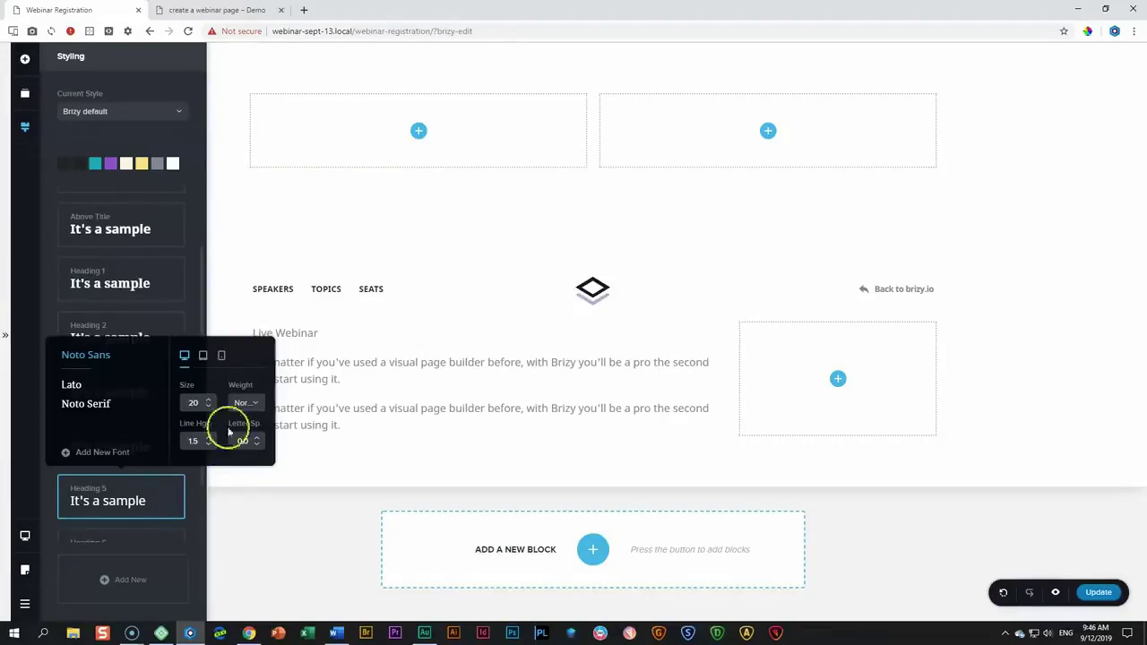
Apply the Heading 5 typography style to the "Live Webinar" text.
click(311, 337)
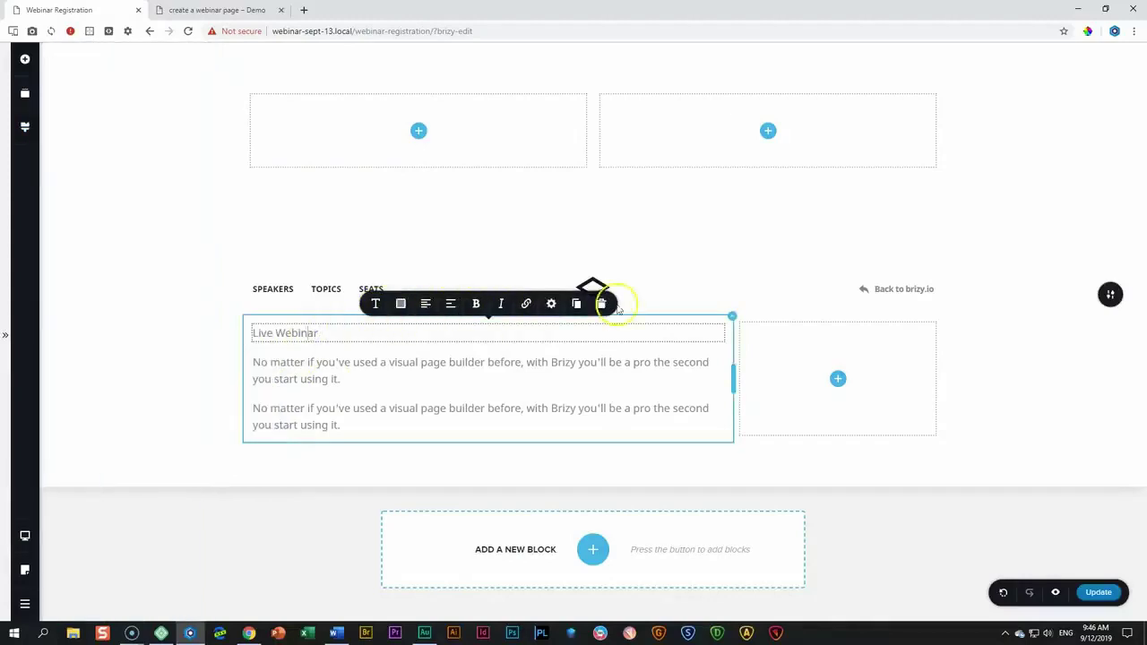
click(375, 306)
click(457, 186)
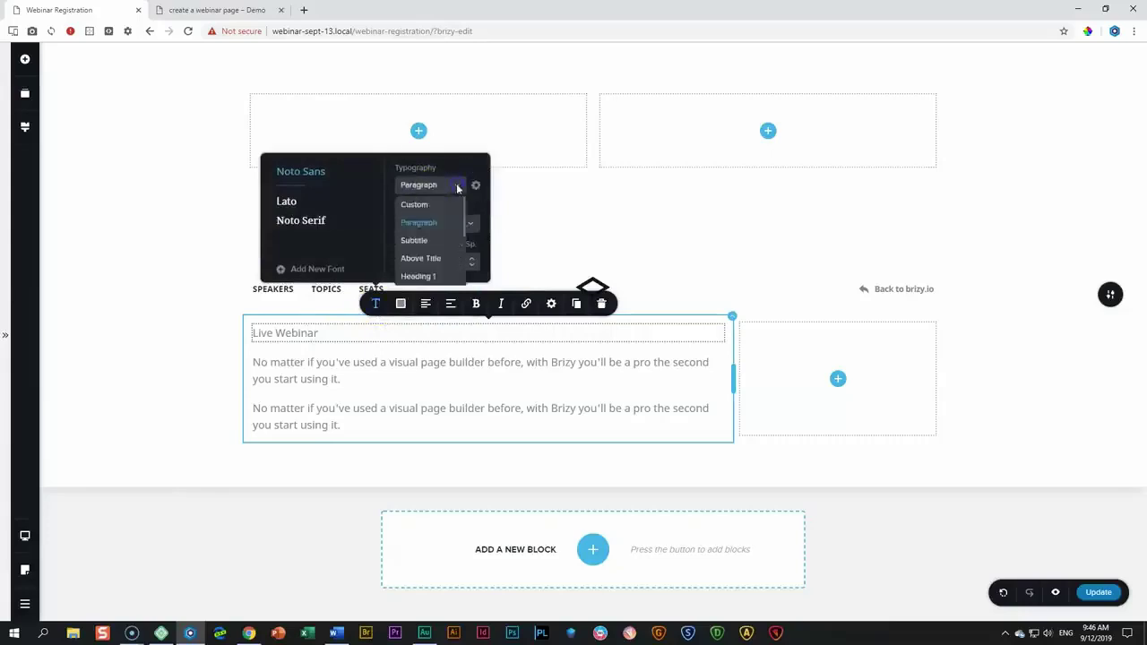
scroll(445, 225, down, 2)
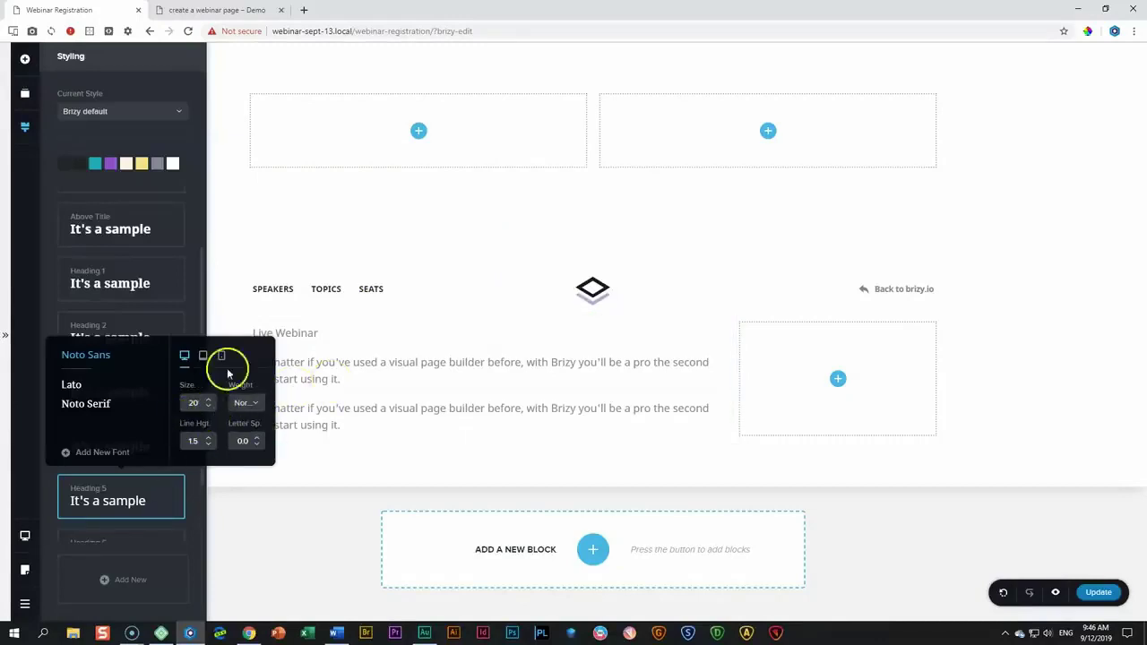
click(312, 337)
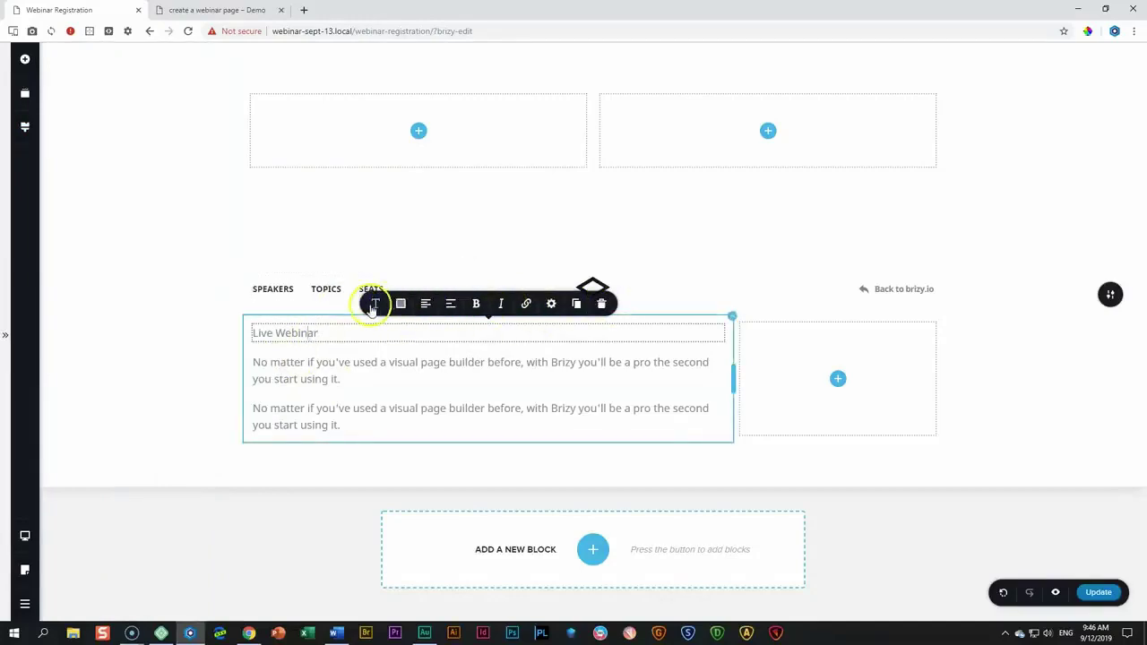
click(374, 306)
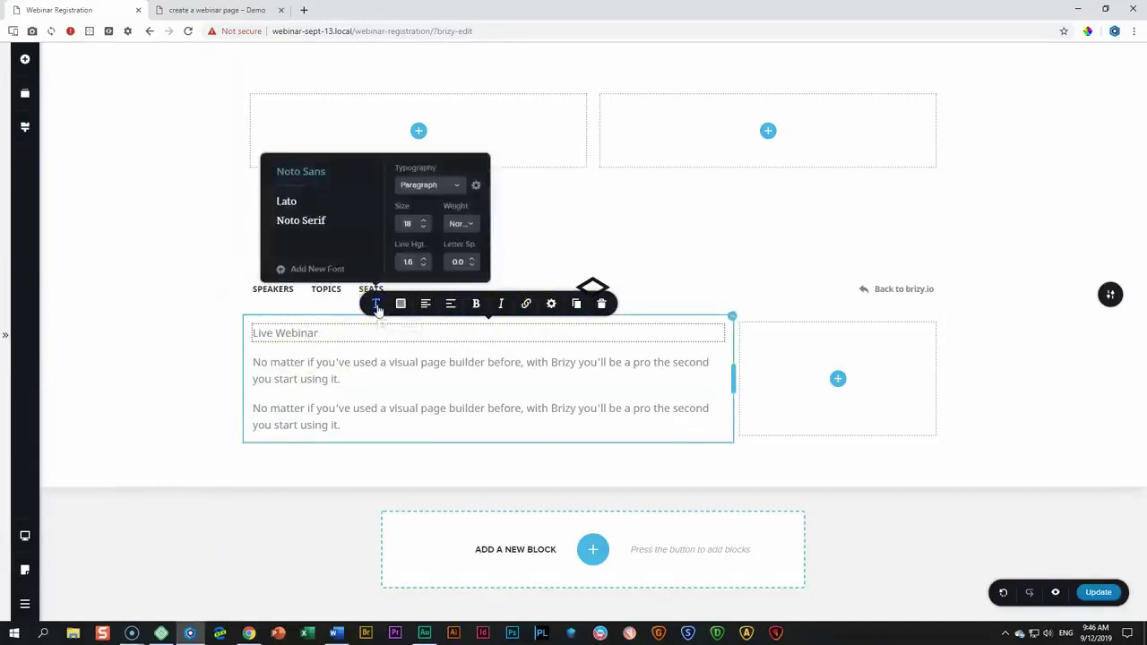
click(456, 185)
scroll(443, 238, down, 2)
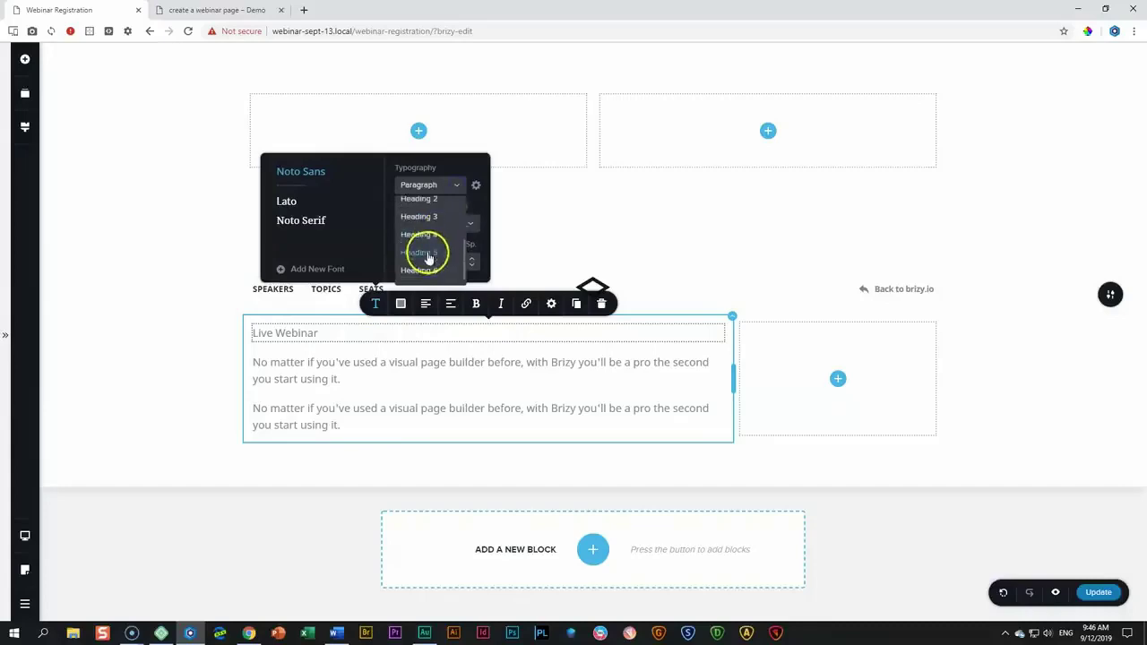
click(427, 255)
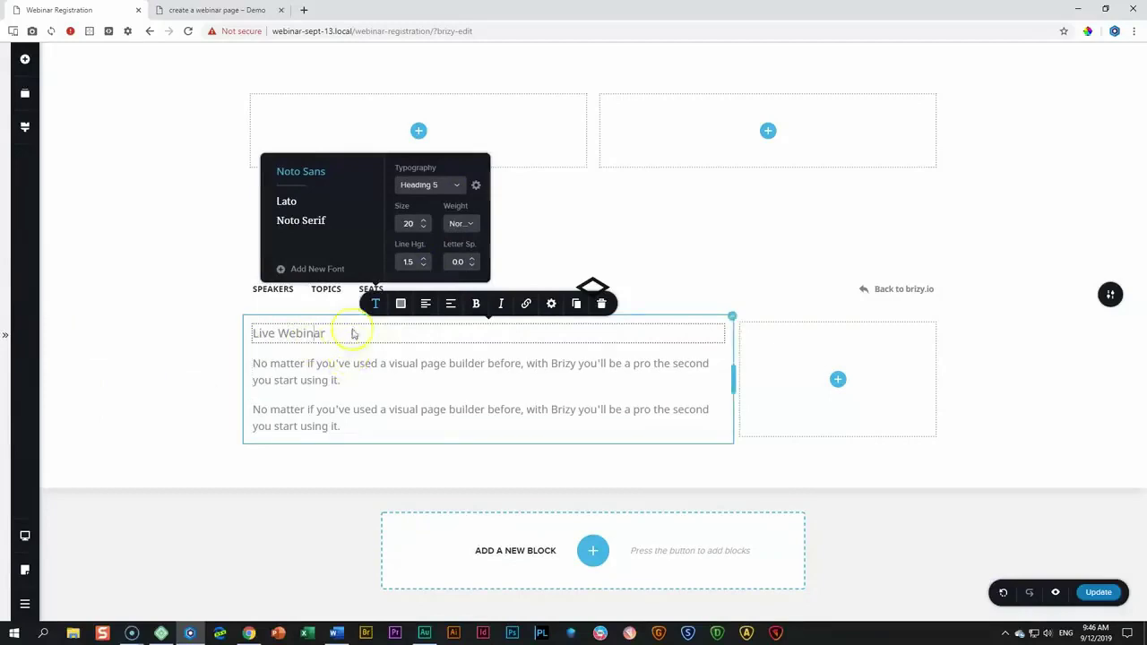
Color the "Live Webinar" text with the palette's purple and make it bold.
click(401, 304)
click(382, 250)
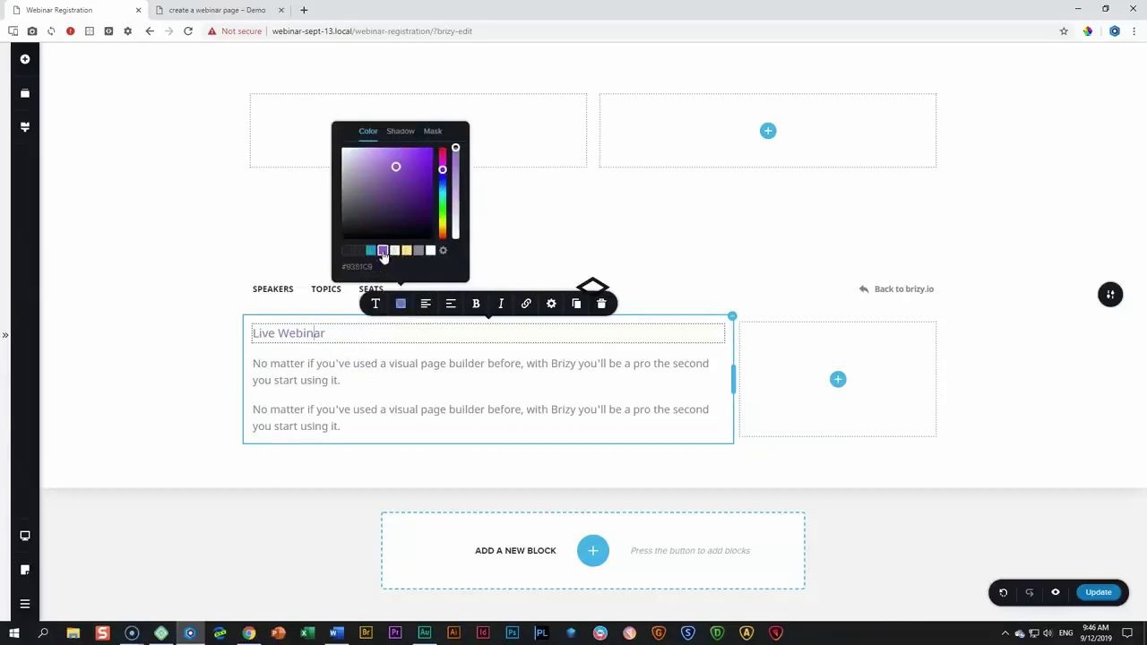
click(290, 344)
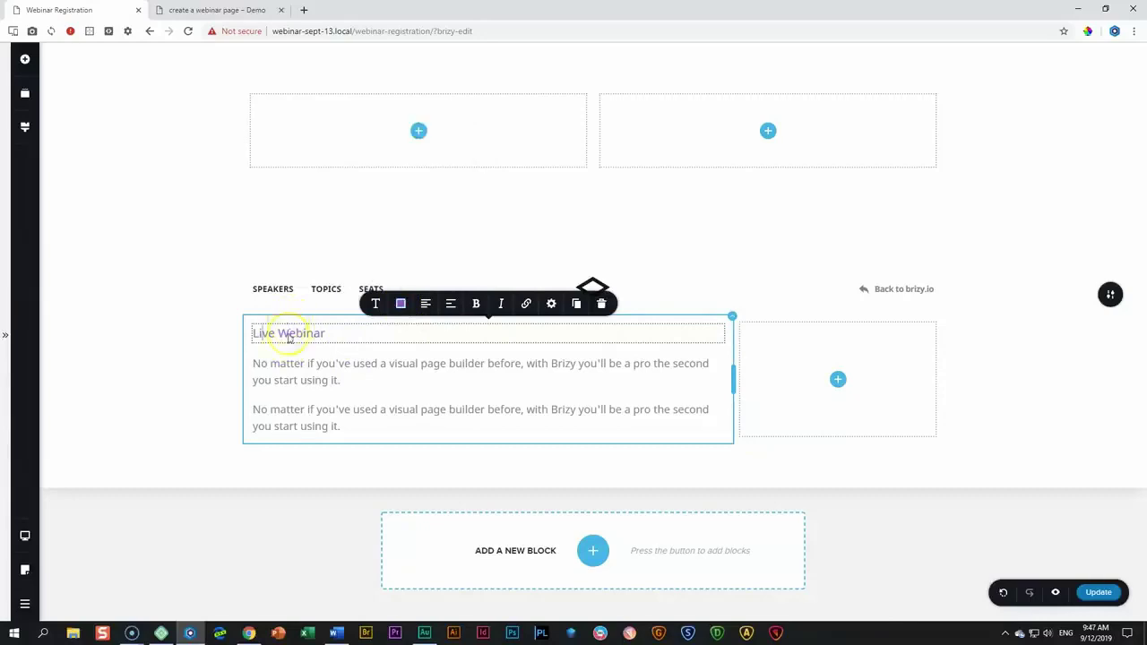
click(477, 304)
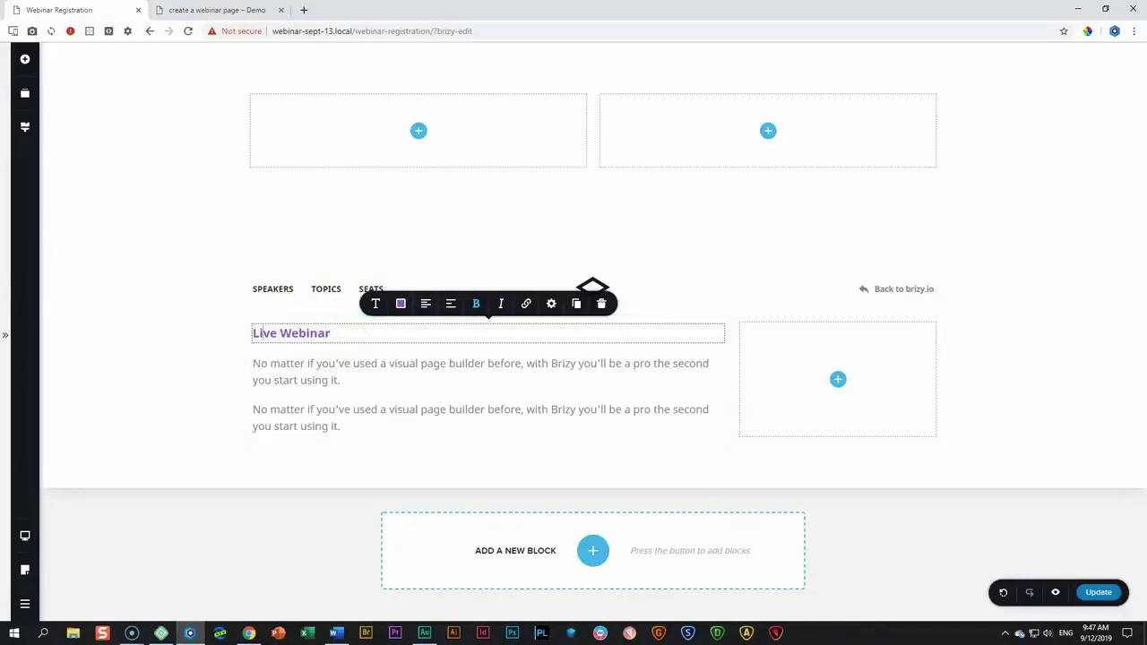
Replace the second text element's placeholder with "How to create a webinar page with no design or coding experience".
key(alt+Tab)
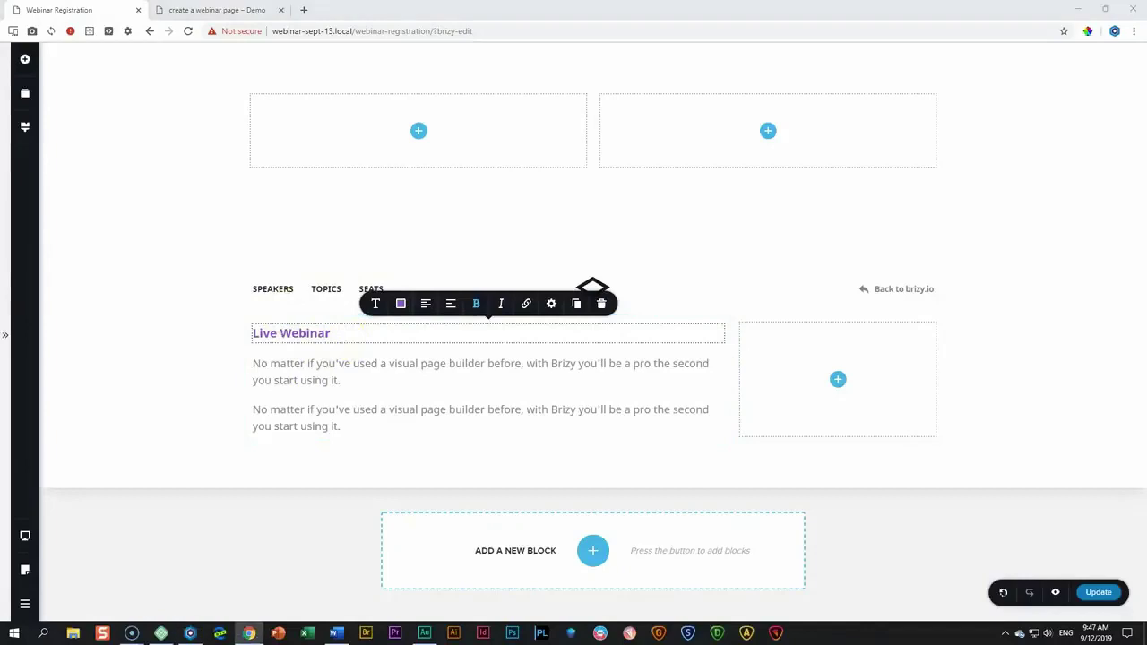
click(350, 379)
triple_click(350, 379)
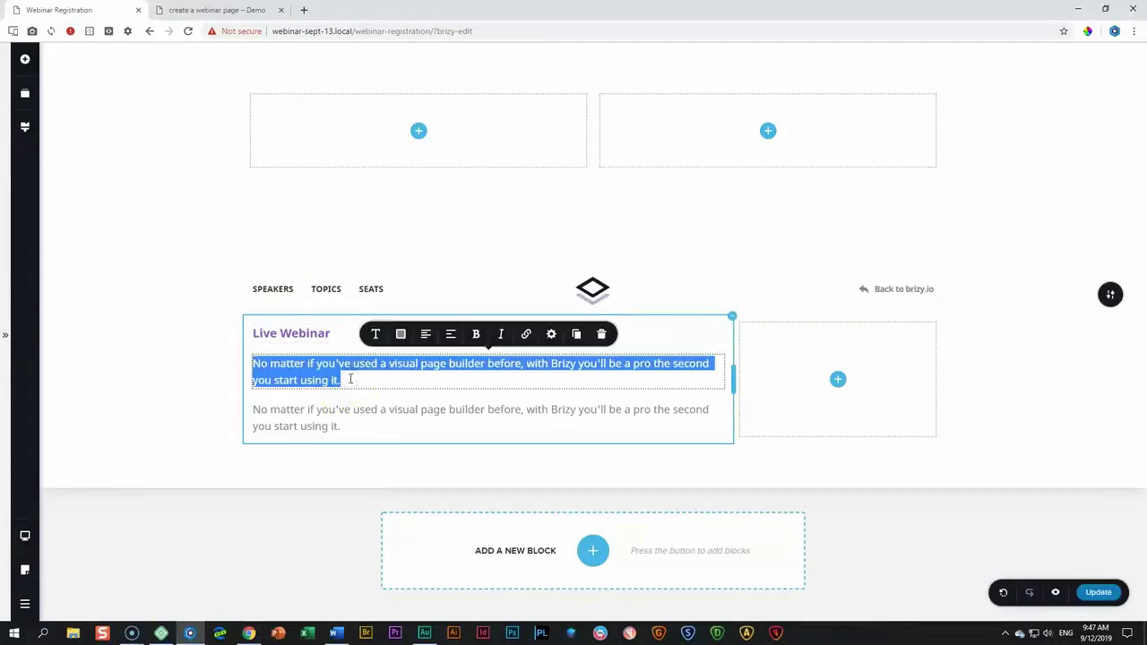
text(How to create a webinar page with no design or coding experience)
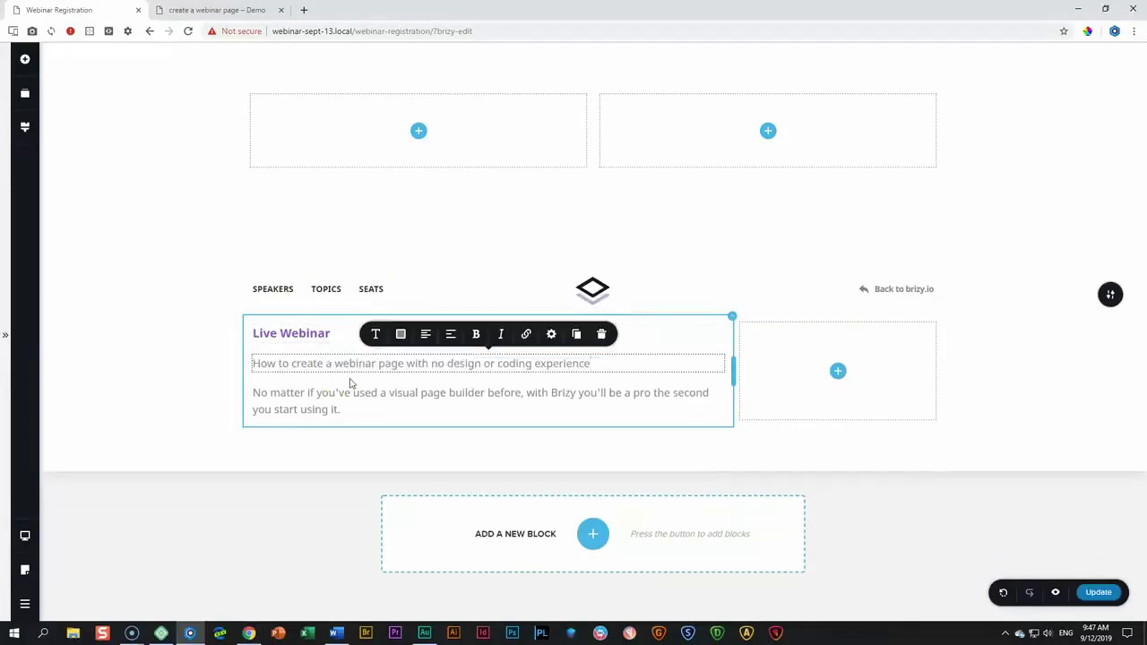
Apply the Heading 1 typography style to the headline in the second text element.
click(375, 334)
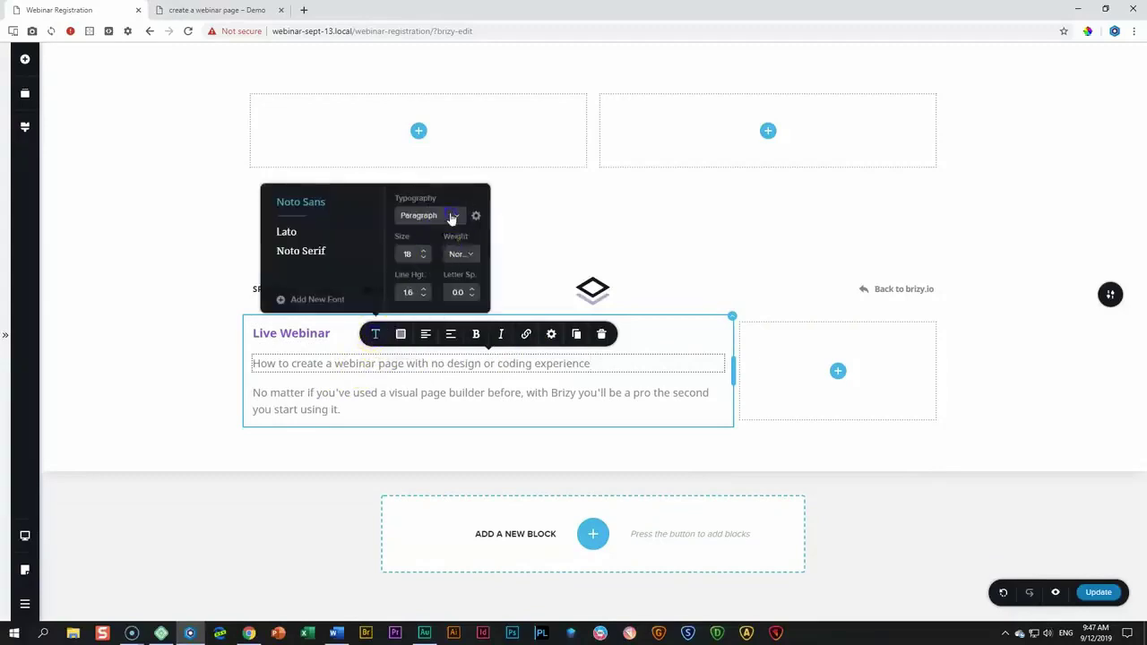
click(452, 217)
click(426, 308)
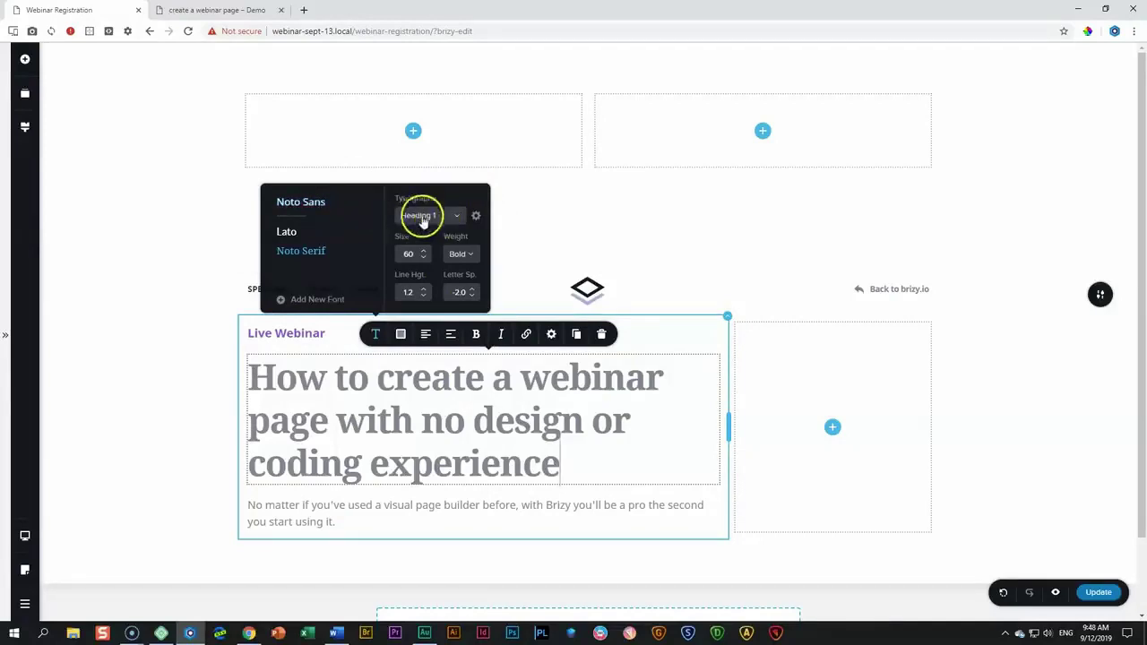
click(422, 423)
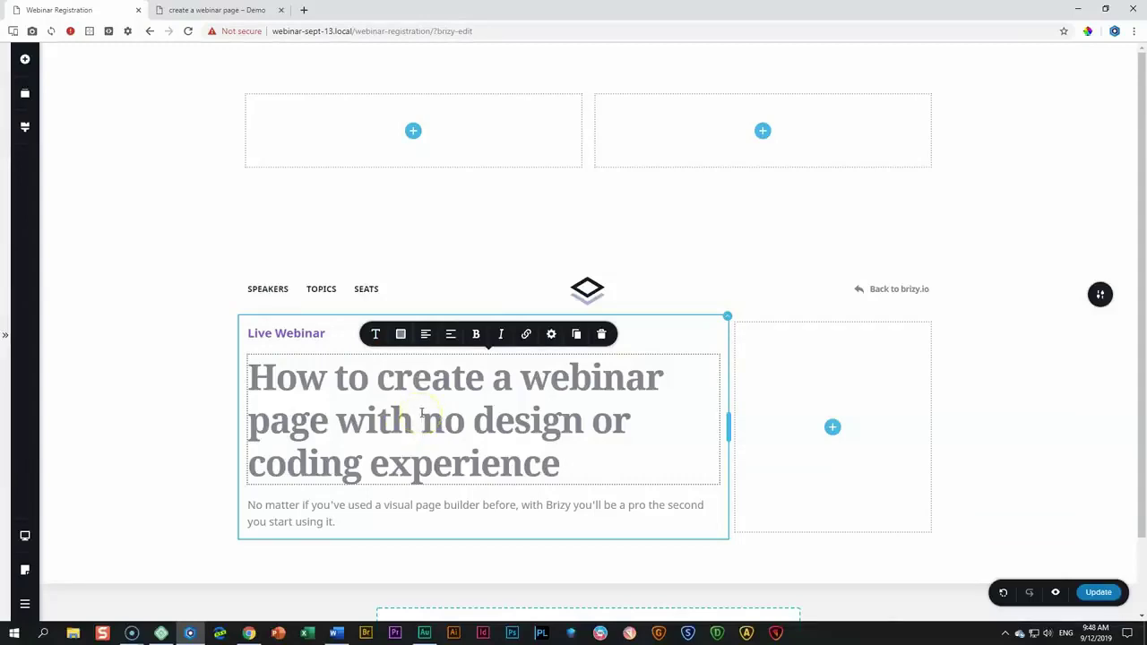
Try H1, H2 and H3 as the headline's HTML tag and settle on H2.
click(552, 337)
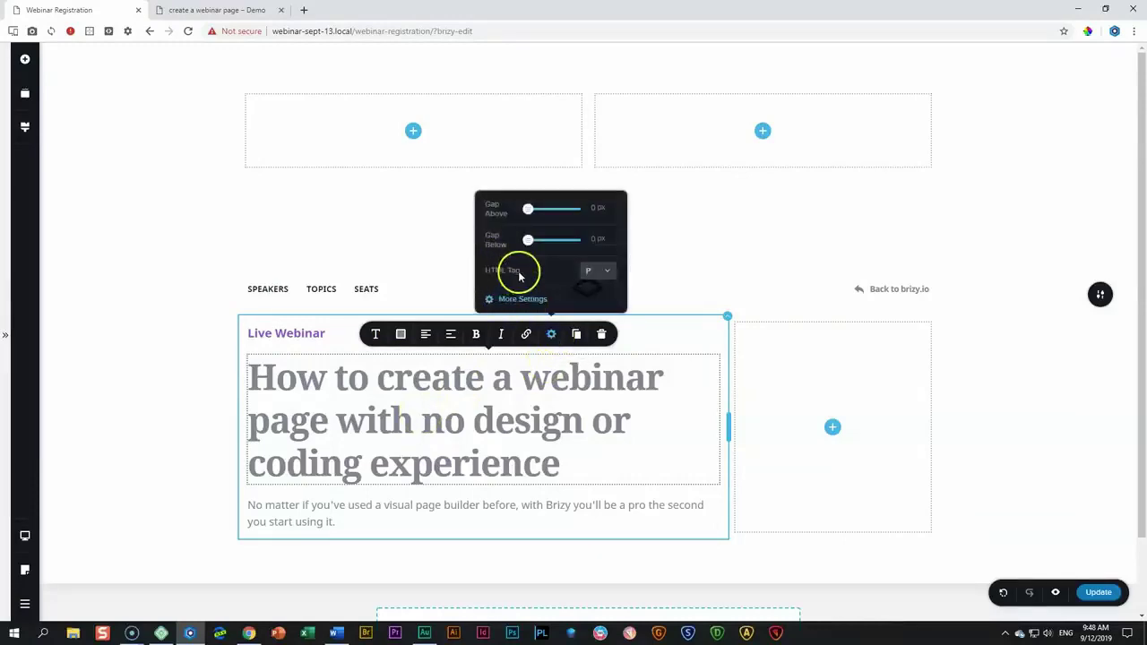
click(597, 271)
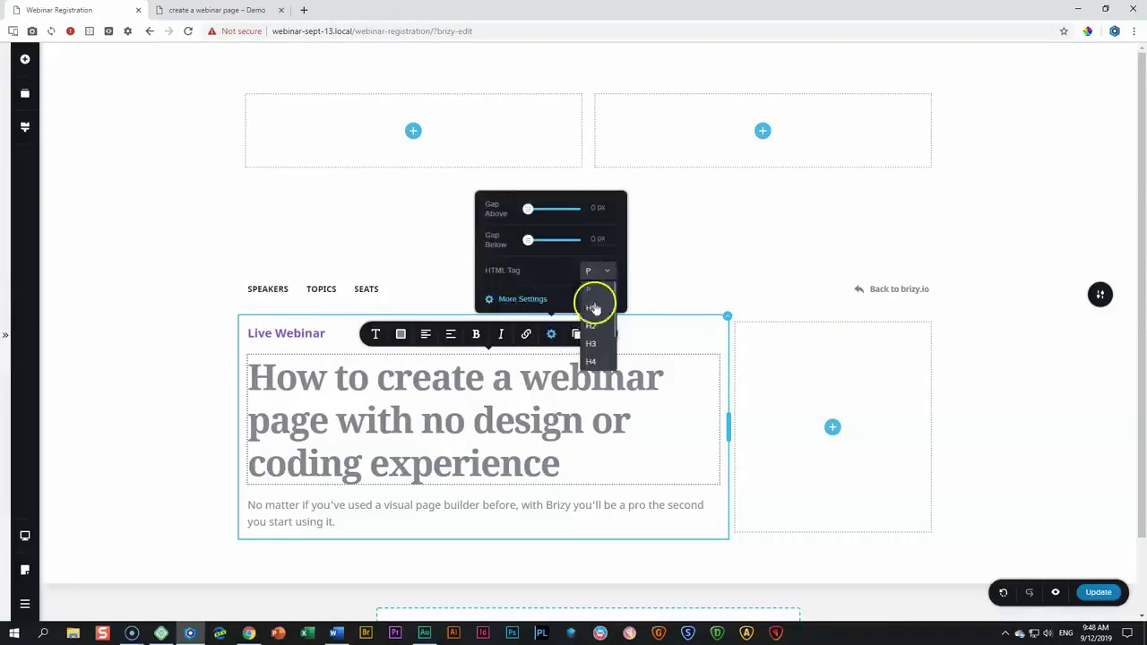
click(594, 308)
click(602, 268)
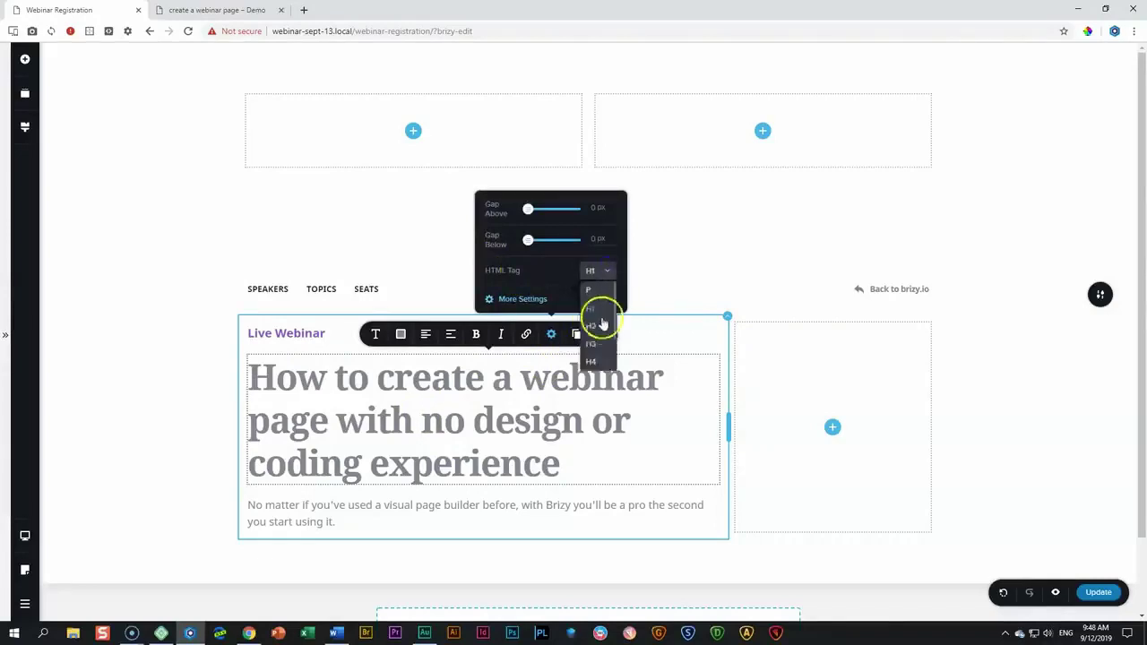
click(599, 325)
click(606, 271)
click(599, 340)
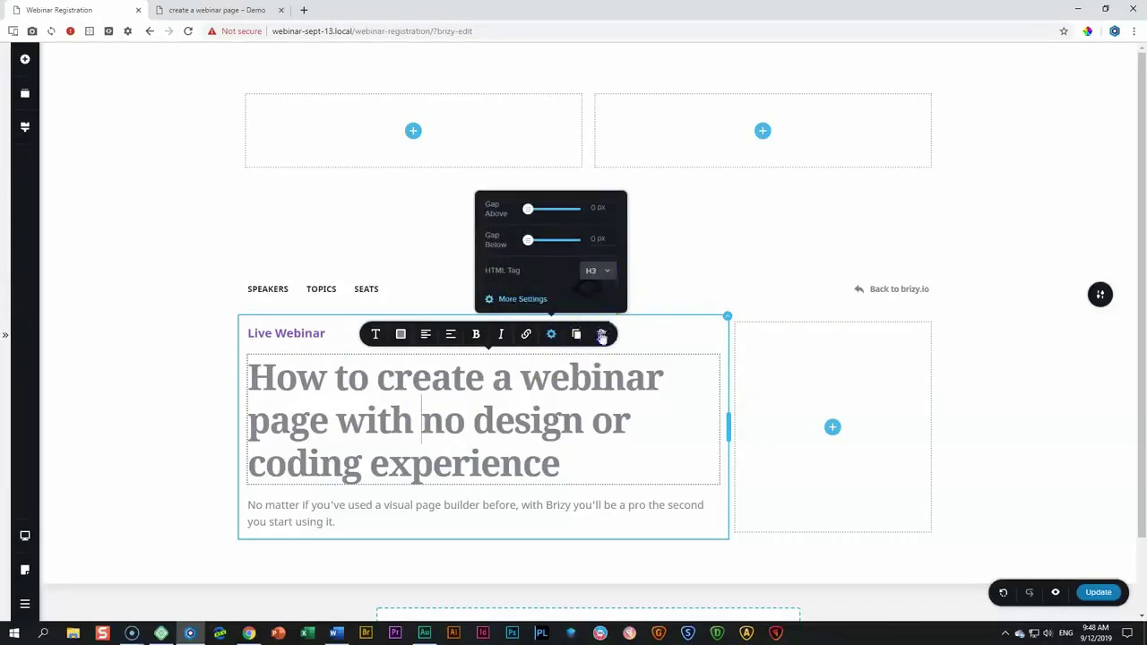
click(602, 270)
click(600, 325)
Color the headline with the near-black swatch from the palette.
click(400, 334)
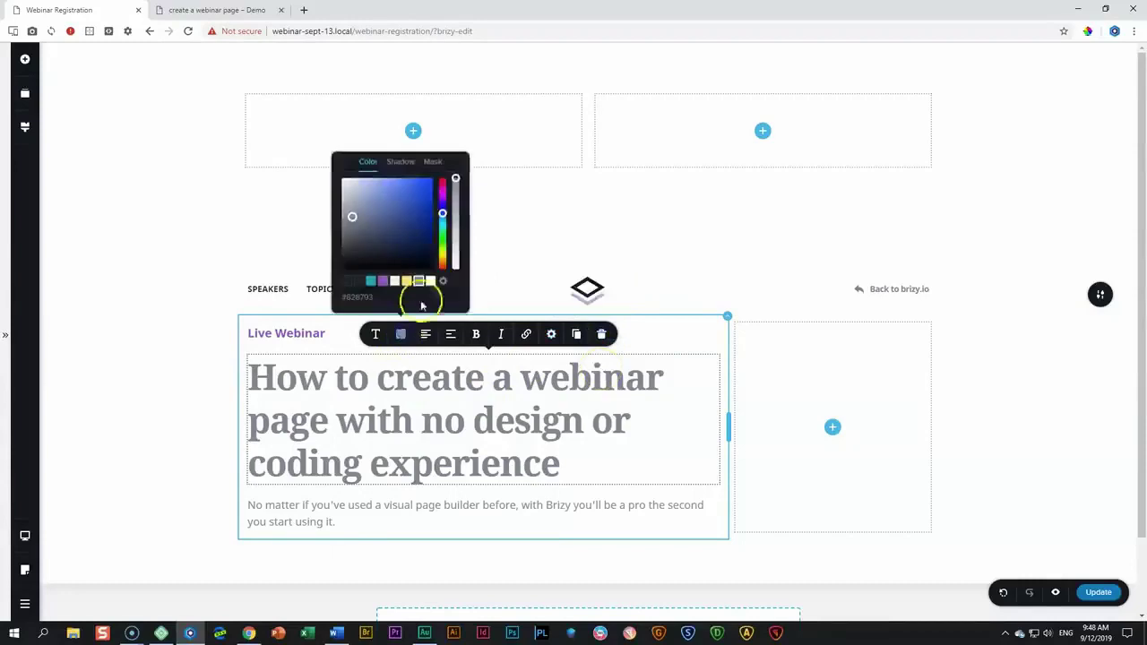
click(359, 280)
click(563, 412)
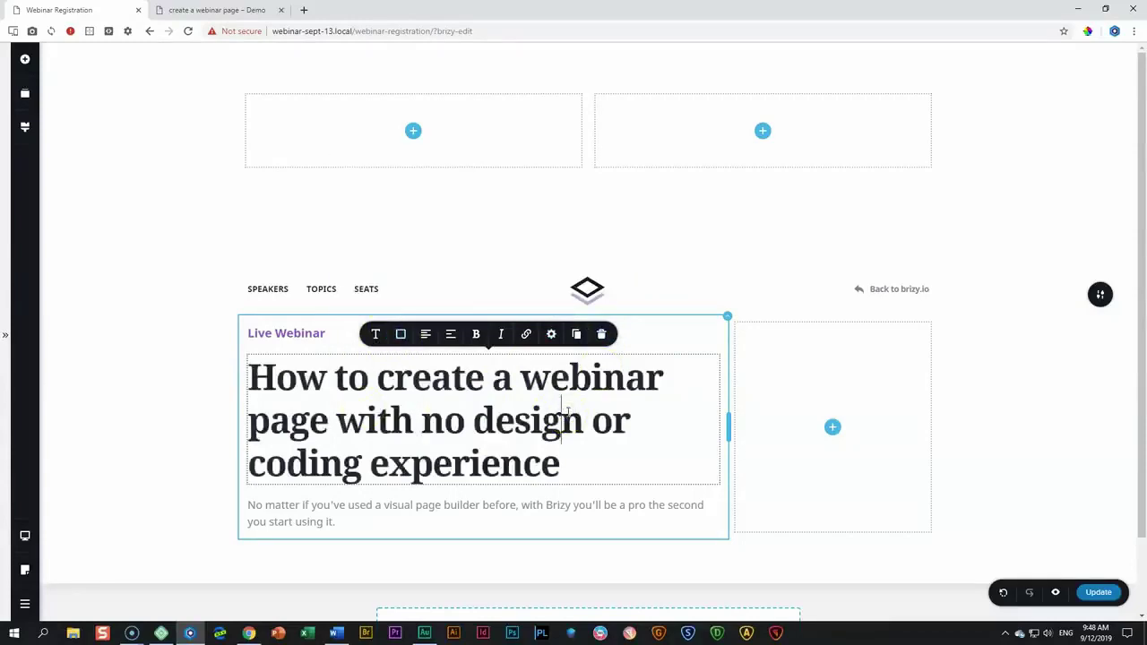
Replace the third text element's placeholder with "13 SEP, 2019 | 8:00 PM EEST | 90 Minutes".
click(366, 522)
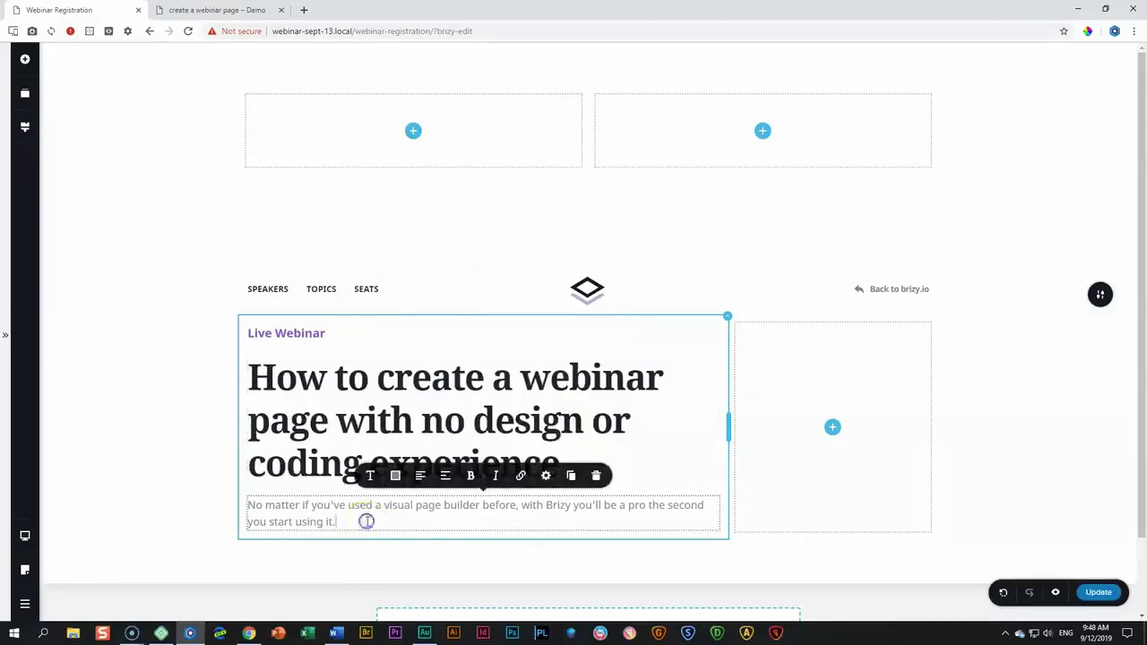
triple_click(366, 521)
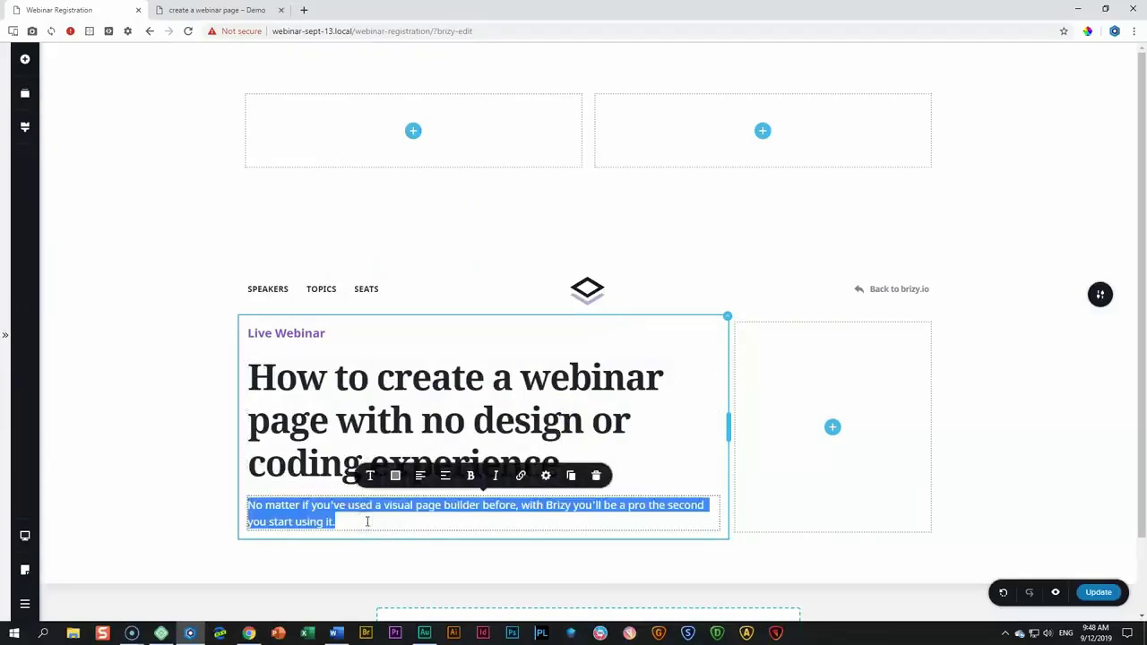
text(1)
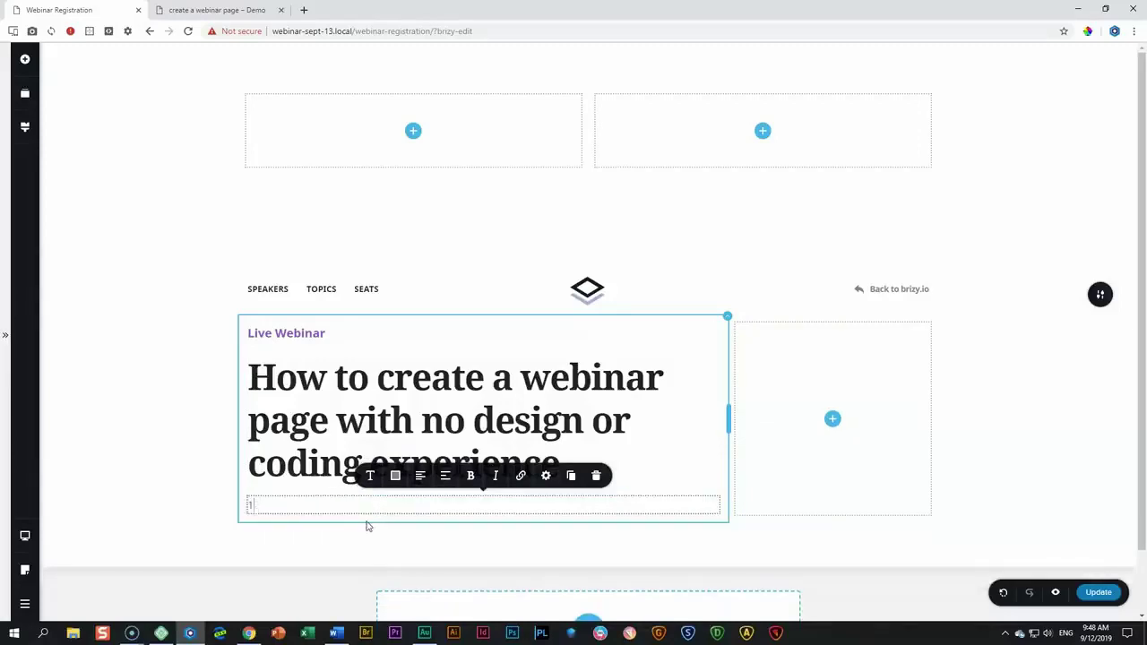
text(23 SEP, 2019 | 8:00 pm)
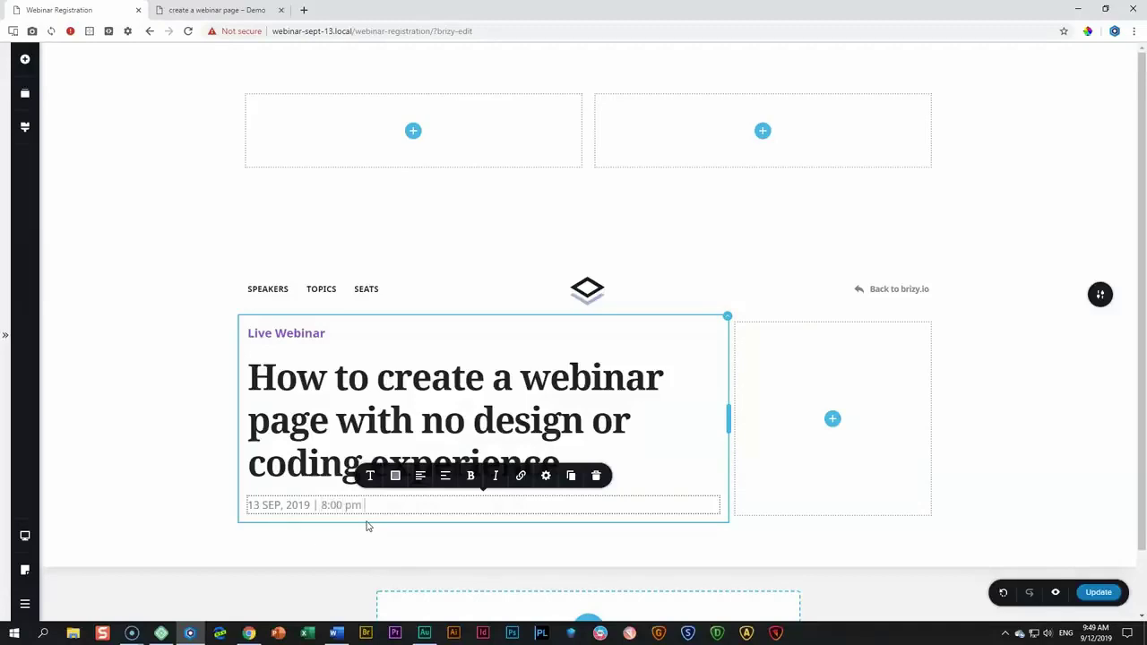
text( eesT | 90 Minutes)
Apply the Subtitle typography style to the date and time line below the headline.
click(360, 502)
click(370, 477)
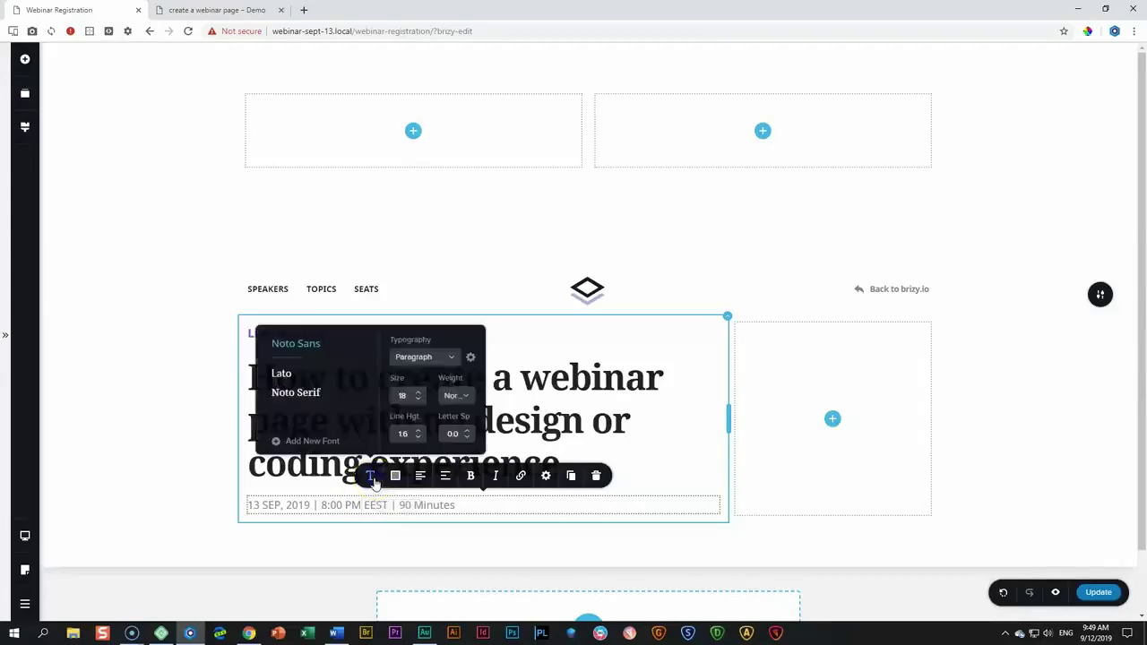
click(411, 358)
click(408, 412)
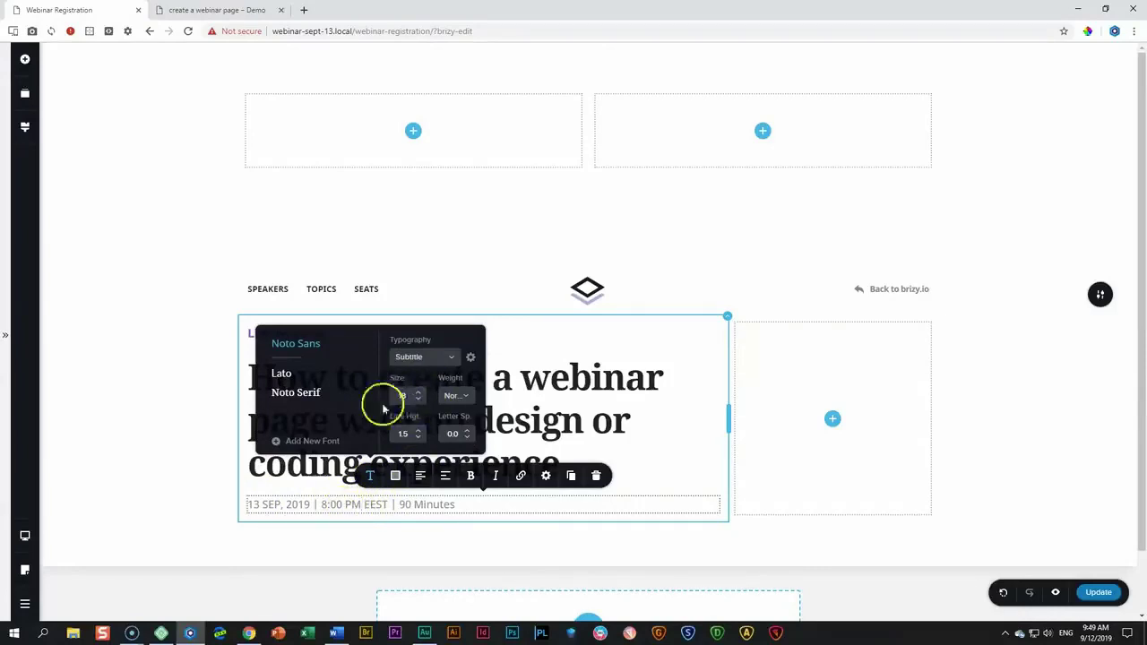
click(359, 504)
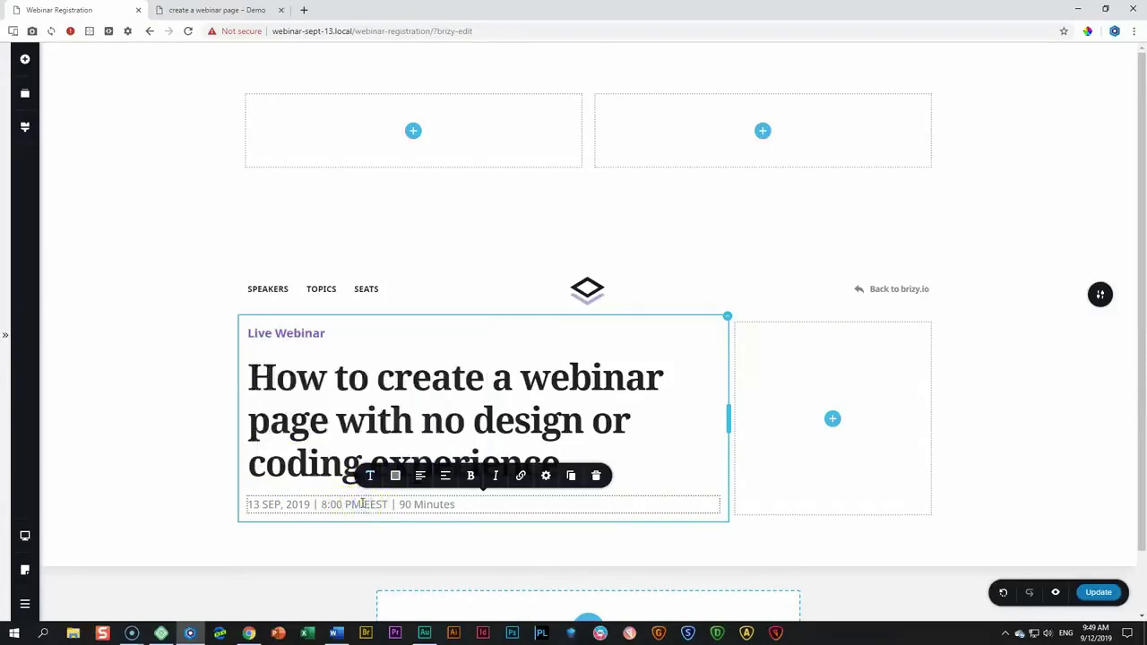
click(369, 475)
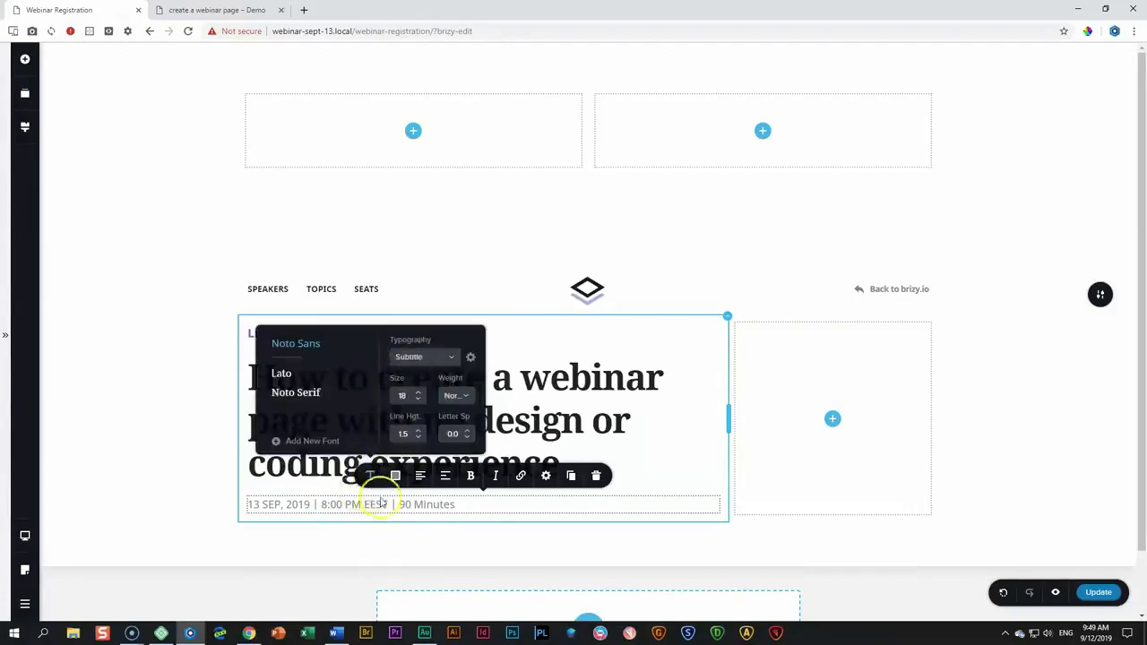
click(382, 507)
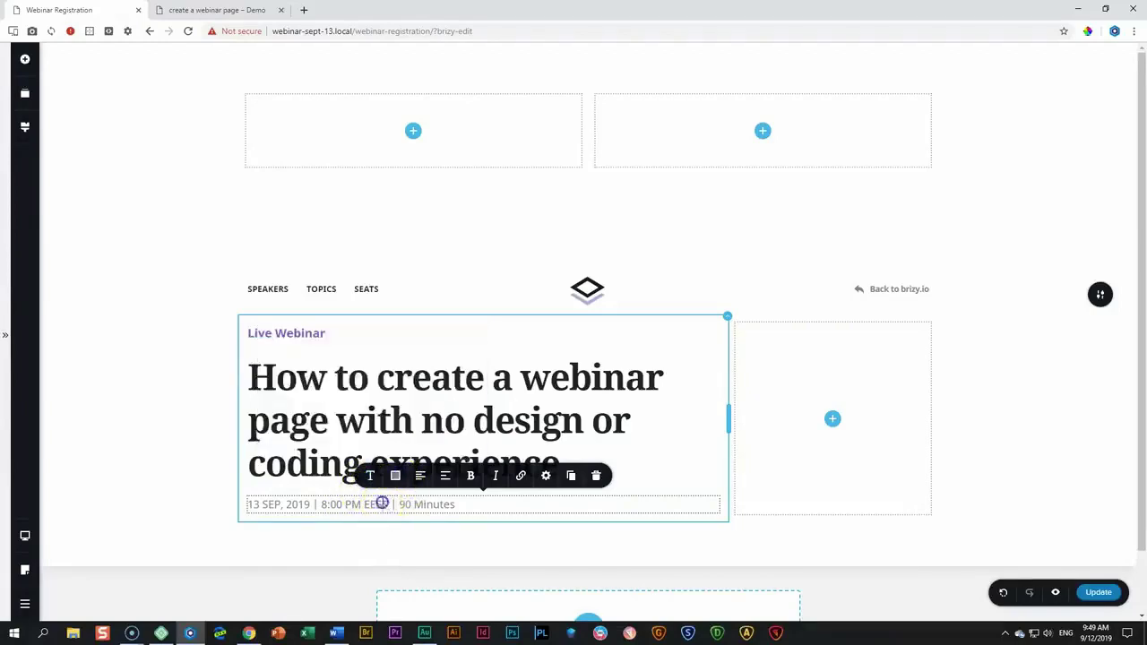
click(420, 501)
click(181, 418)
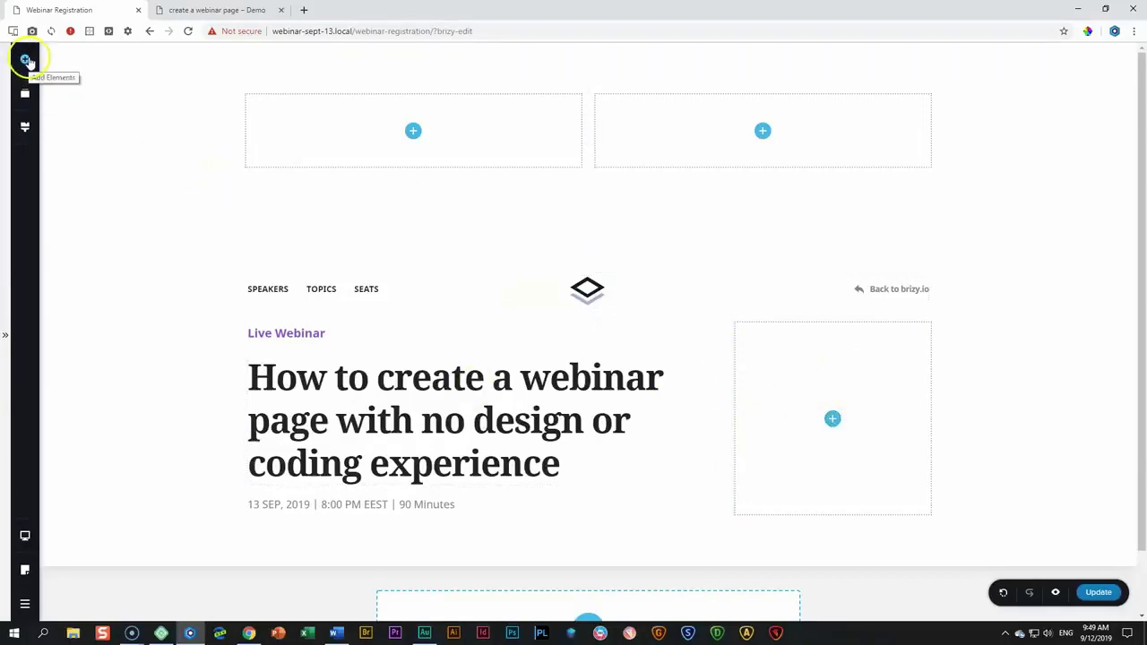
Add a text element to the empty column beside the headline and place a button element beneath it.
click(25, 59)
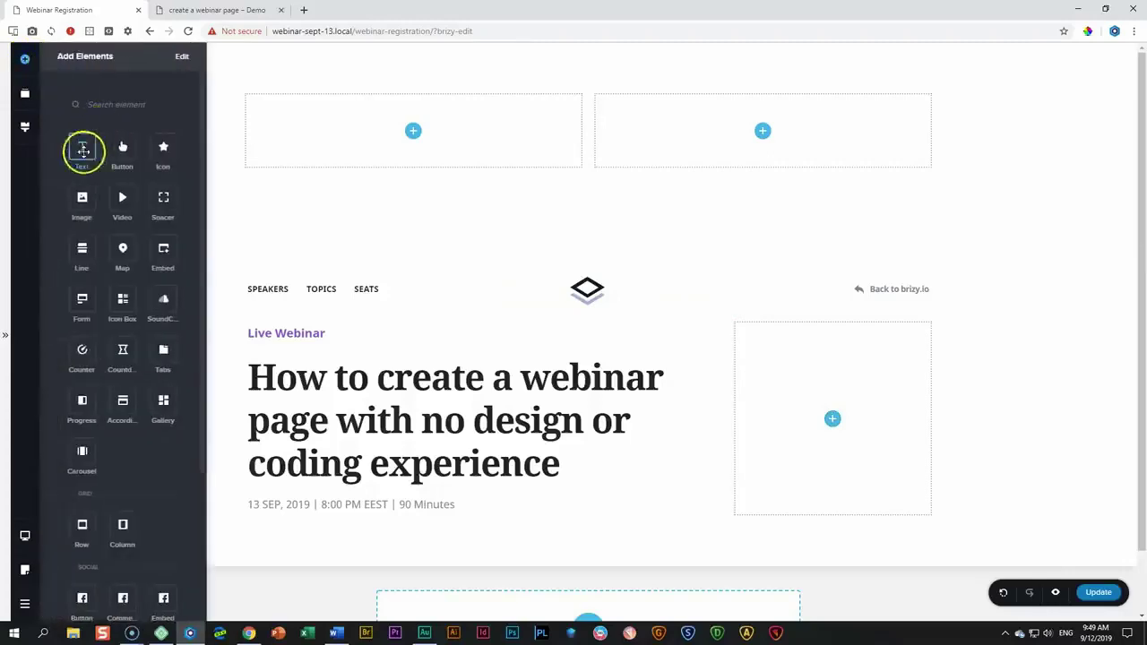
drag(82, 148, 837, 432)
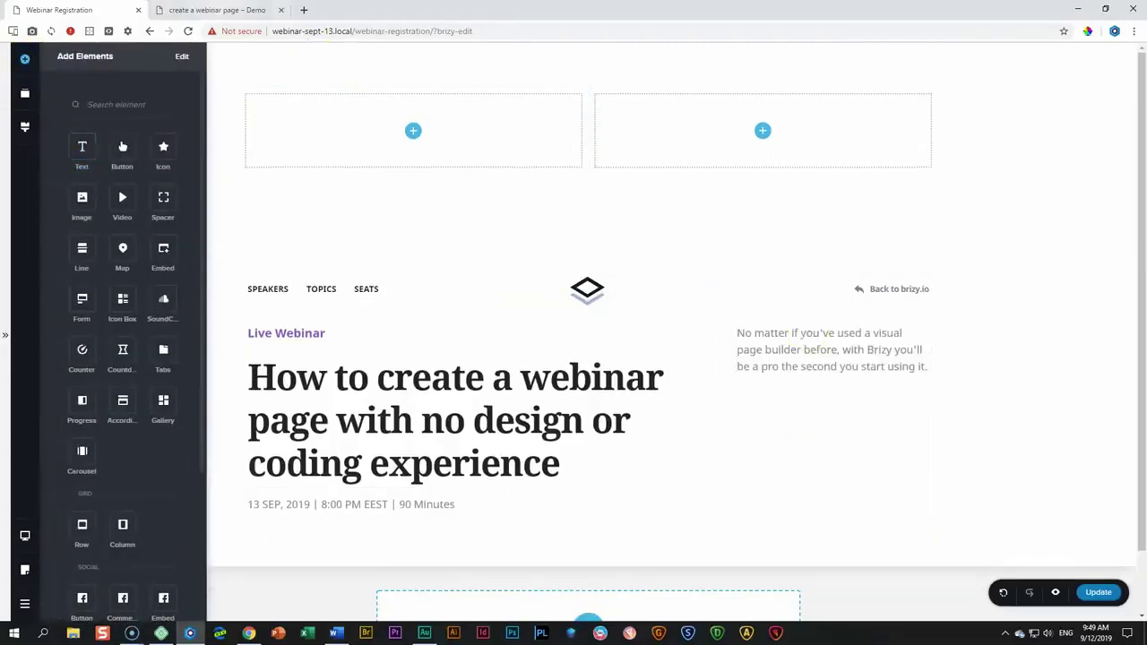
key(ctrl+Tab)
key(ctrl+Tab)
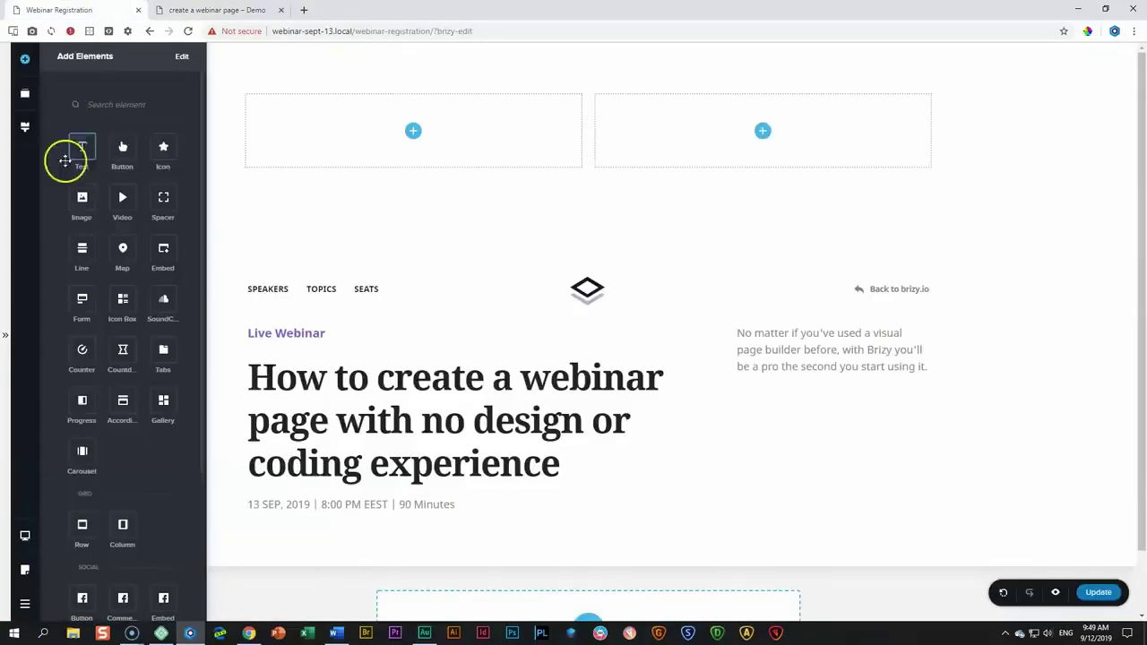
drag(122, 145, 797, 394)
click(818, 397)
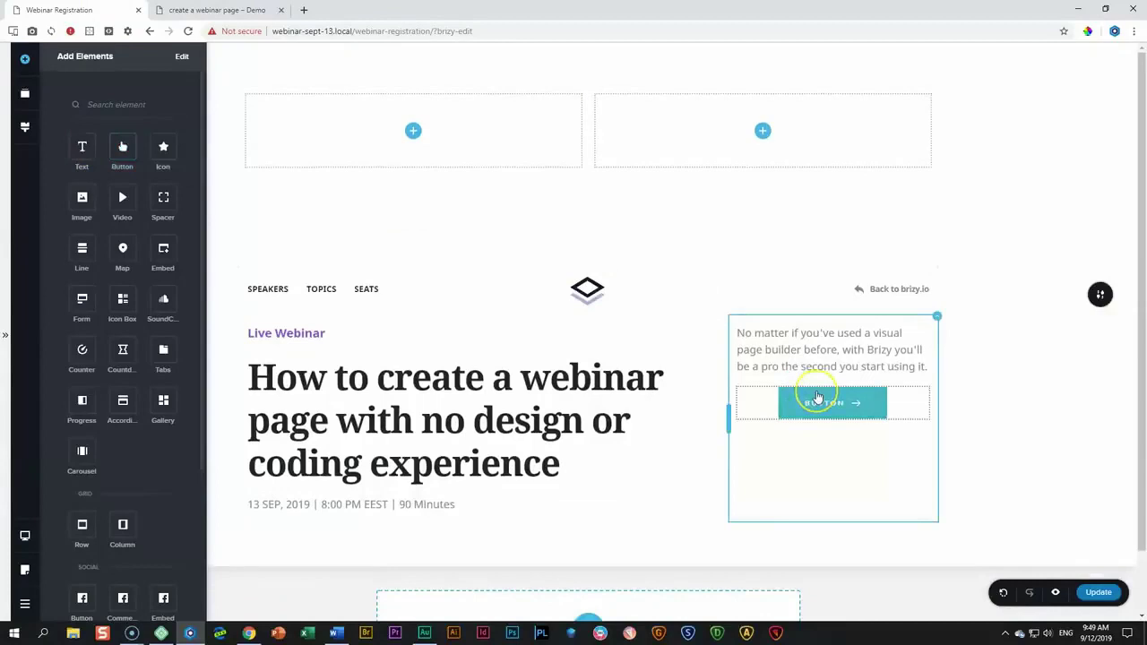
click(610, 353)
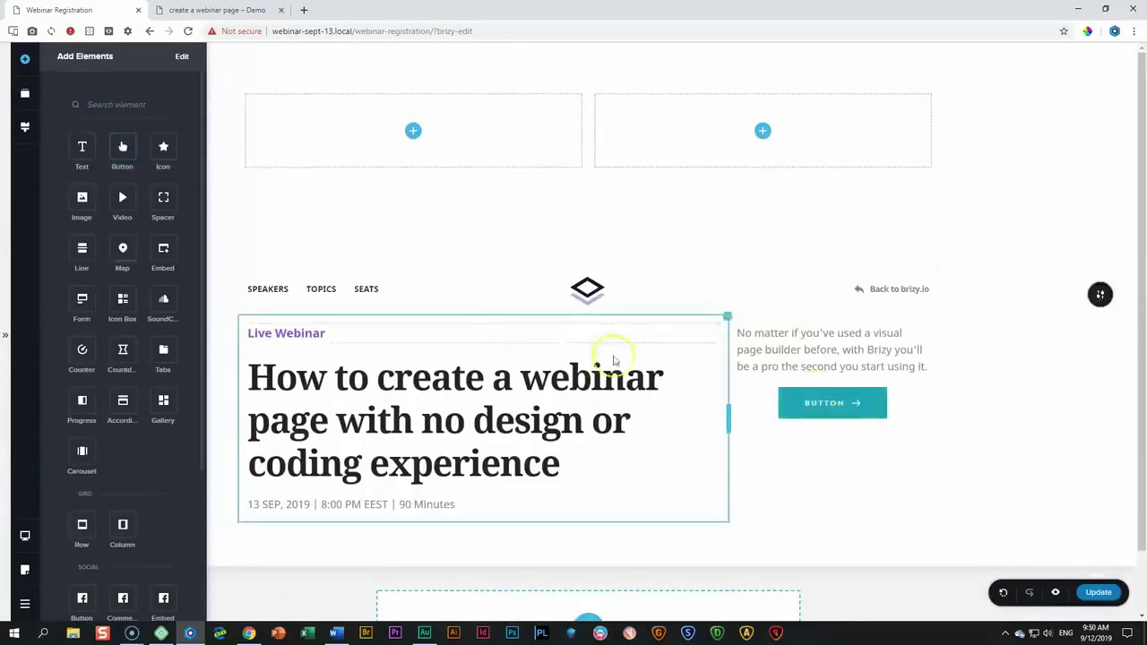
Replace the new text element's placeholder with "Get a spot on our live webinar on how to create this page with no design or coding experience.".
triple_click(796, 358)
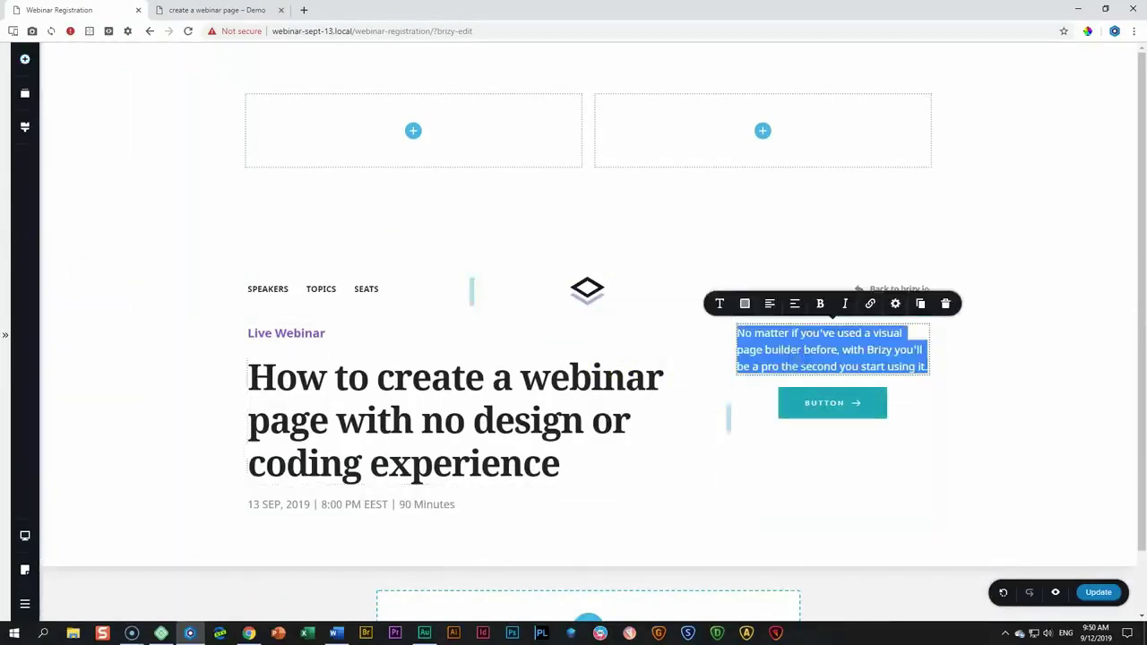
key(alt+Tab)
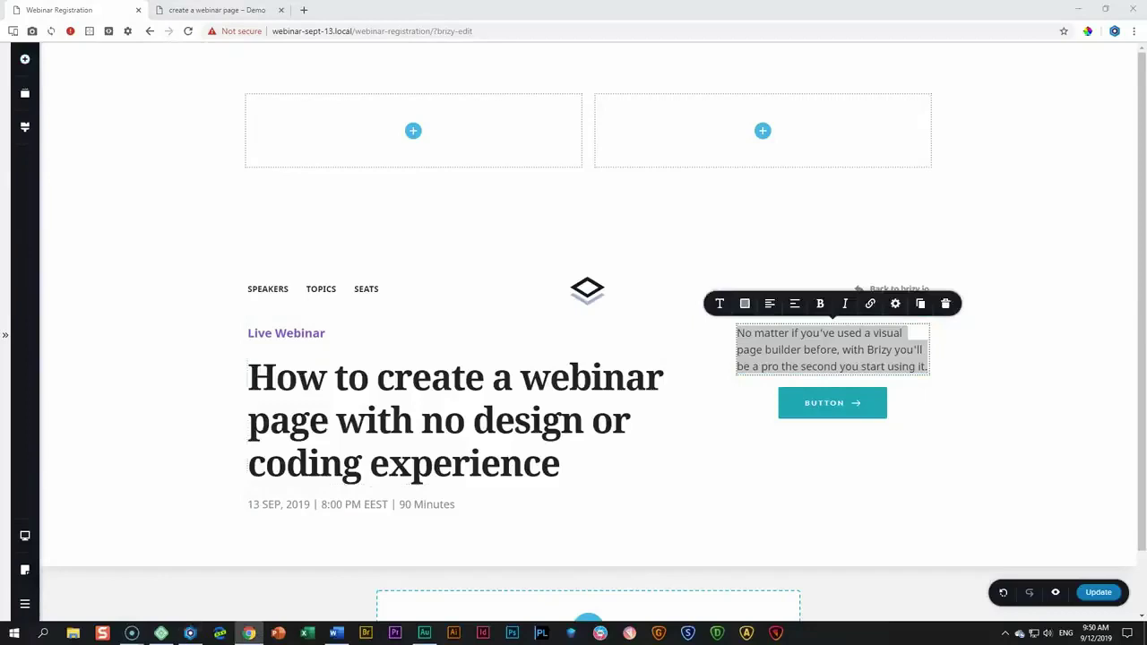
click(773, 353)
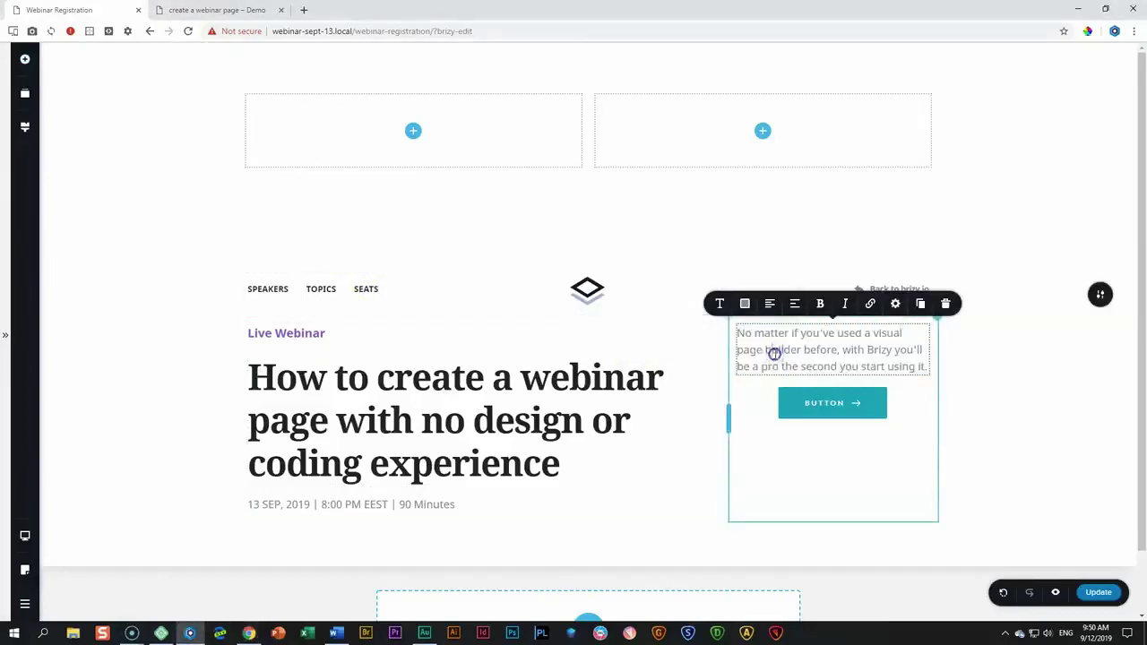
triple_click(773, 353)
text(Get a spot on our live webinar on how to create this page with no design or coding experience.)
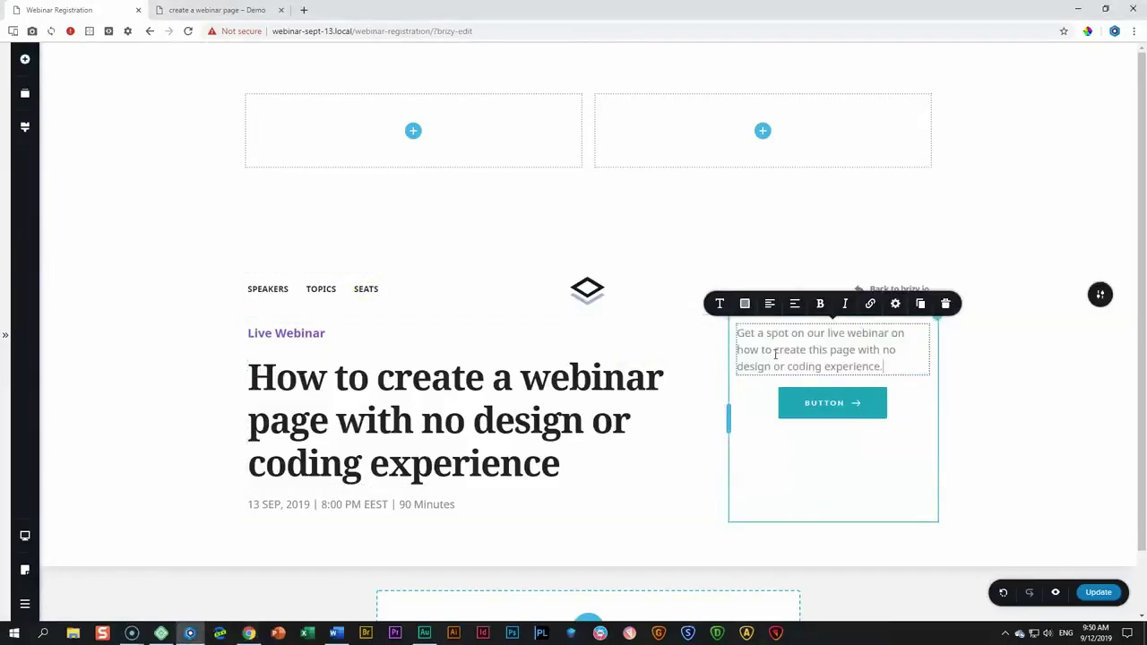
Color the paragraph above the button with the near-black swatch from the palette.
click(747, 351)
click(767, 338)
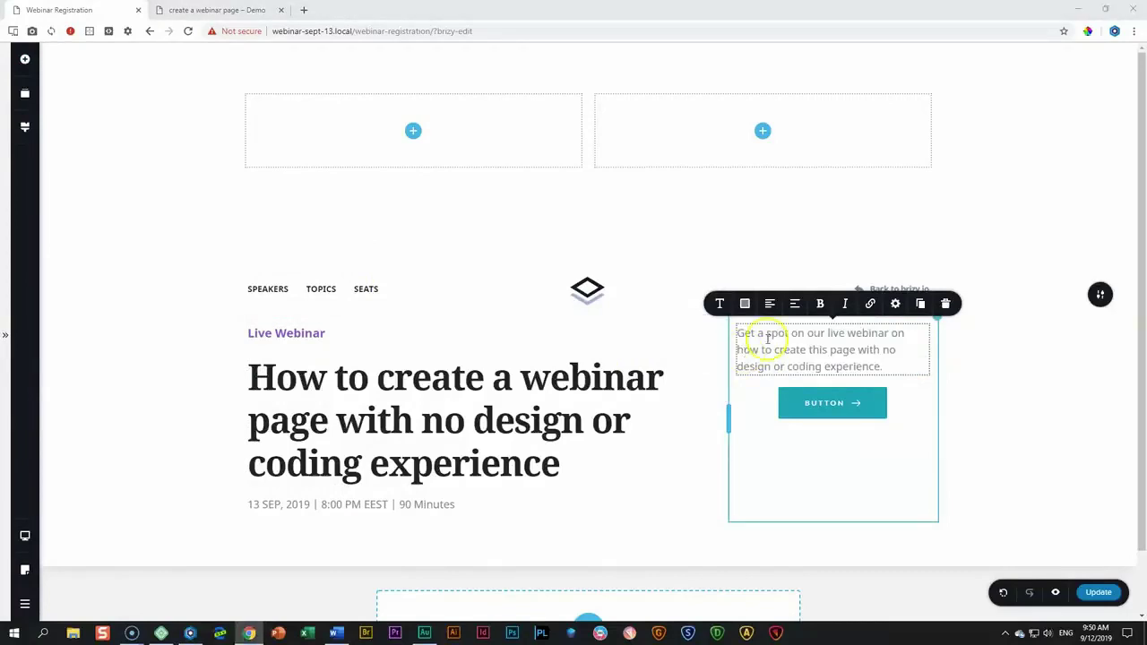
click(718, 303)
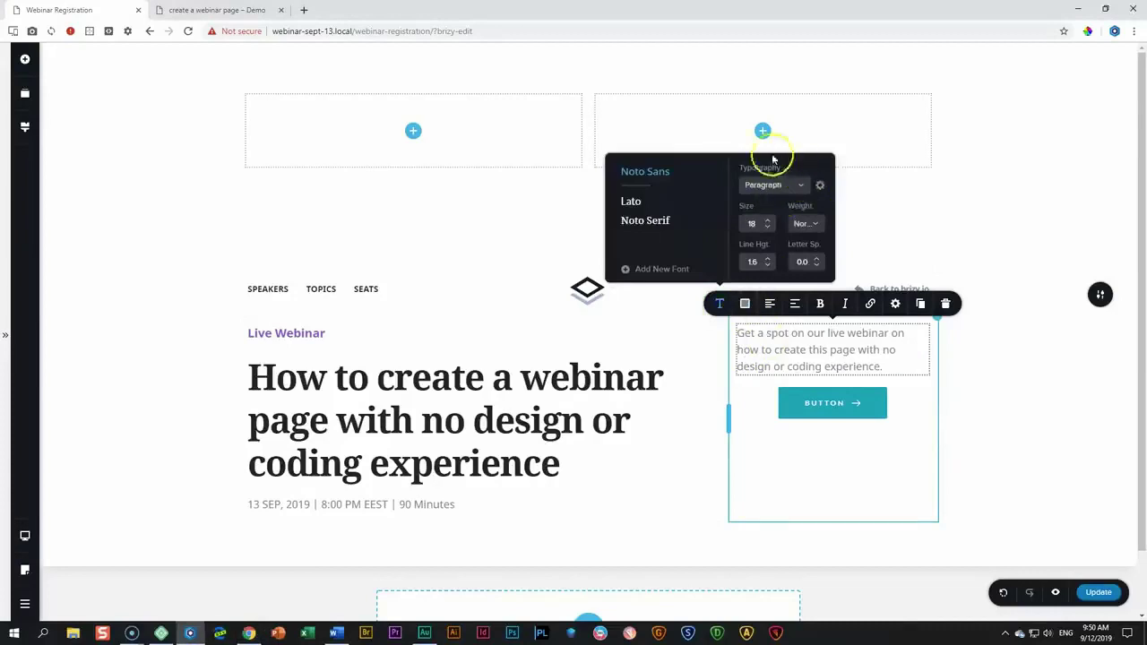
click(745, 304)
click(703, 251)
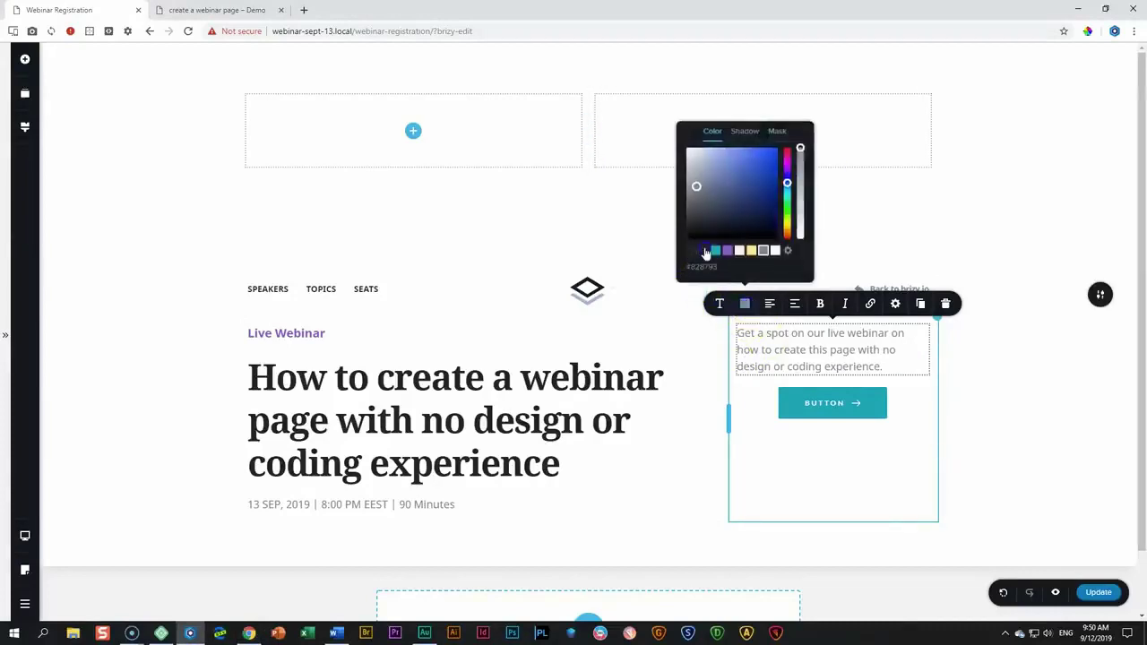
Change the button's label to "SAVE YOUR SPOT".
double_click(824, 402)
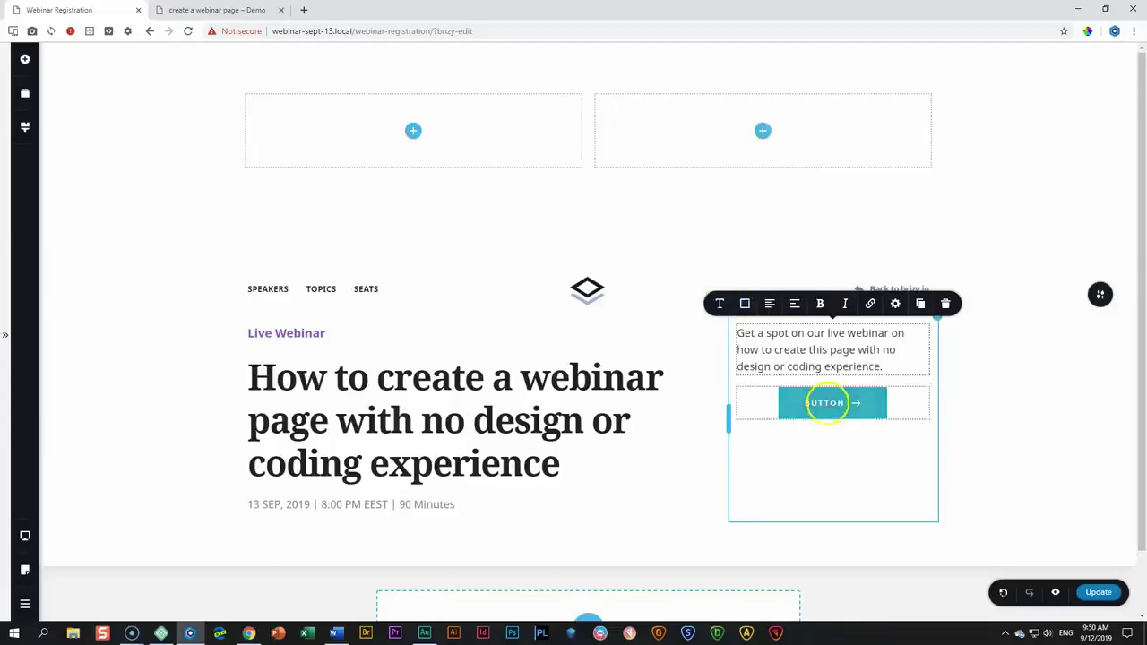
text(SAVE YOUR SPO)
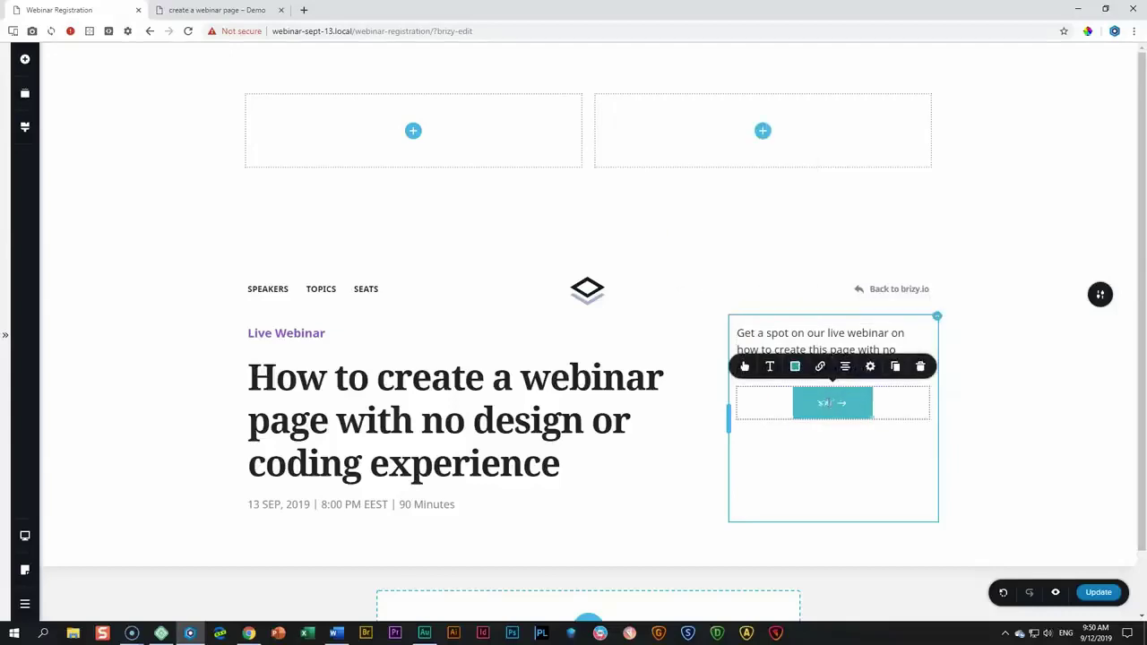
text(T)
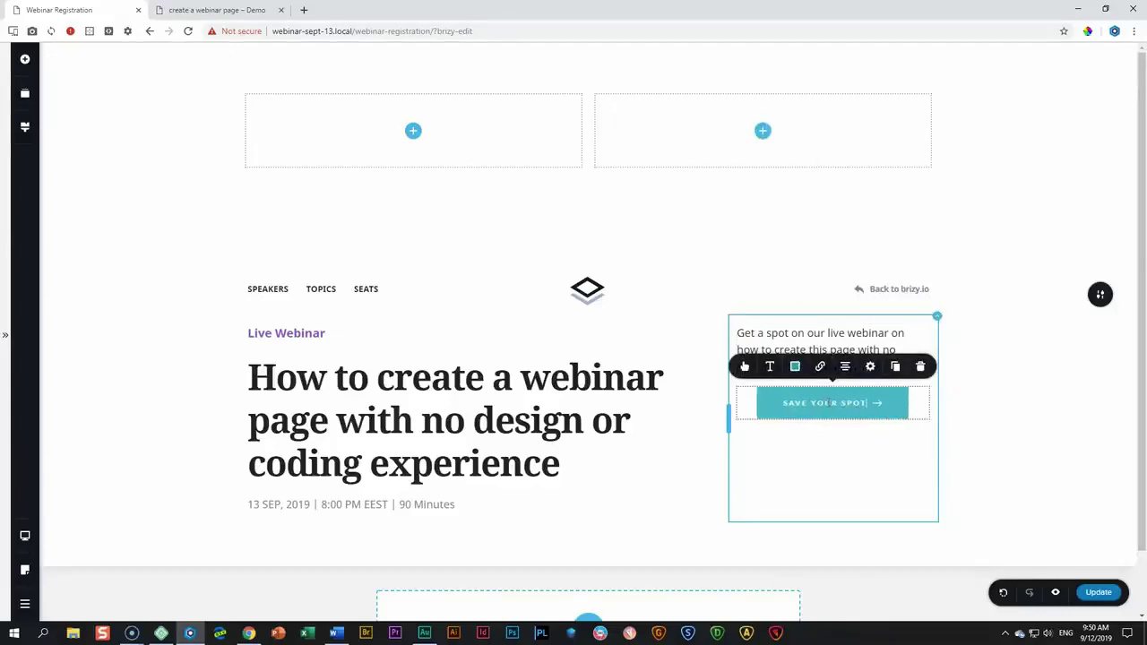
Remove the arrow icon from the SAVE YOUR SPOT button.
click(745, 366)
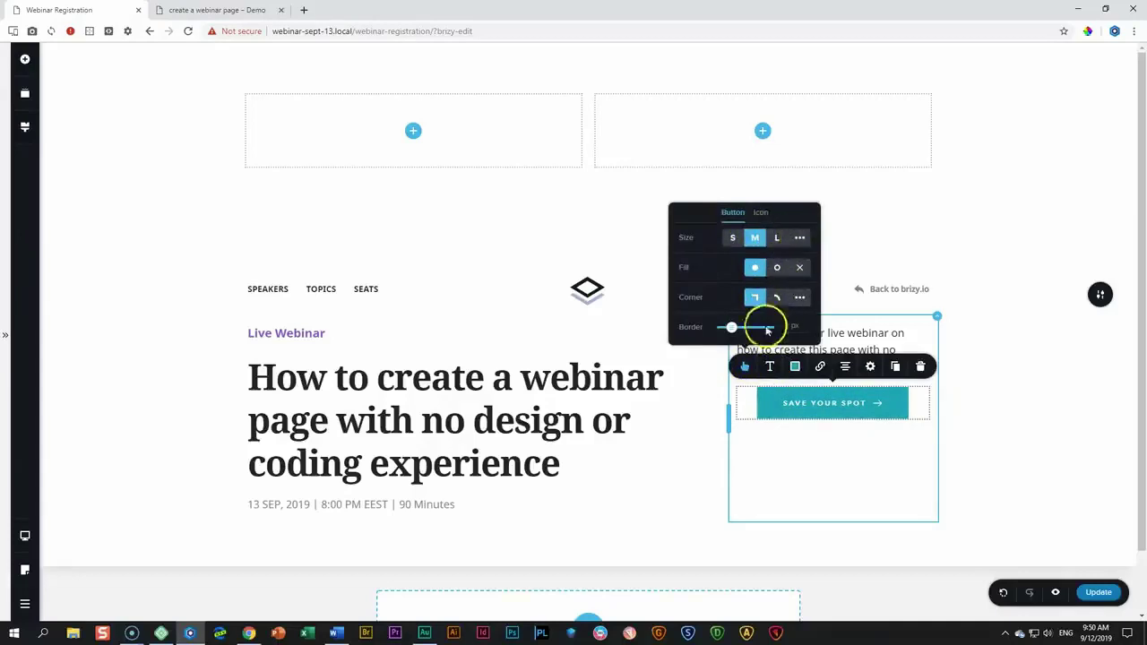
click(759, 213)
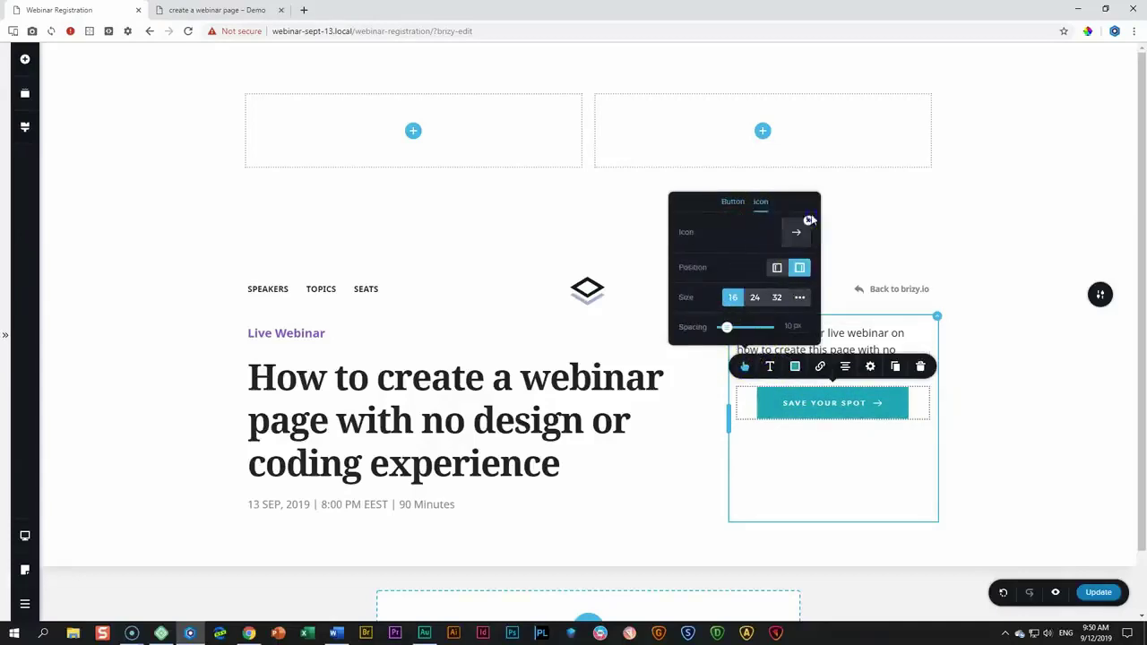
click(807, 220)
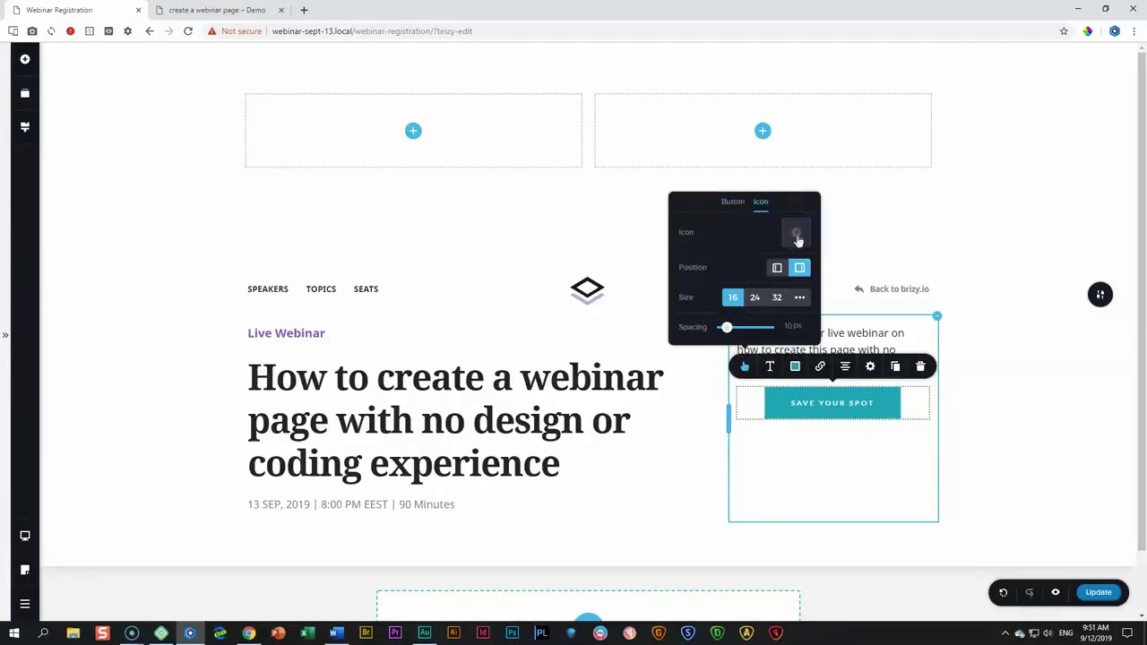
Set the button label's font to Noto Sans, size 16, with Bold weight.
click(770, 367)
click(708, 235)
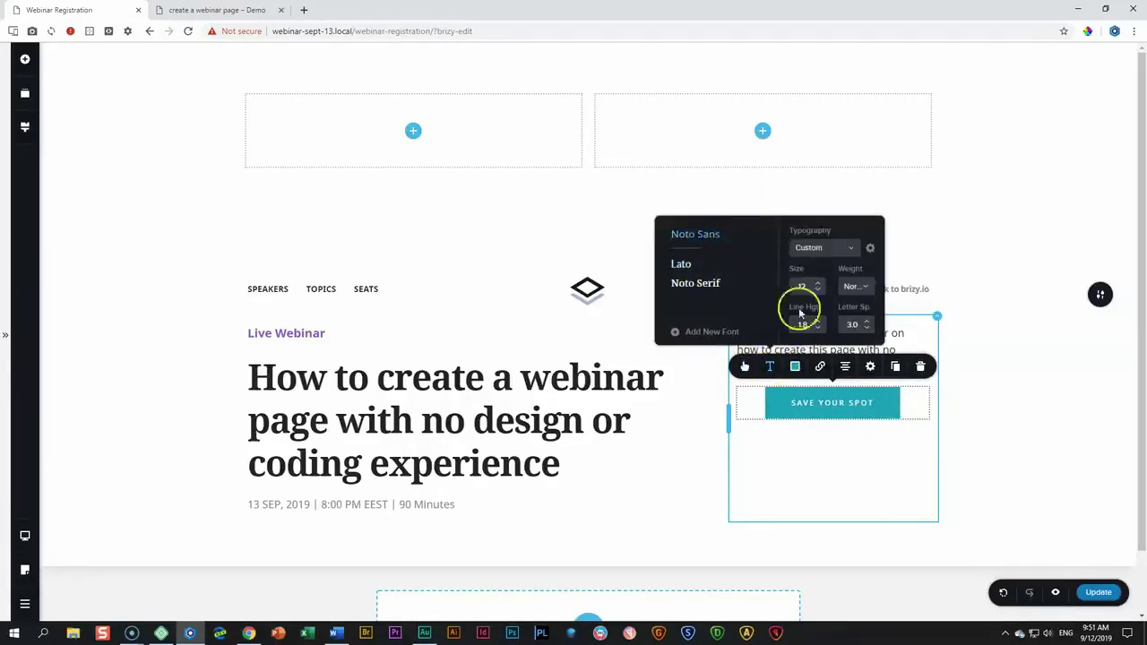
click(818, 282)
click(817, 282)
click(817, 282)
click(817, 283)
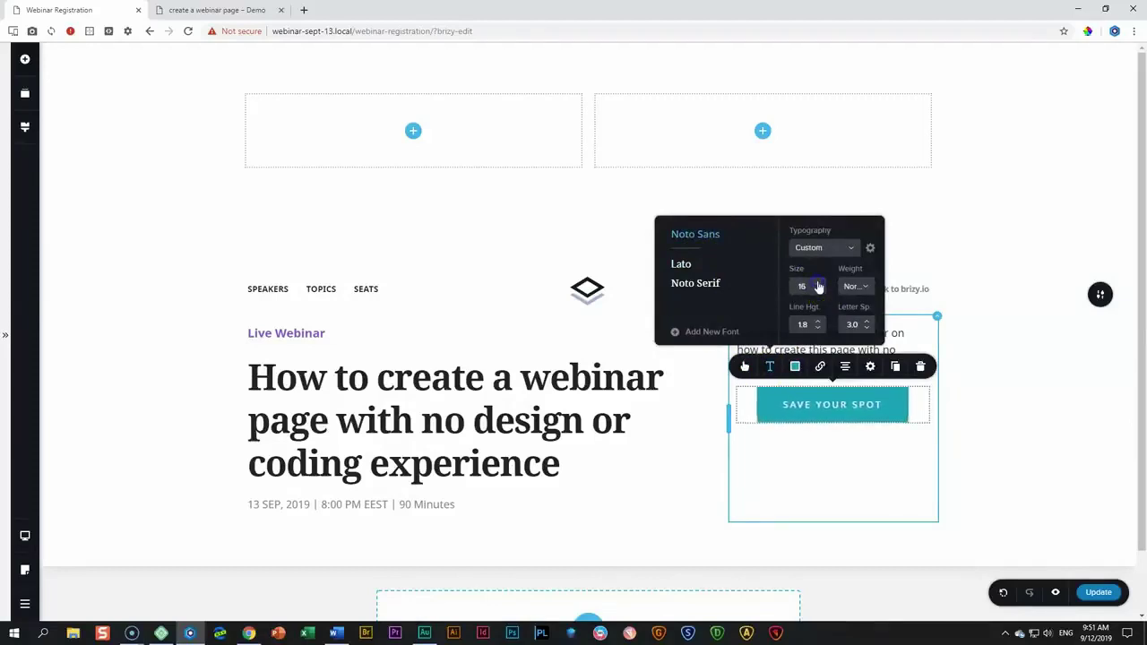
click(864, 289)
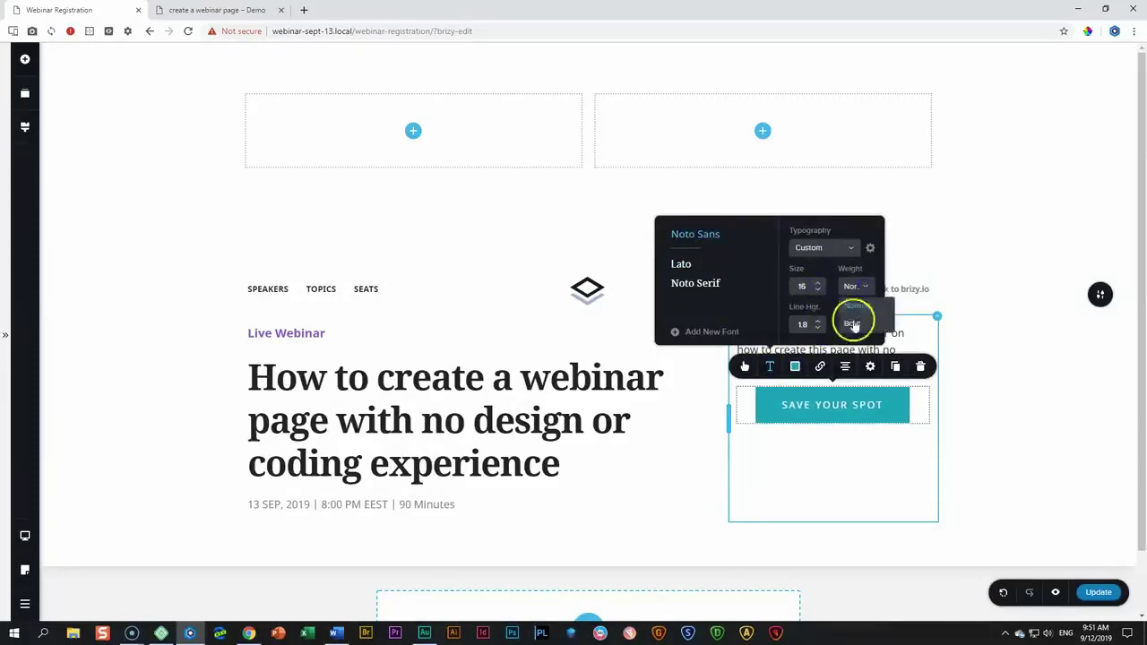
click(848, 325)
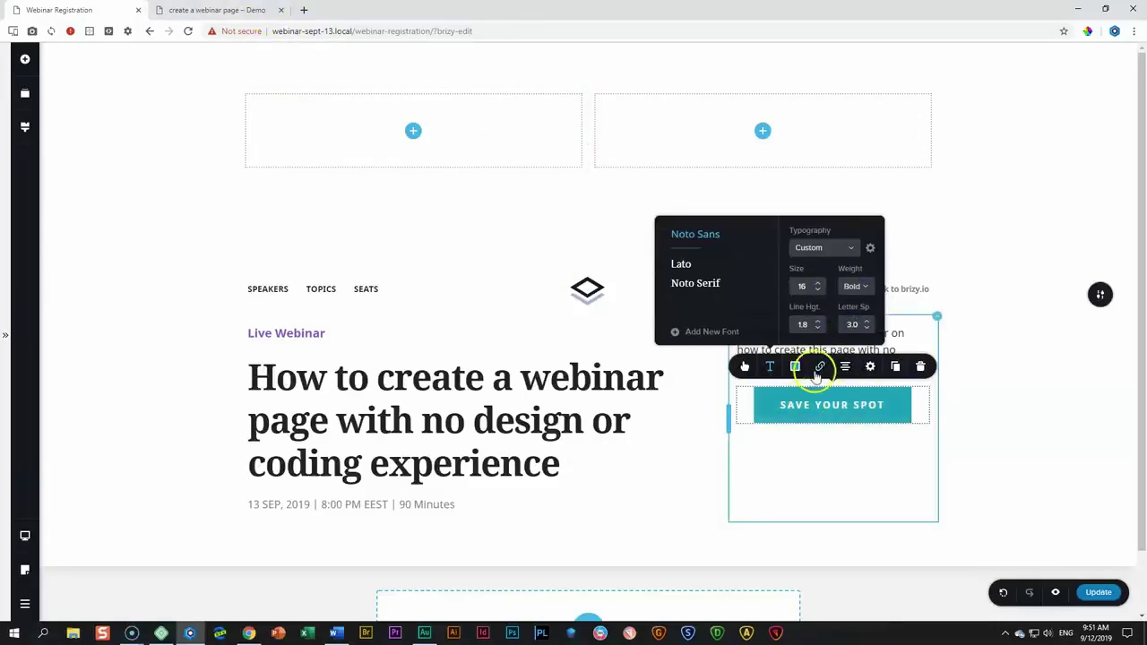
Switch the SAVE YOUR SPOT button to size S and set its label's font size to 16.
click(743, 370)
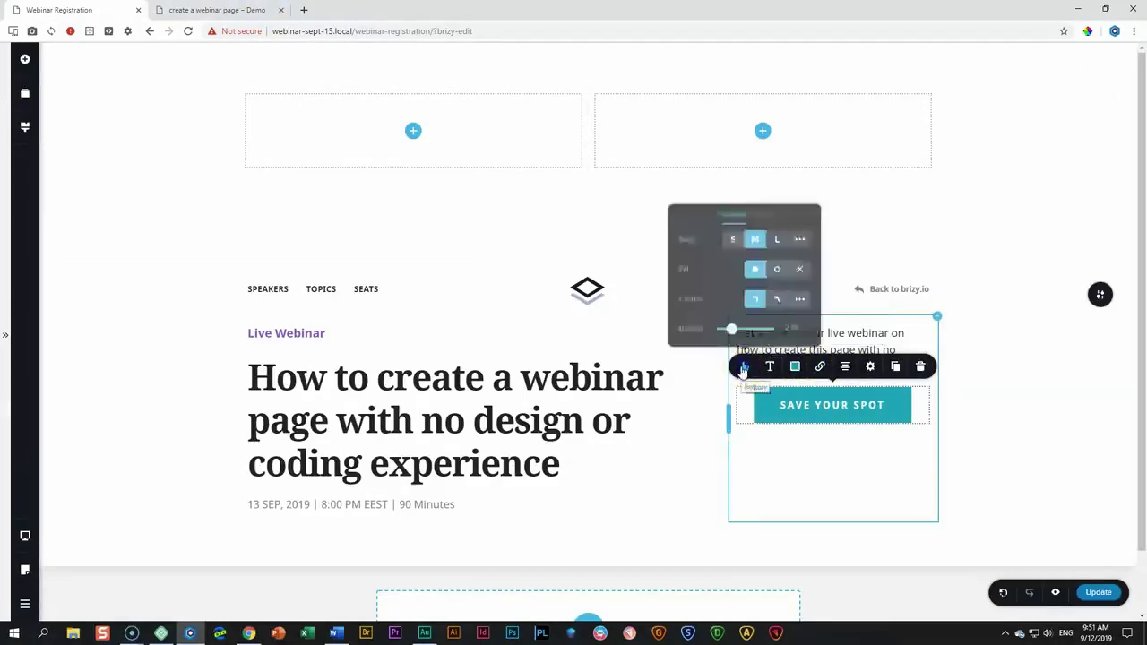
click(732, 238)
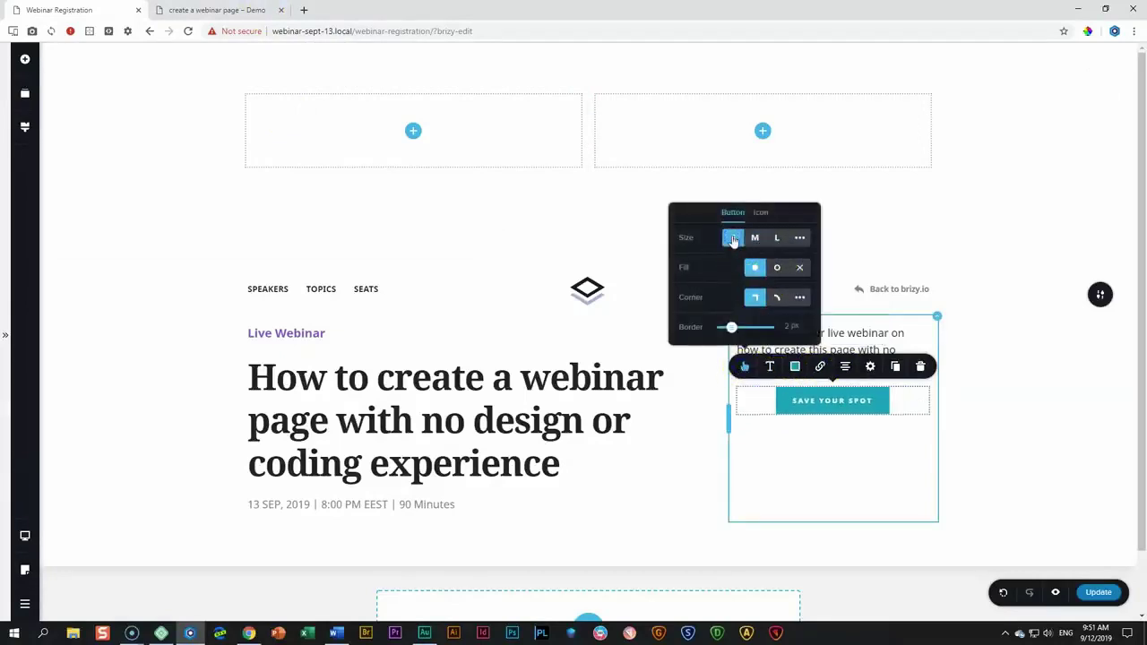
click(771, 367)
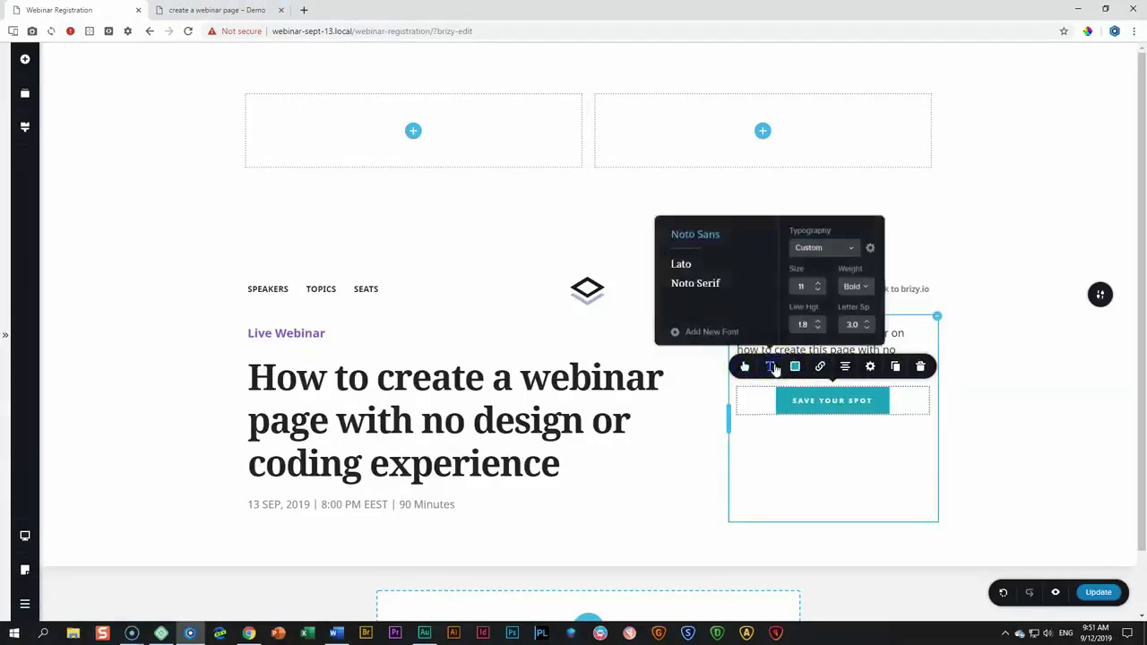
click(817, 283)
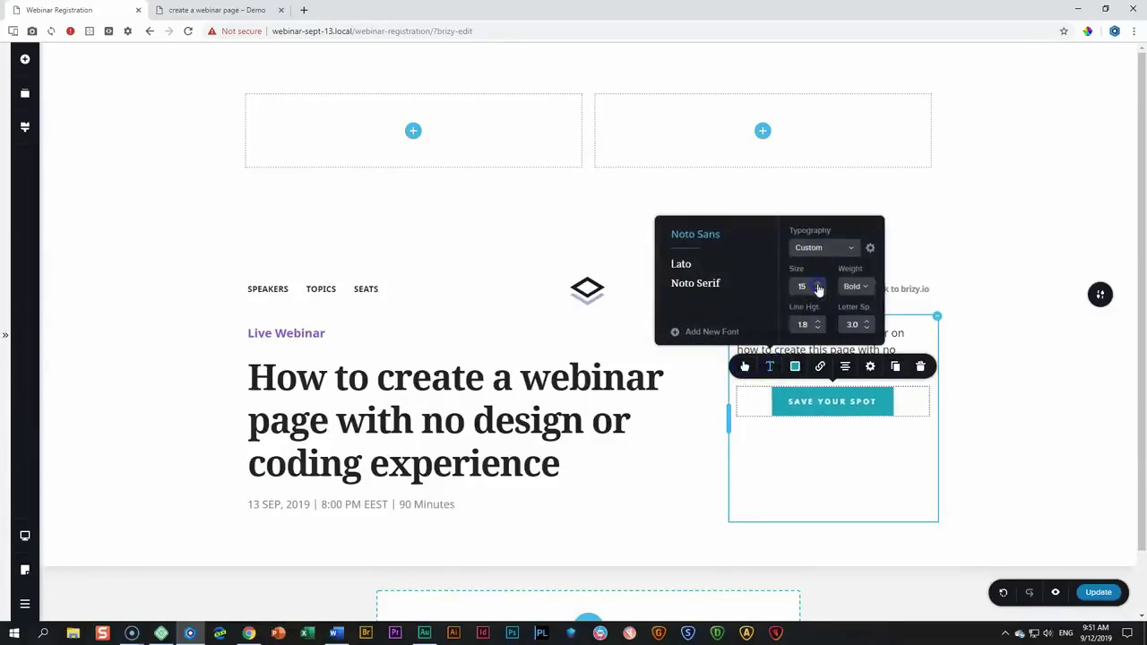
click(818, 292)
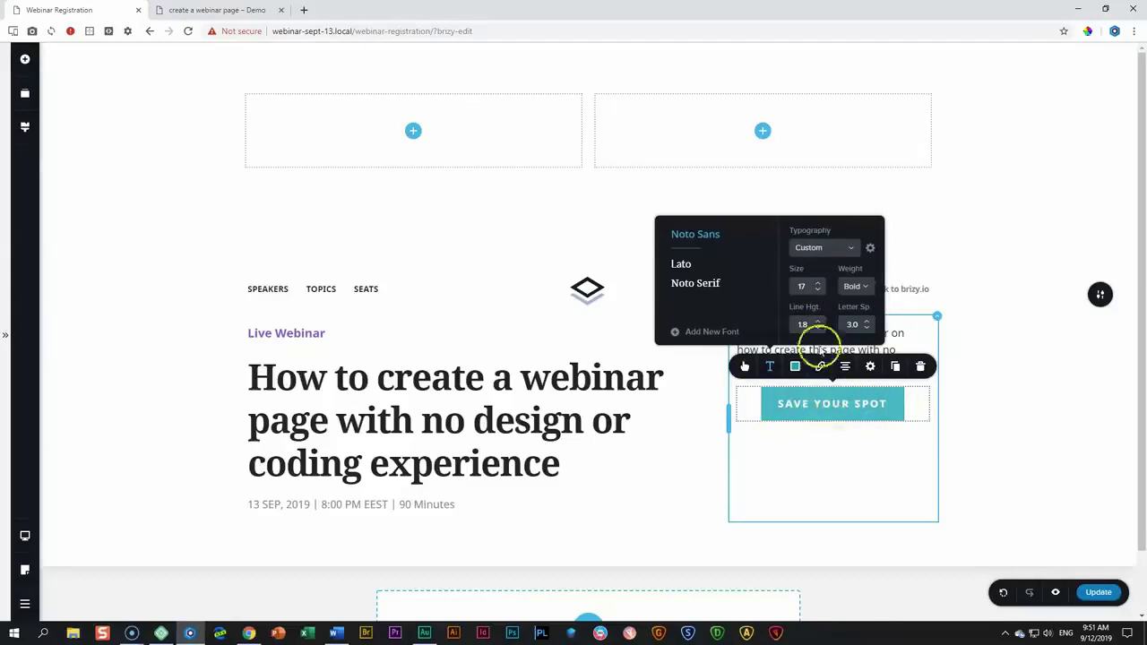
click(818, 289)
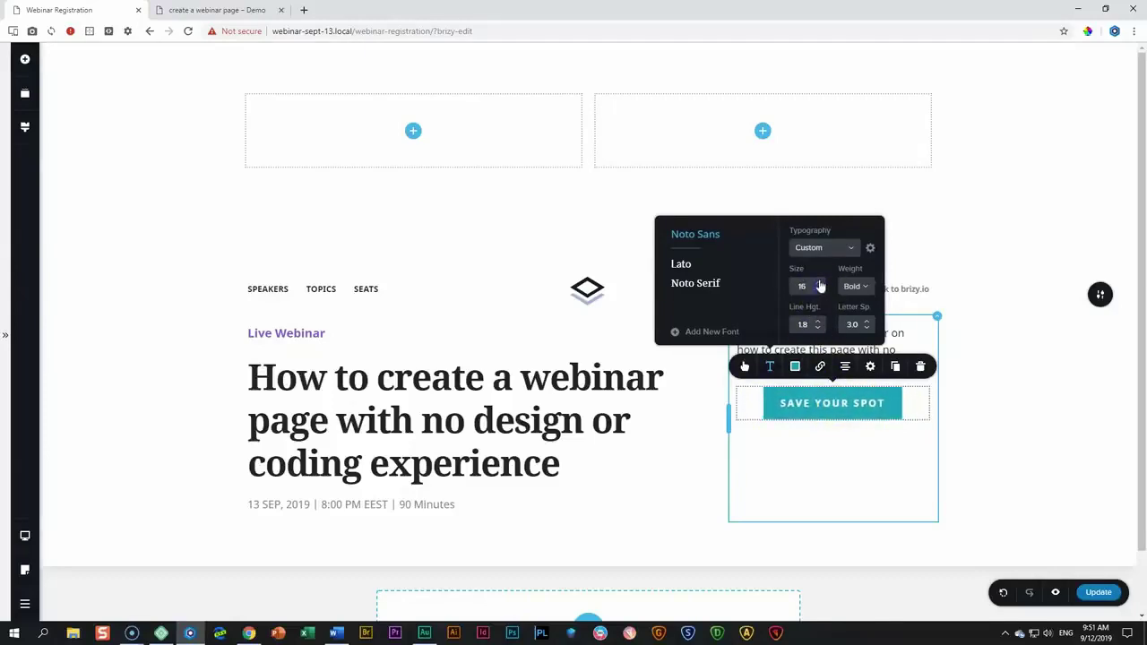
Give the SAVE YOUR SPOT button custom rounded corners of 5 px.
click(745, 369)
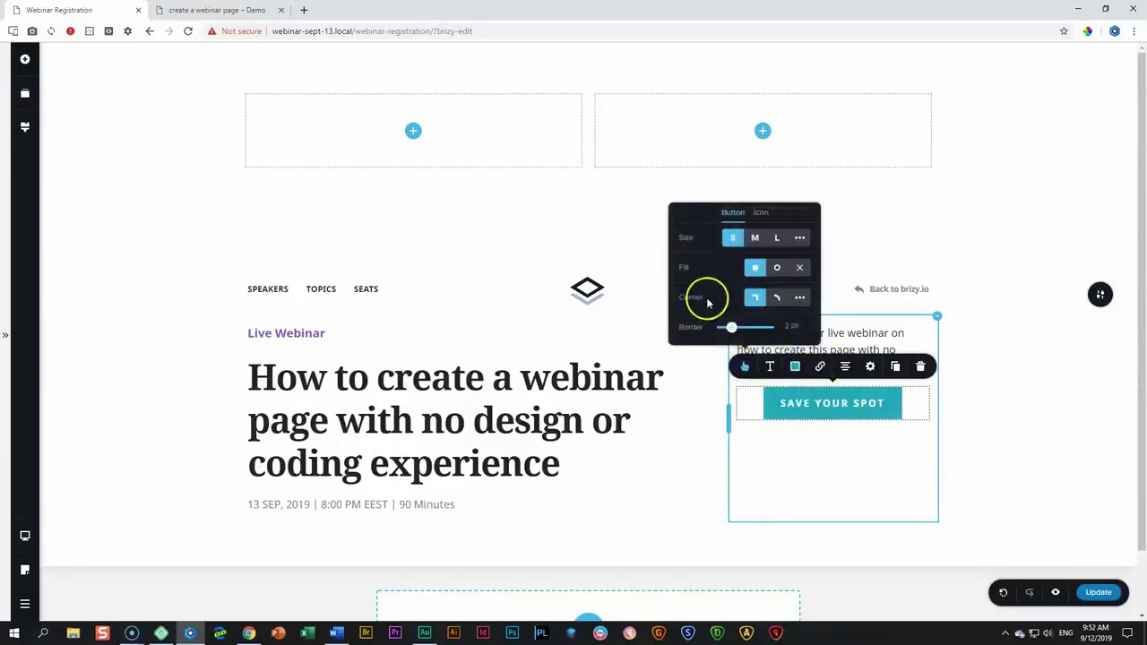
click(798, 302)
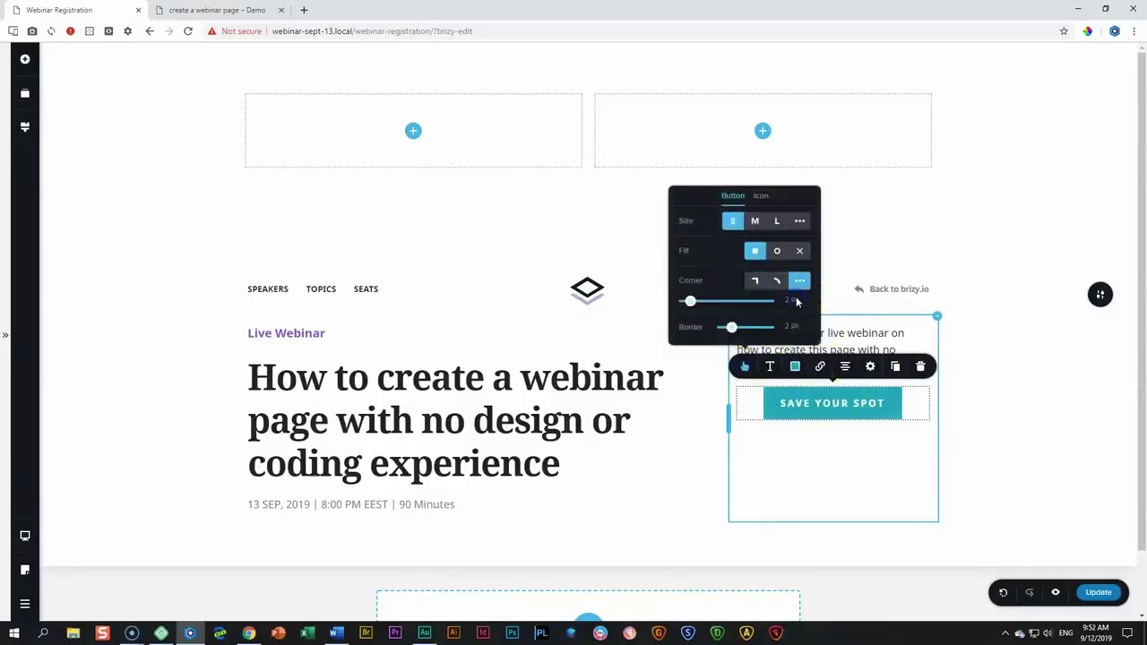
drag(693, 301, 700, 301)
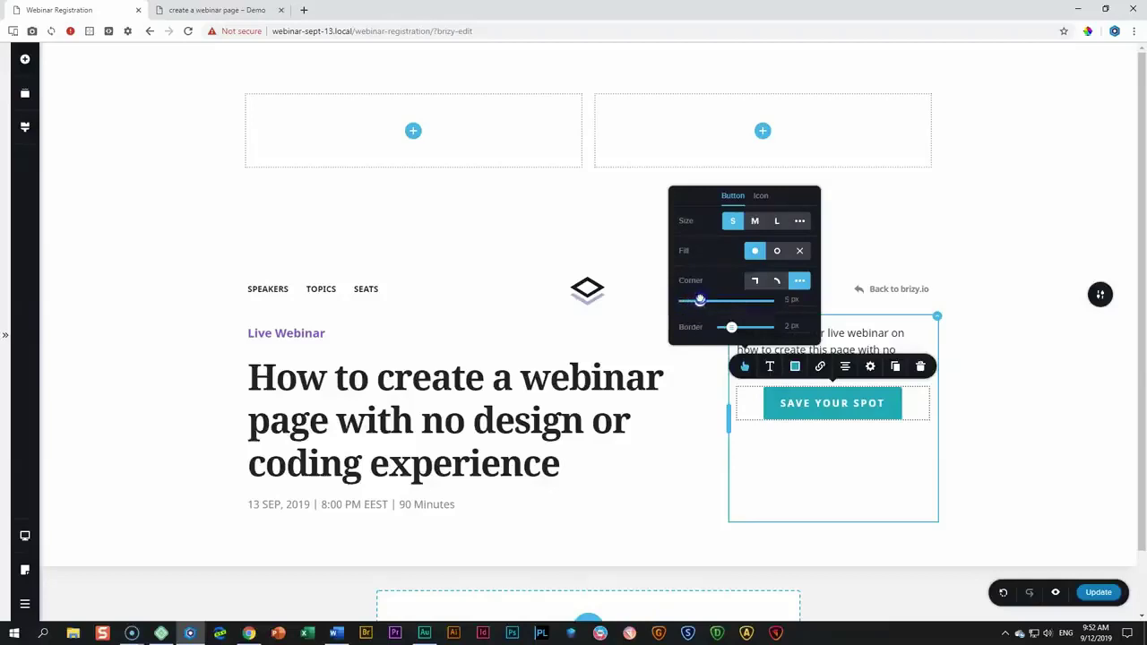
click(767, 451)
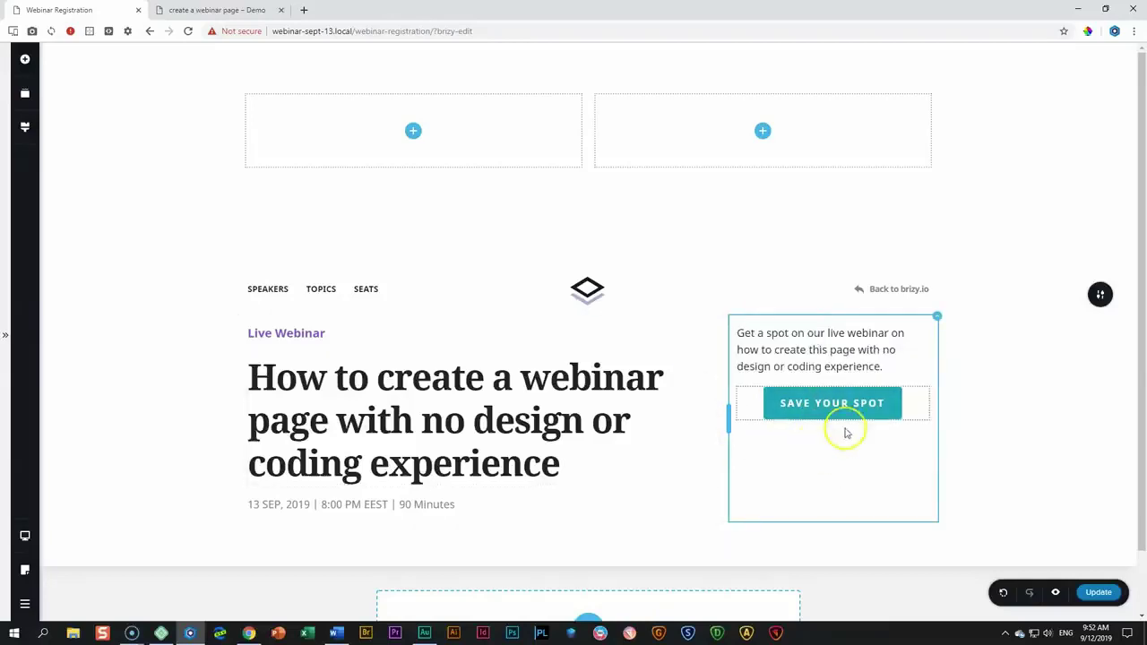
Vertically center the content of the column holding the description and the SAVE YOUR SPOT button.
click(937, 319)
click(962, 290)
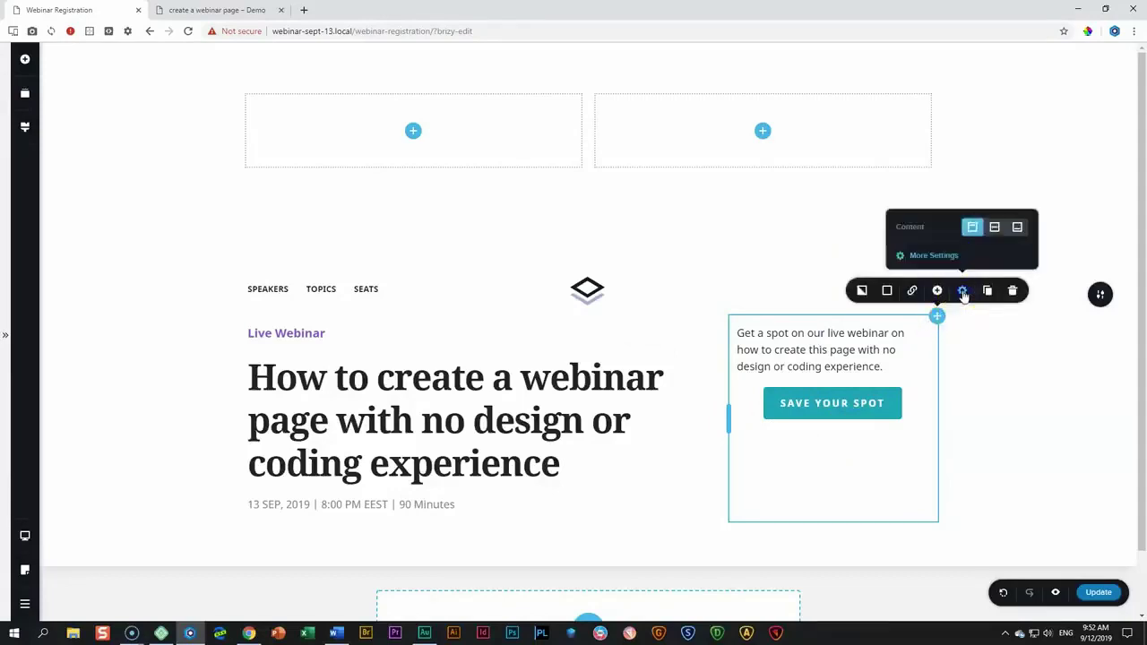
click(994, 229)
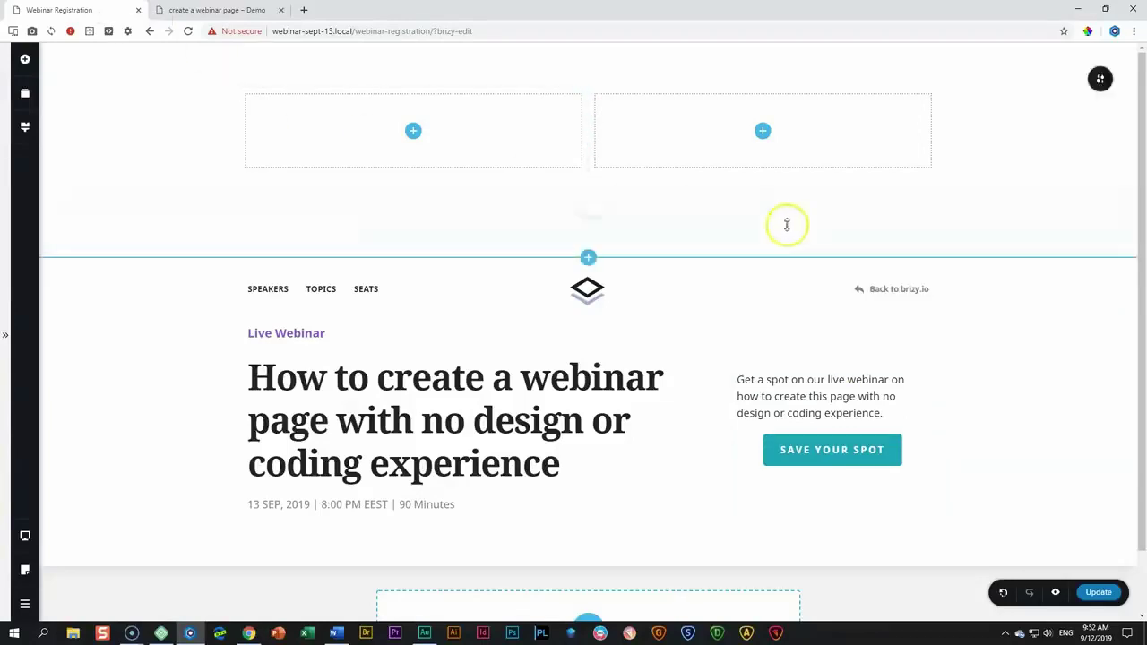
Delete the empty two-column block above the navigation row.
drag(786, 225, 786, 225)
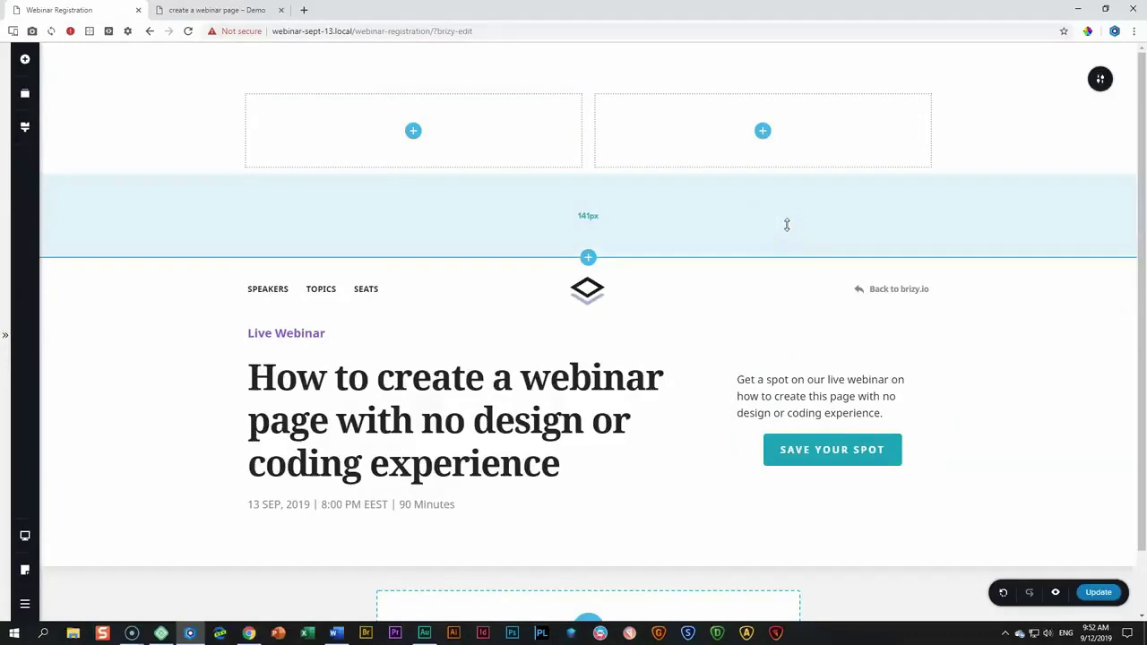
click(963, 380)
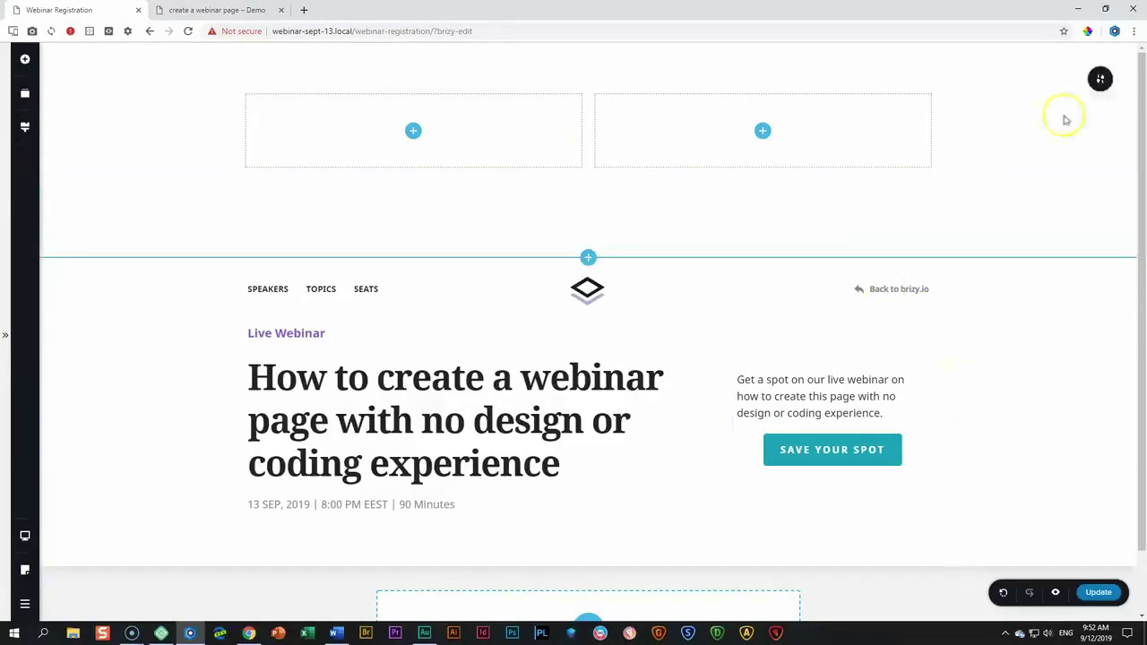
click(1099, 79)
click(1099, 79)
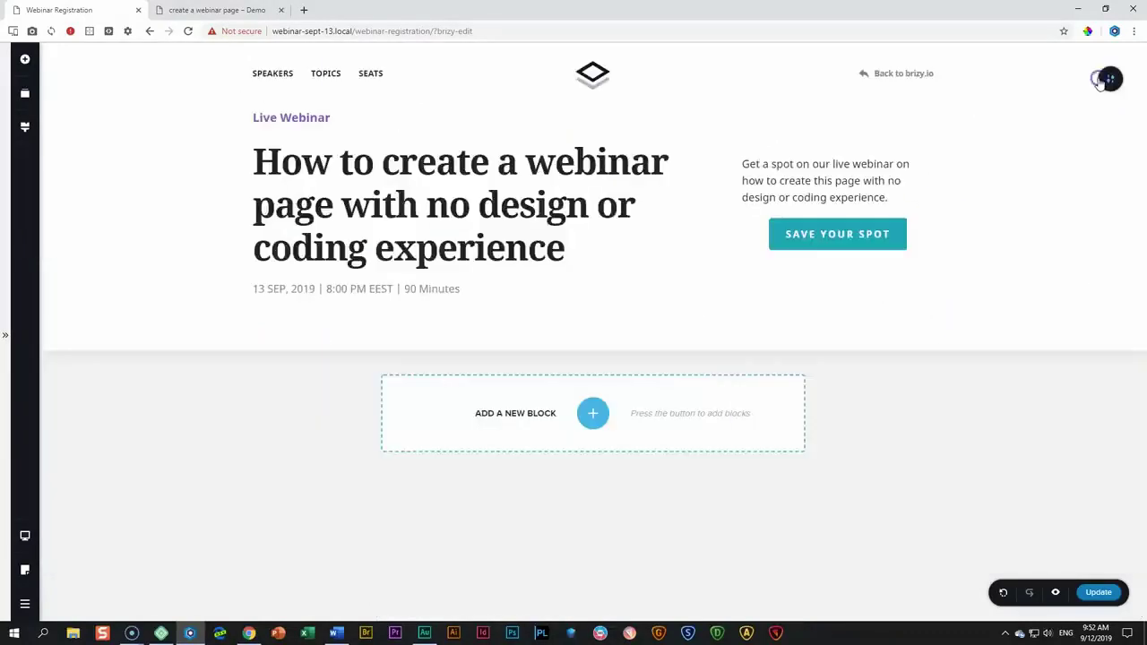
click(355, 98)
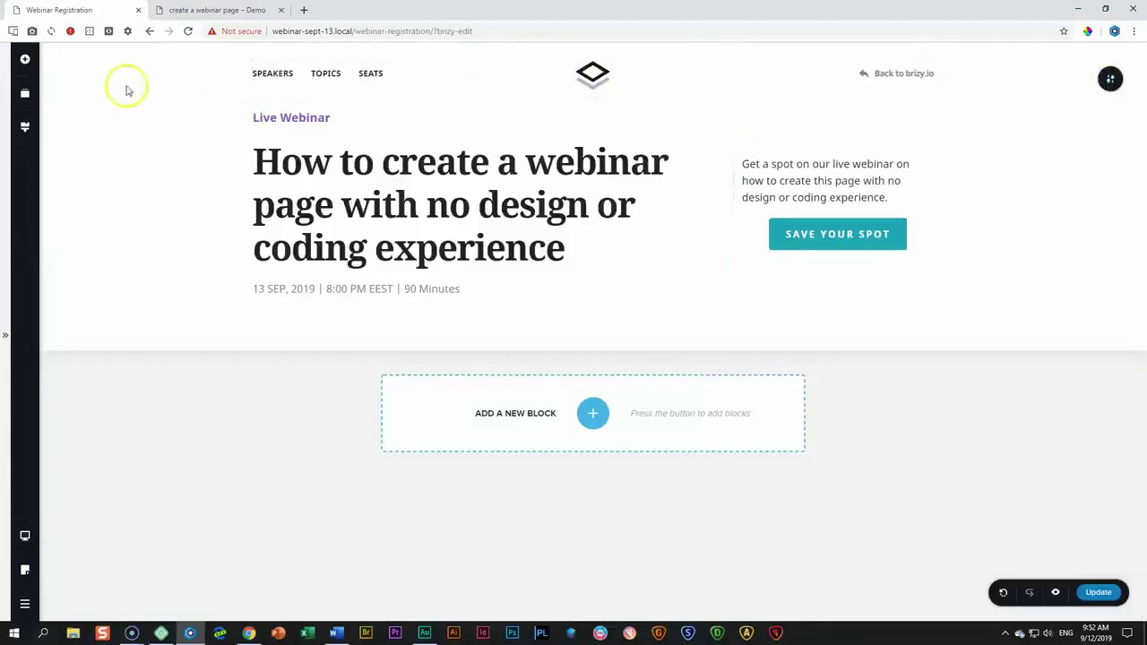
Add a Spacer element between the logo and navigation row and the Live Webinar hero row.
click(25, 61)
drag(165, 201, 616, 106)
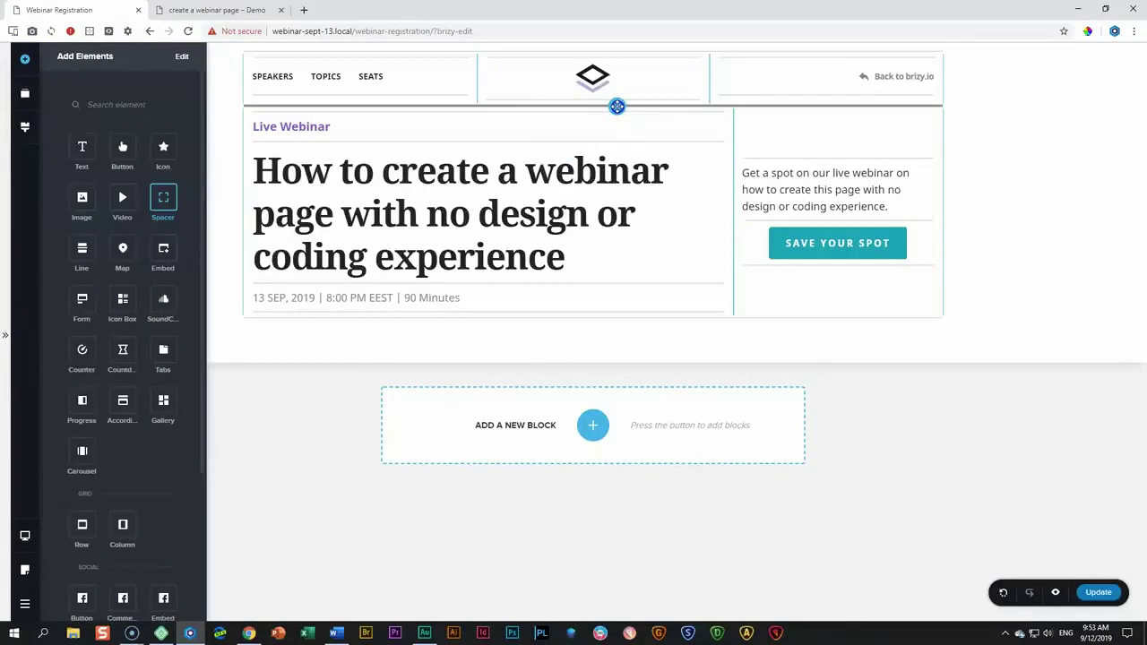
drag(616, 107, 617, 108)
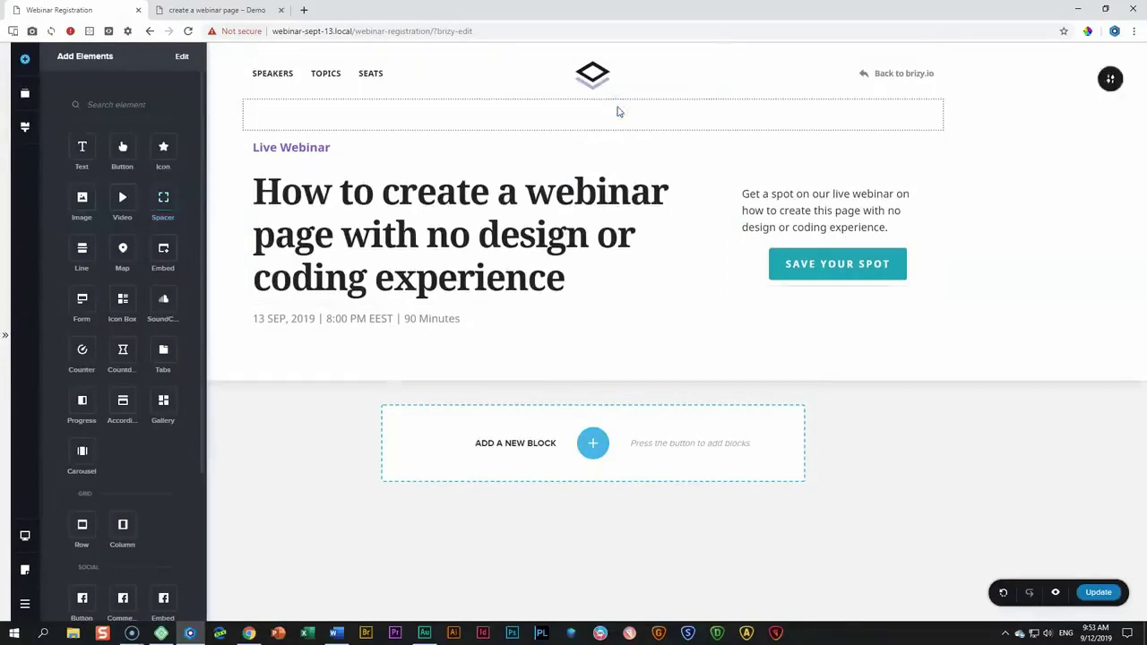
Set the height of the spacer between the navigation and hero rows to 70 px.
click(597, 122)
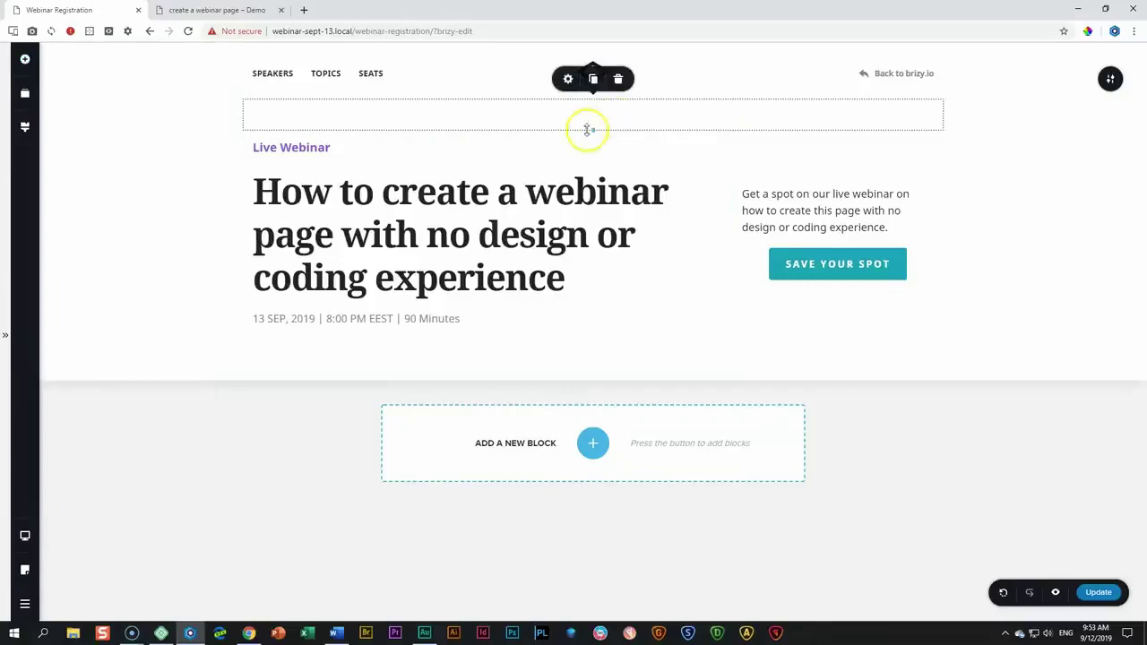
mouse_move(593, 129)
mouse_down()
mouse_move(594, 174)
mouse_move(596, 139)
mouse_up()
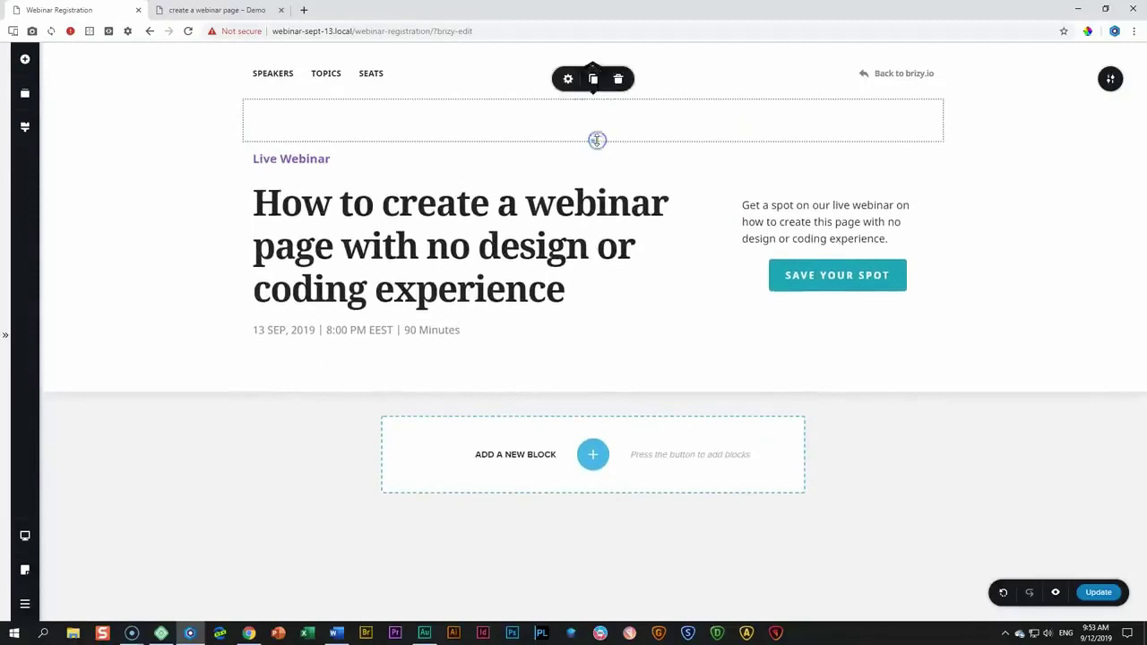
click(568, 81)
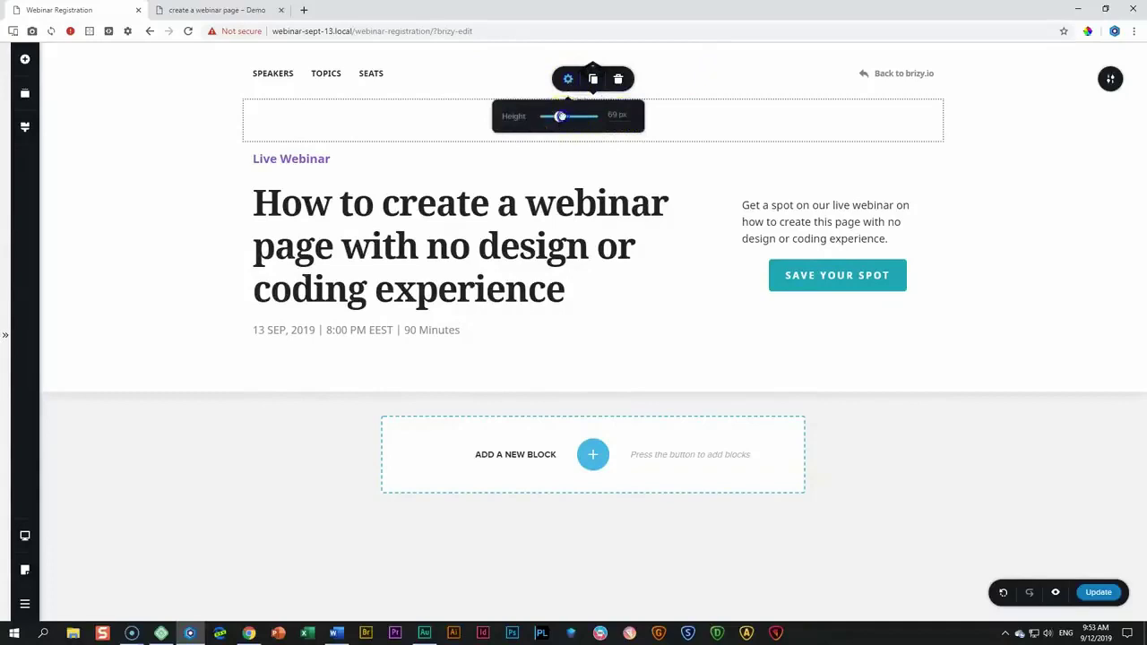
drag(560, 116, 562, 116)
double_click(612, 114)
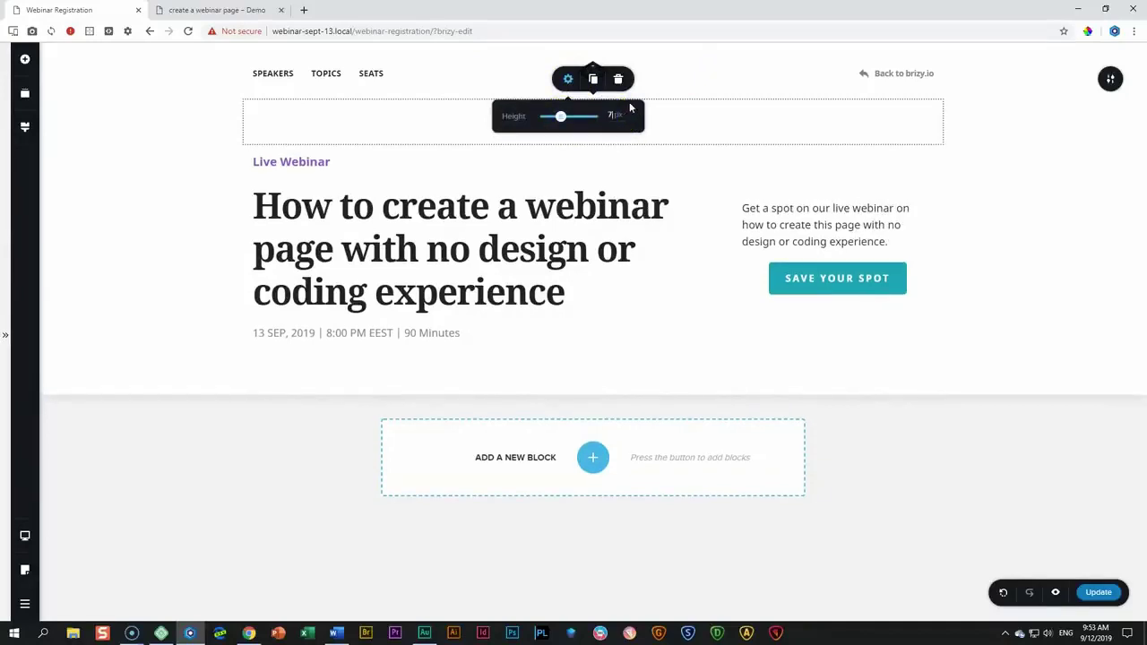
text(70)
click(663, 102)
click(501, 134)
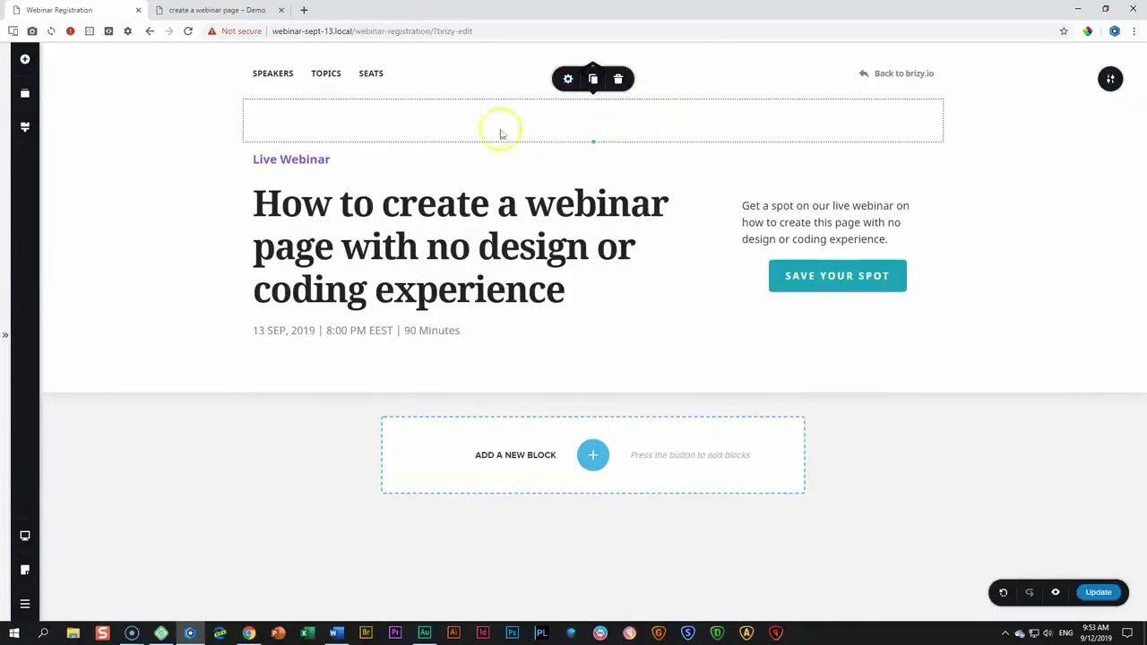
Increase the bottom padding of the hero block beneath the webinar date line.
click(1016, 215)
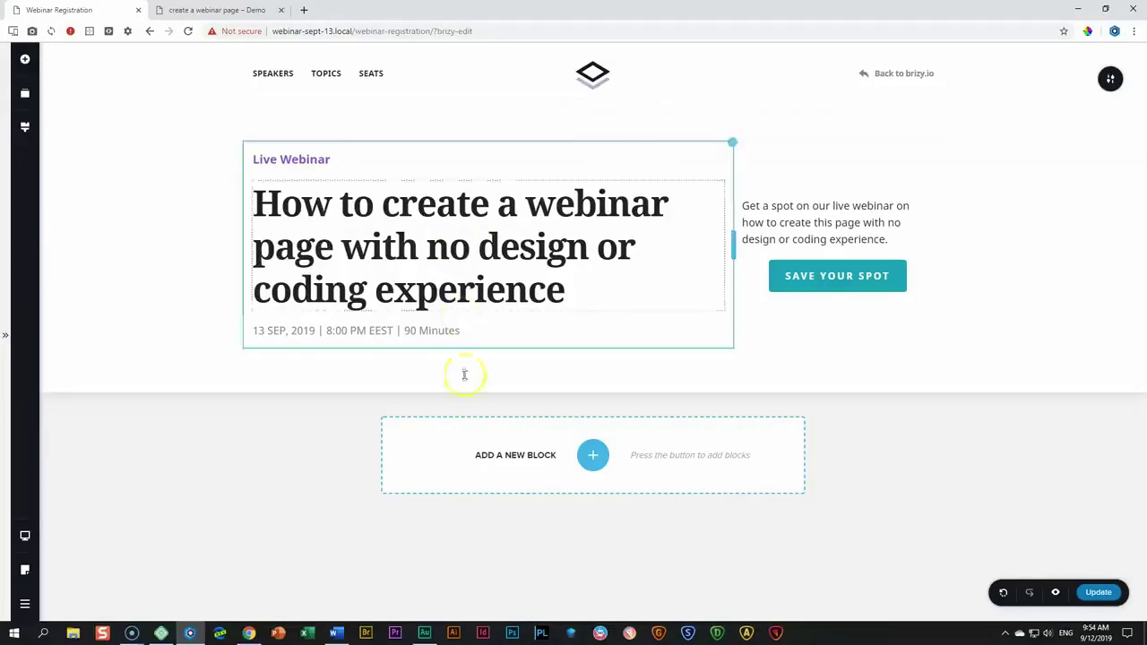
mouse_move(501, 368)
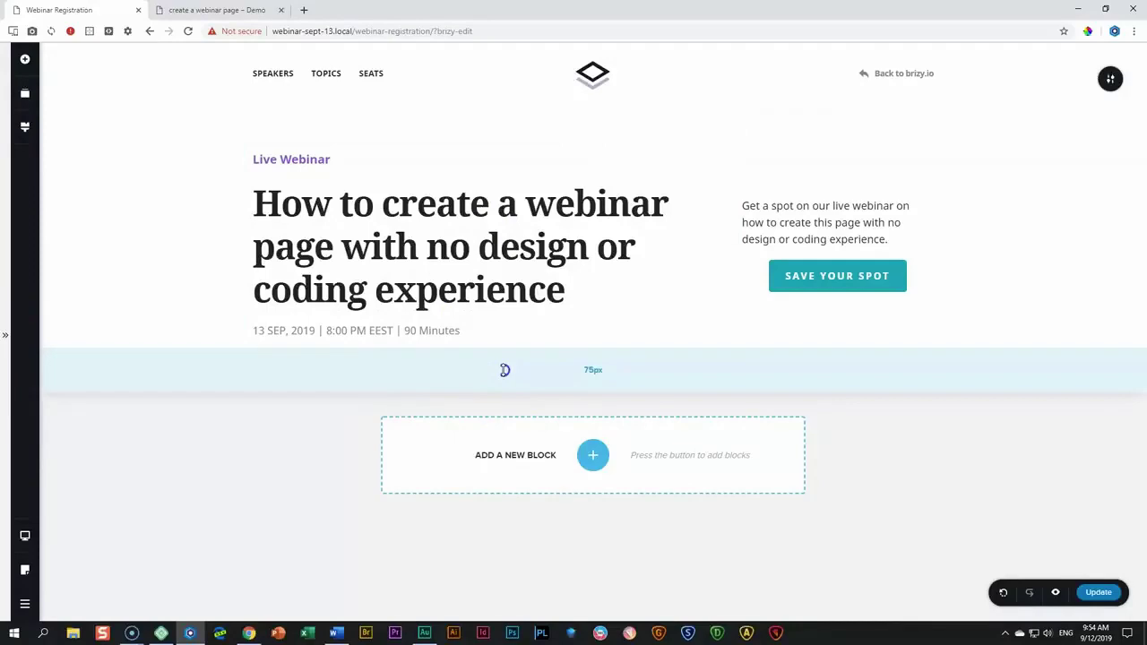
drag(505, 370, 660, 384)
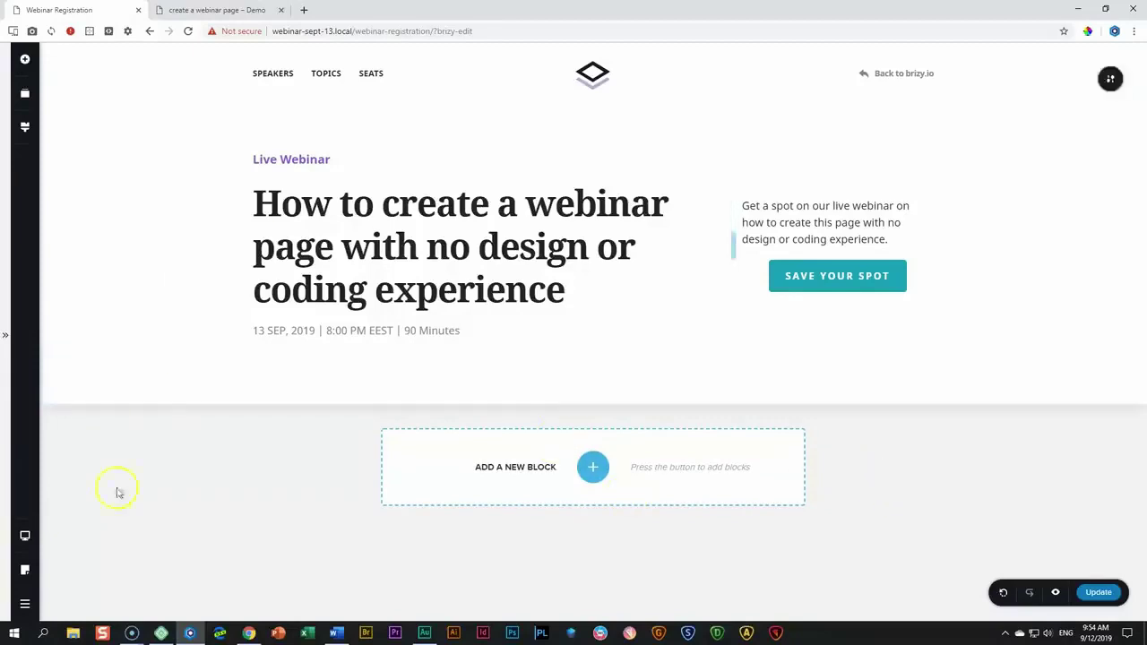
In the tablet view, set the webinar heading column's right and left padding to 30 px each.
click(25, 536)
click(85, 523)
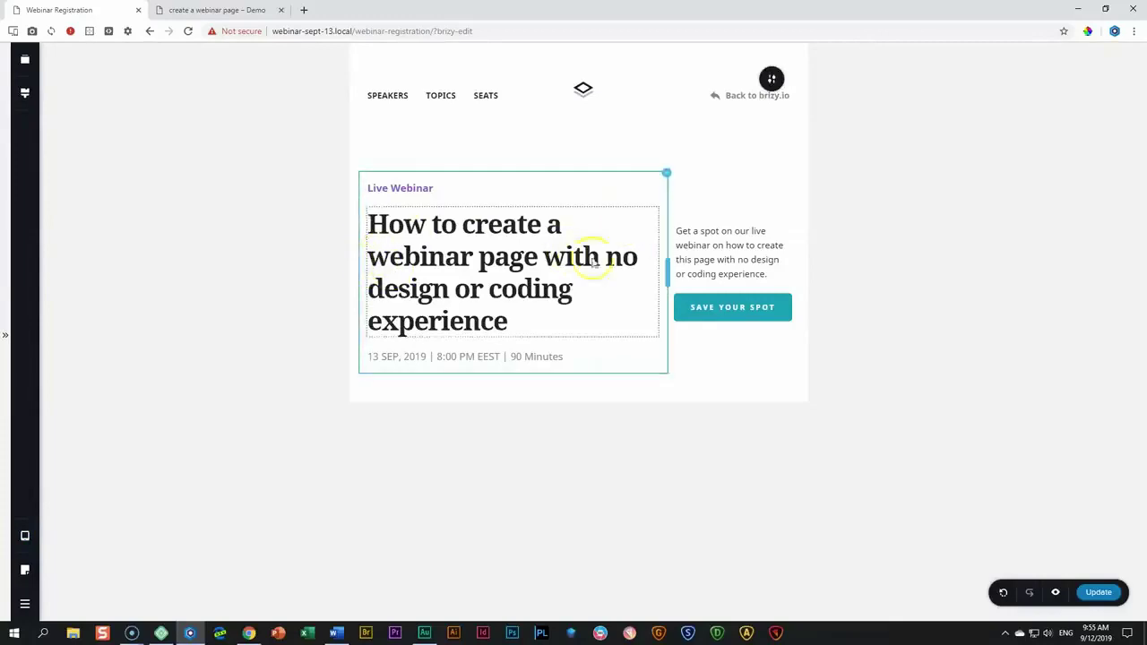
click(666, 173)
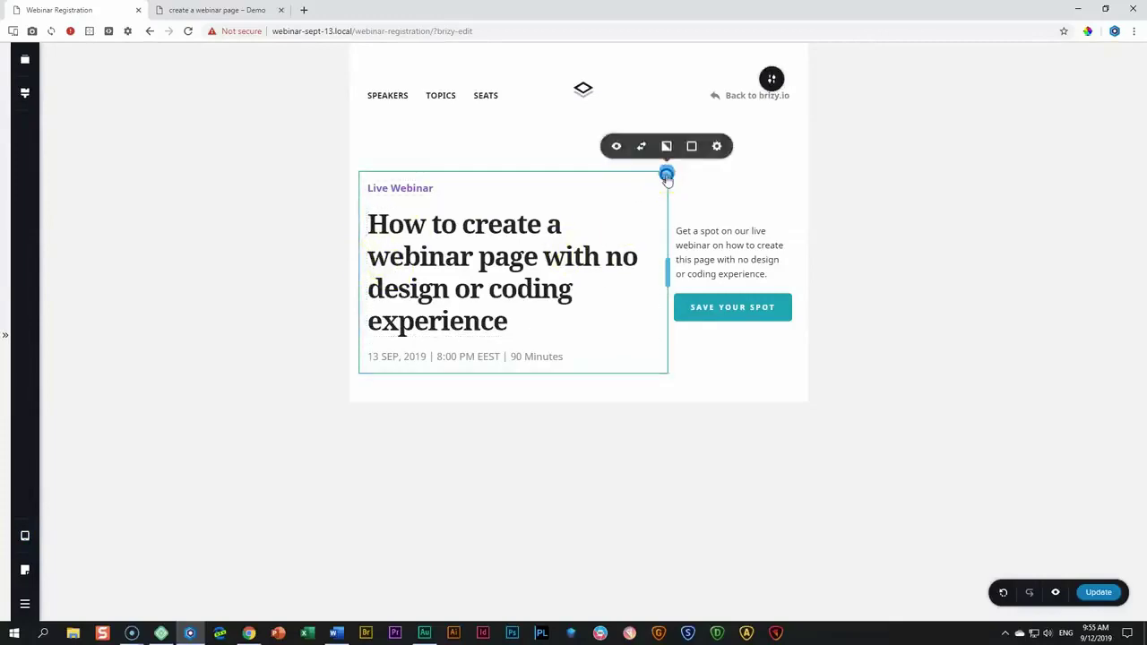
click(717, 147)
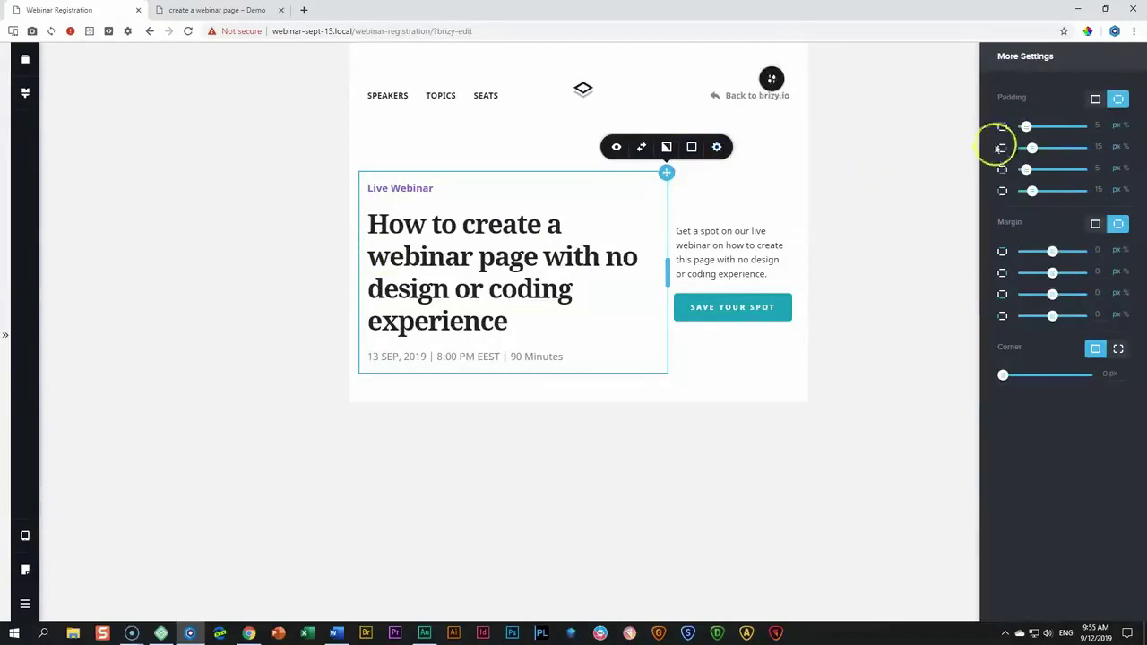
text(30)
click(1098, 188)
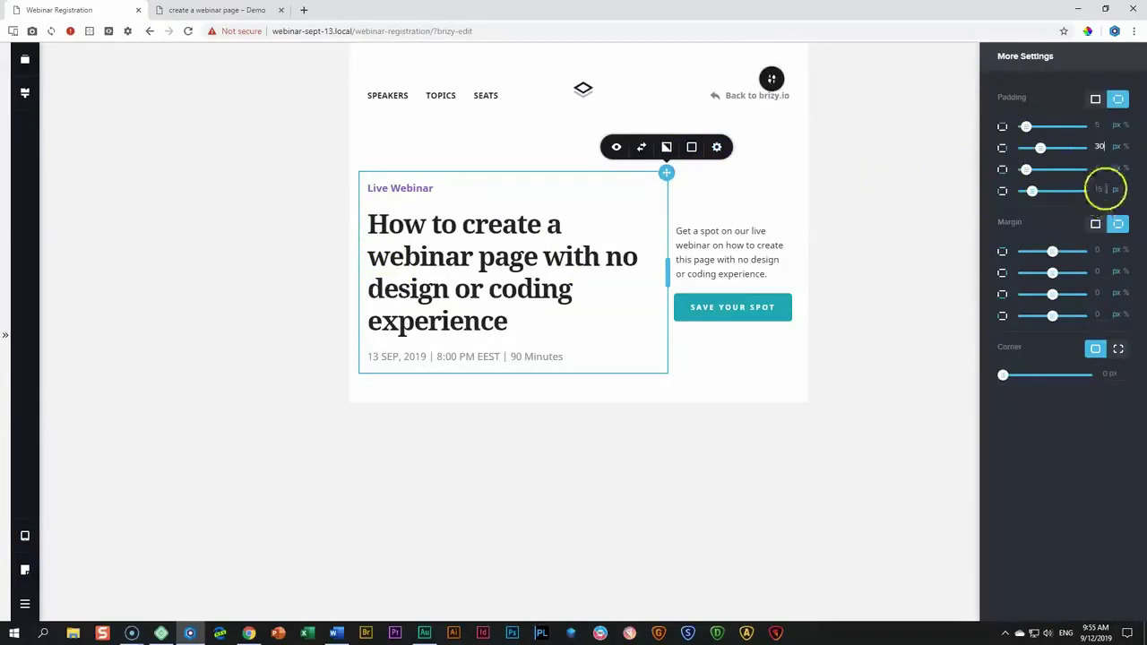
drag(1098, 188, 1086, 189)
text(30)
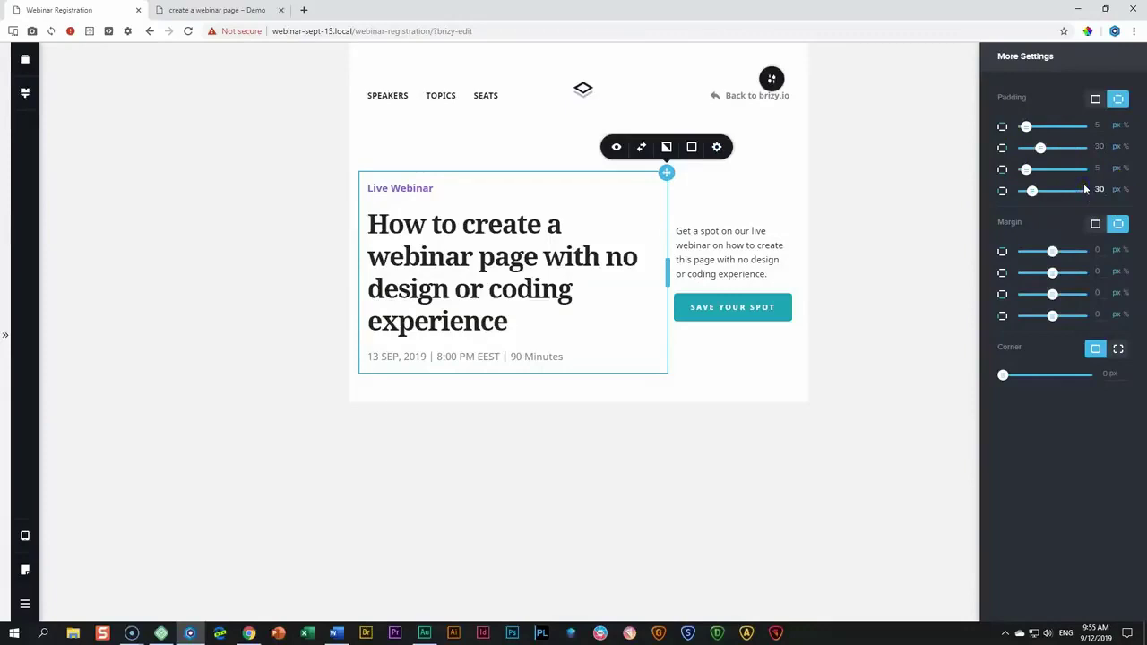
click(606, 272)
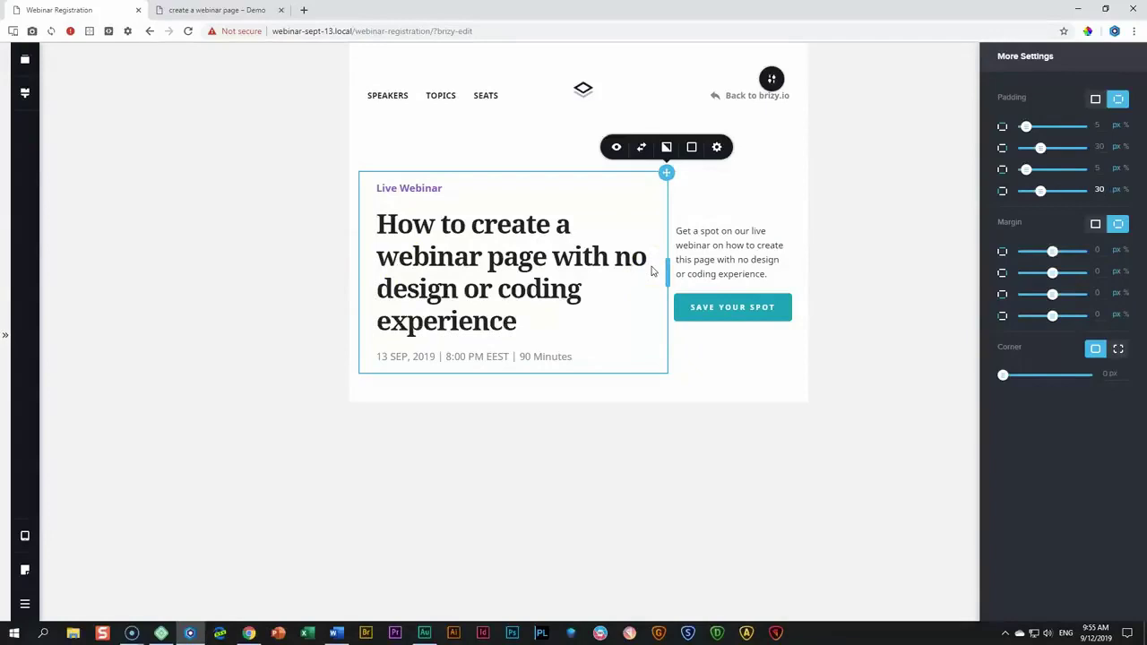
Set the tablet padding of the SAVE YOUR SPOT column to 20 px right and 25 px left.
click(714, 358)
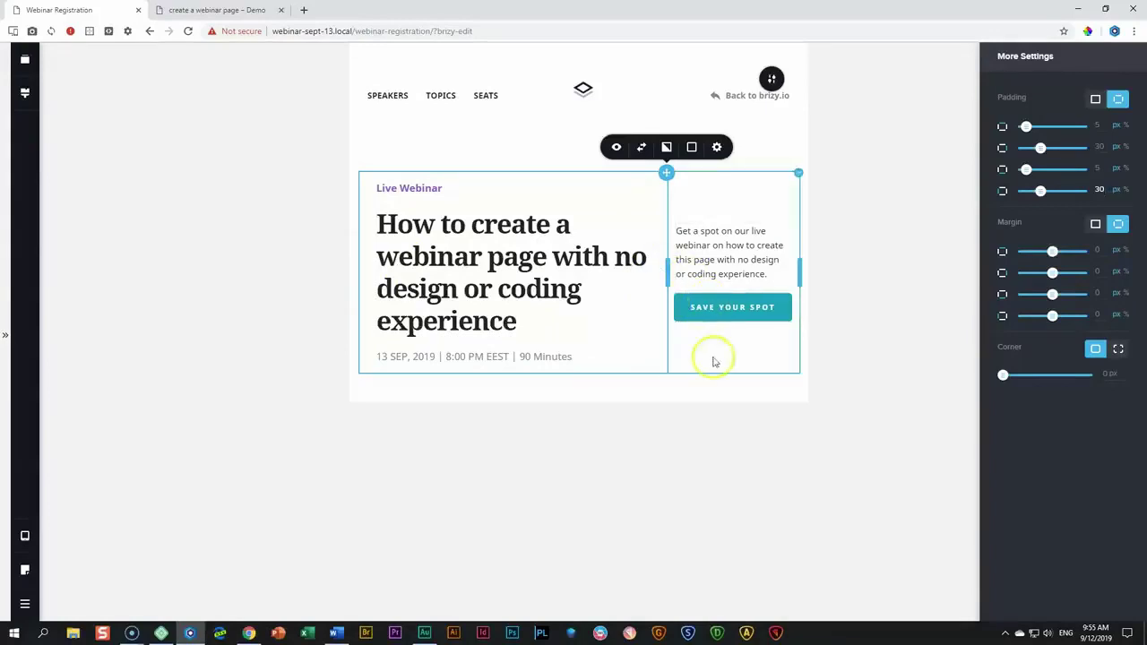
click(775, 357)
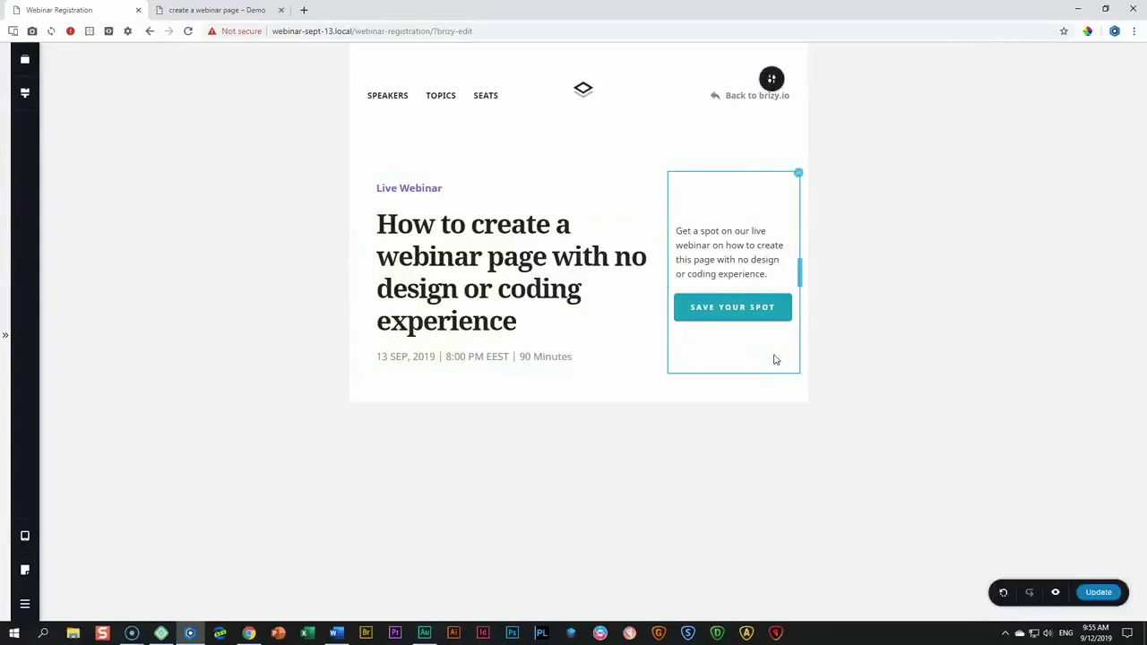
click(807, 195)
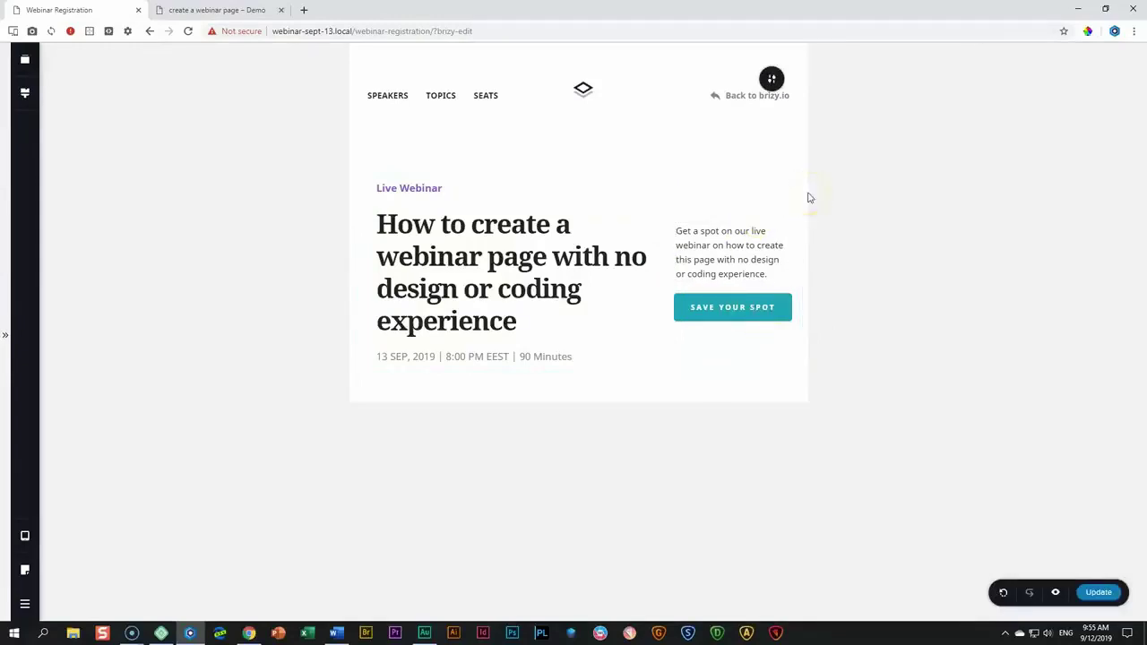
click(813, 170)
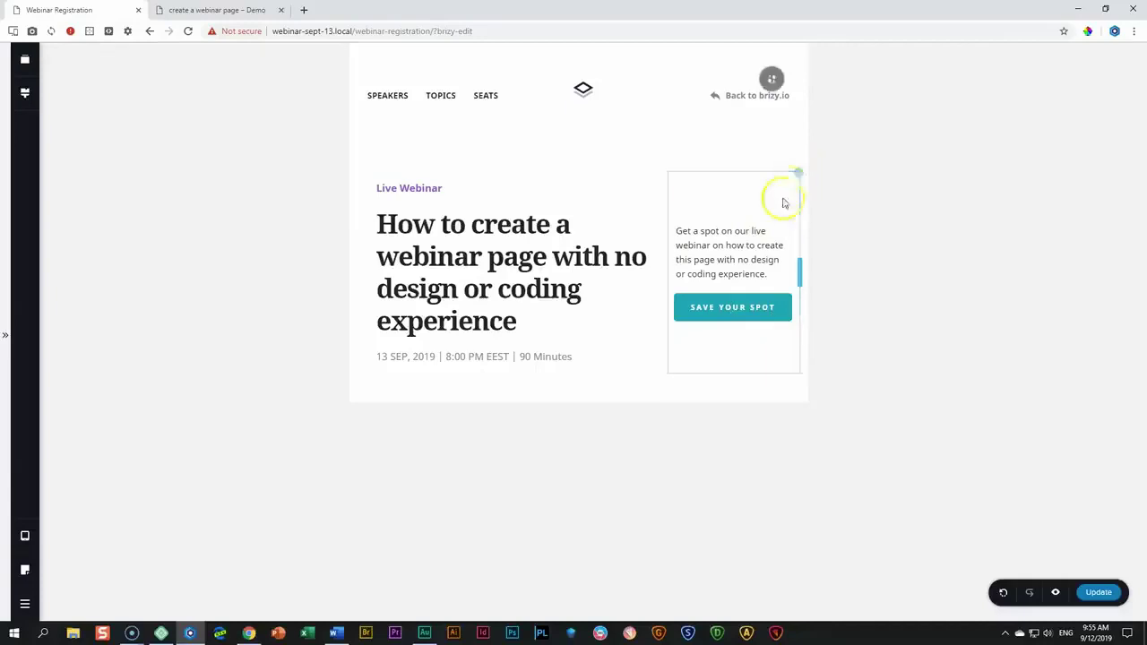
click(798, 176)
click(800, 146)
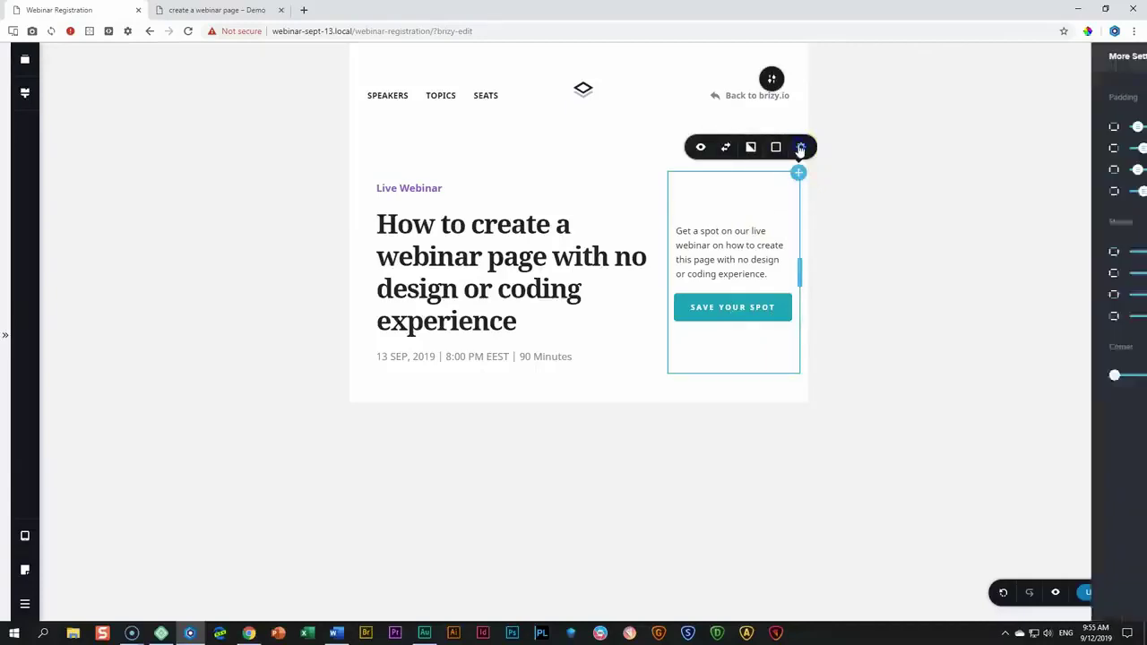
double_click(1100, 146)
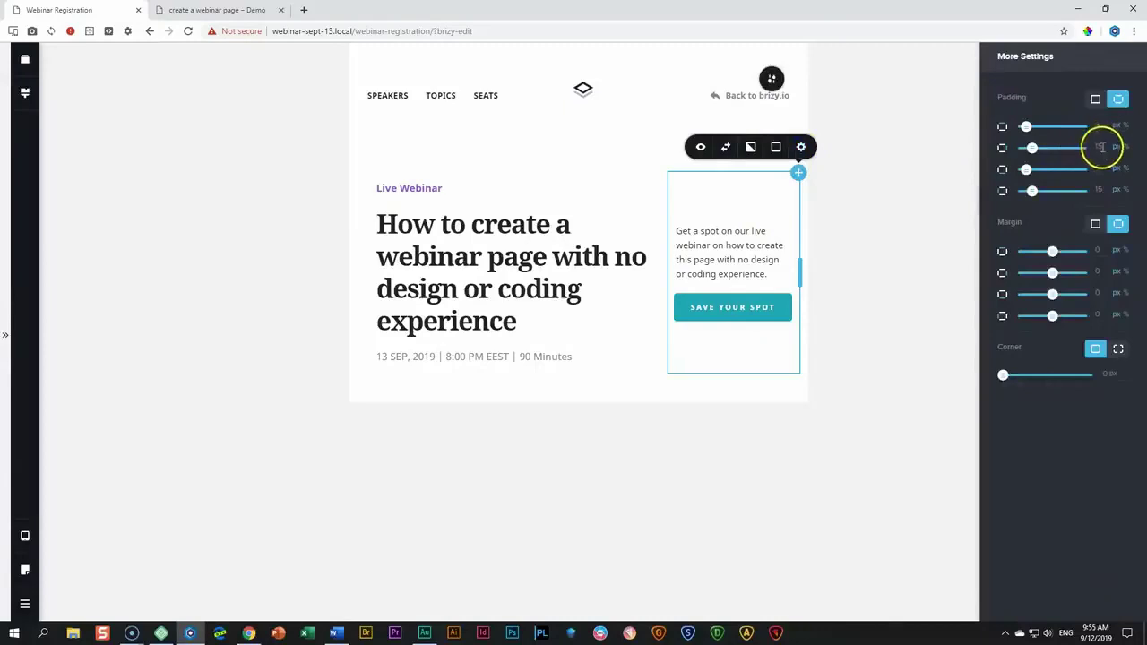
text(20)
double_click(1101, 190)
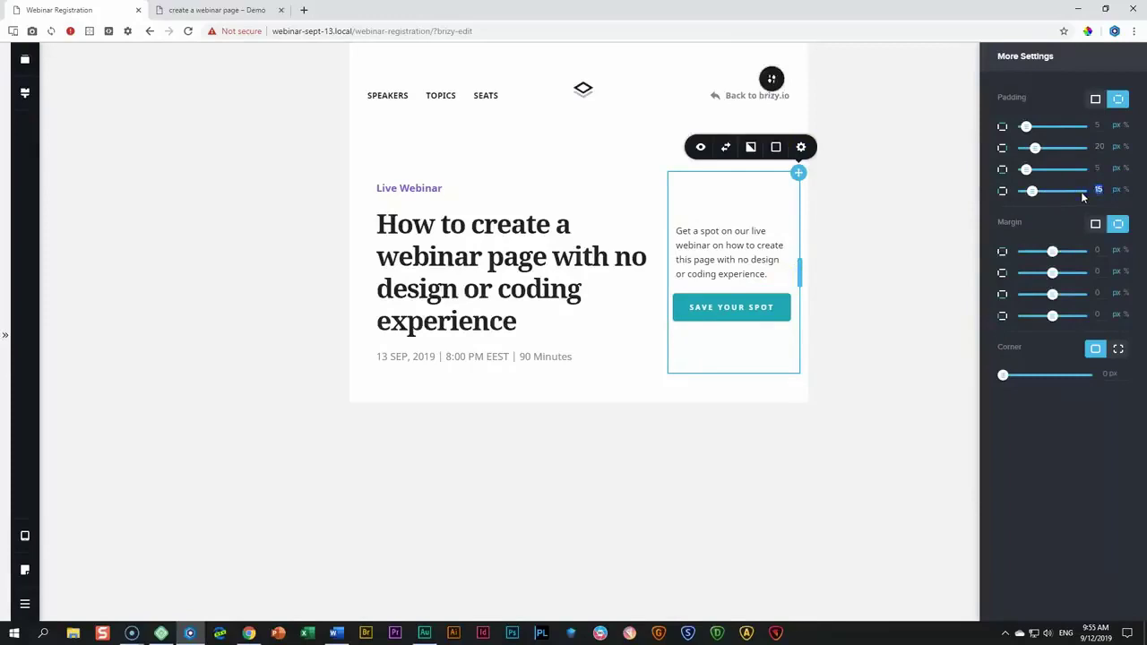
text(25)
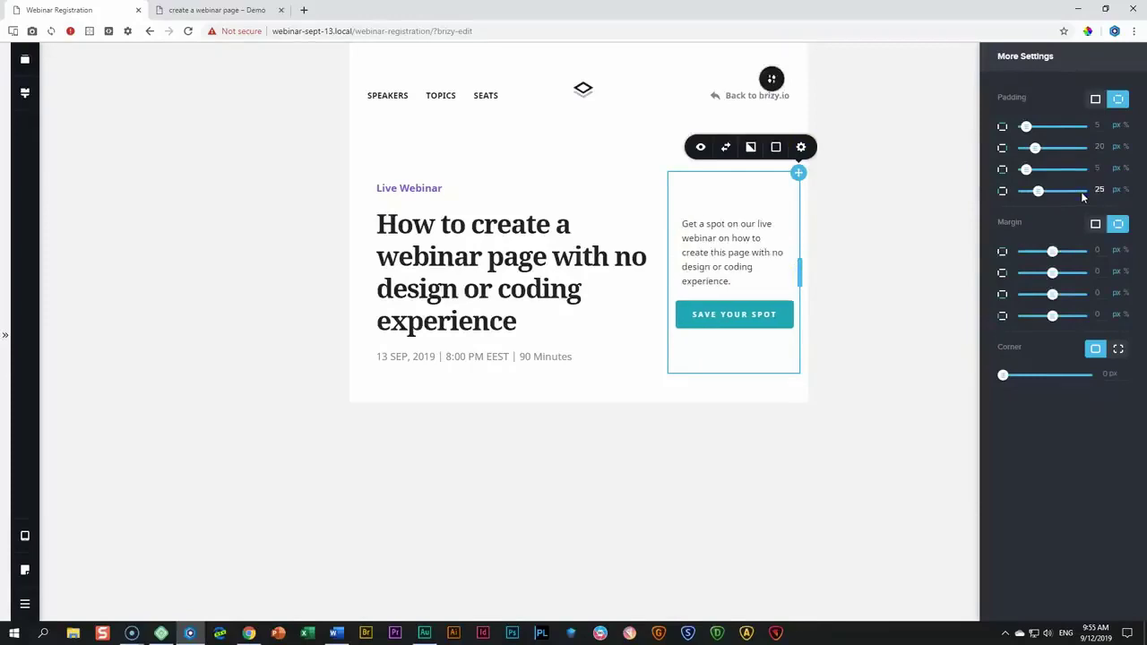
click(666, 379)
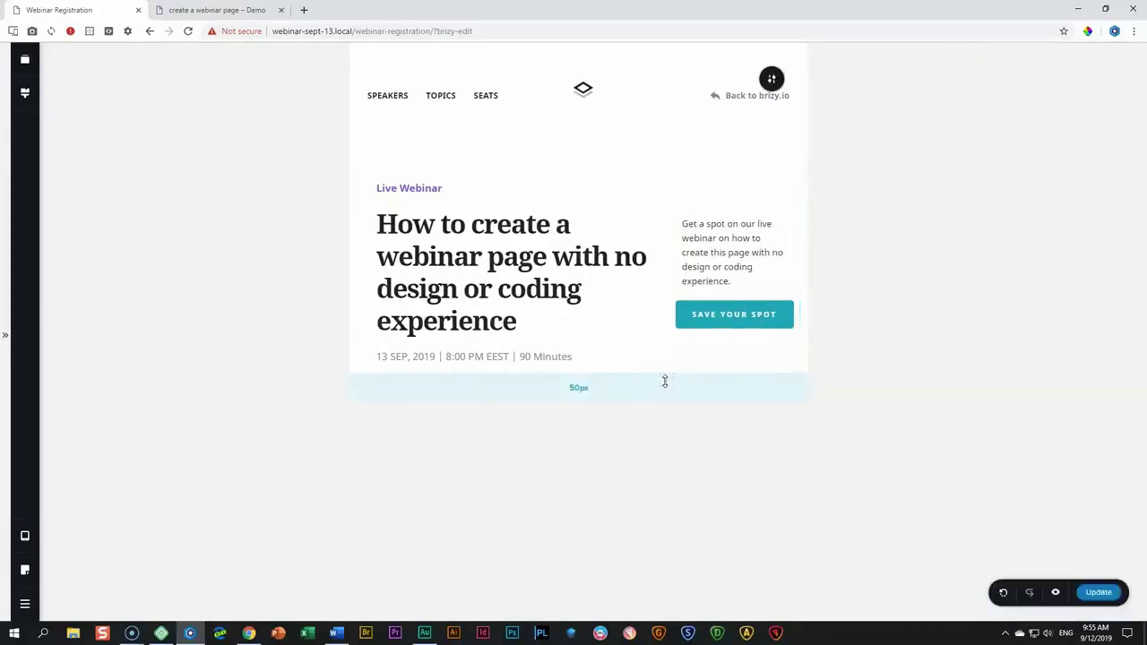
click(318, 524)
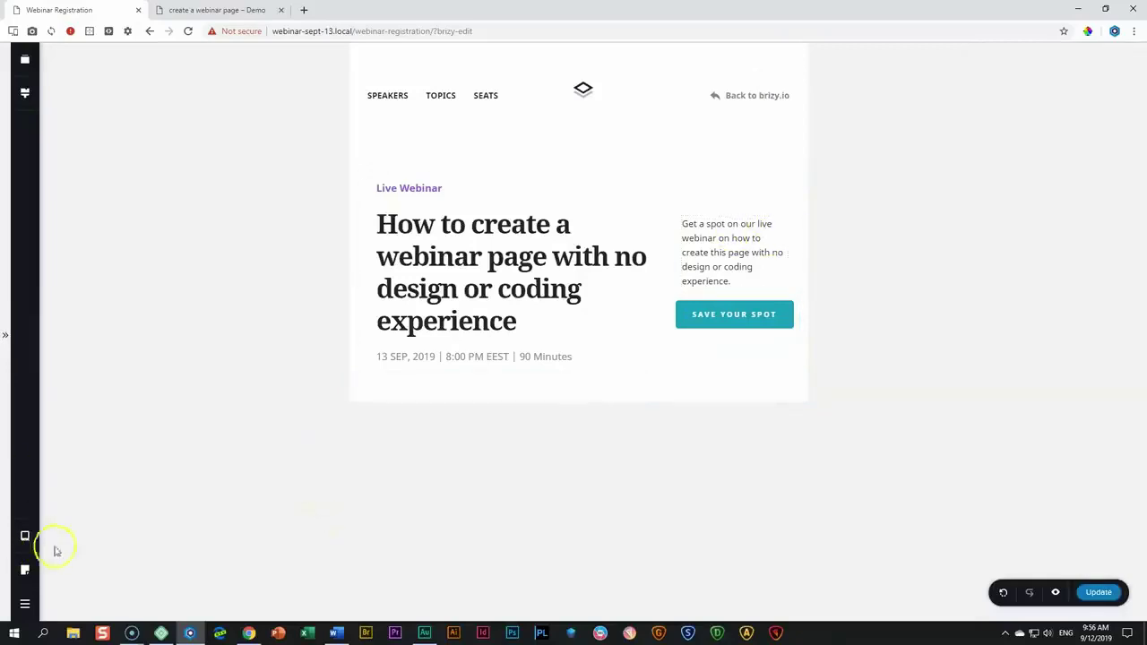
Switch the page editor to the mobile view.
click(25, 536)
click(90, 554)
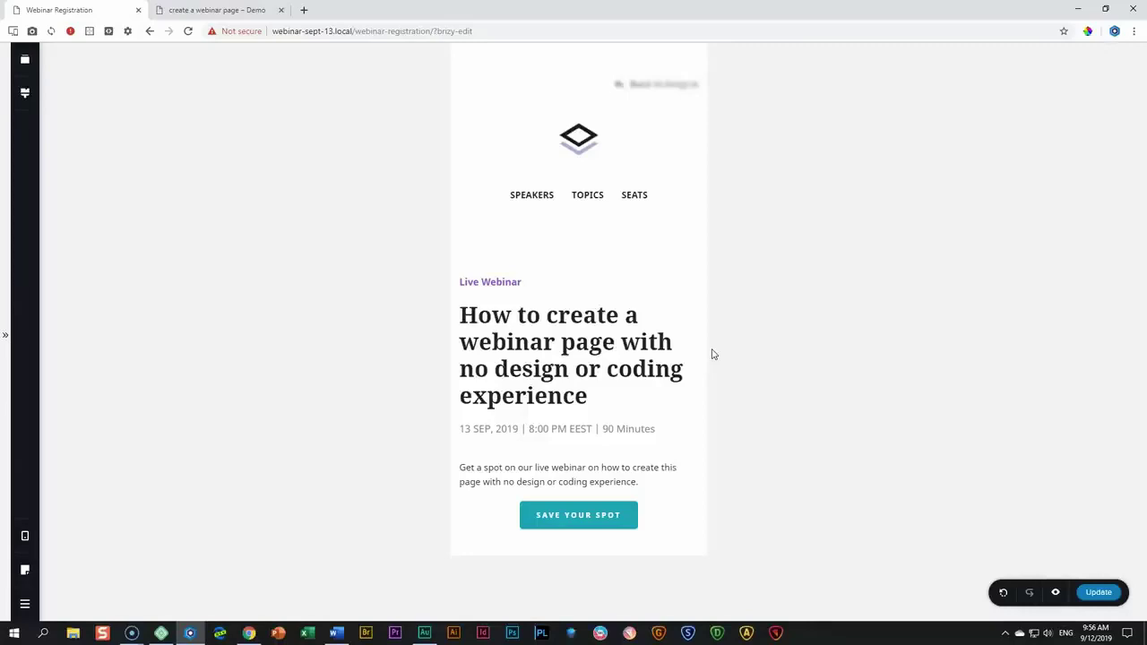
Set the webinar heading column's mobile padding to 50 px top, 30 px right, 5 px bottom and 30 px left.
click(626, 388)
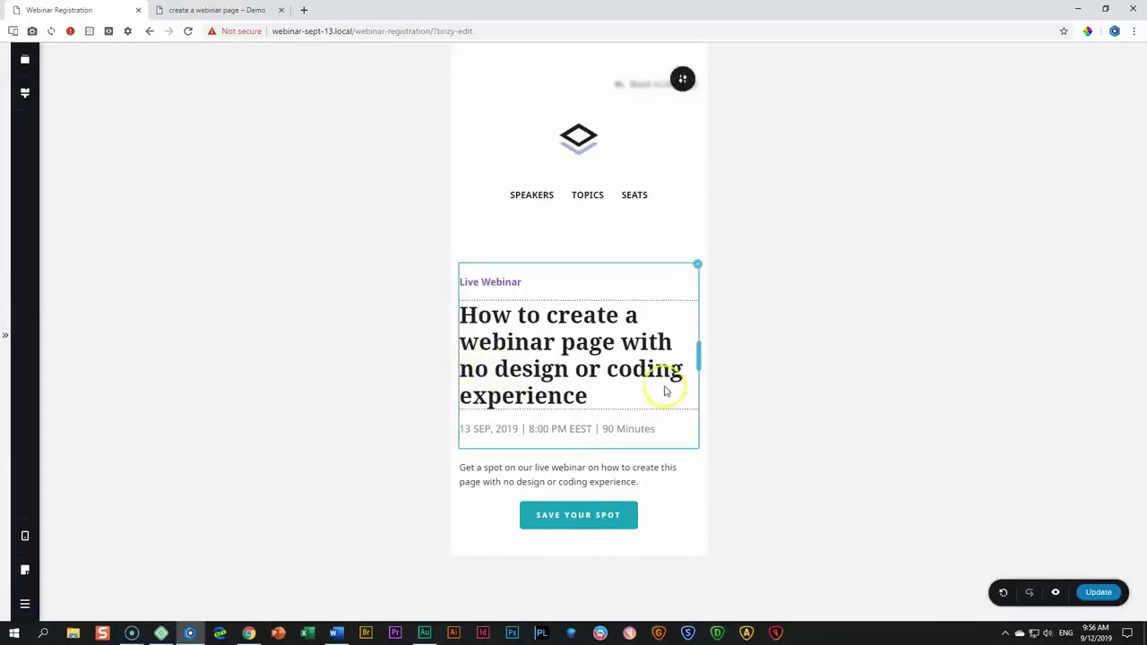
click(697, 268)
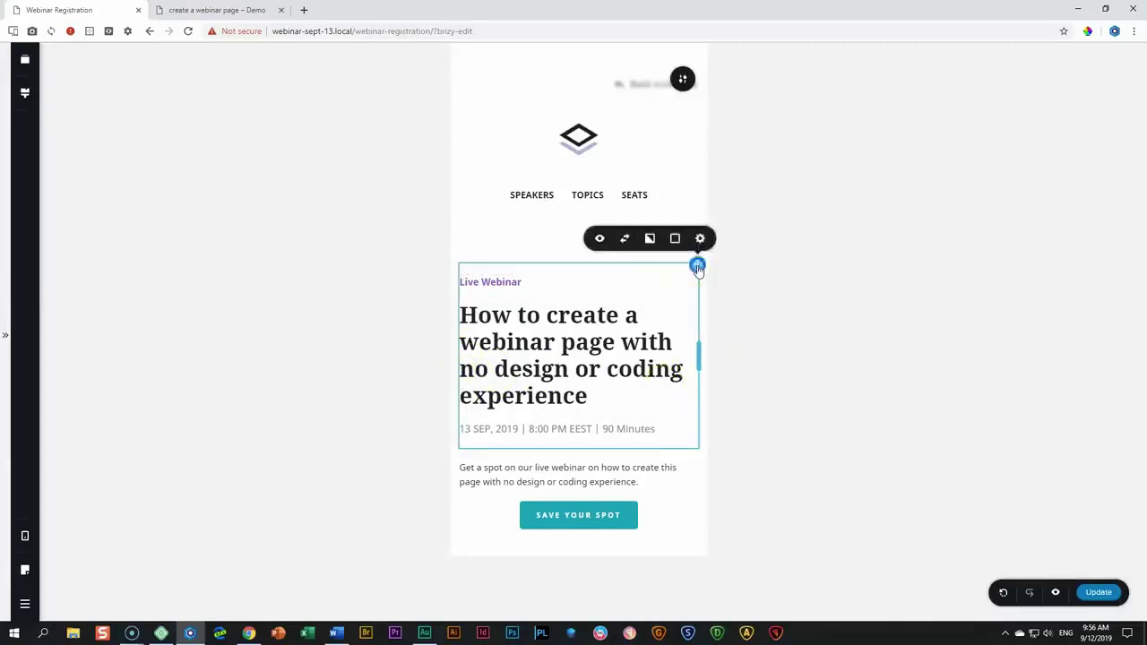
click(703, 237)
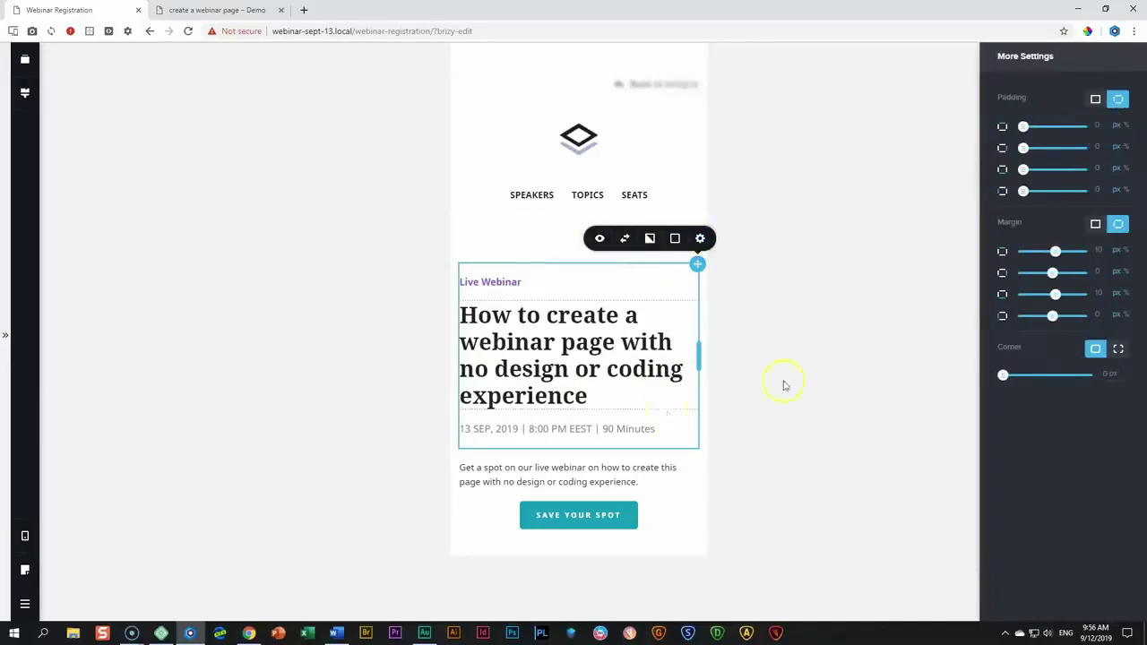
drag(1101, 126, 1075, 130)
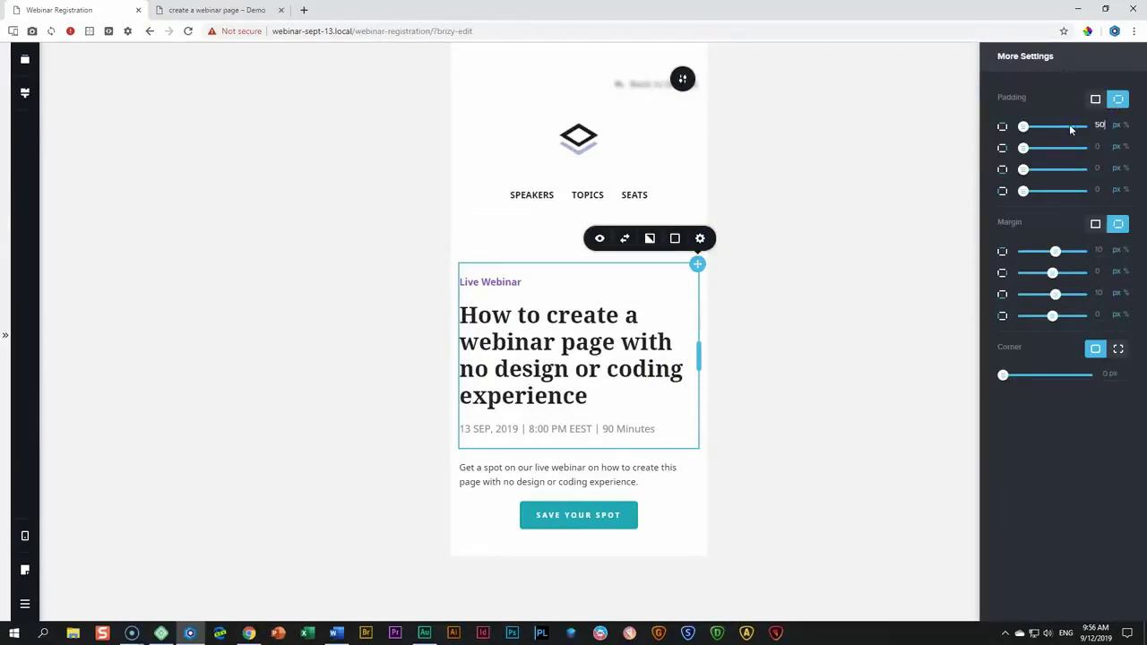
key(Tab)
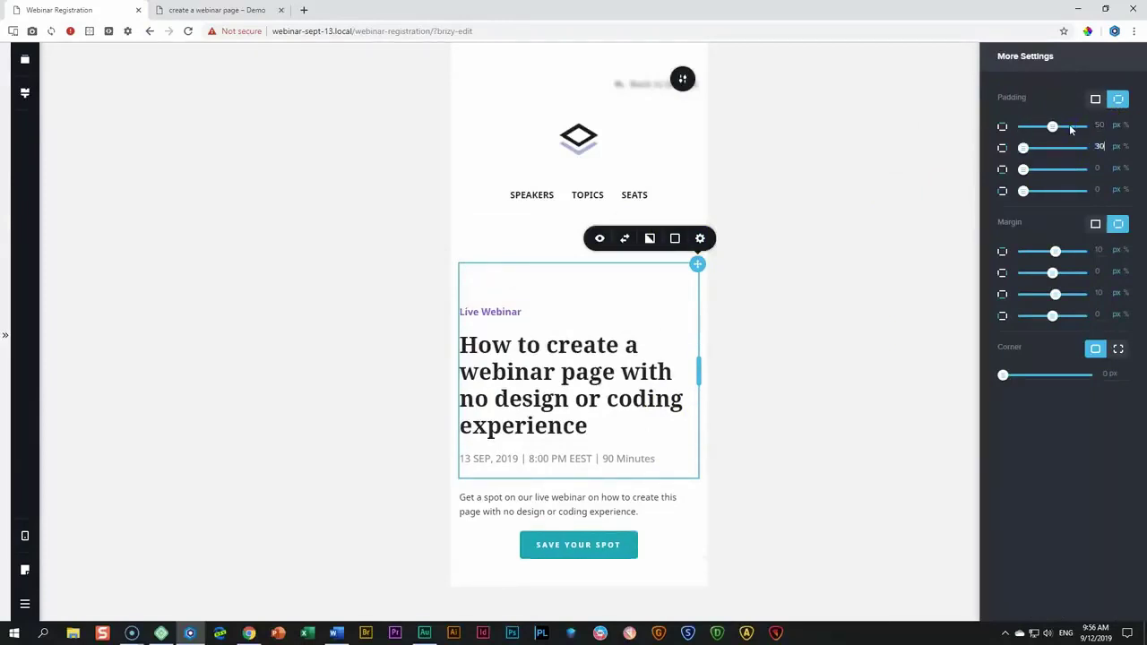
text(30)
key(Tab)
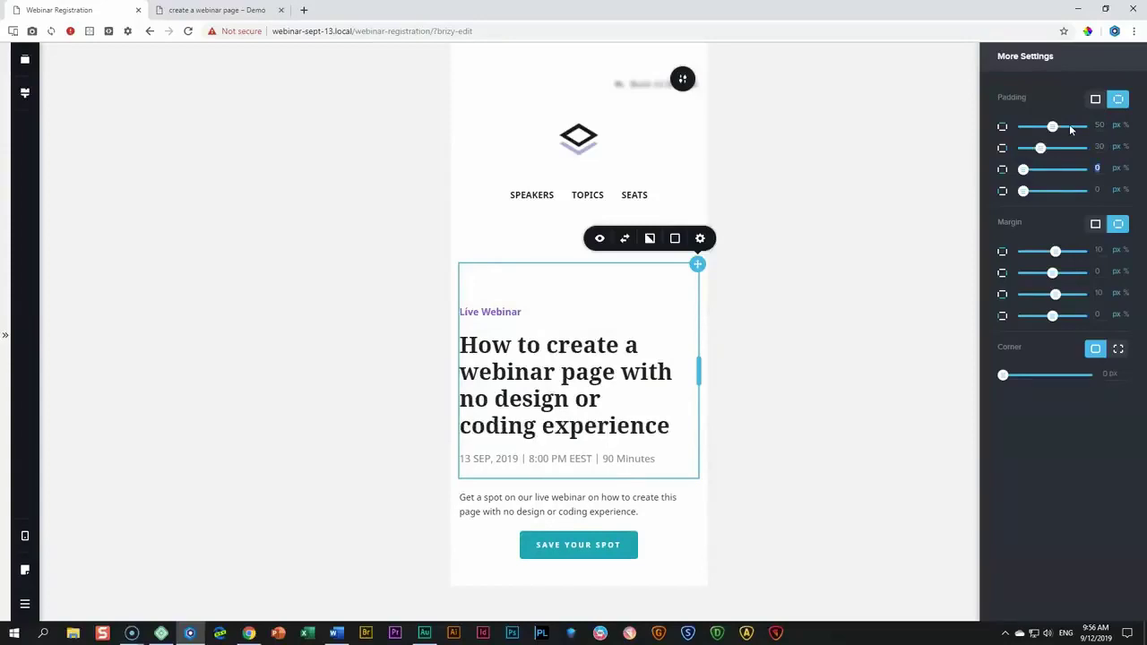
text(5)
key(Tab)
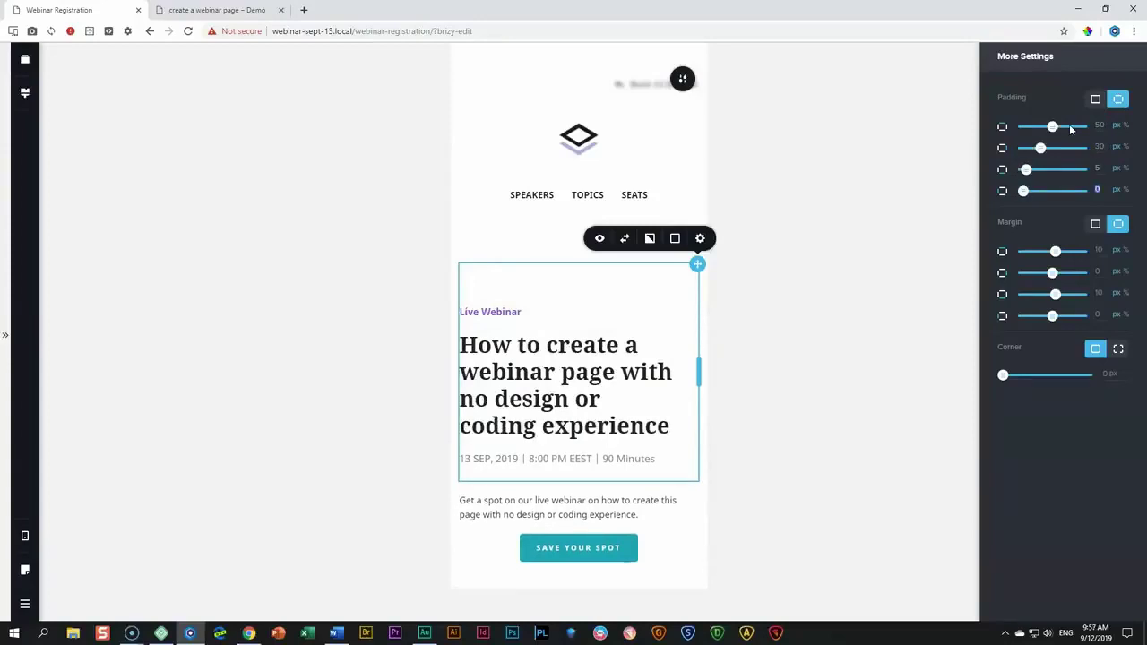
text(30)
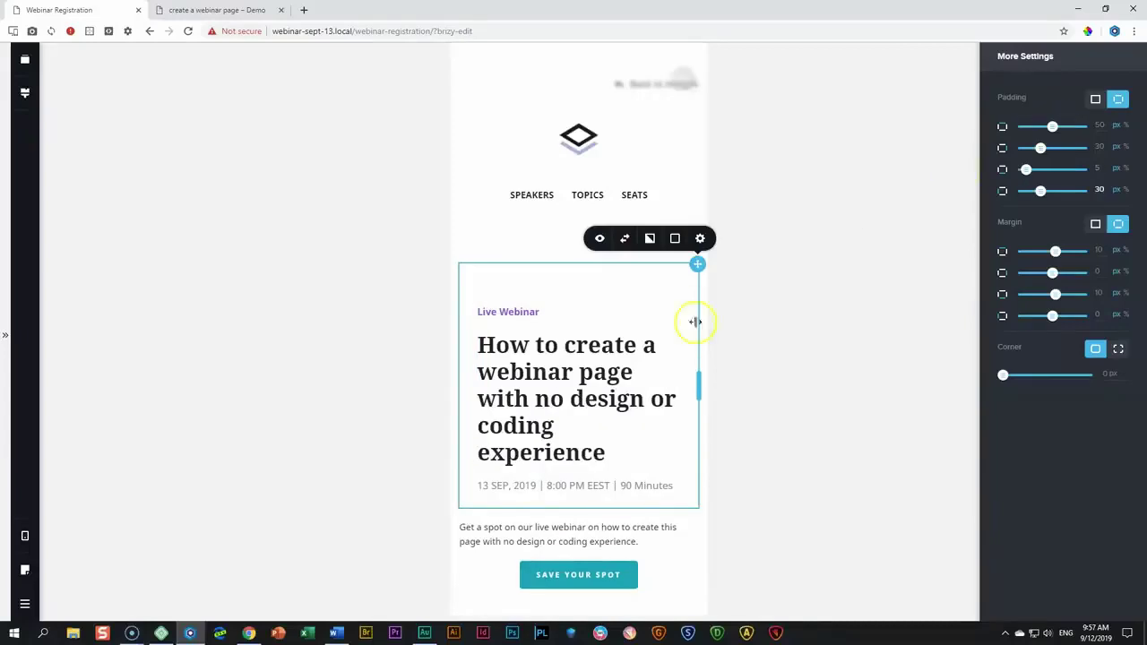
click(794, 357)
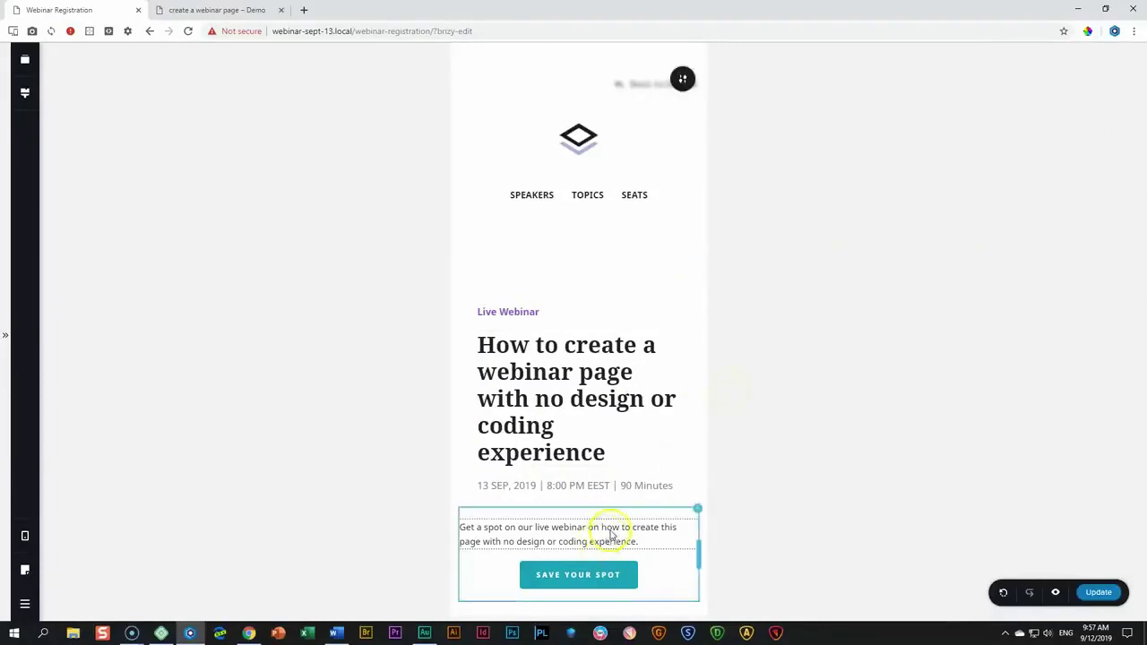
Set the mobile right and left padding of the SAVE YOUR SPOT column to 20 px each.
mouse_move(699, 485)
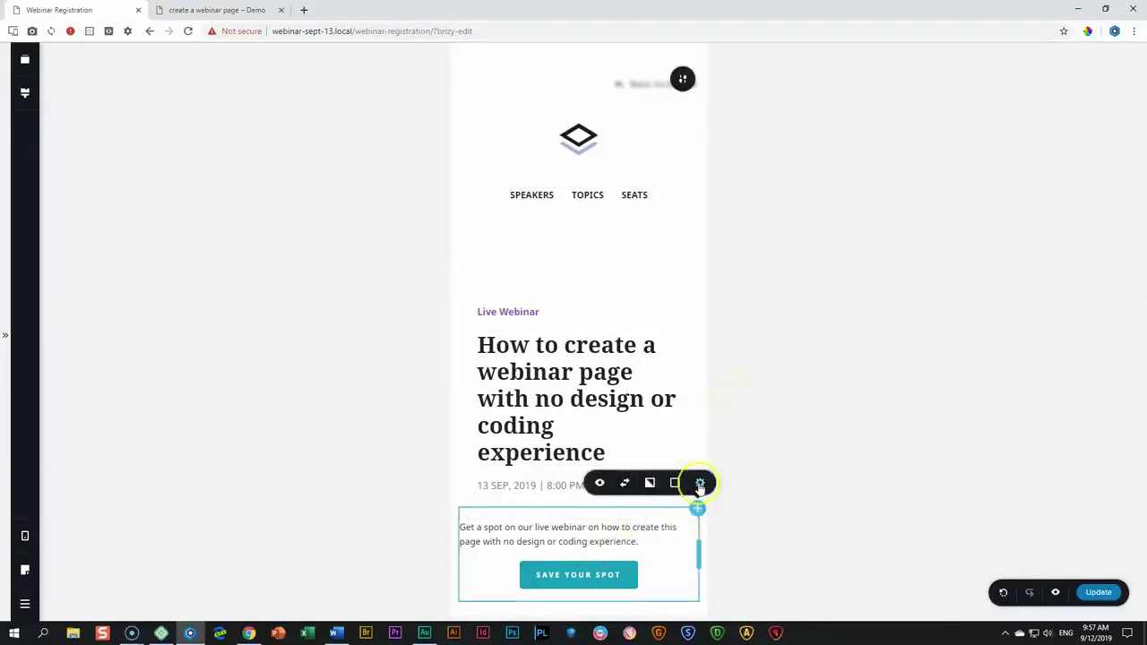
click(699, 484)
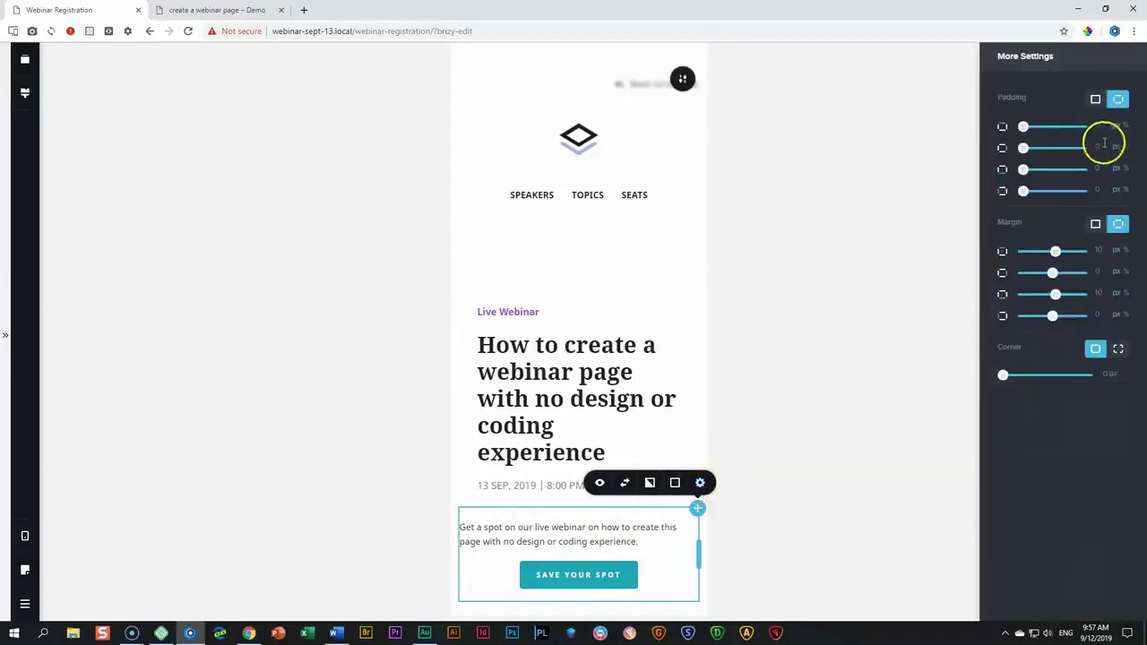
drag(1104, 143, 1083, 149)
text(20)
click(1095, 190)
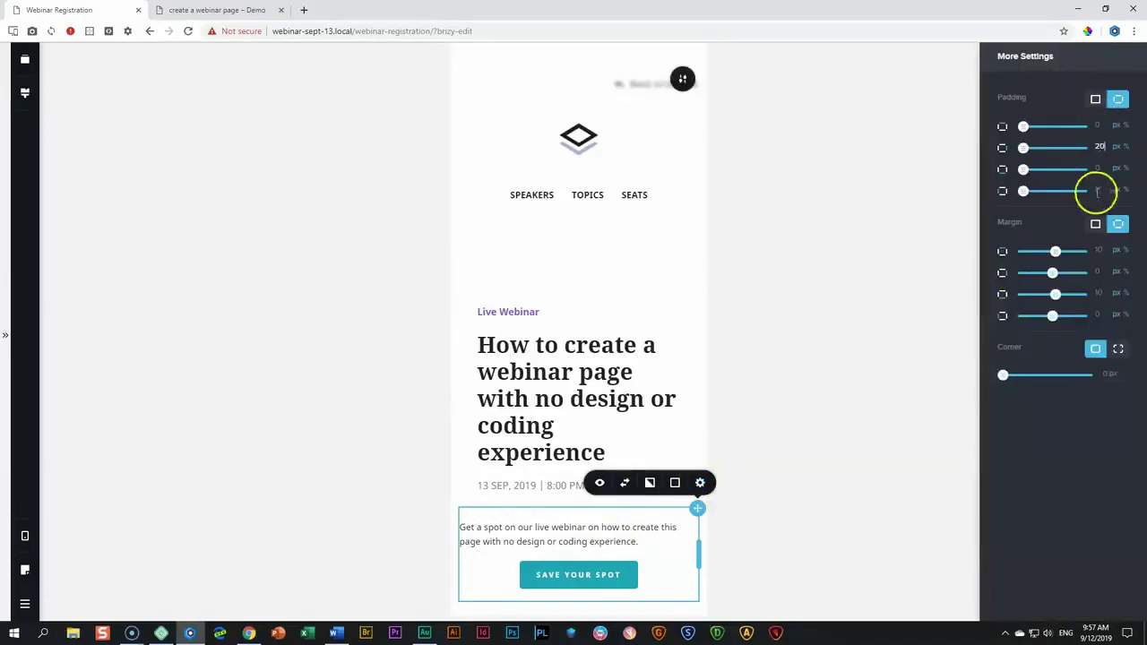
text(20)
click(1033, 184)
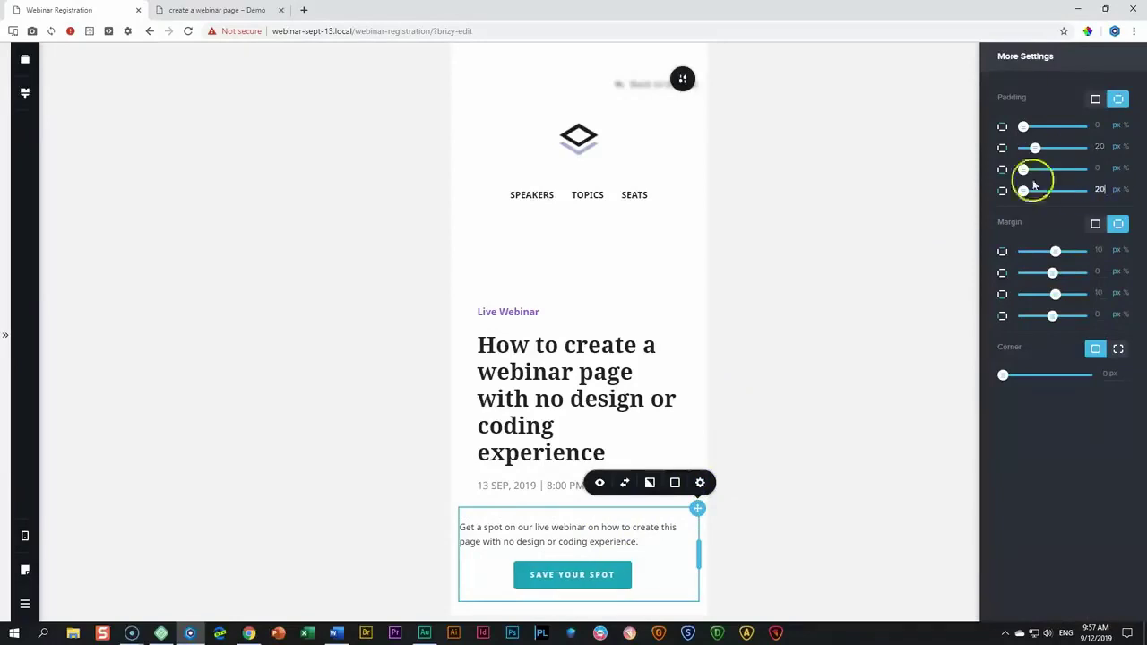
click(888, 312)
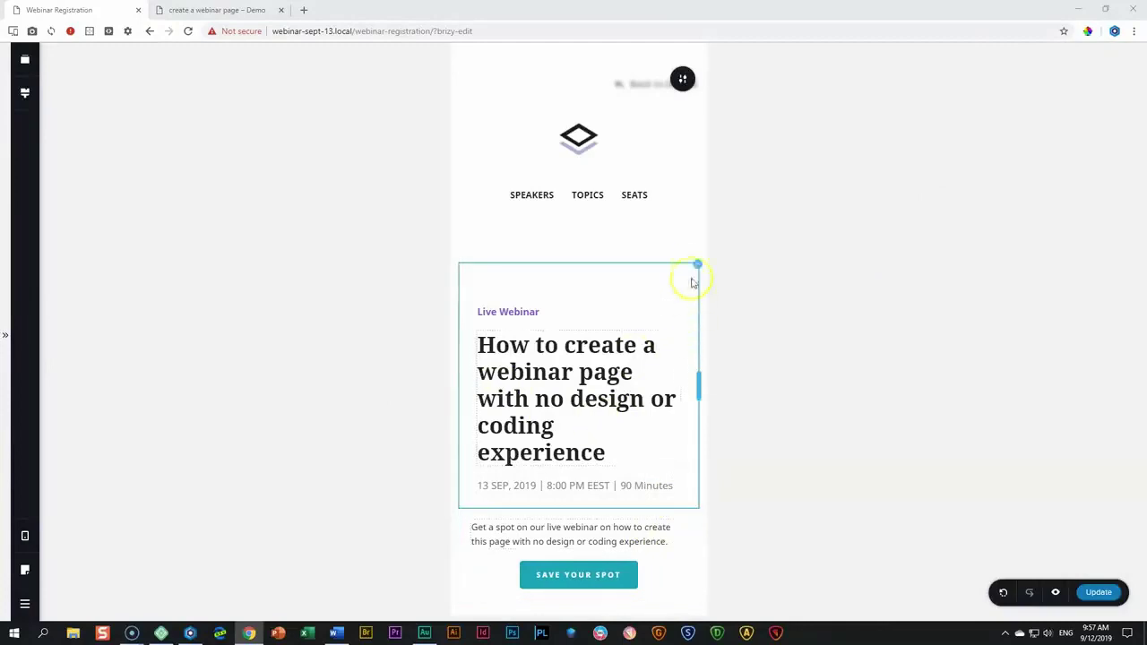
Set the webinar heading column's mobile padding to 0 px top and bottom and 20 px right and left.
mouse_move(696, 262)
click(700, 239)
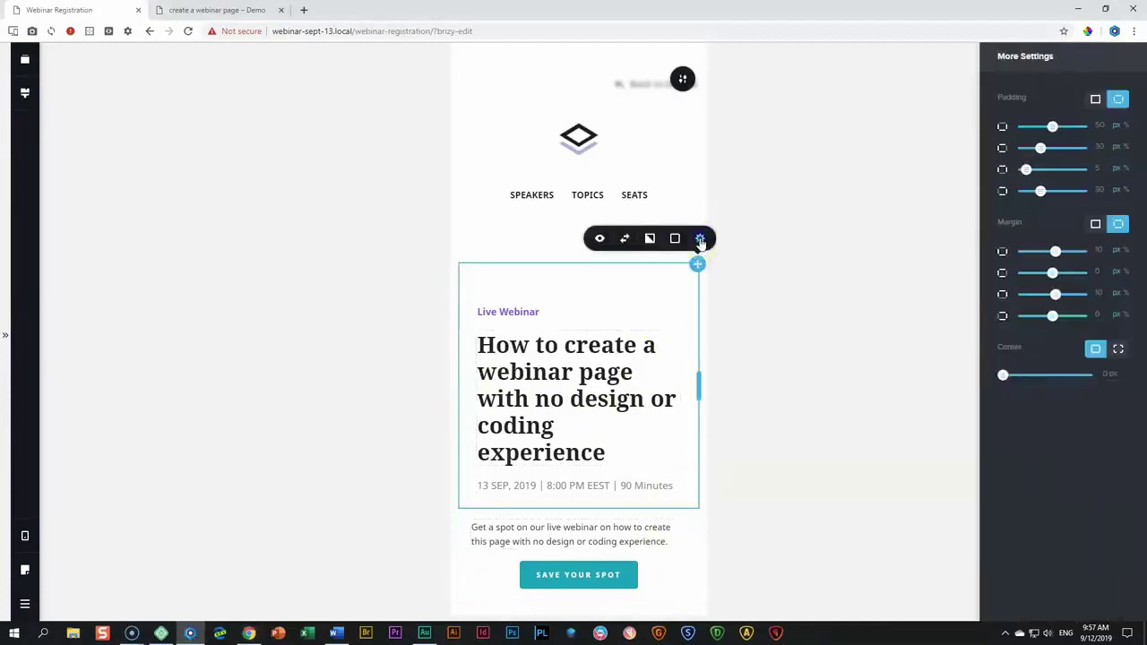
double_click(1110, 126)
text(0)
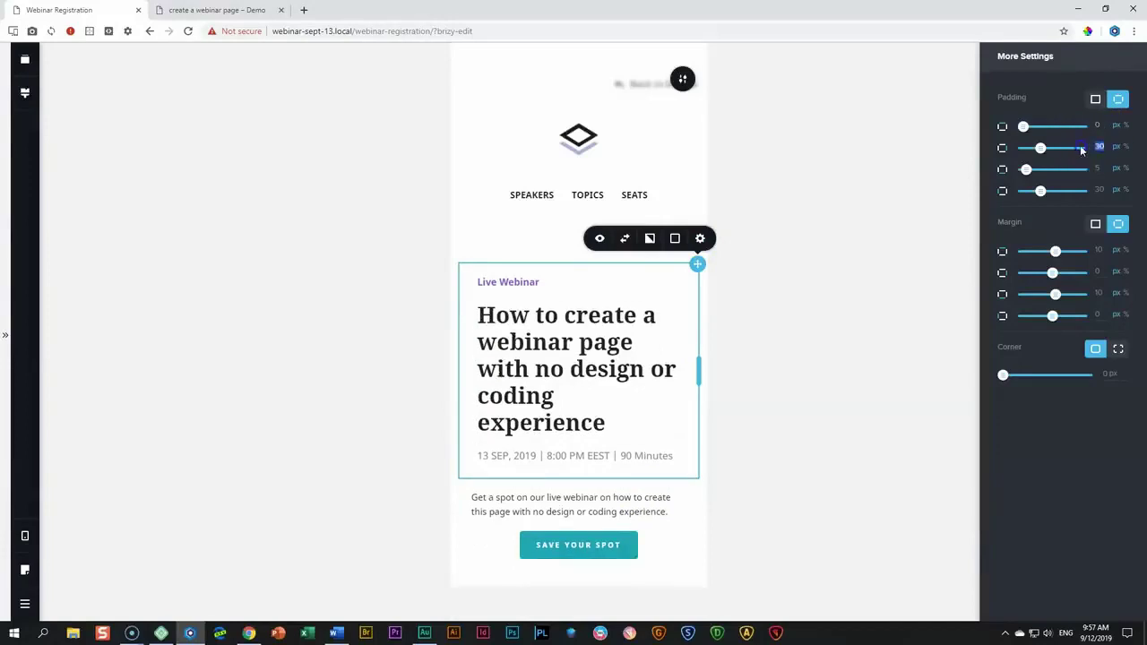
text(20)
double_click(1103, 168)
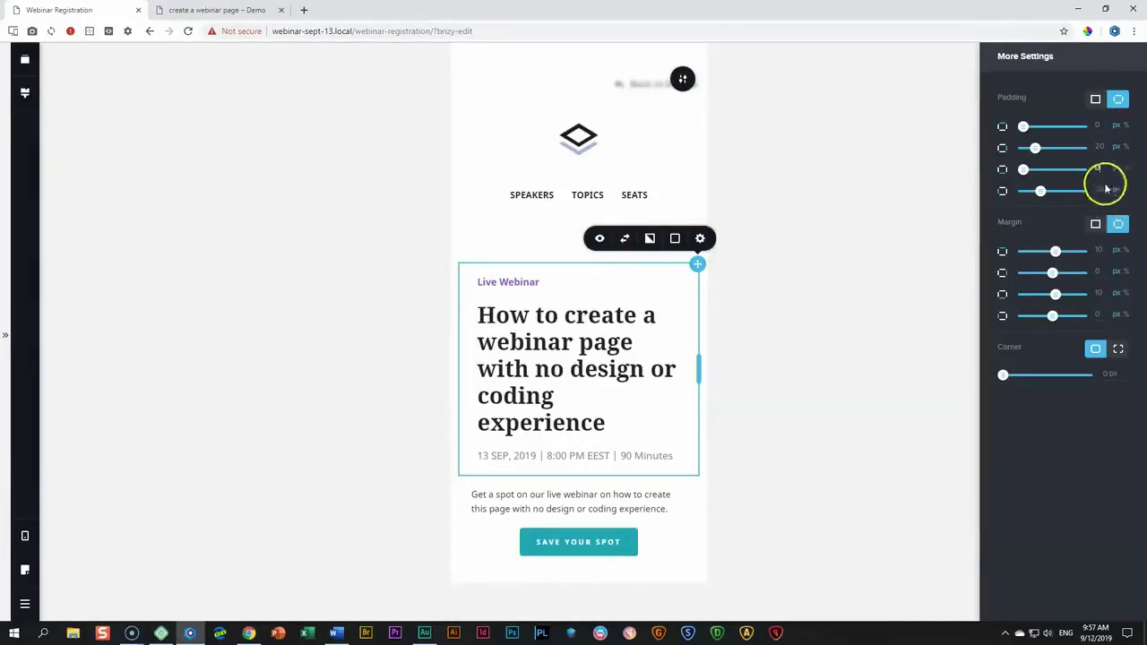
double_click(1081, 192)
text(20)
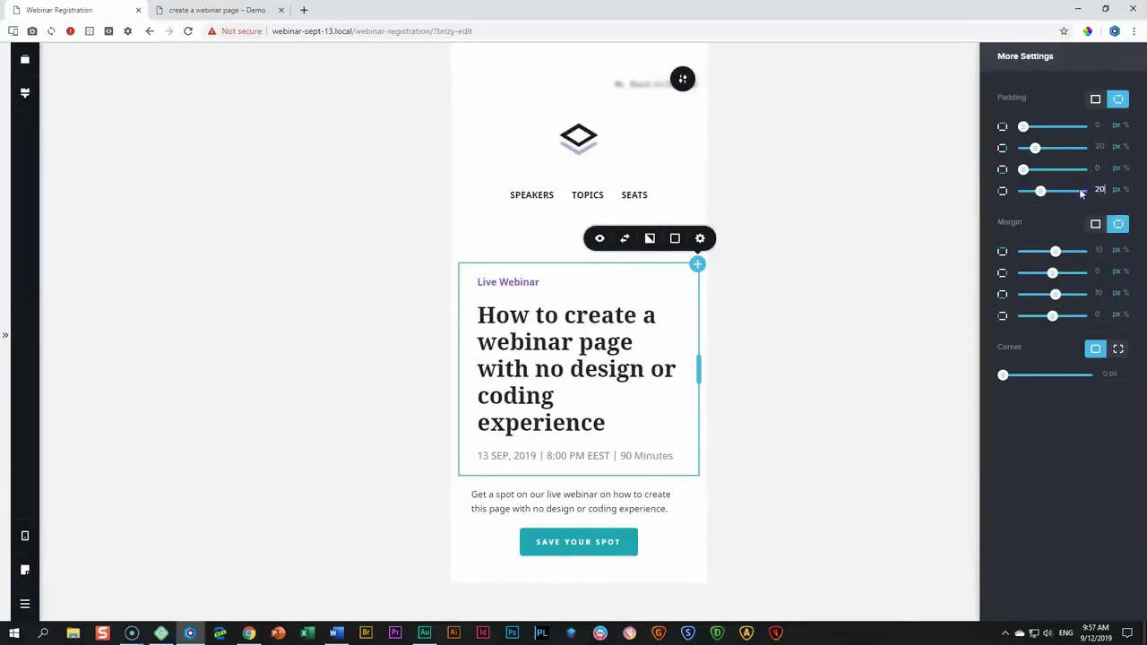
click(774, 374)
click(735, 420)
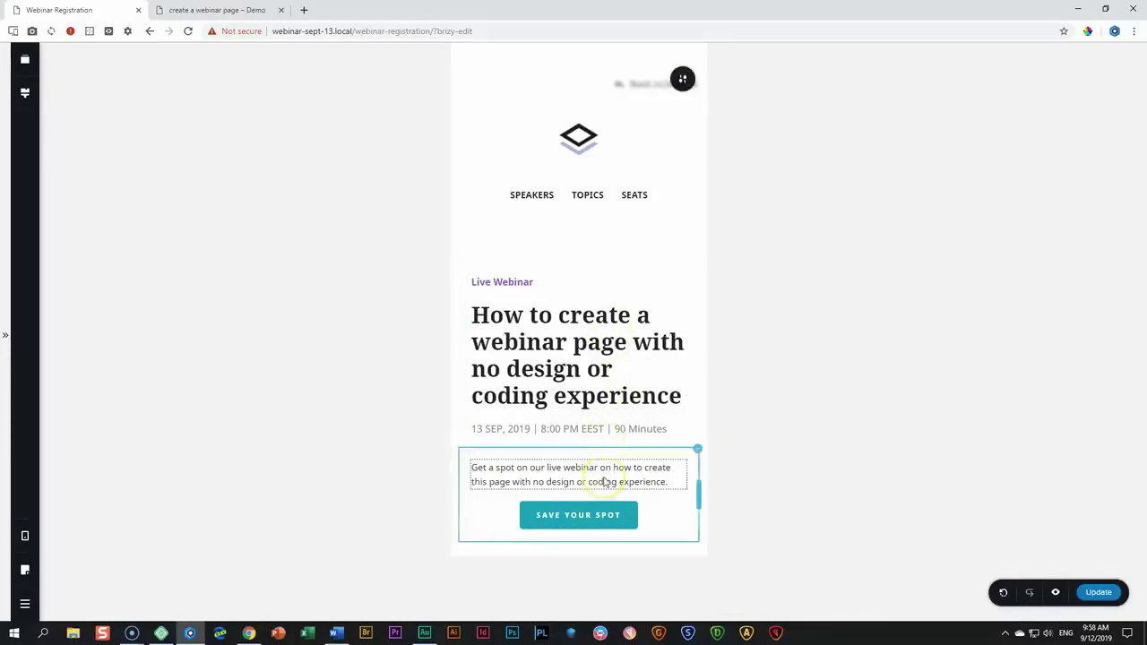
Align the SAVE YOUR SPOT button to the left in the mobile view.
click(598, 514)
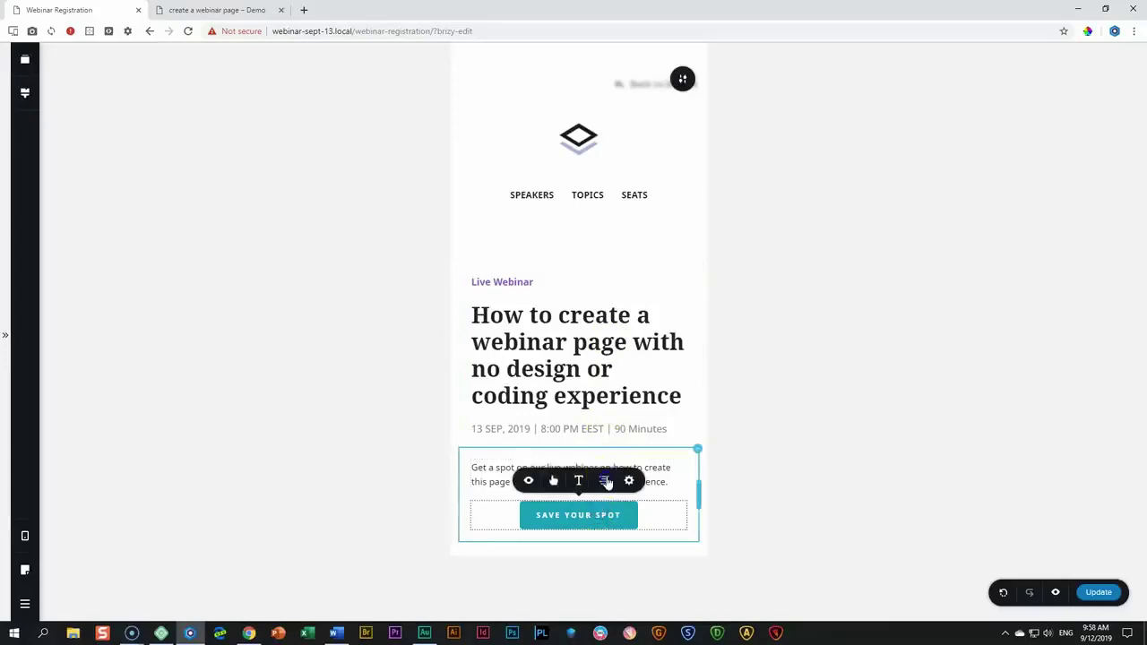
click(606, 481)
click(607, 481)
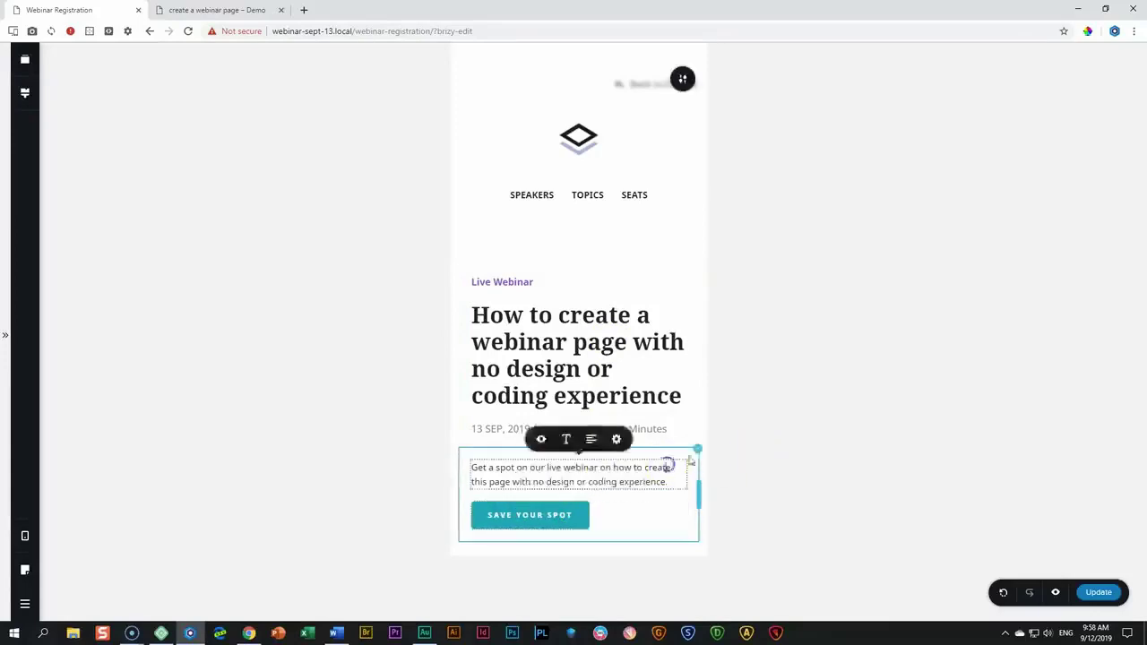
click(757, 395)
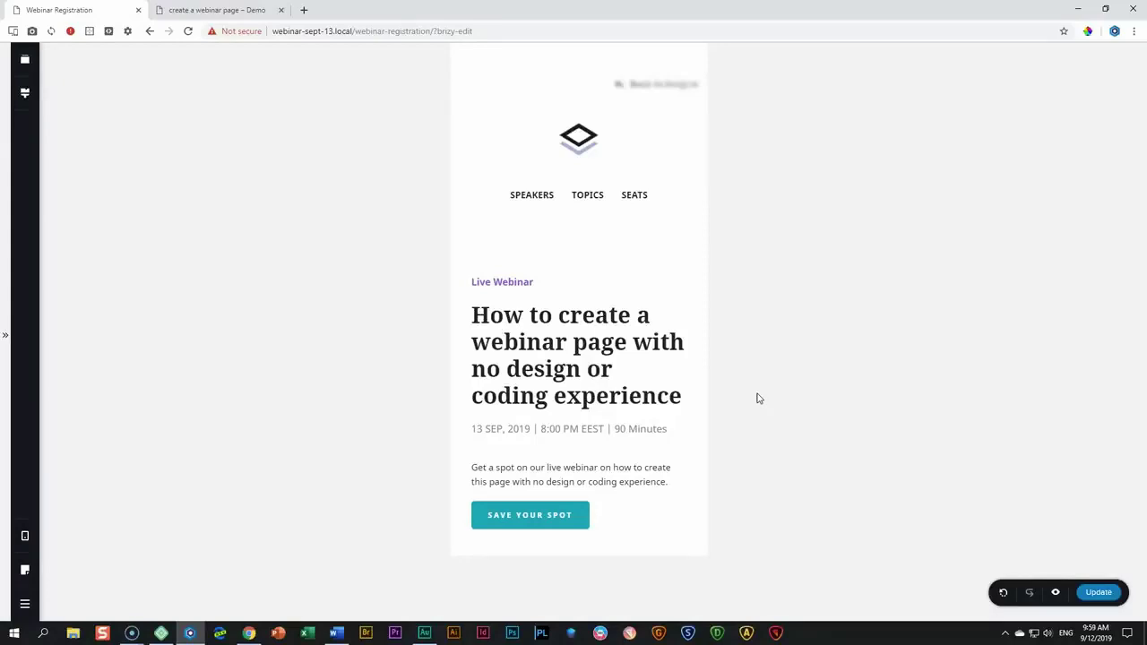
Check the hero section in the tablet view, and return the editor to the desktop view.
click(25, 535)
click(93, 529)
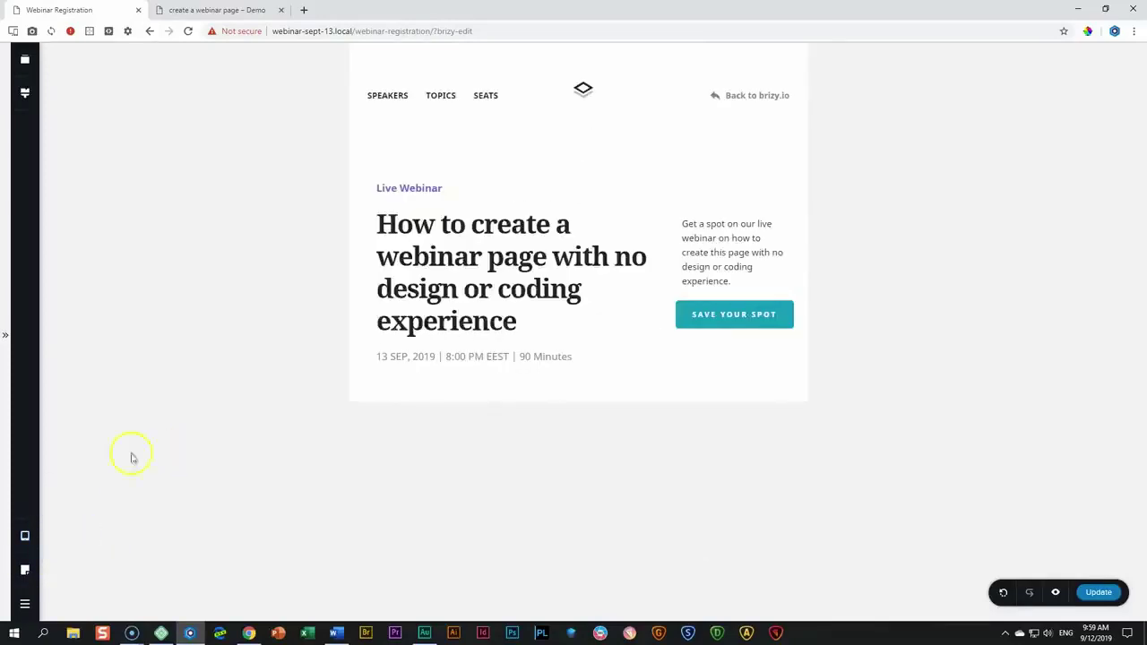
click(25, 536)
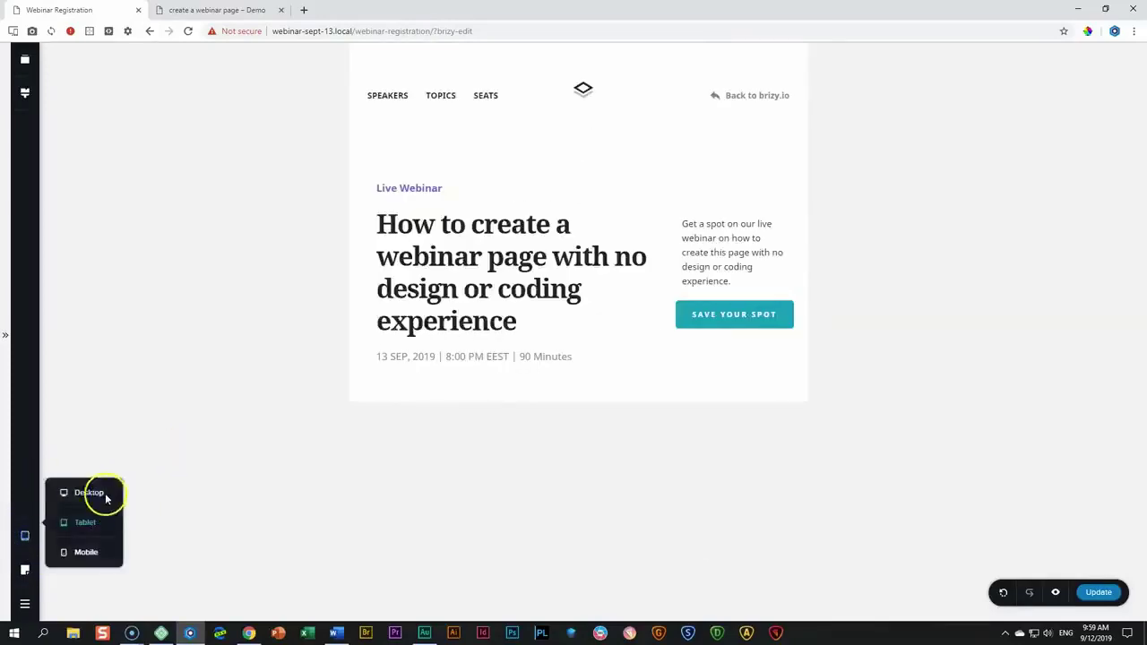
click(104, 494)
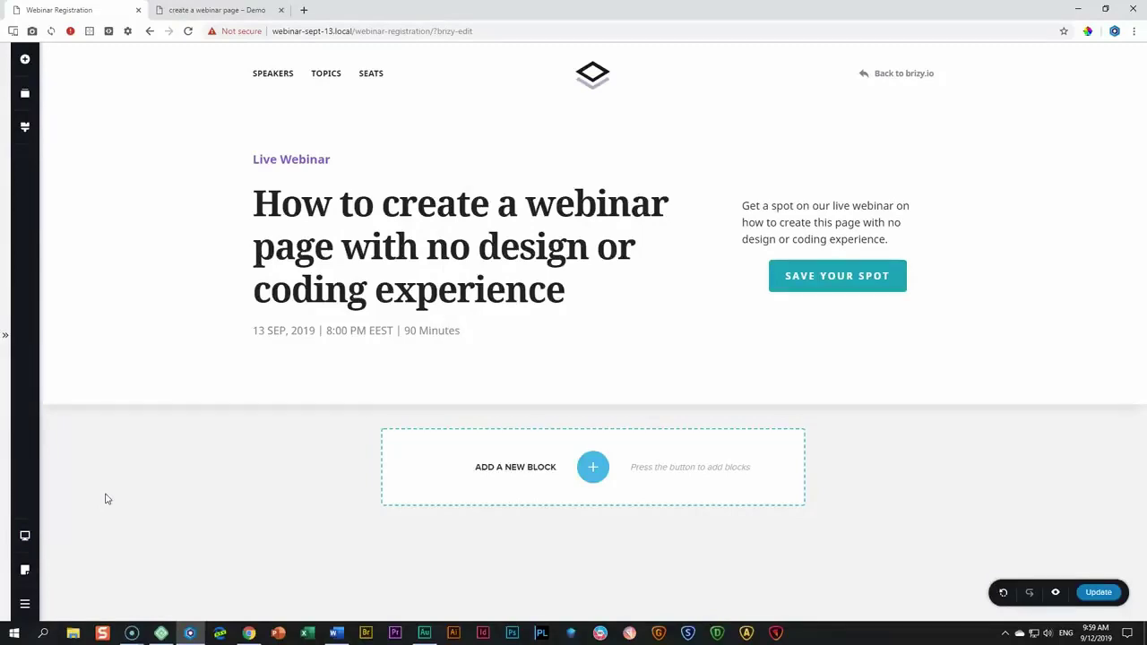
Save the updated webinar registration page and open its preview.
click(1100, 594)
click(1109, 595)
click(1055, 593)
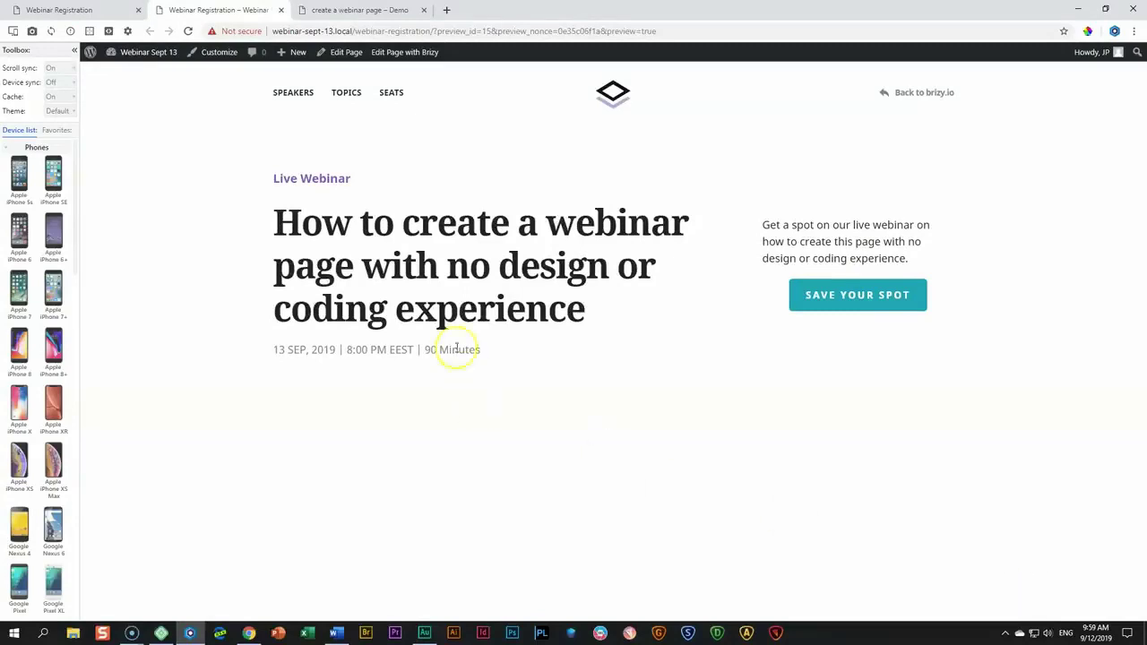
Compare the previewed hero section with the demo webinar page.
click(368, 9)
click(215, 10)
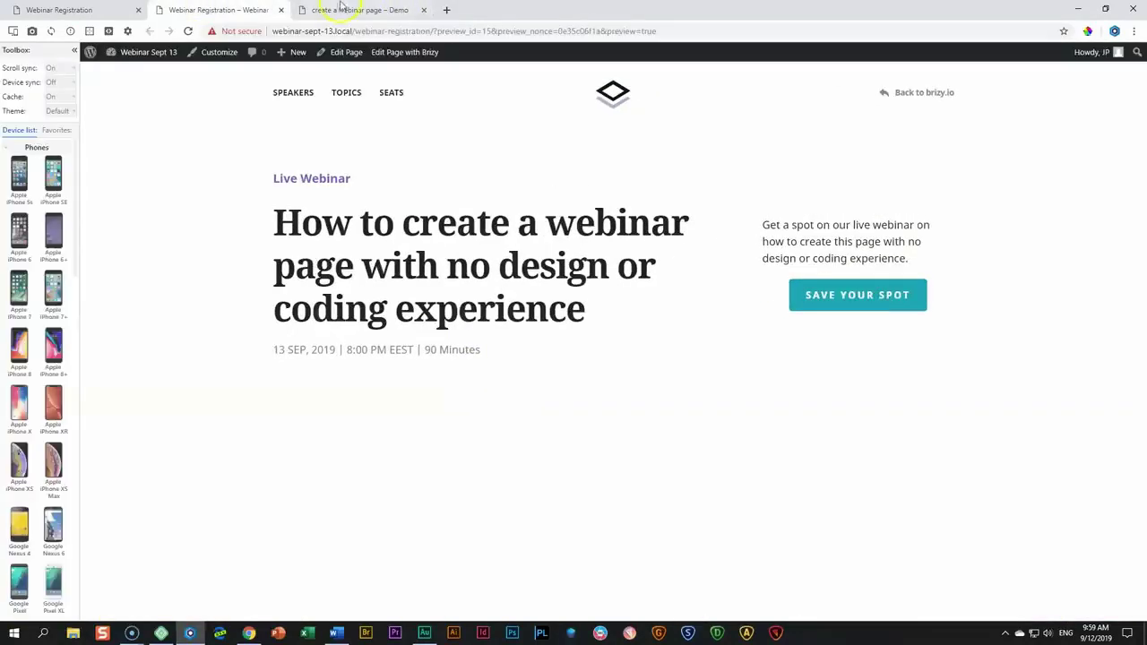
click(341, 9)
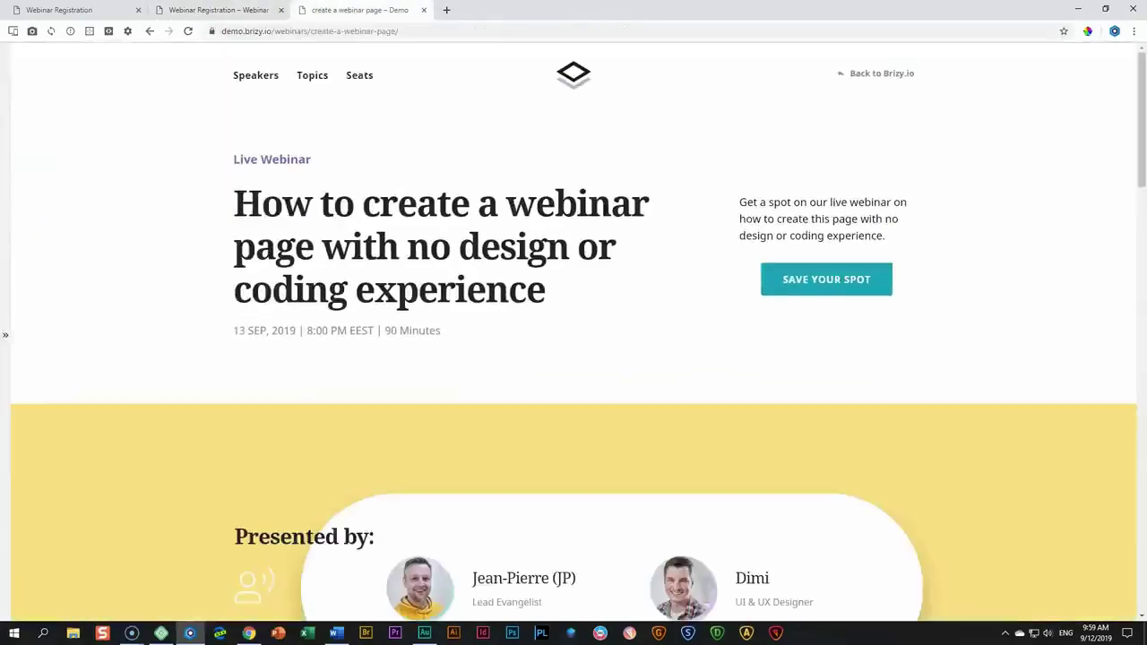
click(161, 9)
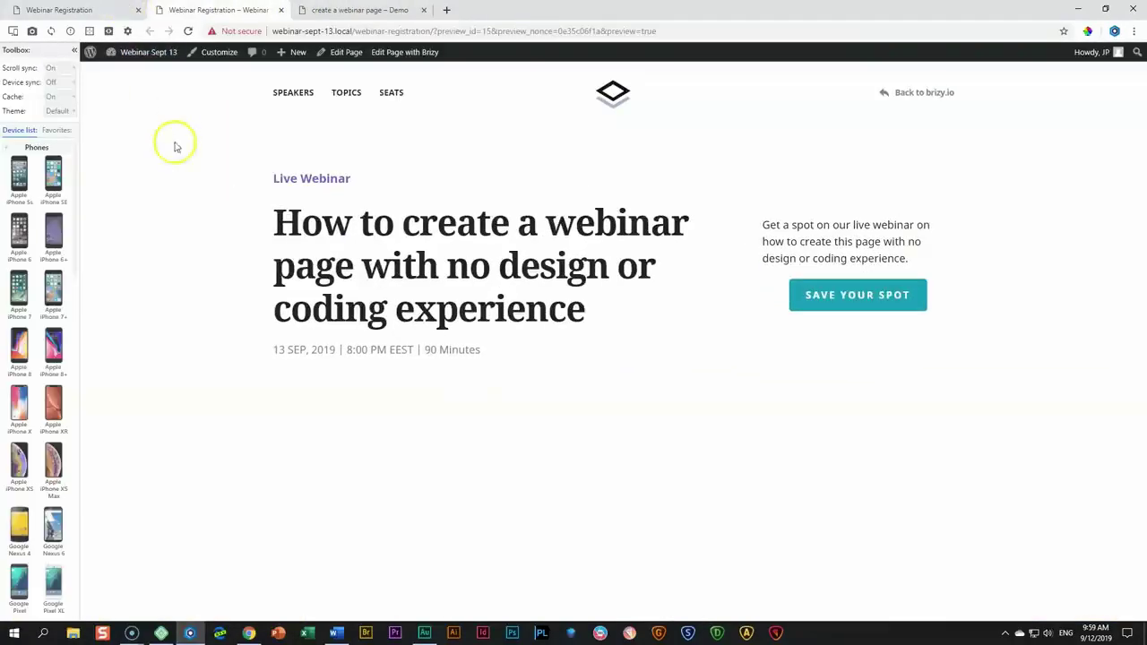
Examine the previewed page on a simulated iPhone X down to the SAVE YOUR SPOT button, and return to the Brizy editor.
click(19, 410)
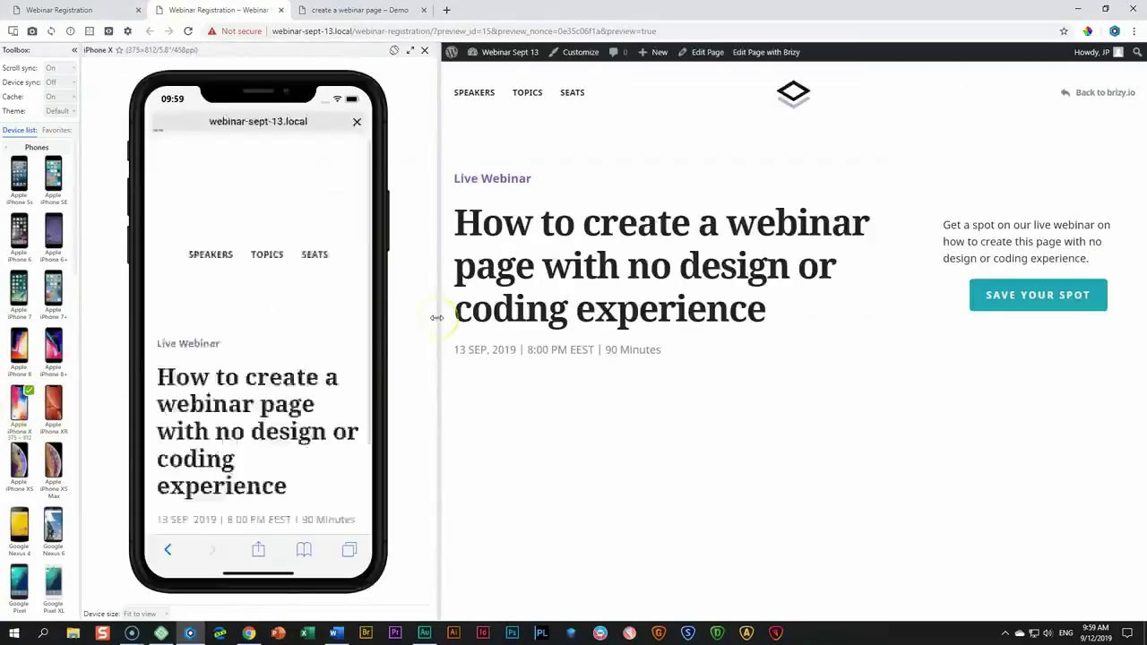
drag(437, 318, 402, 315)
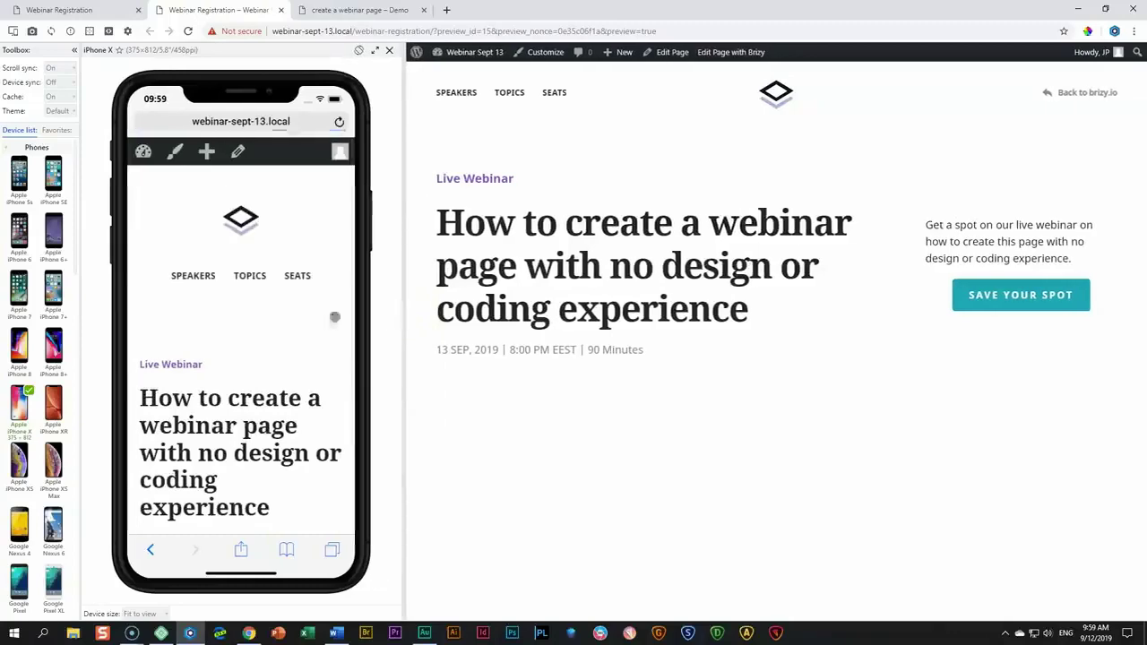
click(277, 318)
scroll(277, 318, down, 1)
scroll(277, 318, up, 2)
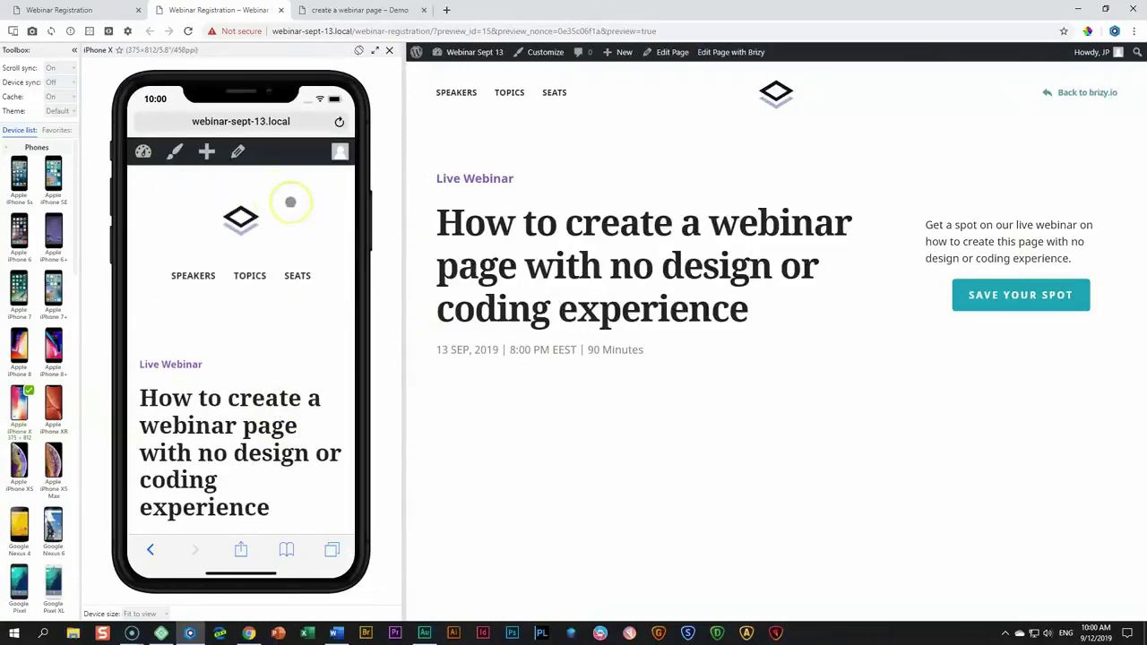
scroll(289, 208, down, 1)
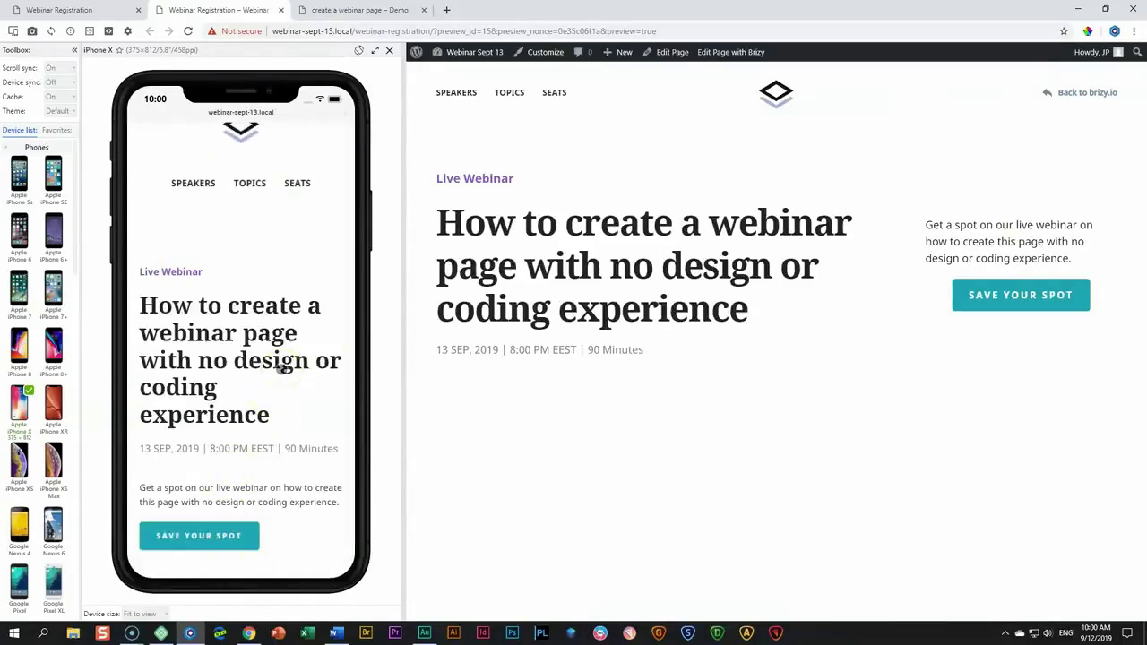
click(93, 8)
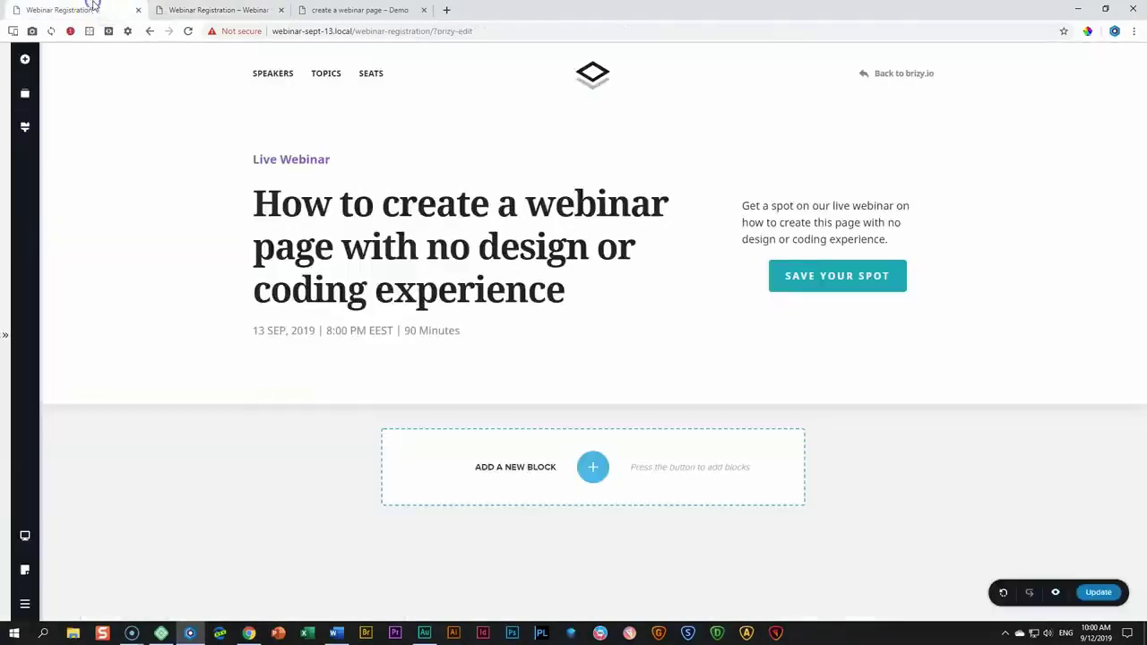
Compare the hero section in the editor's mobile view with the simulated iPhone X preview, and return the editor to the desktop view.
click(24, 537)
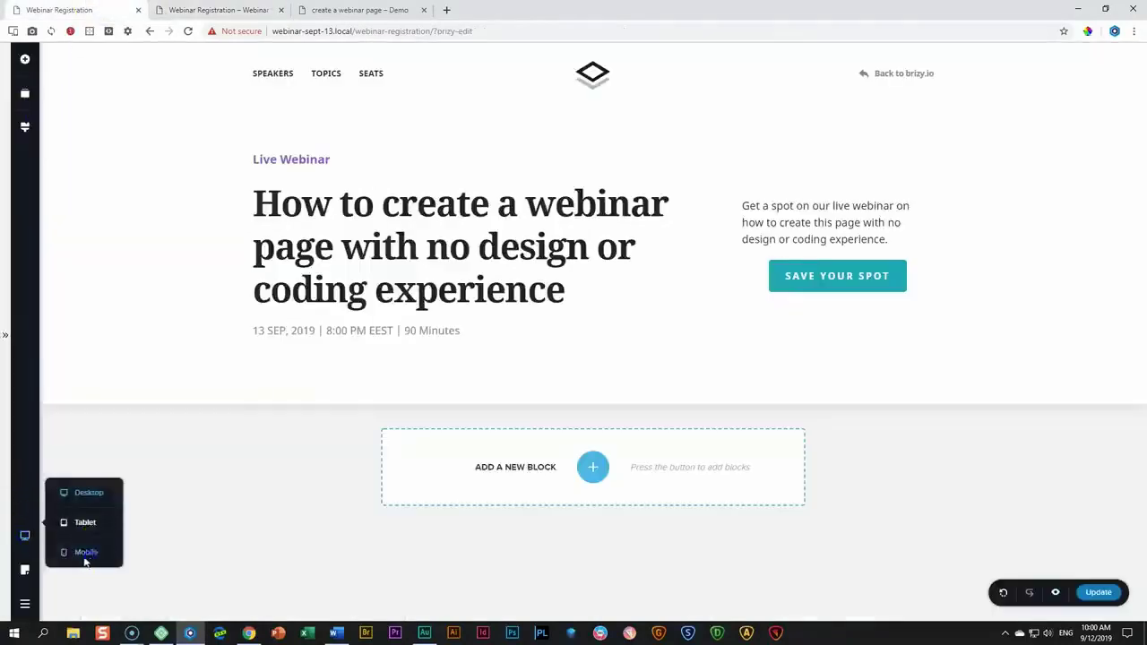
click(89, 551)
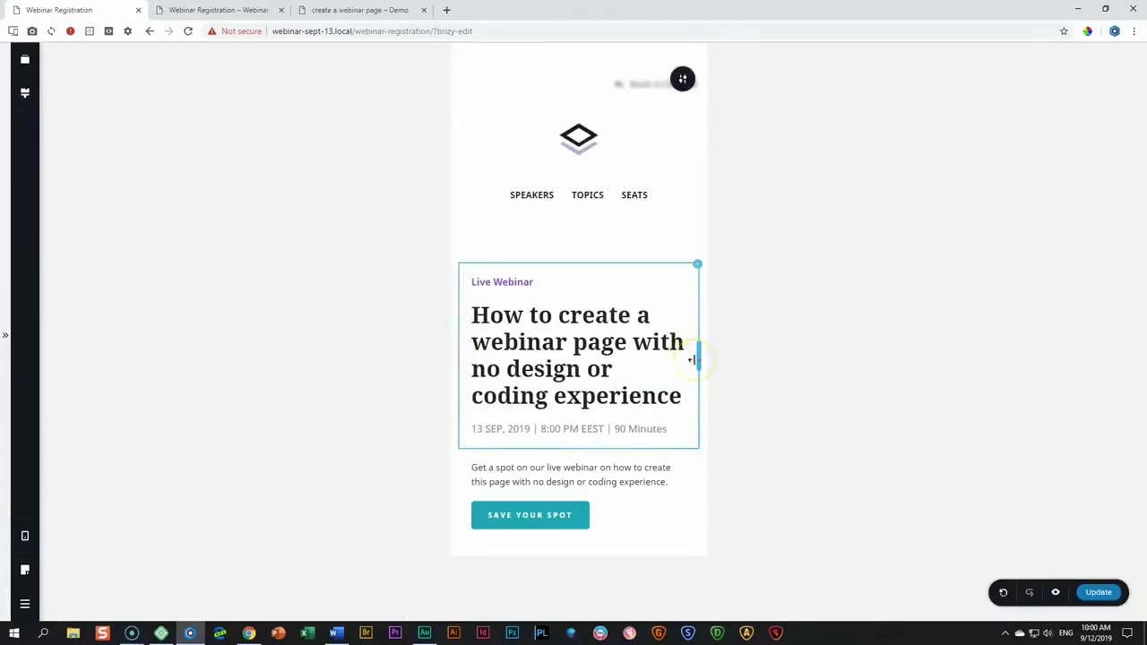
click(349, 10)
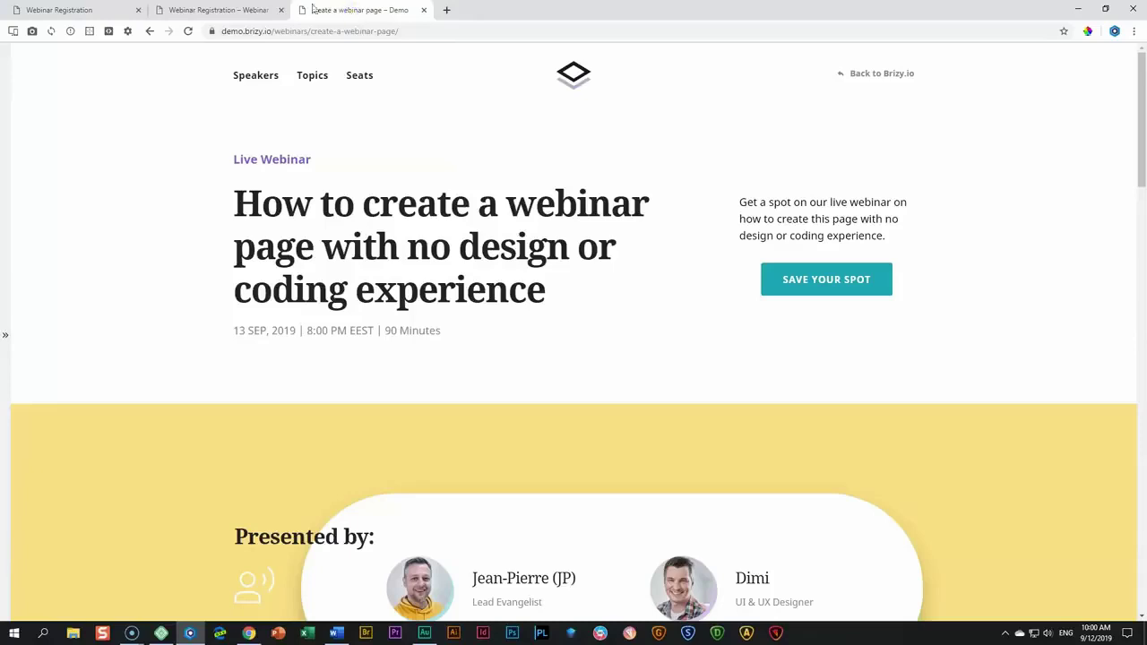
click(204, 8)
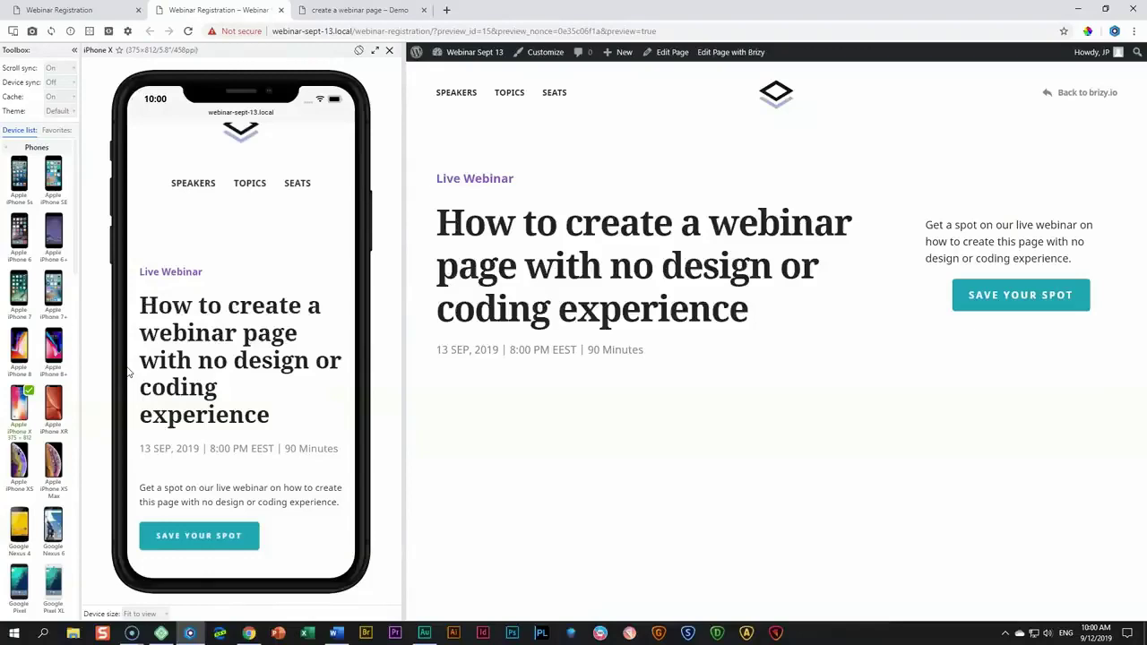
click(123, 8)
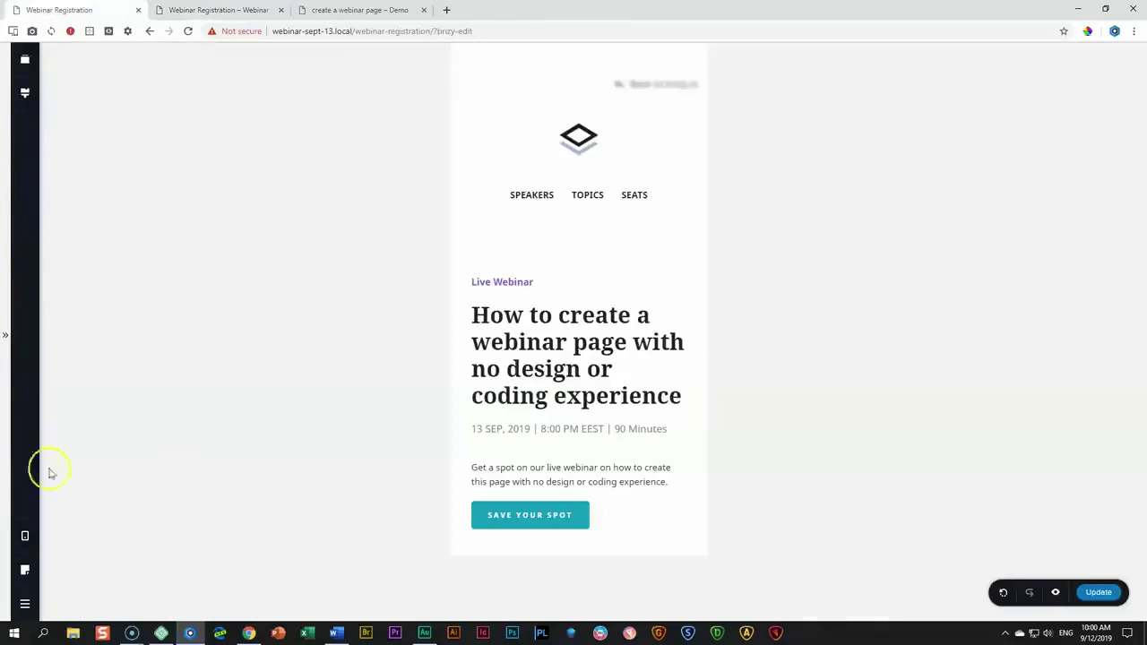
mouse_move(27, 539)
click(72, 492)
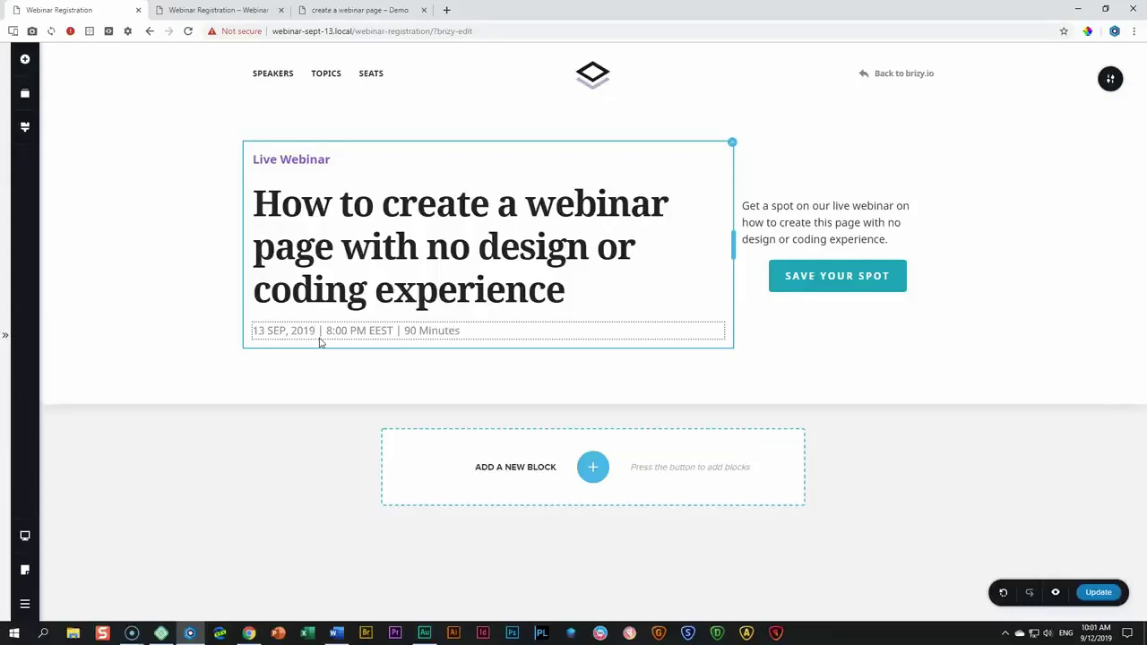
Check the hero section in the editor by switching repeatedly between the tablet, mobile and desktop views, ending on desktop.
key(ctrl+shift+t)
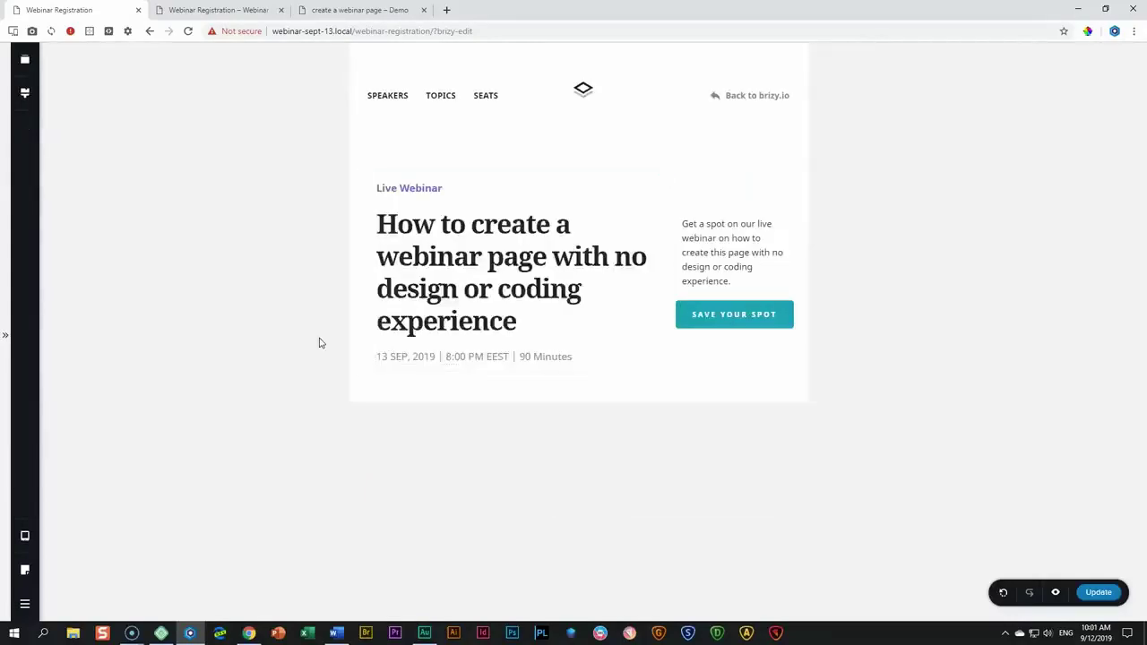
key(ctrl+shift+m)
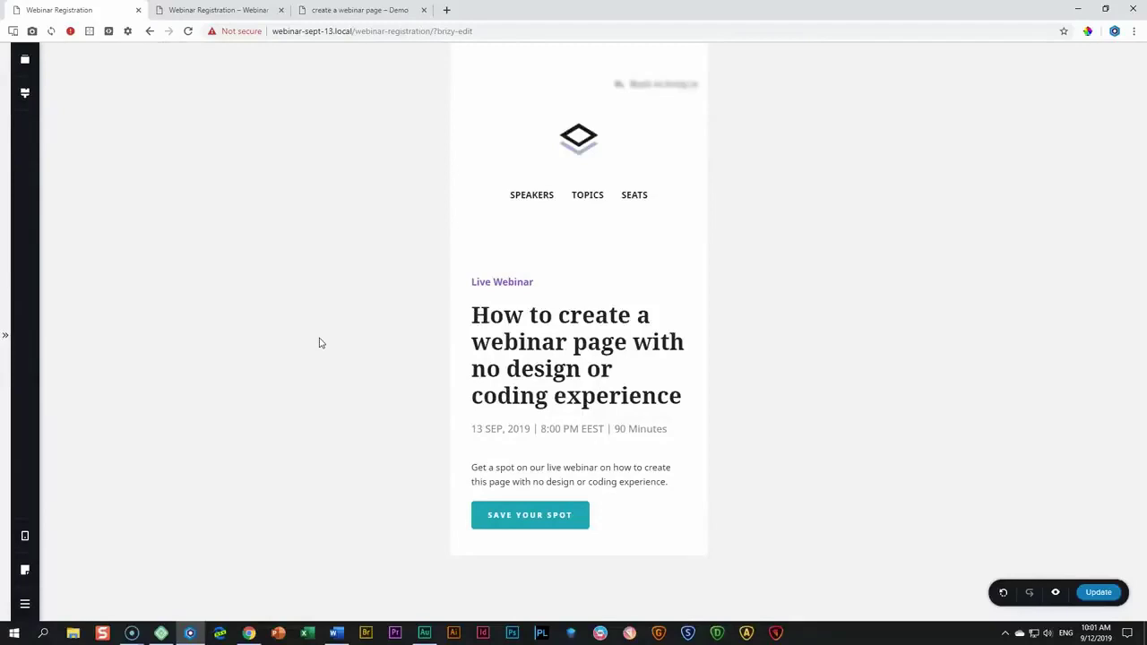
key(ctrl+shift+d)
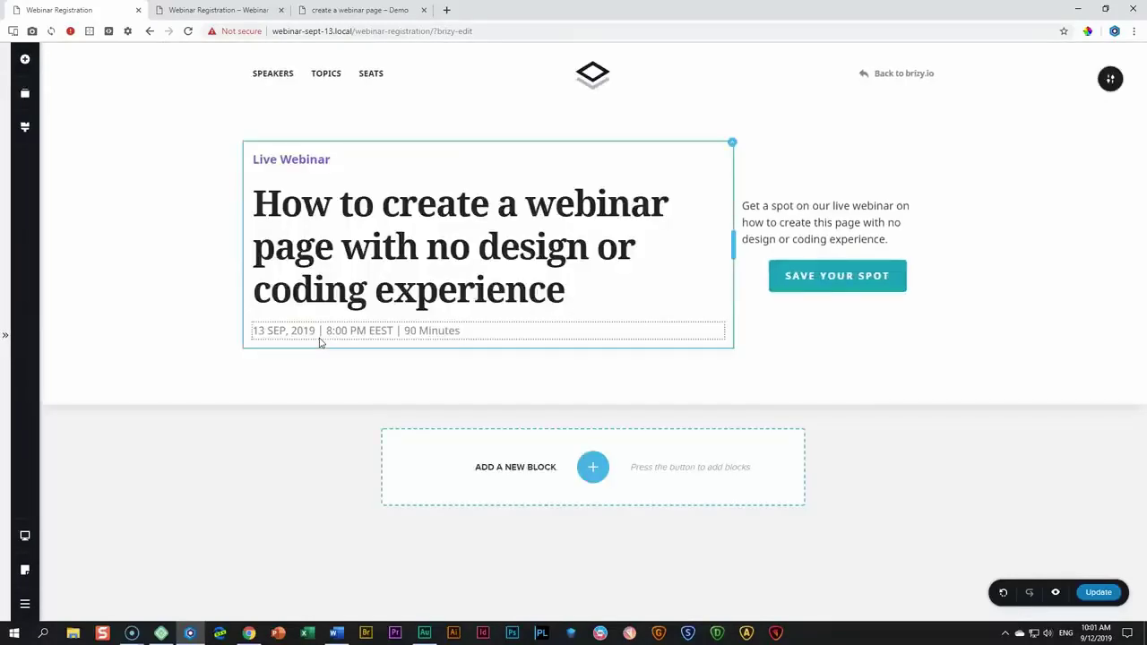
key(ctrl+shift+t)
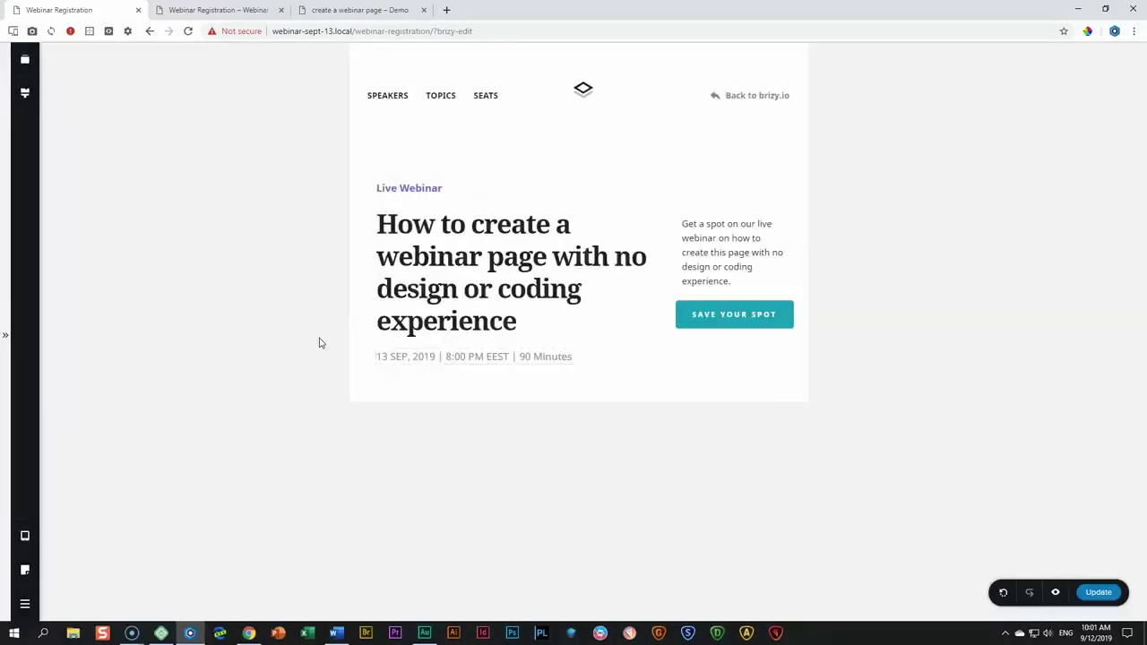
key(ctrl+shift+m)
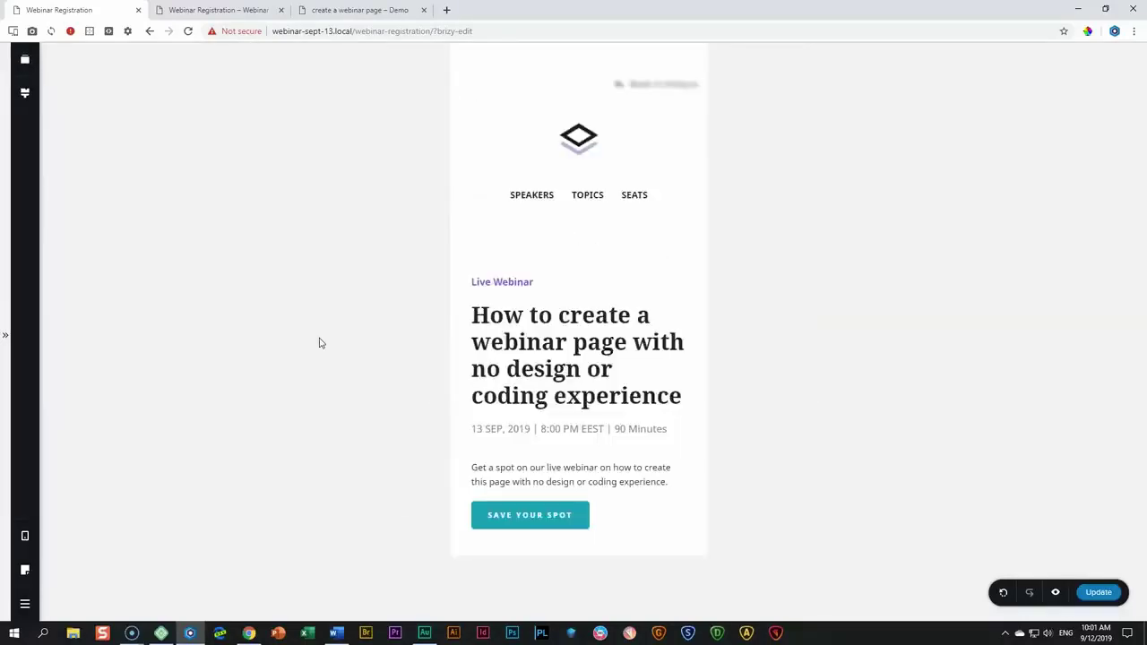
key(ctrl+shift+t)
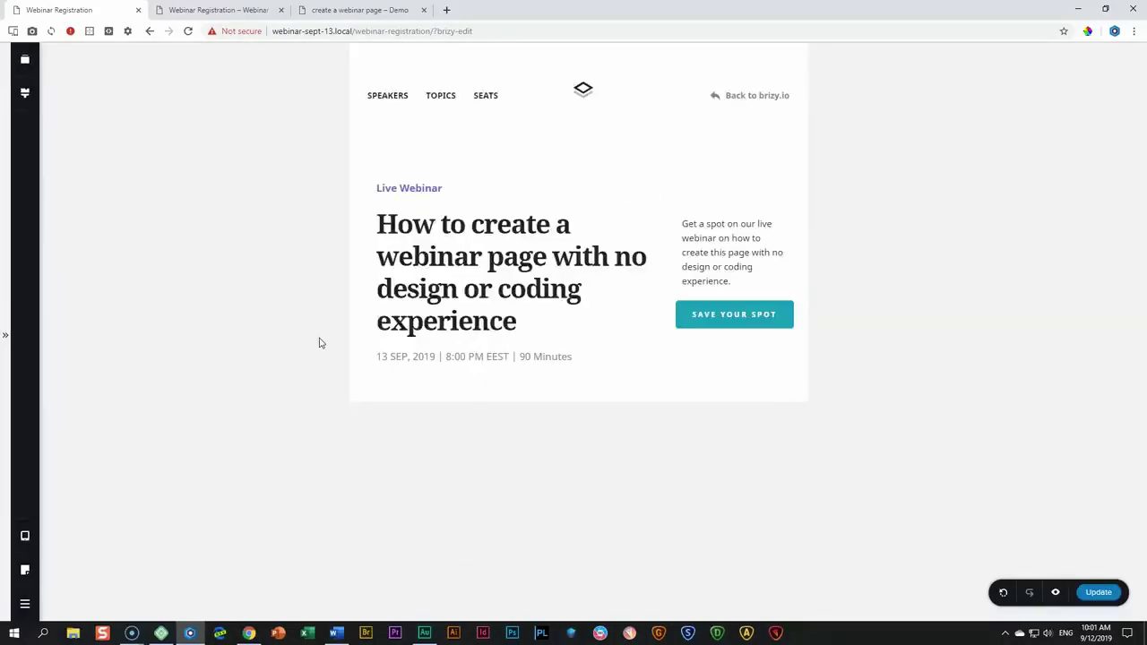
key(ctrl+shift+d)
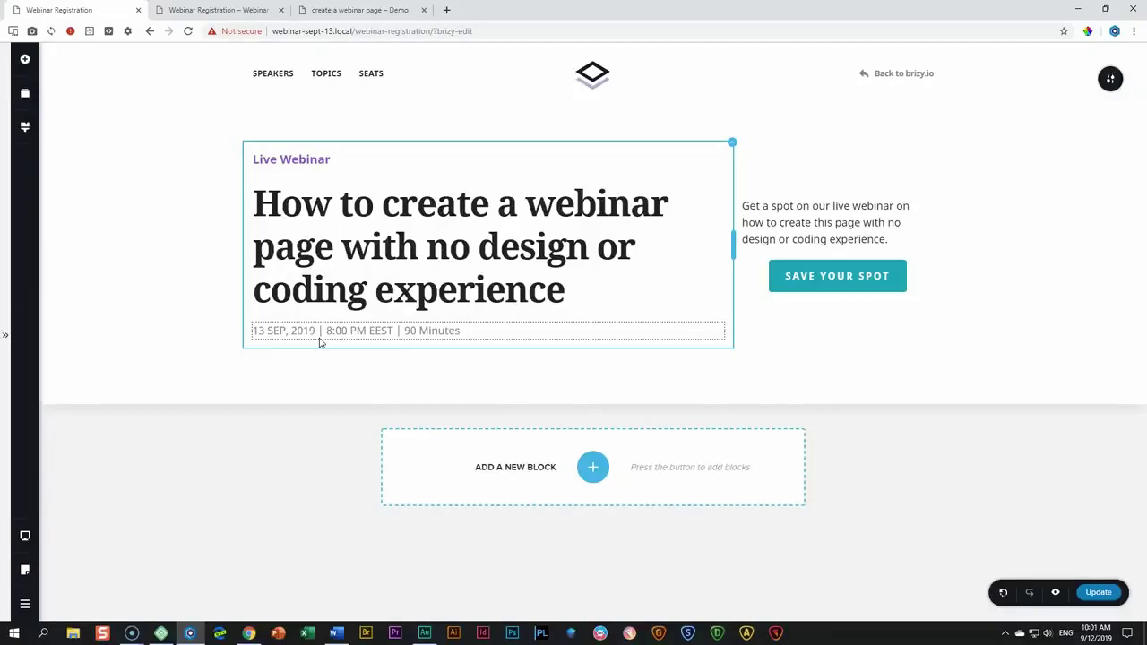
Examine the demo webinar page from the hero section down to the yellow "Presented by:" section.
click(220, 10)
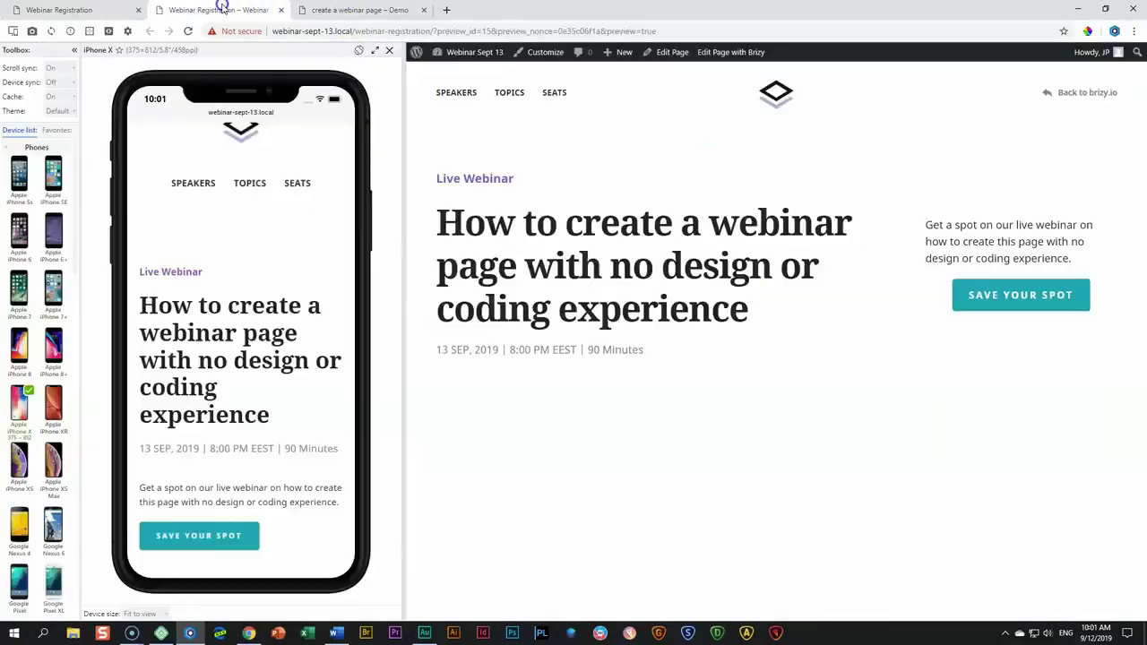
click(366, 10)
scroll(284, 192, down, 3)
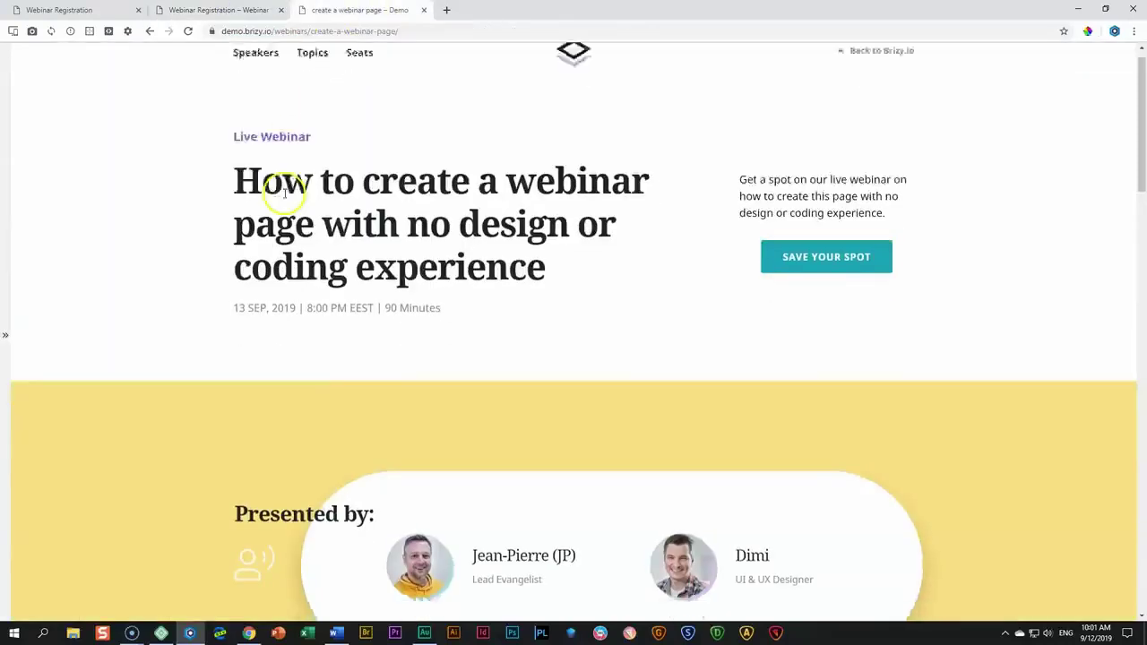
Examine the "Presented by" section of the reference webinar page.
scroll(284, 192, down, 1)
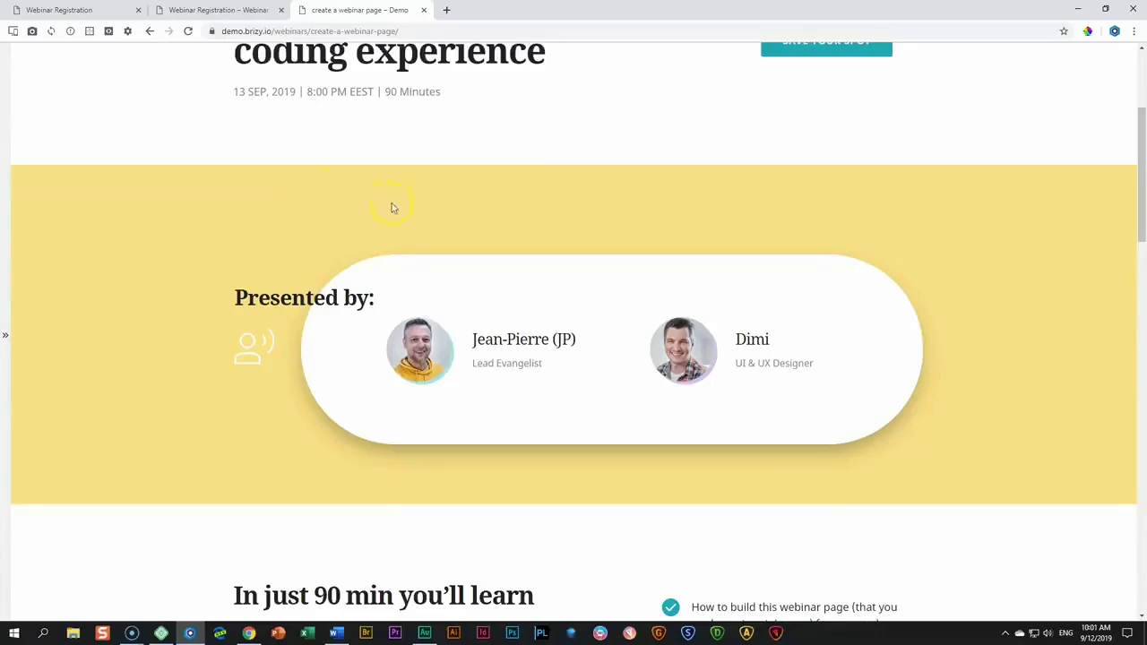
click(360, 372)
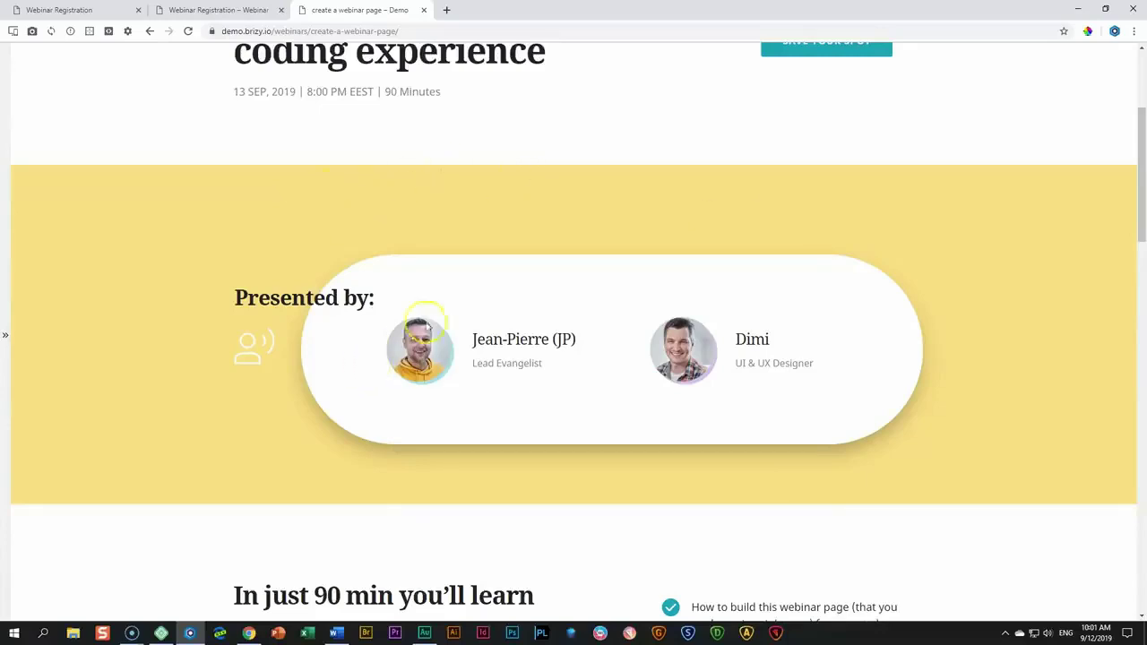
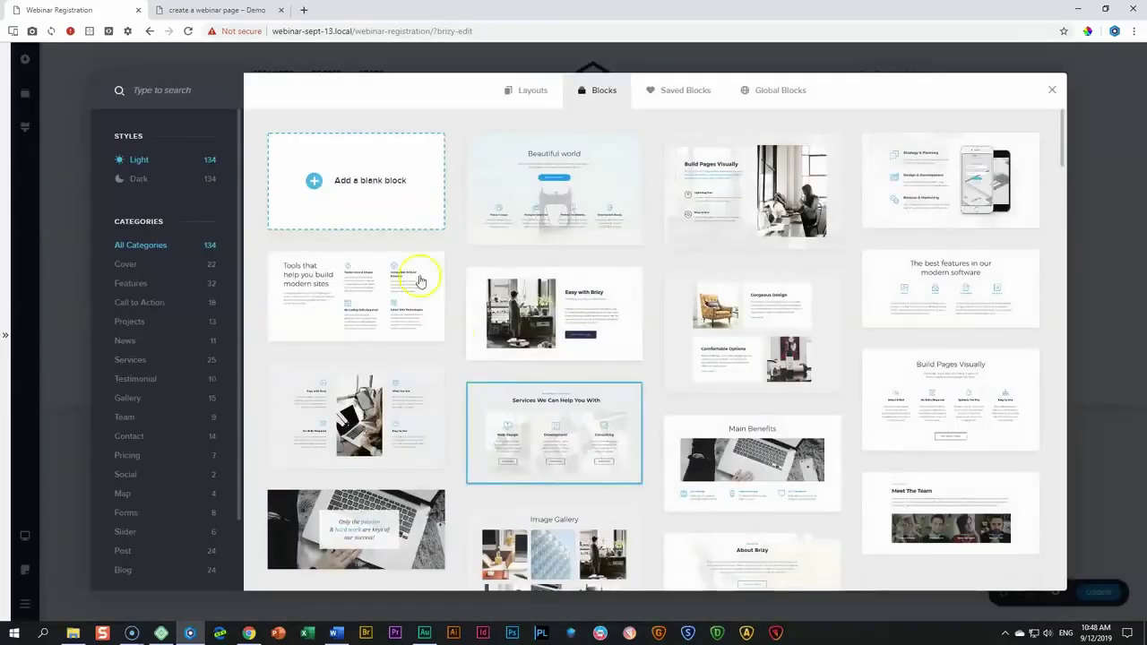
Add a blank two-column block below the header section and narrow its first column to a thin strip.
click(377, 179)
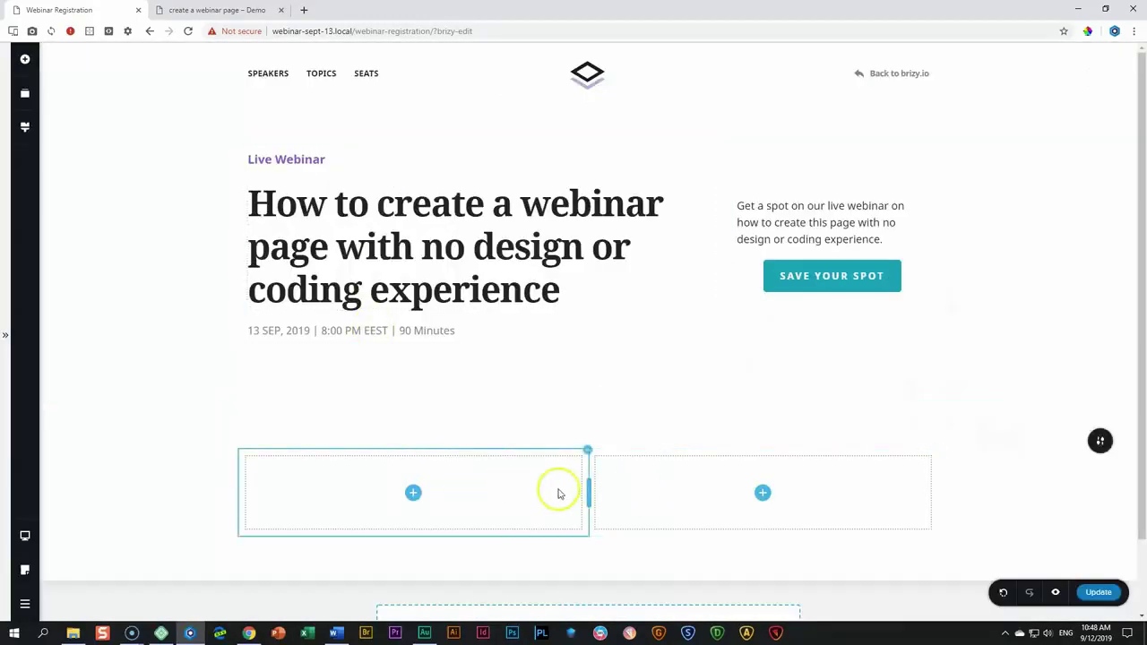
key(ctrl+z)
click(592, 467)
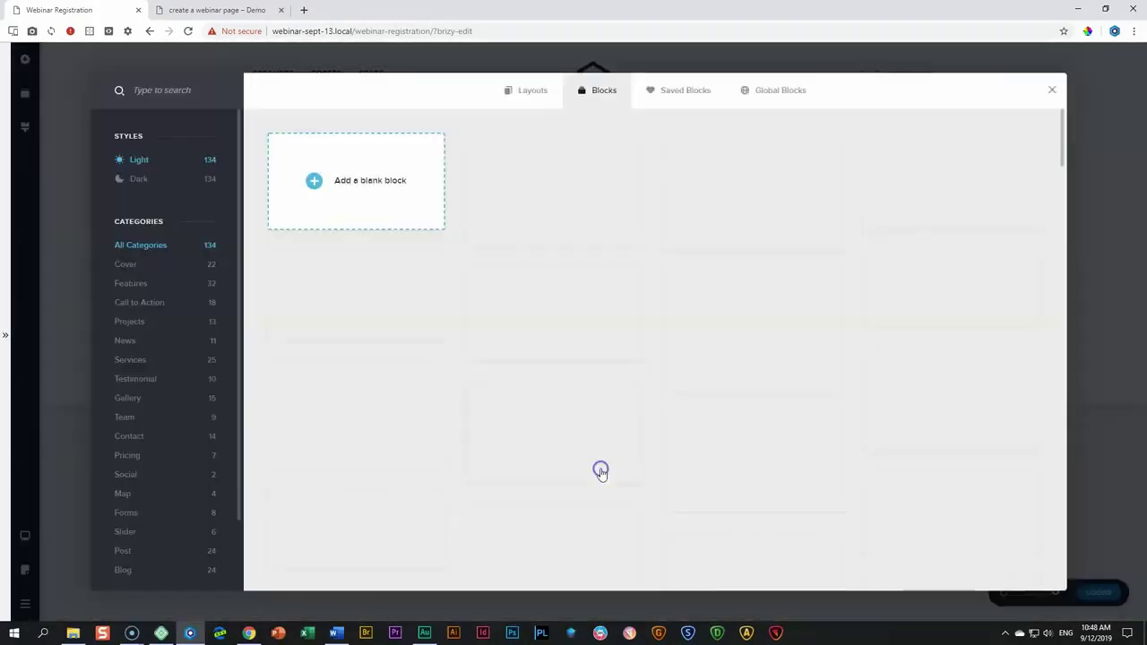
click(398, 179)
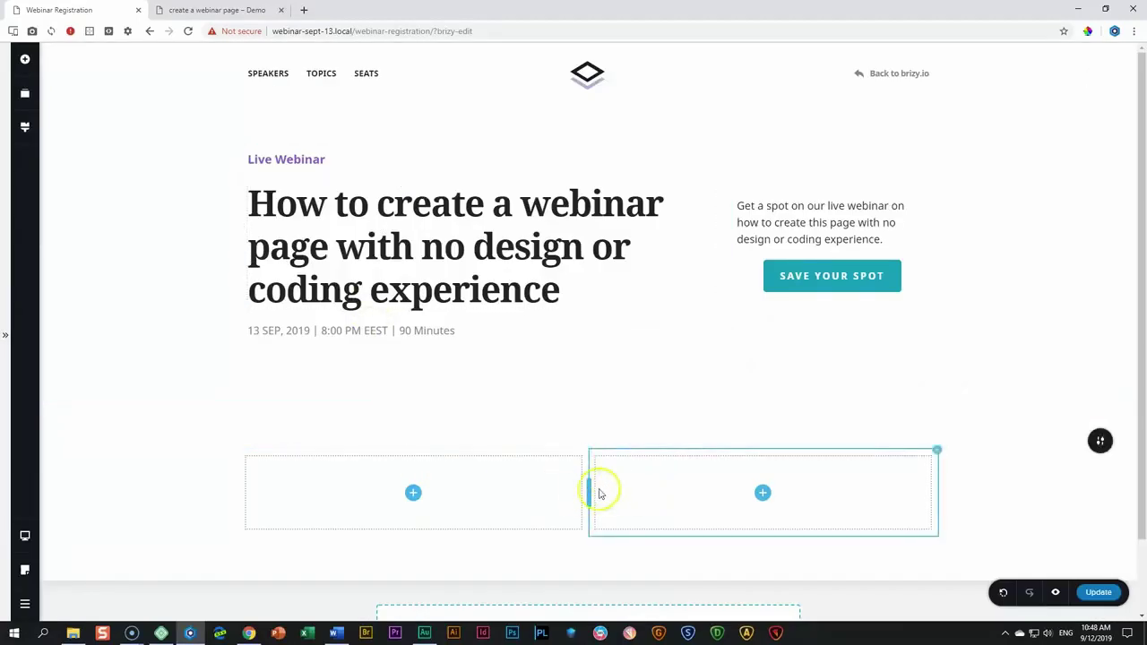
drag(583, 489, 313, 487)
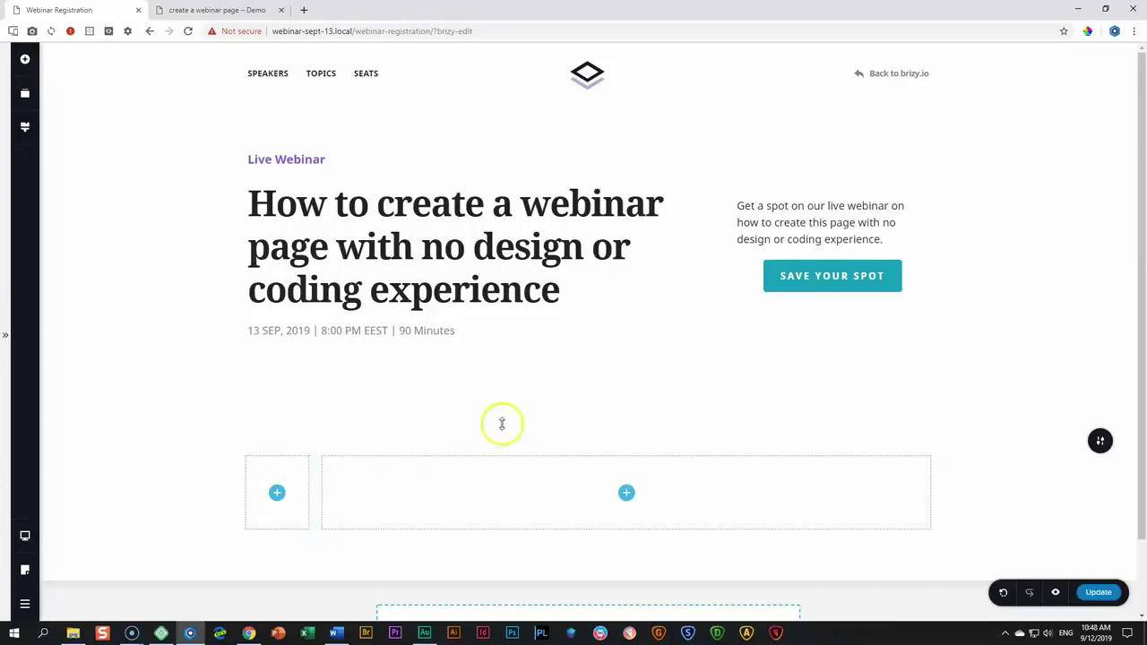
Fill the new block with the palette's pale yellow and set its padding to 150 px above and about 101 px below.
click(1100, 441)
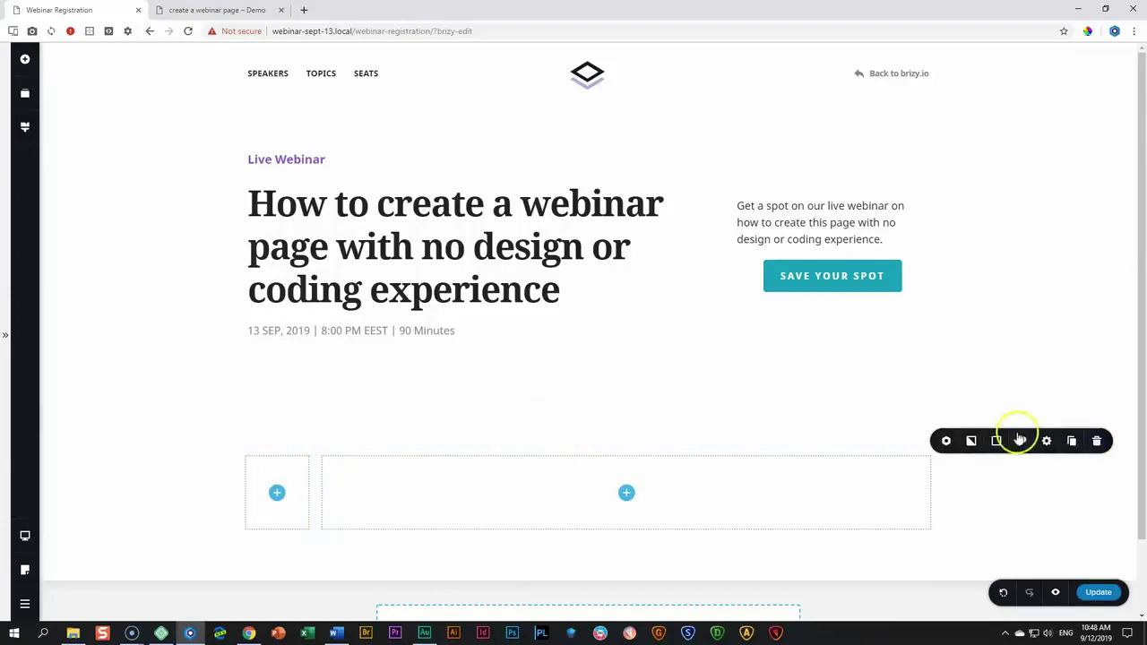
click(996, 441)
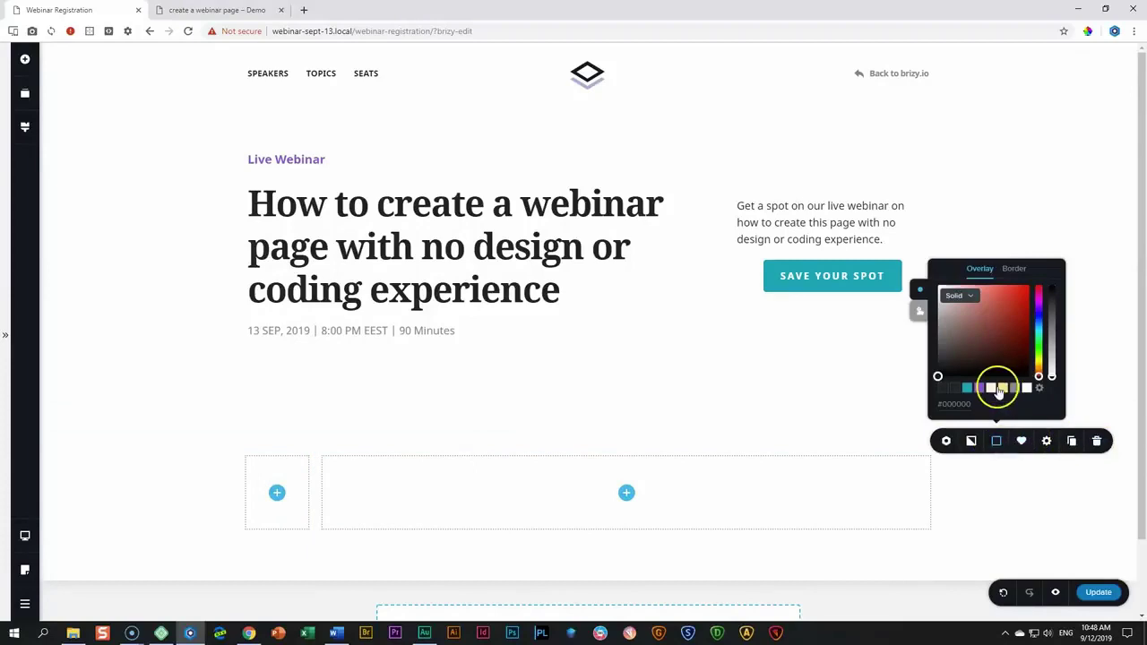
click(1003, 389)
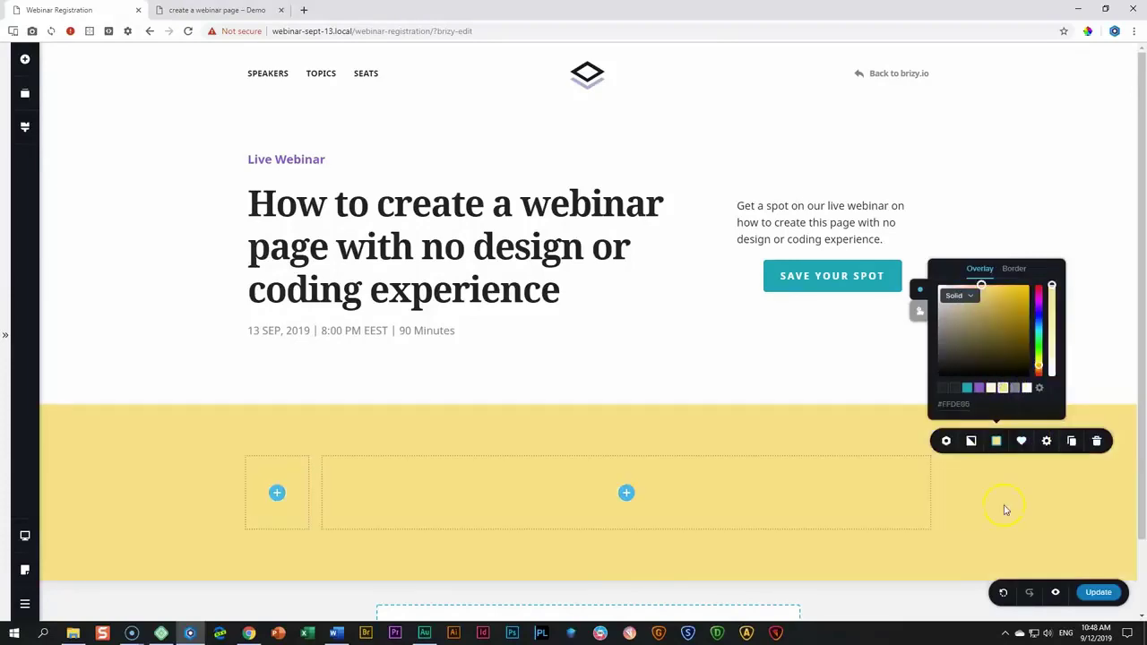
scroll(1003, 506, down, 1)
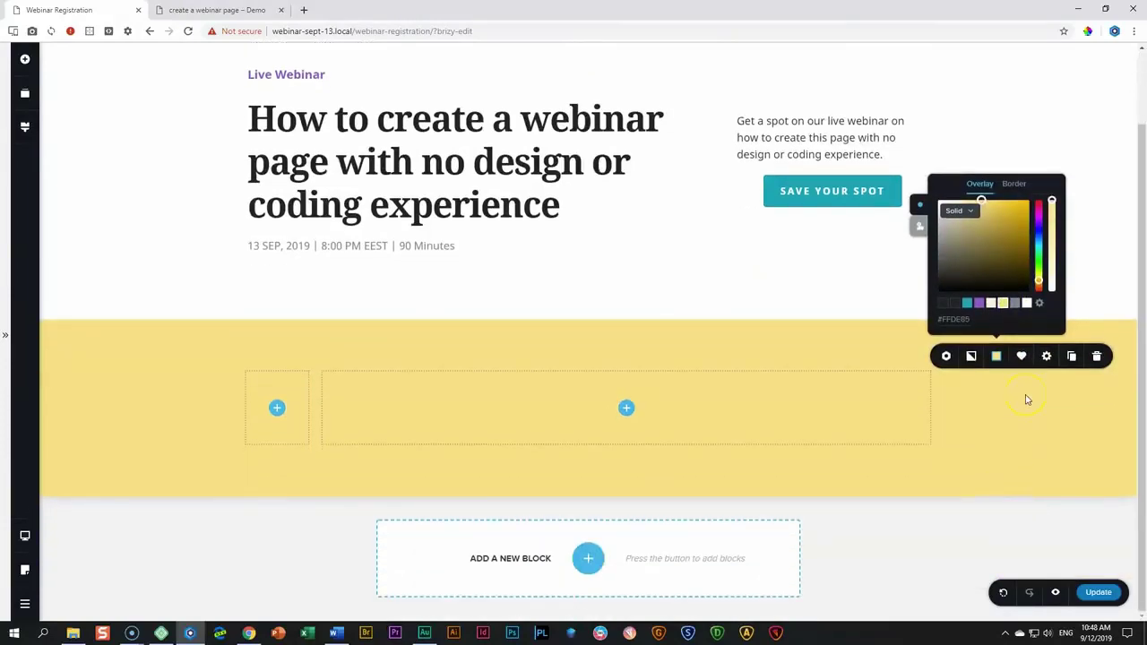
click(1028, 401)
drag(773, 343, 772, 387)
drag(701, 530, 697, 542)
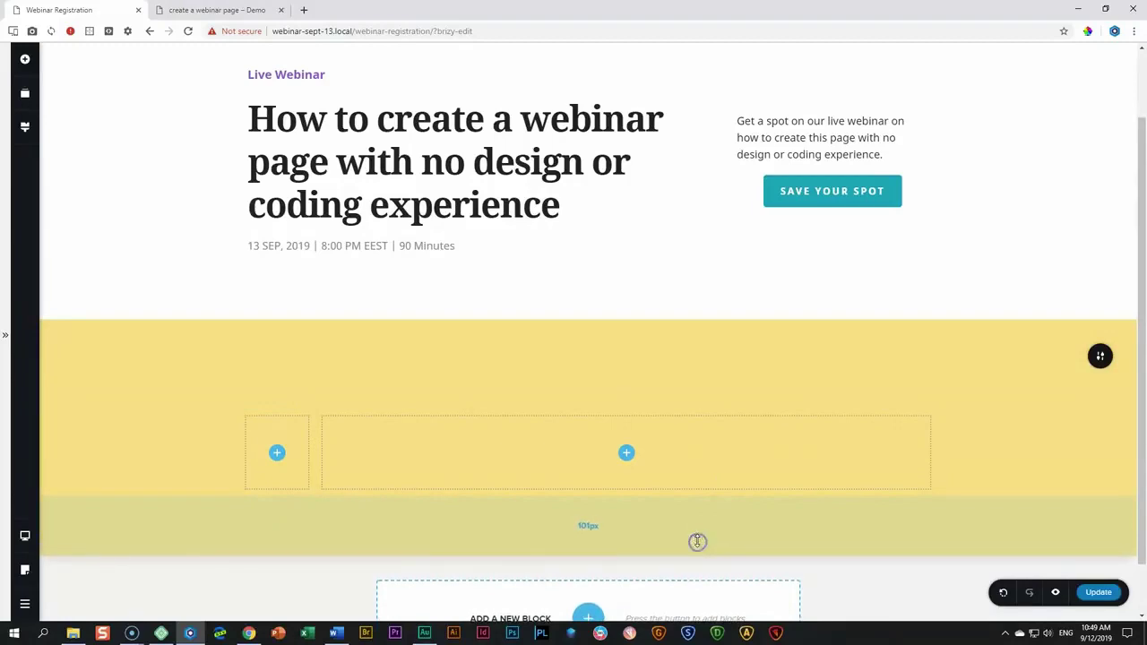
Place a text element in the block's narrow column with an icon element beneath it.
click(276, 454)
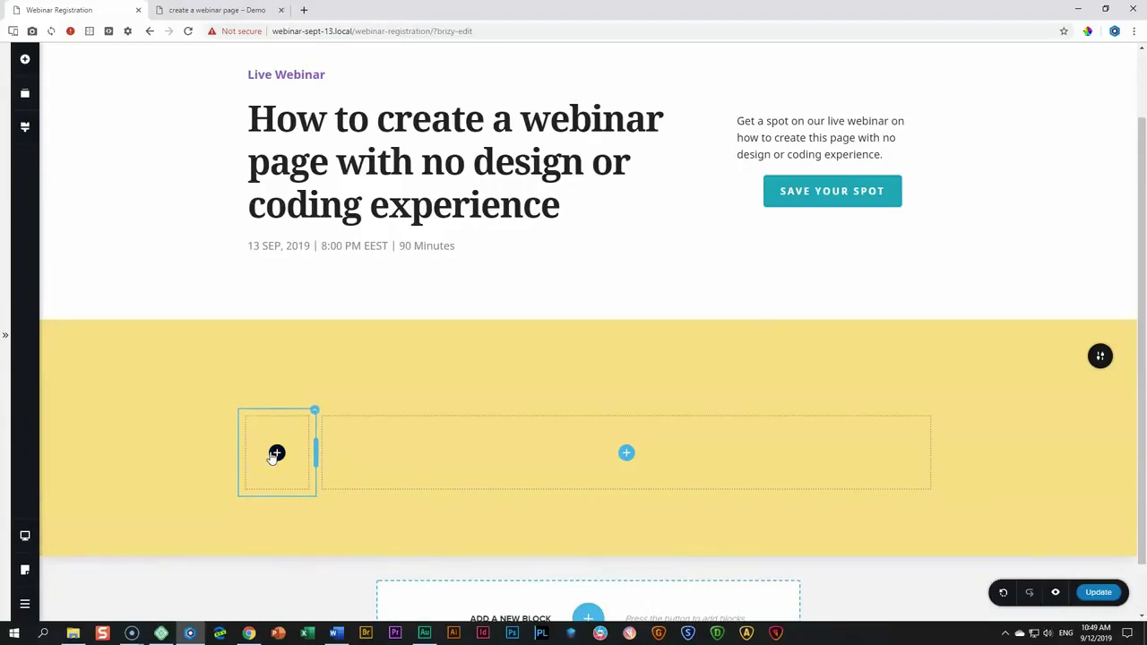
click(26, 90)
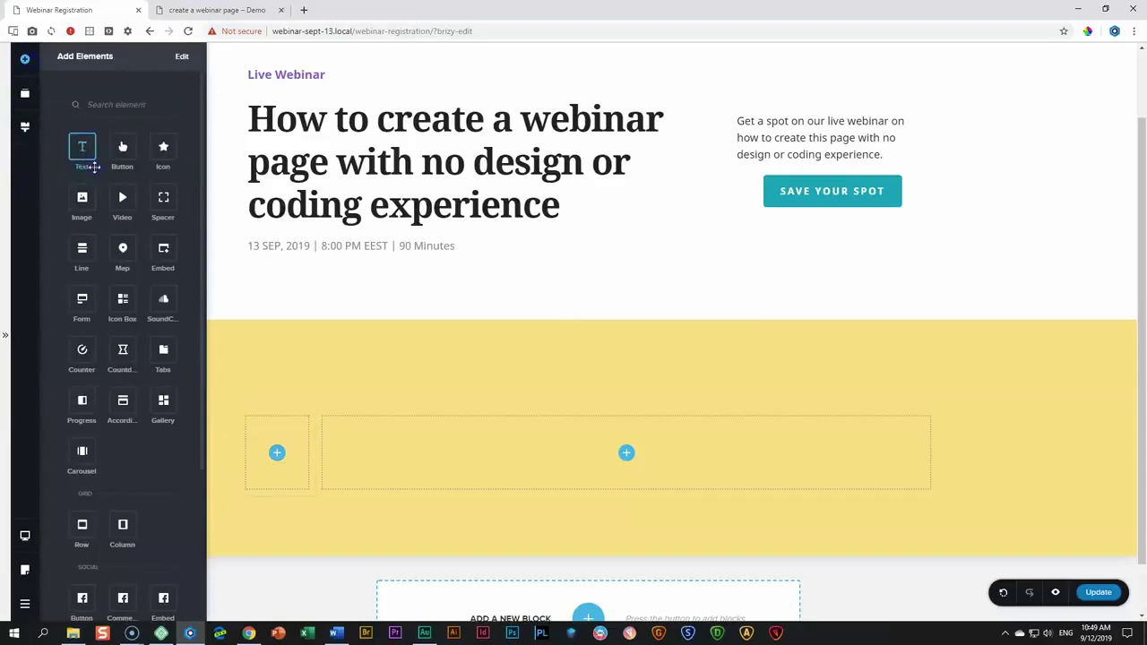
drag(93, 166, 280, 467)
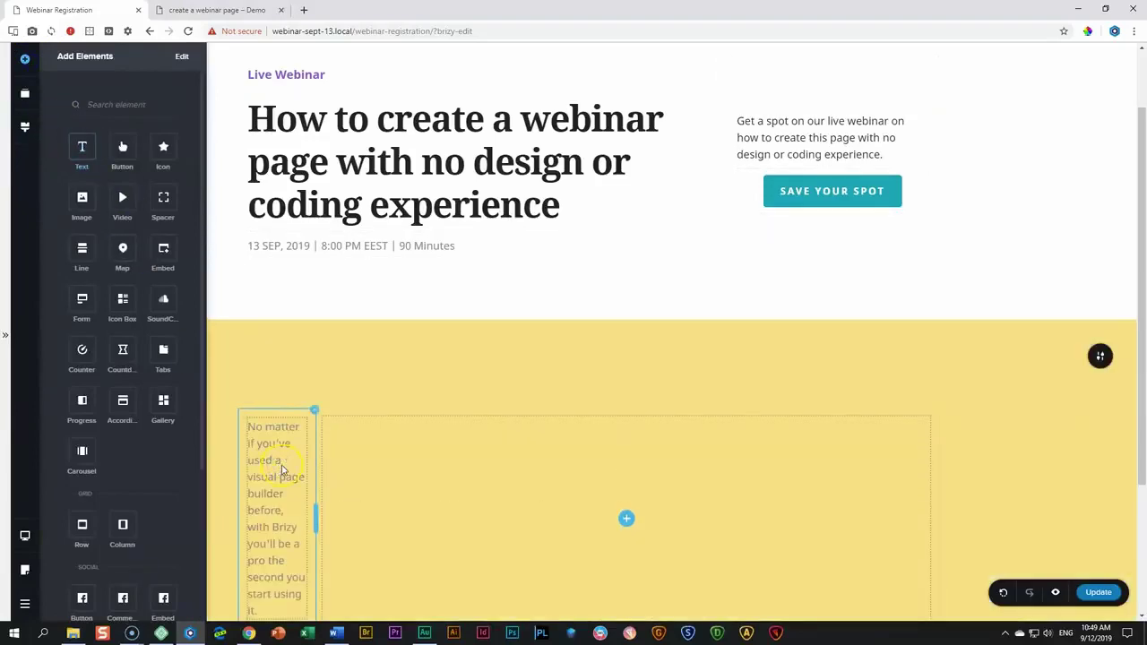
scroll(282, 466, down, 2)
drag(159, 153, 267, 447)
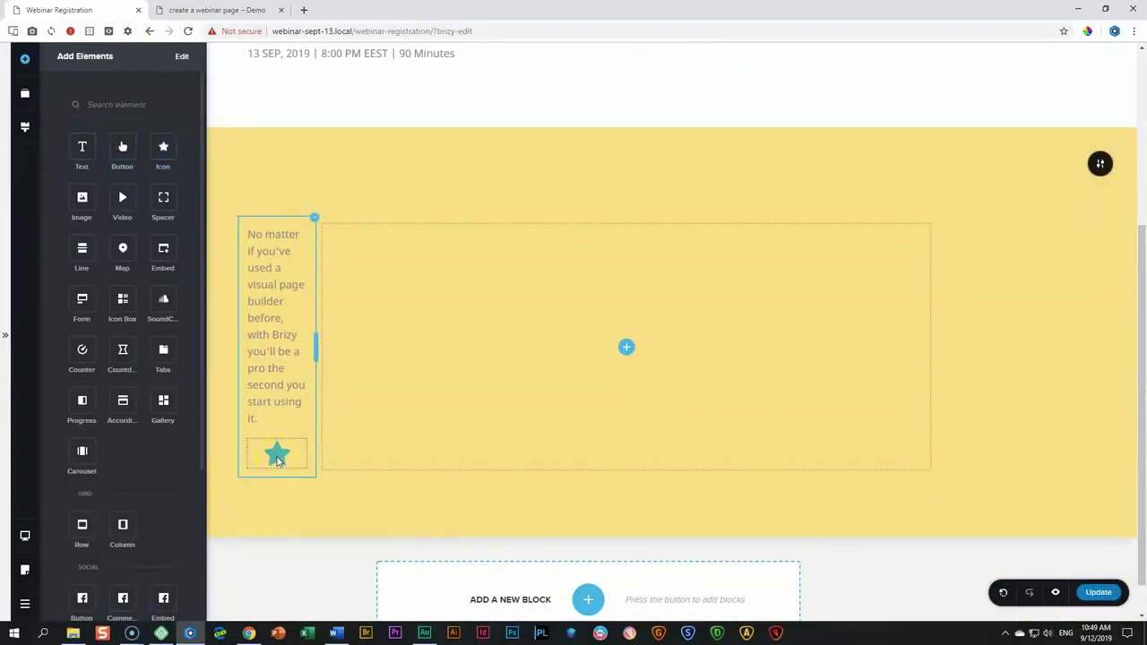
click(277, 462)
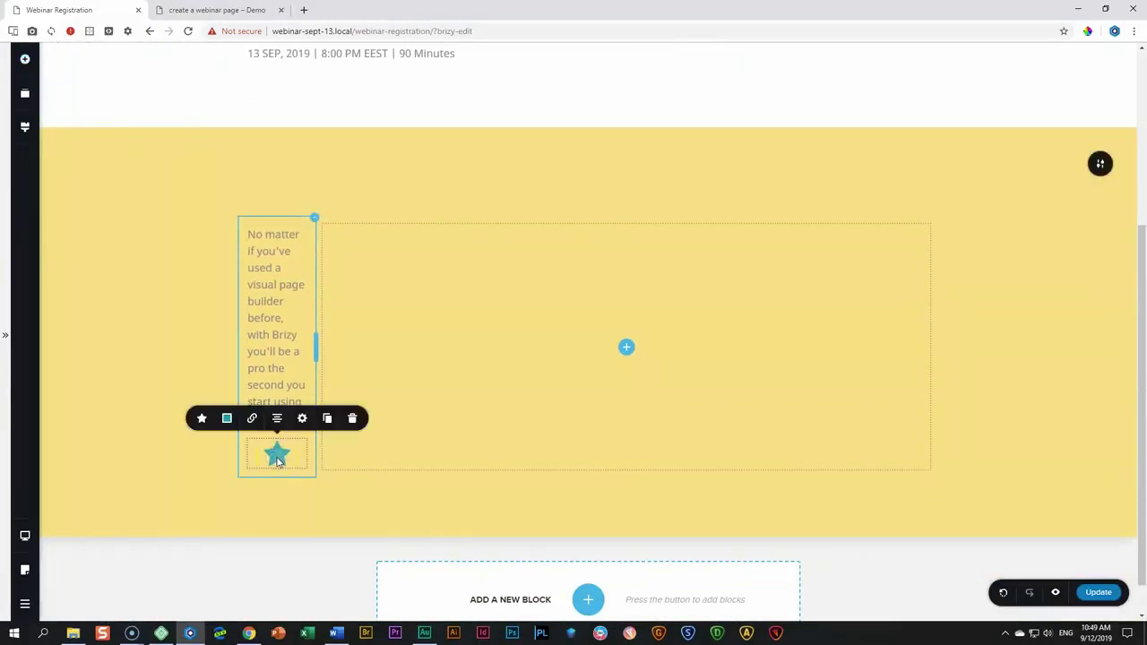
Replace the placeholder text in the narrow column with "Presented by:".
click(288, 293)
triple_click(288, 293)
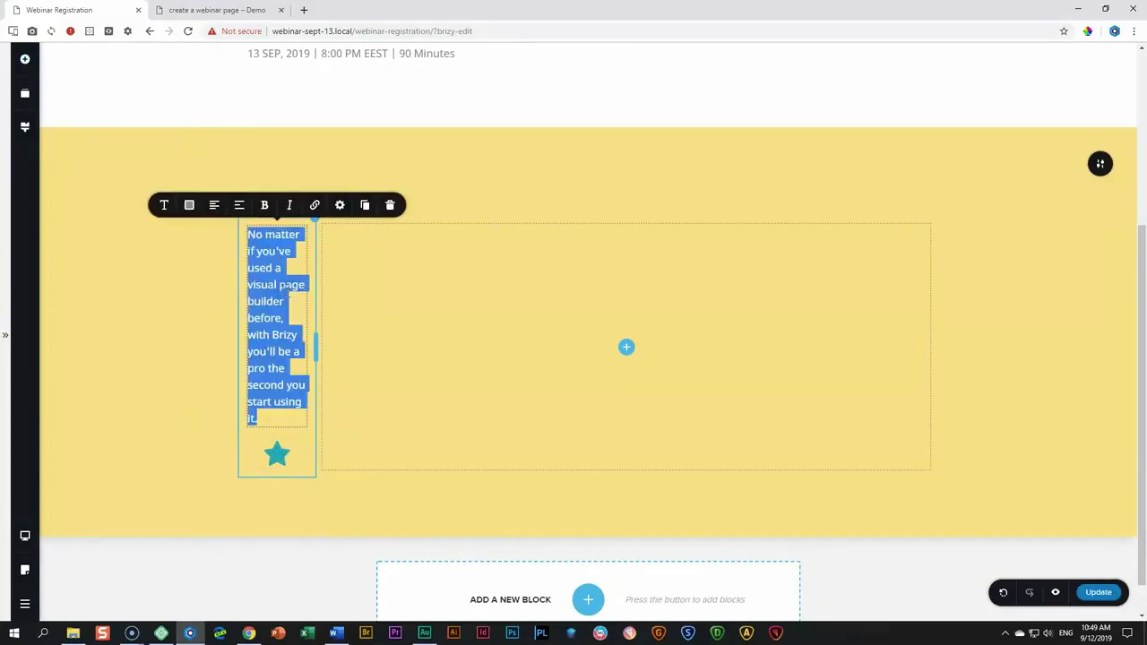
key(BackSpace)
text(Prese)
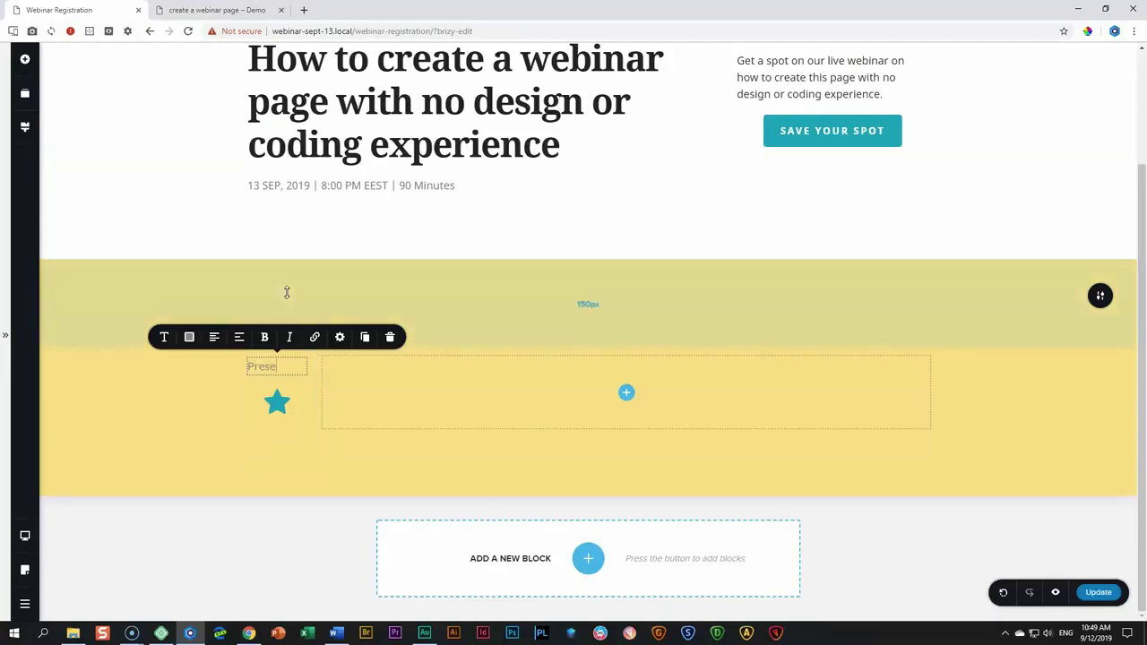
text(nteed by:)
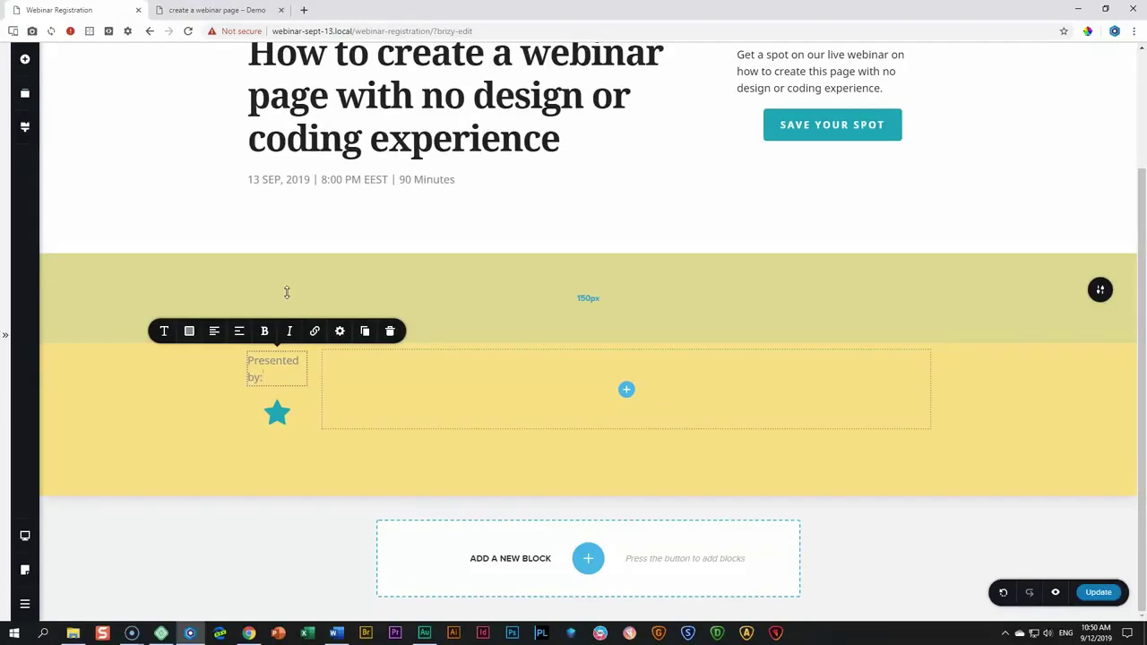
Apply the Heading 3 style to the "Presented by:" text and colour it with the palette's dark #222425.
click(164, 333)
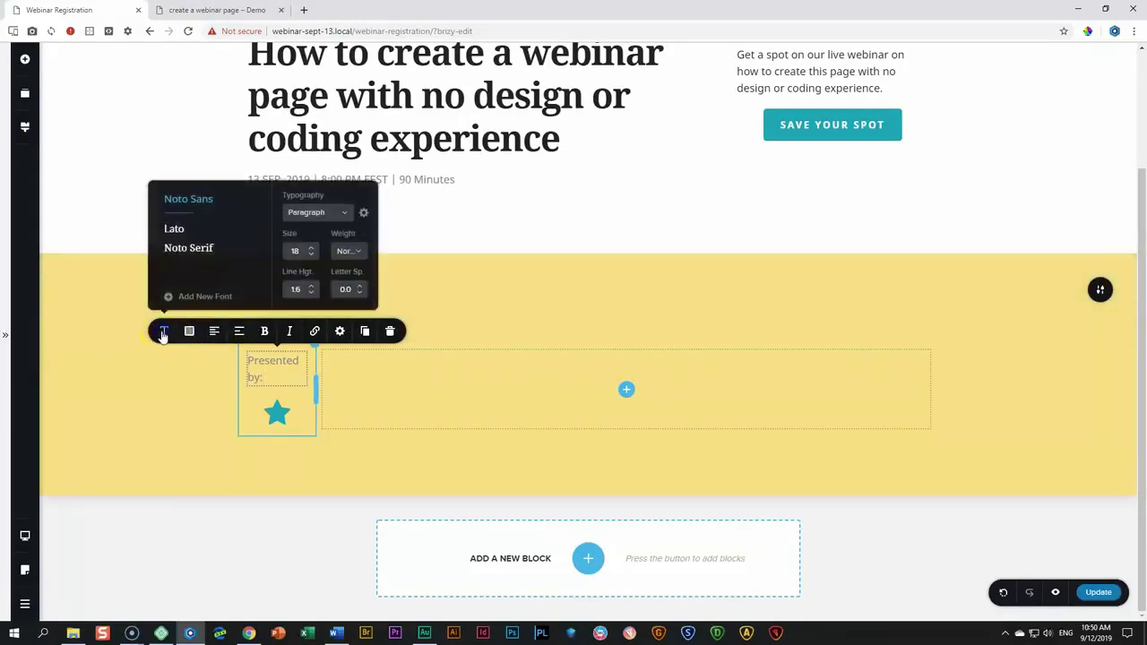
click(342, 215)
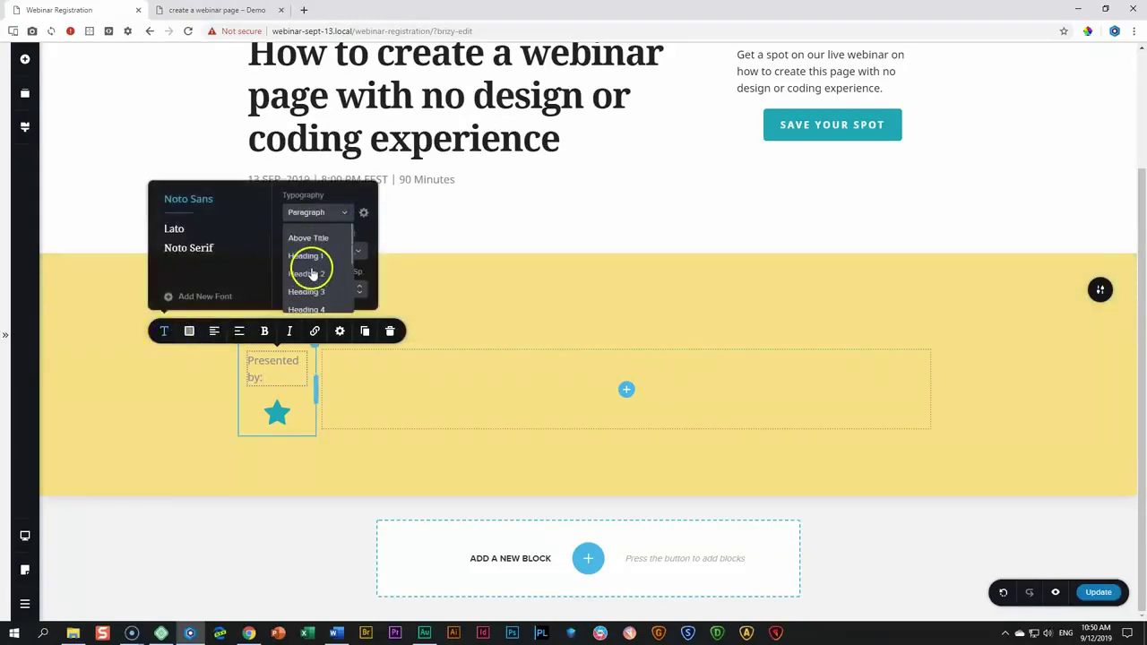
click(306, 292)
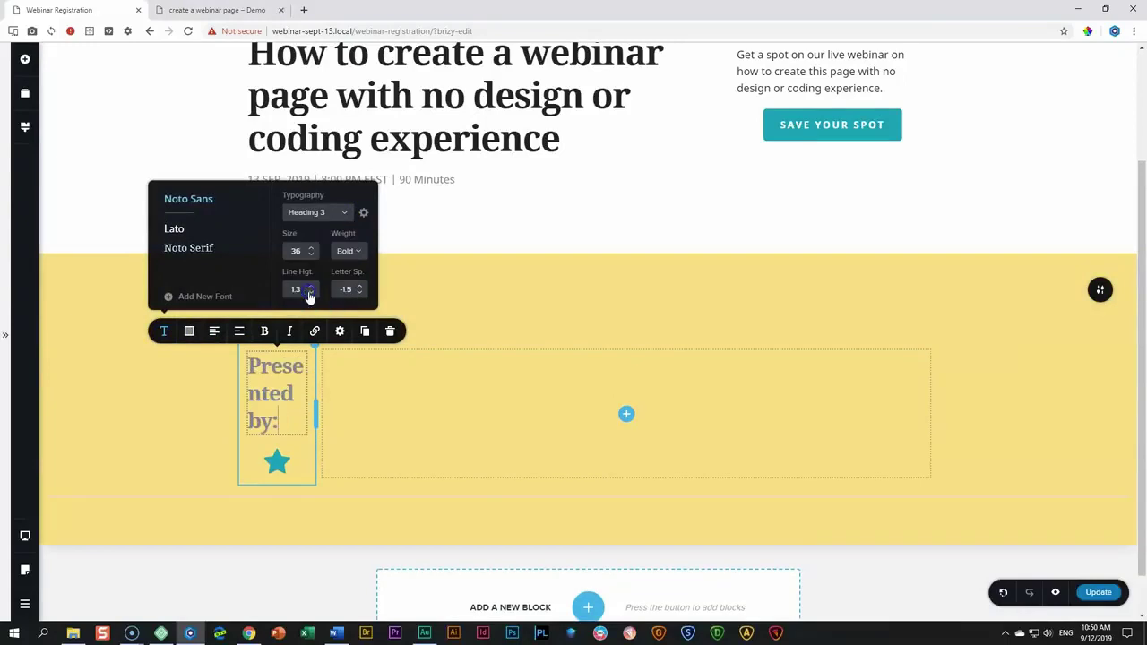
click(191, 337)
click(148, 279)
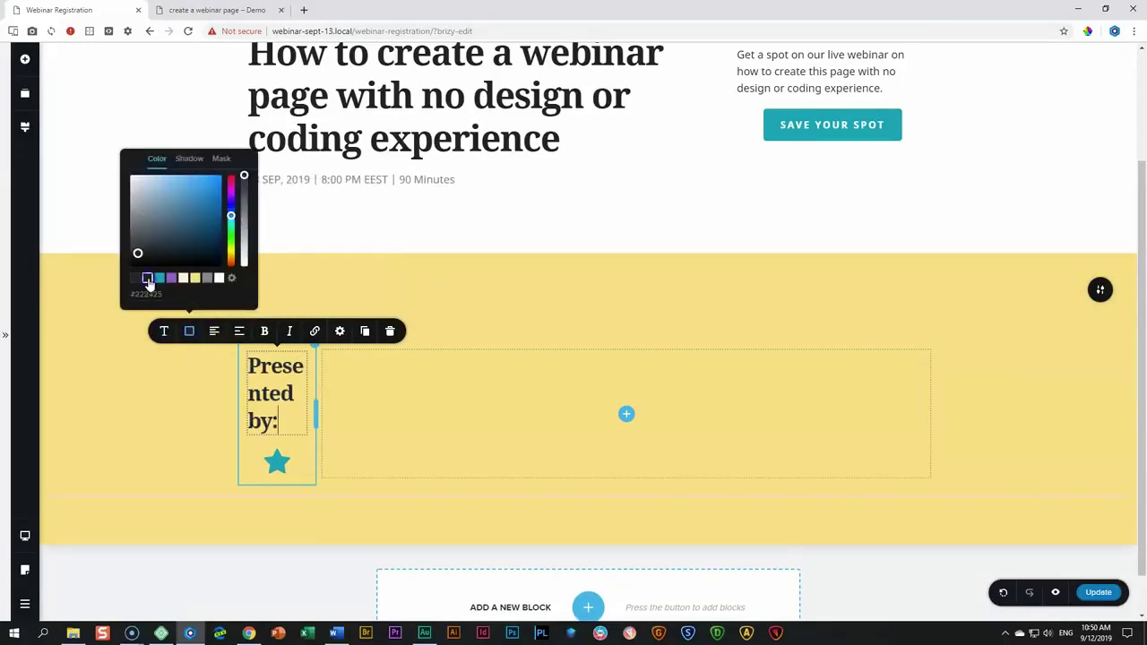
Set the "Presented by:" text's right margin to -400 px and left margin to 2 px.
click(339, 331)
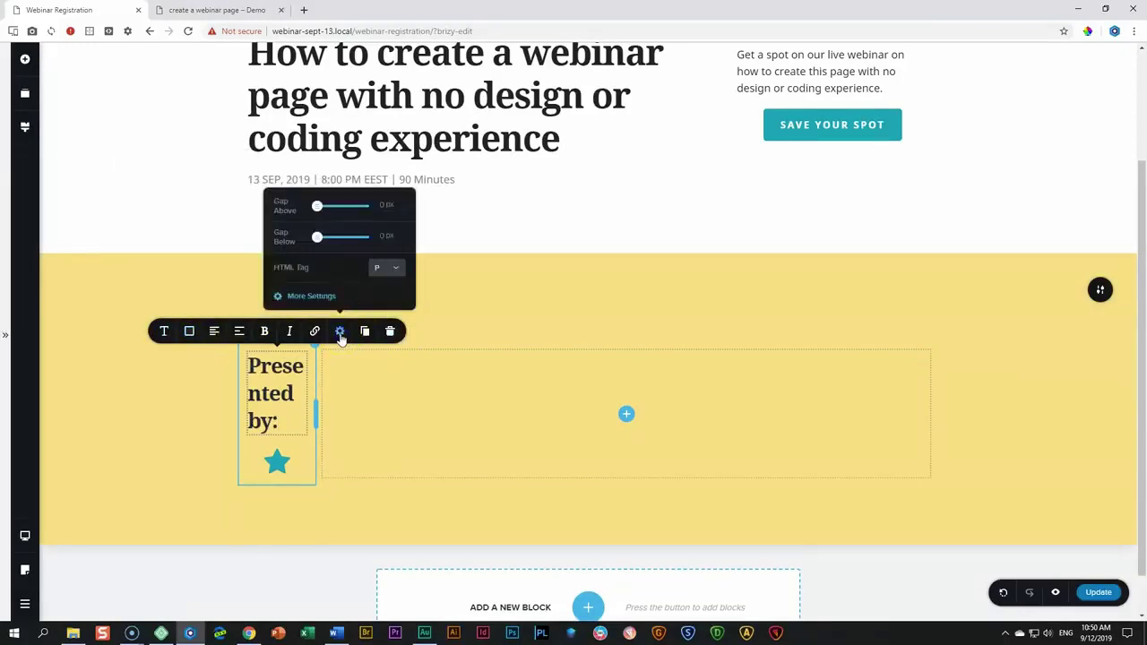
click(325, 298)
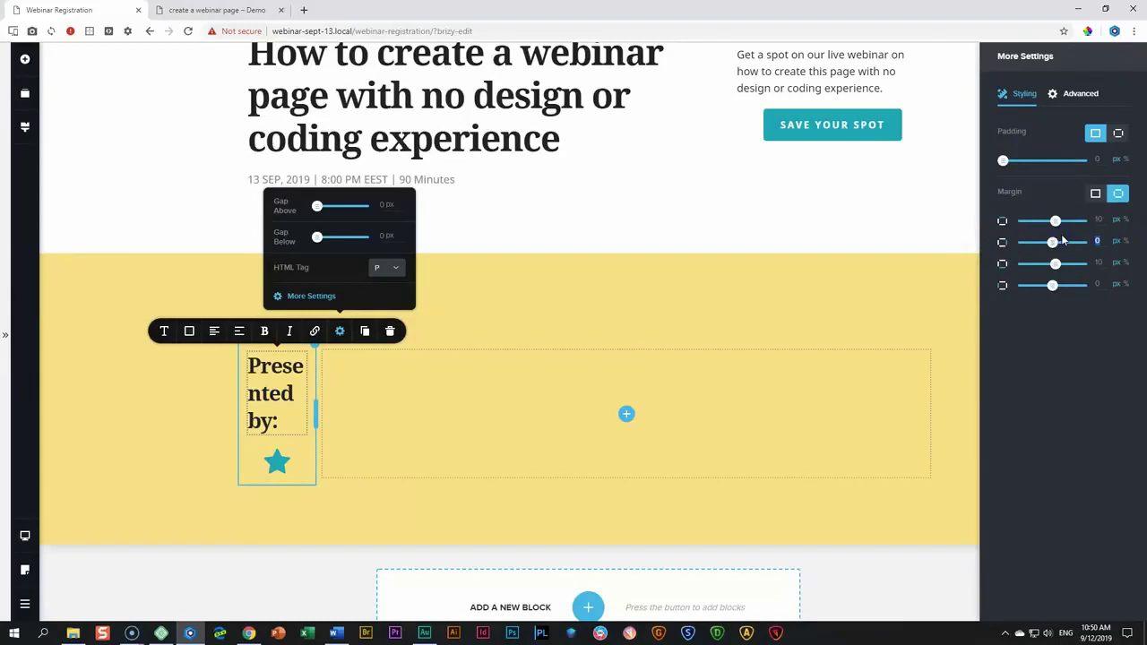
text(400)
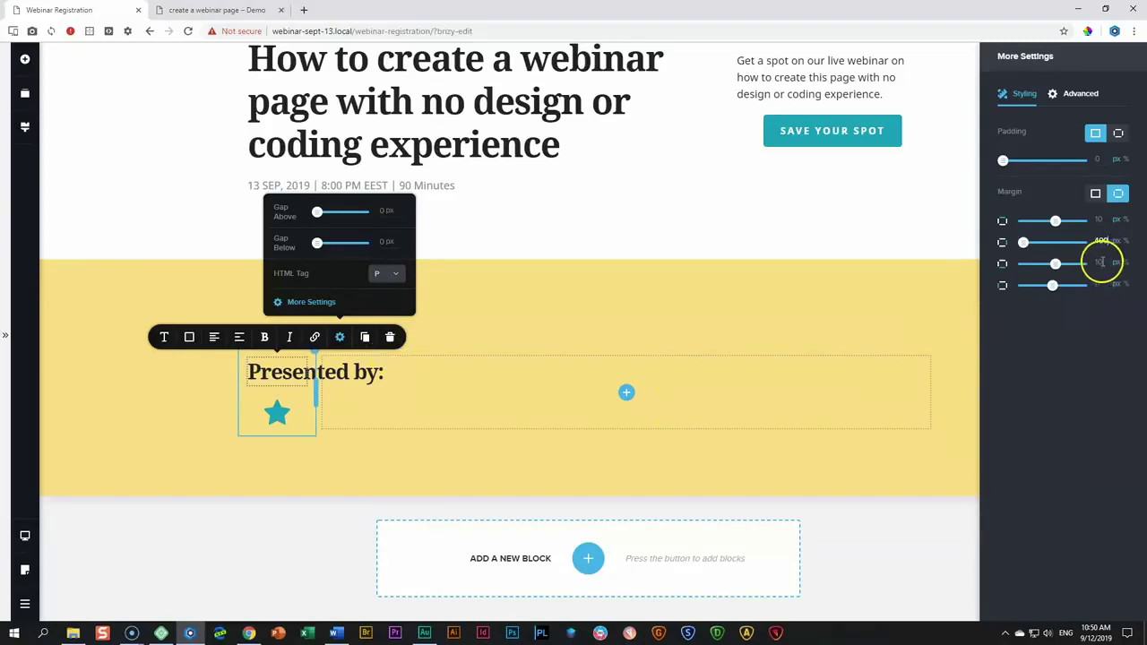
drag(1106, 283, 1082, 285)
click(1055, 283)
click(702, 313)
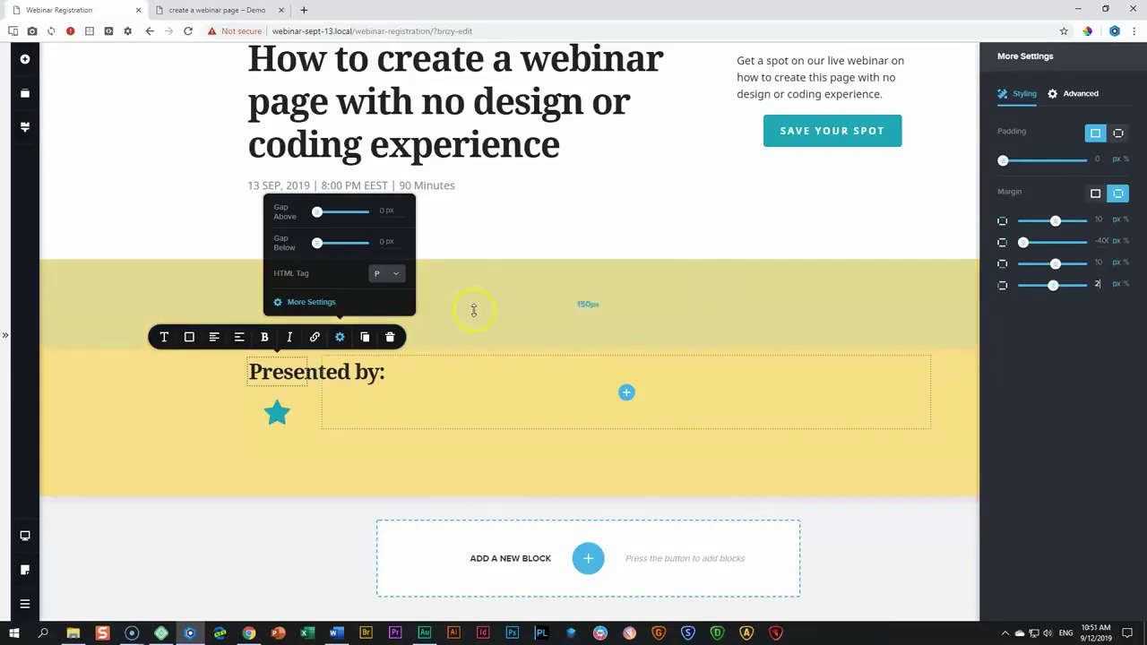
Replace the star with the glyph of a person speaking, searching the icon library for "speaker".
click(277, 412)
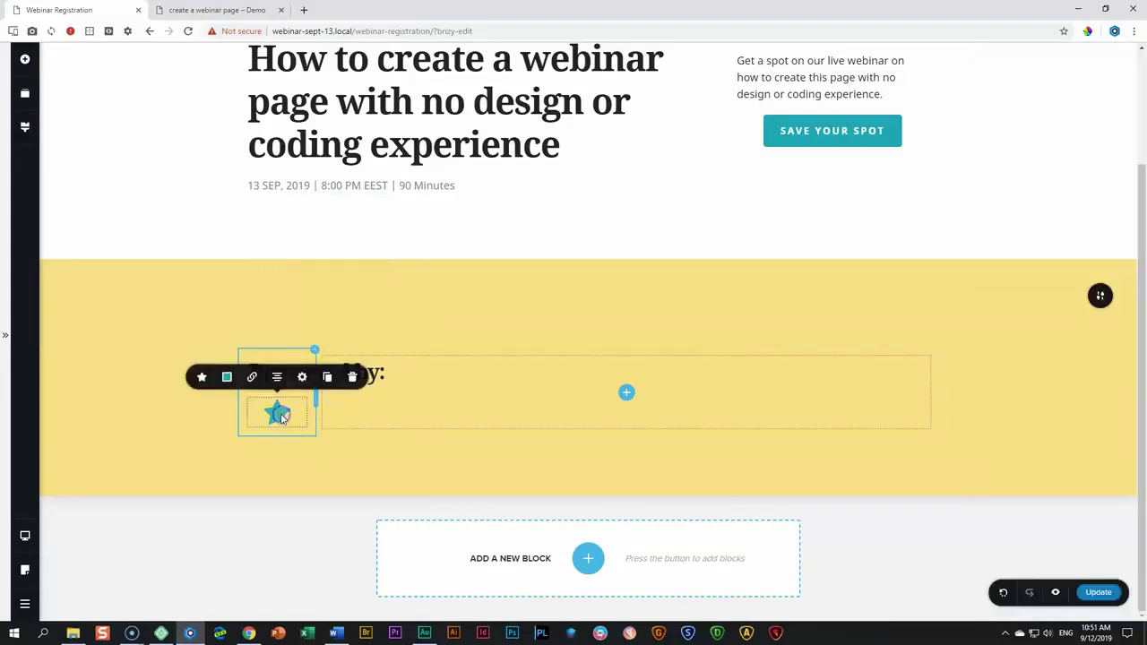
click(201, 377)
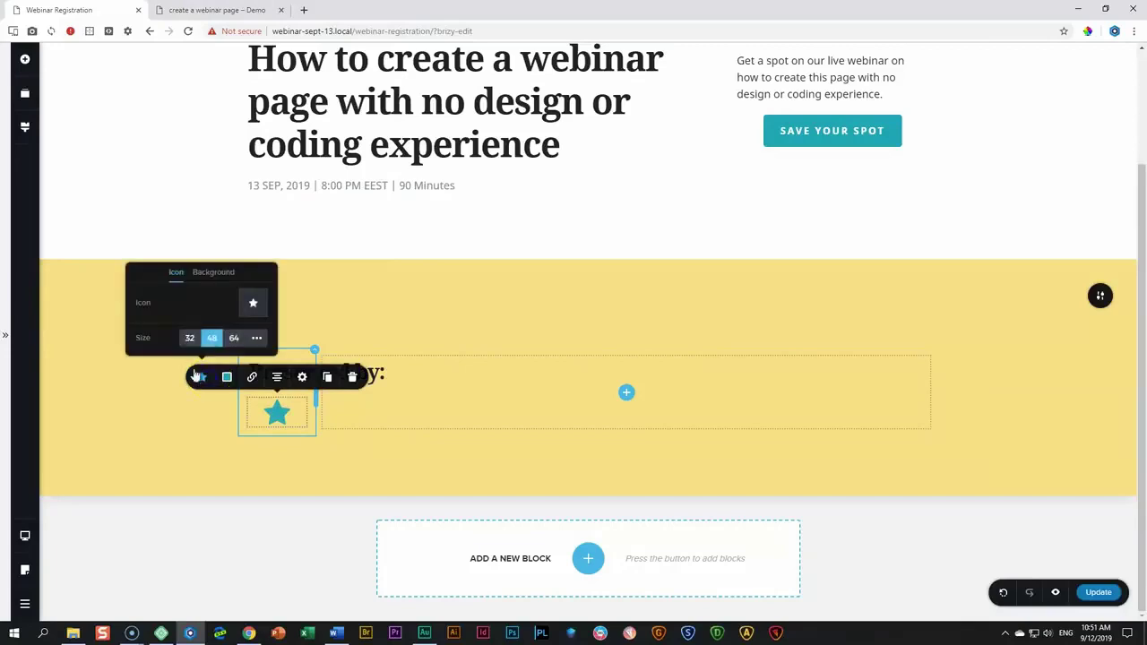
click(252, 304)
click(545, 198)
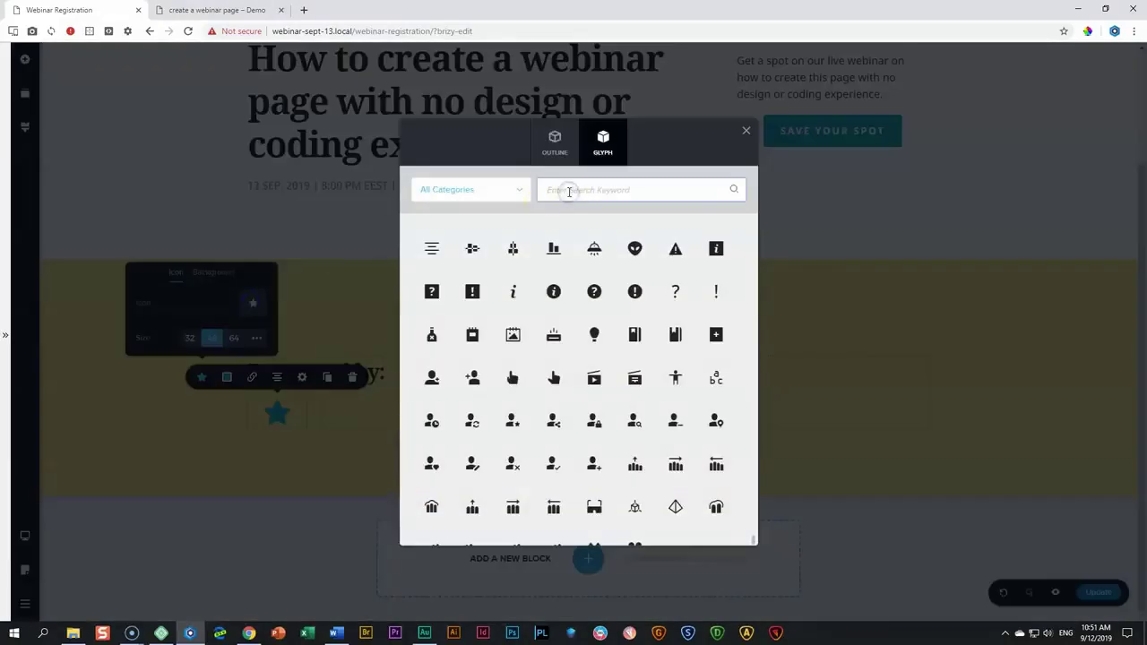
text(speaker)
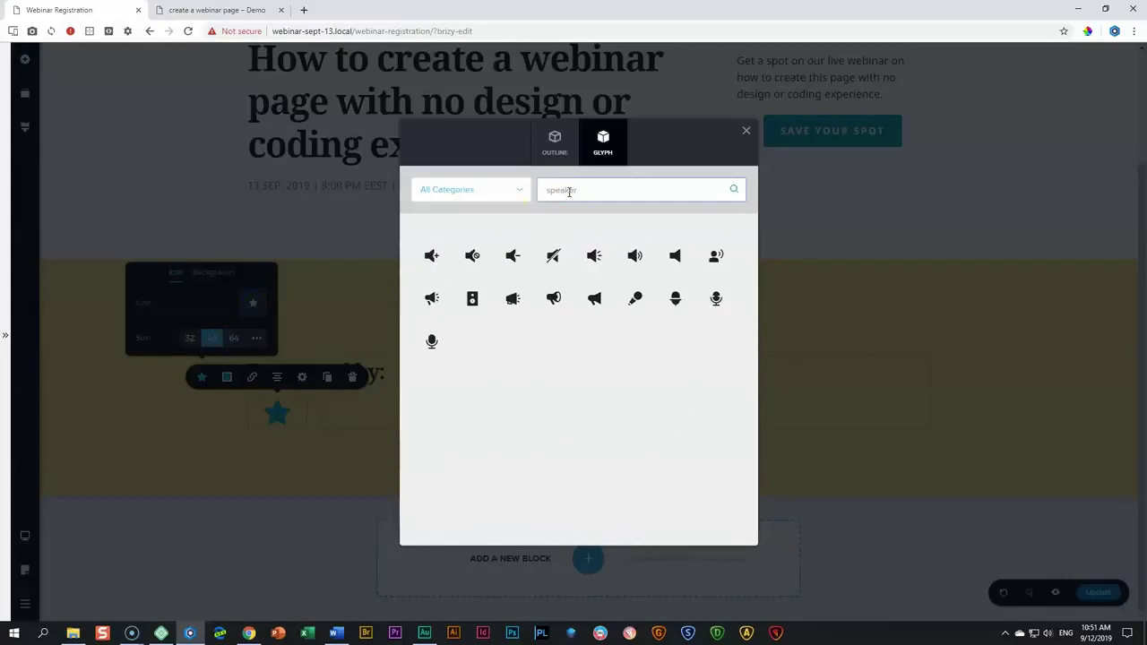
click(727, 255)
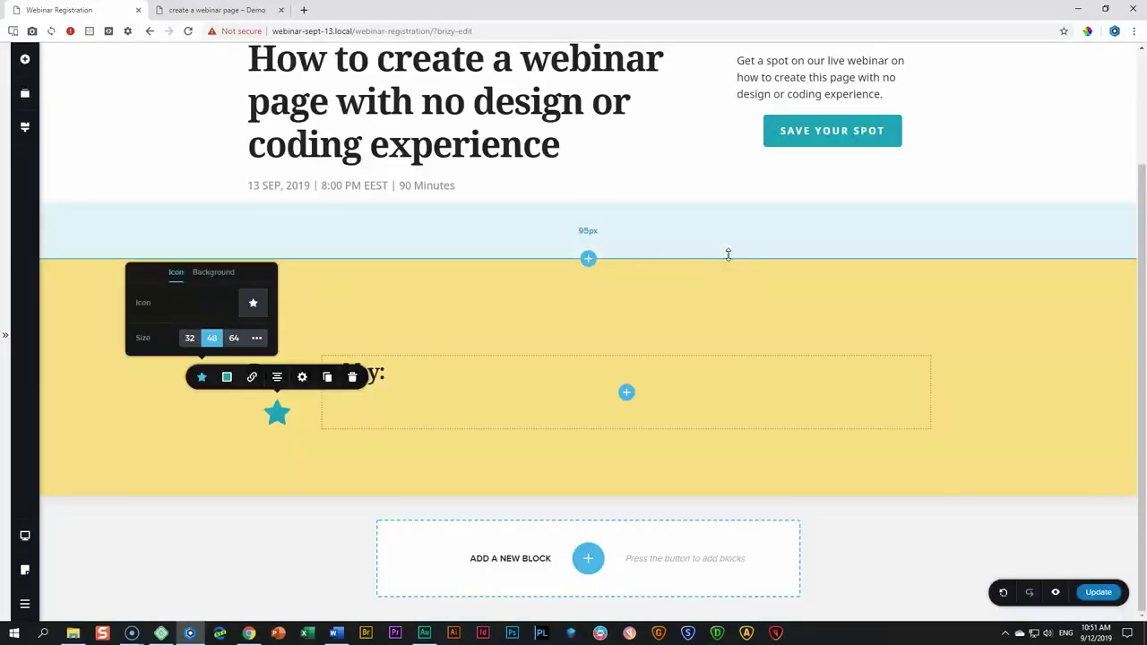
Set a custom size of 70 px for the speaker icon.
click(257, 344)
mouse_move(159, 335)
mouse_down()
mouse_move(196, 344)
mouse_move(175, 347)
mouse_up()
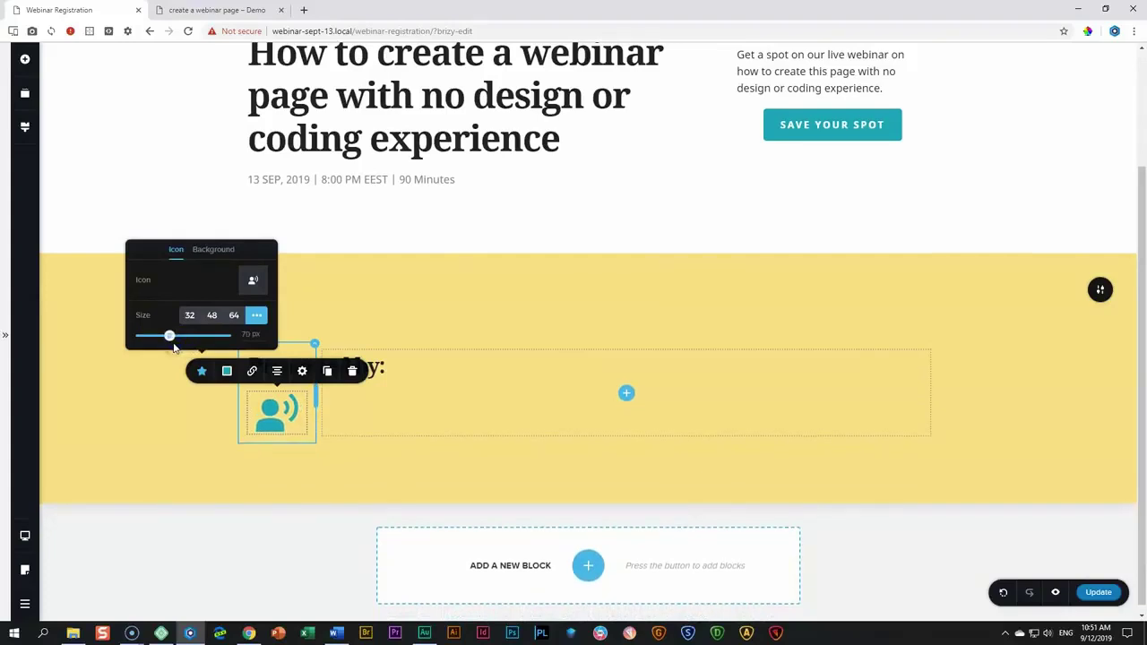
click(212, 351)
Colour the speaker icon with the palette's white #FFFFFF for both its normal and hover states.
click(227, 372)
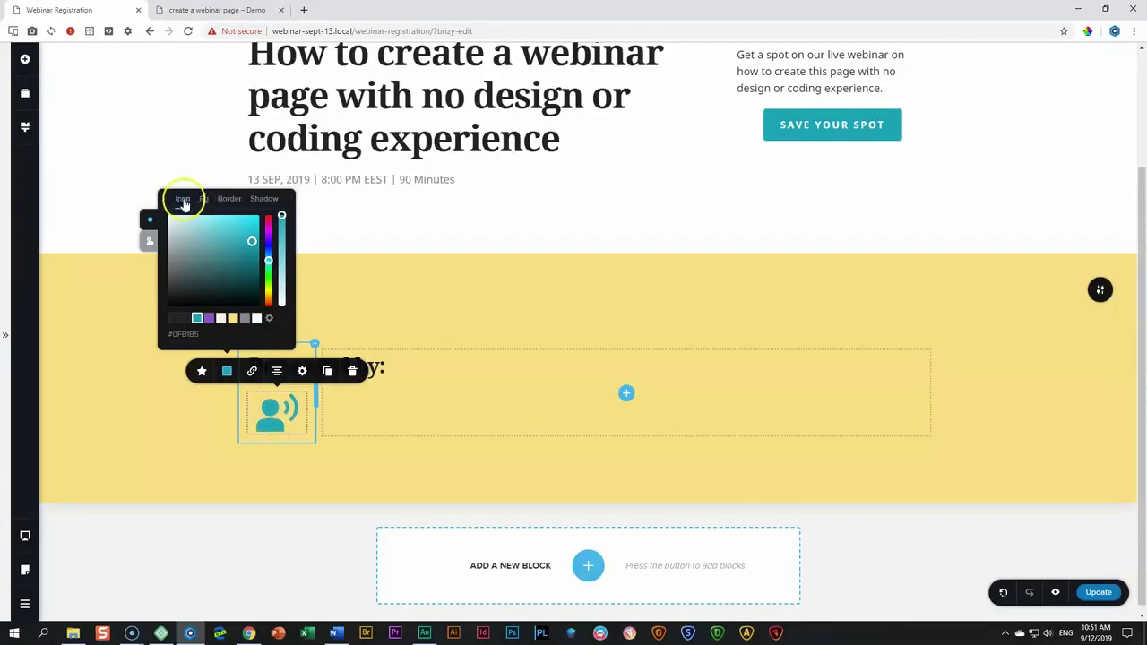
click(255, 318)
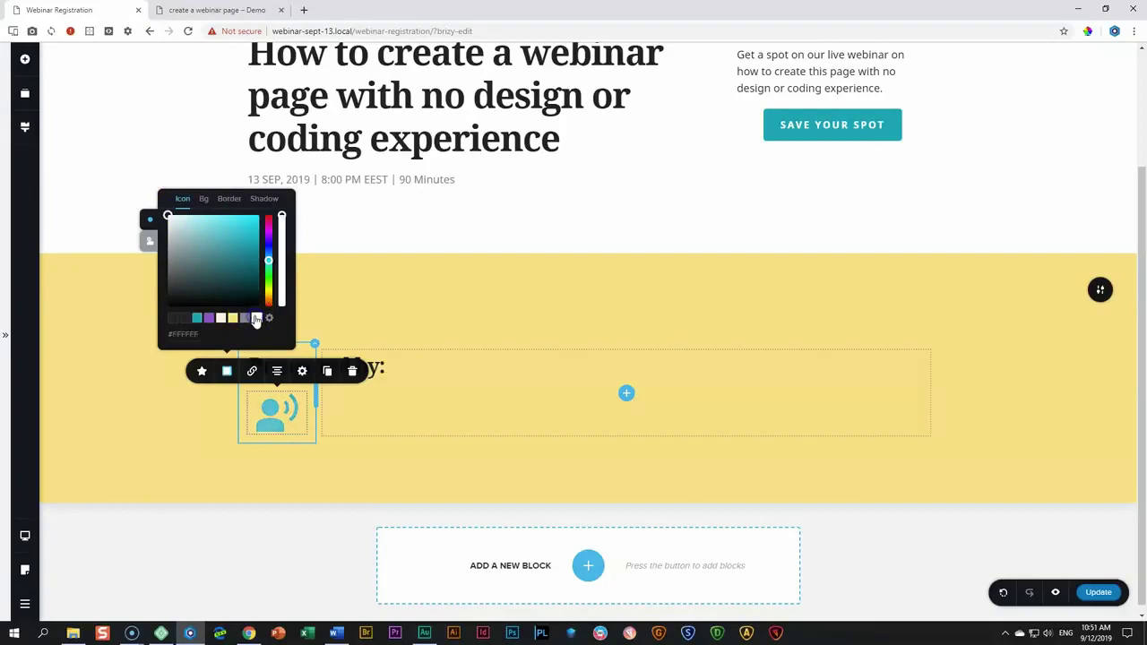
click(148, 240)
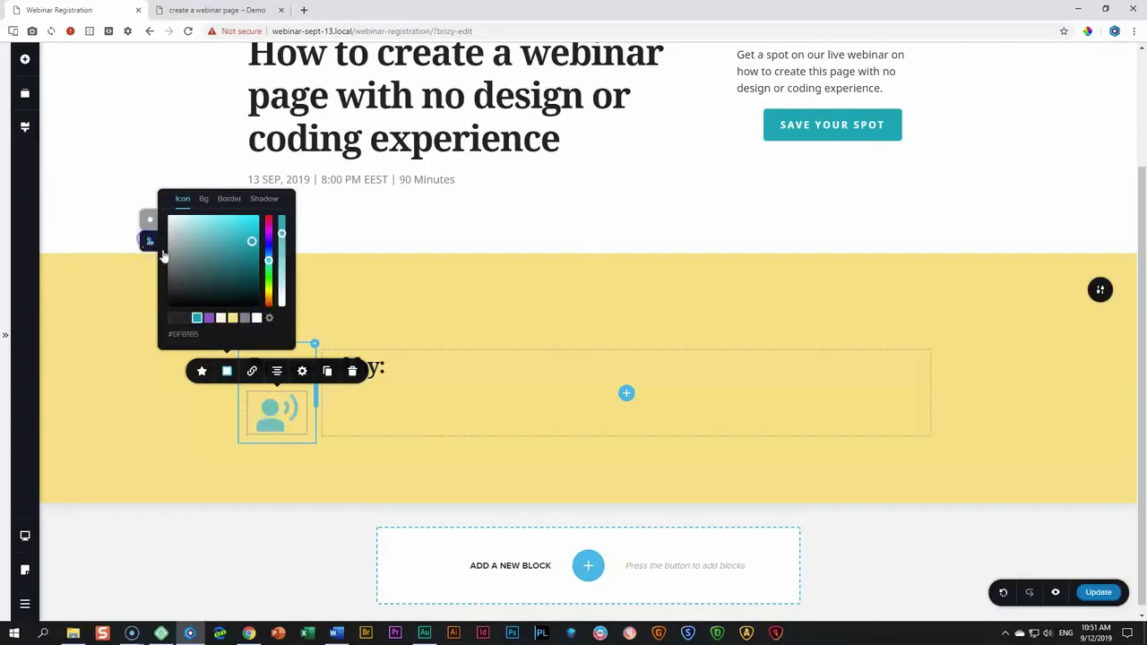
click(258, 320)
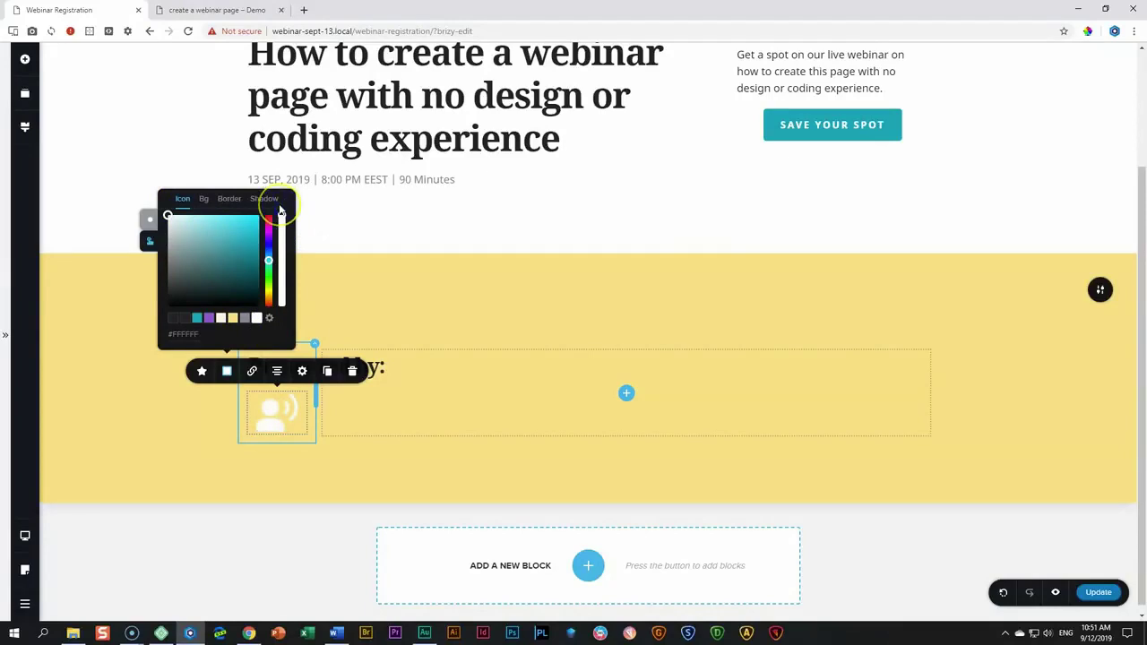
click(174, 409)
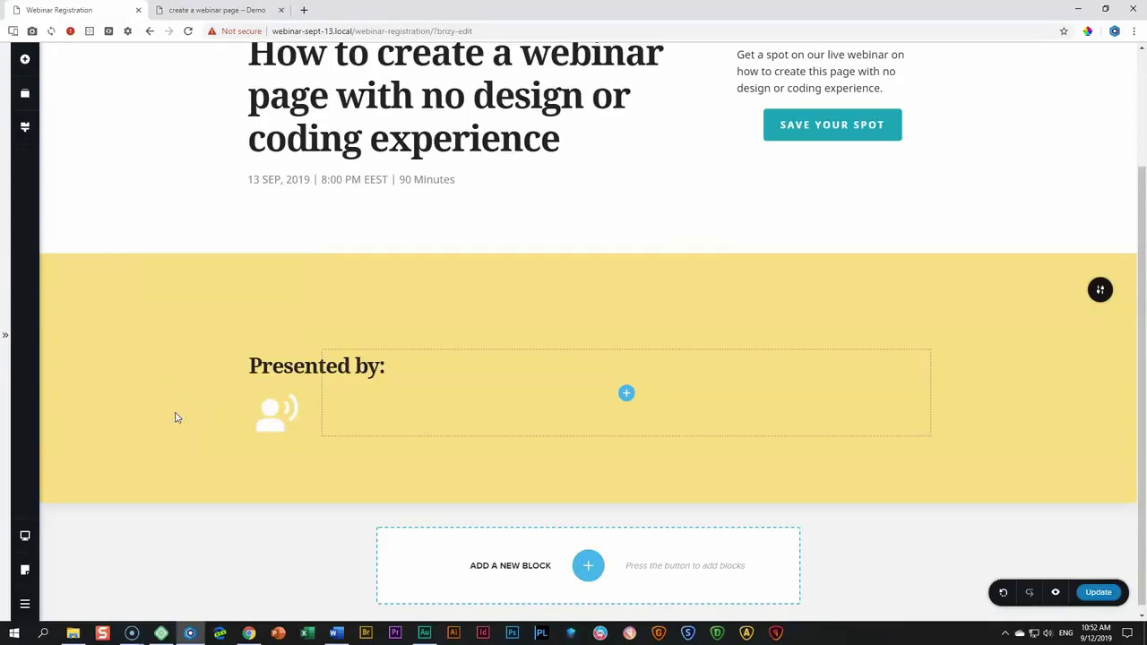
Add a spacer above the "Presented by:" text and set its height to 30 px.
click(255, 377)
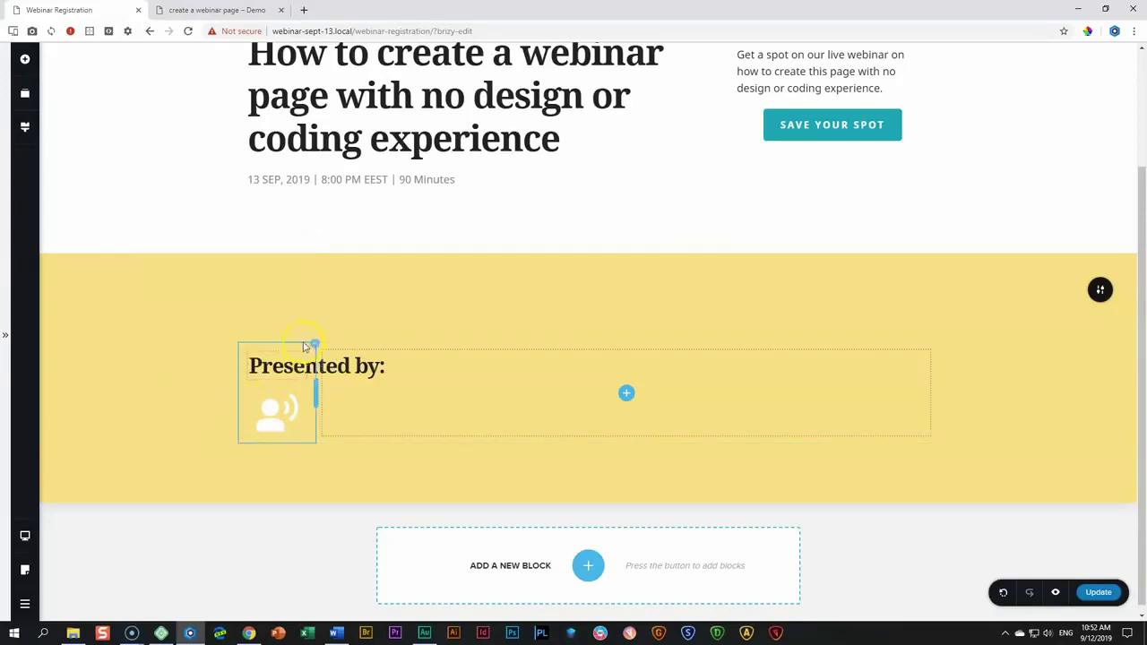
click(26, 63)
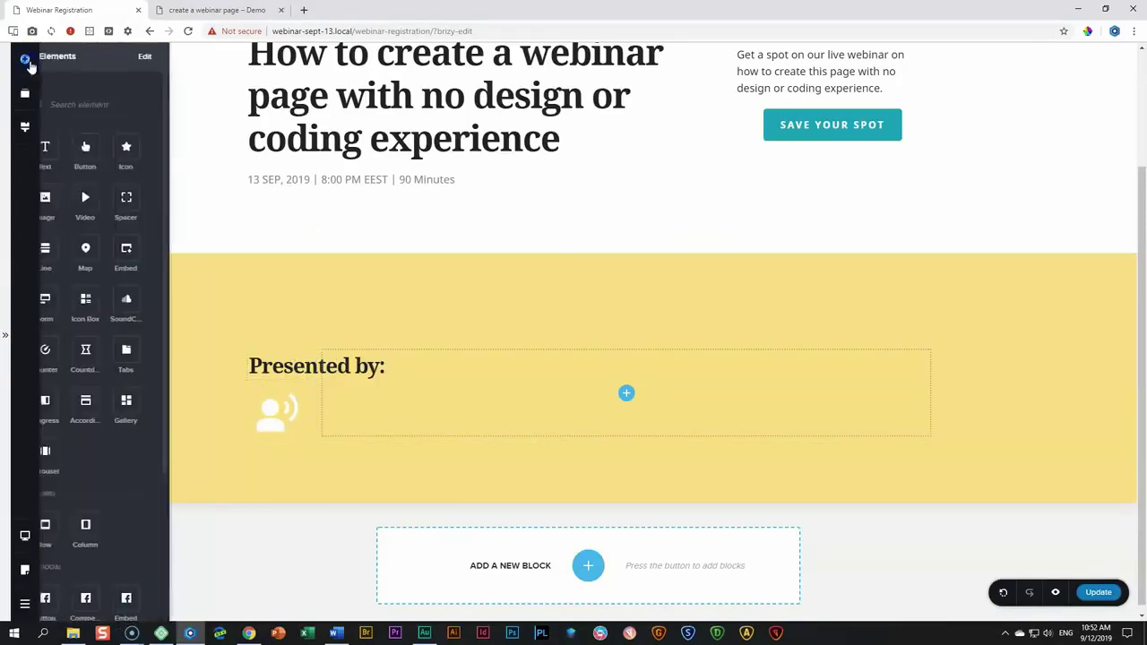
drag(175, 220, 279, 367)
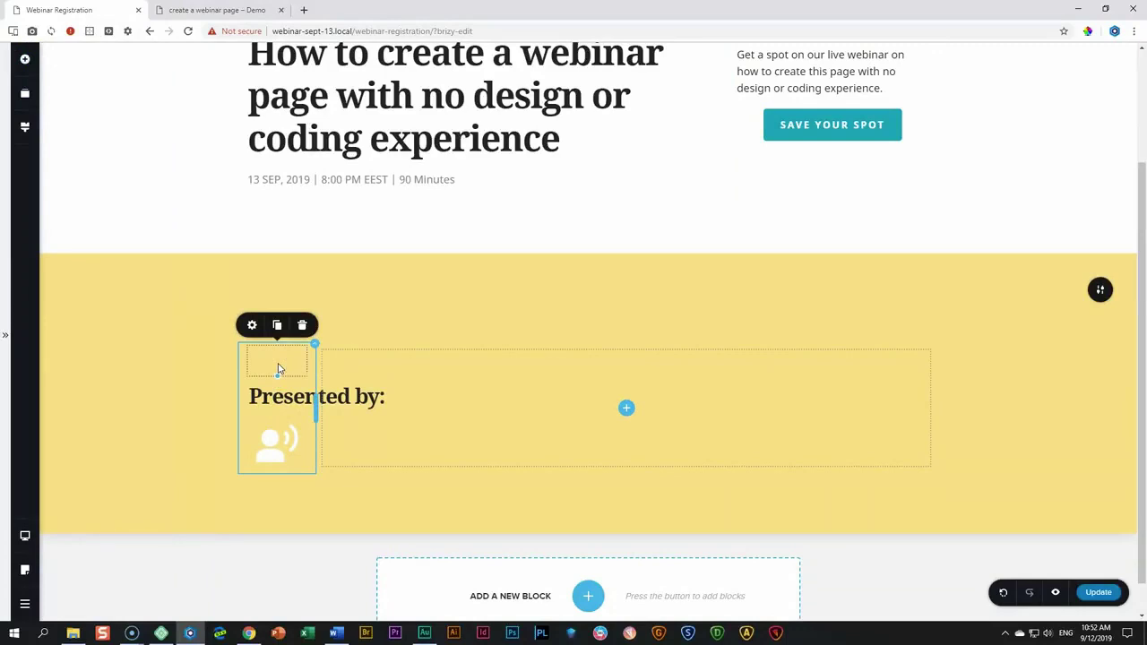
click(252, 324)
double_click(297, 286)
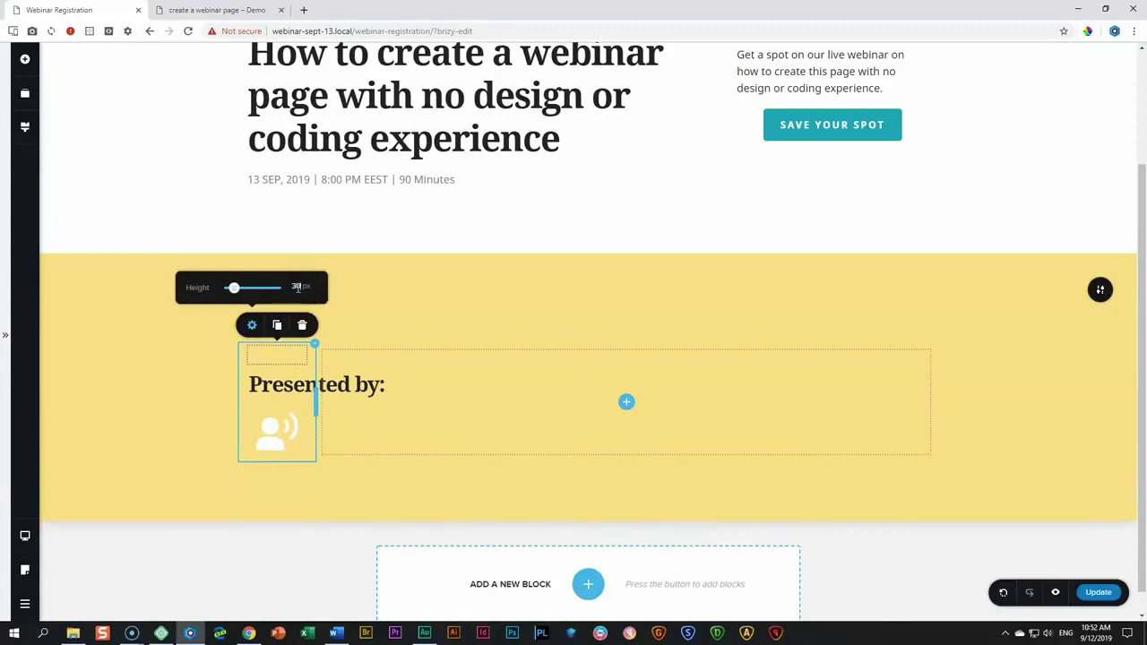
click(172, 389)
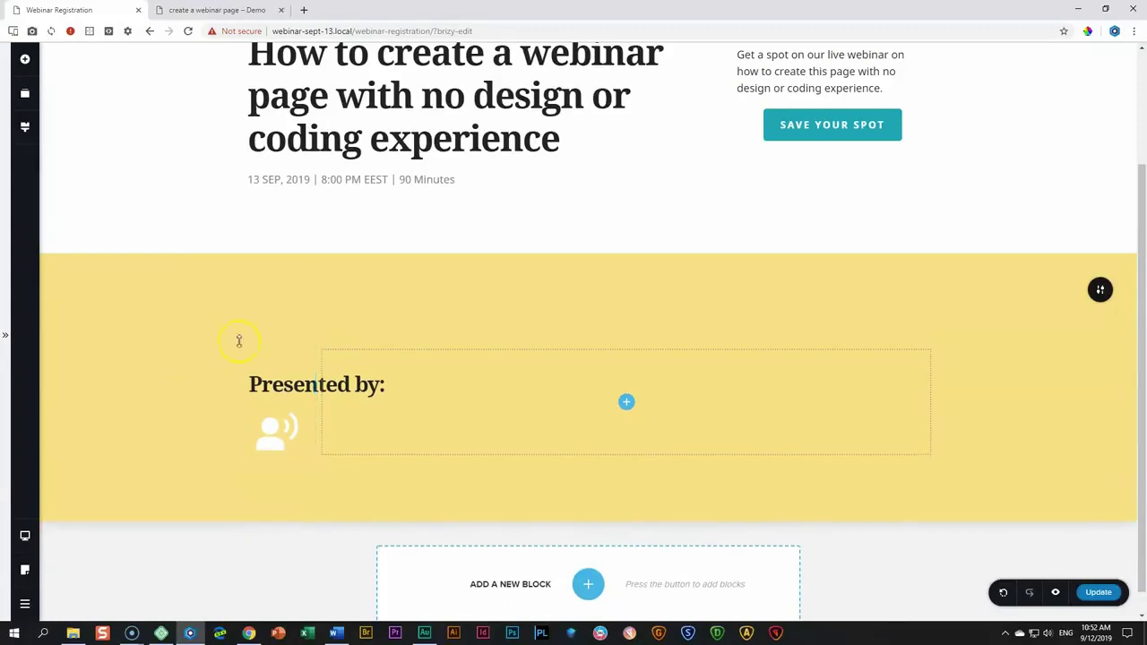
Check the speakers section of the demo page, and place a row of four equal columns inside the empty wide column beside "Presented by:".
click(620, 416)
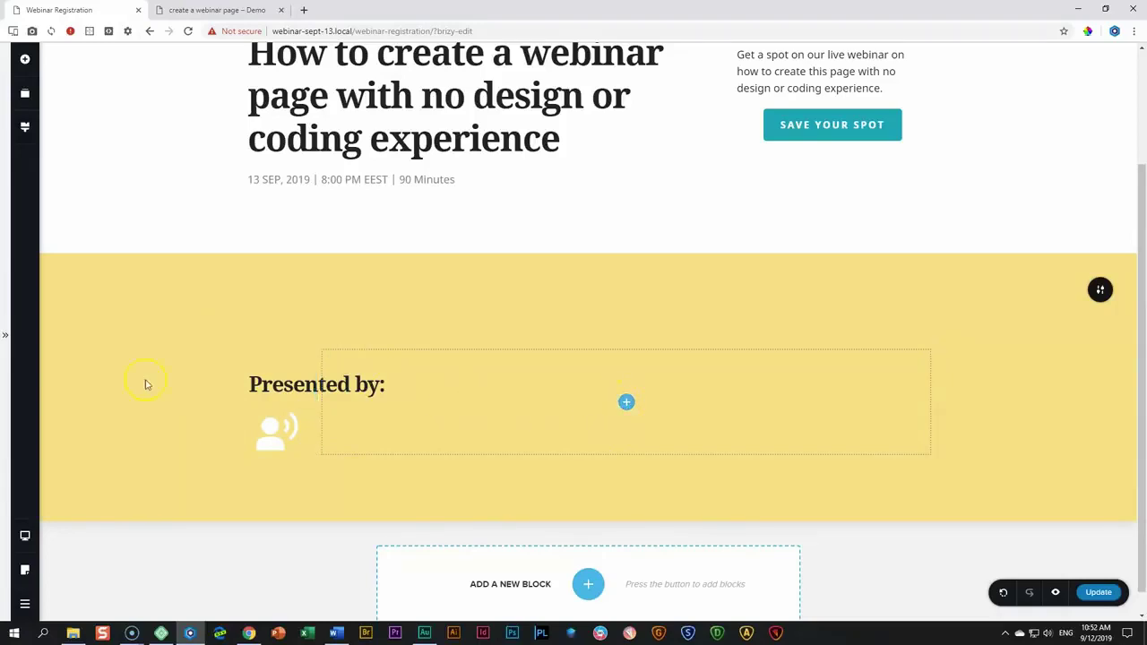
click(200, 10)
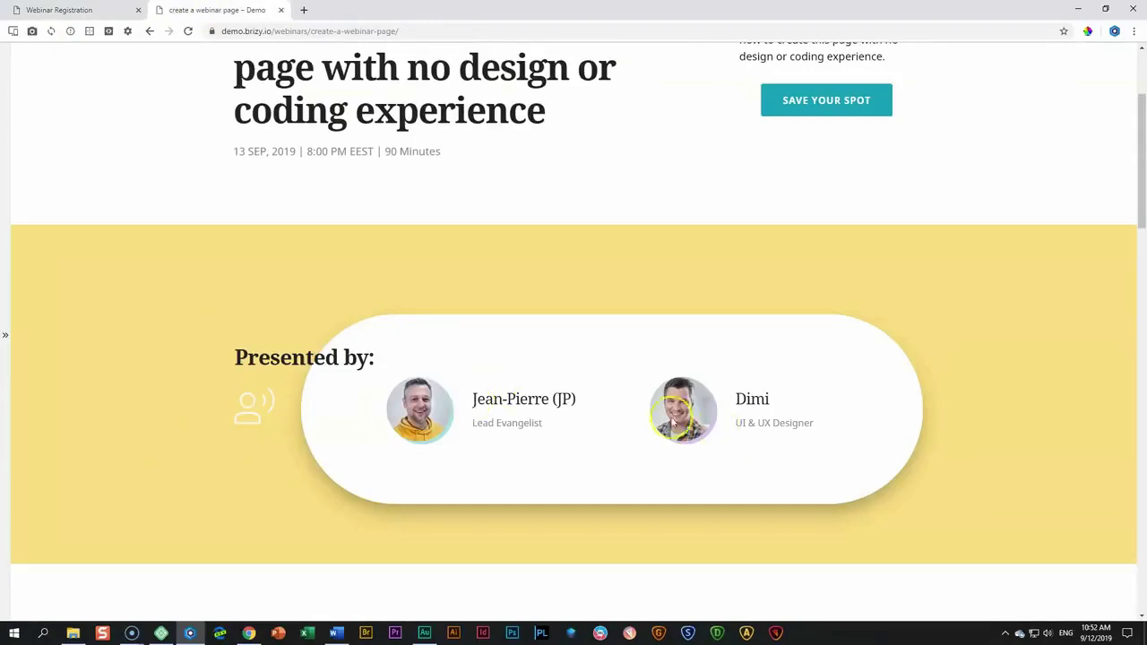
click(92, 9)
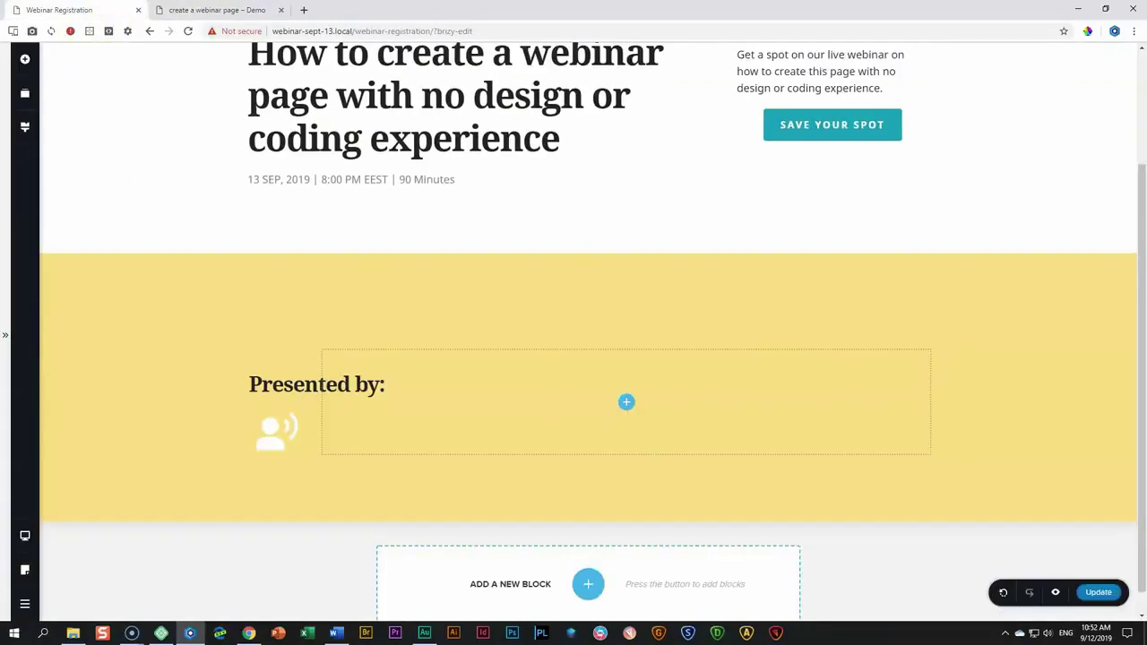
click(25, 60)
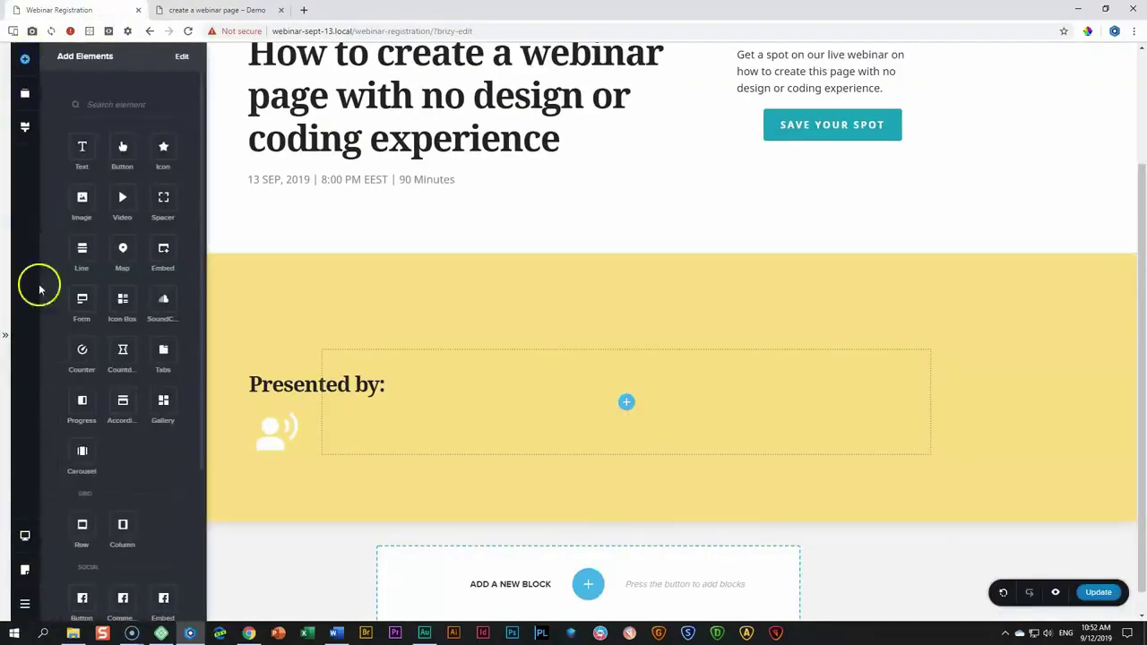
drag(122, 524, 633, 414)
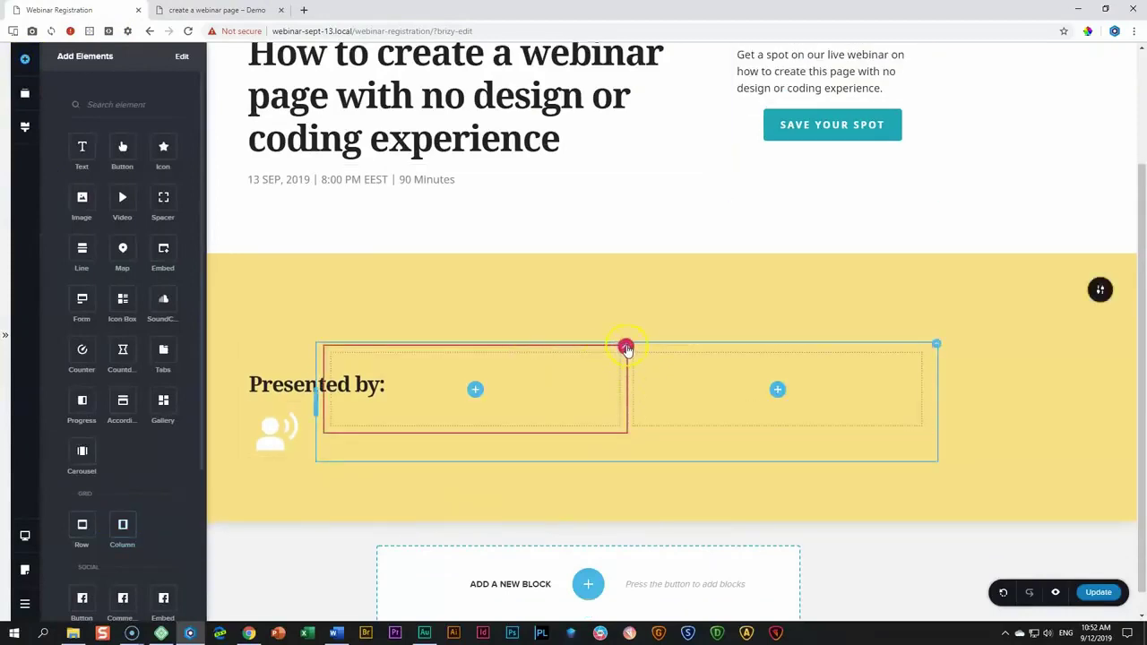
mouse_move(626, 348)
click(625, 321)
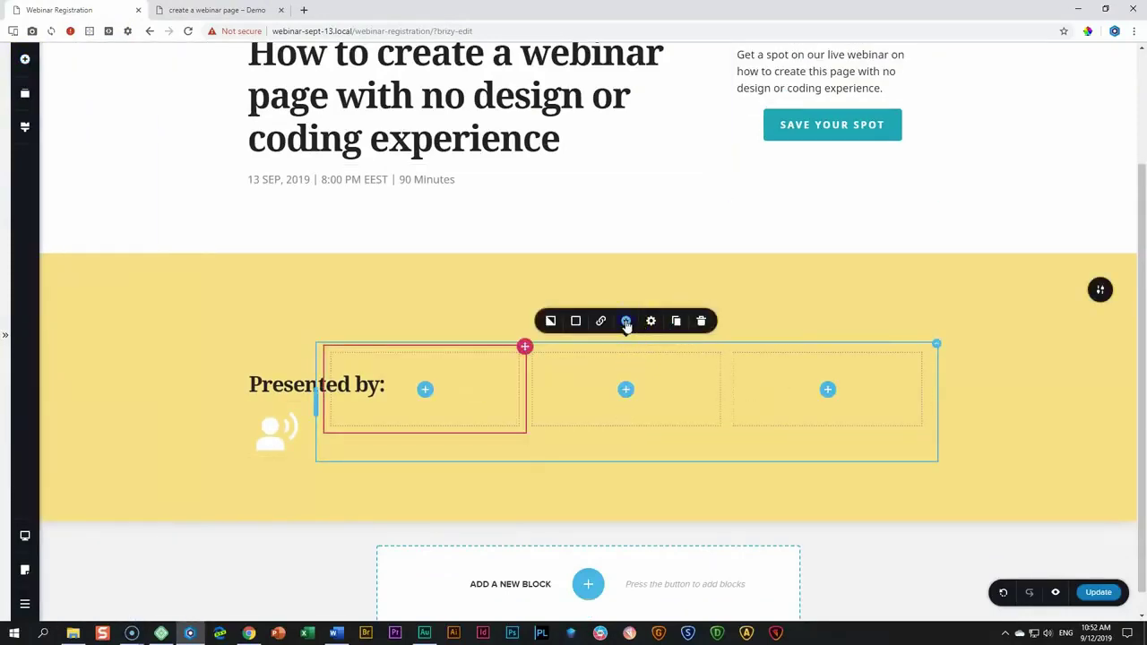
click(625, 321)
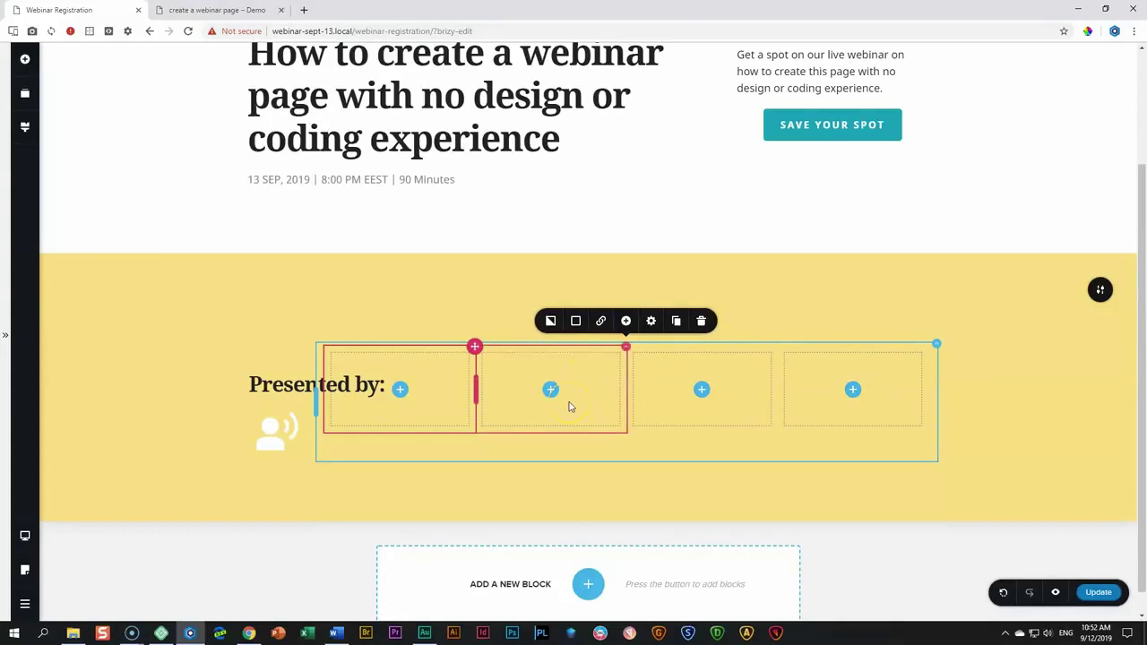
Fill the wide column that holds the four inner columns with the palette's solid white #FFFFFF.
click(936, 346)
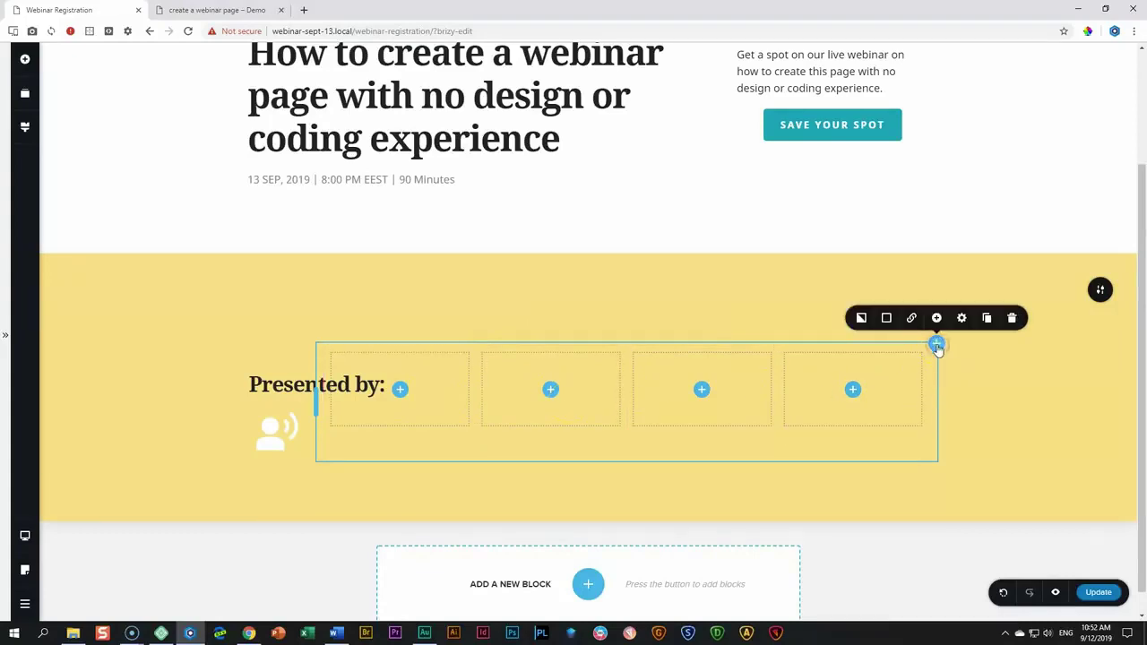
click(886, 318)
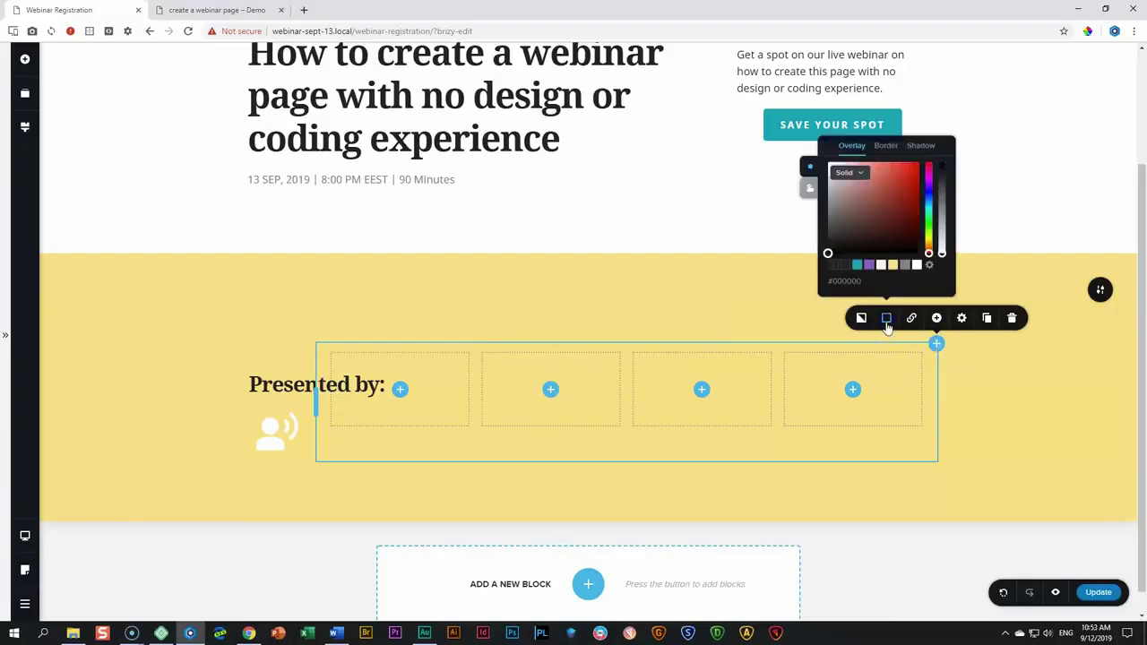
click(917, 266)
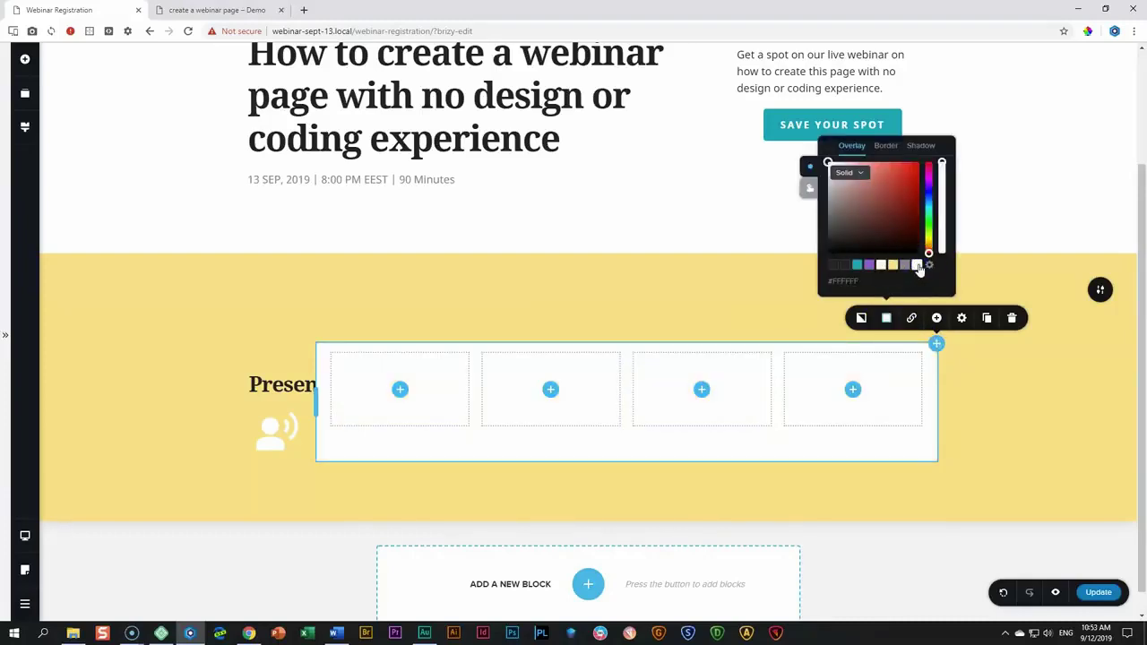
Set the white column's right and left padding to 80 px and its corner radius to 100 px.
click(962, 319)
click(936, 283)
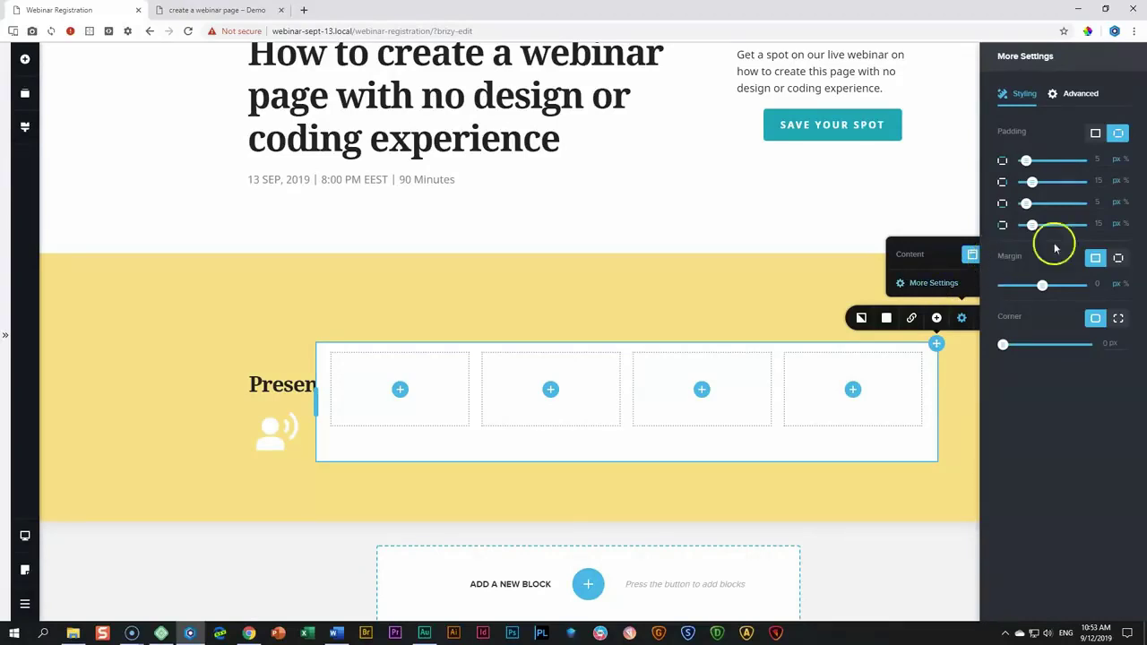
drag(1108, 177, 1079, 179)
text(80)
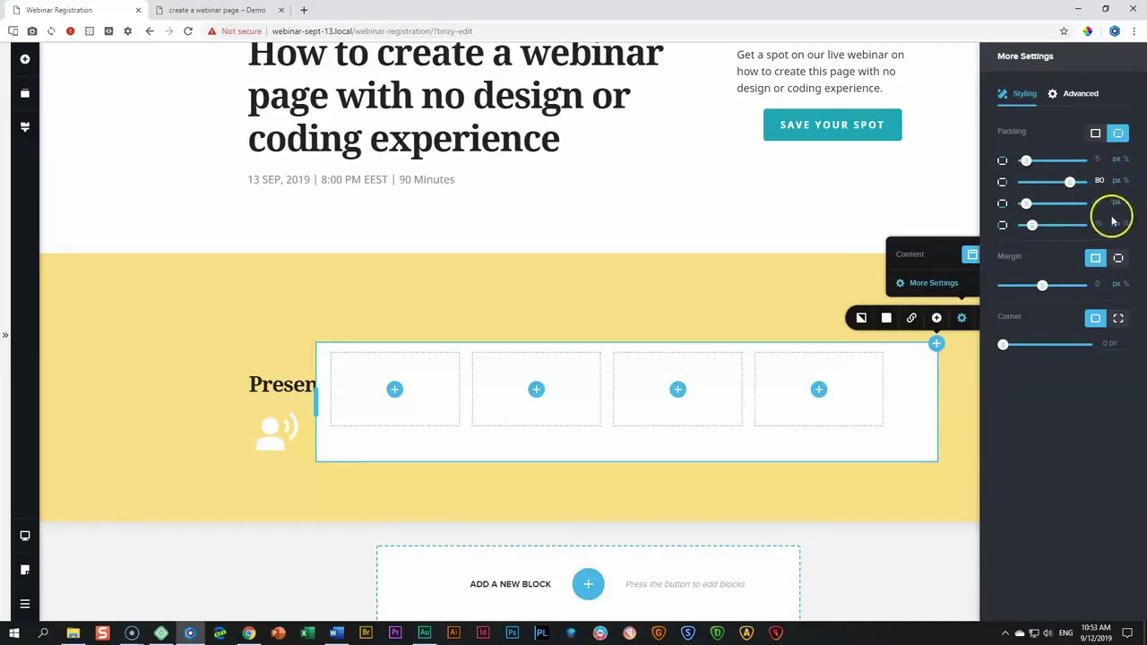
drag(1106, 224, 1083, 226)
text(80)
click(1077, 216)
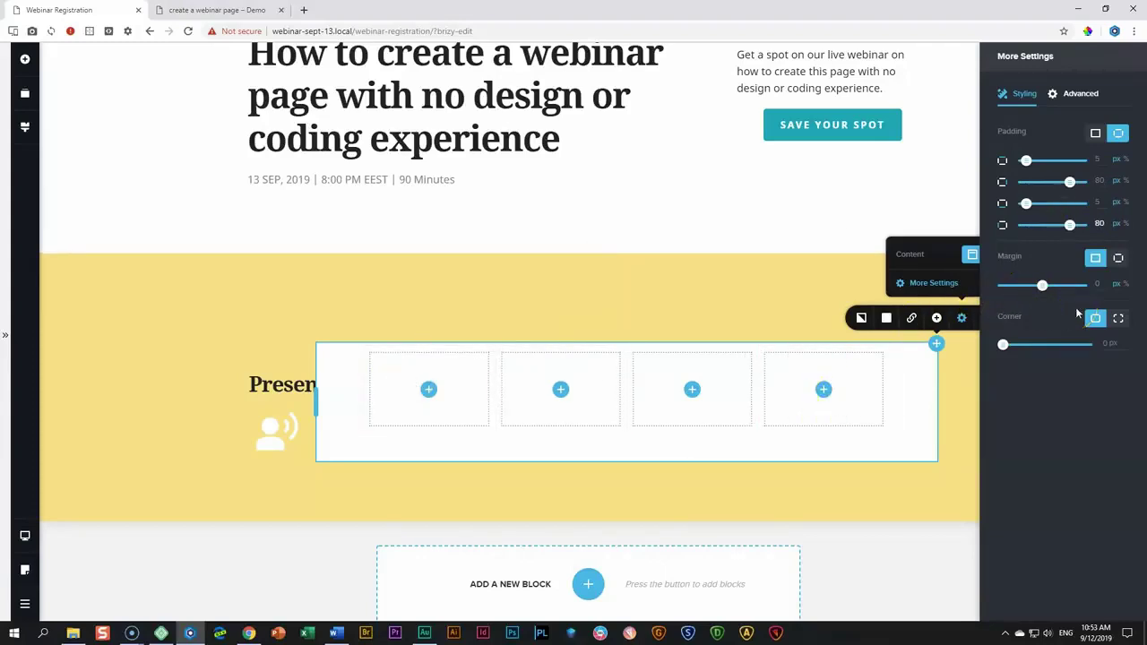
drag(1002, 344, 1122, 349)
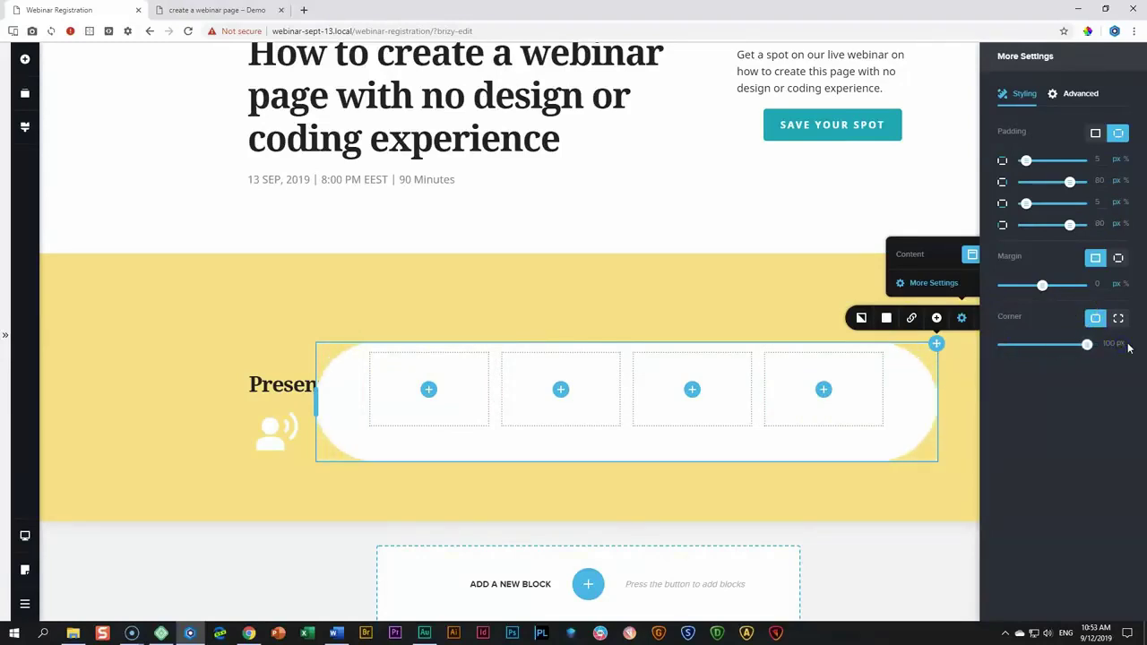
click(935, 345)
mouse_move(627, 346)
mouse_down()
mouse_move(591, 405)
mouse_move(610, 448)
mouse_up()
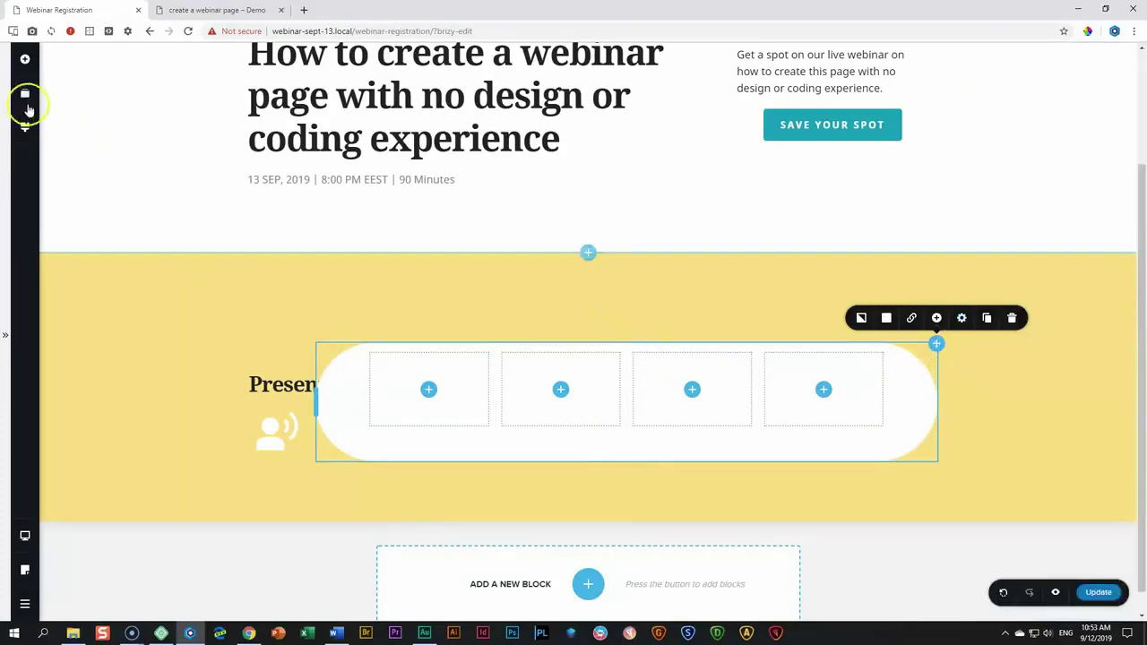
Add a spacer above the four inner columns in the white column and set its height to 80 px.
click(25, 59)
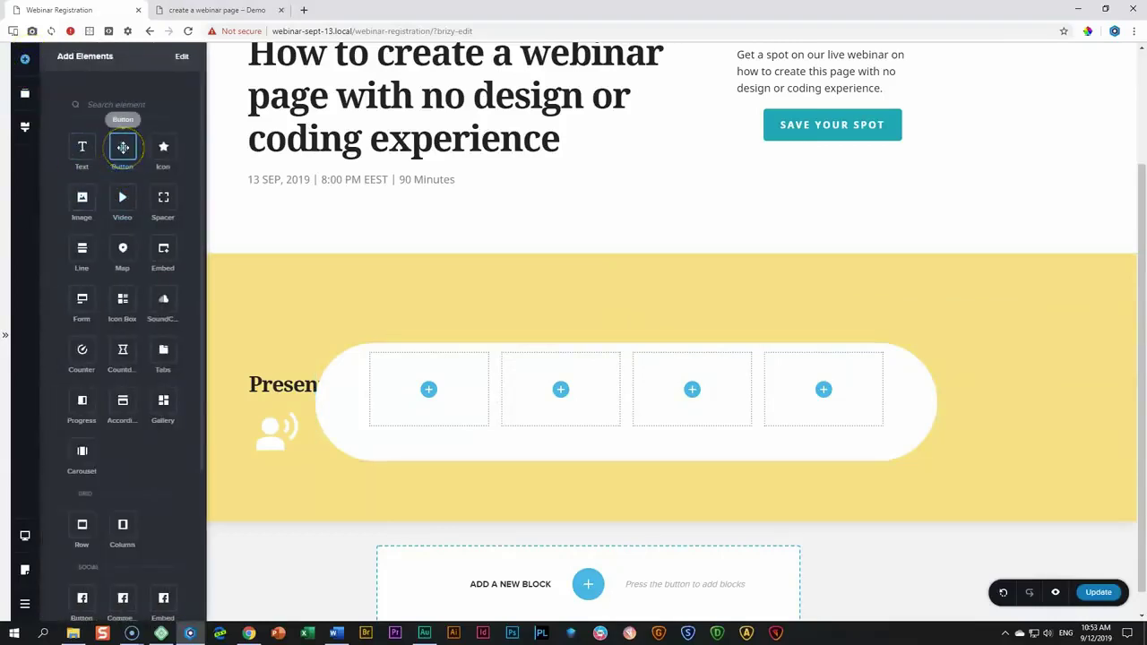
drag(162, 197, 588, 364)
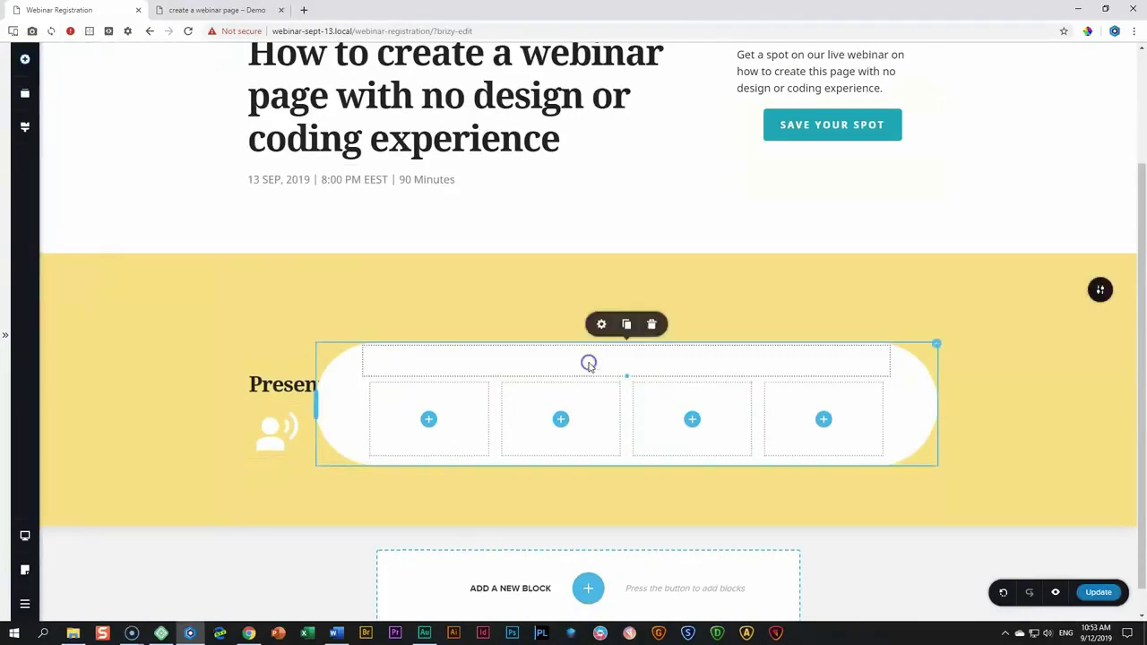
click(601, 326)
double_click(645, 287)
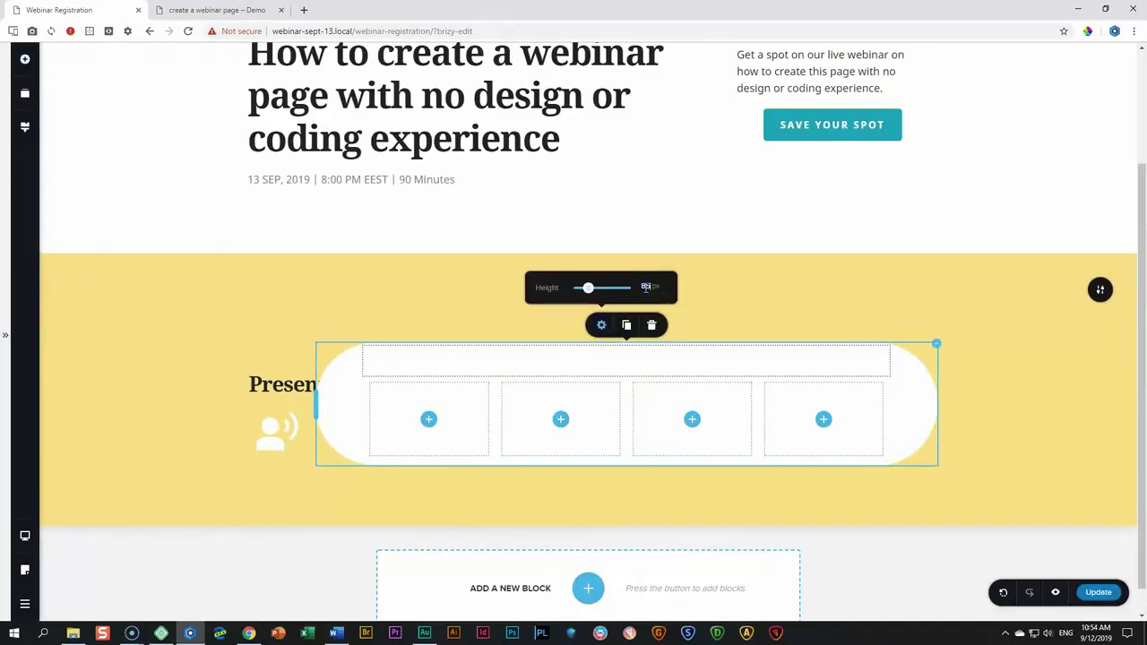
click(643, 364)
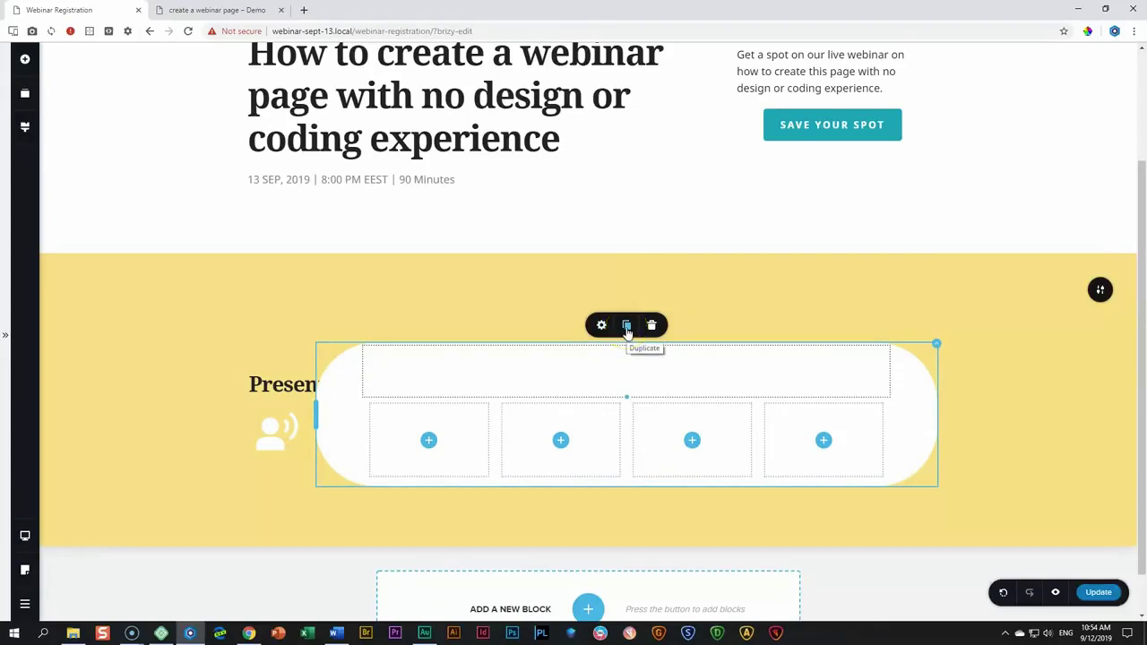
Duplicate the white column's spacer and move the copy below the four inner columns.
click(627, 327)
scroll(641, 358, down, 1)
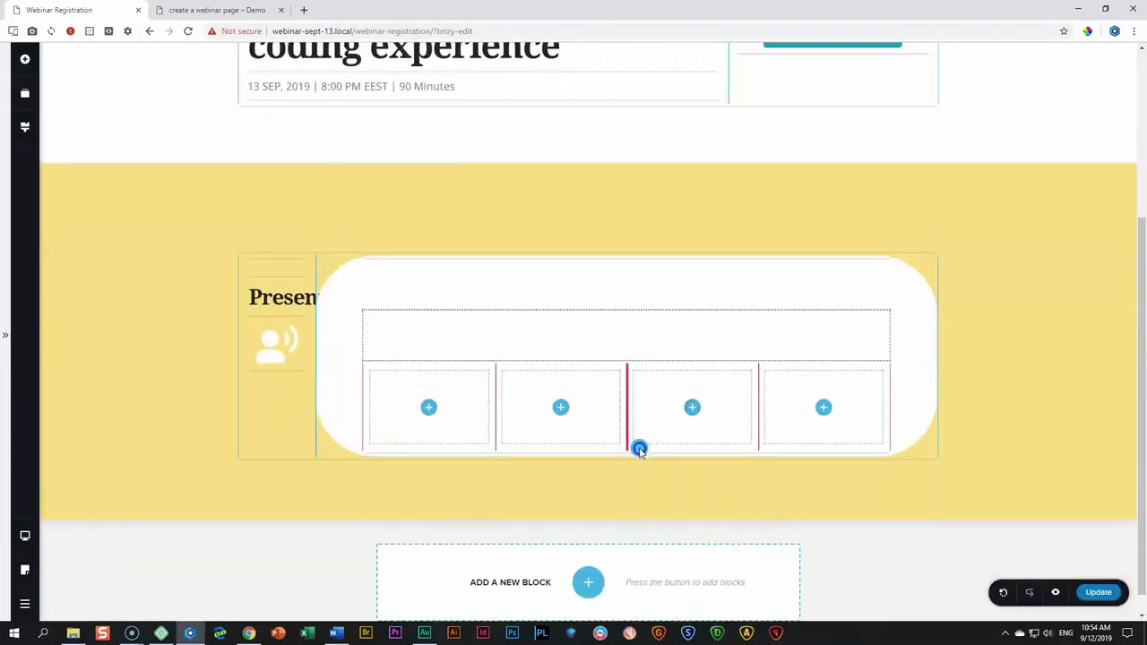
drag(638, 452, 638, 451)
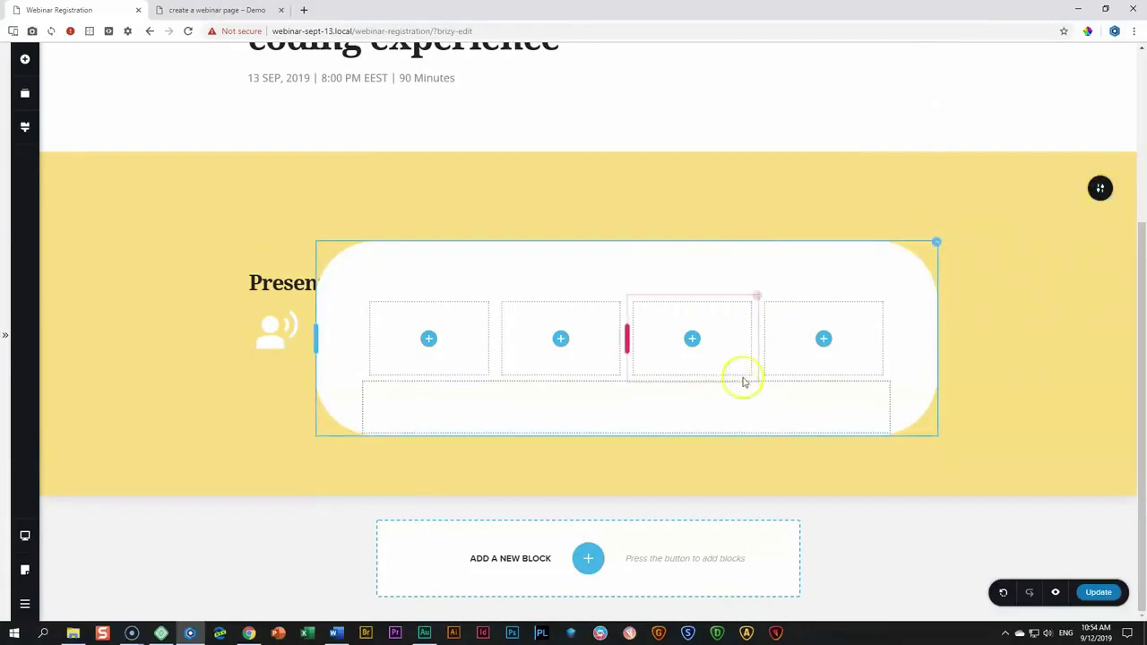
Set the corner radius of the wide white column to 250 px.
click(936, 242)
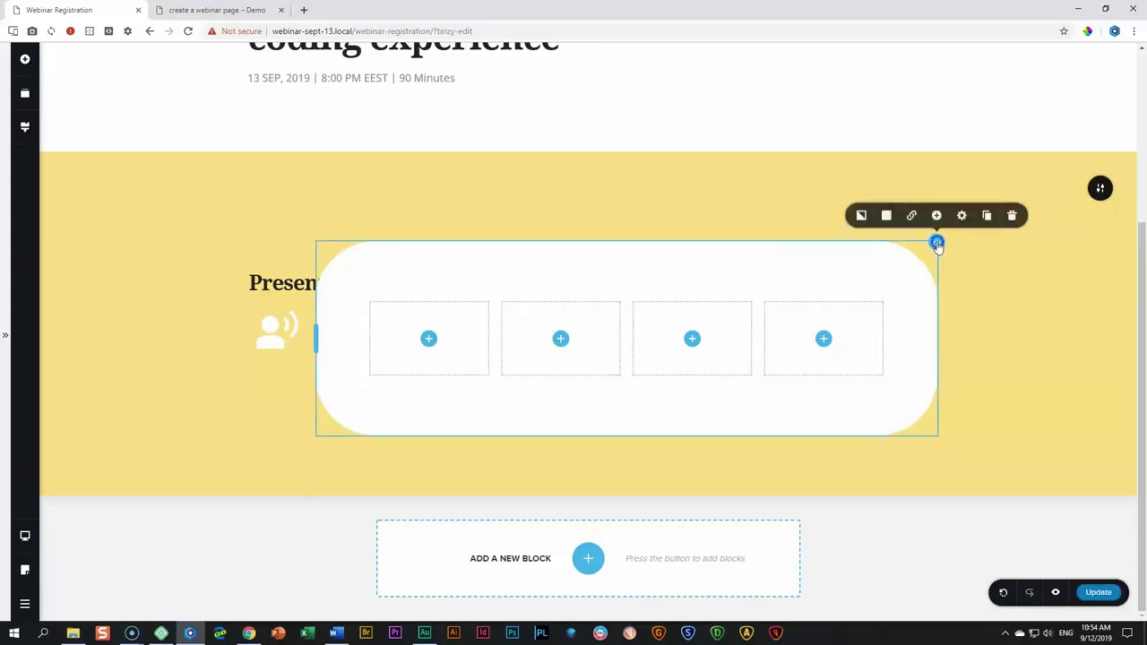
click(962, 216)
click(943, 181)
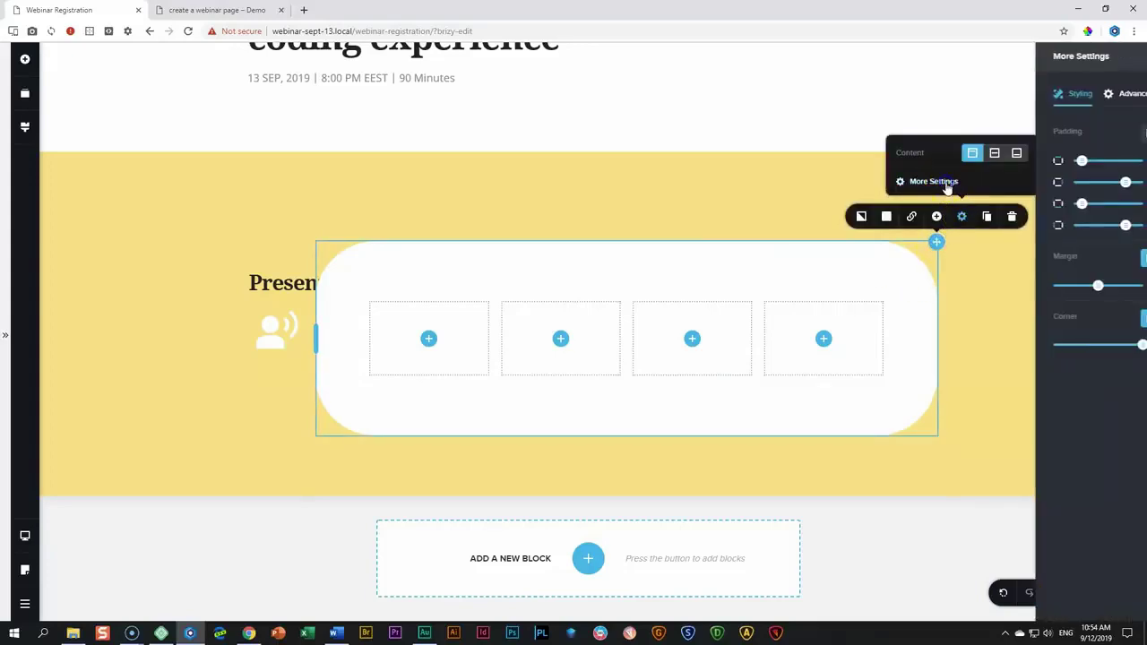
mouse_move(1087, 344)
mouse_down()
mouse_move(1060, 347)
mouse_move(1083, 344)
mouse_up()
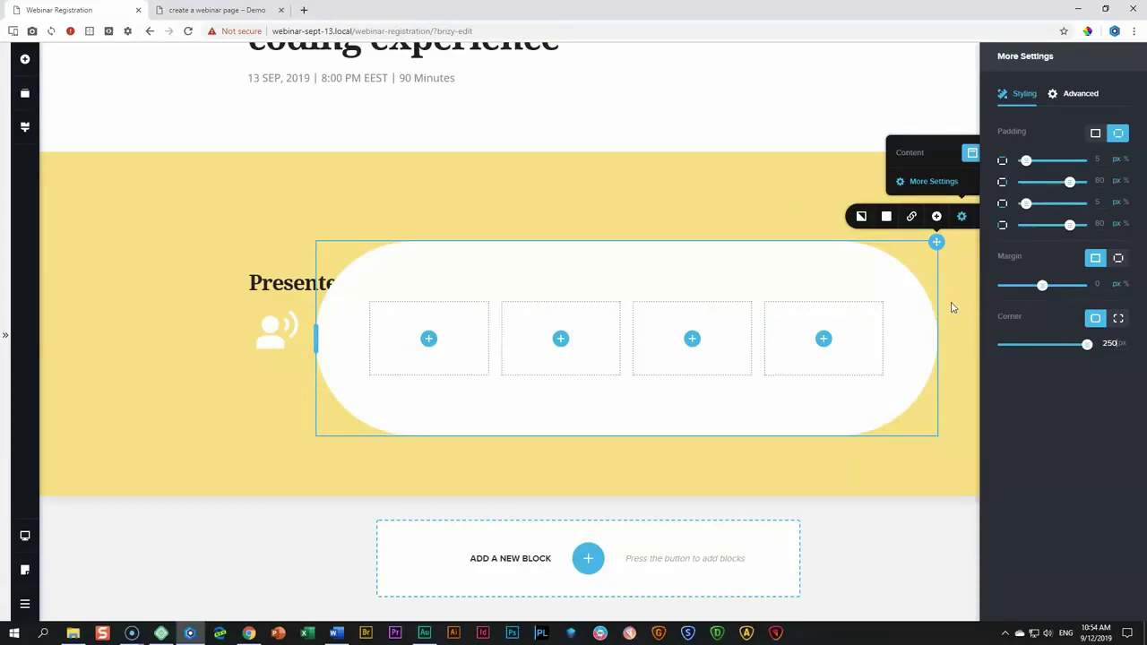
click(980, 295)
Give the wide white column a black outline shadow with blur 40, spread -11 and vertical offset 16, at about one-third opacity.
click(887, 218)
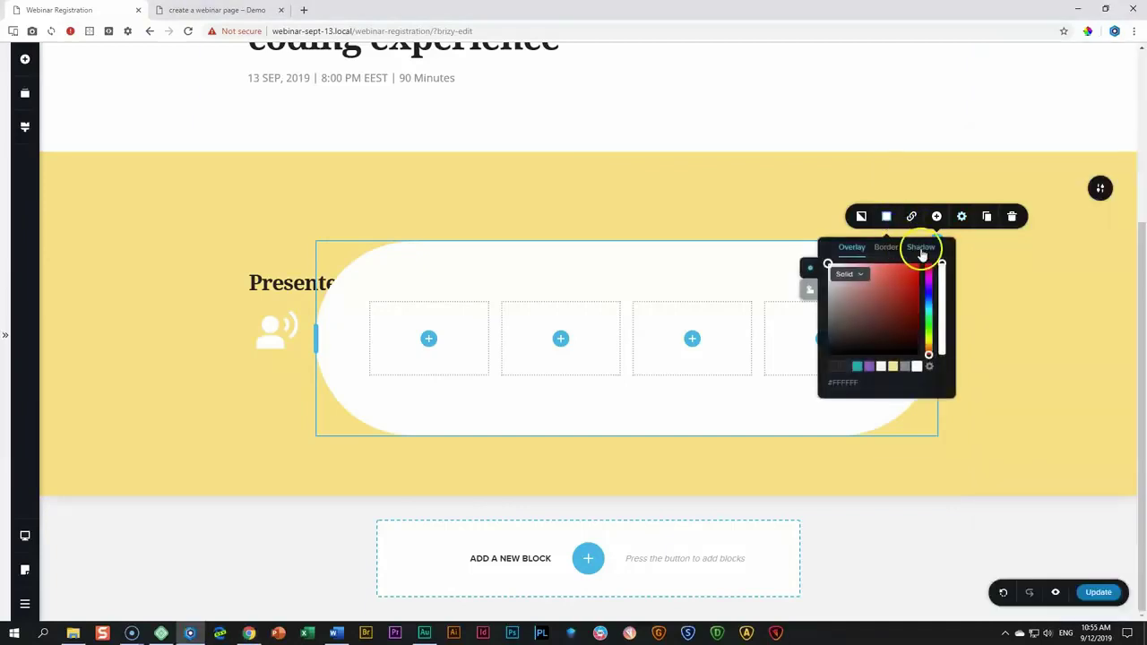
click(922, 249)
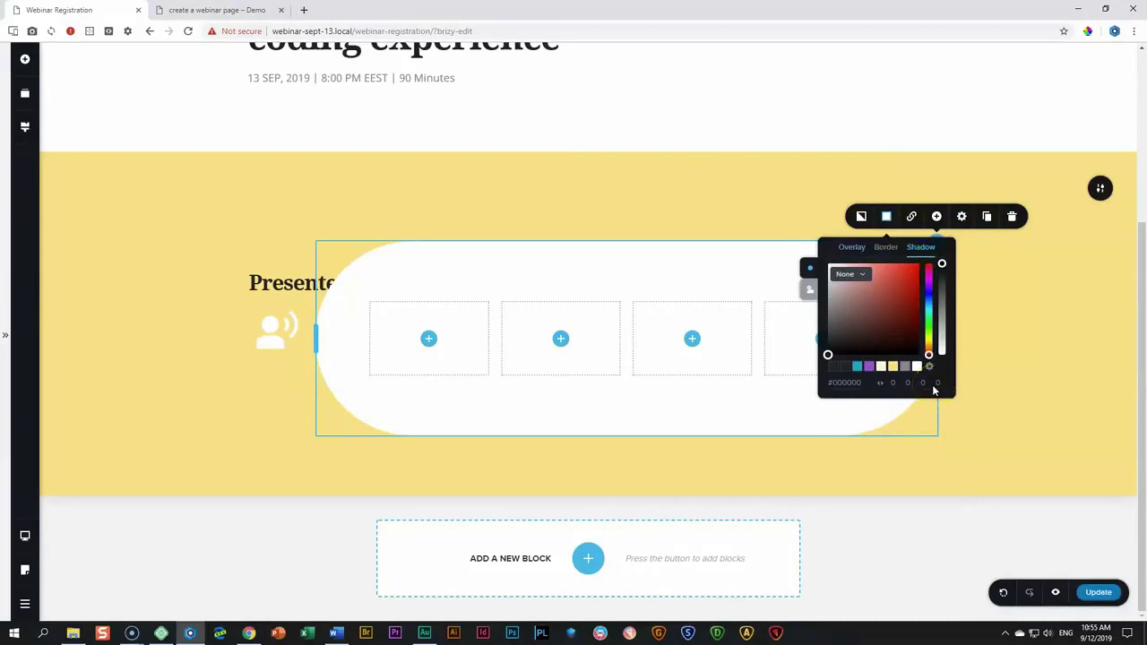
click(893, 383)
click(909, 383)
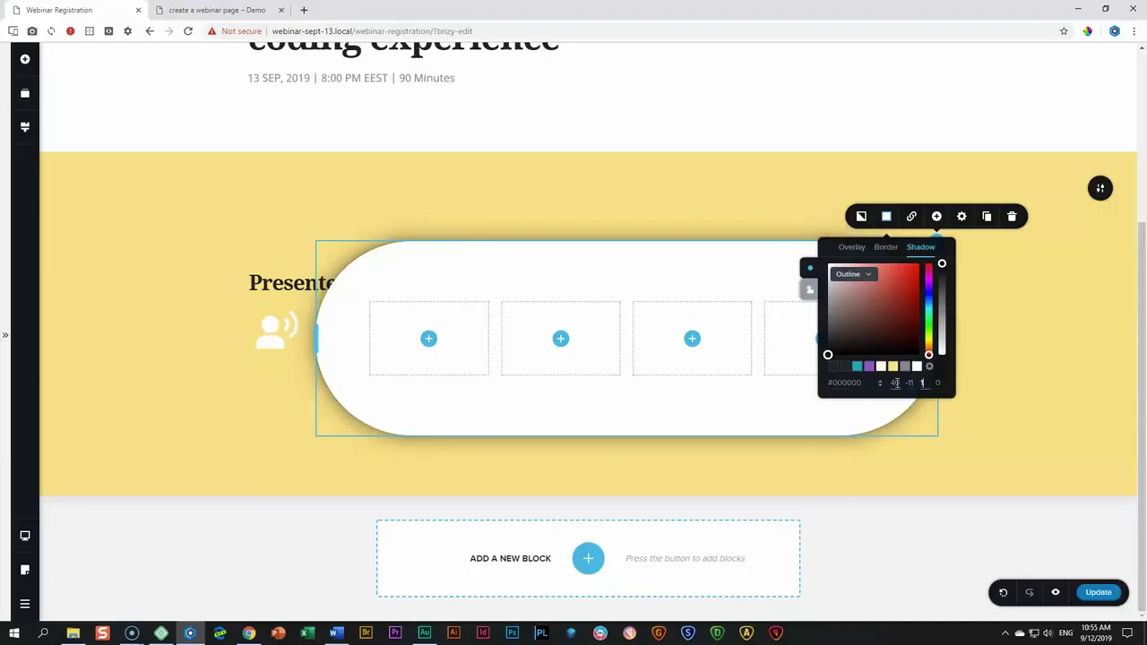
scroll(895, 382, up, 2)
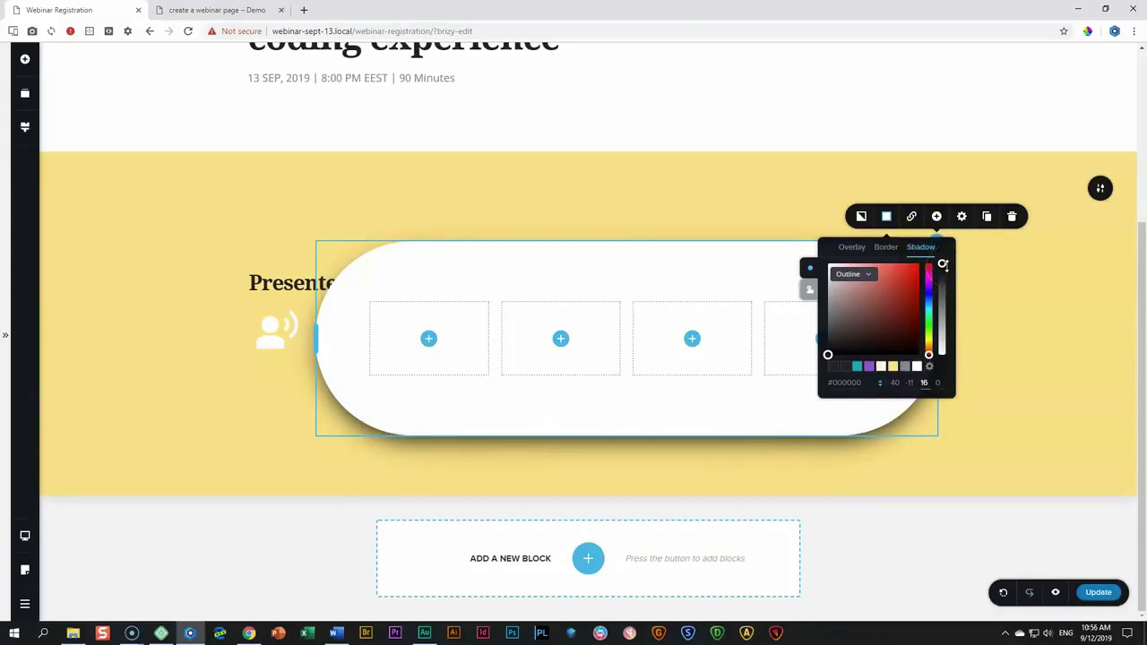
drag(941, 263, 942, 326)
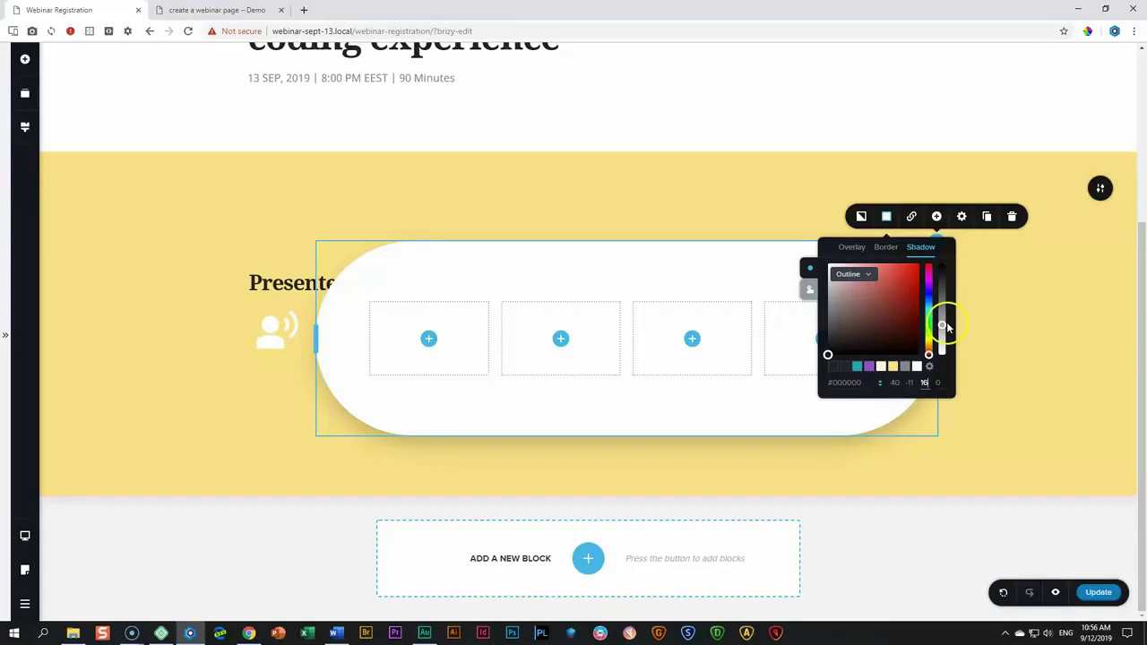
drag(944, 326, 941, 324)
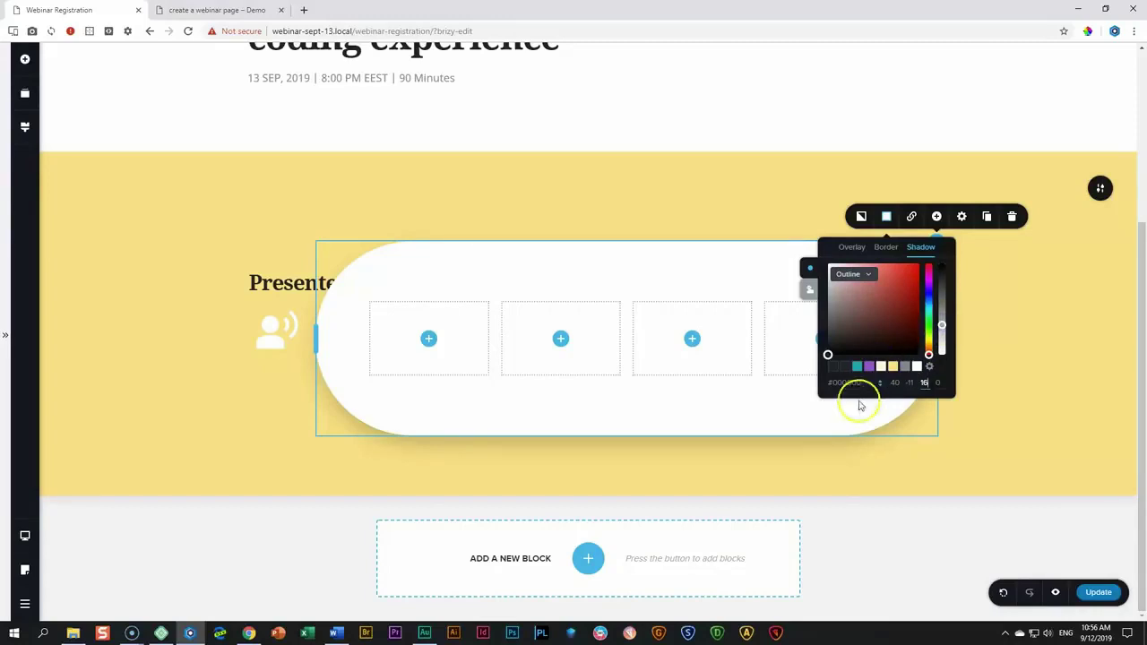
click(998, 409)
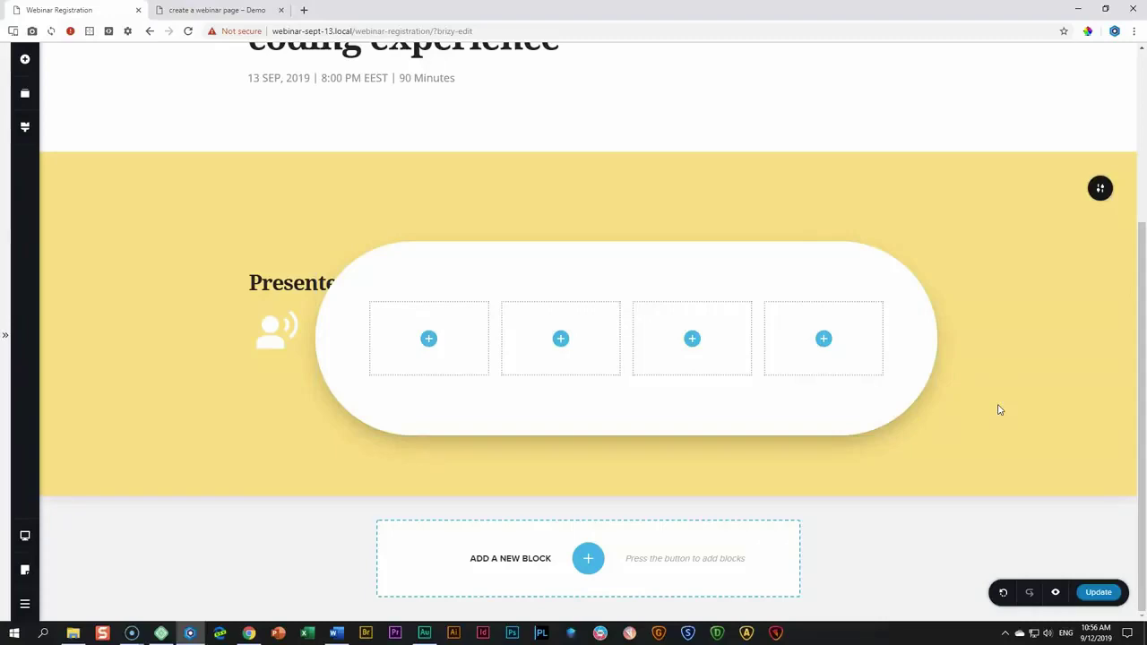
Raise the z-index of the "Presented by:" heading to bring it in front of the white column.
click(273, 288)
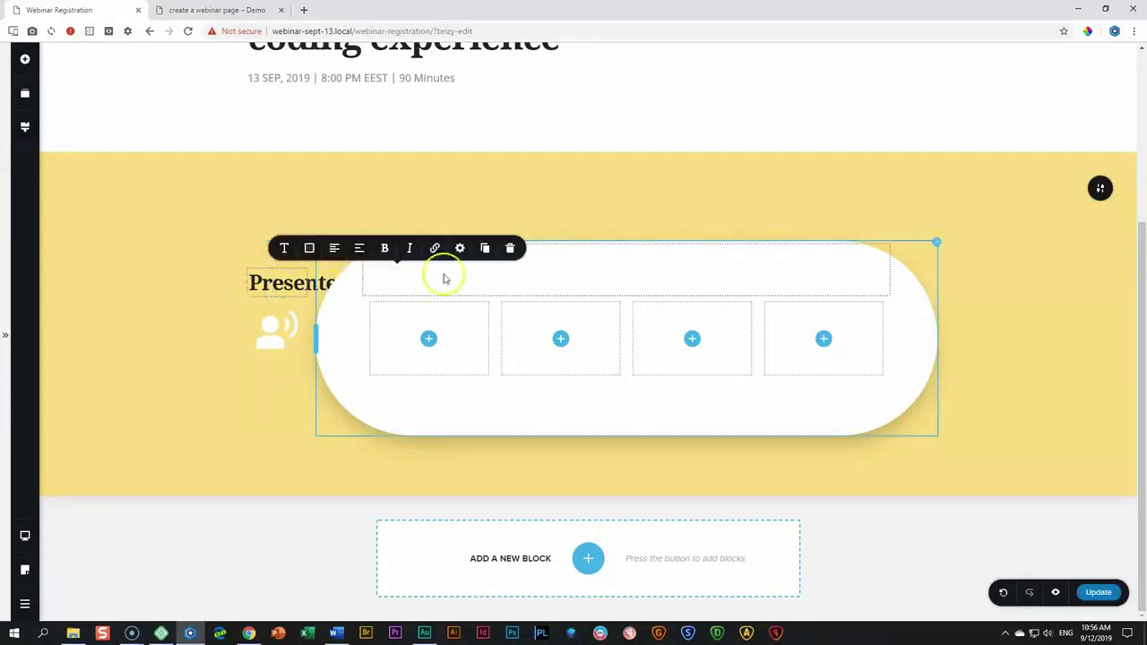
click(460, 249)
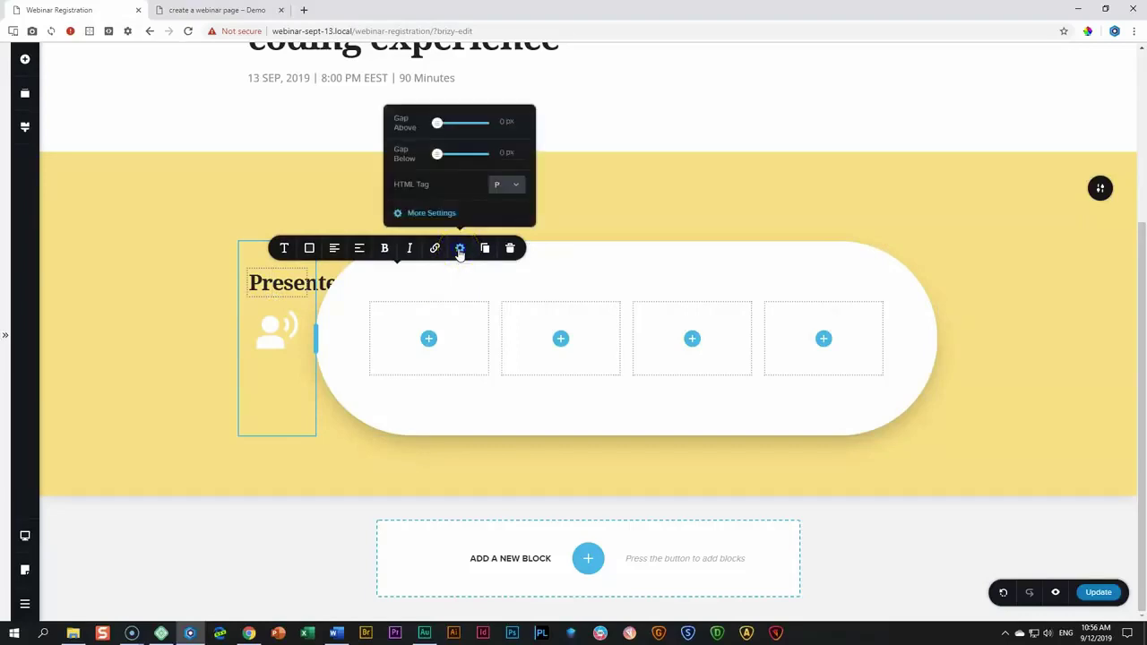
click(437, 215)
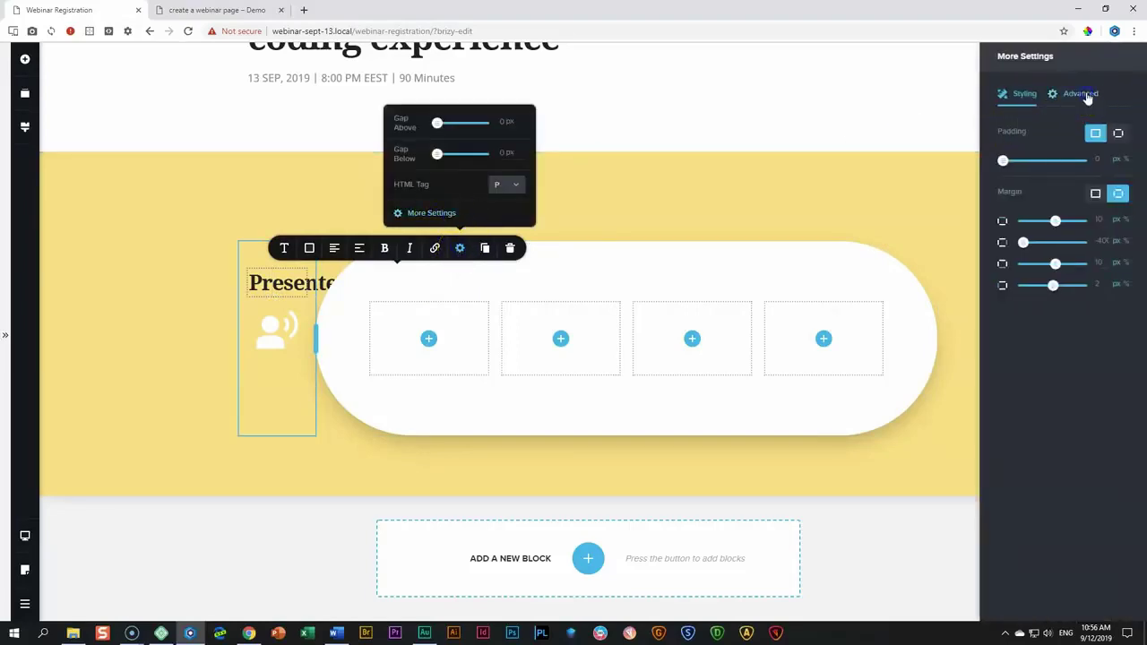
click(1077, 95)
drag(1040, 165, 1094, 168)
mouse_move(1028, 178)
mouse_down()
mouse_move(1093, 167)
mouse_move(1042, 175)
mouse_up()
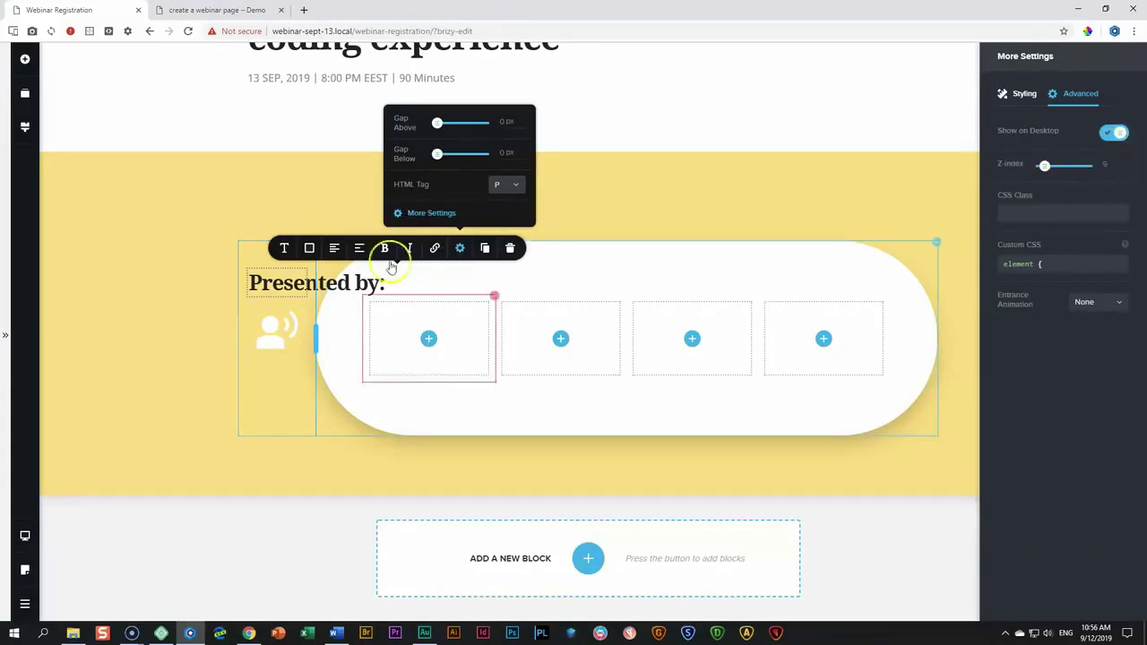
click(920, 213)
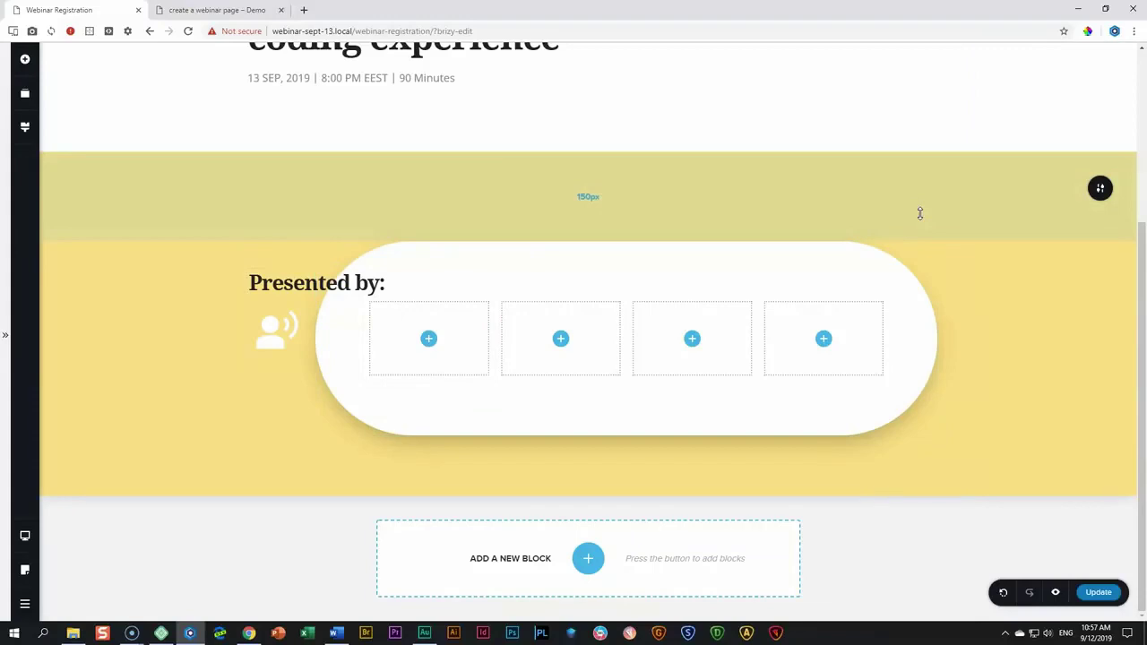
Add an image element to the first inner column and two stacked text elements to the second.
click(402, 335)
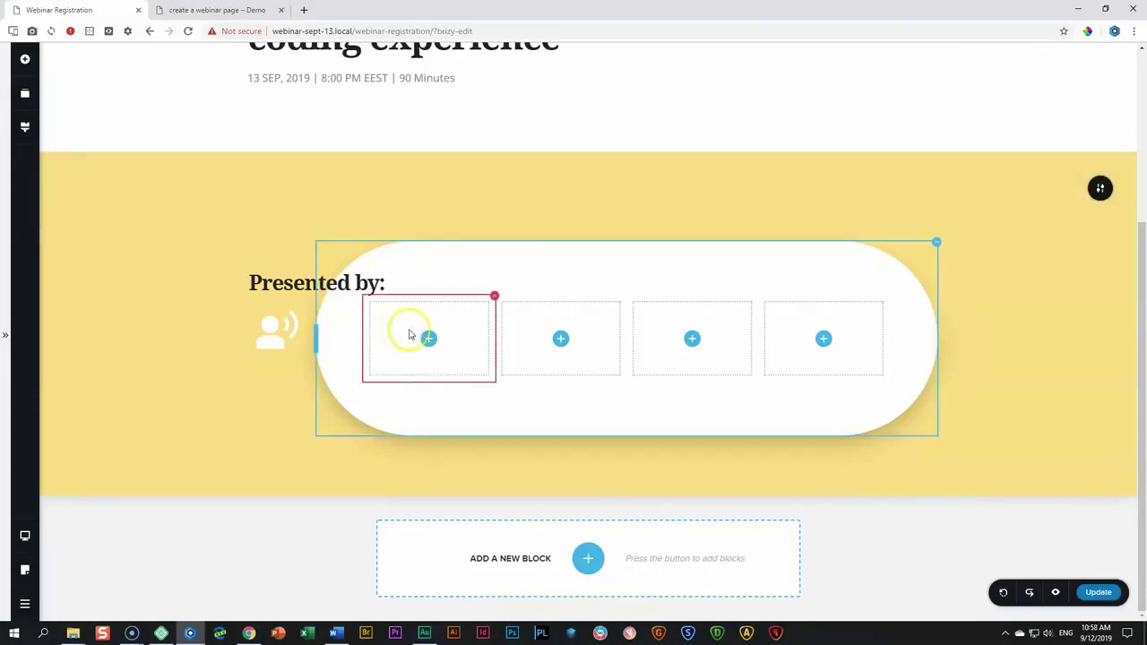
click(402, 335)
click(25, 59)
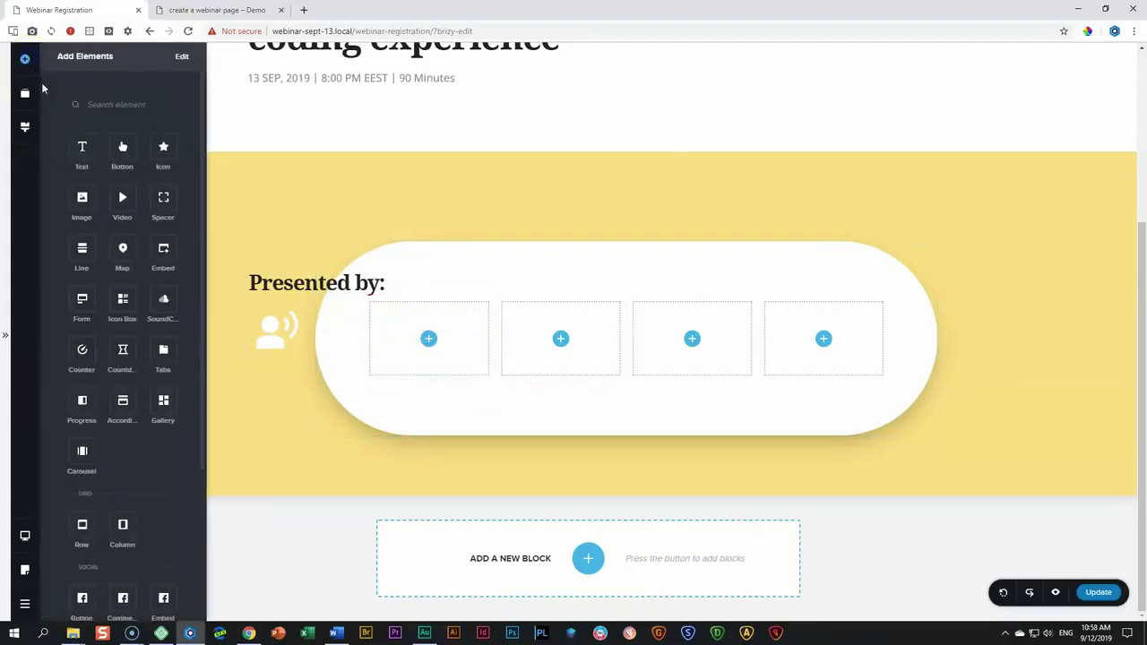
drag(186, 231, 430, 361)
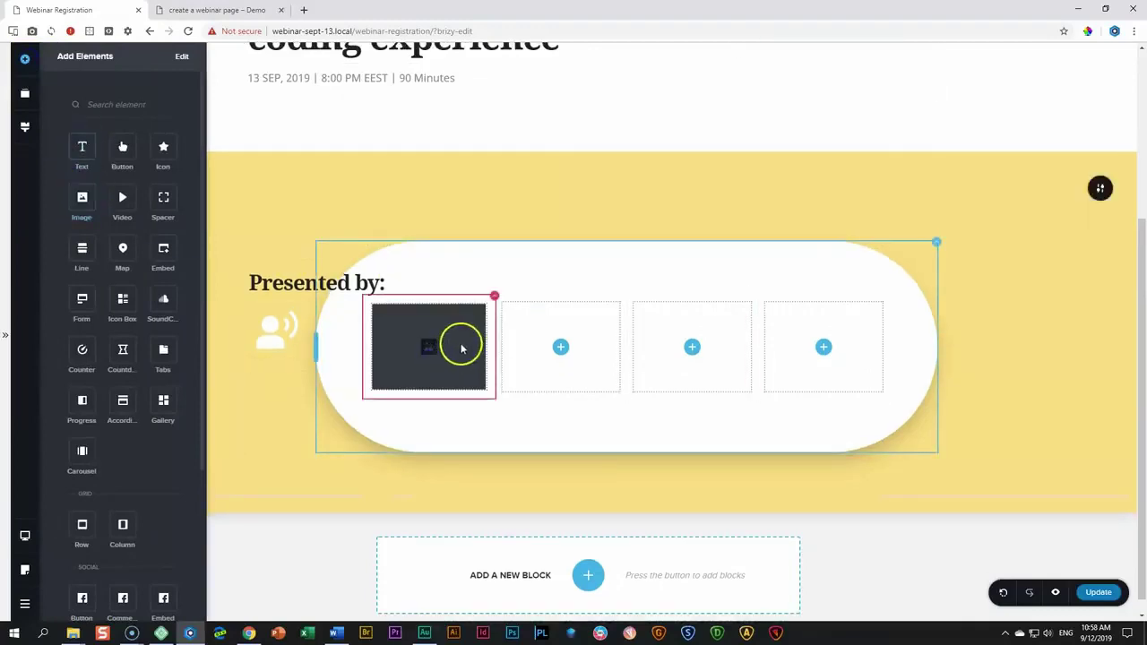
drag(86, 147, 556, 366)
drag(99, 160, 556, 412)
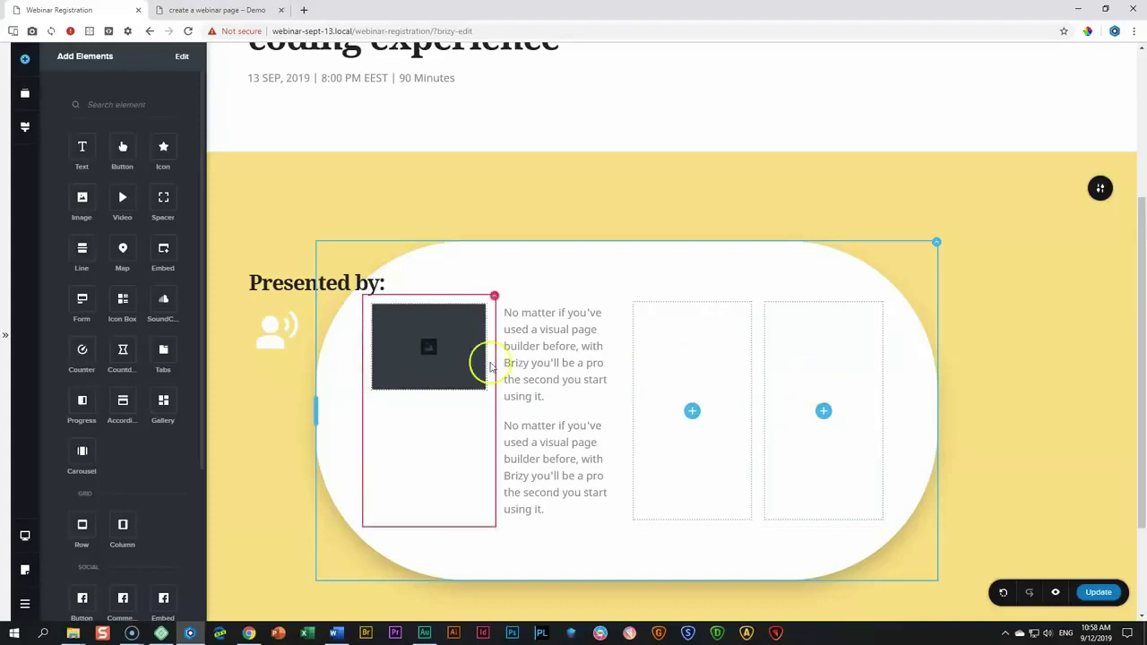
Replace the upper placeholder text in the second inner column with the presenter's name.
click(535, 359)
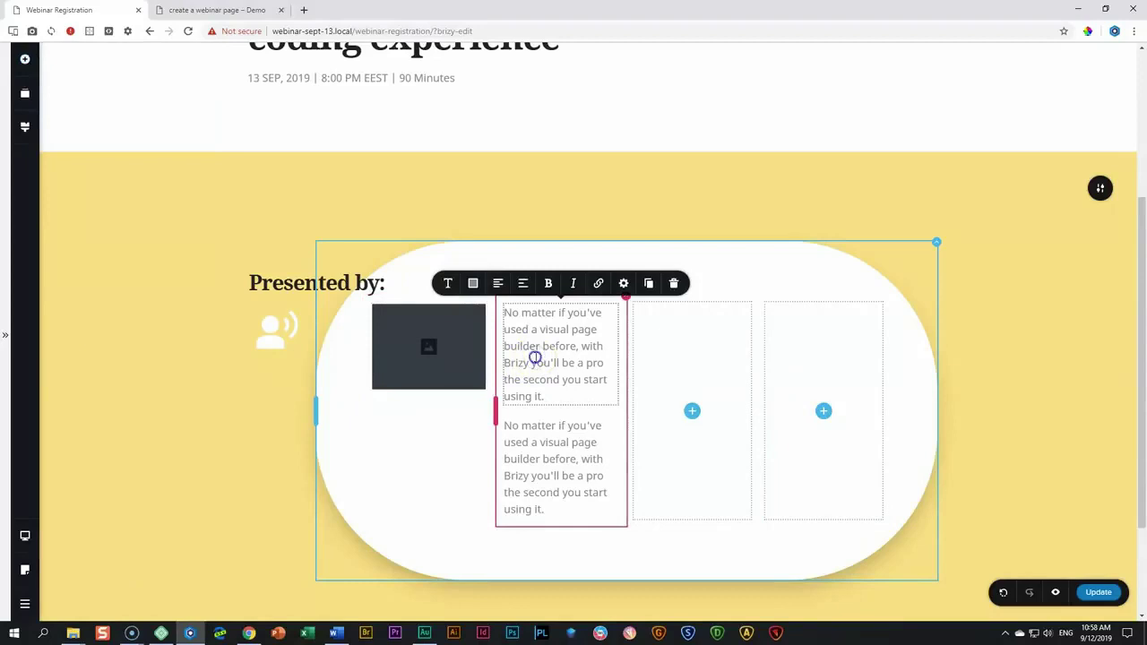
double_click(535, 360)
key(ctrl+a)
text(Jean)
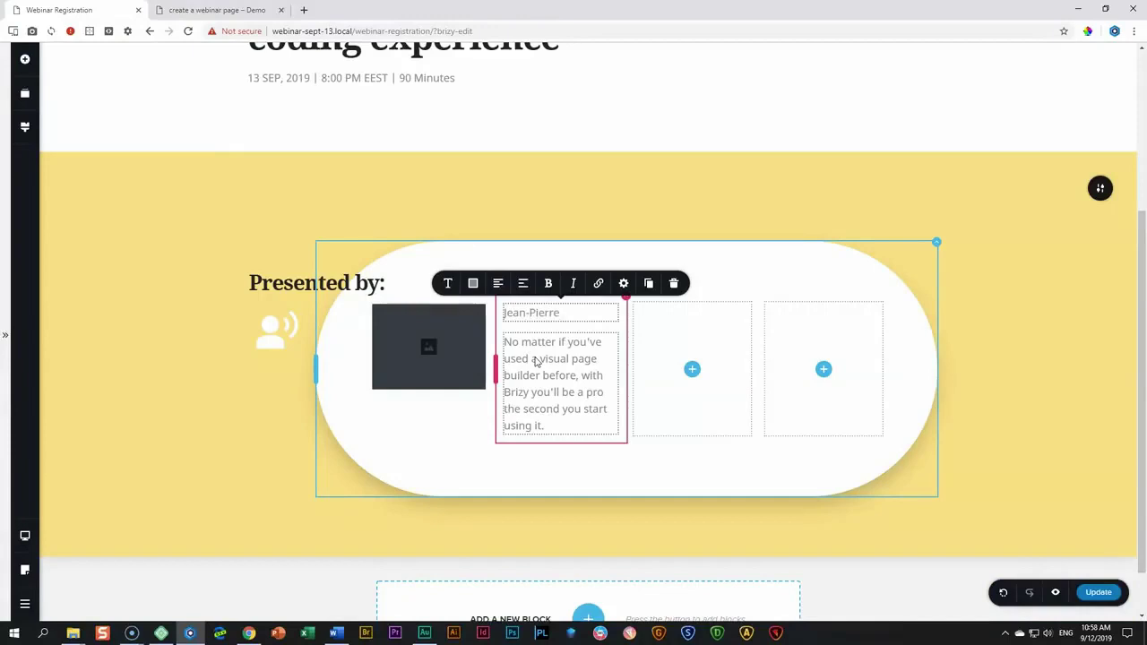
text(-Pierre (JP)
Replace the lower placeholder text in the second inner column with "Lead Evangelist".
double_click(556, 375)
key(ctrl+a)
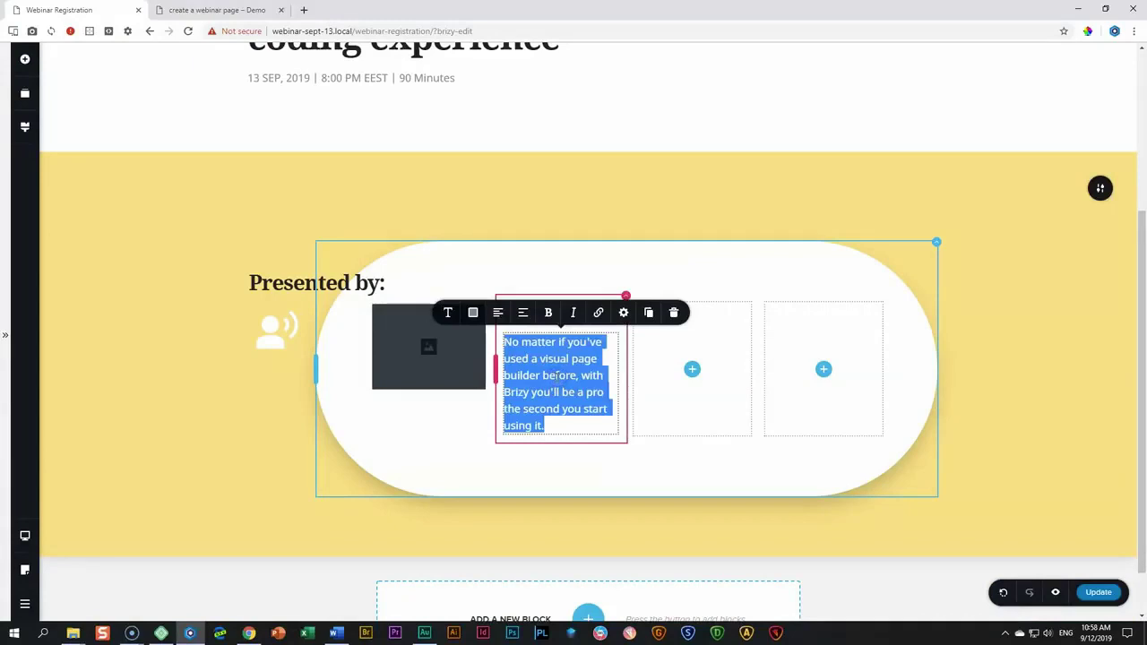
key(BackSpace)
text(Lead E)
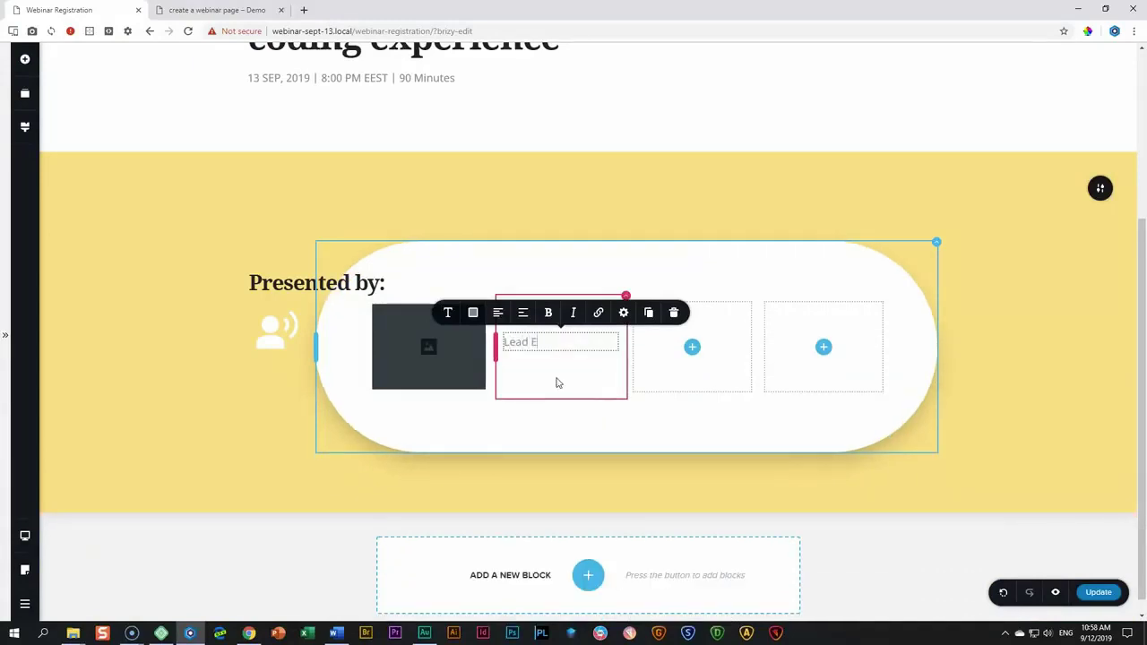
text(ven)
click(594, 374)
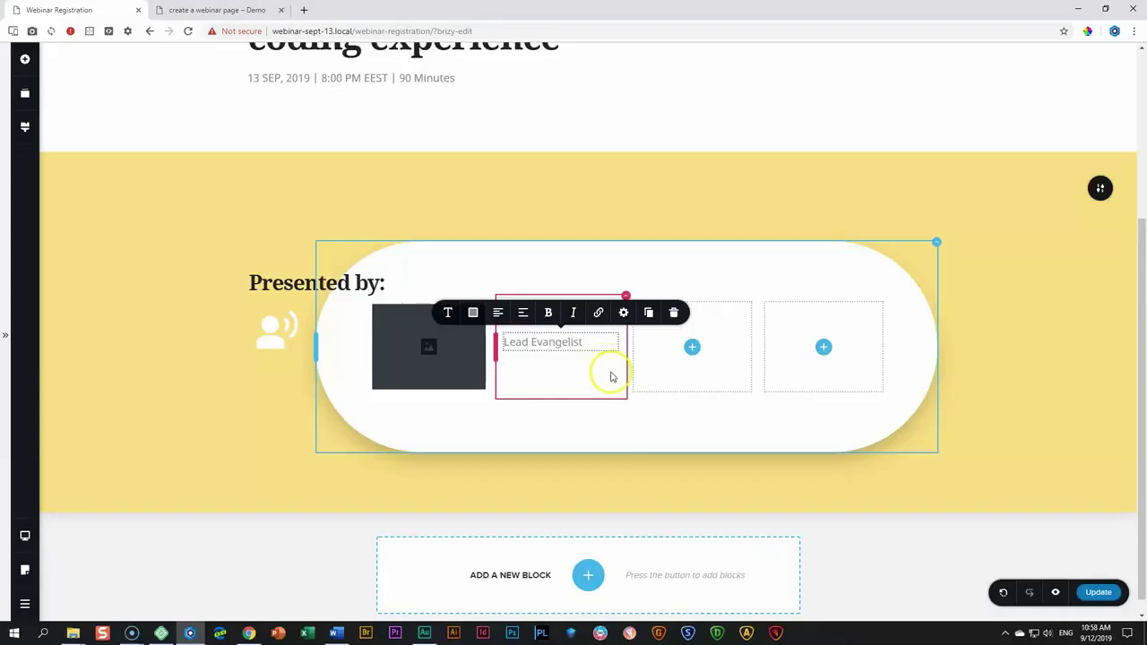
Fill the image placeholder with the yellow-hoodie portrait from the media library and set the image height to 100%.
click(469, 364)
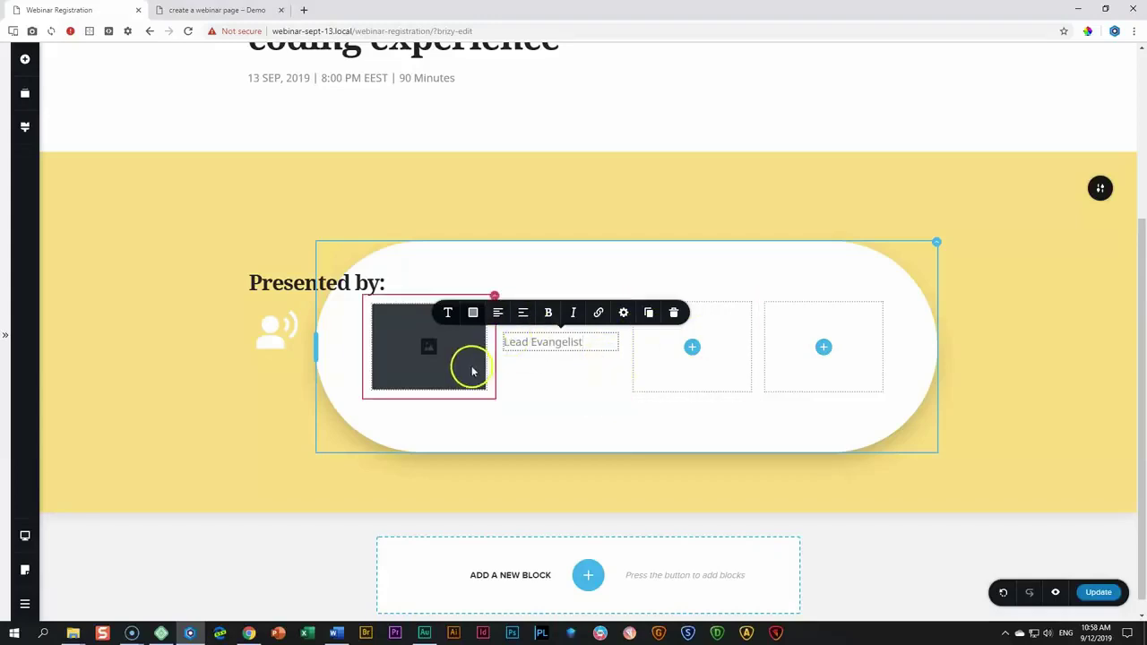
click(353, 283)
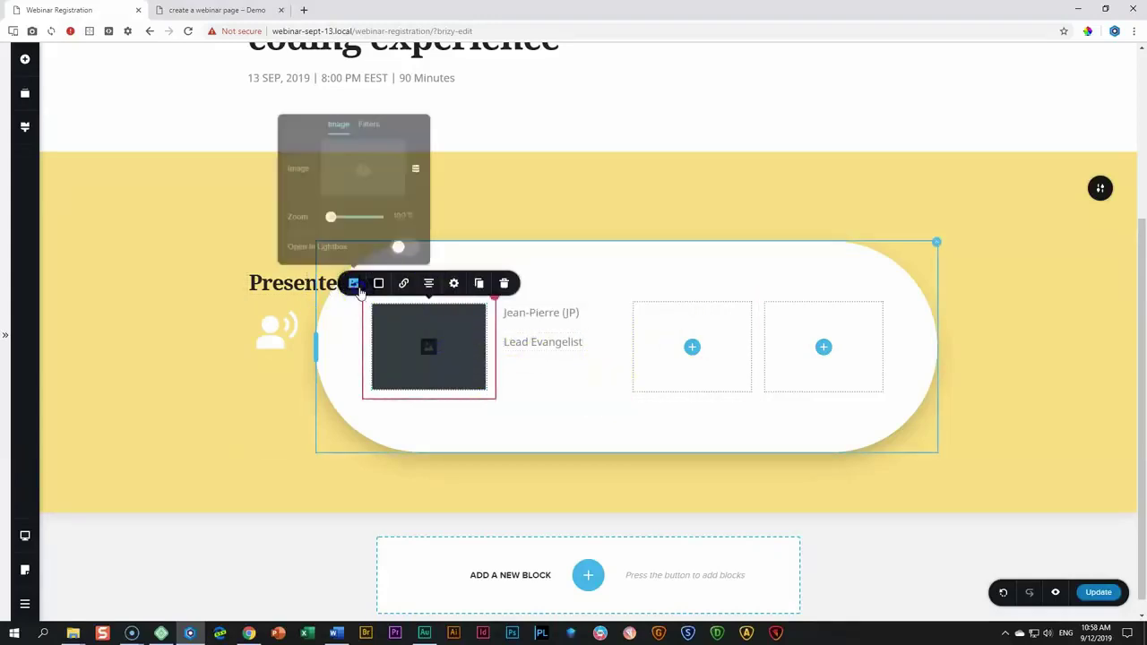
click(363, 195)
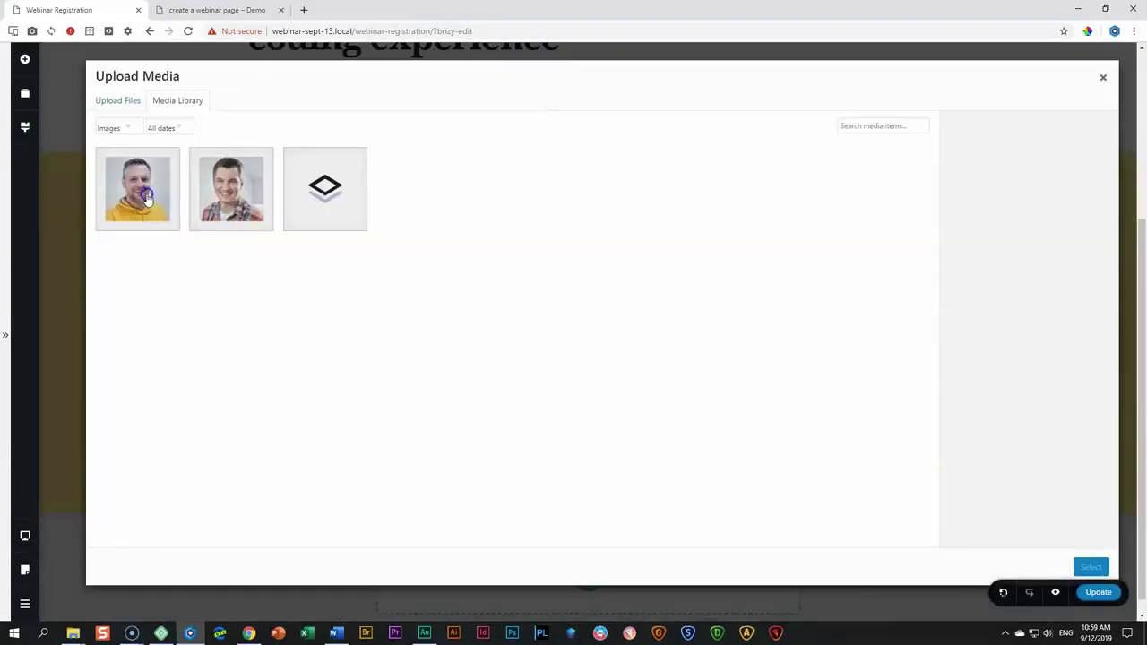
click(1091, 567)
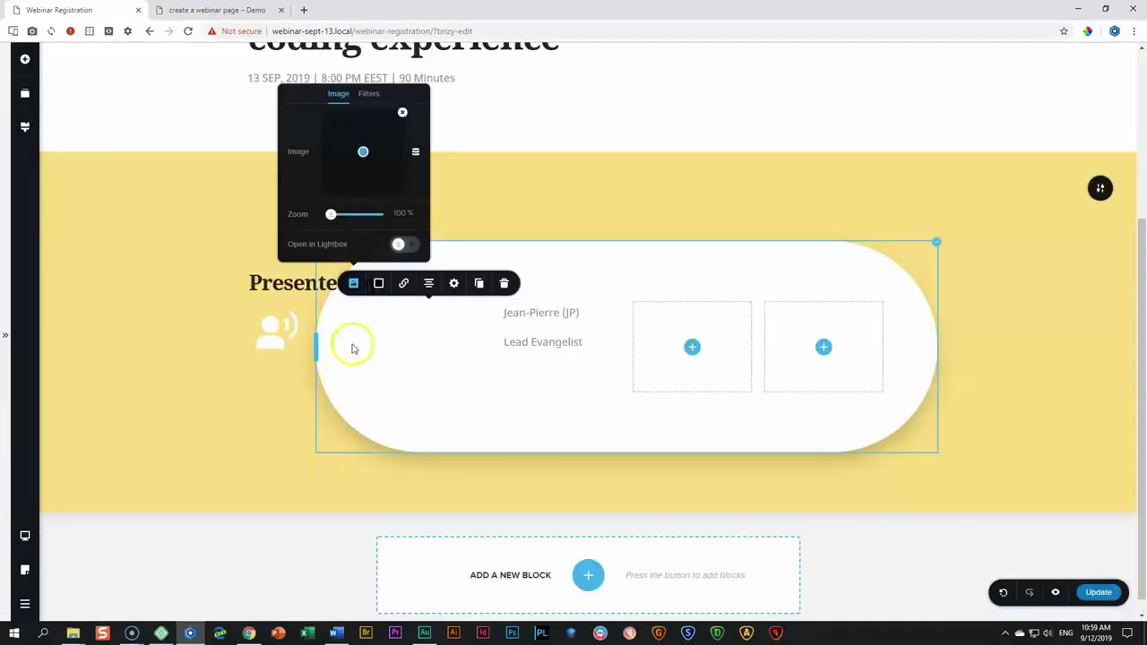
click(453, 283)
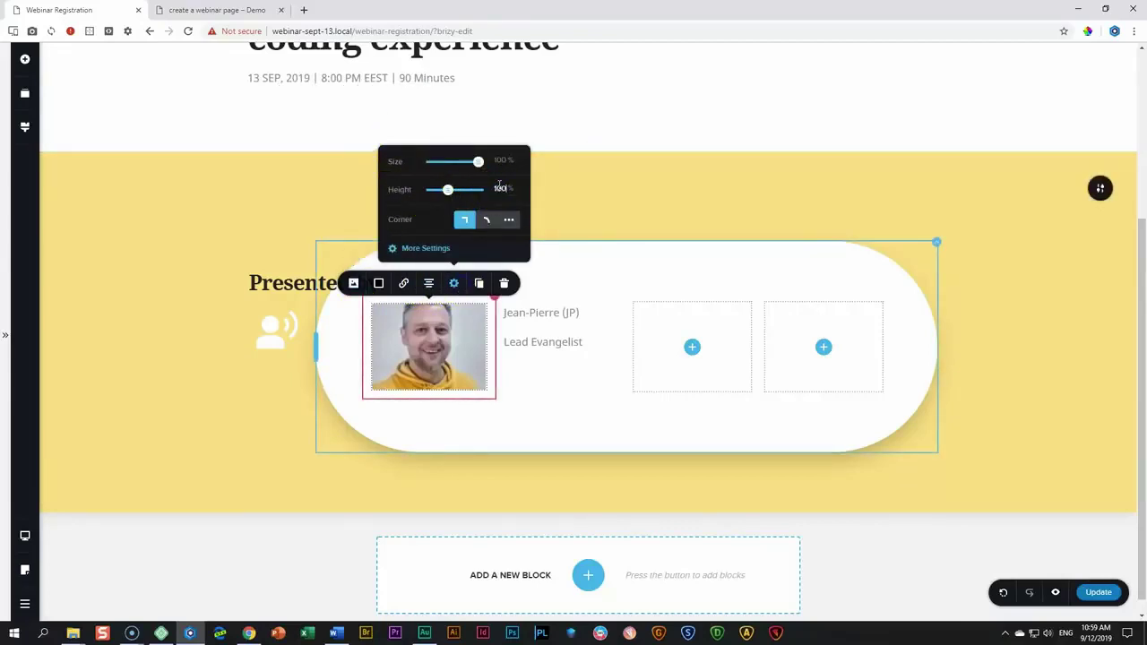
click(490, 187)
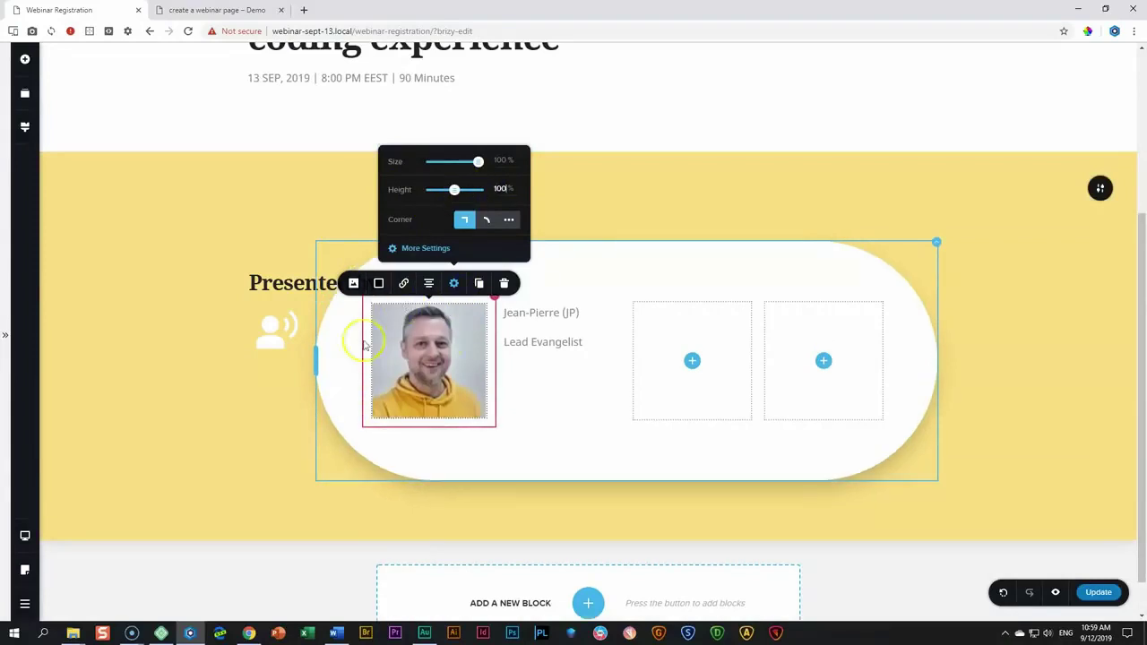
Remove the presenter's photo and choose the yellow-hoodie portrait JP2.jpg from the media library again.
click(353, 283)
click(402, 114)
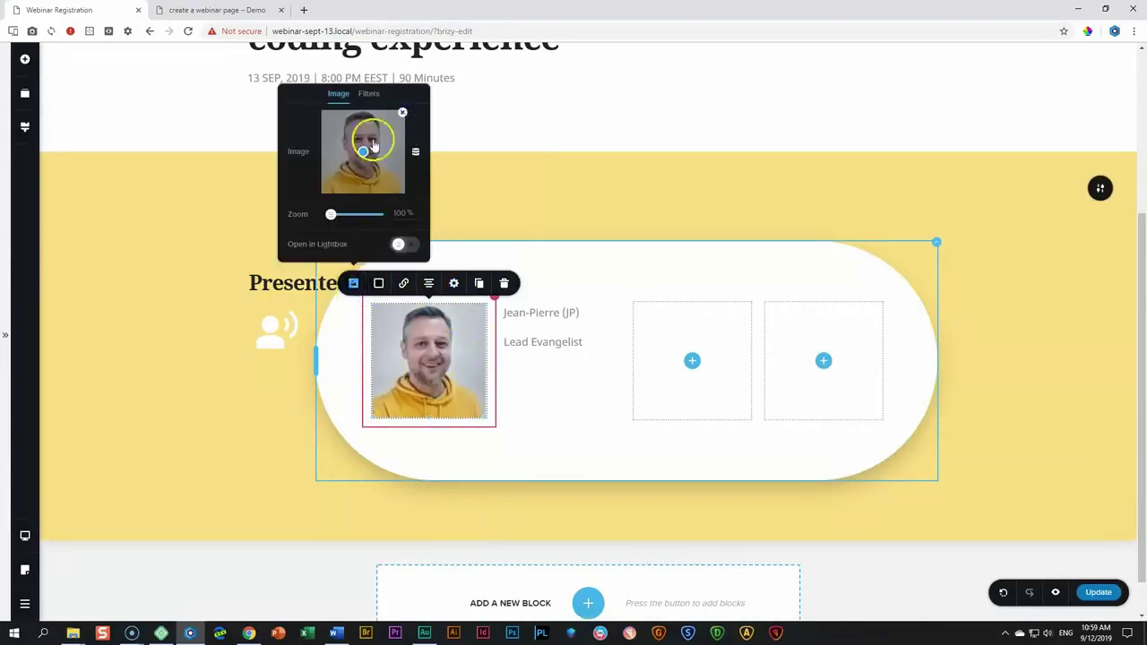
click(361, 157)
click(125, 193)
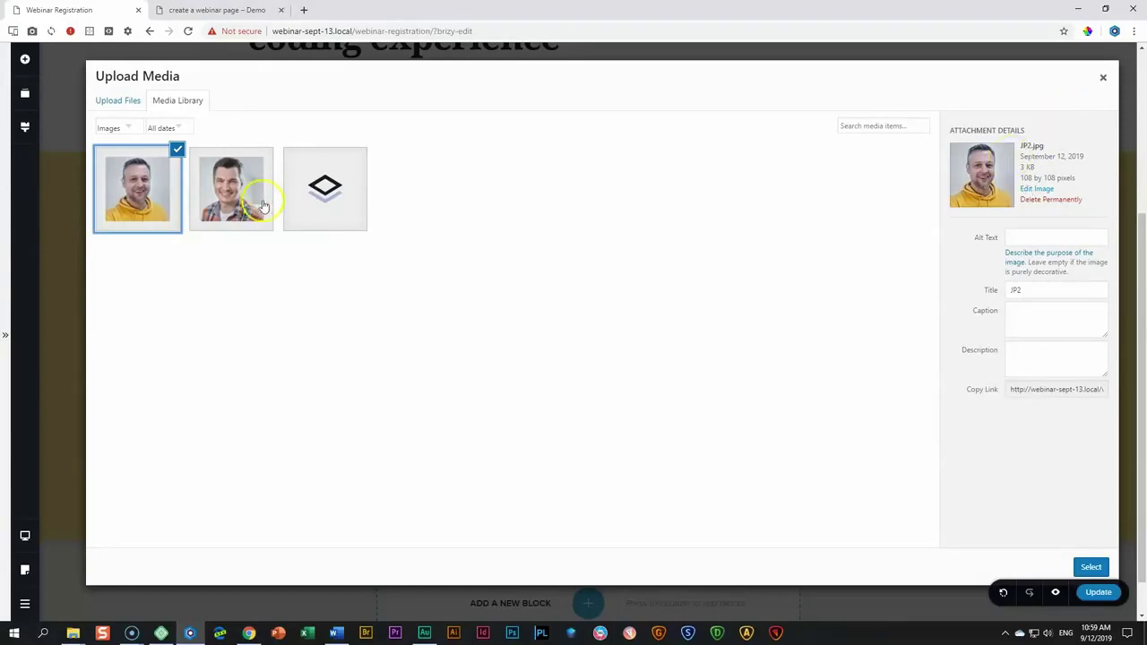
click(1090, 567)
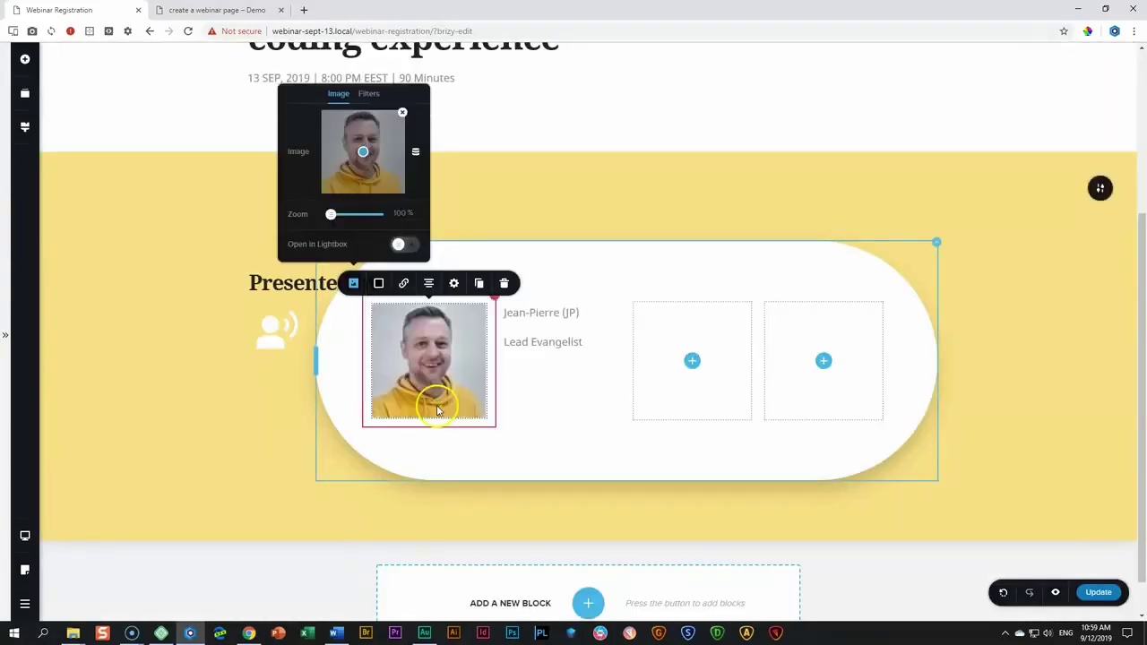
Set the size of the presenter's photo in the first inner column to 65%.
click(454, 283)
click(477, 162)
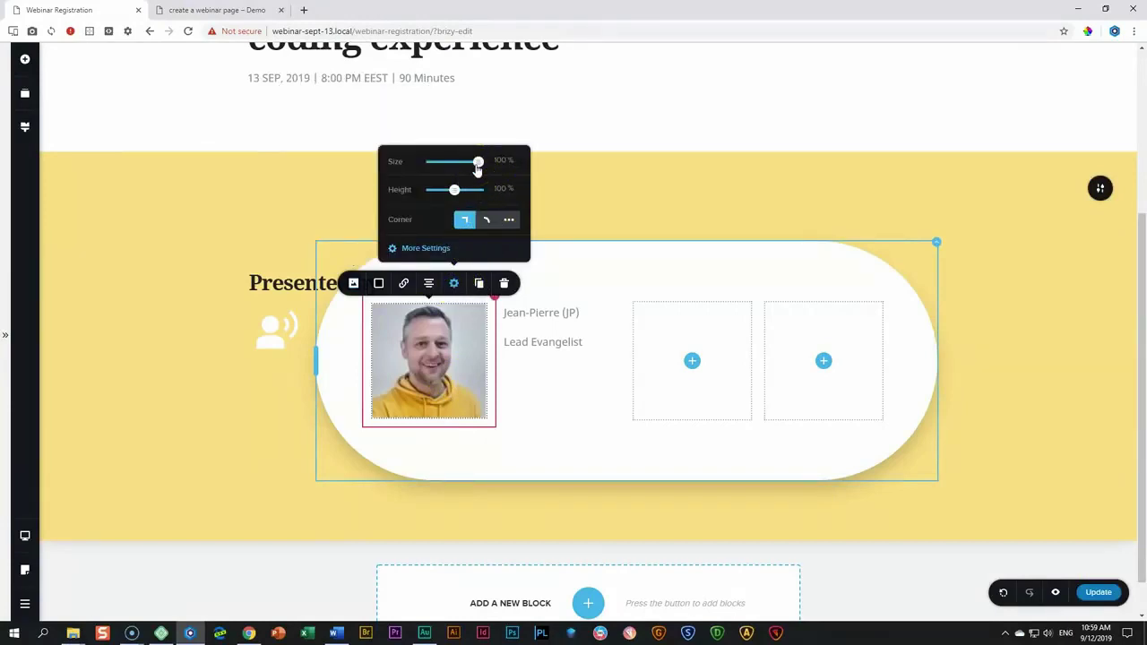
drag(476, 166, 456, 164)
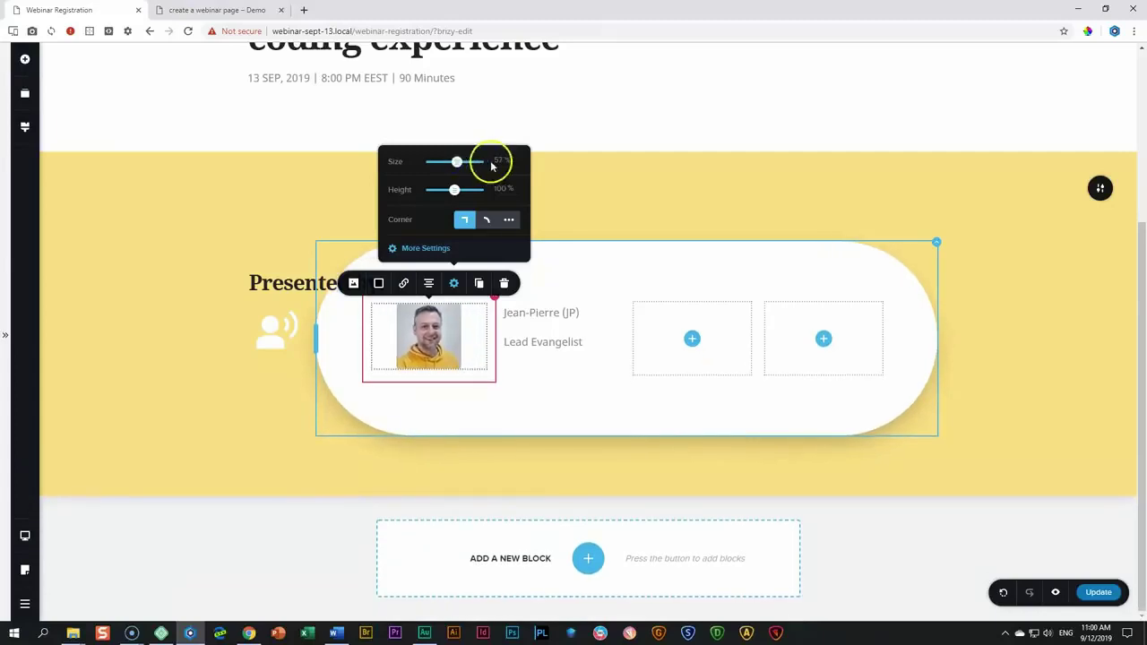
double_click(498, 161)
key(Return)
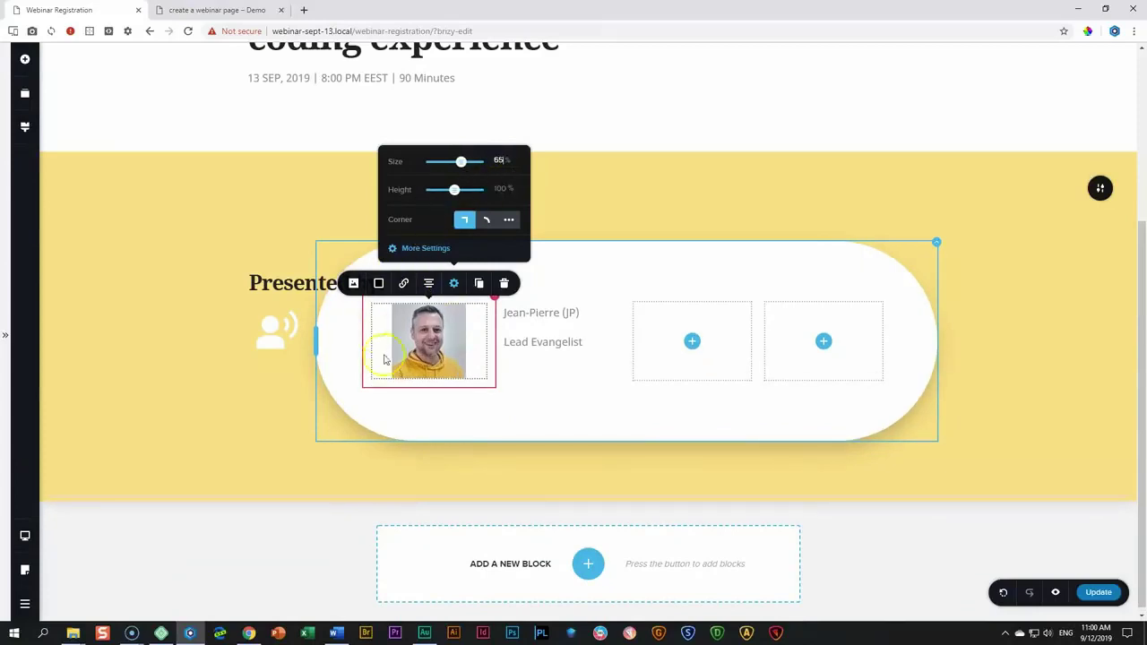
Zoom in slightly on the presenter's photo within its frame and adjust its focal point.
click(352, 284)
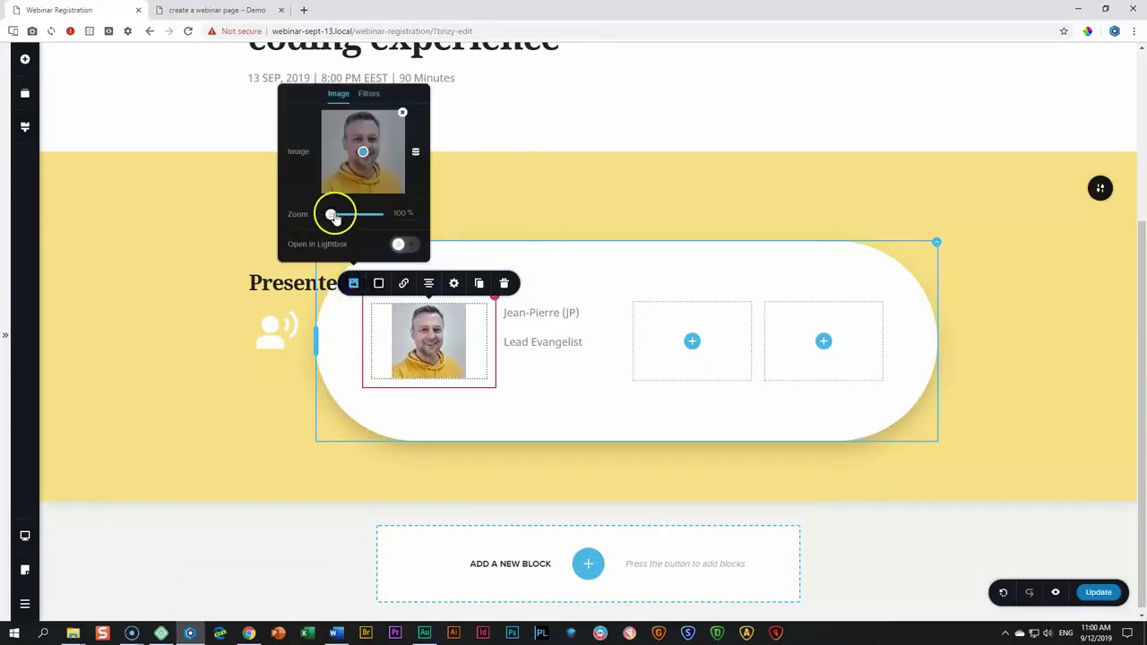
drag(332, 218, 345, 215)
drag(361, 152, 363, 149)
click(429, 358)
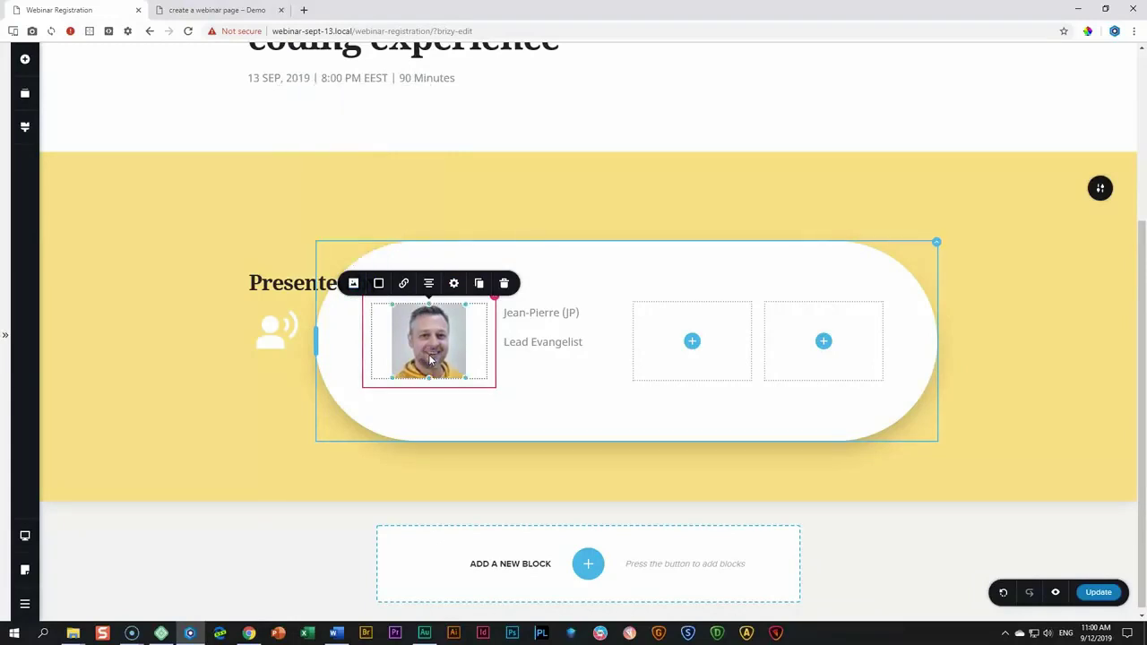
Switch the presenter photo's corners to the rounded option so the image is circular.
click(453, 292)
click(453, 283)
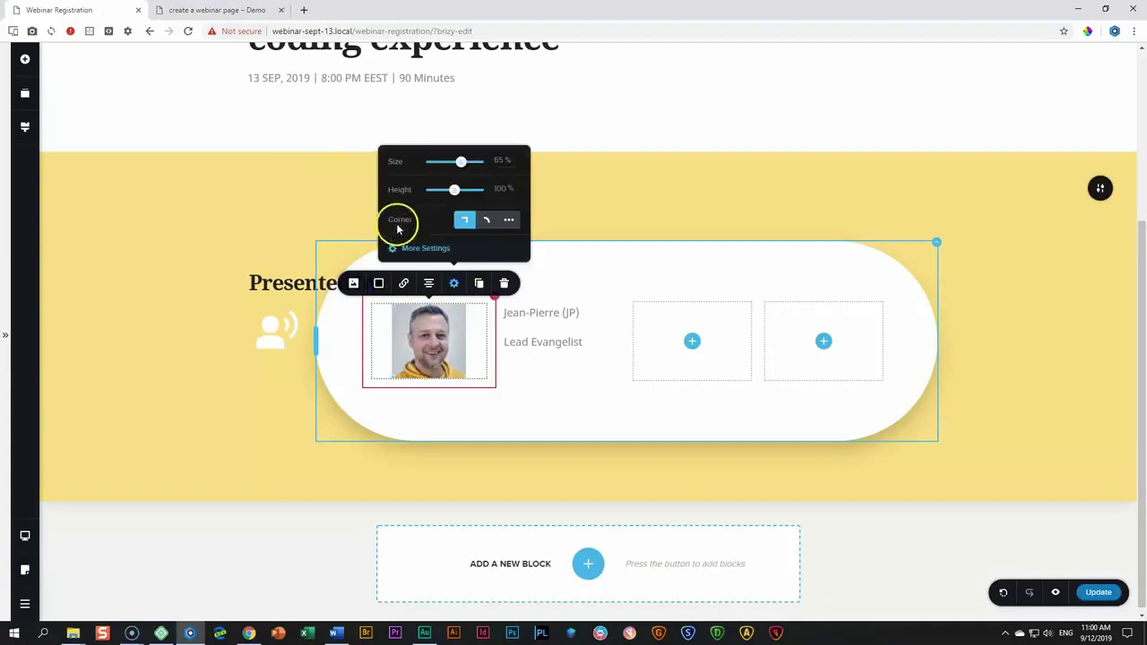
click(463, 221)
click(485, 222)
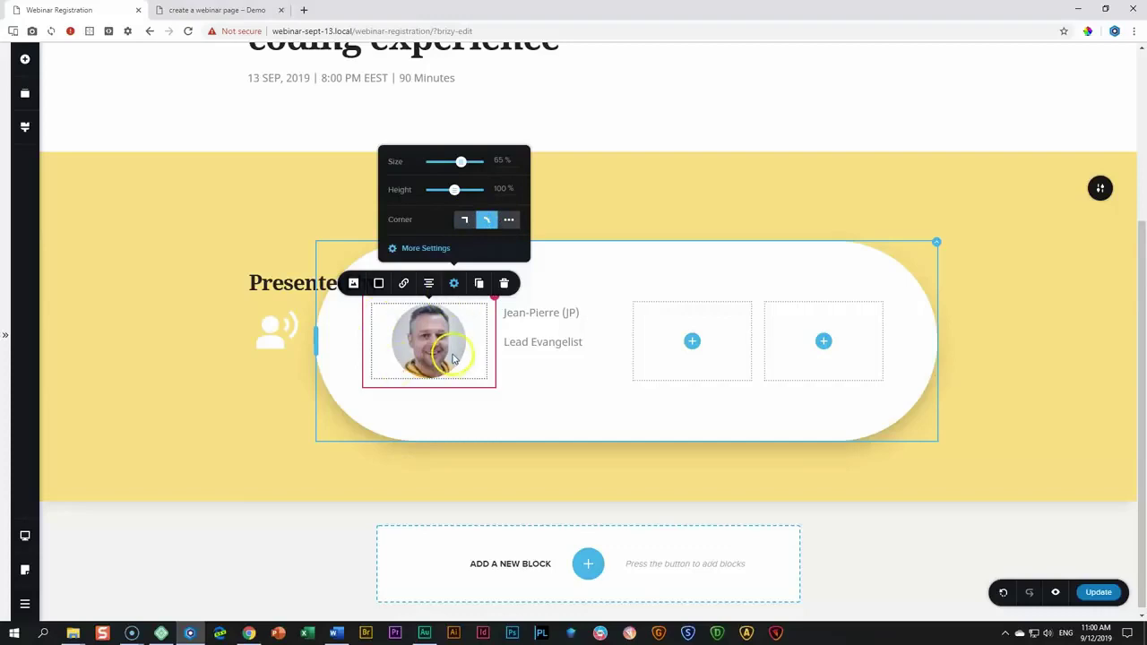
Reset the presenter photo's zoom to 100% and align the photo to the right of its column.
click(354, 283)
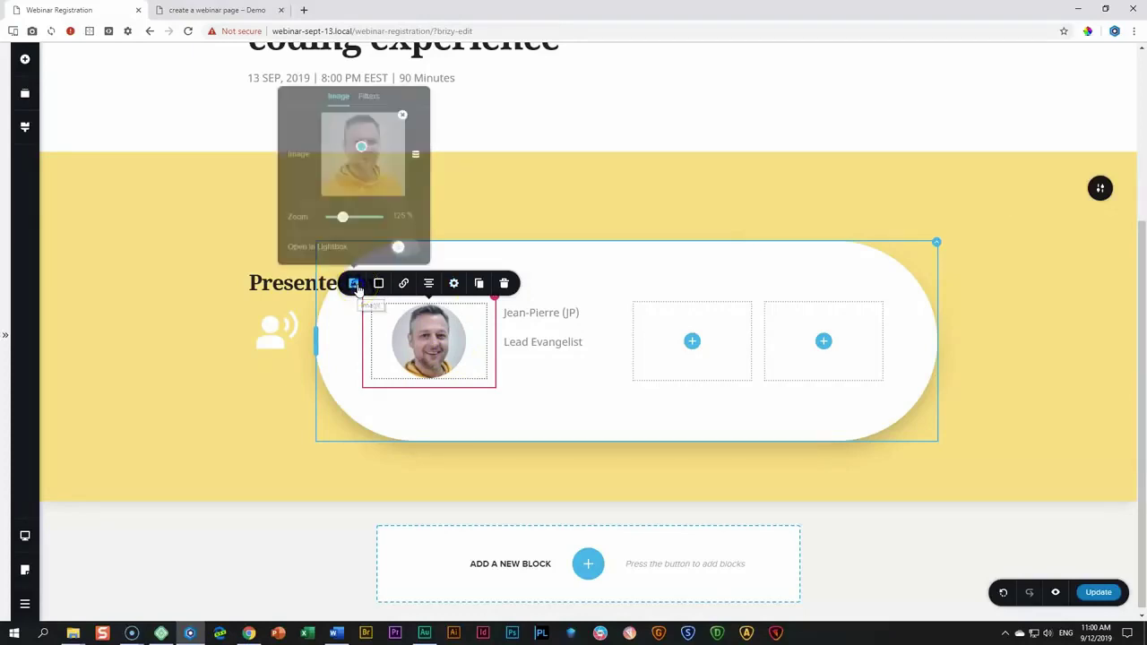
drag(340, 218, 321, 219)
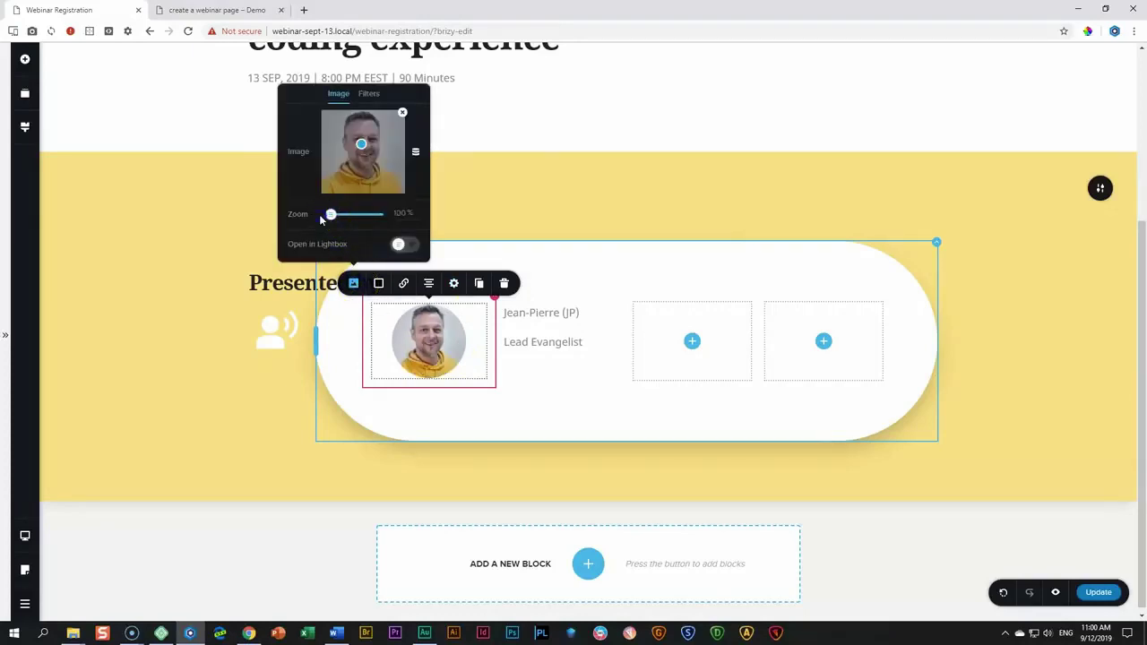
click(412, 333)
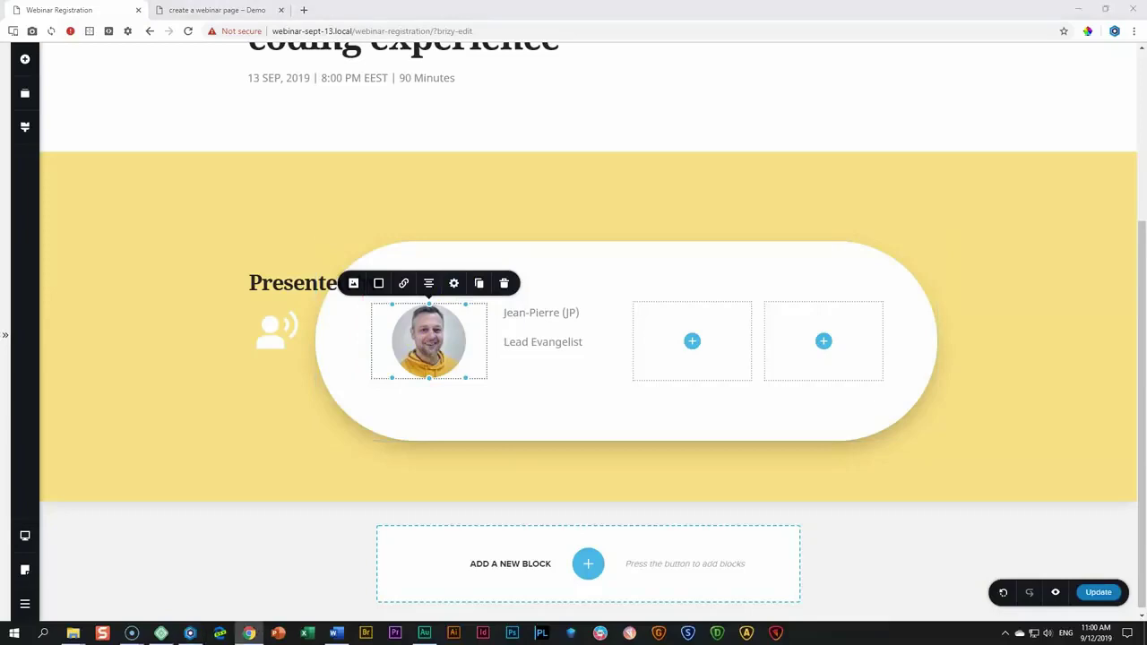
click(412, 345)
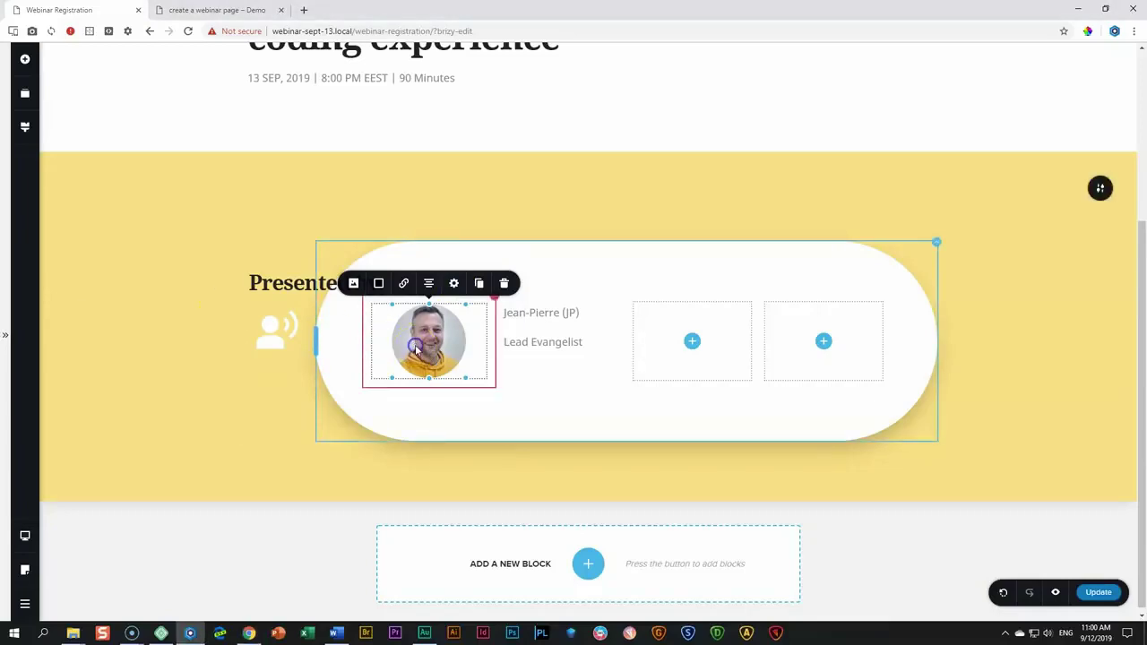
click(428, 285)
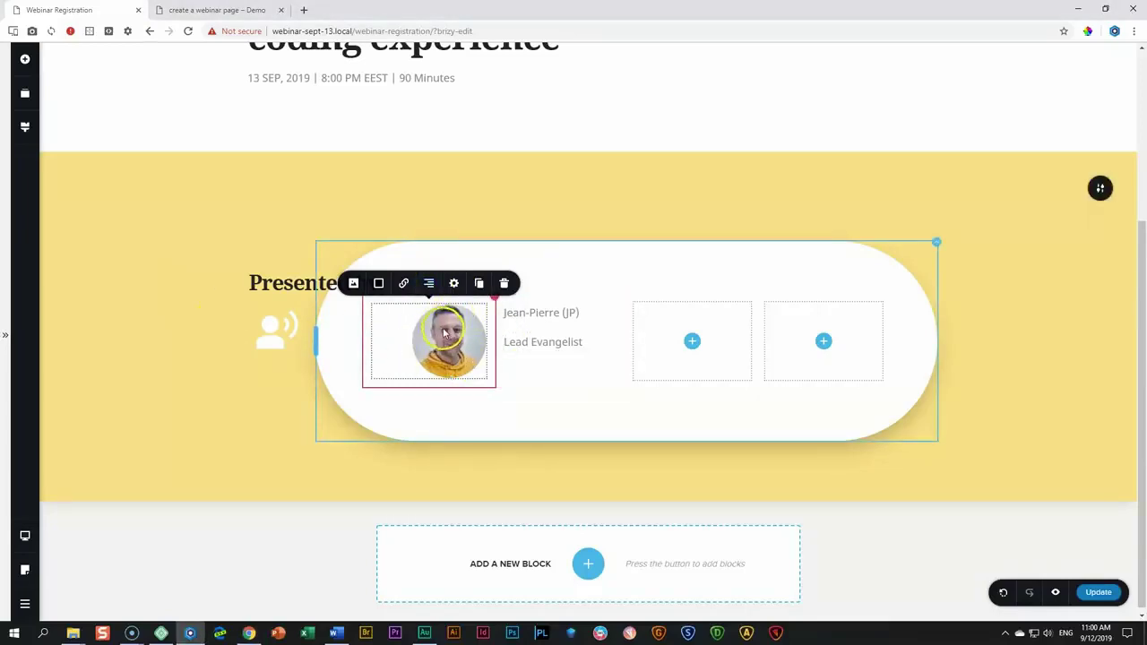
Give the presenter's photo an Outline shadow in the teal palette colour #0FB1B5.
click(378, 283)
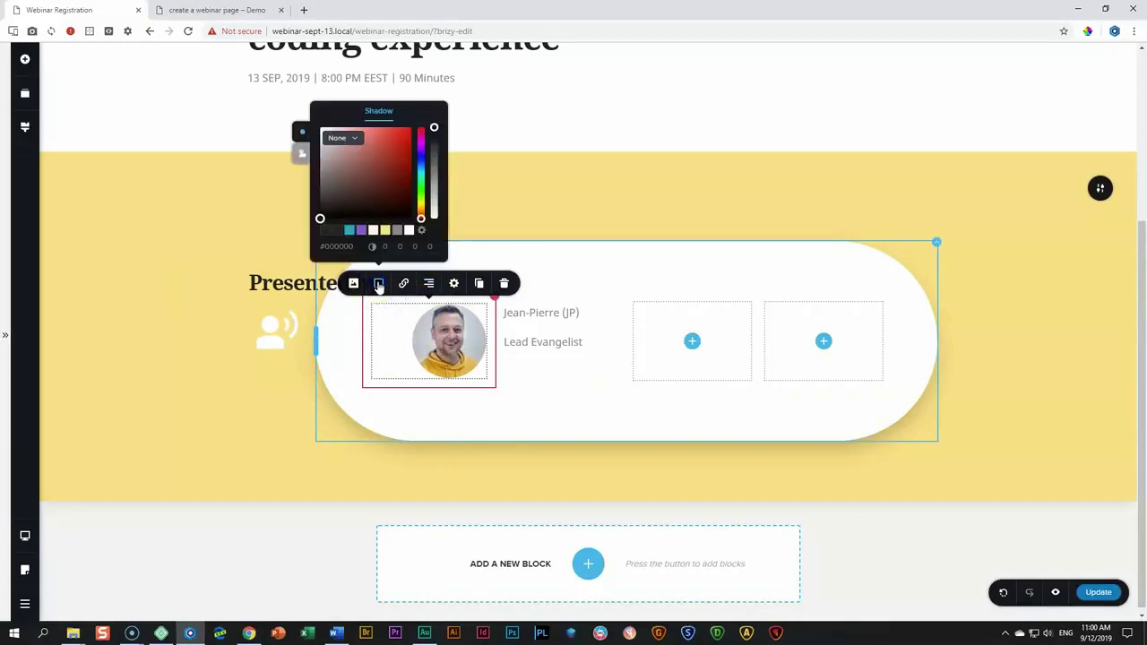
click(378, 136)
click(349, 230)
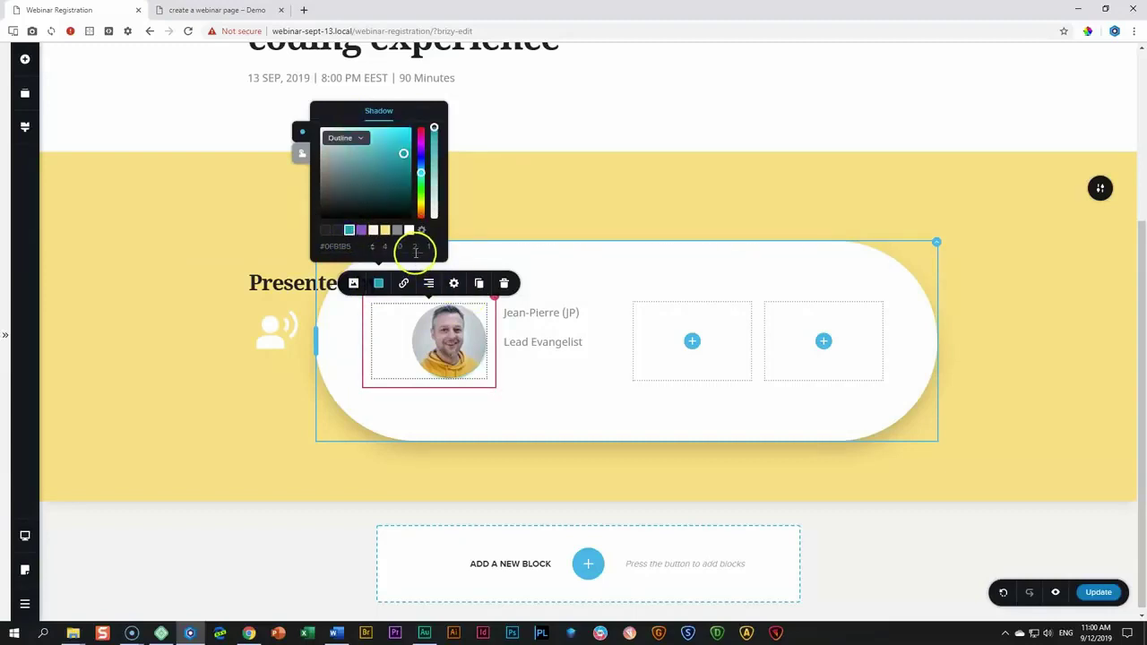
scroll(392, 249, up, 2)
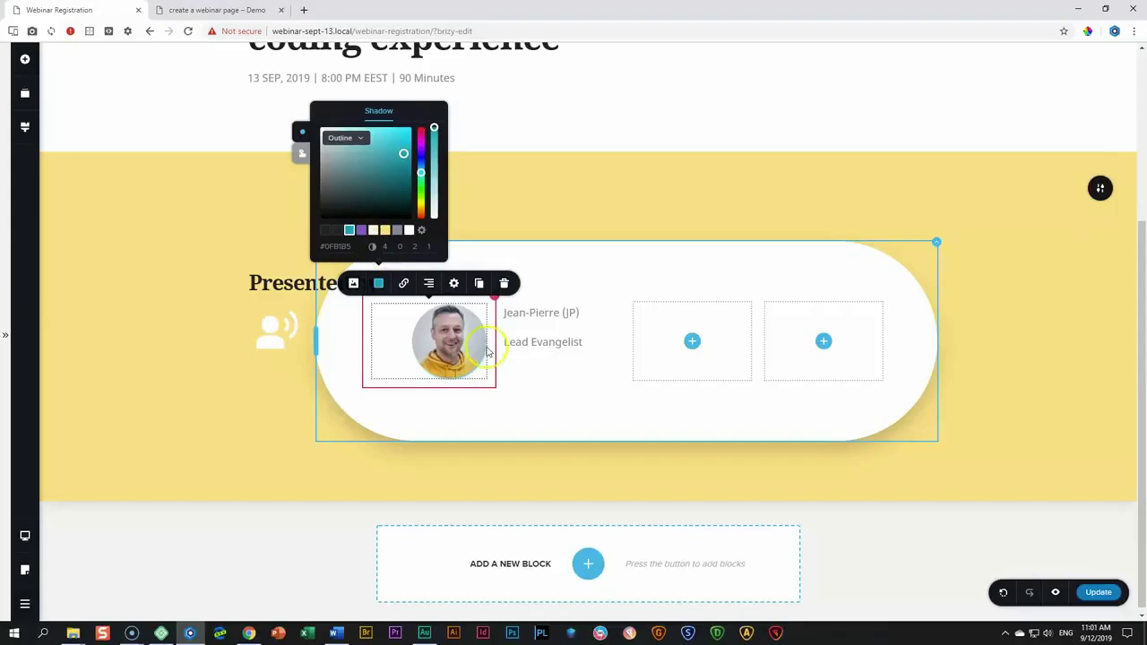
Set the photo shadow's blur to 0 and its vertical and horizontal offsets to 5, and lower its opacity.
click(390, 248)
click(407, 308)
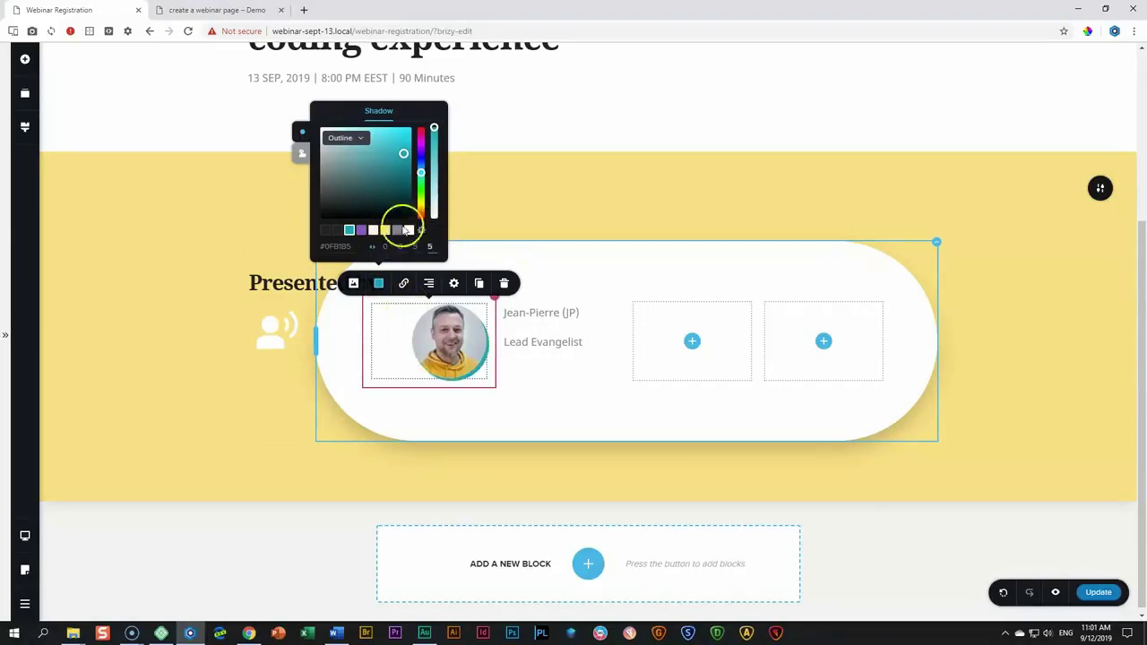
click(430, 247)
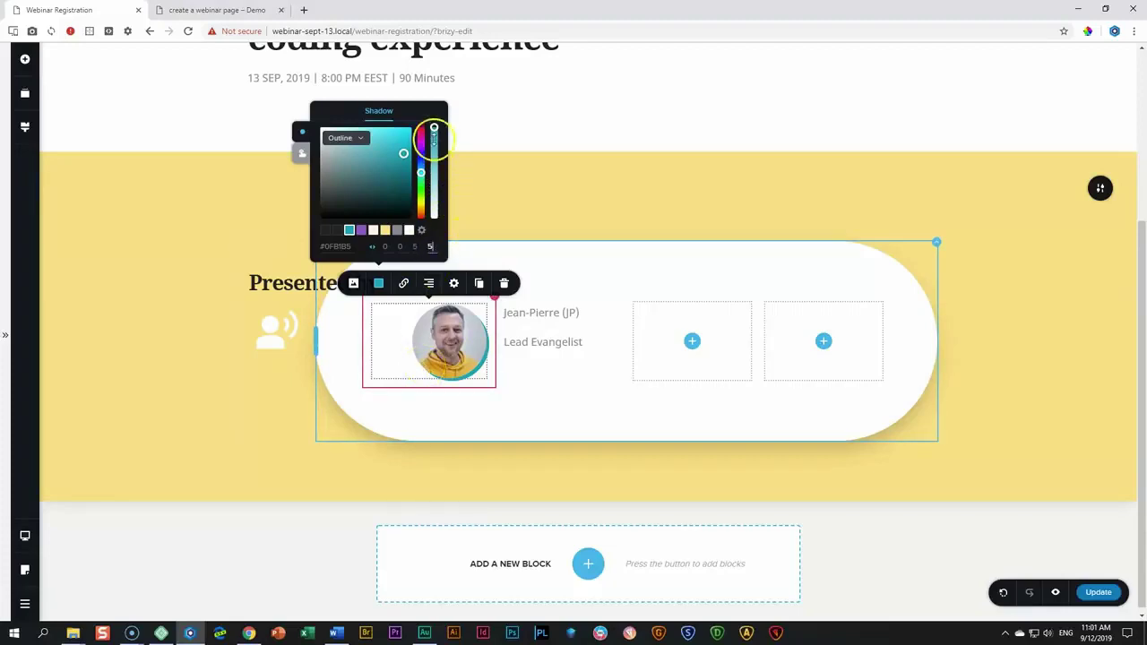
drag(434, 130, 435, 190)
click(407, 414)
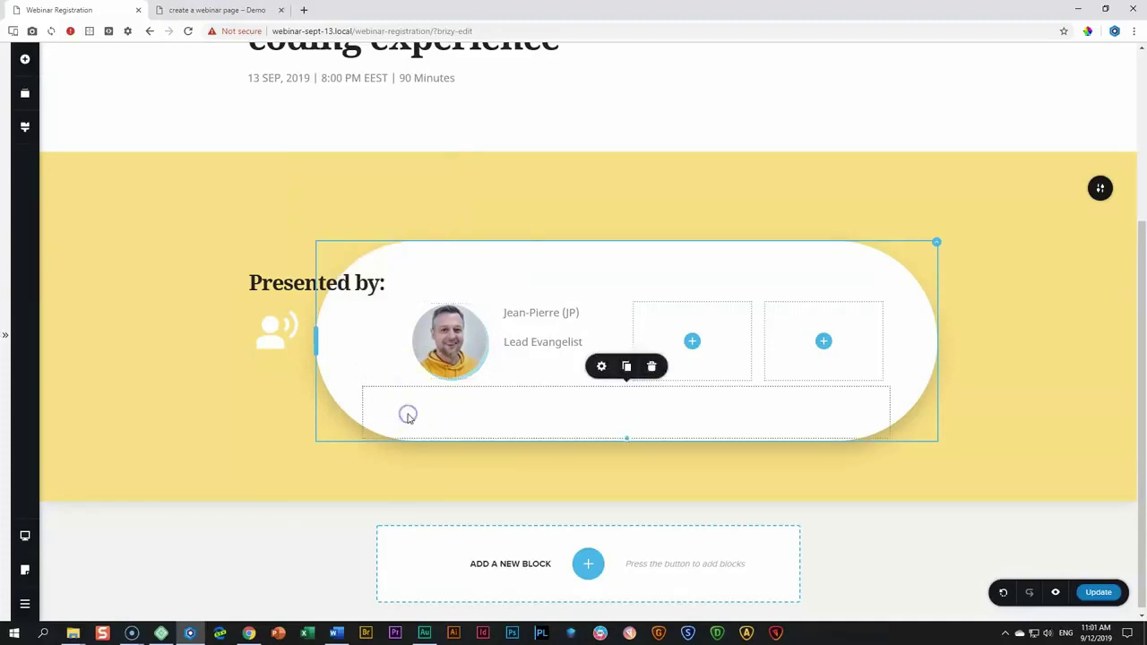
Set a uniform padding of 5 px on all sides of the column holding the presenter's photo.
click(455, 333)
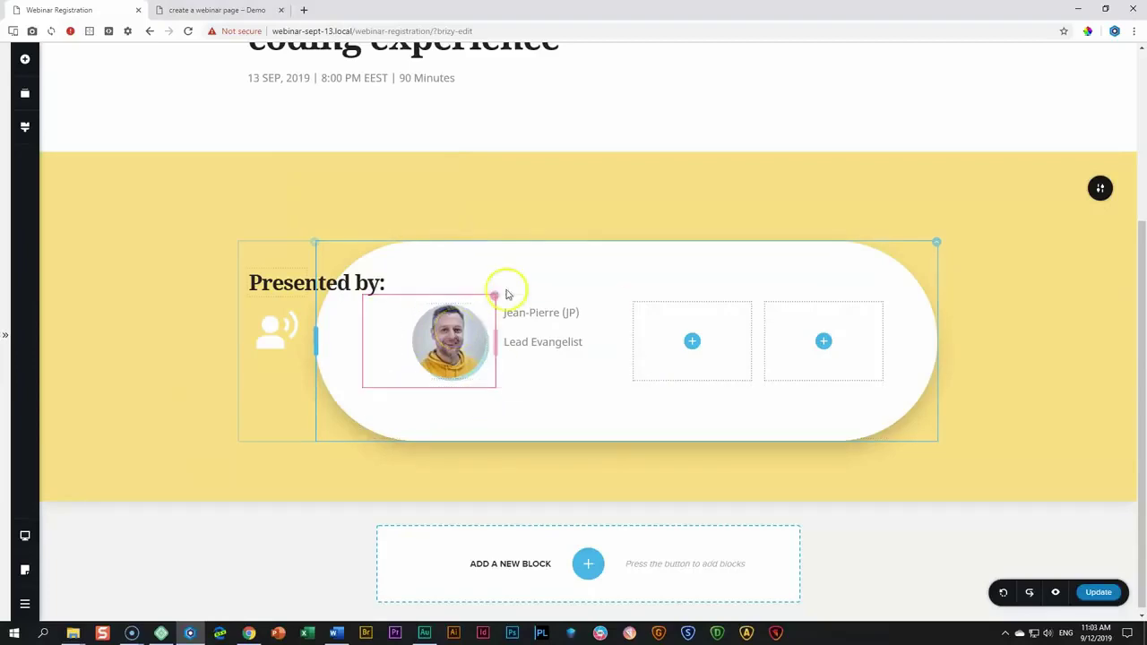
click(495, 297)
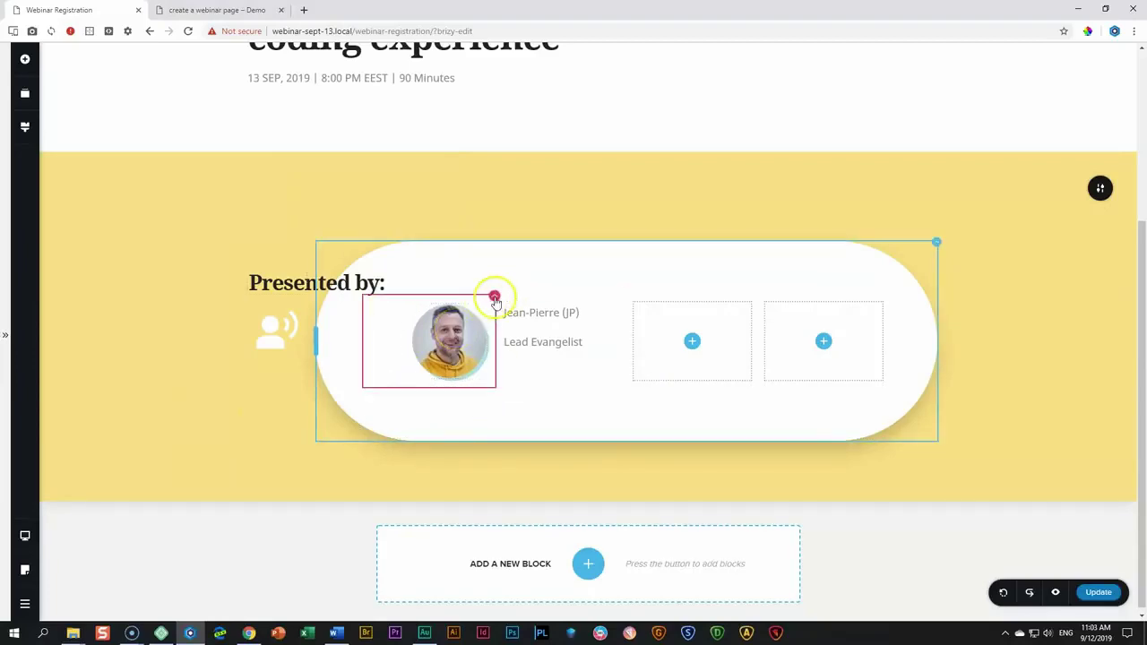
click(519, 269)
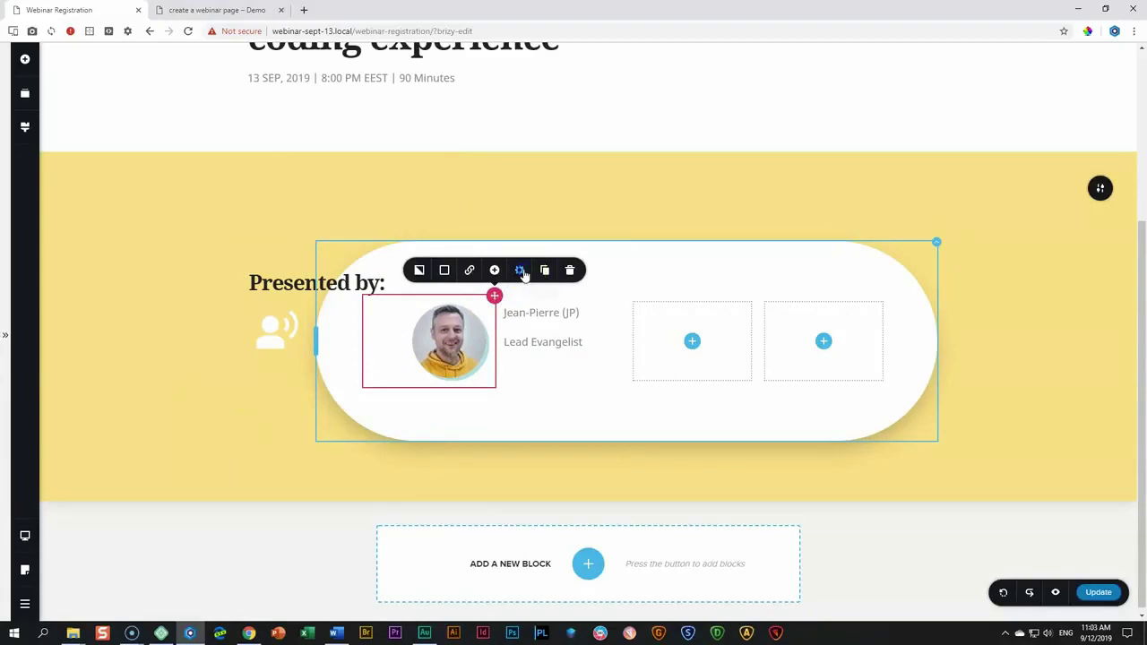
click(493, 235)
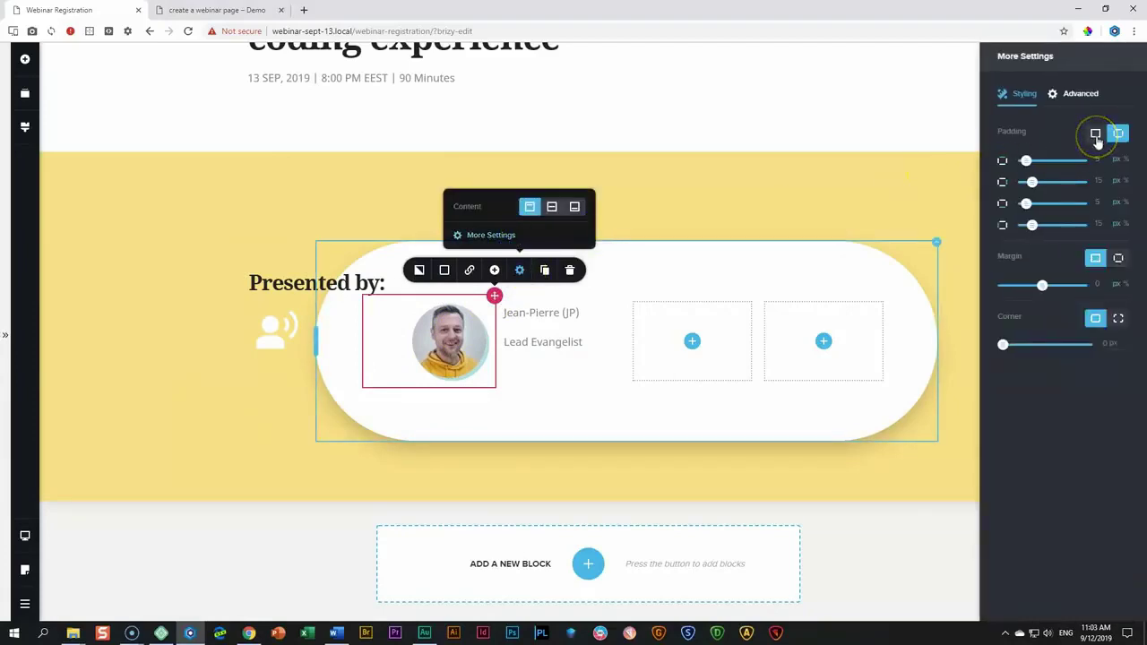
click(1096, 133)
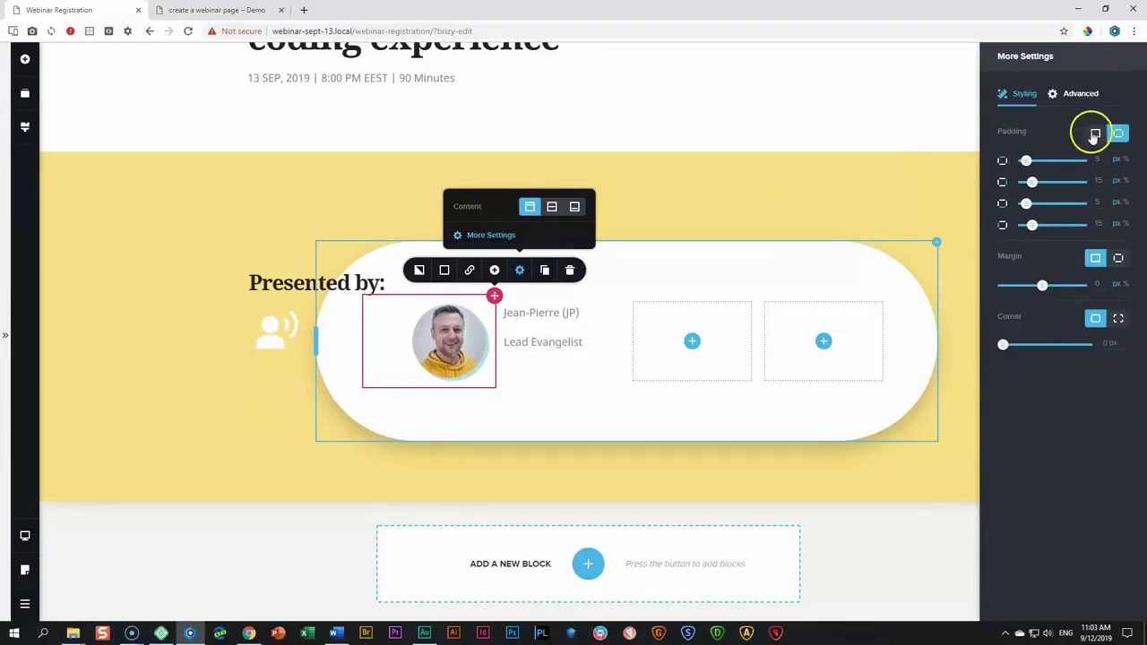
click(1100, 160)
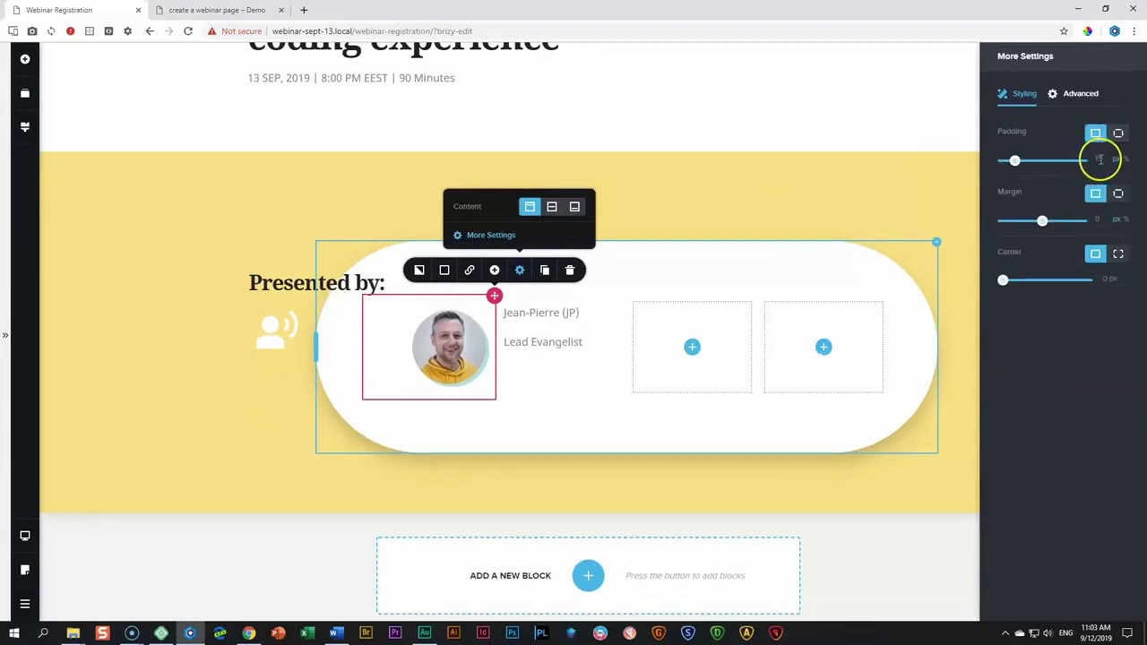
drag(1015, 160, 1006, 161)
click(457, 308)
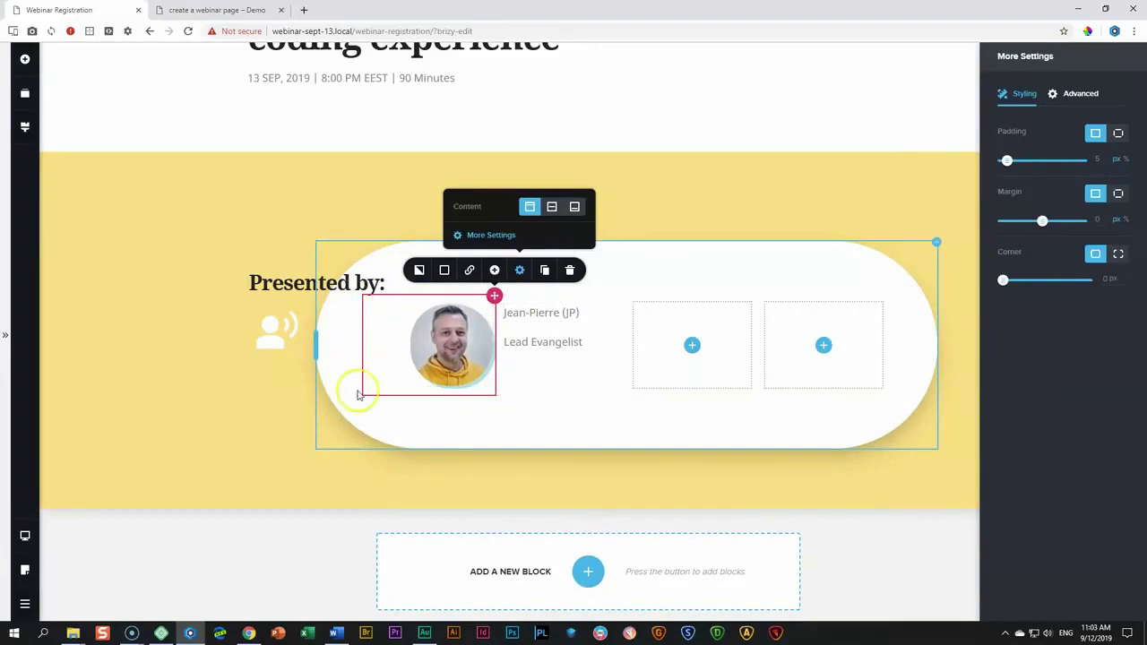
Change the presenter photo's corner to a custom radius of 69 px.
click(471, 342)
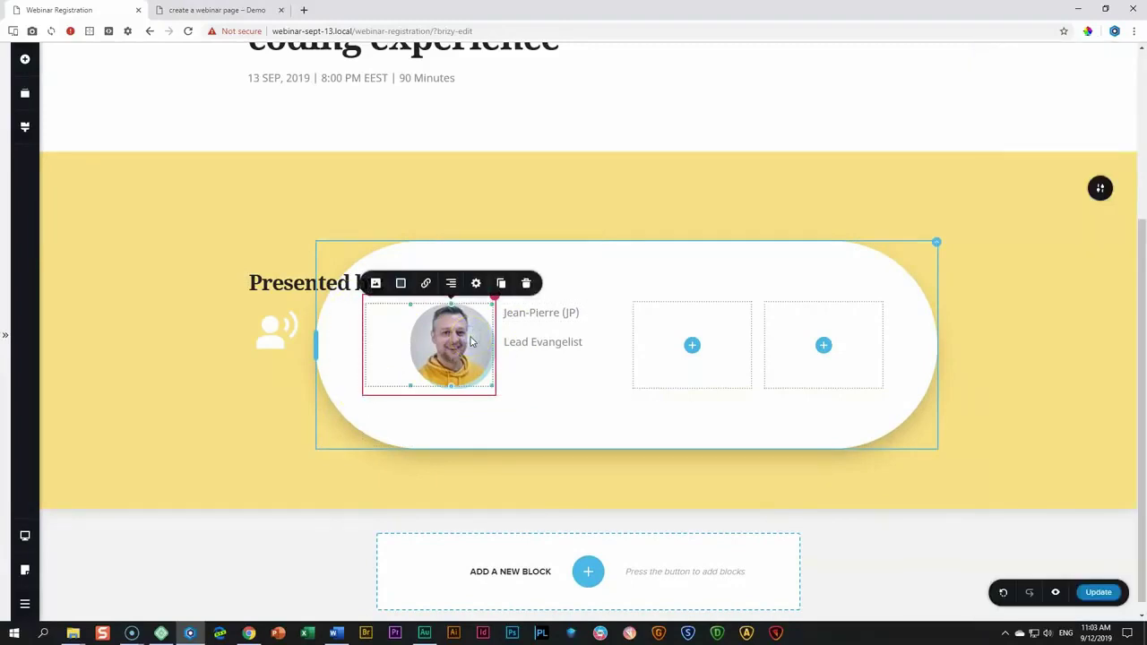
click(476, 283)
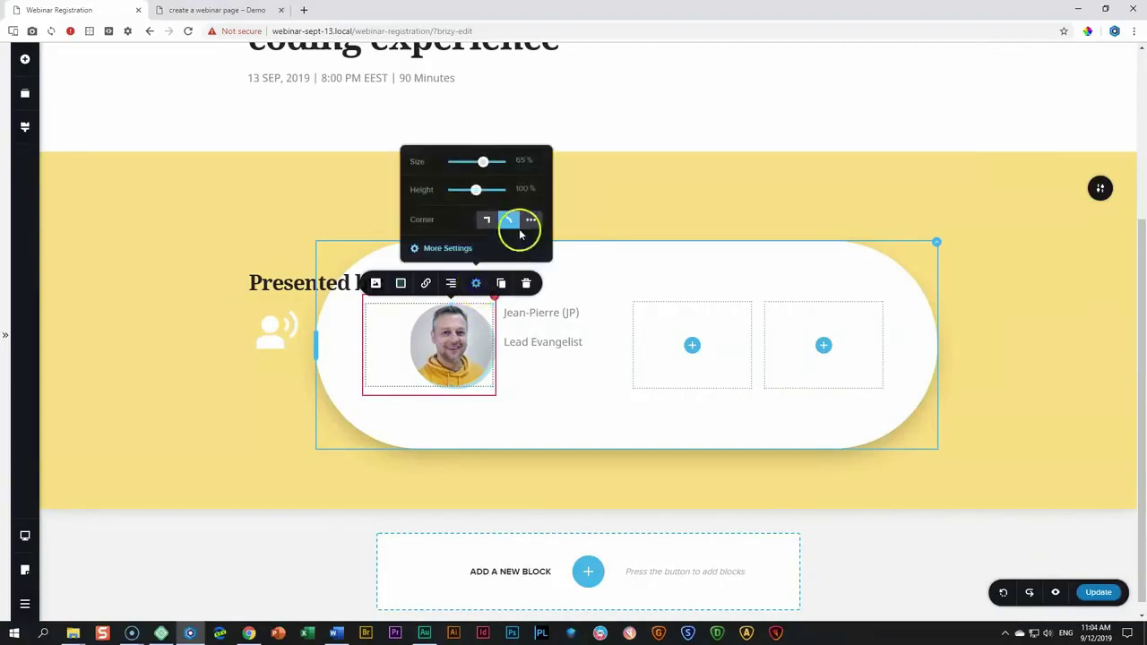
click(530, 220)
click(492, 223)
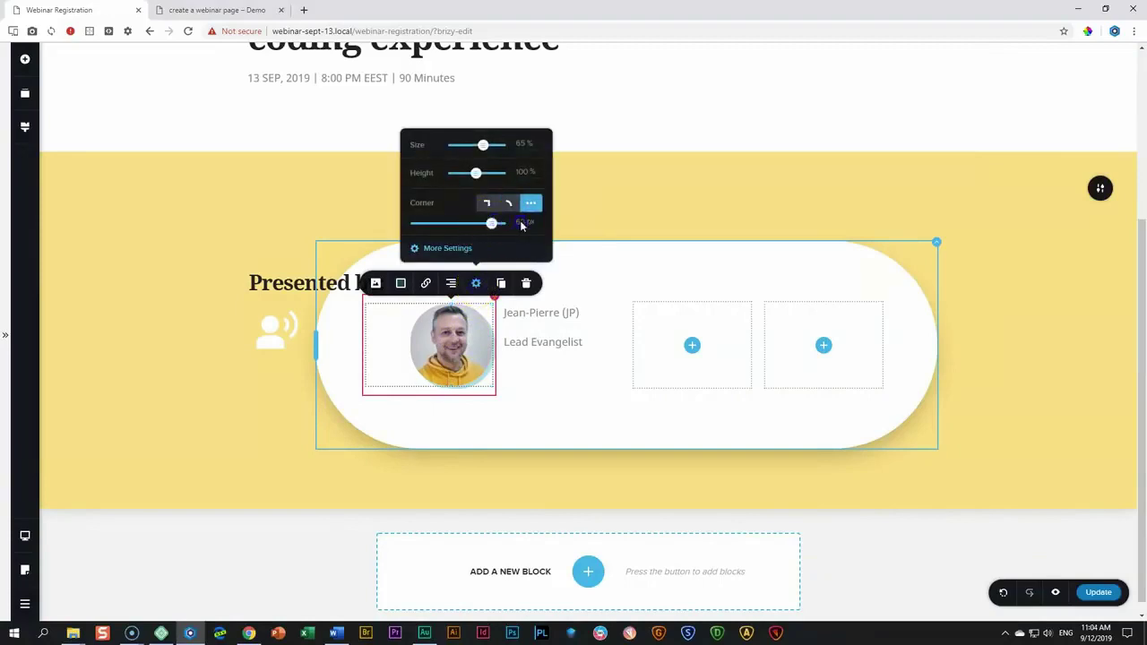
drag(522, 226, 538, 226)
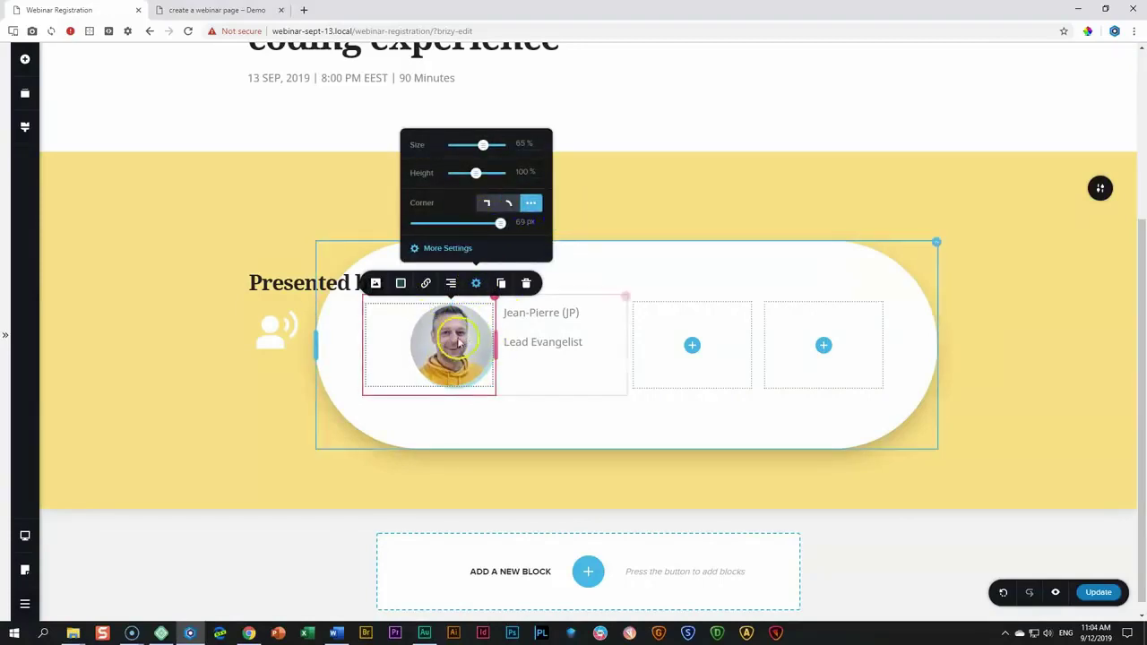
click(524, 375)
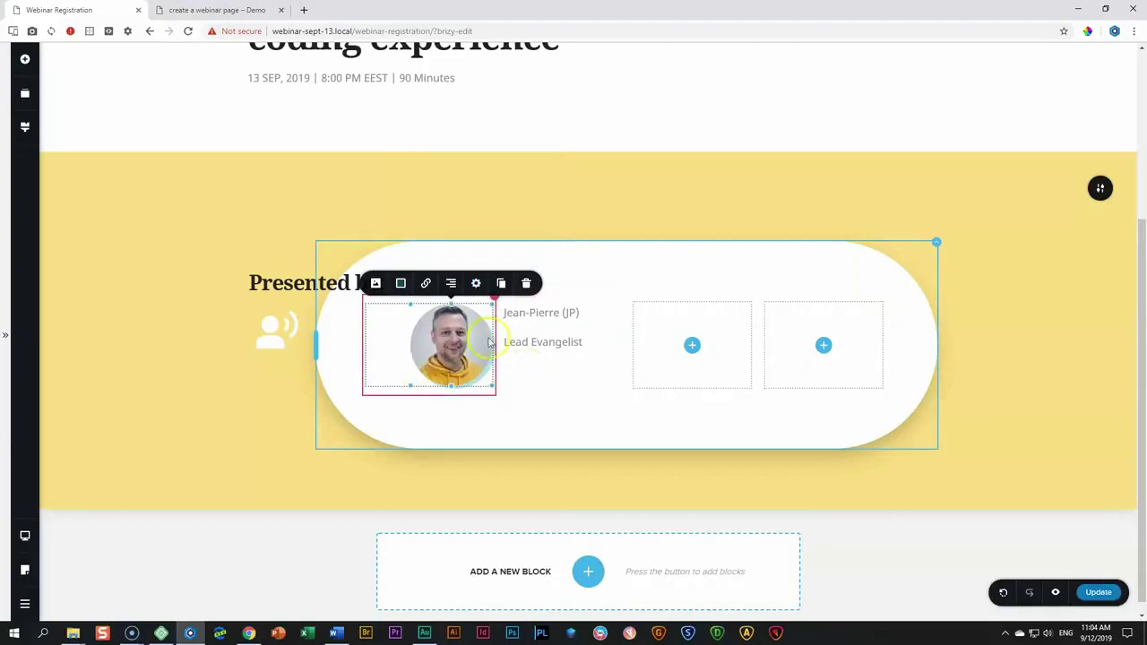
Apply the Heading 4 typography style to the presenter's name beside the photo.
click(553, 314)
click(552, 313)
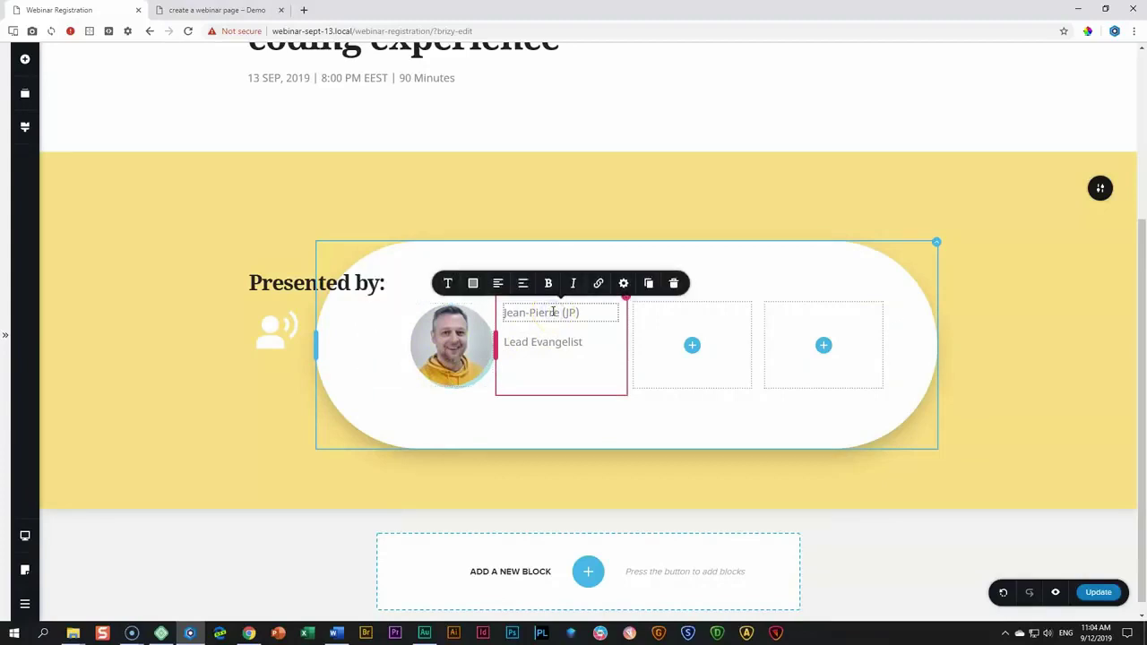
click(448, 283)
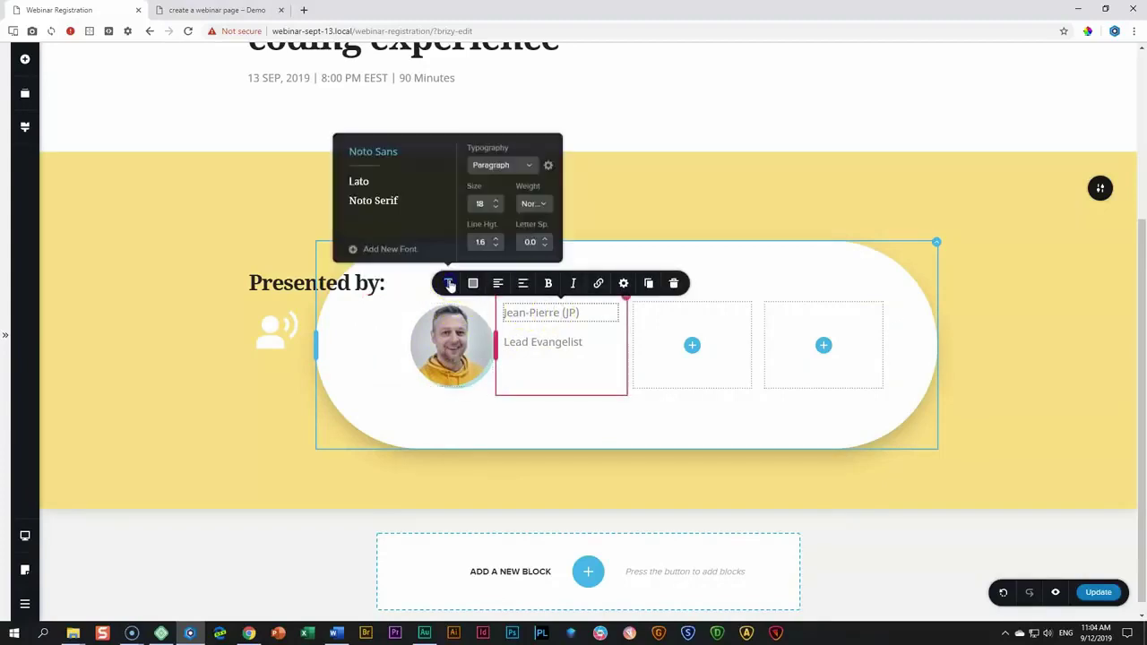
click(517, 177)
scroll(504, 224, down, 2)
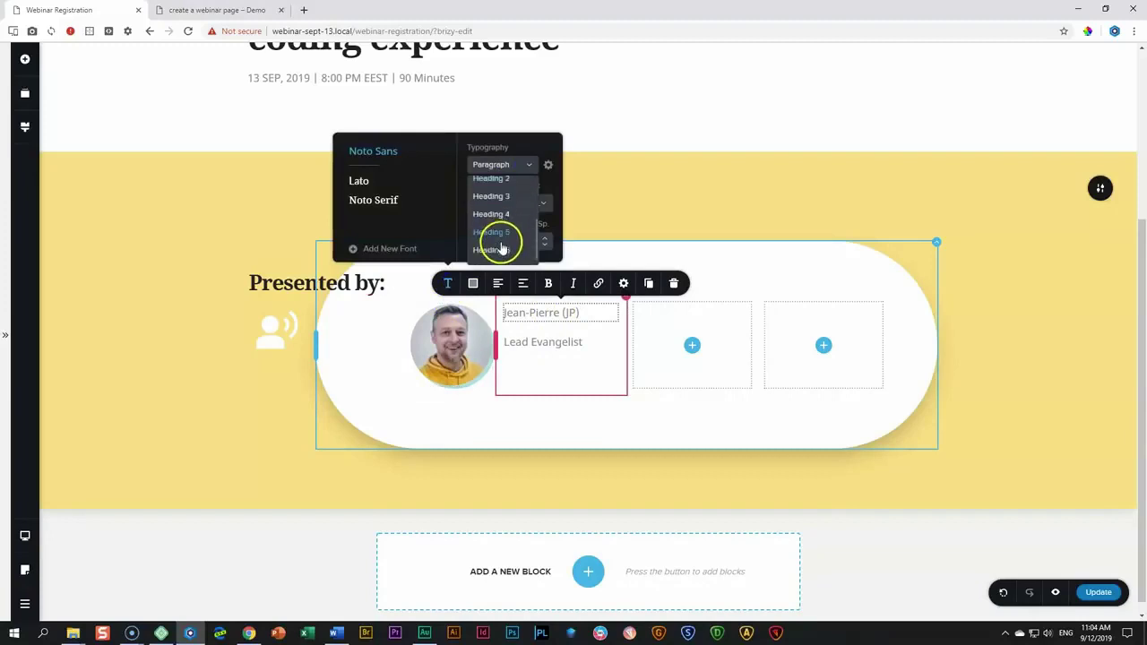
click(505, 217)
Change the presenter's name to the dark colour from the palette.
click(473, 283)
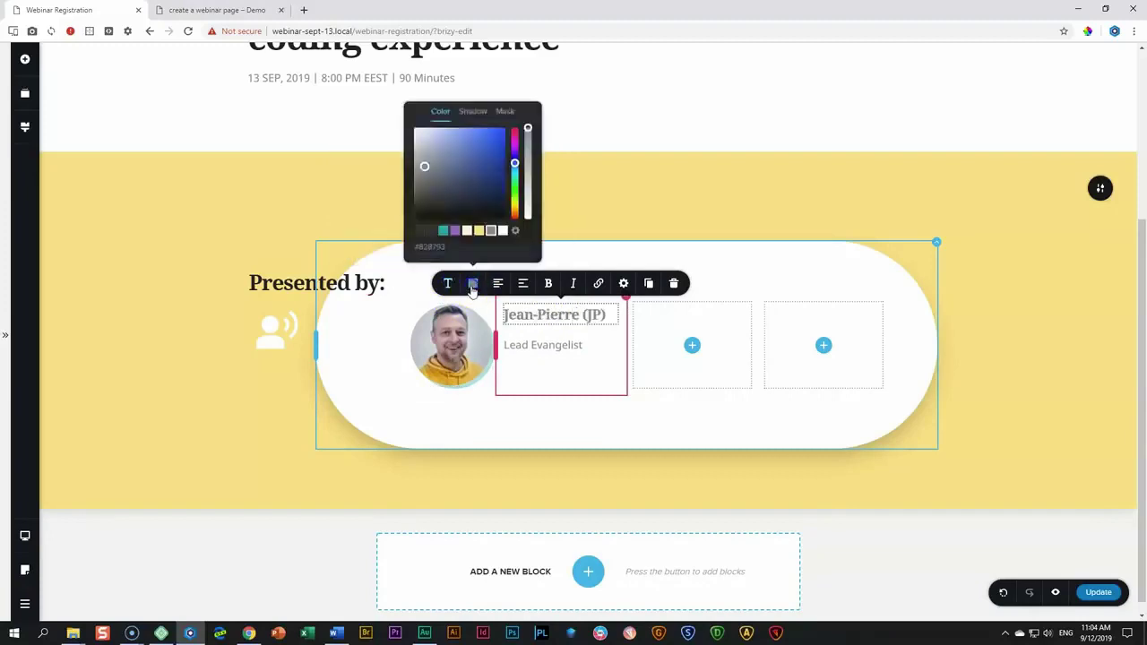
click(419, 230)
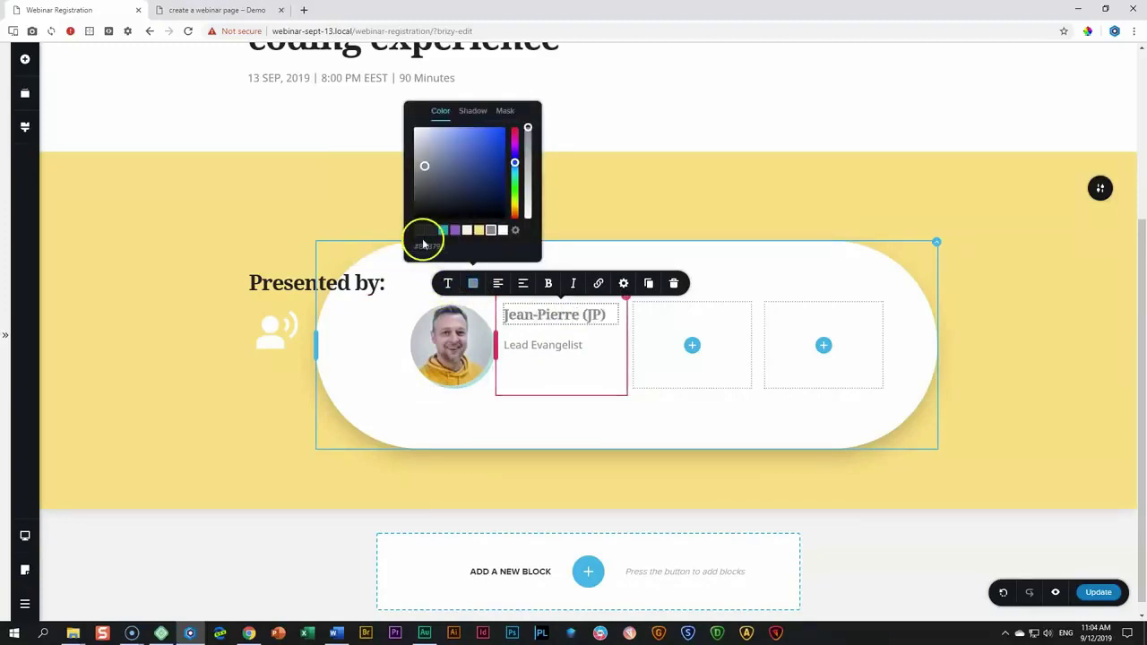
click(538, 315)
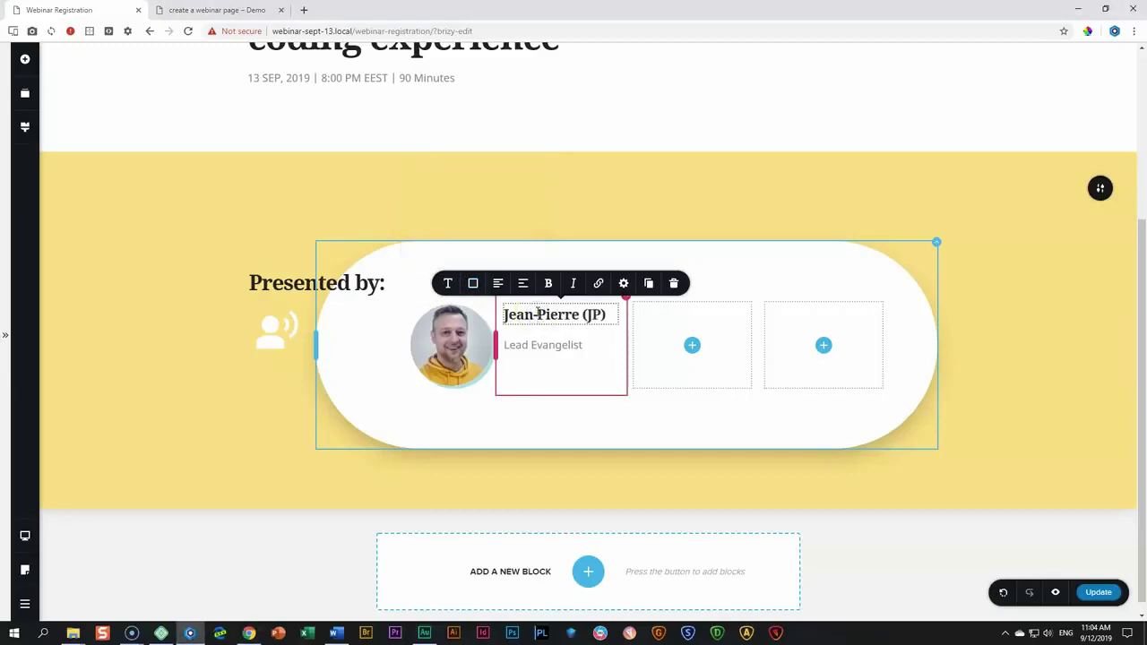
Try the Above Title typography on the "Lead Evangelist" text and settle on the Subtitle style.
click(542, 350)
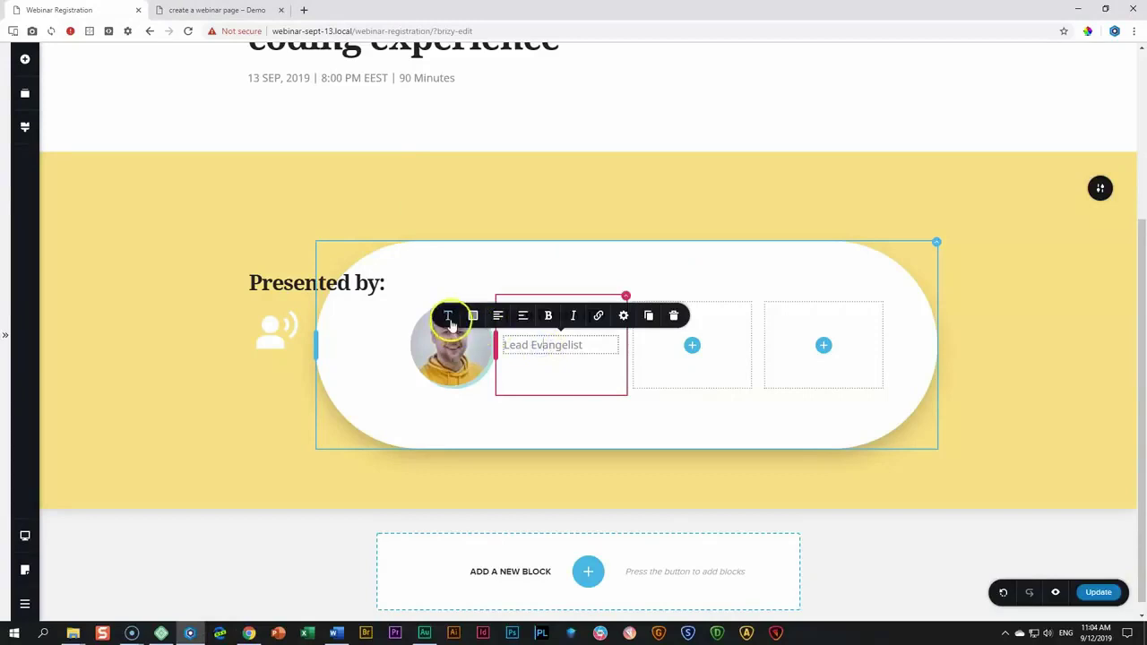
click(448, 317)
click(502, 198)
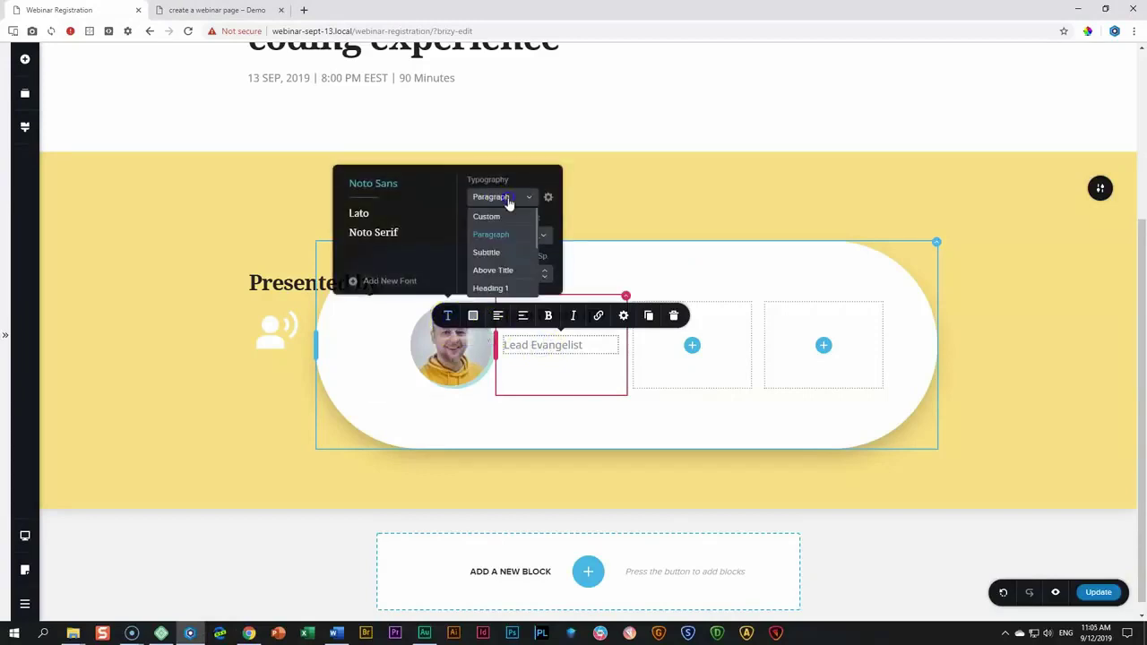
click(492, 269)
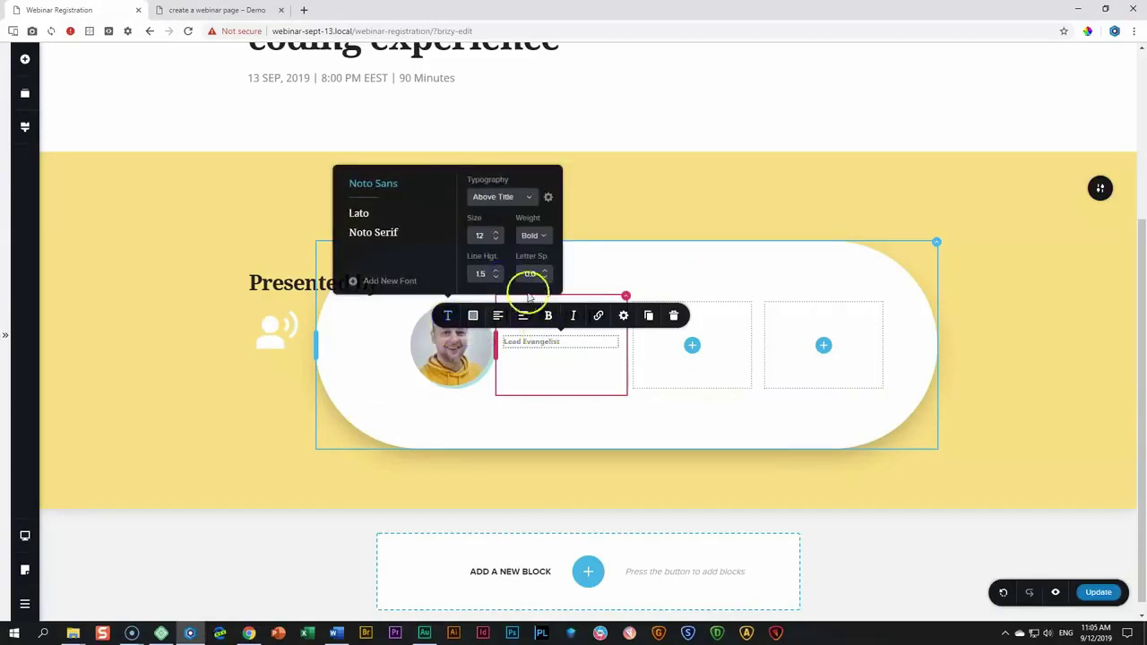
click(499, 198)
click(494, 254)
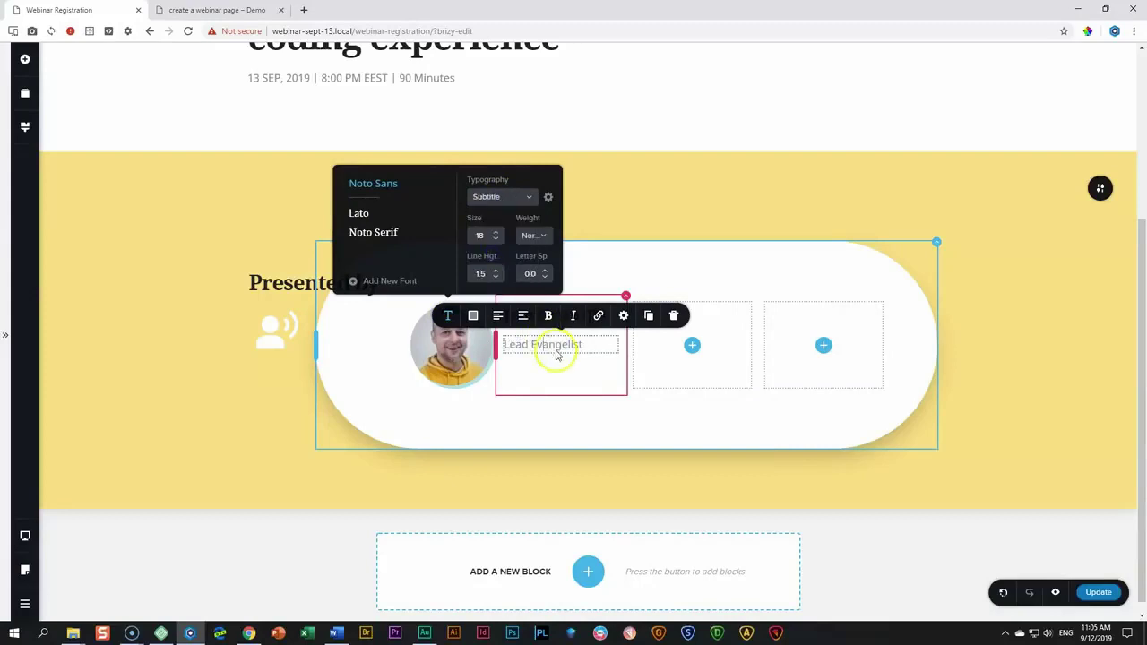
Vertically centre the content of the column holding the presenter's name and title.
click(546, 266)
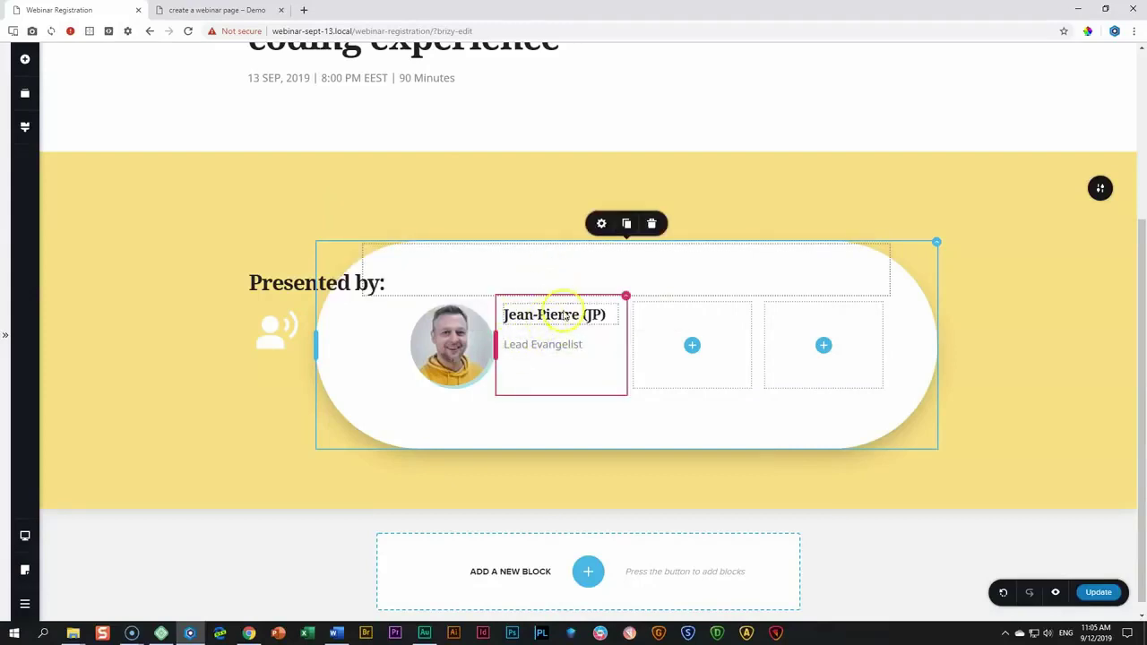
click(624, 297)
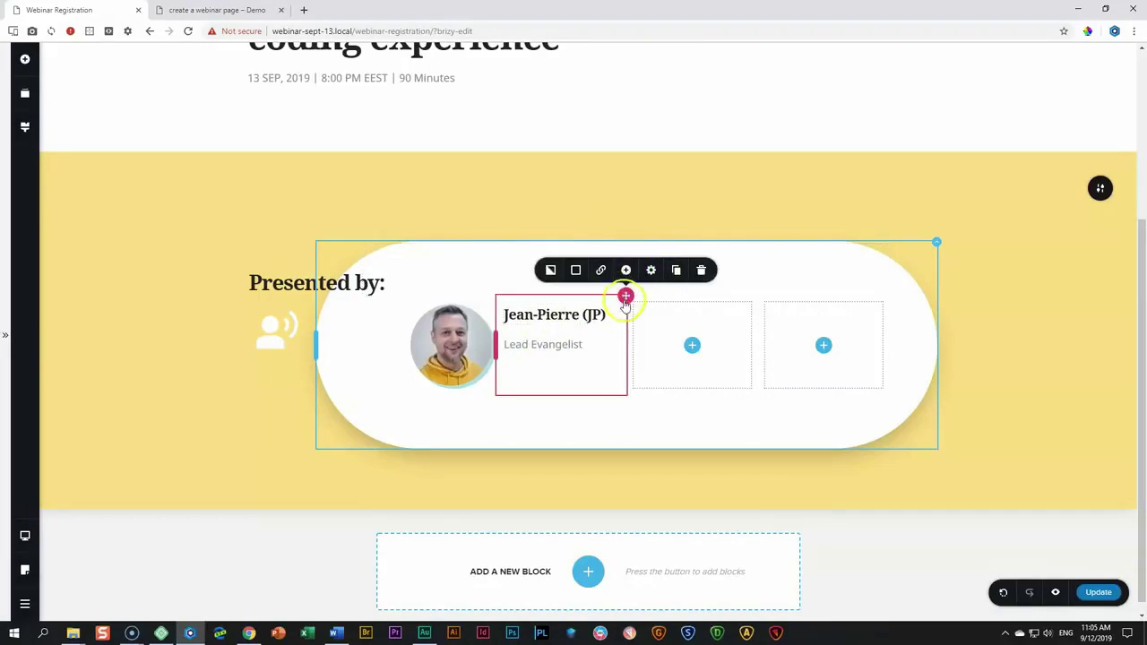
click(650, 270)
click(683, 207)
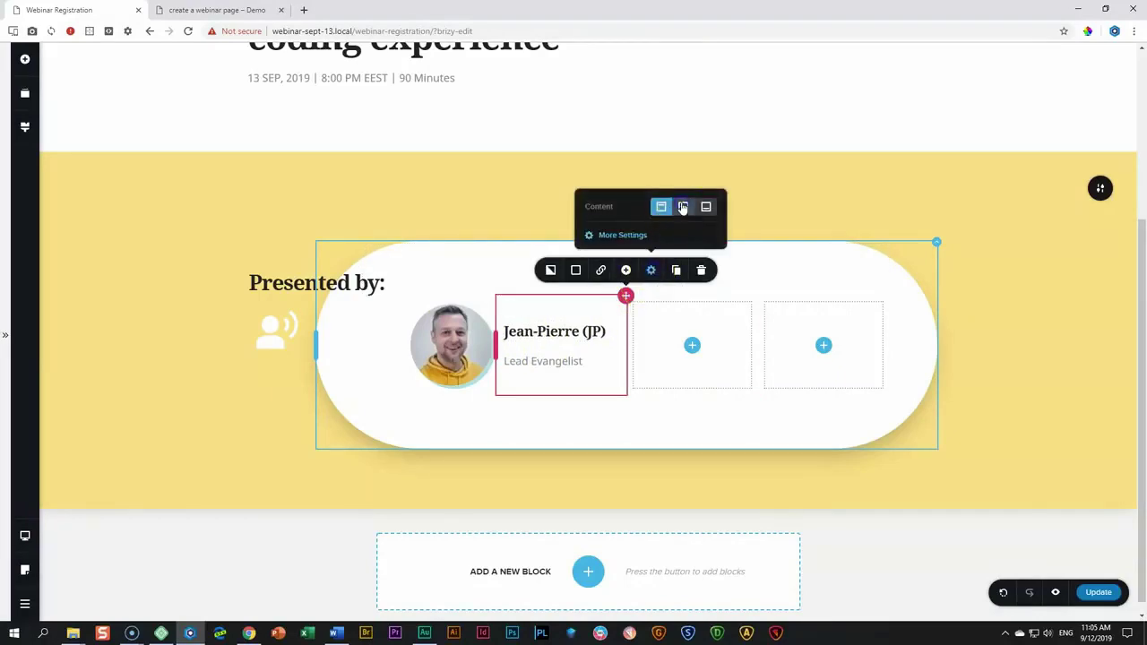
Set the bottom margin of the presenter's name to 0 px.
click(554, 330)
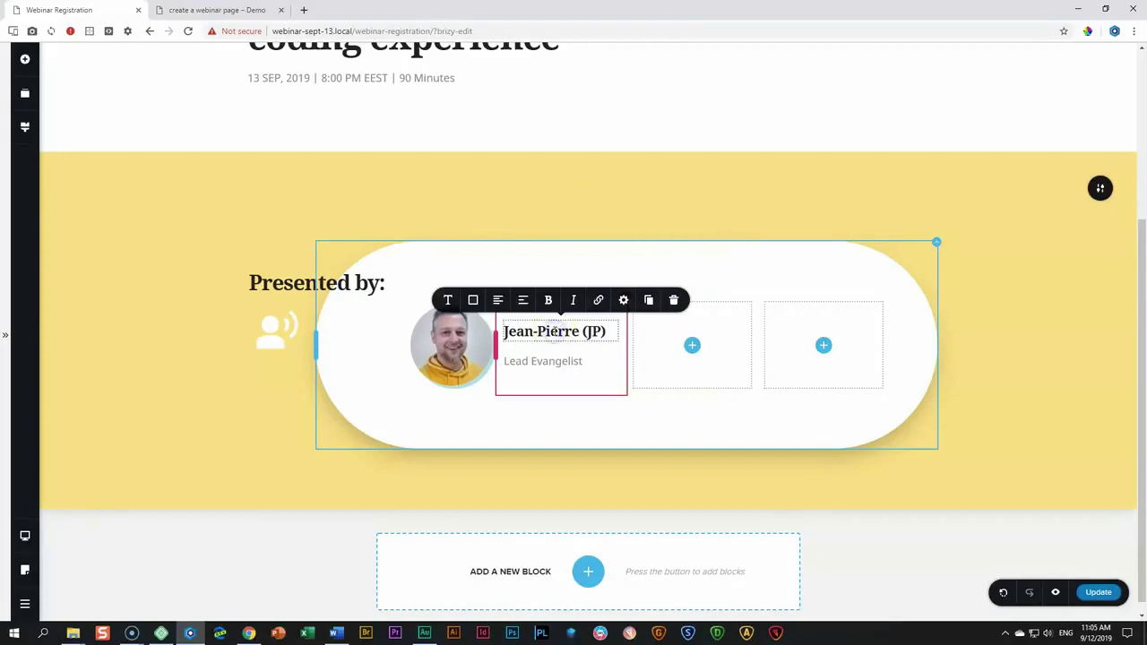
click(623, 300)
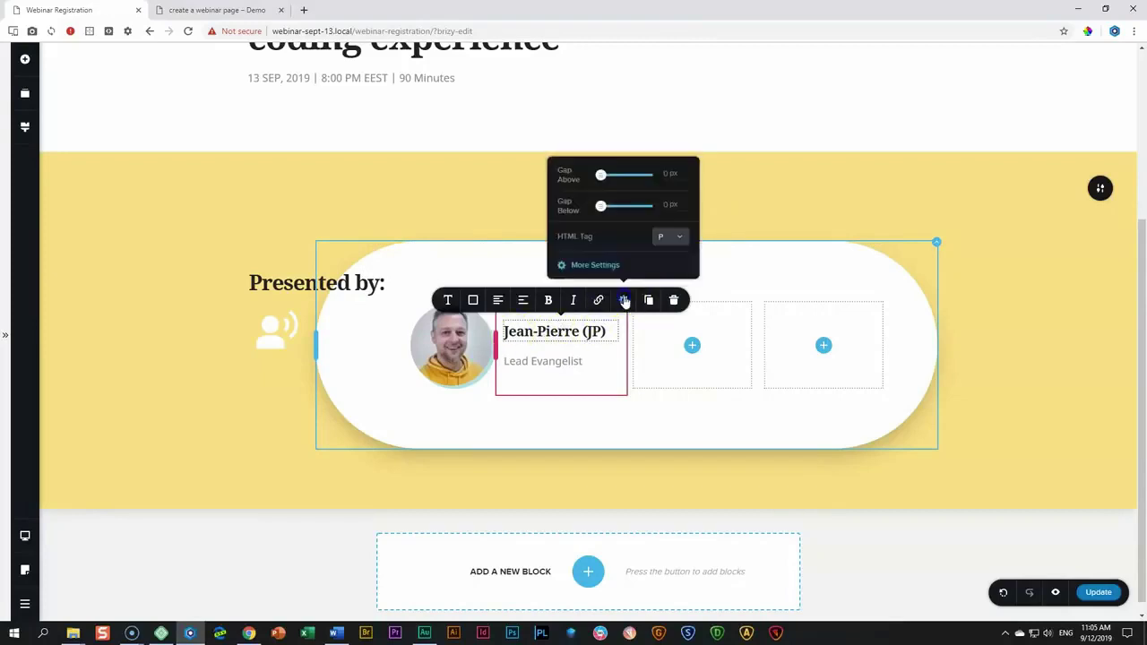
click(606, 266)
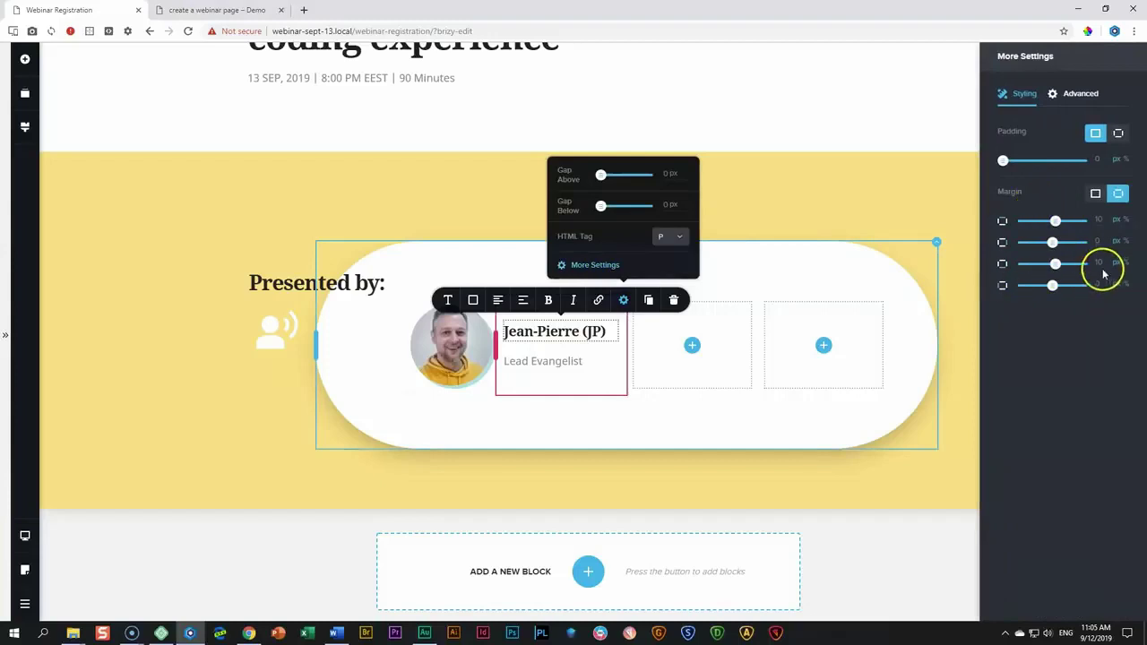
drag(1102, 264, 1084, 263)
text(0)
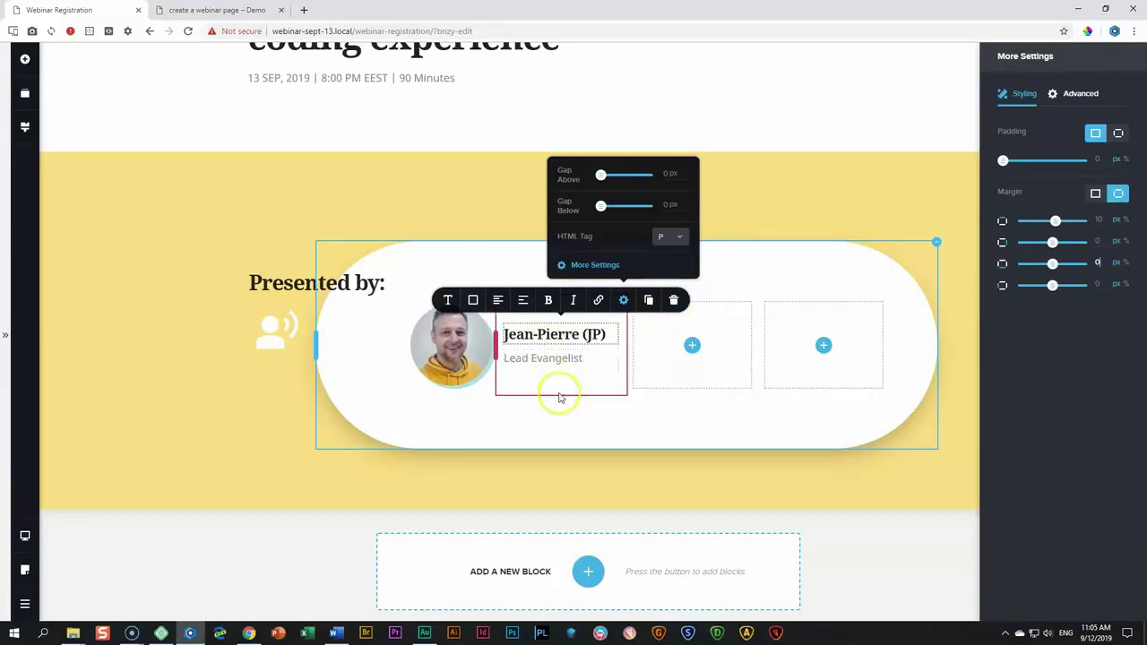
click(452, 454)
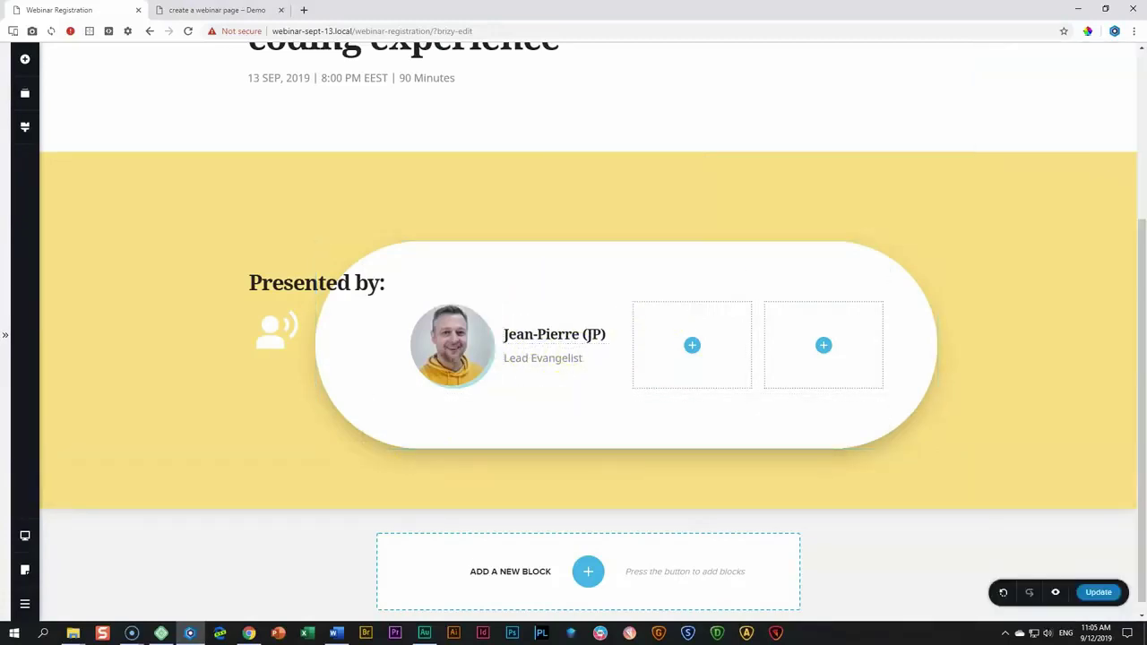
Try a 5 px top margin on the "Lead Evangelist" text and undo the change.
click(568, 362)
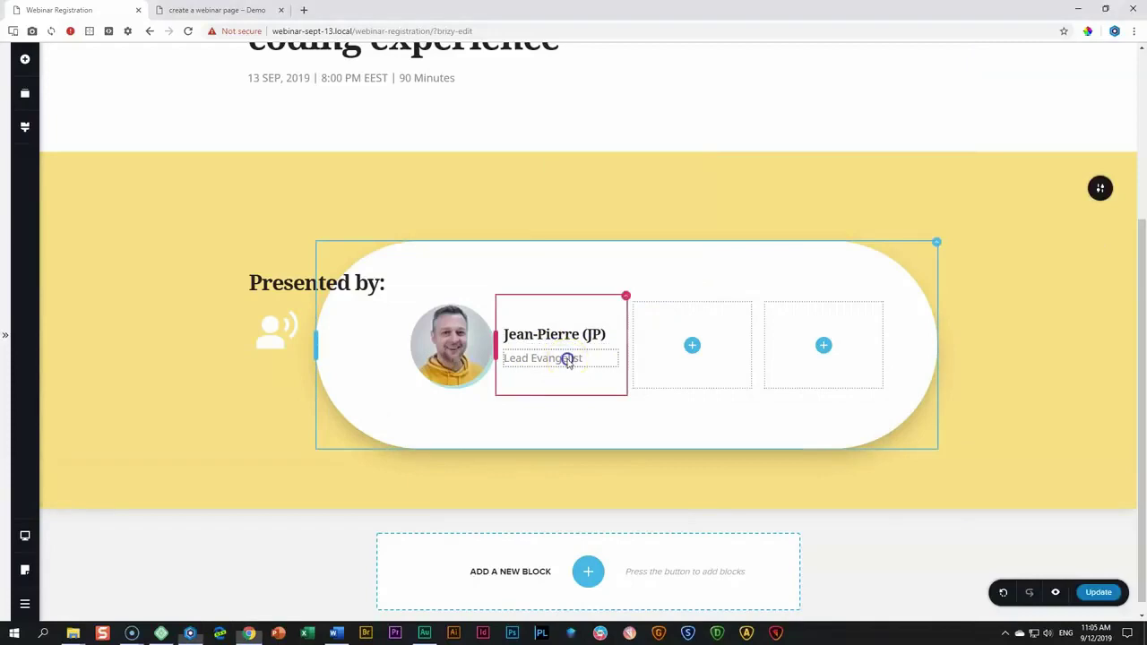
click(624, 330)
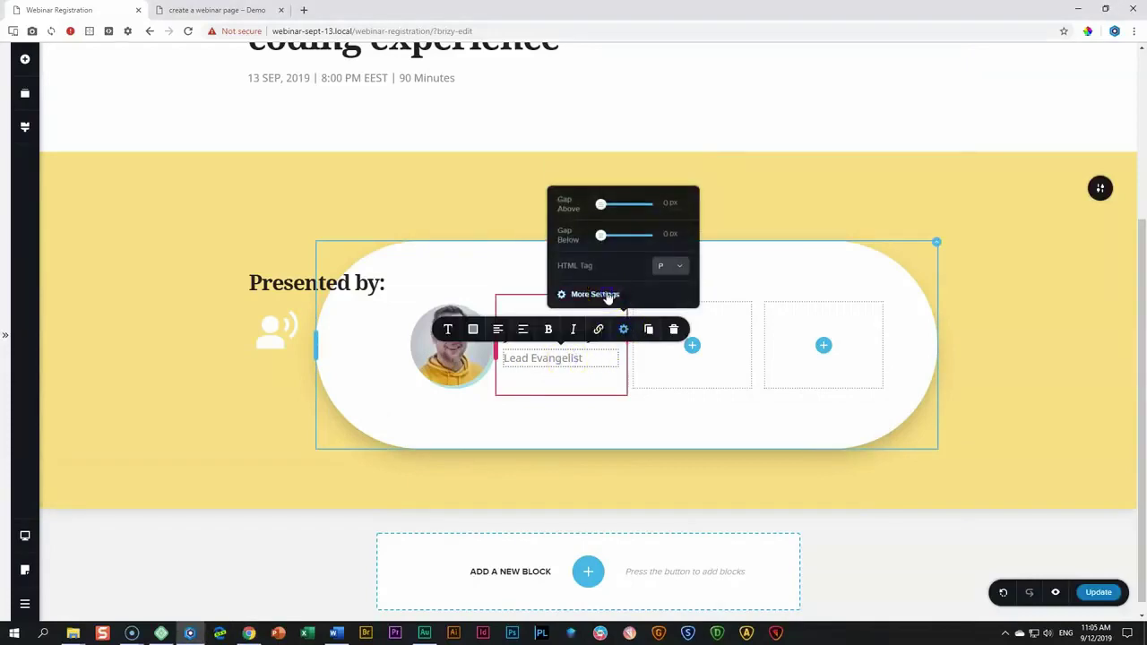
click(599, 294)
double_click(1083, 226)
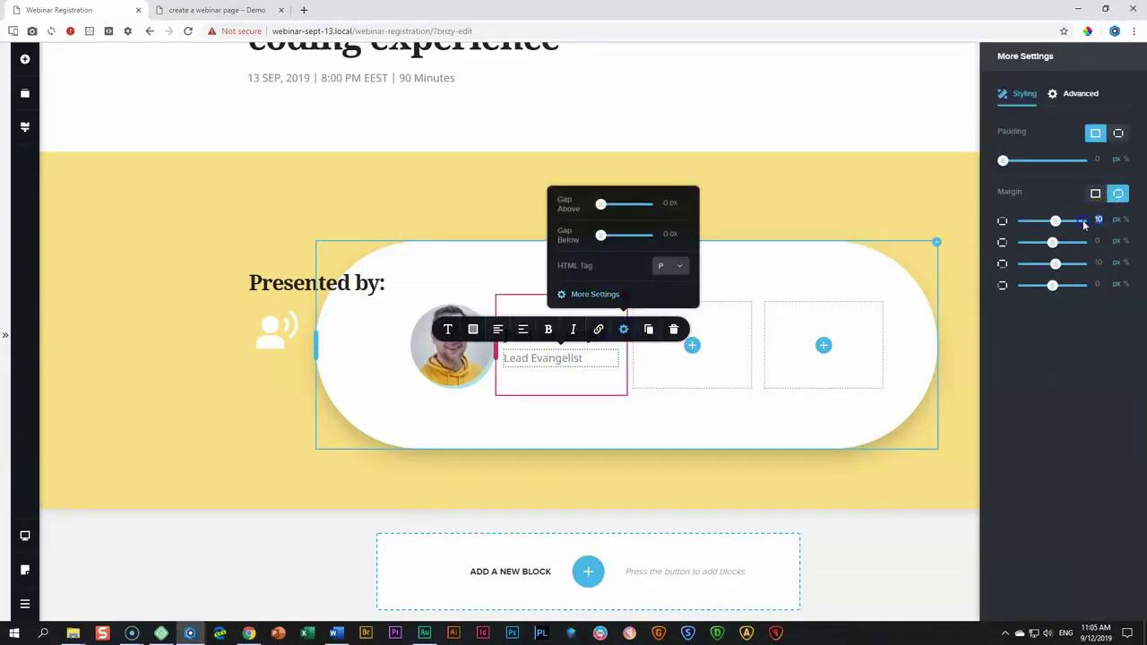
text(5)
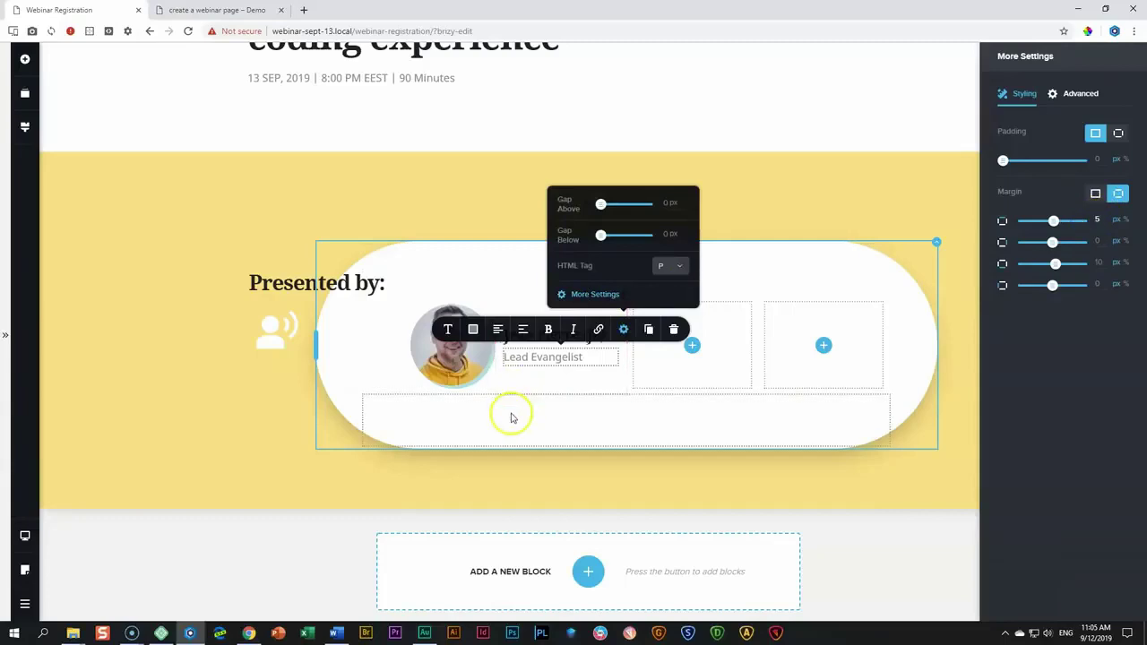
click(509, 410)
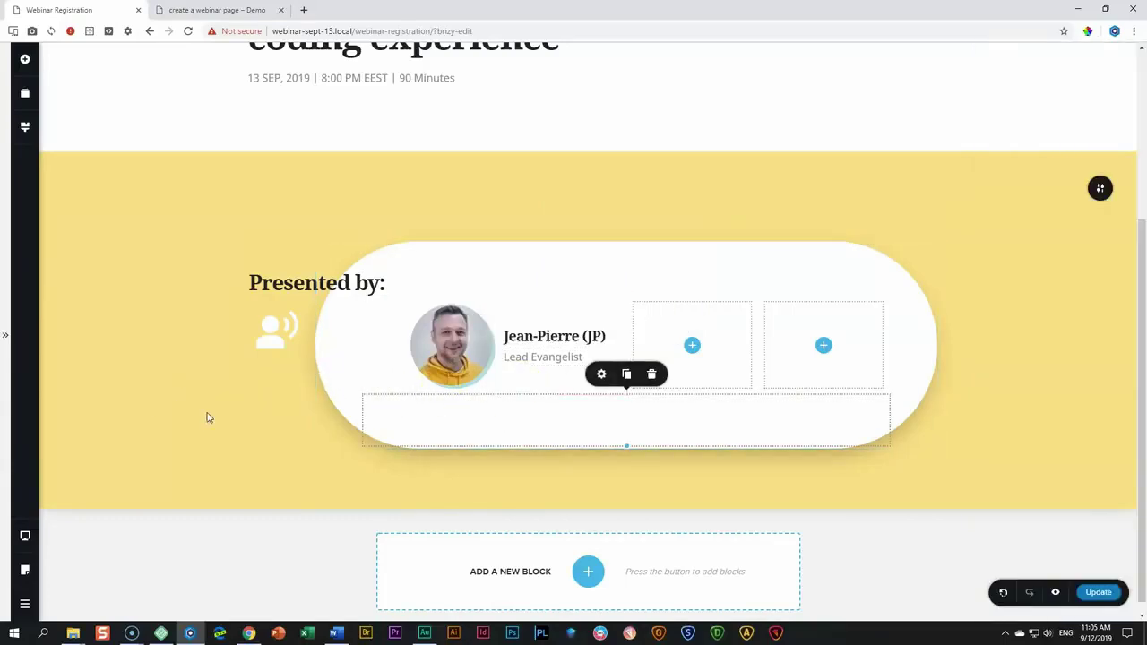
click(1004, 595)
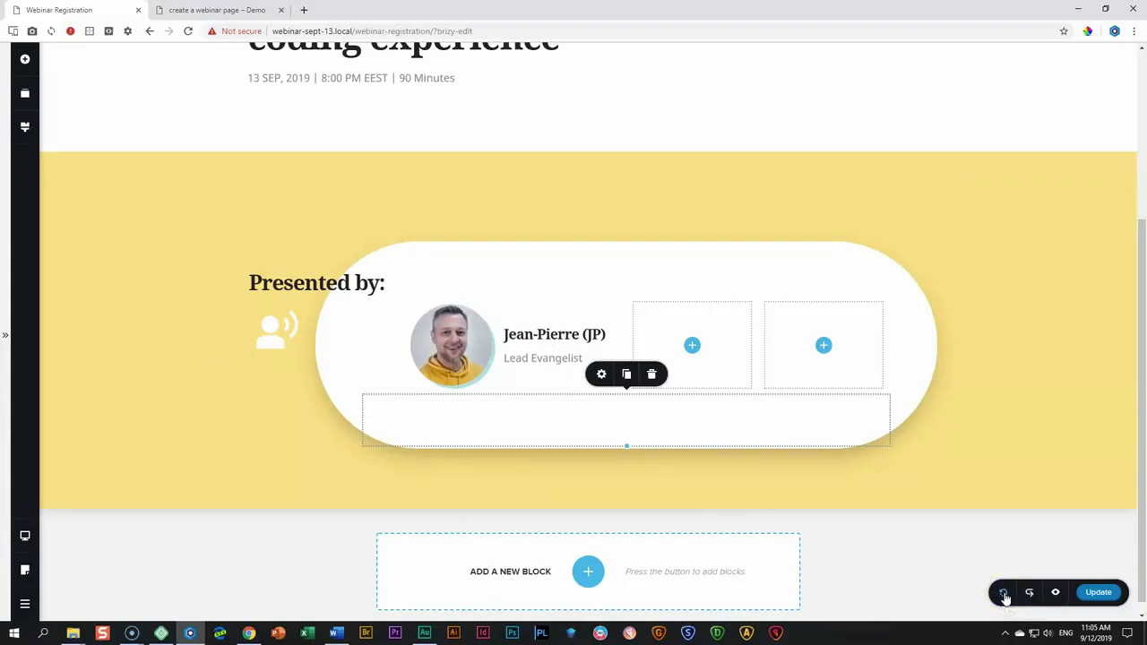
click(1026, 401)
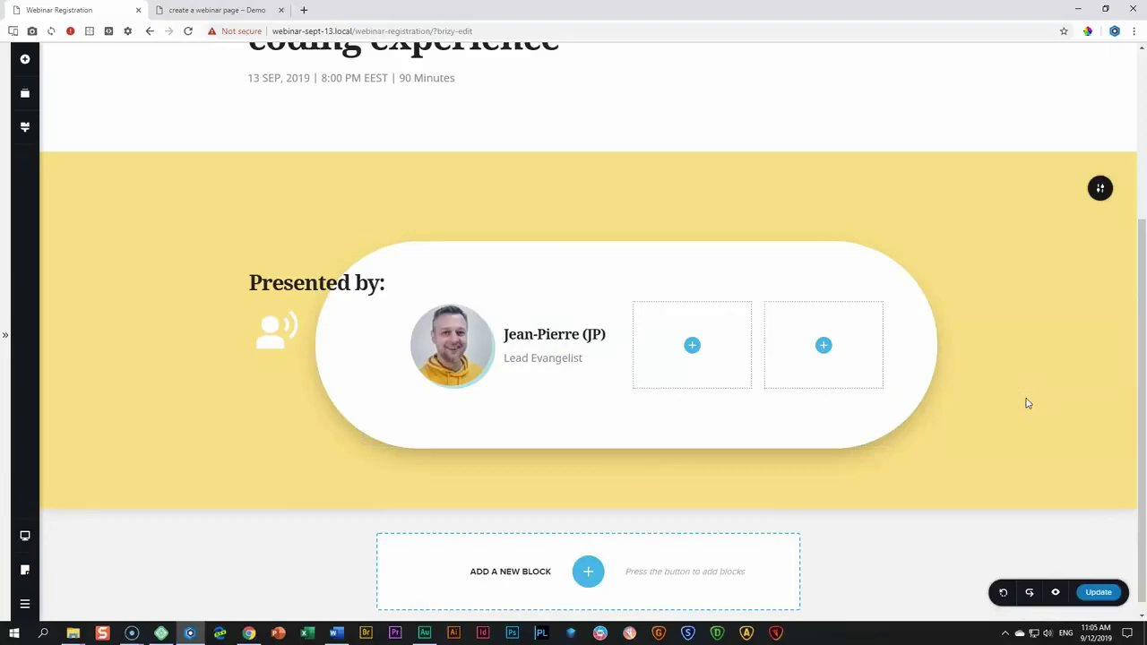
Narrow the presenter photo's column slightly, giving the extra width to the name and title column.
click(811, 392)
click(459, 357)
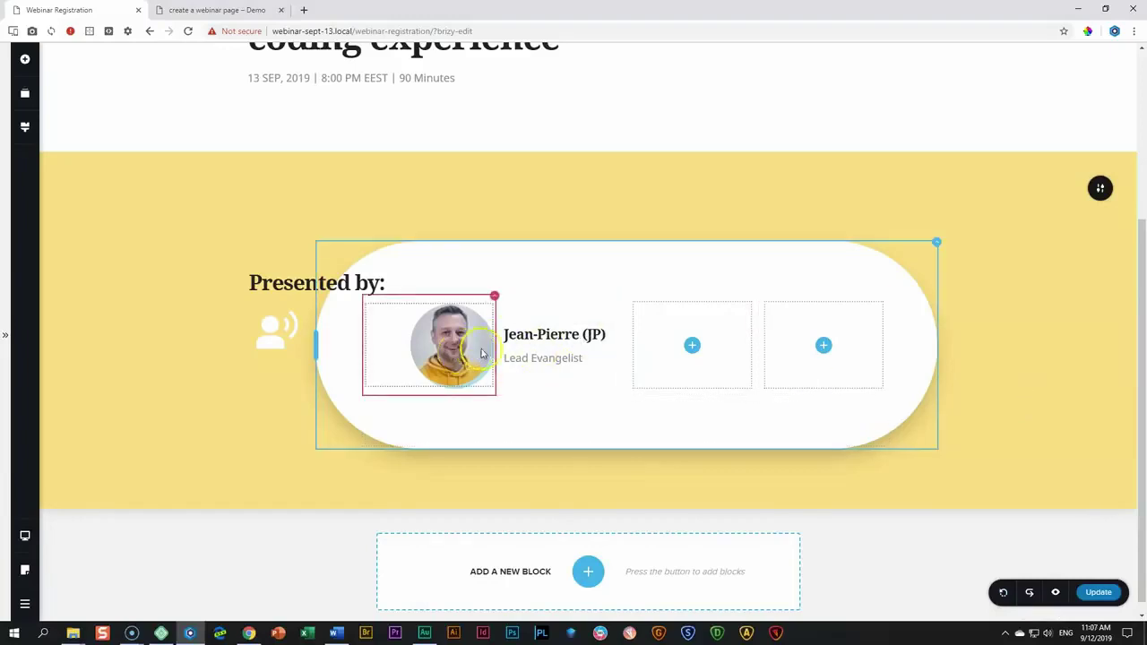
click(425, 340)
drag(495, 342, 476, 343)
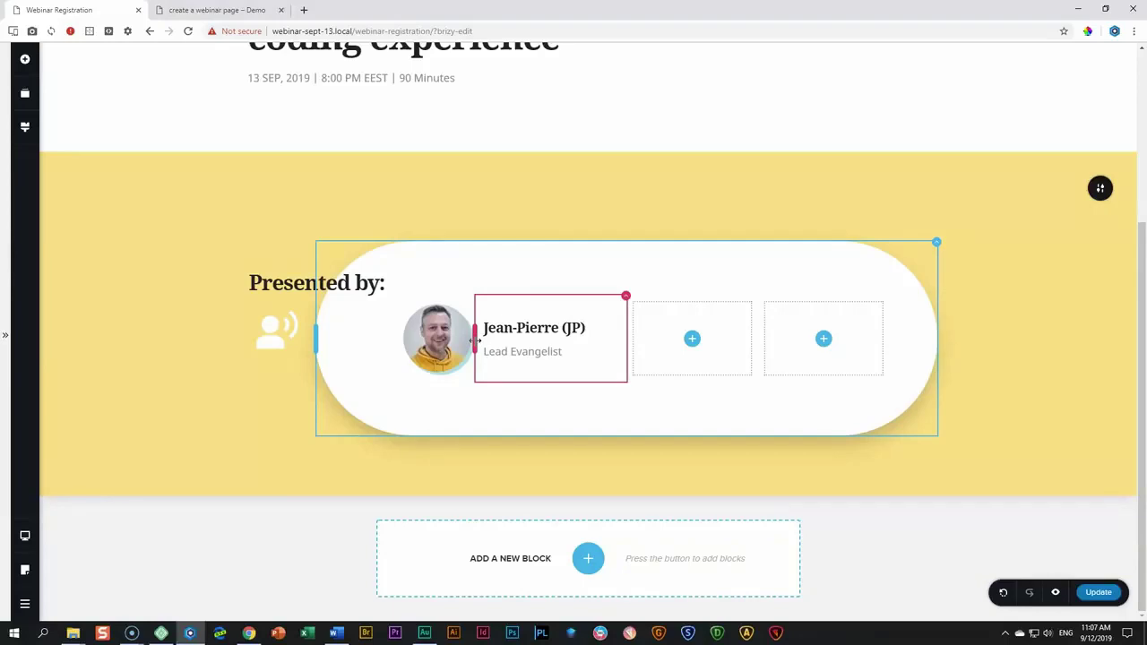
Add an empty column between the presenter's photo and the name and title column.
click(438, 332)
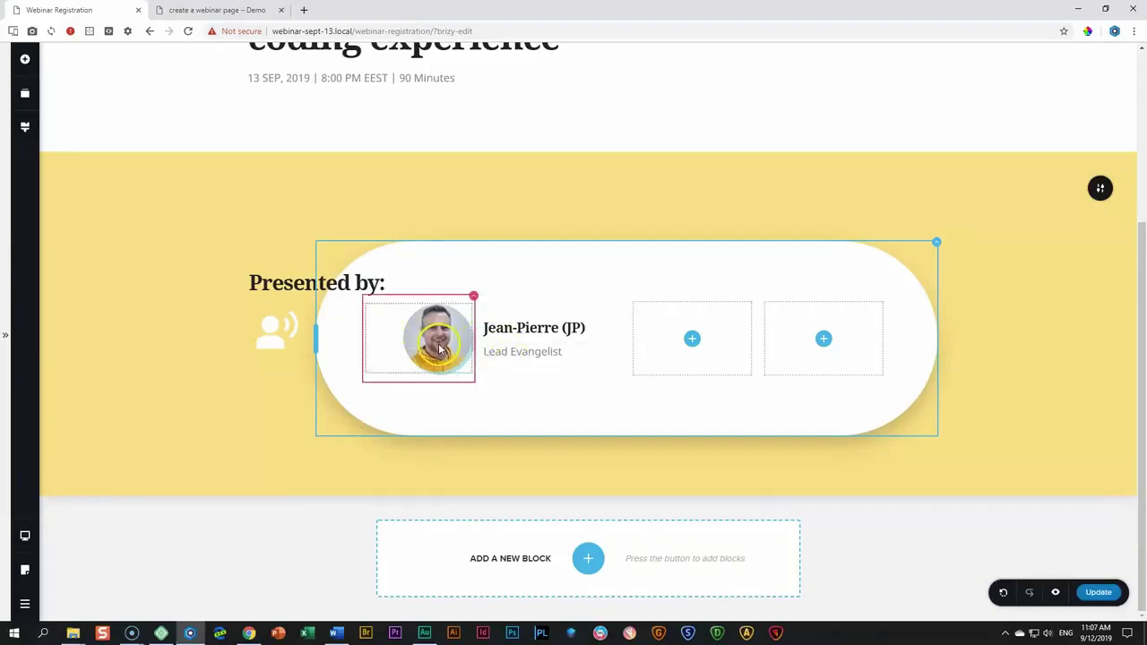
click(473, 297)
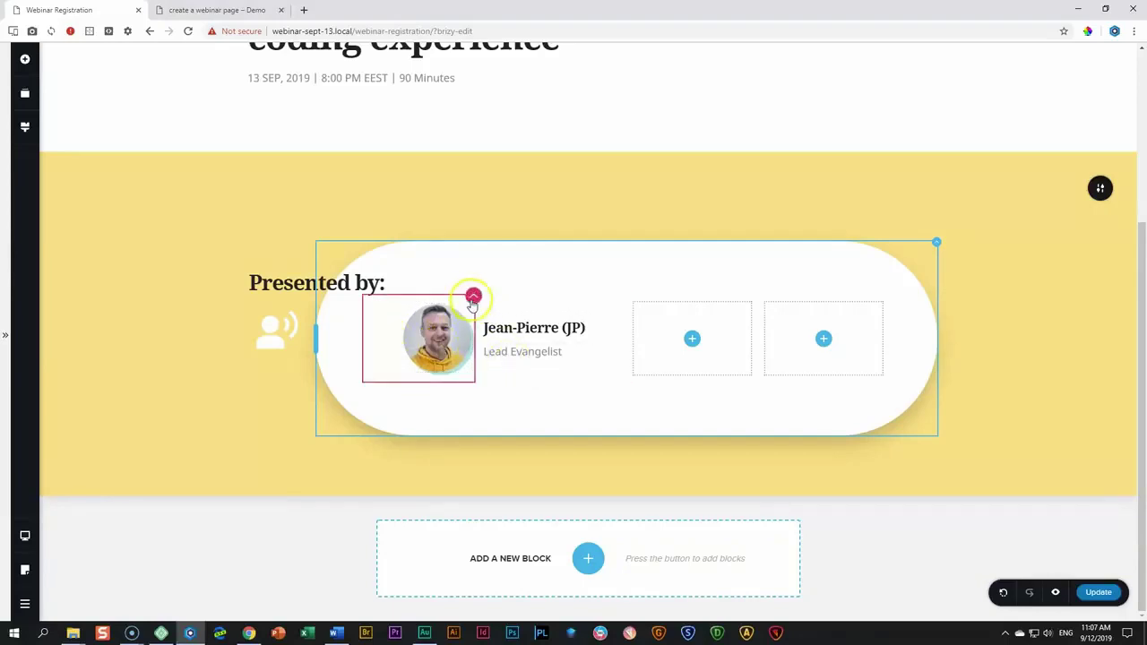
click(473, 270)
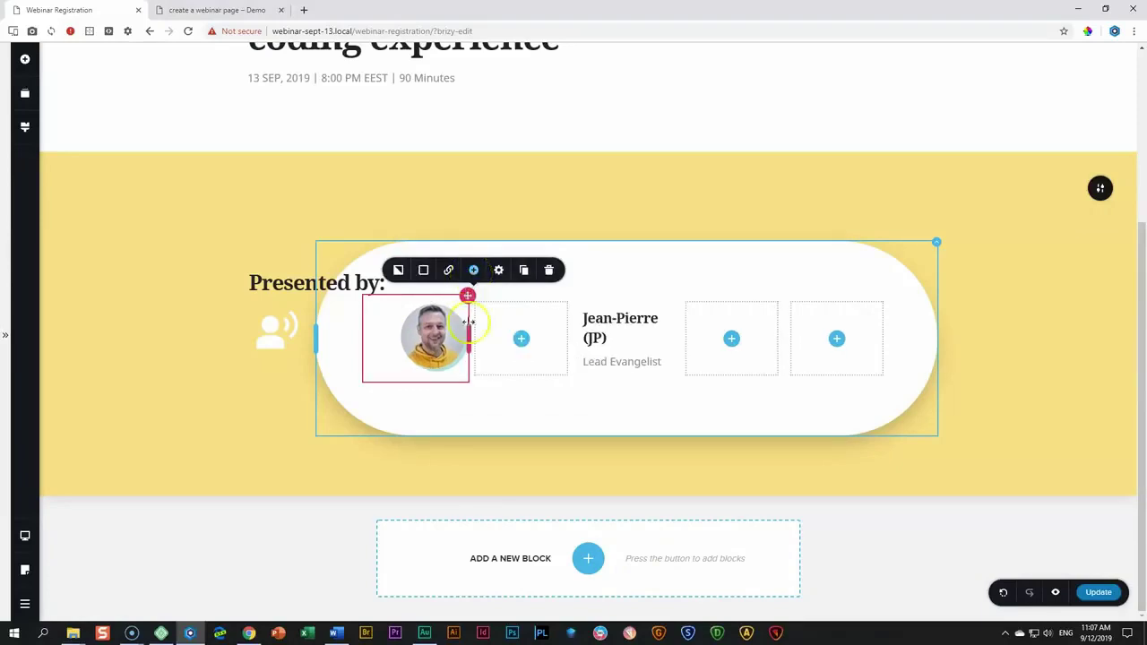
Try moving the empty column to the other side of the name and title column and undo the move.
click(540, 331)
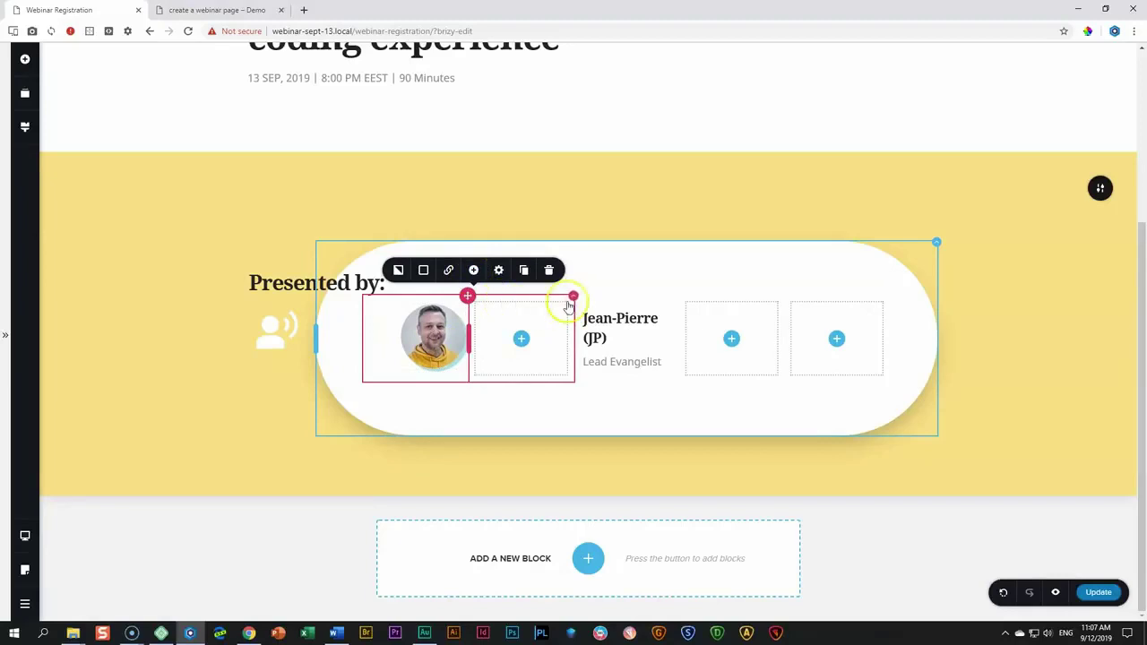
drag(573, 297, 711, 348)
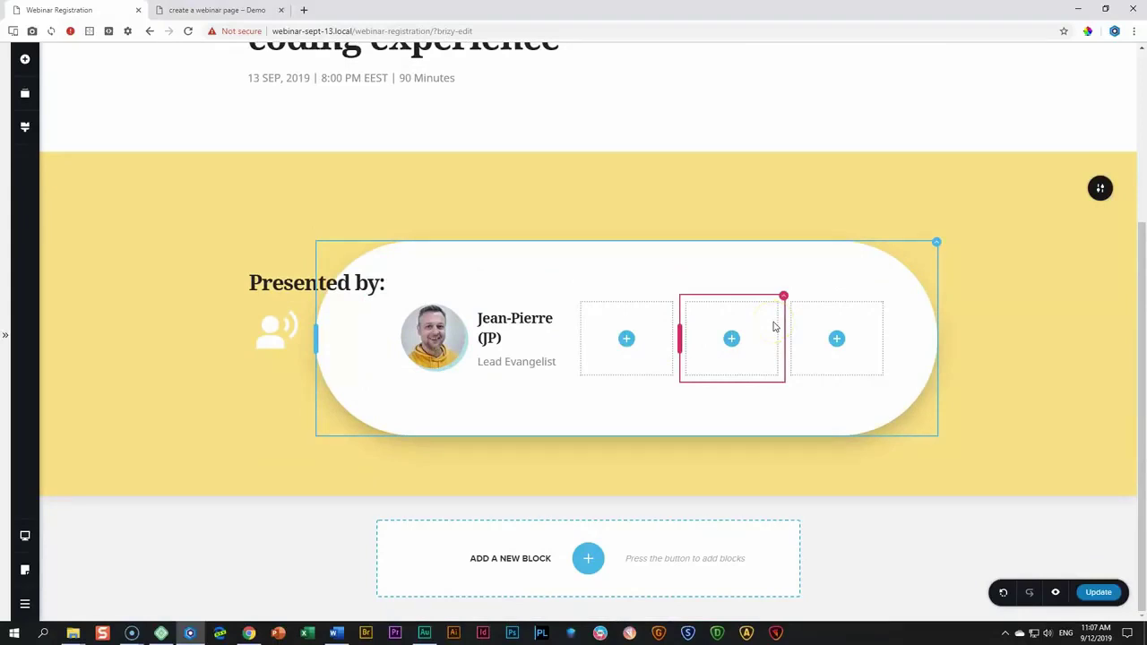
key(ctrl+z)
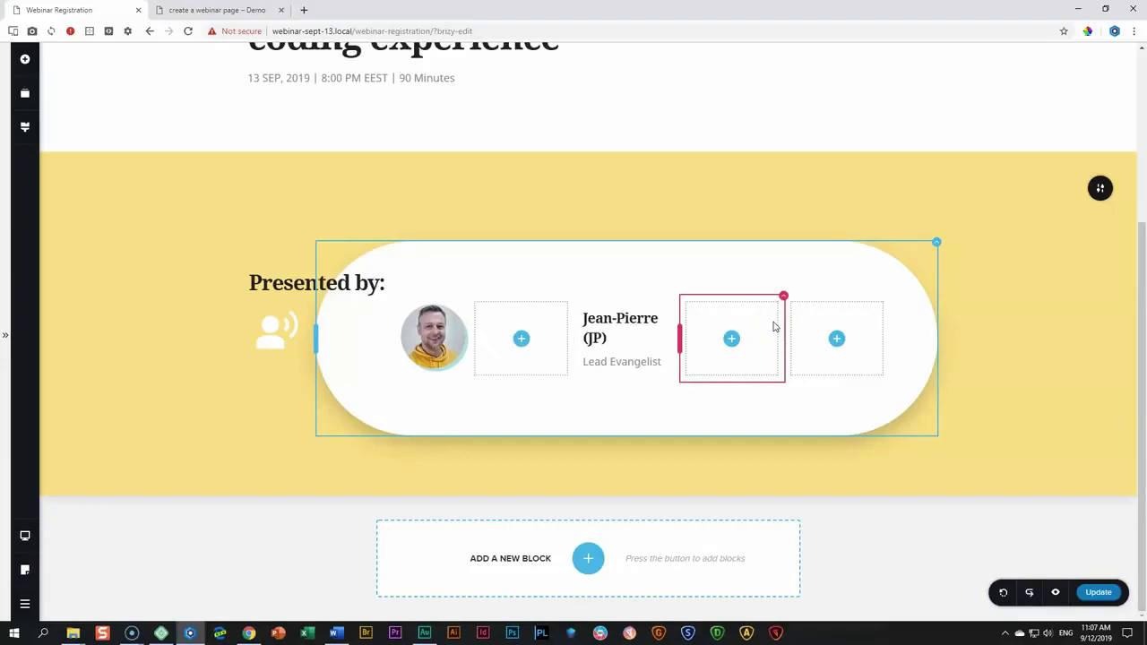
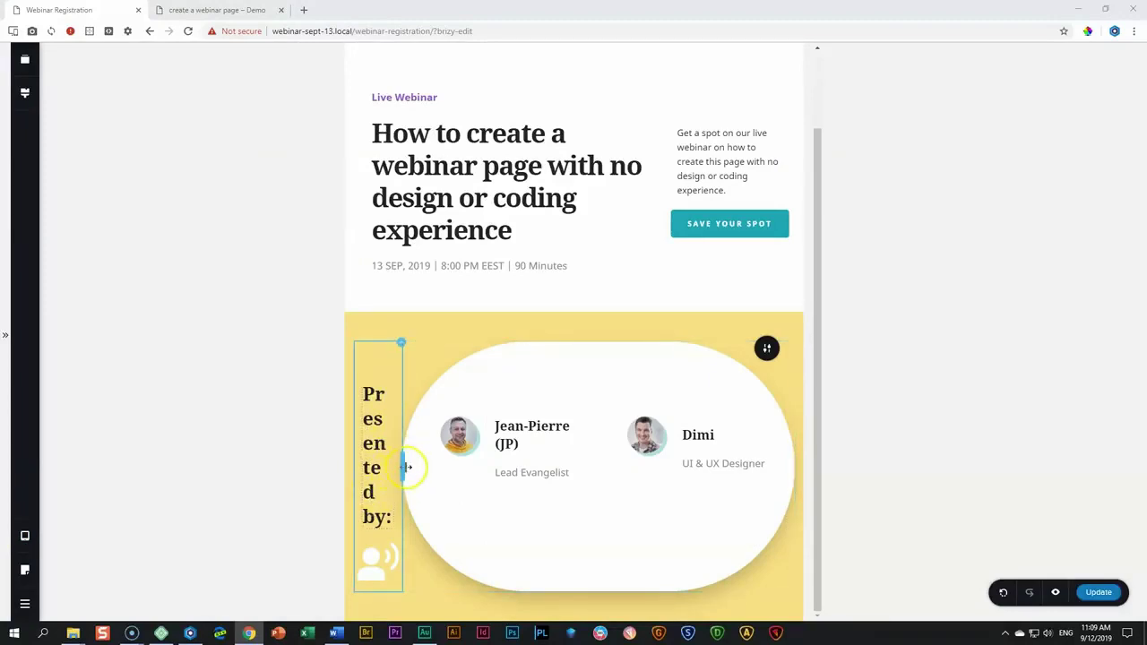
Stretch the "Presented by:" column to full width in the tablet layout and left-align the speaker icon beneath the heading.
drag(406, 466, 985, 441)
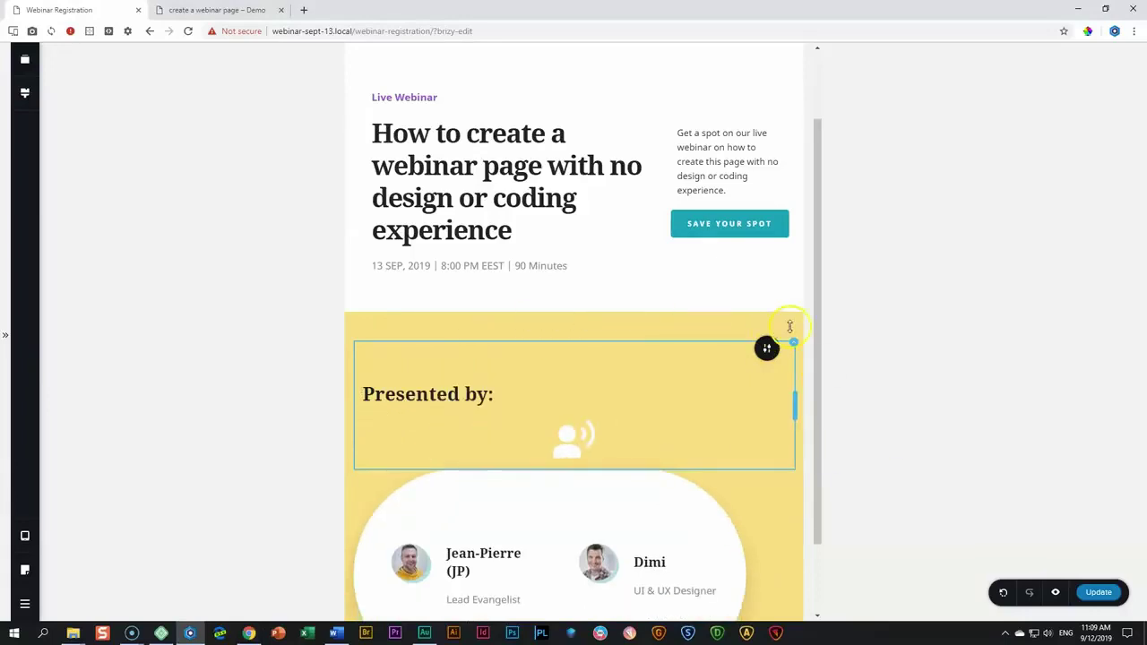
click(575, 439)
click(586, 397)
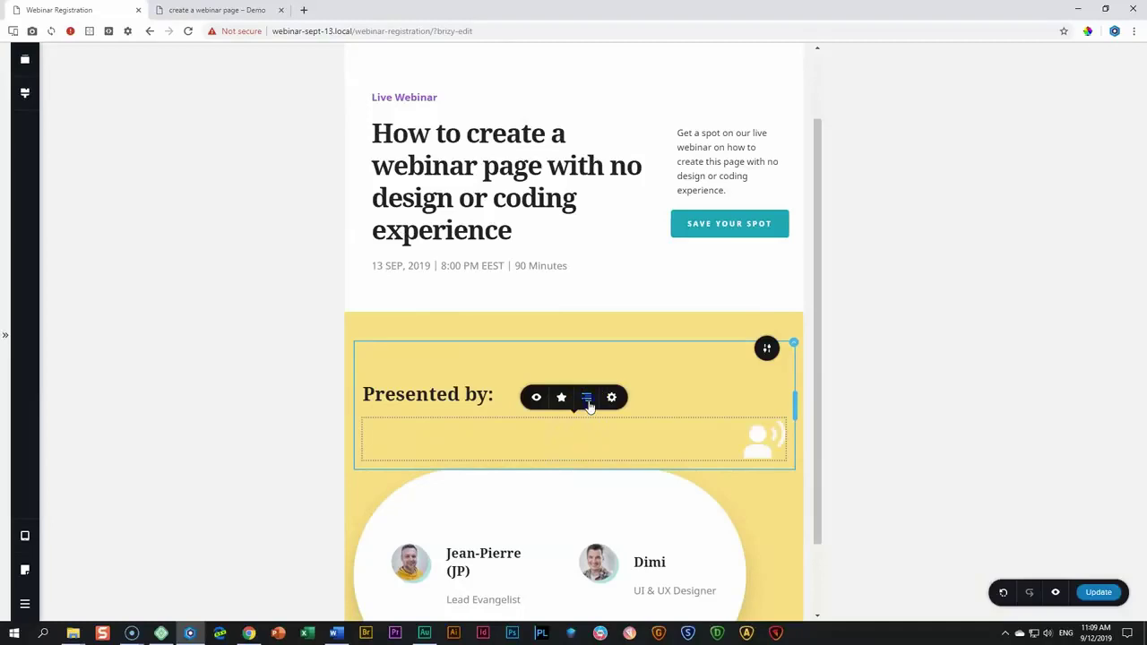
click(586, 396)
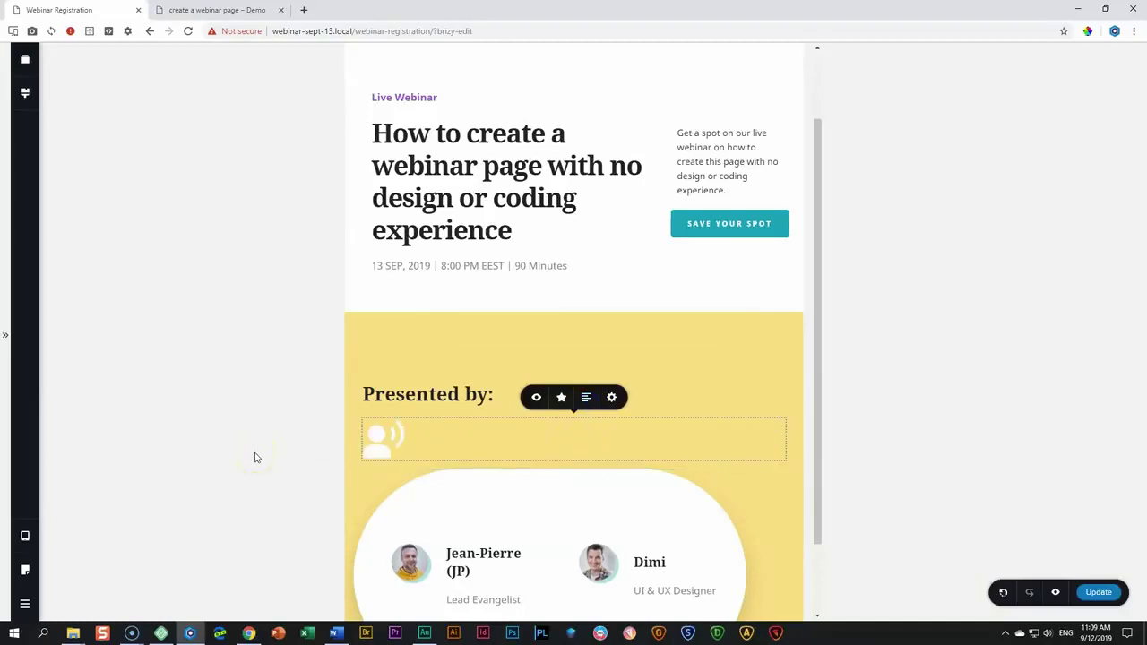
Widen the white speakers panel to the full row width in the tablet layout.
click(528, 523)
scroll(617, 530, down, 1)
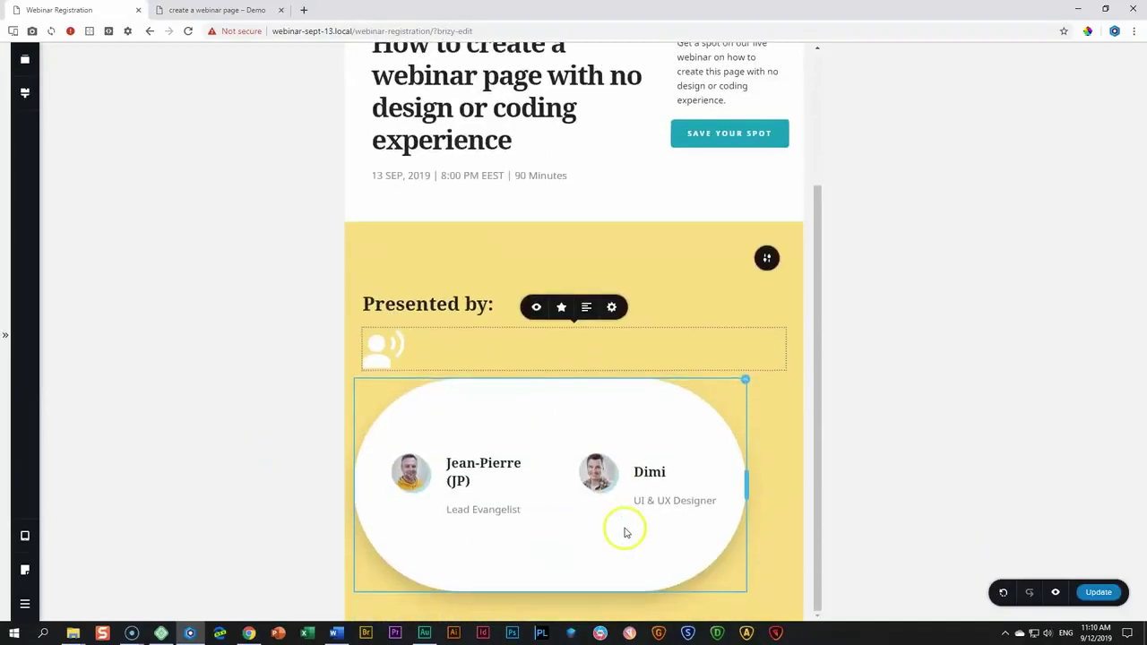
drag(745, 485, 871, 483)
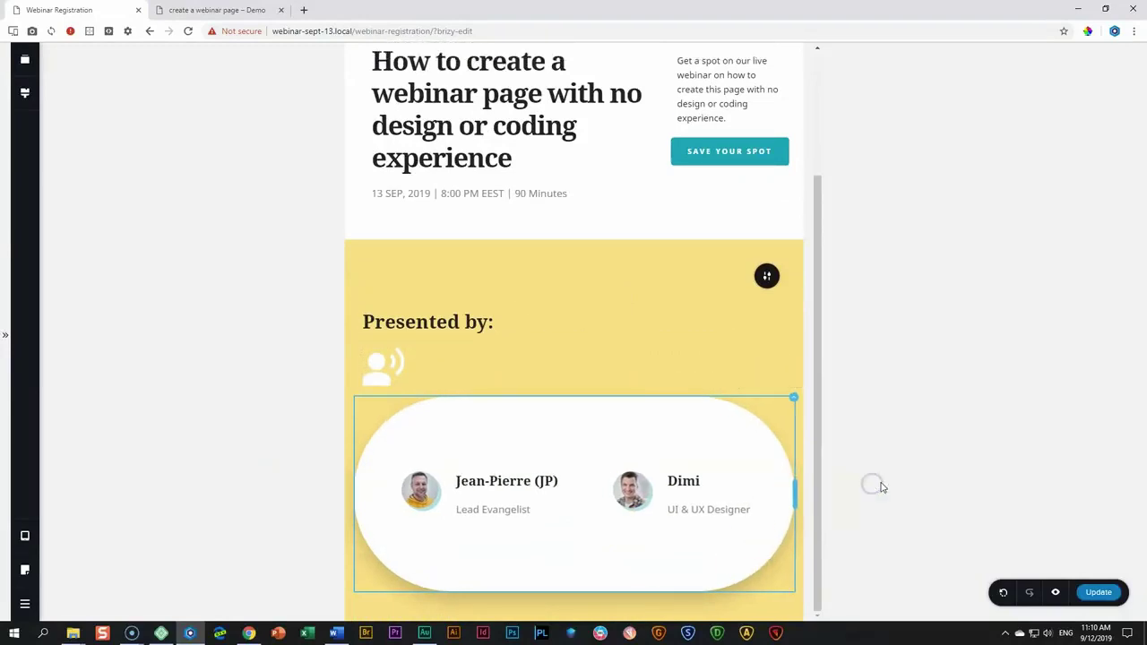
Reduce the spacer above the presenters in the white panel to a height of 15 px.
click(549, 434)
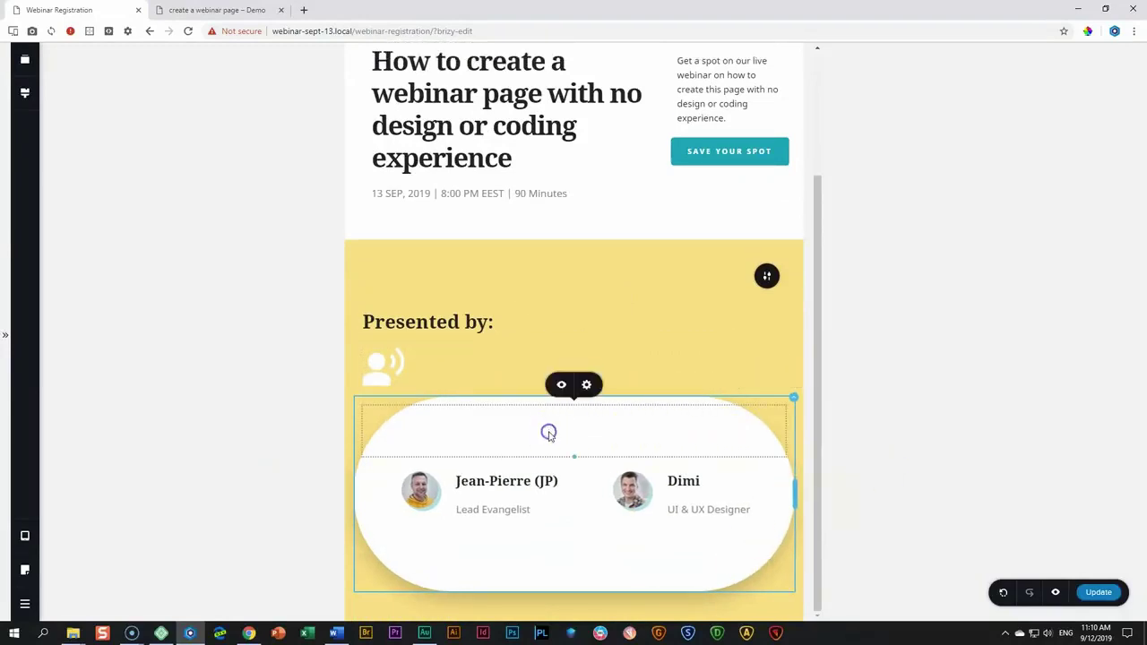
mouse_move(573, 401)
mouse_down()
mouse_move(574, 456)
mouse_move(573, 414)
mouse_up()
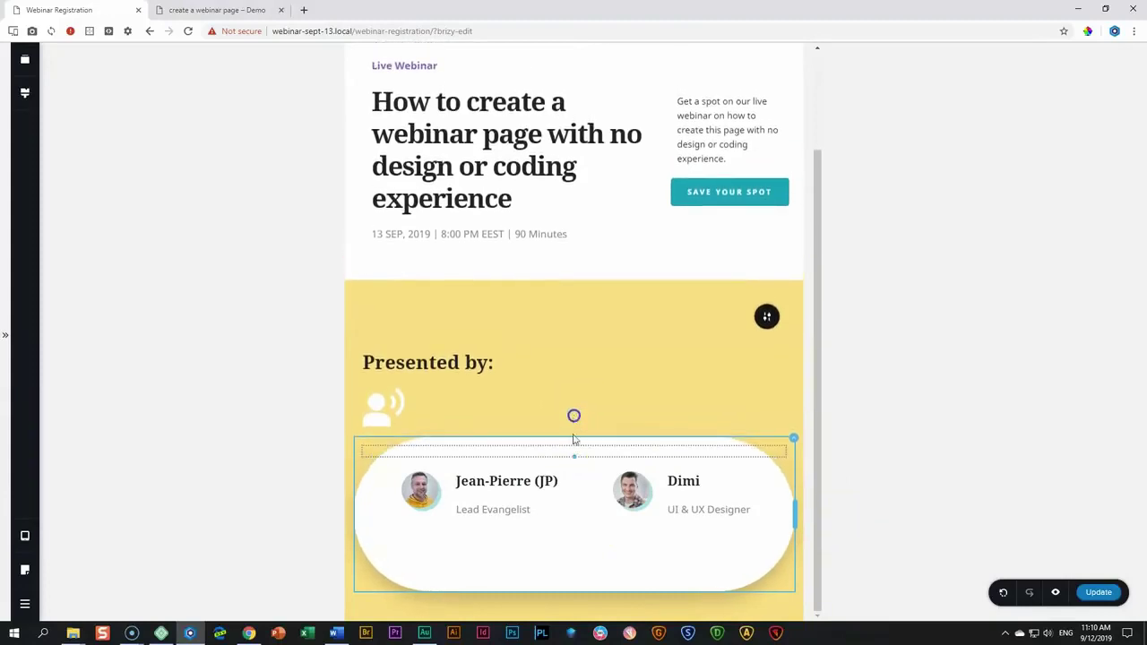
click(576, 451)
click(586, 426)
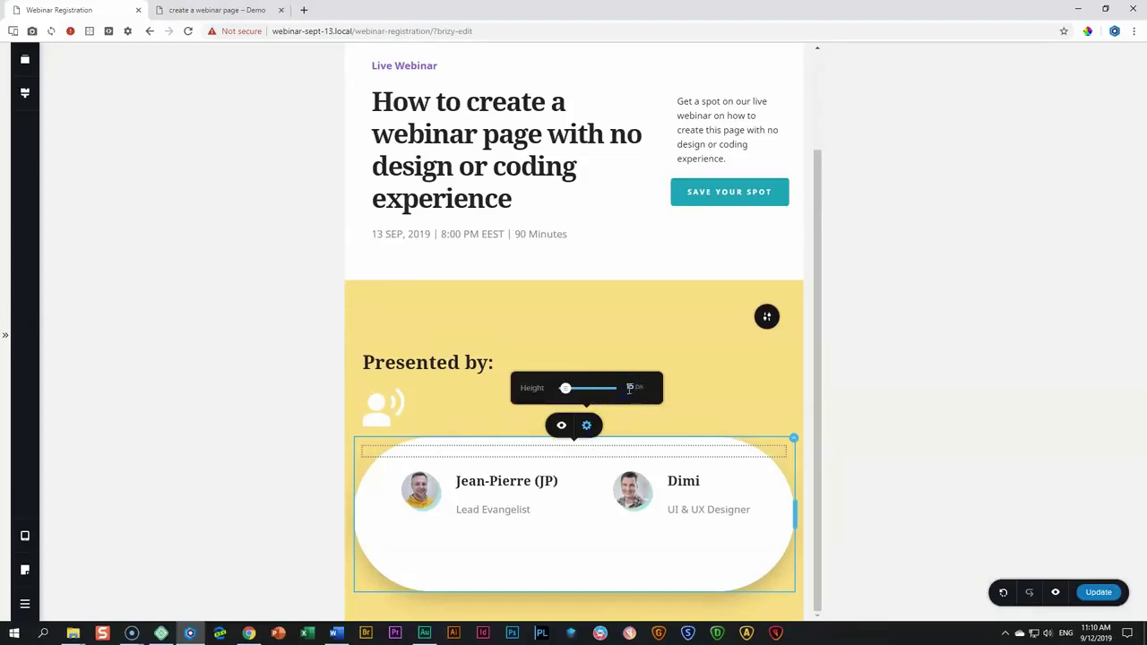
Shrink the spacer below the presenters in the white panel to a height of 15 px.
click(507, 553)
drag(574, 583, 579, 507)
click(597, 586)
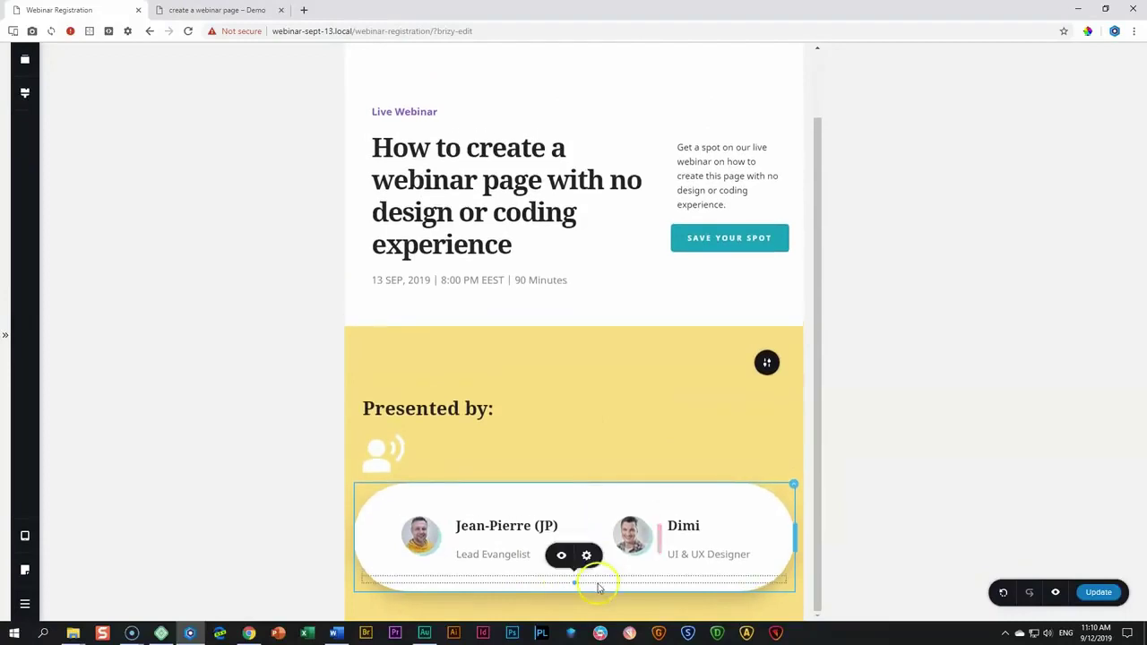
click(586, 554)
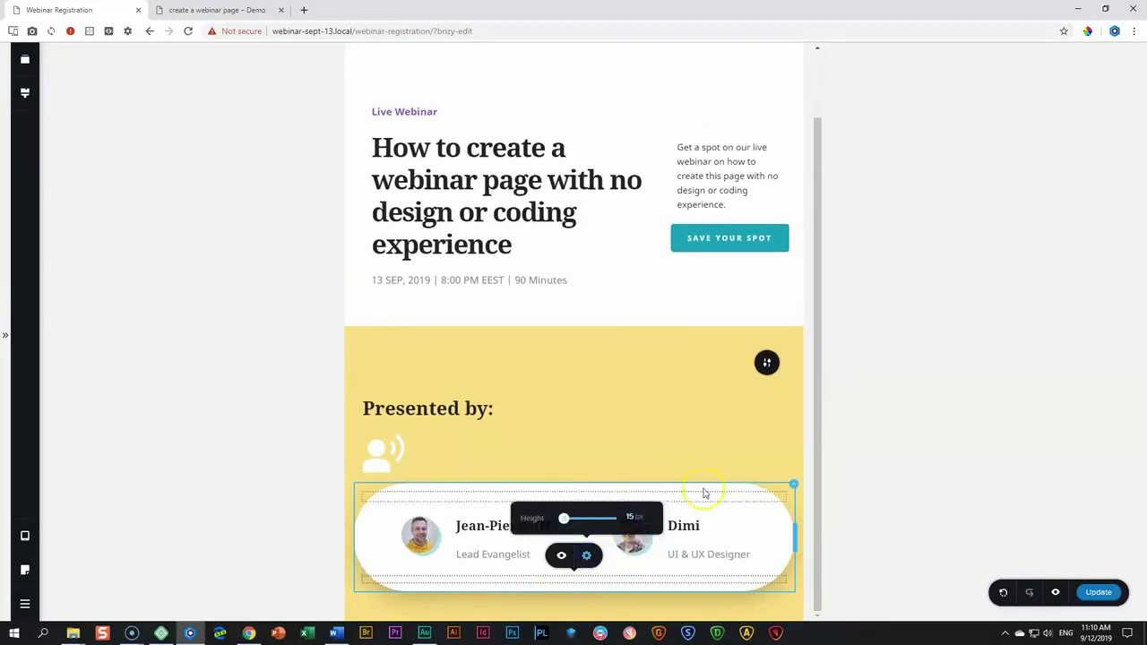
click(884, 476)
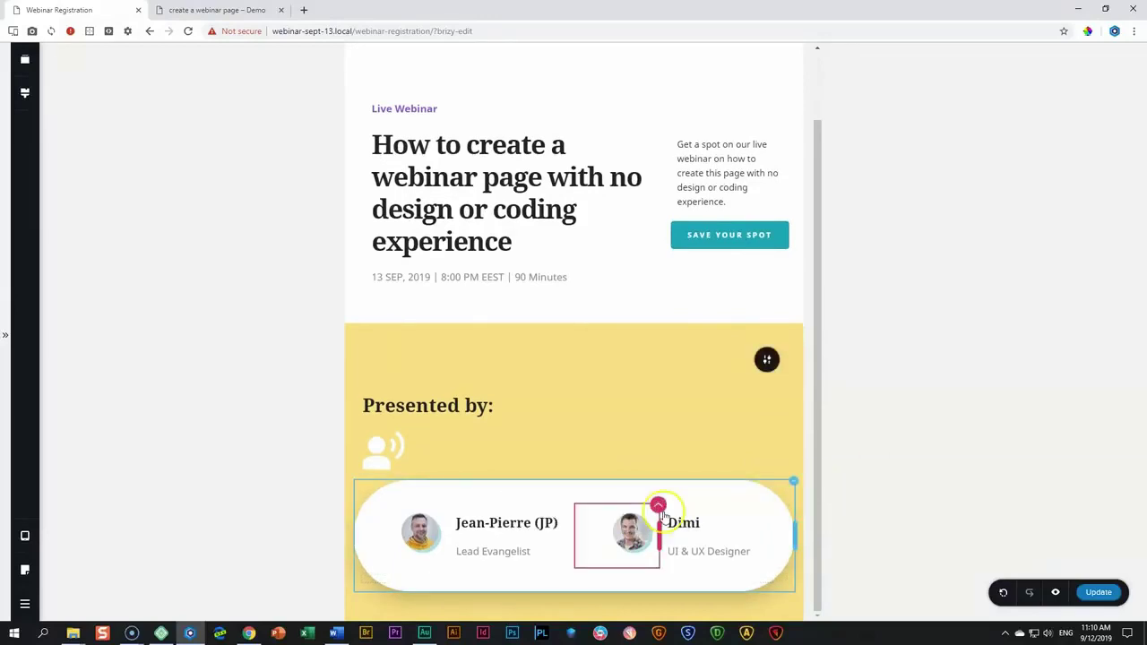
Set the right padding of the column holding the Lead Evangelist's photo to 0 px in the tablet layout.
drag(659, 515, 446, 535)
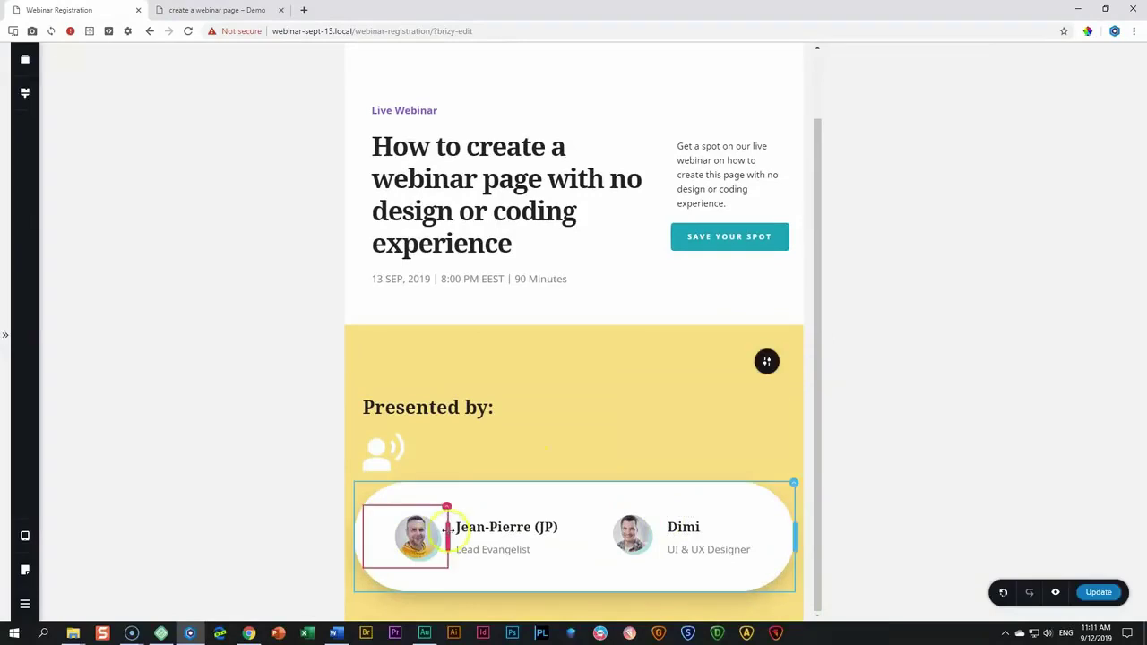
click(448, 509)
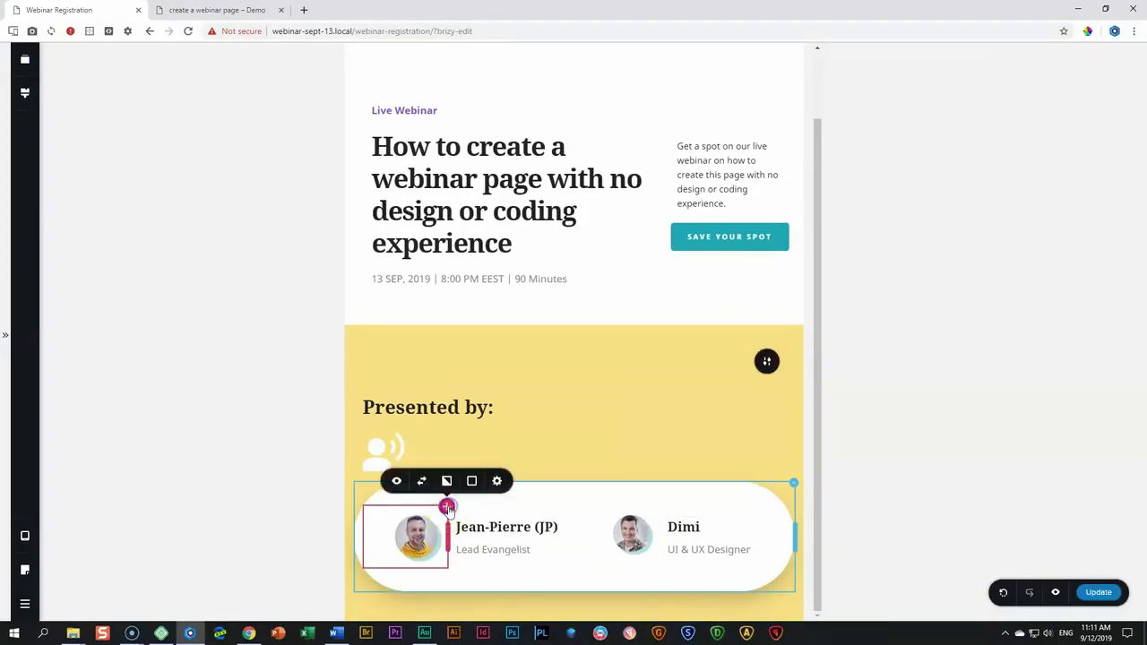
click(497, 482)
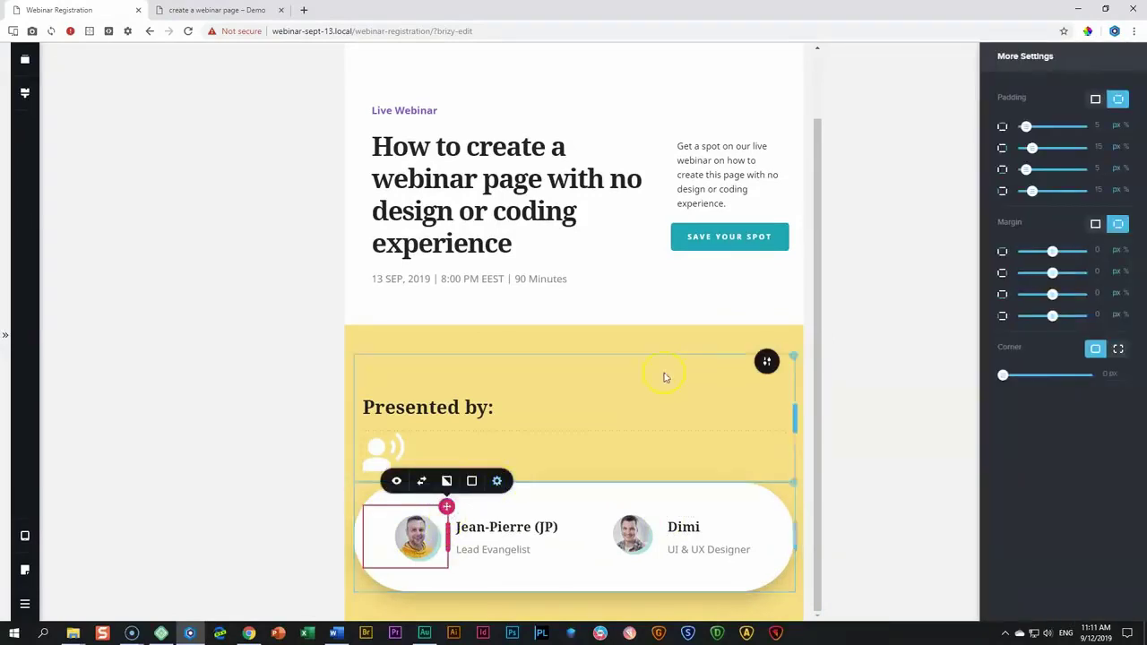
click(1100, 149)
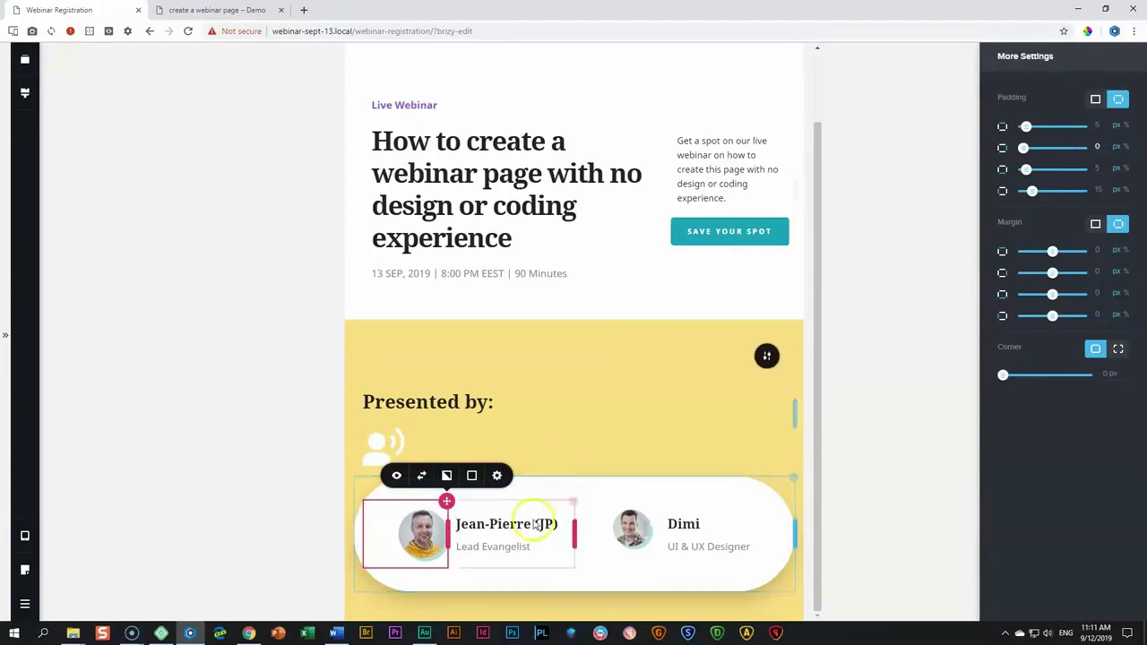
click(422, 556)
click(373, 568)
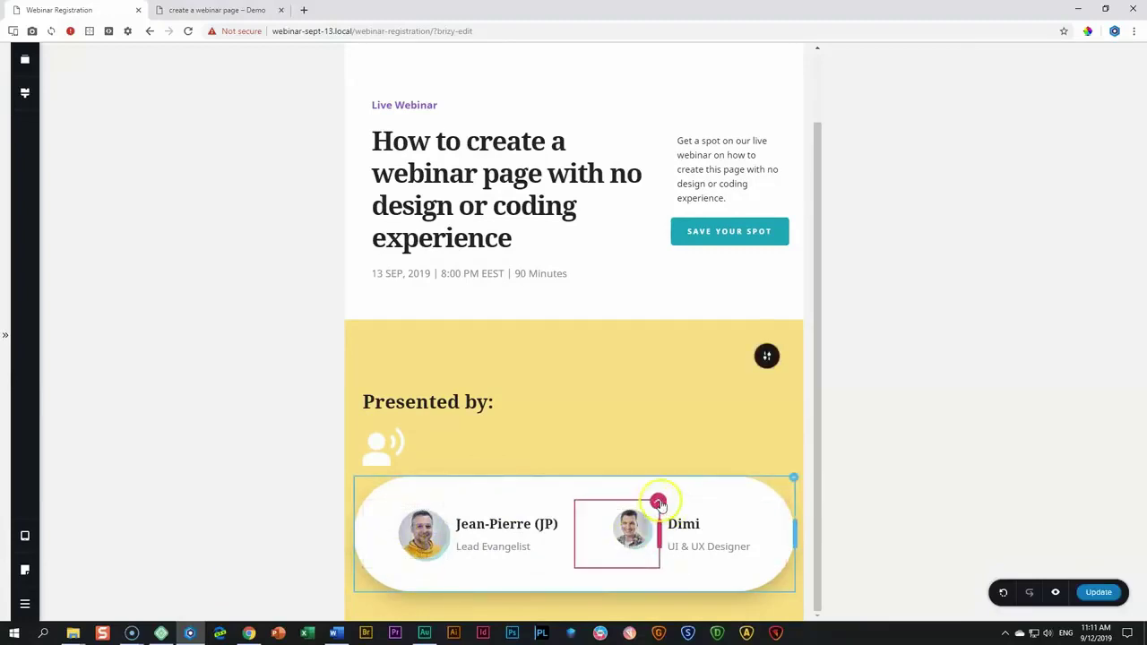
Set the right padding of the column holding the UI & UX Designer's photo to 0 px in the tablet layout.
click(663, 502)
click(707, 476)
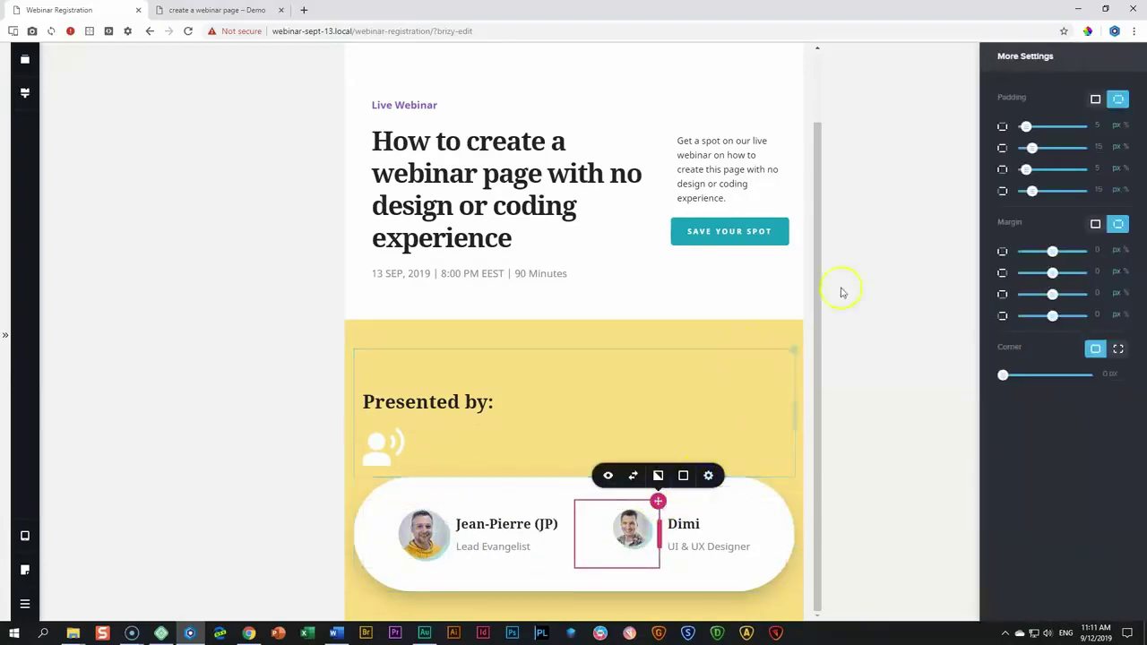
double_click(1102, 146)
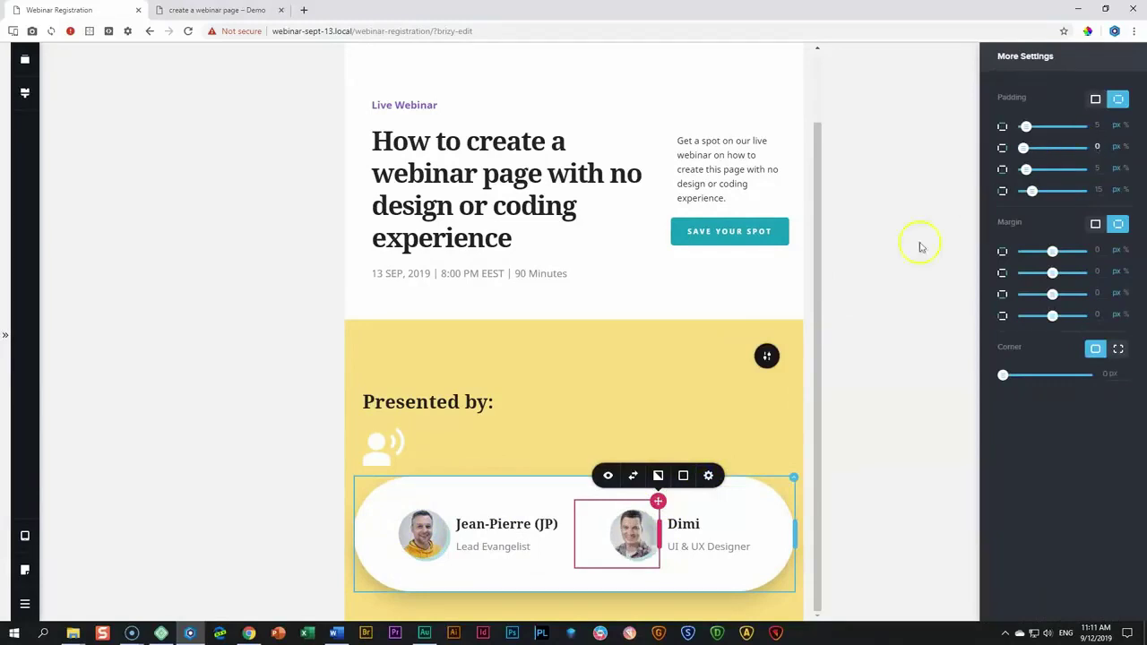
click(771, 424)
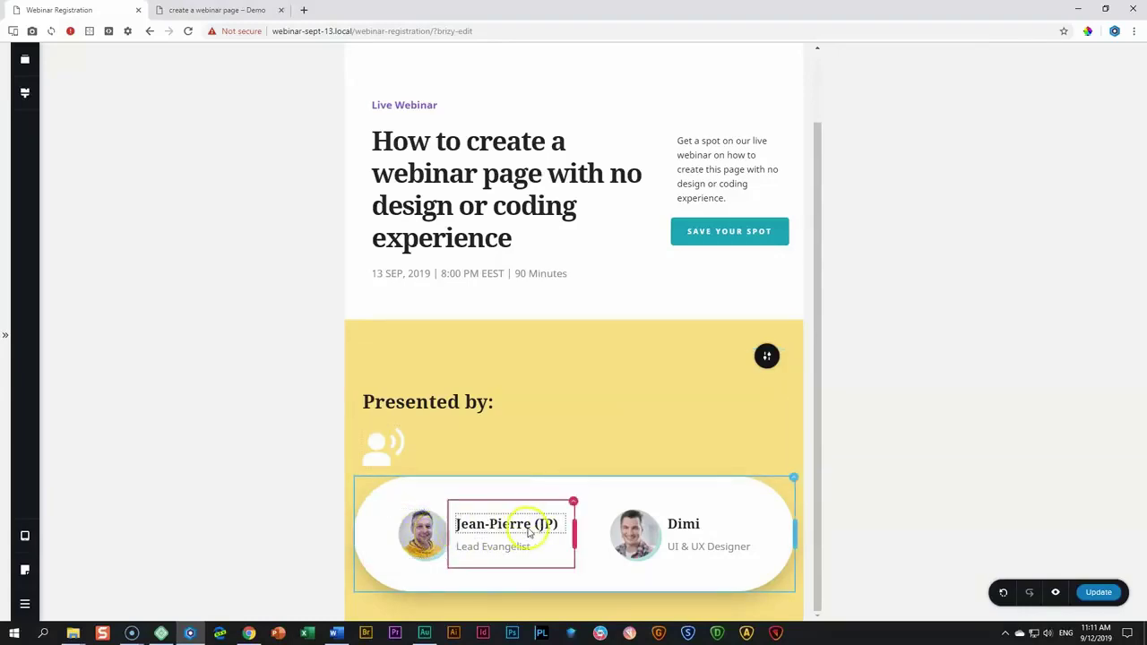
Centre-align both presenter photos within their columns in the tablet layout.
click(414, 537)
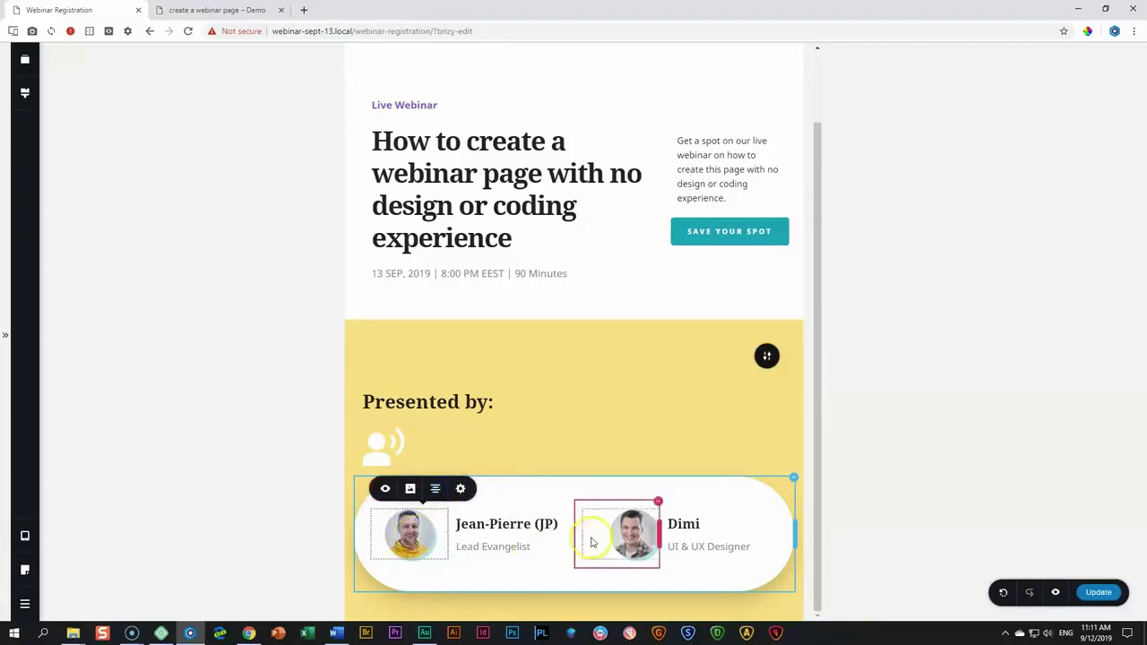
click(632, 533)
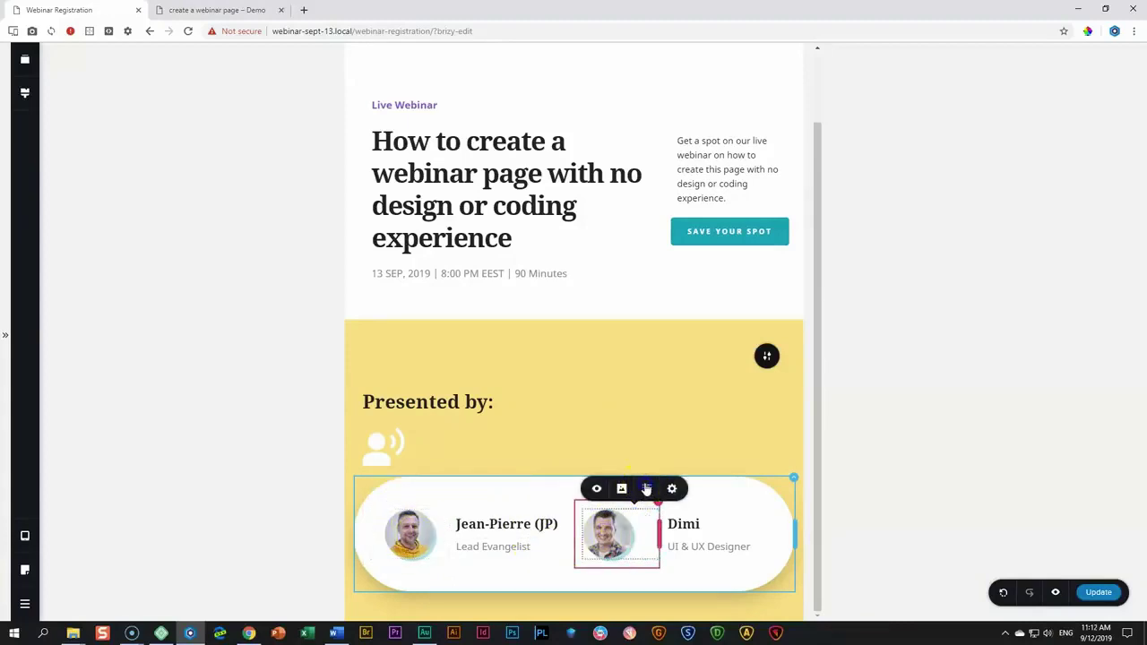
click(896, 444)
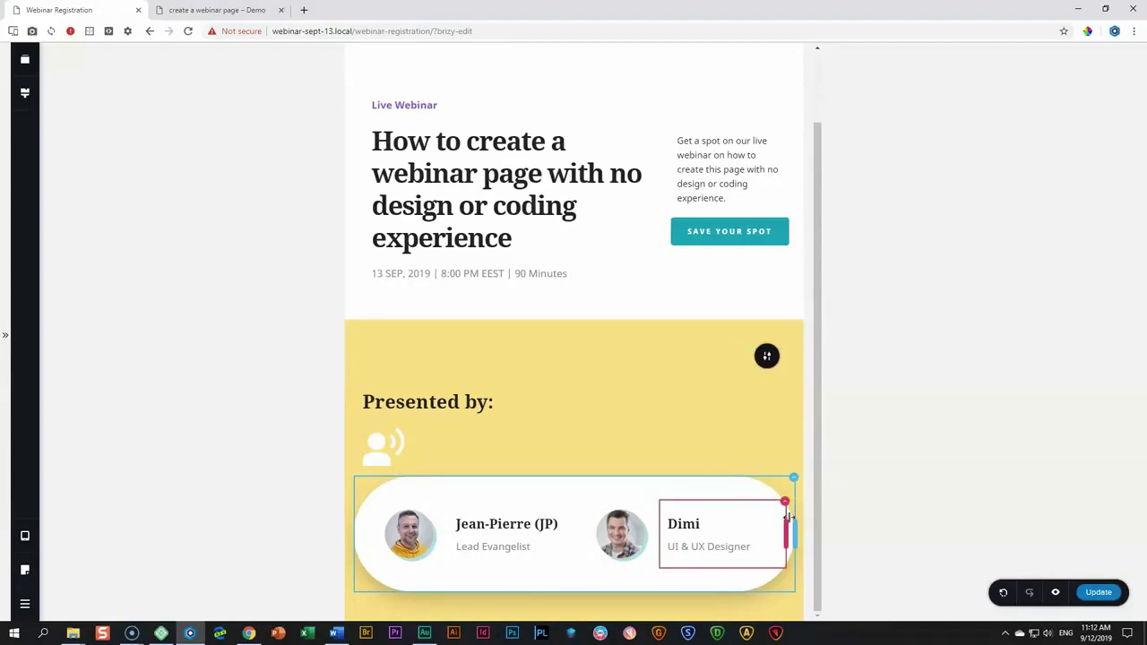
Hide the spacer above the "Presented by:" heading in the tablet layout.
click(461, 370)
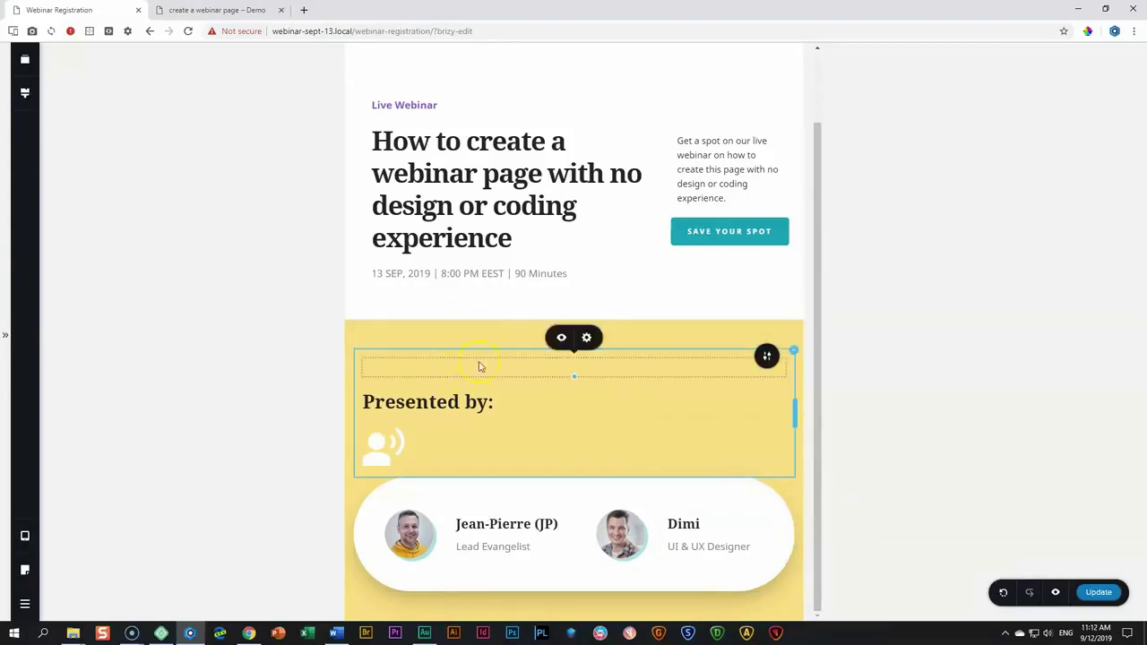
click(560, 340)
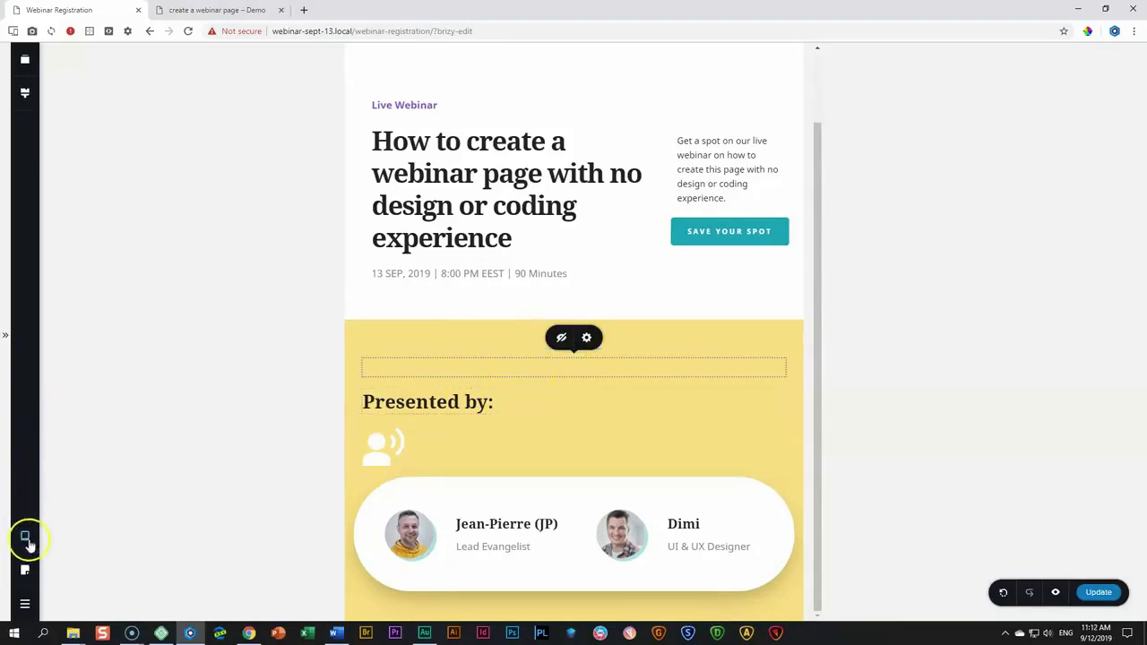
Switch to the mobile layout and centre-align the "Presented by:" heading above the speaker icon.
mouse_move(25, 542)
click(87, 550)
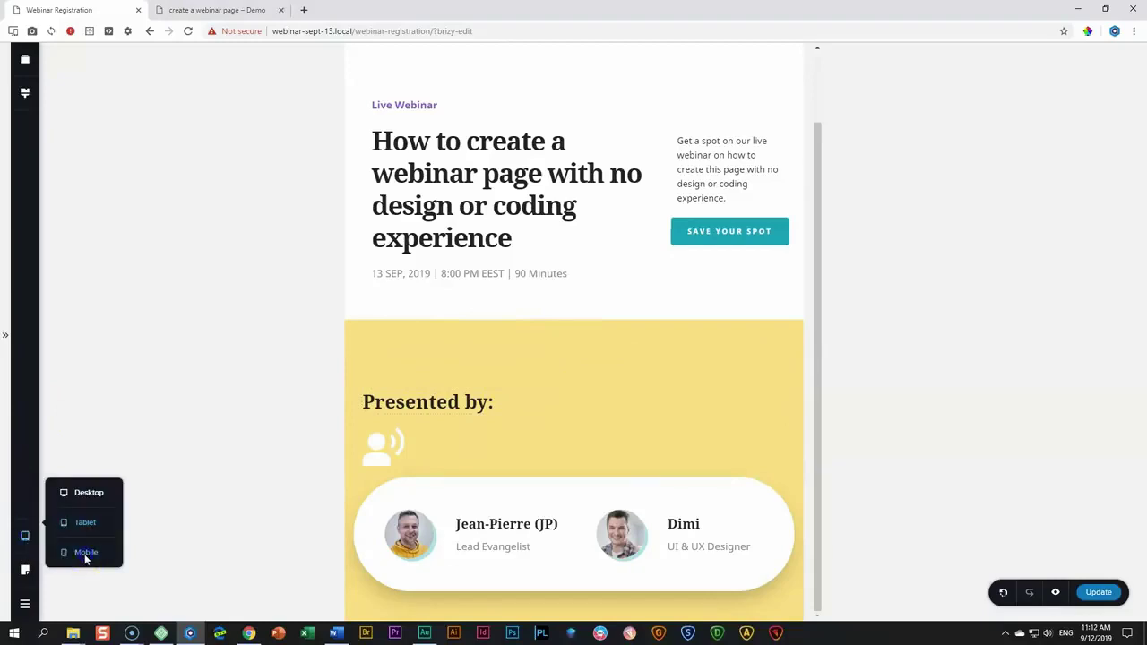
scroll(576, 462, down, 3)
scroll(576, 461, down, 2)
drag(717, 412, 716, 391)
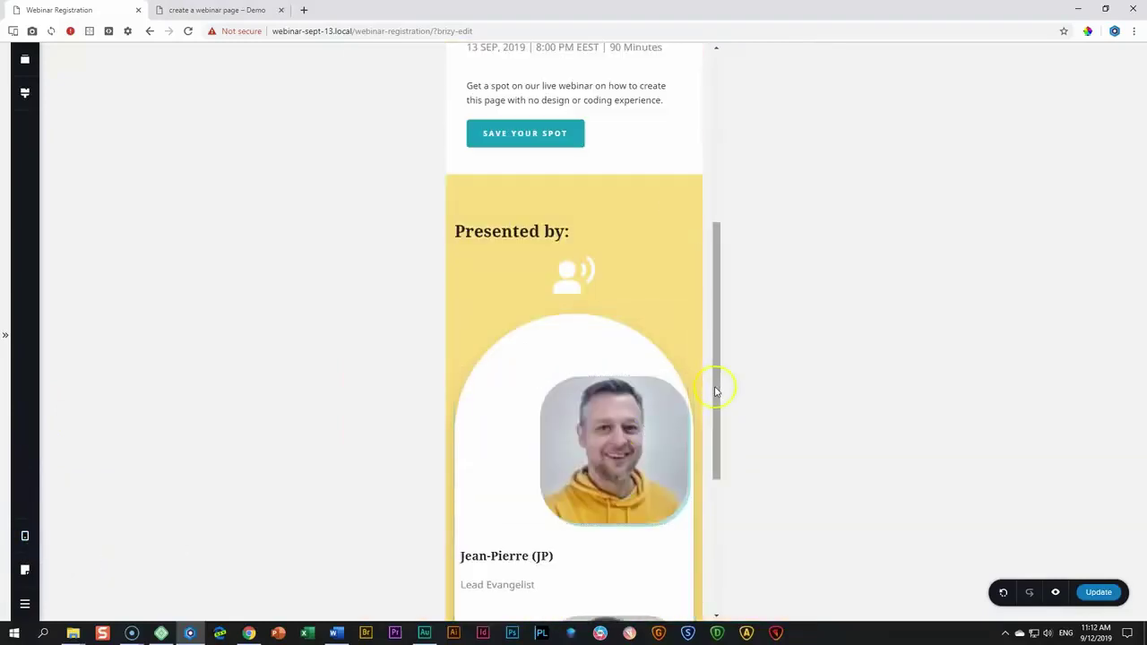
scroll(653, 409, down, 3)
scroll(654, 409, up, 1)
scroll(512, 456, down, 1)
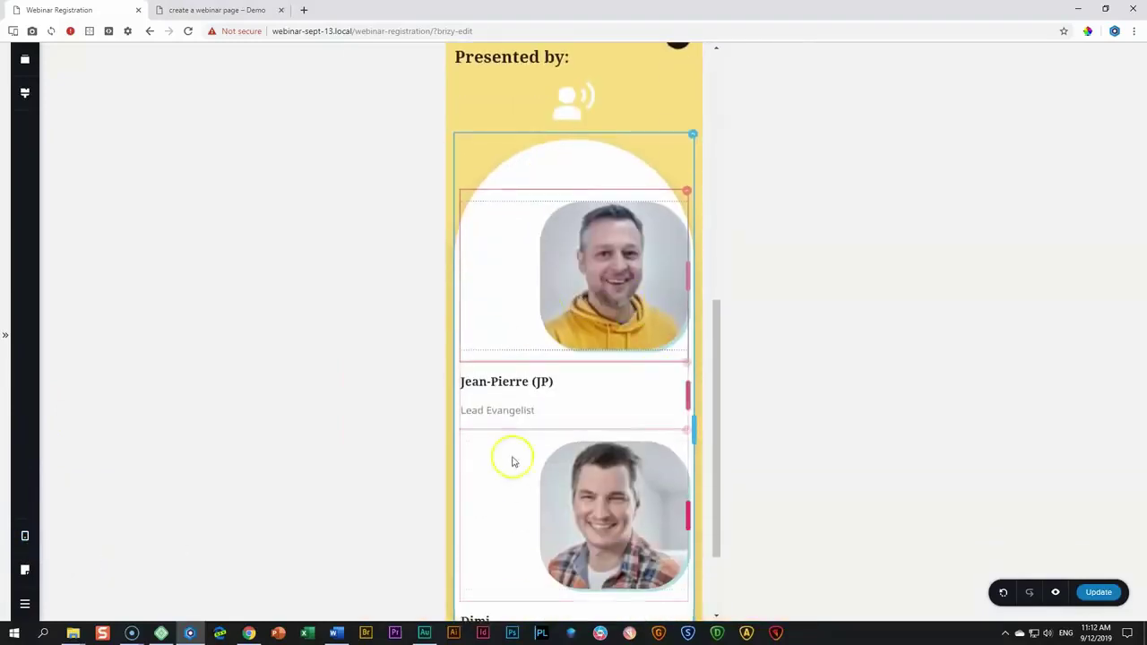
scroll(572, 495, up, 1)
scroll(572, 494, up, 1)
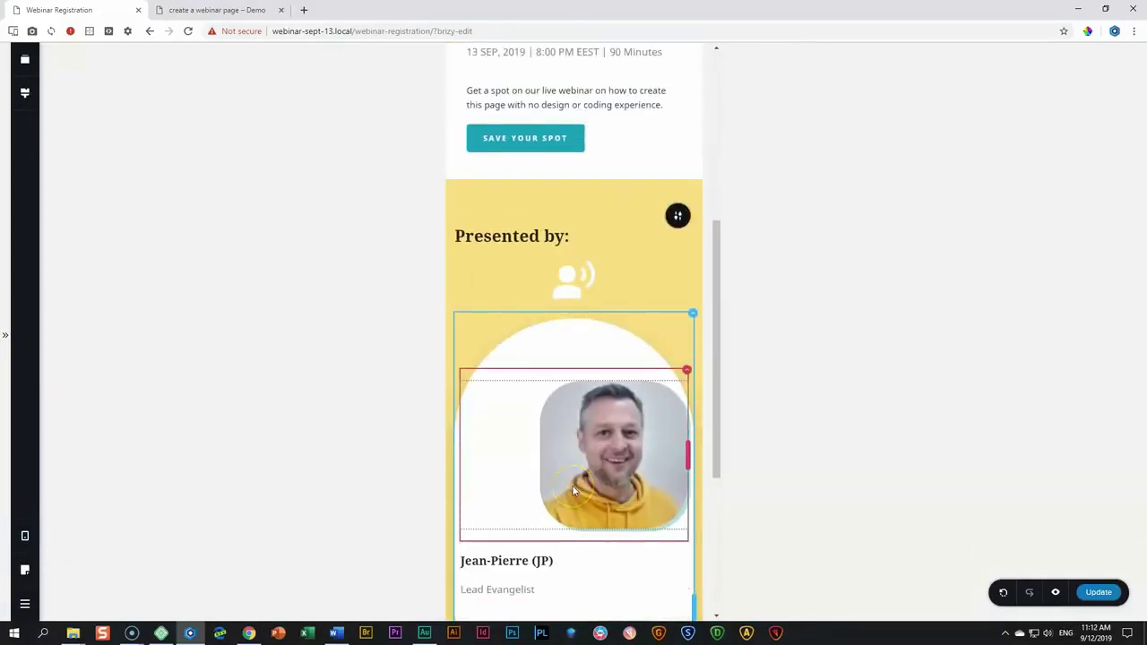
click(532, 242)
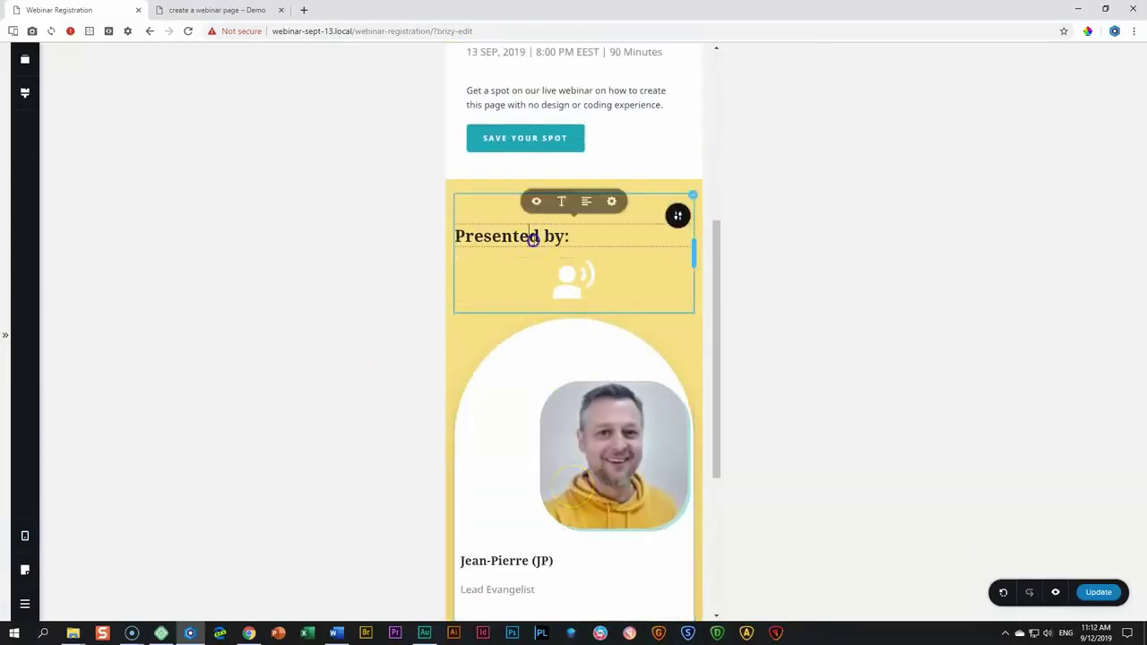
click(586, 206)
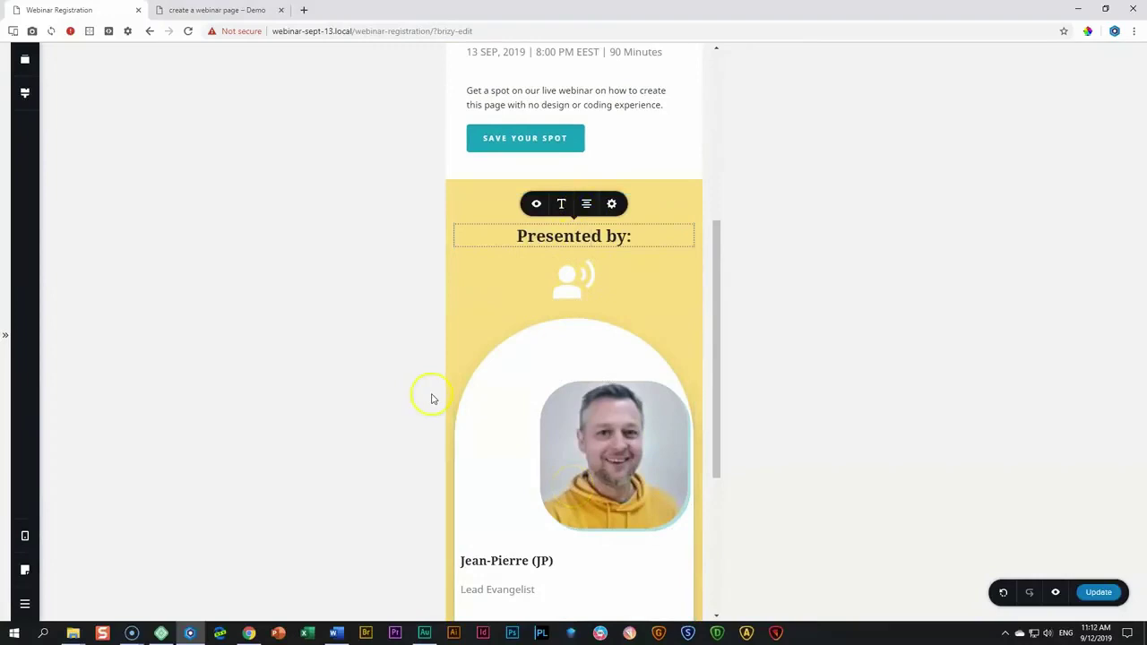
Narrow the white speakers panel in the mobile layout by setting its right and left margins to 65 px.
scroll(589, 382, down, 3)
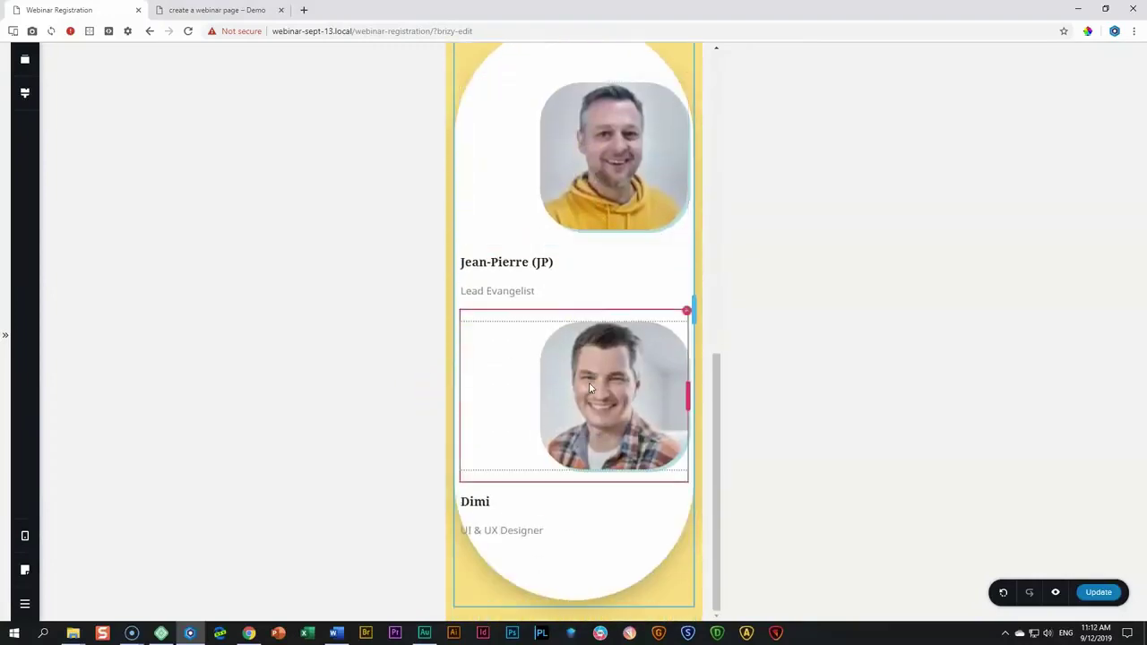
scroll(589, 382, up, 1)
click(607, 258)
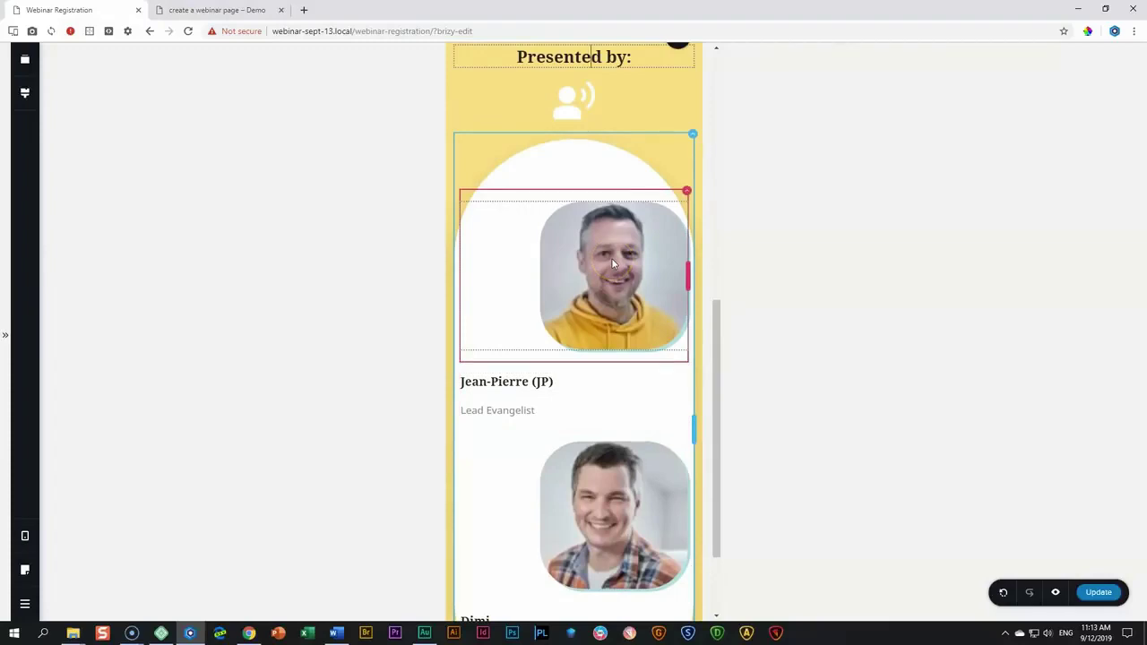
click(691, 136)
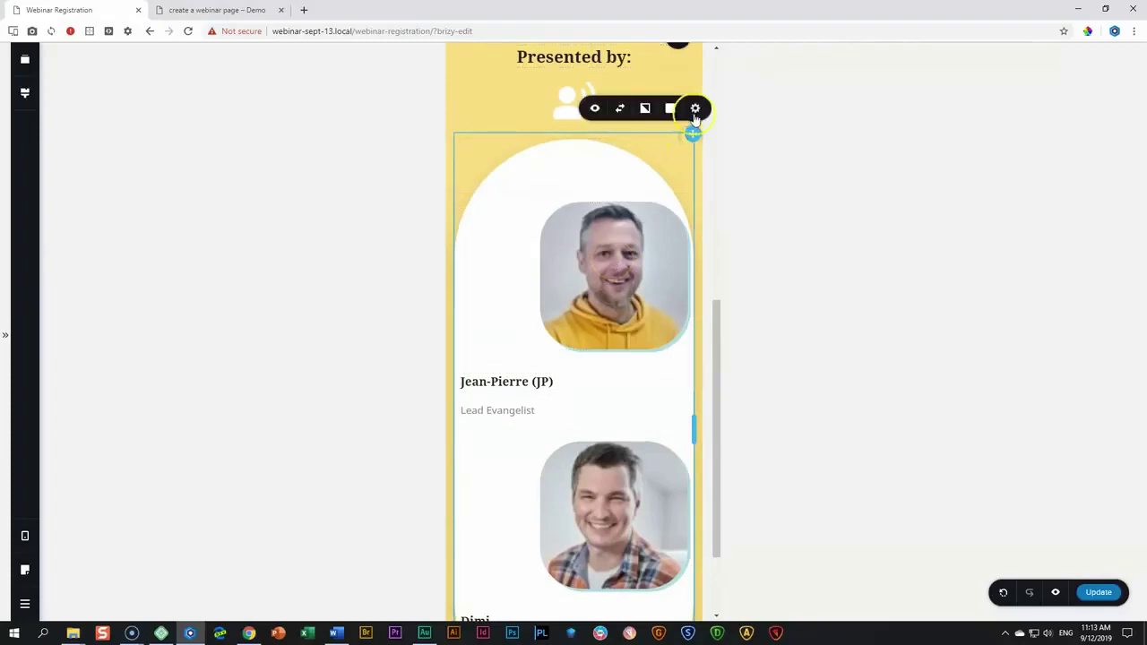
click(695, 109)
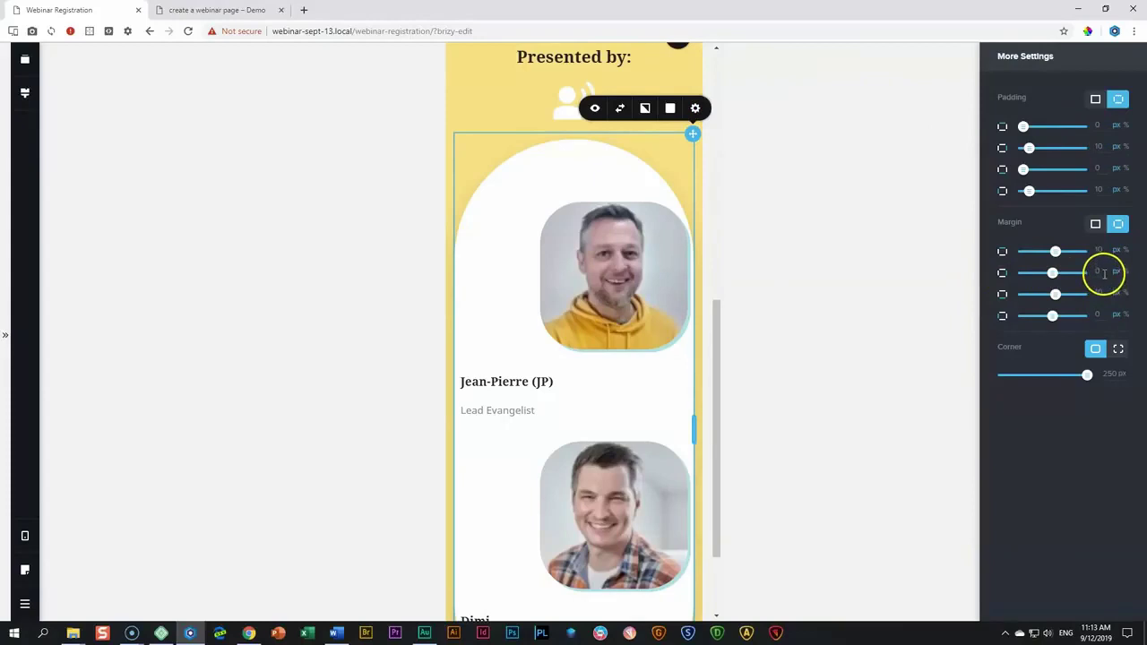
click(1101, 272)
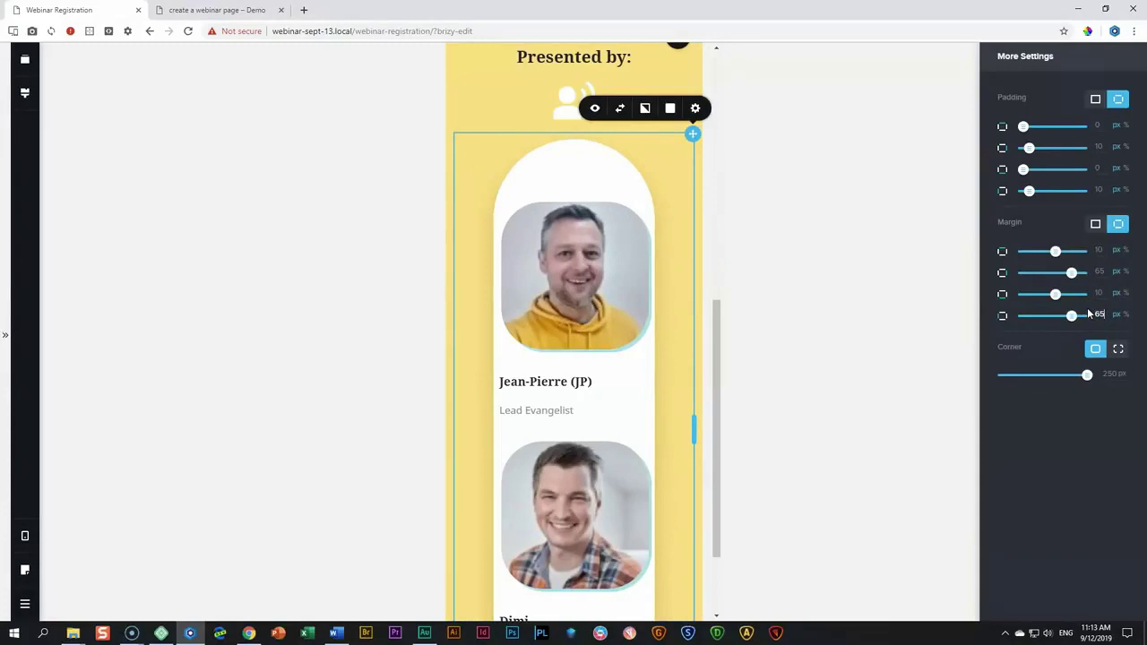
click(1060, 307)
key(alt+Tab)
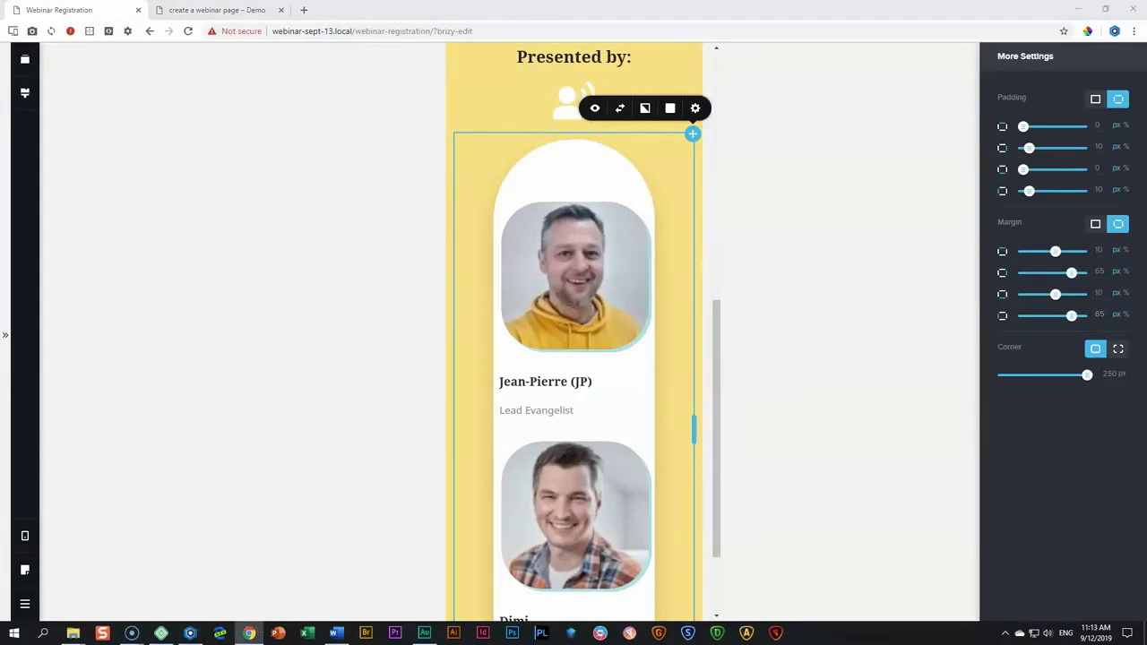
Reduce the Lead Evangelist's photo to 60% size in the mobile layout and centre-align it in the panel.
click(575, 287)
click(613, 182)
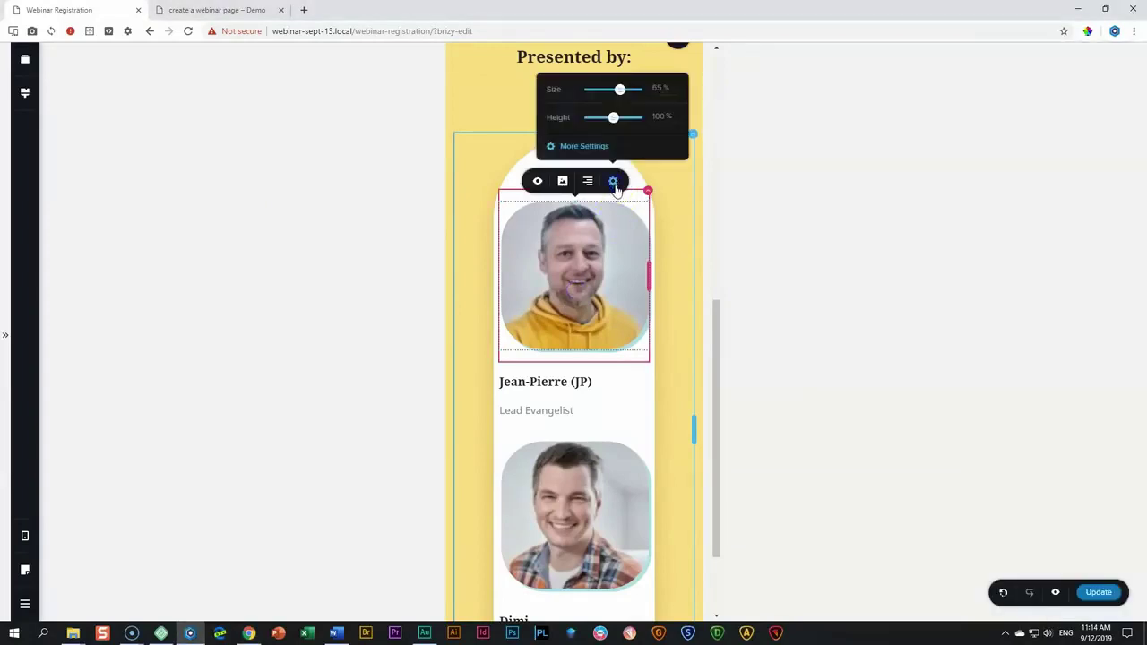
drag(618, 90, 616, 91)
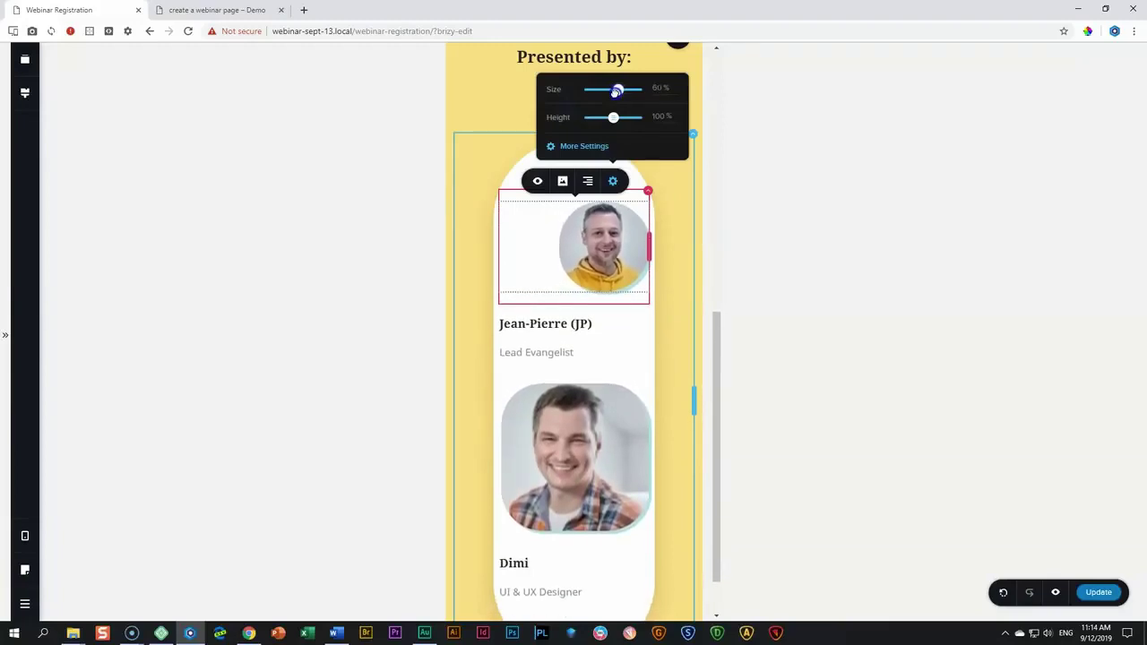
click(587, 181)
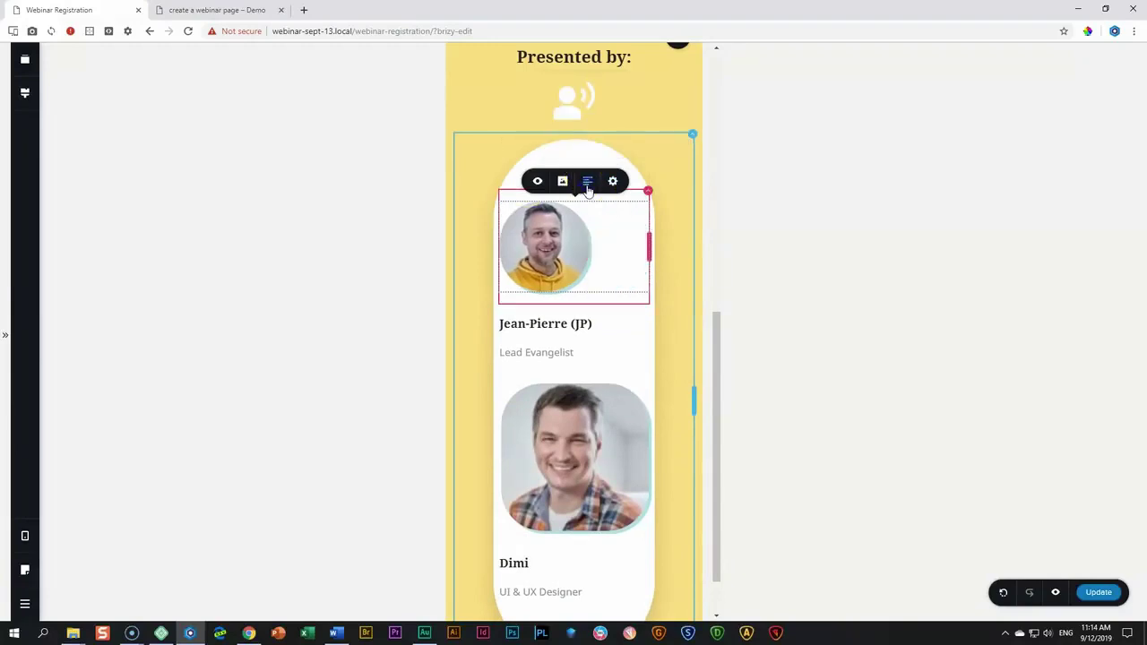
click(588, 181)
Reduce the UI & UX Designer's photo to 60% size in the mobile layout and centre-align it in the panel.
click(563, 412)
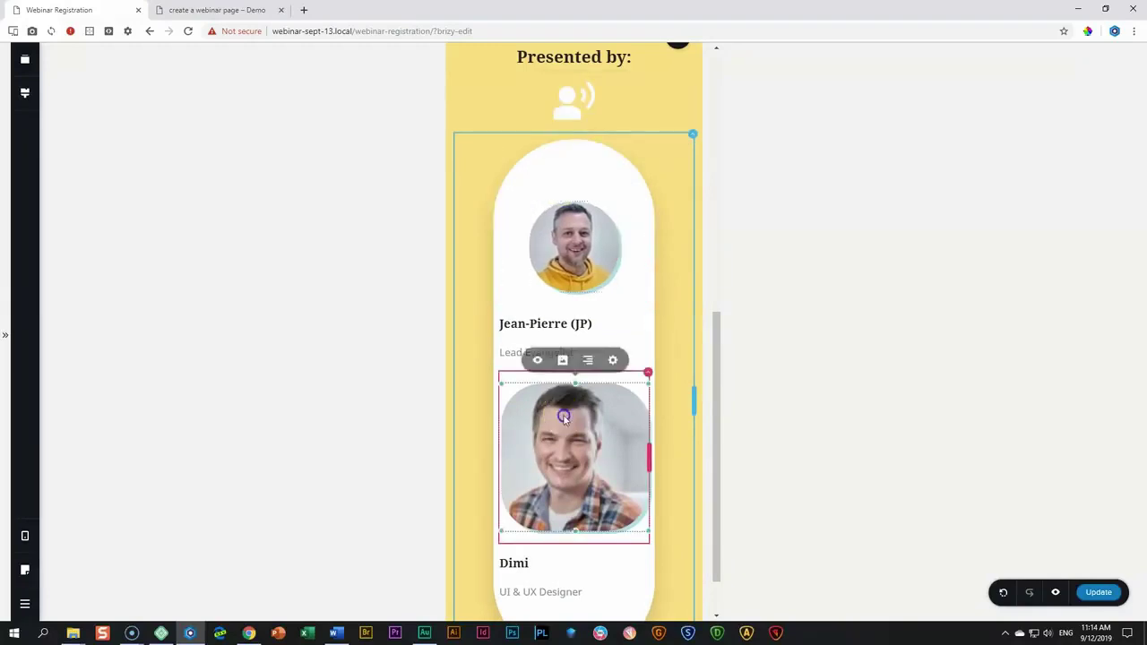
click(613, 363)
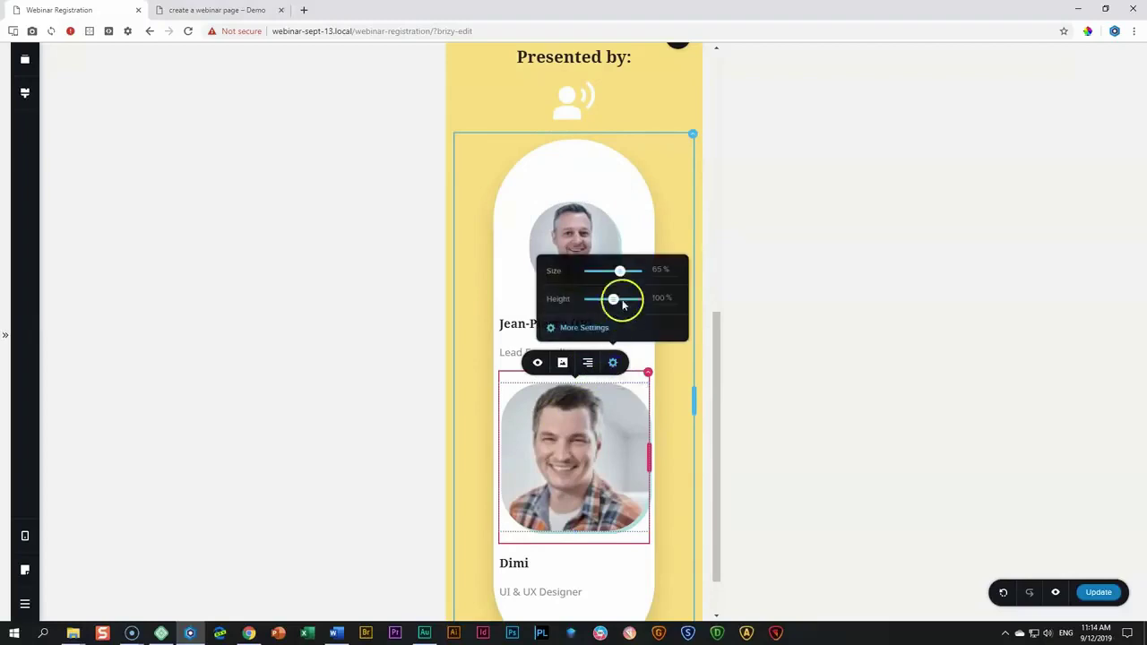
drag(619, 271, 618, 270)
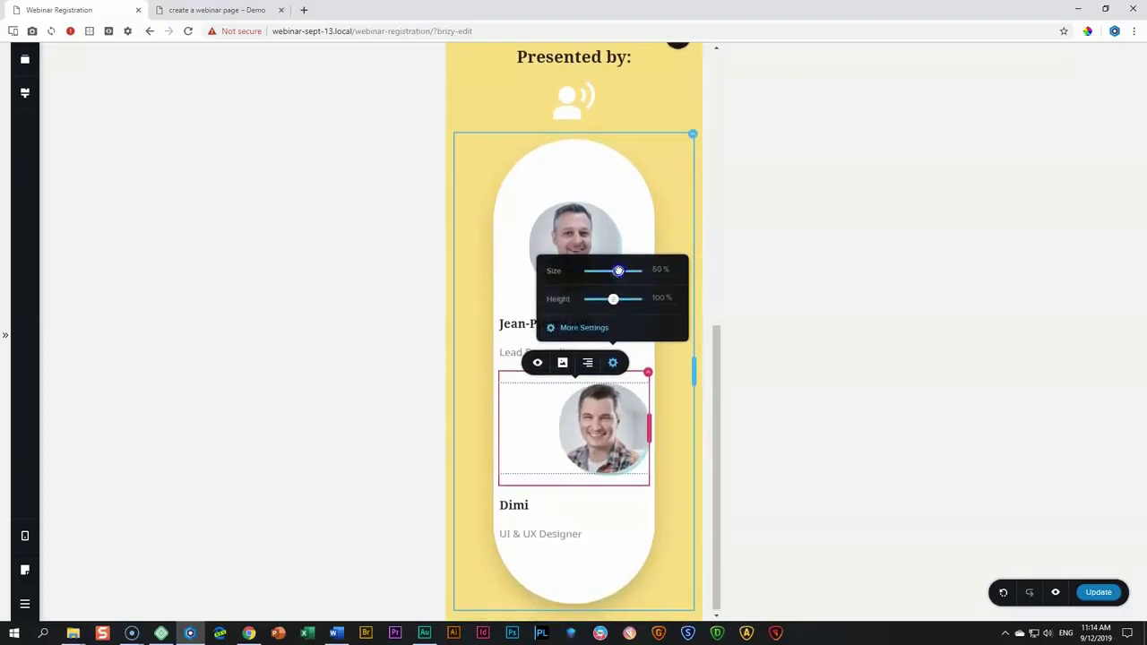
click(588, 363)
click(587, 363)
Centre-align both presenters' names and their job titles beneath the photos in the mobile layout.
click(587, 326)
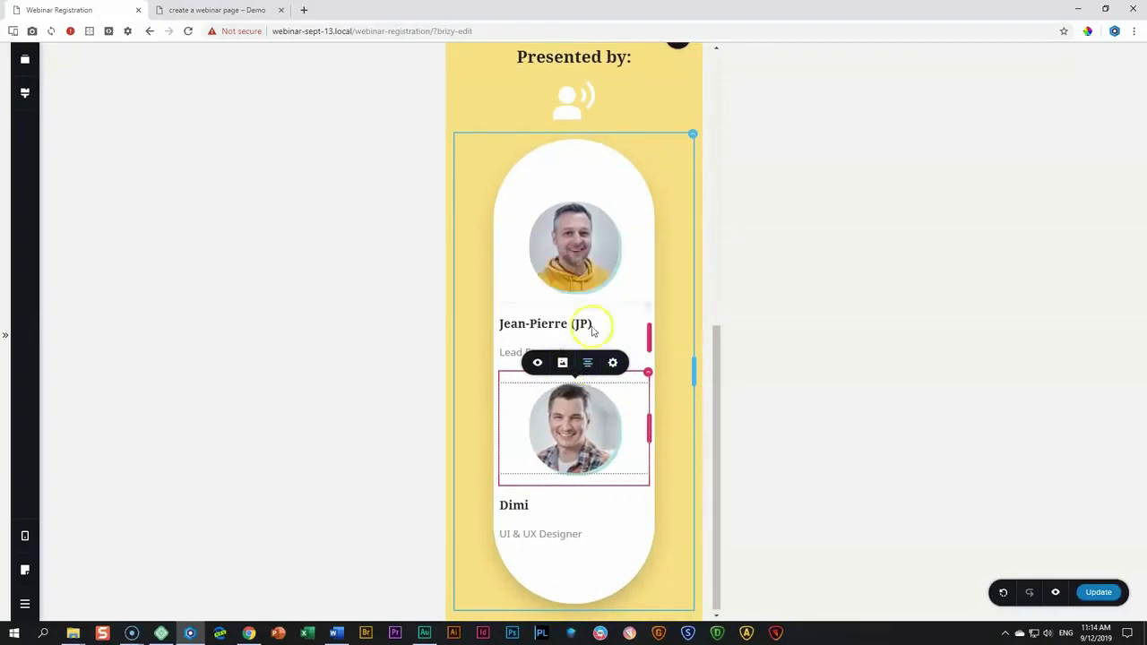
click(586, 295)
click(556, 353)
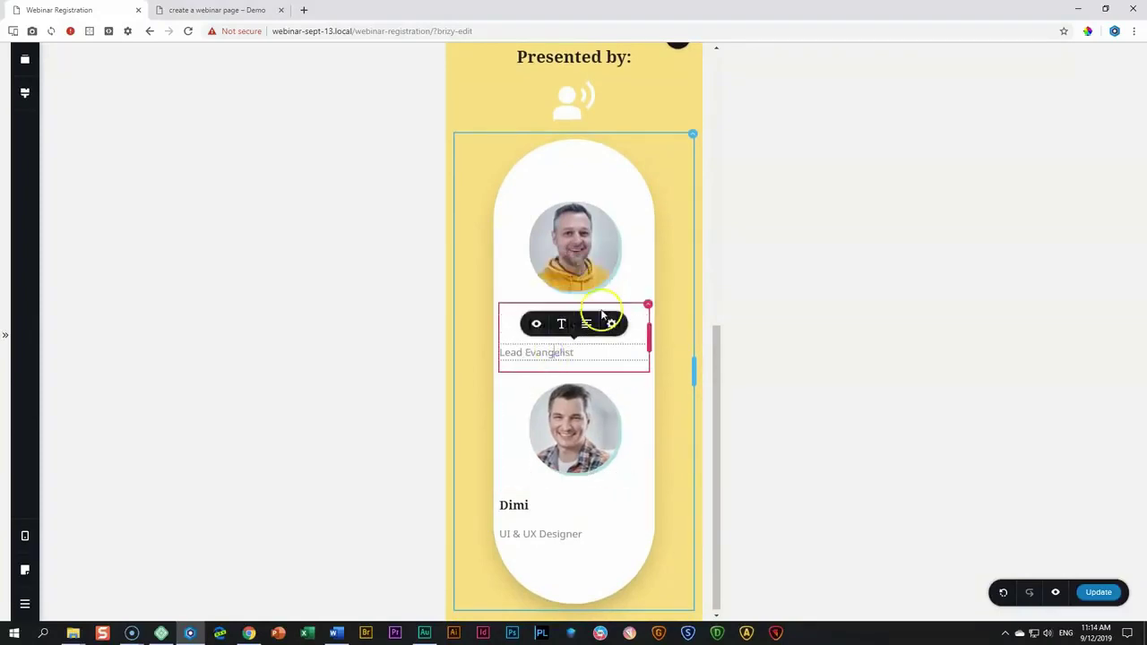
click(586, 322)
click(570, 501)
click(586, 476)
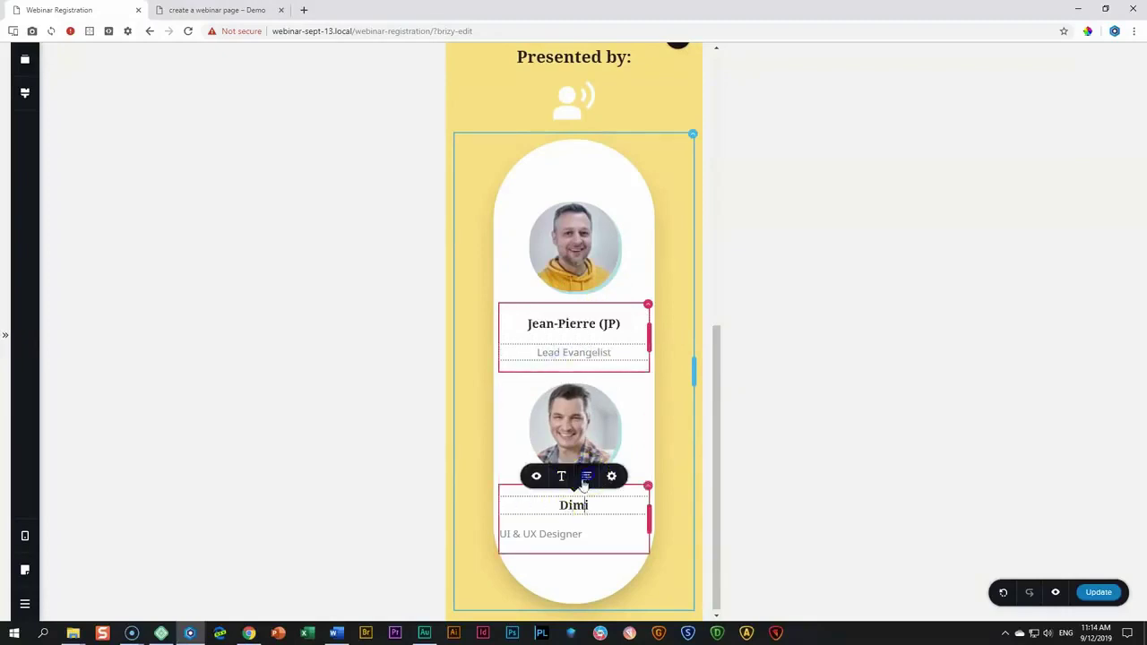
click(548, 532)
click(586, 505)
Reduce the height of the spacer above the Lead Evangelist's photo in the white speakers panel of the mobile layout.
drag(574, 98, 573, 171)
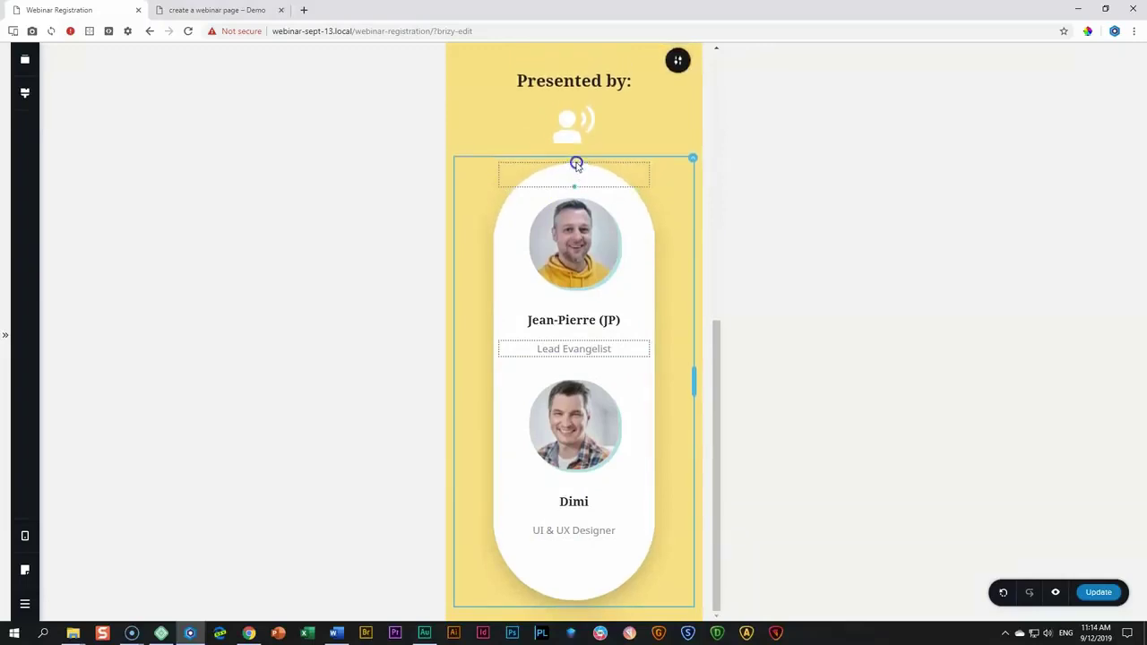
click(576, 164)
click(586, 146)
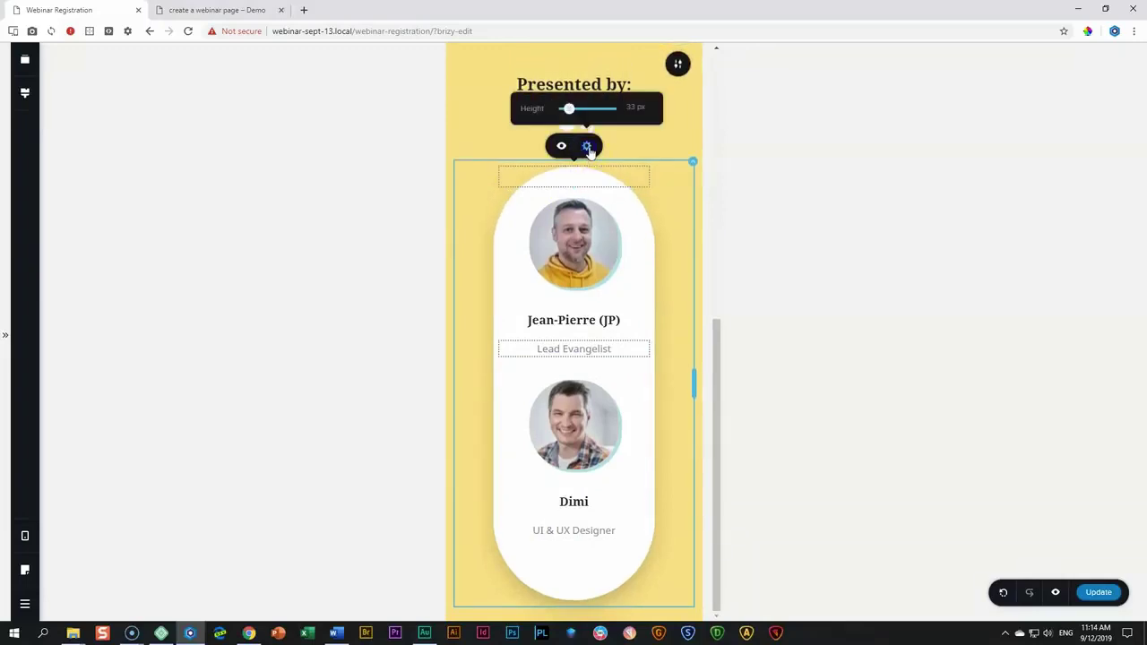
double_click(632, 107)
Set the spacer beneath the UI & UX Designer's job title to a height of 30 px in the mobile layout.
click(576, 574)
click(586, 530)
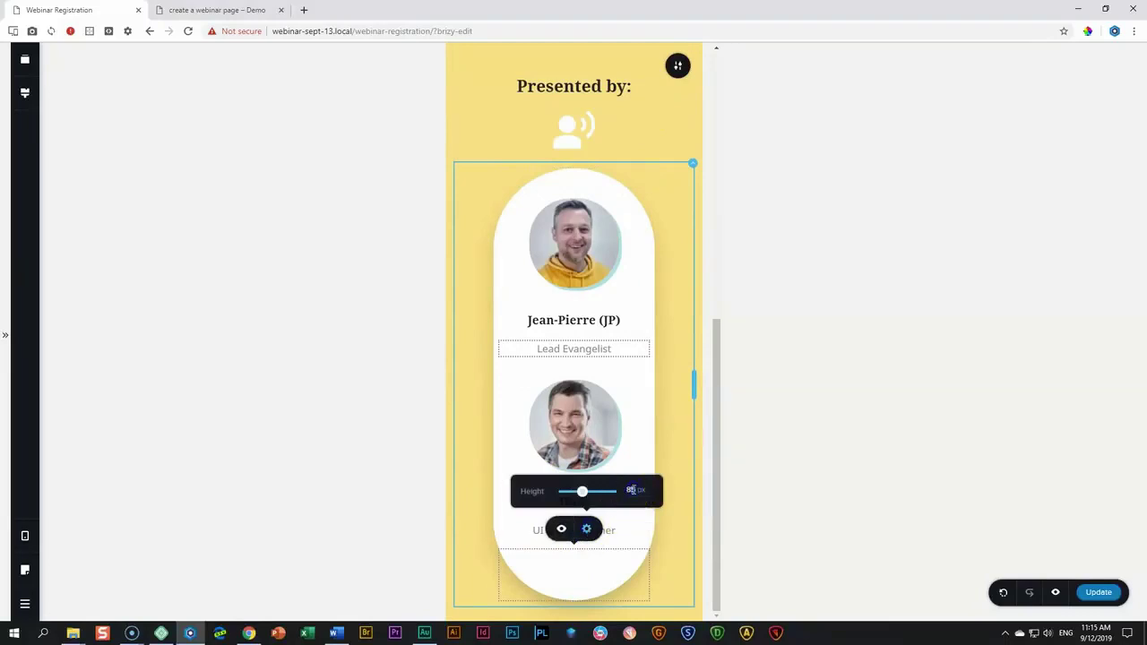
text(0)
key(Return)
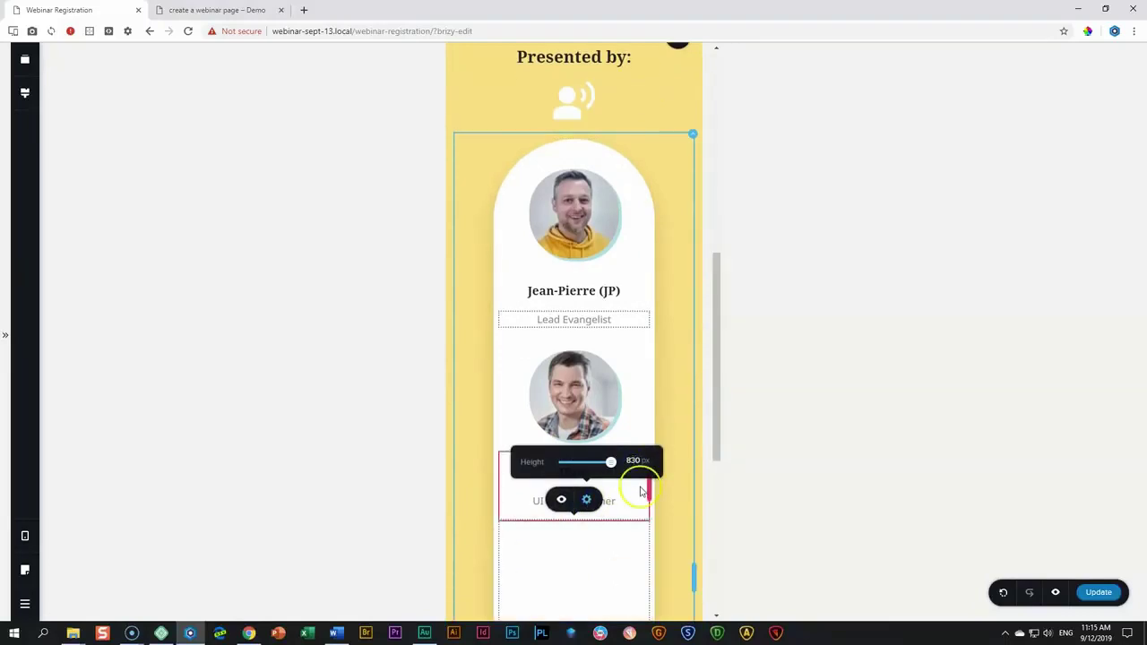
scroll(640, 486, down, 3)
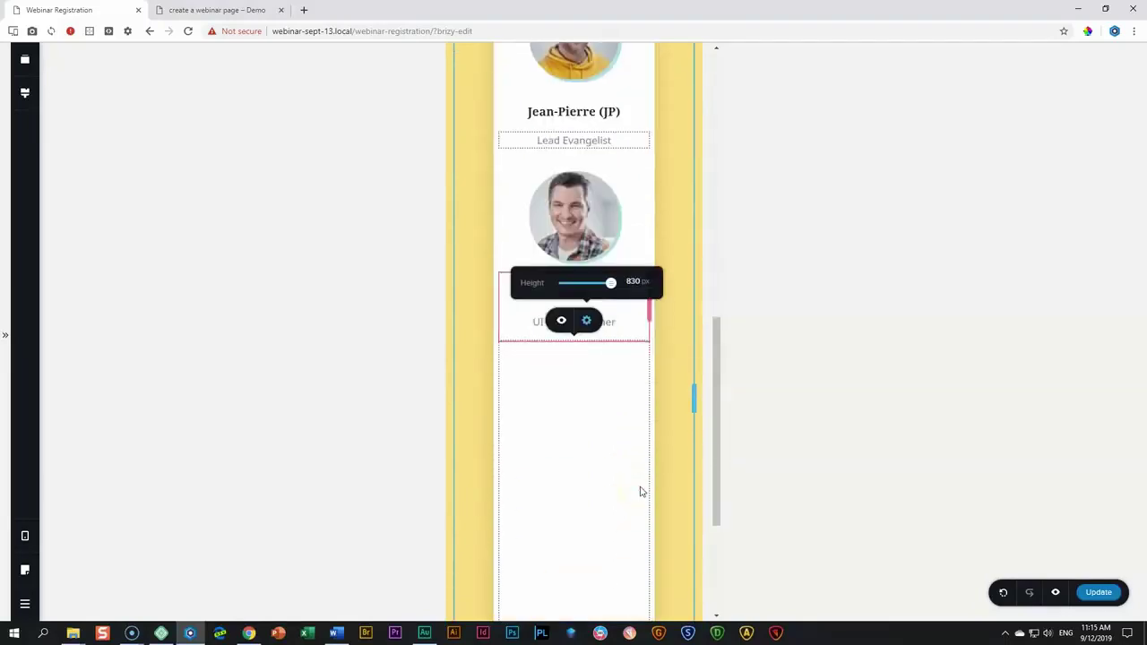
double_click(633, 281)
text(30)
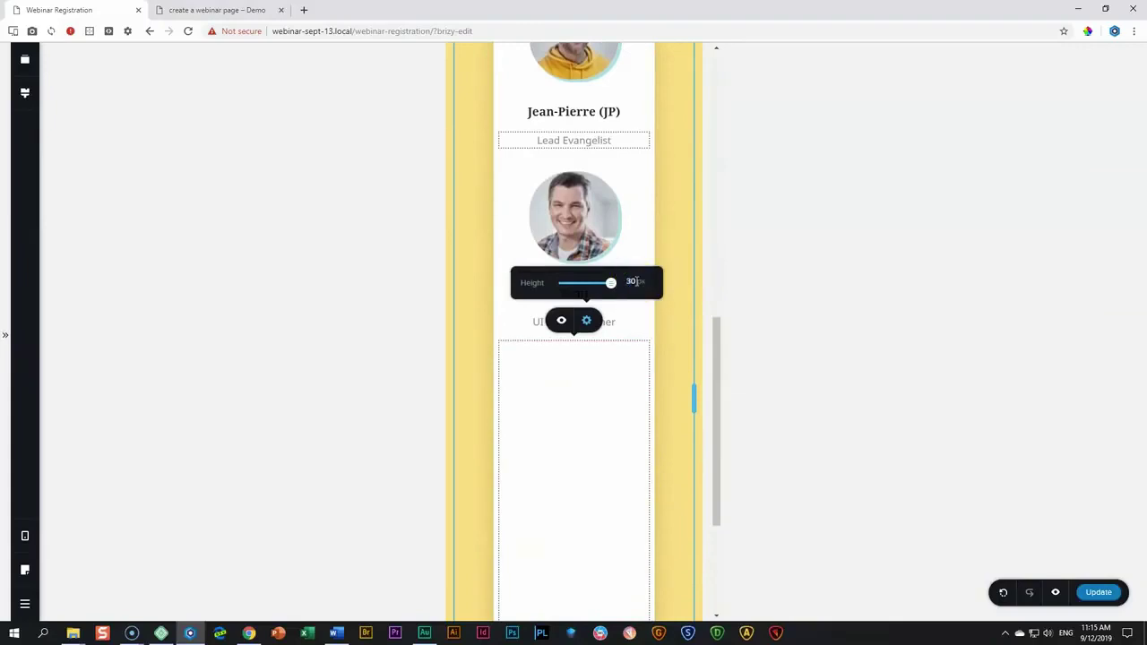
key(Return)
click(758, 341)
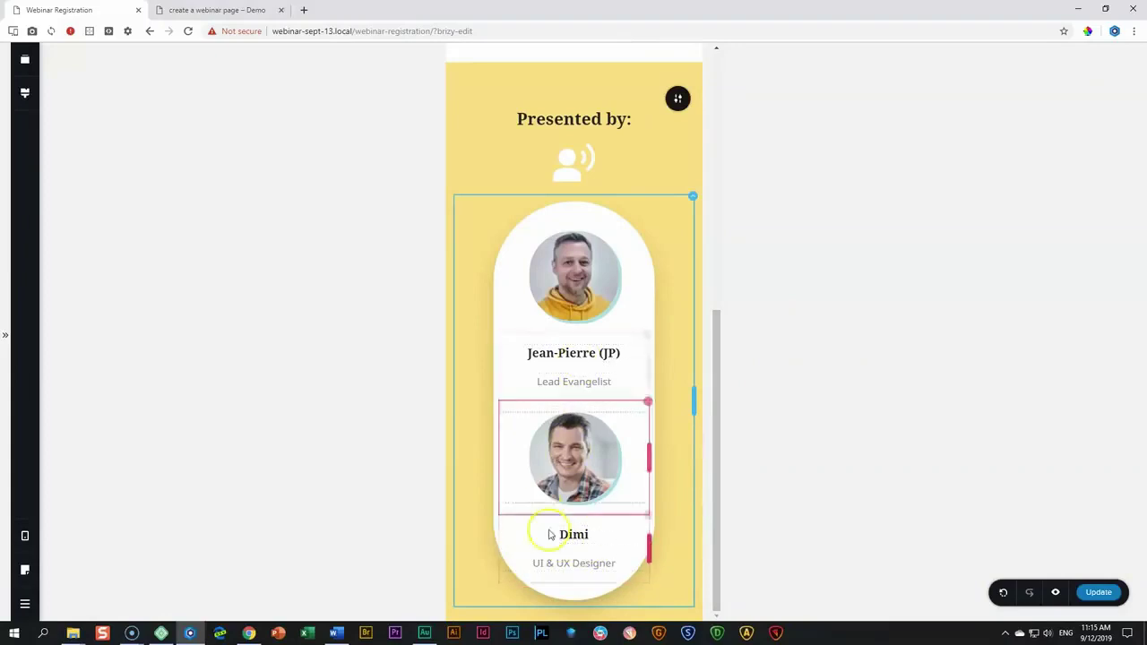
Set the bottom margin of the Lead Evangelist's name to 0 px in the mobile layout.
click(578, 361)
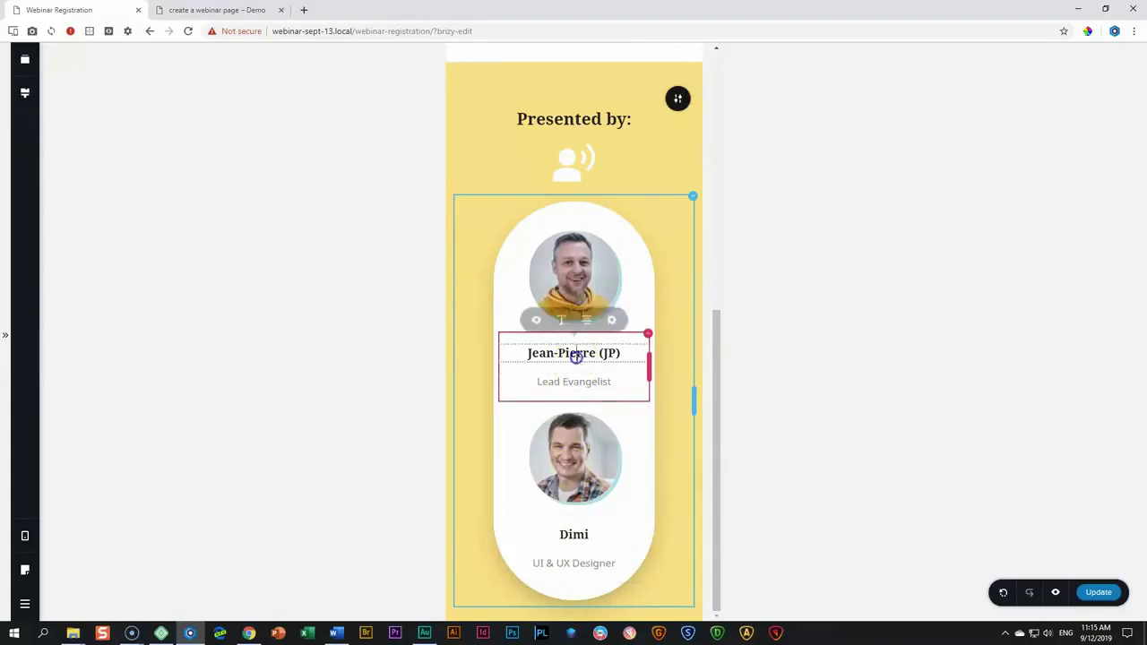
click(611, 324)
click(594, 289)
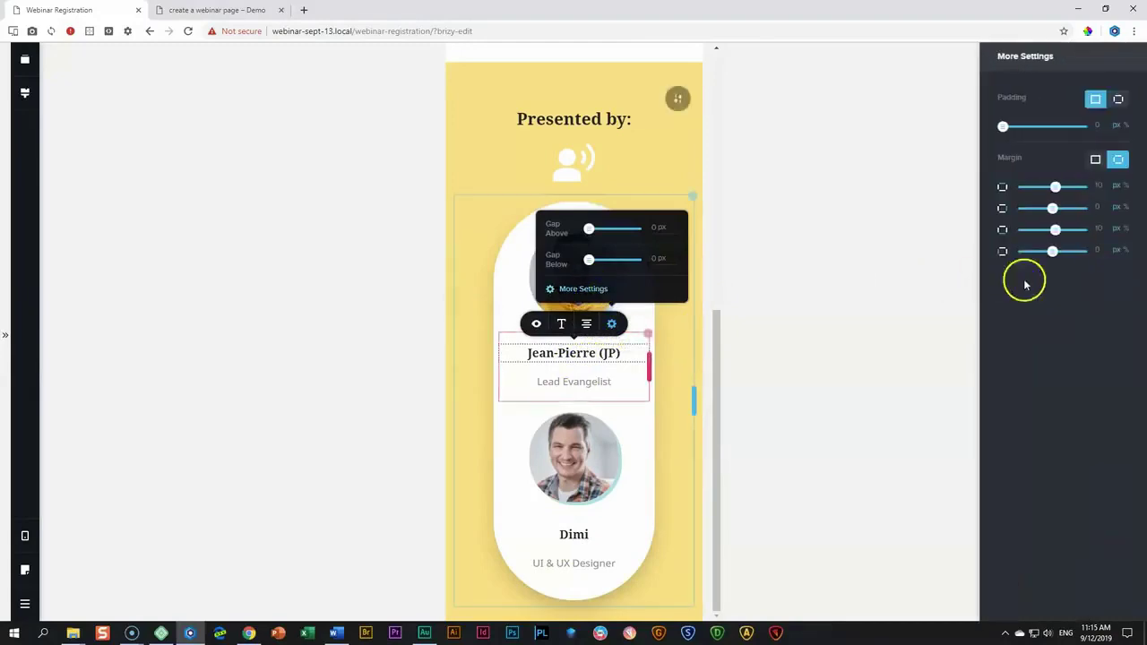
click(1095, 229)
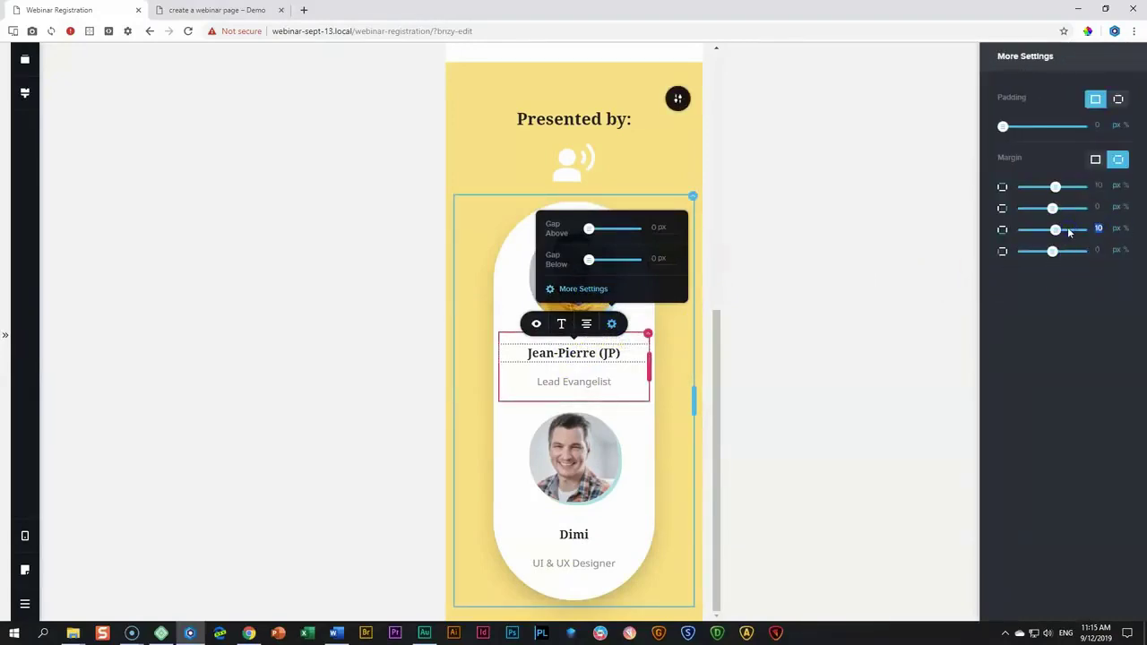
text(0)
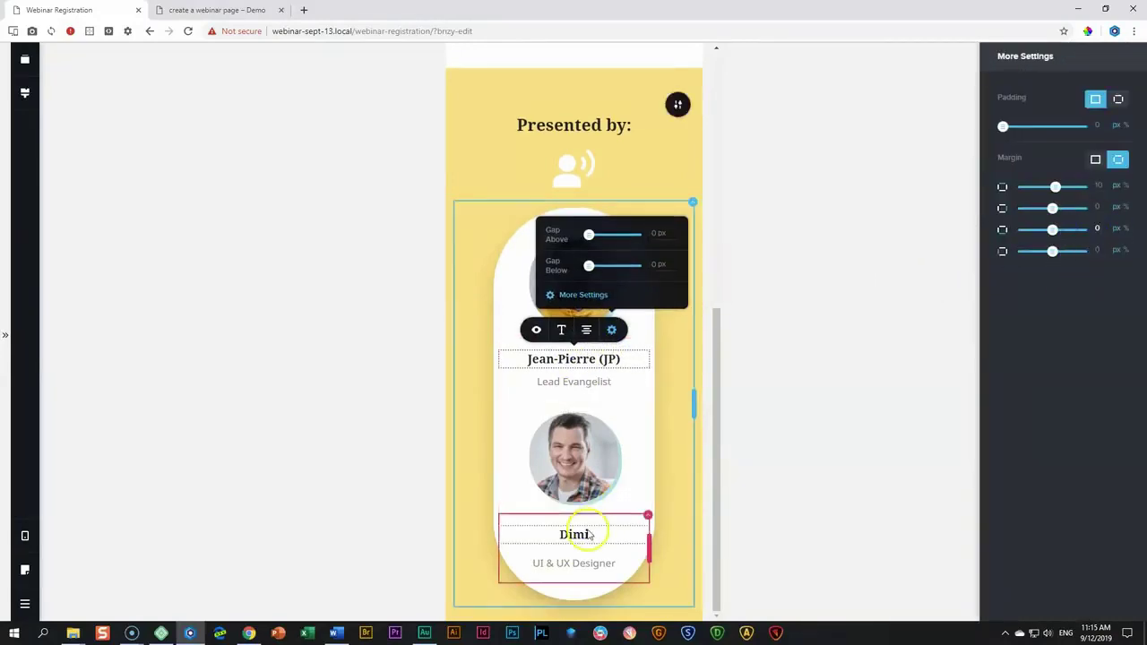
Set the bottom margin of the UI & UX Designer's name to 0 px in the mobile layout.
click(569, 532)
click(613, 507)
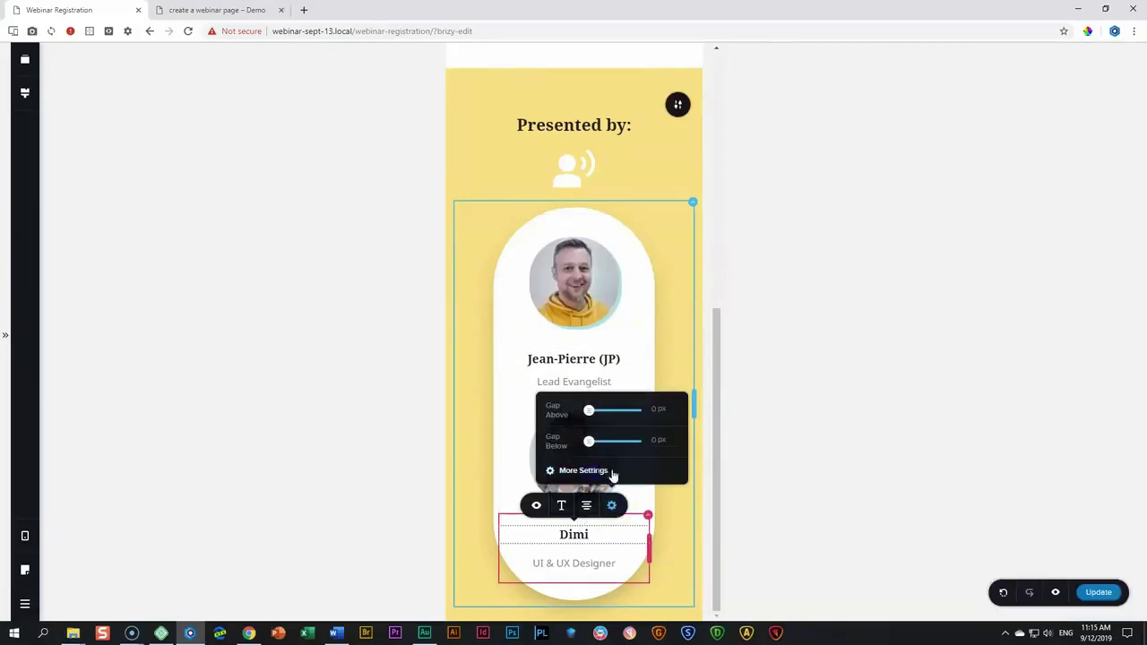
click(548, 471)
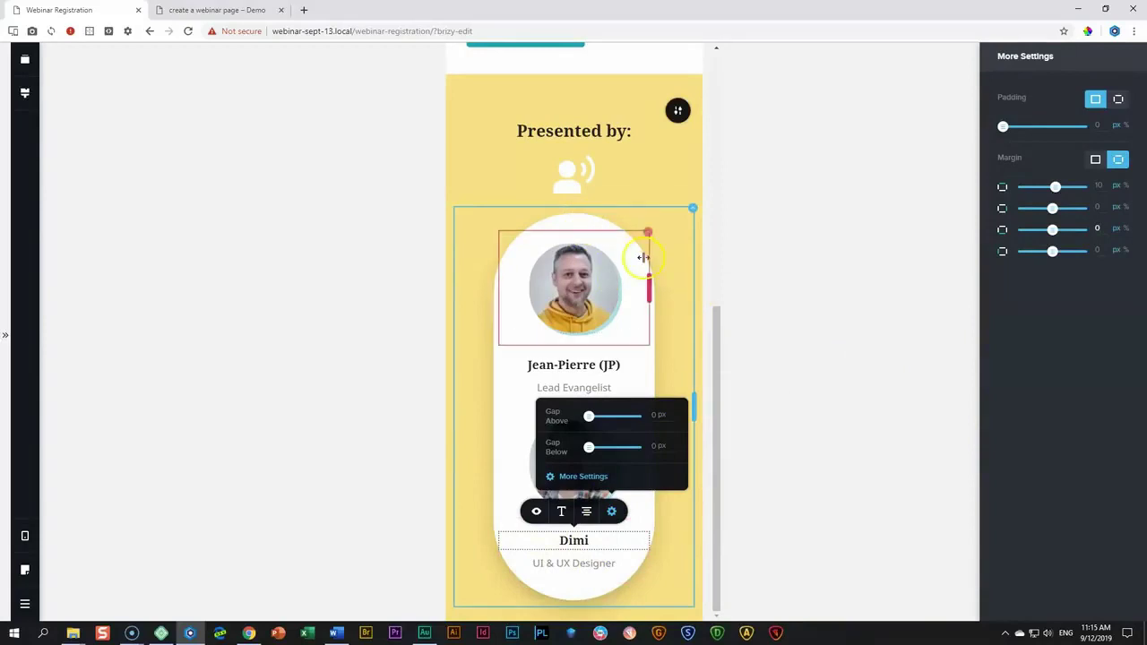
Enlarge the top and bottom spacers inside the white speakers panel so the presenters have more room at both rounded ends.
click(578, 220)
drag(575, 229, 574, 252)
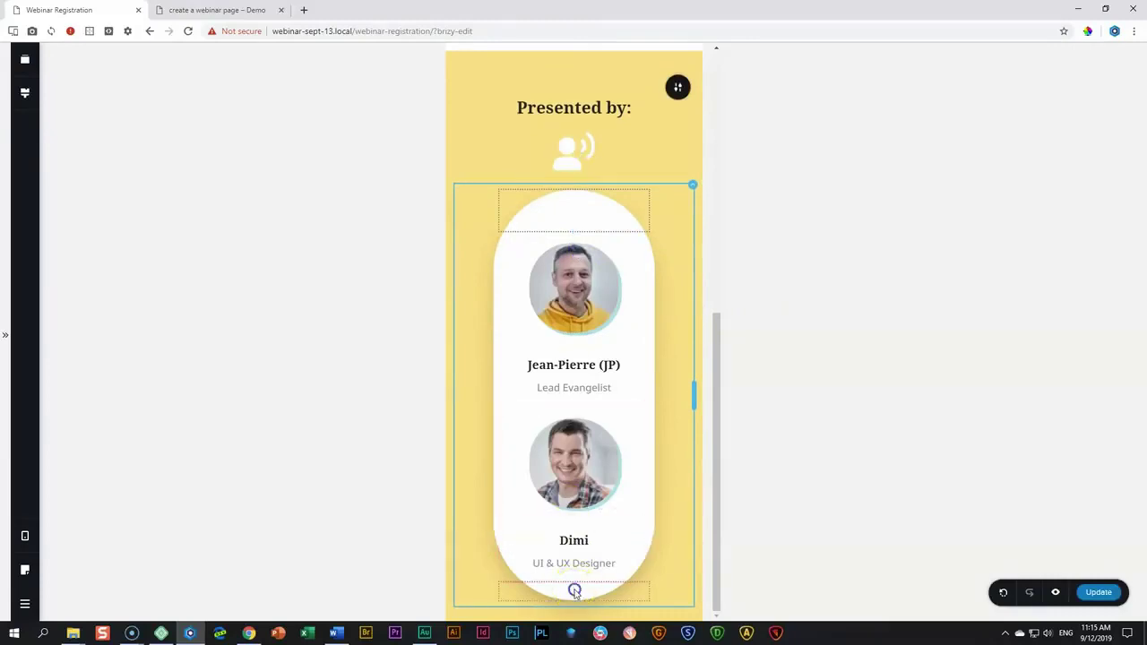
click(573, 589)
drag(574, 597, 575, 619)
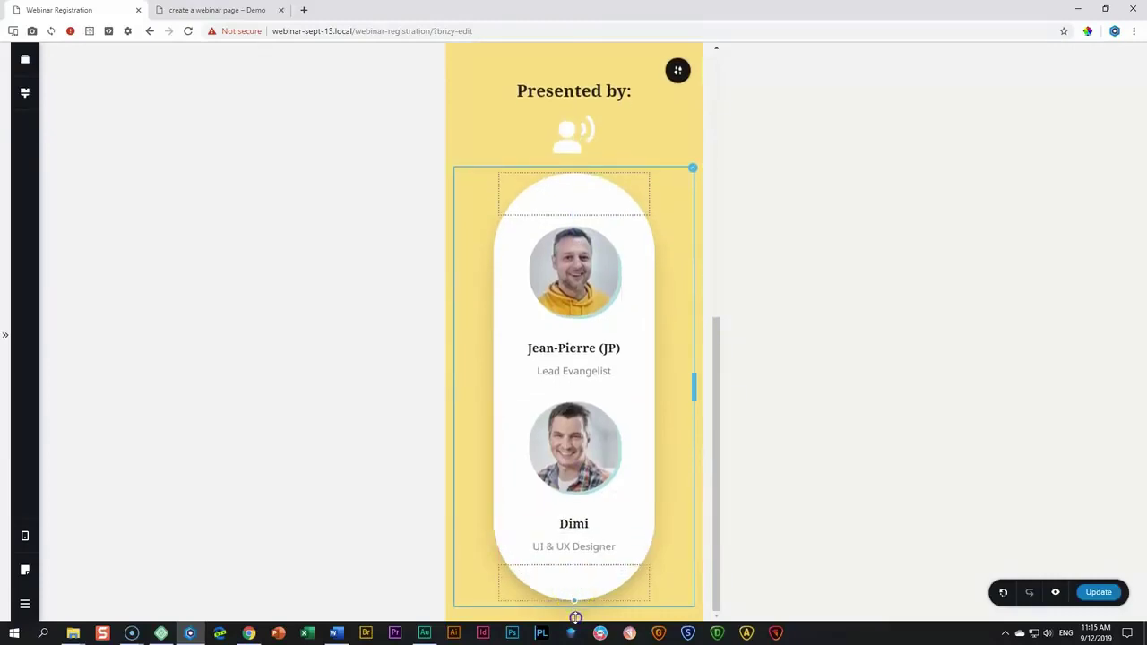
click(886, 460)
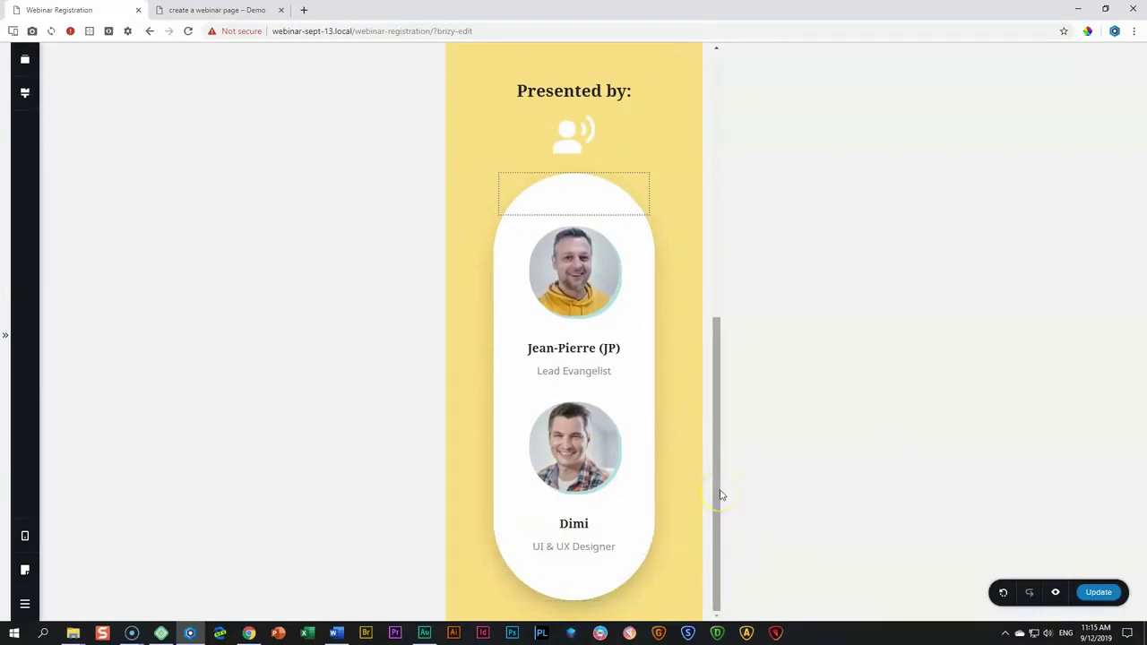
Increase the yellow "Presented by:" section's top padding to about 44 px and enlarge its bottom padding in the mobile layout.
scroll(636, 356, up, 1)
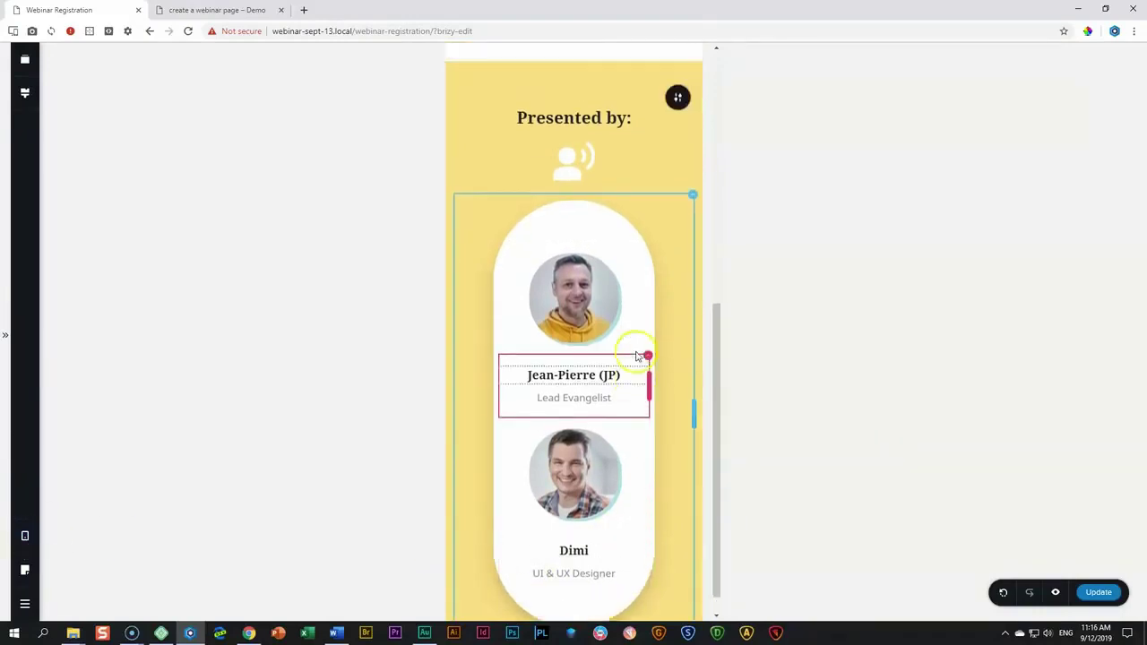
scroll(636, 356, up, 2)
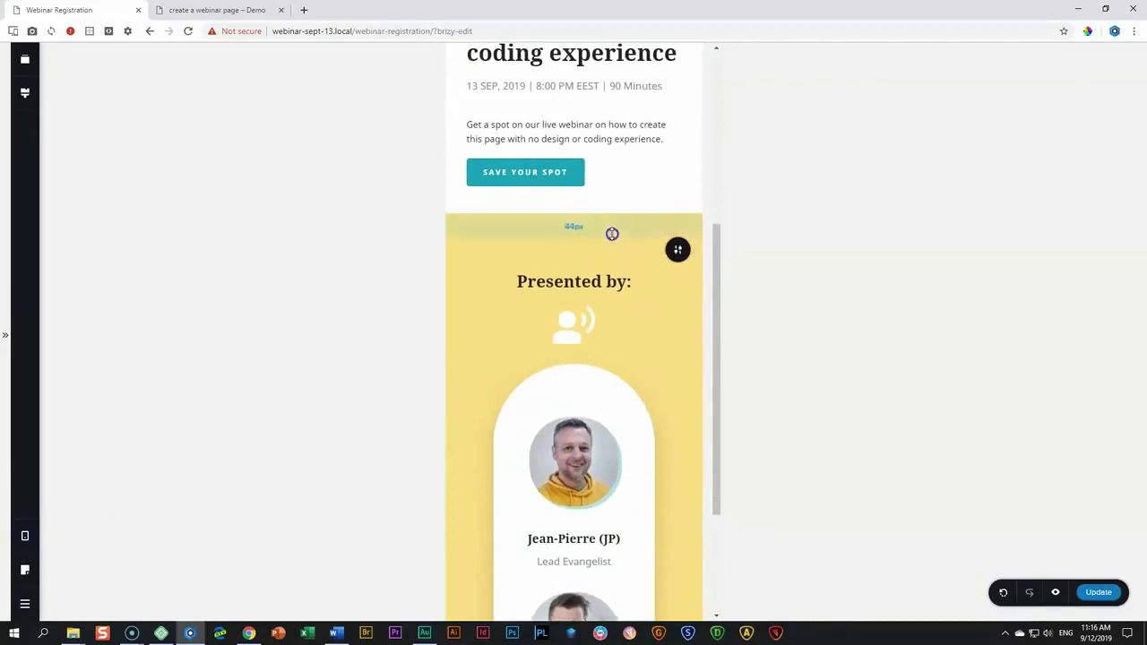
scroll(645, 344, down, 2)
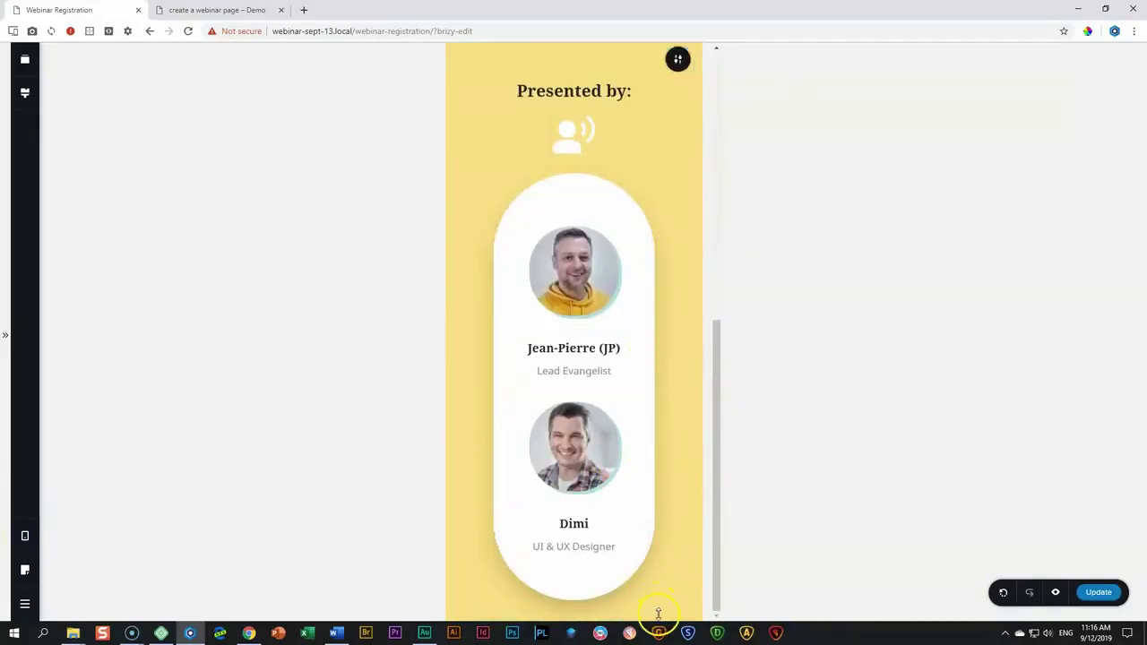
scroll(685, 559, down, 1)
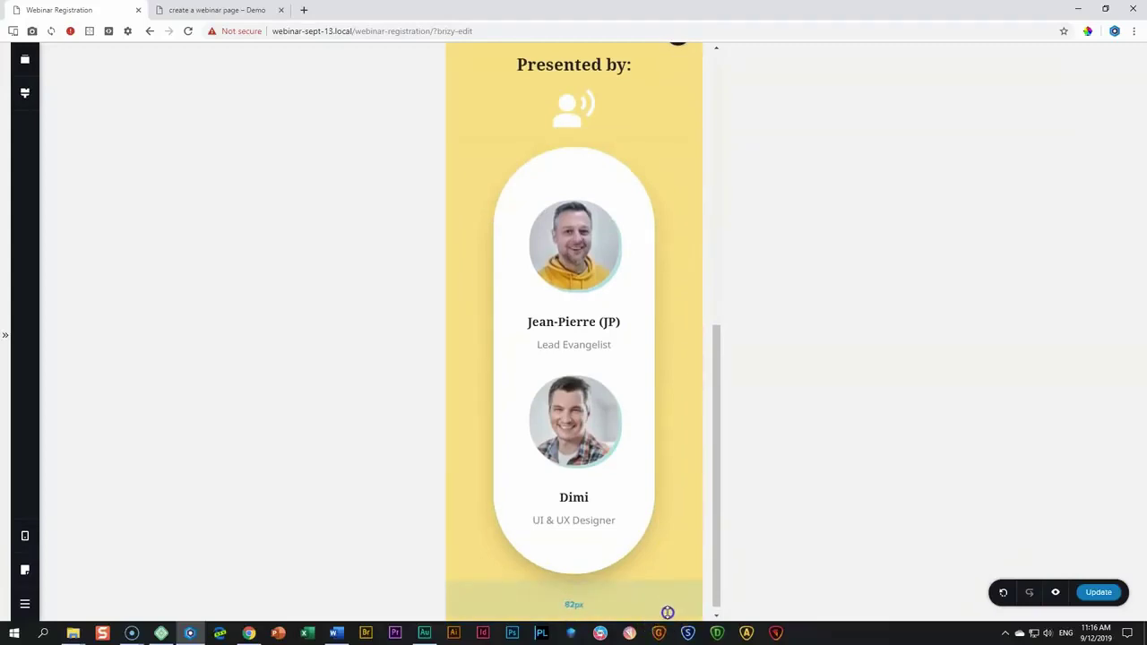
Check the "Presented by:" section in the tablet layout and in the desktop layout.
mouse_move(25, 536)
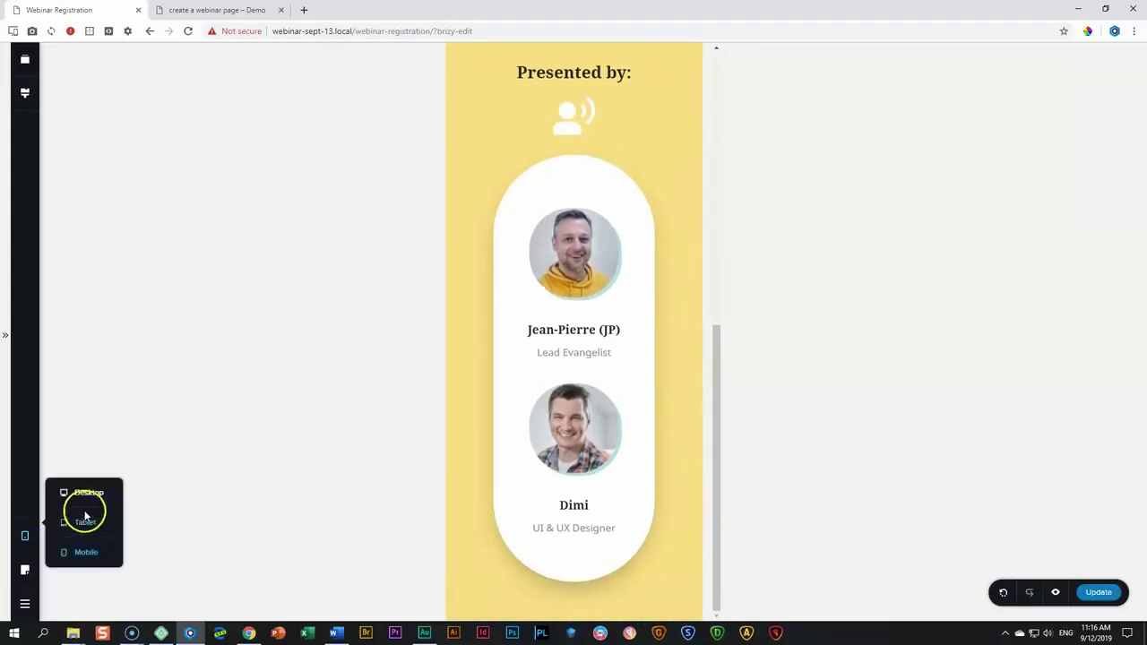
click(85, 519)
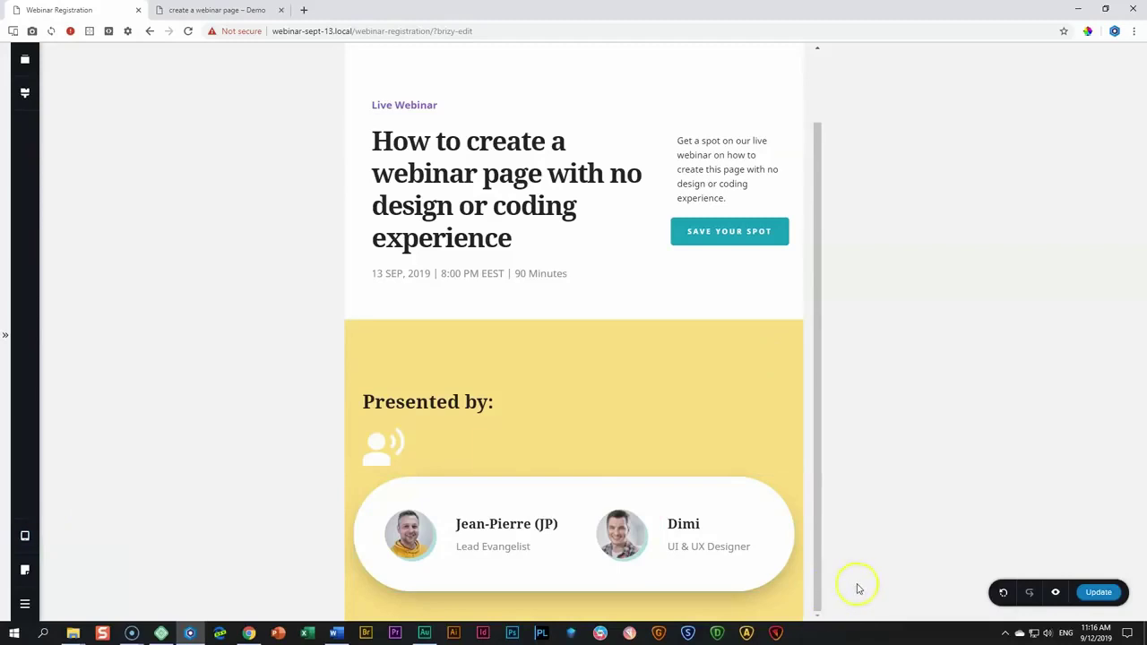
click(532, 367)
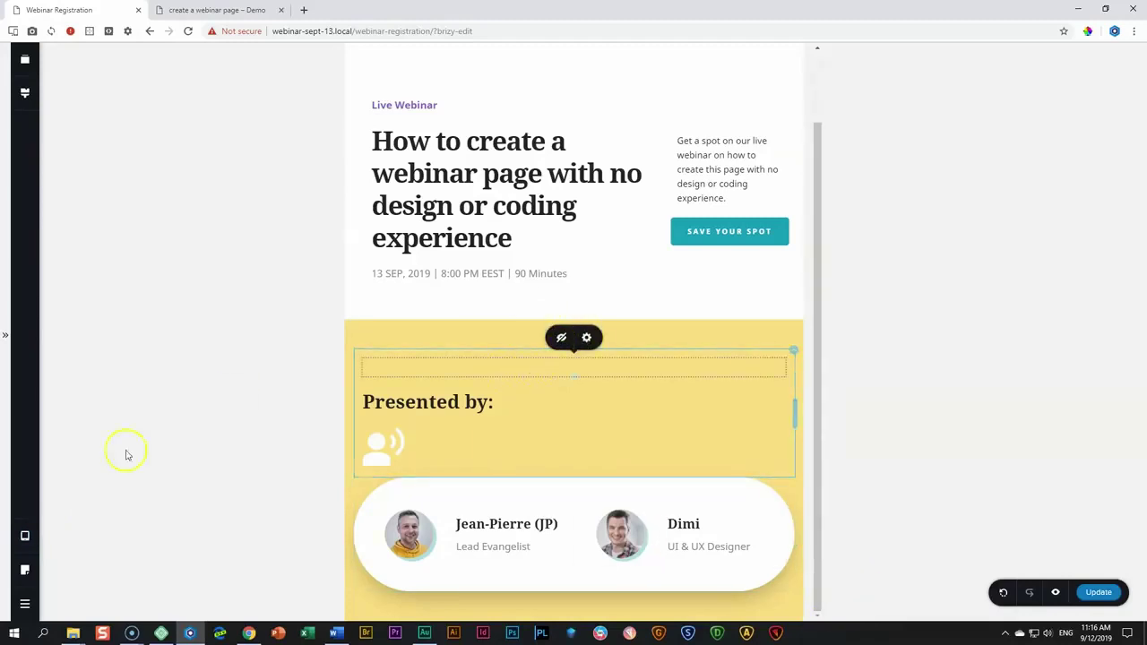
mouse_move(25, 535)
click(83, 492)
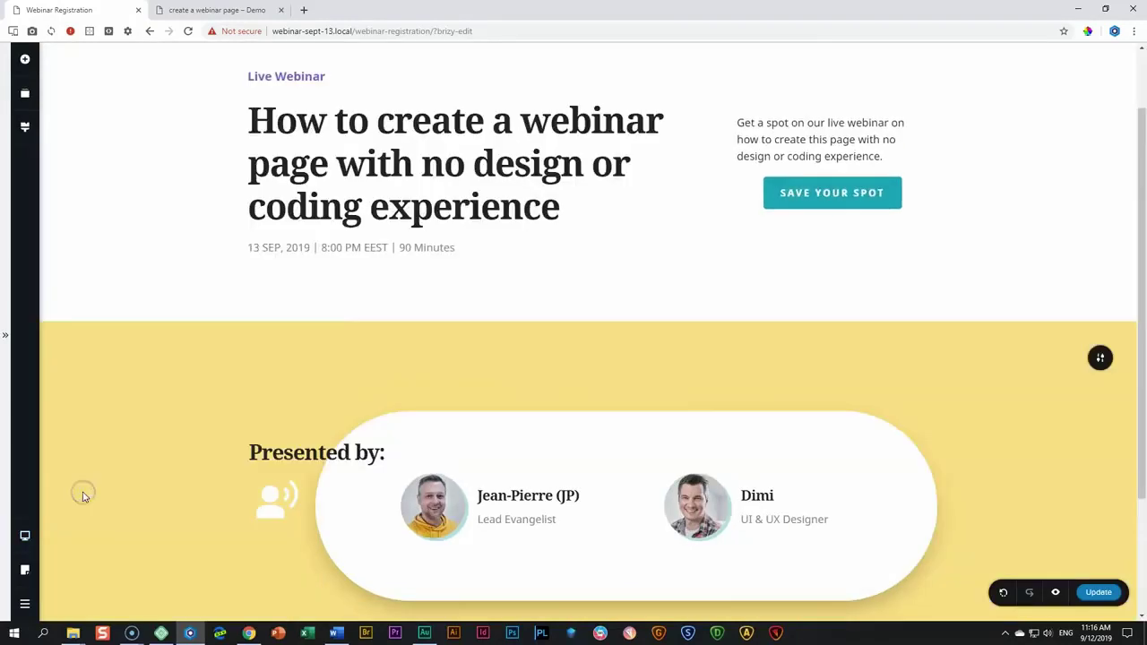
scroll(317, 461, down, 2)
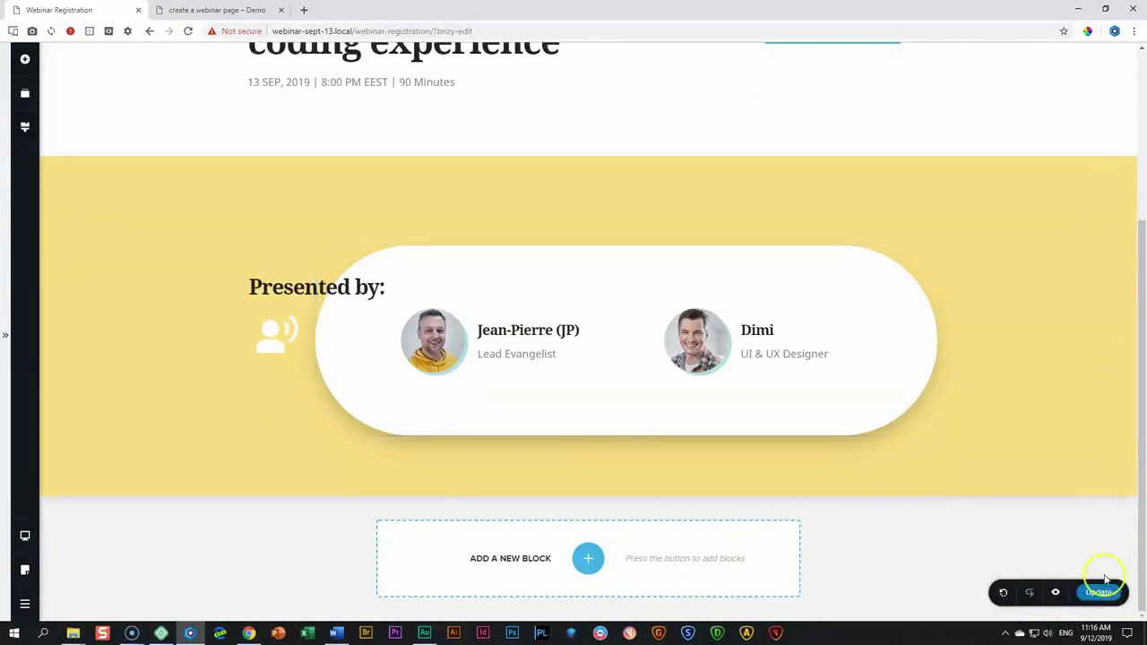
Save the updated webinar registration page and open its live preview.
click(1100, 591)
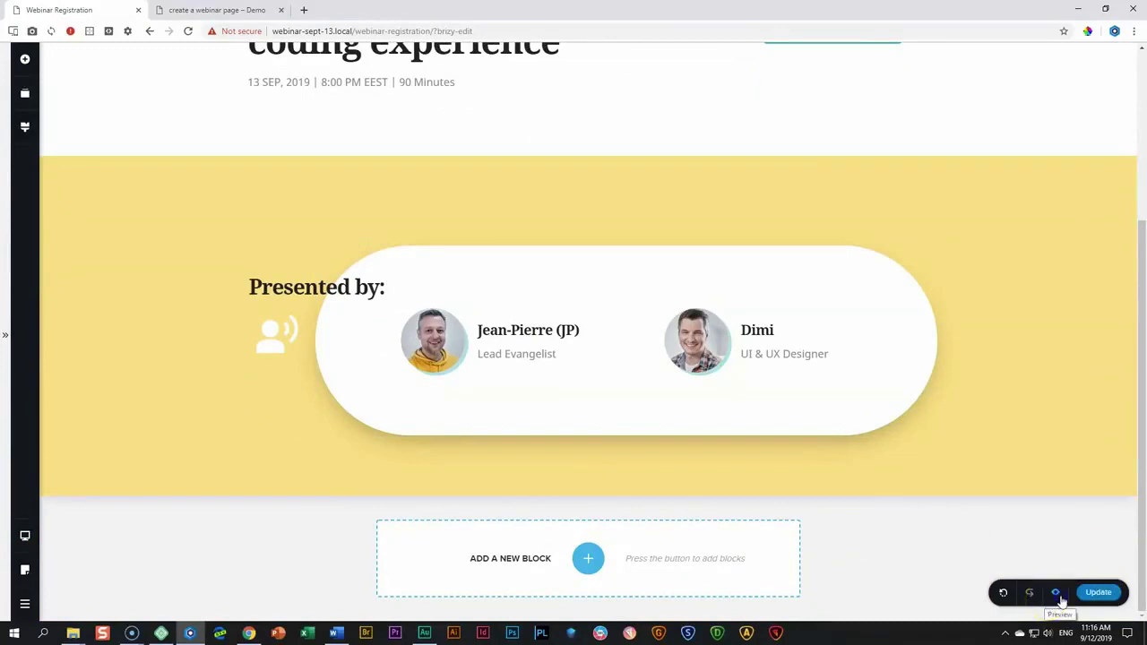
click(1057, 595)
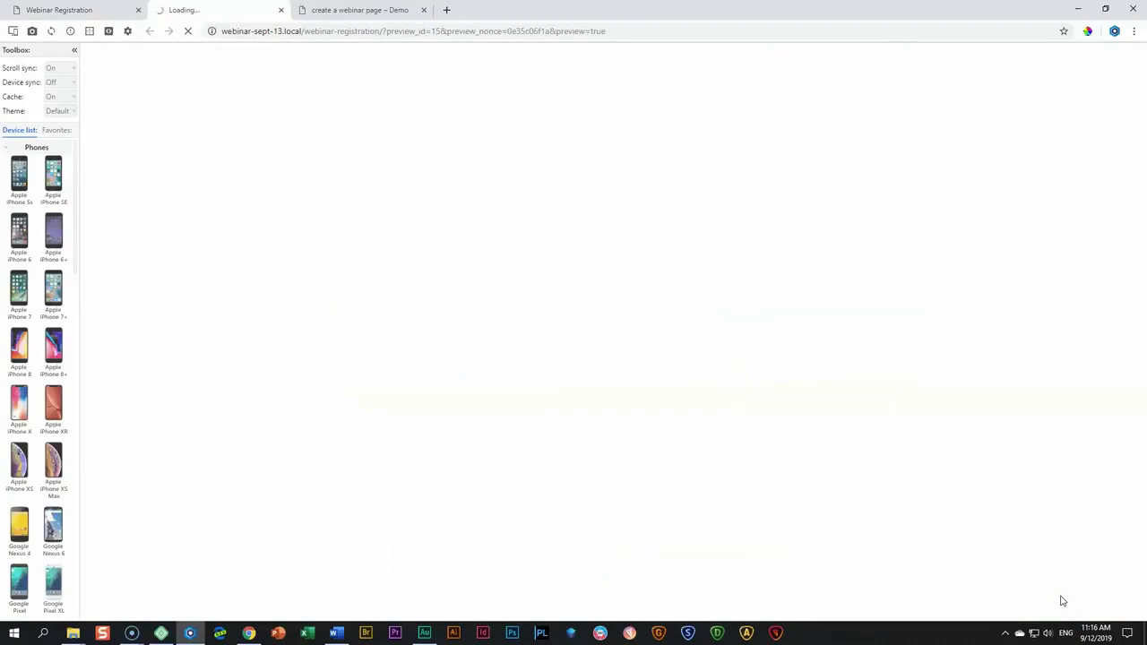
scroll(959, 521, down, 2)
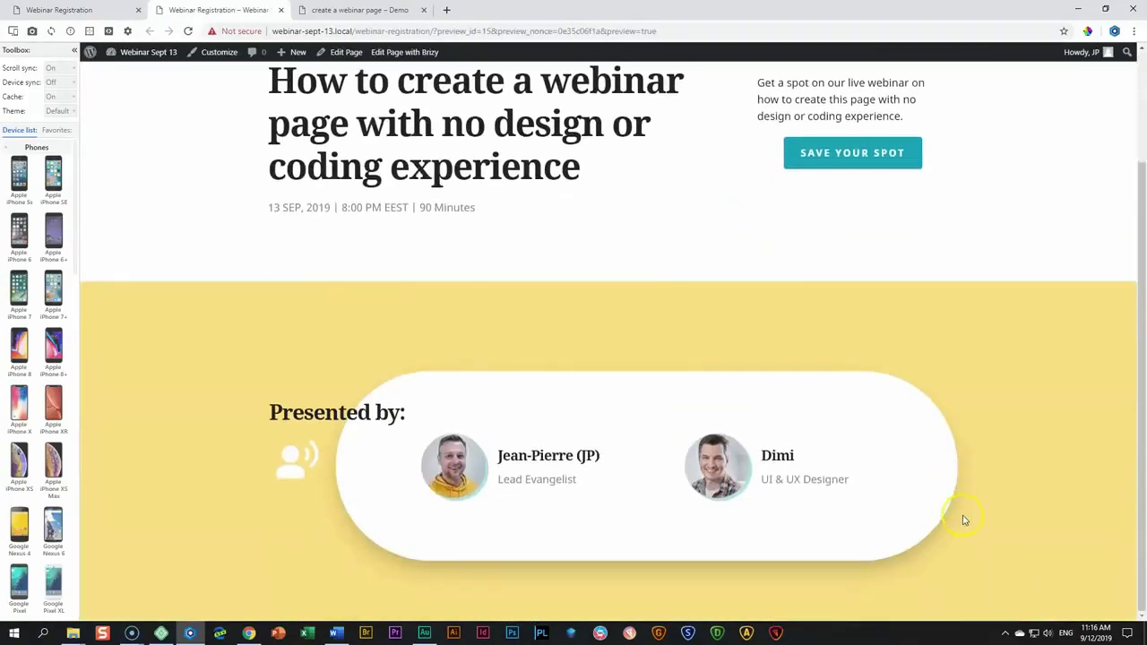
Preview the page on a simulated iPhone X and examine the mobile "Presented by:" section with its speakers panel.
click(21, 405)
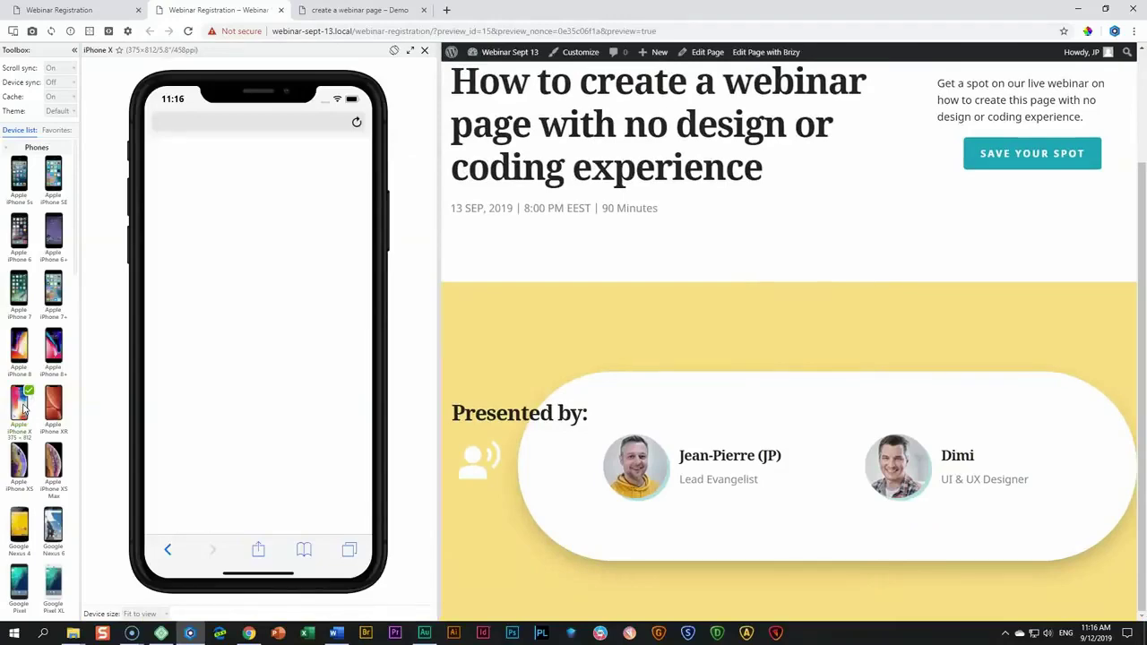
scroll(325, 373, down, 5)
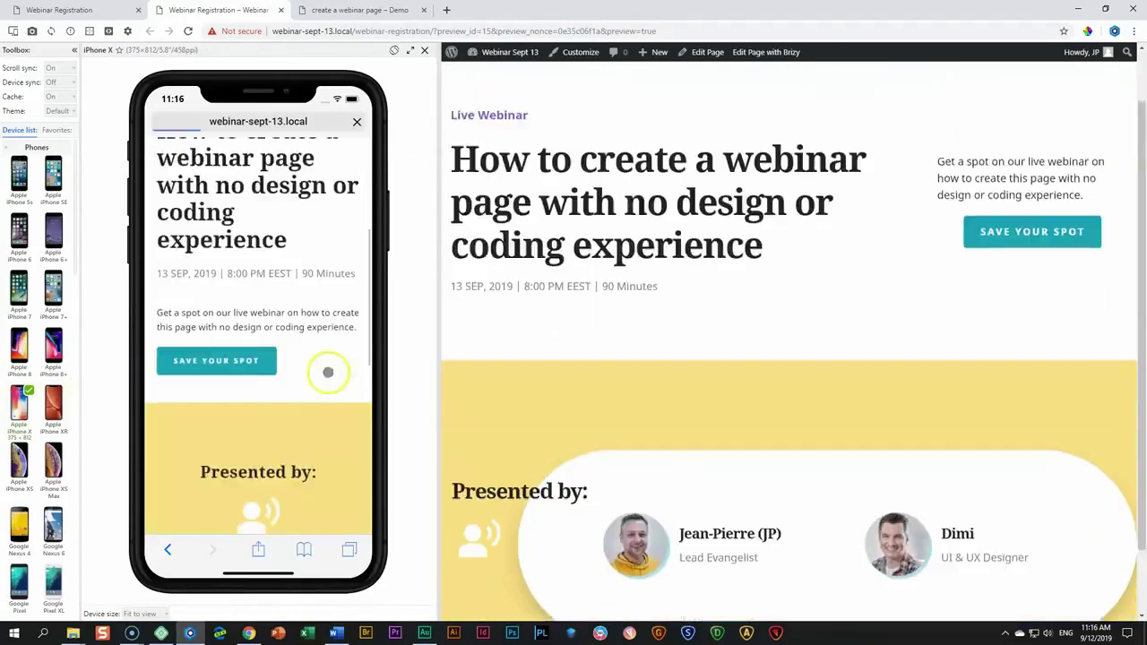
scroll(325, 373, down, 5)
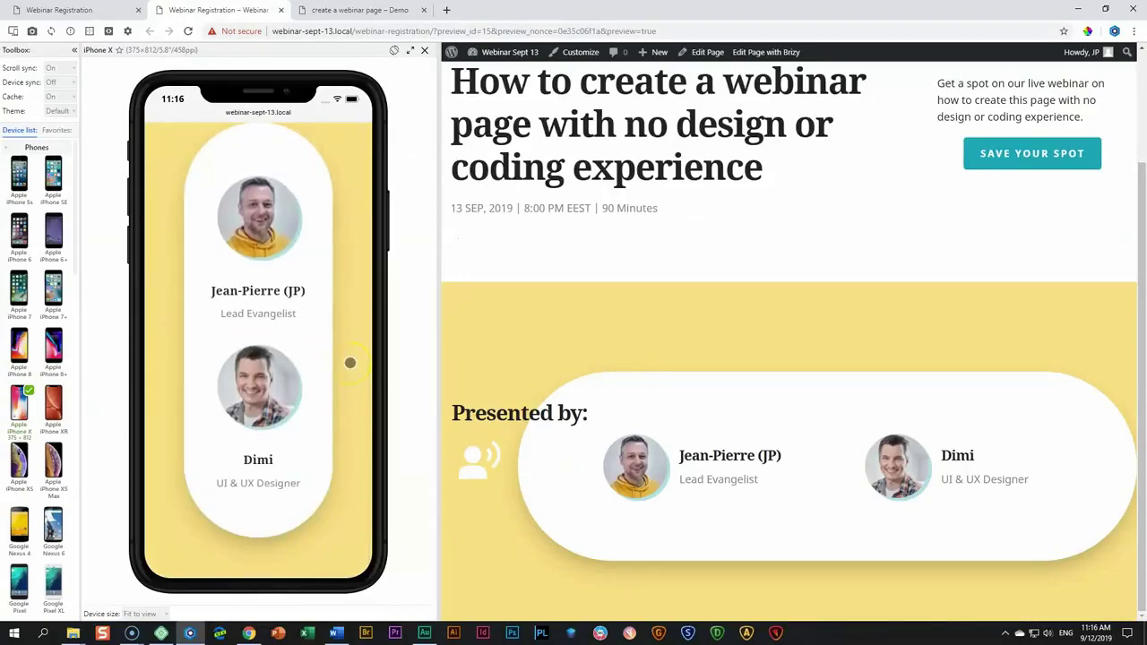
scroll(349, 362, up, 5)
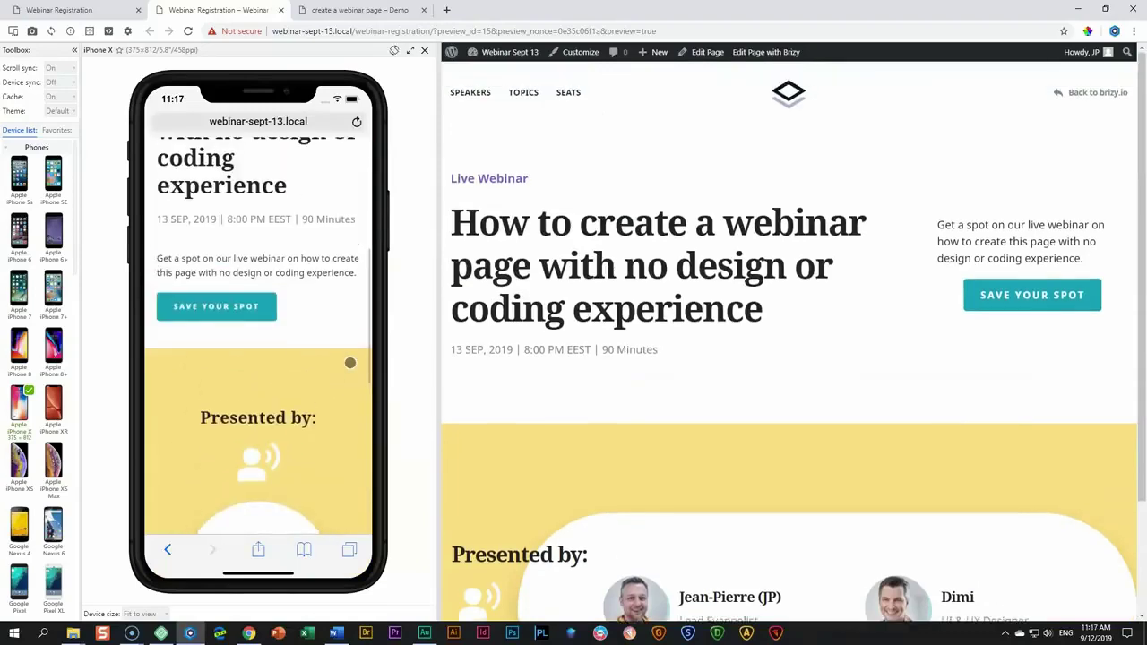
scroll(349, 362, down, 5)
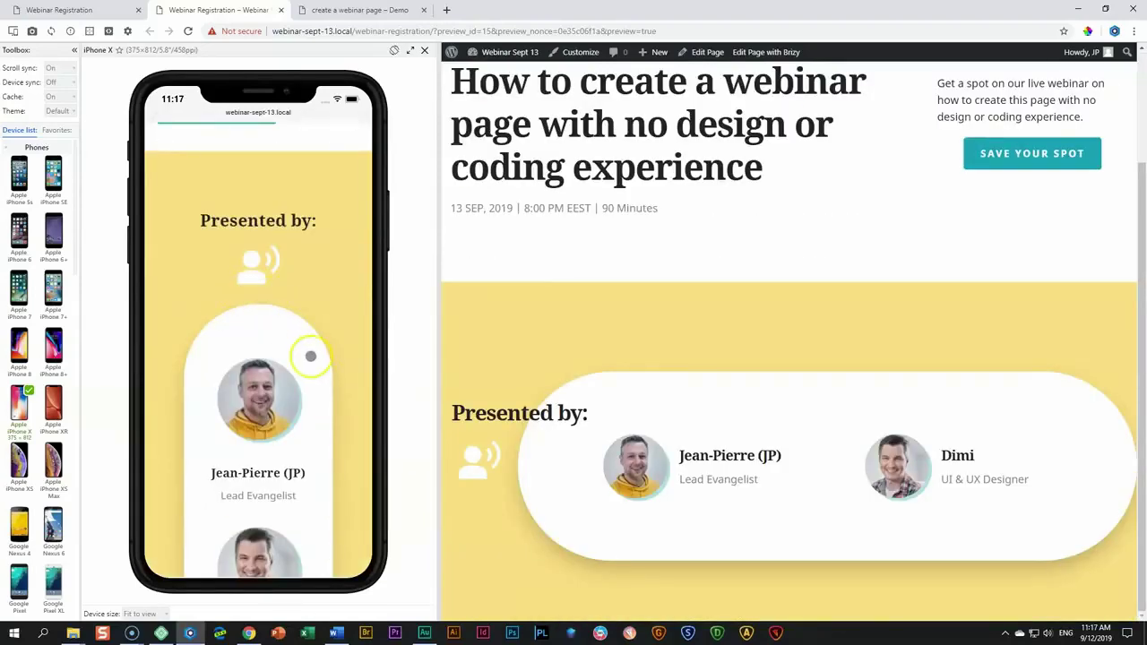
scroll(310, 358, down, 3)
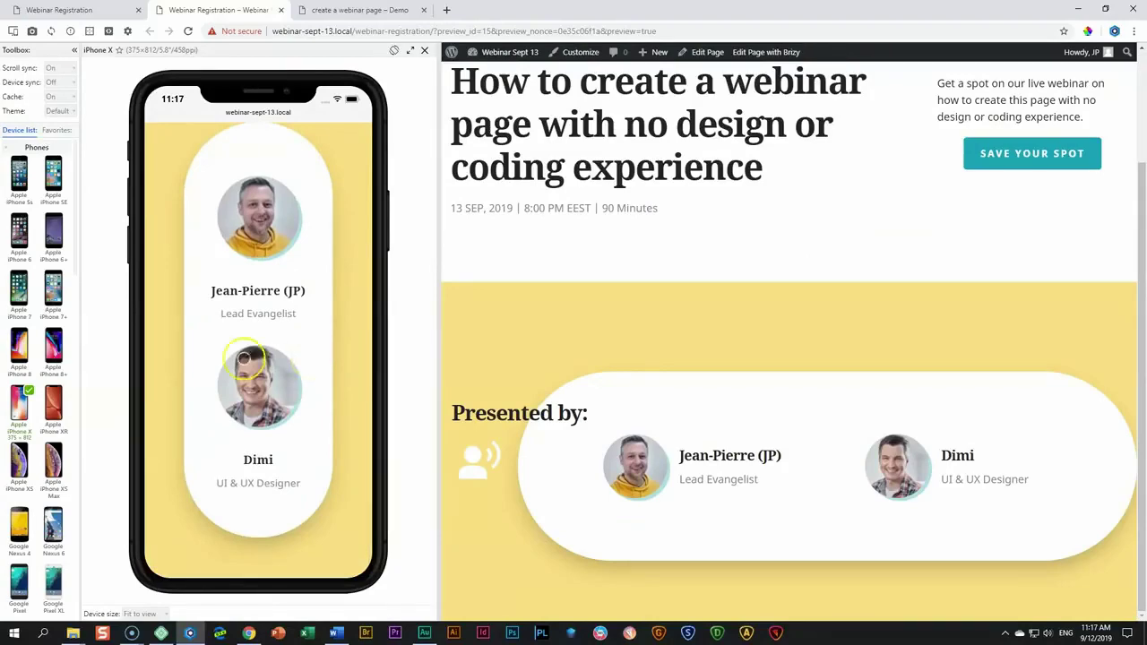
click(320, 338)
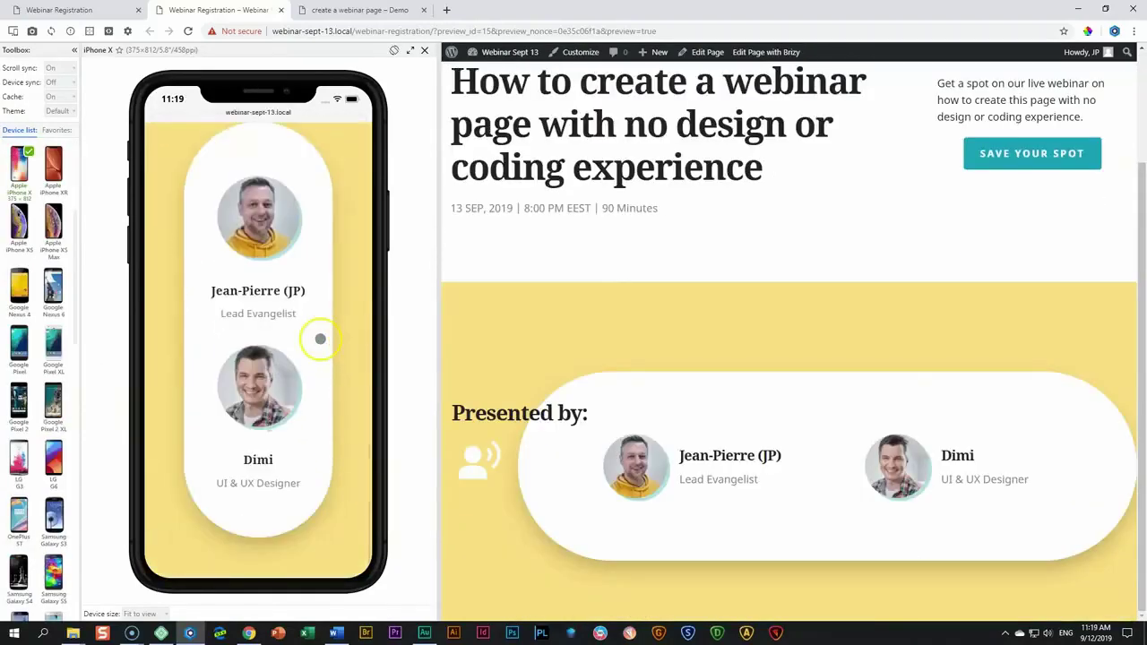
Compare the "Presented by:" section in the phone preview with the same section on the demo webinar page.
scroll(320, 339, up, 6)
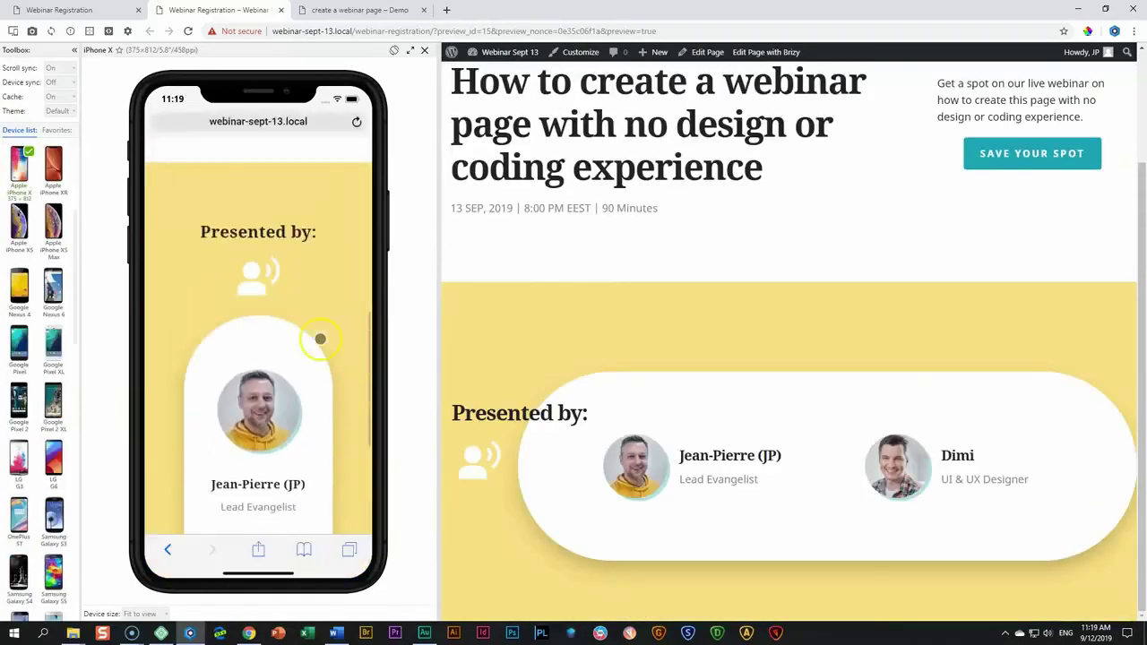
key(ctrl+Tab)
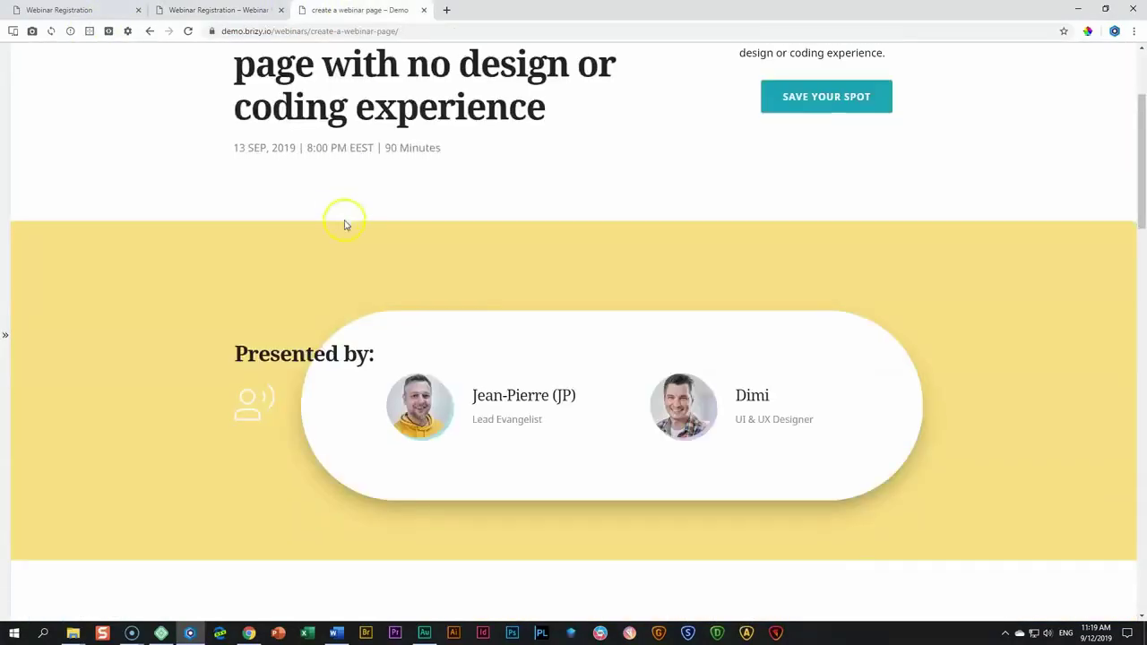
scroll(345, 219, down, 5)
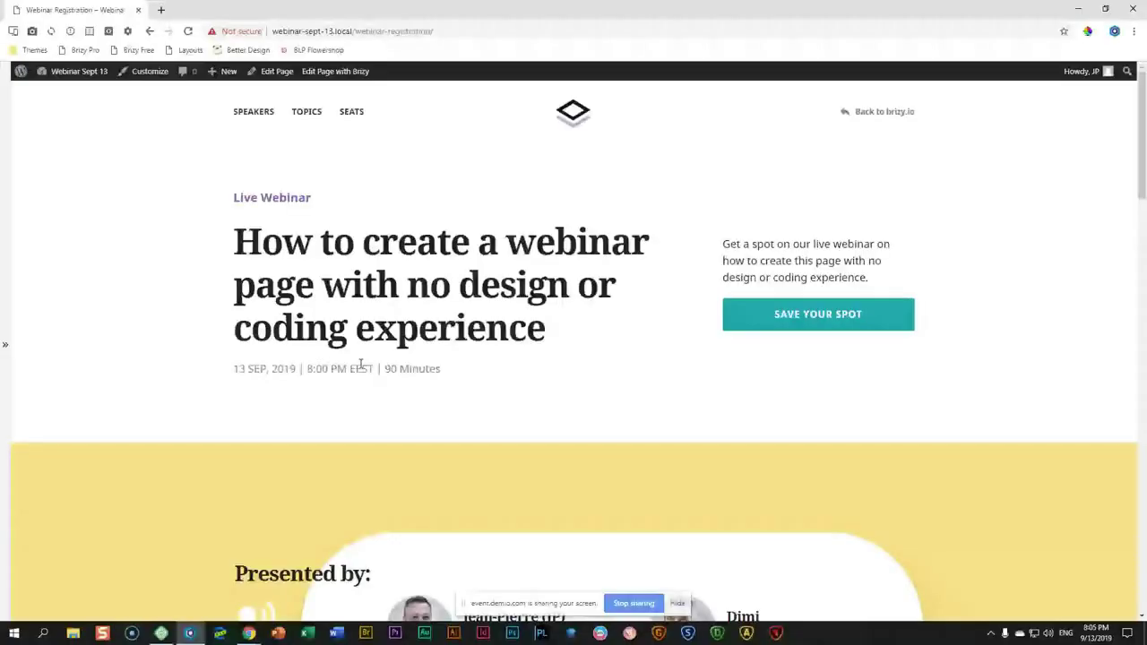
Open the webinar registration page in the Brizy editor and raise the z-index of the "Presented by:" heading.
scroll(359, 366, down, 3)
scroll(288, 324, up, 1)
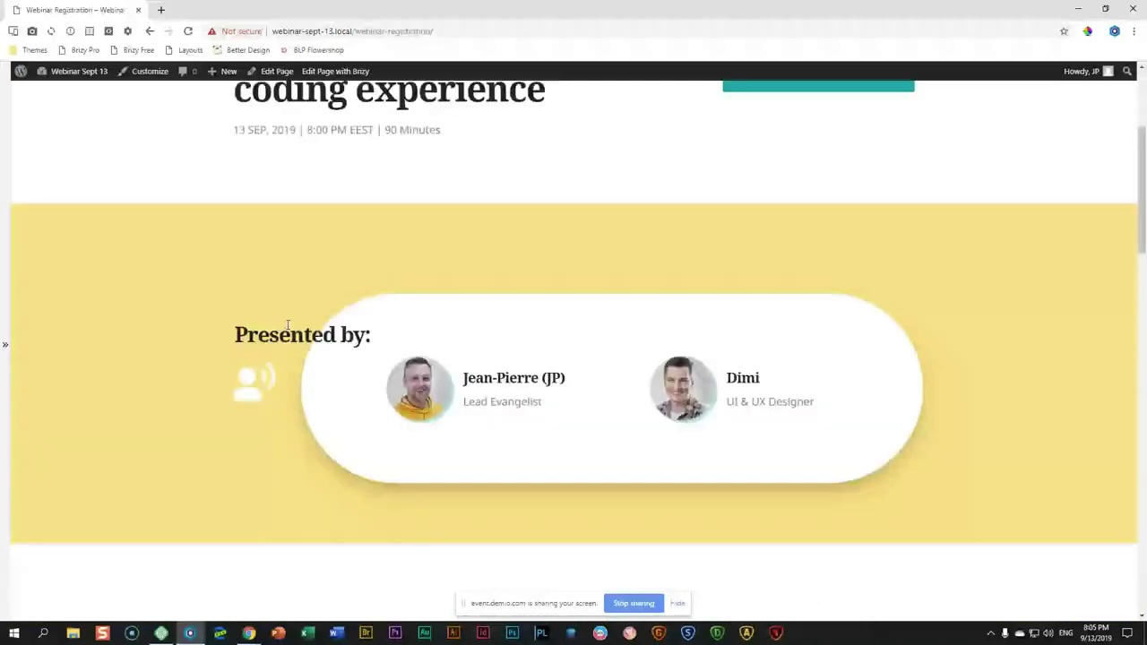
click(361, 74)
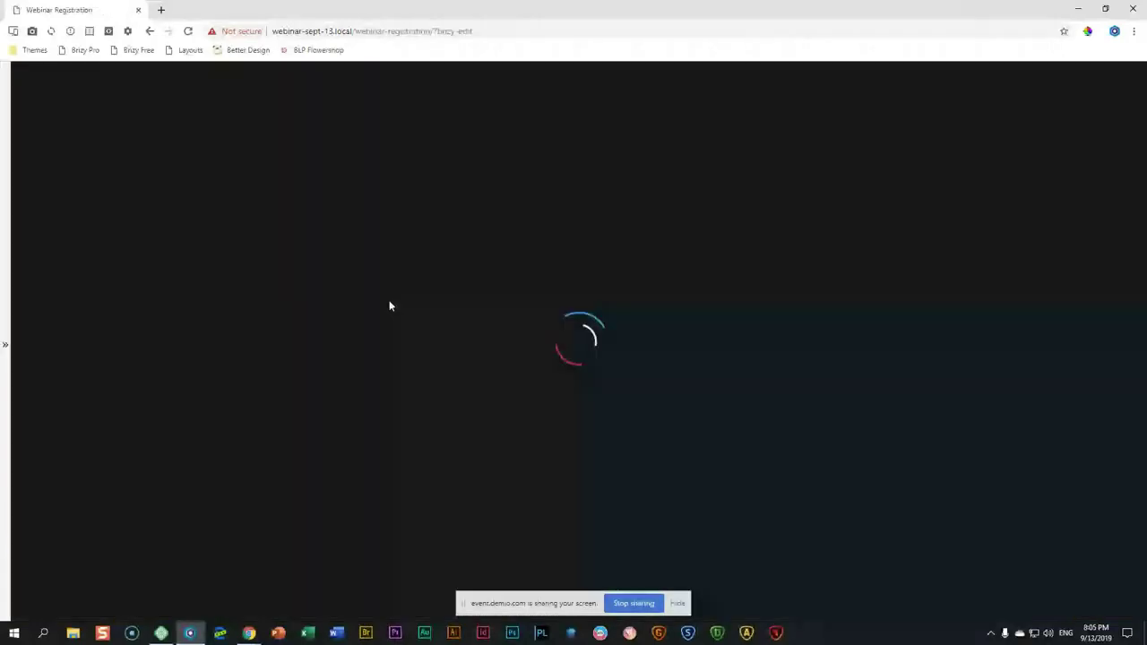
click(460, 223)
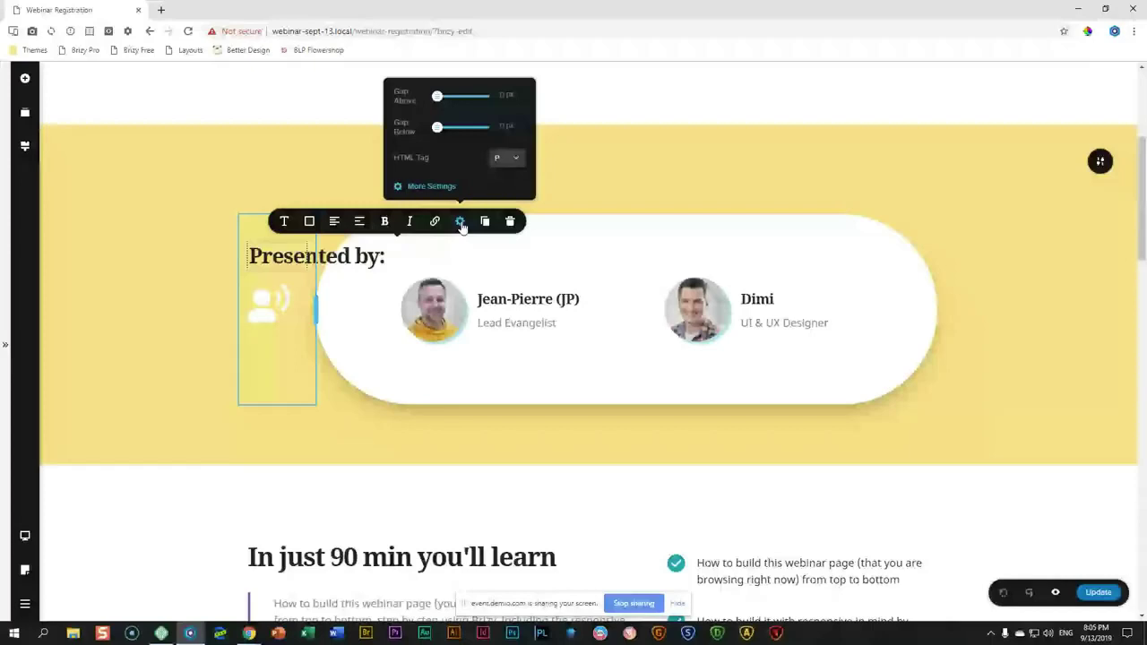
click(430, 186)
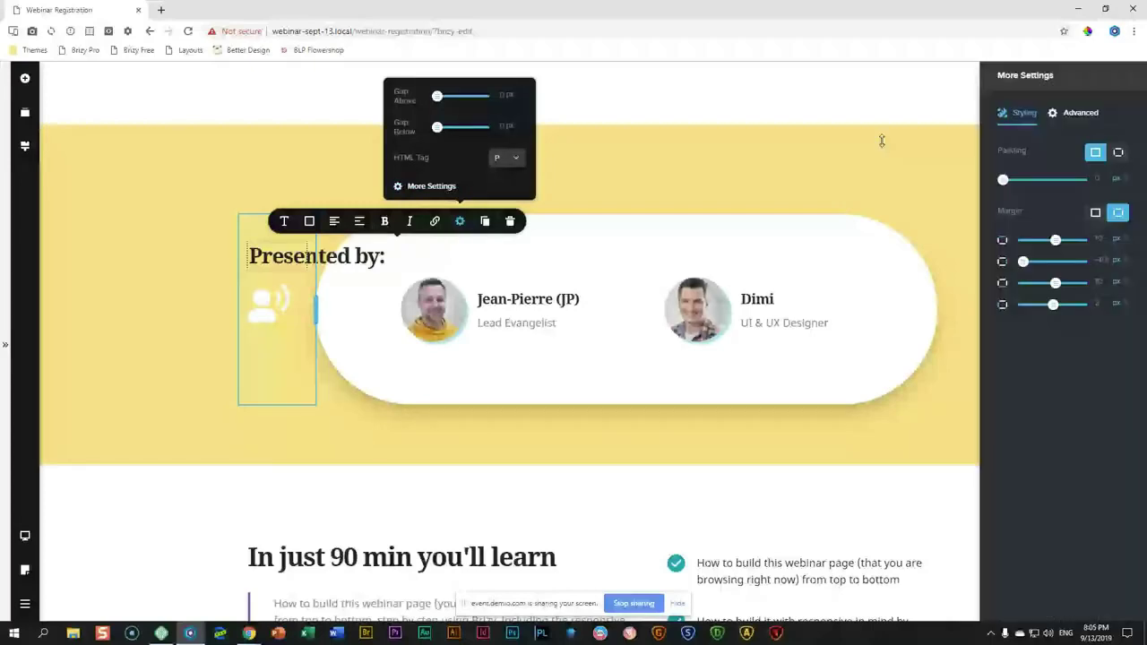
click(1080, 113)
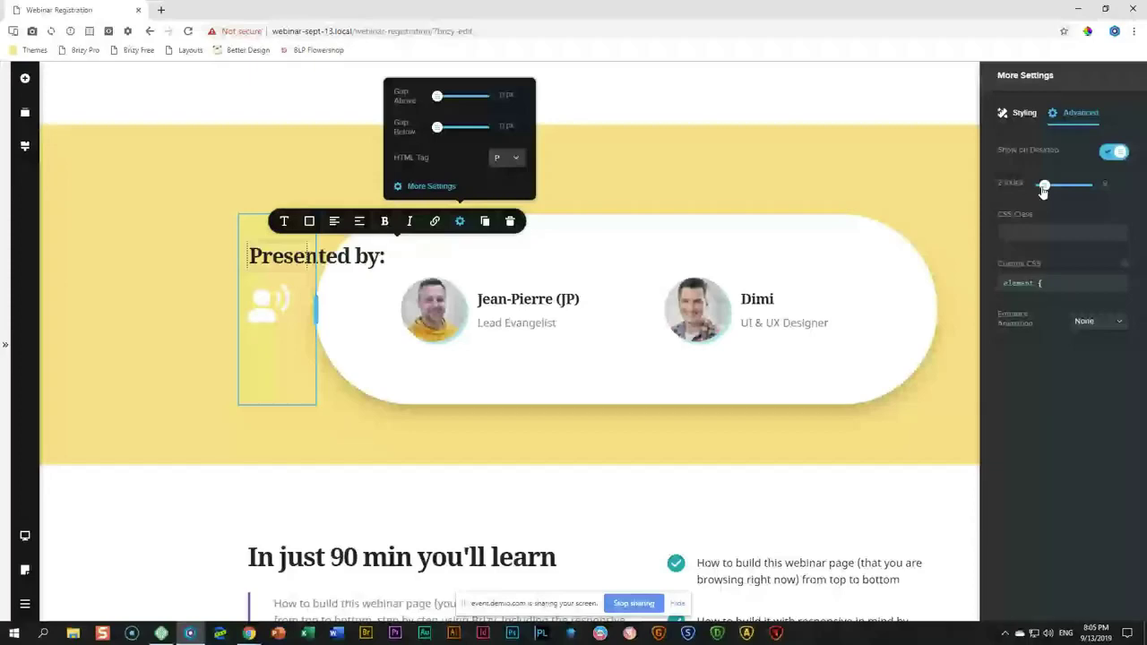
drag(1043, 191, 1040, 185)
drag(1040, 184, 1073, 184)
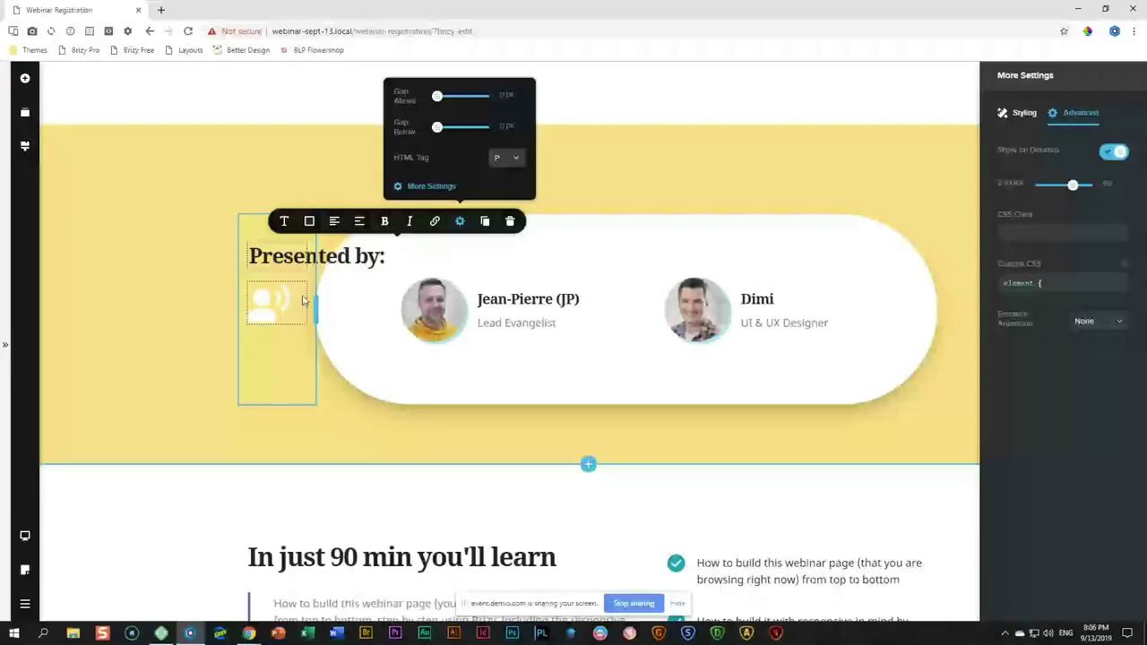
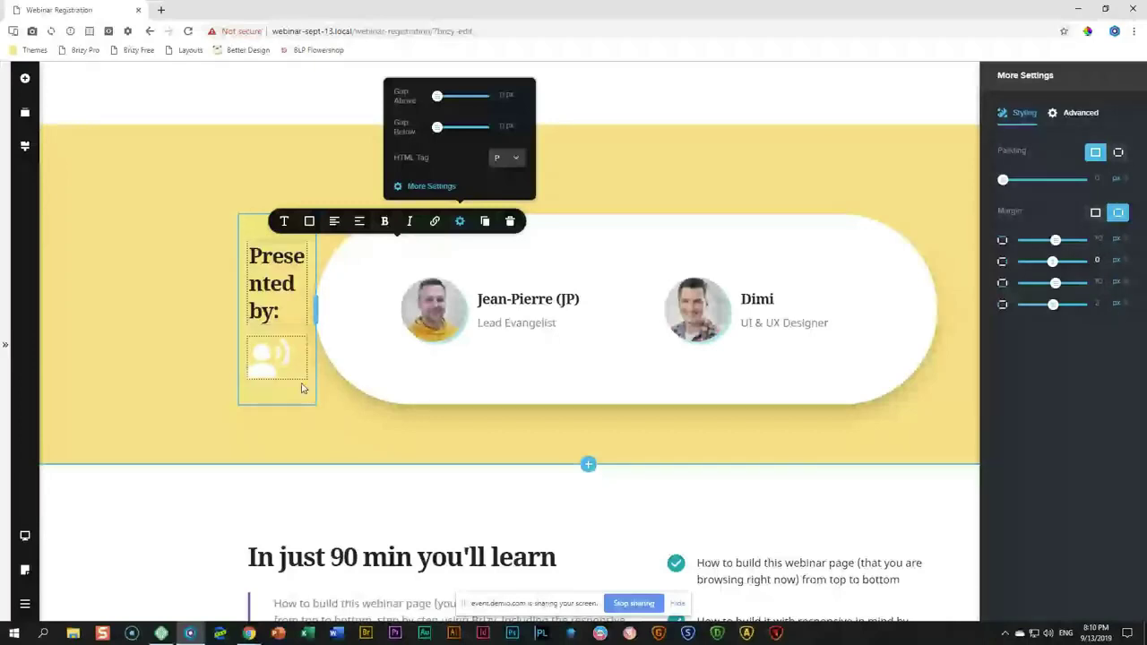
Set the "Presented by:" heading's right margin to -400 px and open its advanced settings.
click(299, 283)
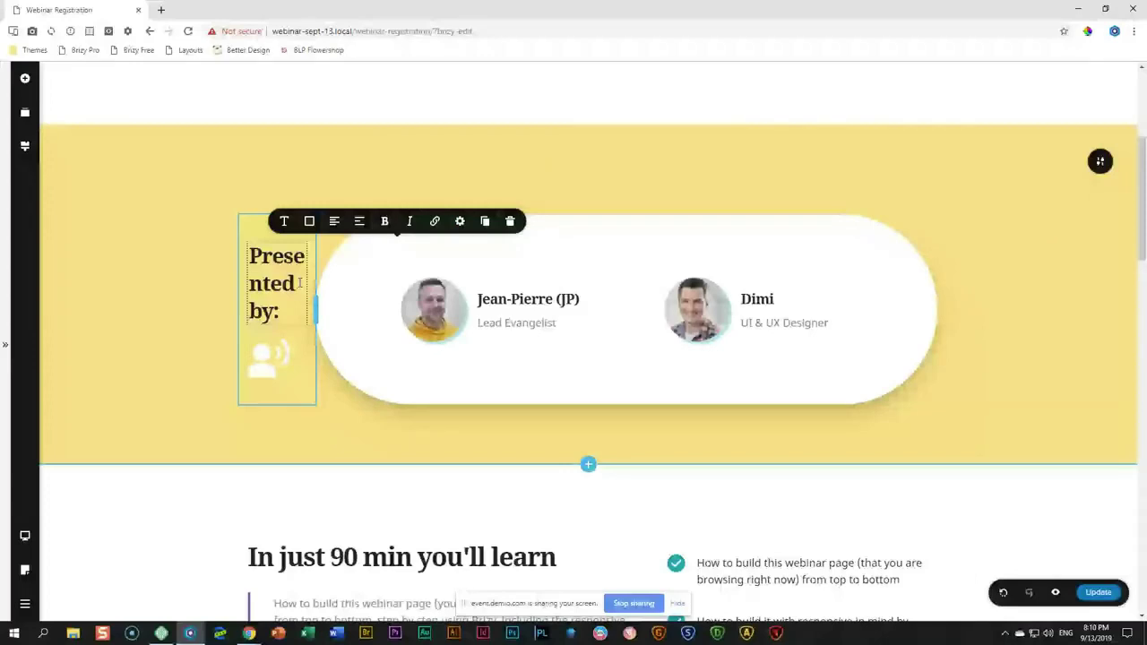
click(458, 221)
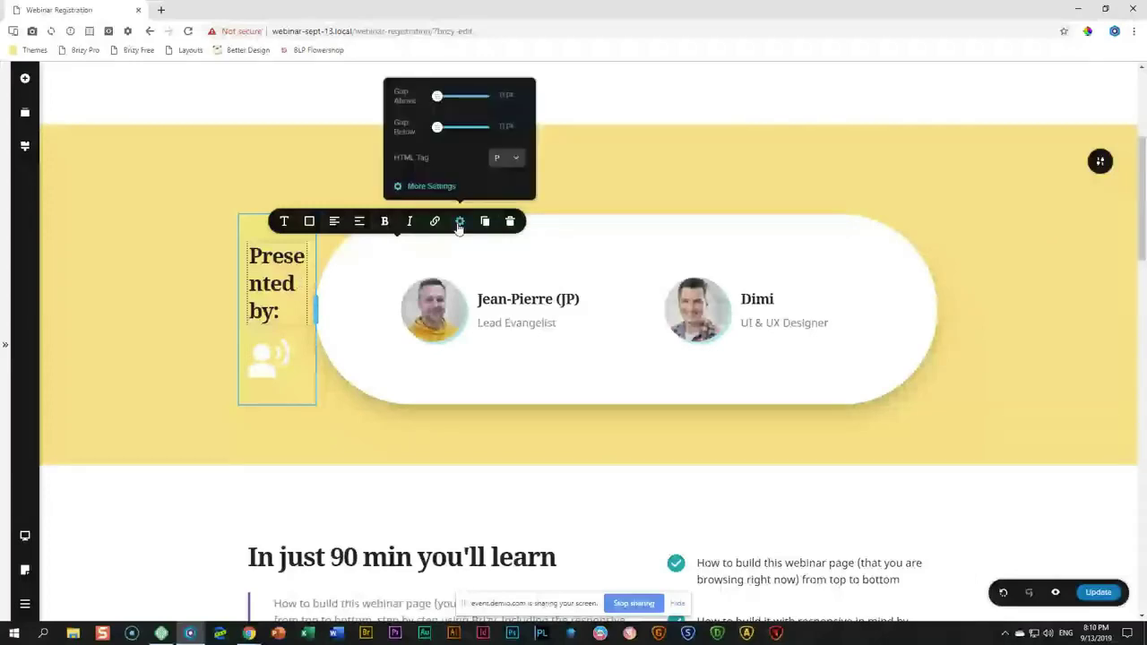
click(459, 224)
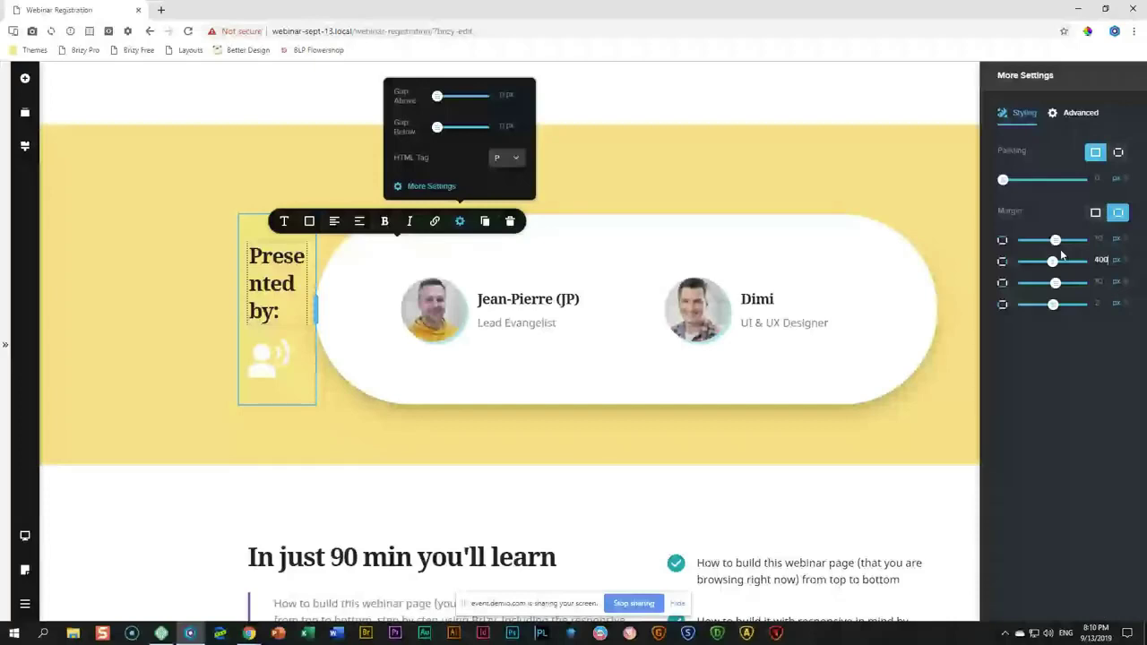
key(Return)
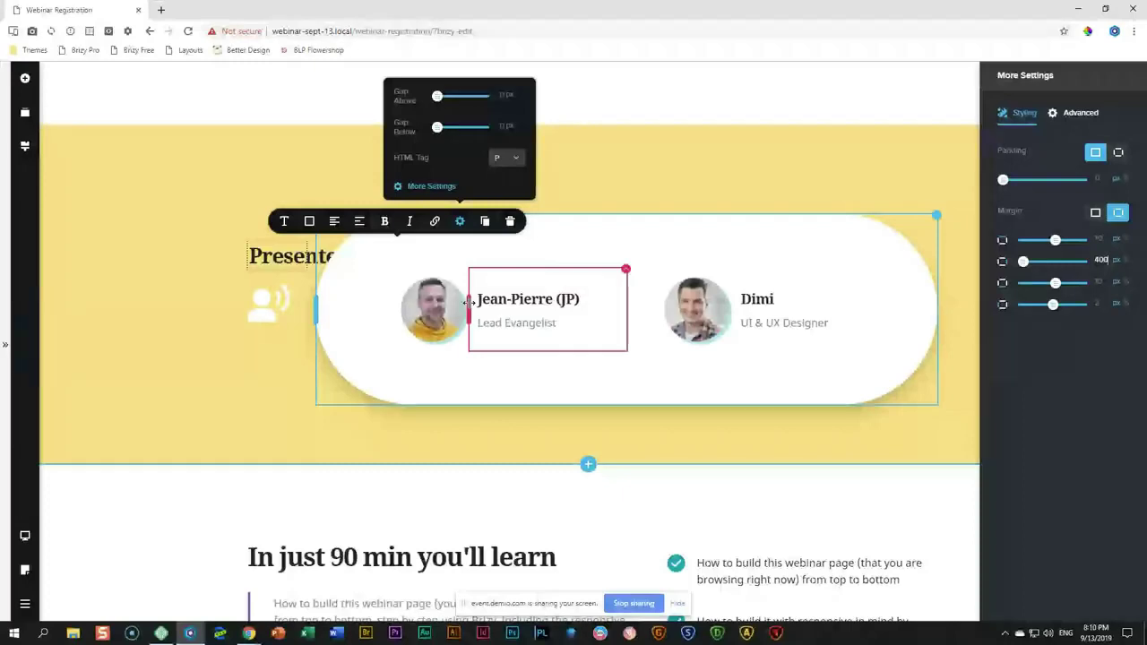
drag(1002, 179, 1054, 186)
click(1080, 112)
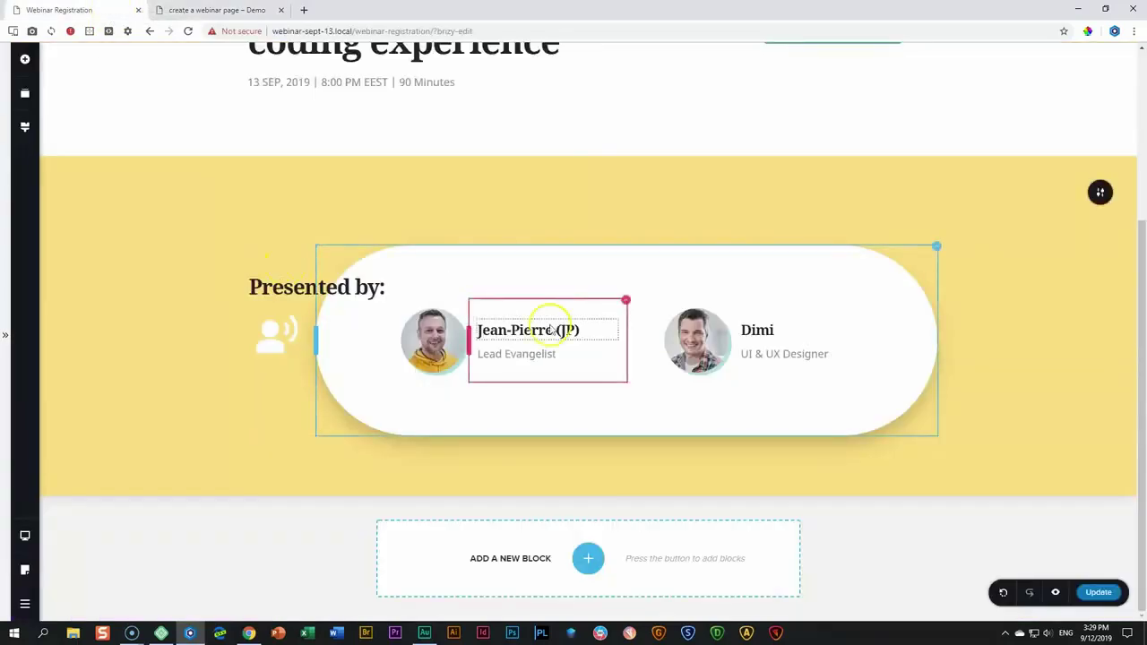
Add a blank block below the yellow section and widen its first column to roughly three-fifths of the row.
click(589, 560)
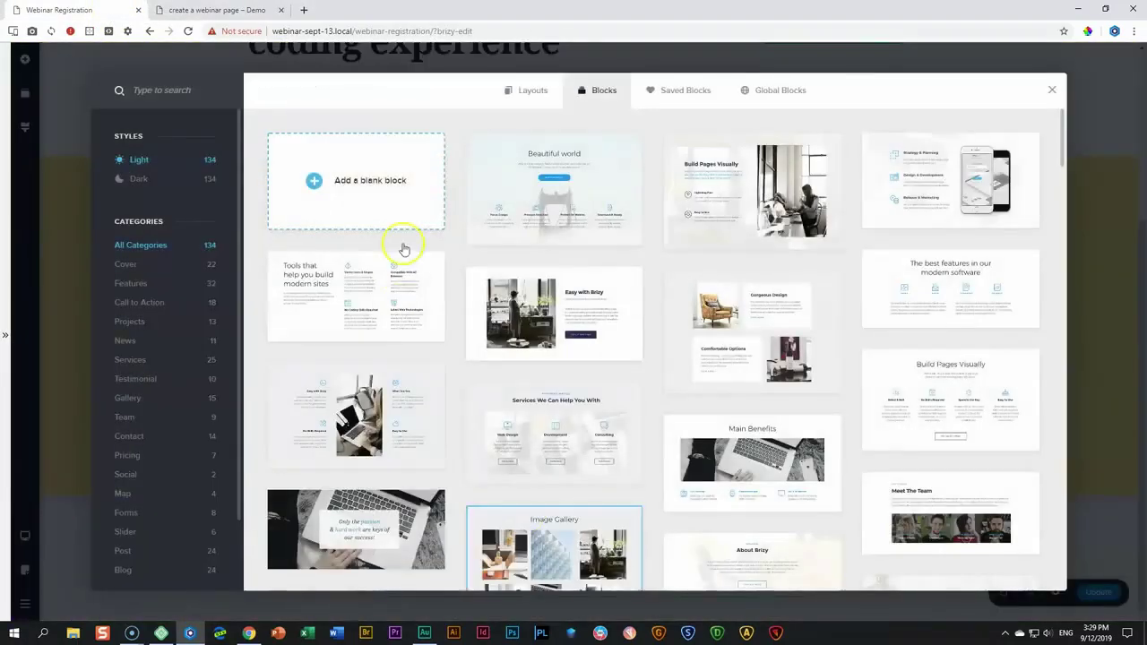
click(380, 179)
scroll(576, 280, down, 2)
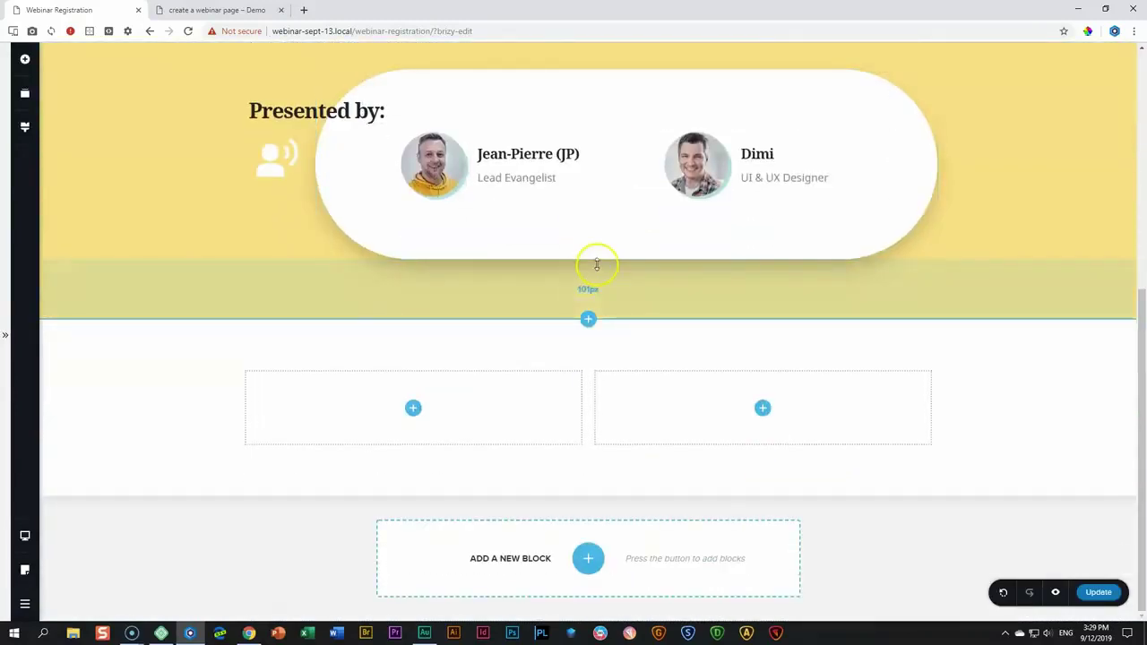
drag(589, 408, 659, 398)
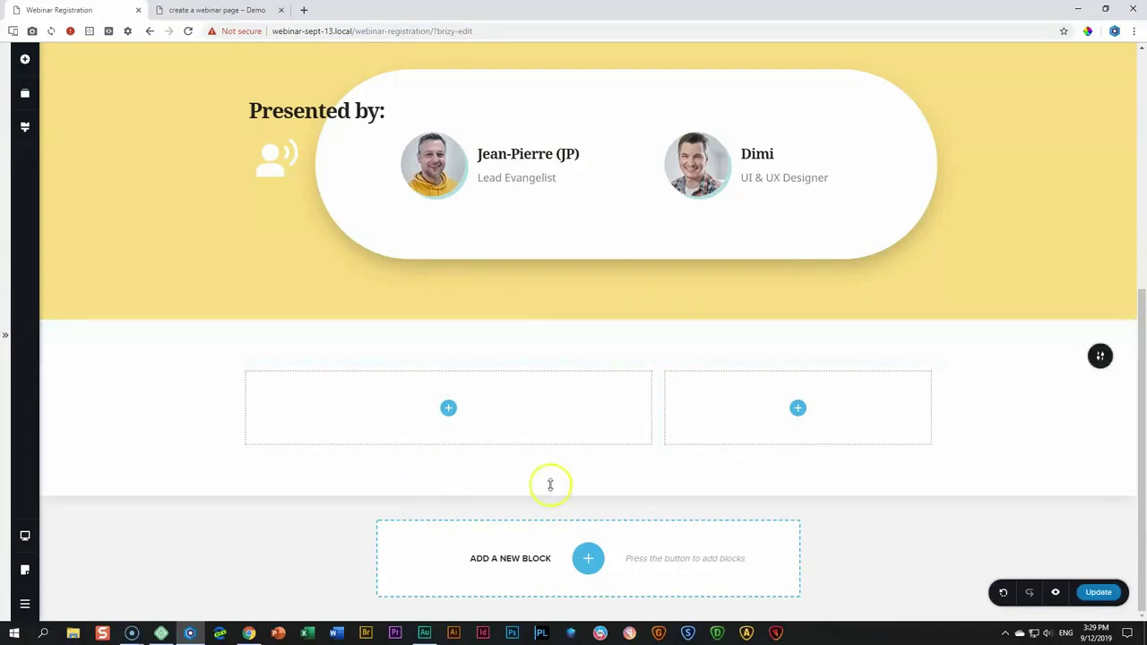
Set the new block's padding to 120 px.
click(1100, 355)
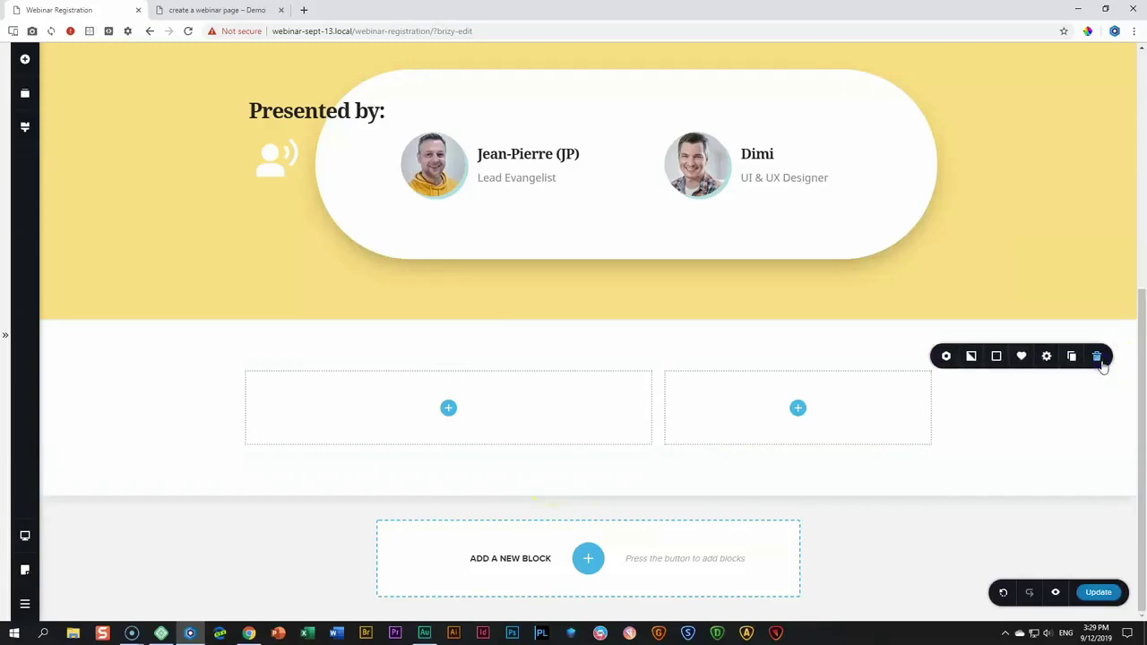
click(1046, 356)
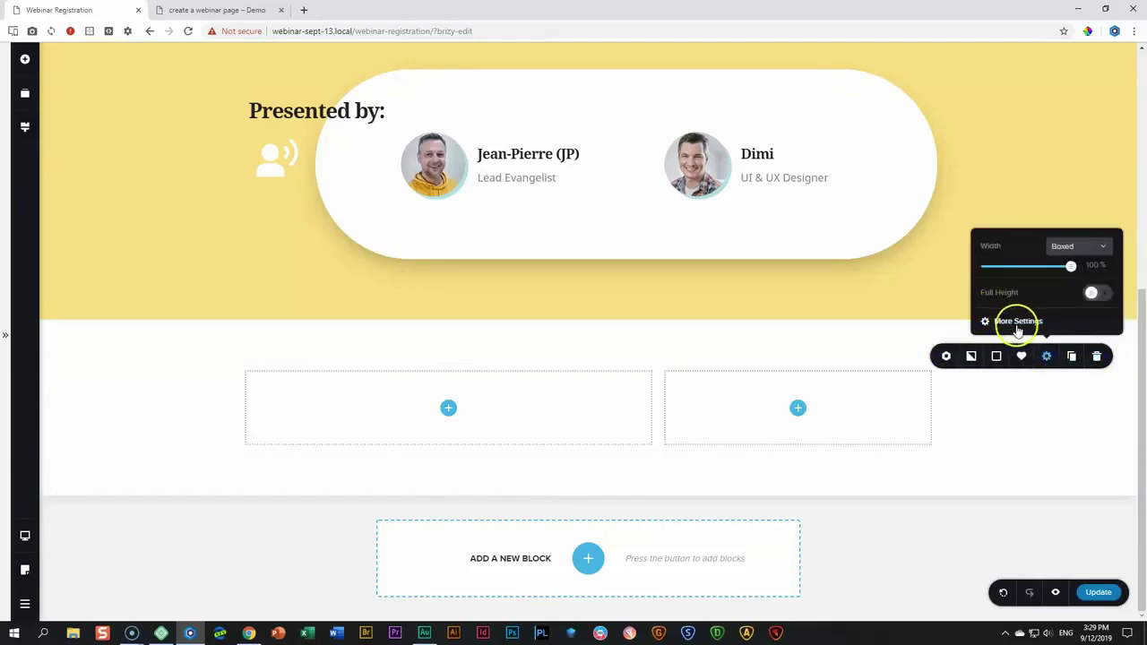
click(1016, 326)
mouse_move(1029, 162)
mouse_down()
mouse_move(1057, 161)
mouse_move(1046, 160)
mouse_up()
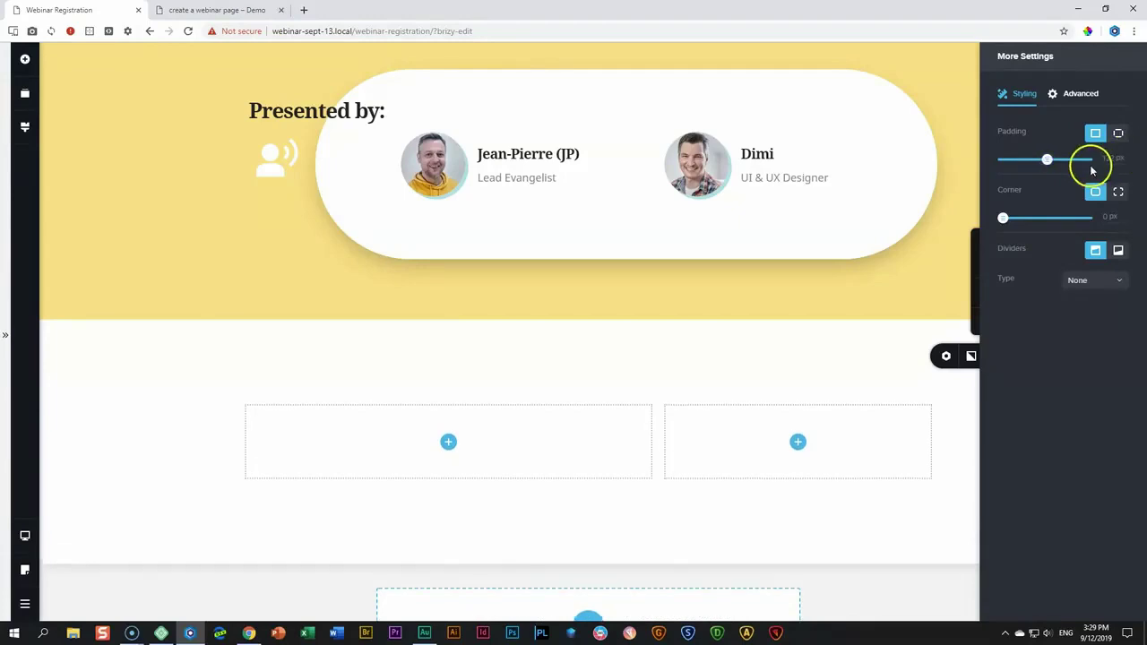
text(120)
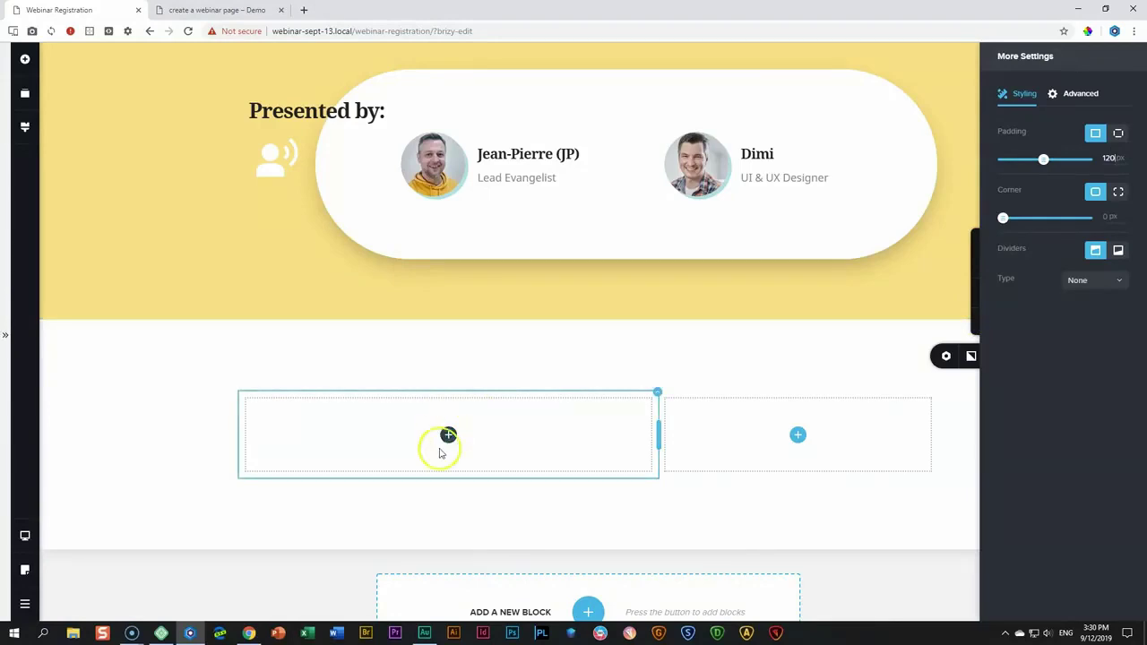
Add a text element to the new block's wider column and place a spacer beneath the text.
click(25, 61)
drag(82, 146, 448, 448)
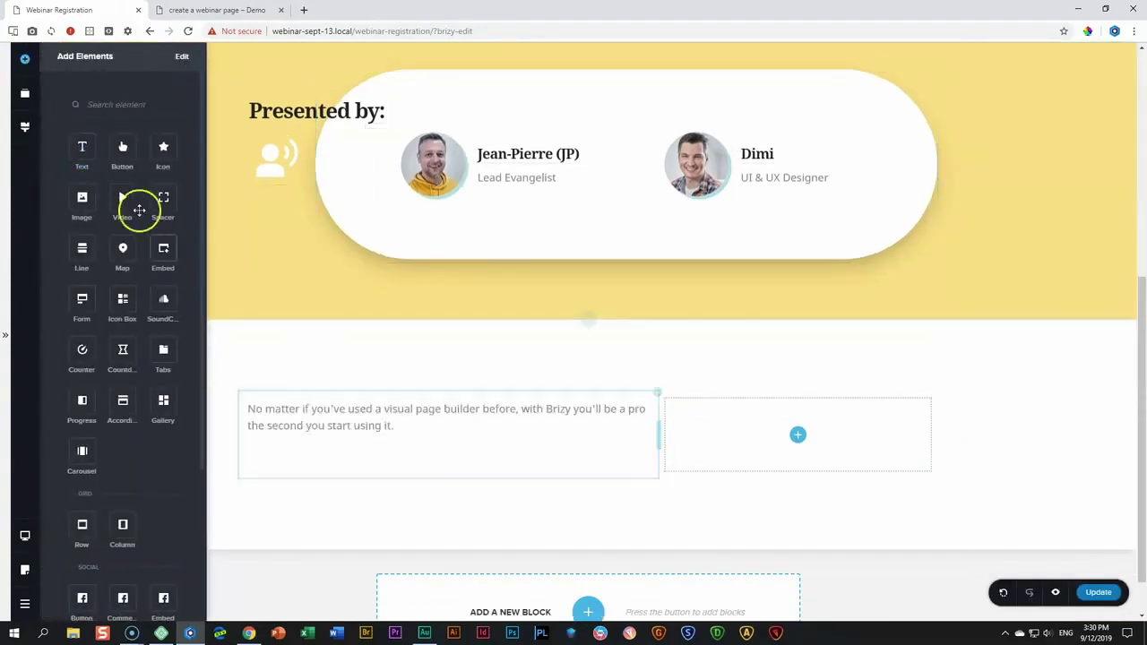
drag(163, 199, 328, 457)
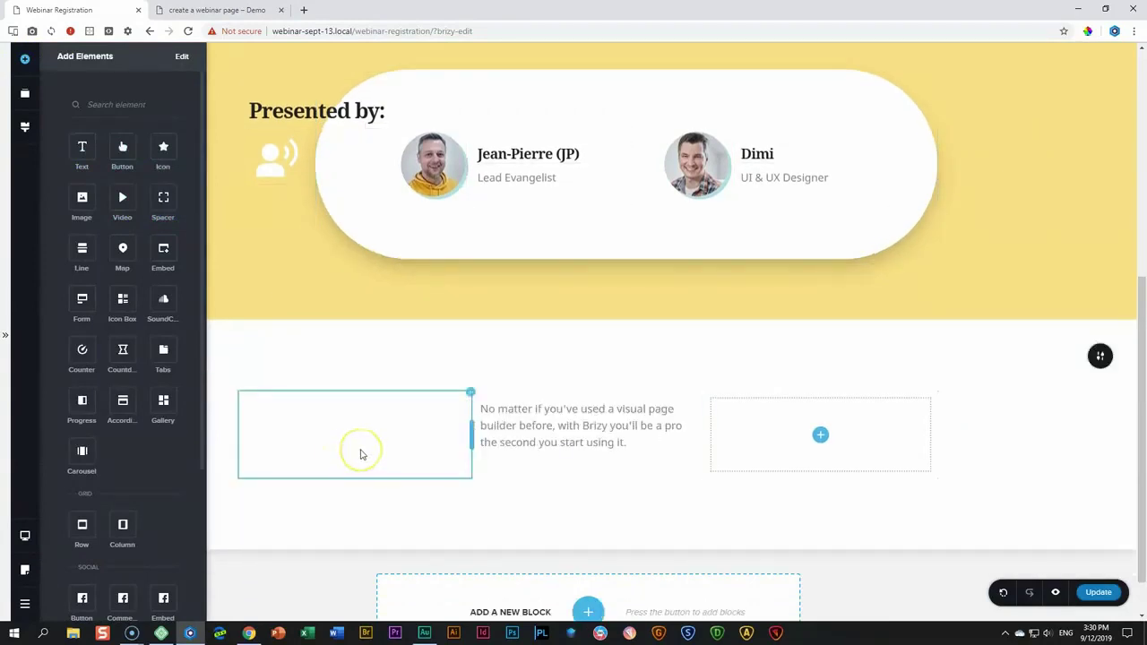
key(ctrl+z)
drag(166, 197, 359, 440)
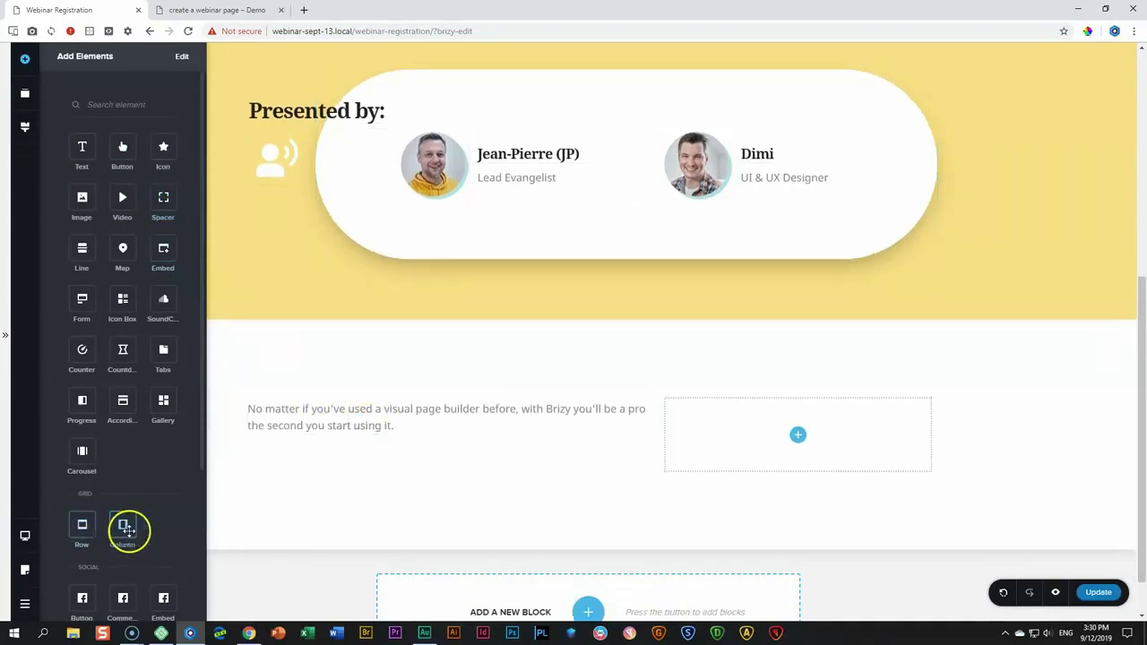
Nest a single-column row beneath the spacer and place a text element inside it.
drag(120, 525, 329, 476)
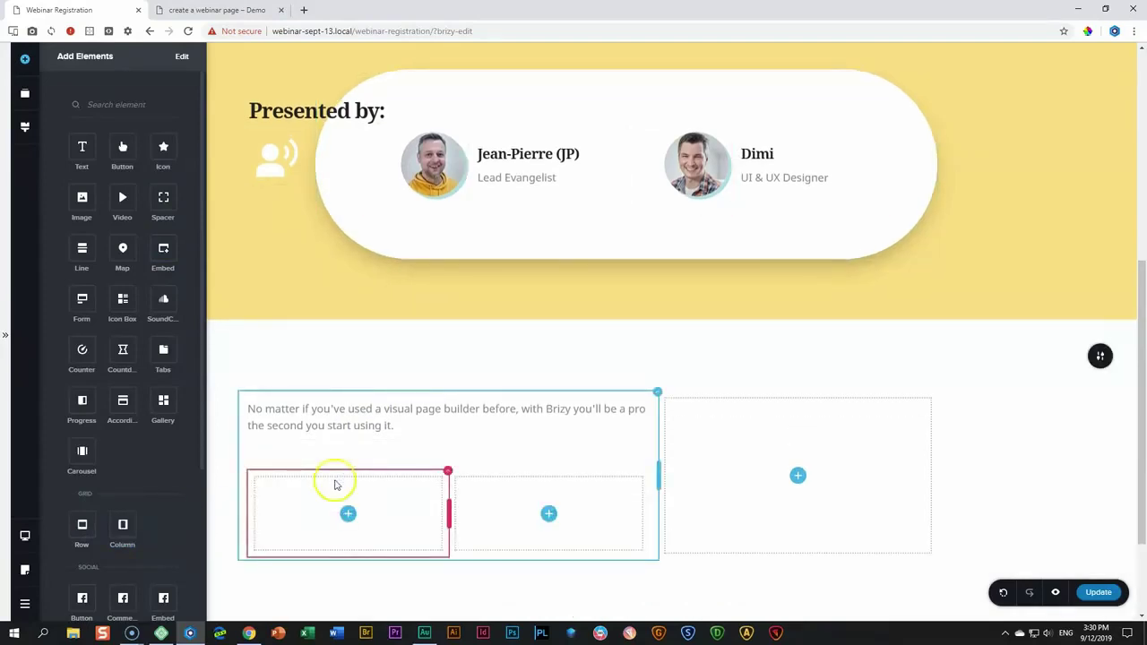
right_click(508, 501)
click(528, 605)
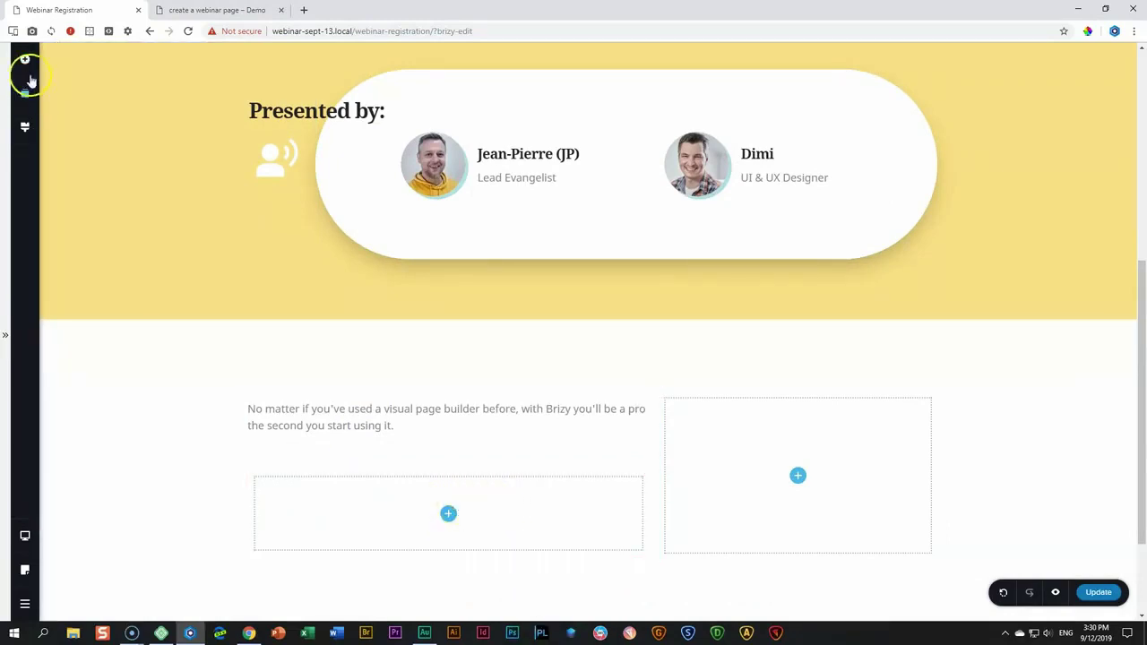
click(26, 63)
drag(82, 146, 451, 535)
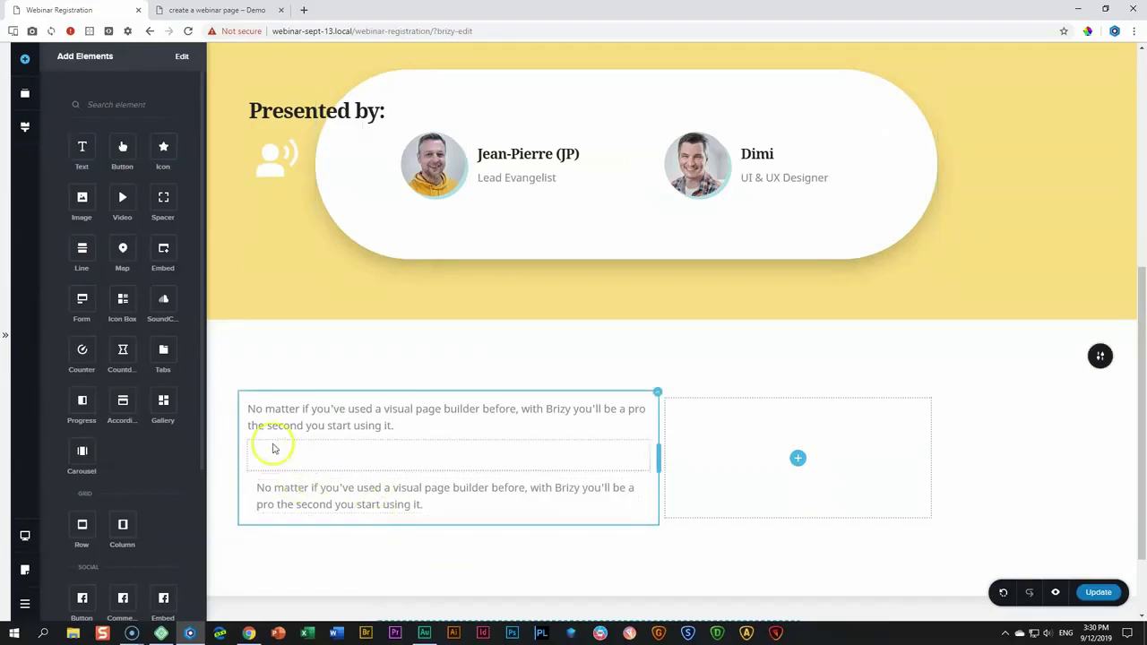
Replace the placeholder text above the spacer with "In just 90 min you'll learn".
click(294, 419)
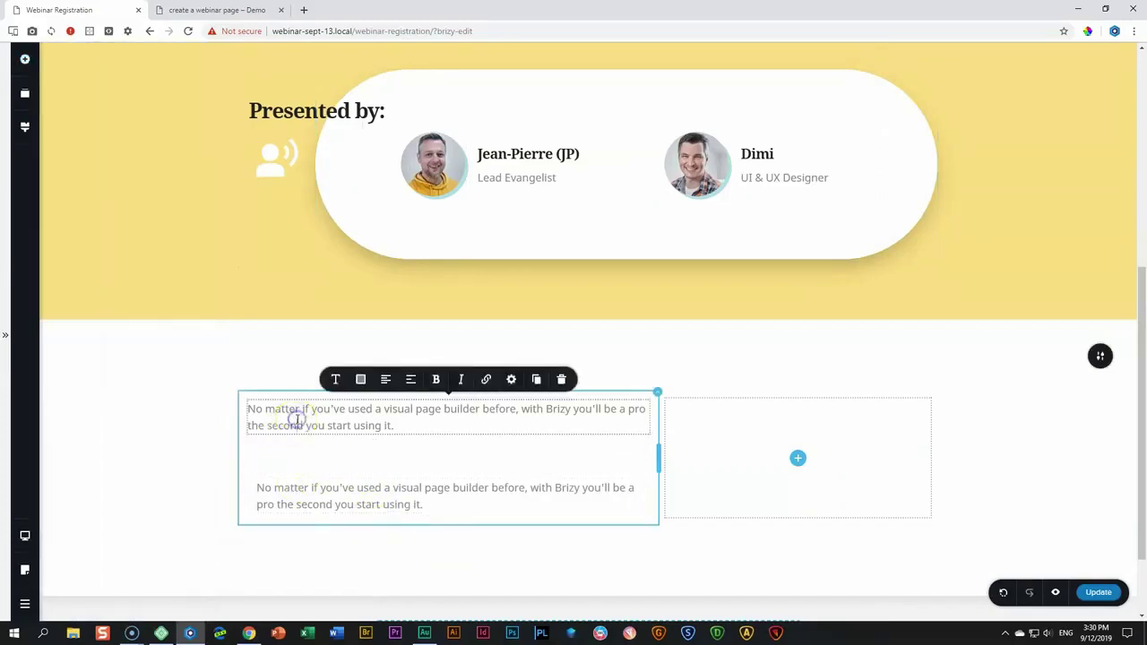
triple_click(297, 419)
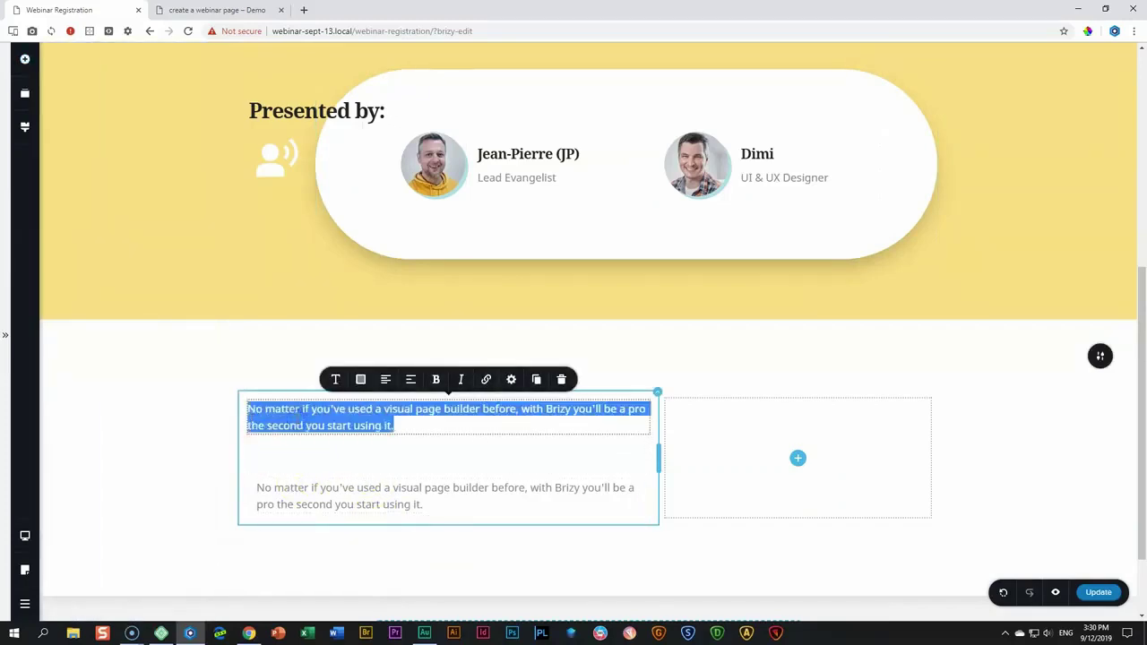
text(In ju)
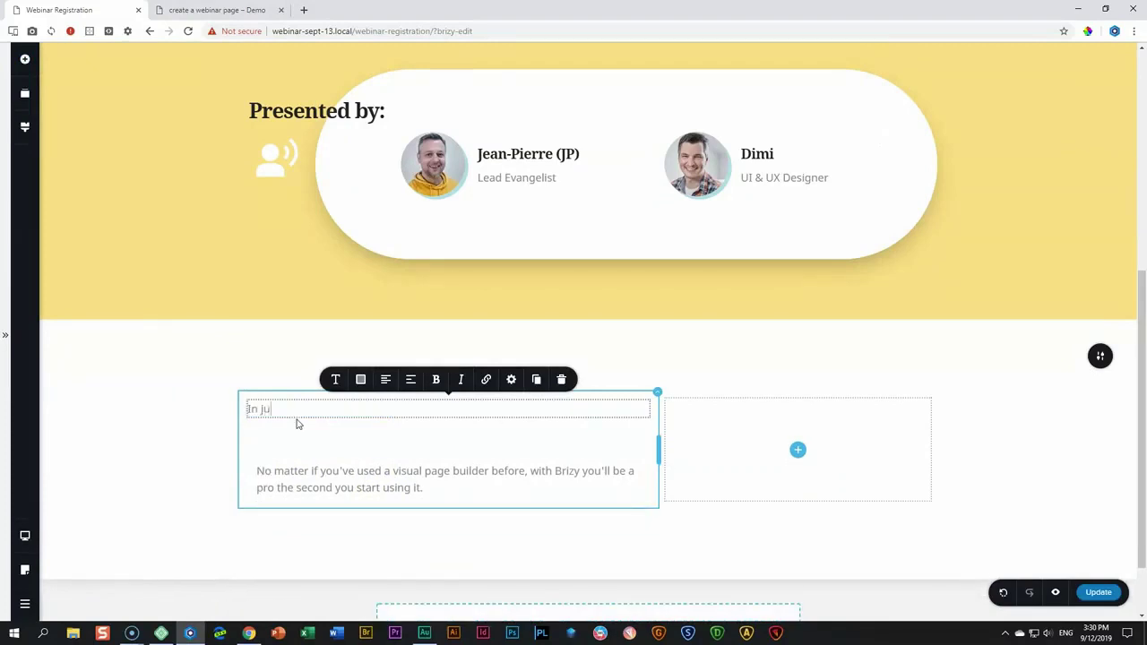
text(st 90 min you'll learn)
Apply the Heading 2 typography and the near-black palette color to "In just 90 min you'll learn".
click(336, 380)
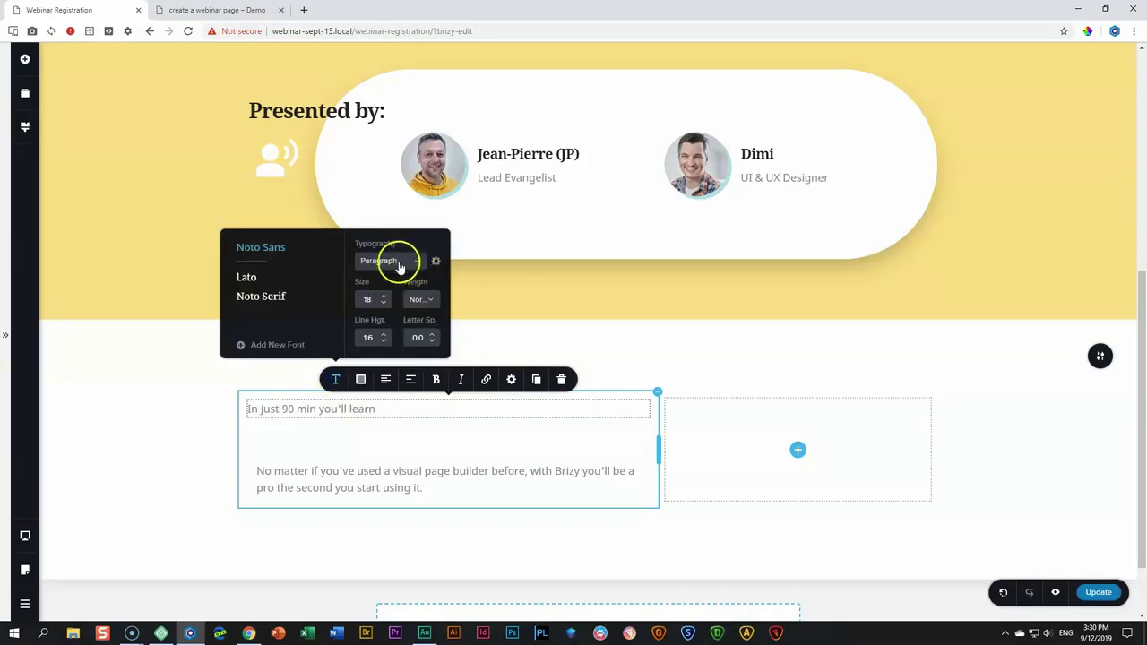
click(396, 261)
scroll(385, 332, down, 3)
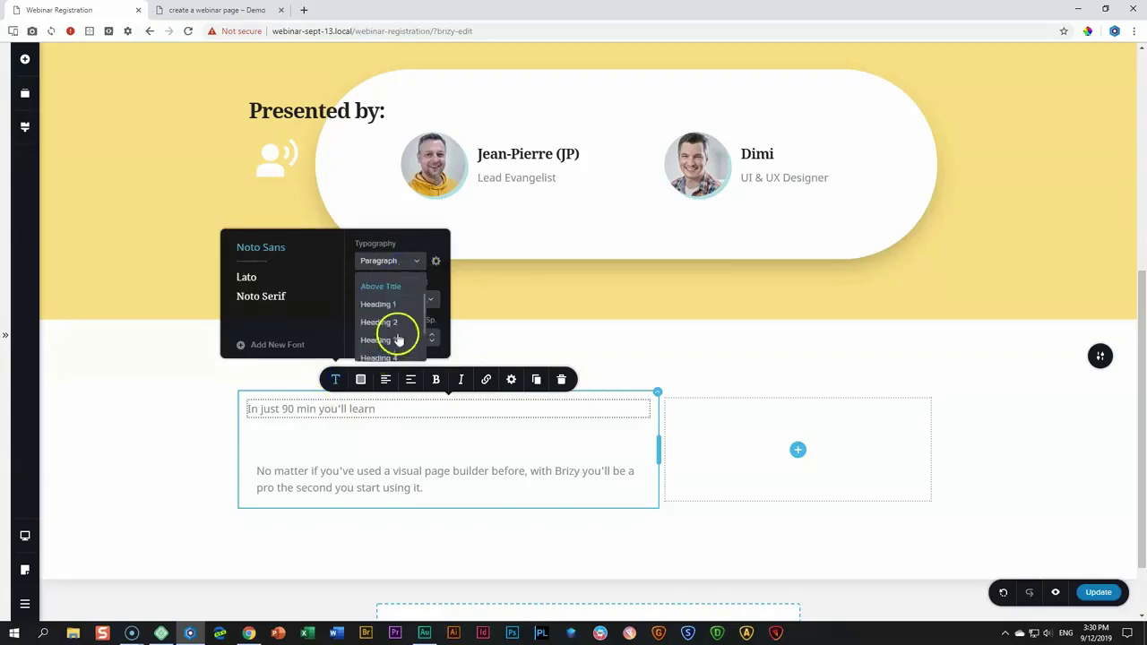
click(389, 274)
click(360, 379)
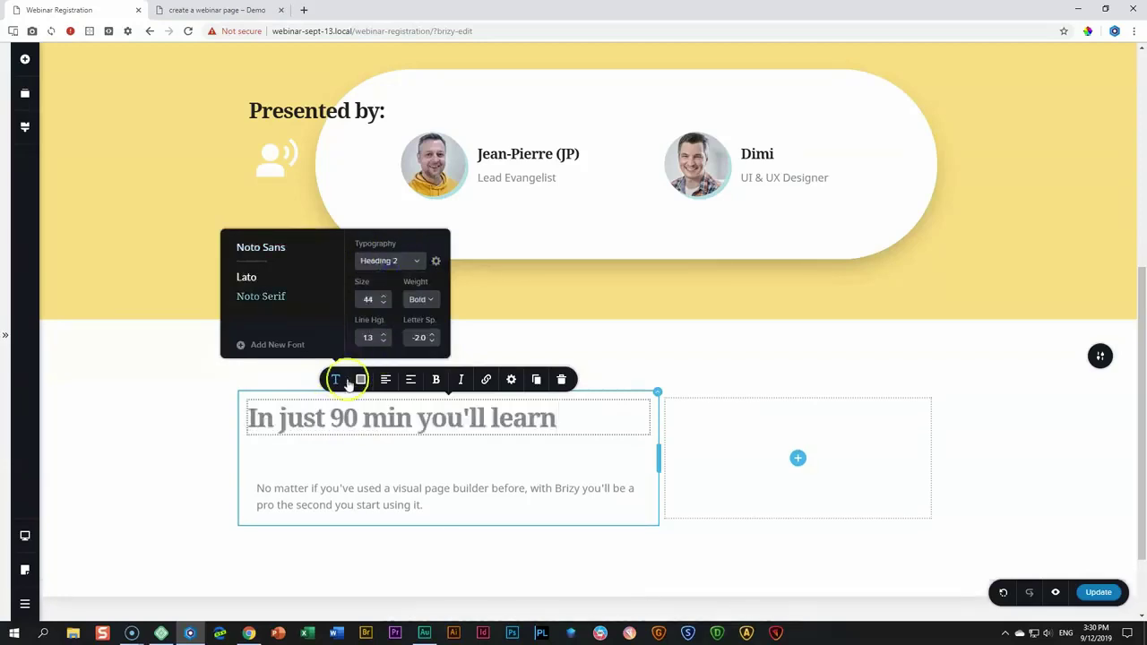
click(319, 327)
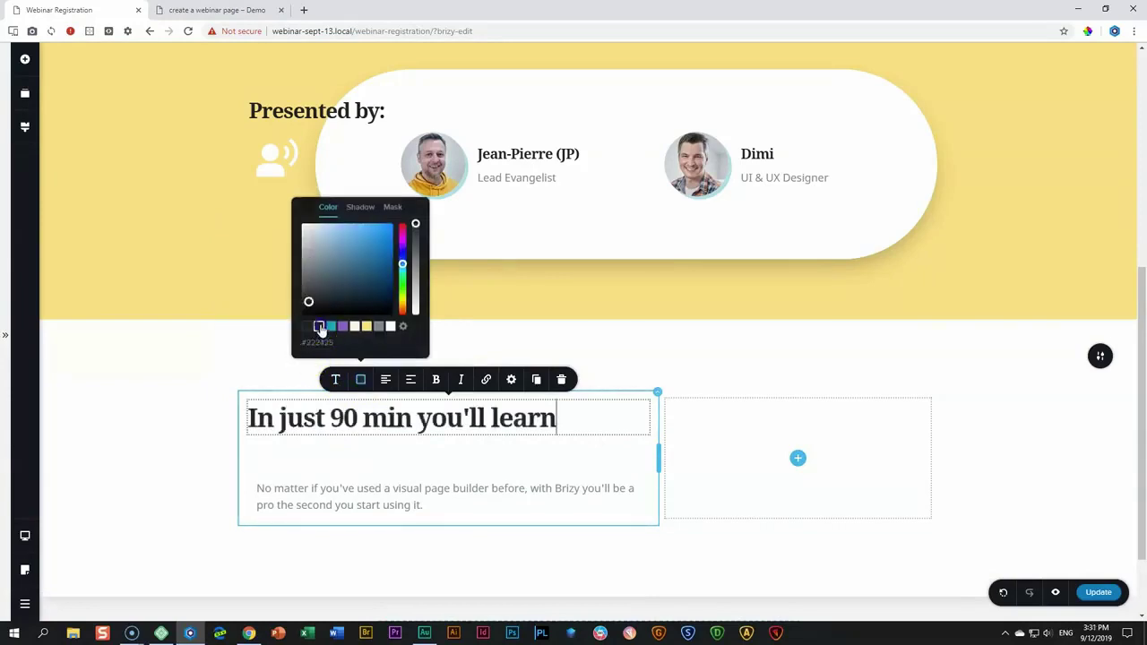
Set a uniform 0 px margin on "In just 90 min you'll learn" and set the height of the spacer beneath it to 30 px.
click(511, 379)
click(484, 344)
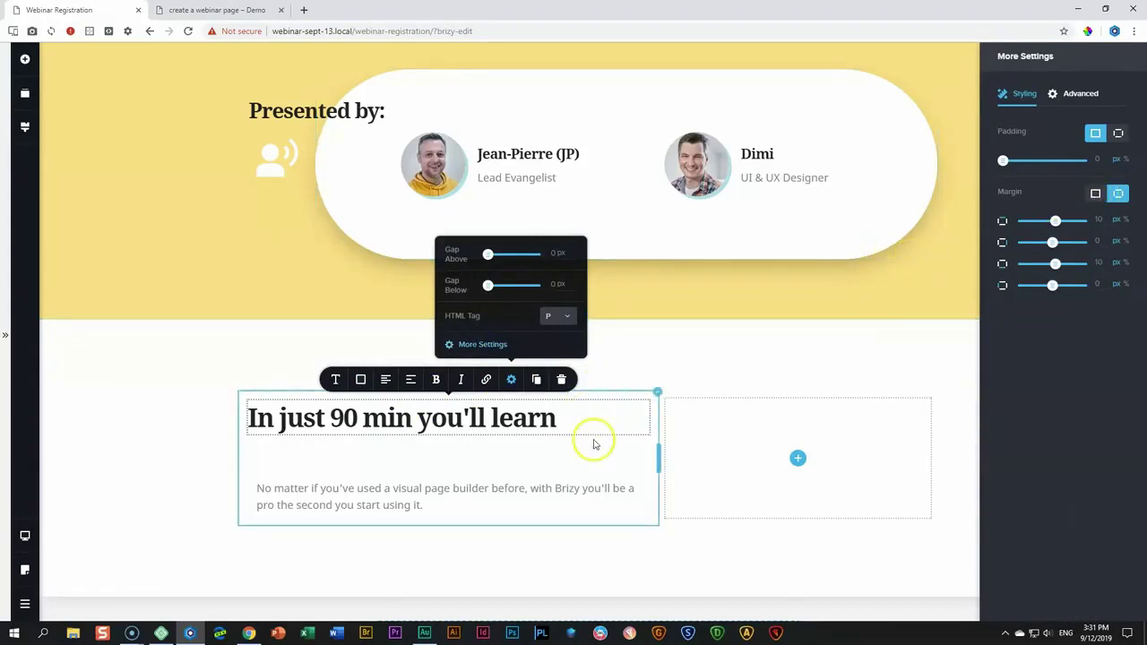
click(1095, 195)
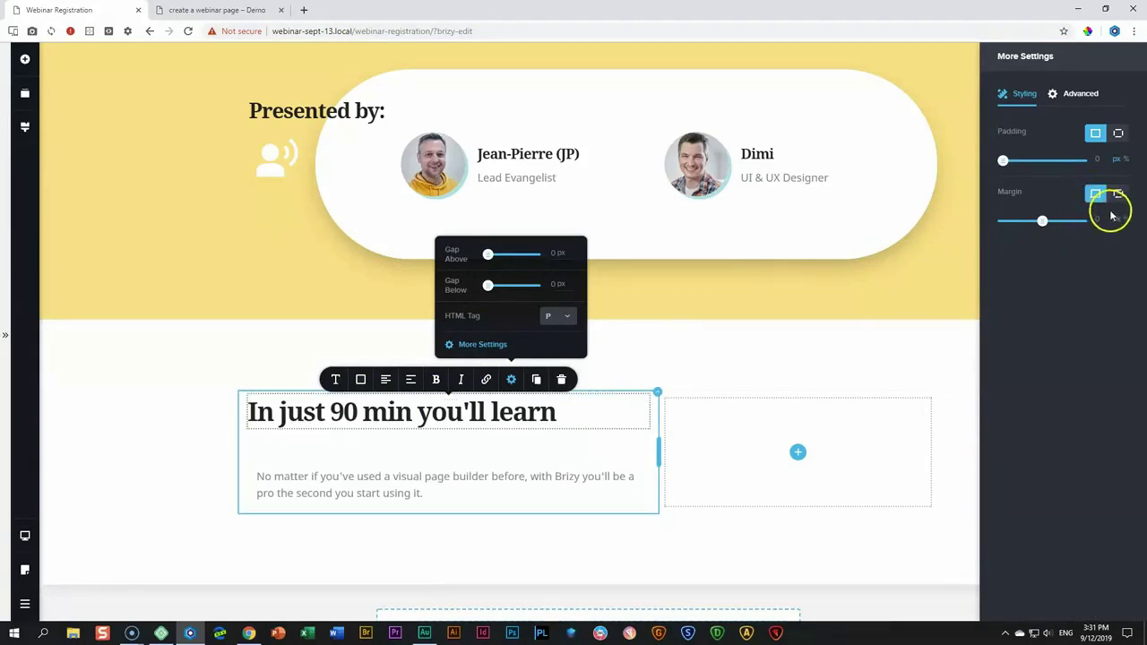
click(342, 445)
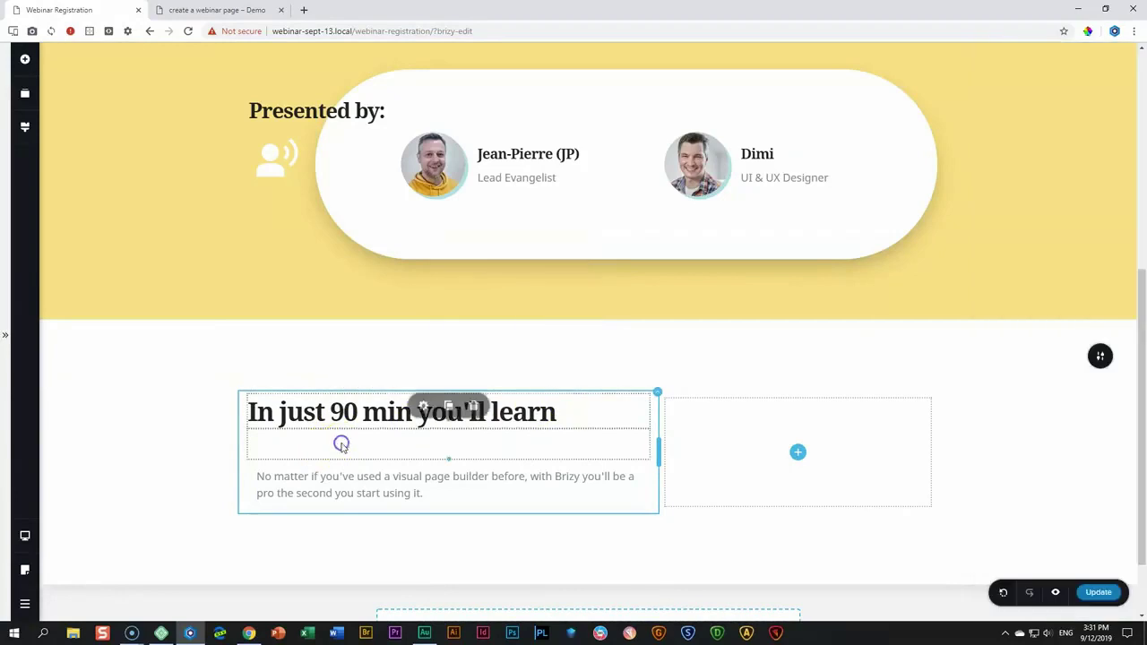
click(423, 408)
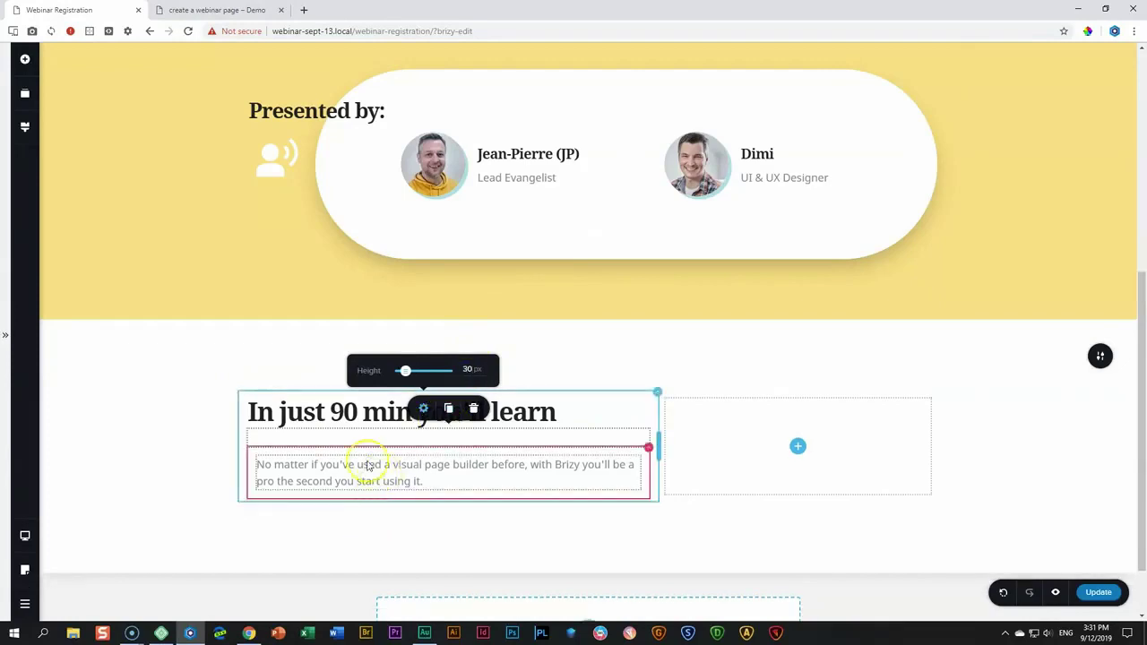
Set the left padding of the nested column holding the placeholder paragraph to 40 px.
click(647, 448)
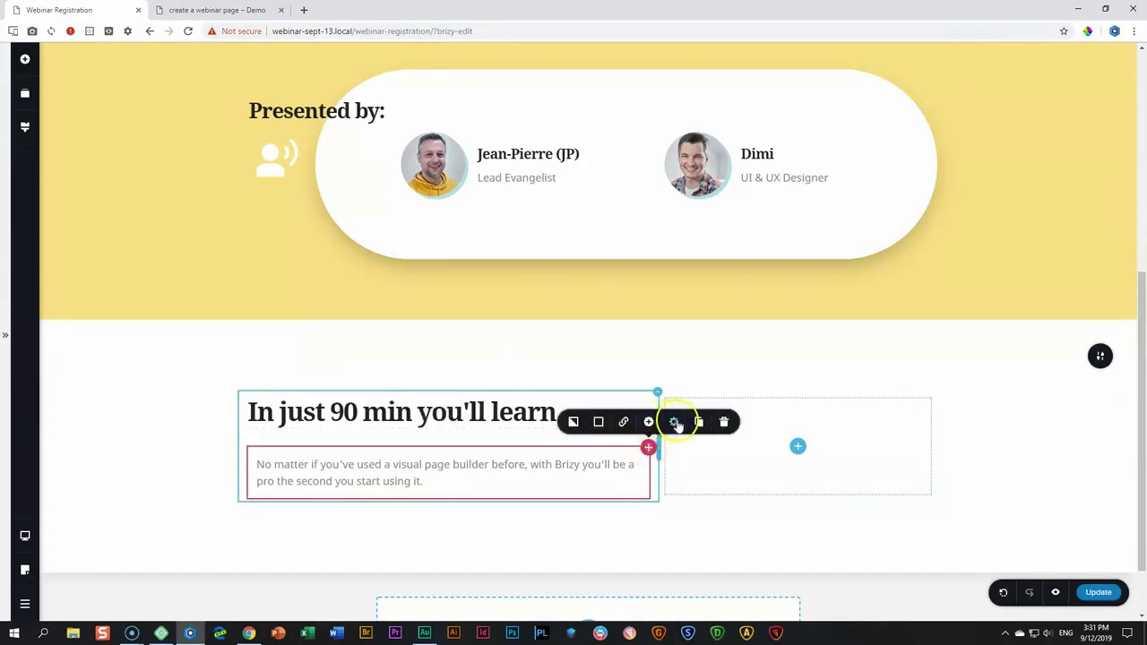
click(674, 423)
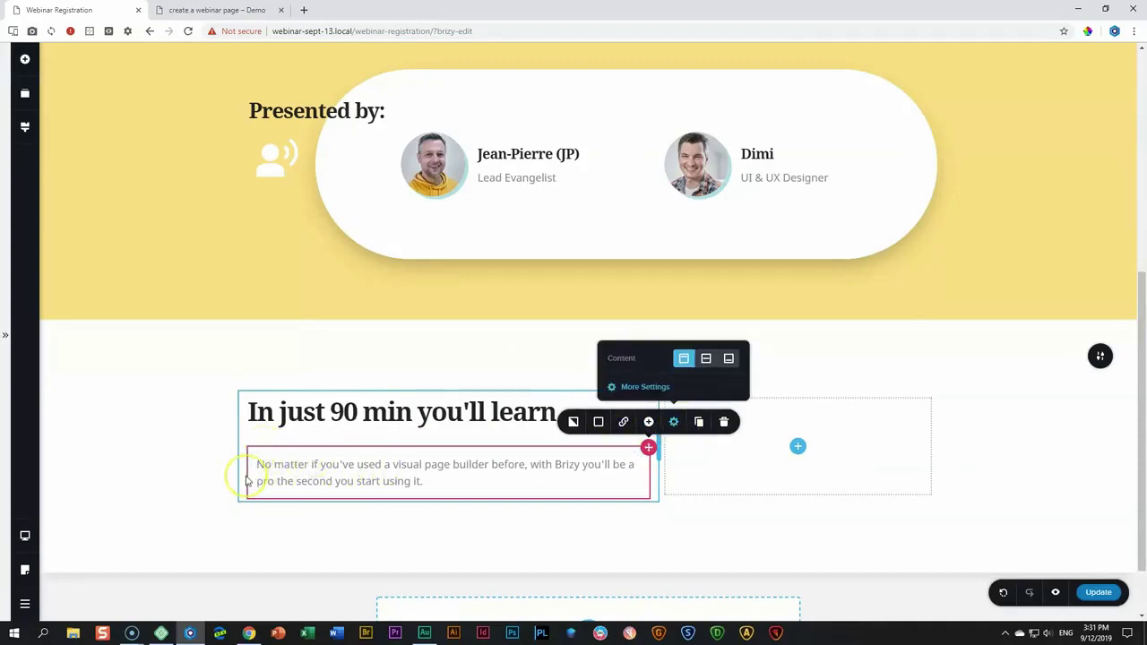
click(231, 497)
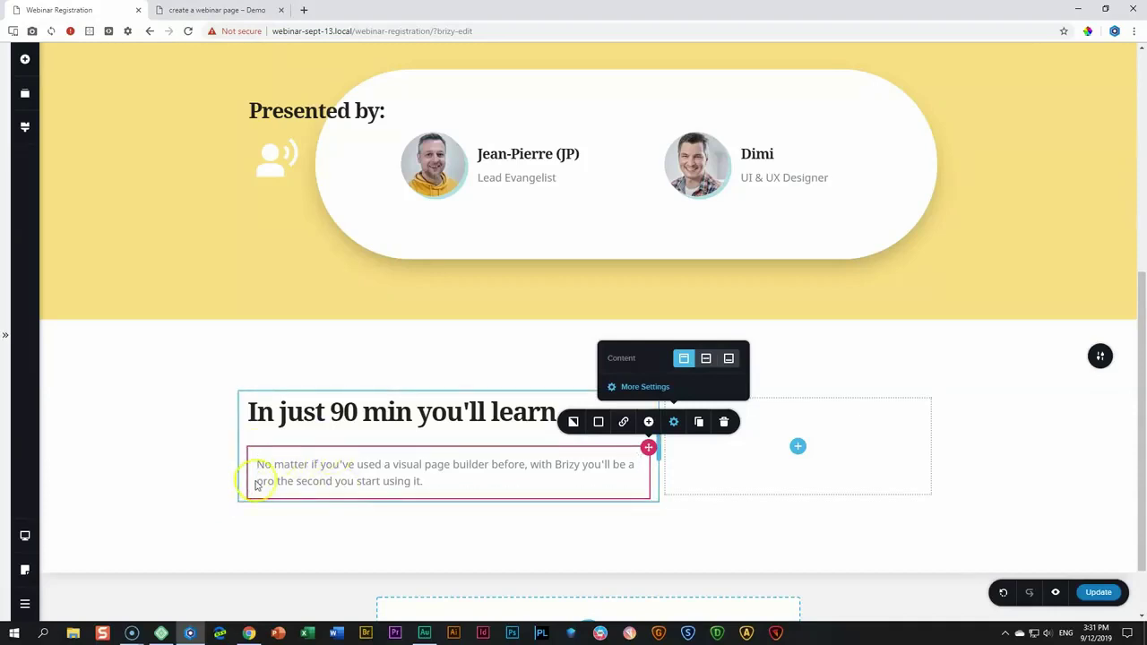
click(644, 388)
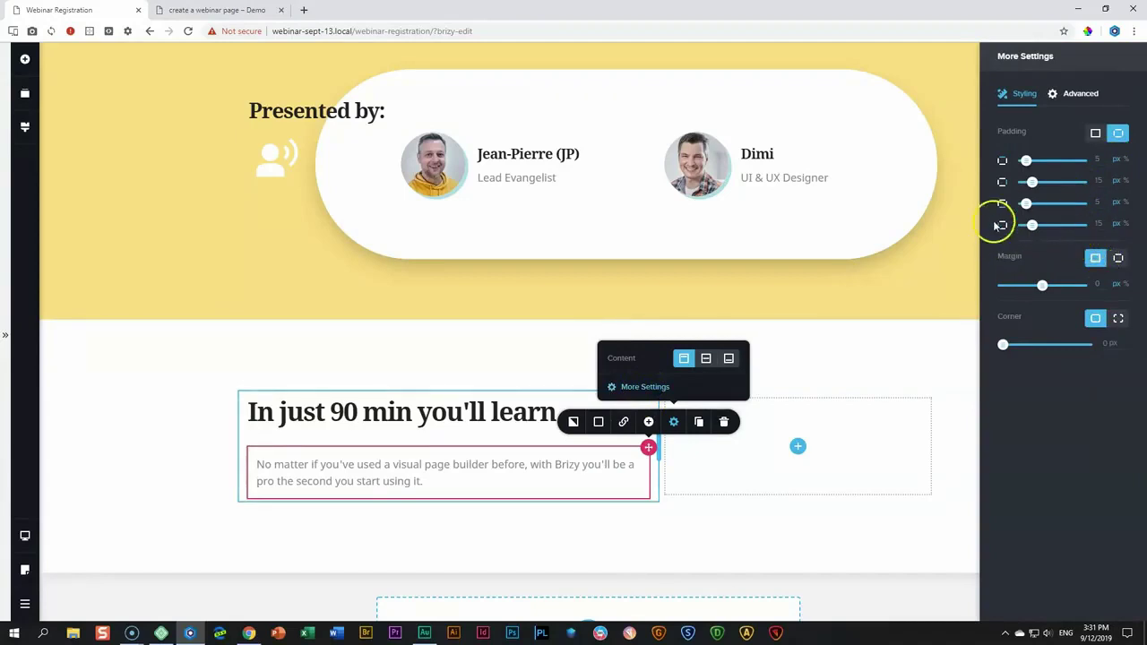
double_click(1099, 223)
text(40)
click(302, 492)
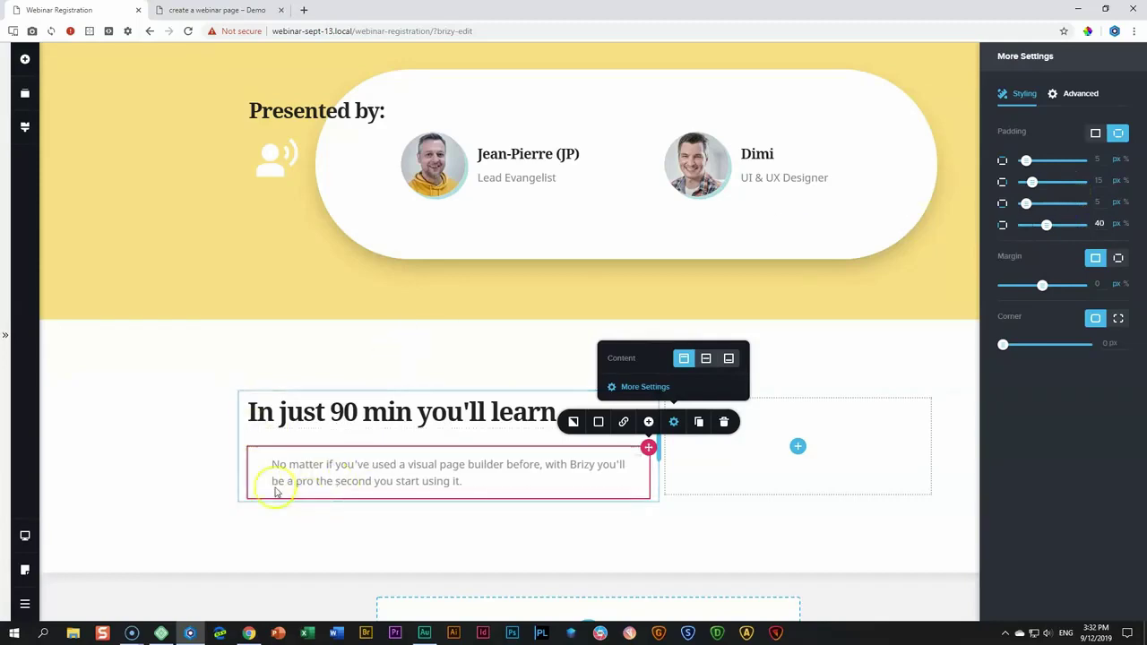
click(1071, 395)
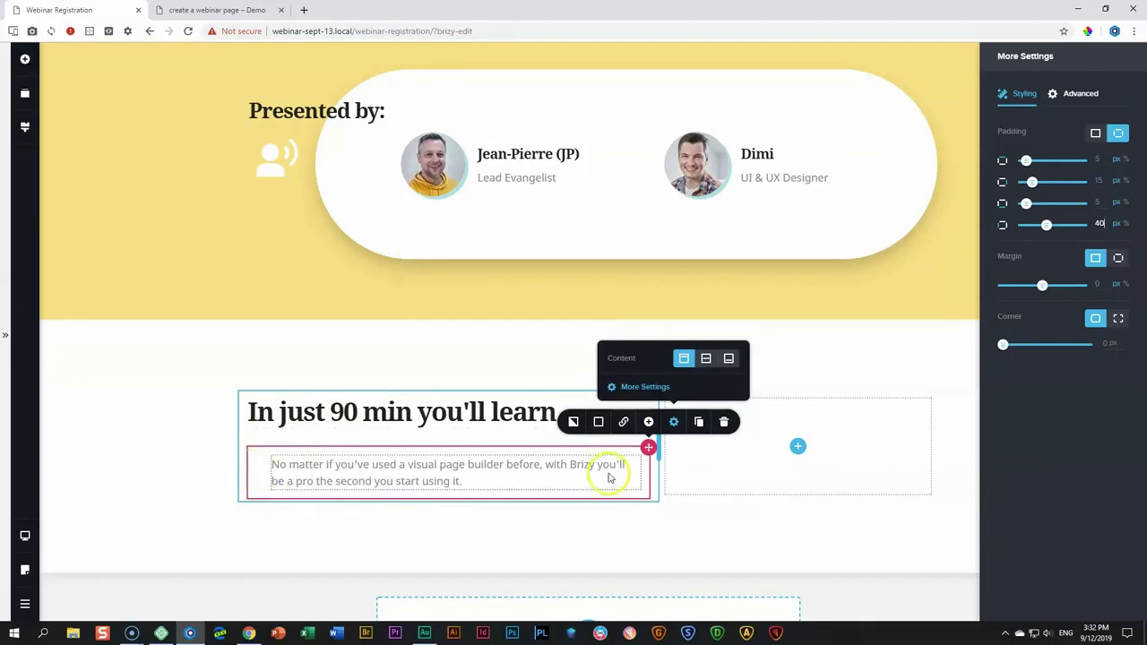
Give the nested column a left-only border of size 4 in the purple palette color.
click(599, 422)
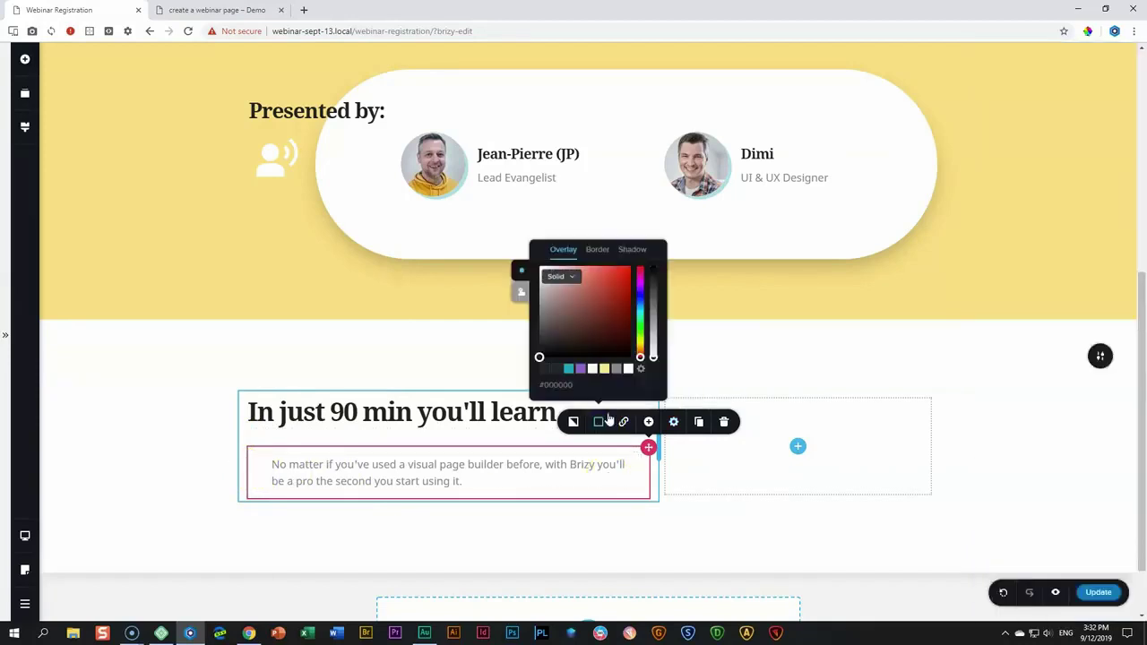
click(596, 249)
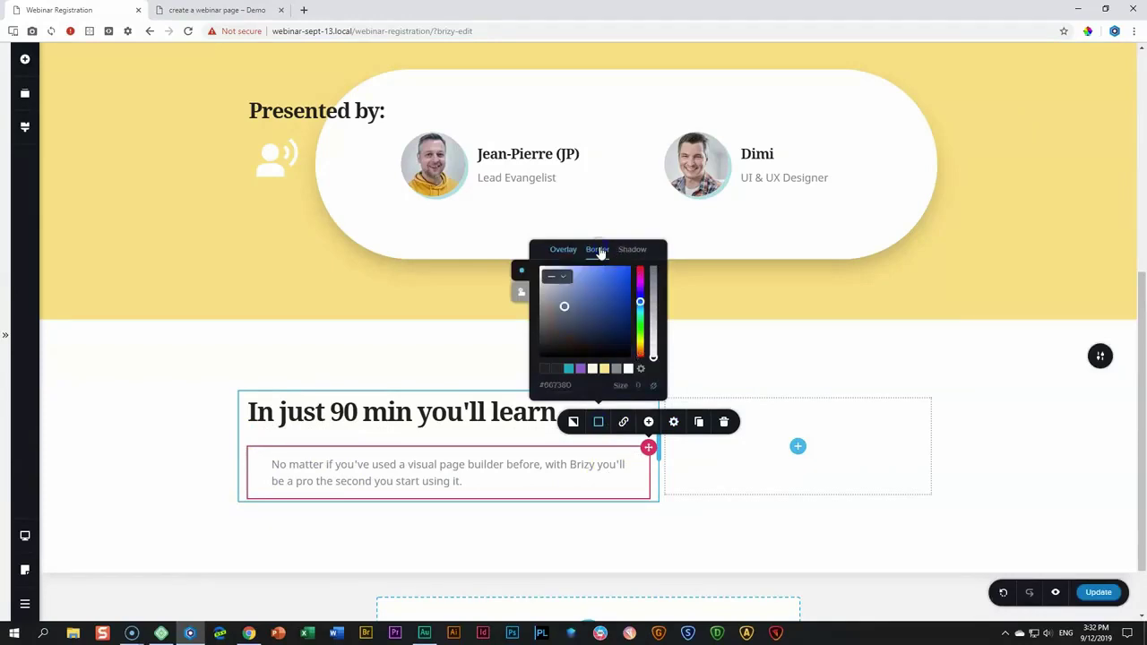
click(653, 387)
click(653, 387)
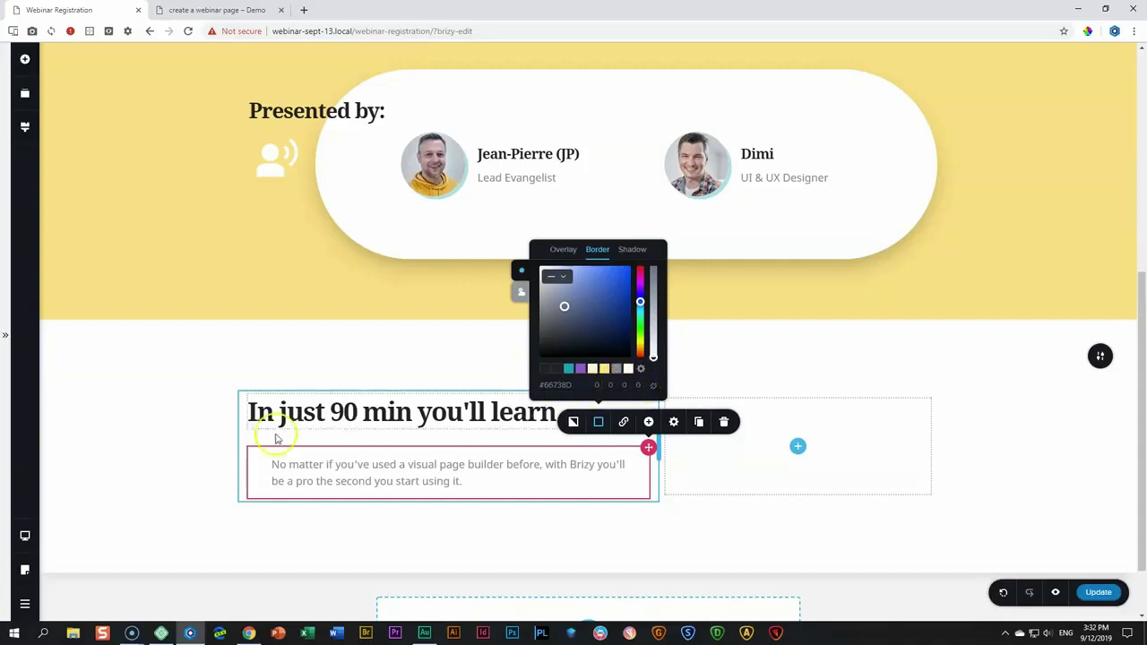
click(638, 385)
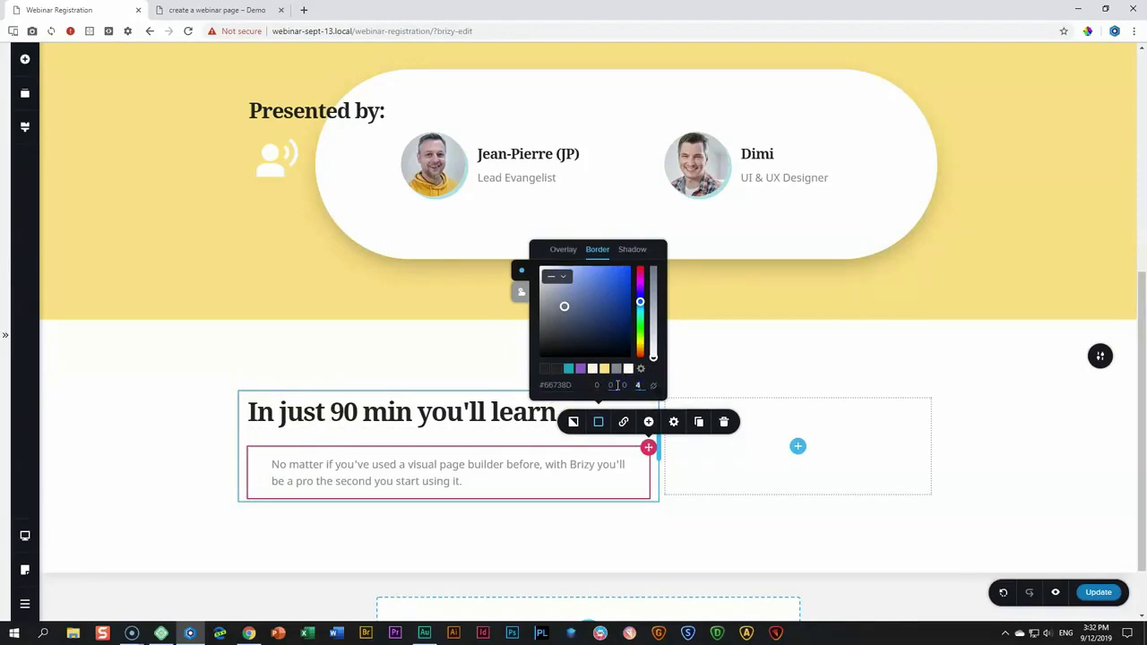
click(581, 369)
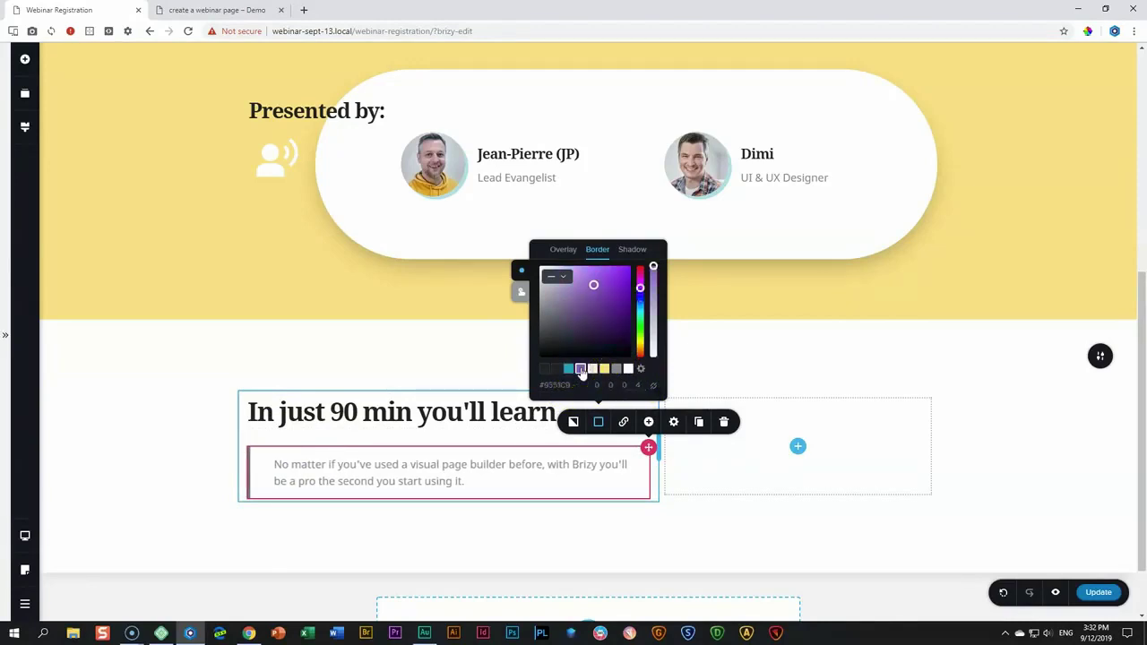
click(331, 474)
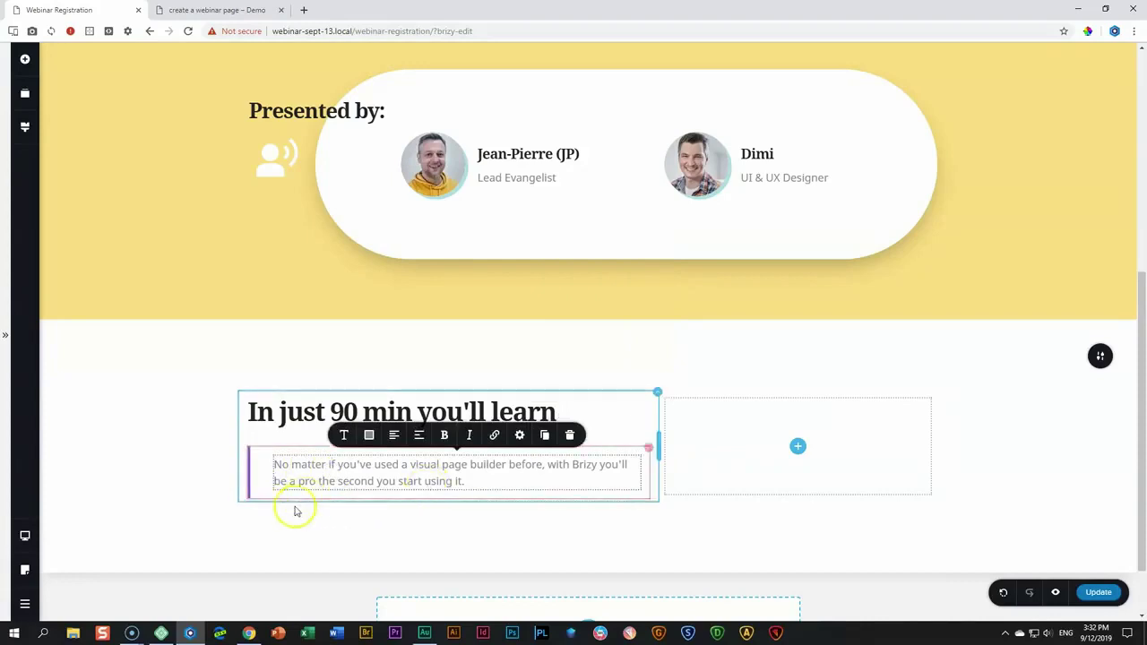
click(162, 474)
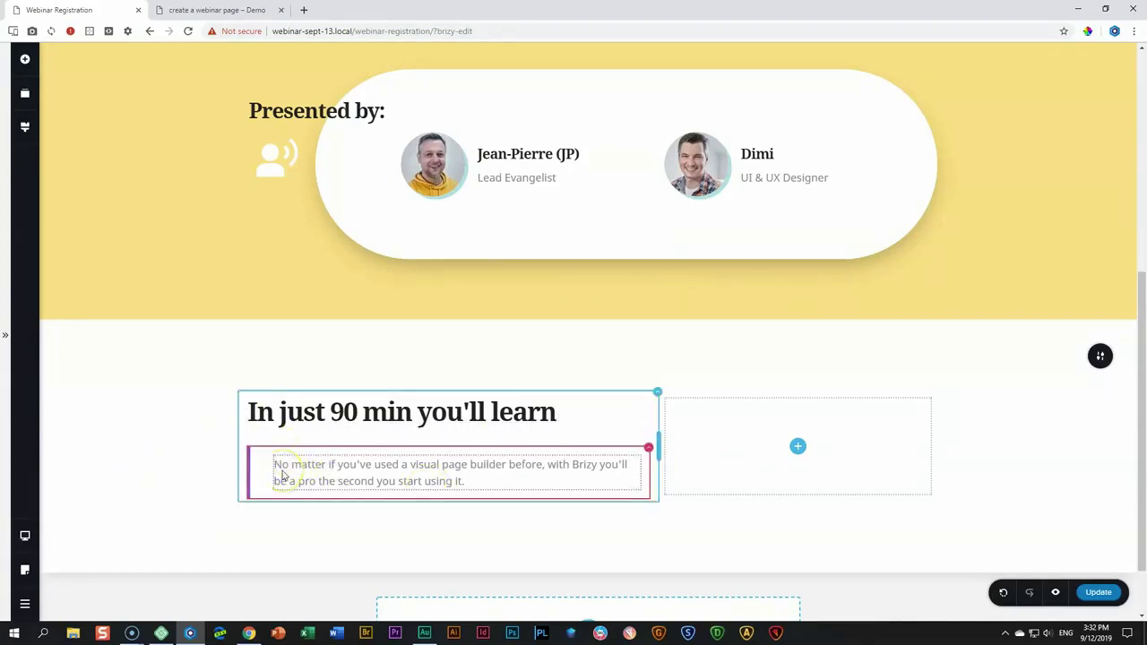
Replace the bordered placeholder paragraph with the copied description beginning "How to build this webinar page (you are looking at right now)".
key(alt+Tab)
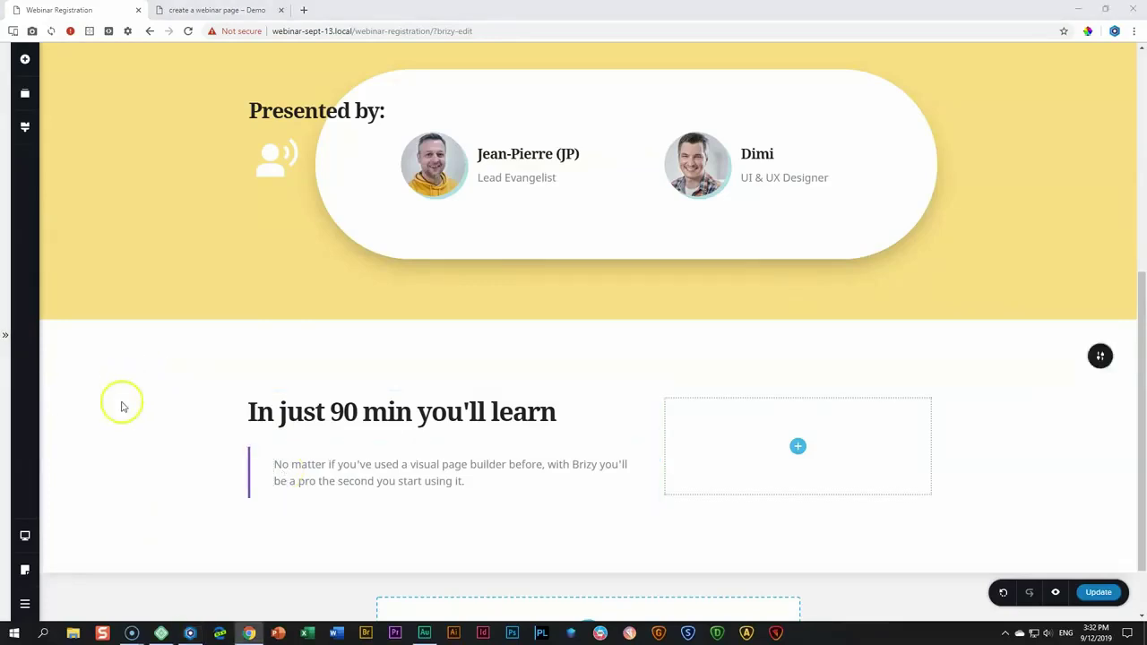
triple_click(369, 471)
text(How to build this webinar page (you are looking at right now) starting from top to bottom, step by step using Brizy, including the responsive views. You don't need any previous design or coding experience.)
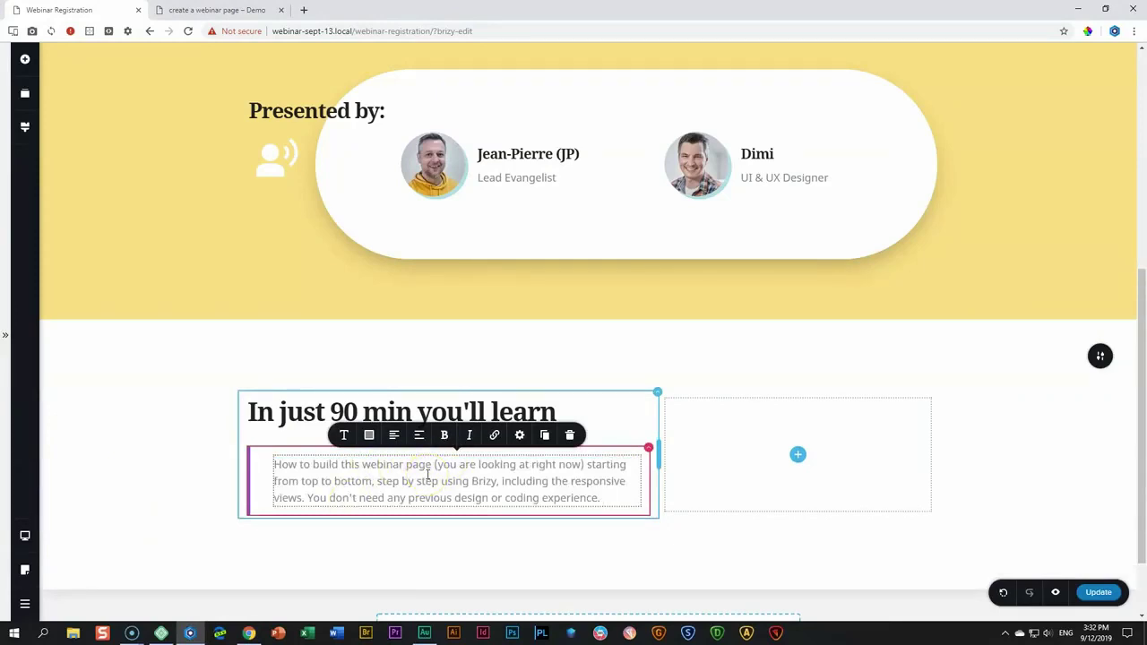
Set a uniform 0 px margin on the "How to build this webinar page" paragraph.
click(343, 434)
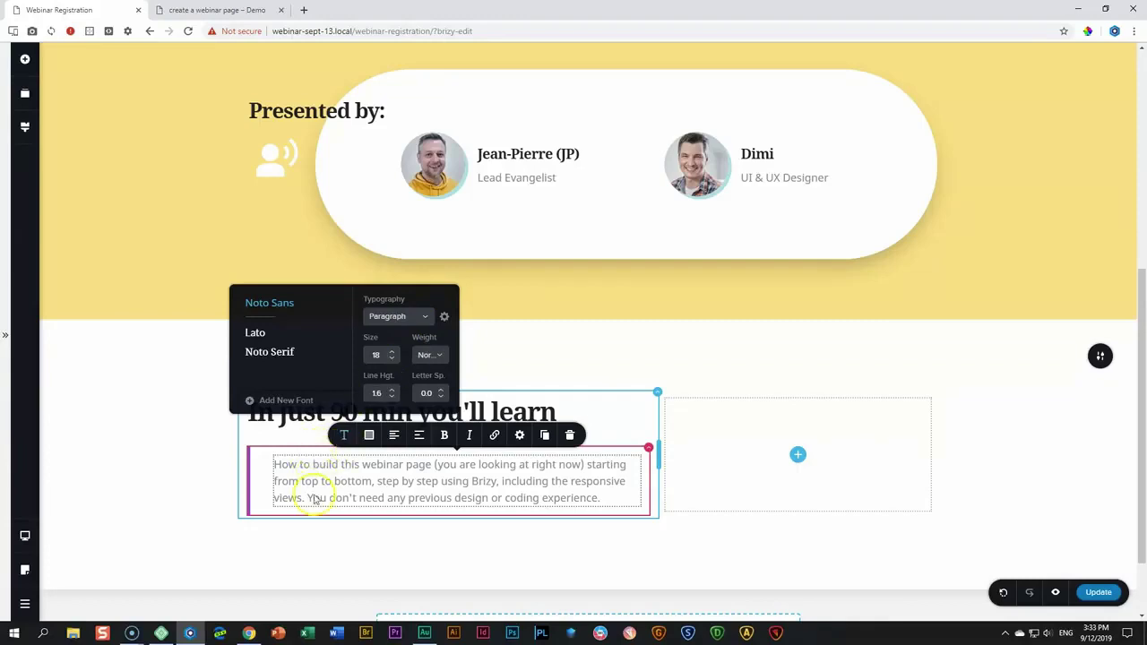
click(519, 435)
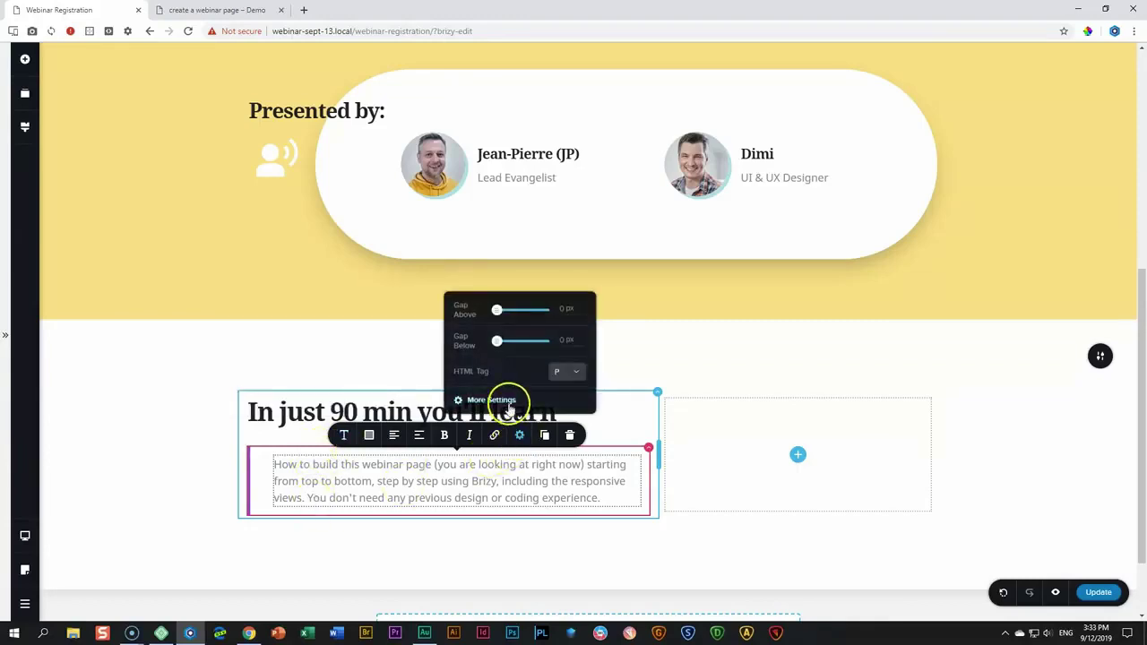
click(493, 401)
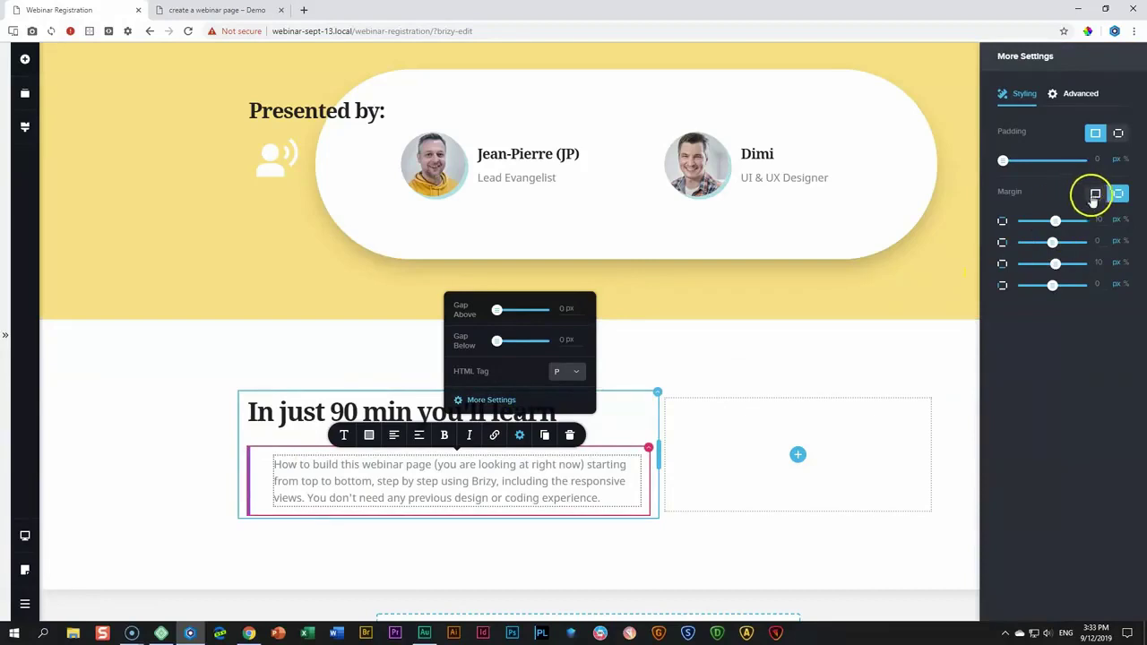
click(1095, 194)
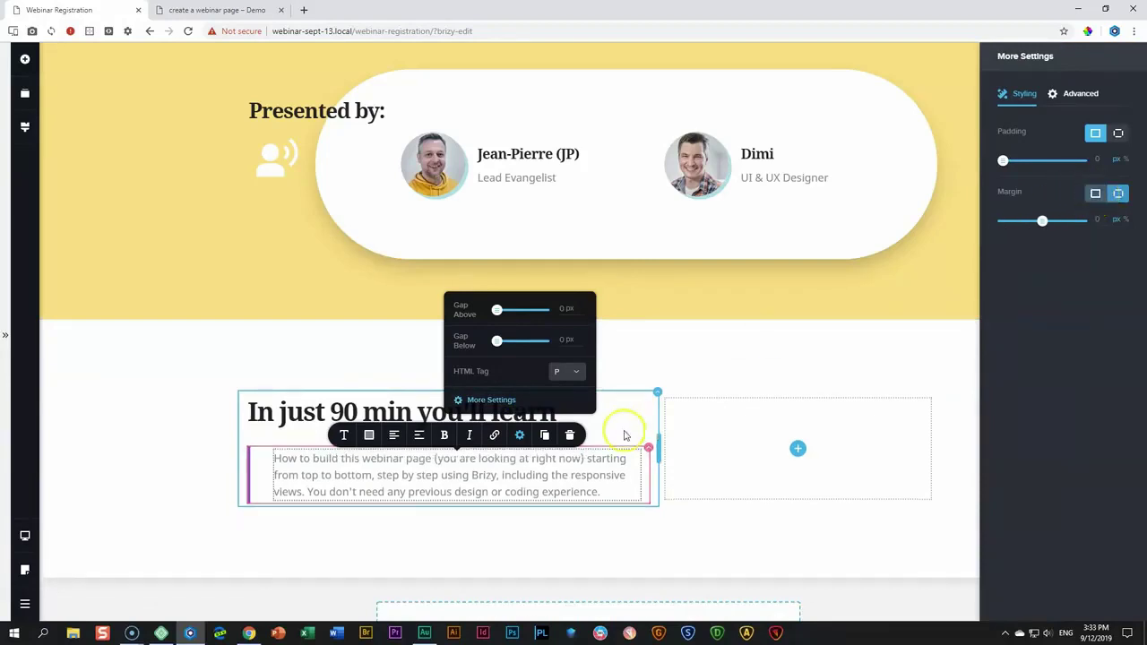
click(172, 488)
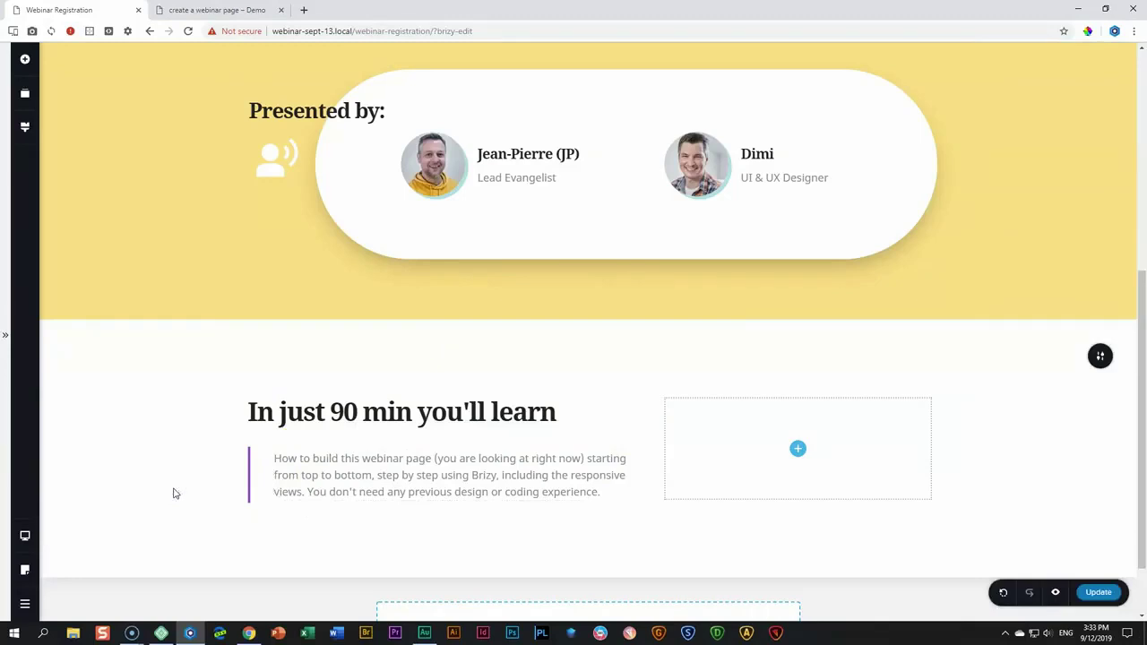
Duplicate the spacer under the heading and place the copy beneath the bordered paragraph.
click(213, 485)
click(302, 469)
scroll(302, 465, down, 1)
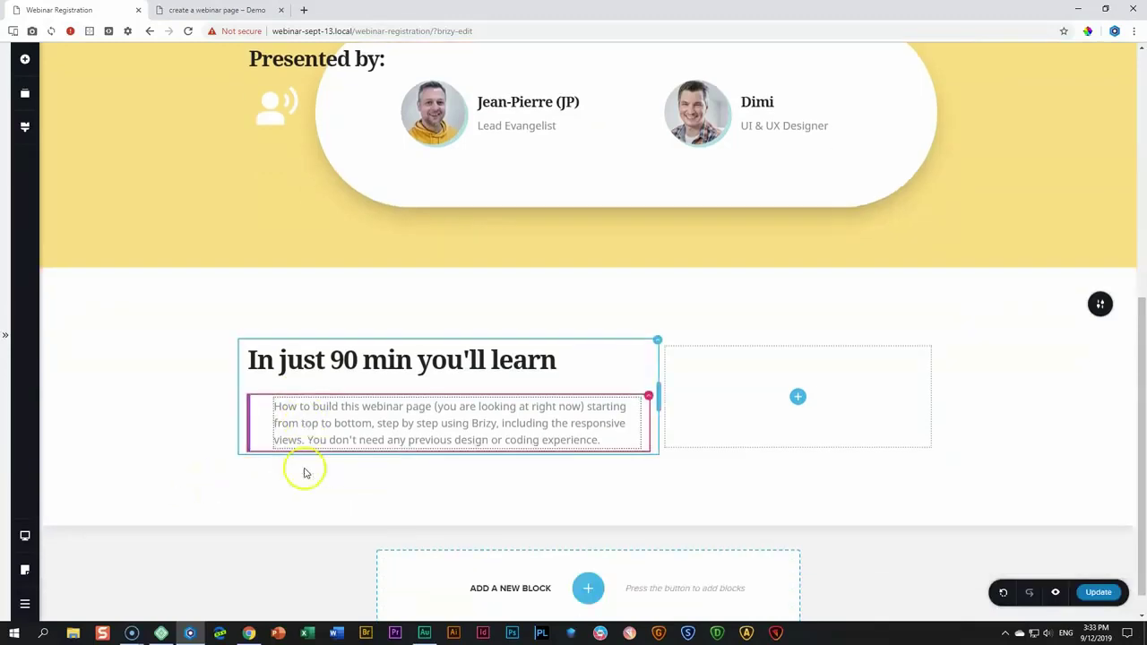
click(300, 383)
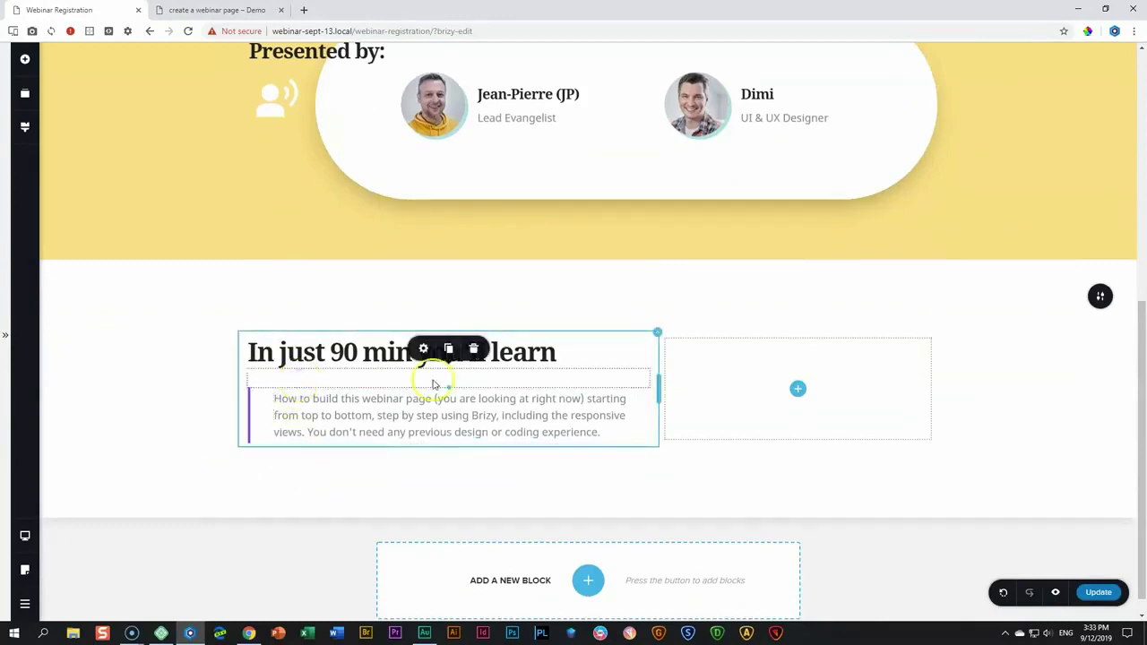
click(448, 348)
click(419, 402)
mouse_move(418, 402)
mouse_down()
mouse_move(404, 483)
mouse_move(407, 420)
mouse_up()
Duplicate the bordered paragraph column and place the copy beneath the second spacer.
click(648, 387)
click(700, 363)
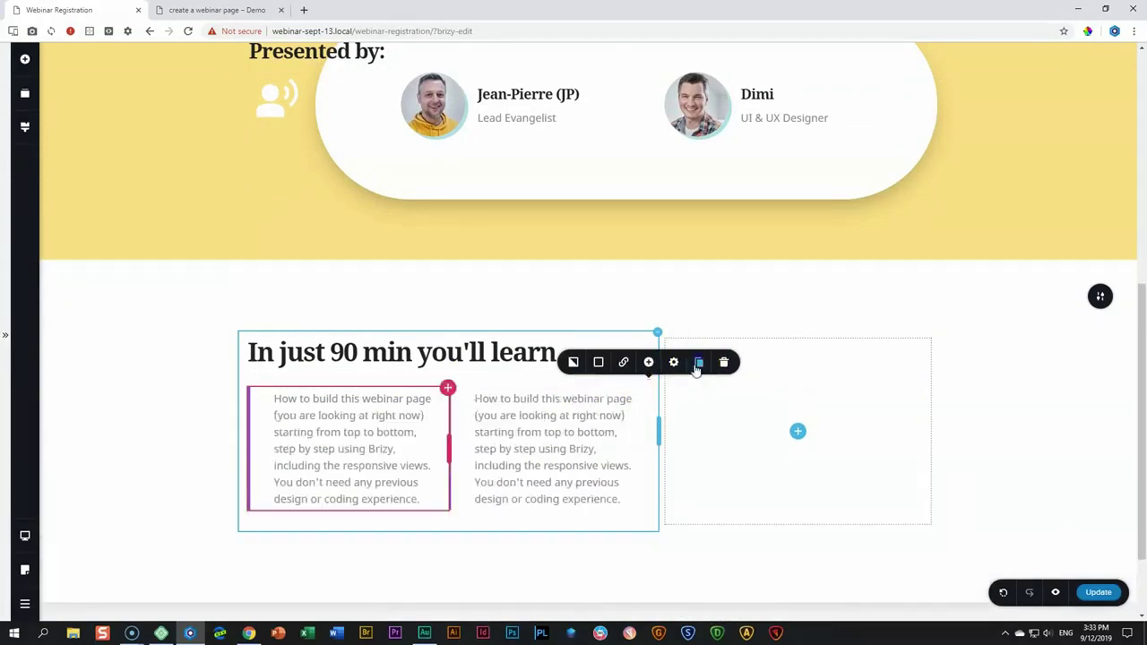
scroll(448, 300, down, 1)
drag(448, 280, 452, 437)
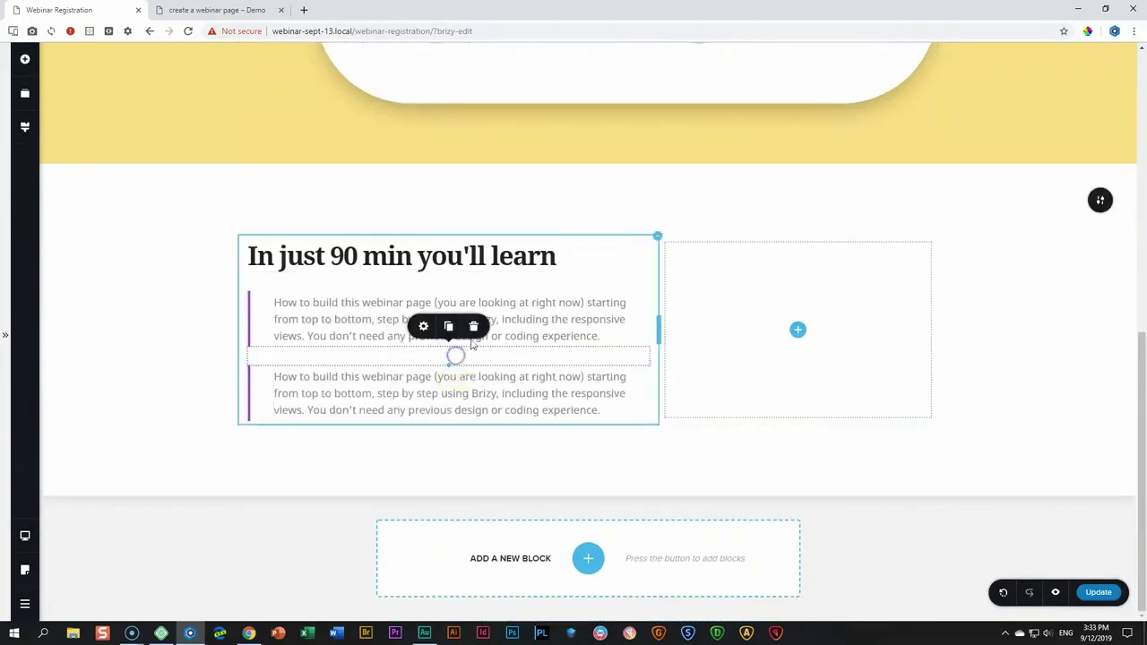
Add a third bordered paragraph by duplicating the spacer and the second bordered column and stacking the copies beneath it.
click(448, 423)
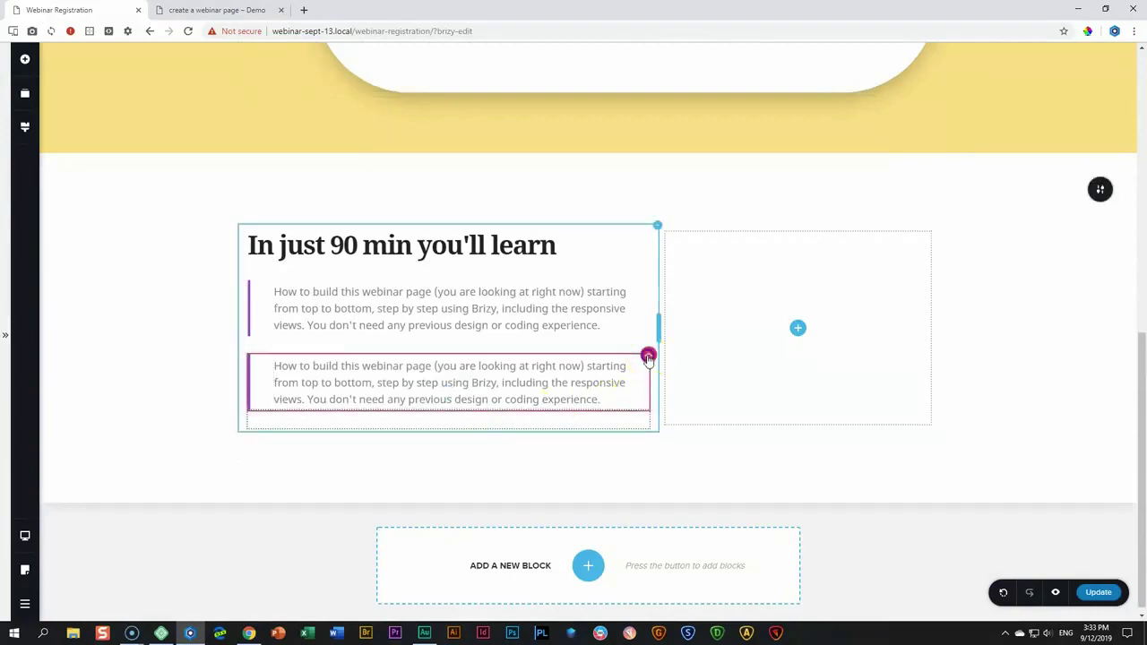
click(698, 329)
click(442, 349)
drag(443, 349, 447, 520)
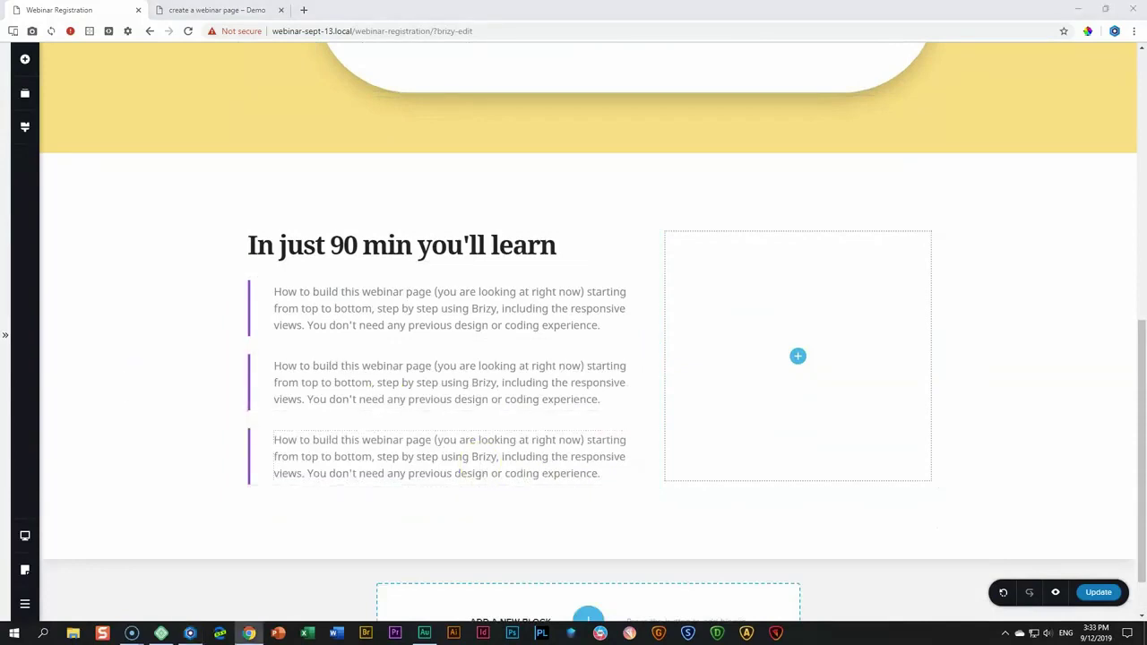
Replace the second bordered paragraph with the text beginning "We'll take you through a bunch of Brizy options and features.".
click(377, 382)
triple_click(376, 380)
text(We'll take you through a bunch of Brizy options and features. You'll learn how to create blocks, how to set global colors and typography, how to work with negative margins to overlay elements and more.)
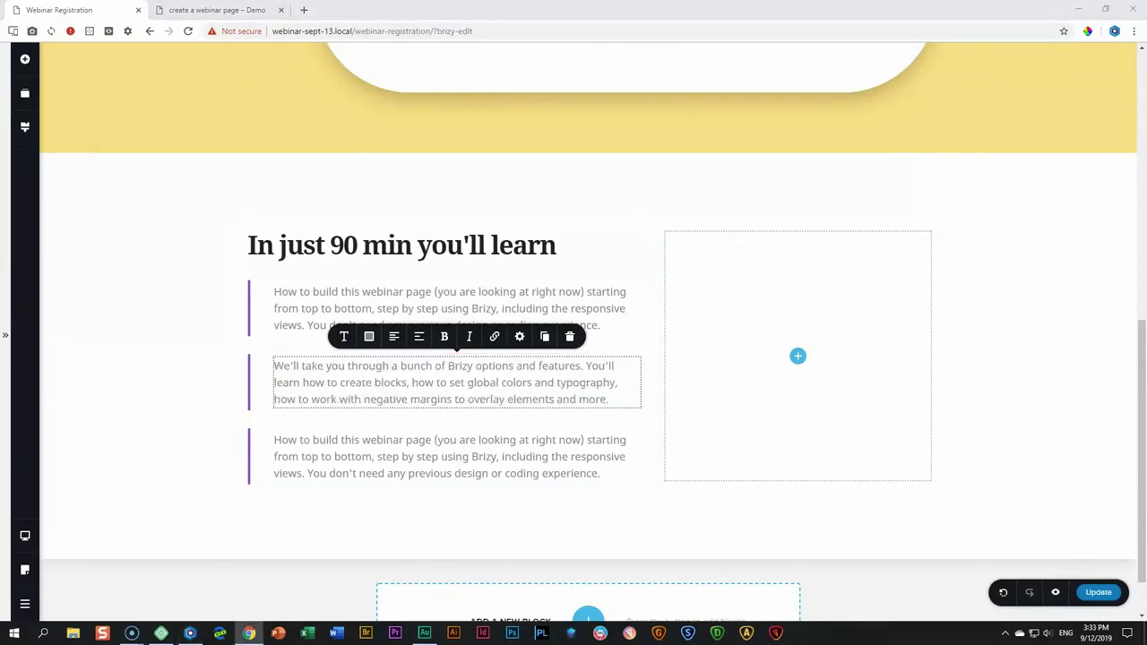
Replace the third bordered paragraph with the text beginning "This webinar is a perfect way to get a great Brizy foundation".
click(358, 475)
triple_click(354, 477)
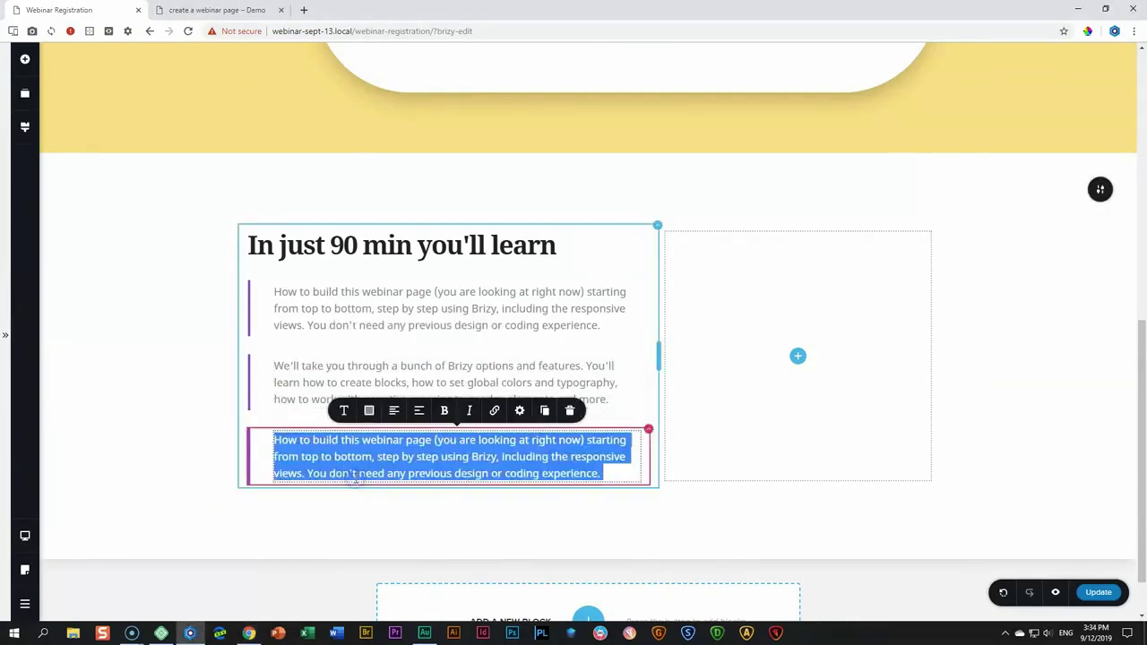
text(This webinar is a perfect way to get a great Brizy foundation and learn a lot of tips & tricks and best practices that will help you in the future.)
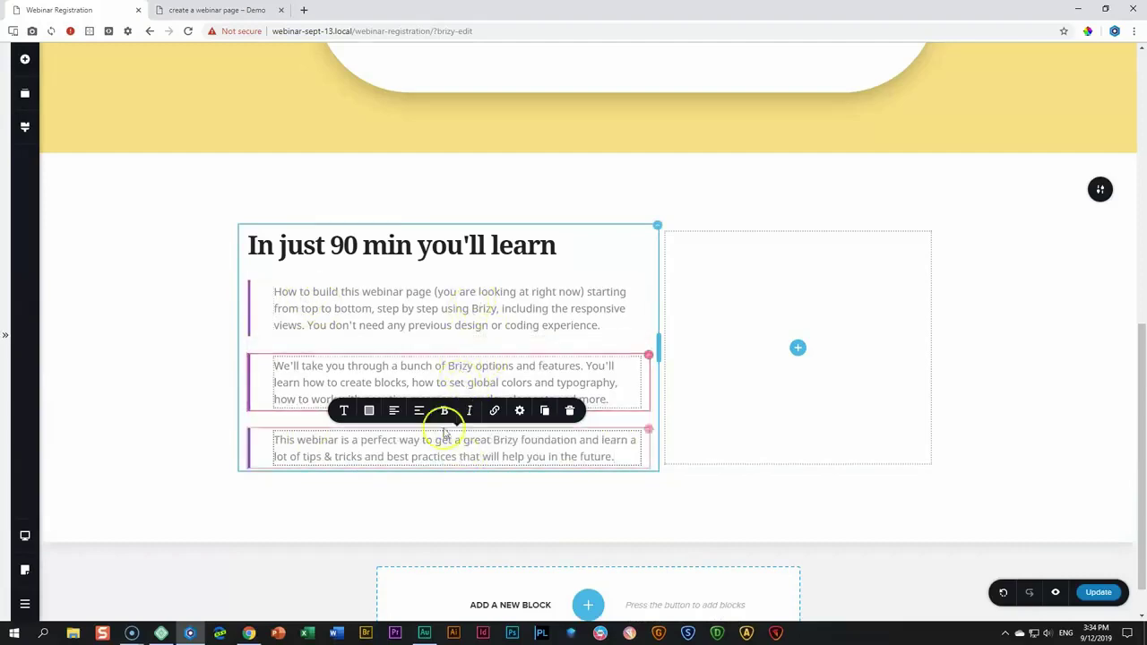
Add an Icon Box to the empty column beside the bordered paragraphs and delete its button.
click(792, 354)
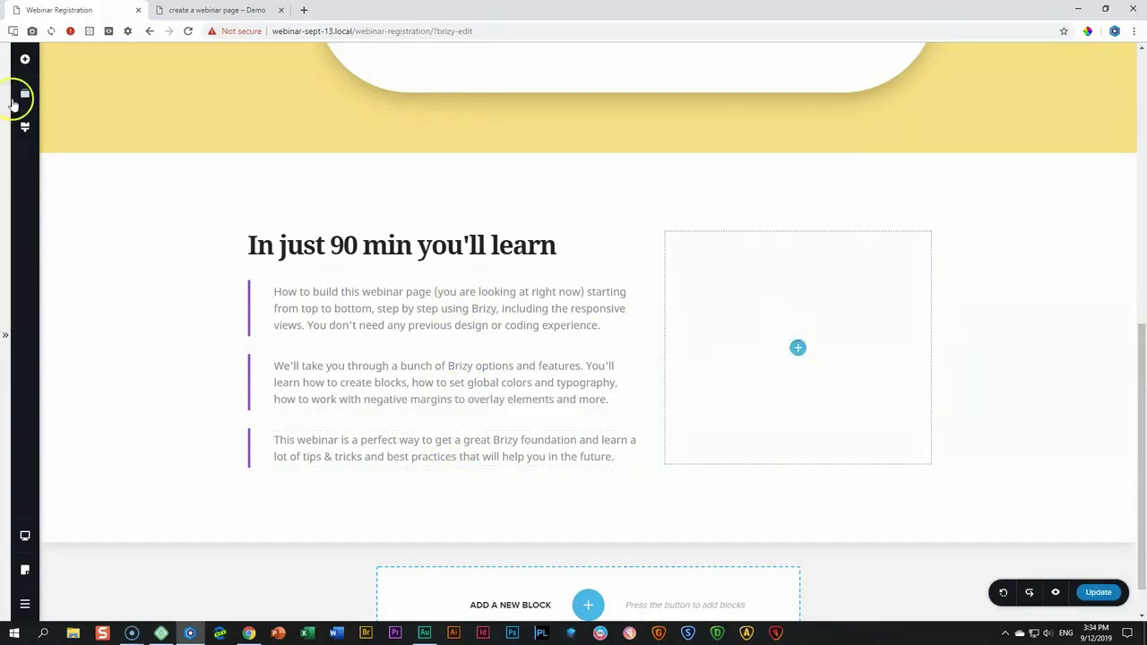
click(26, 60)
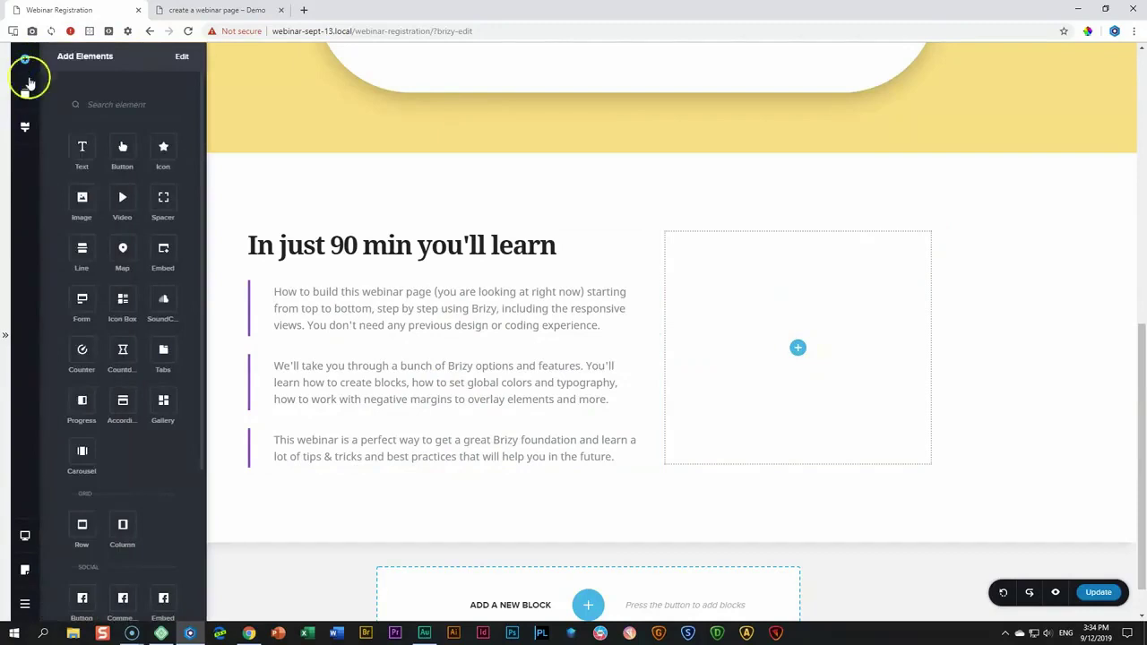
drag(124, 302, 801, 370)
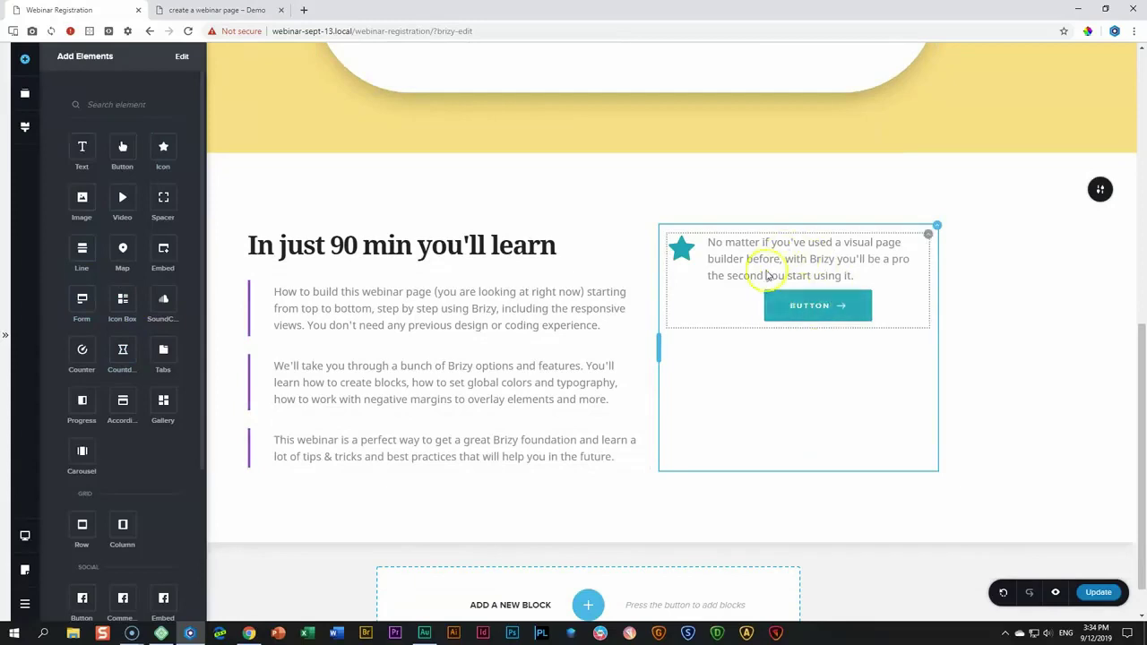
click(815, 302)
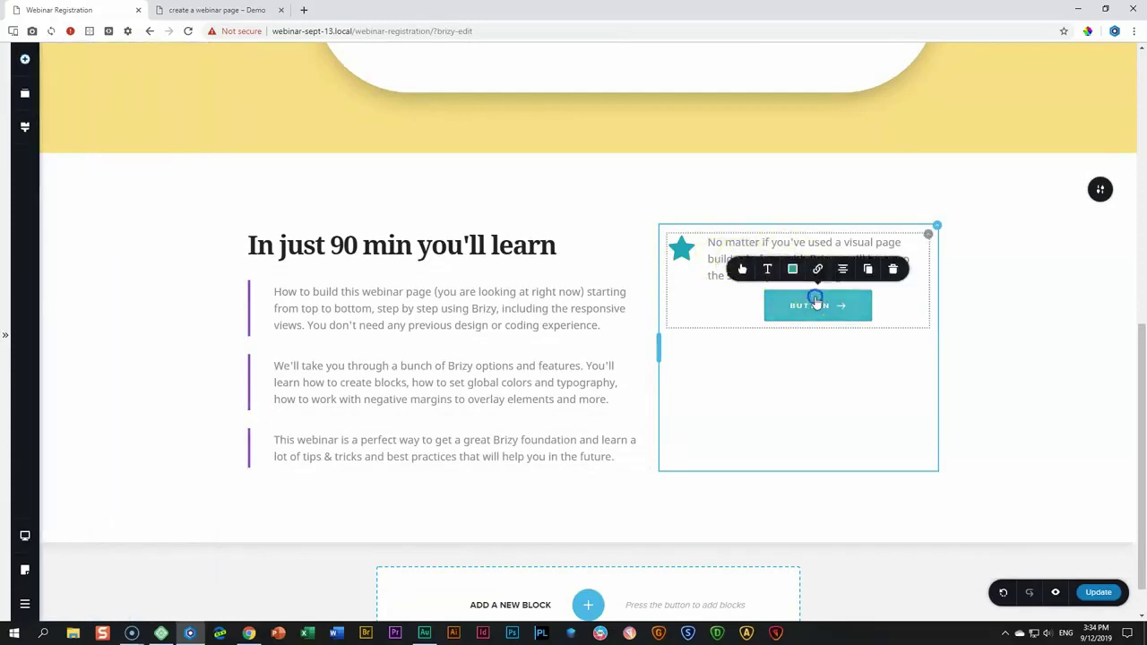
click(892, 268)
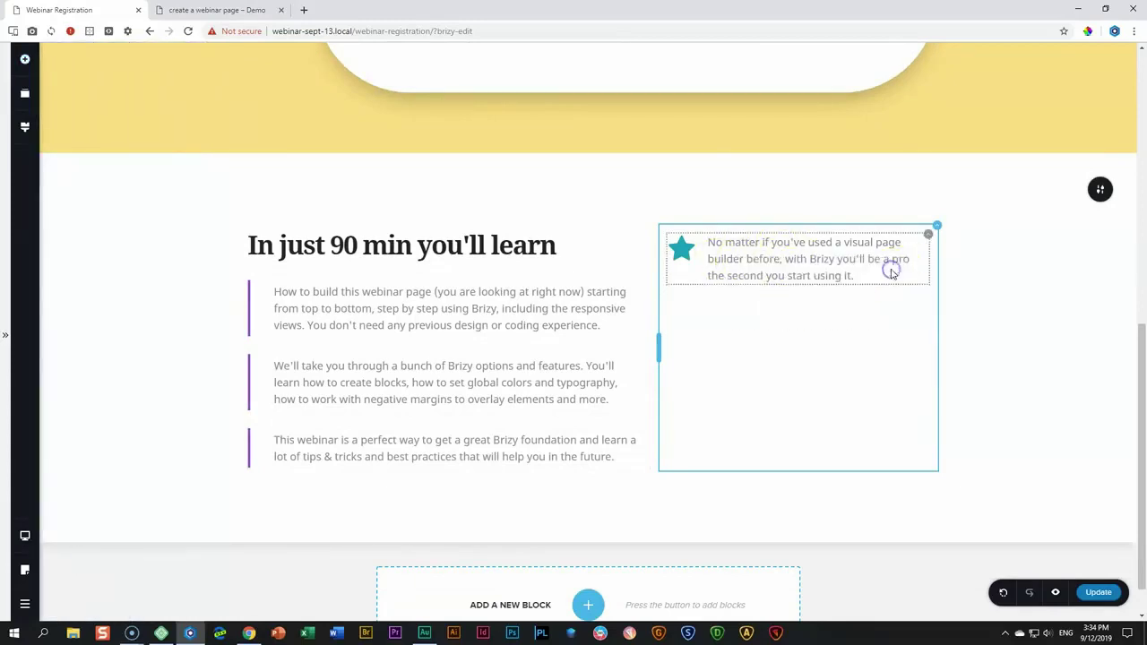
Search the glyph icons for "check" and replace the Icon Box's star with the solid circled checkmark.
click(681, 253)
click(656, 213)
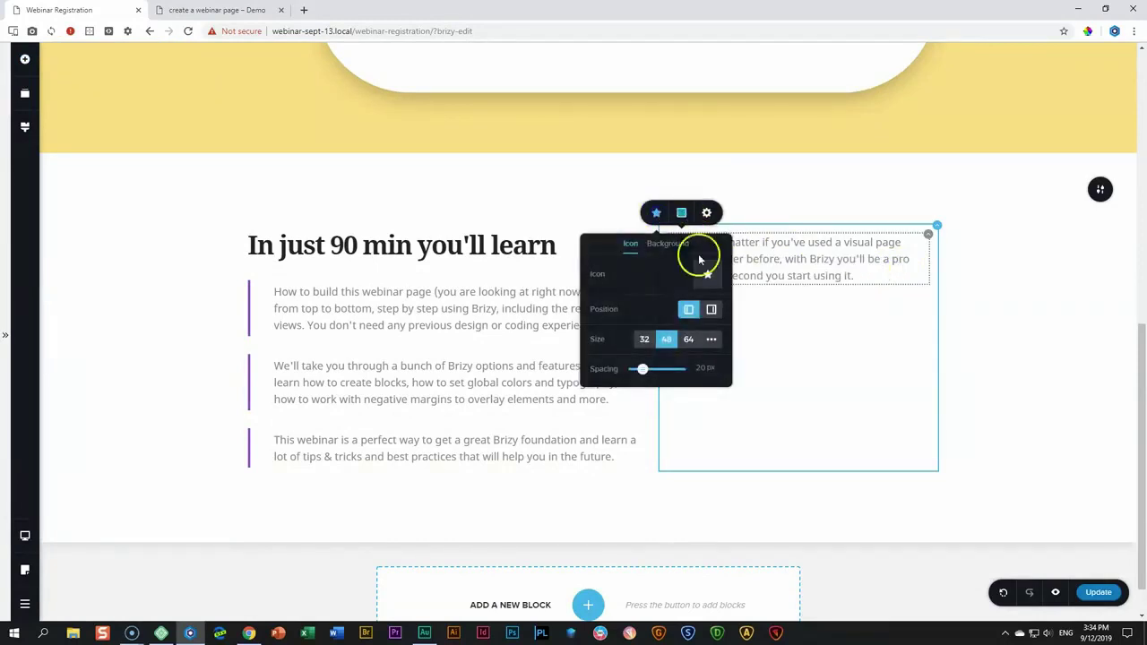
click(708, 274)
click(595, 190)
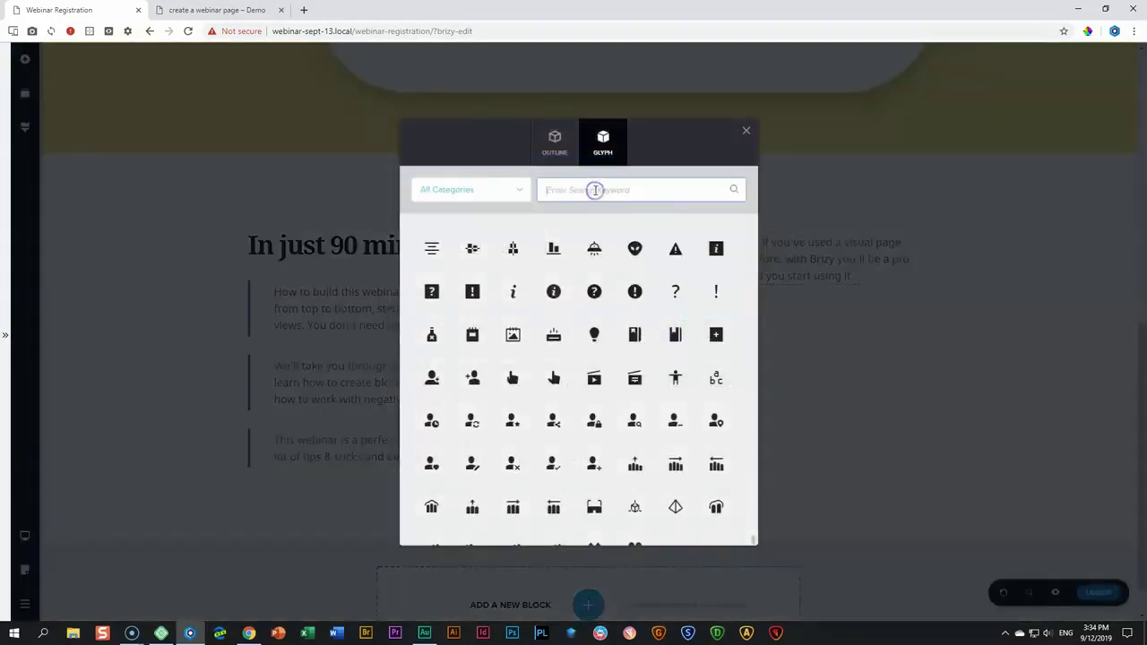
text(check)
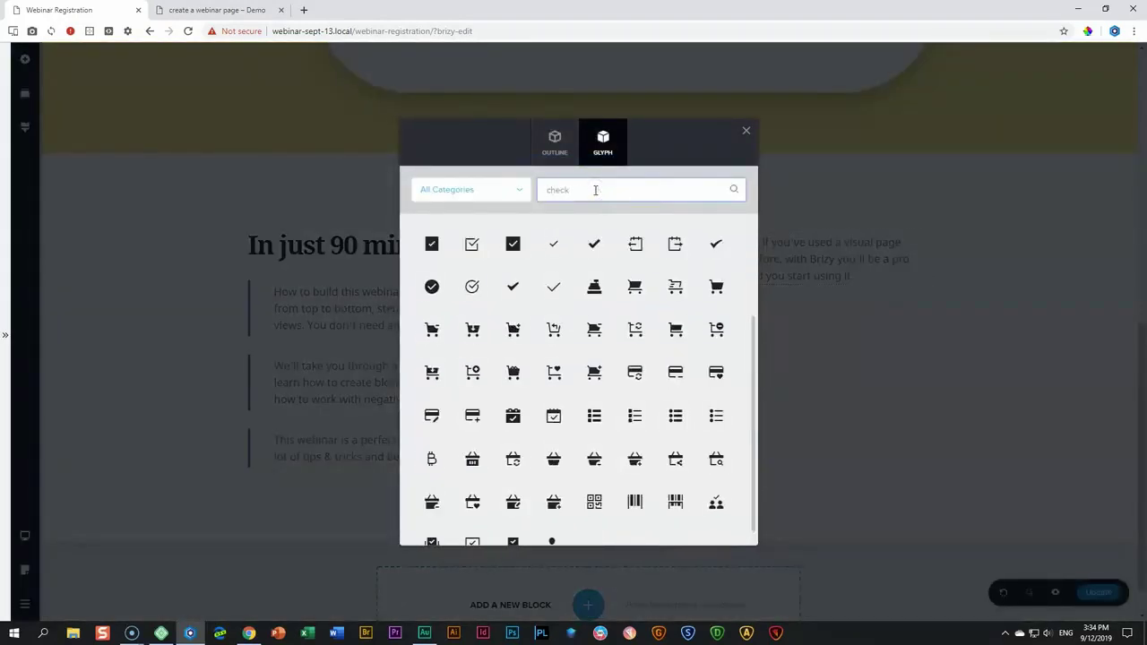
click(434, 289)
click(432, 291)
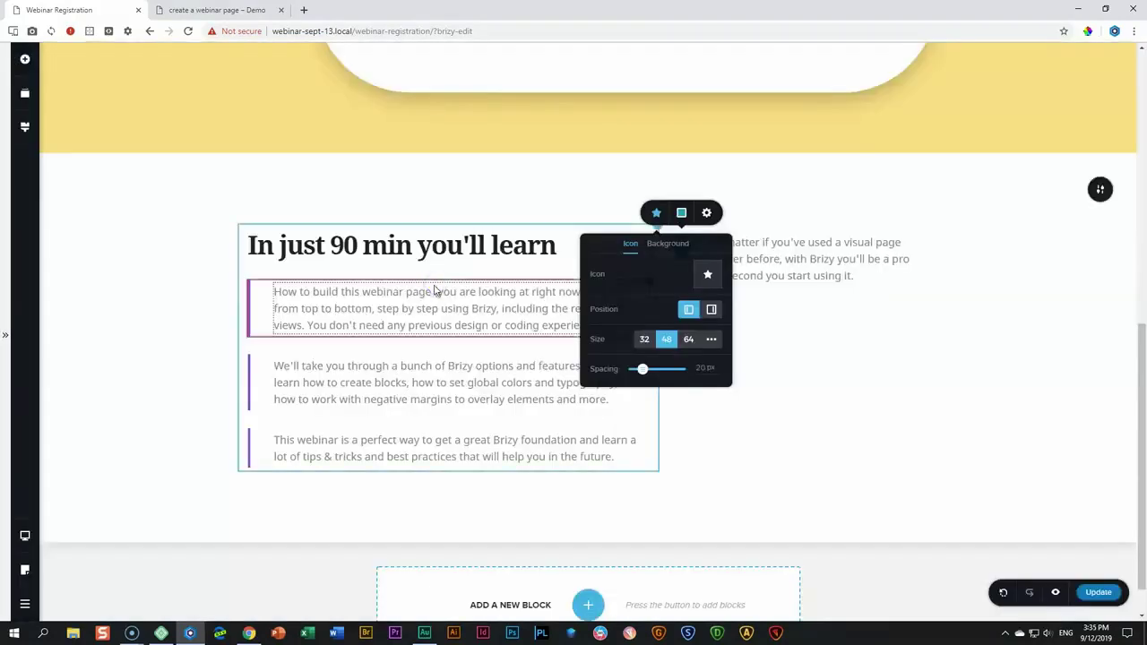
scroll(830, 305, up, 1)
Set the checkmark icon to a custom size of 30 px.
click(962, 353)
click(678, 376)
click(655, 332)
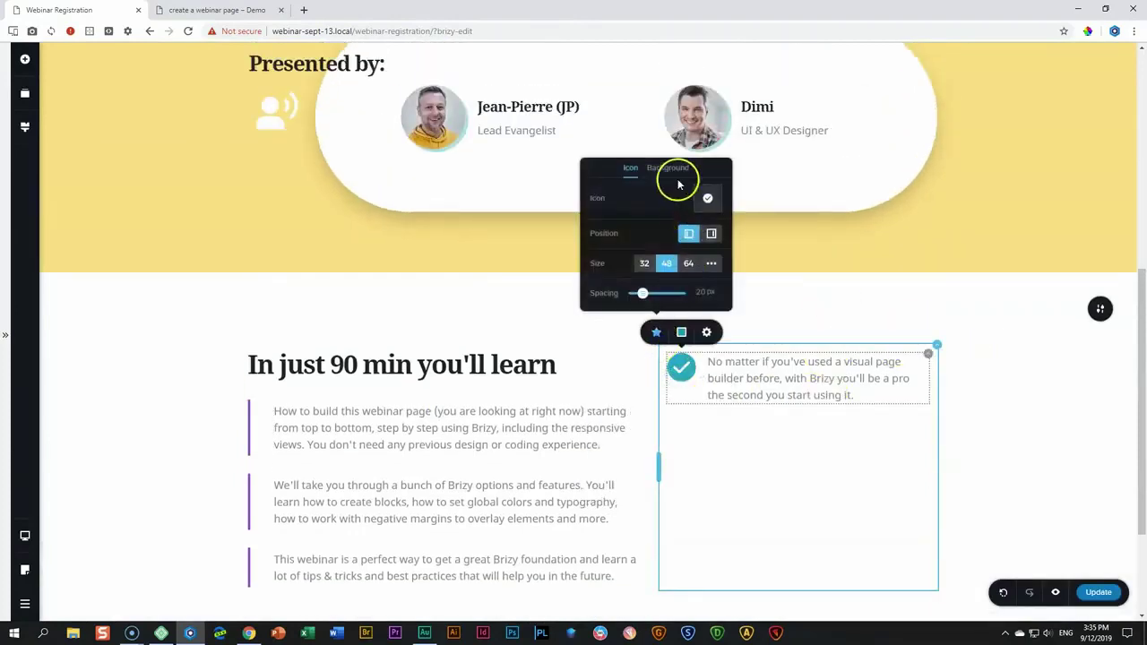
click(711, 263)
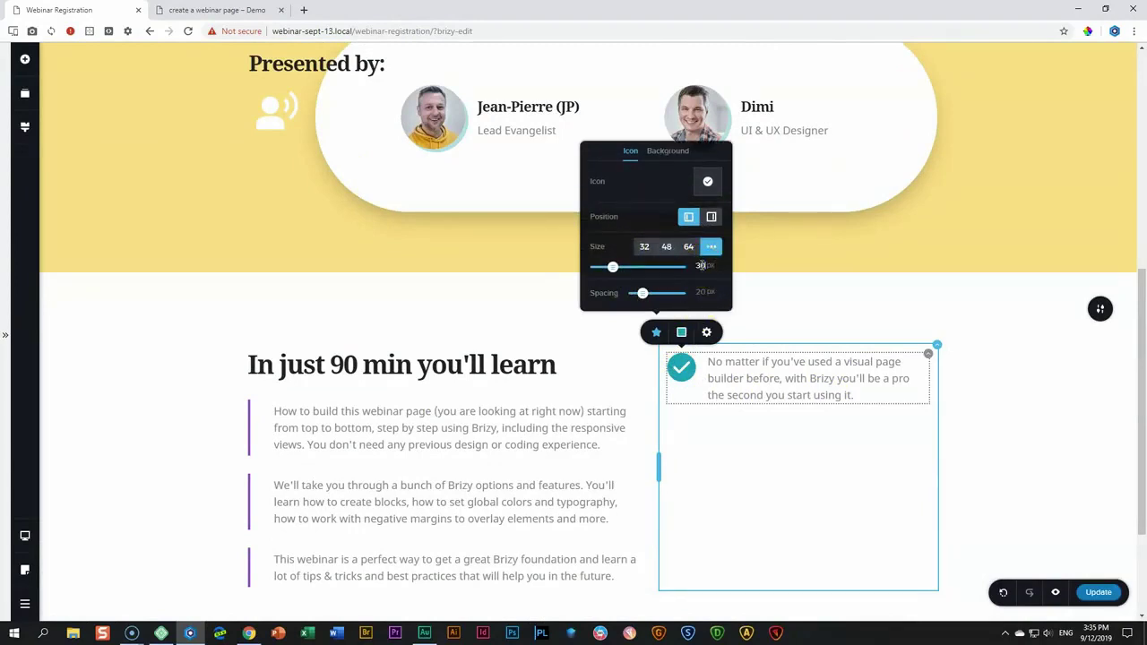
click(733, 266)
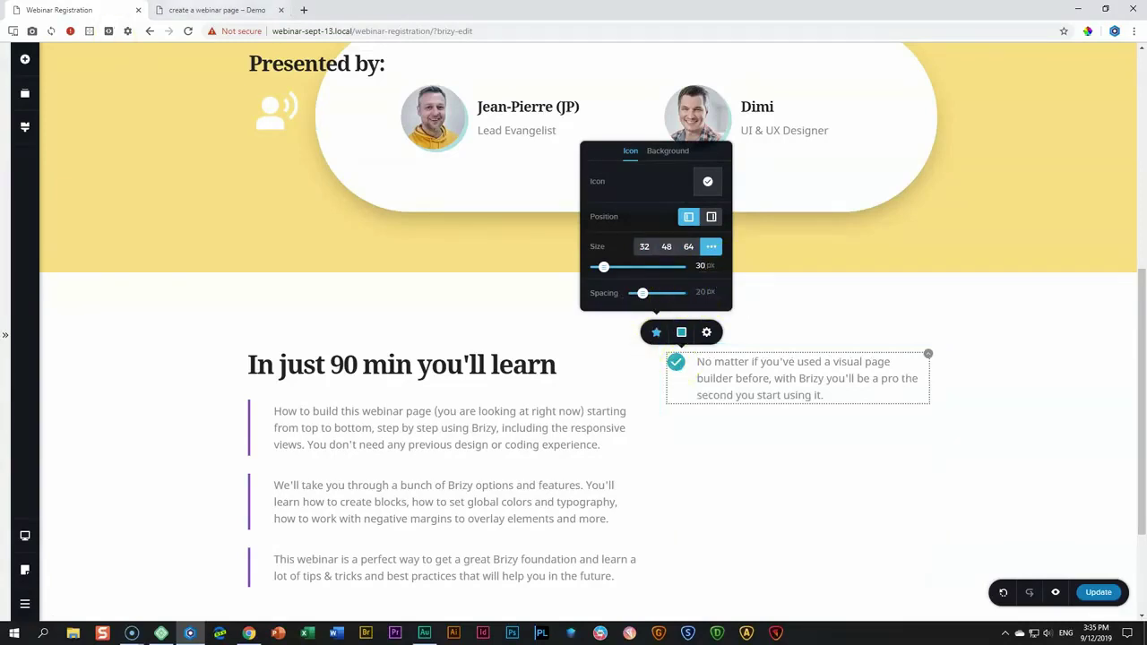
Replace the Icon Box text with "How to build this webinar page (that you are browsing right now) from top to bottom".
click(215, 9)
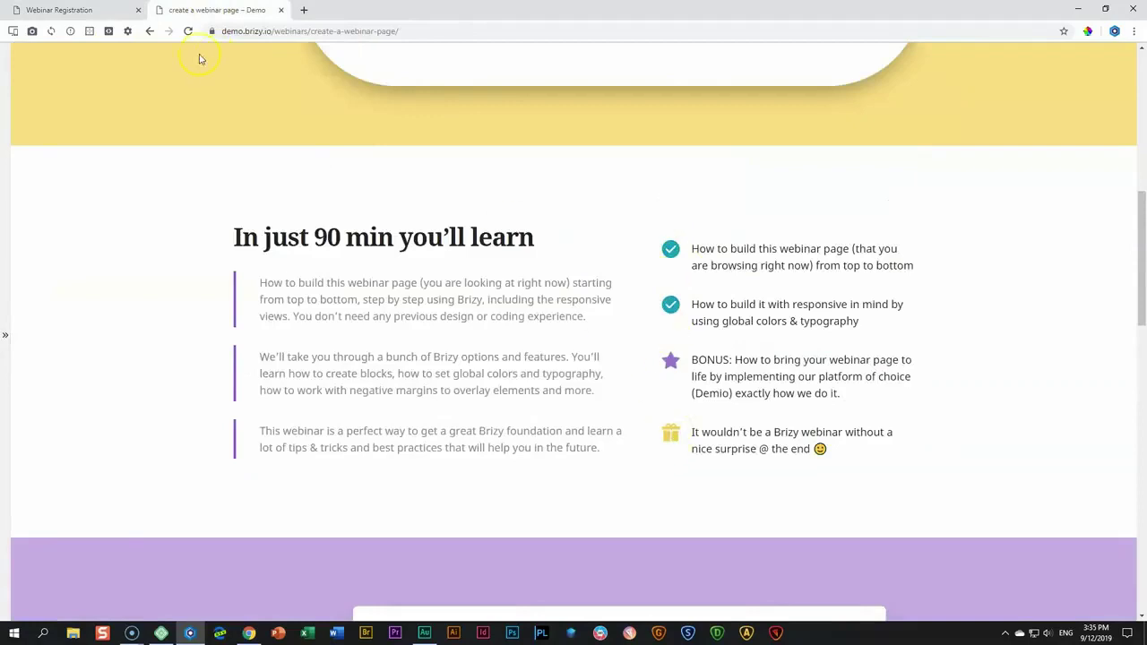
click(108, 9)
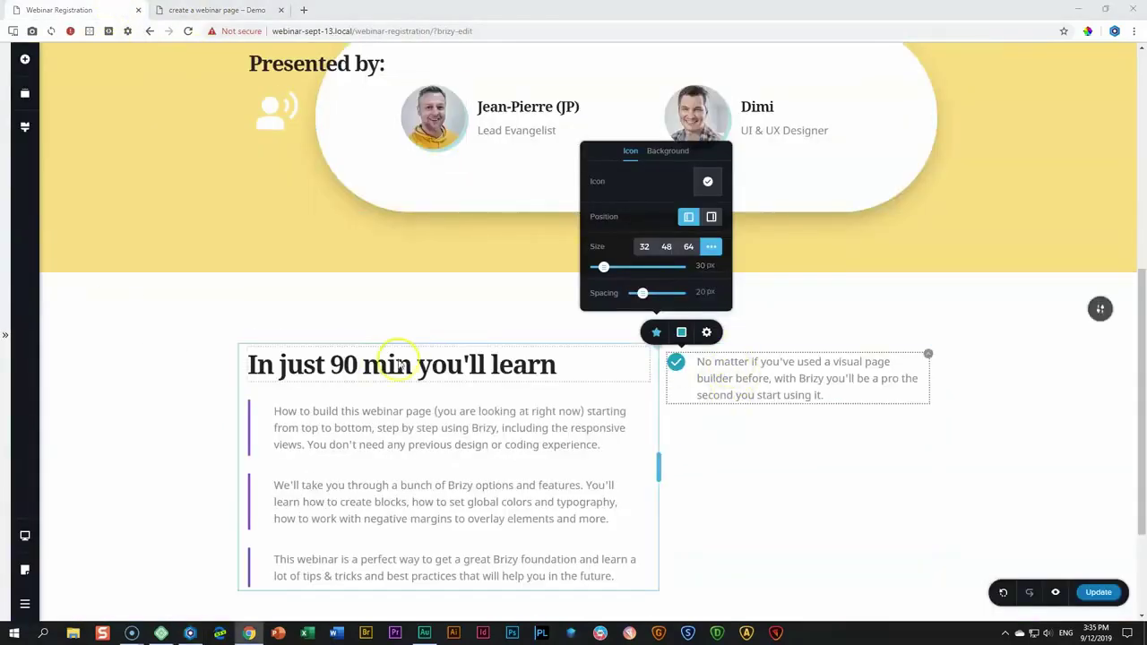
triple_click(750, 377)
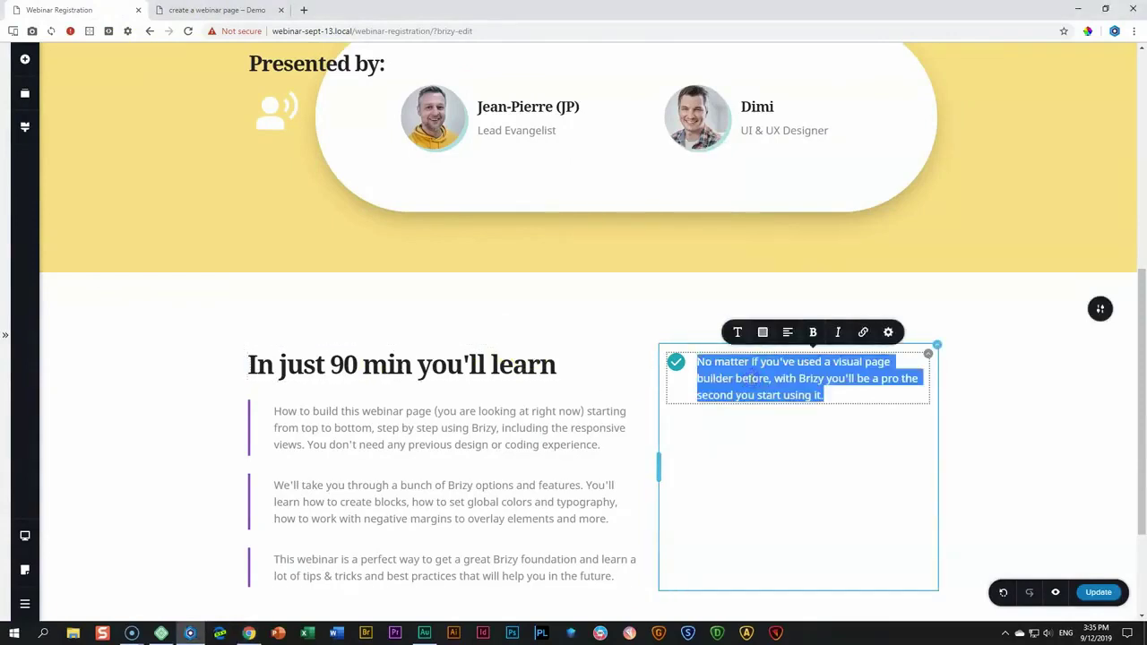
text(How to build this webinar page (that you are browsing right now) from top to bottom)
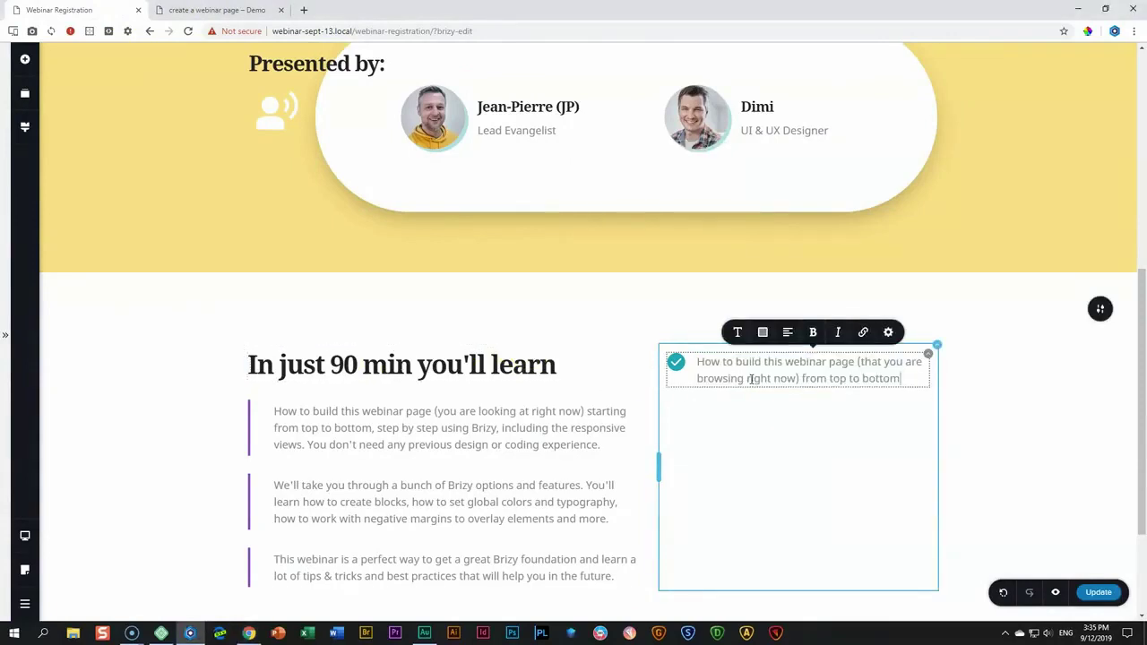
Color the Icon Box text with the second dark swatch of the global palette.
click(763, 332)
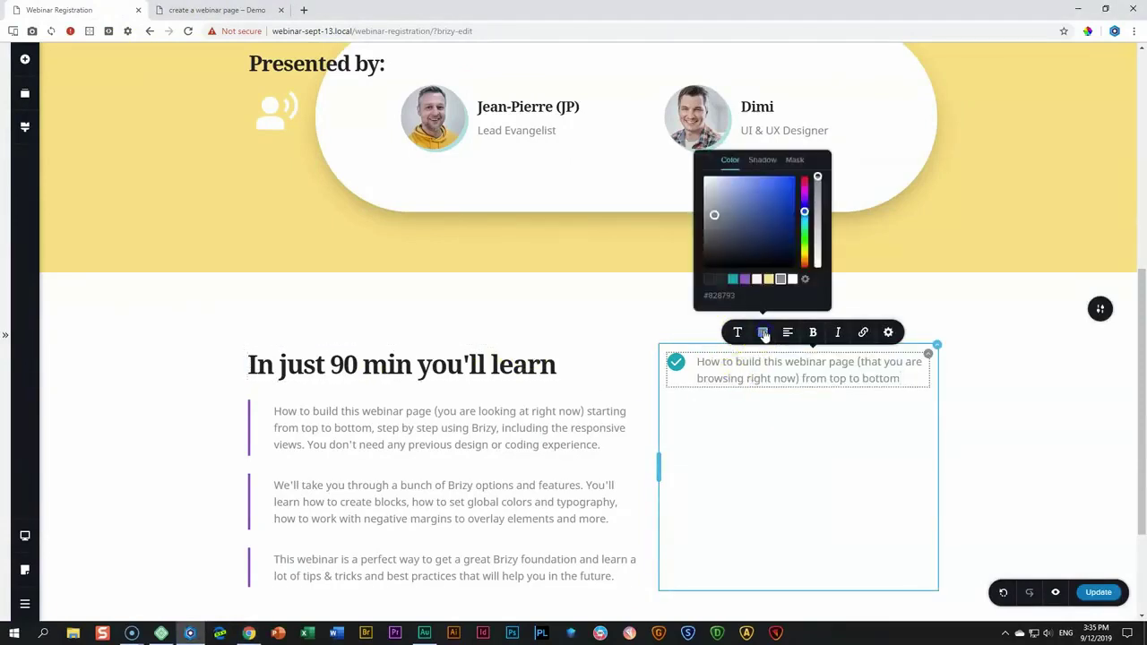
click(722, 281)
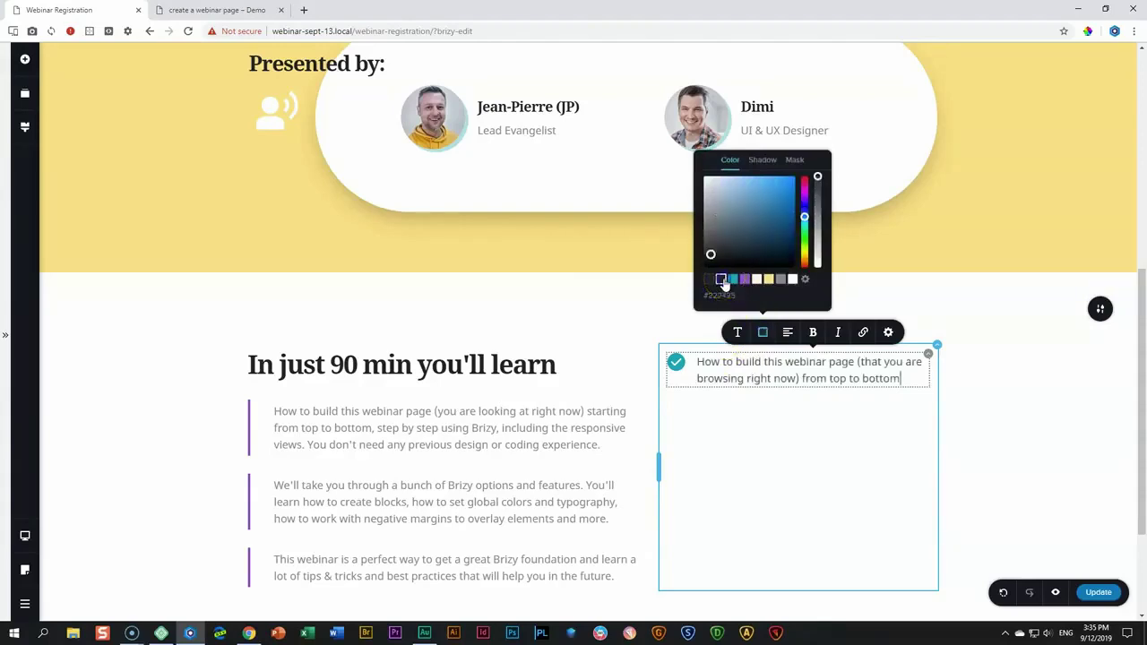
click(770, 368)
click(806, 362)
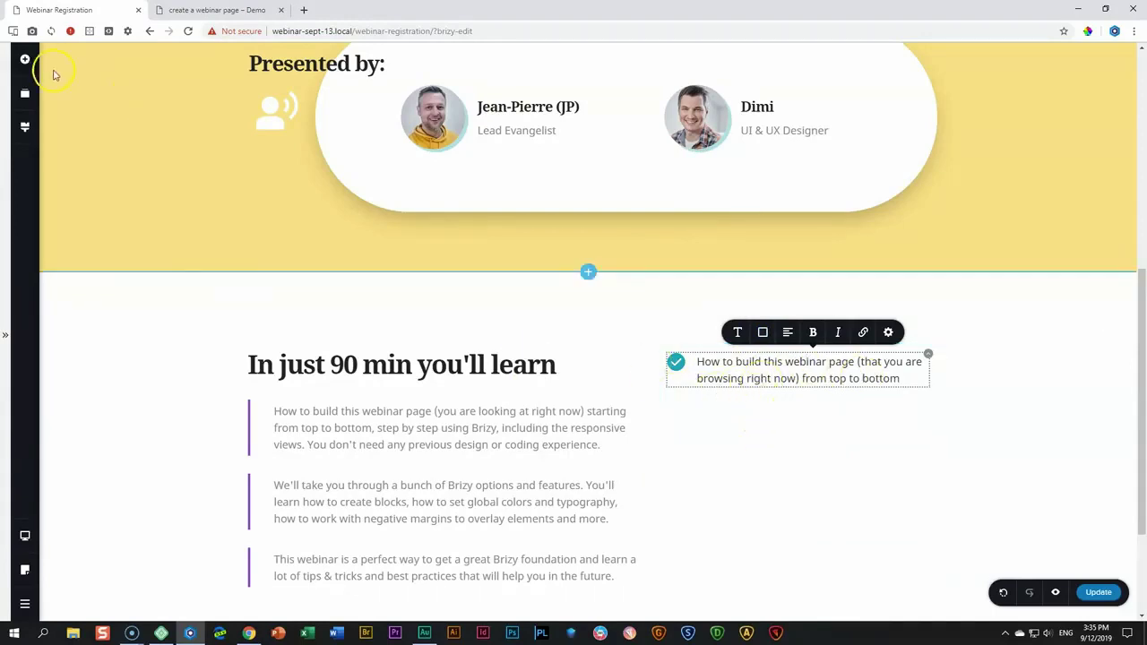
Add a Spacer beneath the Icon Box and set its height to 20 px.
click(25, 59)
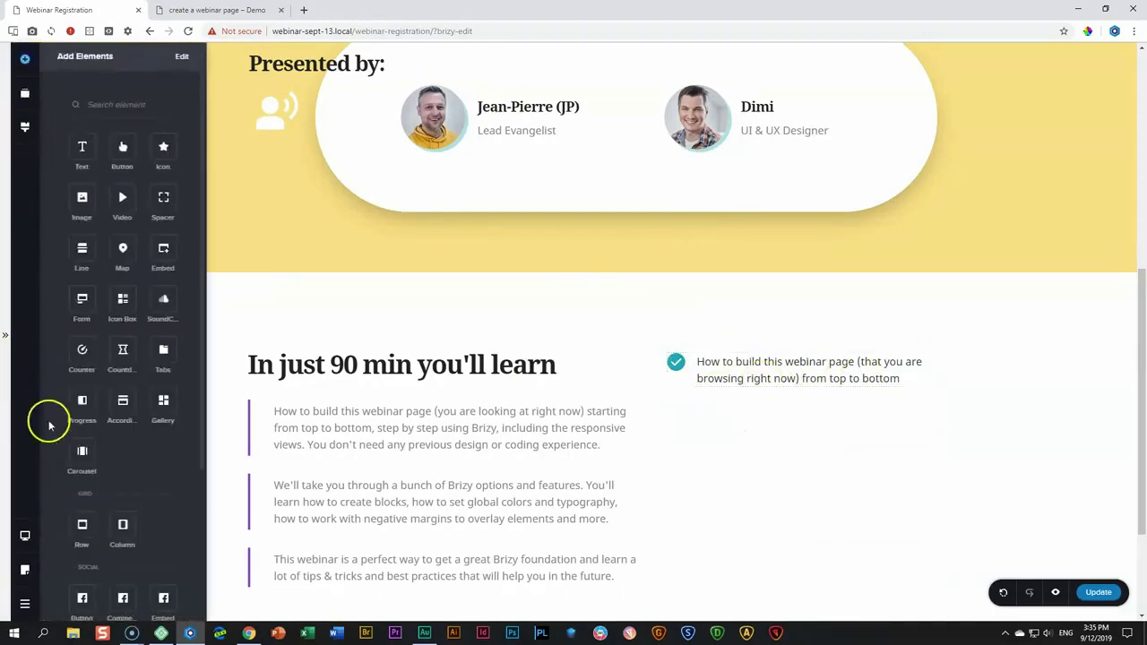
drag(173, 227, 743, 403)
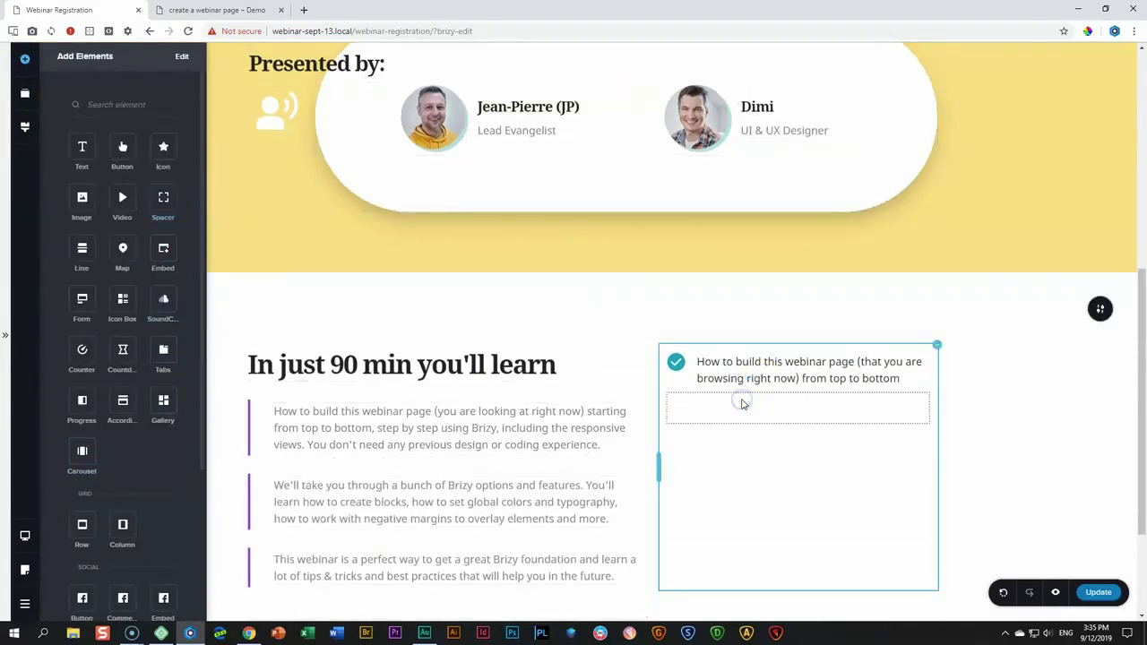
click(742, 403)
click(771, 372)
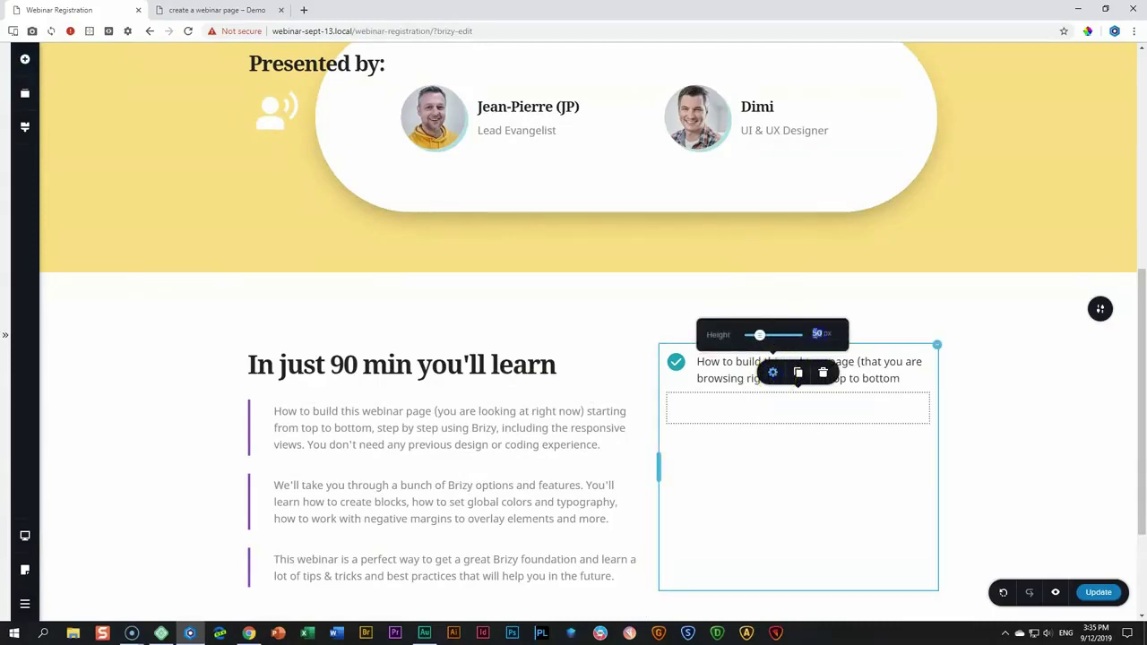
text(20)
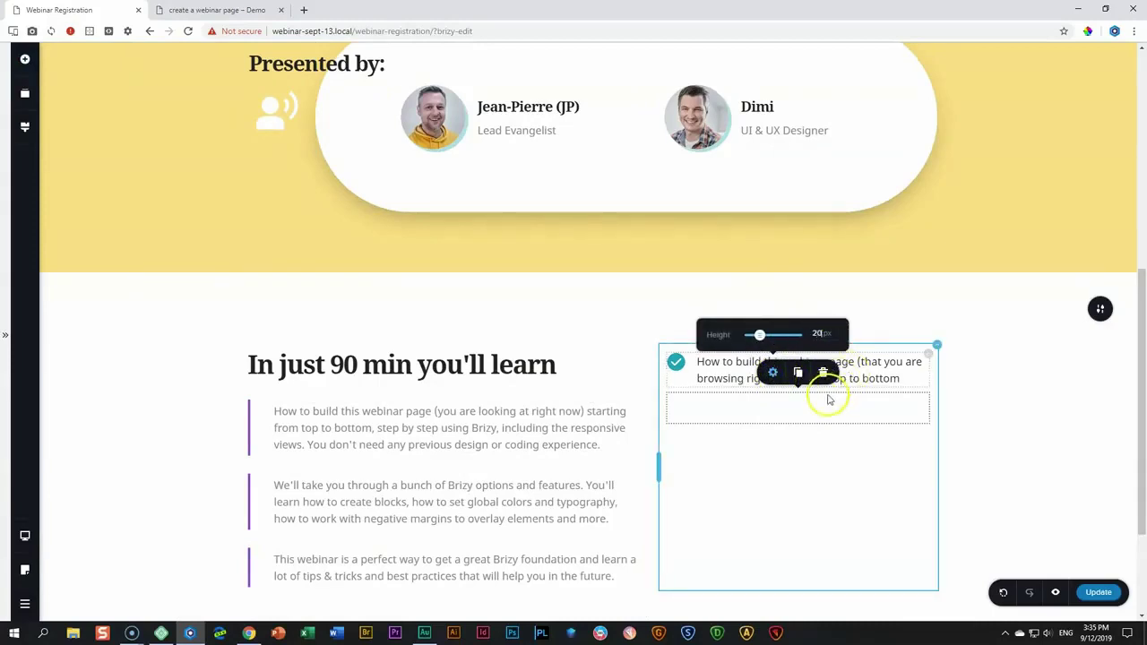
Duplicate the checkmark Icon Box three times to make a list of four items.
click(927, 354)
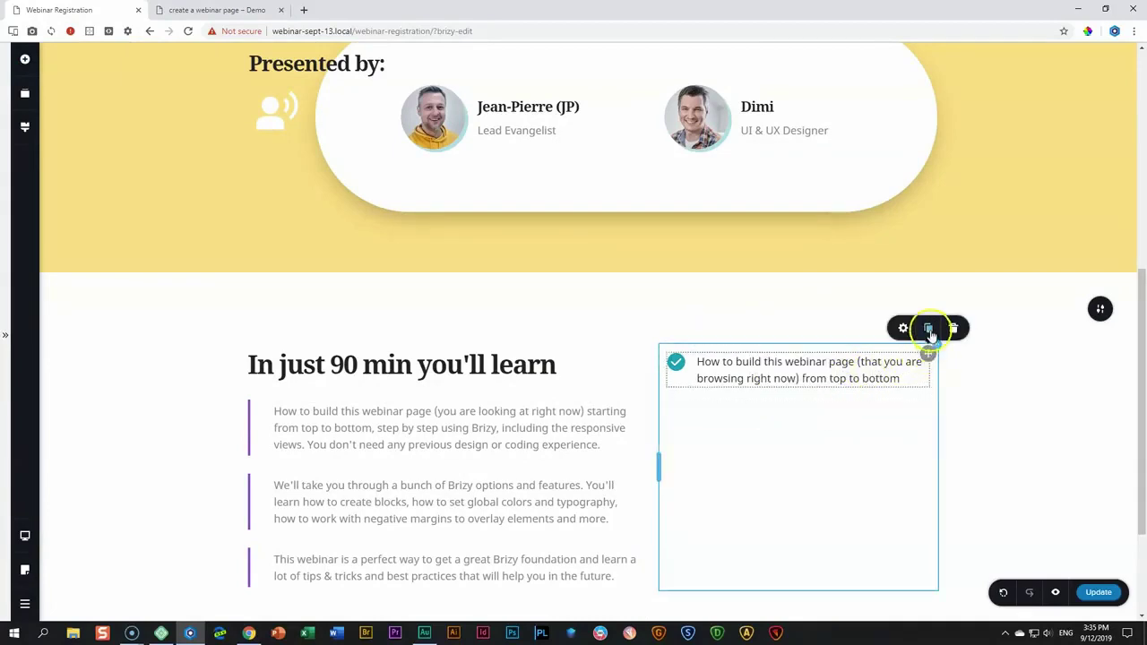
click(930, 331)
click(930, 331)
click(930, 331)
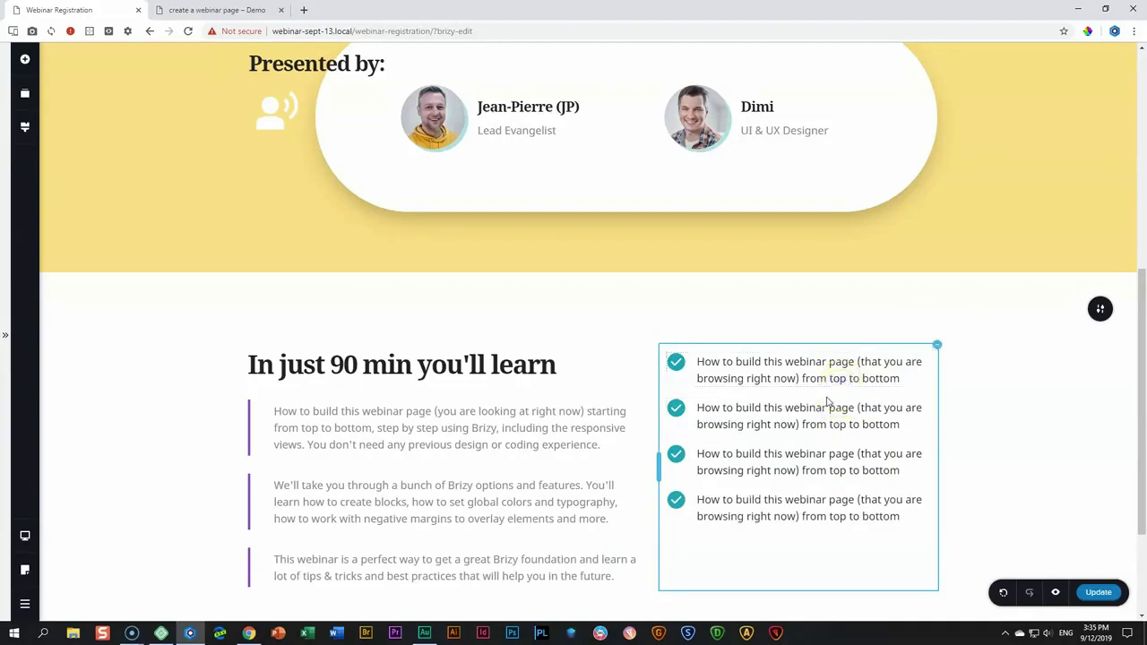
Duplicate the 20 px spacer and place one spacer between each pair of neighbouring Icon Boxes.
click(743, 540)
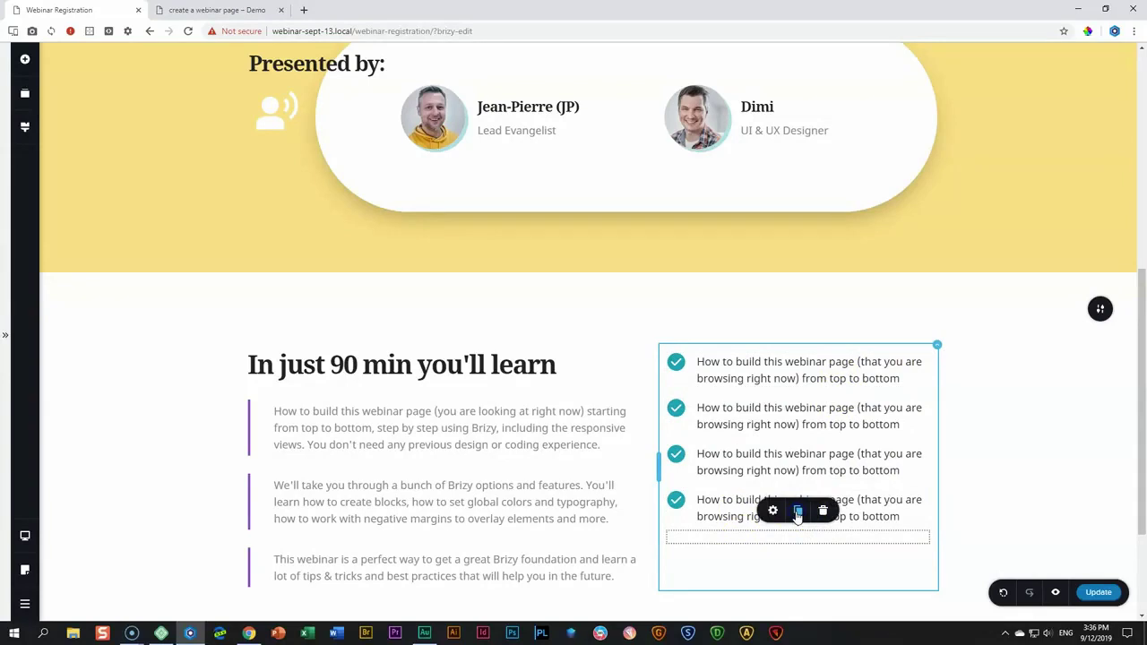
click(788, 518)
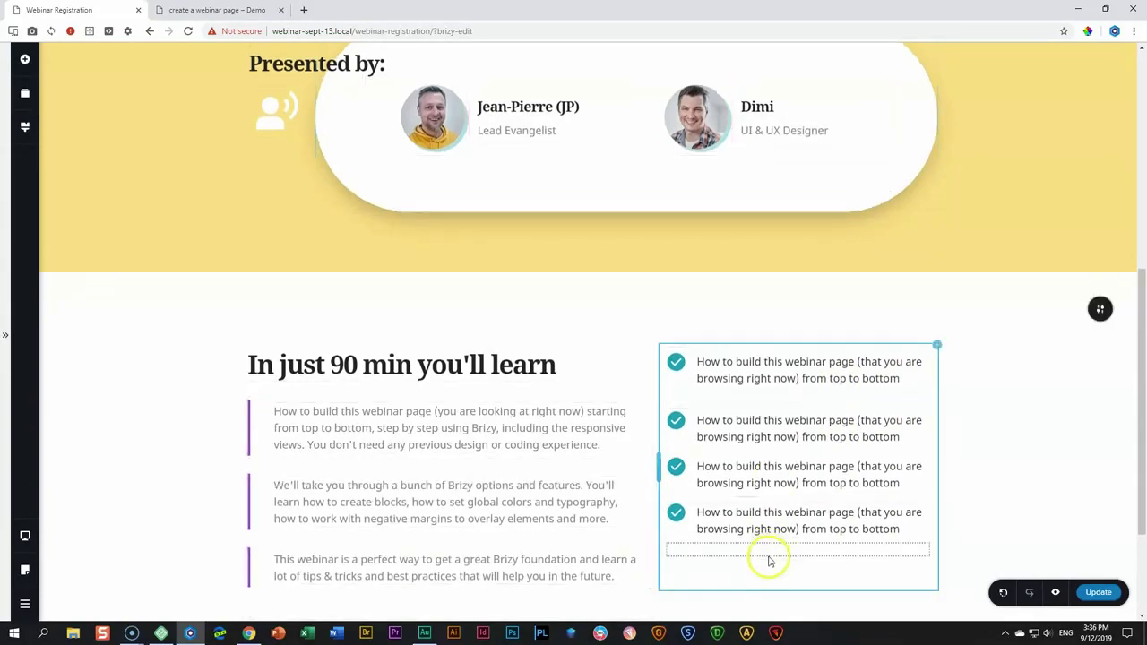
drag(769, 525, 764, 475)
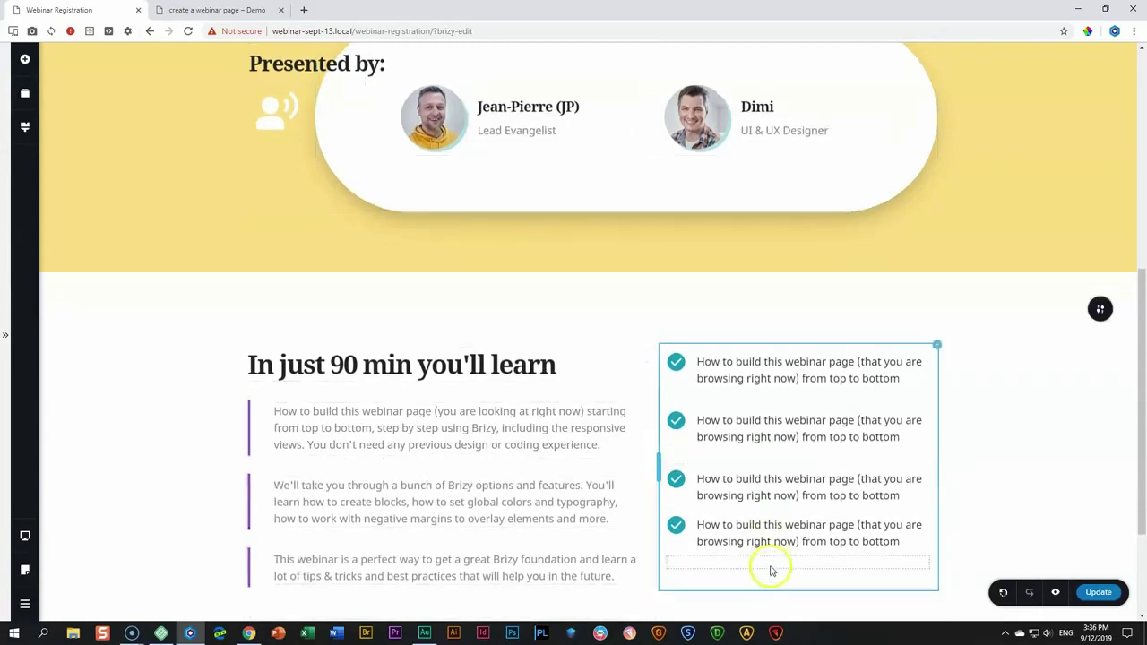
drag(769, 530, 769, 529)
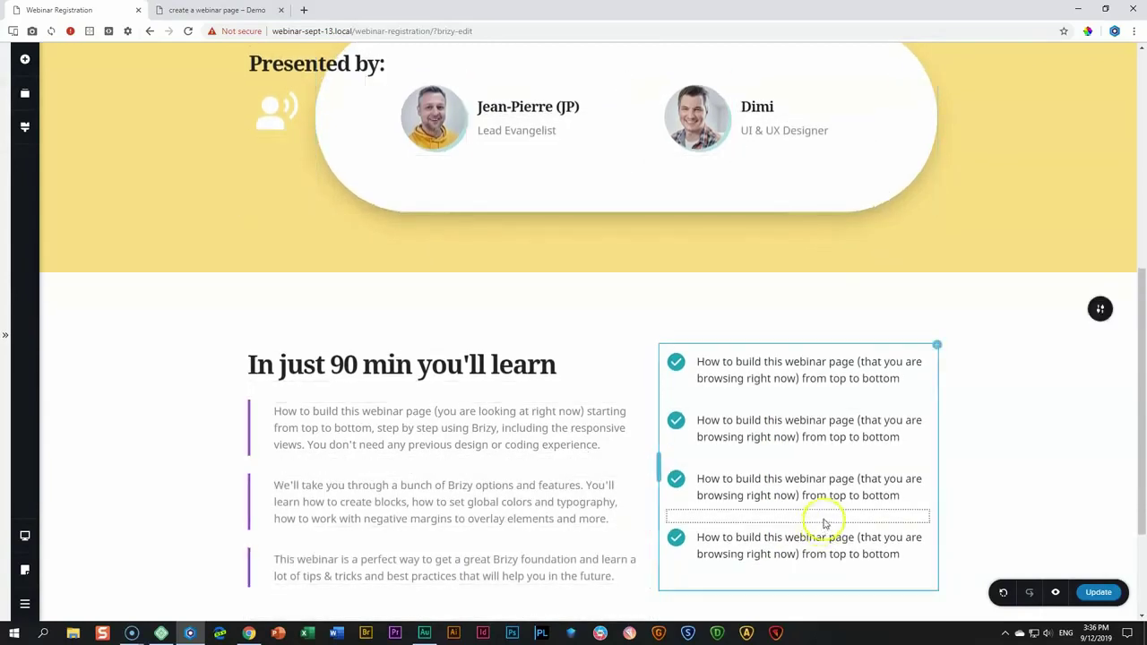
scroll(820, 517, down, 2)
scroll(782, 415, up, 1)
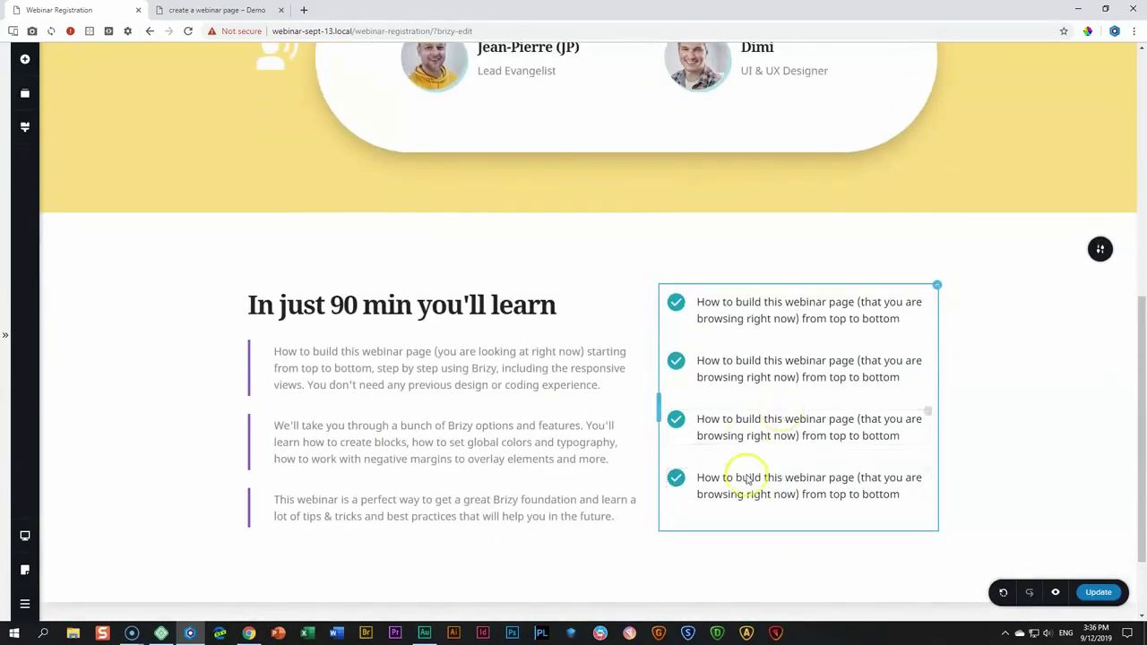
Replace the second Icon Box text with "How to build it with responsive in mind by using global colors & typography".
key(alt+Tab)
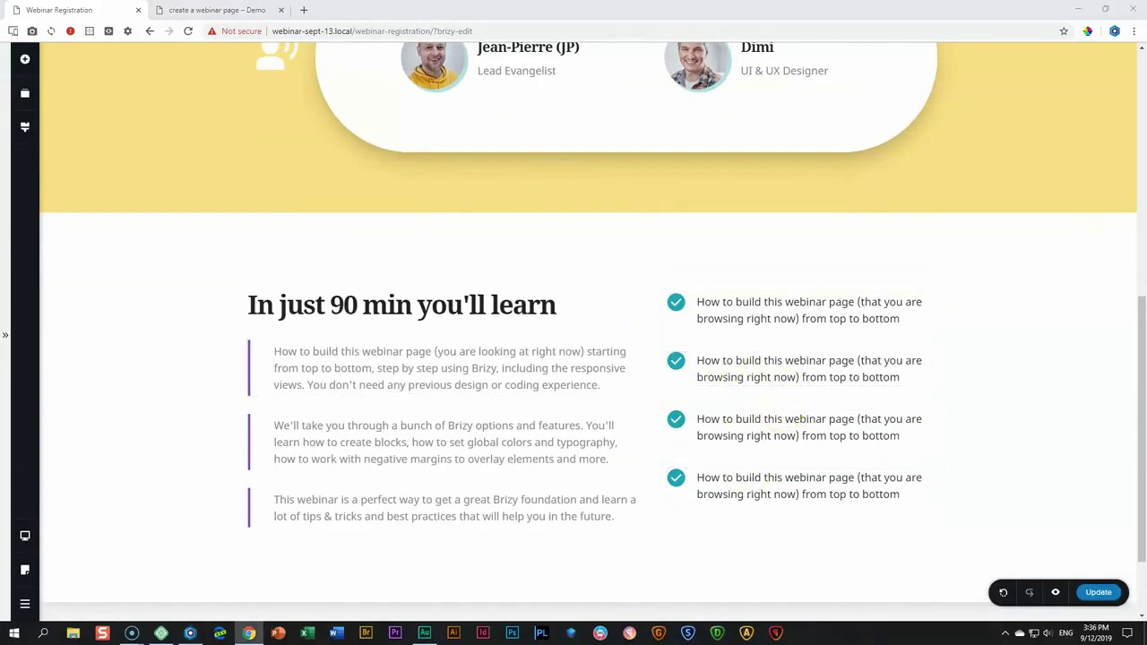
triple_click(796, 376)
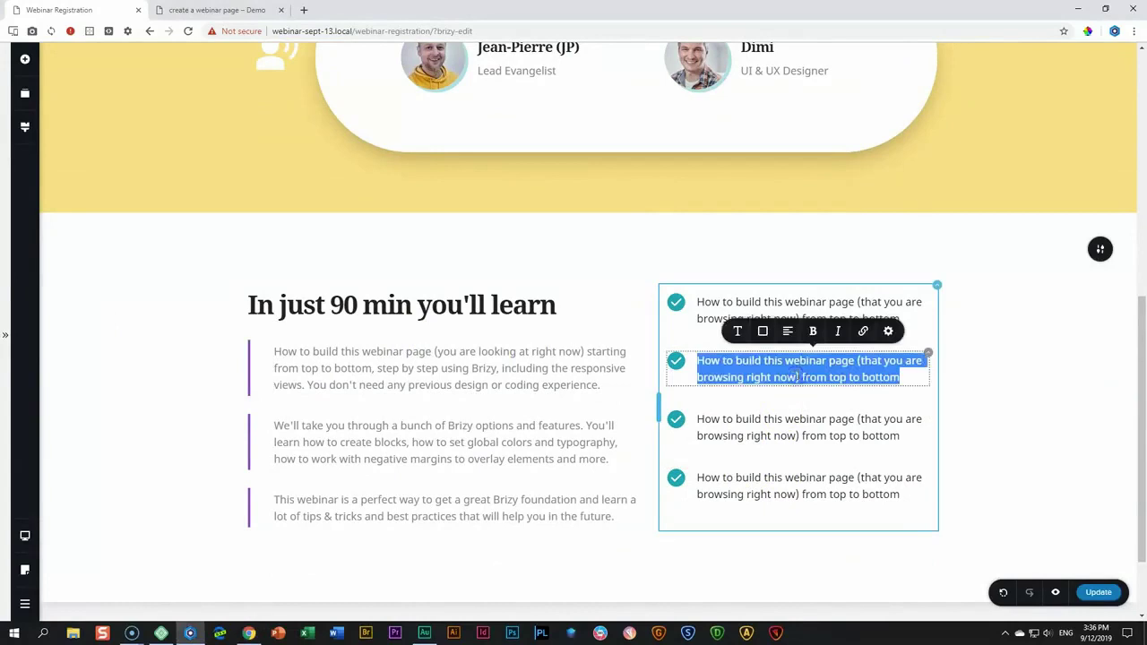
text(How to build it with responsive in mind by using global colors & typography)
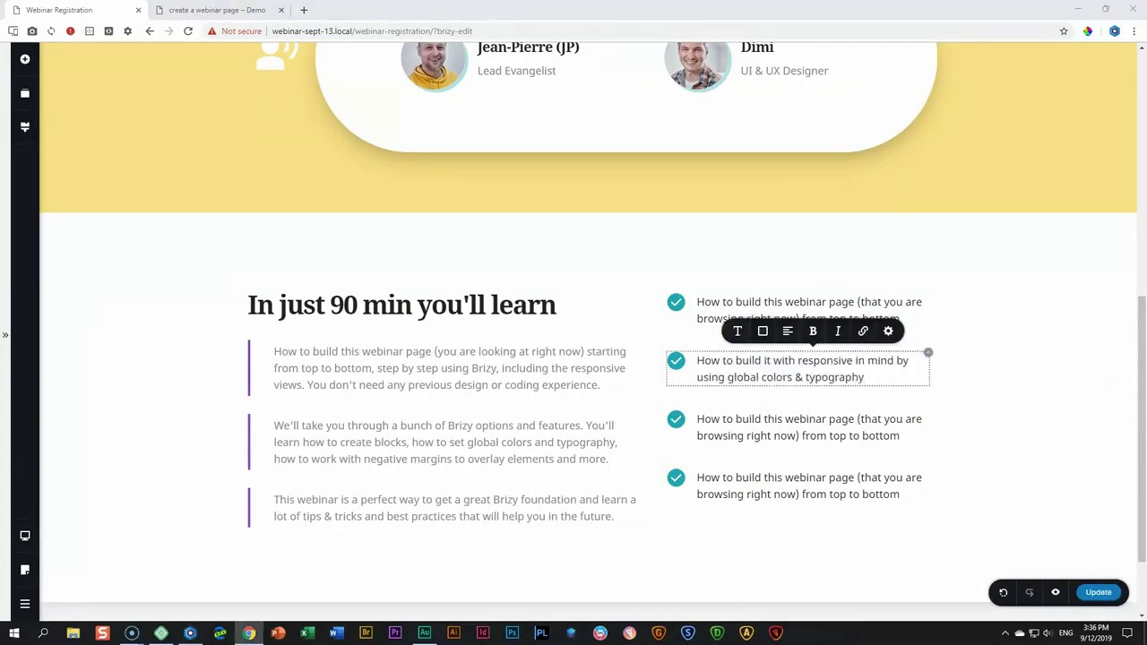
Replace the third Icon Box text with "BONUS: How to bring your webinar page to life by implementing our platform of choice (Demio) exactly how we do it.".
triple_click(746, 426)
text(BONUS: How to bring your webinar page to life by implementing our platform of choice (Demio) exactly how we do it.)
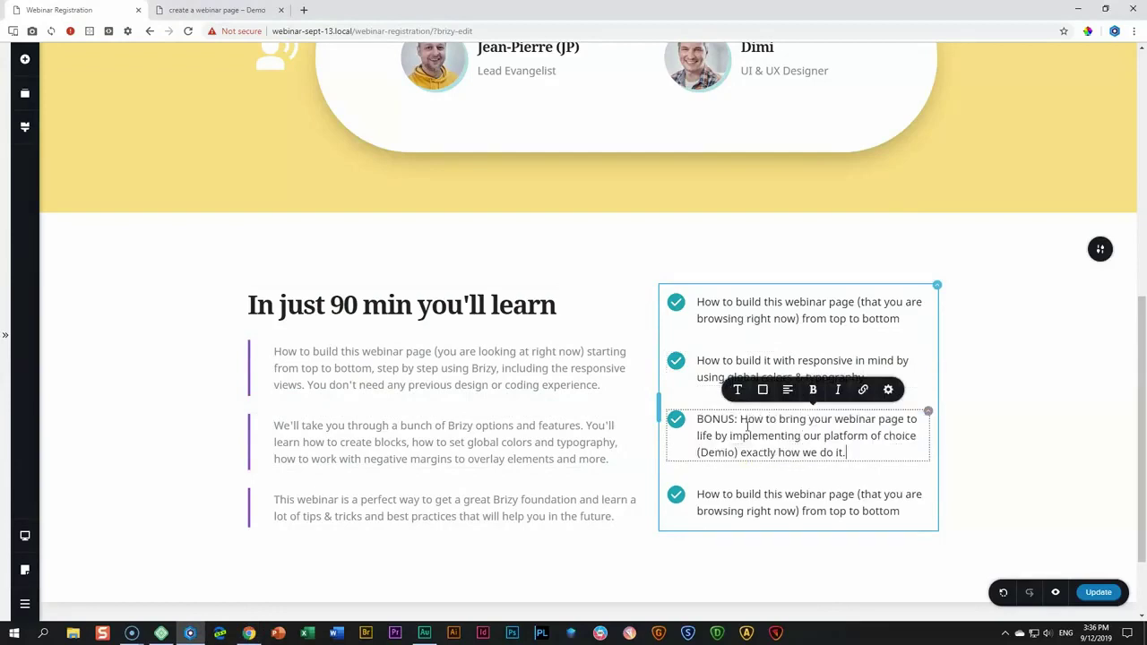
key(alt+Tab)
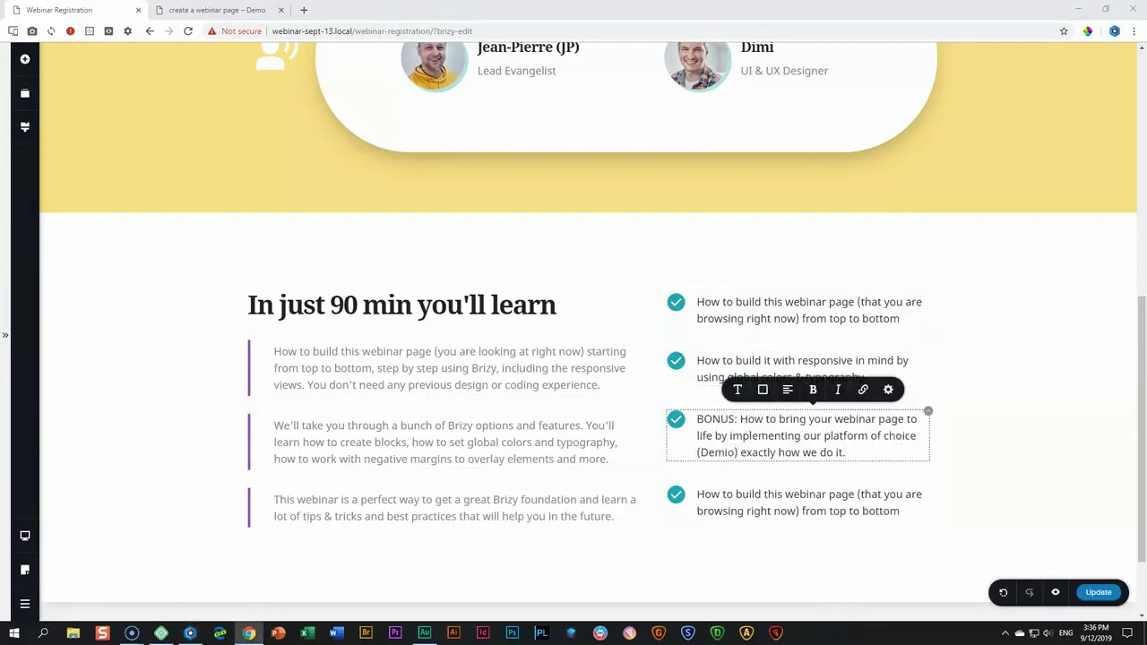
Replace the fourth Icon Box text with "It wouldn't be a Brizy webinar without a nice surprise @ the end :)".
triple_click(759, 509)
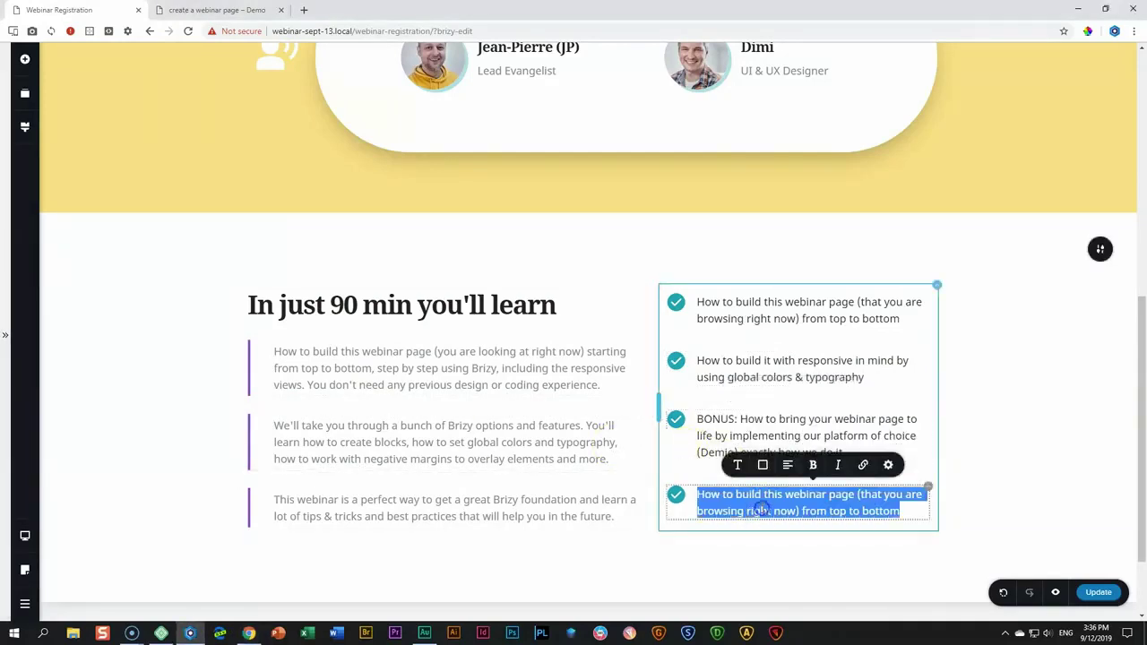
text(It wouldn't be a Brizy webinar without a nice surprise @ the end :))
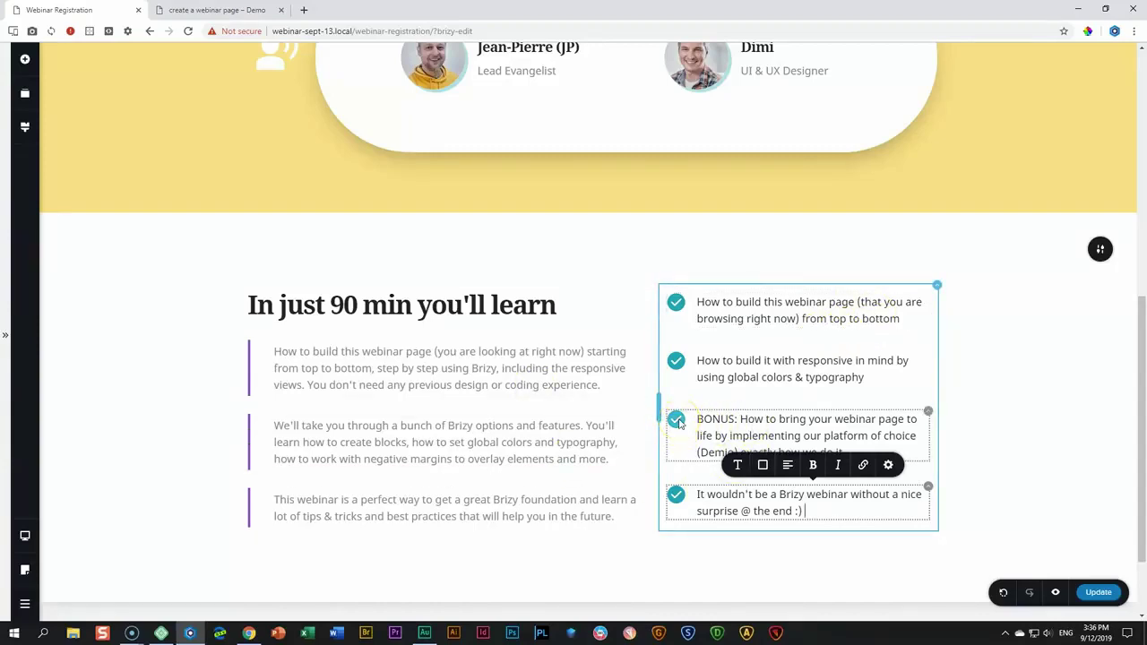
Check the list icons on the demo page, and replace the third Icon Box's checkmark with the solid star glyph.
click(217, 10)
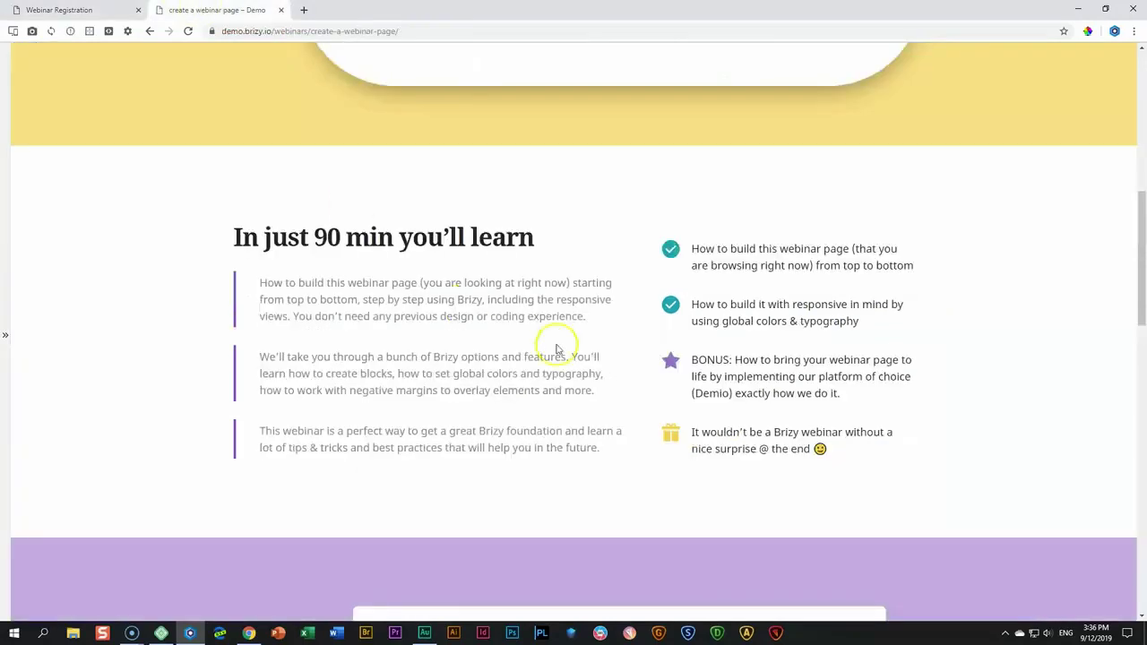
key(ctrl+shift+Tab)
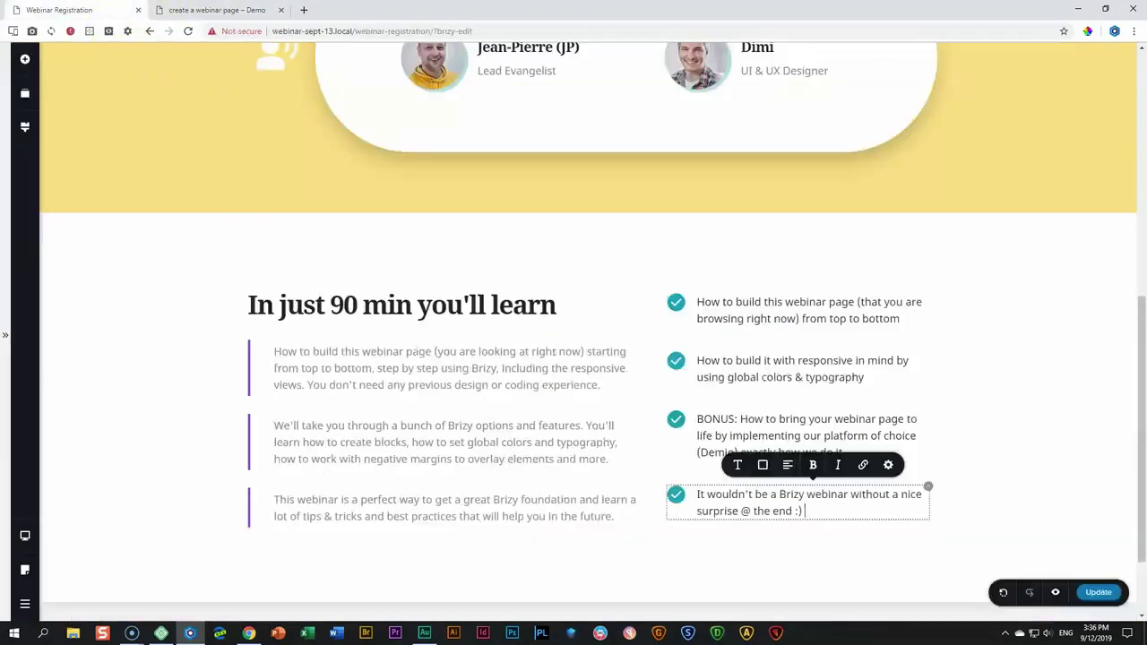
click(676, 421)
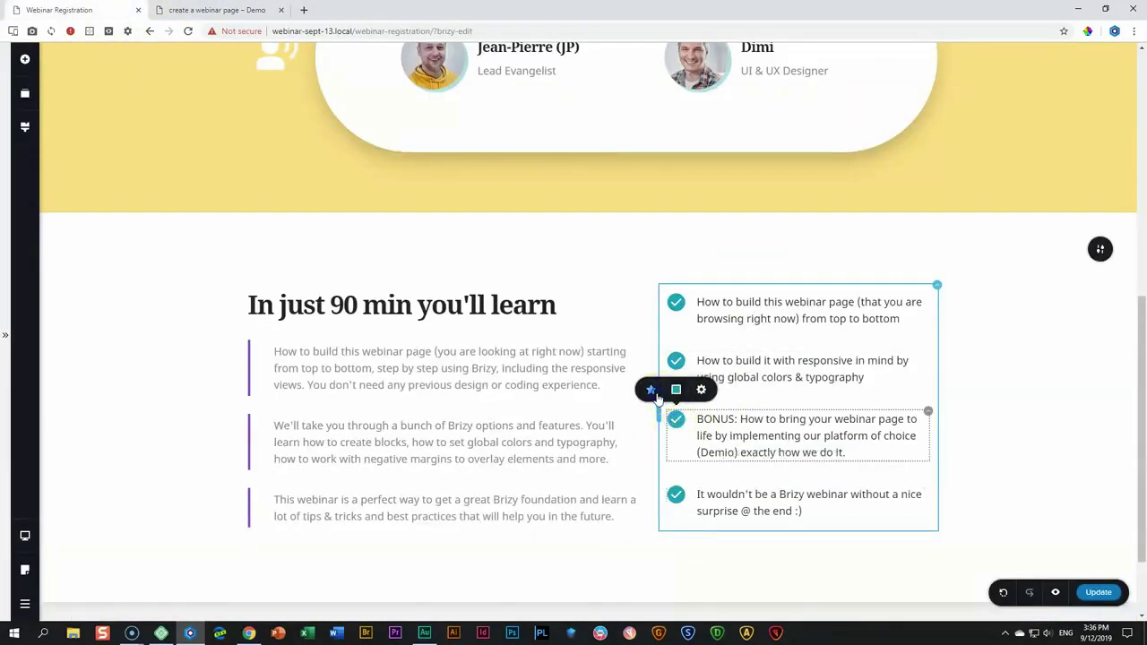
click(676, 390)
click(702, 238)
click(636, 189)
text(star)
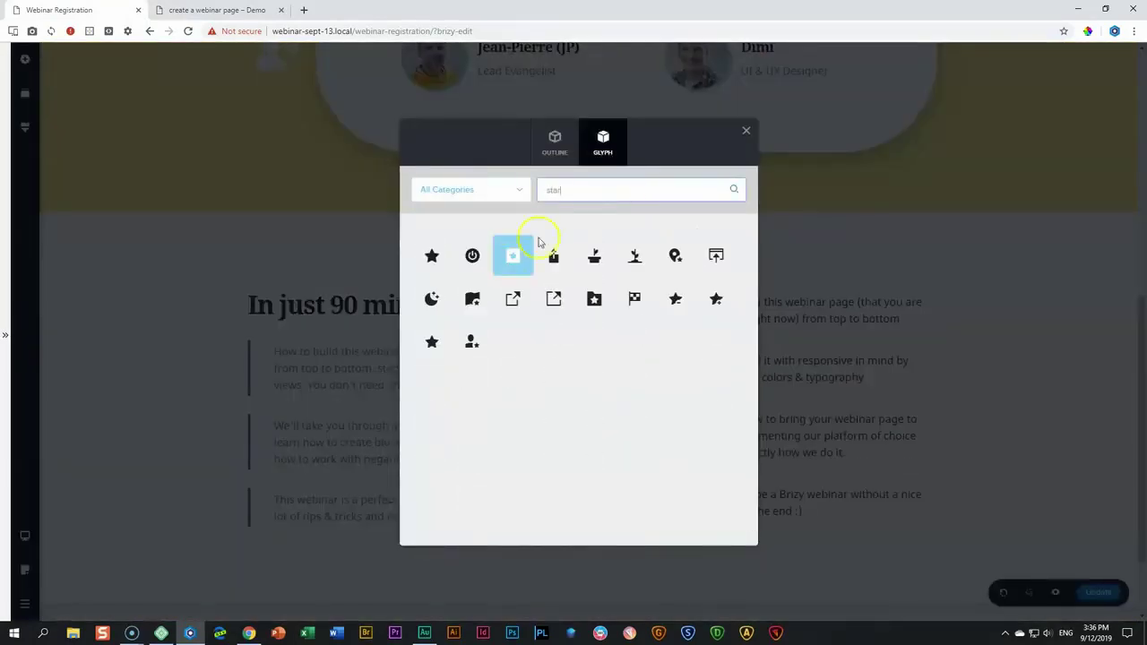
click(432, 255)
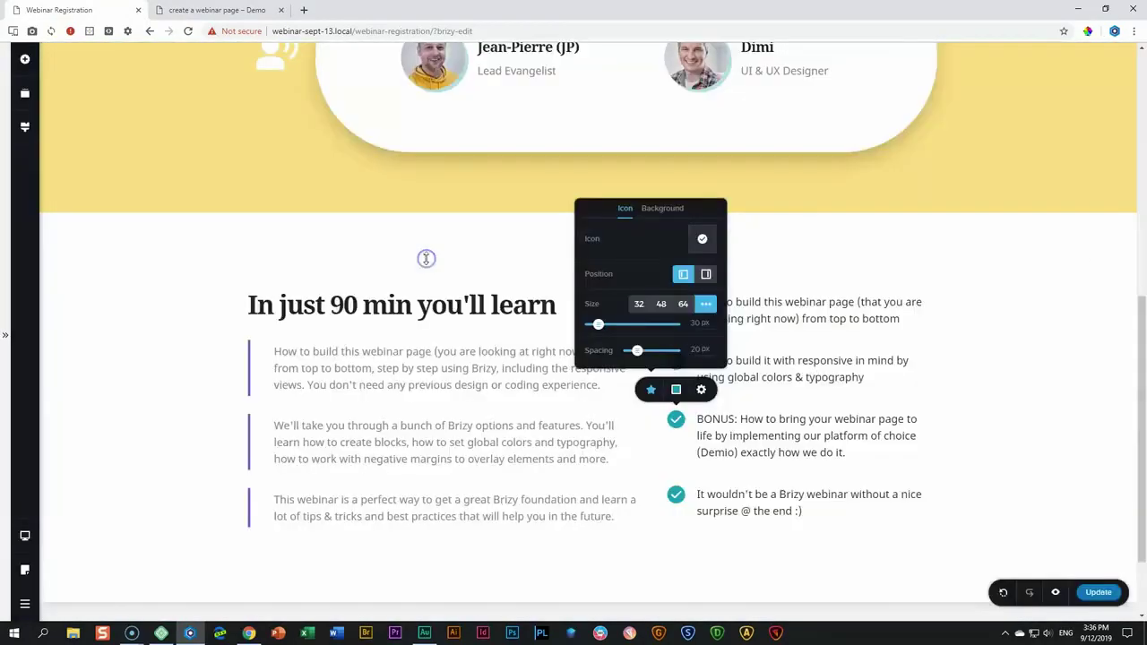
Open the icon color settings for the star in the third Icon Box.
click(676, 391)
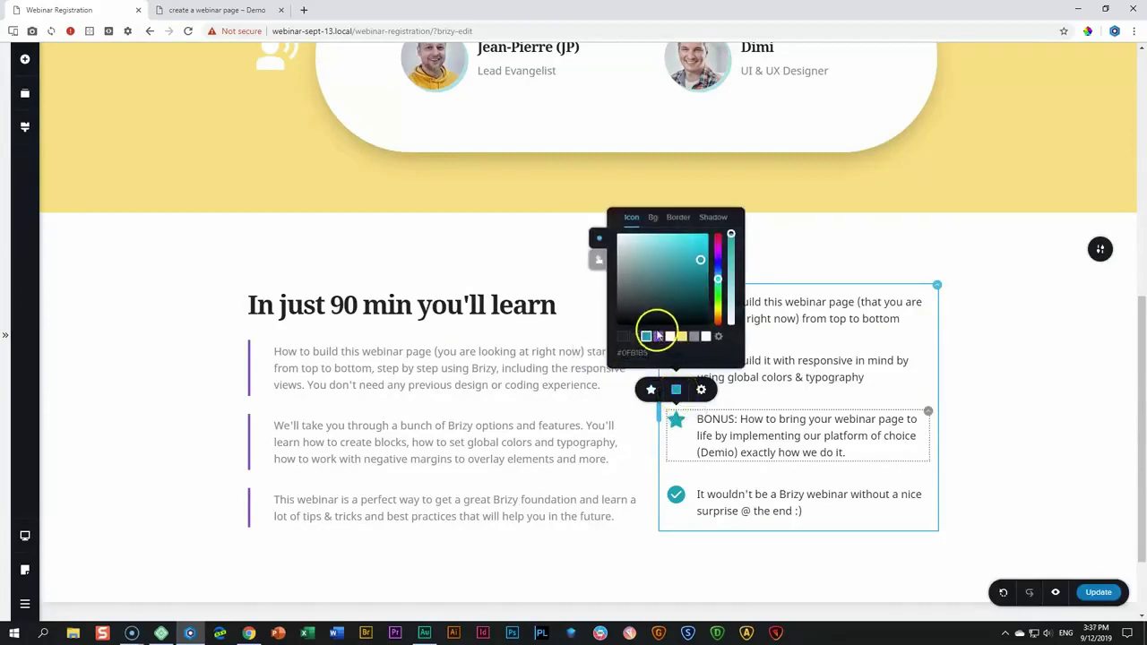
Color the BONUS item's star icon purple and replace the last checklist item's icon with the solid gift box glyph.
click(658, 336)
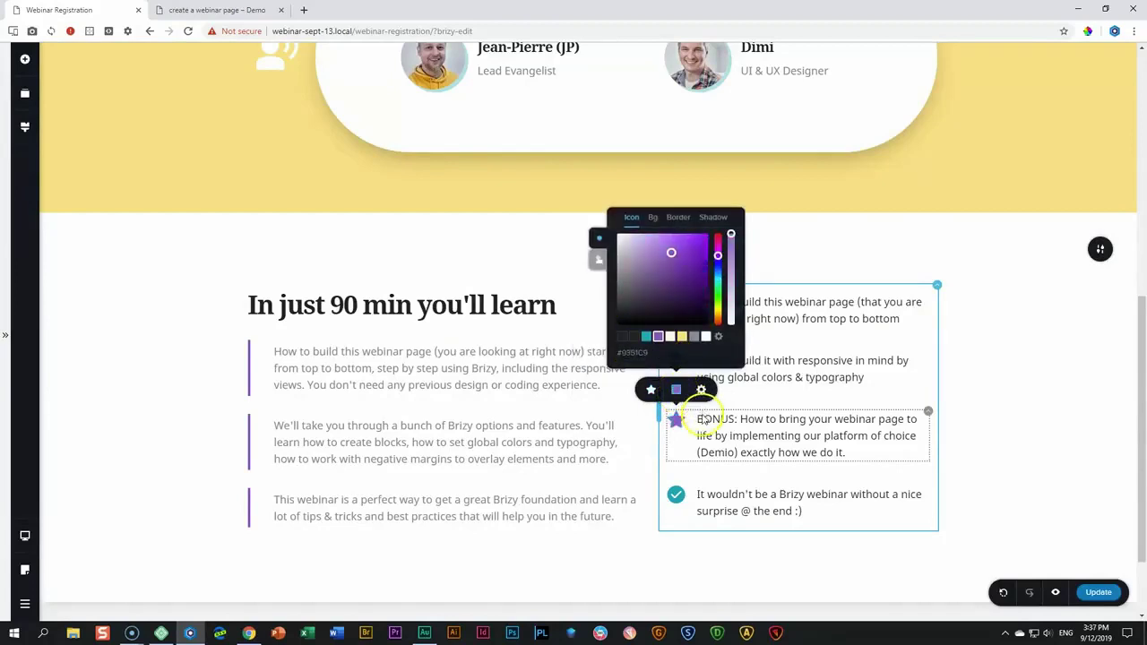
click(674, 494)
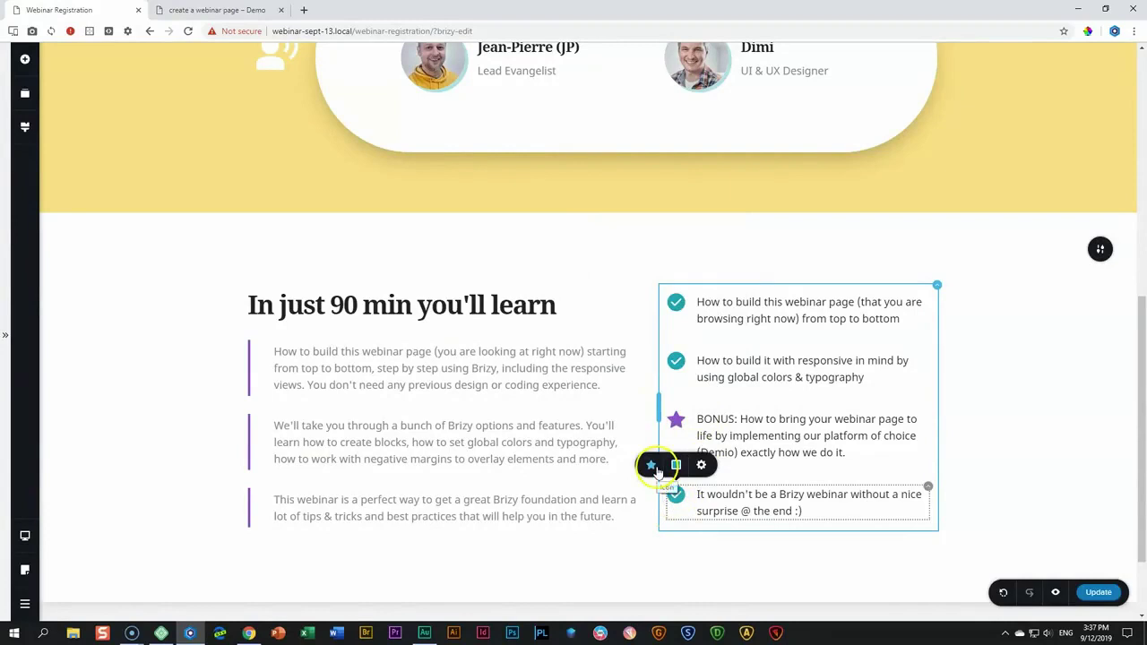
click(655, 468)
click(696, 312)
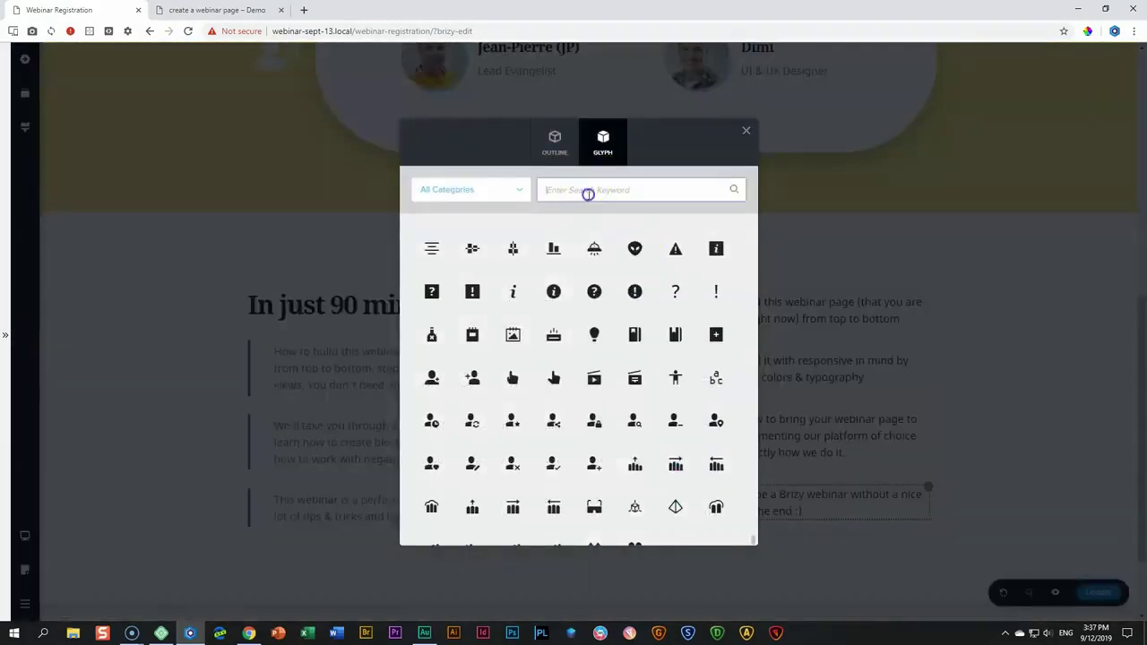
text(gift)
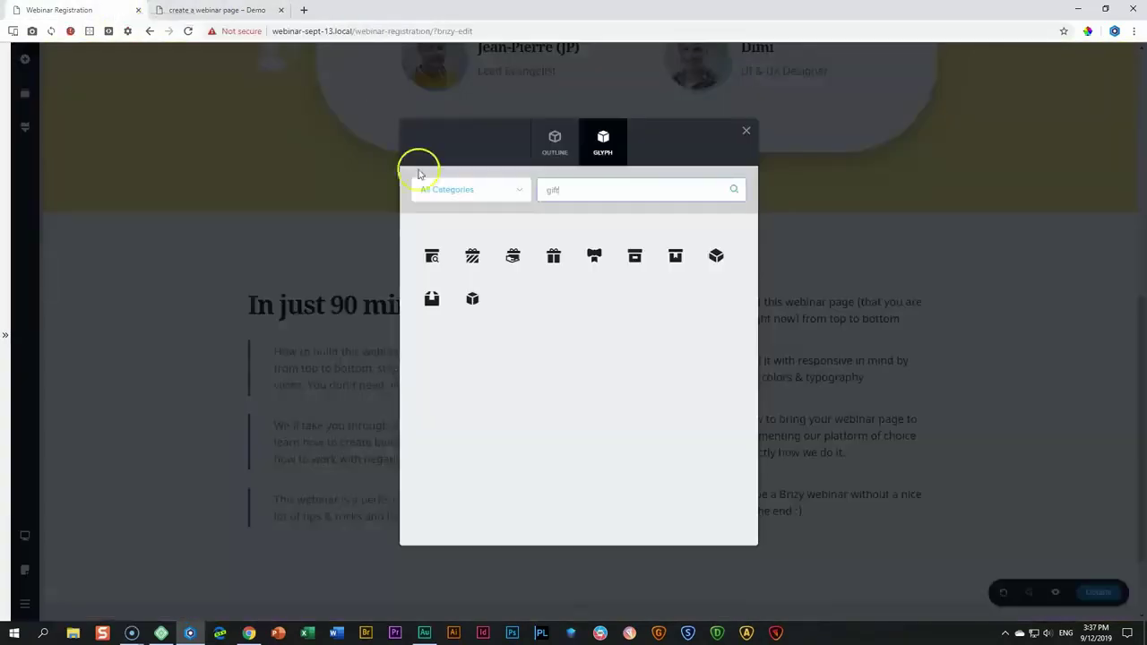
click(554, 256)
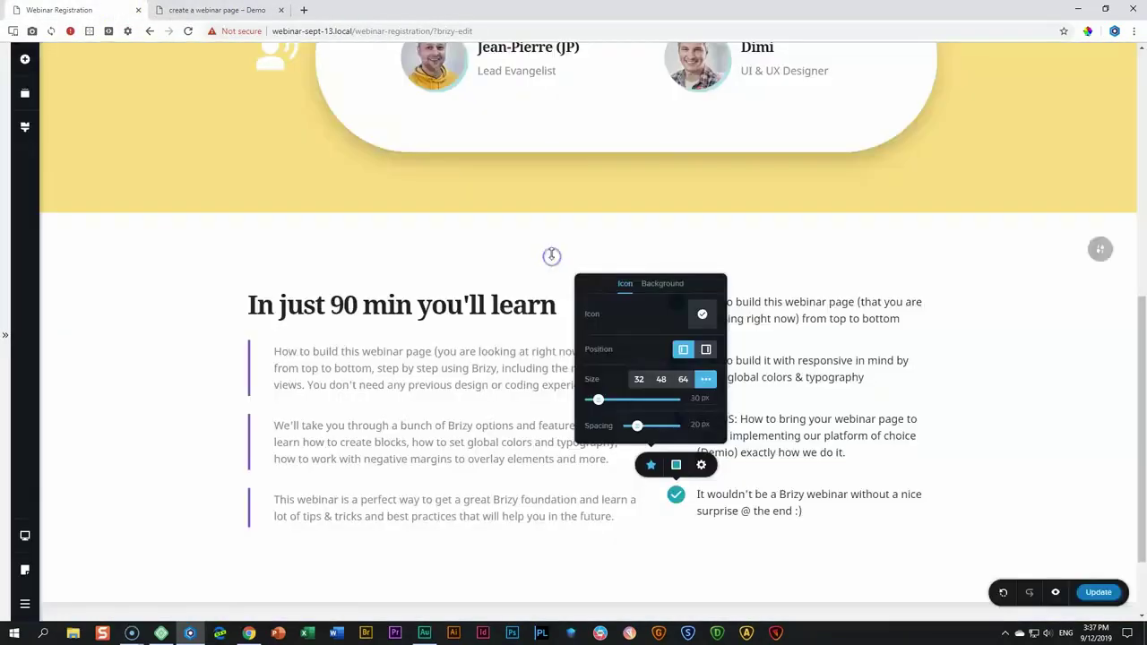
Color the gift icon of the last checklist item with the global yellow.
click(675, 465)
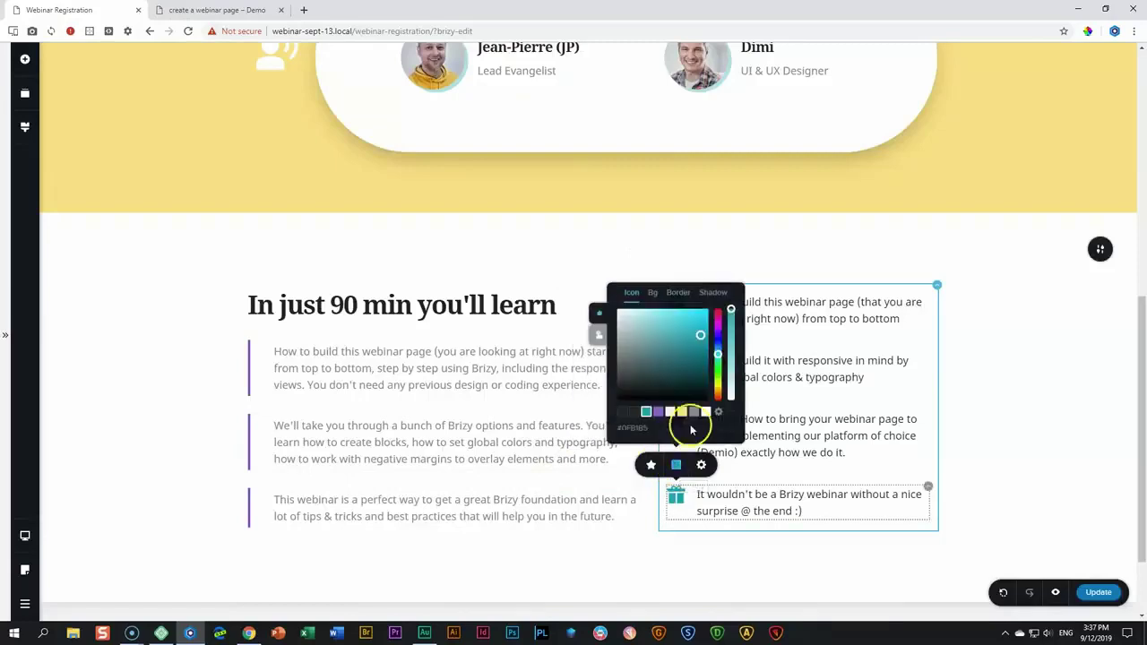
click(680, 411)
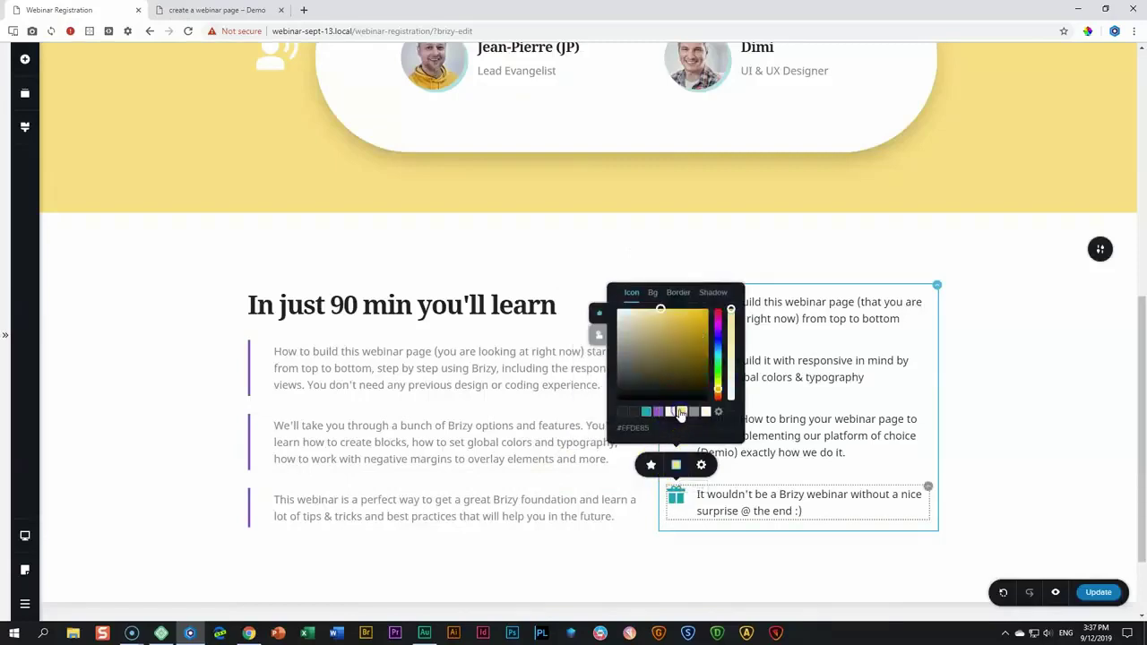
click(865, 452)
click(948, 481)
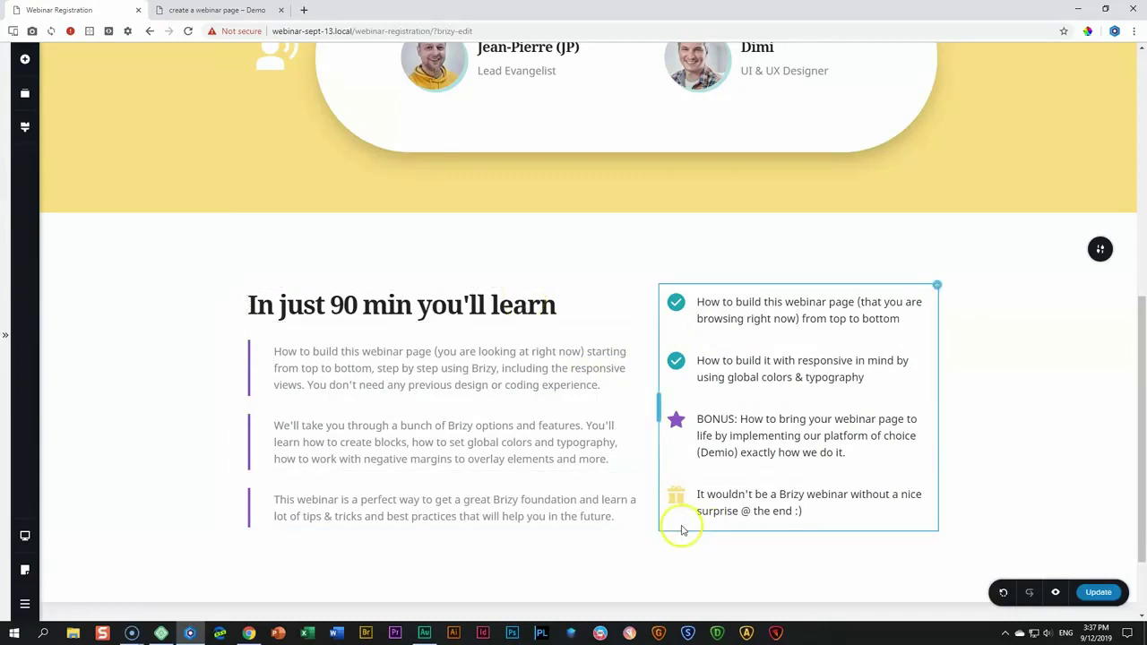
Set the vertical content alignment of the checklist column to bottom.
click(936, 285)
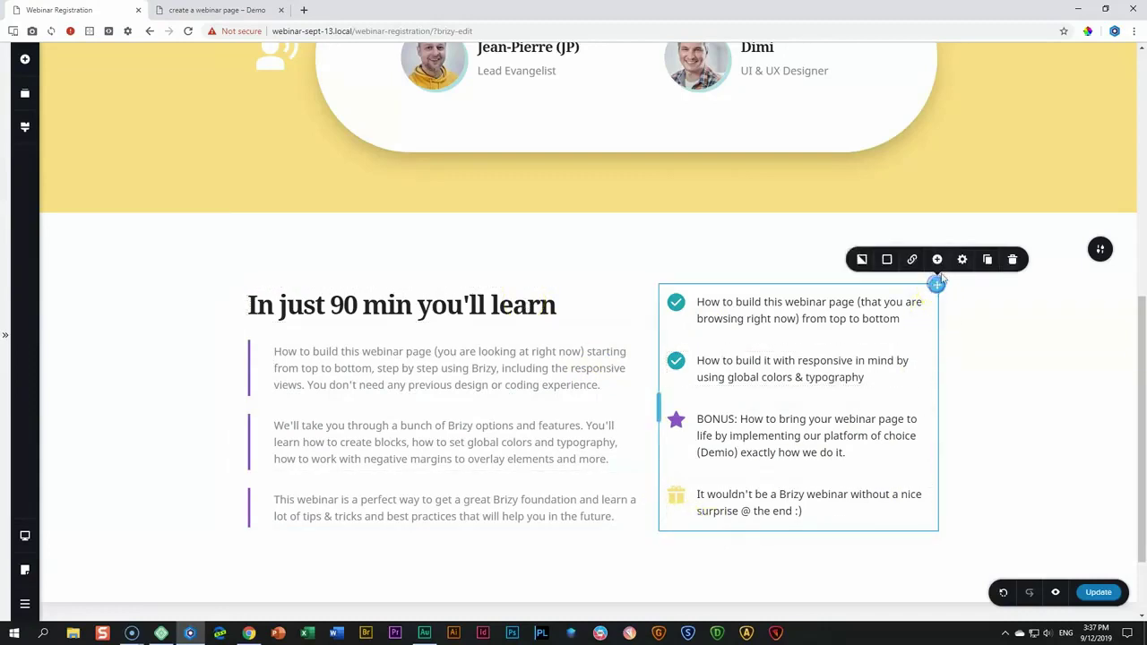
click(964, 260)
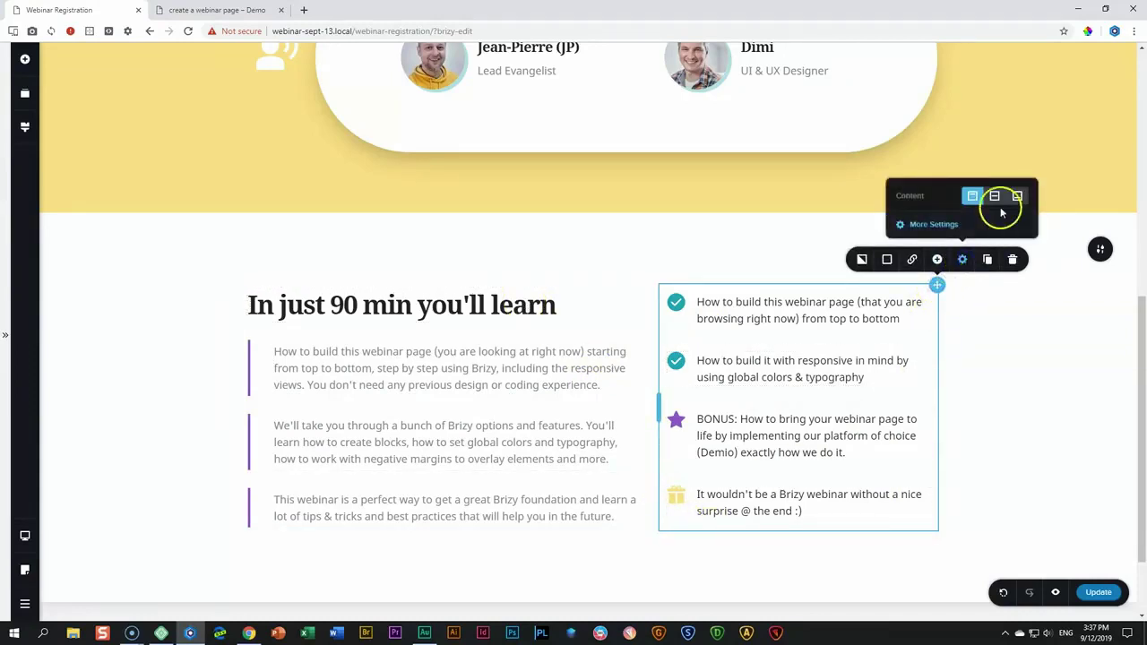
click(994, 196)
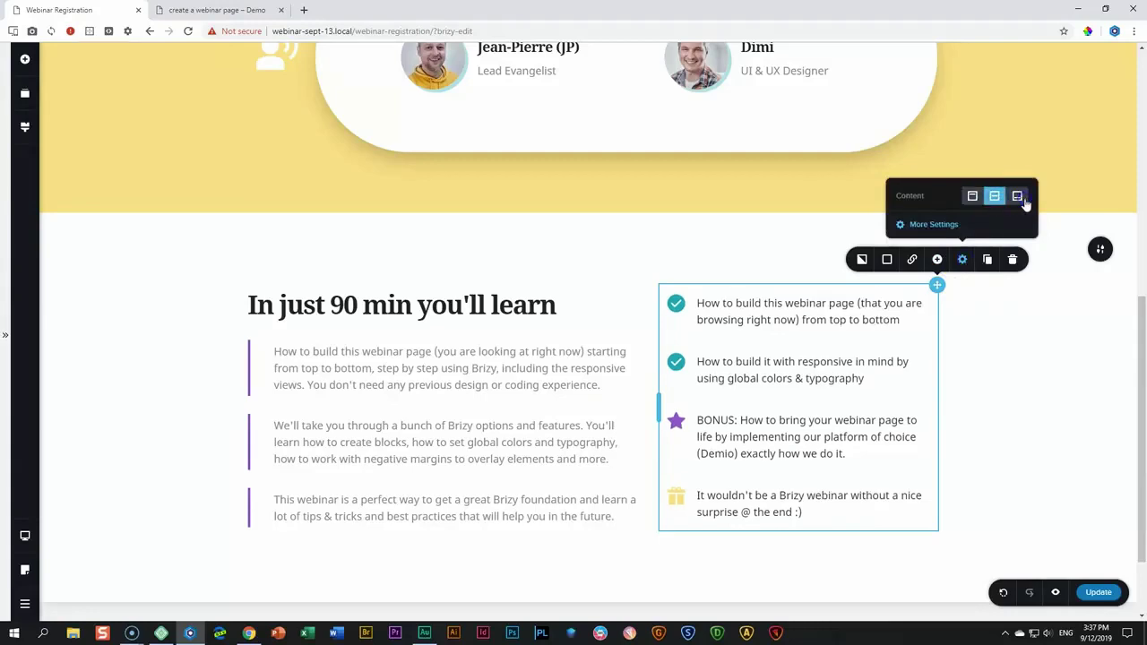
click(1018, 197)
click(995, 196)
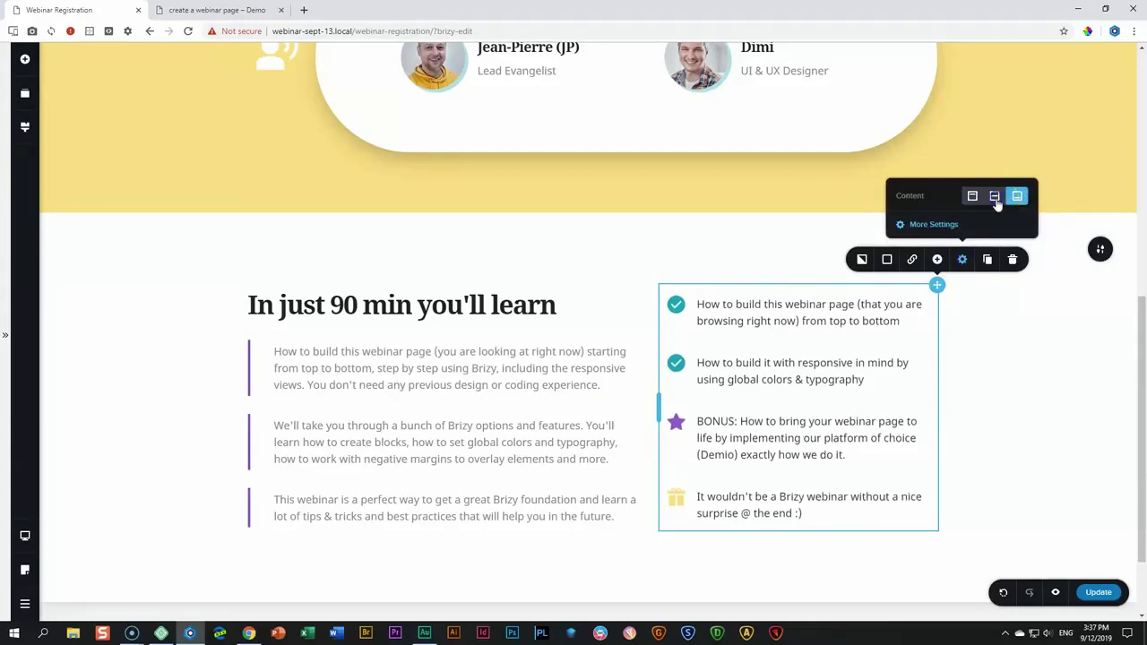
click(1017, 197)
Try adding an enlarged spacer above the first checklist item, and delete that spacer.
click(25, 59)
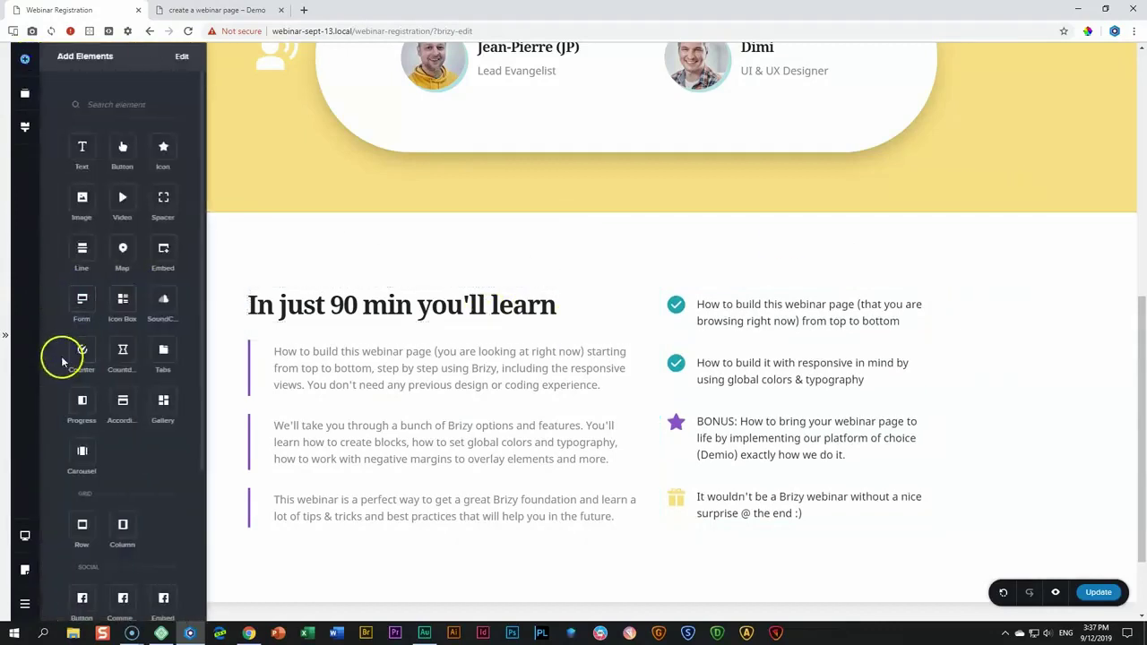
drag(166, 215, 754, 327)
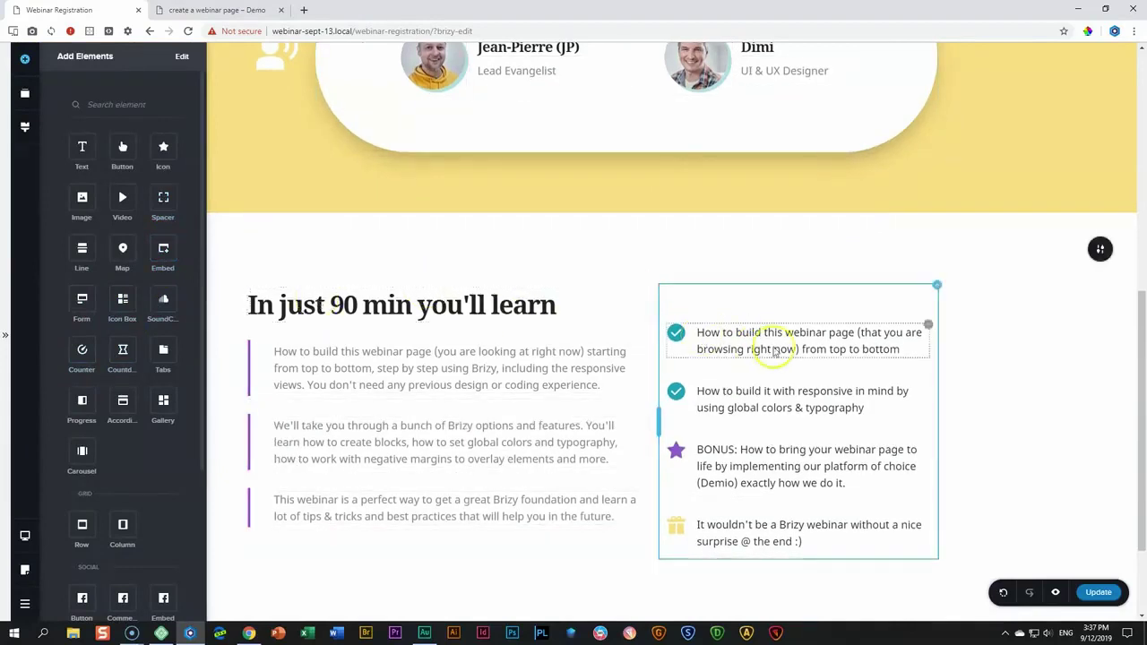
click(790, 306)
drag(797, 322, 797, 341)
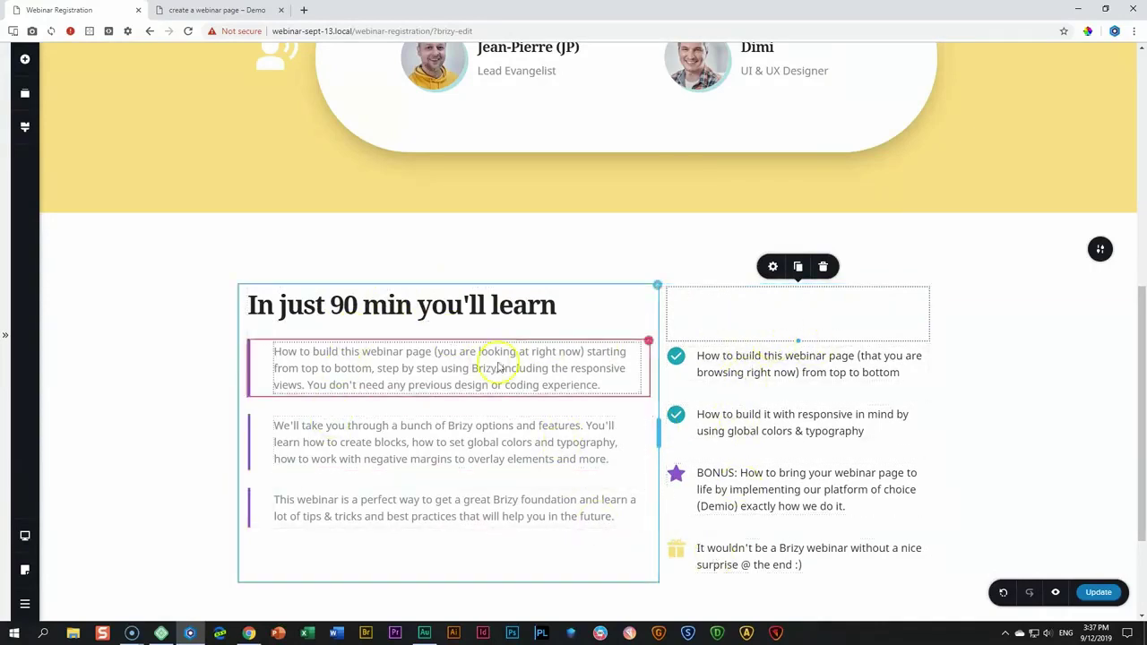
click(822, 266)
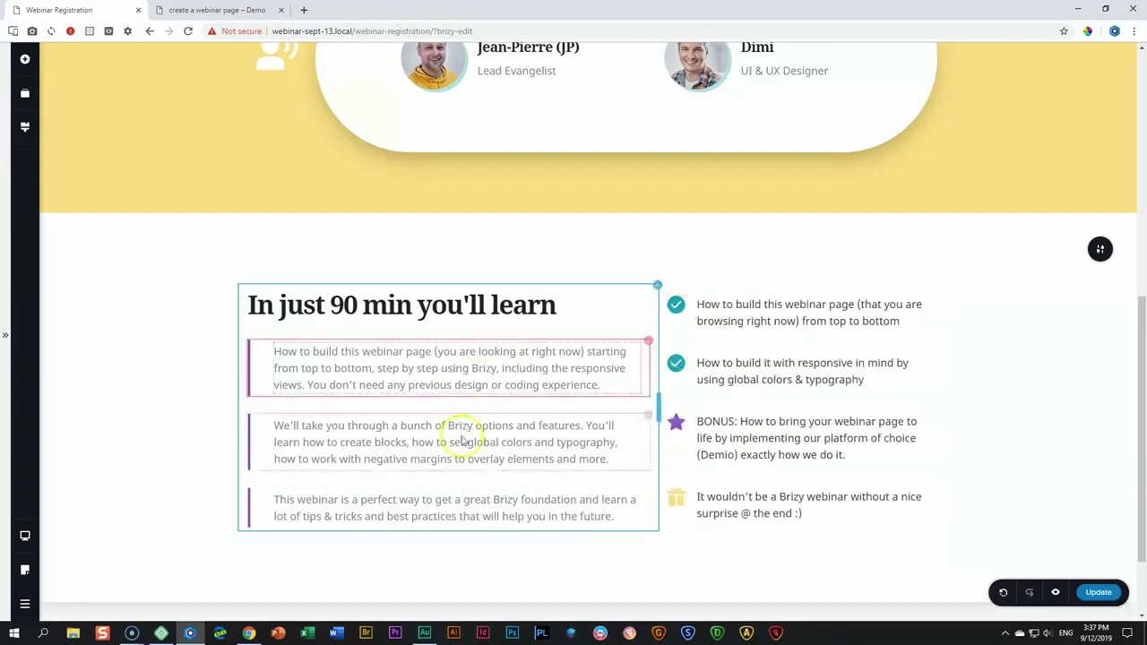
click(1030, 423)
Add a spacer above the first checklist item and reduce its height to about 14 px.
click(25, 63)
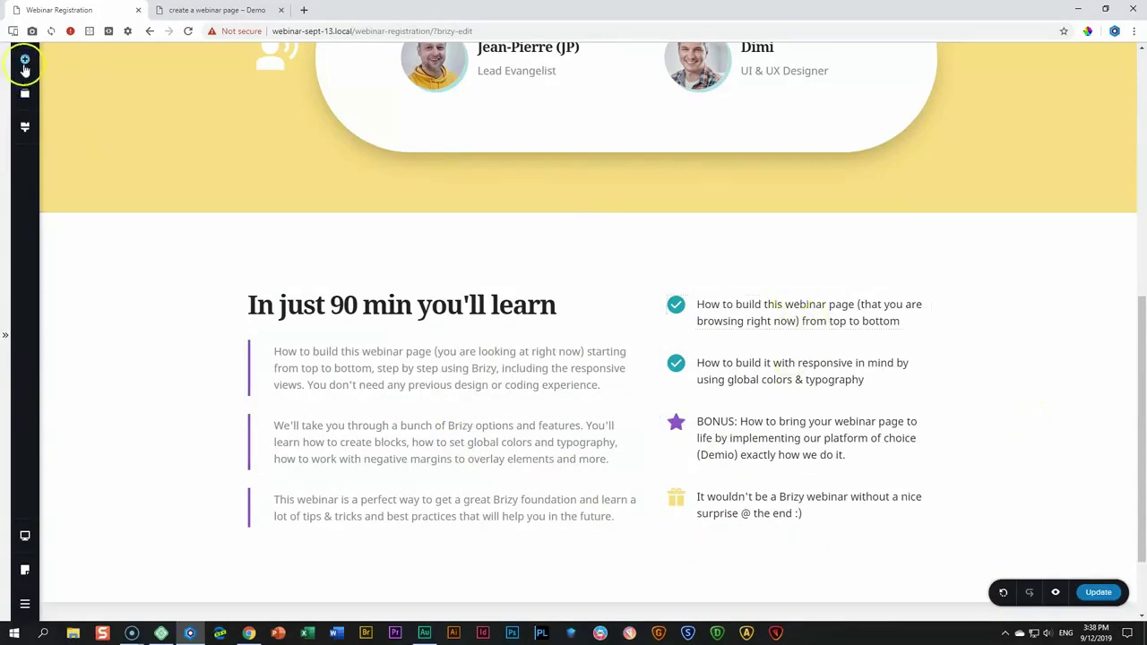
drag(158, 193, 799, 297)
click(803, 318)
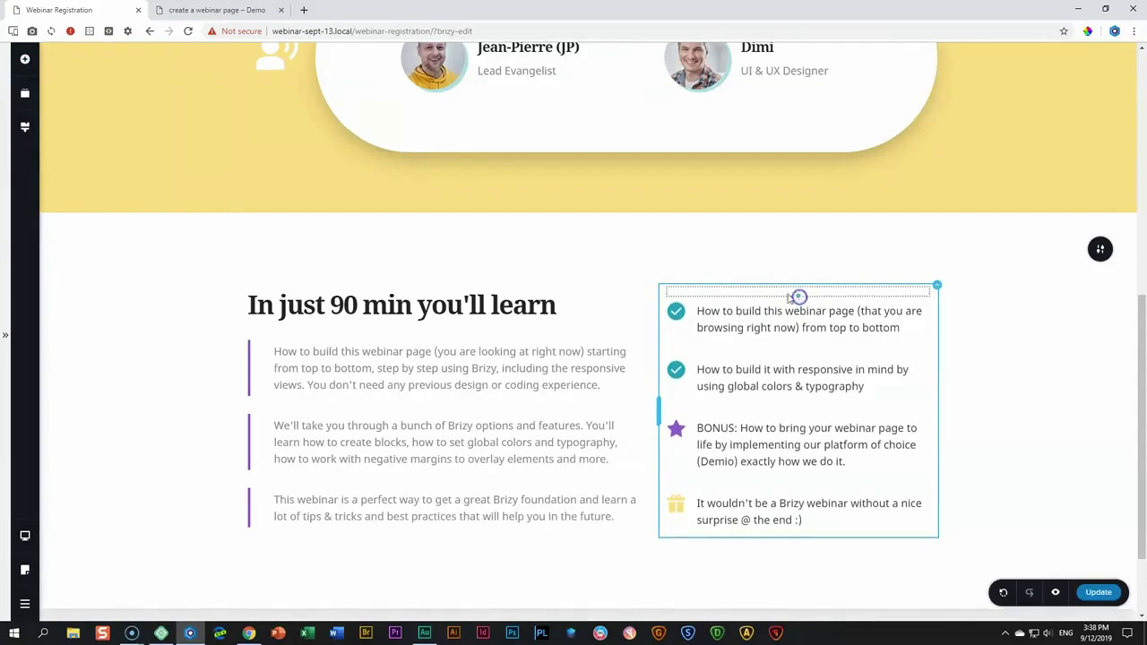
click(774, 268)
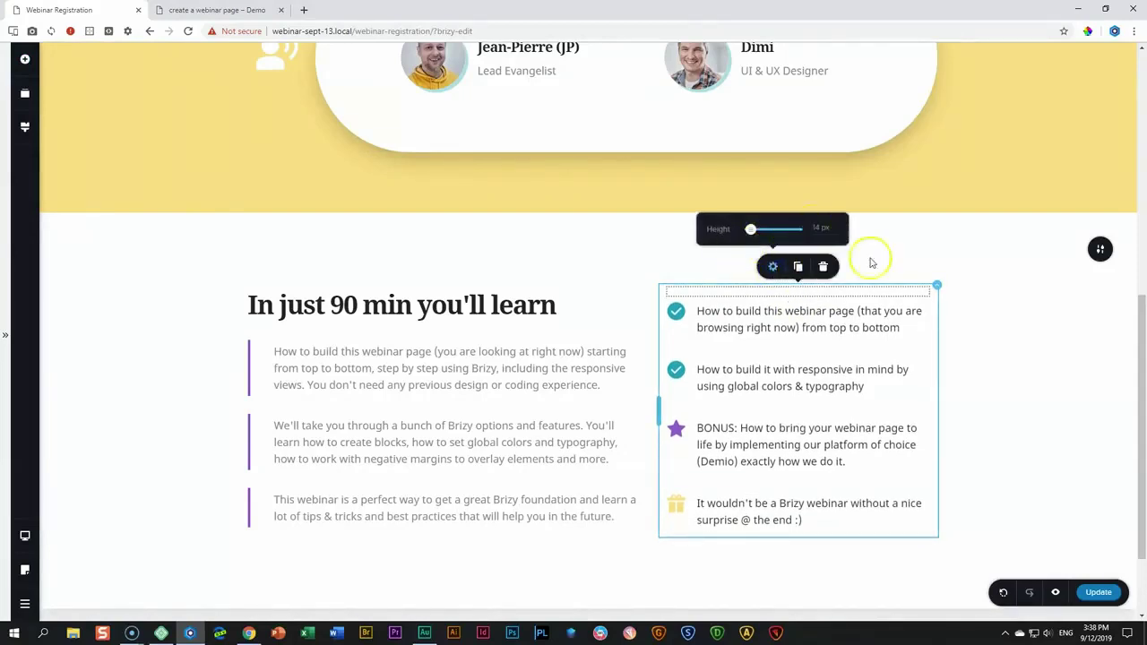
click(1038, 383)
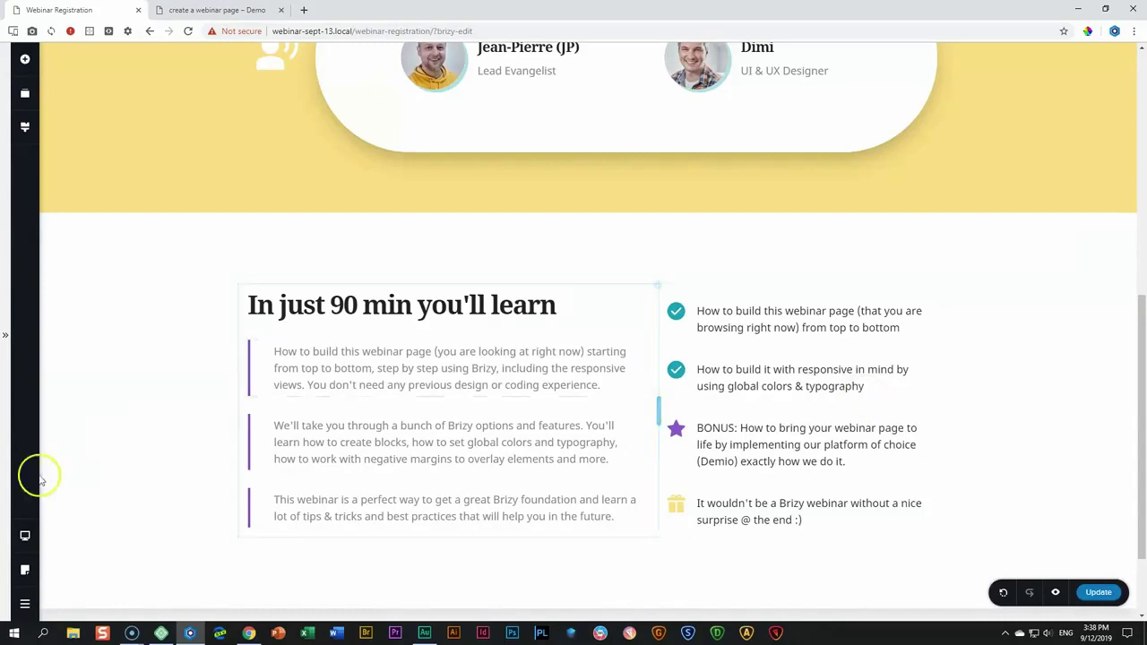
In the tablet view, widen the "In just 90 min you'll learn" column and the checklist column to the full row width.
mouse_move(25, 536)
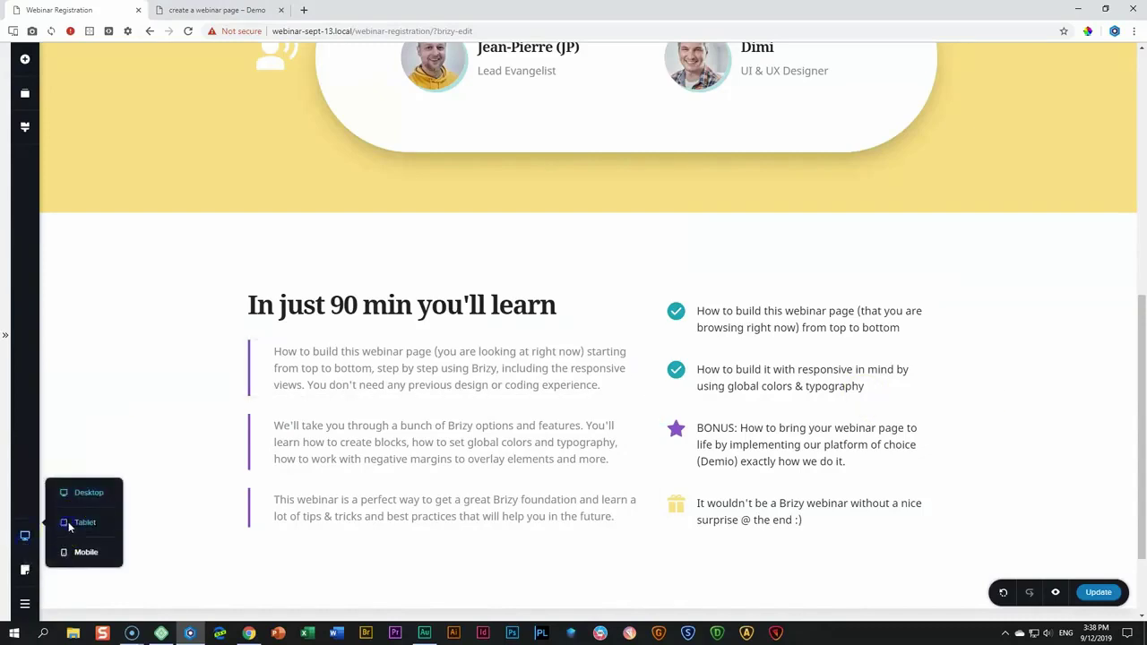
click(64, 524)
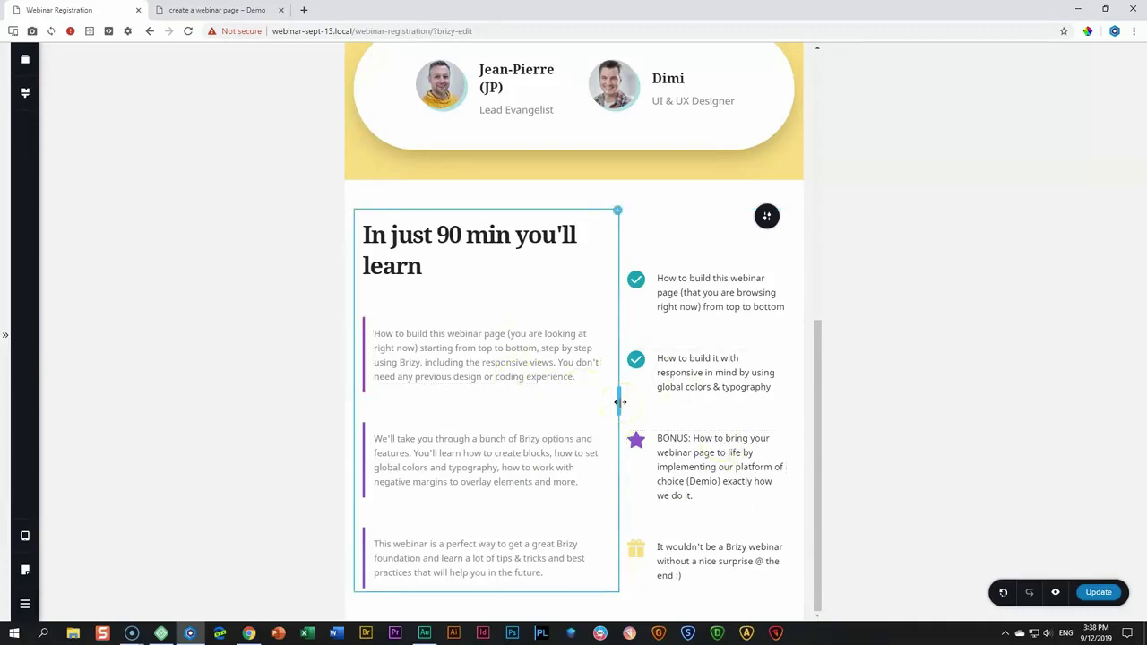
drag(620, 403, 907, 280)
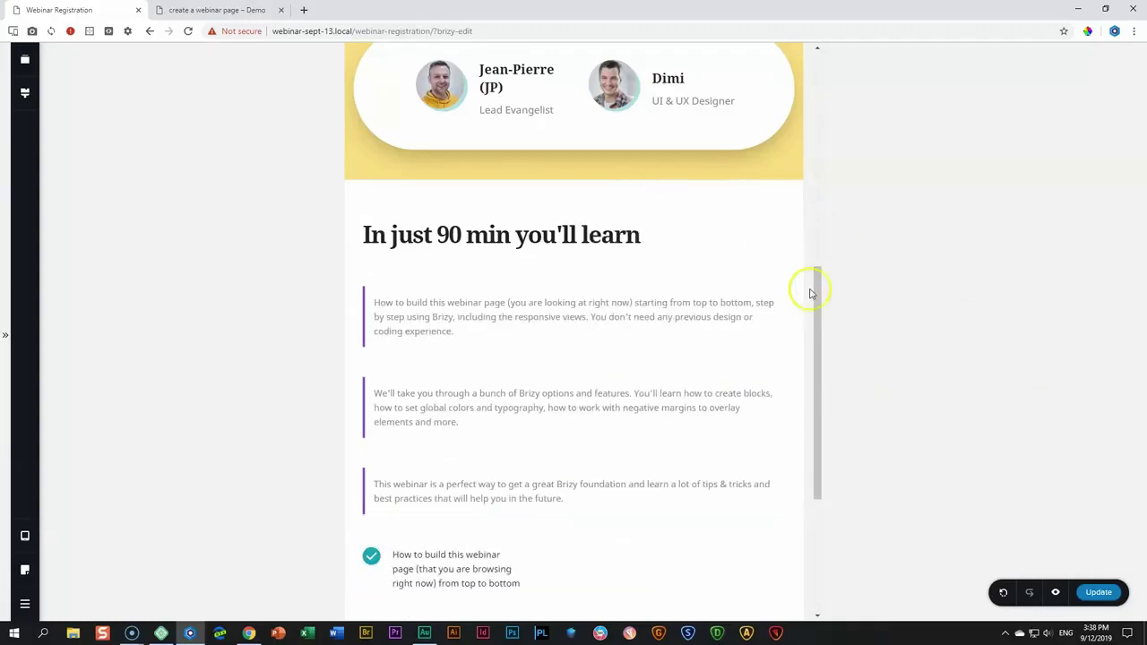
scroll(740, 353, down, 2)
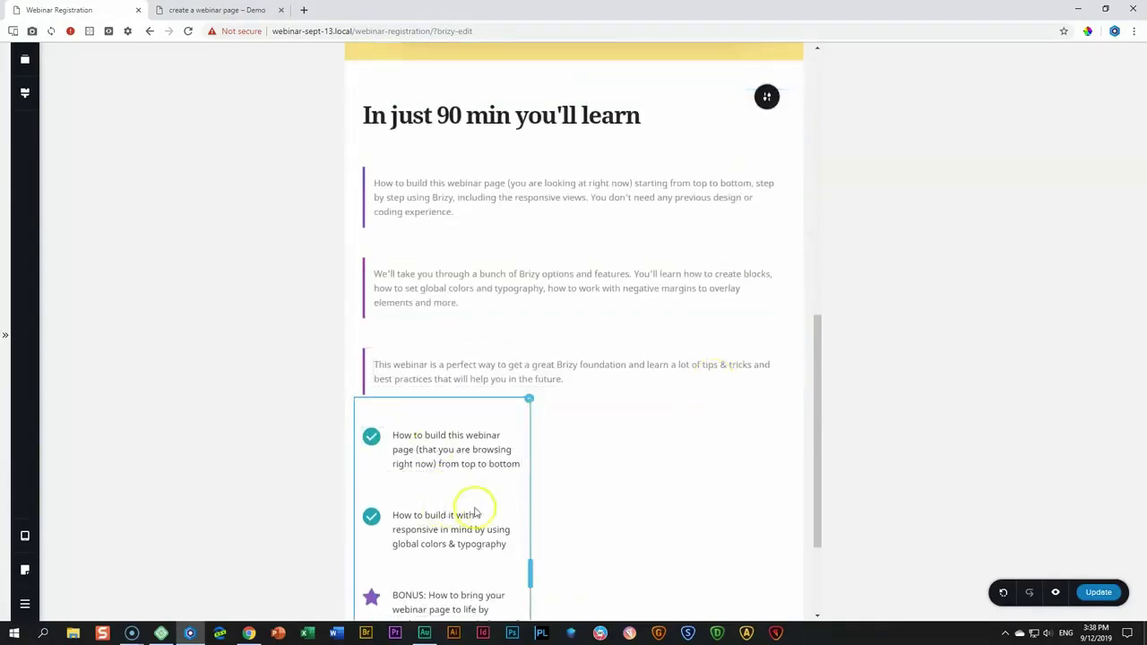
drag(531, 568, 959, 543)
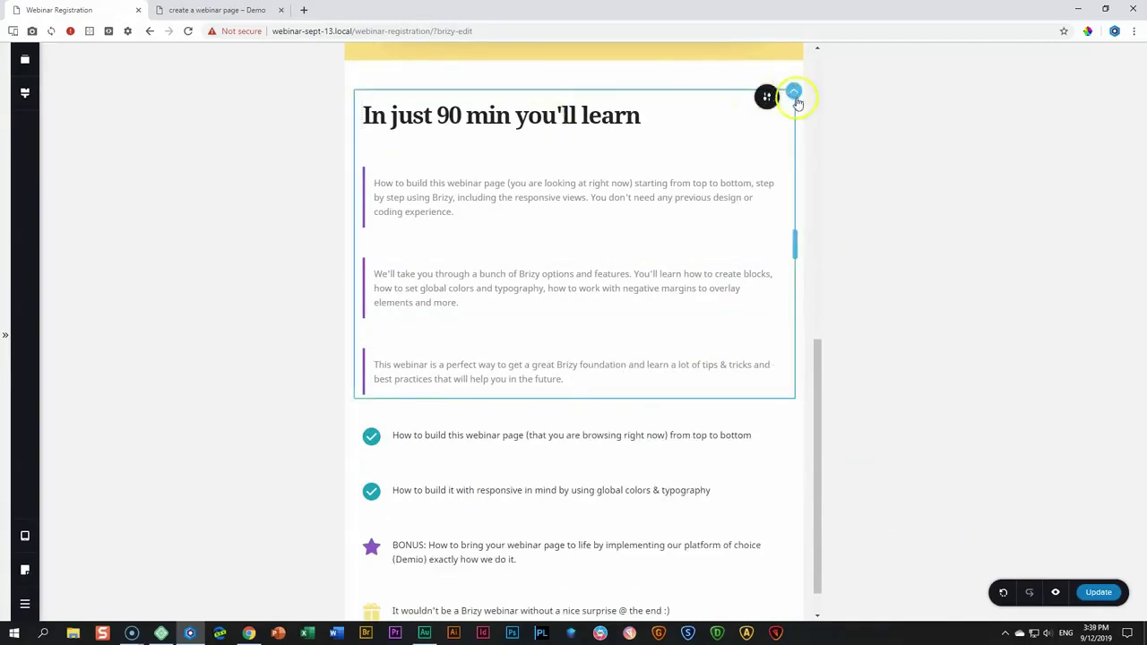
Set the left and right padding of the "In just 90 min you'll learn" column to 30 px for tablet.
click(794, 93)
click(795, 66)
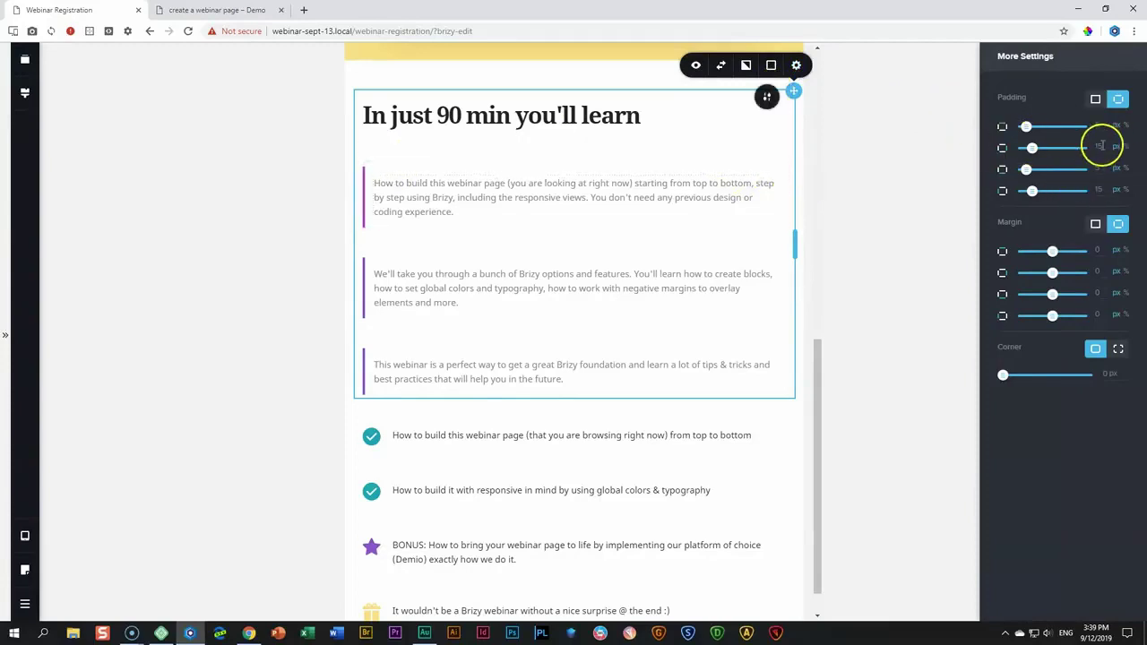
drag(1102, 145, 1084, 149)
text(30)
drag(1104, 188, 1076, 184)
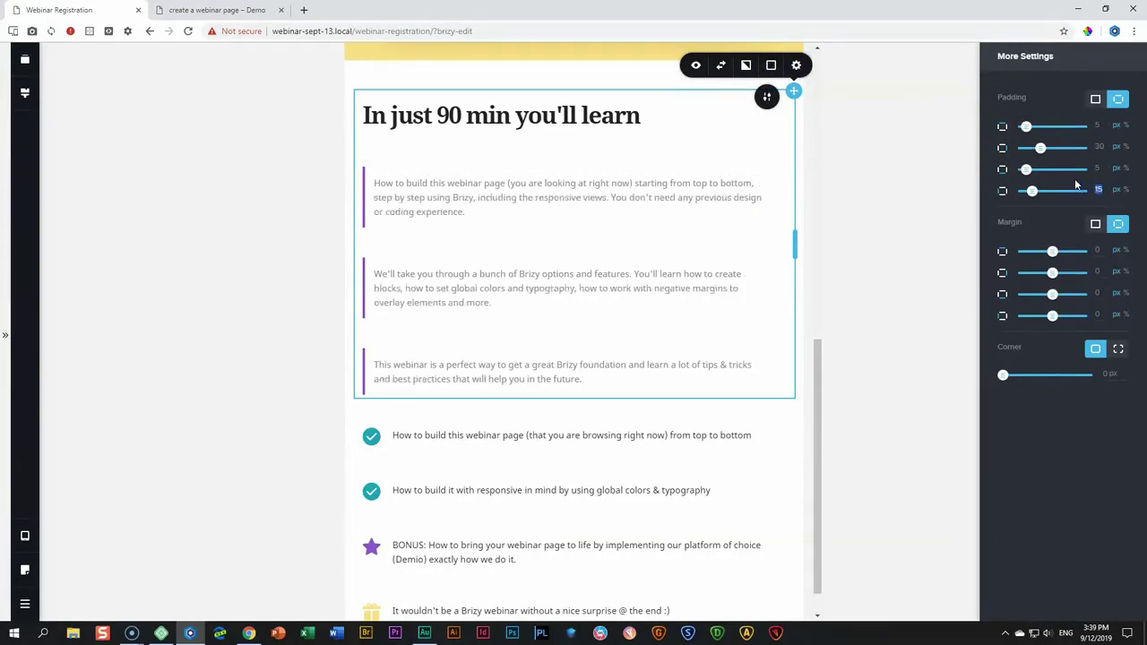
text(30)
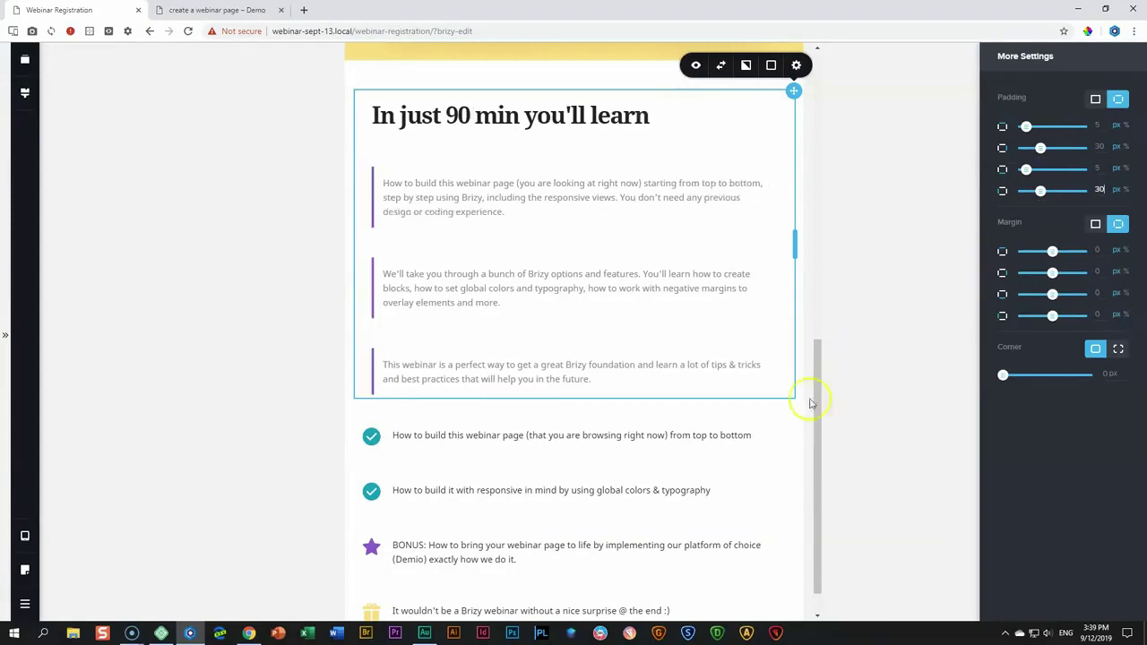
Set the left and right padding of the checklist column to 30 px for tablet.
click(794, 401)
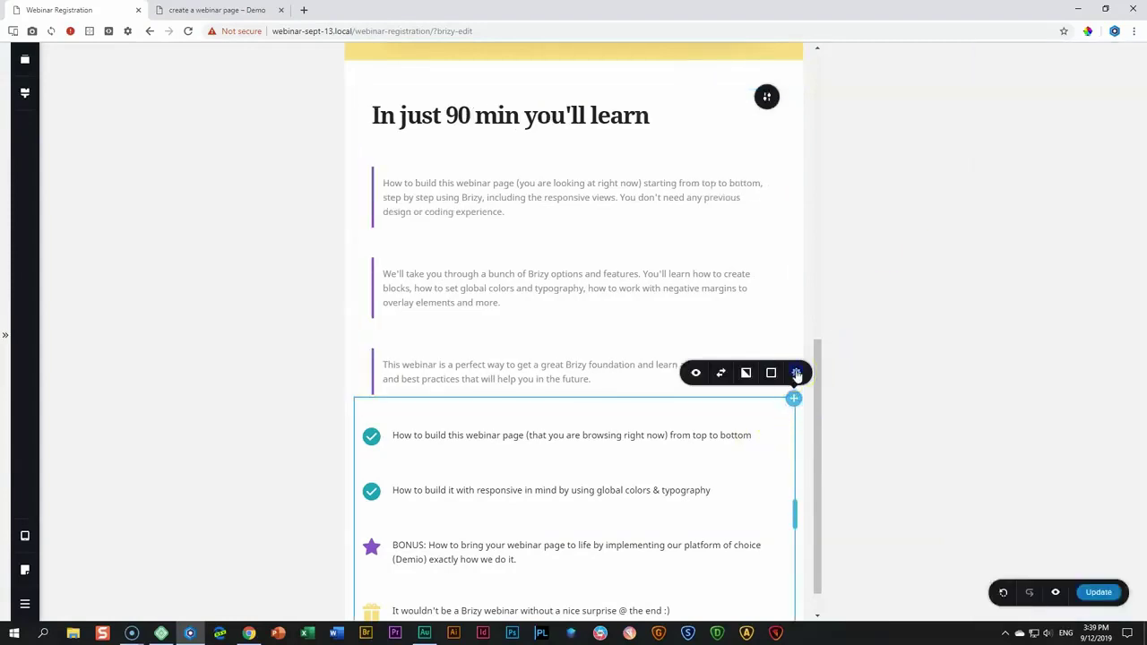
click(795, 372)
double_click(1103, 146)
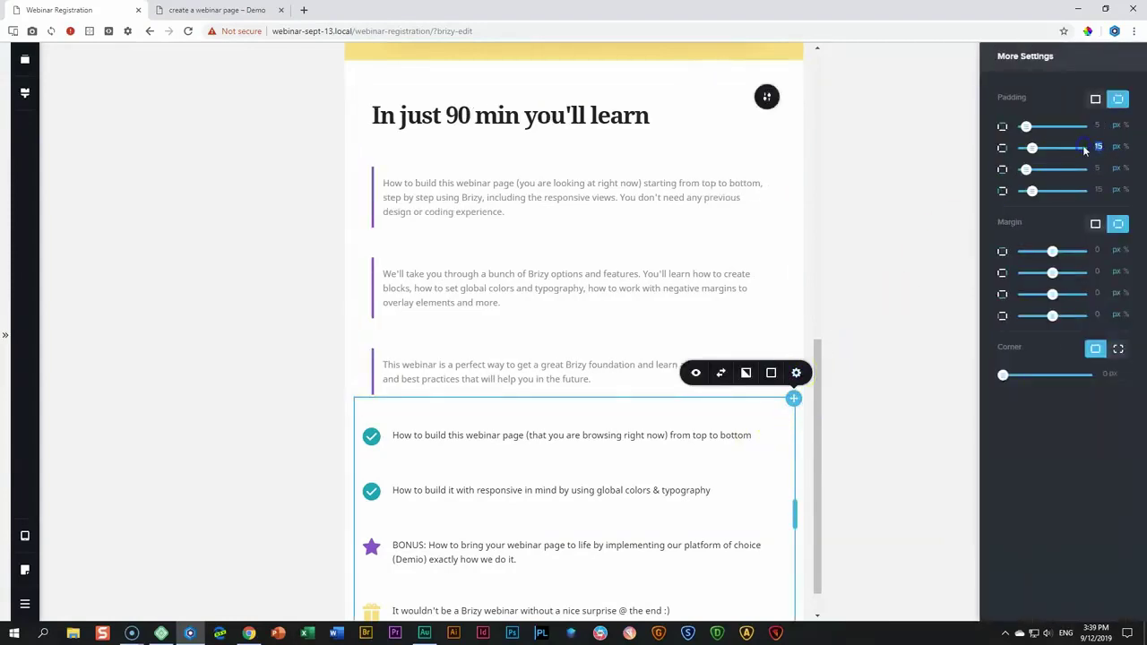
double_click(1096, 190)
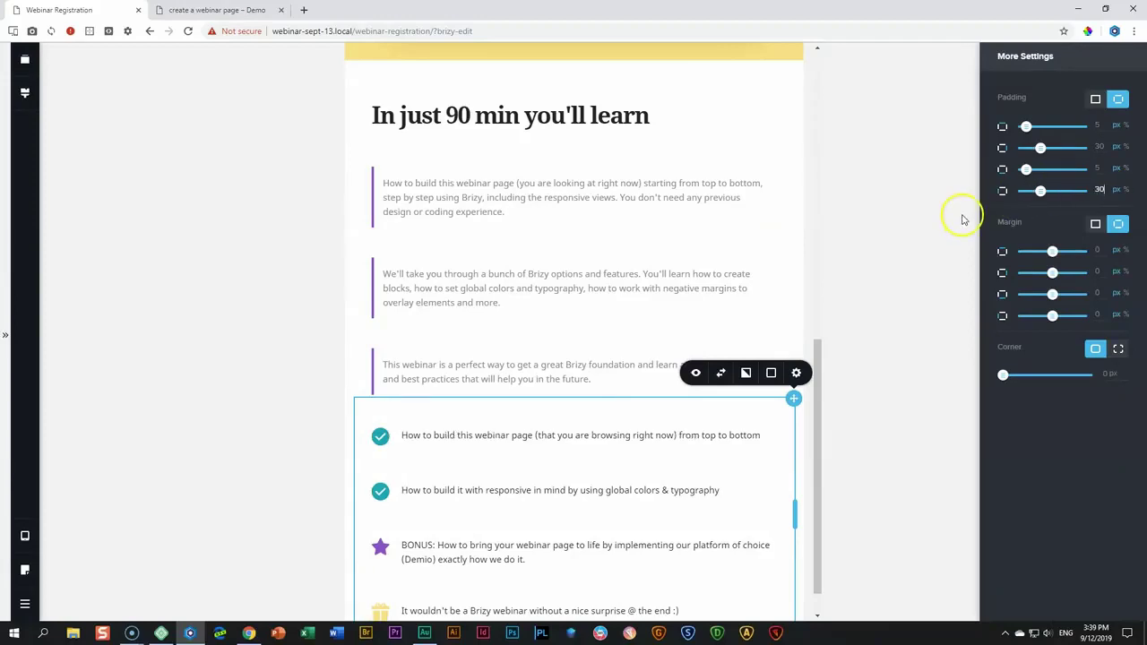
Set the height of the spacer below the "In just 90 min you'll learn" heading to 10 px.
click(474, 153)
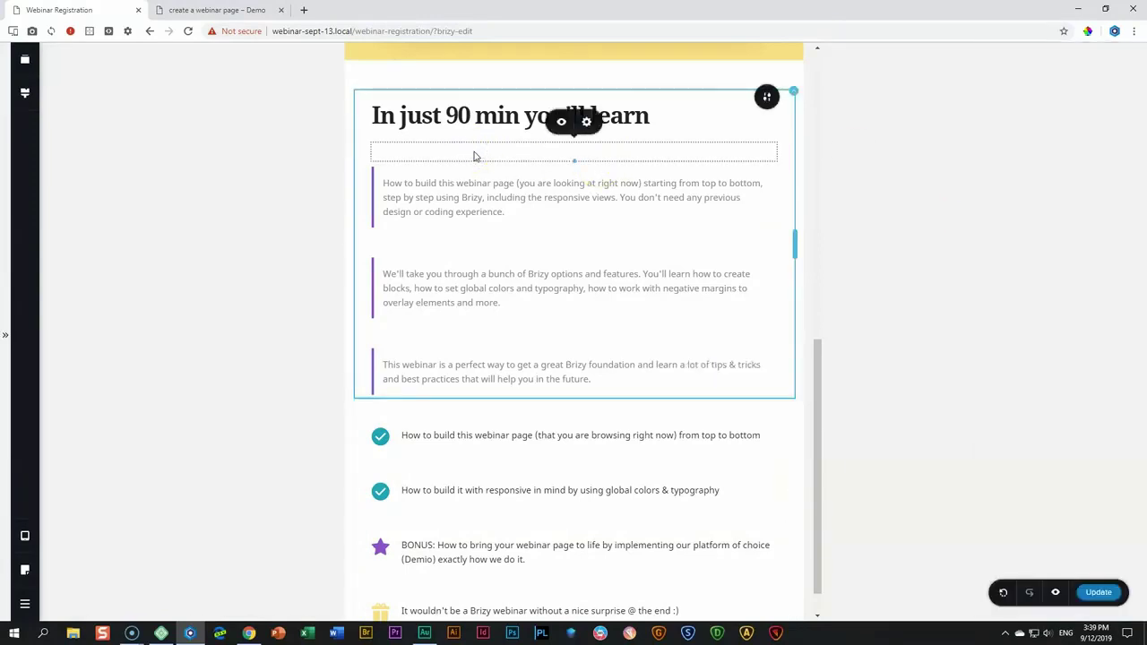
click(586, 121)
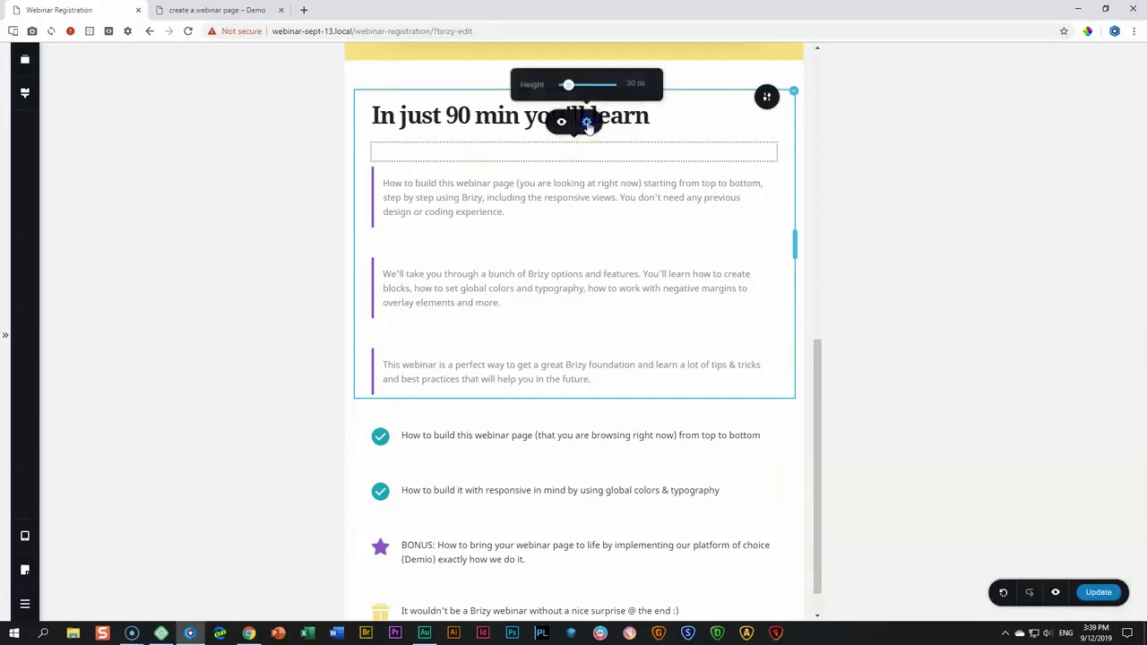
double_click(630, 83)
text(10)
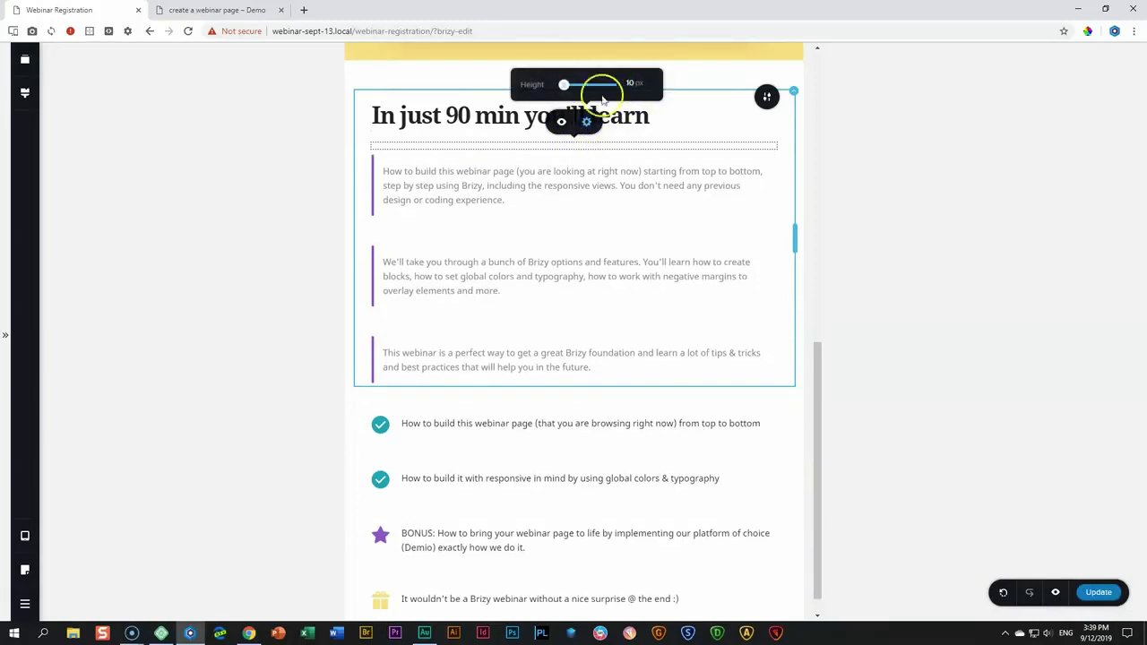
Set the height of the spacer between the second and third purple-bordered paragraphs to 10 px.
click(526, 234)
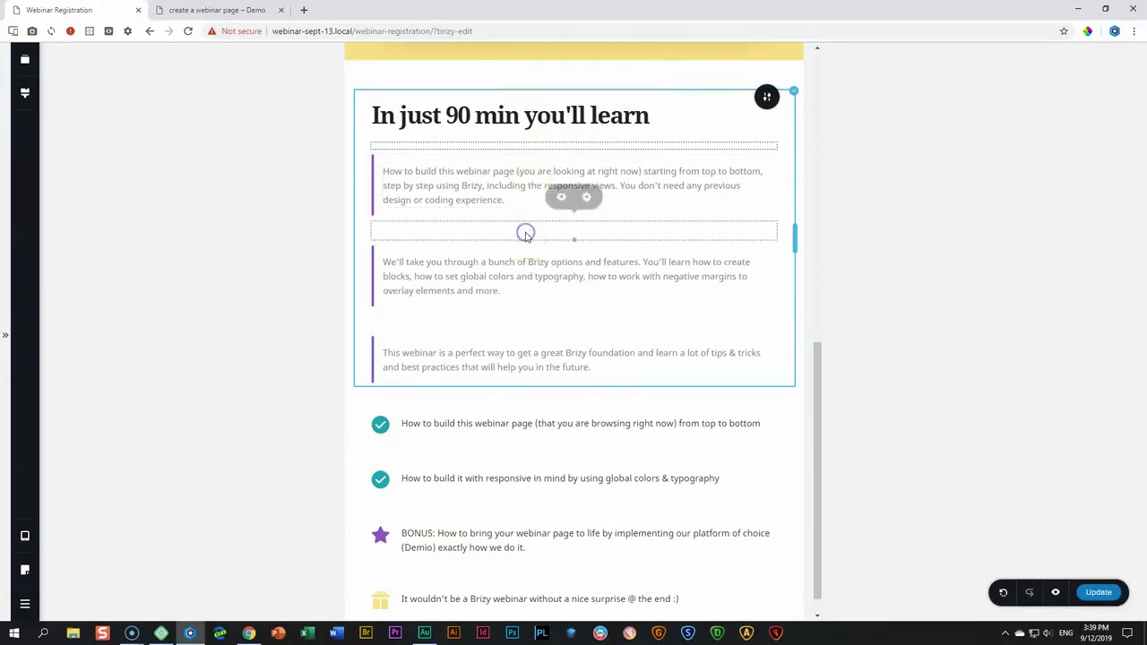
click(586, 200)
click(579, 314)
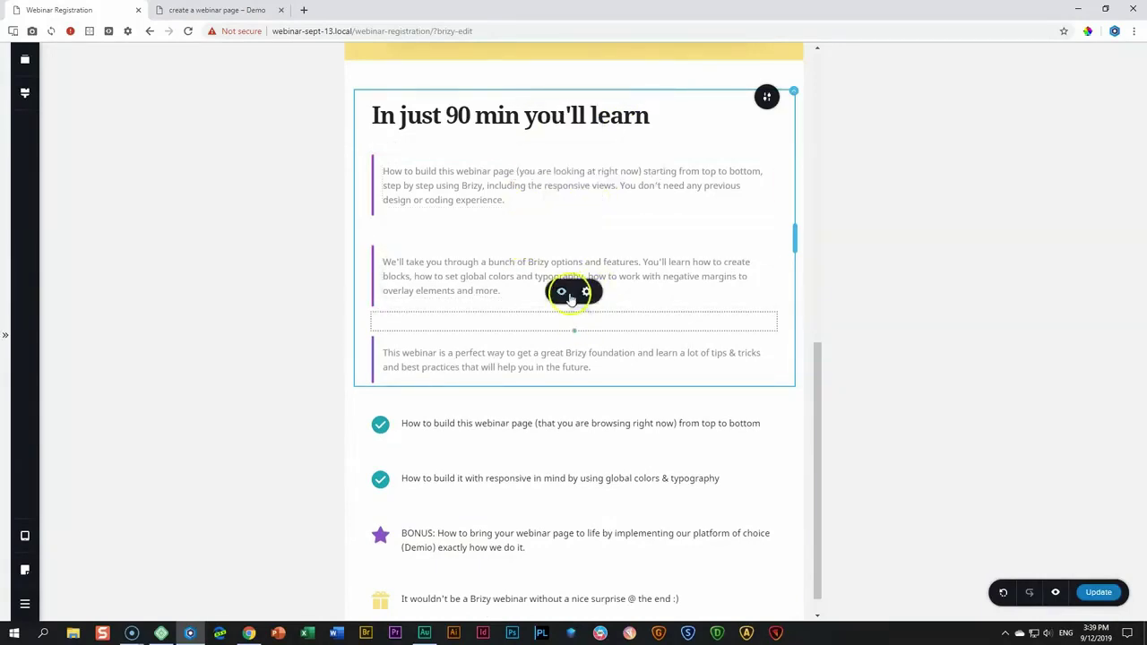
click(586, 291)
click(631, 252)
text(10)
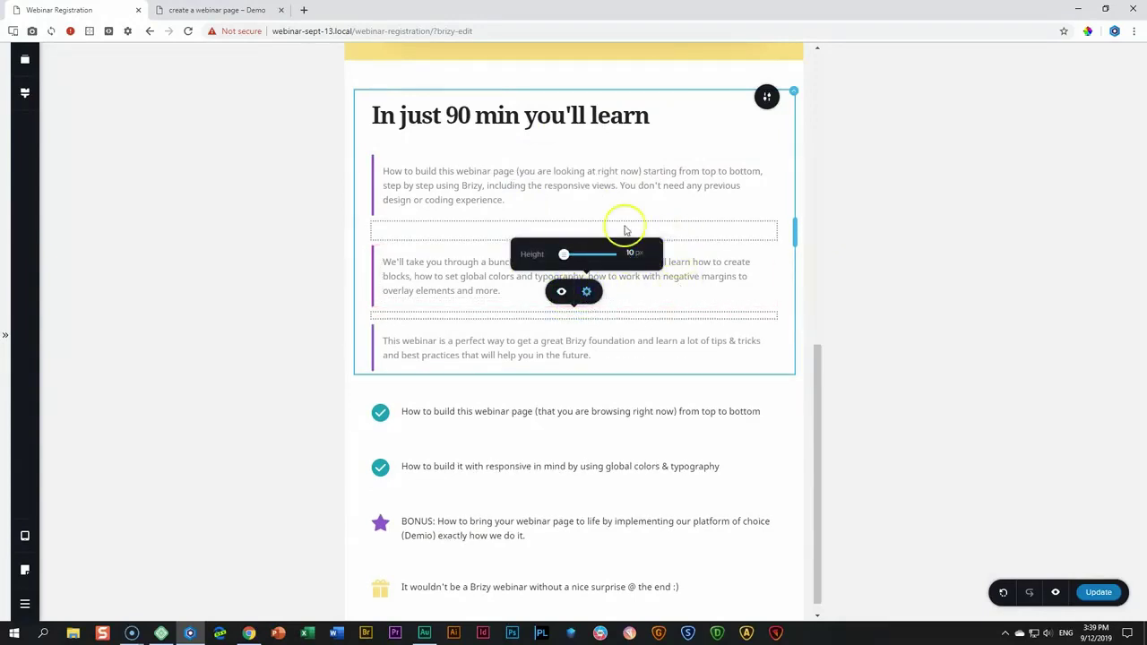
Set the height of the spacer between the first and second purple-bordered paragraphs to 10 px.
click(632, 231)
click(586, 200)
click(632, 162)
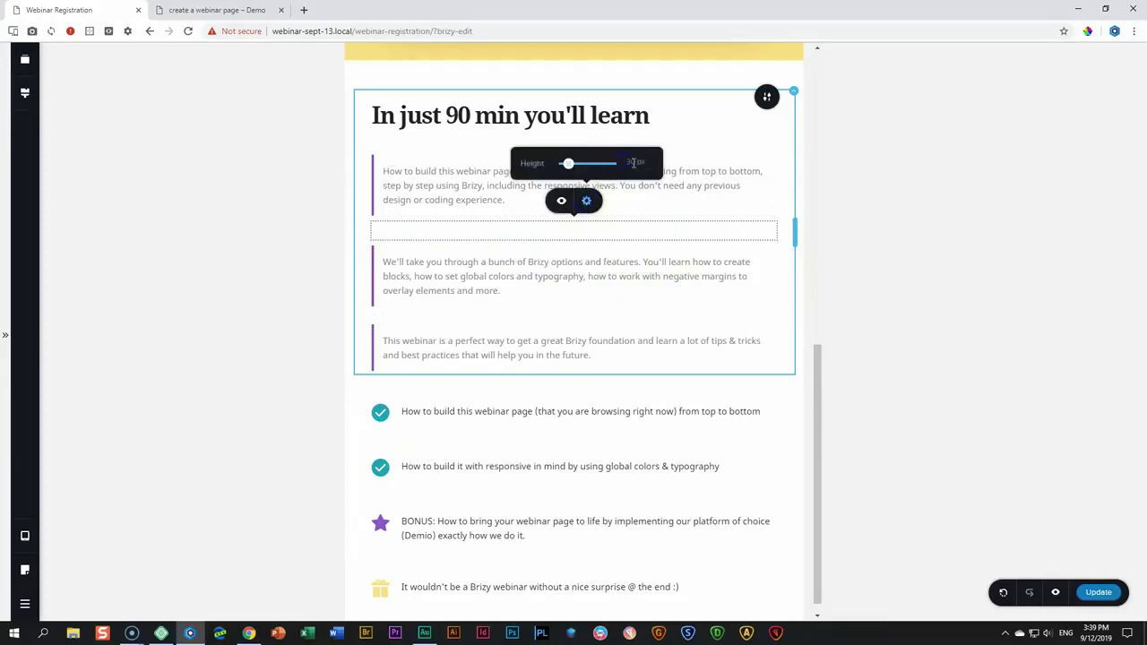
text(10)
click(643, 213)
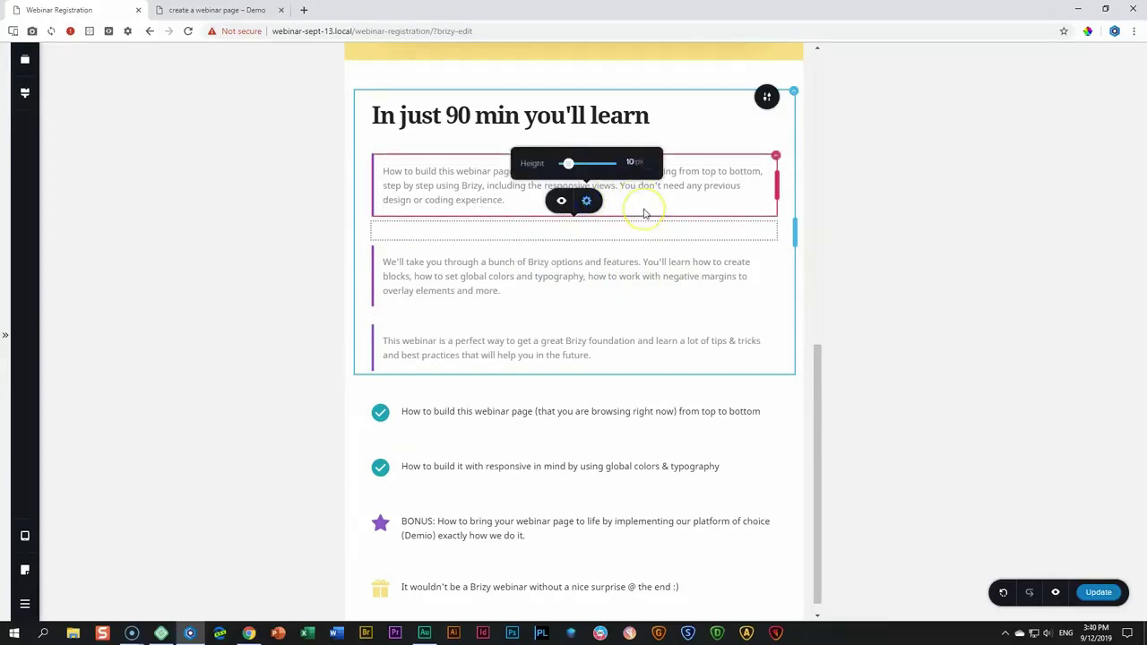
click(866, 284)
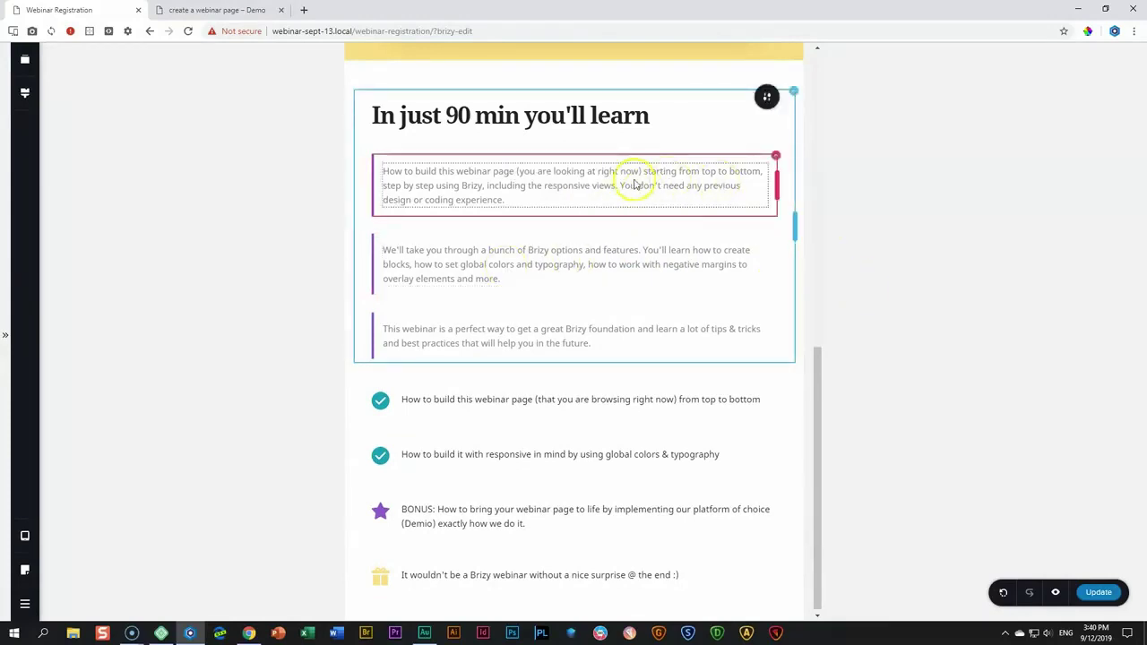
Set the top and bottom padding of the first purple-bordered paragraph's column to 0 px for tablet.
click(777, 155)
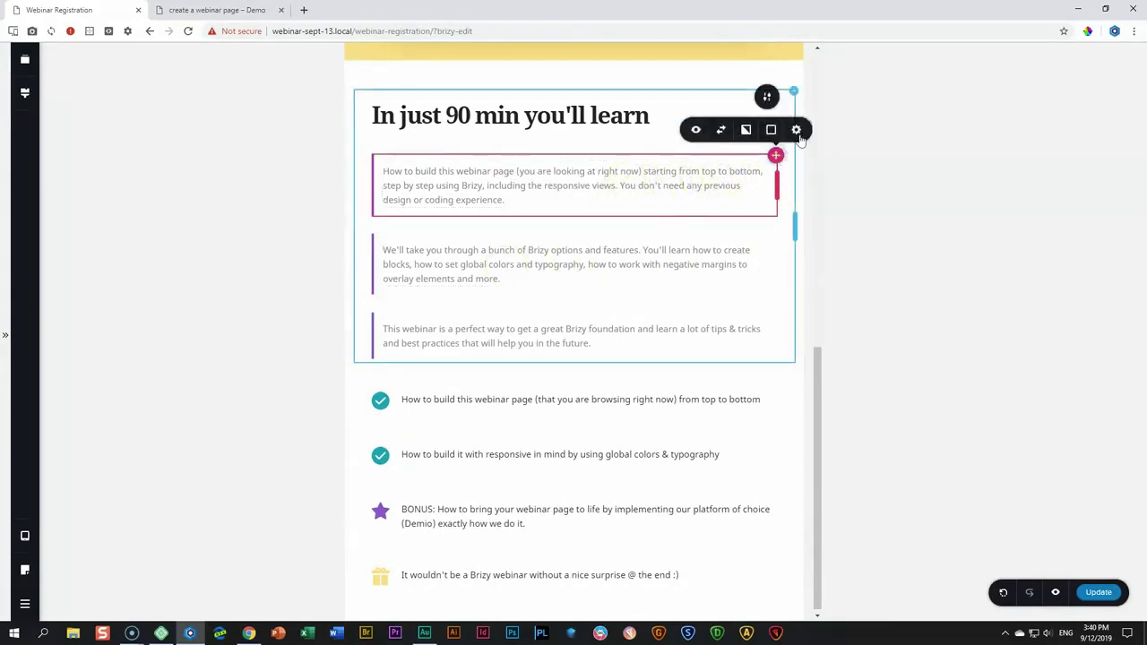
click(796, 129)
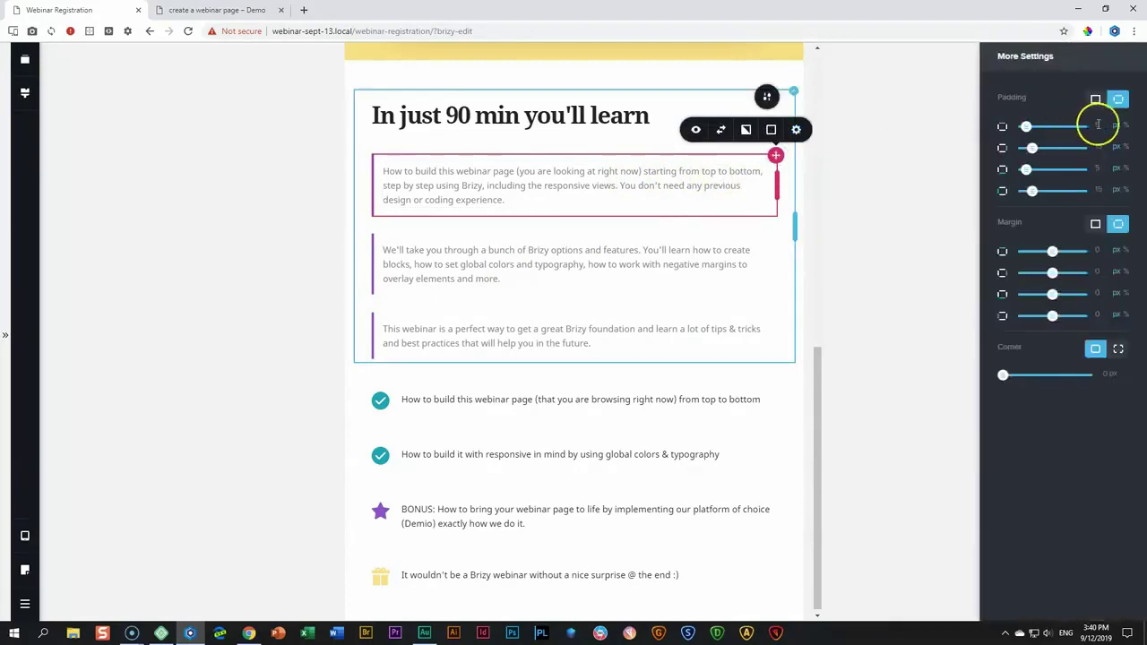
text(0)
click(1101, 157)
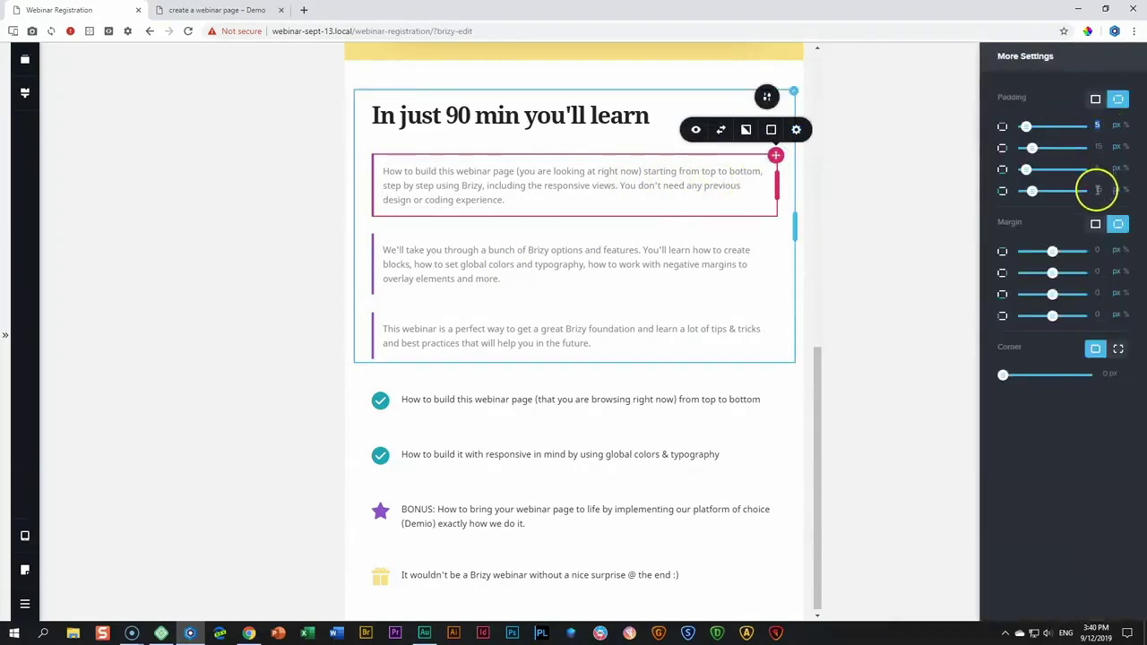
text(10)
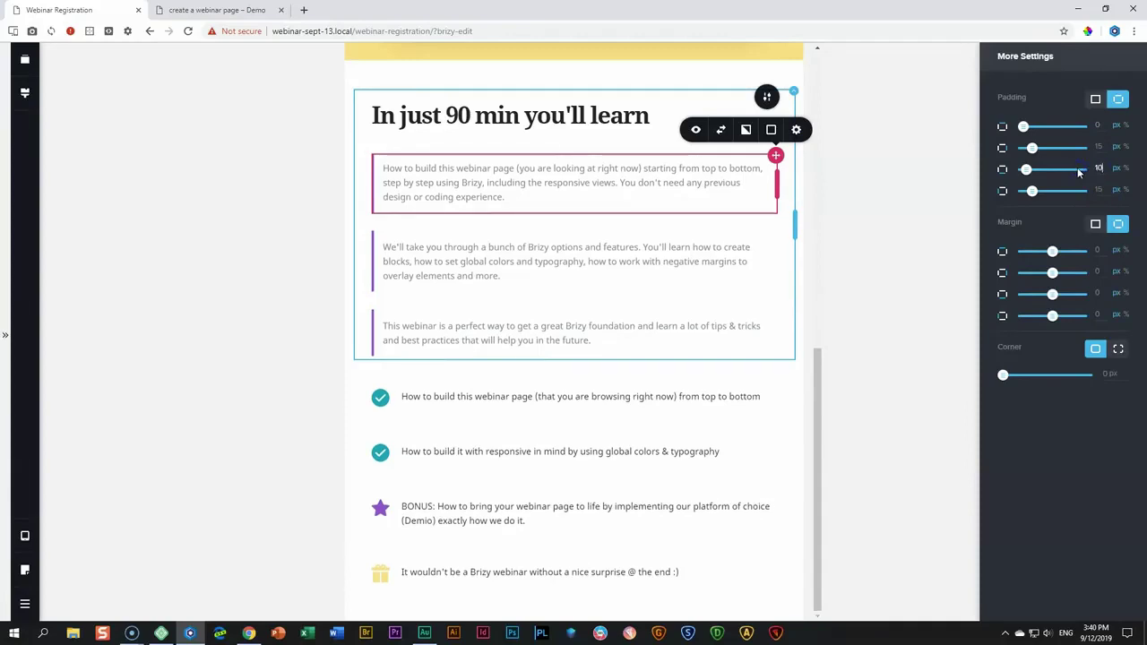
click(823, 235)
click(1101, 166)
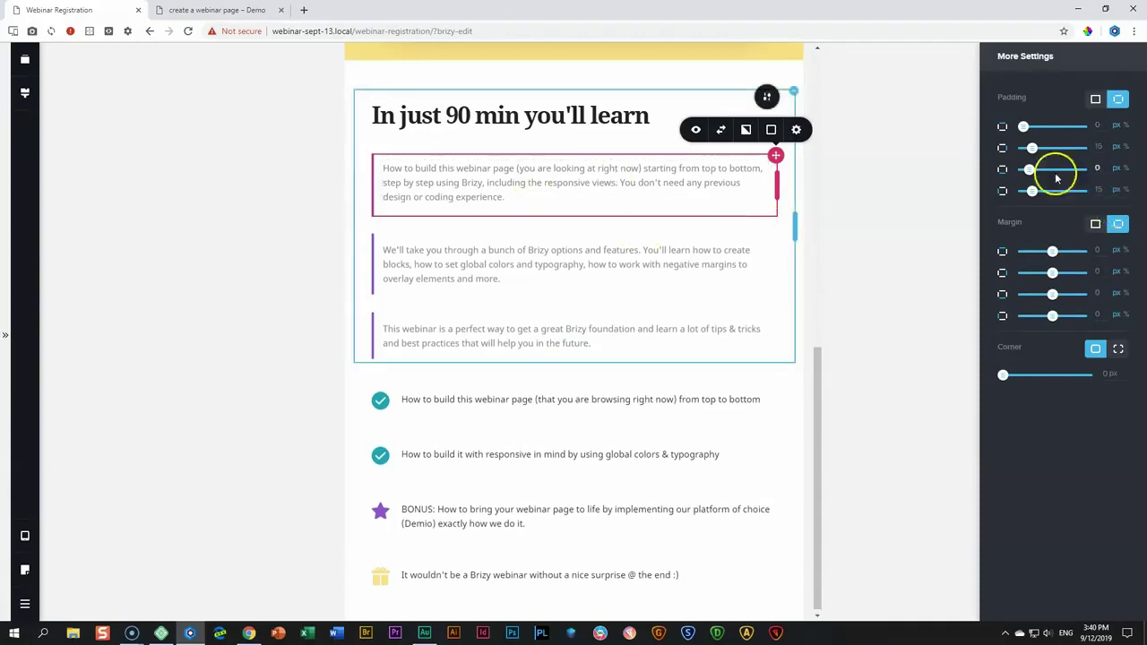
click(861, 235)
Set the top and bottom padding of the second purple-bordered paragraph's column to 0 px for tablet.
click(557, 276)
click(769, 256)
click(797, 206)
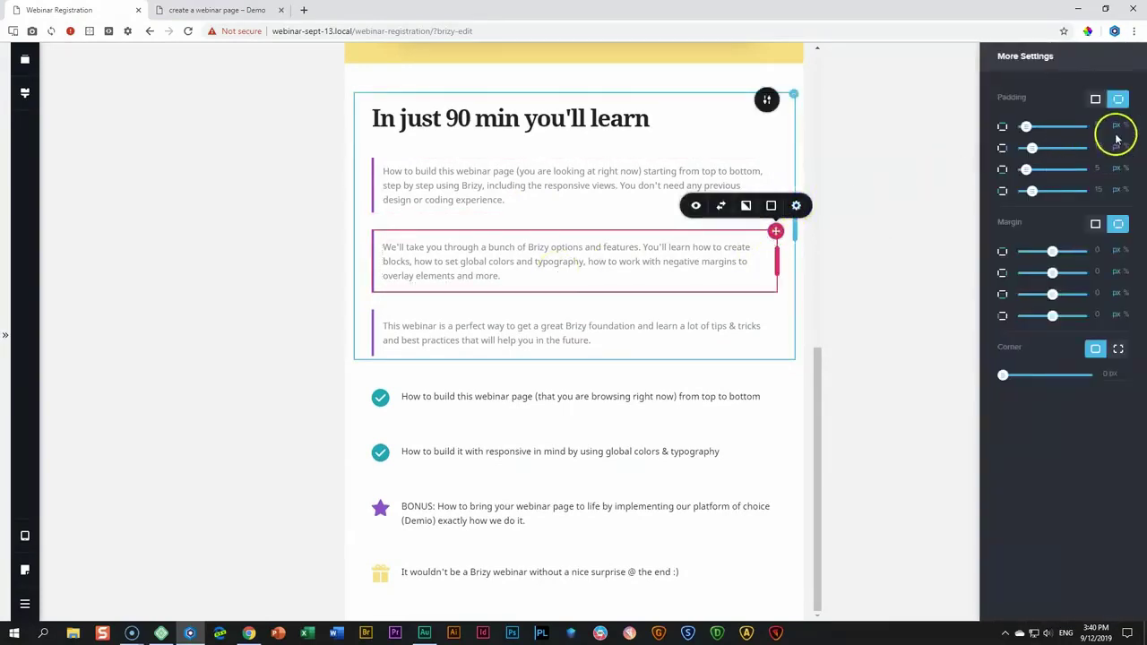
click(1102, 127)
drag(1103, 126, 1080, 130)
text(0)
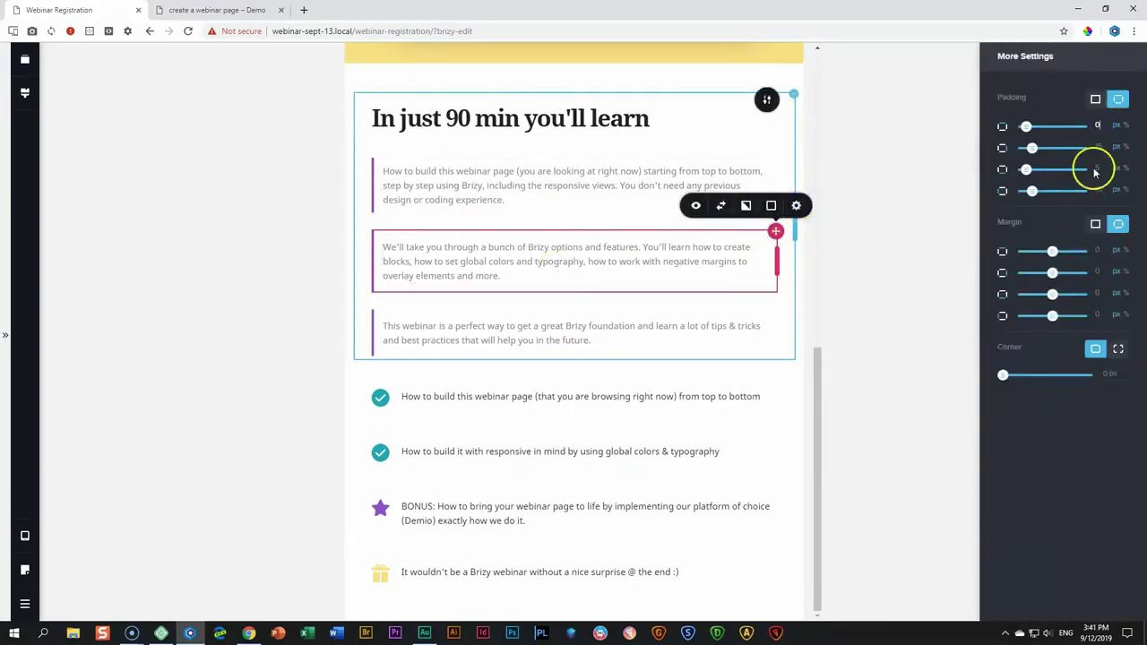
drag(1101, 171, 1080, 169)
text(0)
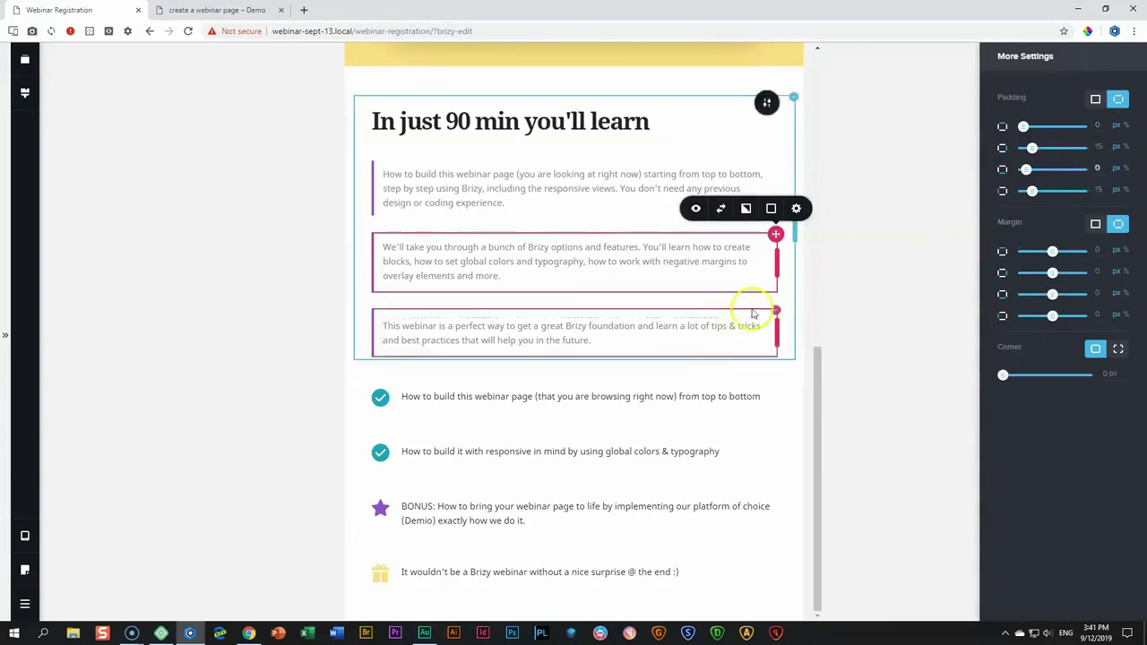
Set the top and bottom padding of the third purple-bordered paragraph's column to 0 px for tablet.
click(774, 316)
click(795, 284)
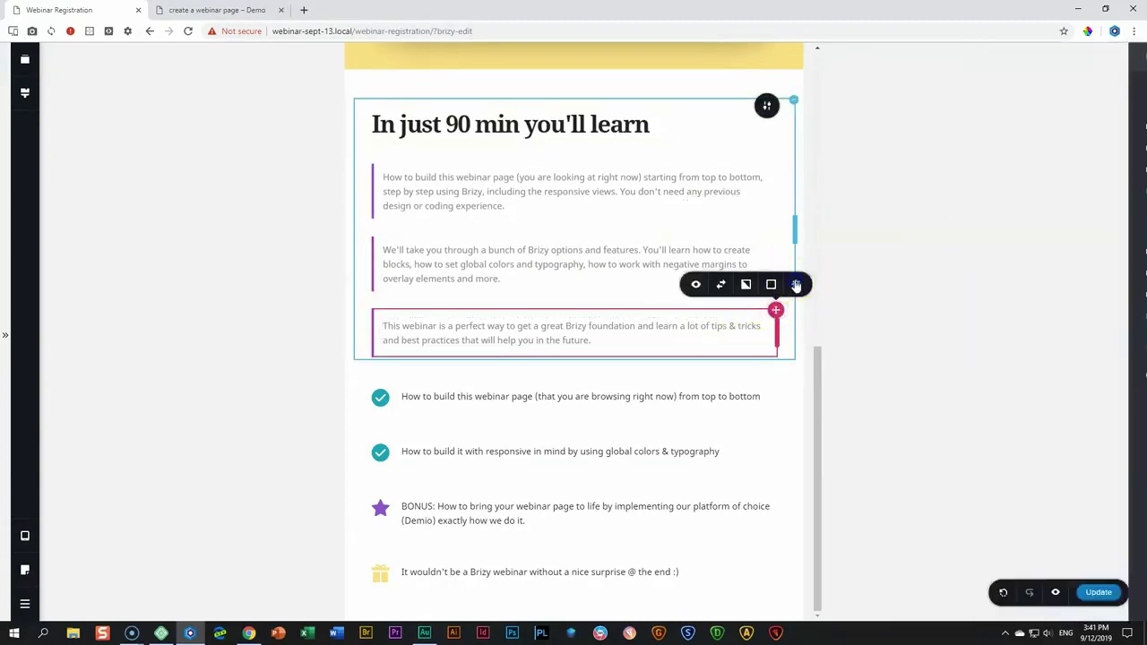
drag(1101, 126, 1074, 135)
text(0)
drag(1105, 170, 1080, 168)
text(0)
click(911, 309)
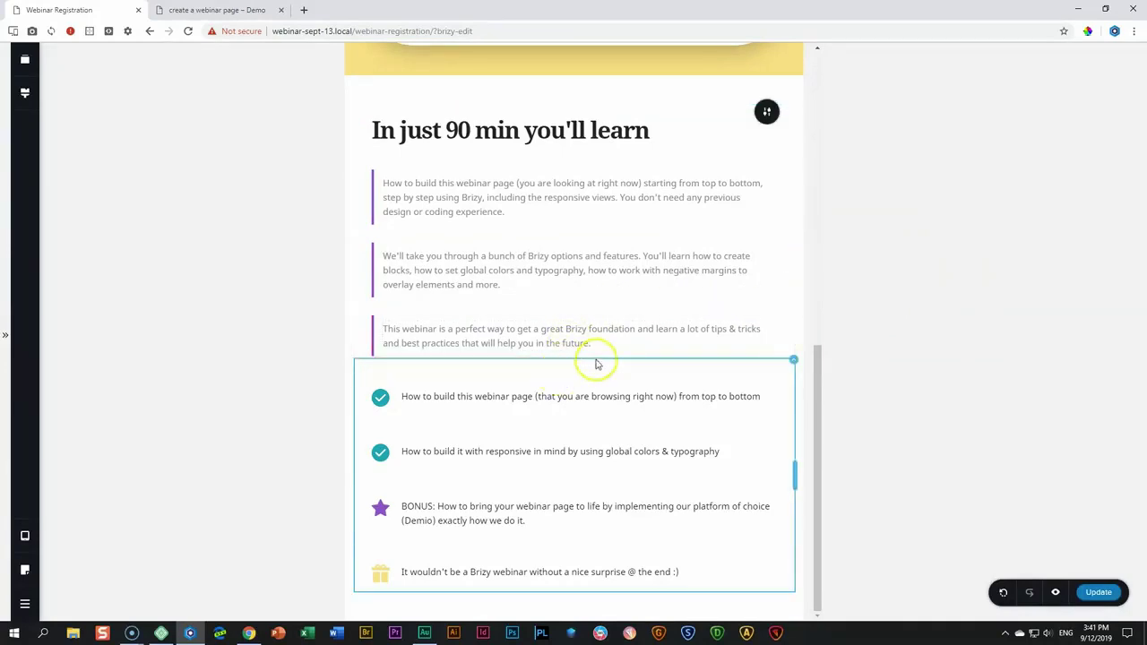
Check the spacers above and between the checklist items in the tablet view.
mouse_move(512, 368)
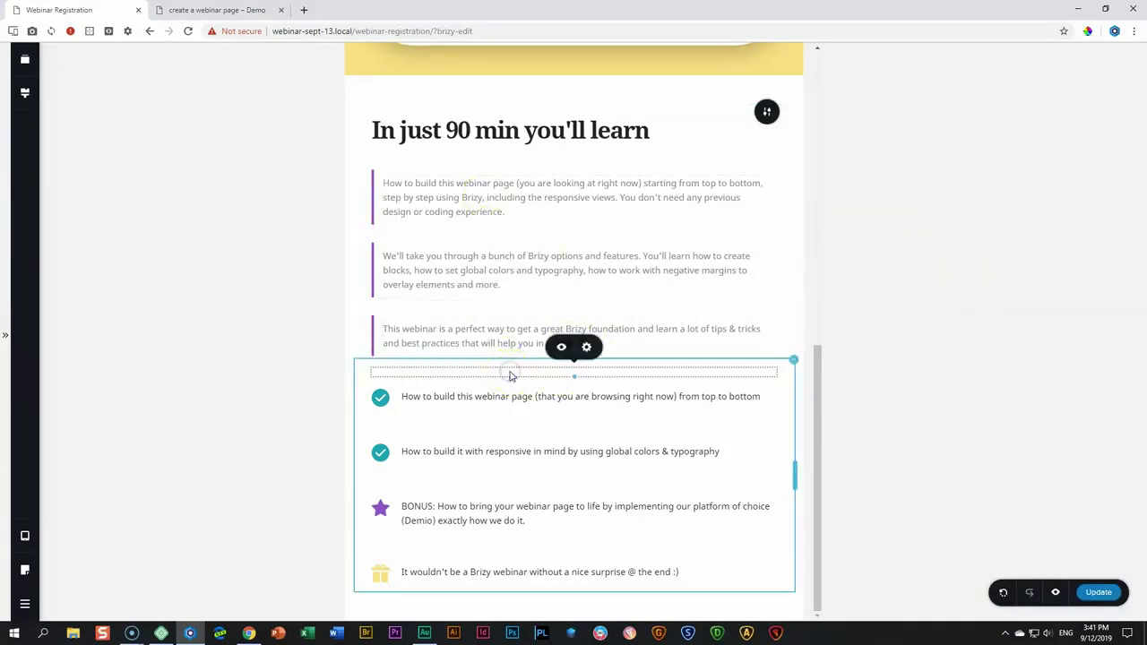
click(699, 380)
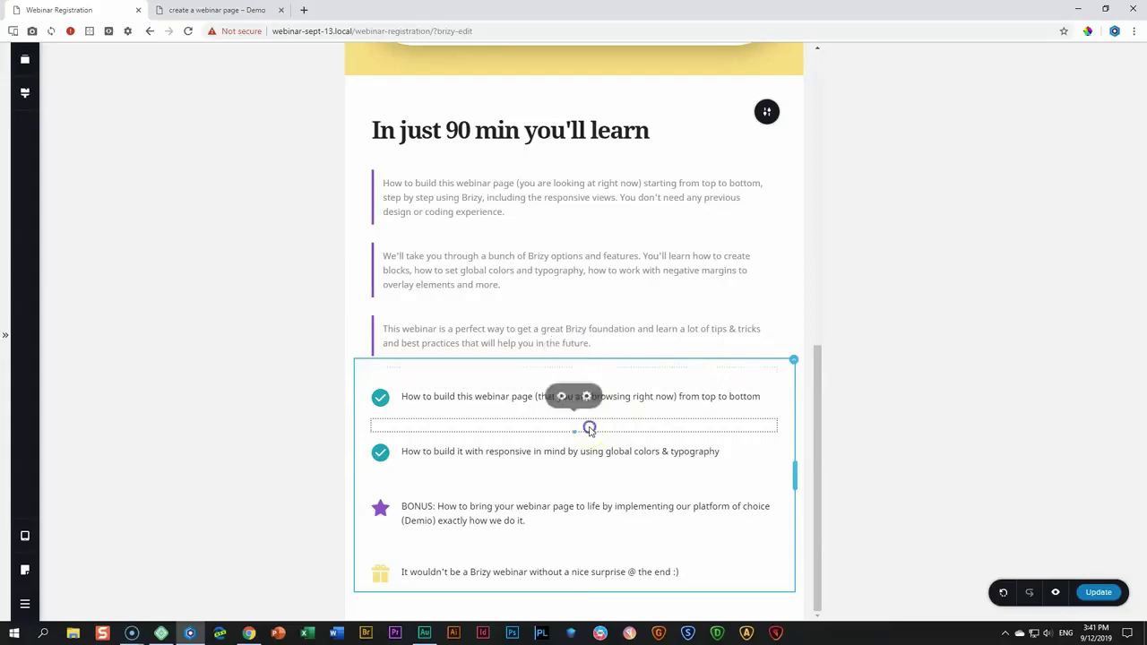
click(586, 399)
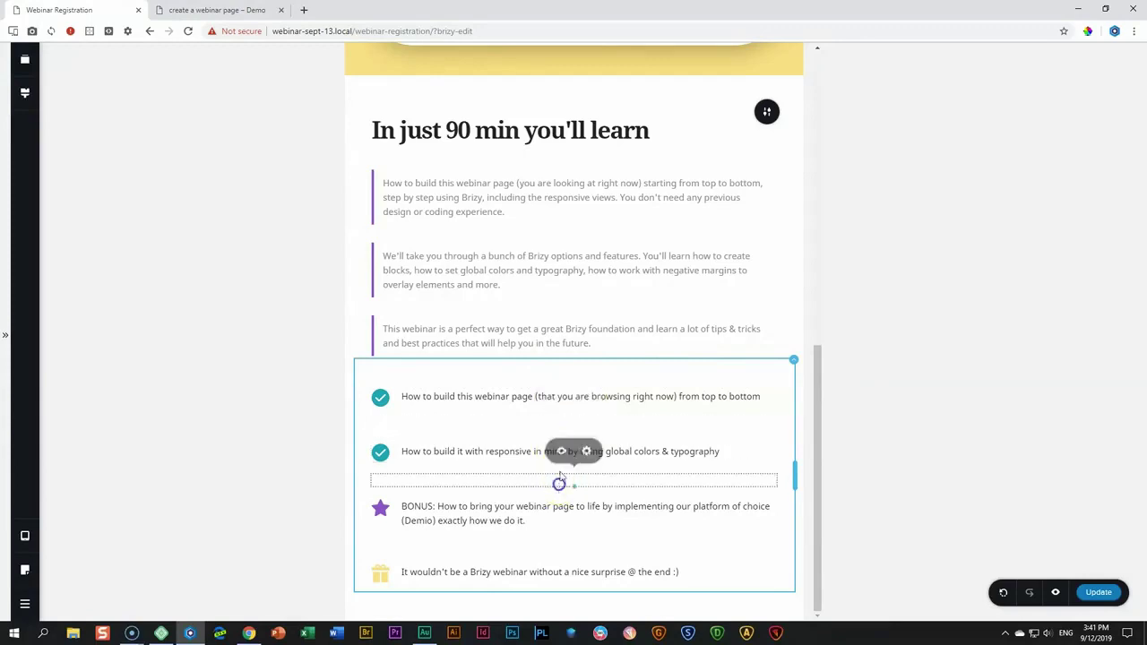
click(562, 454)
drag(562, 455, 572, 542)
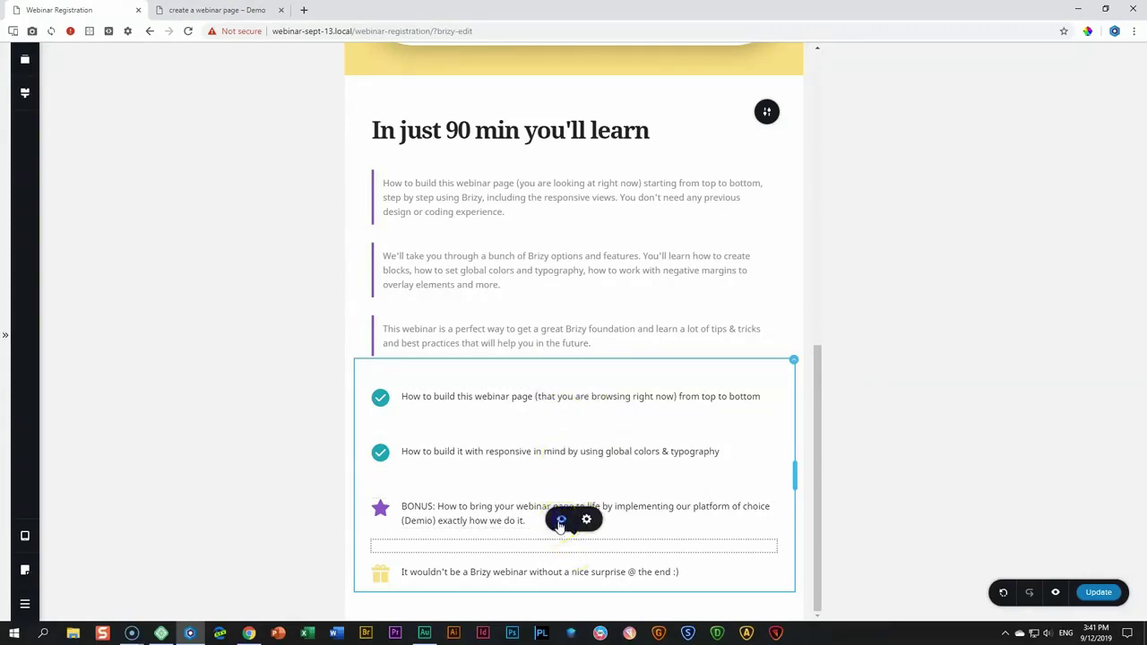
click(878, 477)
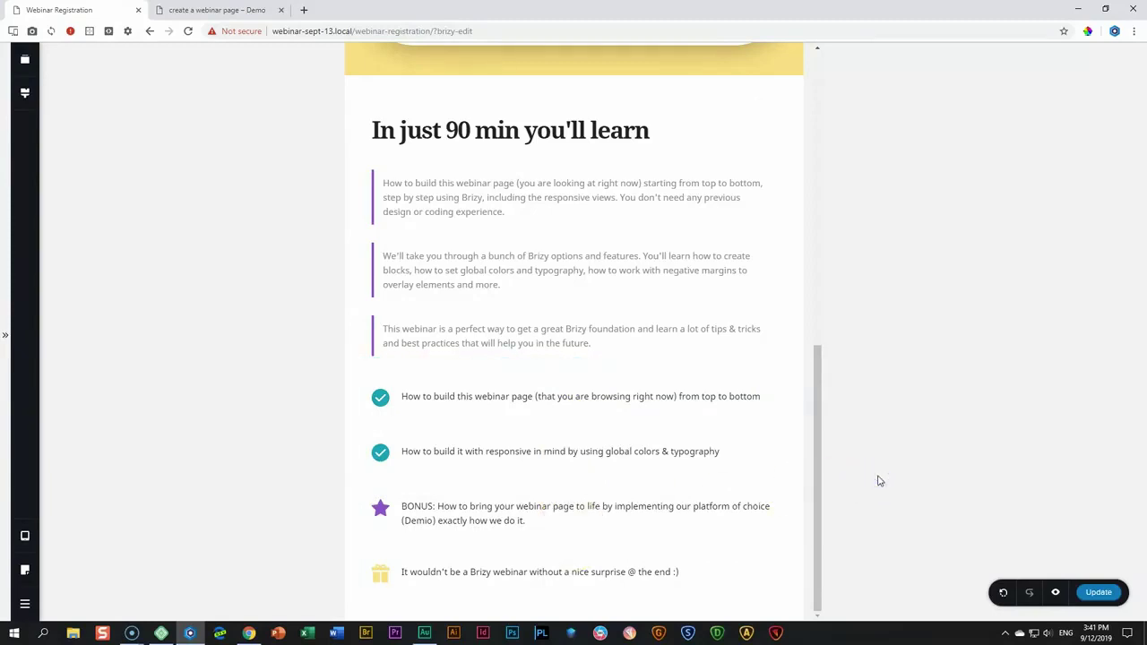
Switch the page to the mobile view and go to the "In just 90 min you'll learn" section.
click(26, 539)
click(81, 553)
scroll(510, 331, down, 2)
click(497, 329)
click(331, 393)
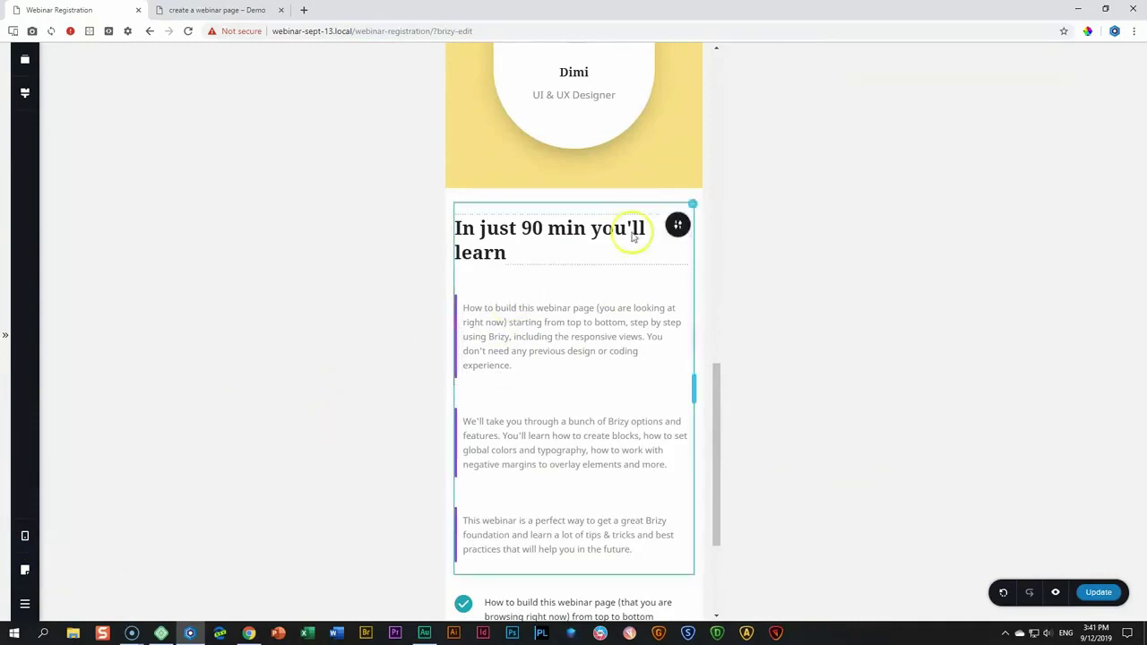
Set the left and right padding of the "In just 90 min you'll learn" column to 20 px for mobile.
click(693, 206)
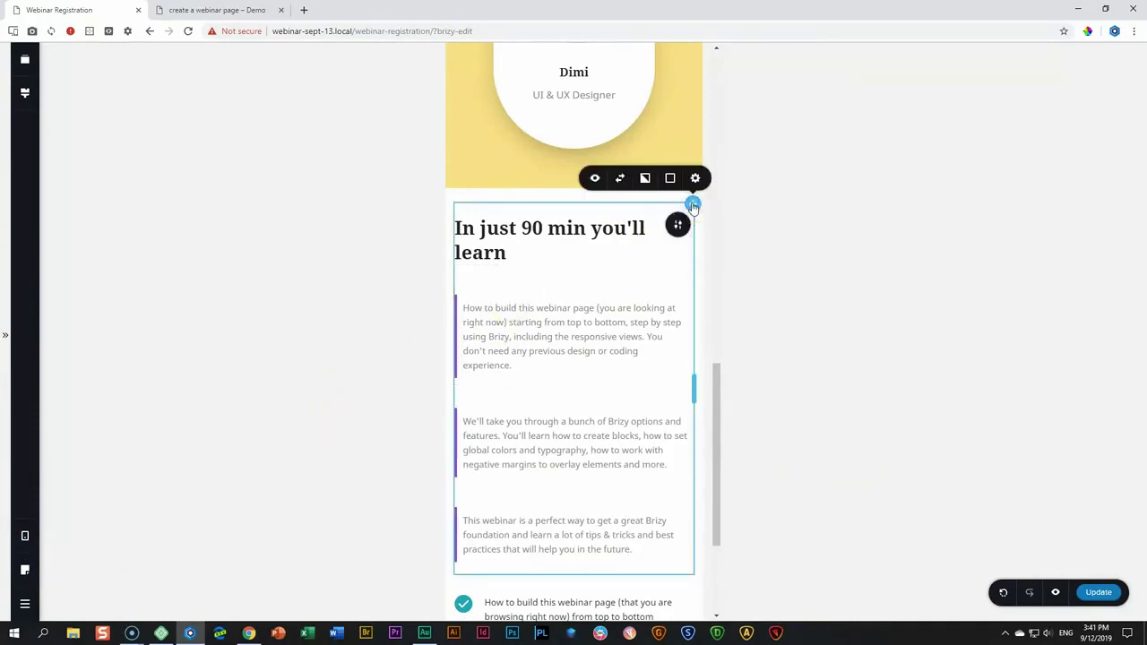
click(696, 180)
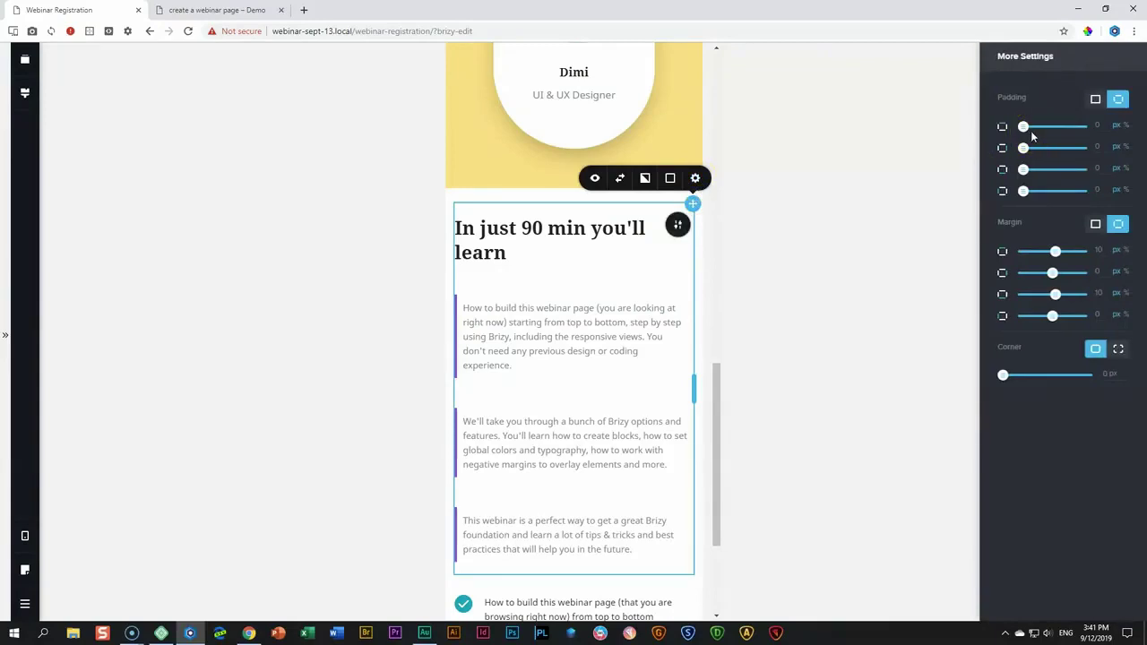
click(1102, 145)
text(20)
click(1095, 189)
text(20)
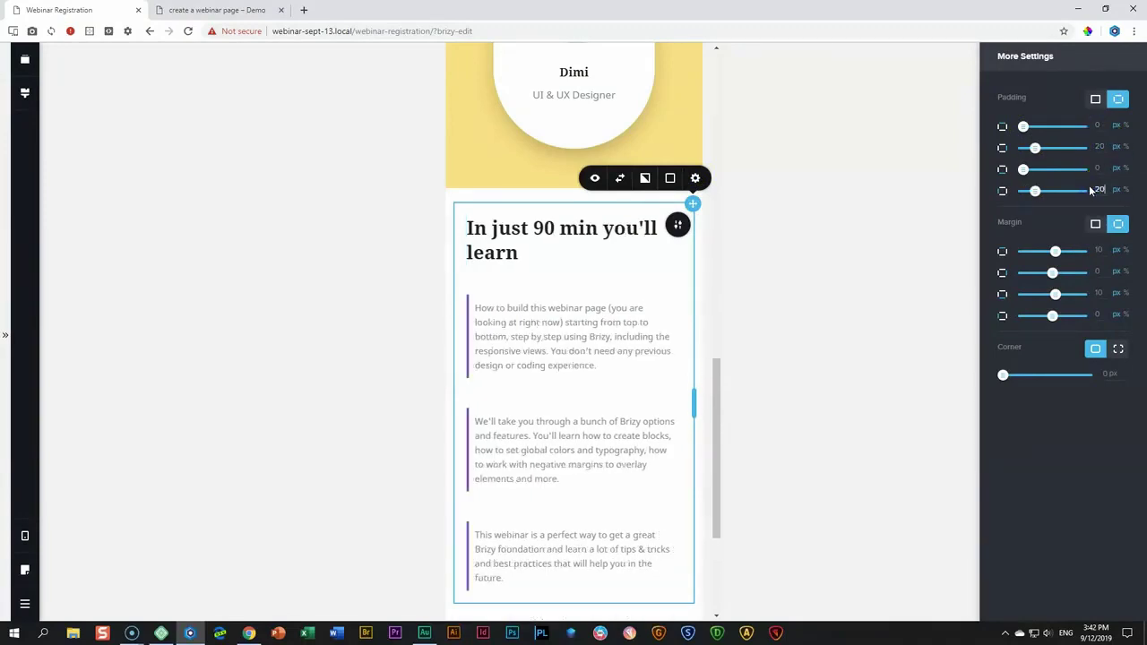
Set the left and right padding of the checklist column to 20 px for mobile.
scroll(667, 345, down, 3)
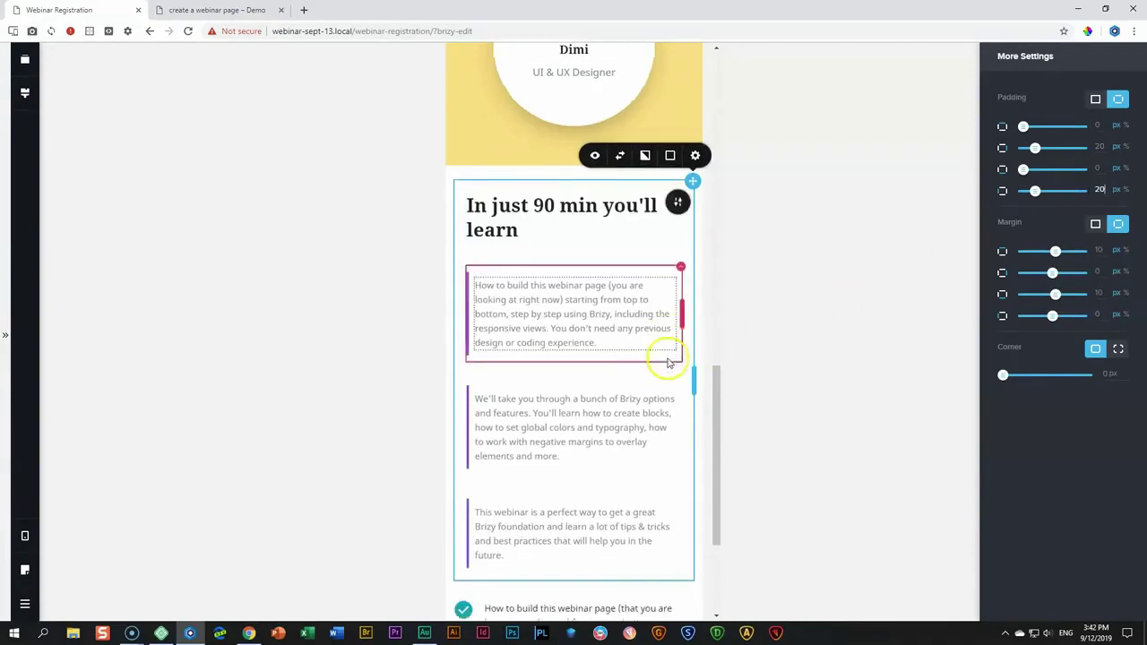
click(692, 371)
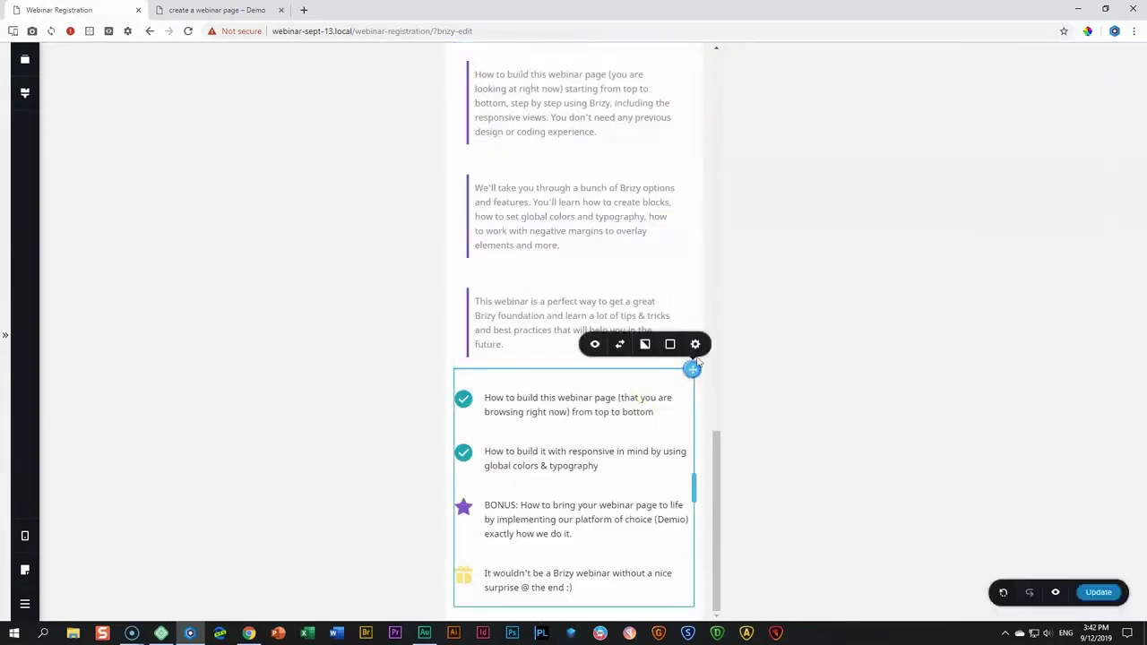
click(696, 344)
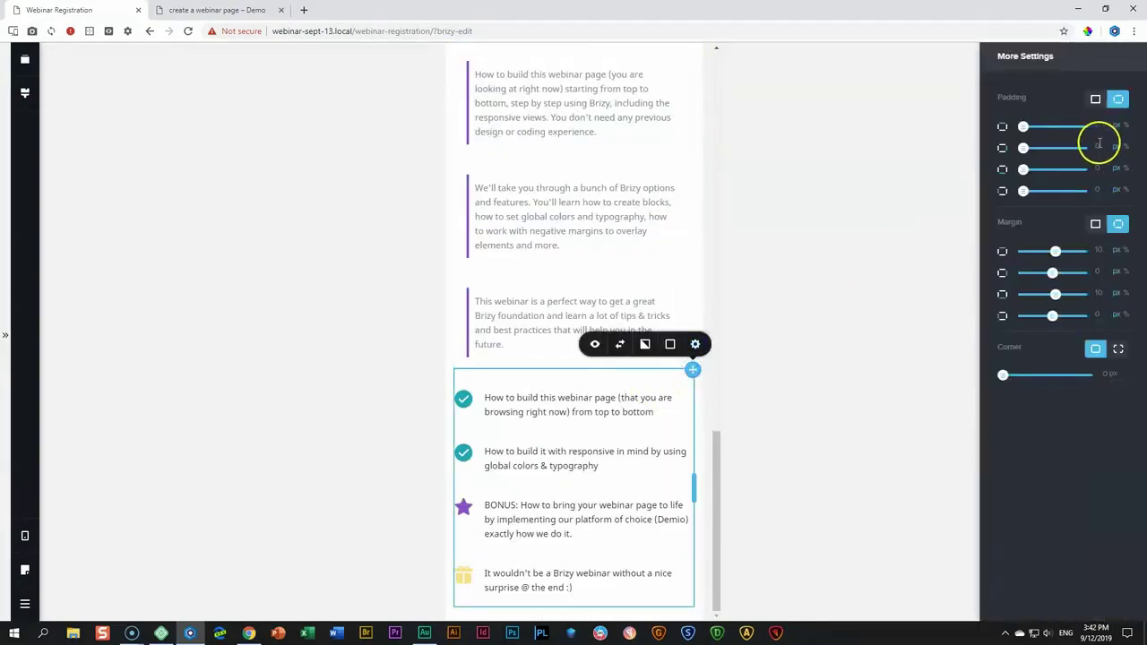
text(0)
click(1095, 189)
text(20)
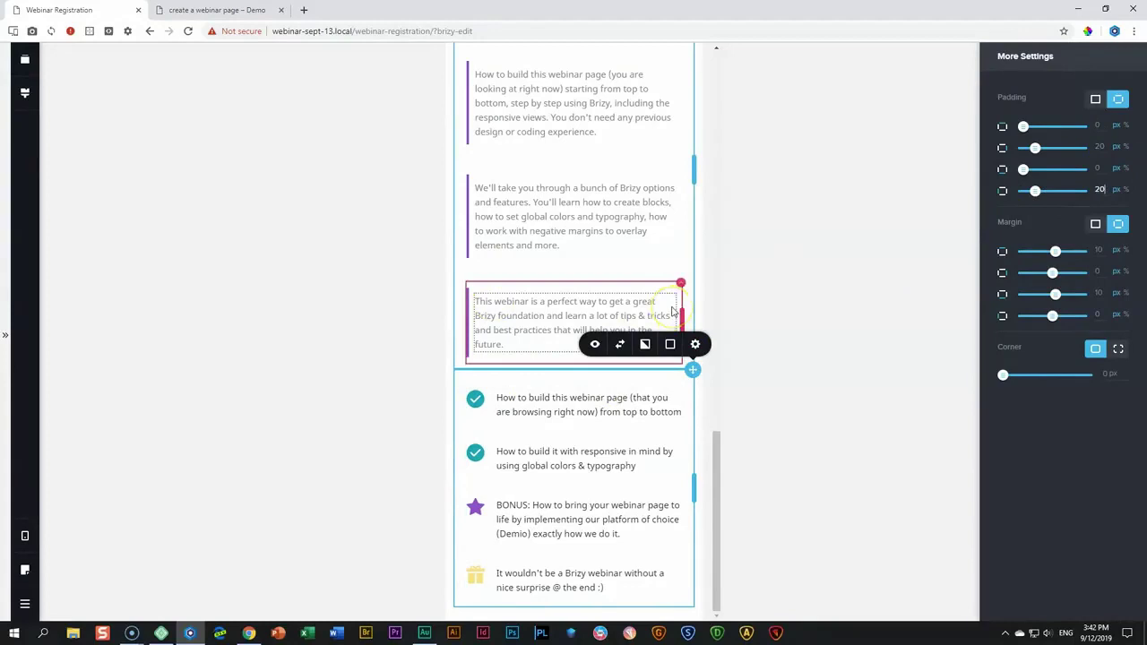
click(793, 333)
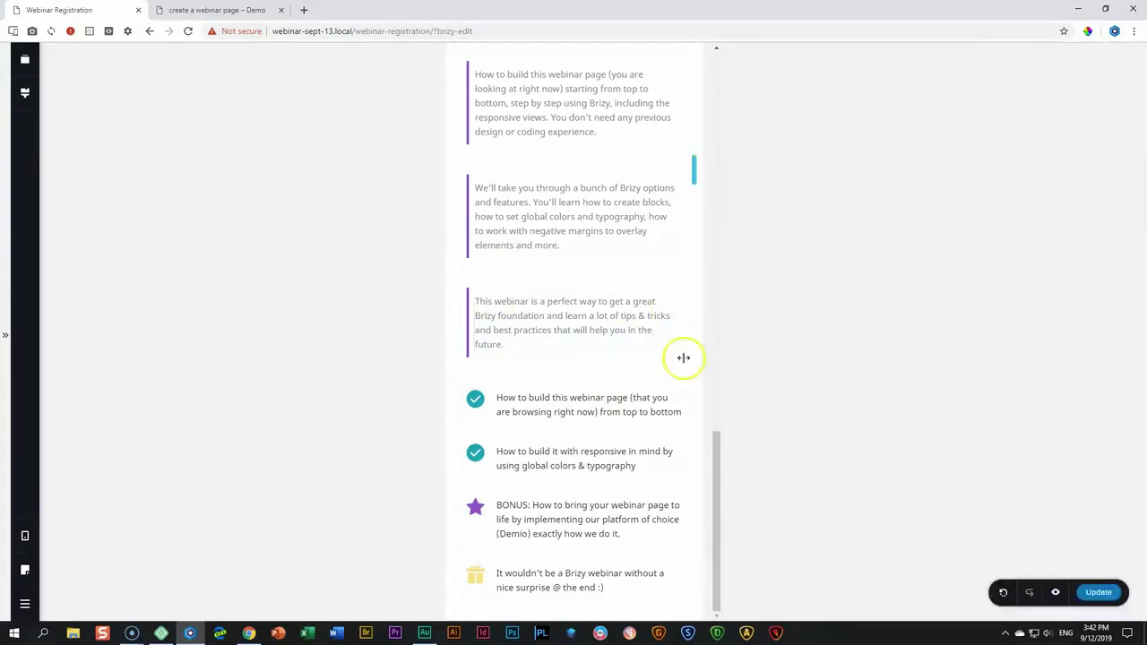
Set the left padding of the first purple-bordered paragraph's column to 20 px for mobile.
scroll(630, 426, up, 3)
scroll(630, 424, down, 1)
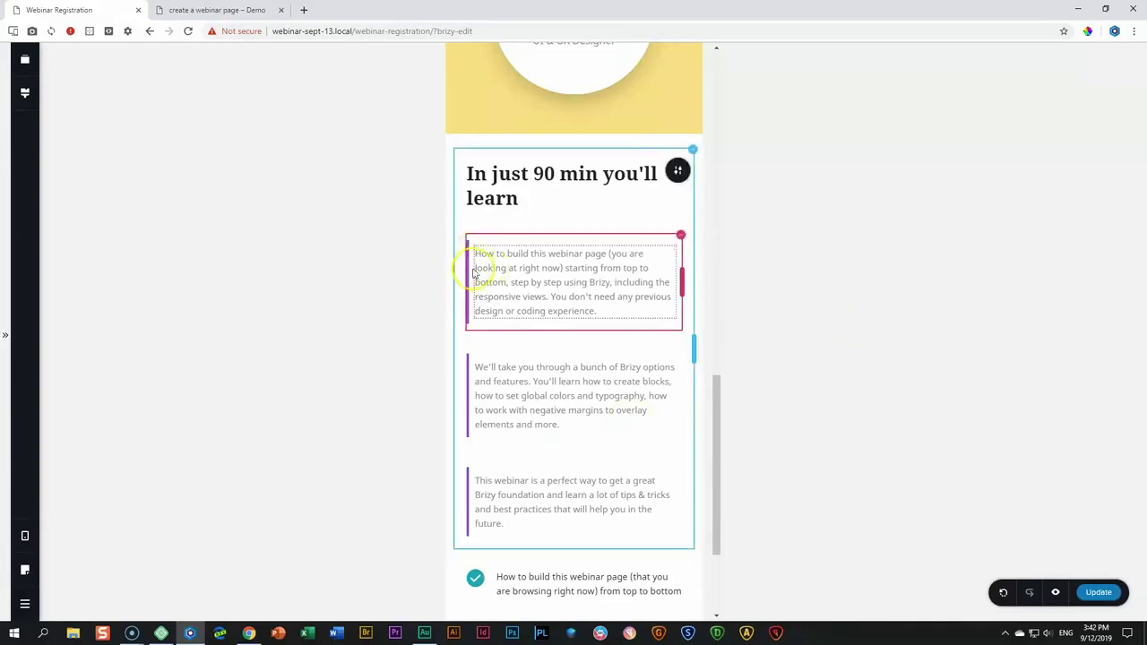
click(681, 236)
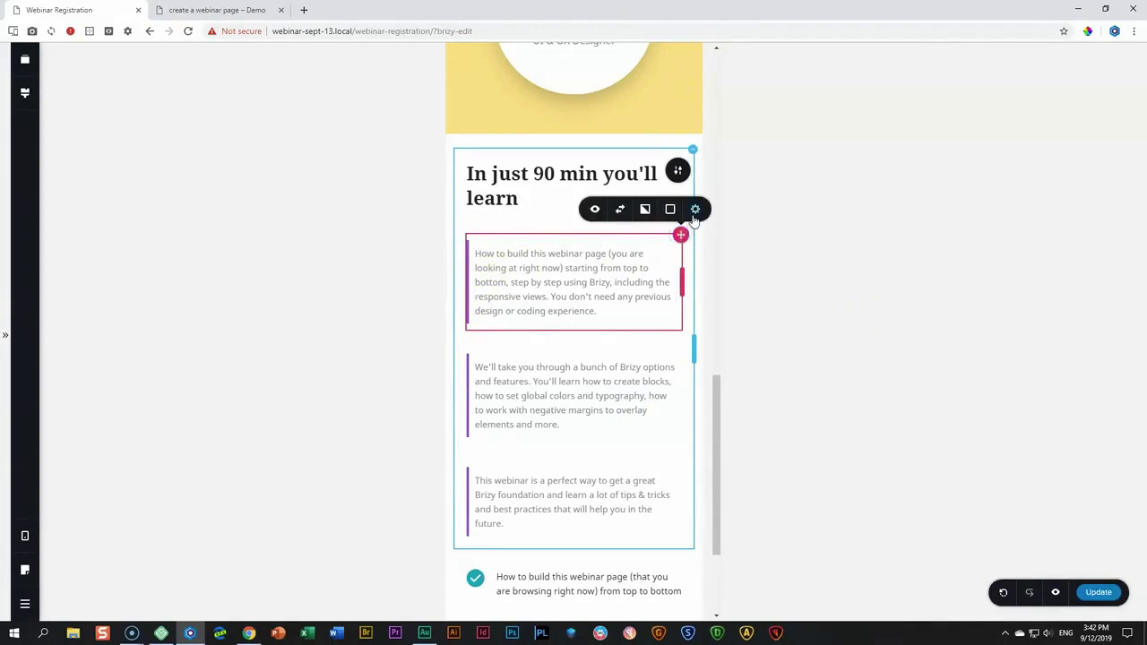
click(695, 209)
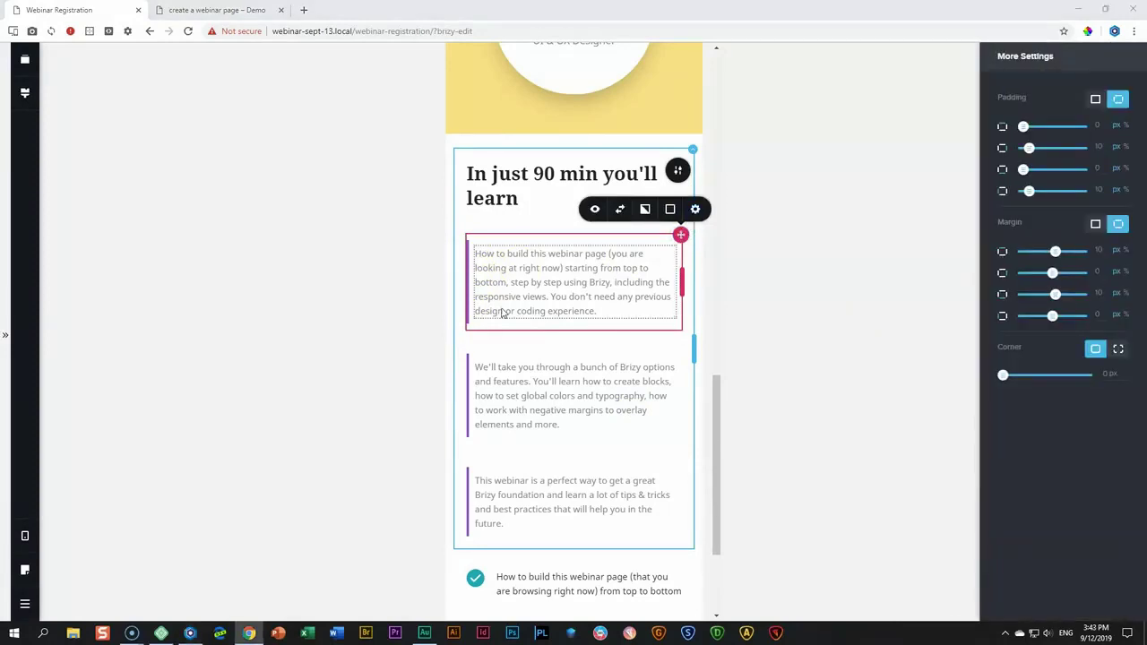
double_click(1100, 190)
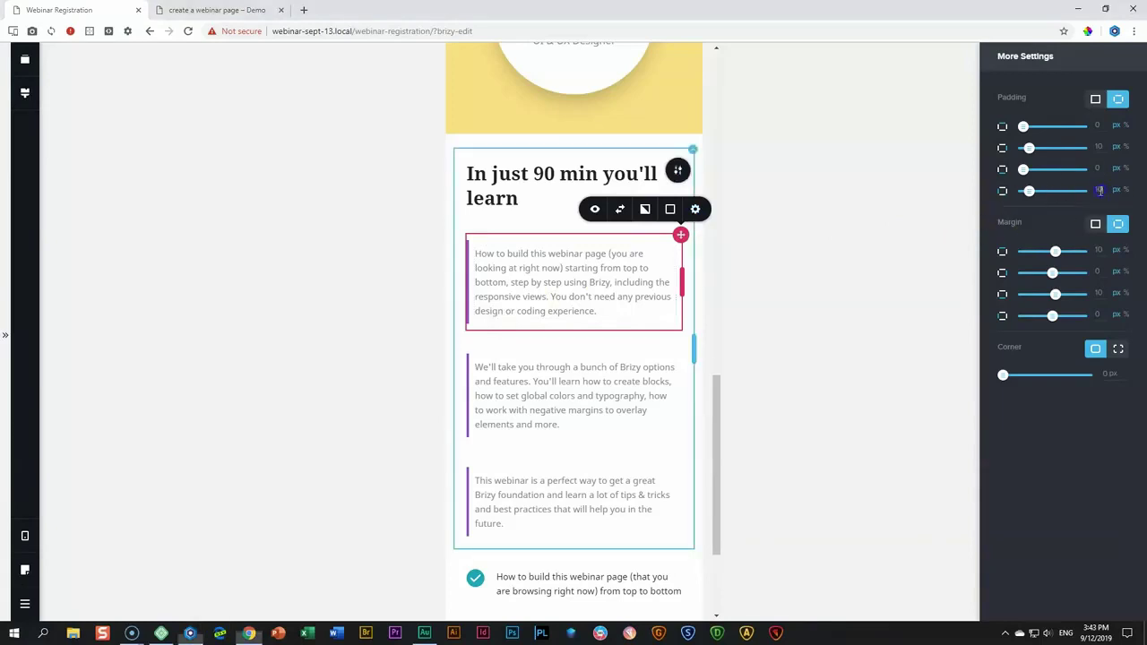
text(20)
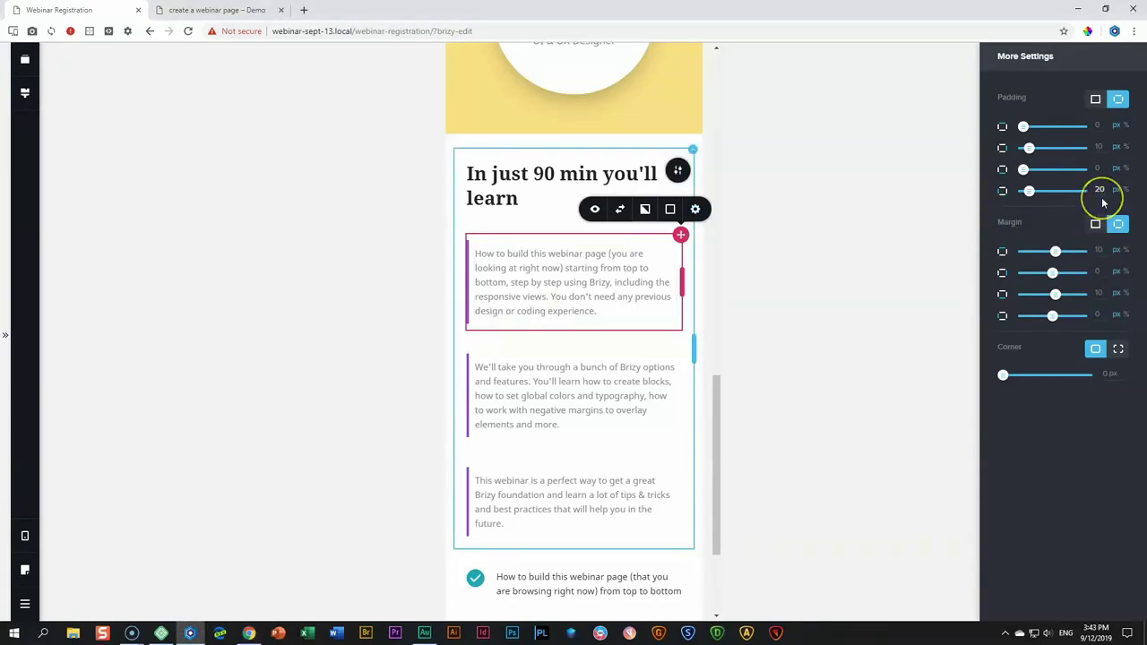
Set the left padding of the second purple-bordered paragraph's column to 20 px for mobile.
click(540, 295)
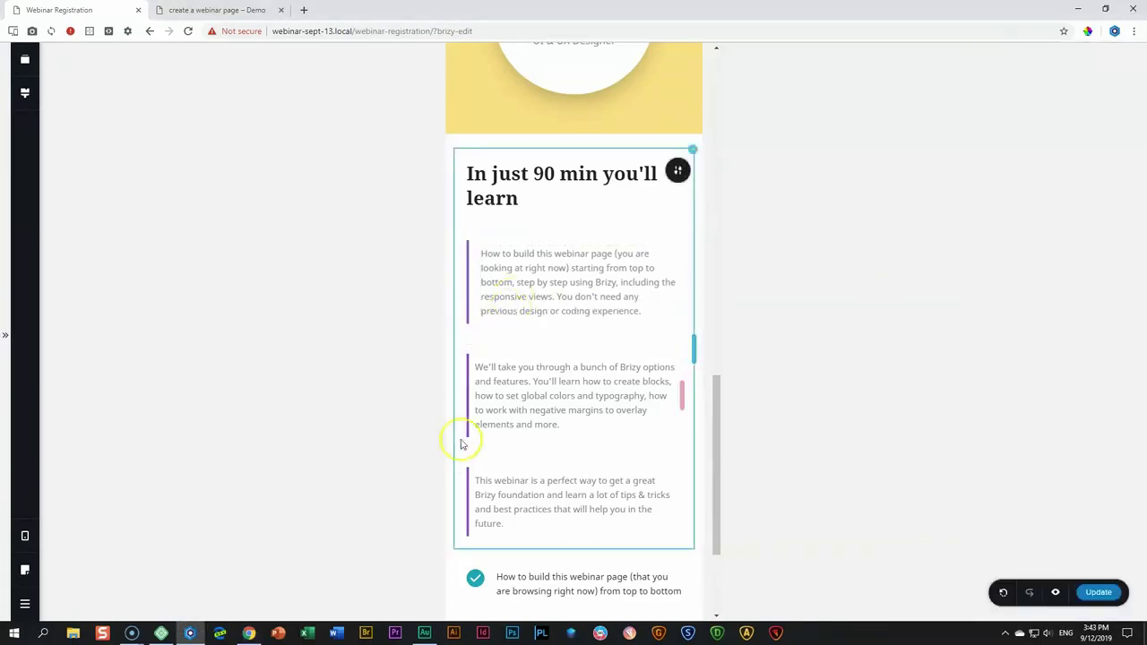
click(680, 347)
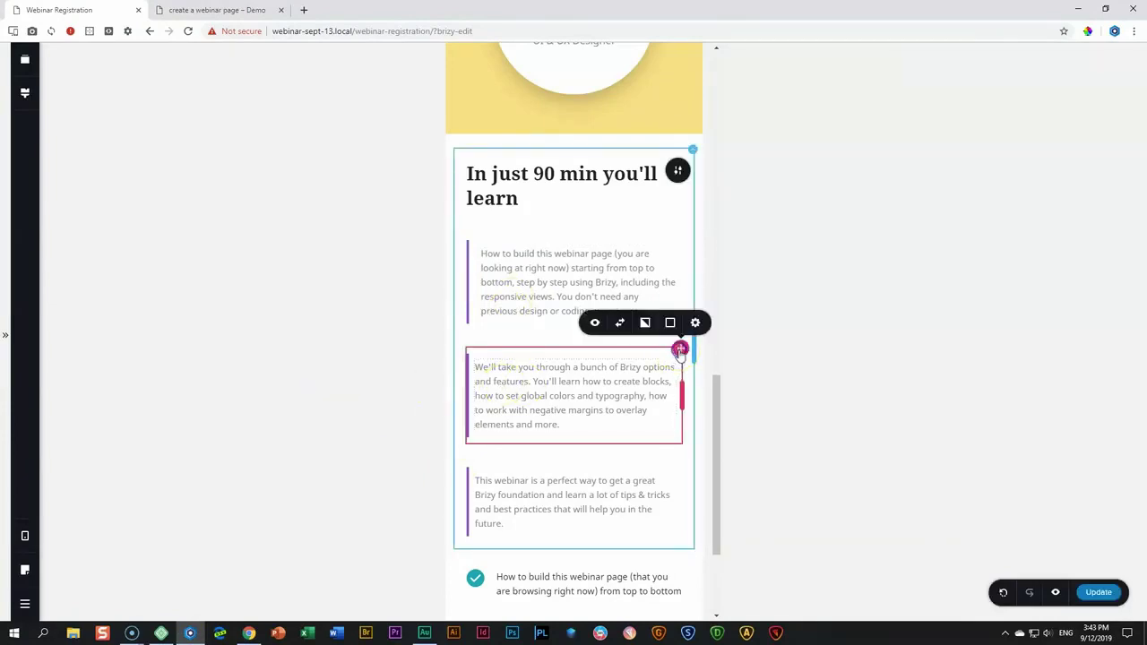
click(697, 324)
click(1097, 189)
text(20)
Set the left padding of the third purple-bordered paragraph's column to 20 px for mobile.
click(663, 470)
click(695, 436)
click(1098, 189)
text(20)
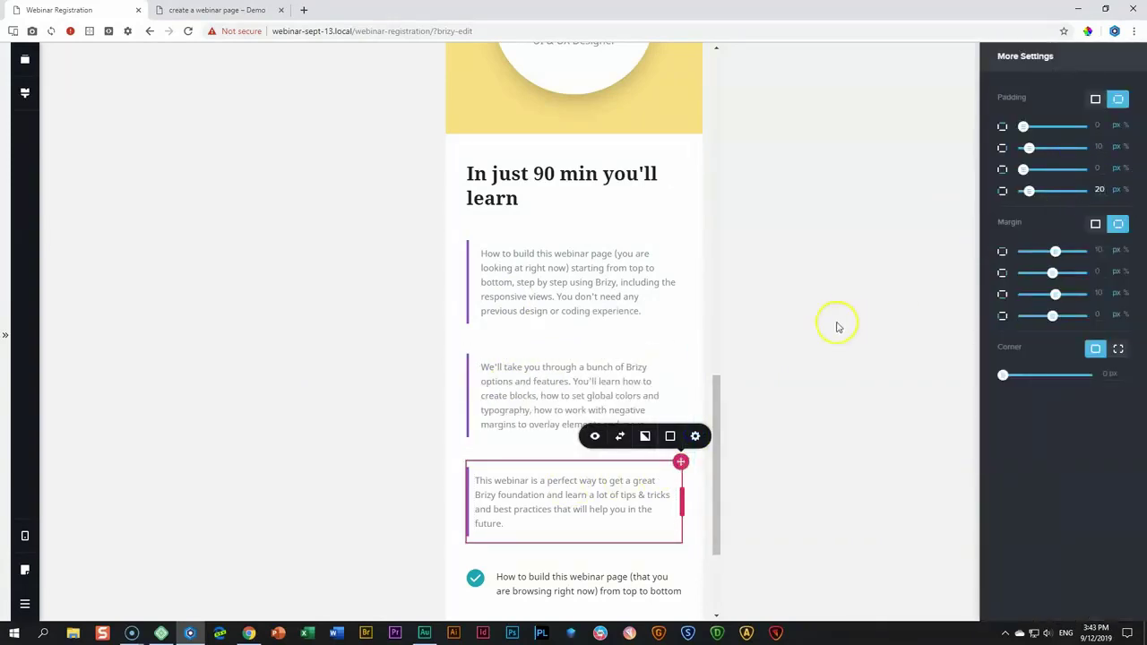
Set the height of the spacer between the "In just 90 min you'll learn" heading and the first paragraph to 25 px.
click(546, 229)
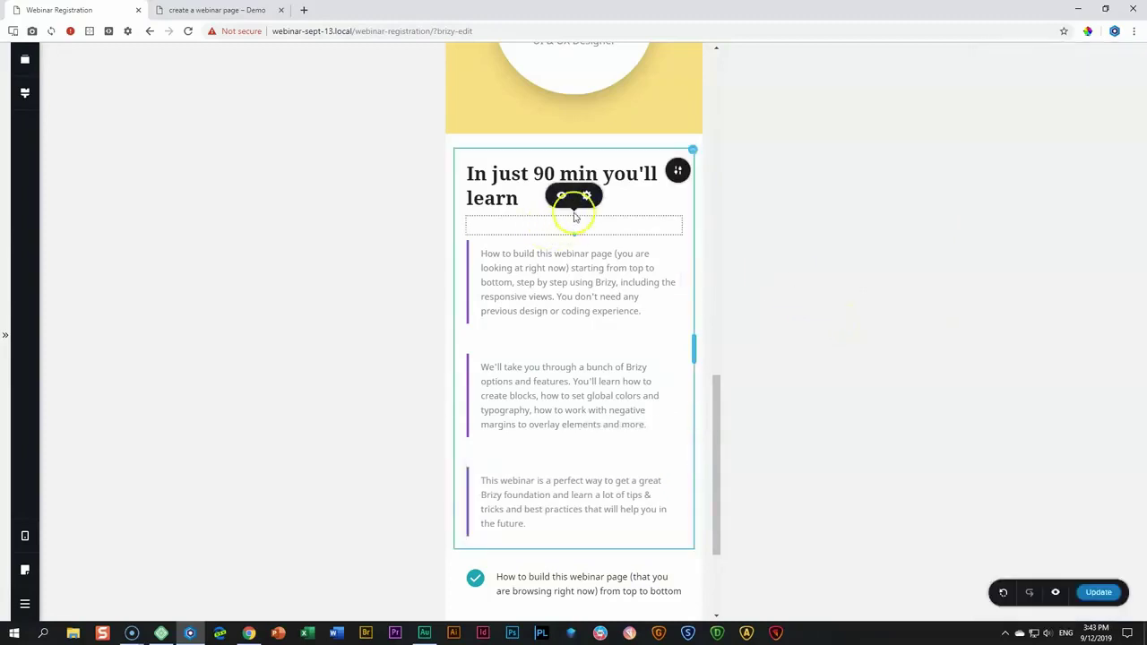
click(584, 197)
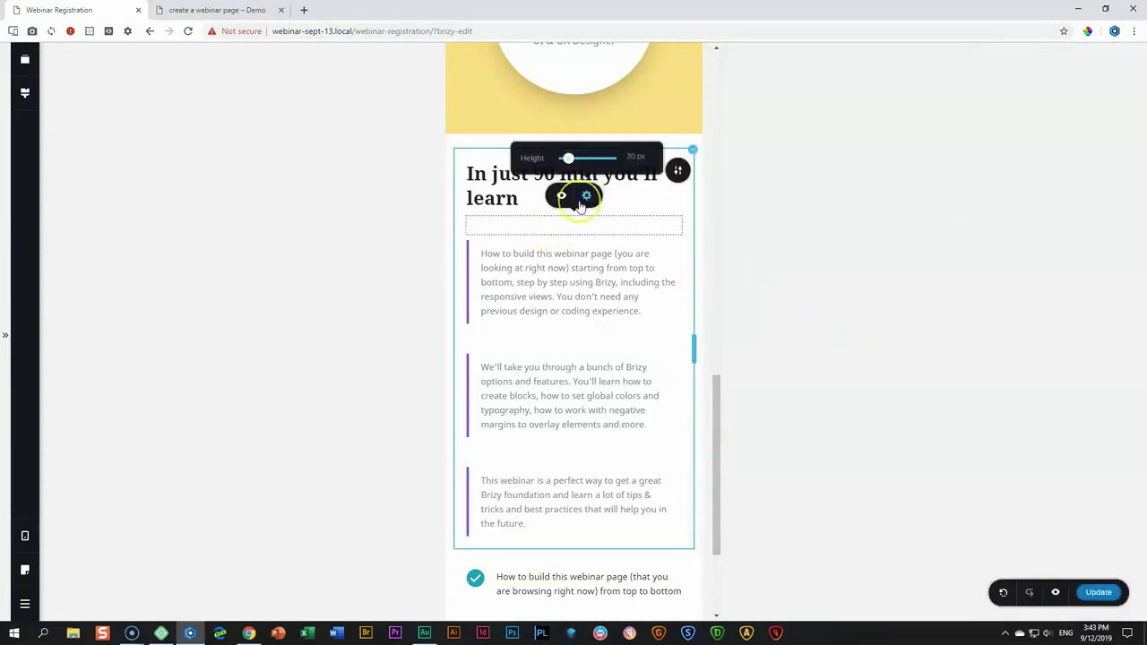
double_click(631, 156)
text(25)
Set the height of the spacer between the first and second purple-bordered paragraphs to 20 px.
click(562, 341)
click(586, 305)
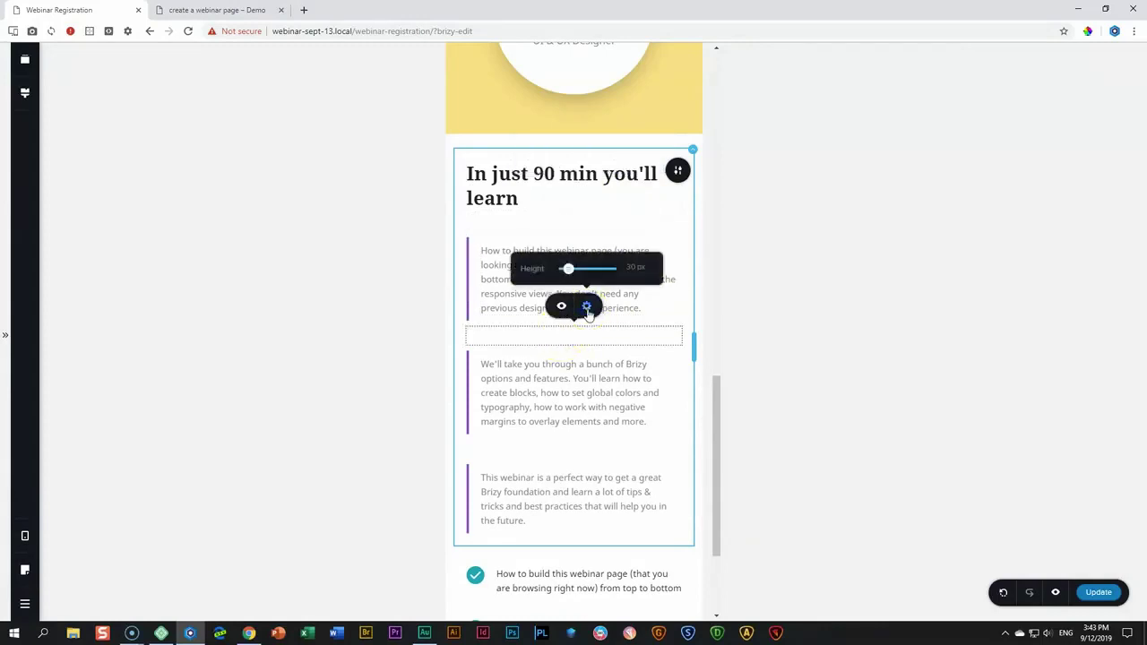
double_click(630, 267)
text(20)
Set the height of the spacer between the second and third purple-bordered paragraphs to 25 px.
click(600, 442)
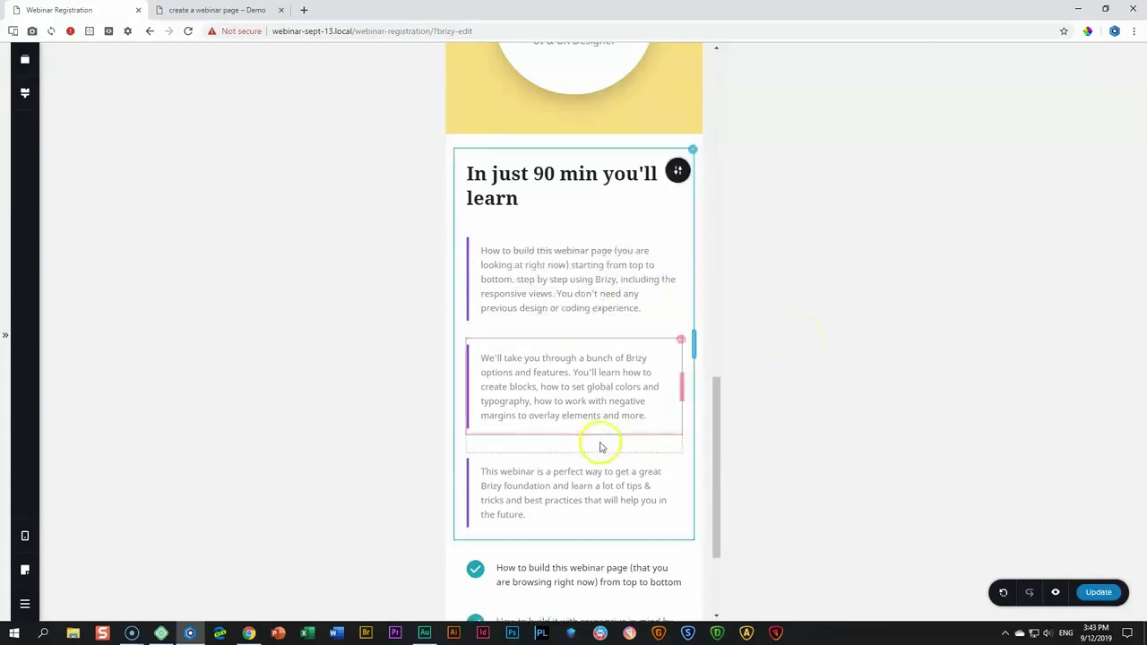
click(599, 445)
click(586, 413)
double_click(631, 375)
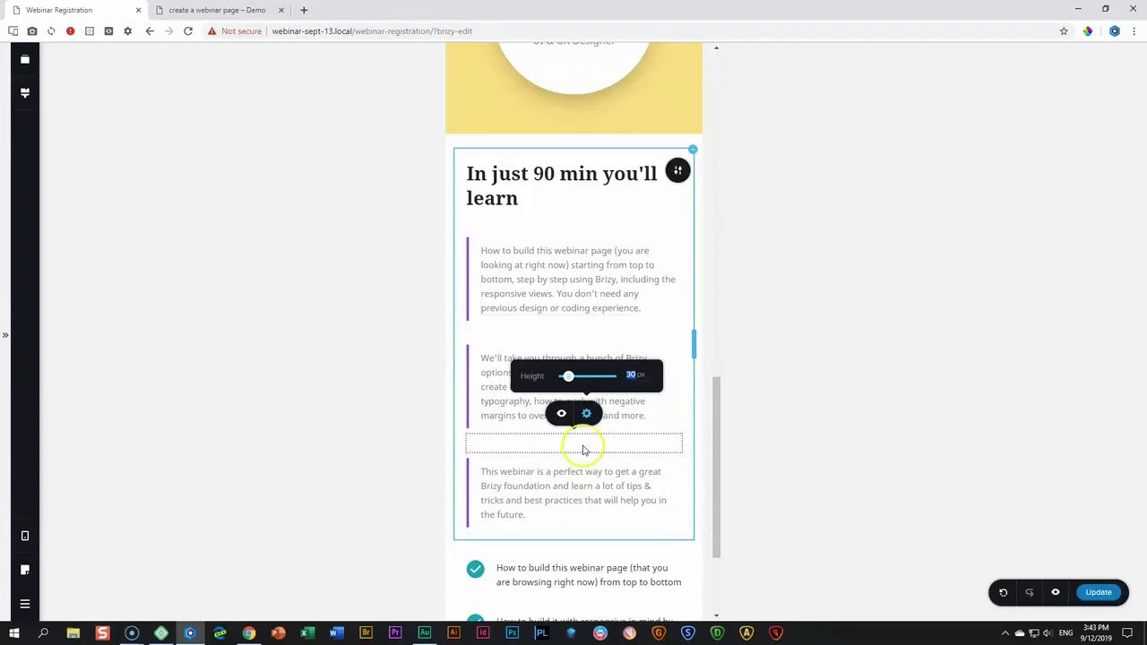
text(25)
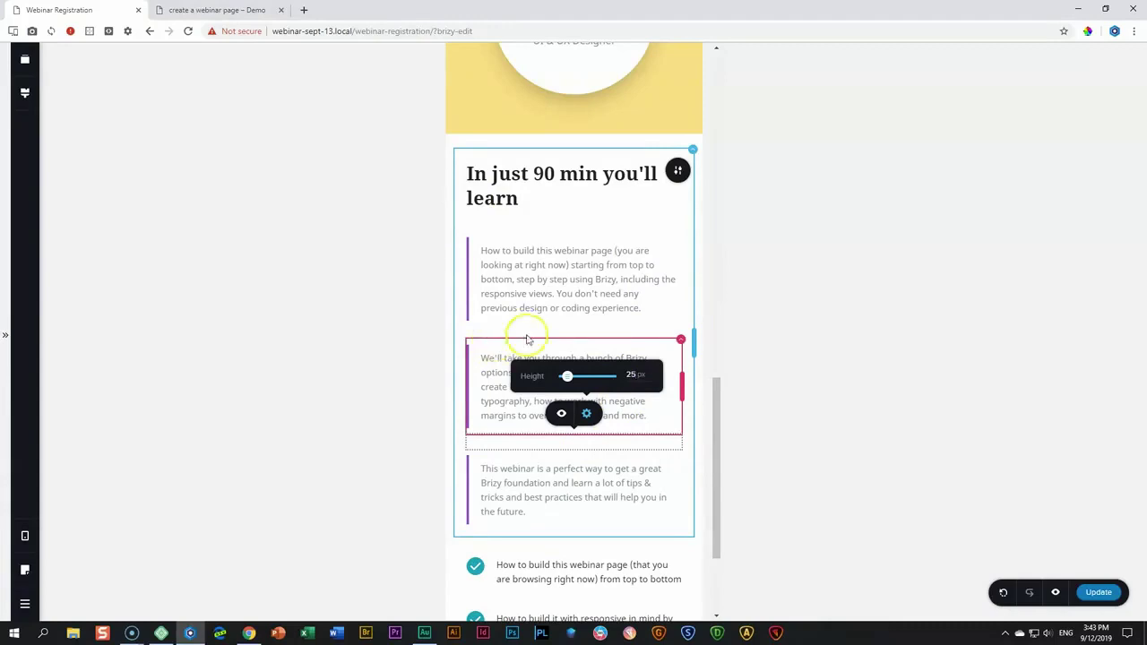
click(761, 354)
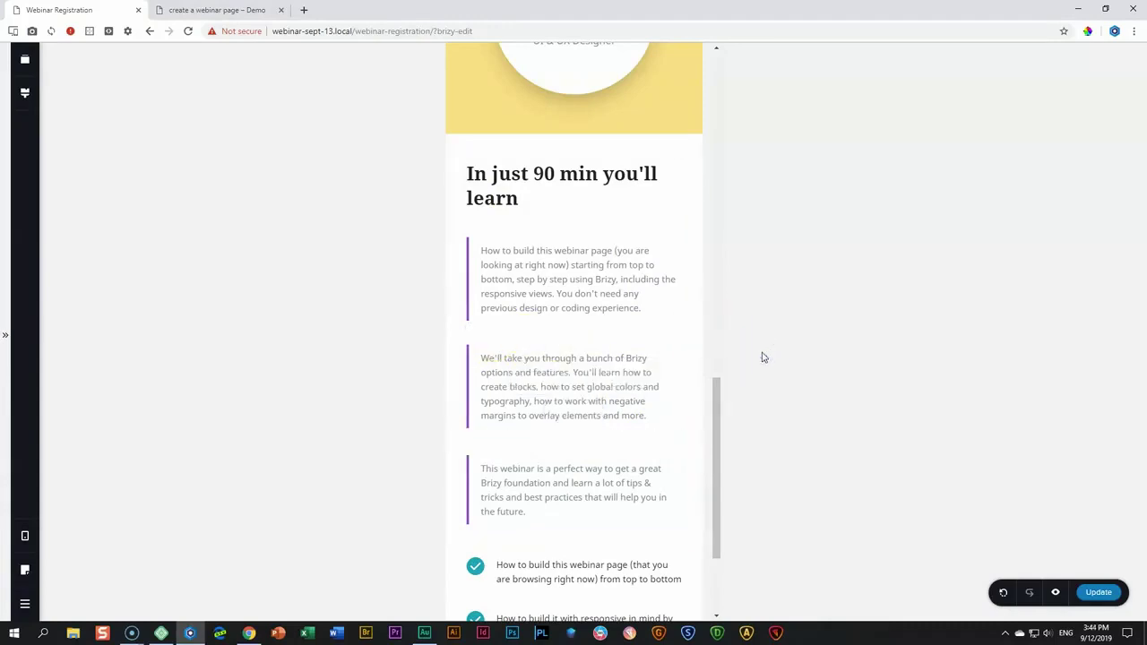
Switch the page back to the desktop view and save the changes.
scroll(622, 345, down, 2)
scroll(624, 352, up, 5)
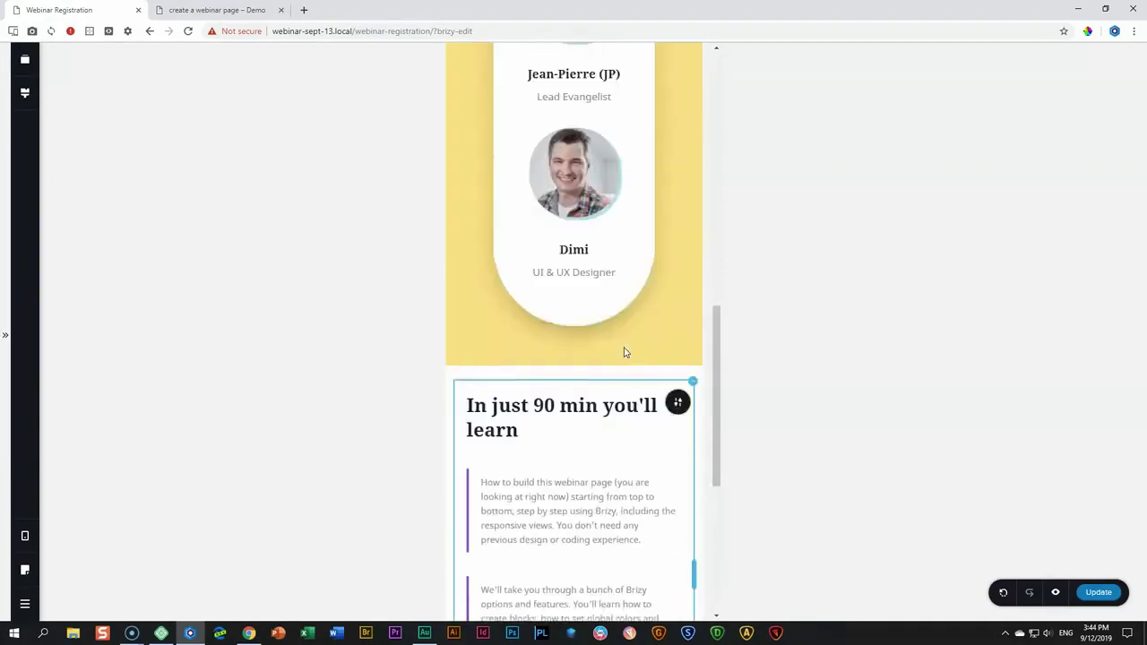
click(25, 535)
click(86, 495)
click(1095, 591)
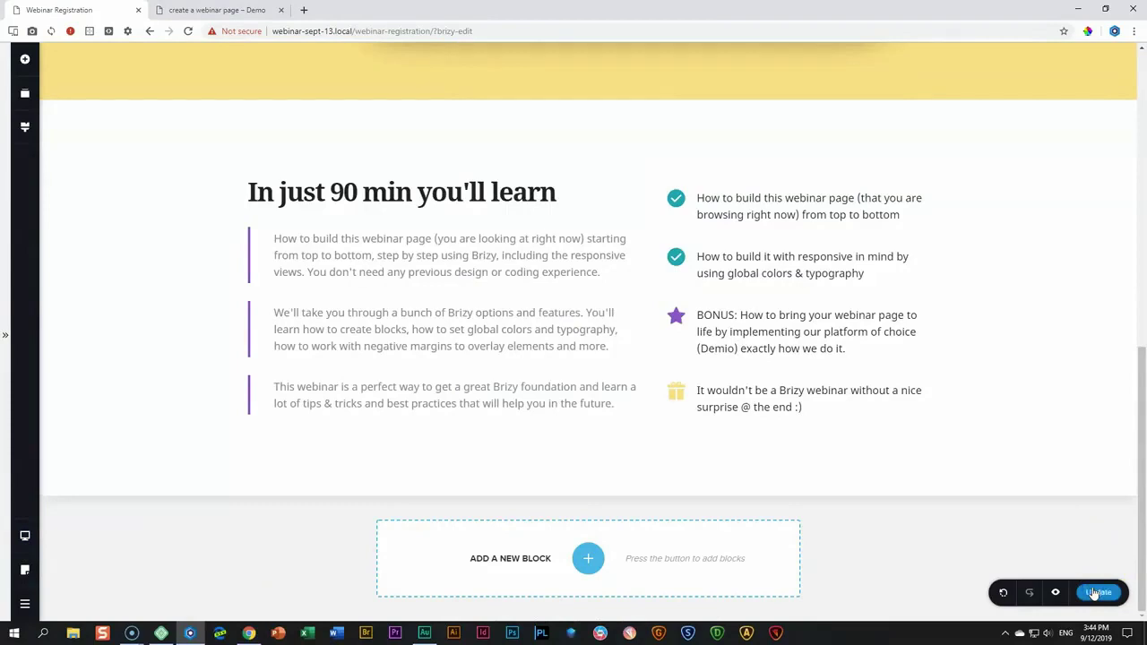
Preview the page and check the "In just 90 min you'll learn" section on desktop and on a simulated iPhone X.
click(1054, 593)
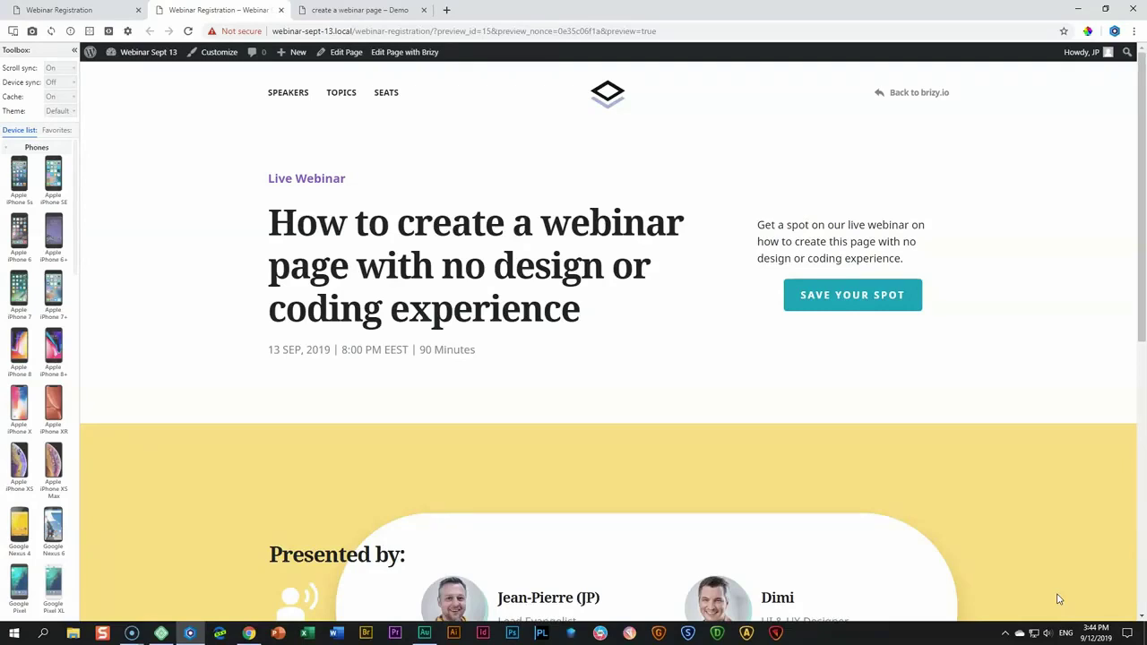
scroll(790, 461, down, 6)
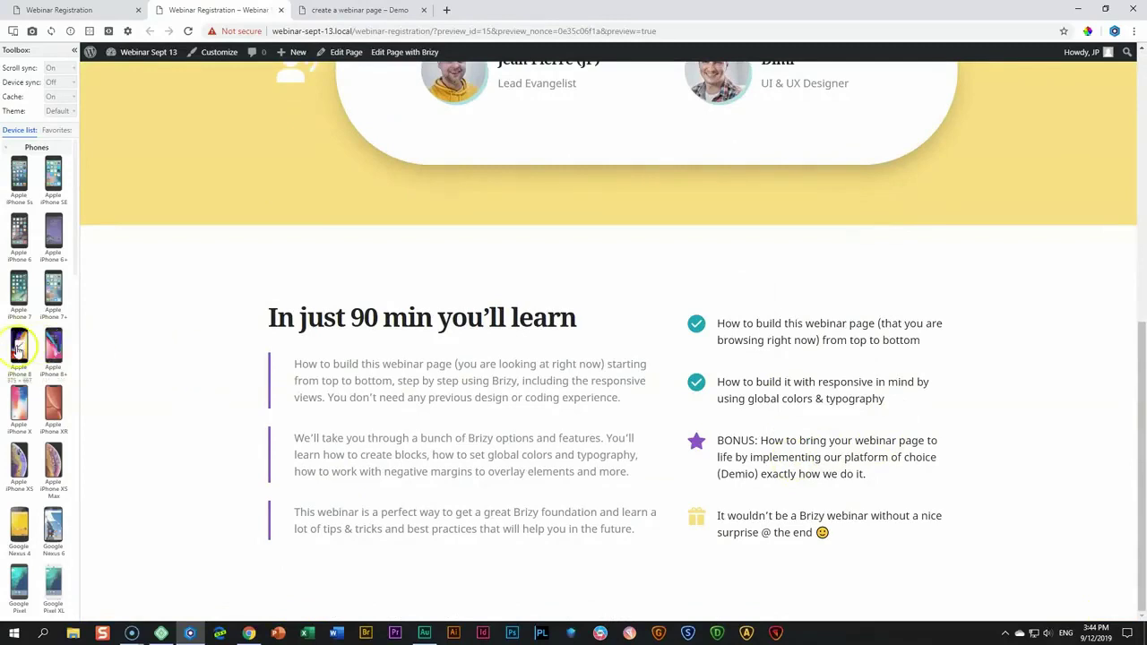
click(13, 403)
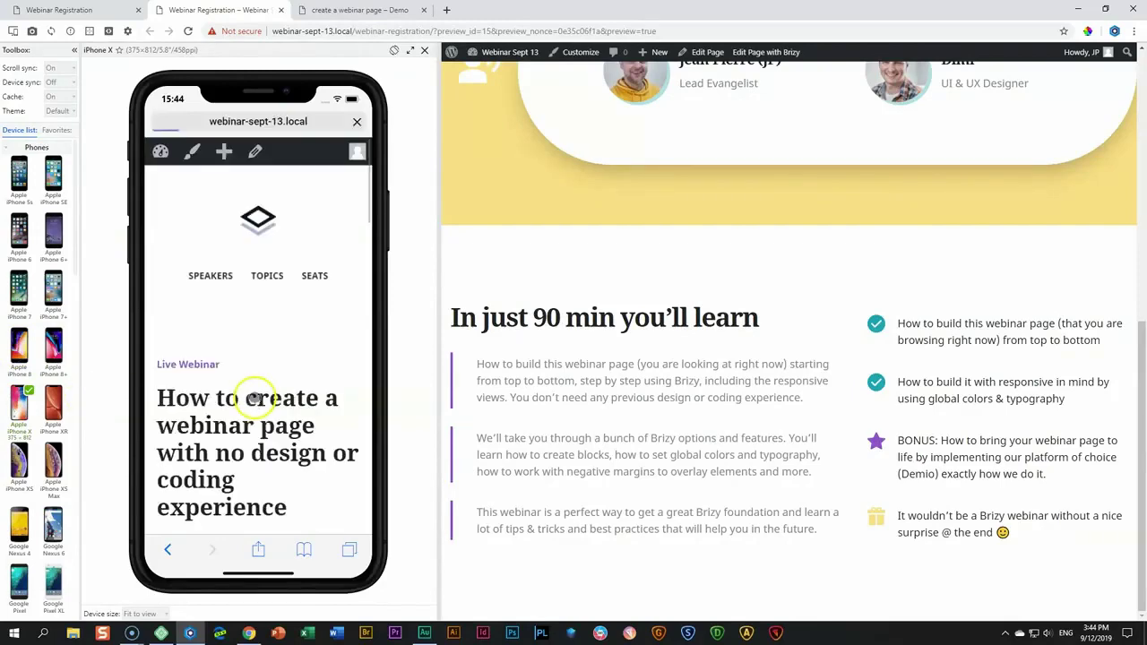
scroll(255, 399, down, 5)
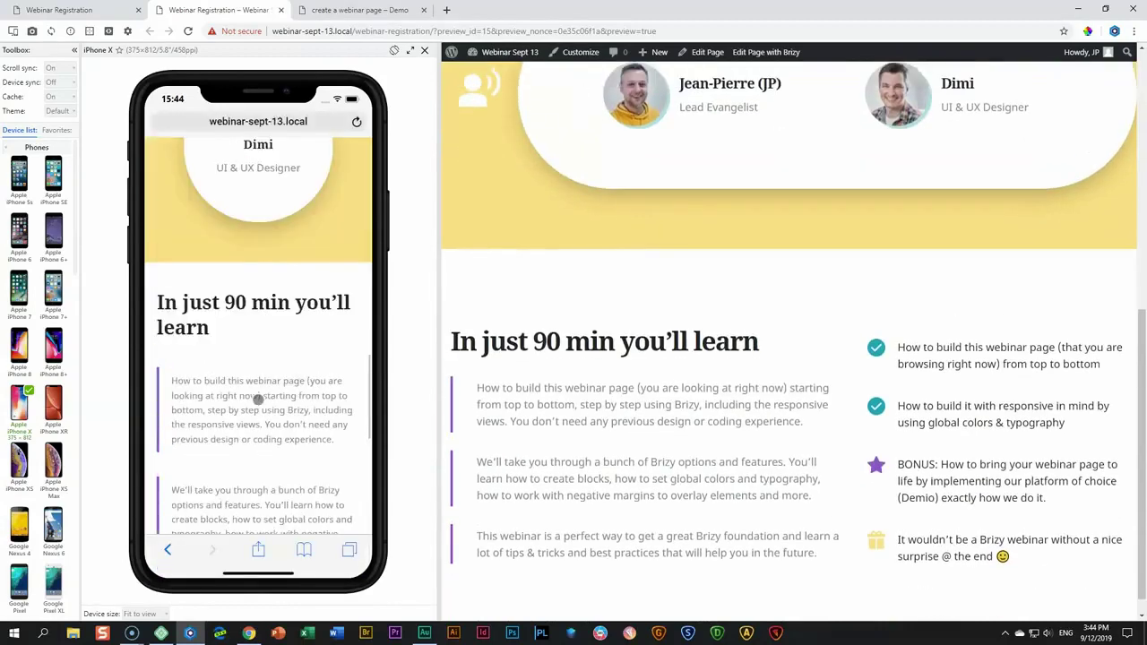
scroll(258, 398, down, 5)
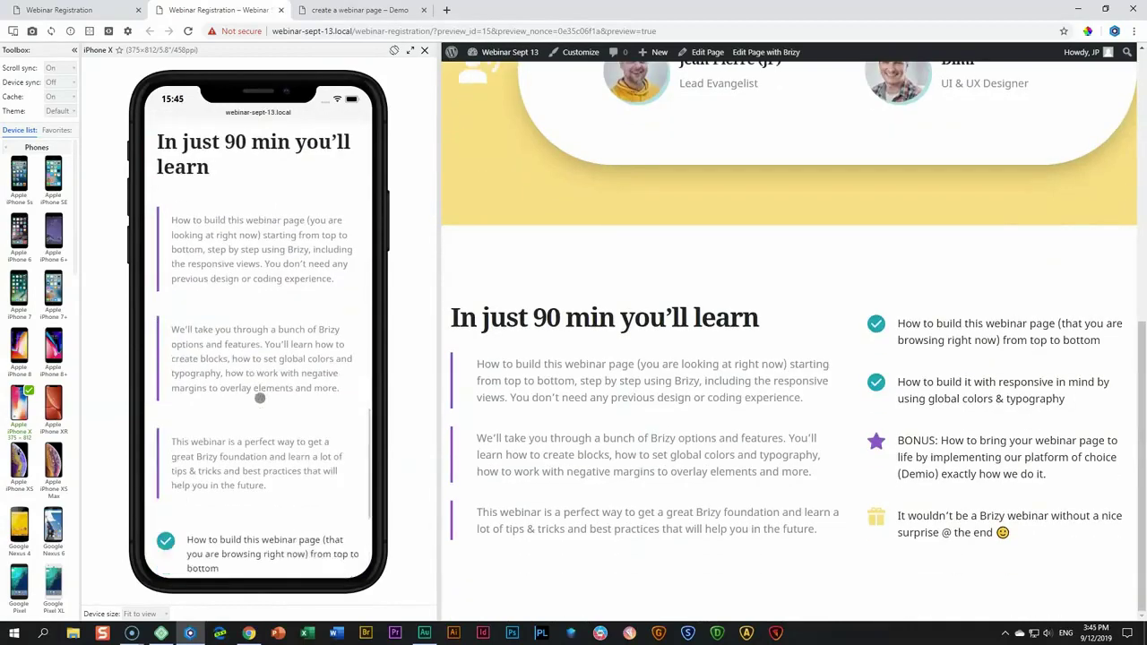
scroll(653, 415, up, 6)
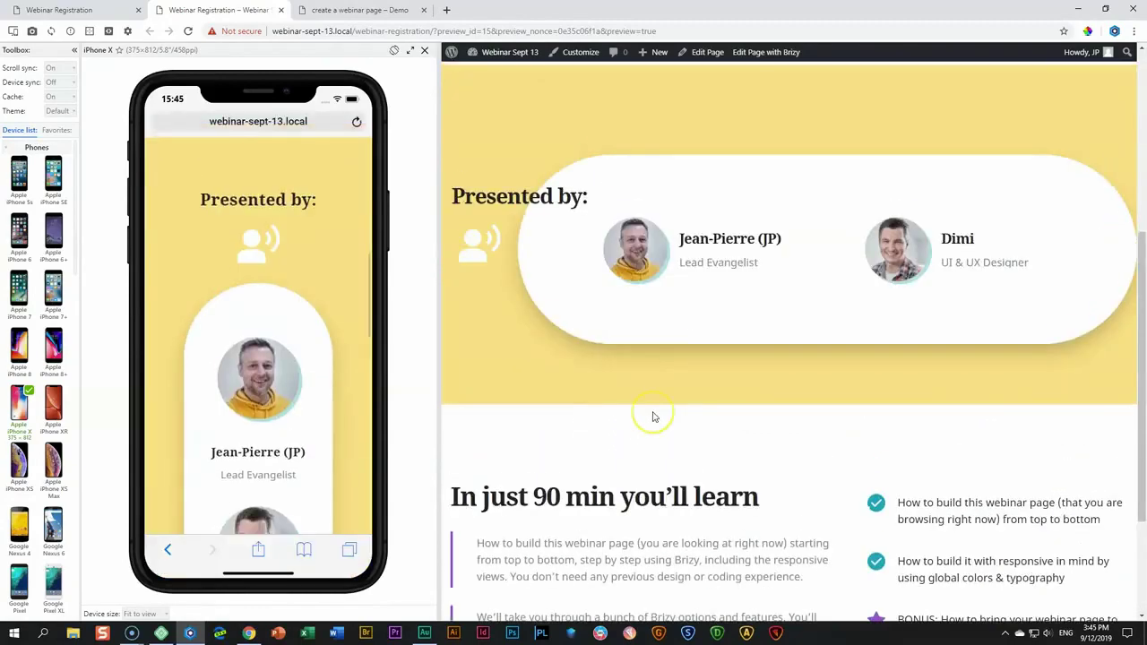
scroll(653, 417, down, 4)
scroll(653, 416, down, 2)
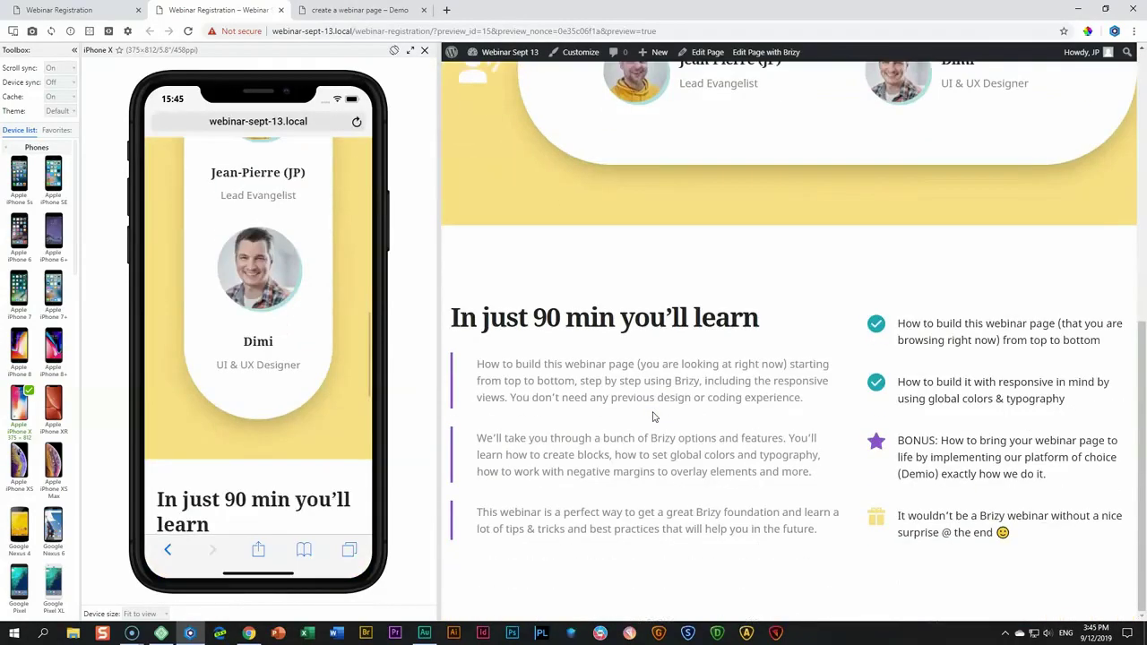
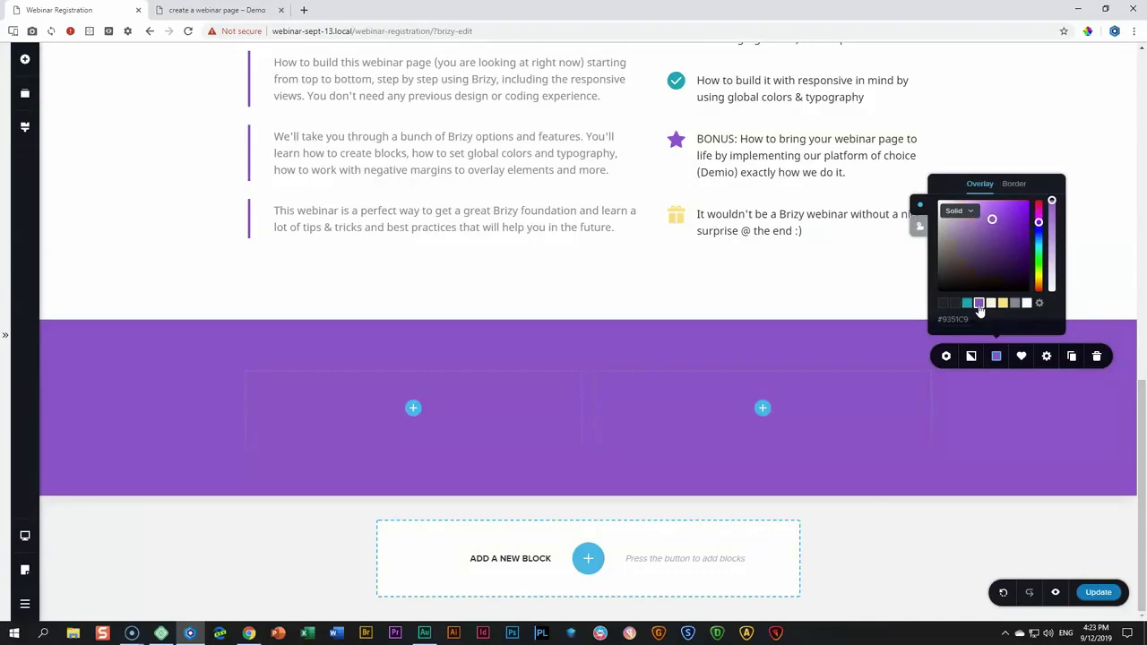
Lower the purple overlay of the new two-column block to about half opacity and set the block's padding to 100 px.
drag(1051, 203, 1052, 244)
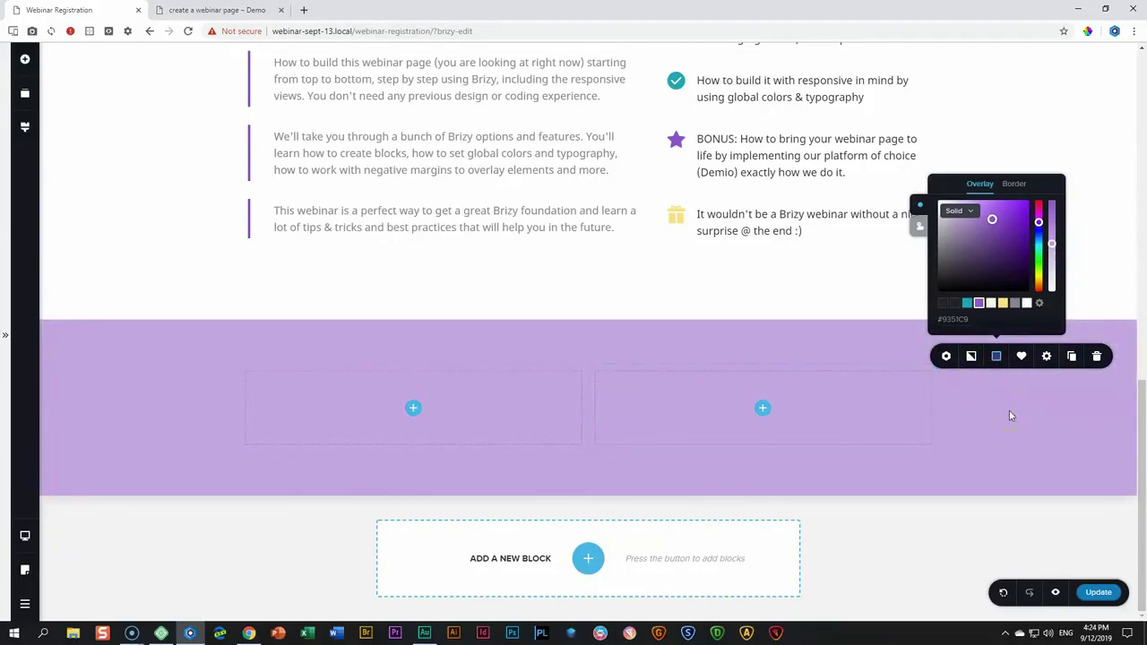
click(1048, 358)
click(1022, 321)
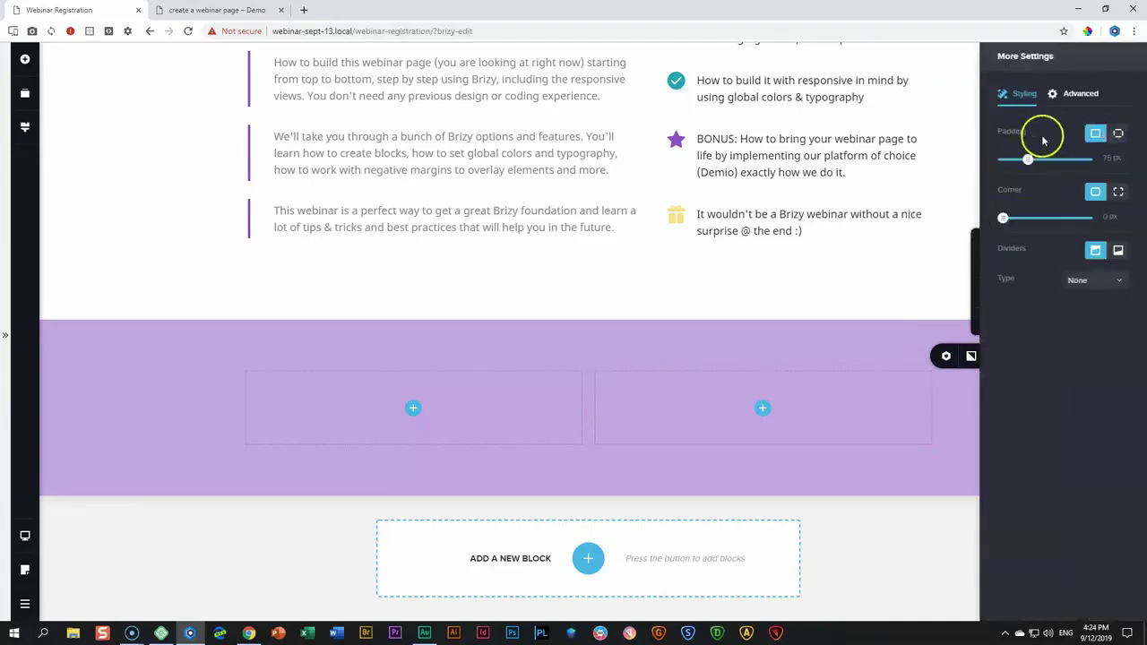
drag(1025, 160, 1036, 158)
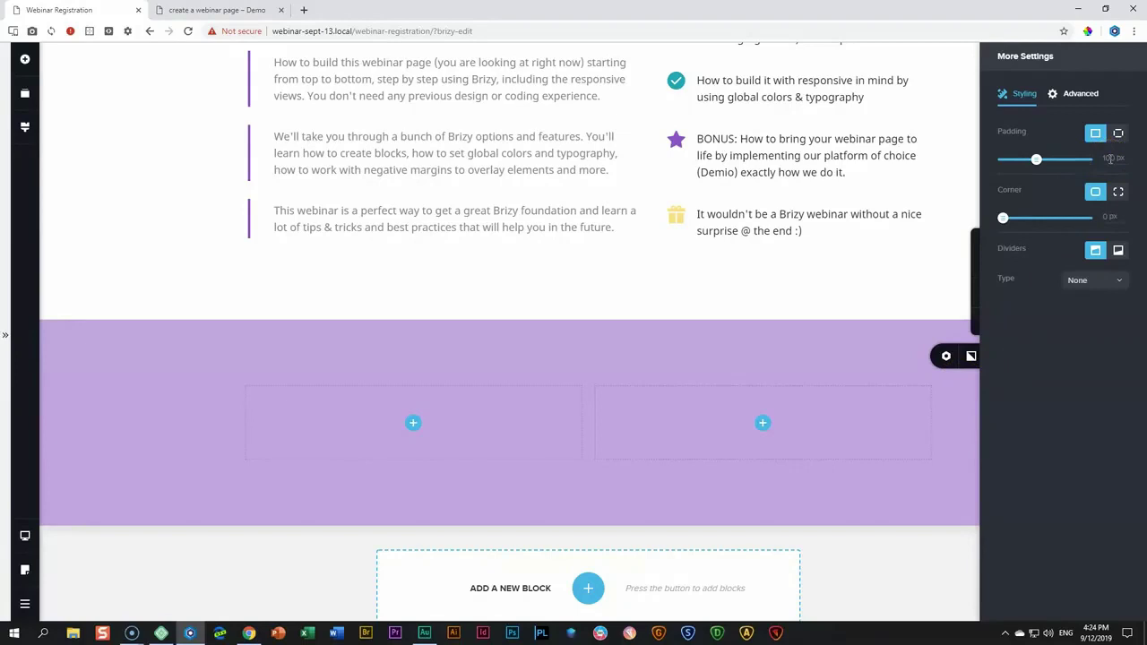
click(1070, 190)
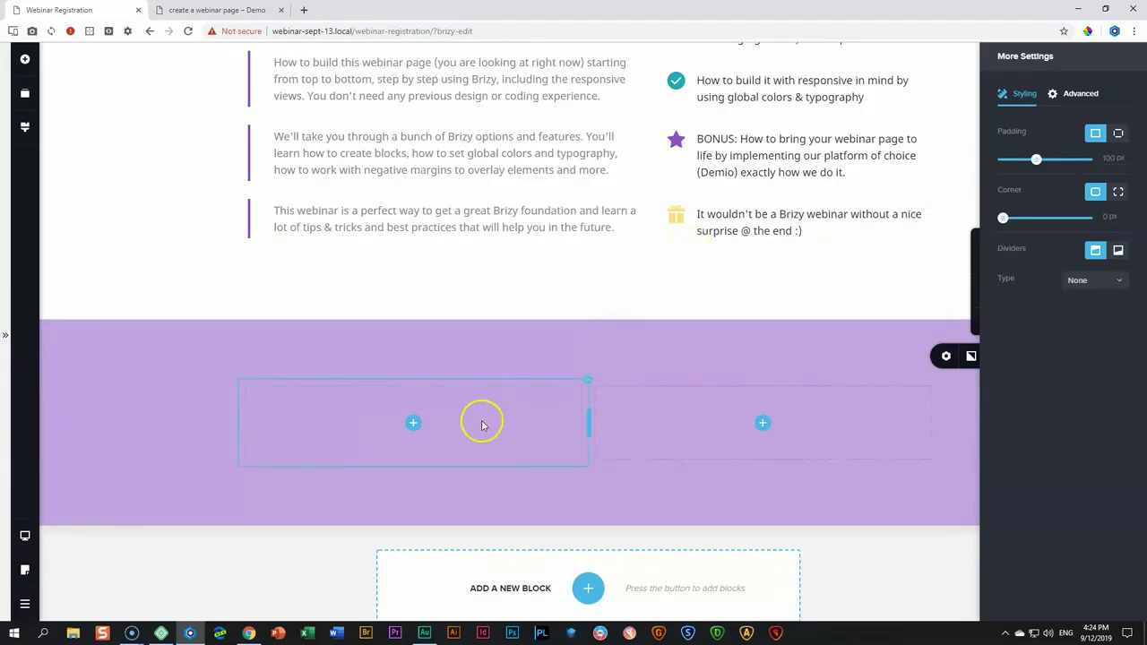
Resize the two columns of the purple block to a 17.4% / 82.6% split, using the presenters block as reference.
click(572, 432)
drag(507, 419, 377, 421)
scroll(422, 421, up, 10)
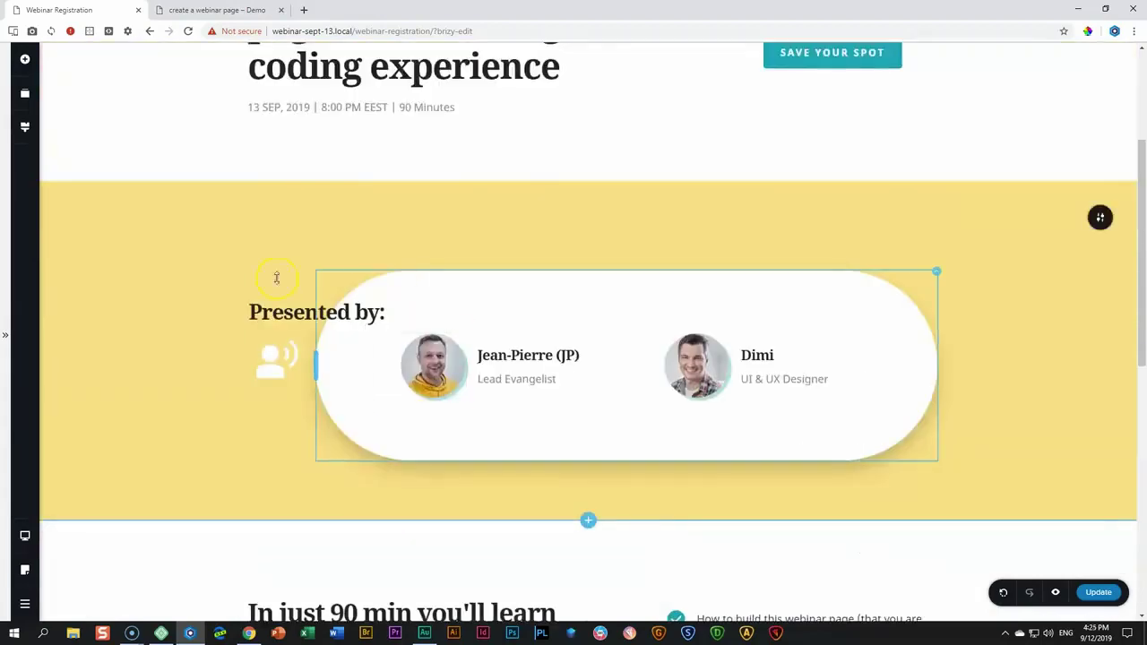
scroll(340, 410, down, 7)
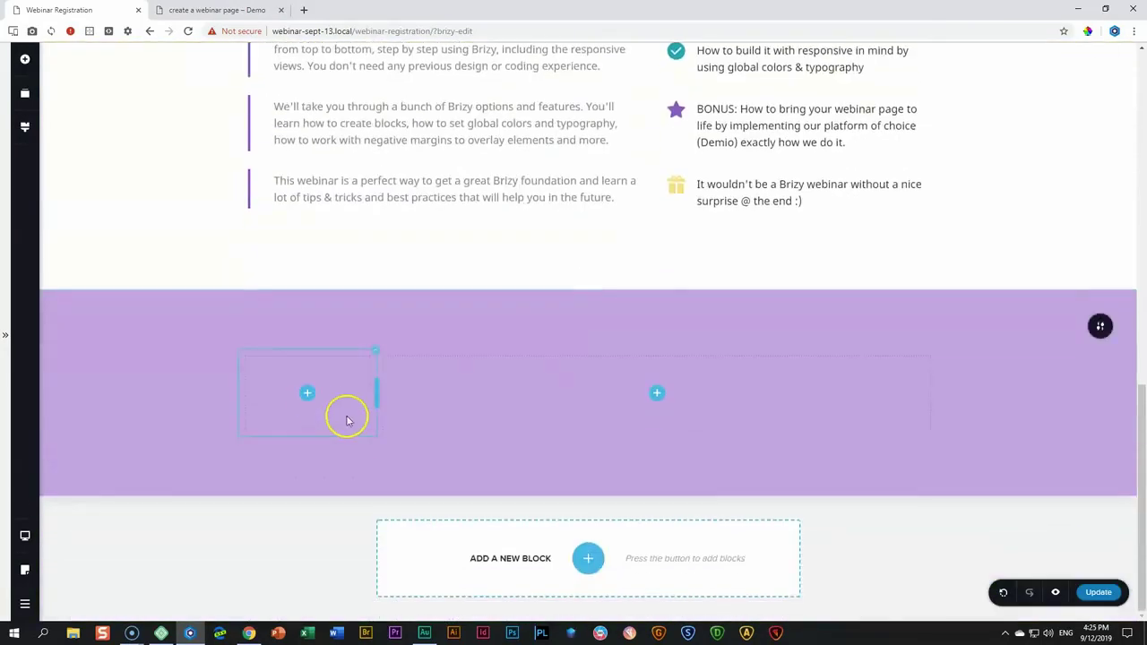
scroll(346, 415, up, 8)
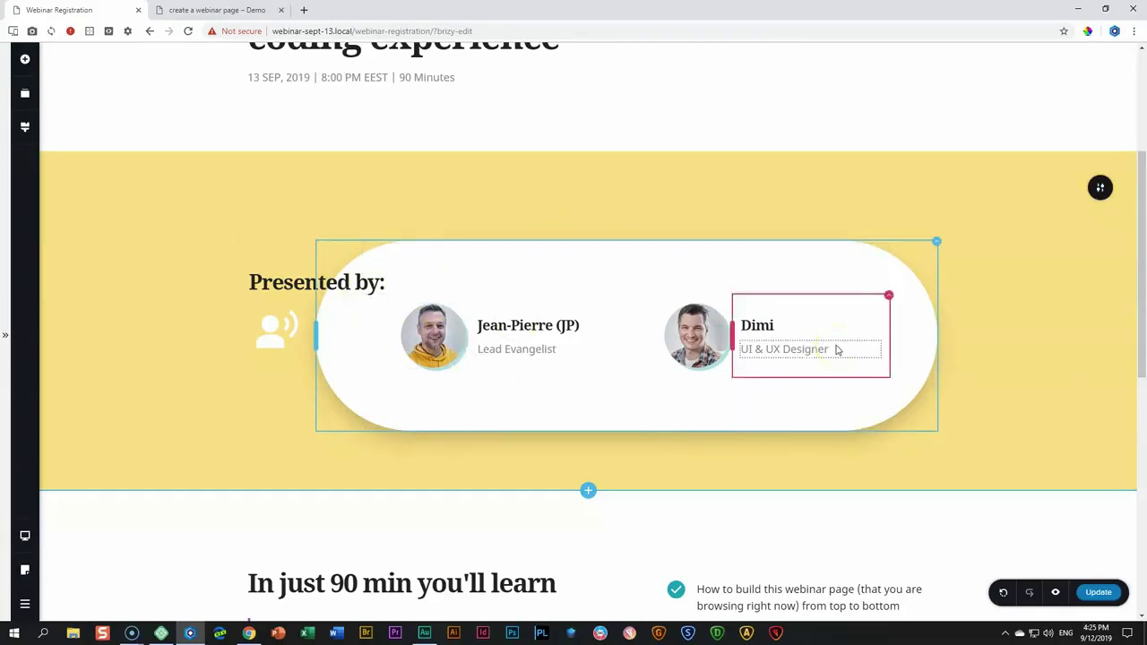
scroll(836, 349, down, 7)
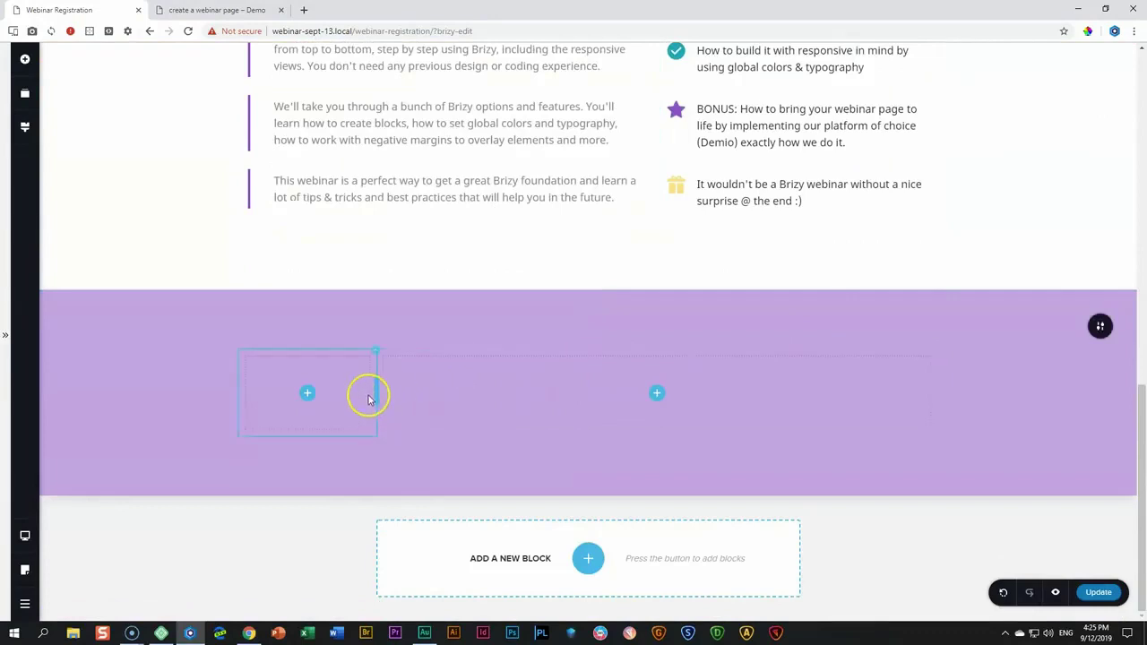
drag(369, 386, 358, 393)
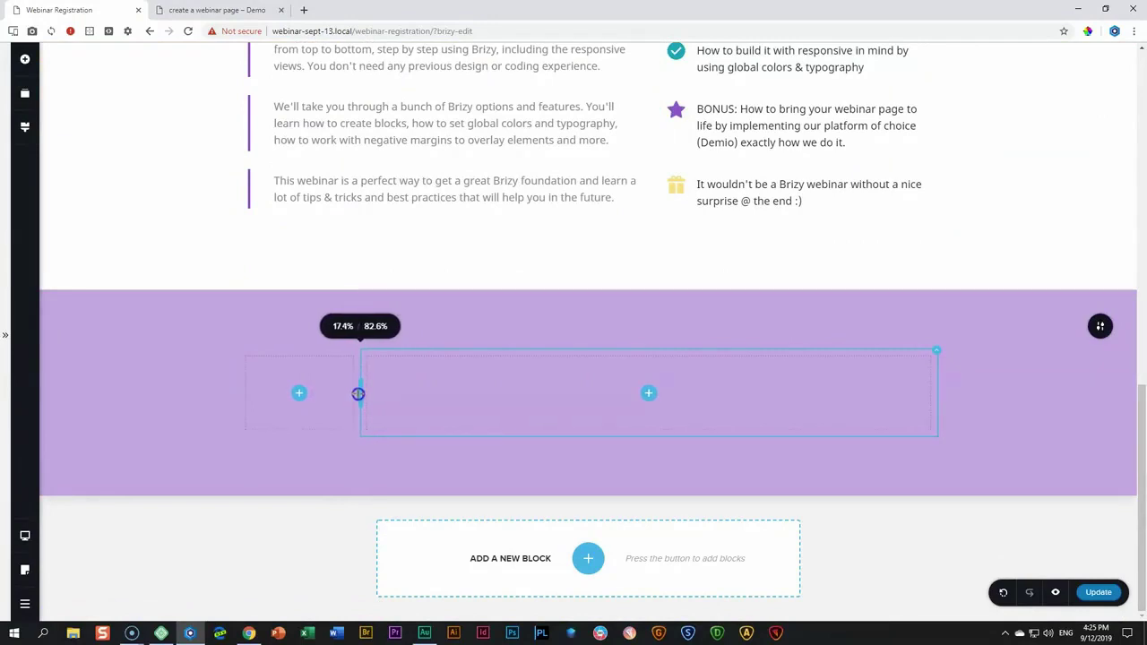
click(340, 369)
Duplicate the "Presented by:" heading and move the copy into the narrow column of the purple block.
scroll(343, 371, up, 13)
scroll(341, 369, down, 5)
click(287, 164)
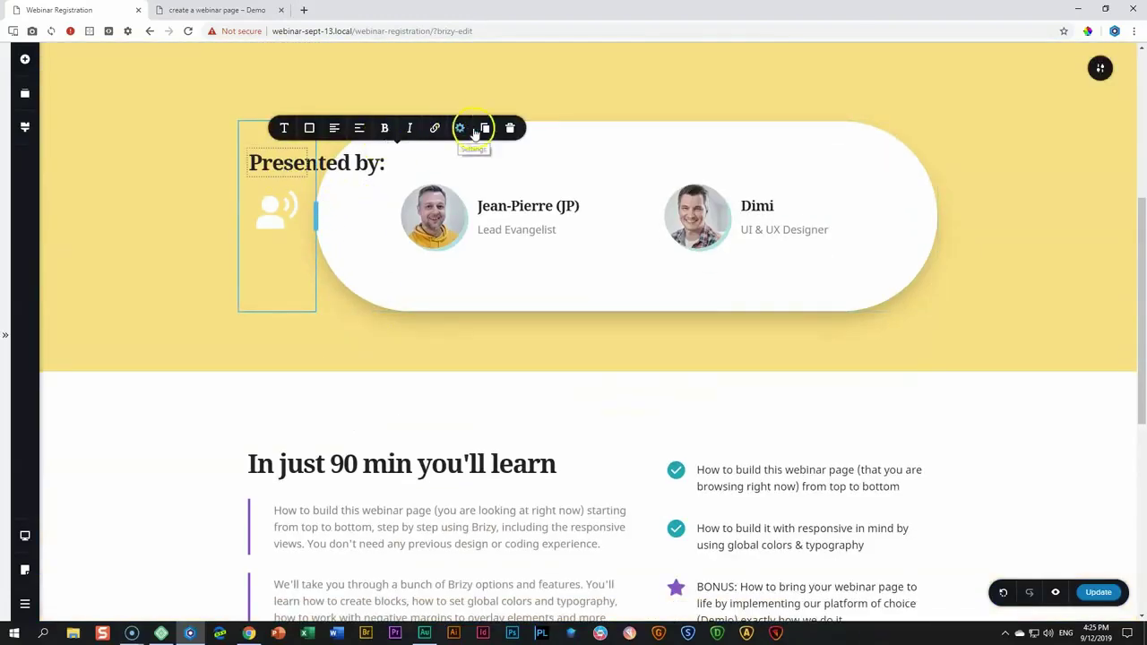
click(485, 127)
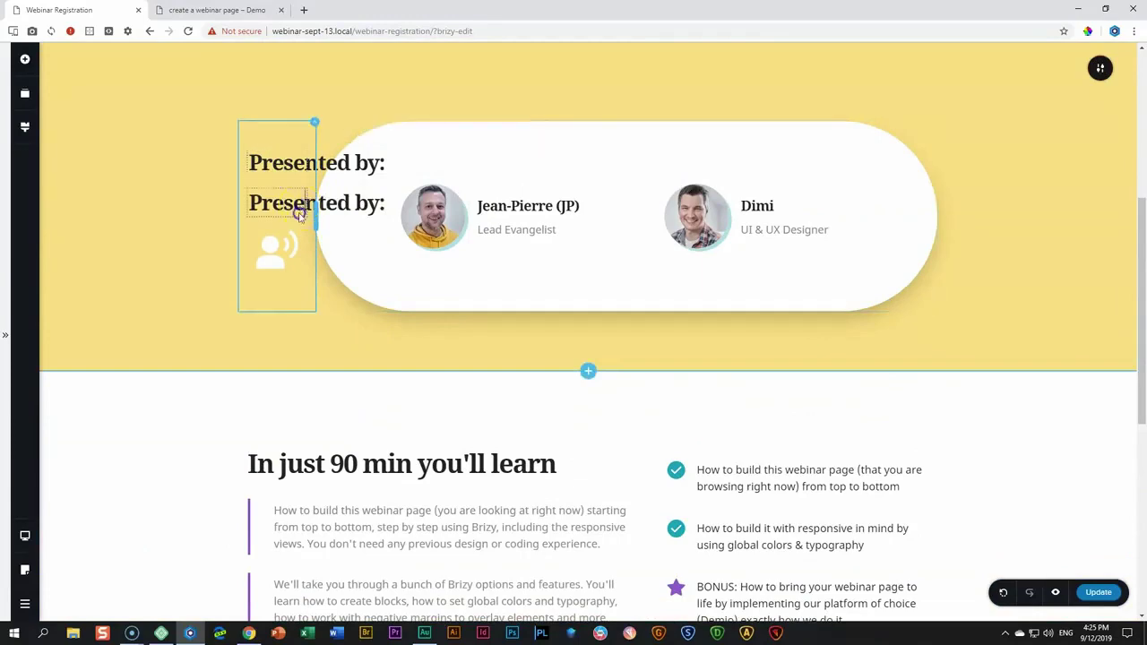
key(ctrl+z)
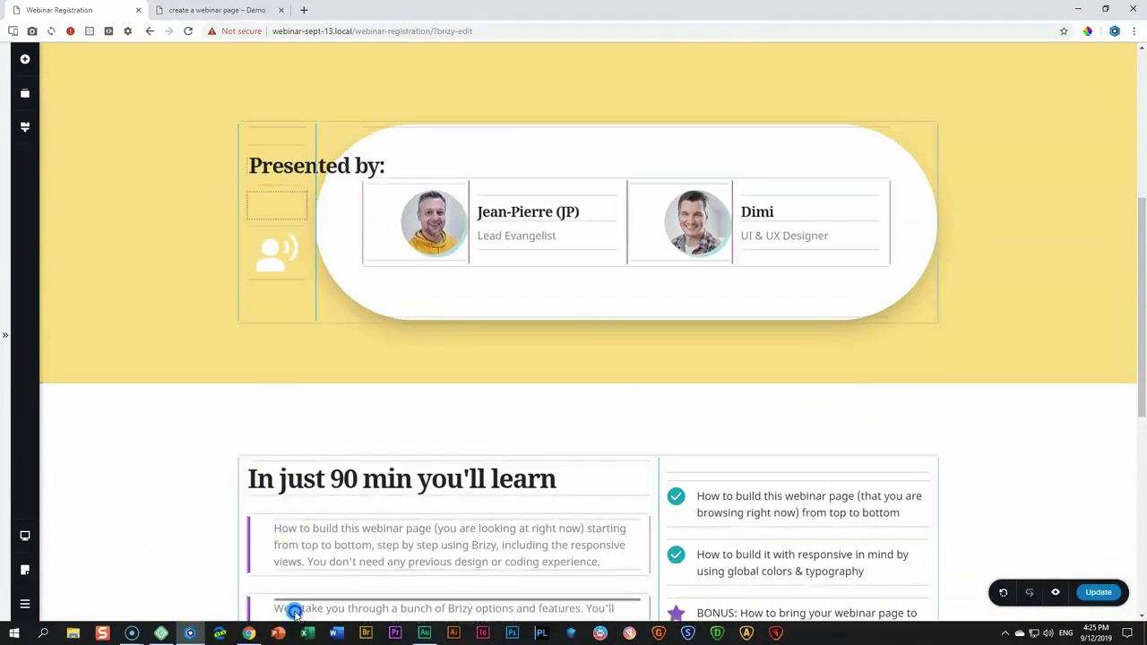
scroll(291, 618, down, 6)
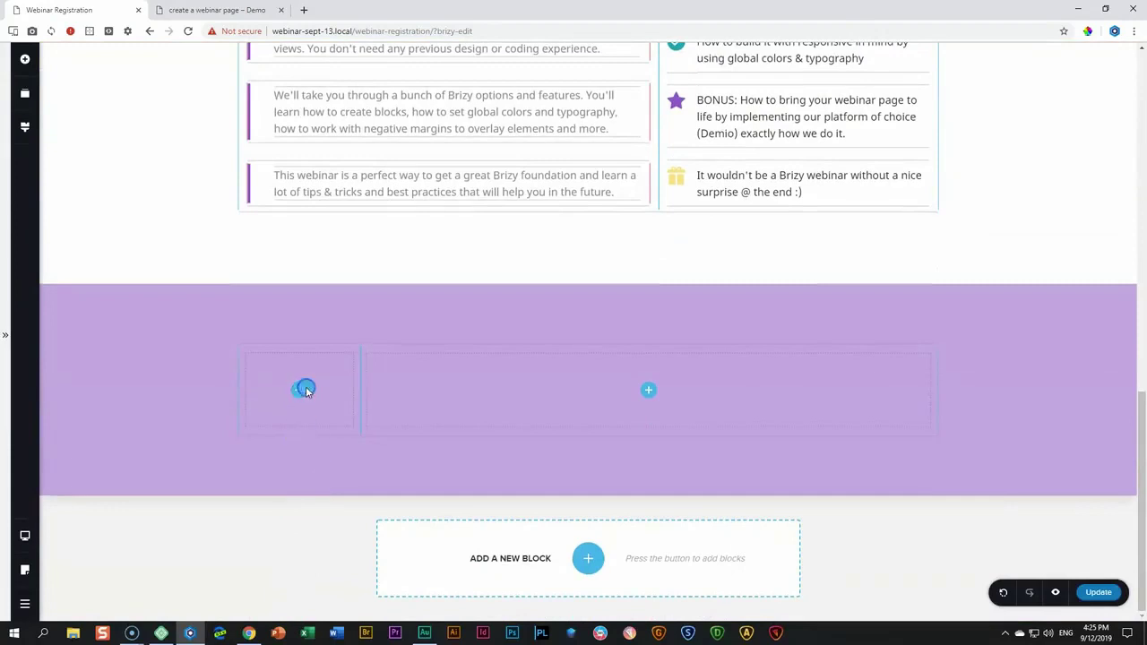
key(ctrl+z)
key(ctrl+z)
Duplicate the speaker icon in the presenters block and move the copy below the heading in the purple block's narrow column.
scroll(305, 389, up, 3)
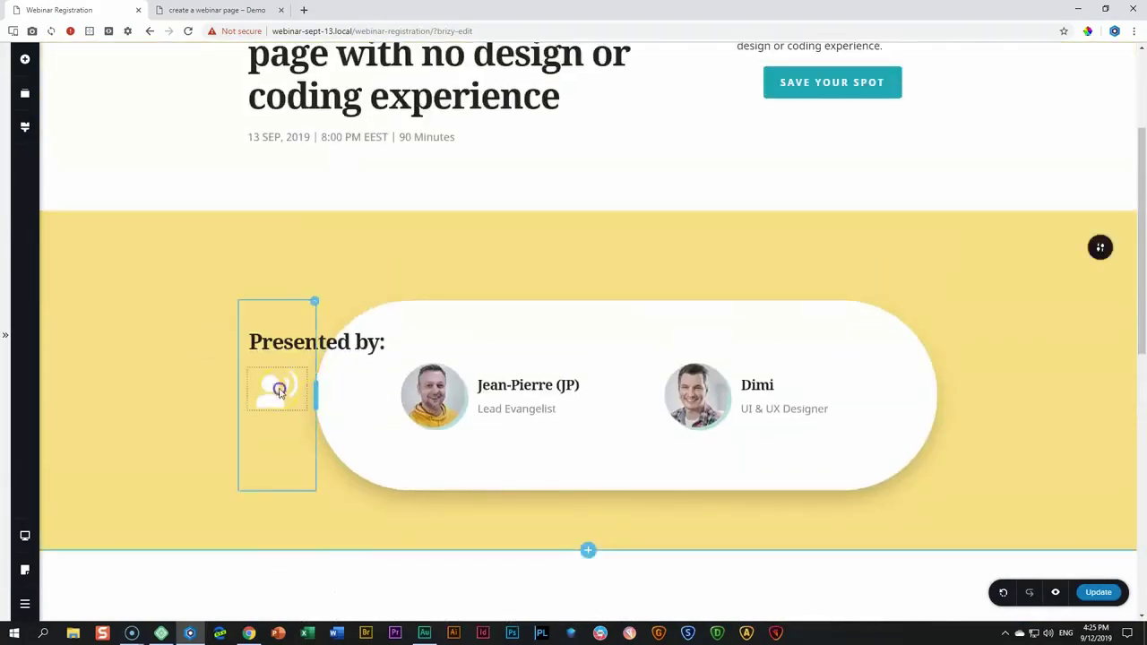
click(279, 392)
click(327, 347)
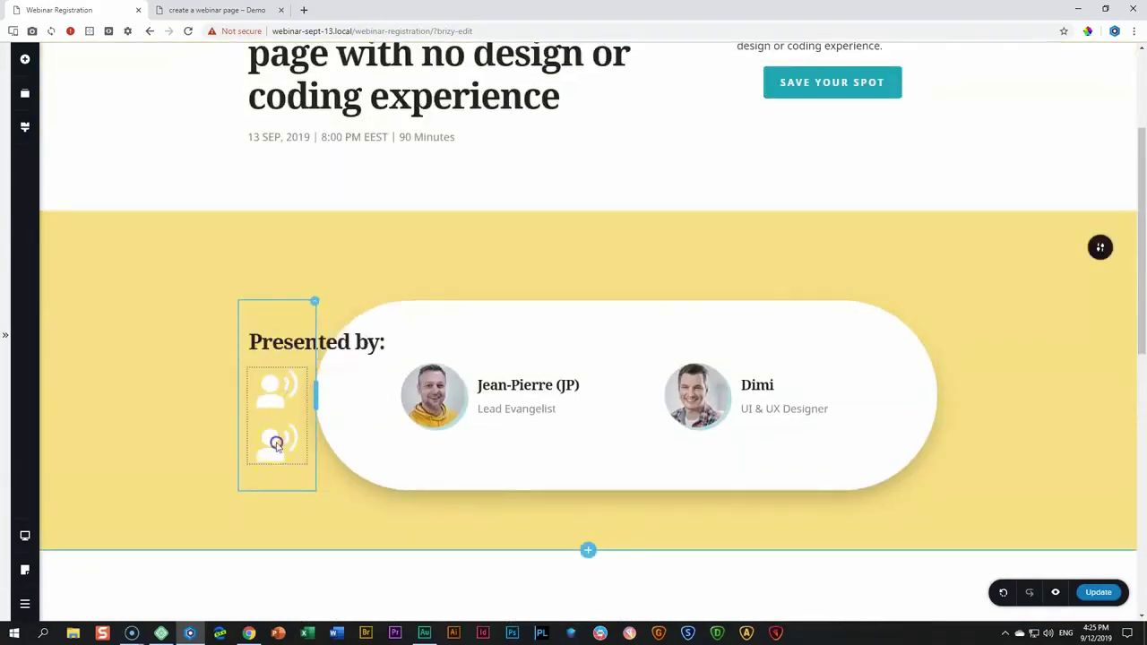
scroll(308, 594, down, 8)
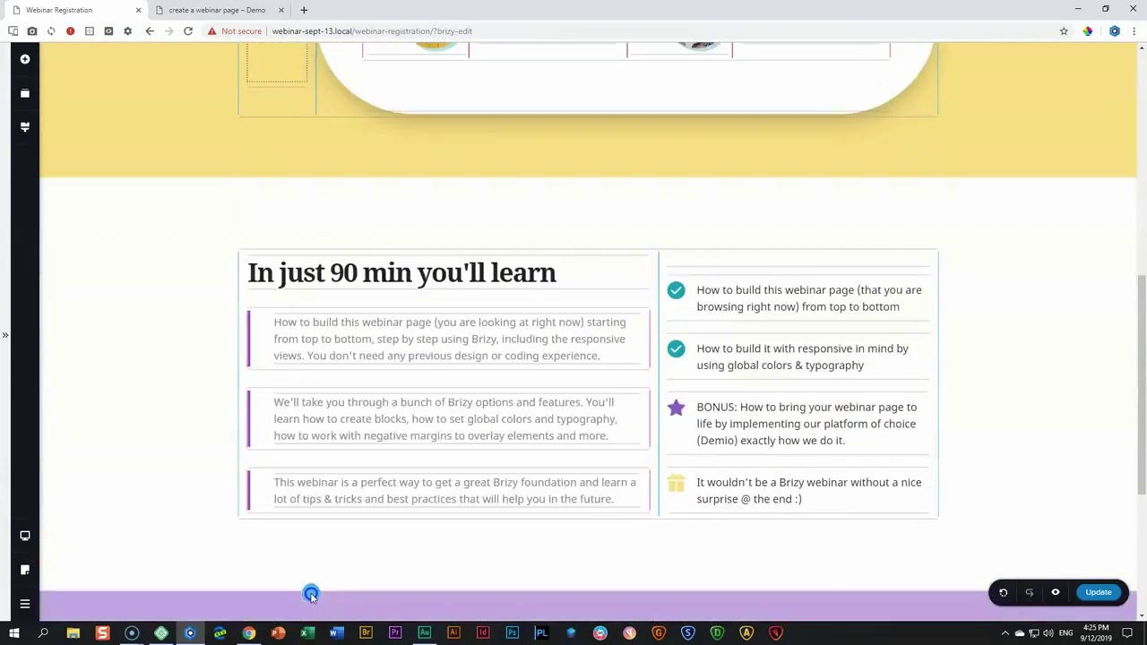
click(335, 390)
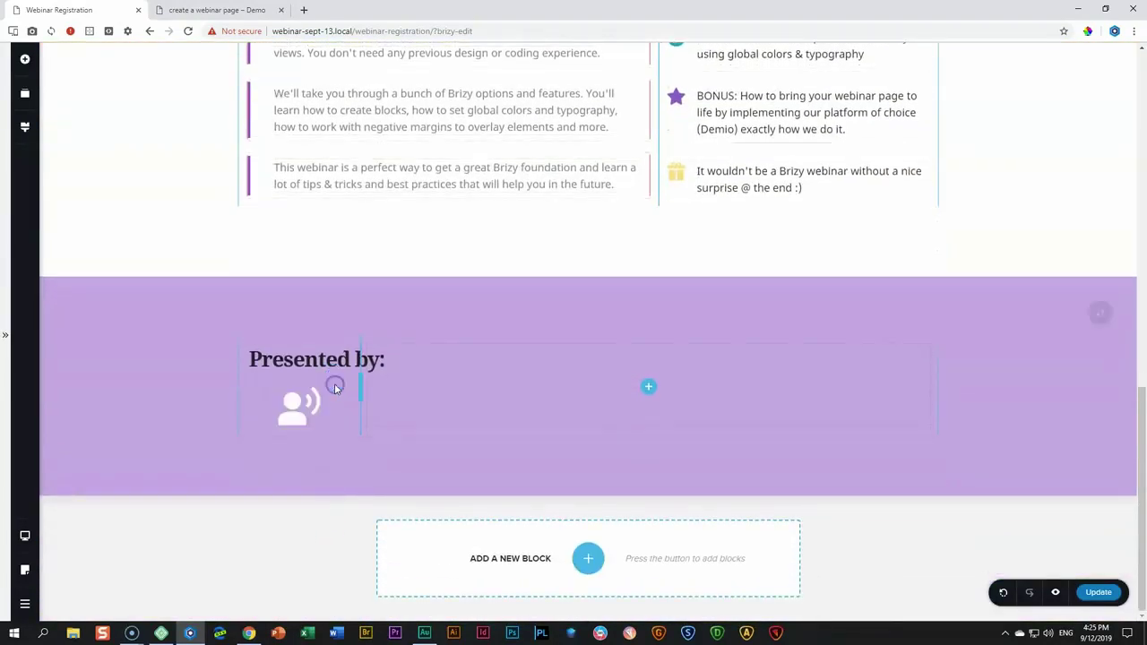
Change the purple block's heading text to "Webinar sneak-peak:".
triple_click(303, 358)
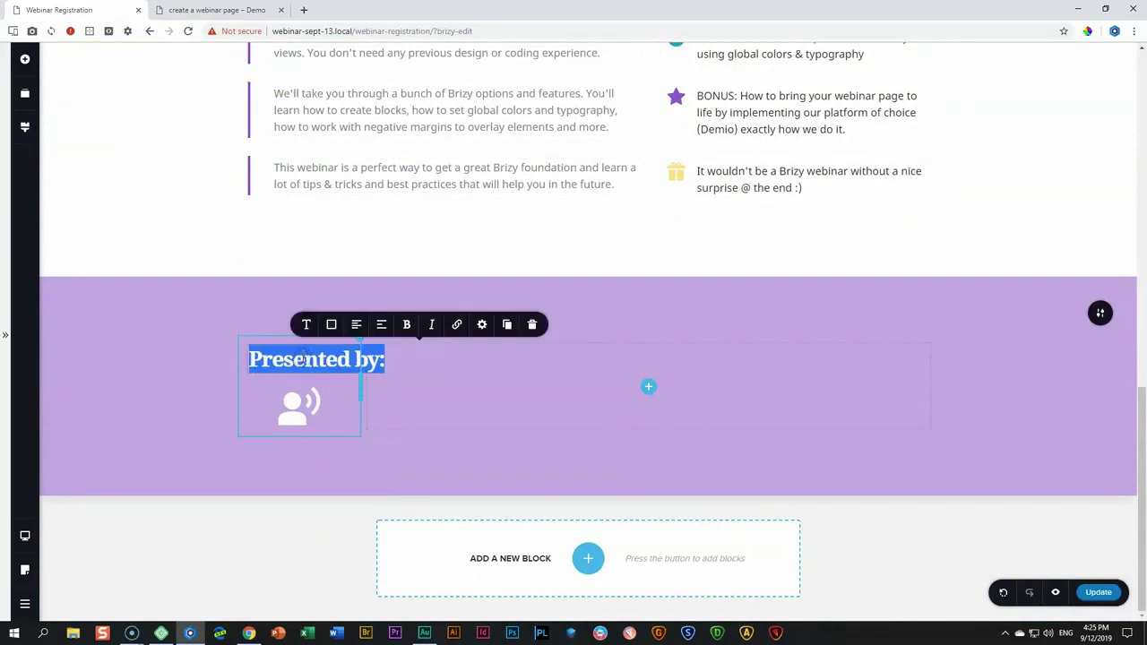
text(We)
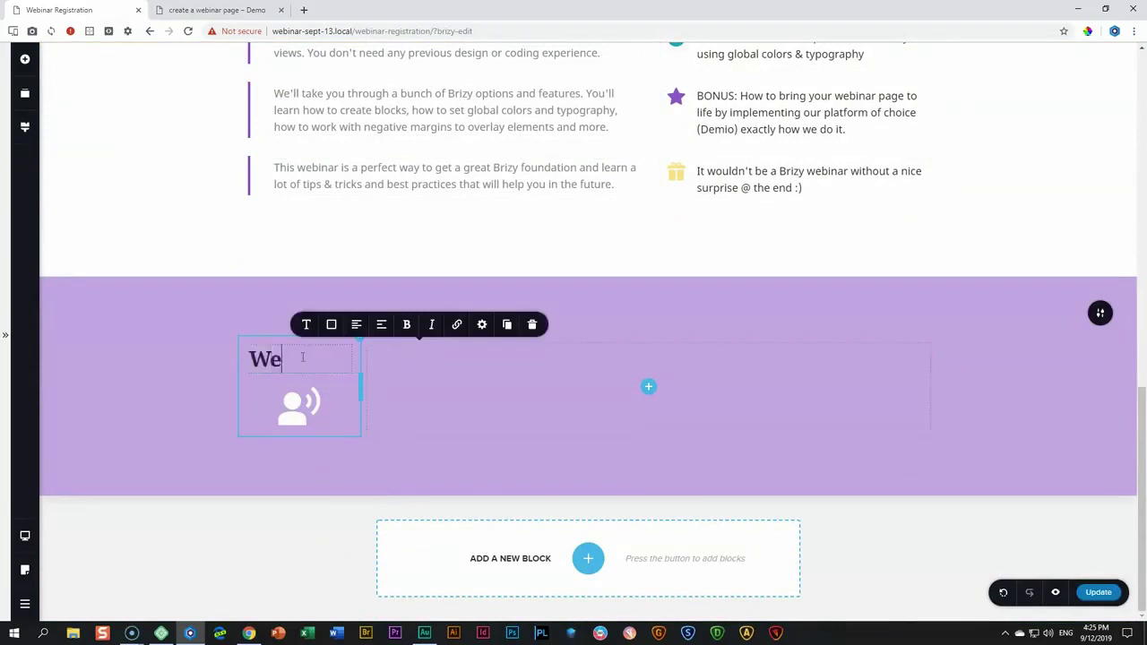
text(binar sneak-peak:)
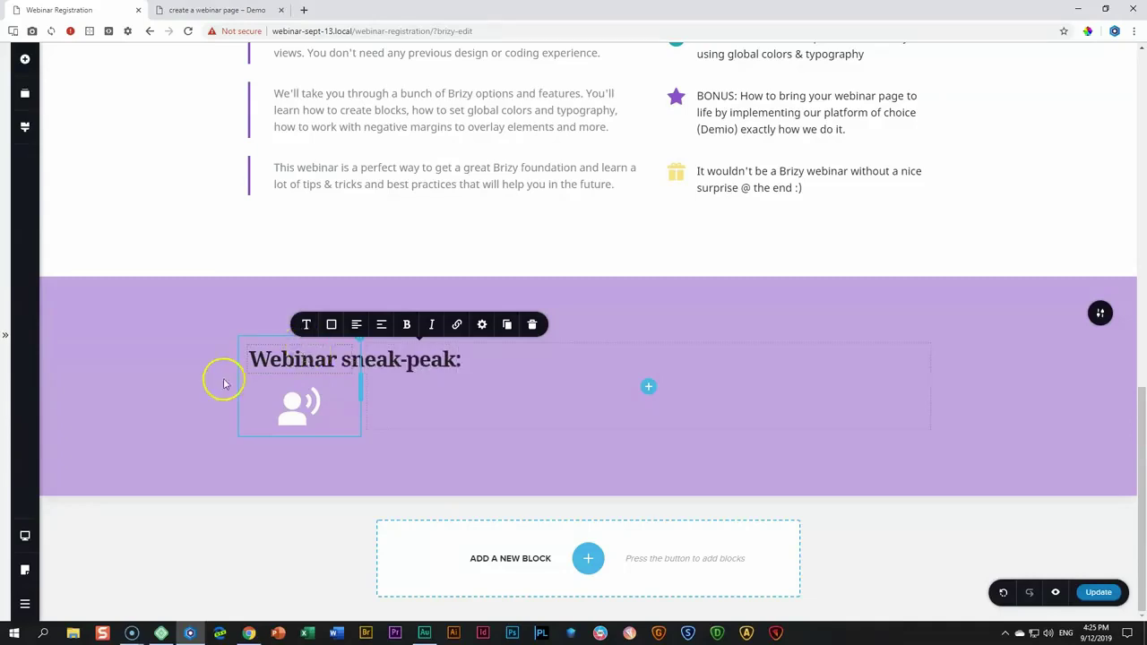
Open the icon library for the purple block's speaker icon and search it for "projec", then for "video".
click(303, 410)
click(224, 364)
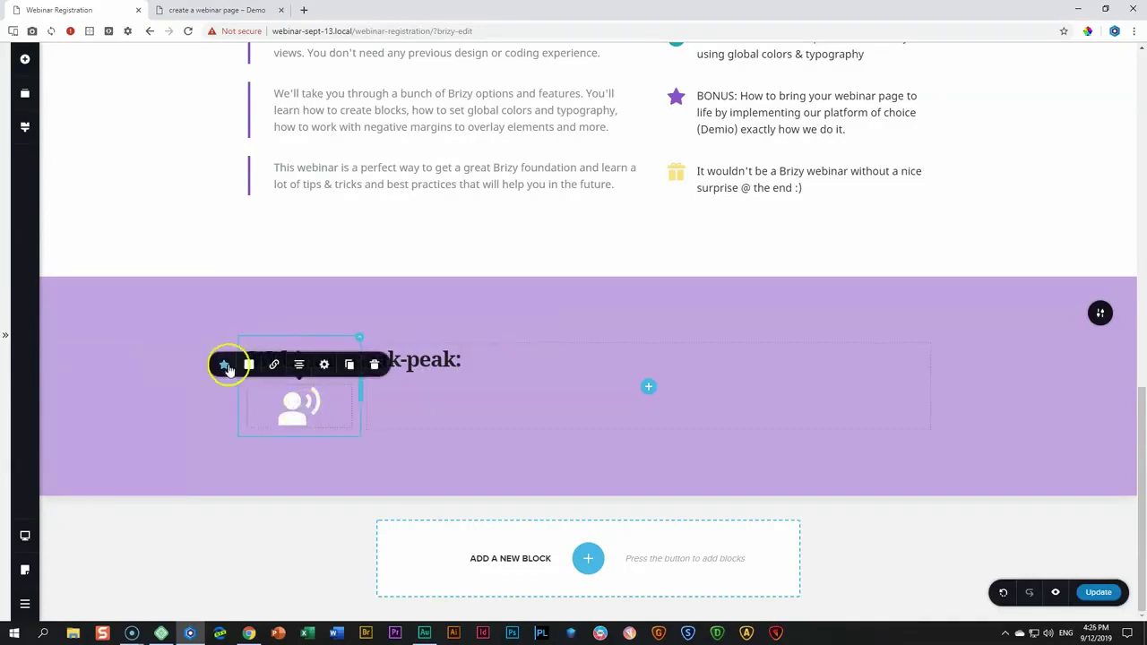
click(273, 275)
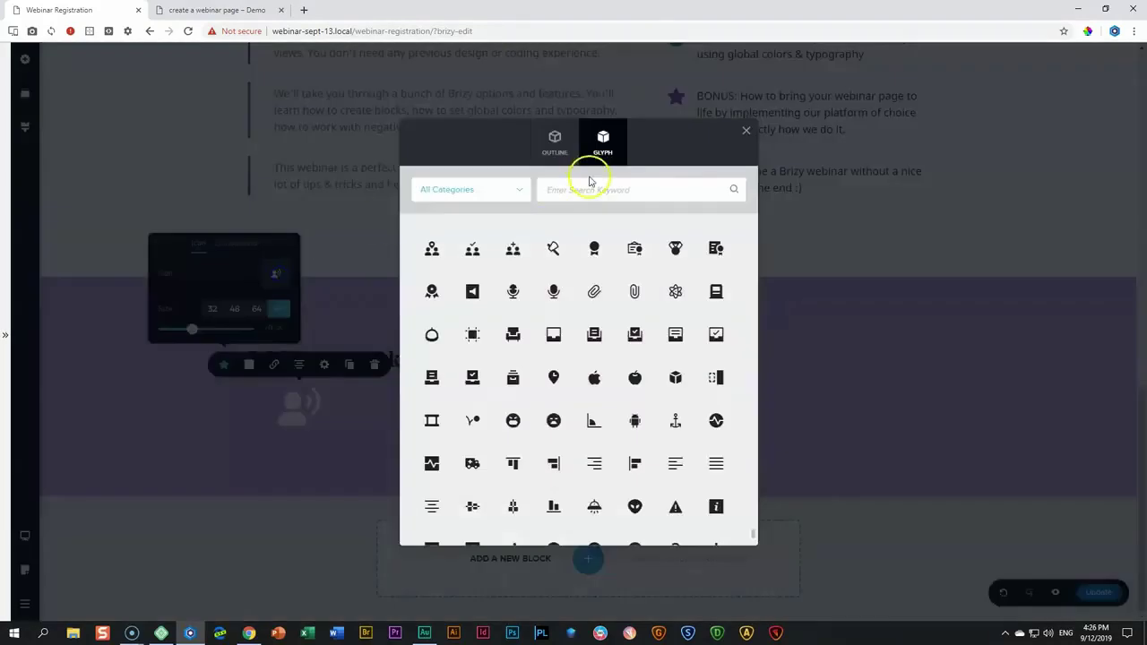
click(588, 188)
text(projec)
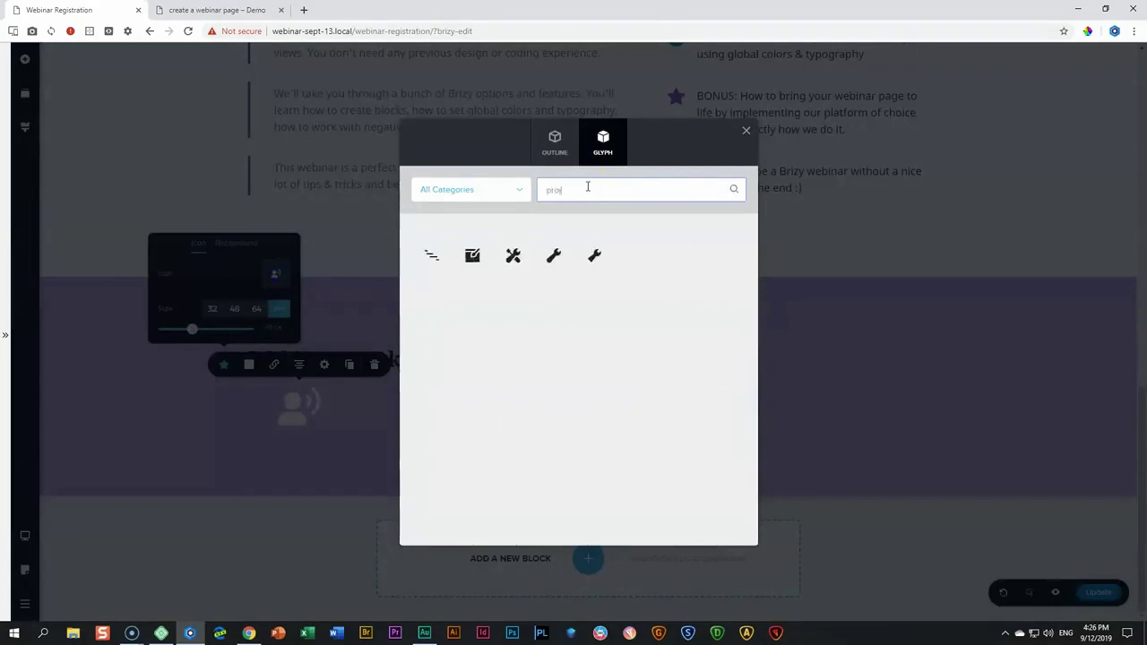
key(BackSpace)
key(BackSpace)
key(BackSpace)
key(BackSpace)
key(BackSpace)
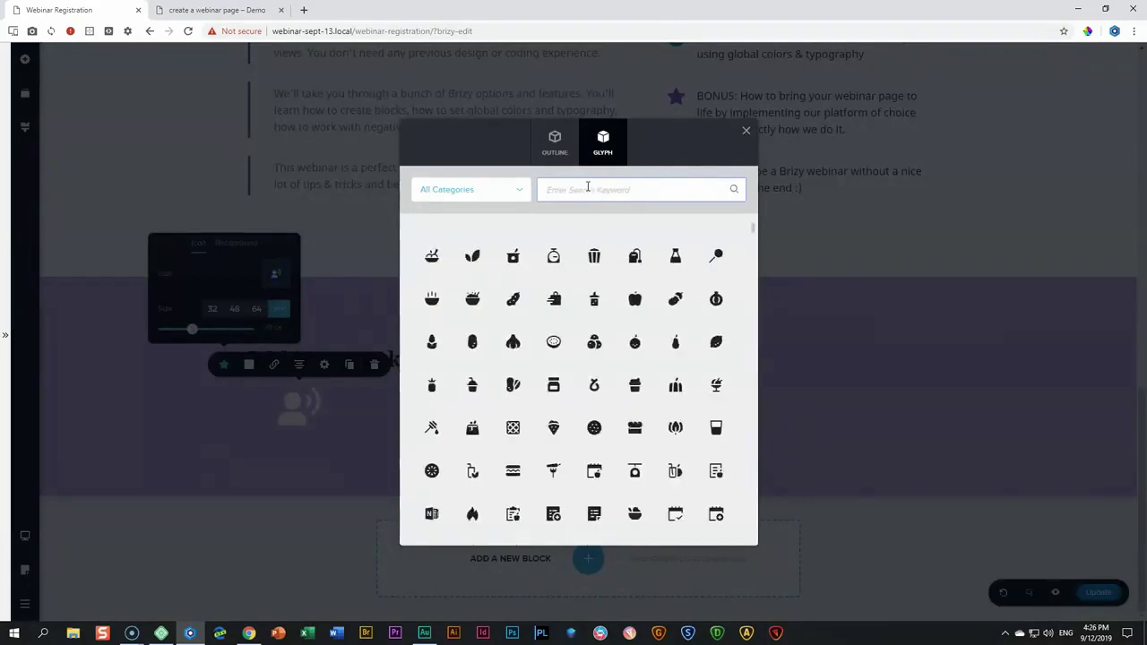
text(video)
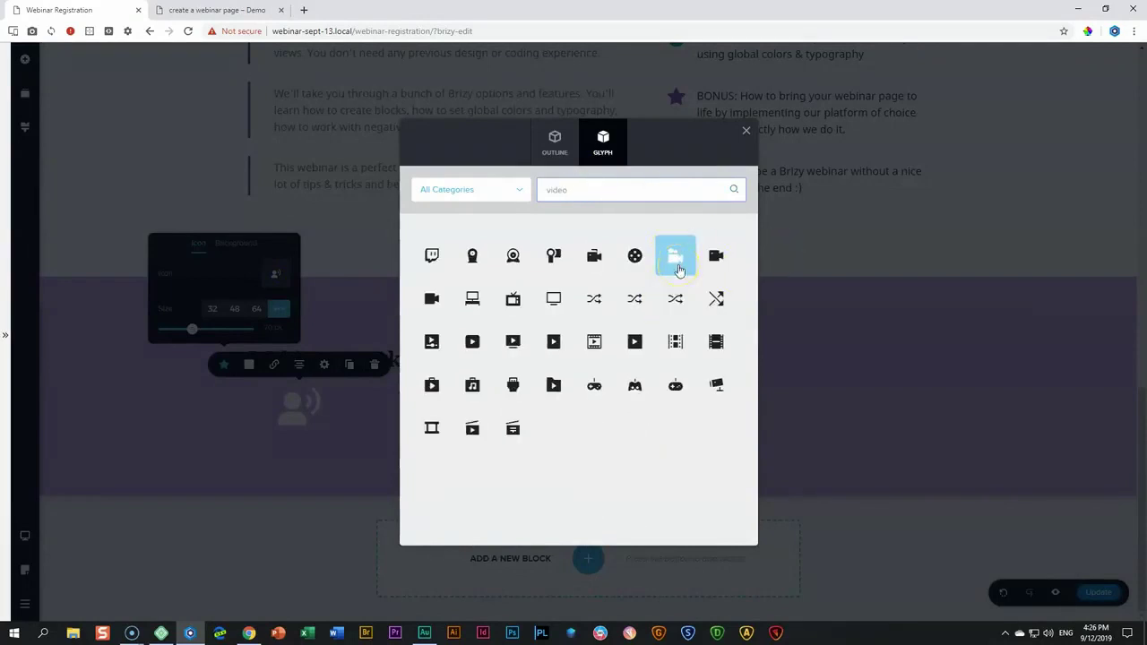
Replace the speaker icon with the outline-style movie camera icon, using the demo page's sneak-peek section as reference.
click(207, 10)
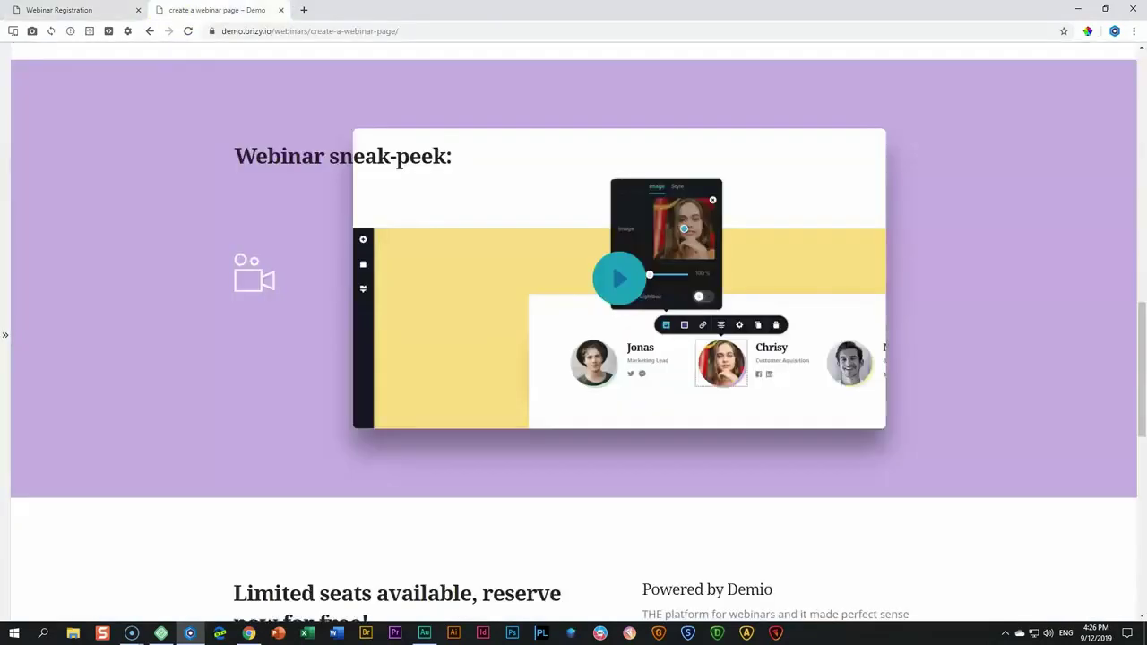
click(107, 10)
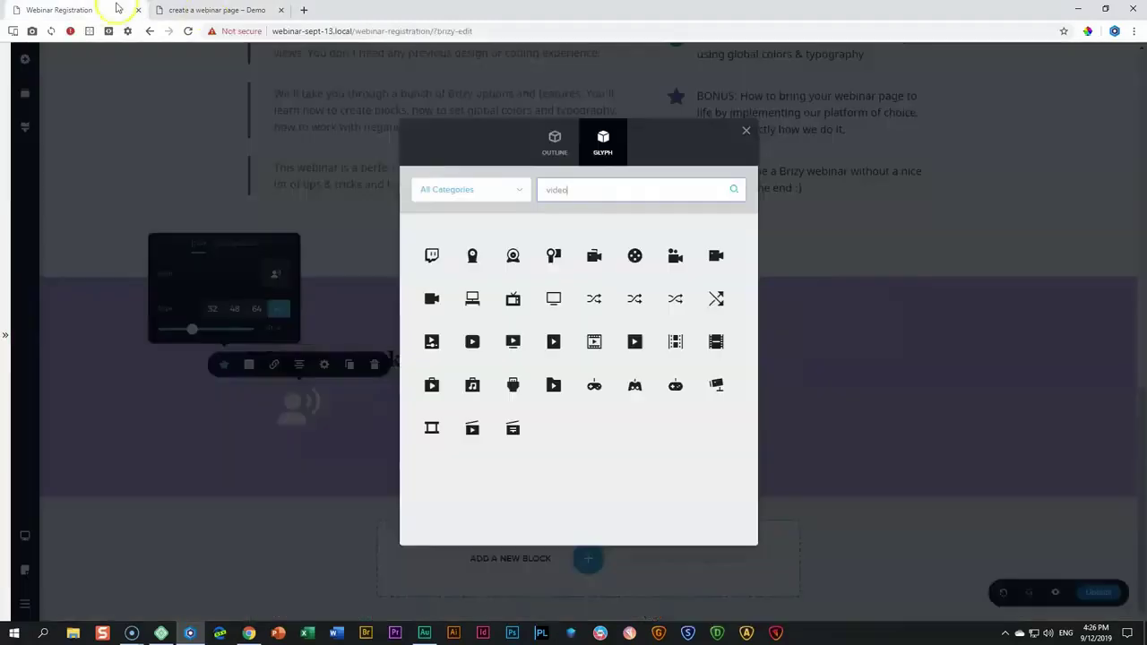
click(555, 141)
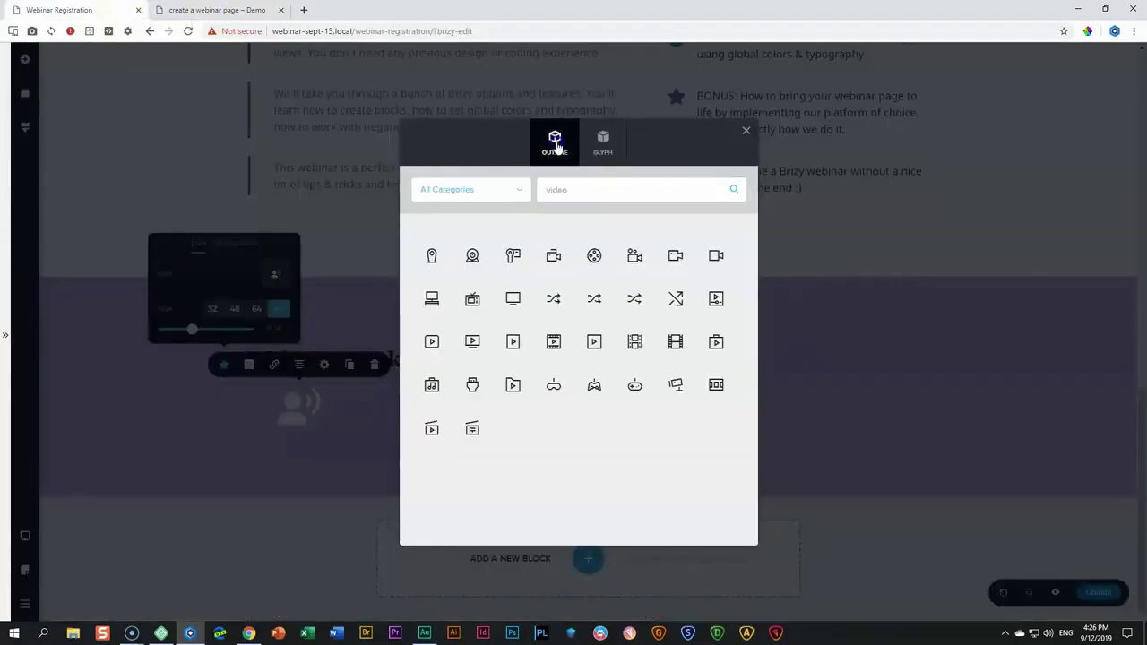
click(634, 258)
click(305, 417)
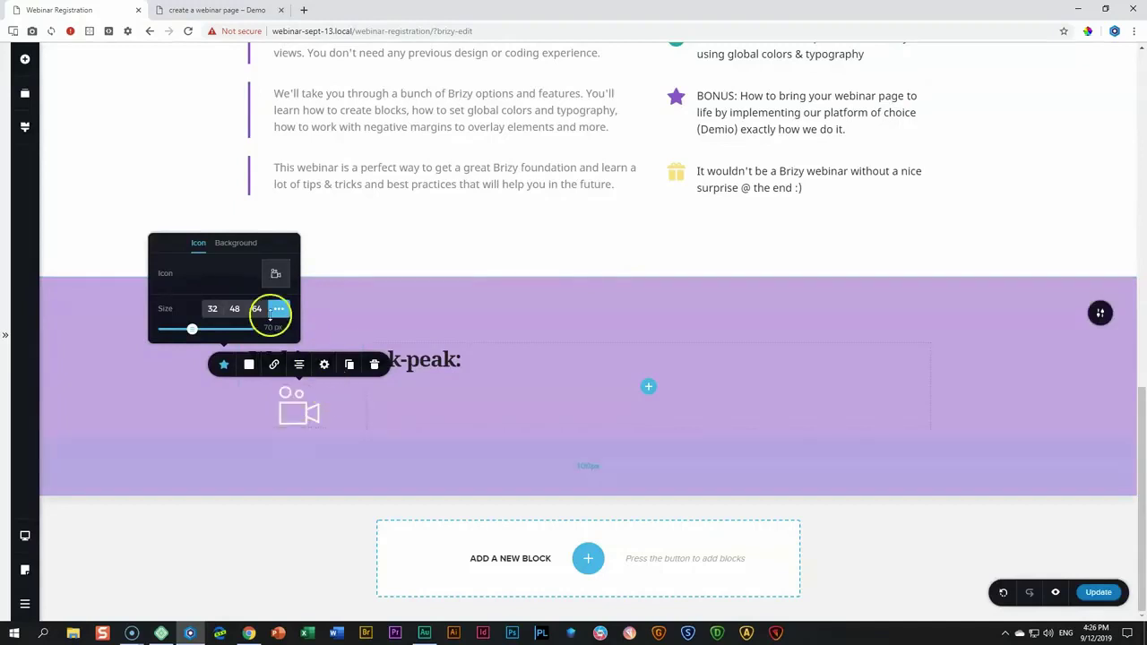
click(160, 343)
click(302, 387)
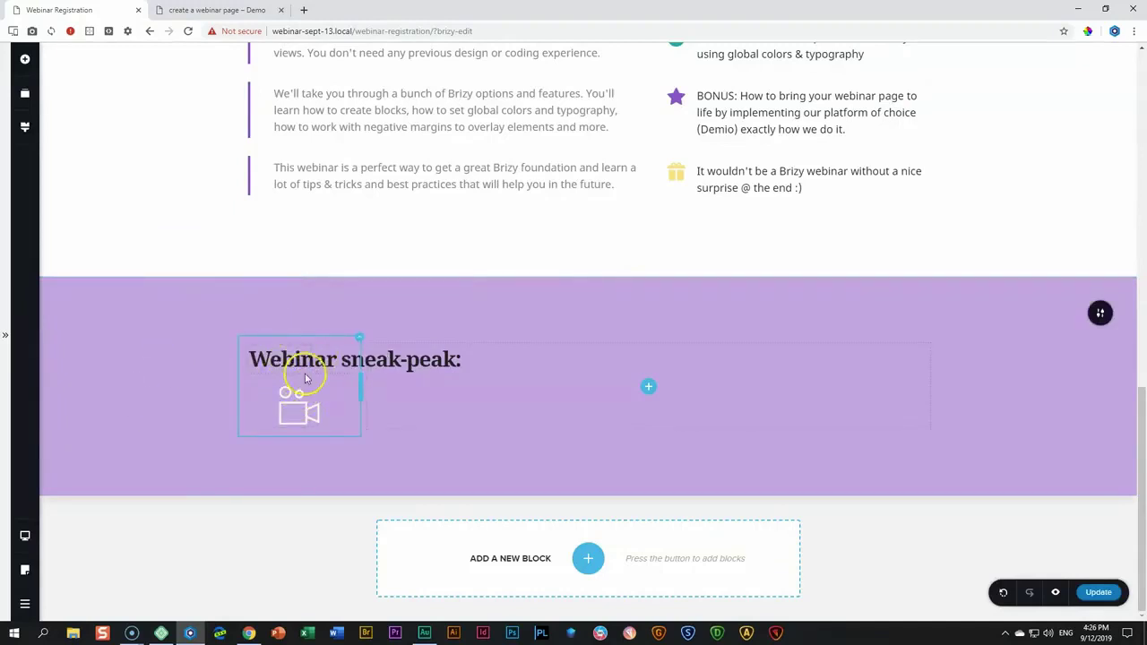
Insert a spacer between the "Webinar sneak-peak:" heading and the camera icon and stretch it to widen the gap.
click(25, 58)
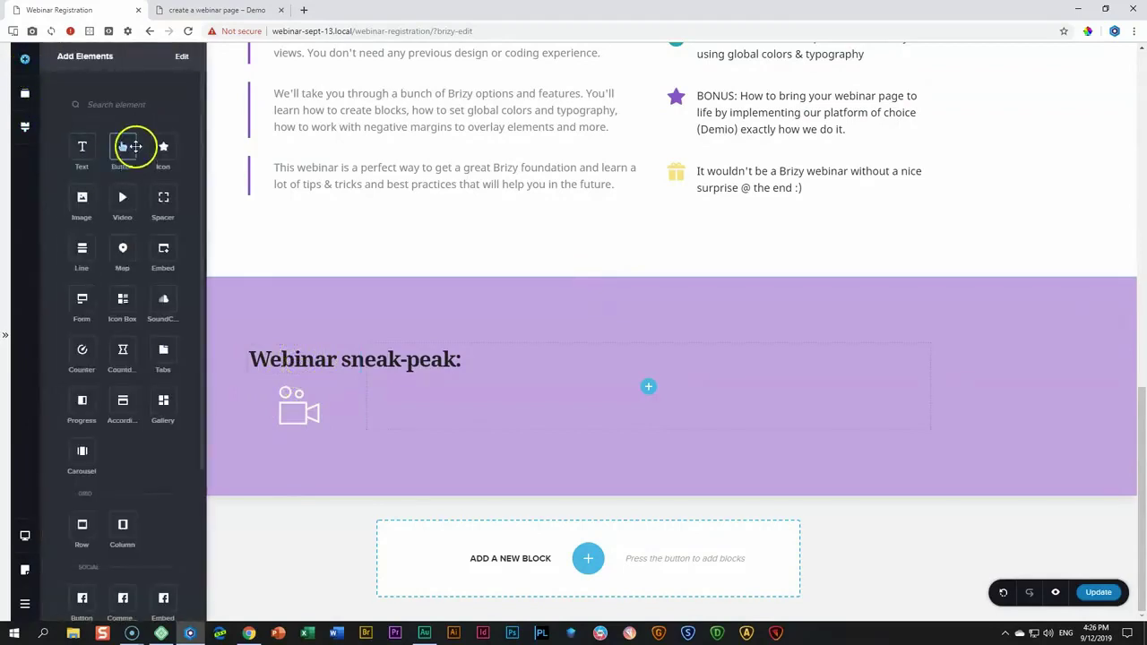
drag(162, 196, 298, 423)
click(294, 392)
key(ctrl+Tab)
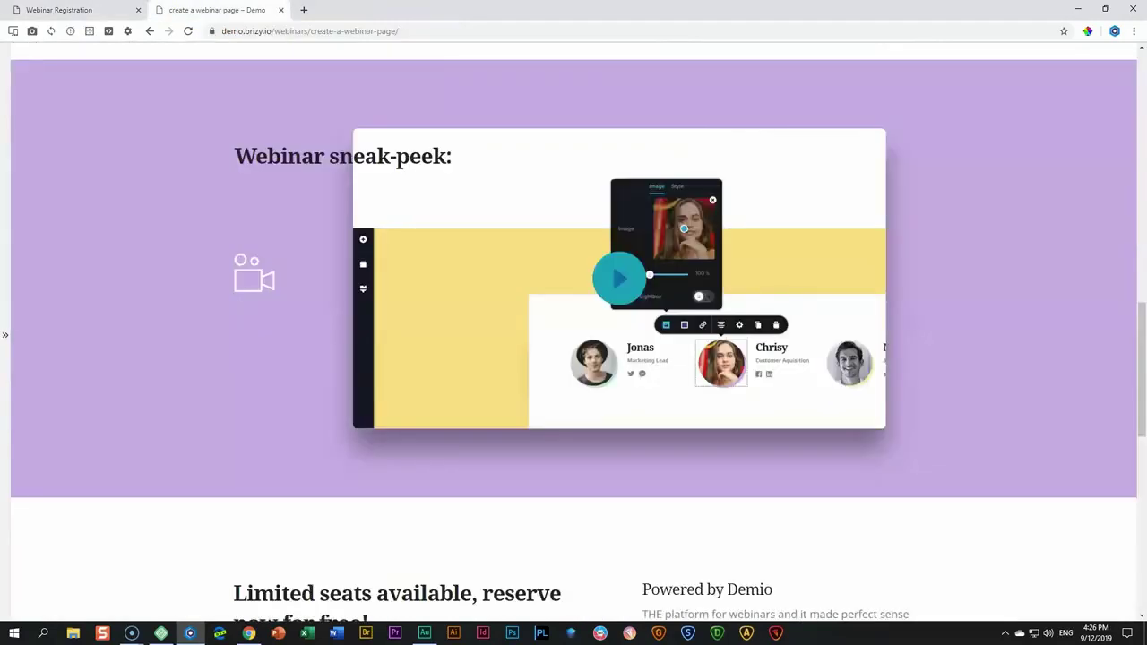
key(ctrl+shift+Tab)
drag(294, 413, 301, 447)
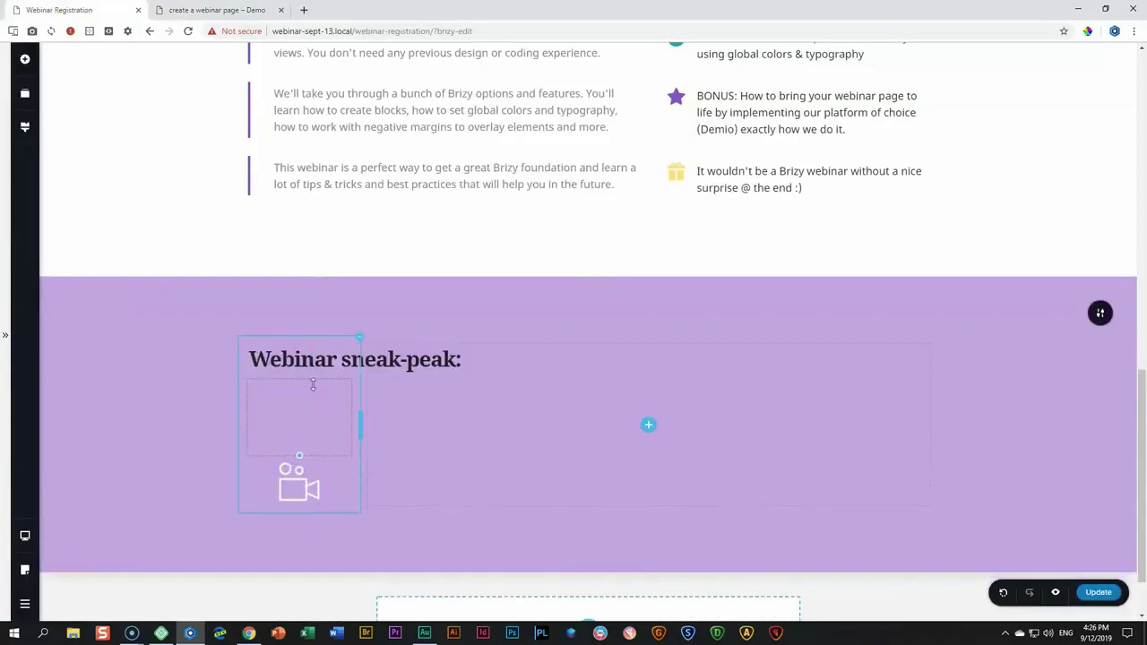
Check the spacer height above "Presented by:", and place a duplicate of the purple block's spacer above the "Webinar sneak-peak:" heading.
scroll(258, 316, up, 5)
scroll(258, 316, up, 2)
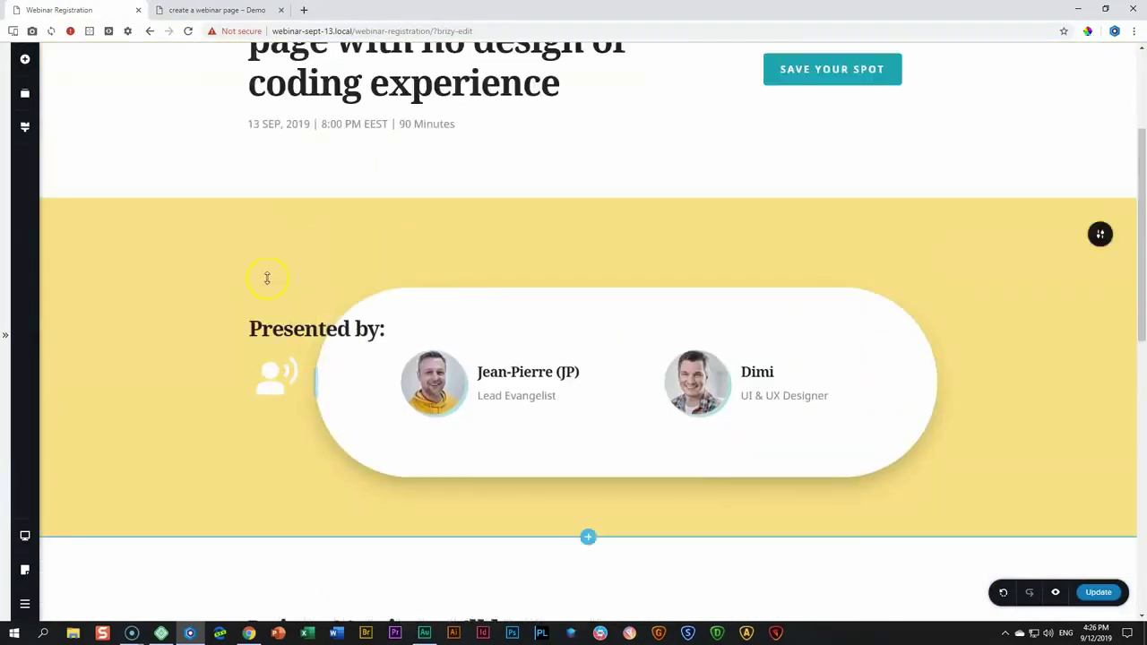
click(269, 286)
click(255, 271)
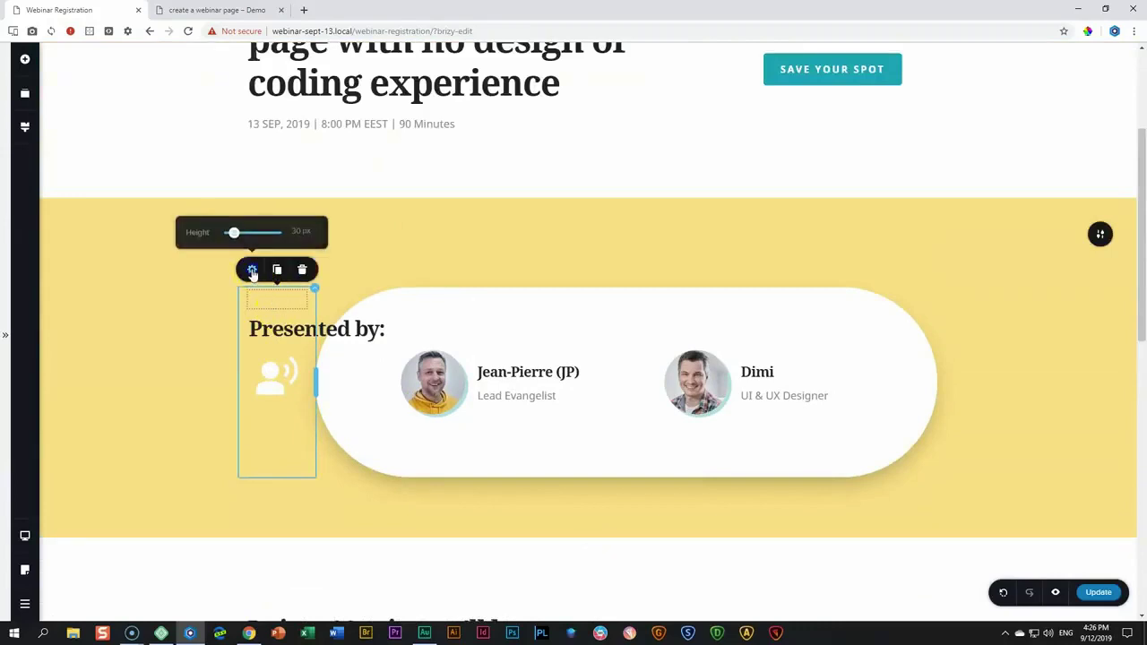
scroll(254, 333, down, 6)
scroll(253, 333, down, 1)
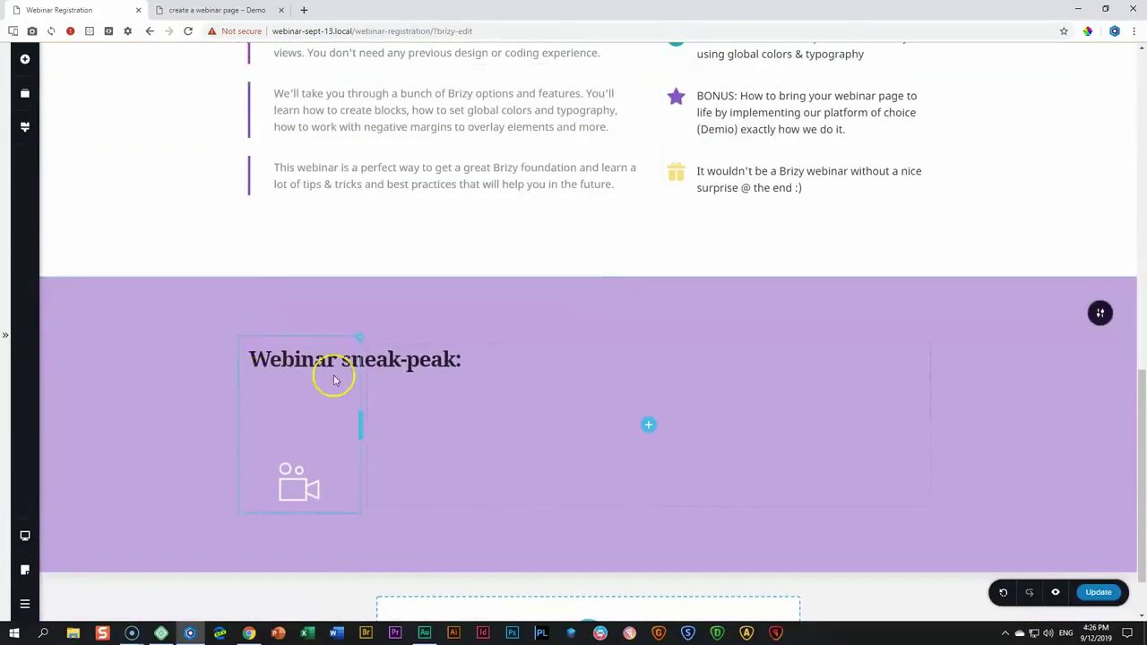
click(295, 392)
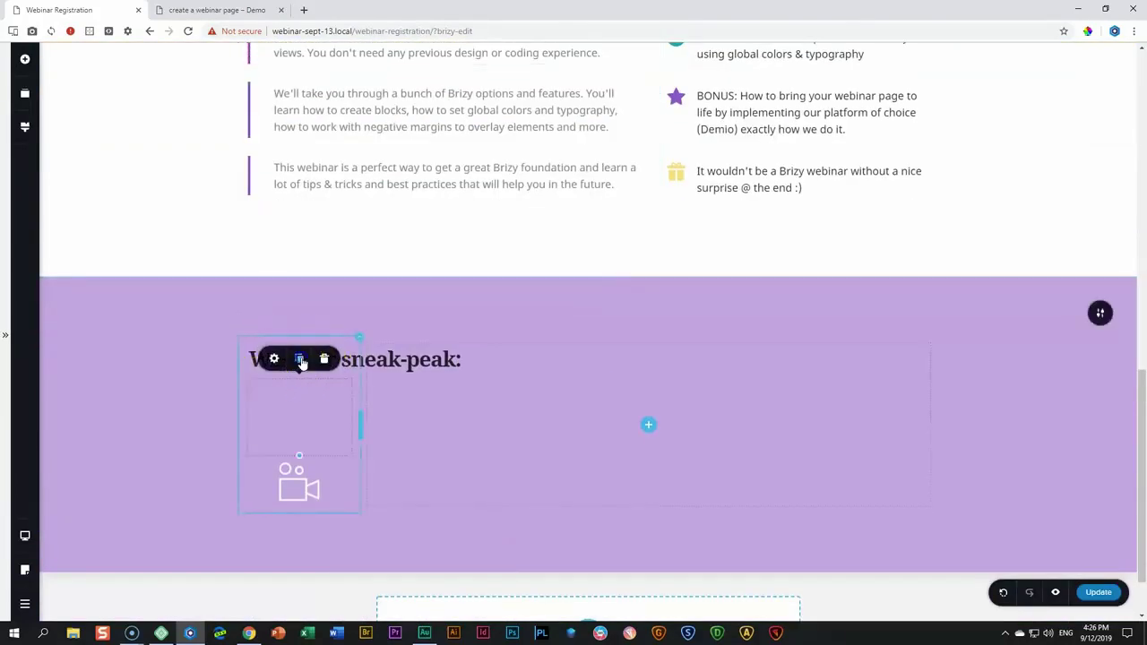
click(300, 359)
drag(302, 420, 300, 361)
Set the height of the spacer above the "Webinar sneak-peak:" heading to 30 px.
click(294, 402)
click(273, 320)
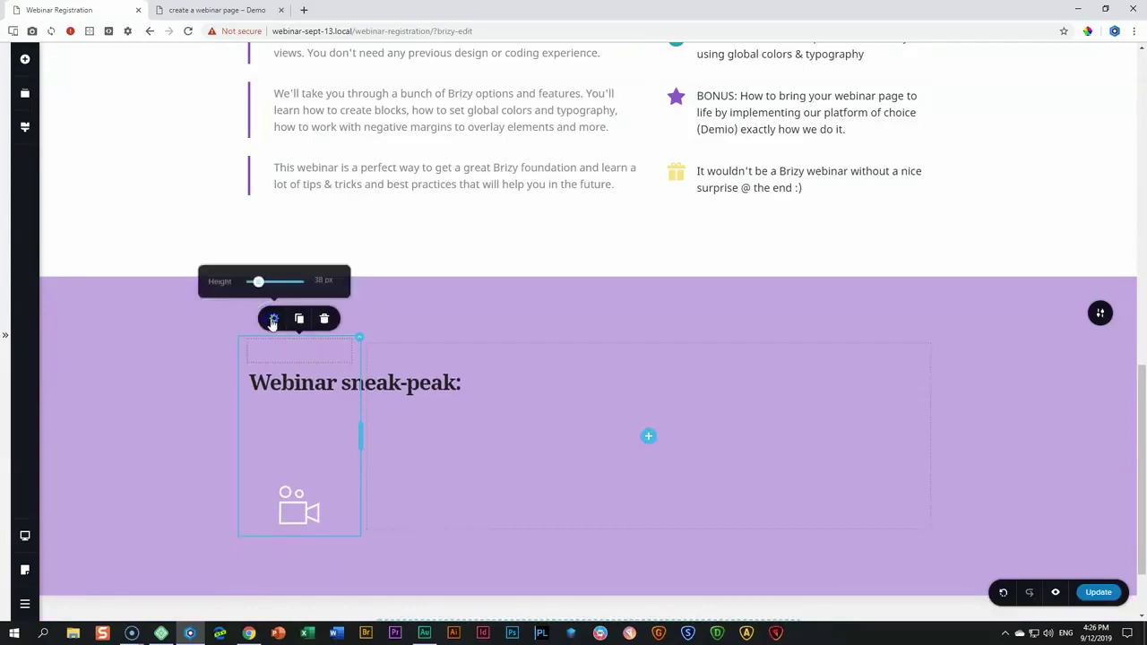
double_click(320, 281)
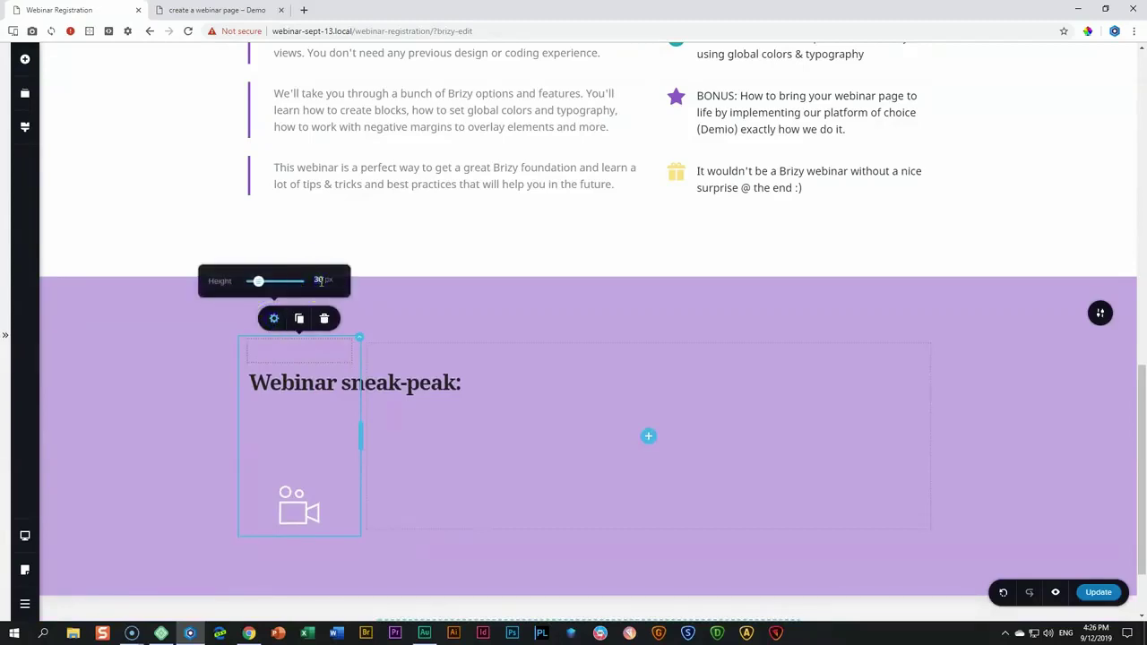
text(30)
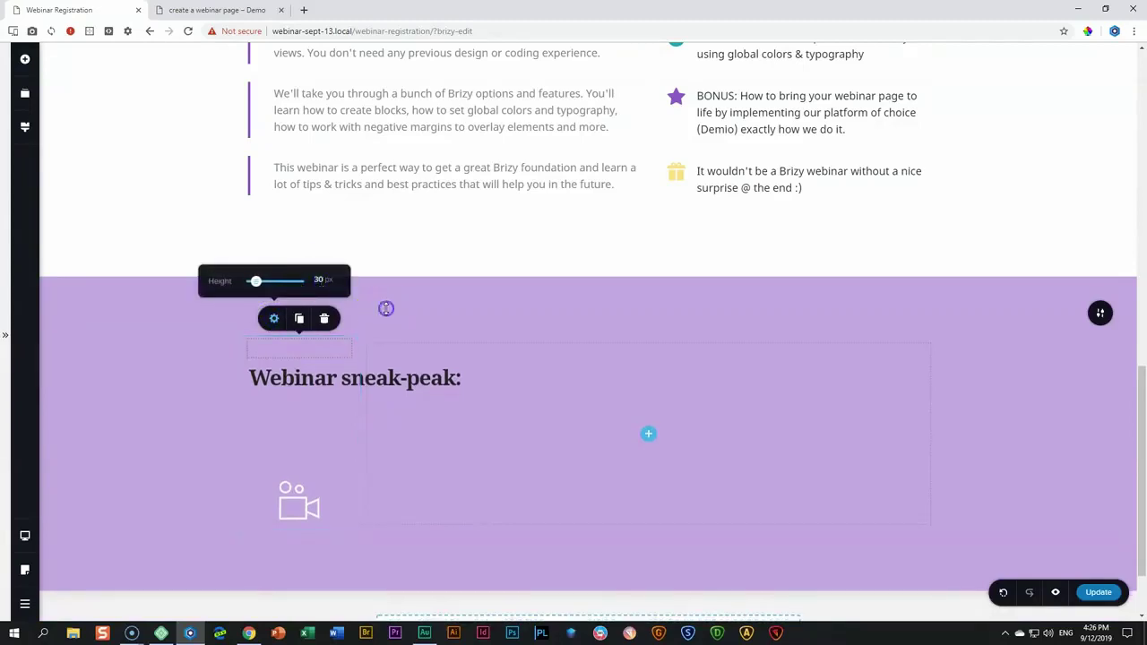
click(277, 433)
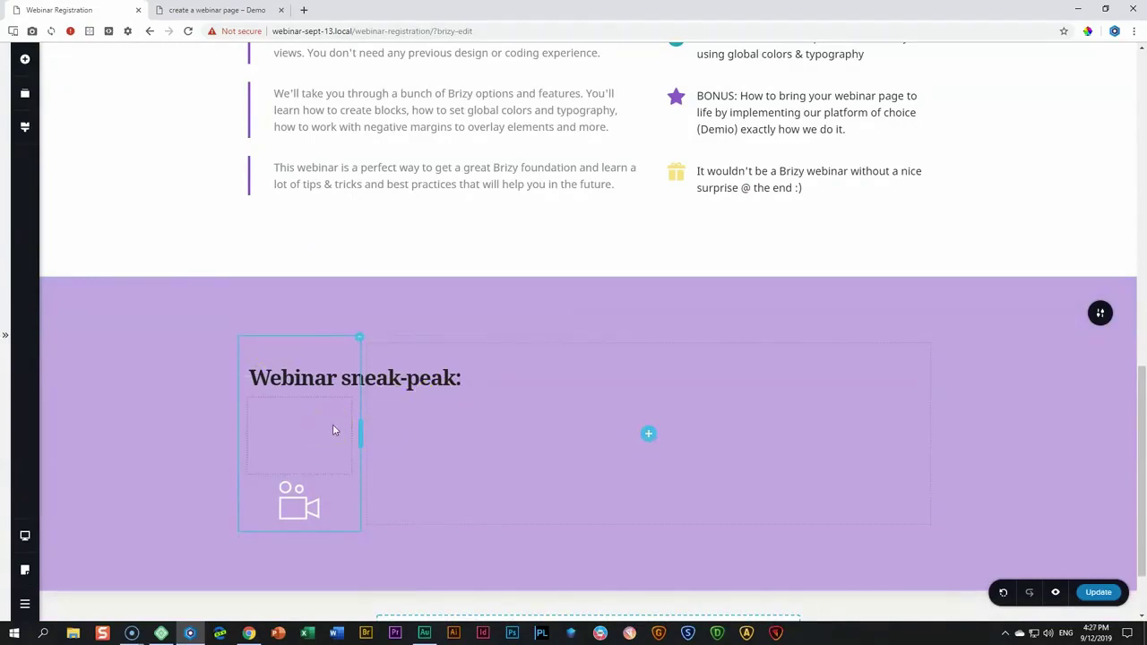
Add a Video element to the wide column of the purple block.
click(649, 436)
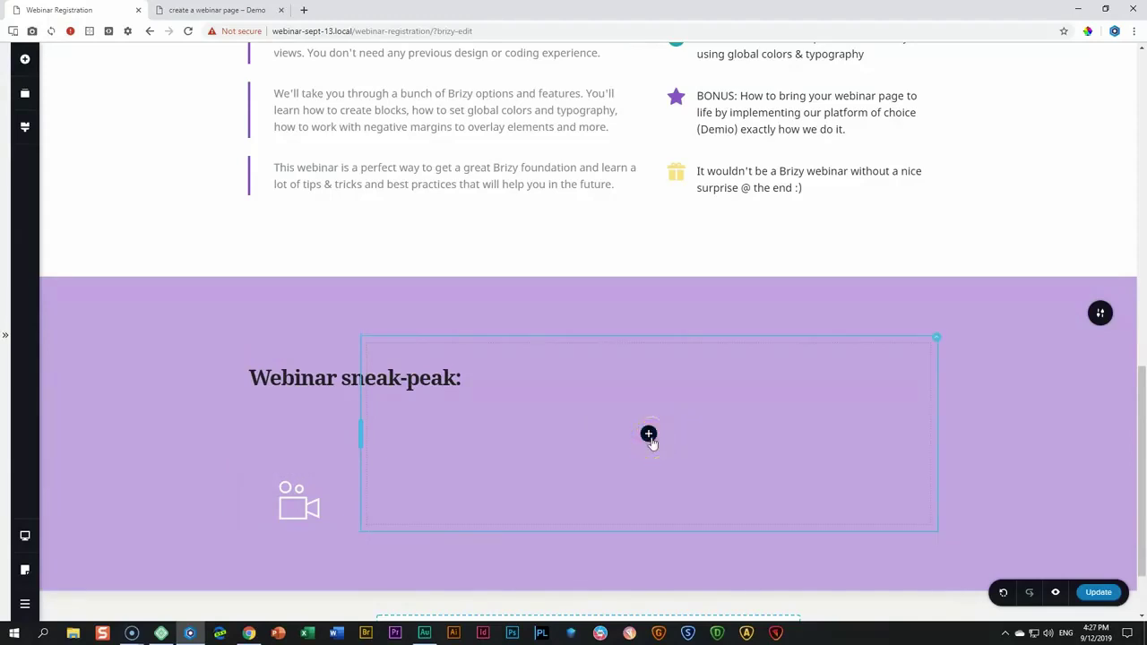
click(649, 435)
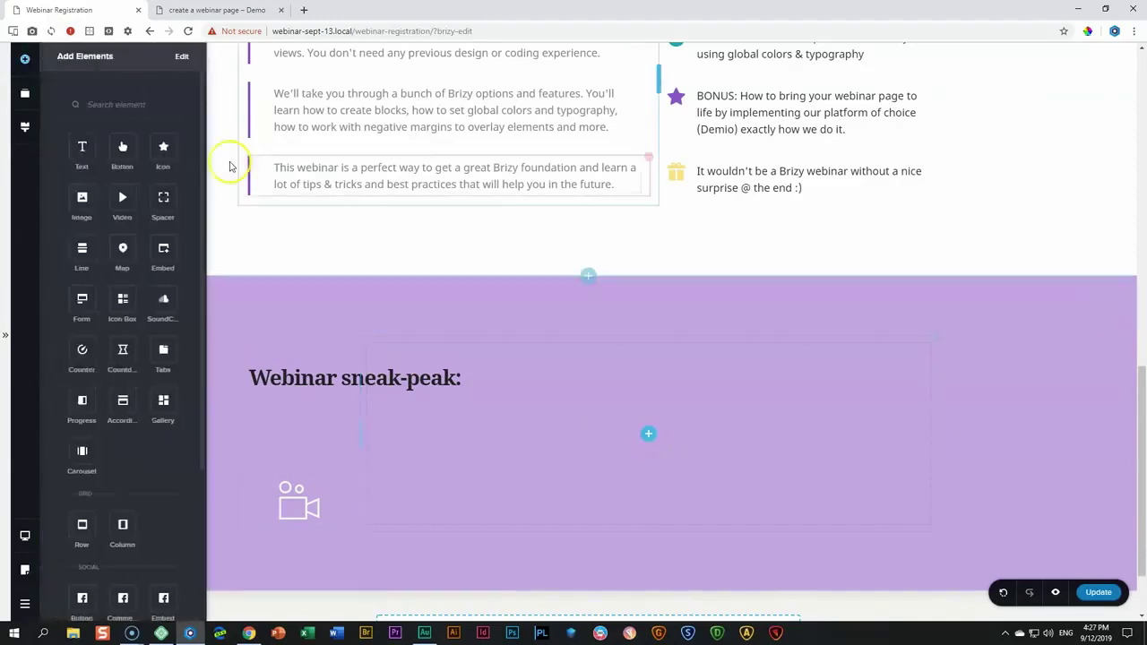
drag(123, 197, 650, 478)
scroll(649, 478, down, 3)
Upload cover4.jpg from the Downloads folder and use it as the video's cover image.
click(641, 313)
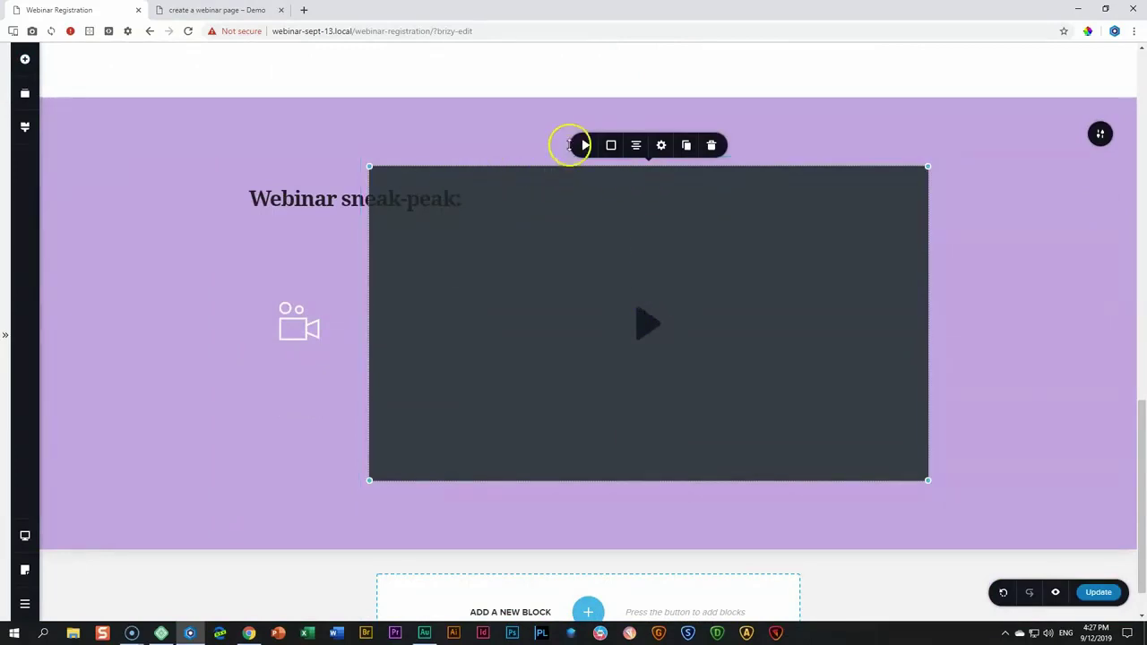
scroll(576, 205, up, 1)
click(586, 206)
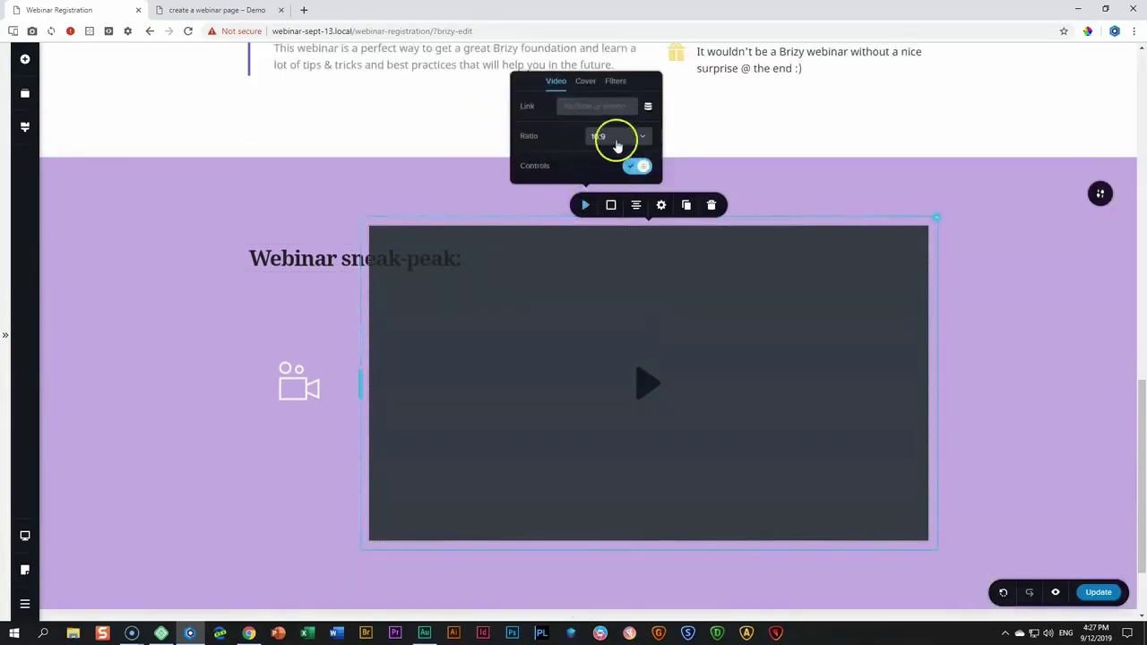
click(586, 82)
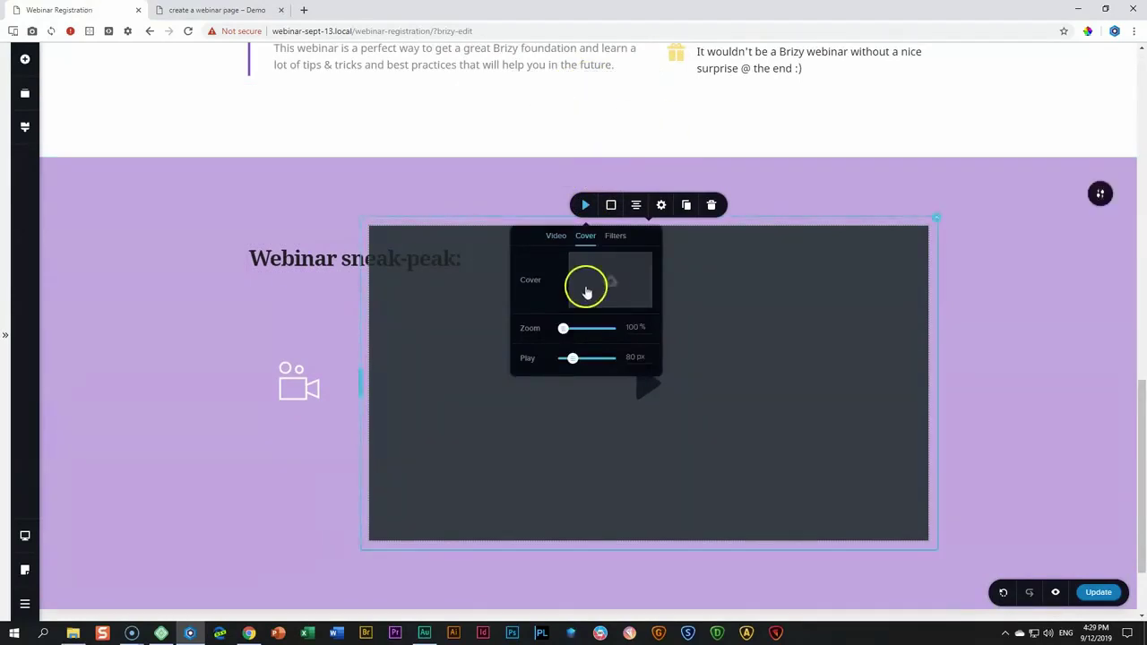
click(601, 283)
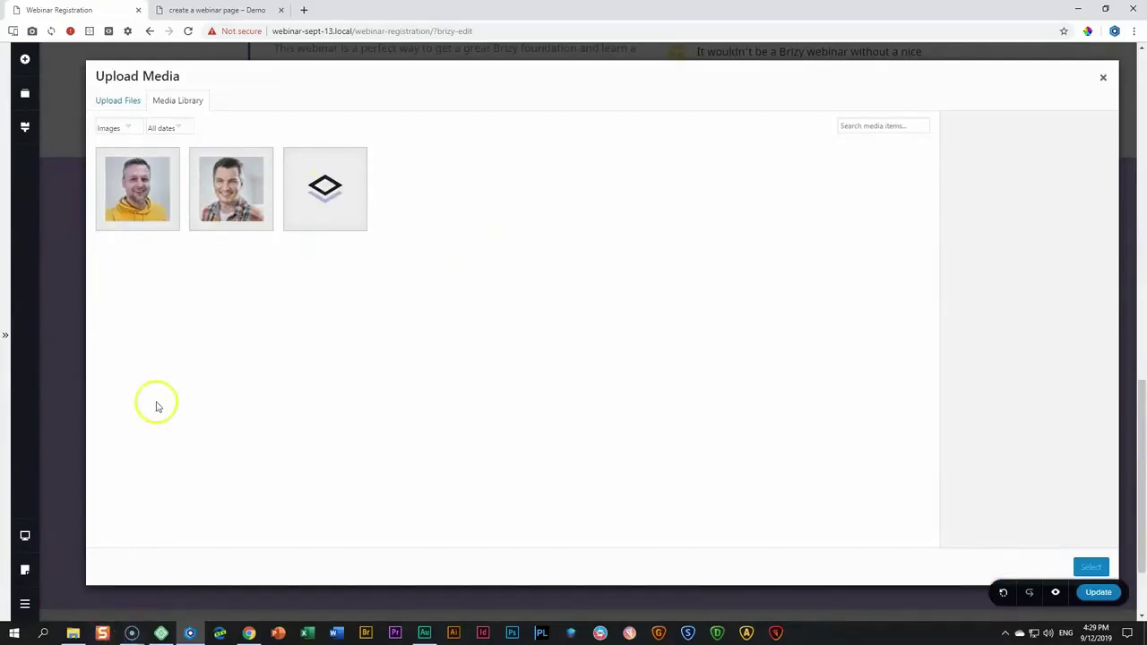
click(119, 102)
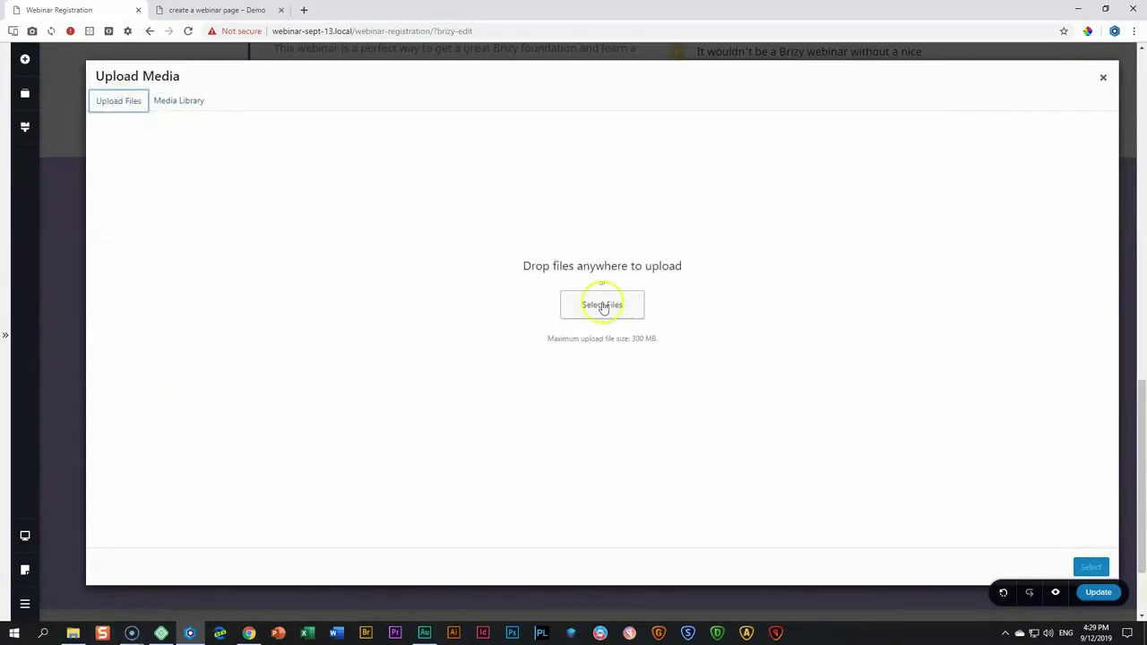
click(188, 100)
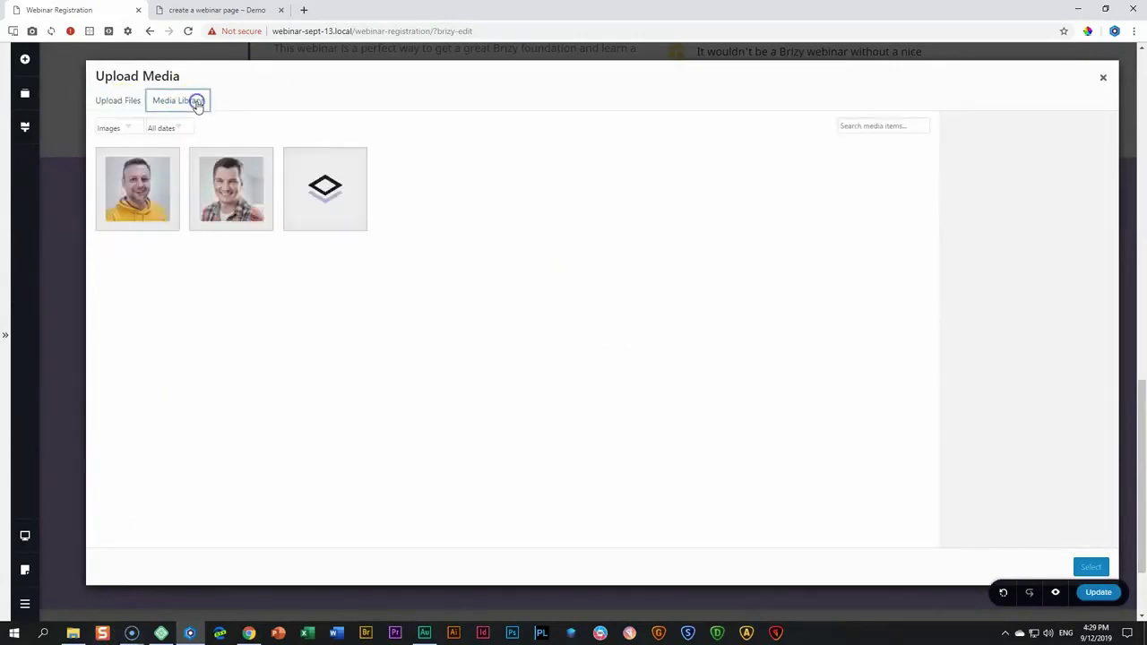
click(78, 638)
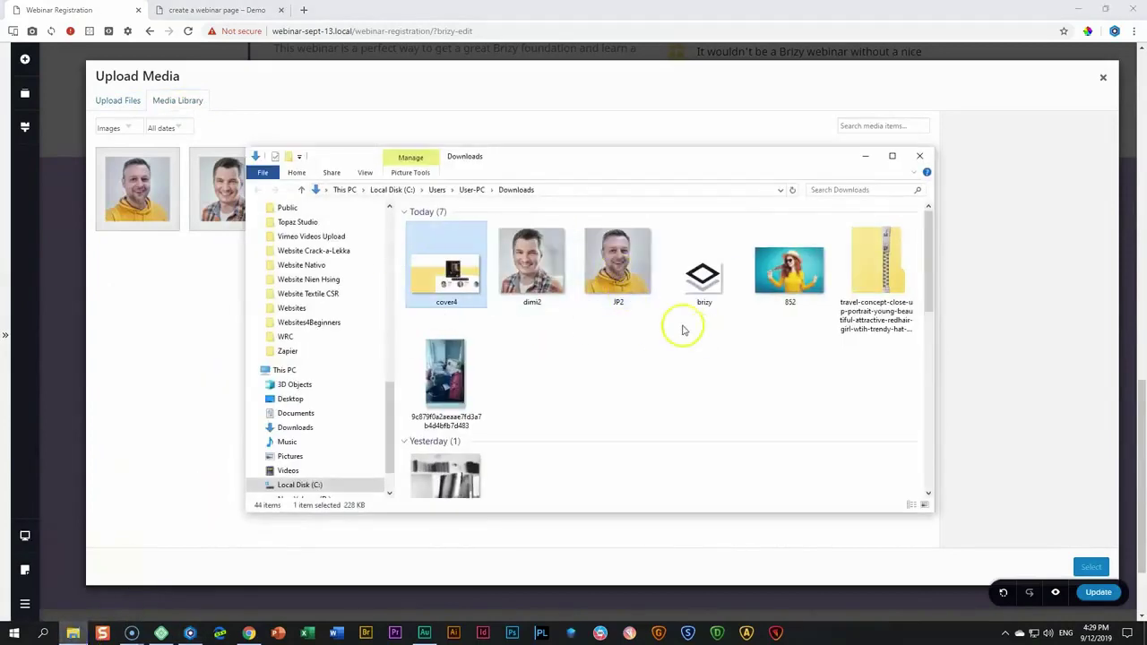
drag(462, 277, 163, 286)
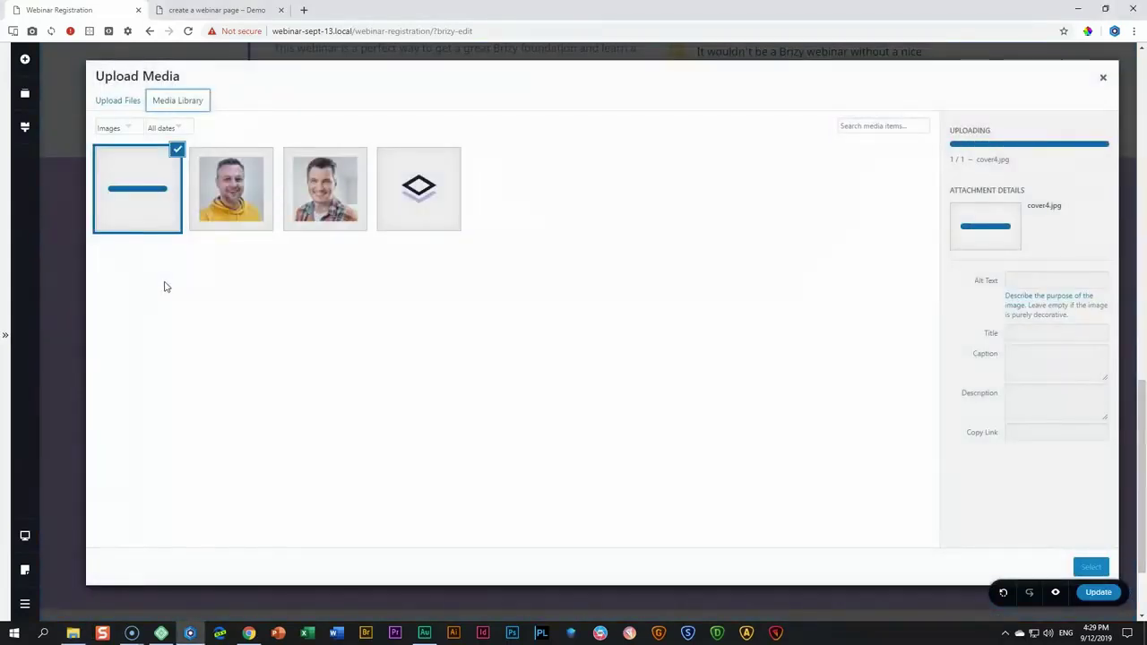
click(1091, 566)
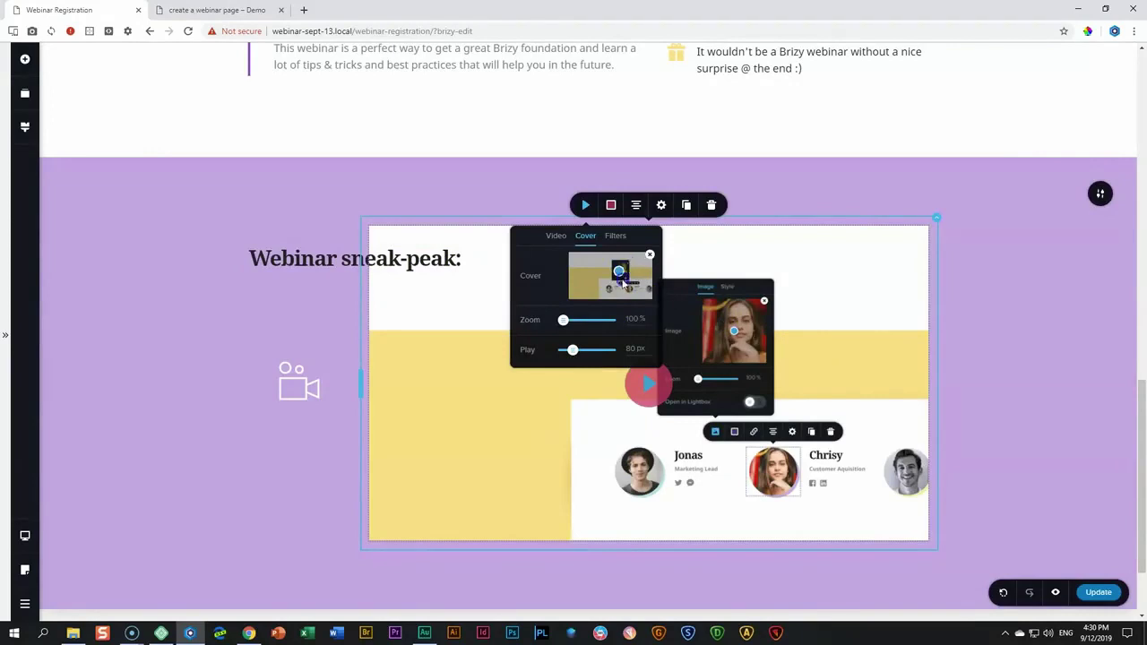
Adjust the focal point of the video's cover image and set the play button size to 90 px.
drag(622, 292, 612, 280)
drag(575, 350, 577, 349)
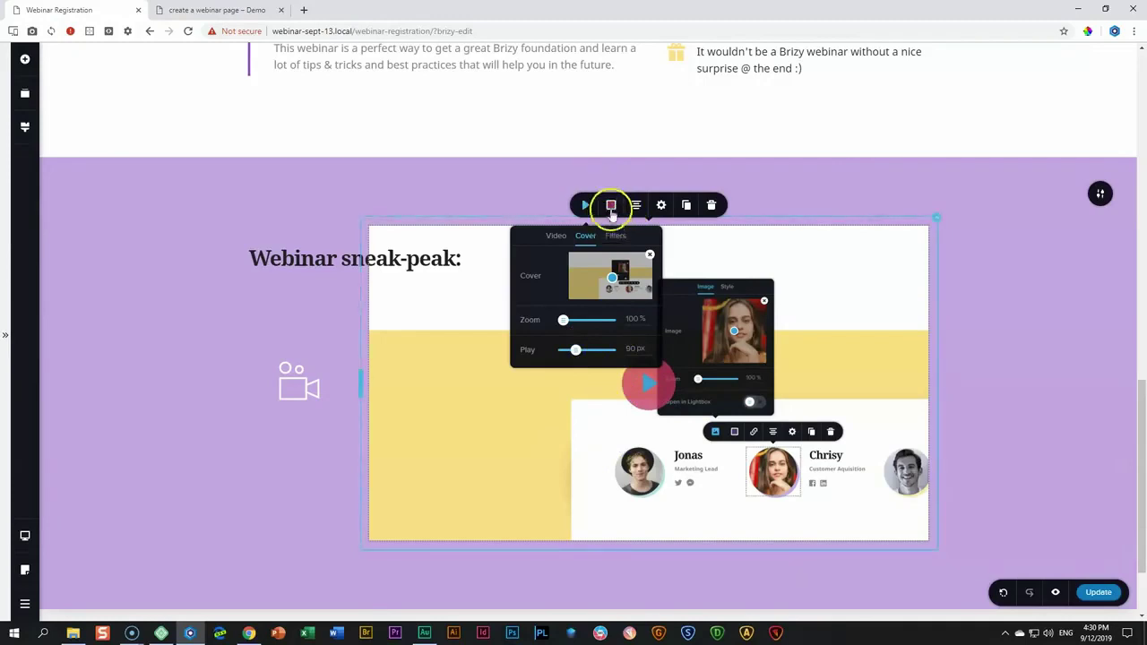
Colour the video's play button with the teal colour from the global palette.
click(611, 207)
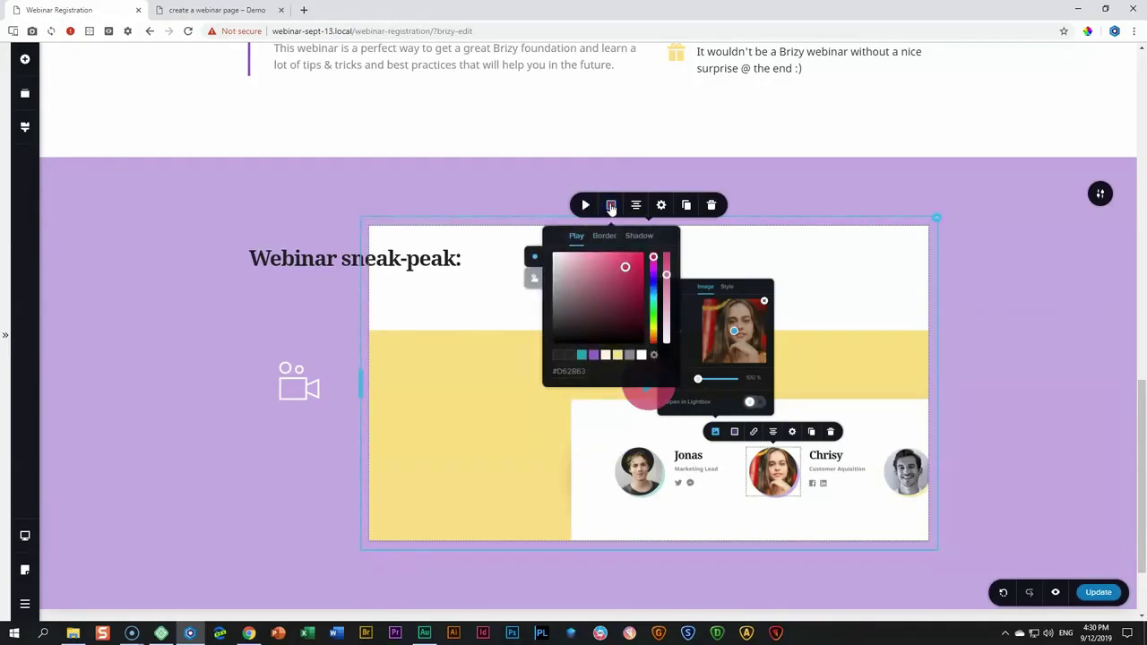
click(582, 356)
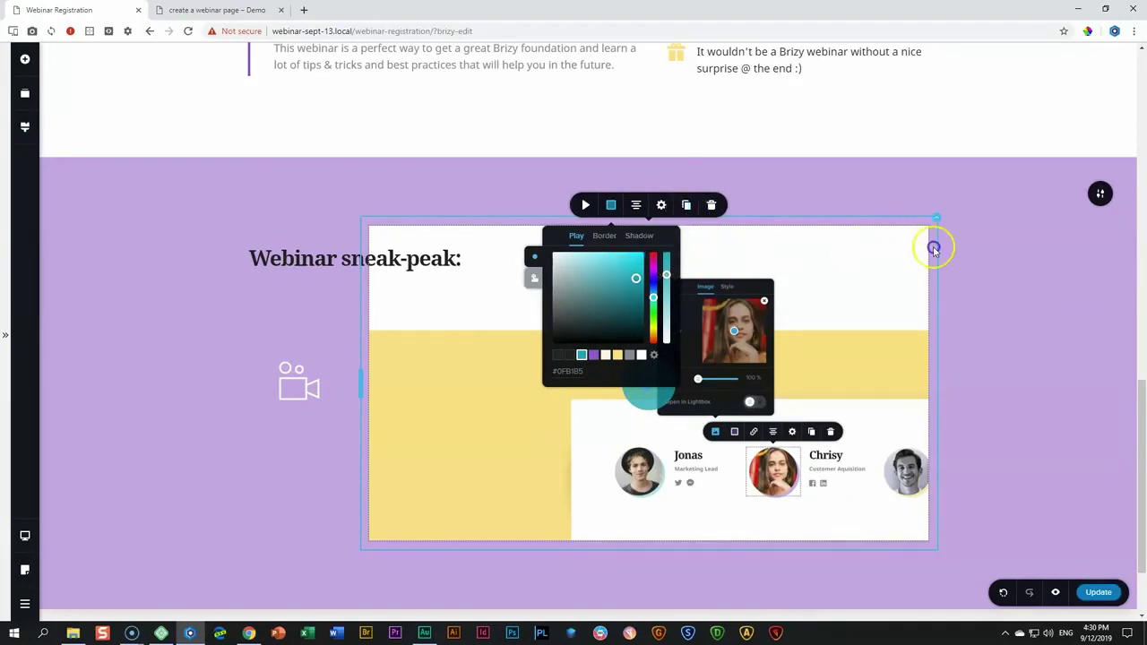
click(923, 219)
Round the video's corners, trying a radius of 35 px and then a smaller one.
click(571, 304)
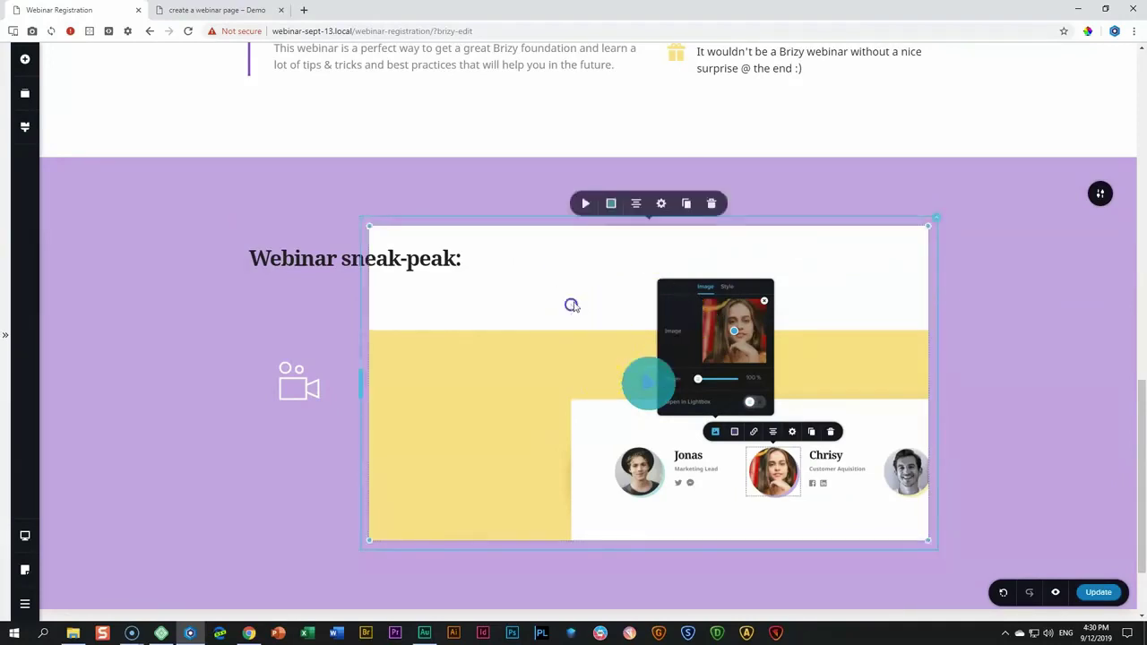
click(661, 206)
click(634, 172)
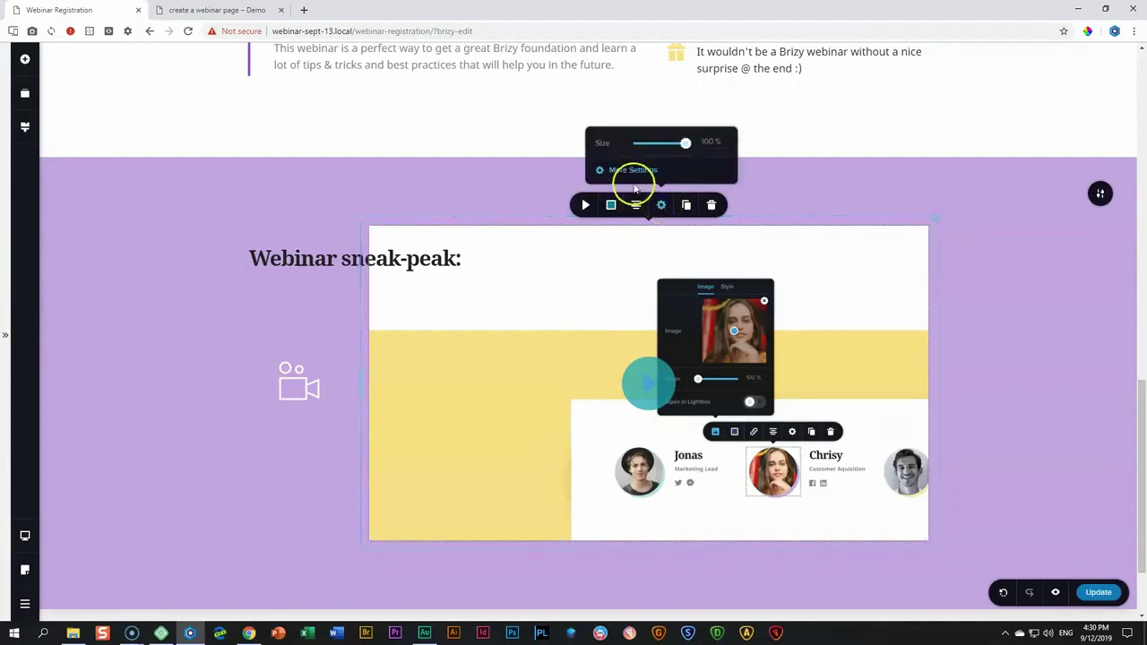
drag(1003, 344, 1033, 345)
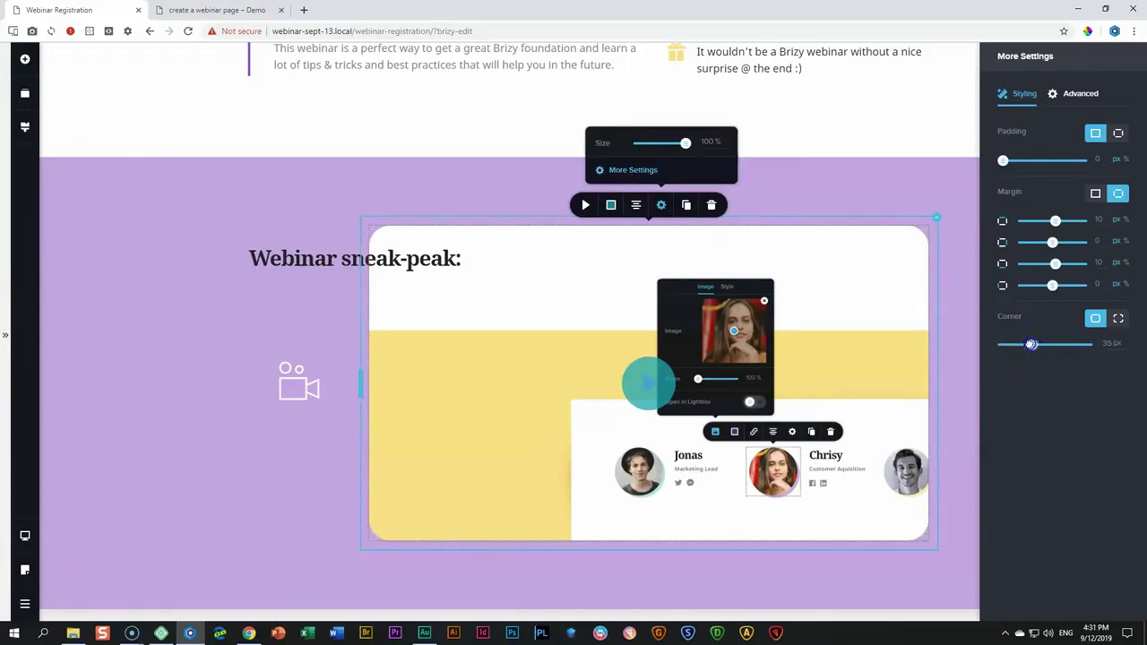
drag(1026, 344, 1023, 344)
click(865, 280)
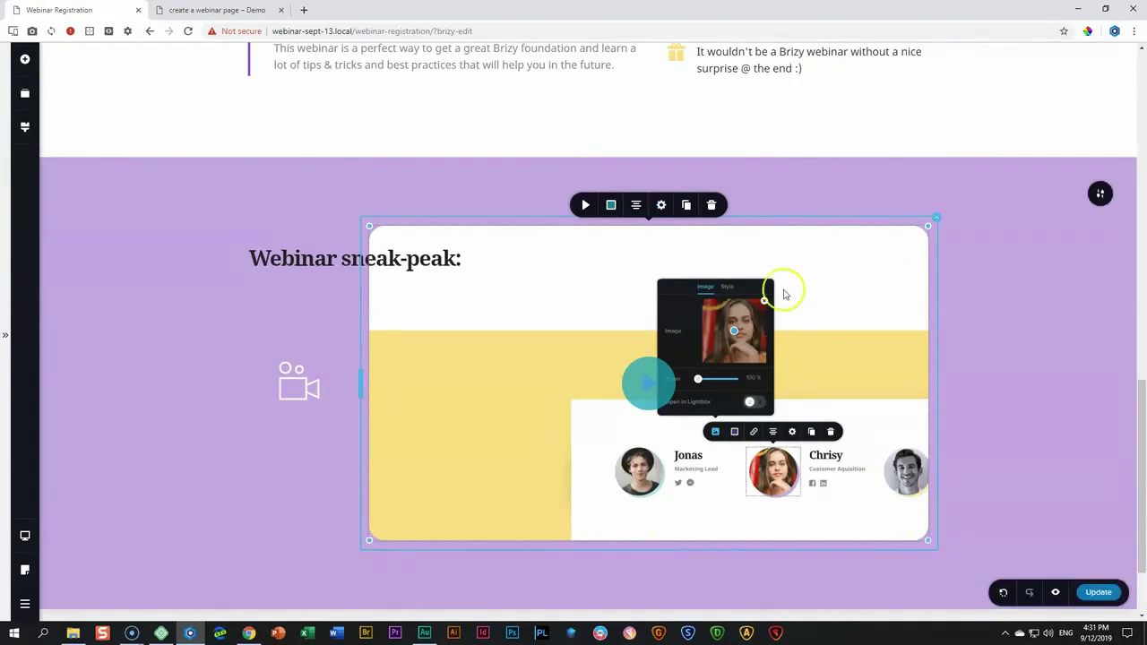
Give the video a black Outline shadow with a blur of 40, a vertical offset of 35 and 30% opacity.
scroll(780, 290, up, 6)
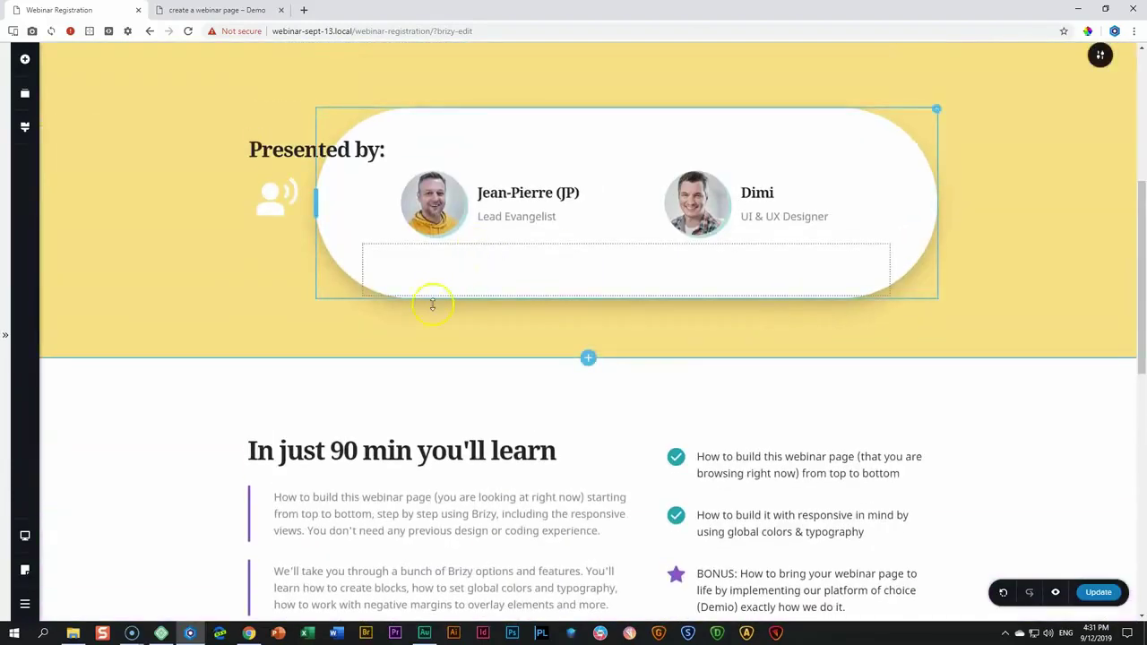
scroll(558, 307, down, 7)
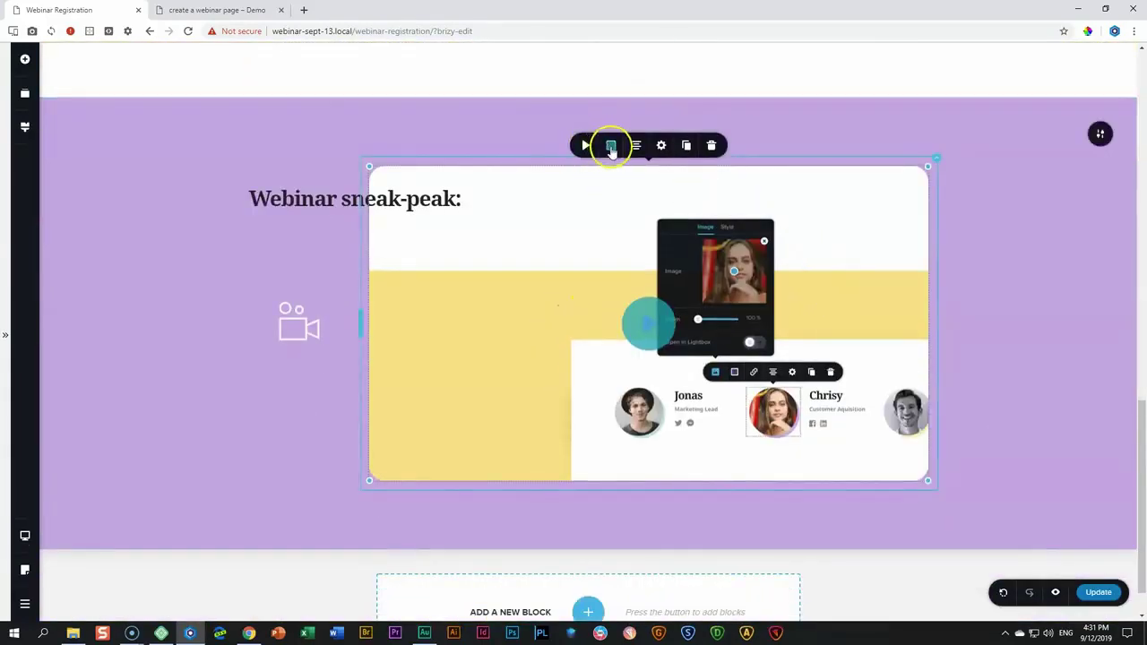
scroll(605, 237, up, 1)
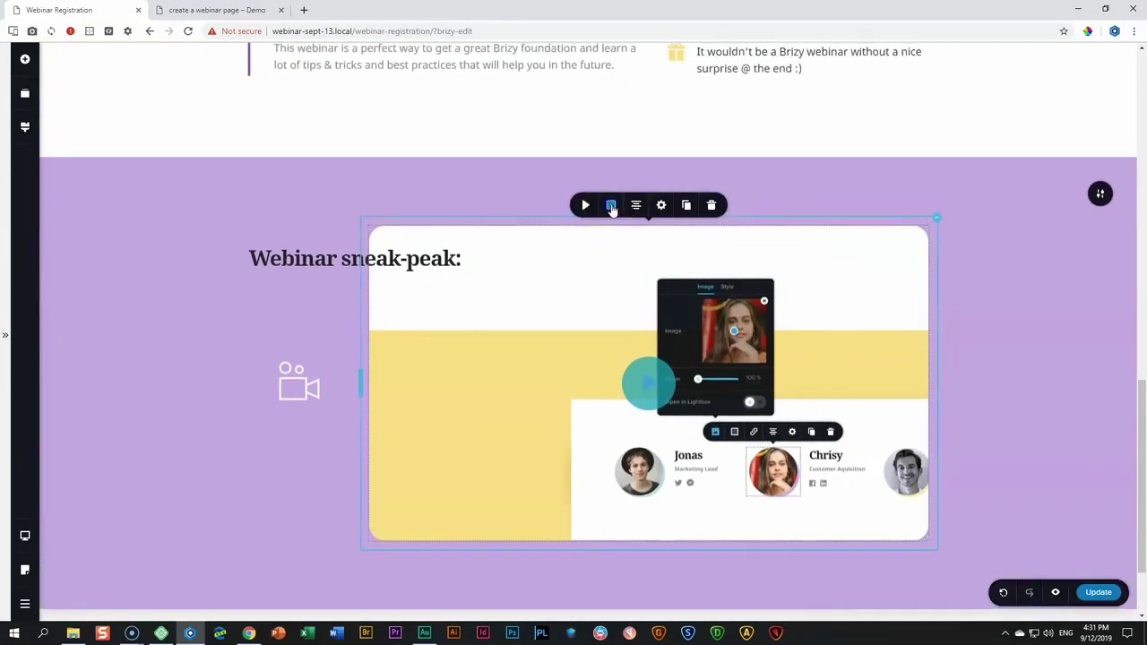
click(611, 206)
click(637, 236)
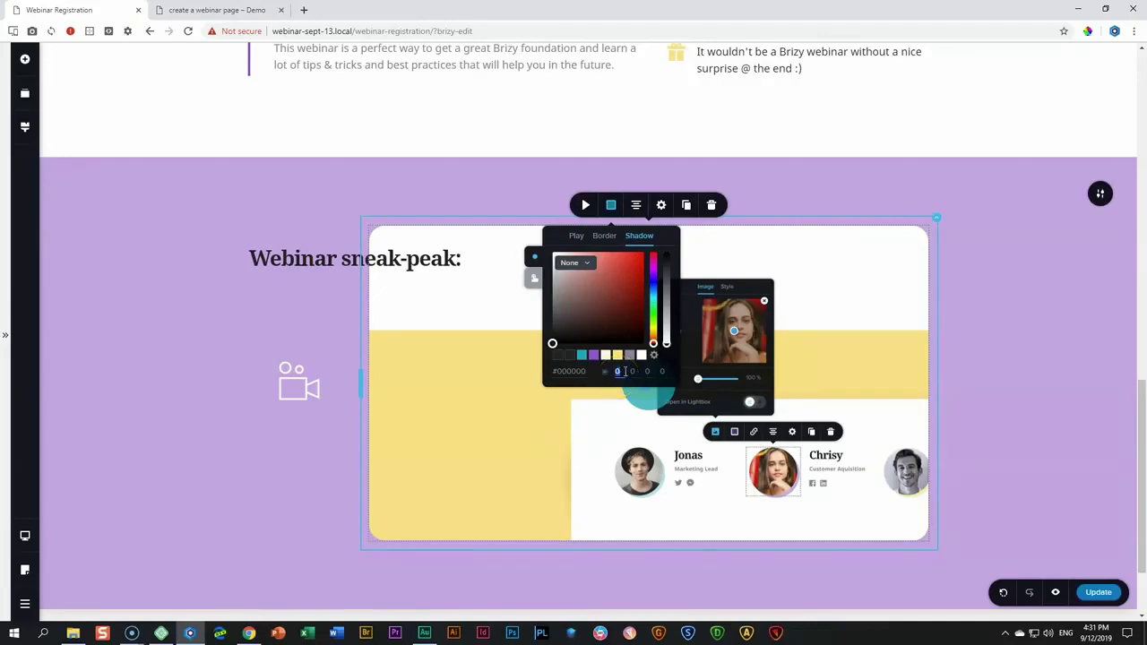
text(35)
click(749, 339)
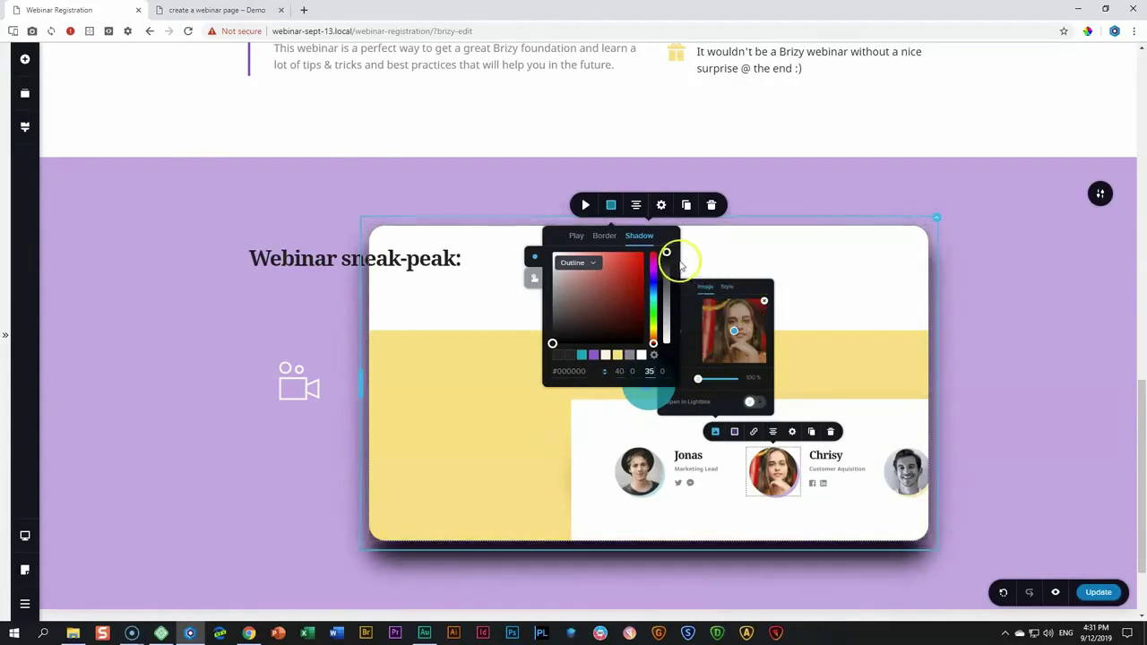
drag(667, 272, 666, 319)
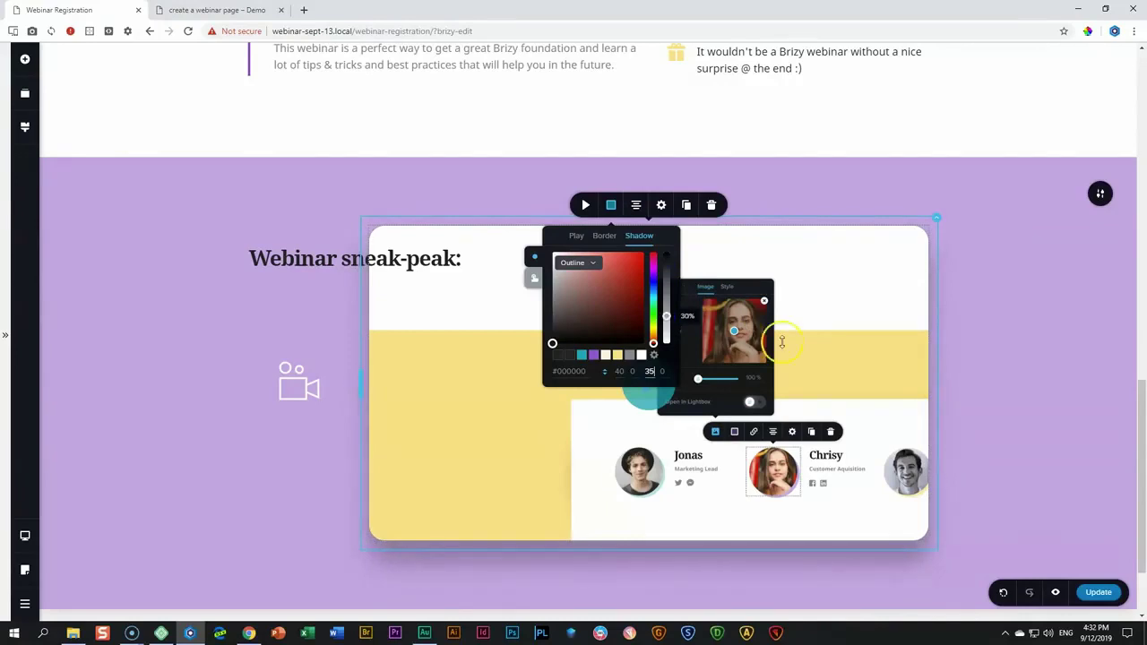
click(999, 387)
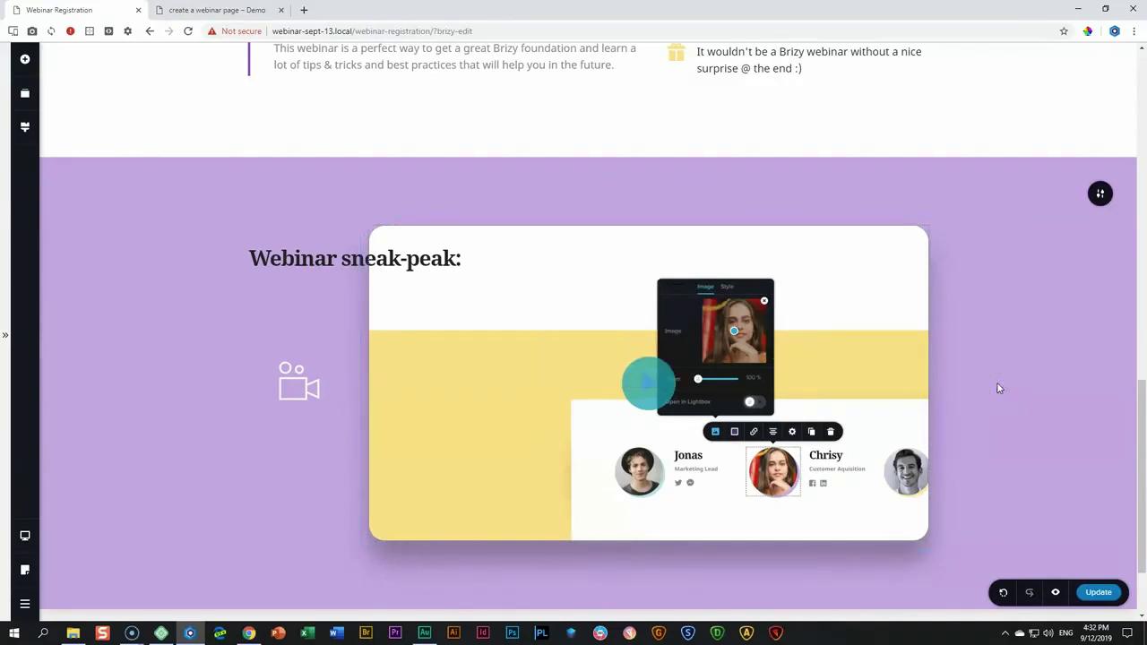
Compare with the demo page, then reduce the video's size to 95% and align it left in its column.
click(228, 9)
click(67, 10)
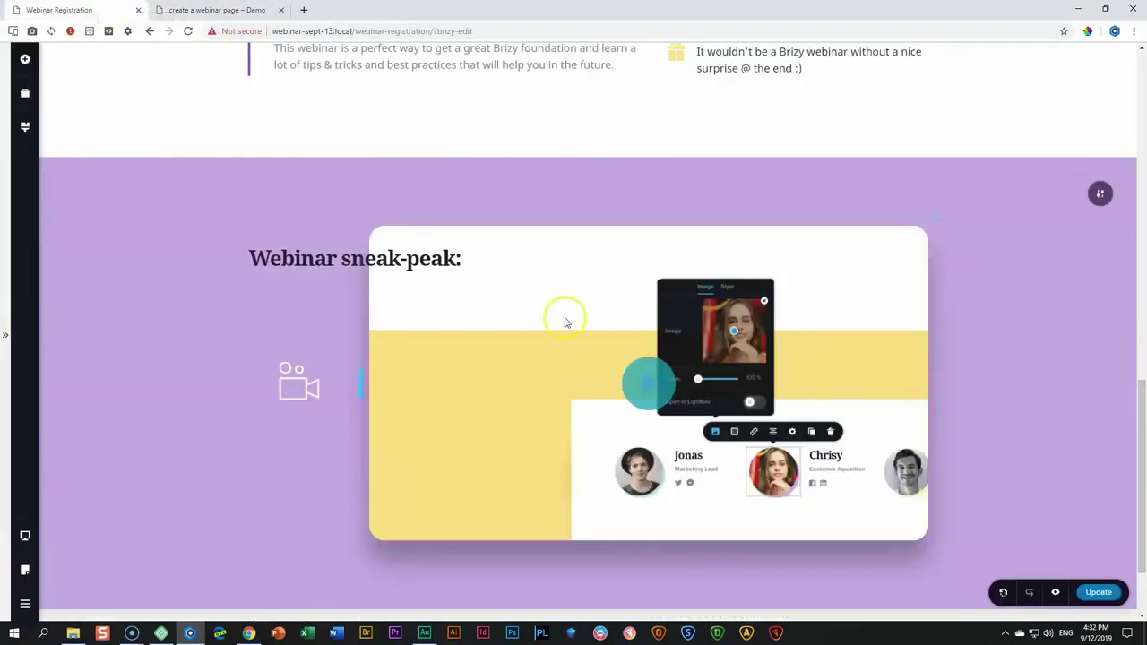
click(566, 298)
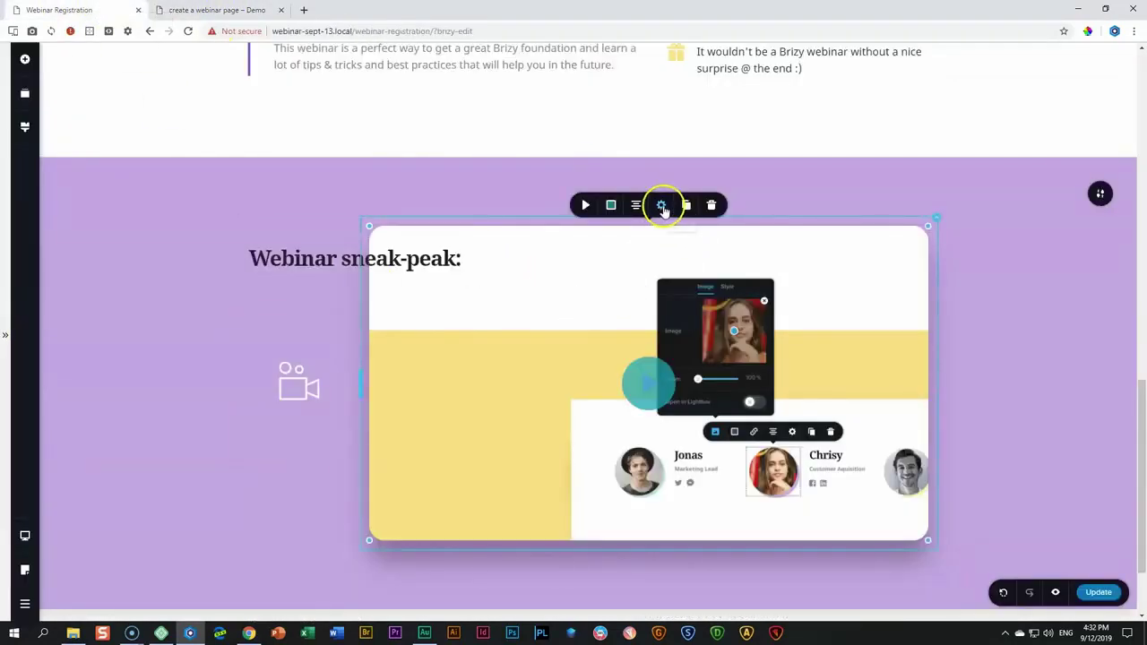
click(661, 206)
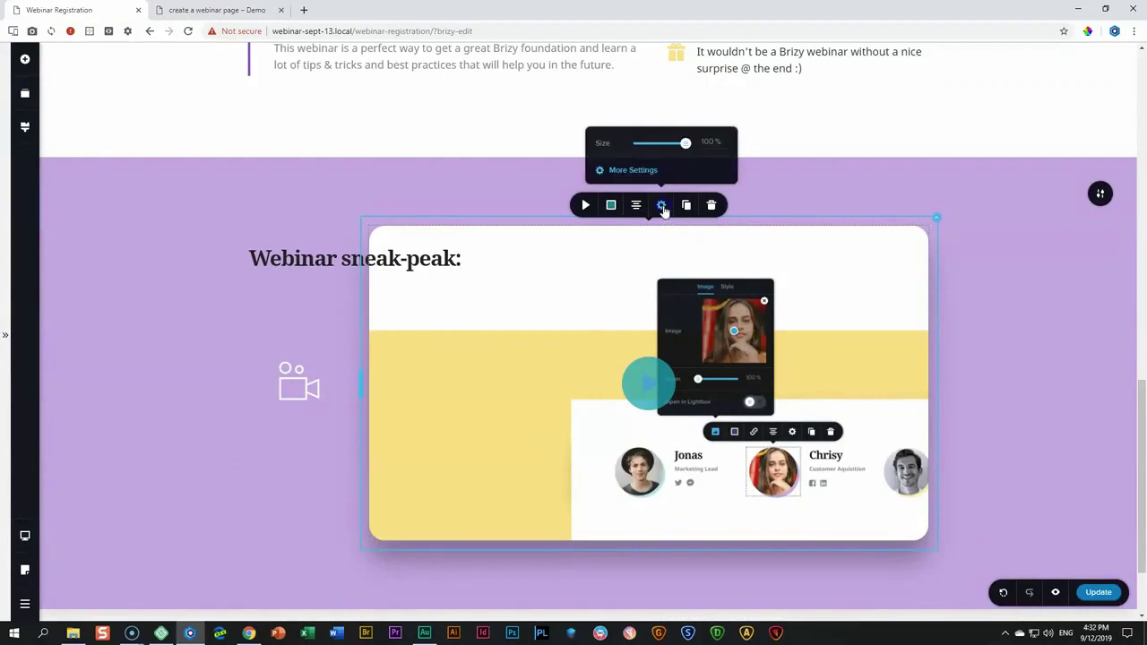
drag(685, 143, 679, 146)
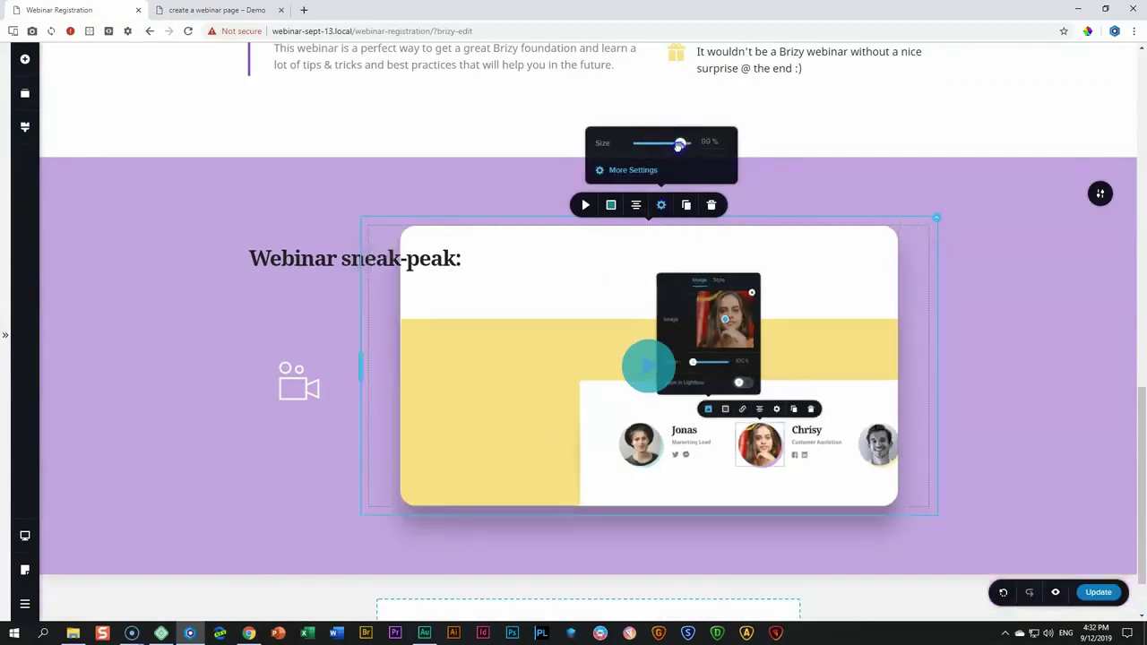
click(708, 145)
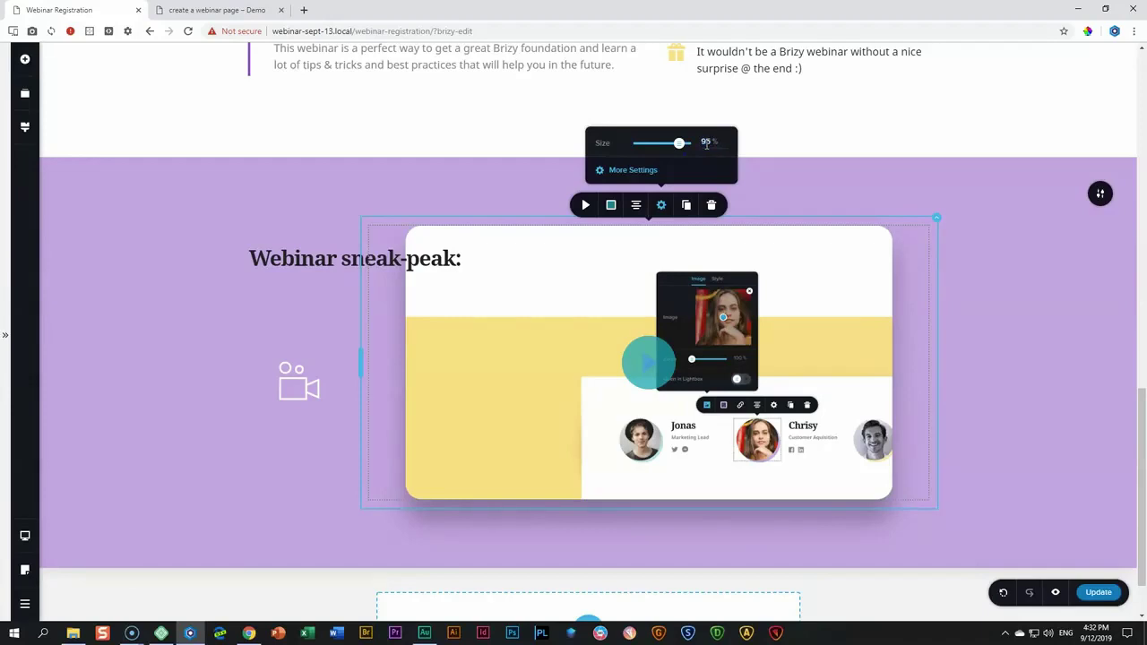
text(95)
key(Return)
click(635, 206)
click(635, 207)
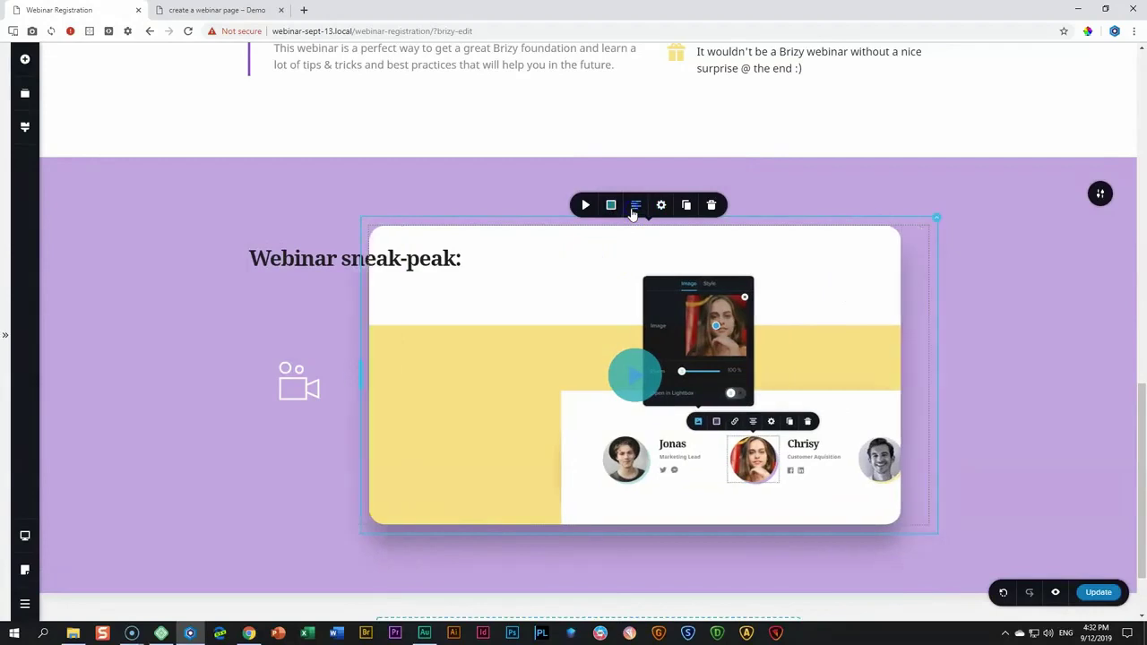
click(1033, 301)
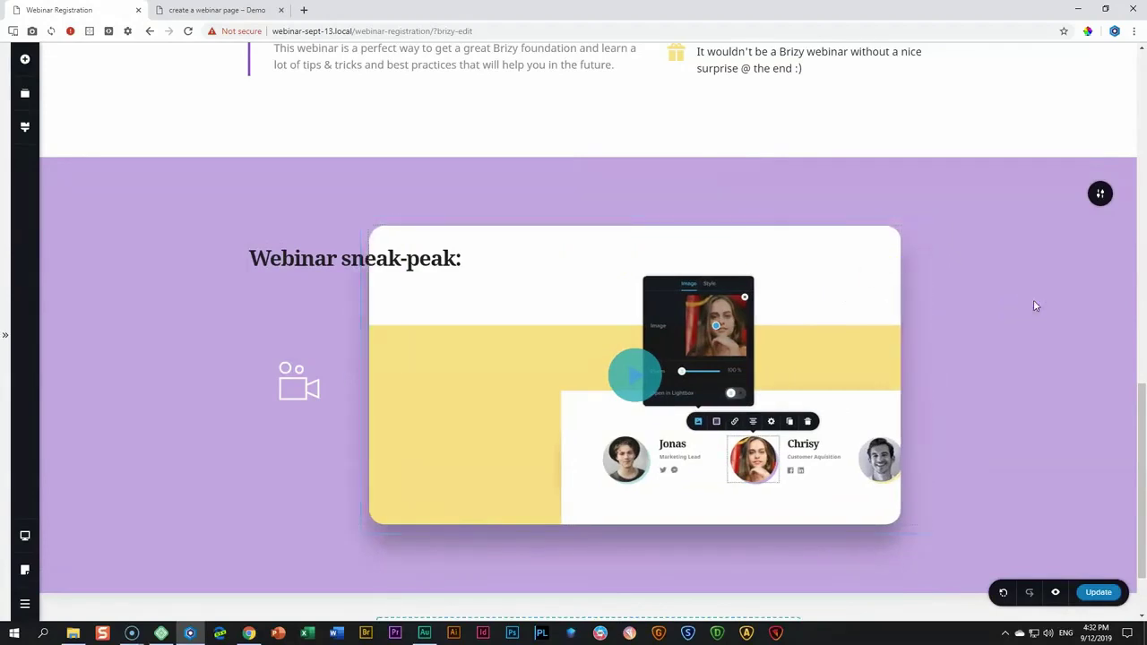
Reduce the video's corner radius to 10 px.
click(827, 265)
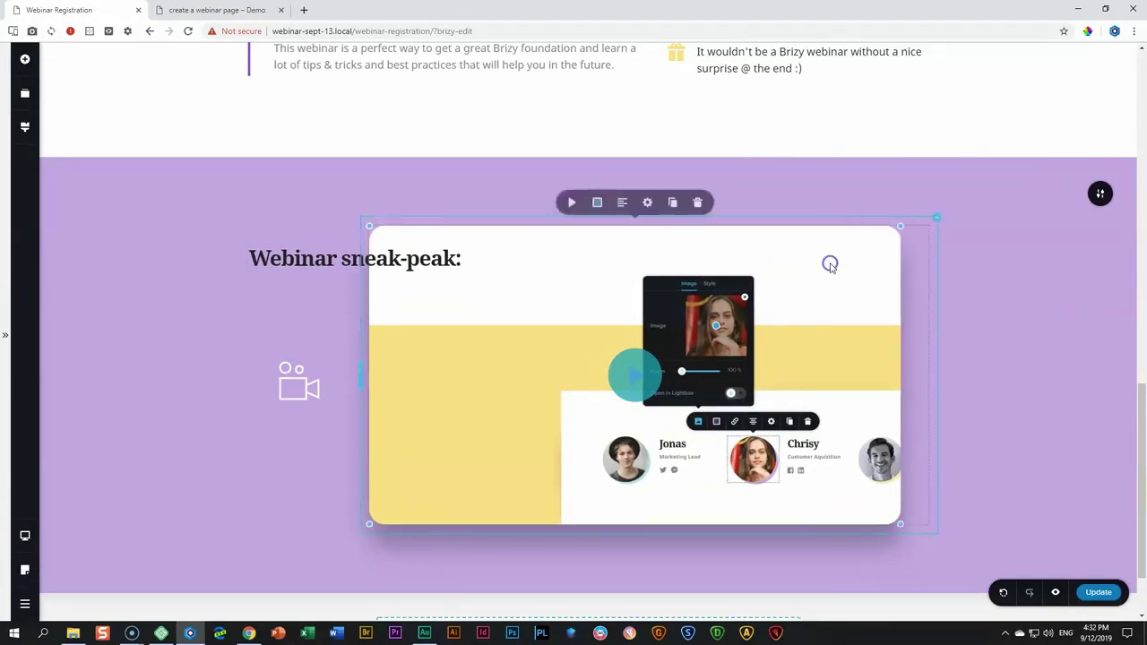
click(647, 205)
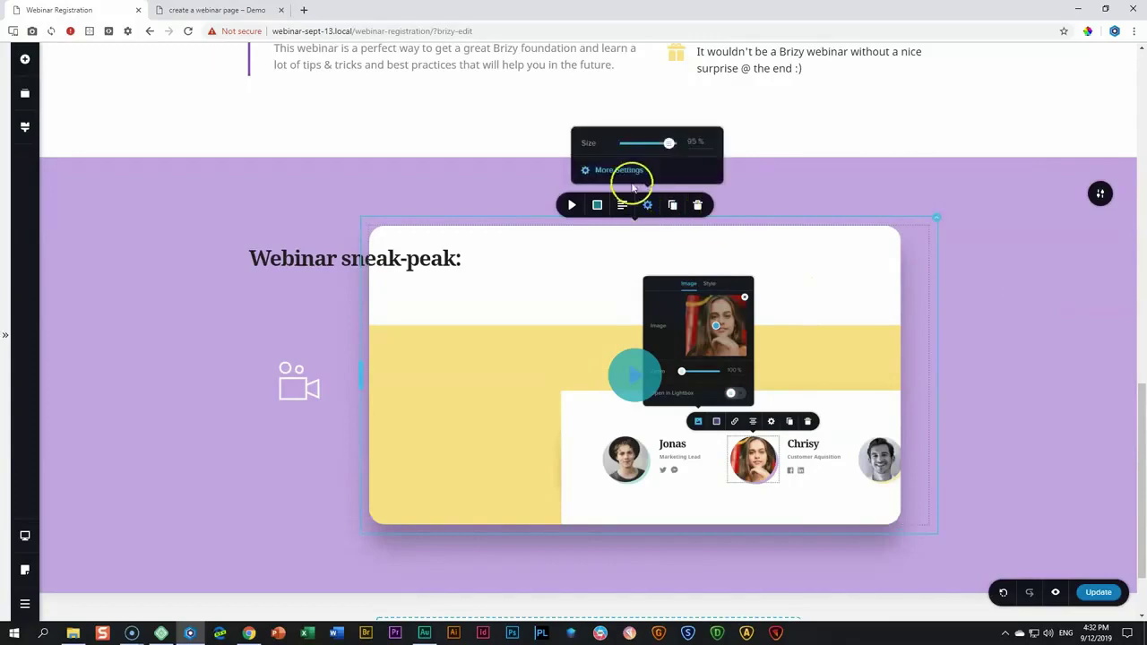
click(632, 170)
mouse_move(998, 345)
mouse_down()
mouse_move(1024, 340)
mouse_move(1012, 345)
mouse_up()
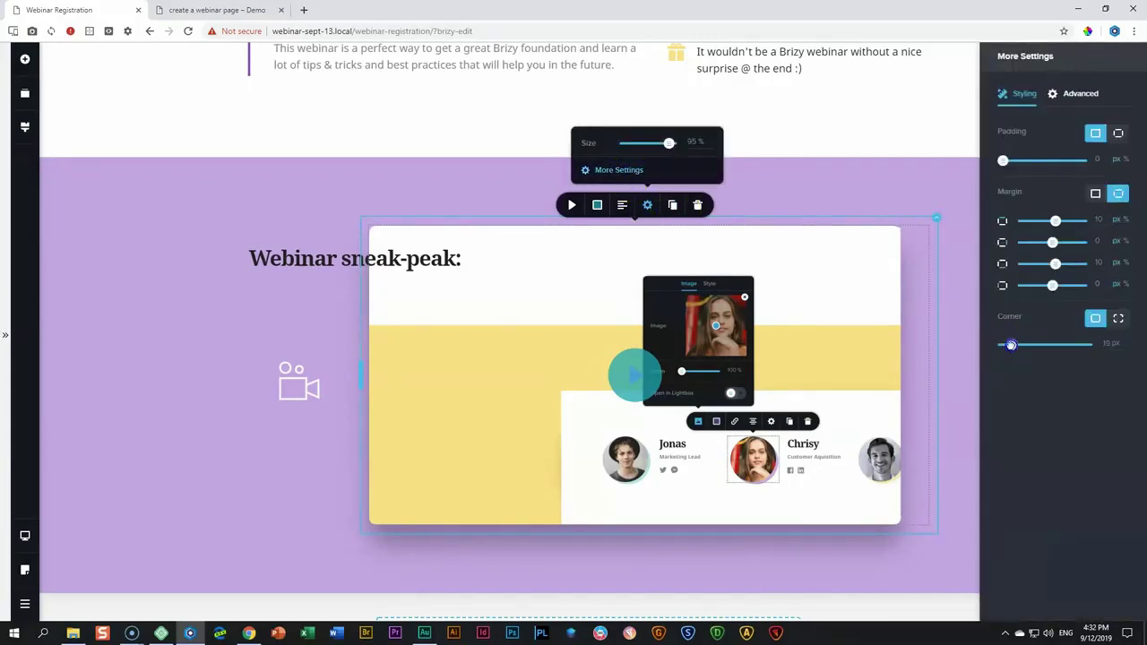
click(952, 313)
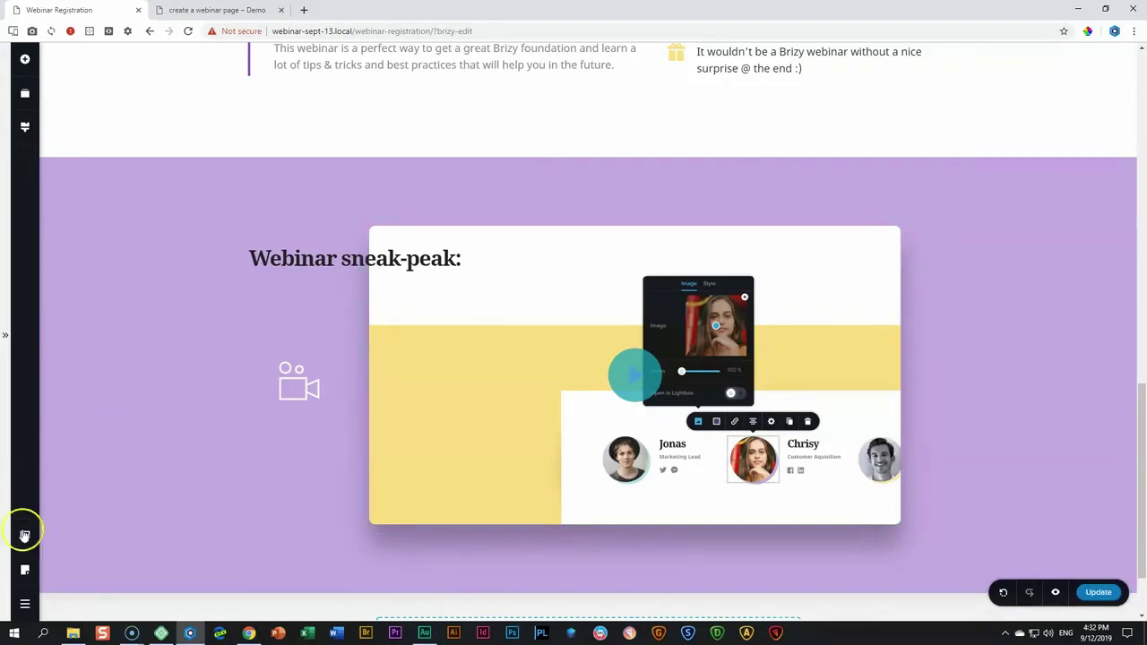
Switch the page editor to the tablet view.
click(25, 535)
click(81, 522)
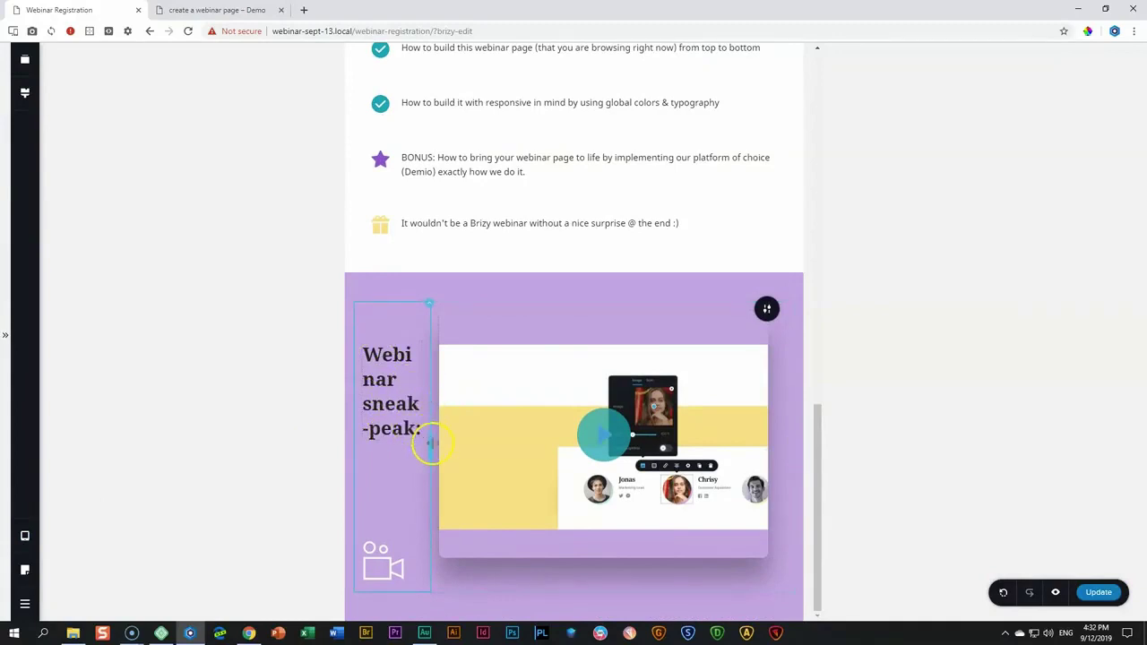
Widen the heading column and narrow the video column so both fit side by side in the purple block.
drag(438, 440, 464, 437)
mouse_move(404, 494)
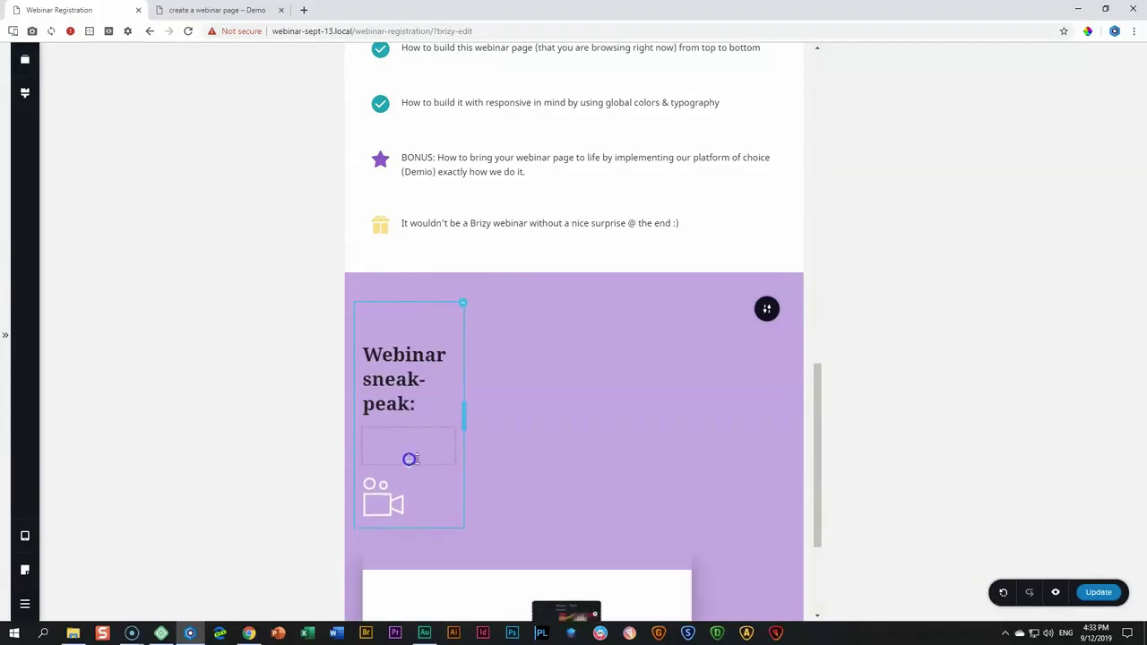
scroll(616, 419, down, 2)
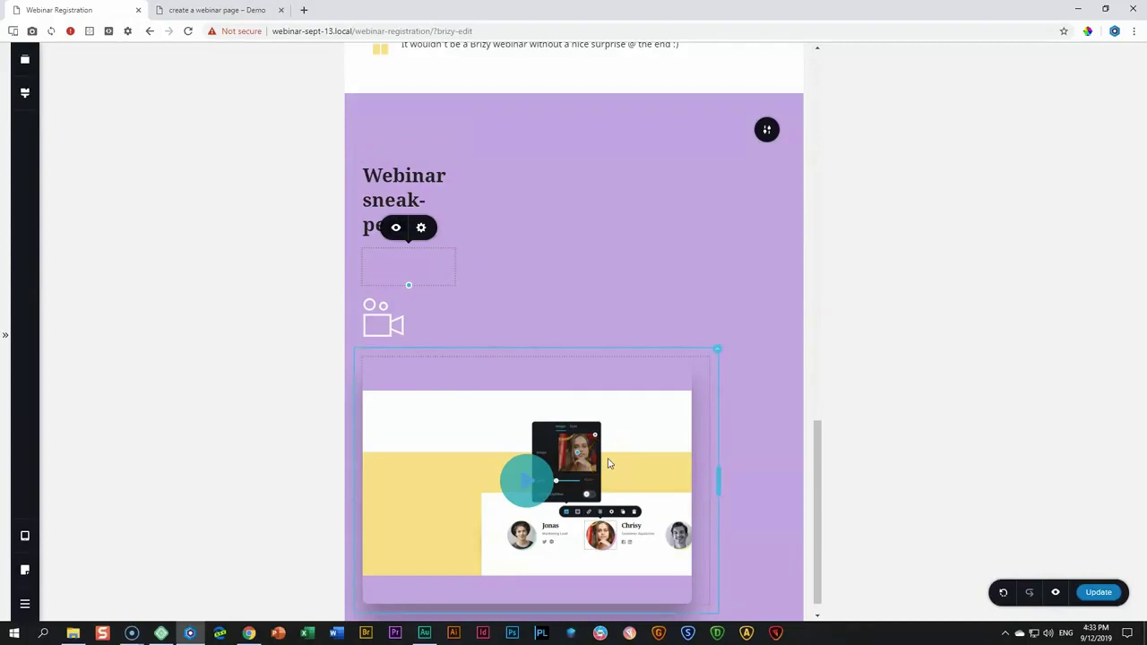
click(709, 468)
drag(712, 480, 688, 479)
click(691, 467)
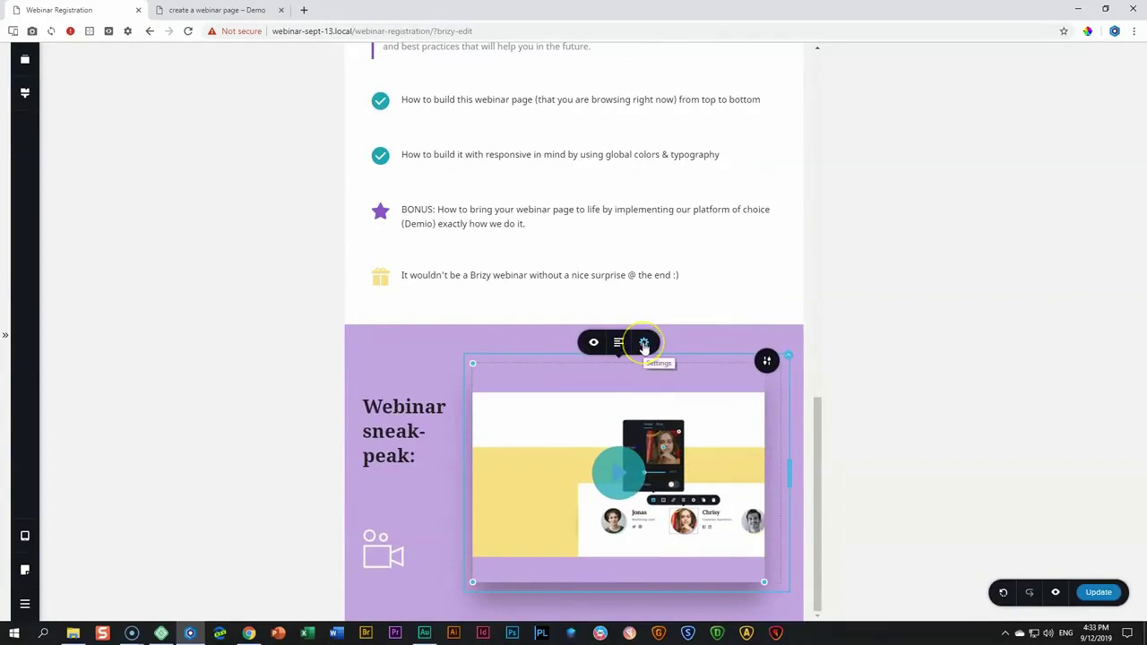
Set the video's size to 100% for the tablet view.
click(644, 344)
drag(663, 281, 672, 278)
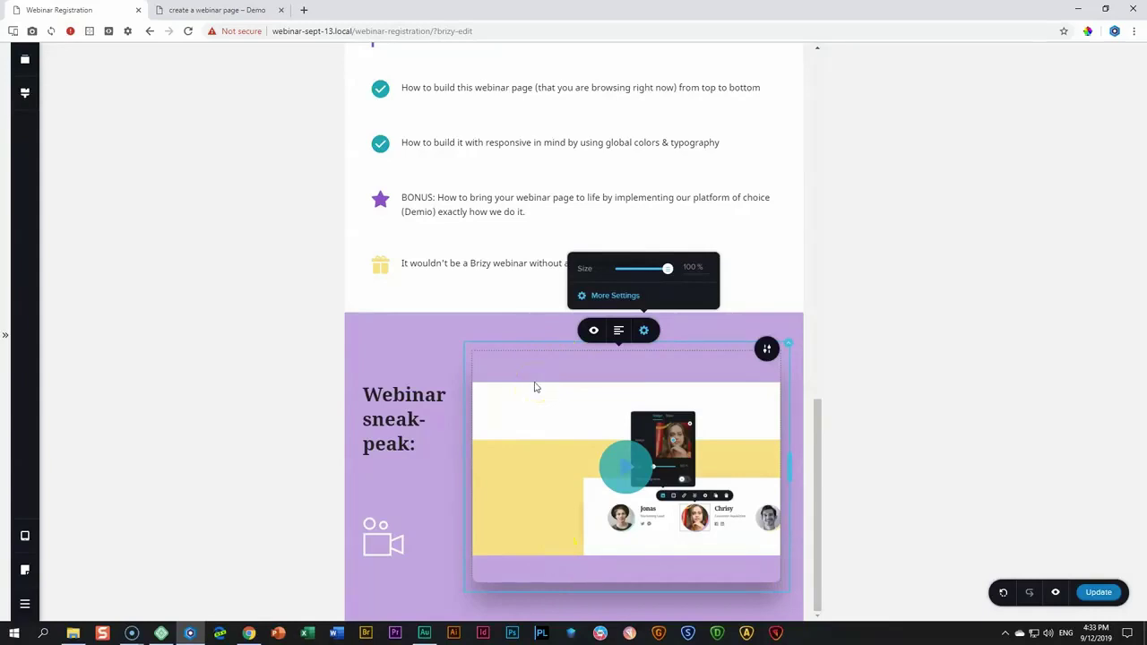
click(525, 409)
Switch the page editor to the mobile view and shrink the spacer between the "Webinar sneak-peak:" heading and the camera icon.
click(26, 536)
click(84, 550)
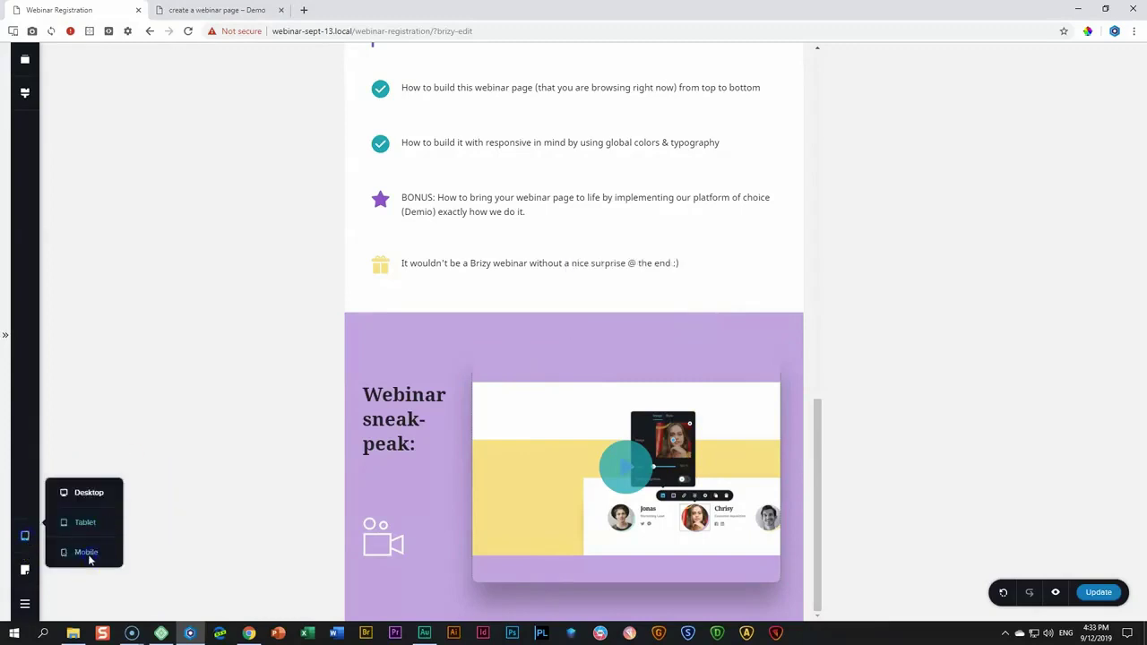
click(582, 308)
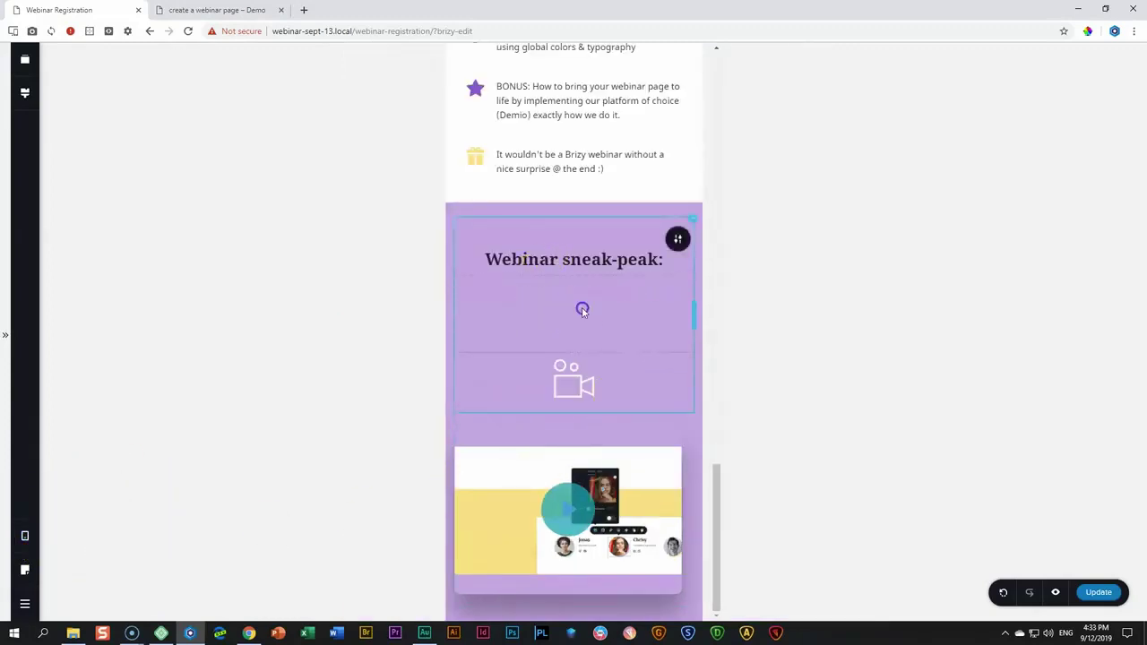
drag(574, 351, 579, 279)
click(578, 345)
click(586, 324)
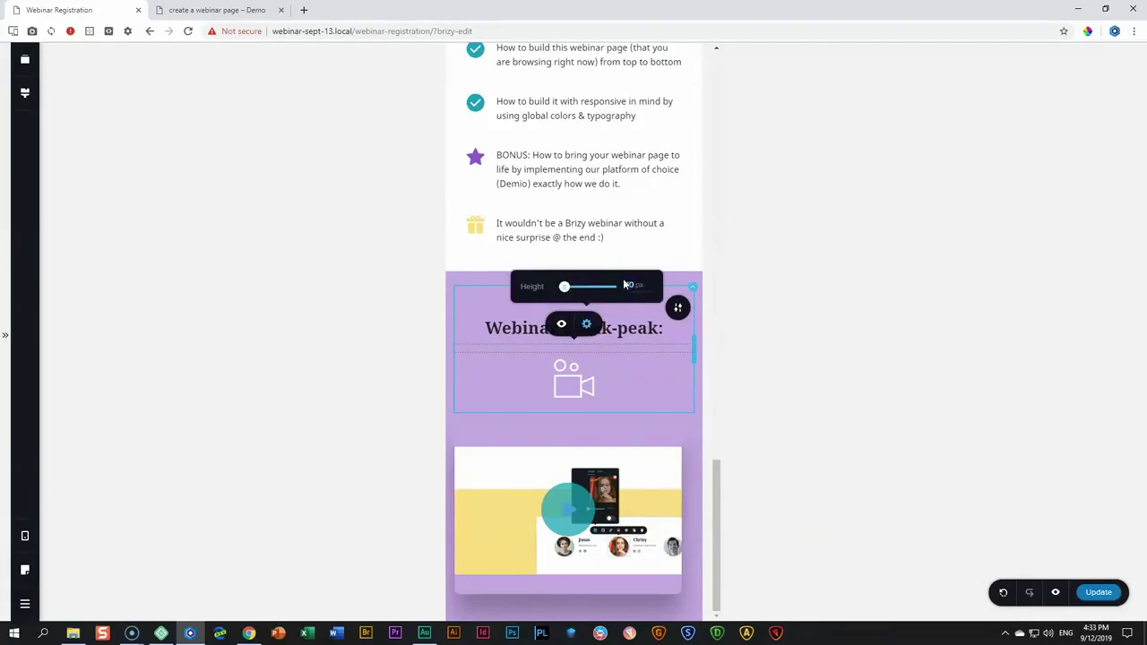
Set the video's size to 100% for the mobile view.
click(653, 471)
click(593, 404)
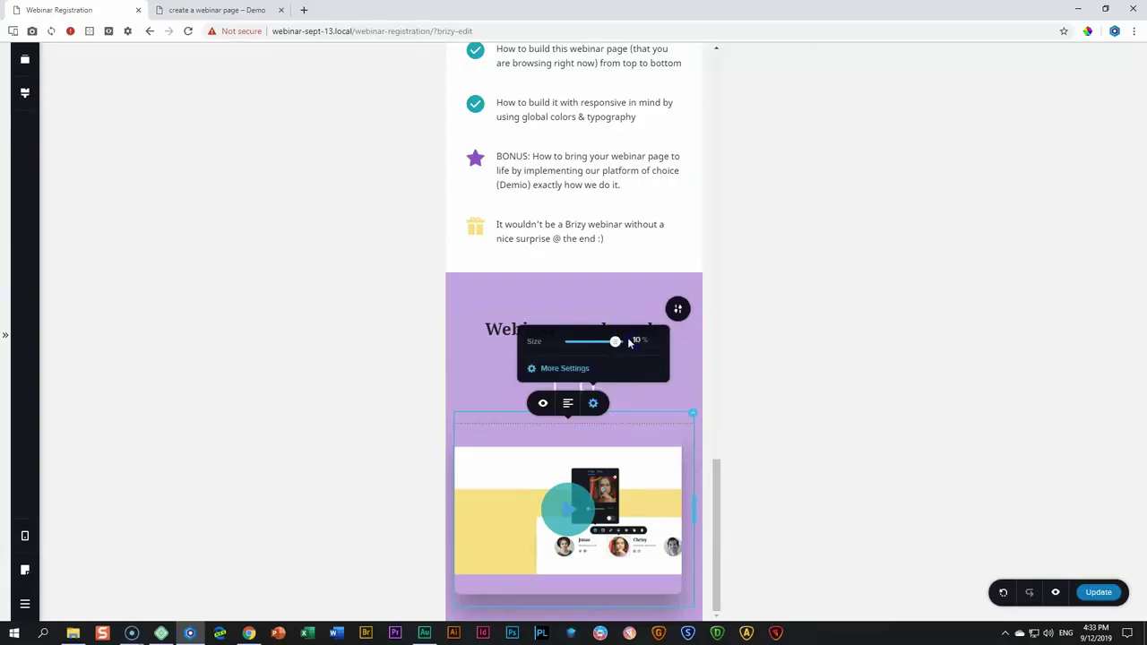
drag(691, 474, 693, 484)
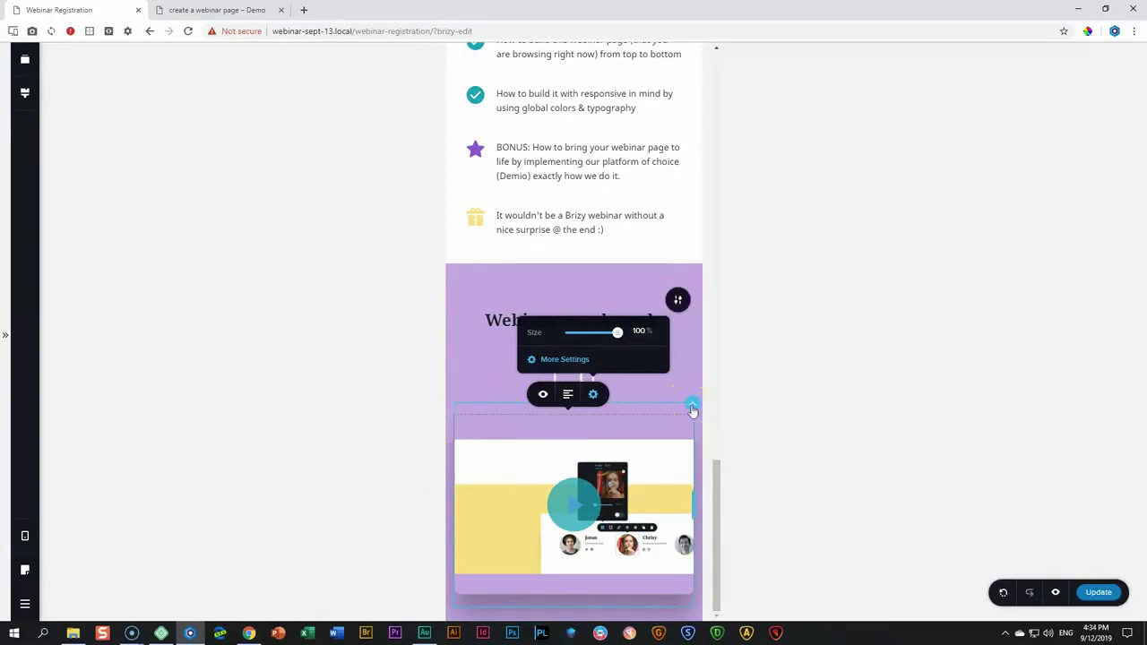
Give the video's column 20 px of left and right padding in the mobile view.
click(691, 409)
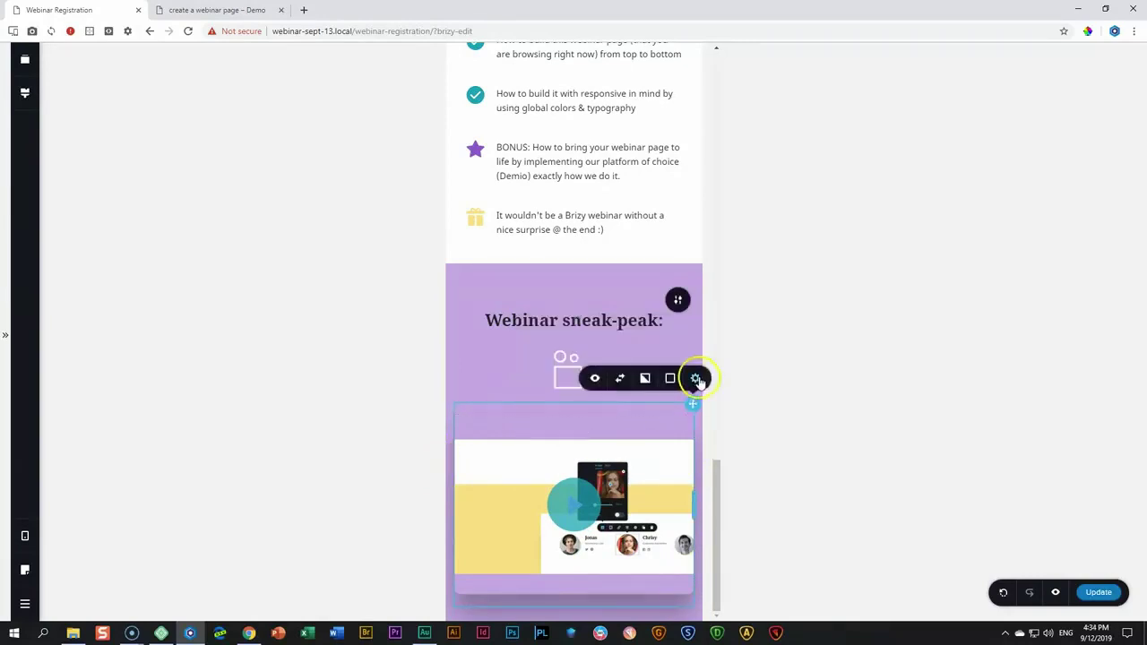
click(694, 379)
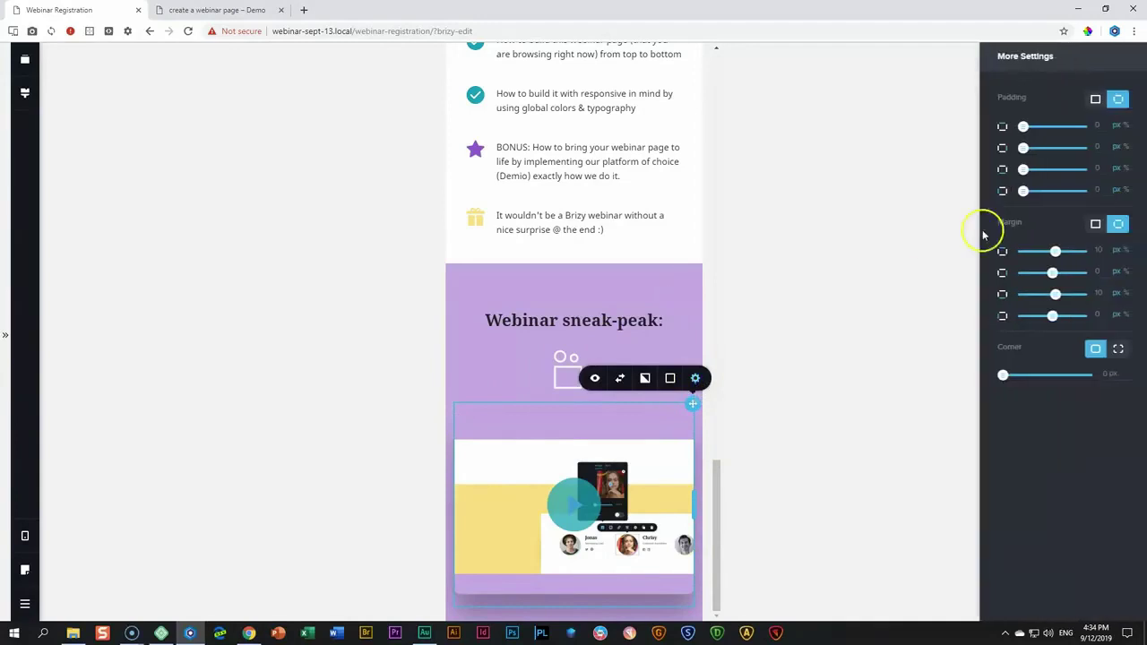
click(1095, 147)
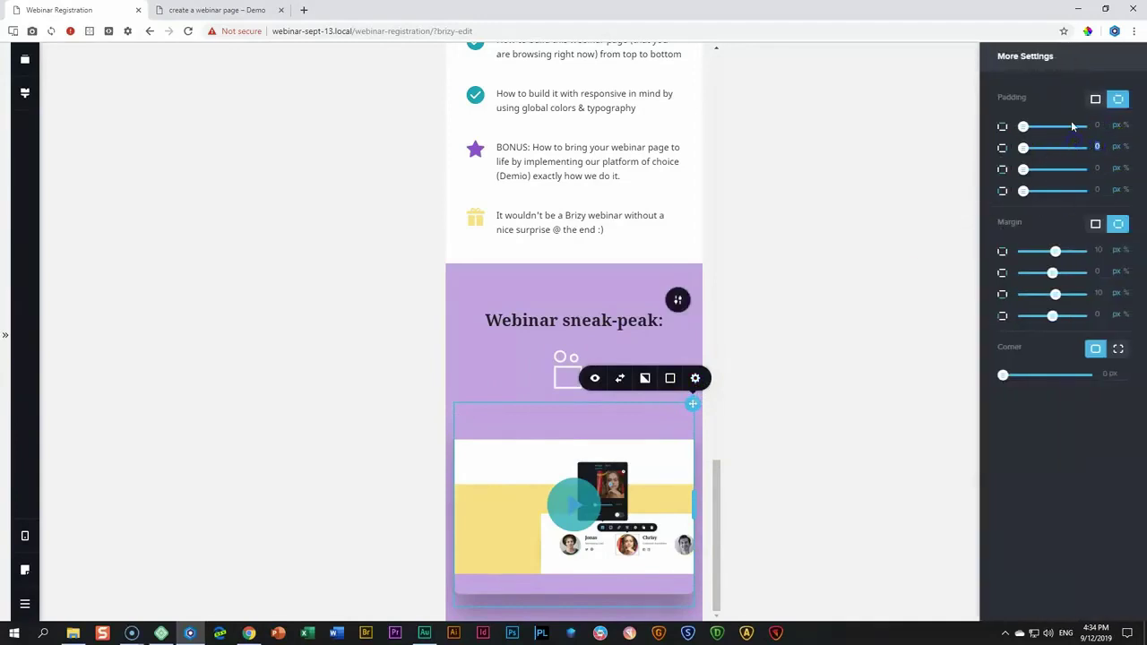
drag(1102, 190, 1086, 191)
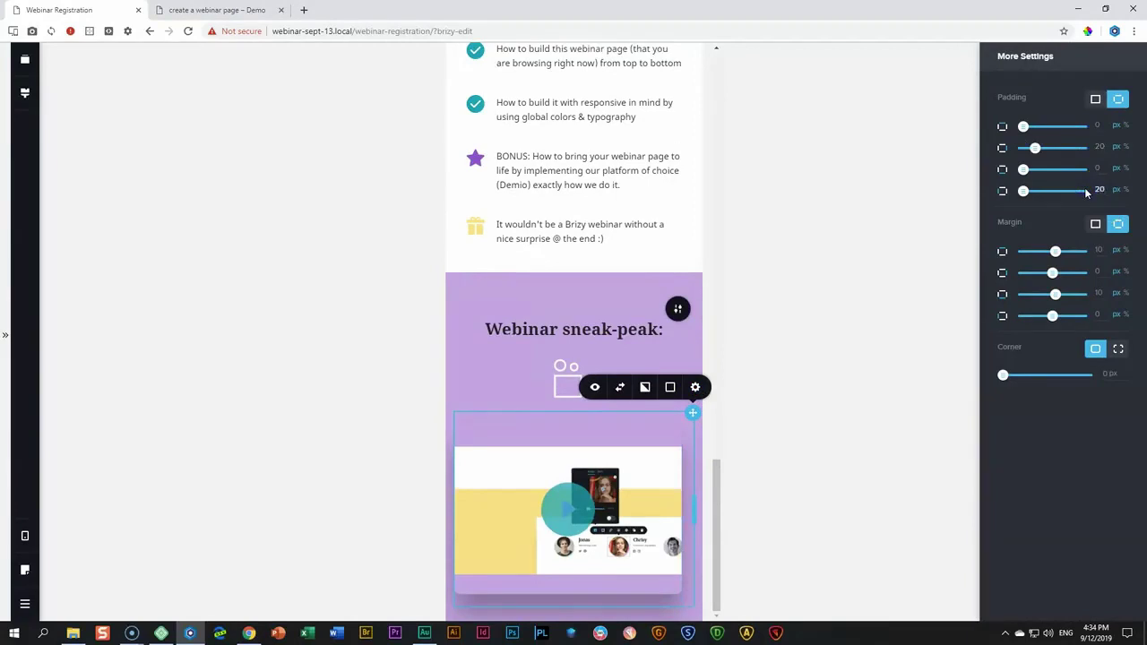
text(20)
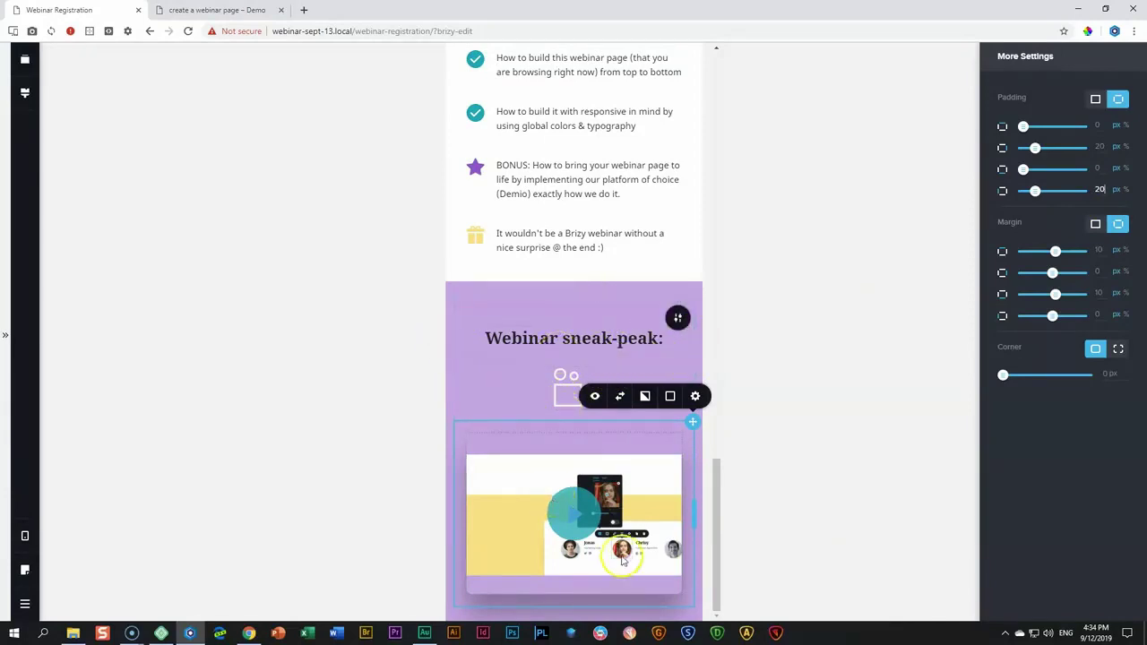
Return to the desktop view, update the page and open its preview.
click(25, 536)
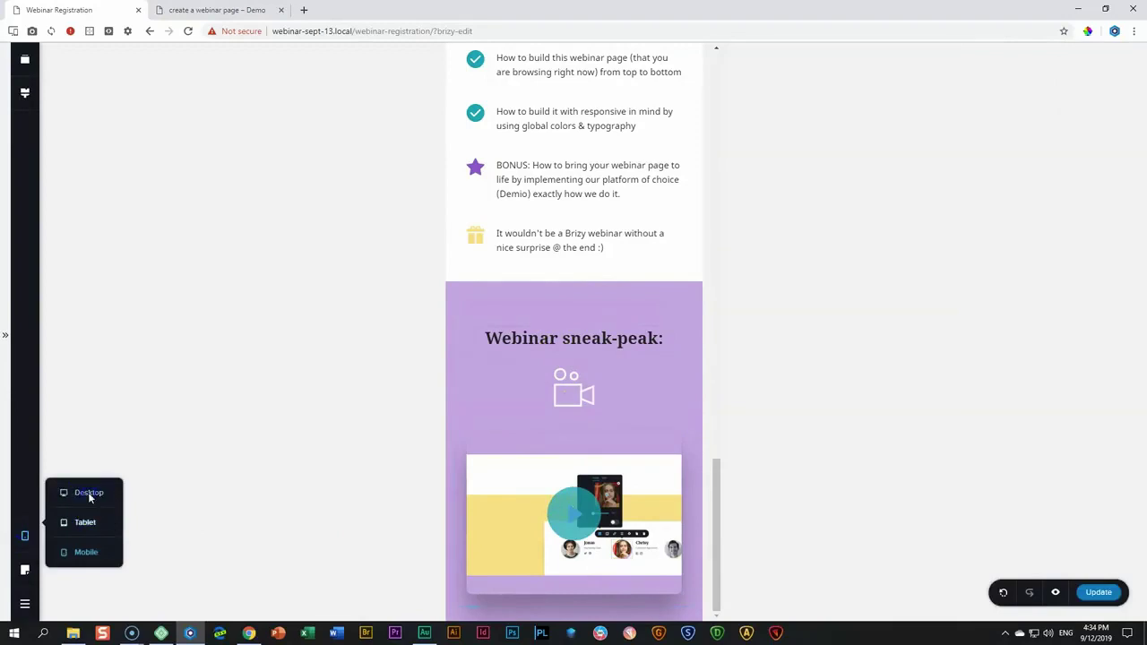
click(87, 493)
click(1097, 593)
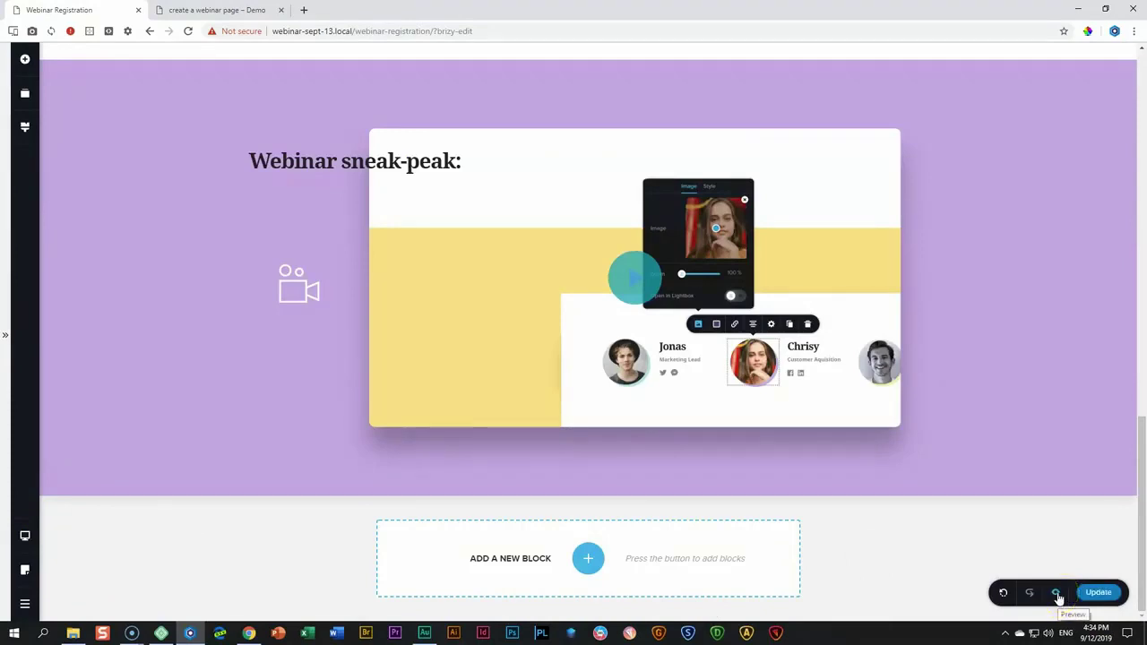
click(1057, 594)
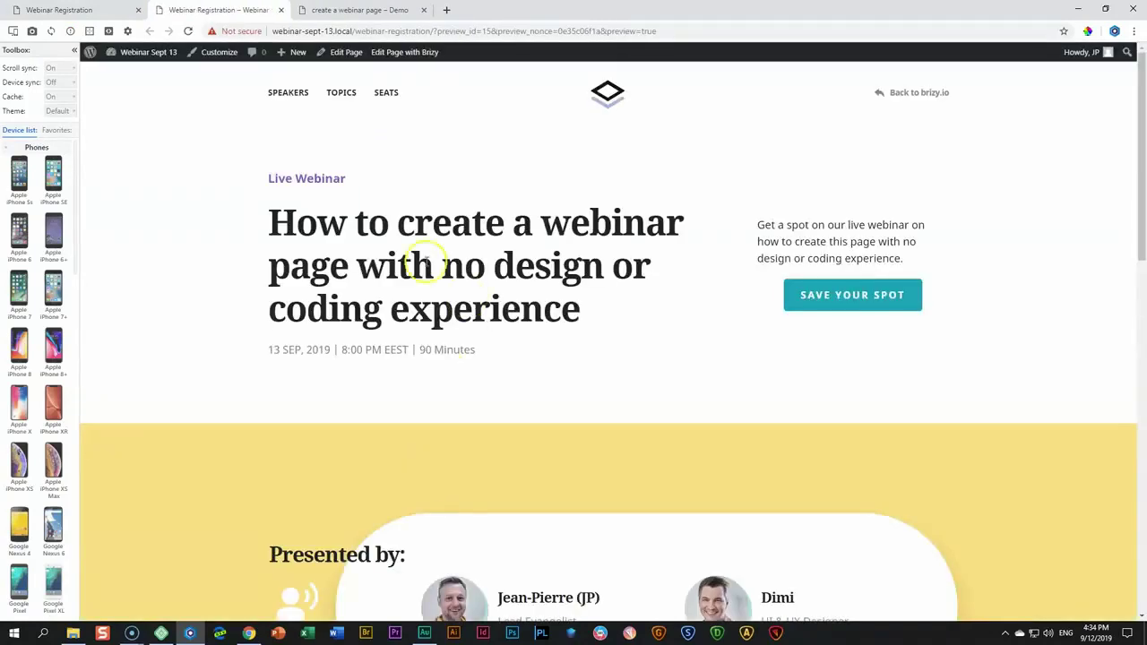
Examine the "Webinar sneak-peak:" block in a simulated Samsung Galaxy S3, then close the simulated phone.
mouse_move(64, 241)
scroll(59, 269, down, 5)
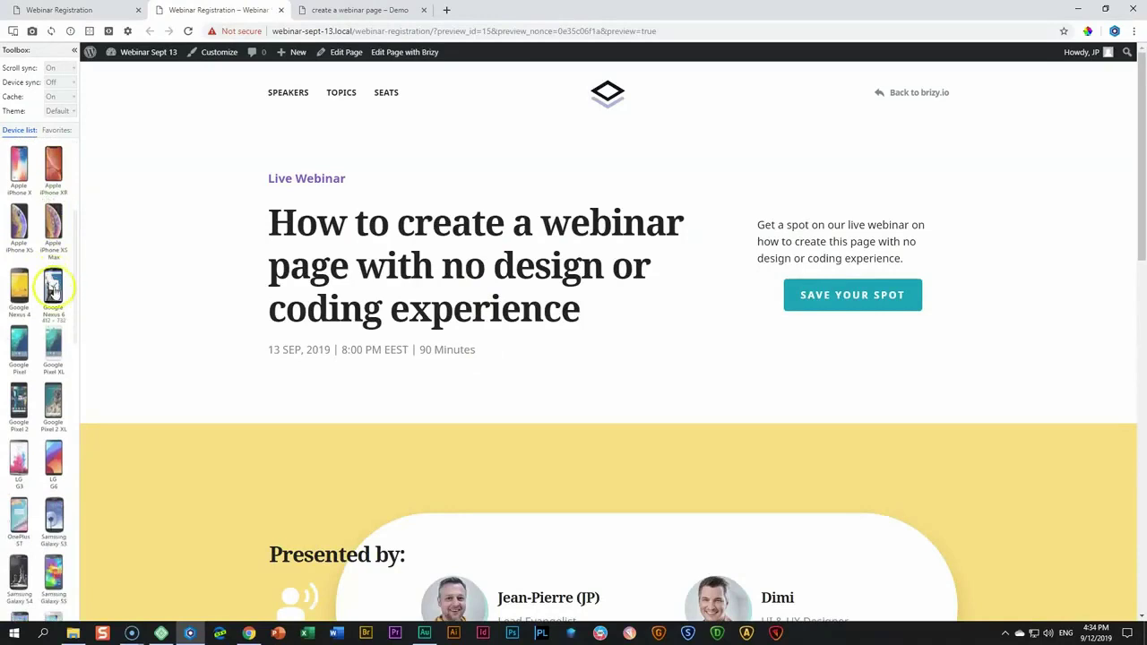
scroll(54, 287, down, 2)
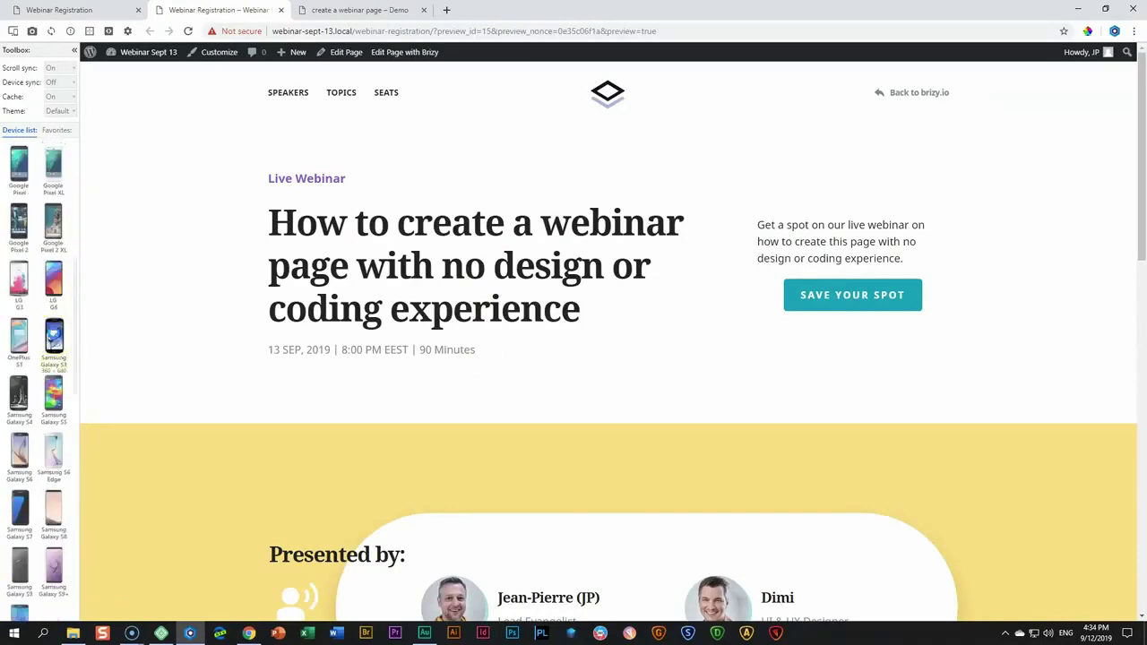
click(55, 333)
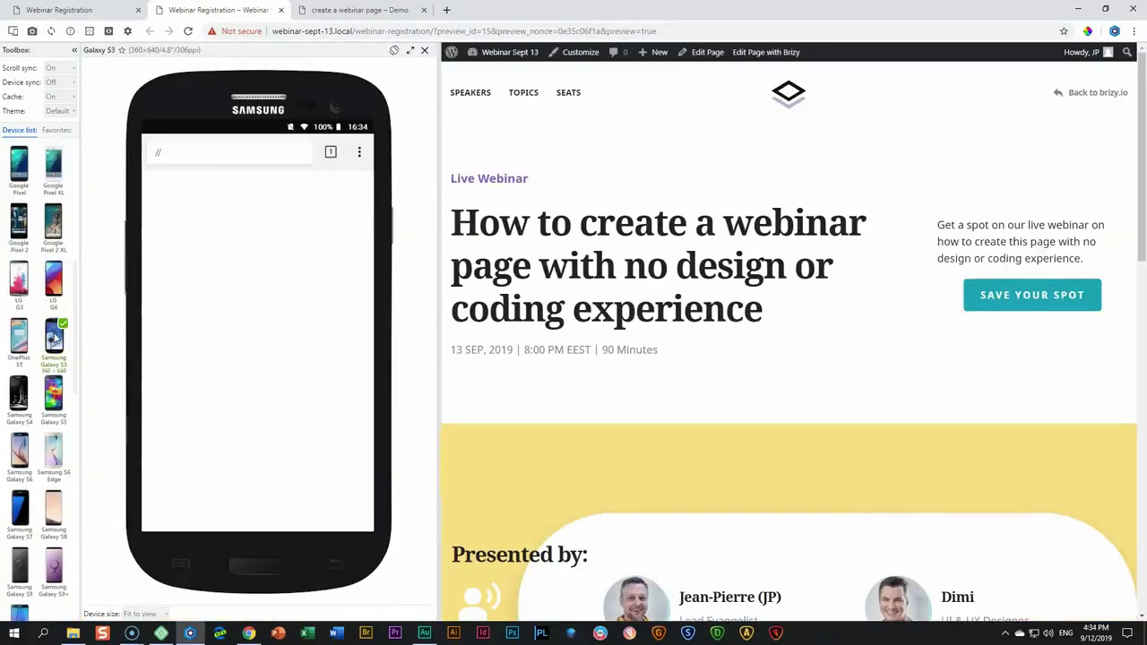
scroll(639, 335, down, 10)
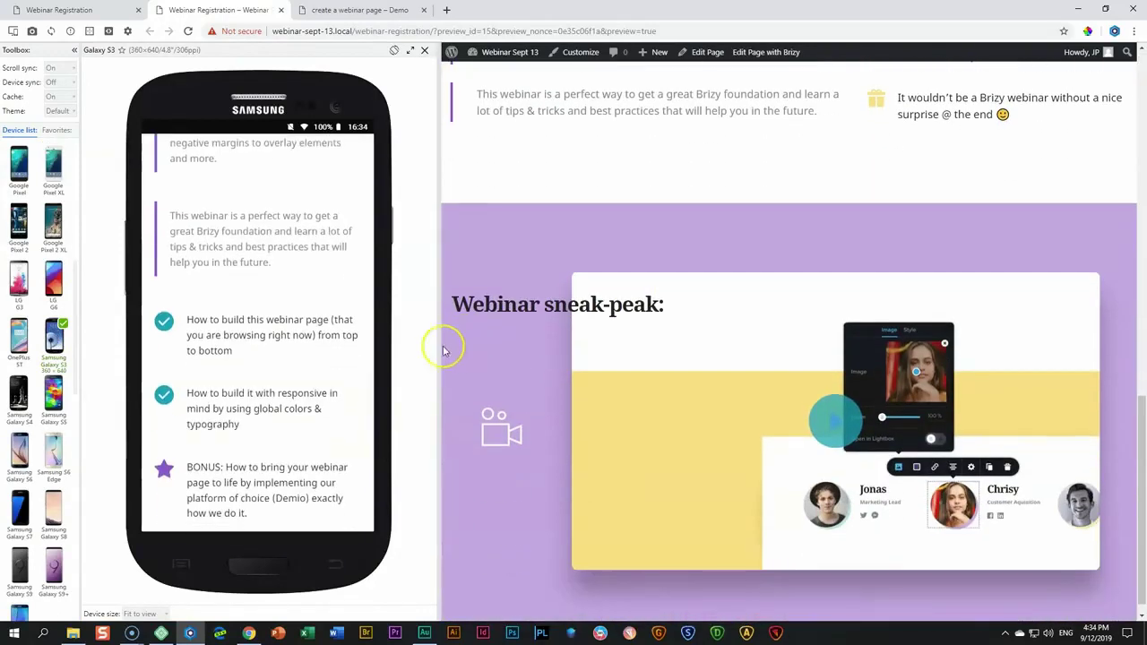
scroll(283, 341, up, 3)
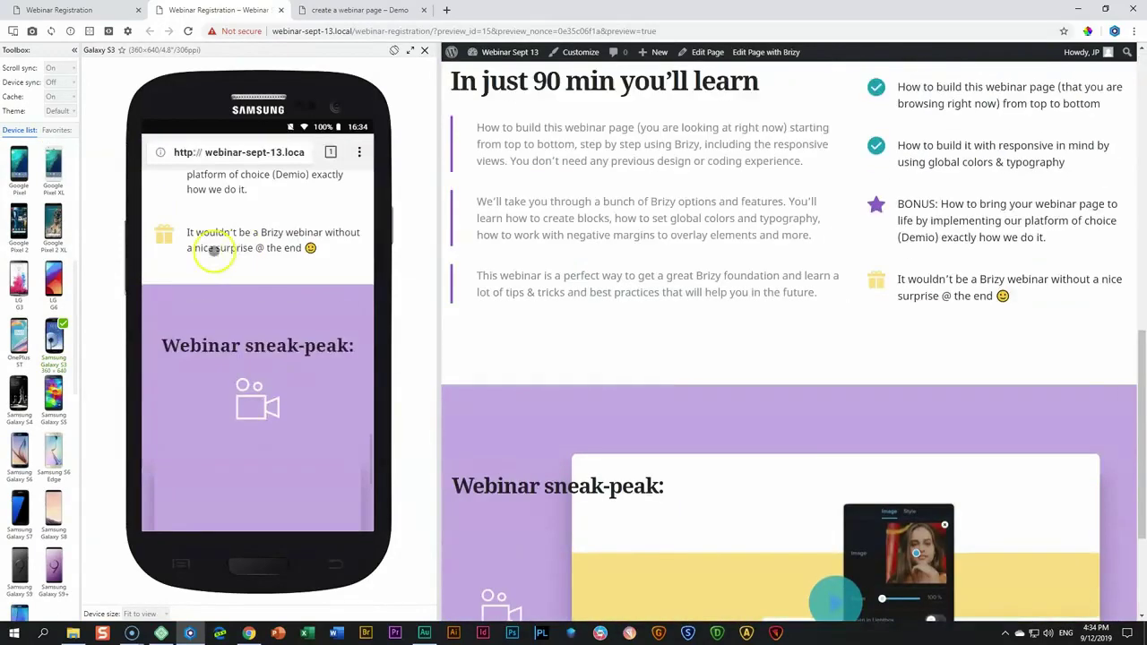
scroll(271, 259, down, 3)
scroll(326, 338, up, 3)
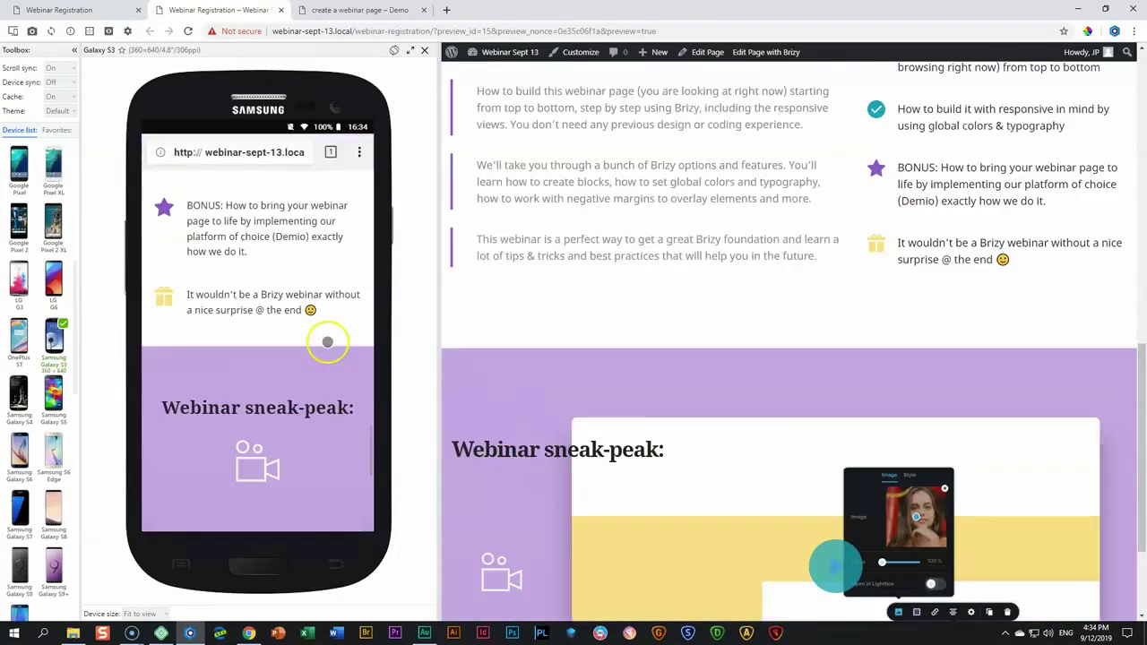
scroll(326, 338, down, 3)
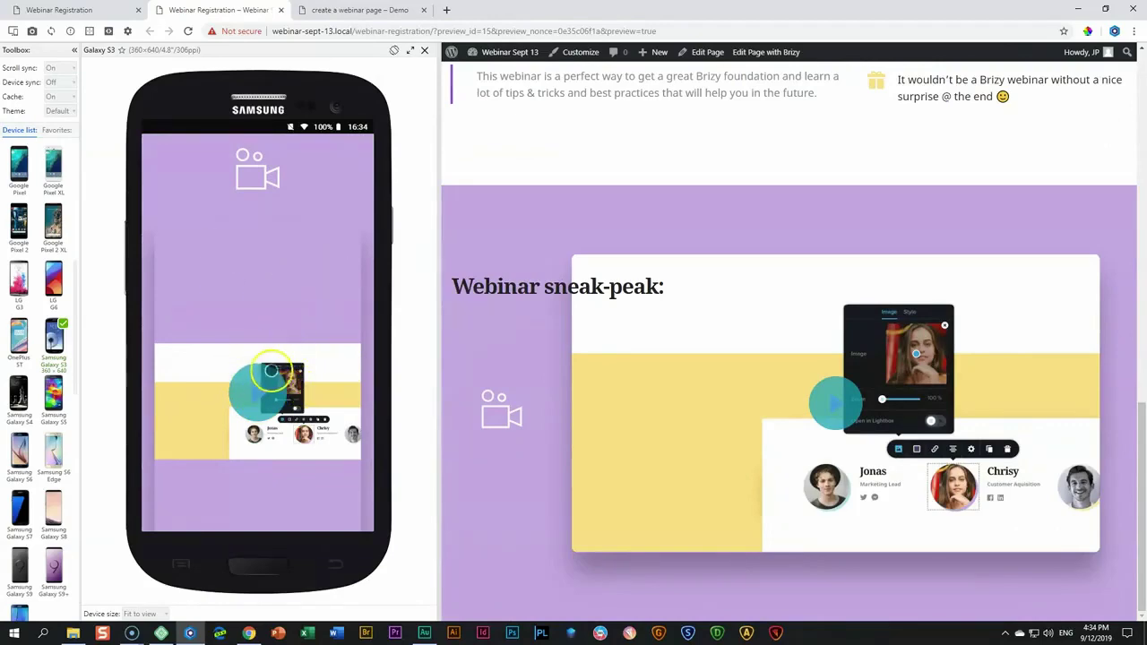
scroll(275, 376, up, 3)
scroll(295, 371, down, 2)
scroll(304, 374, down, 2)
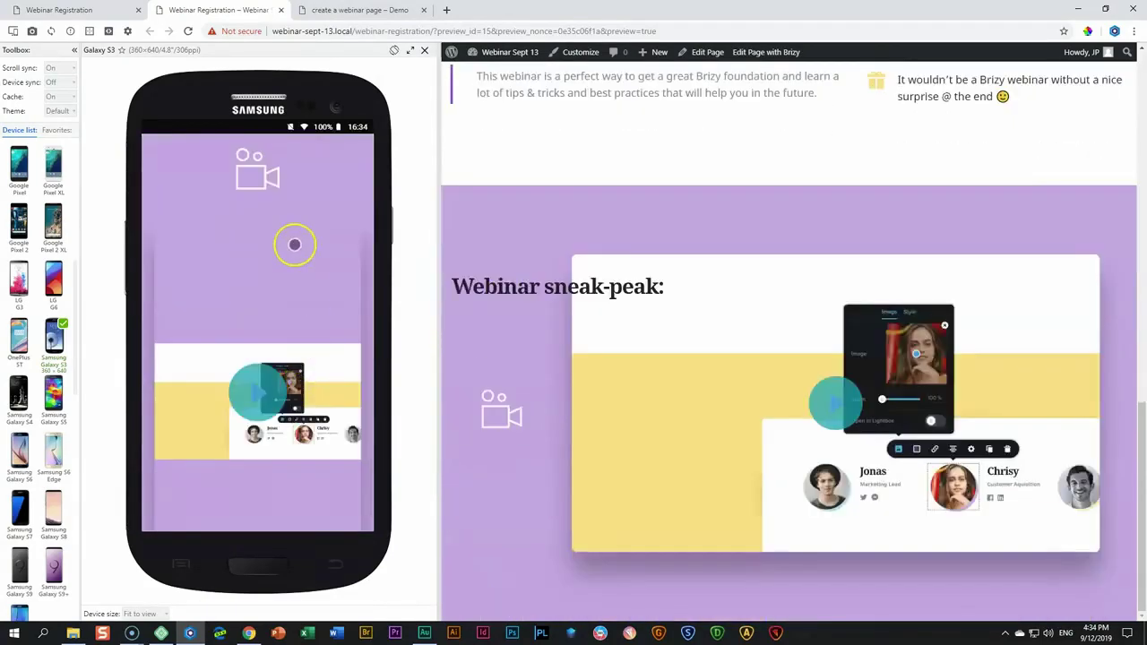
scroll(295, 257, up, 2)
scroll(294, 199, down, 2)
scroll(294, 271, up, 5)
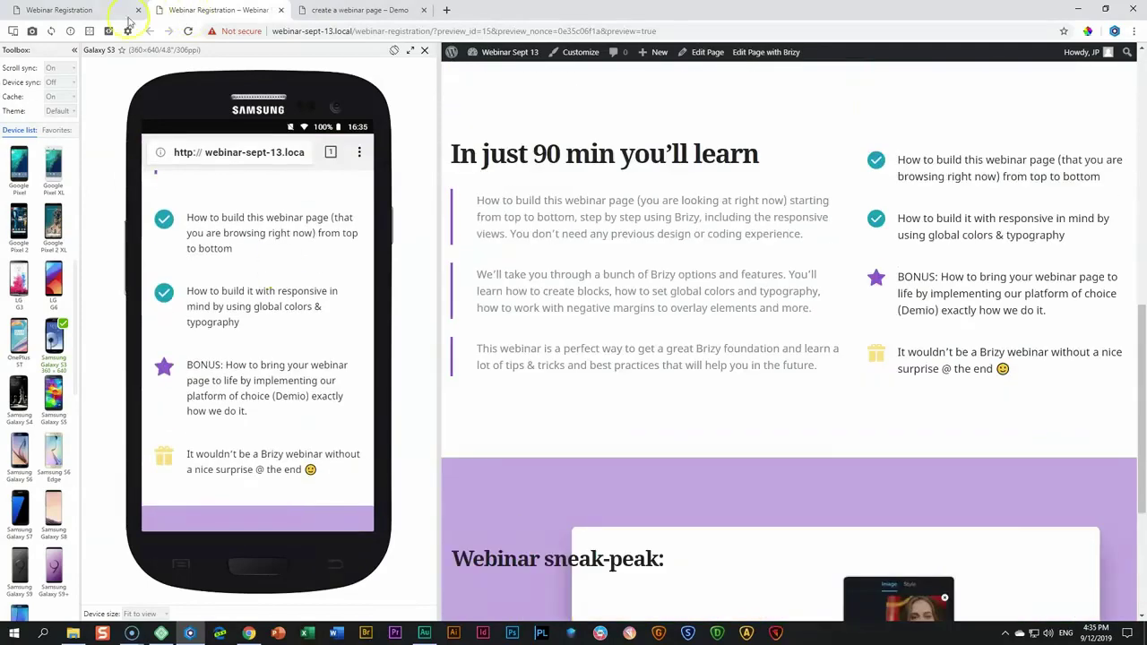
click(424, 50)
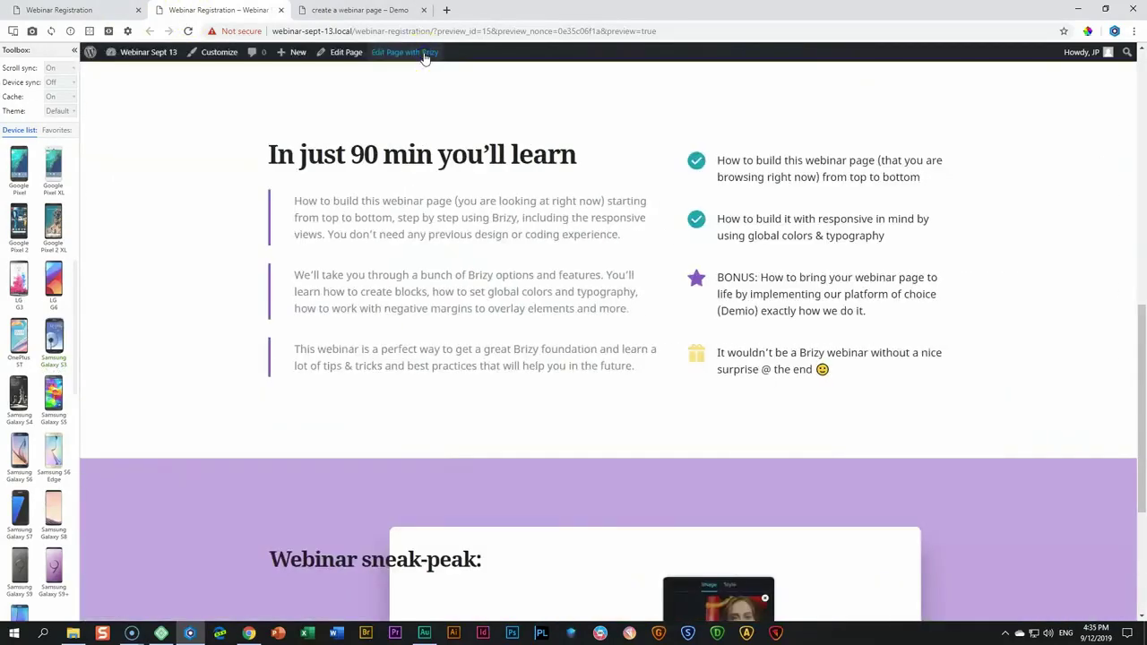
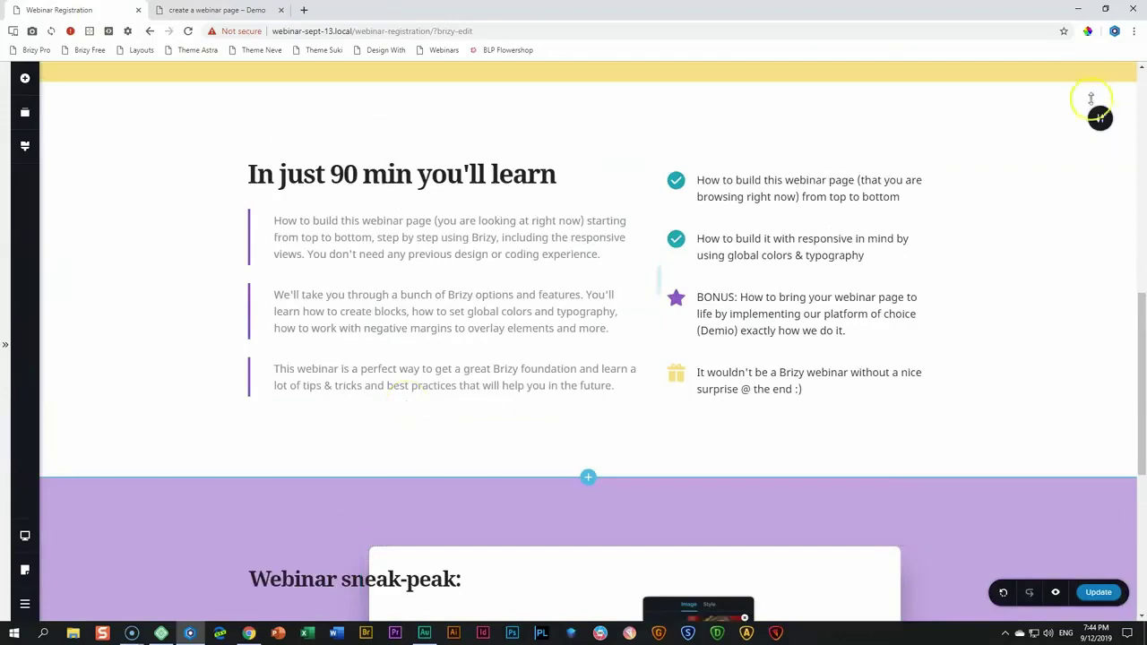
Duplicate the "In just 90 min you'll learn" block and move the copy below the purple video block.
click(1099, 117)
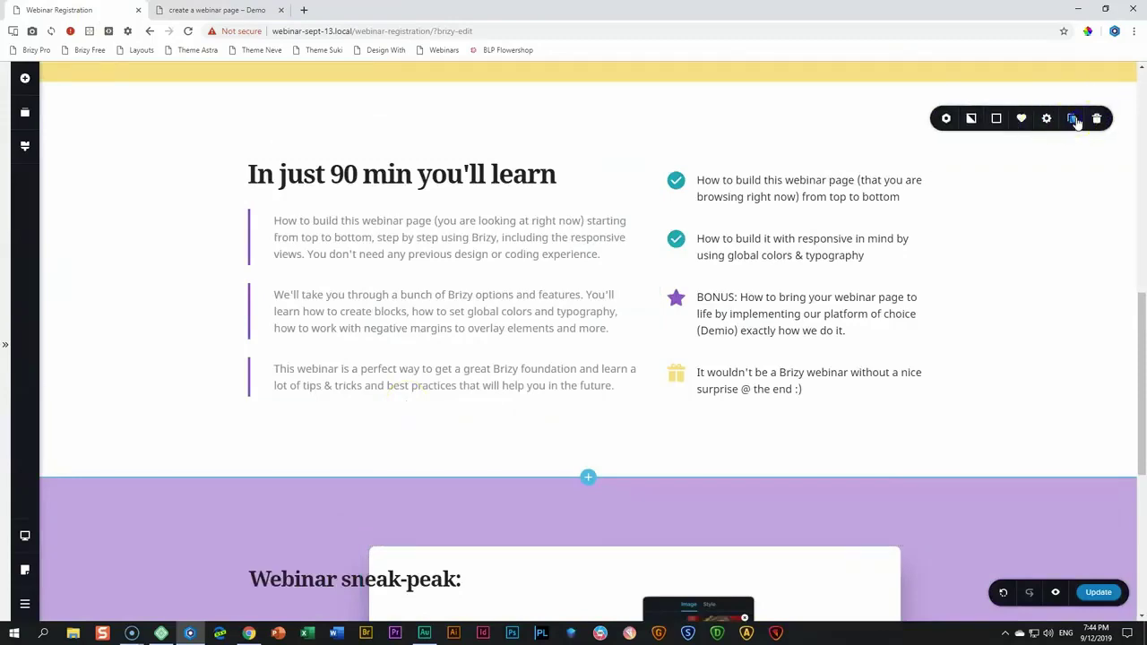
click(1072, 120)
scroll(695, 247, down, 3)
scroll(695, 247, down, 2)
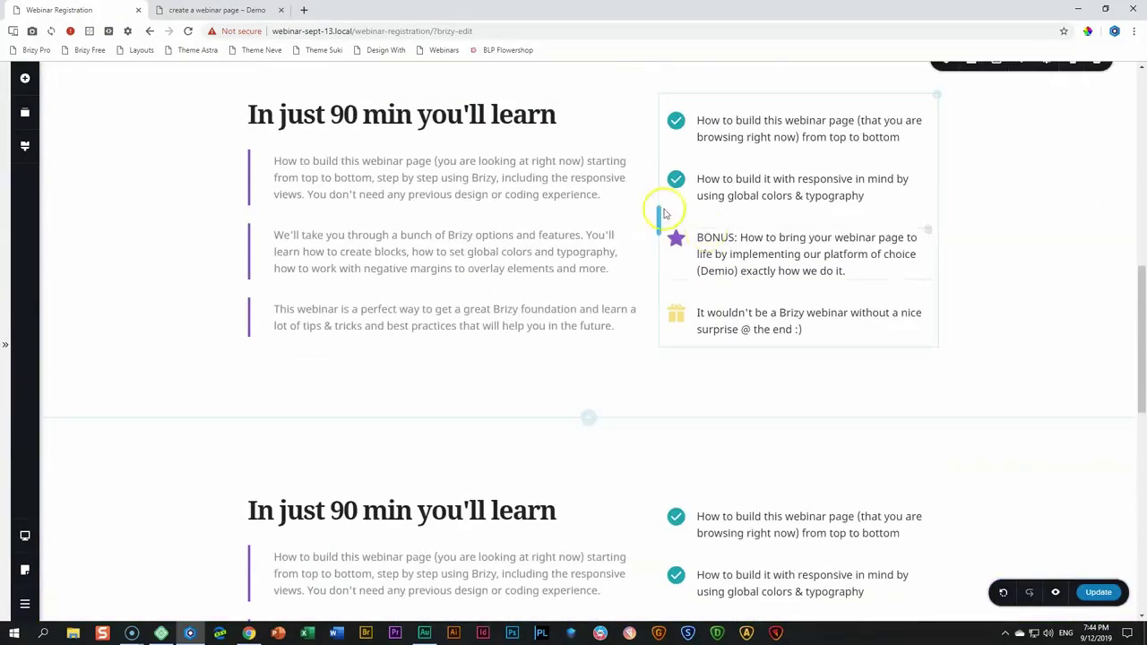
click(25, 115)
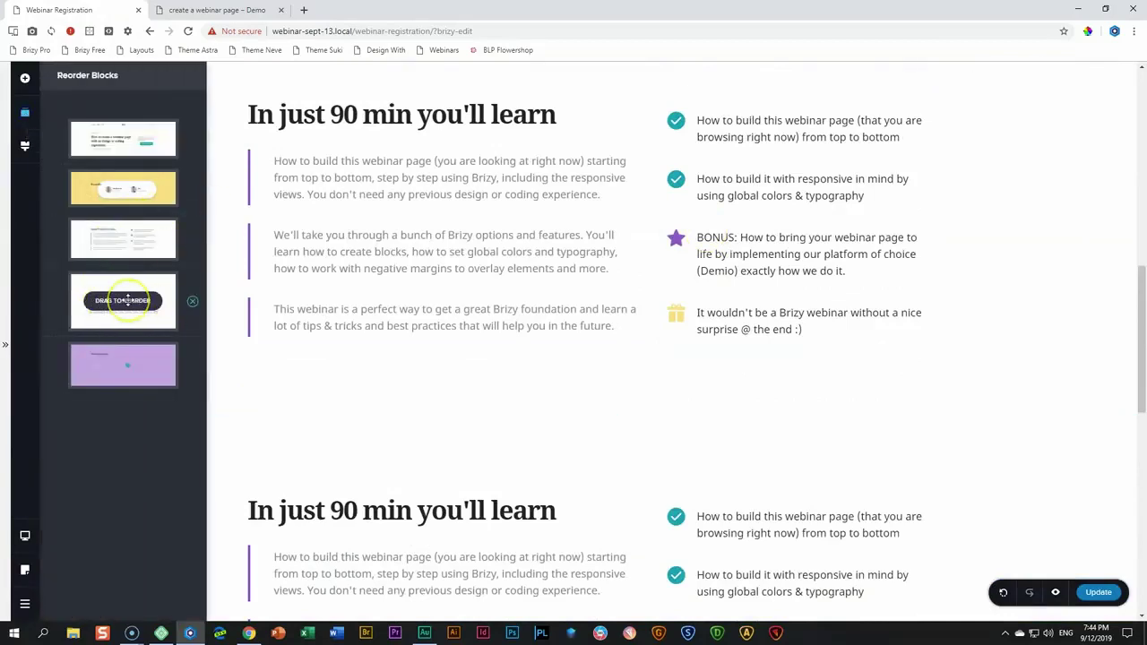
drag(127, 301, 127, 364)
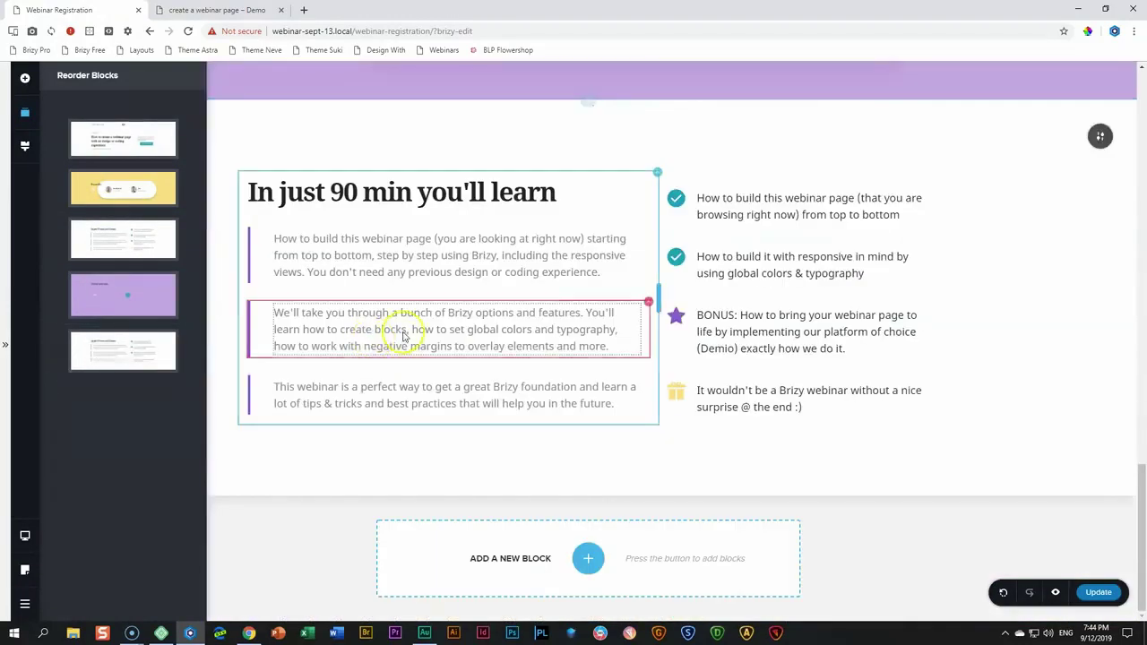
Replace the copied block's heading with "Limited seats available, reserve now for free!".
click(397, 328)
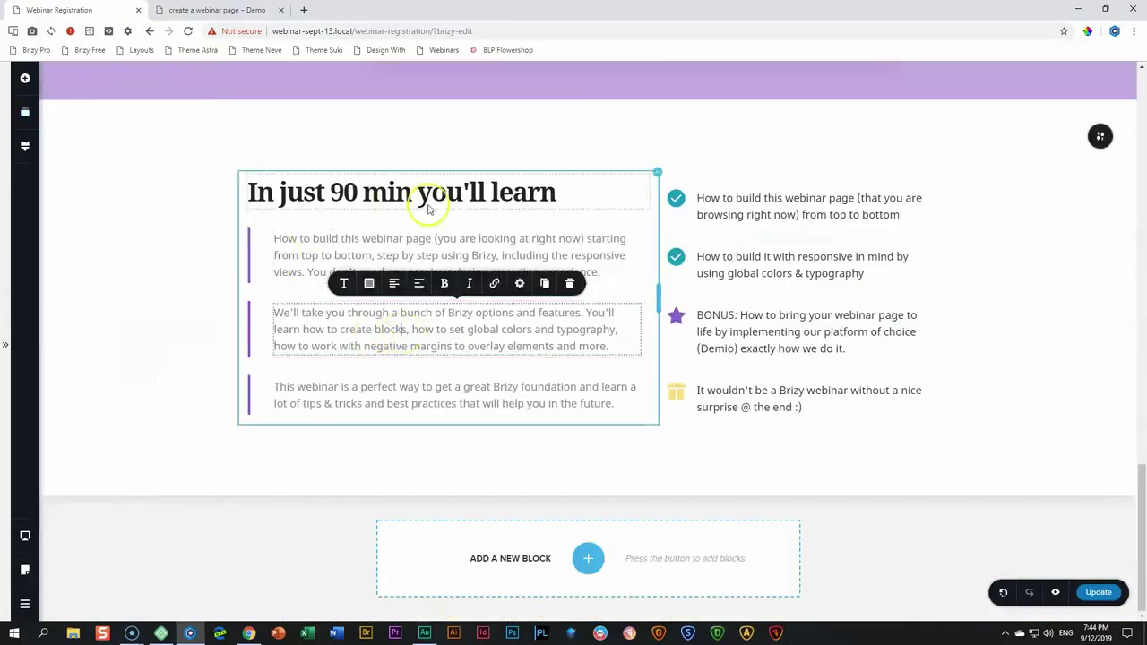
click(394, 195)
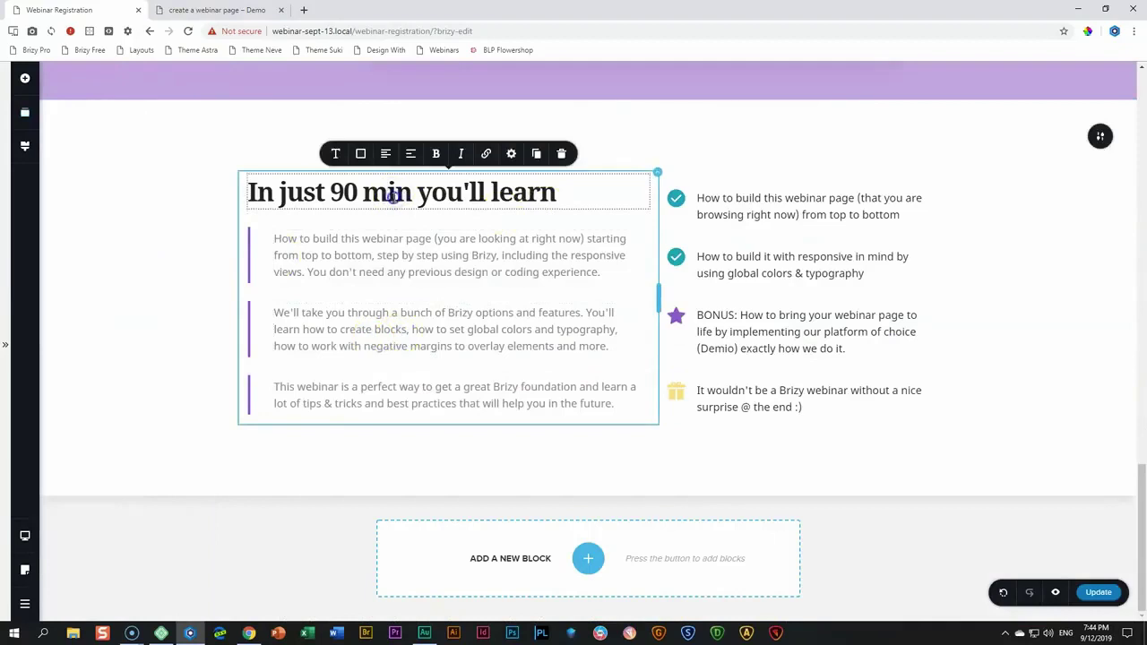
triple_click(392, 196)
text(Limited seat)
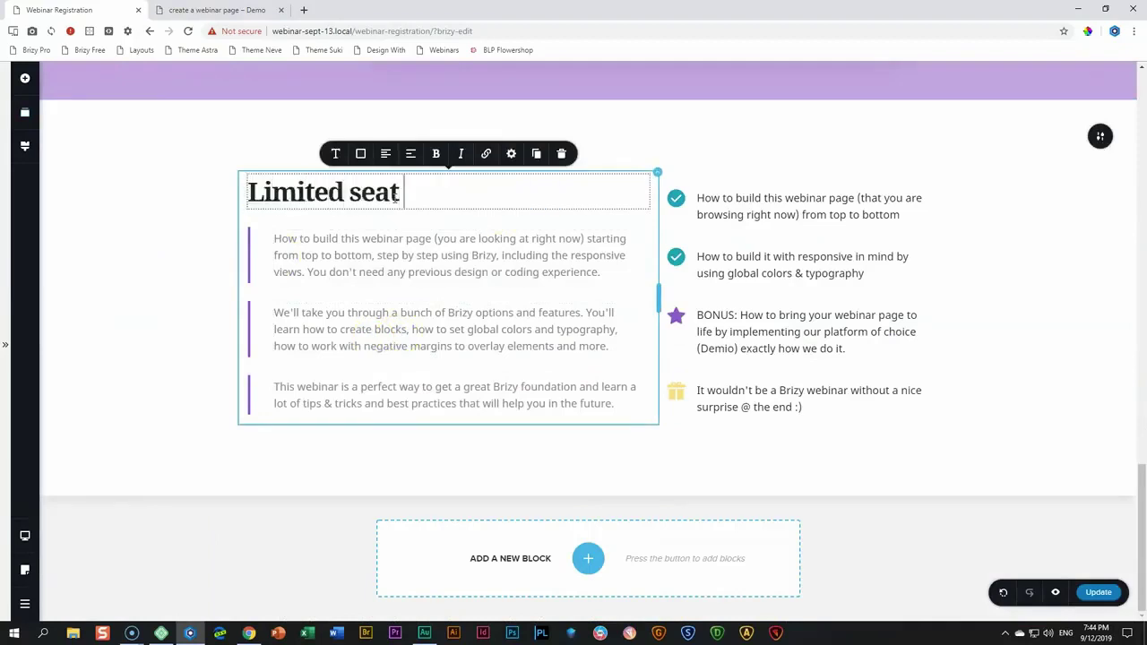
text(s available)
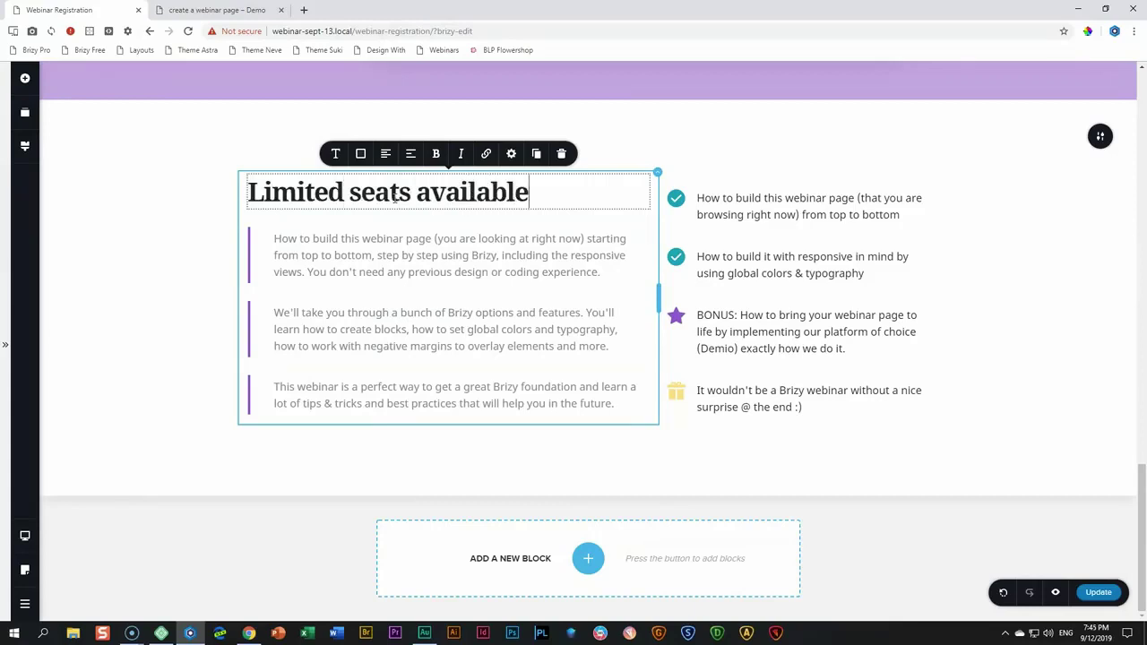
text(, reserve now for free!)
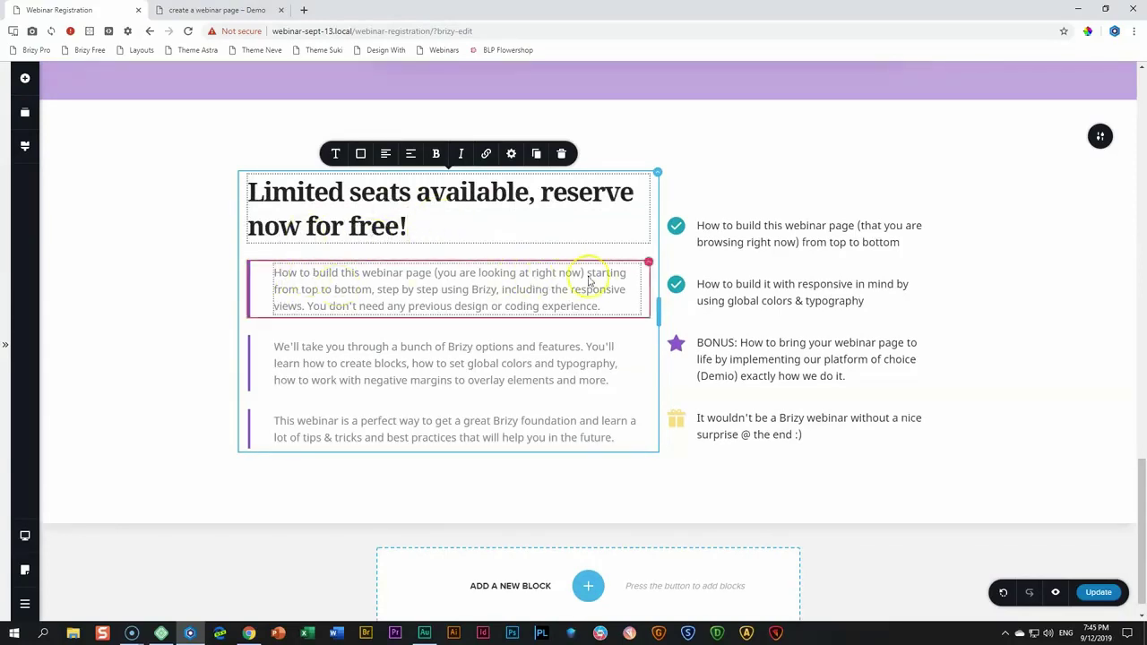
Change the border colour of the first paragraph's column to teal, #0FB1B5, leaving its overlay transparent.
click(652, 263)
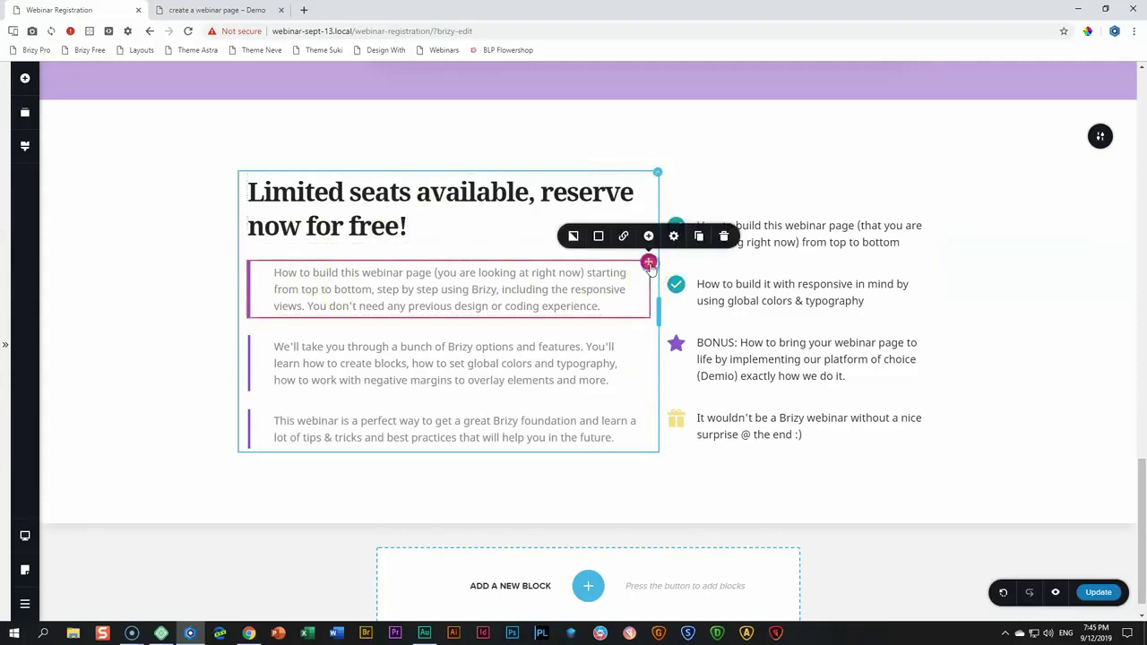
click(600, 238)
click(569, 385)
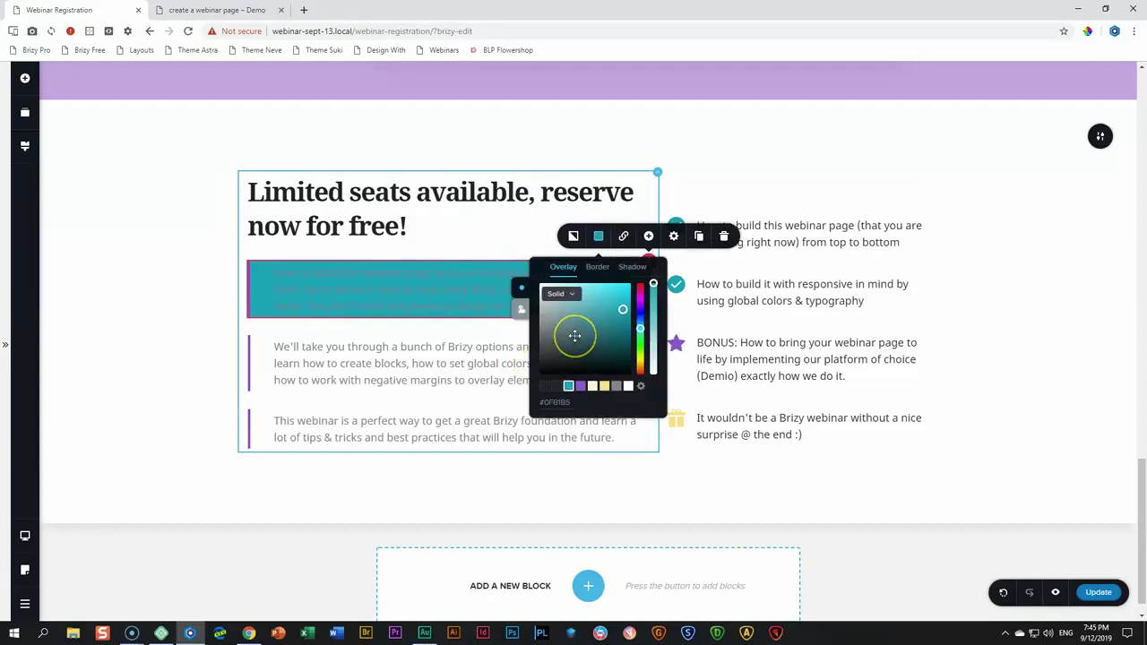
drag(574, 335, 592, 278)
click(599, 266)
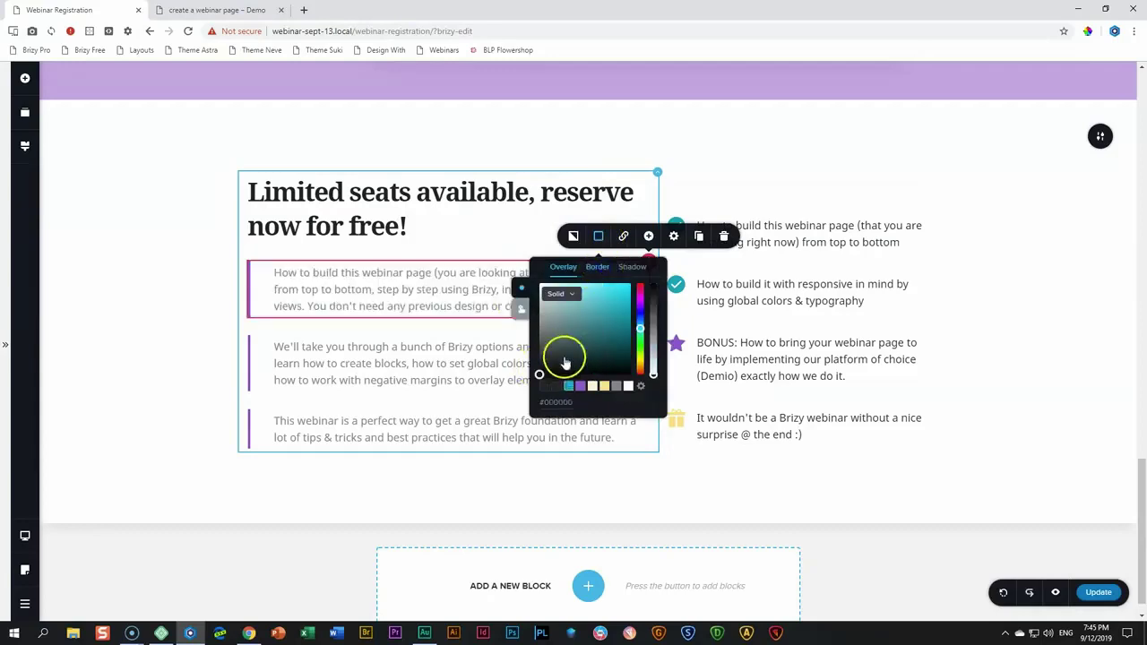
click(571, 391)
click(570, 386)
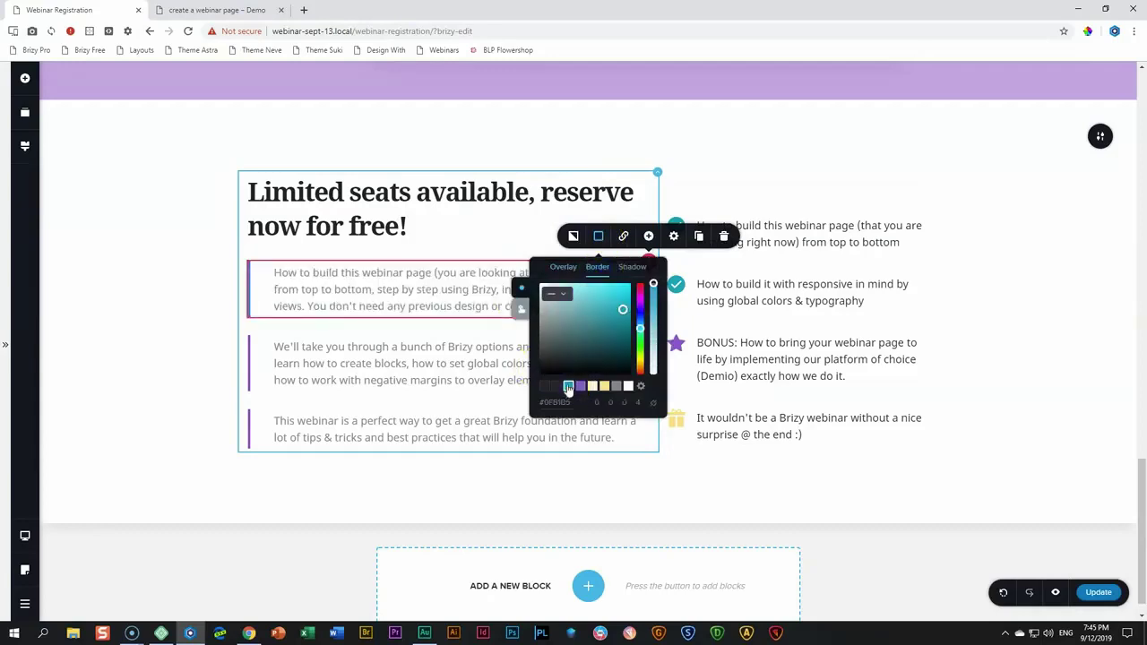
Replace the first paragraph with the text starting "The seating in our virtual “room” for the webinar is limited" and ending "All you will need is a browser.".
click(461, 298)
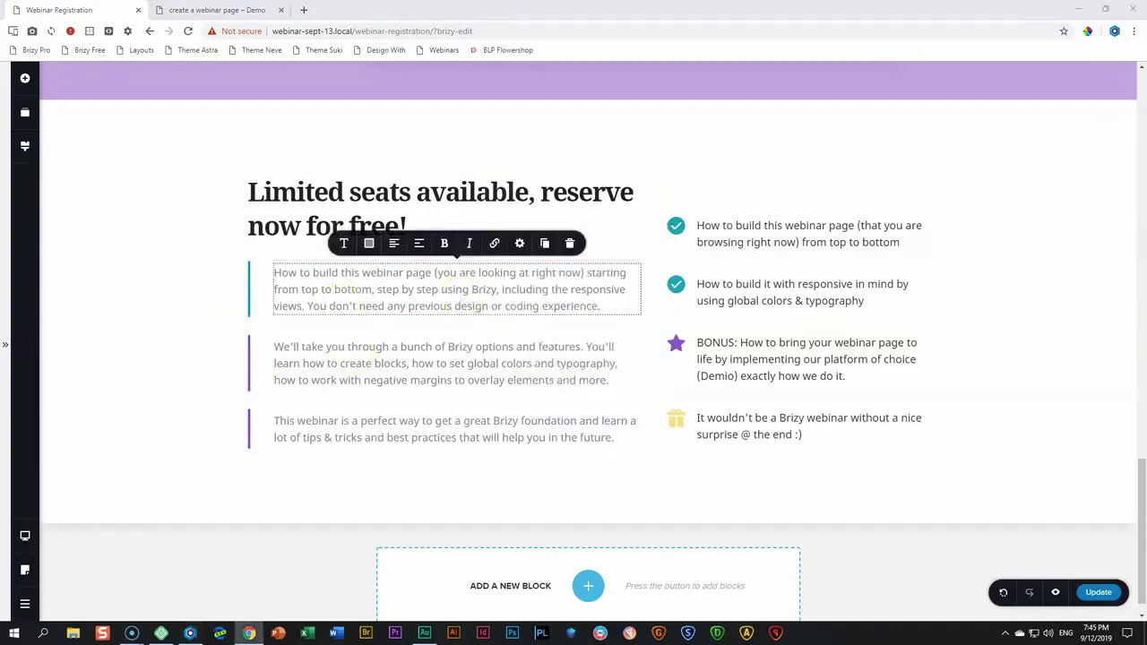
triple_click(359, 291)
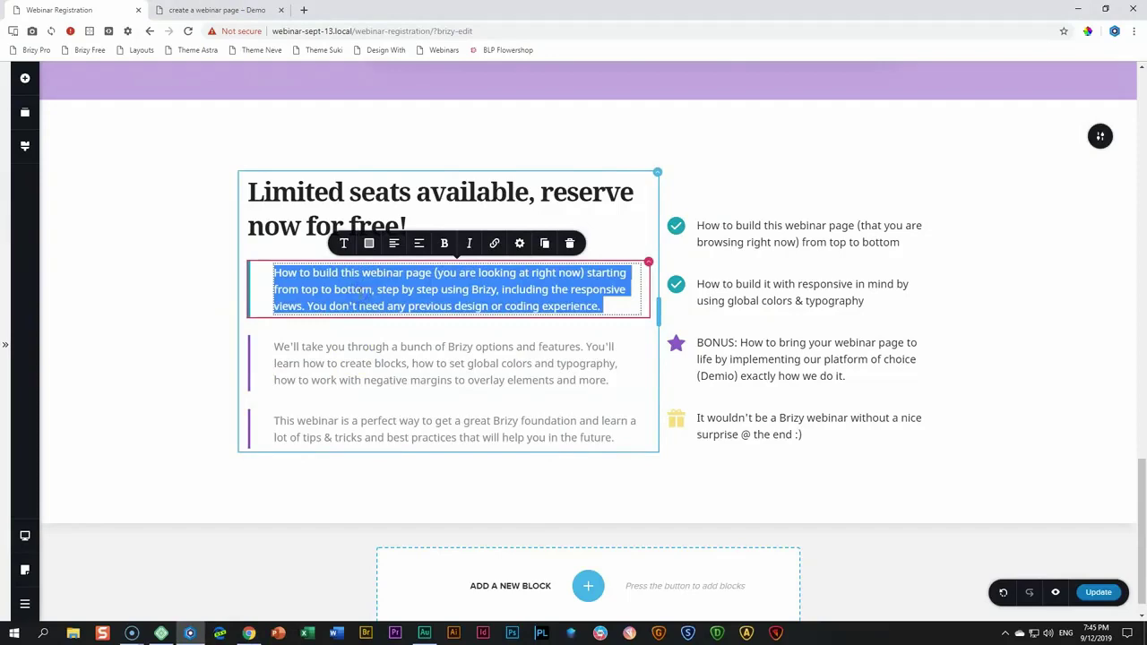
text(The seating in our virtual "room" for the webinar is limited, so please reserve in advance your spot for free. All you will need is a browser.)
click(331, 335)
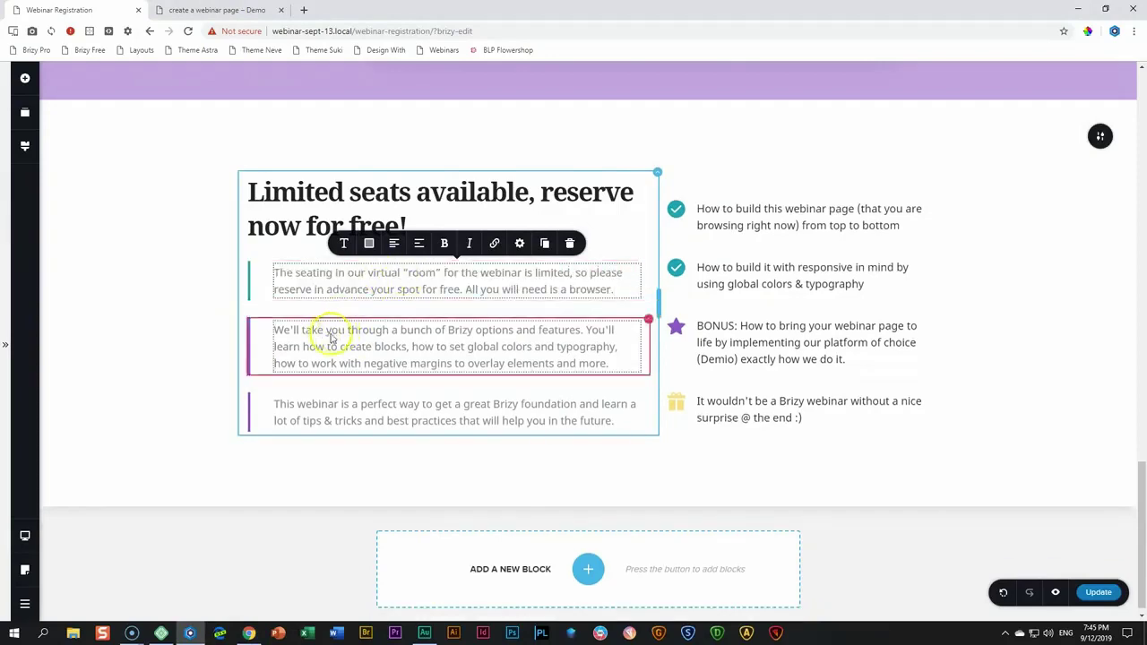
Copy the first paragraph's column and paste only its styles onto the second paragraph's column.
click(647, 318)
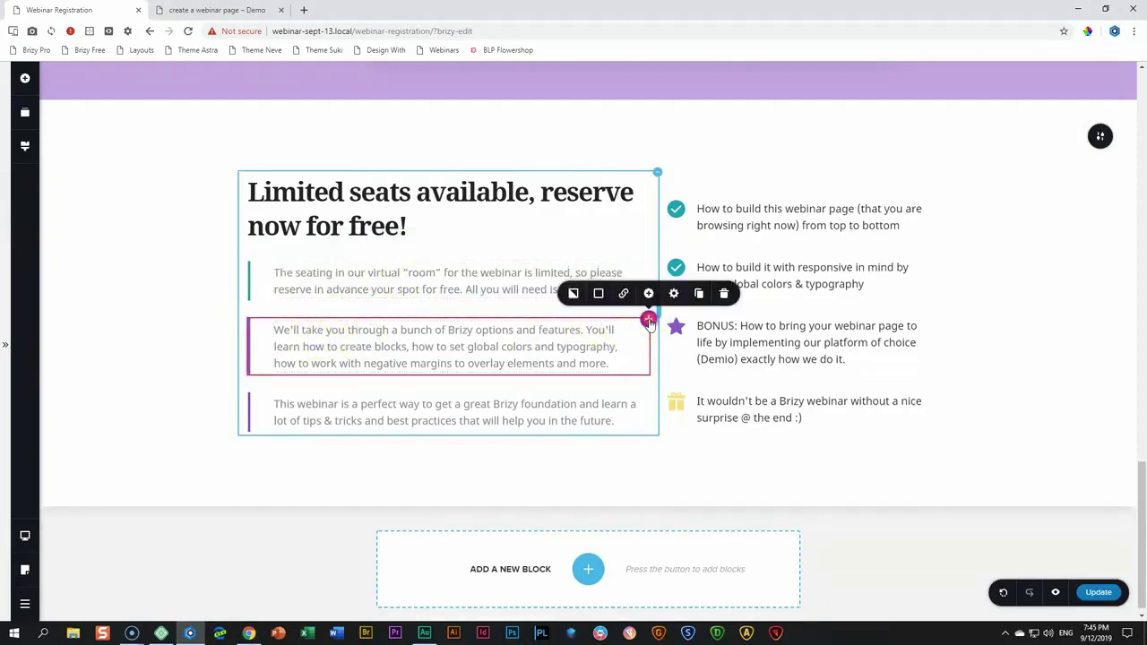
click(472, 285)
click(648, 265)
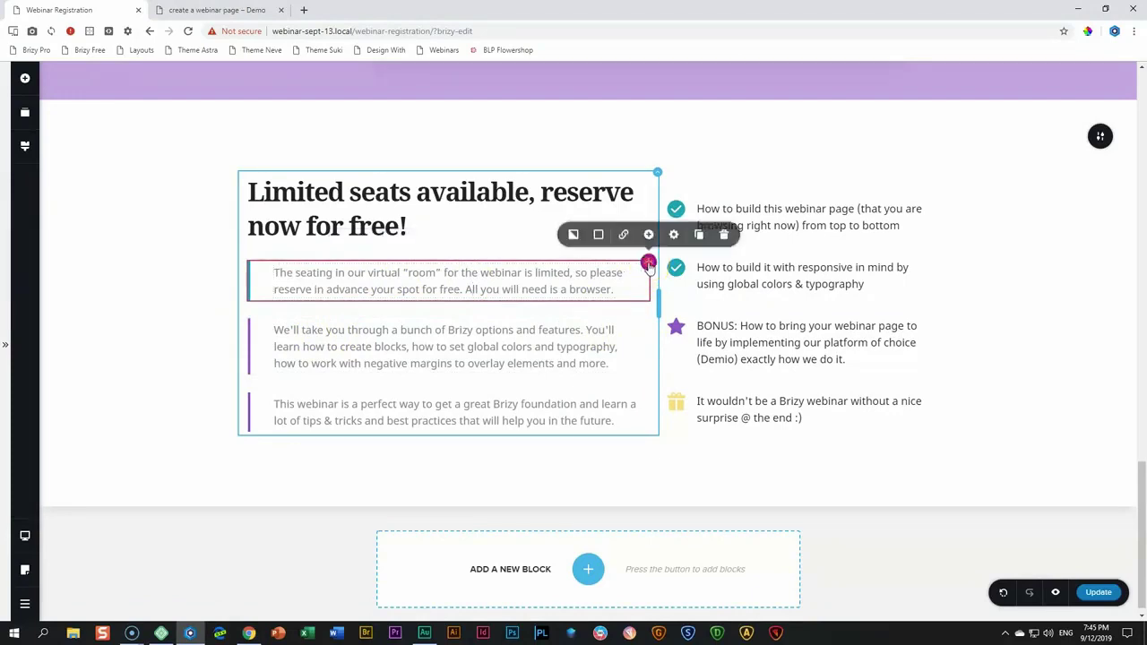
right_click(647, 265)
click(672, 320)
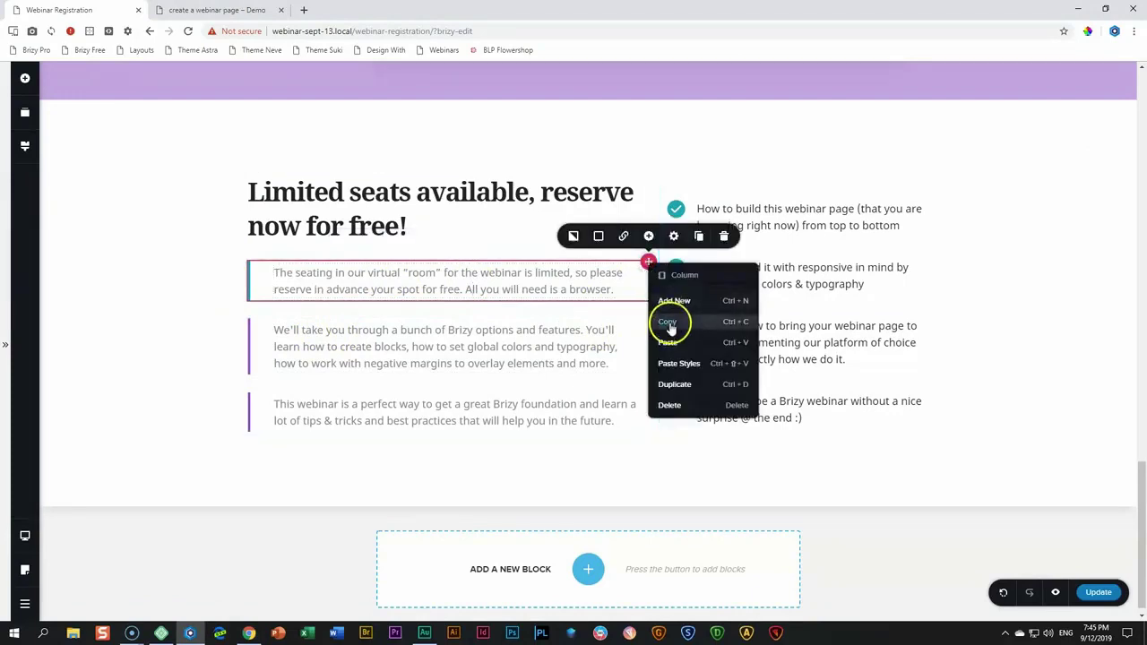
click(647, 320)
right_click(648, 321)
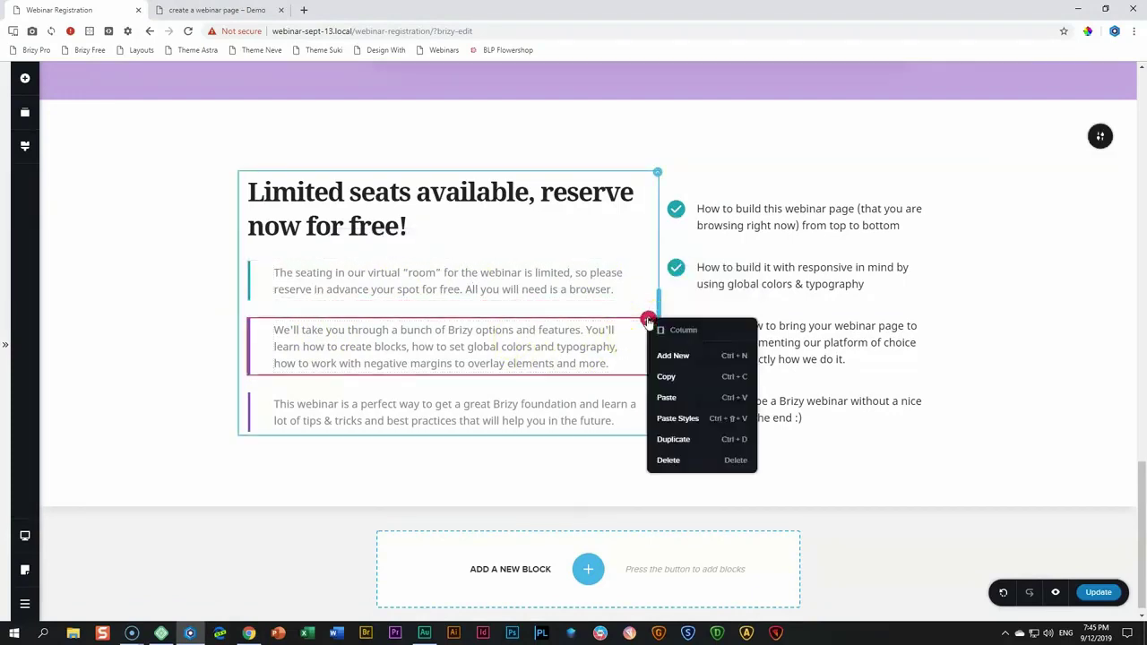
click(668, 420)
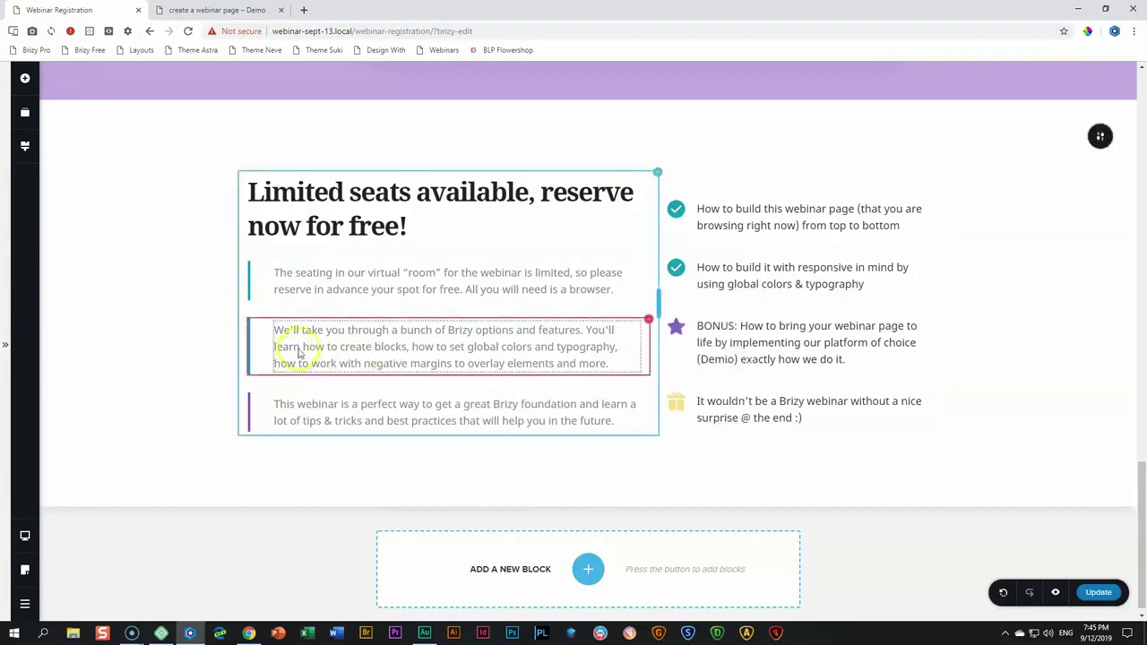
click(192, 371)
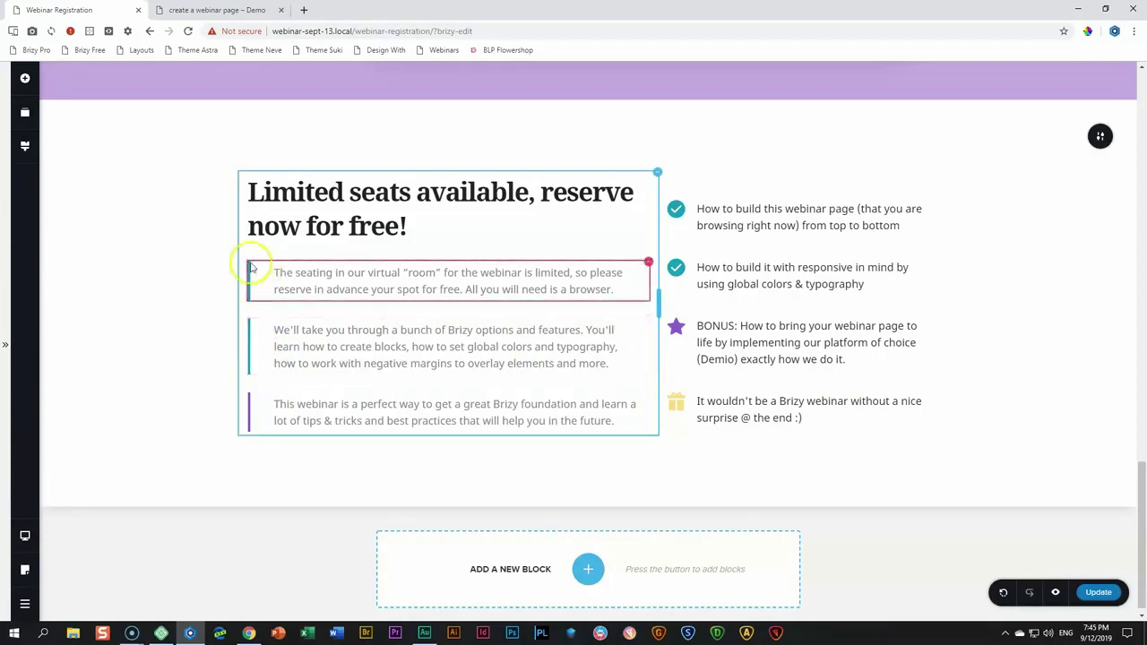
Replace the second paragraph with "10:00 AM PDT | 12:00 AM CDT | 1:00 PM EDT".
click(350, 339)
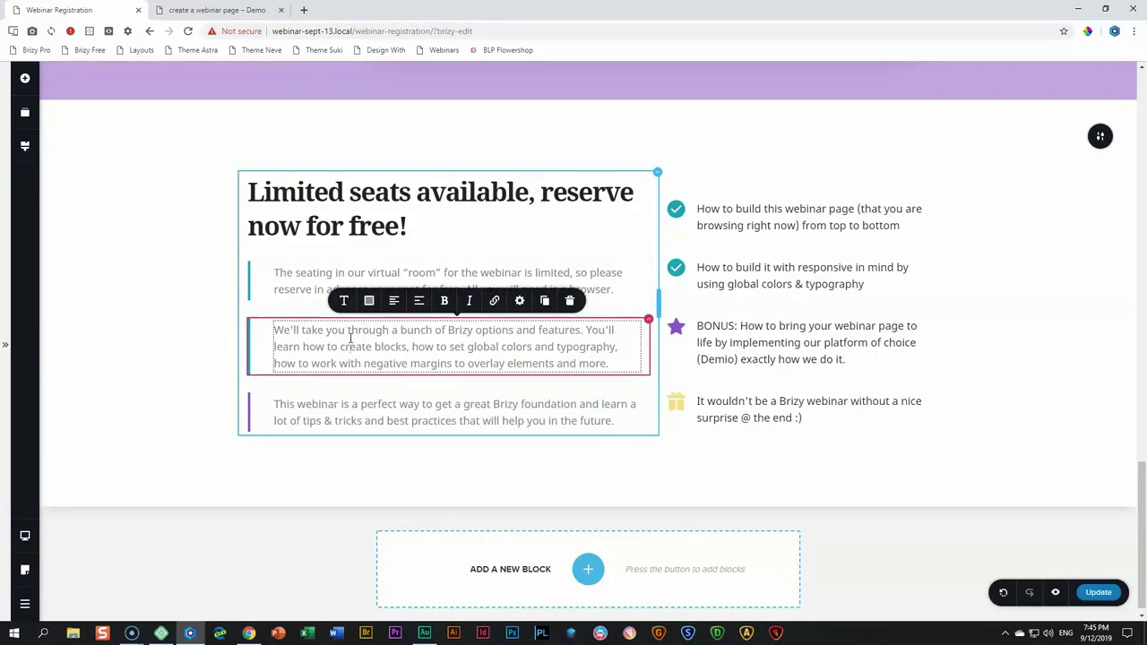
triple_click(342, 338)
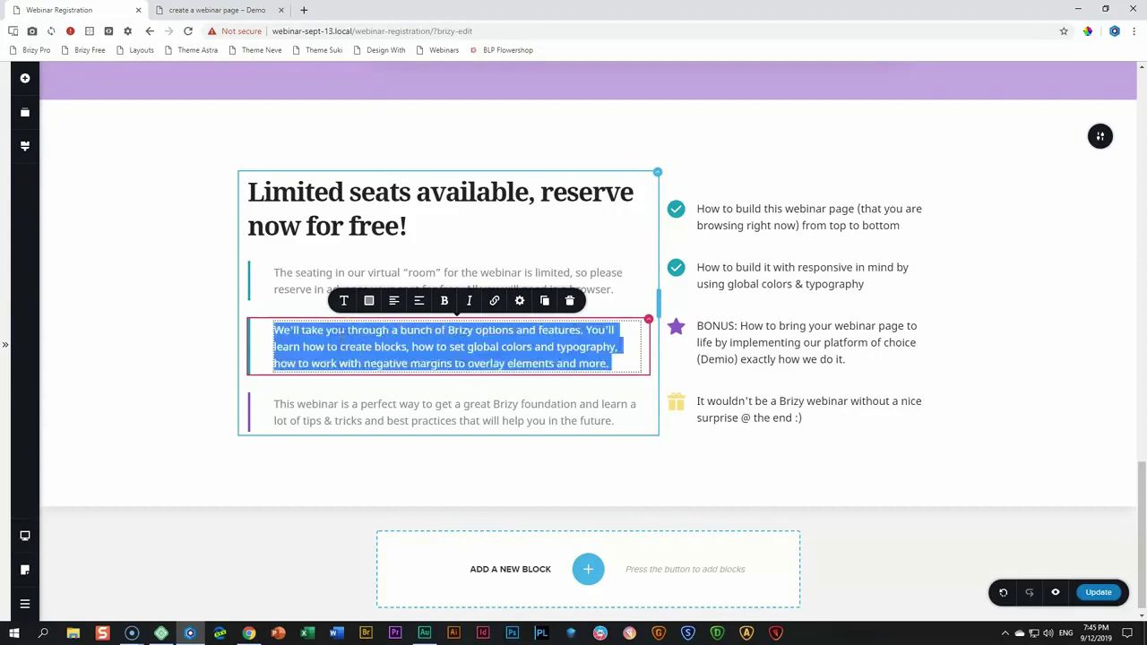
text(10)
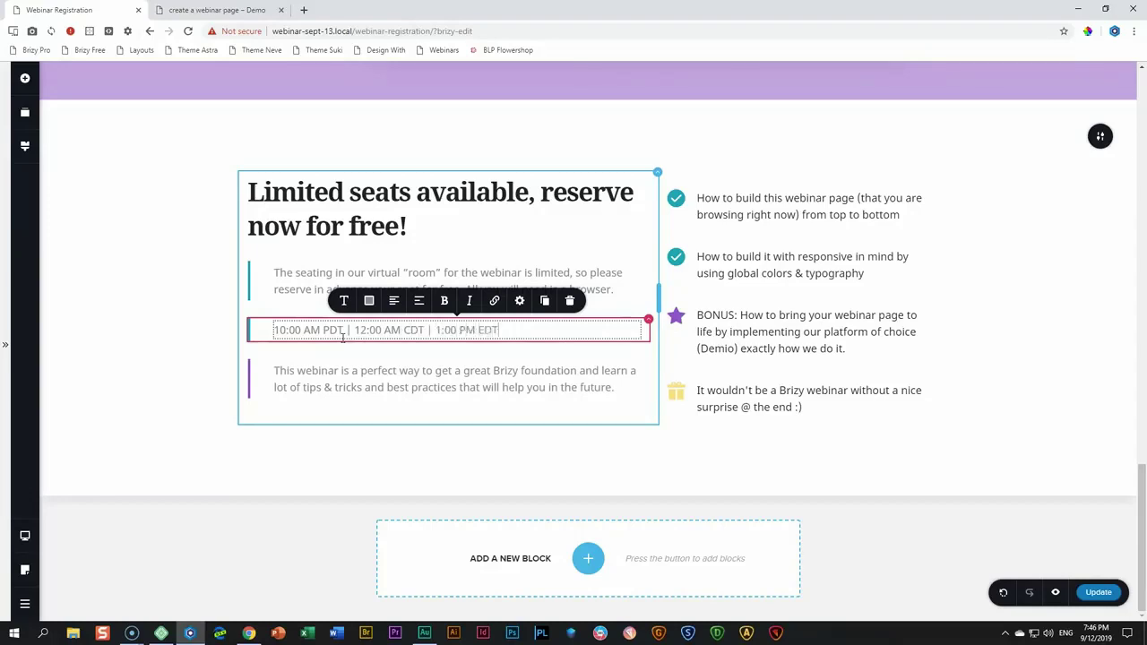
click(343, 339)
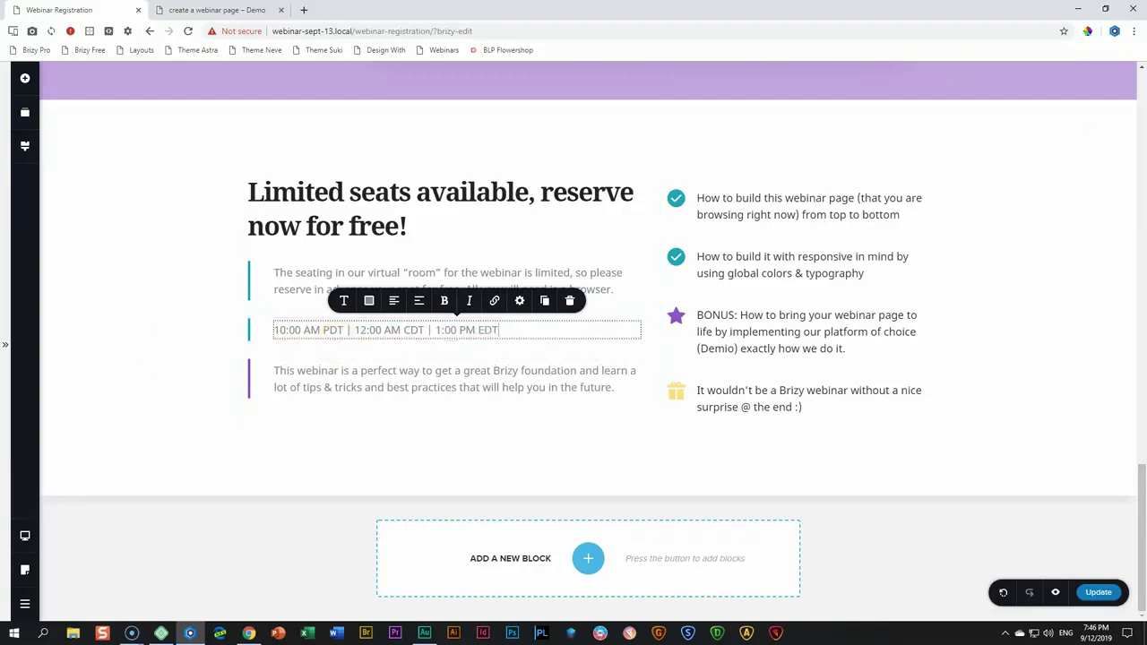
click(115, 358)
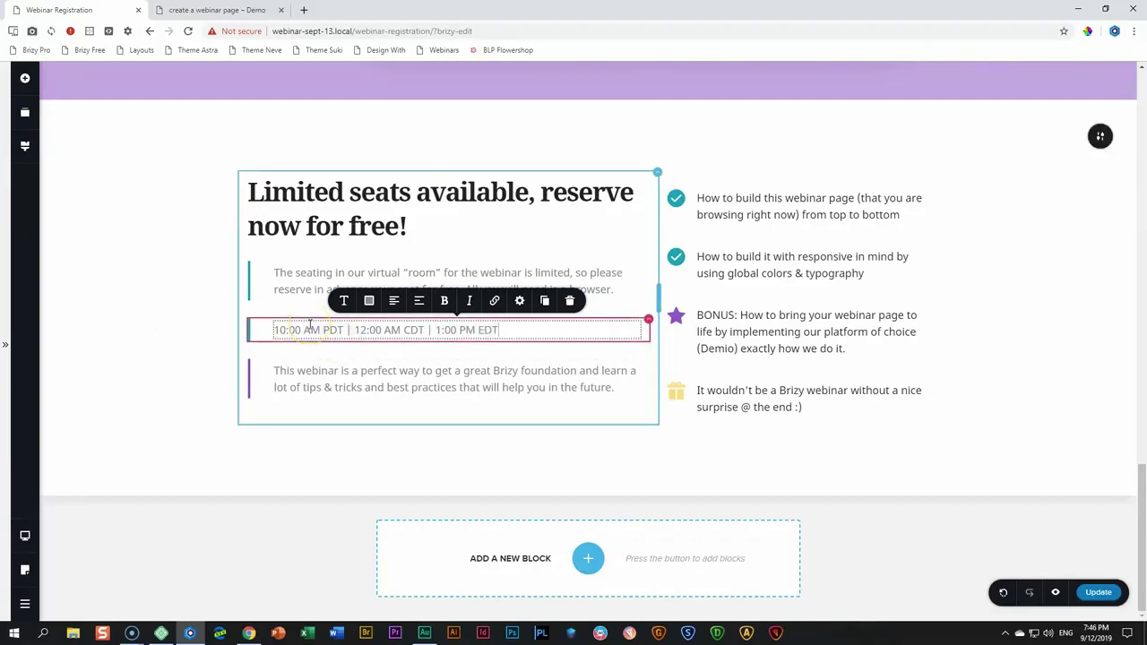
Apply Heading 4 typography to the webinar times line and make it teal and bold.
click(343, 301)
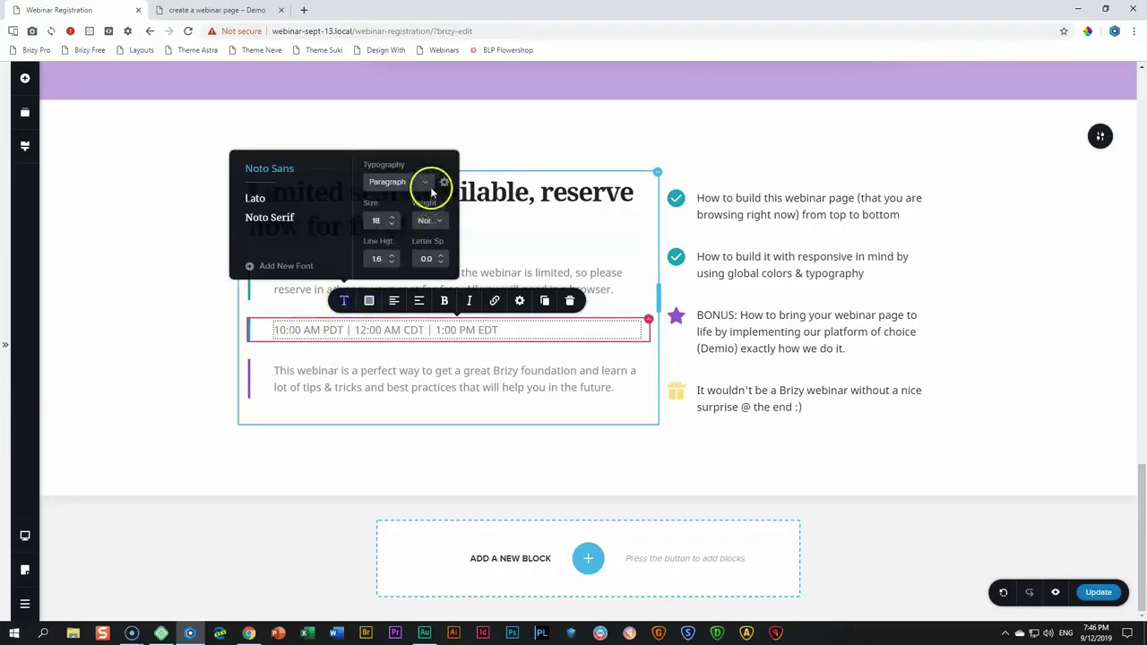
click(431, 193)
click(401, 237)
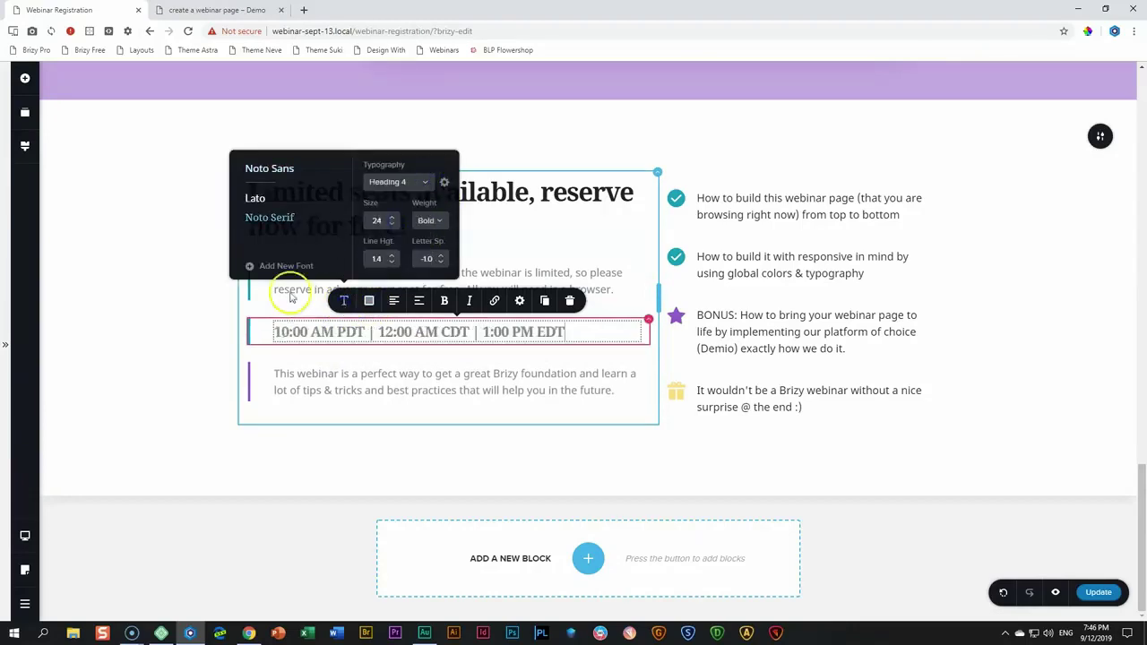
click(370, 301)
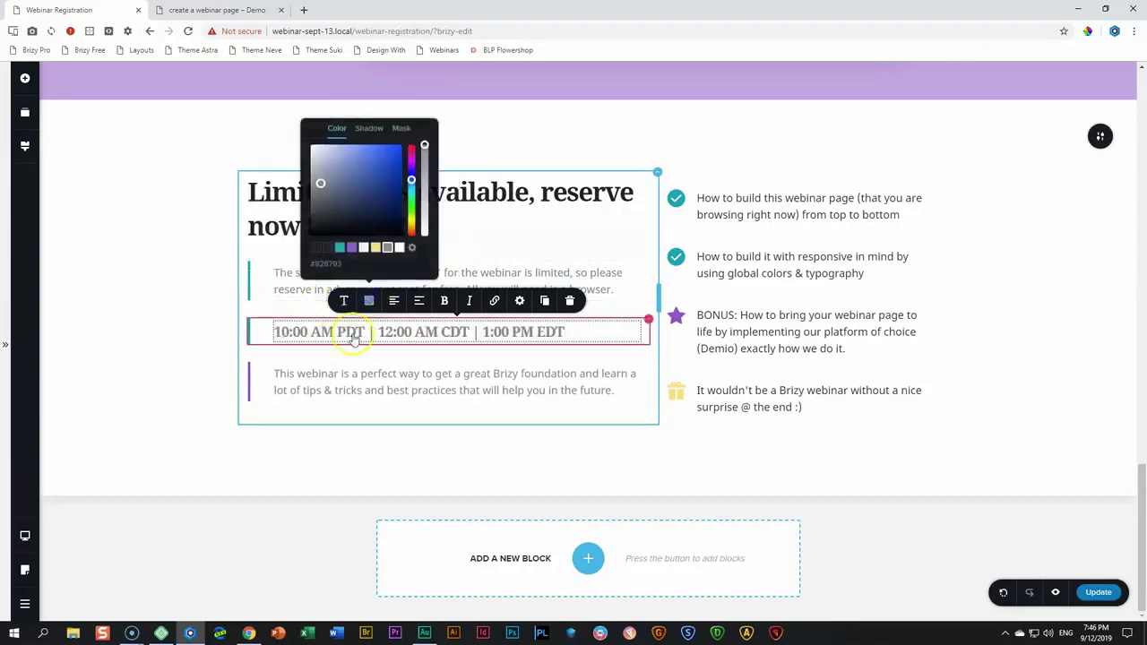
click(340, 248)
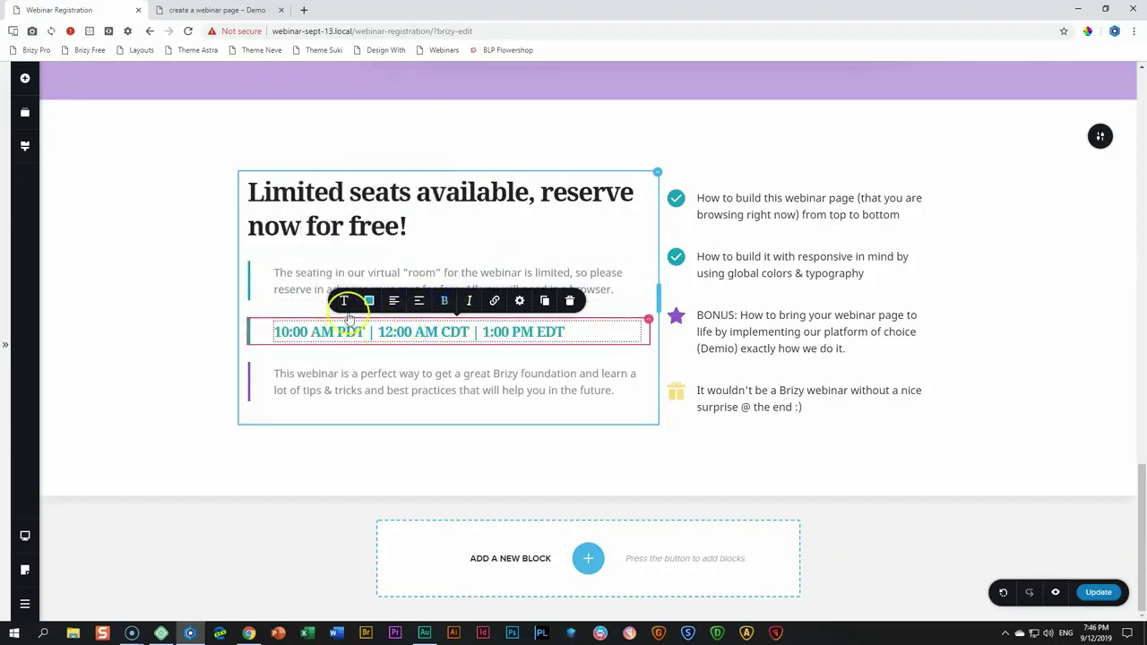
Switch the webinar times line back to Paragraph typography.
click(344, 301)
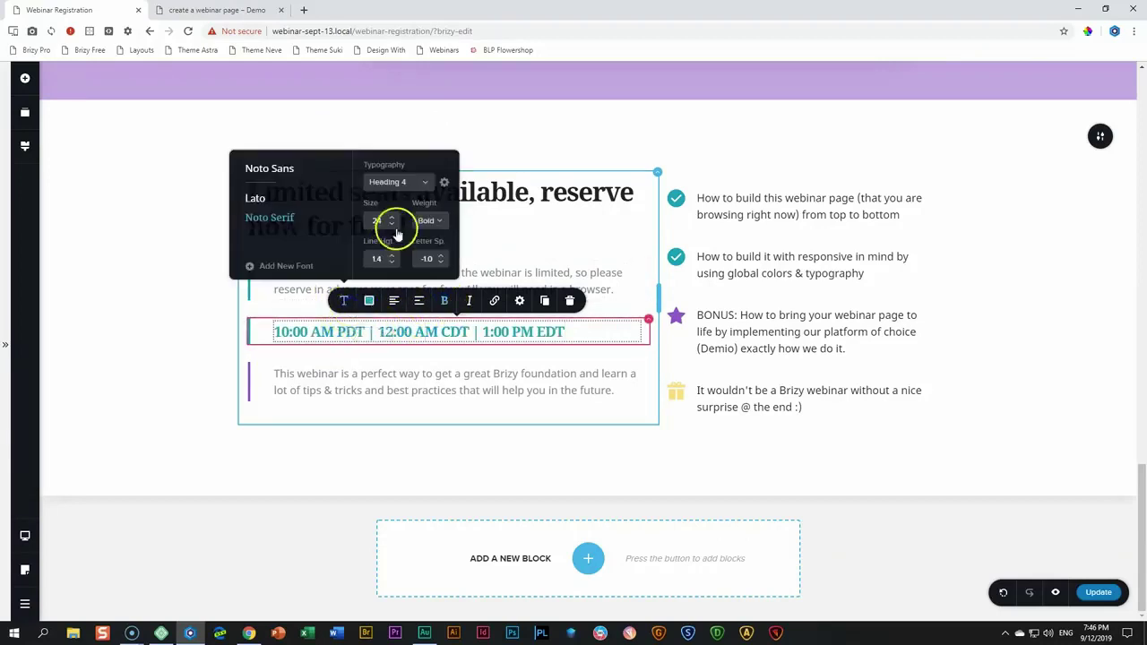
click(405, 183)
click(397, 220)
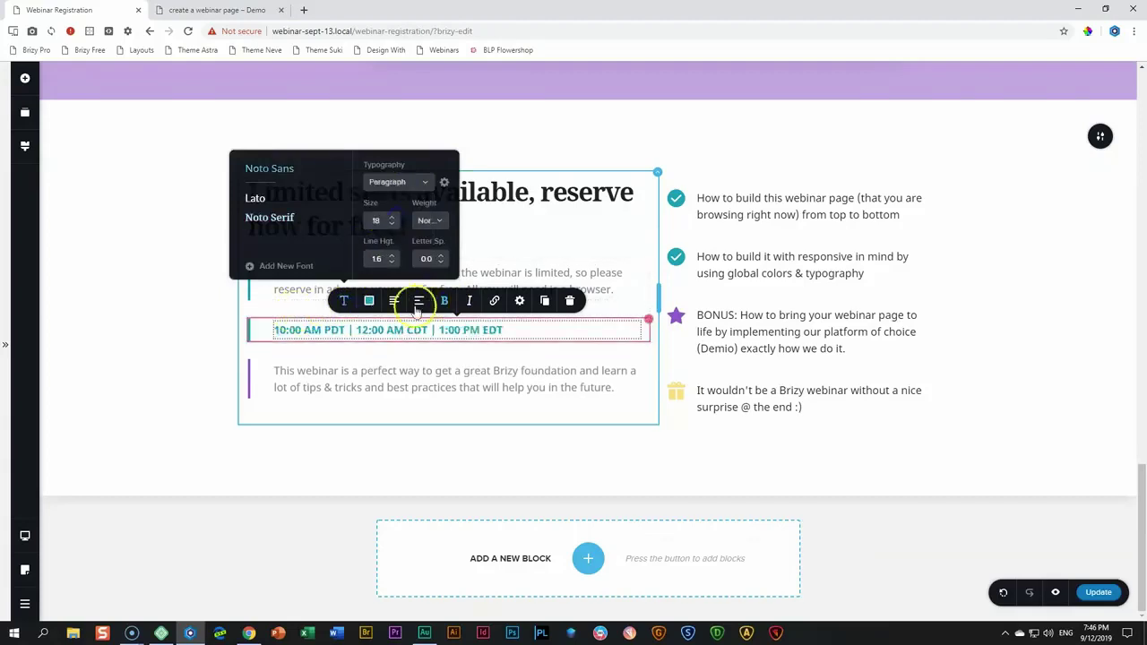
click(453, 331)
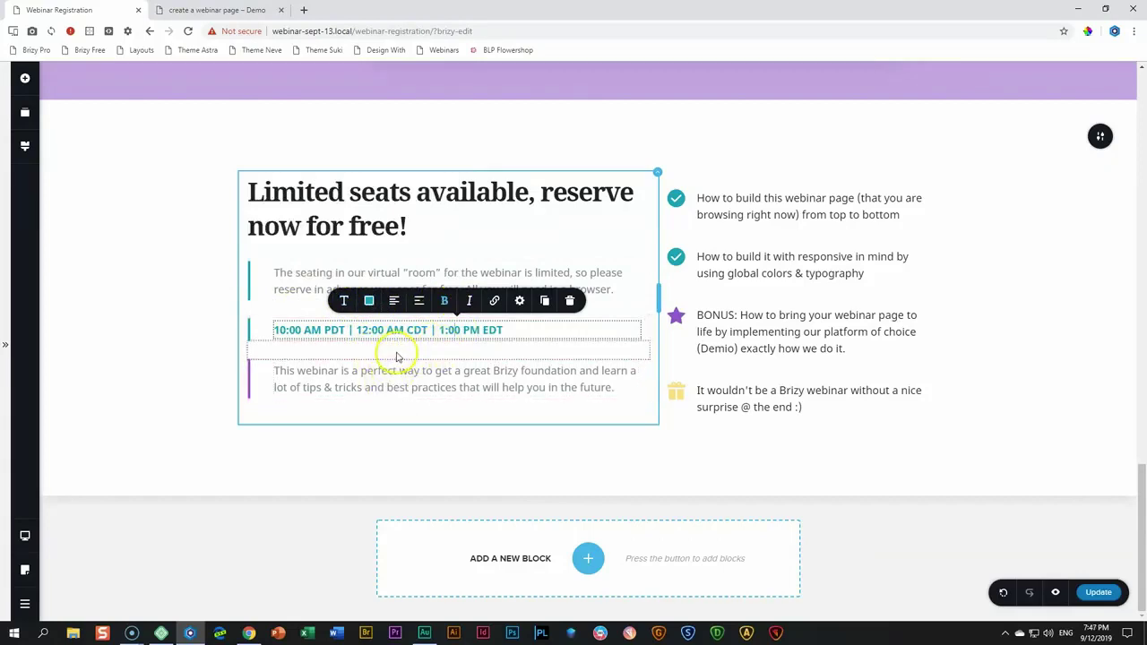
Delete the spacer below the webinar times and the column holding the third paragraph.
right_click(398, 357)
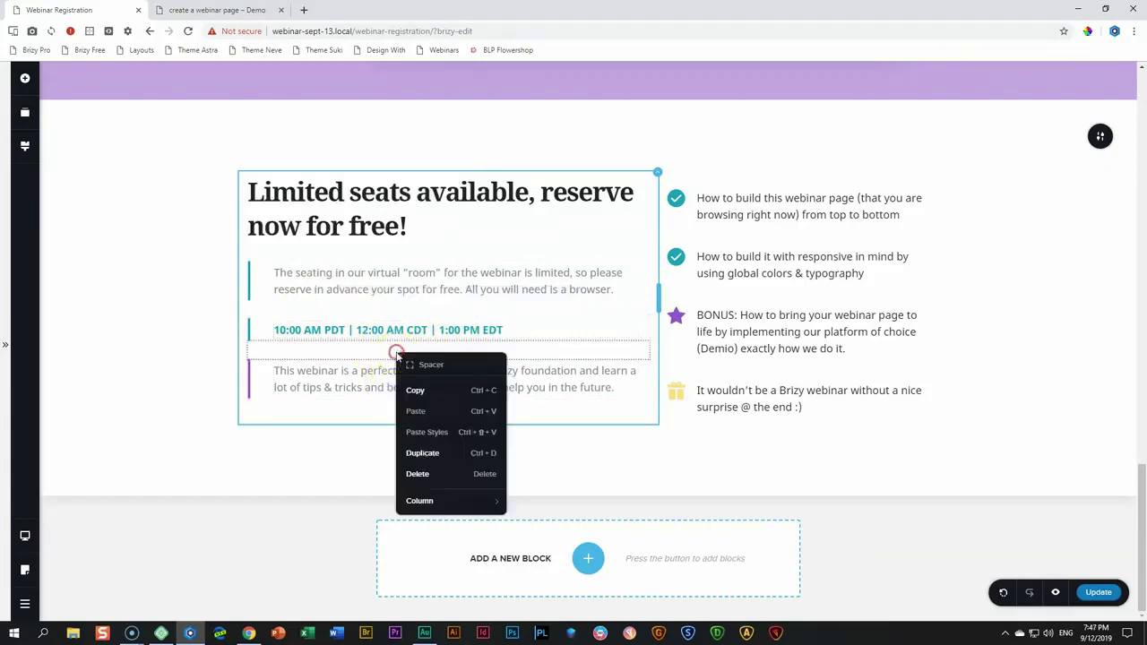
click(430, 423)
right_click(647, 344)
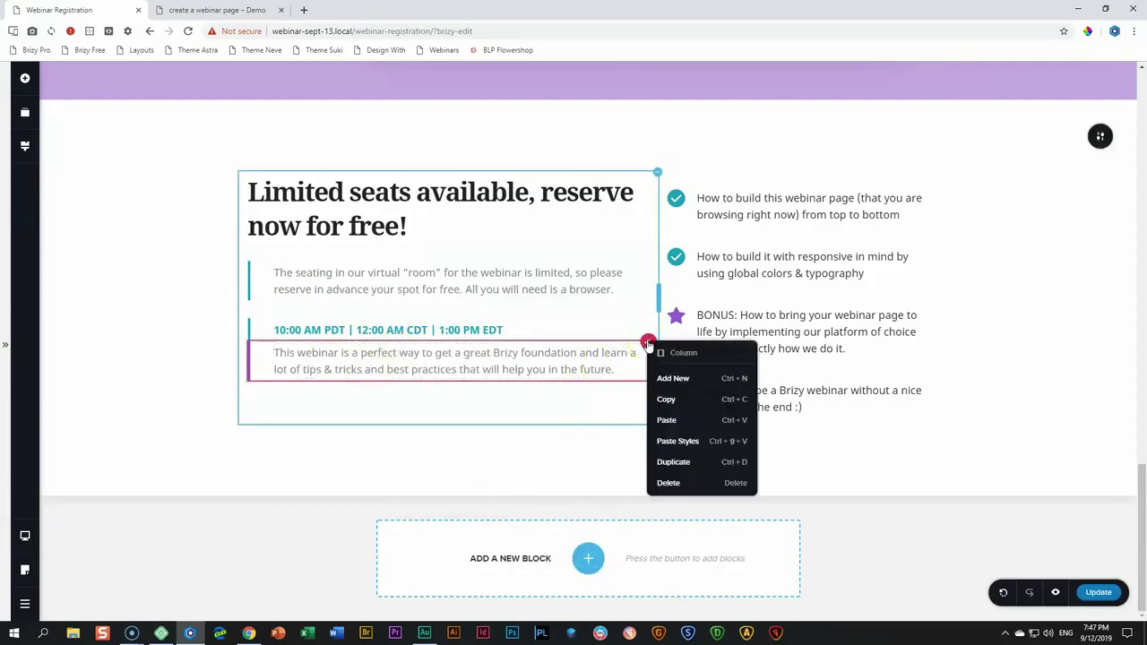
click(668, 482)
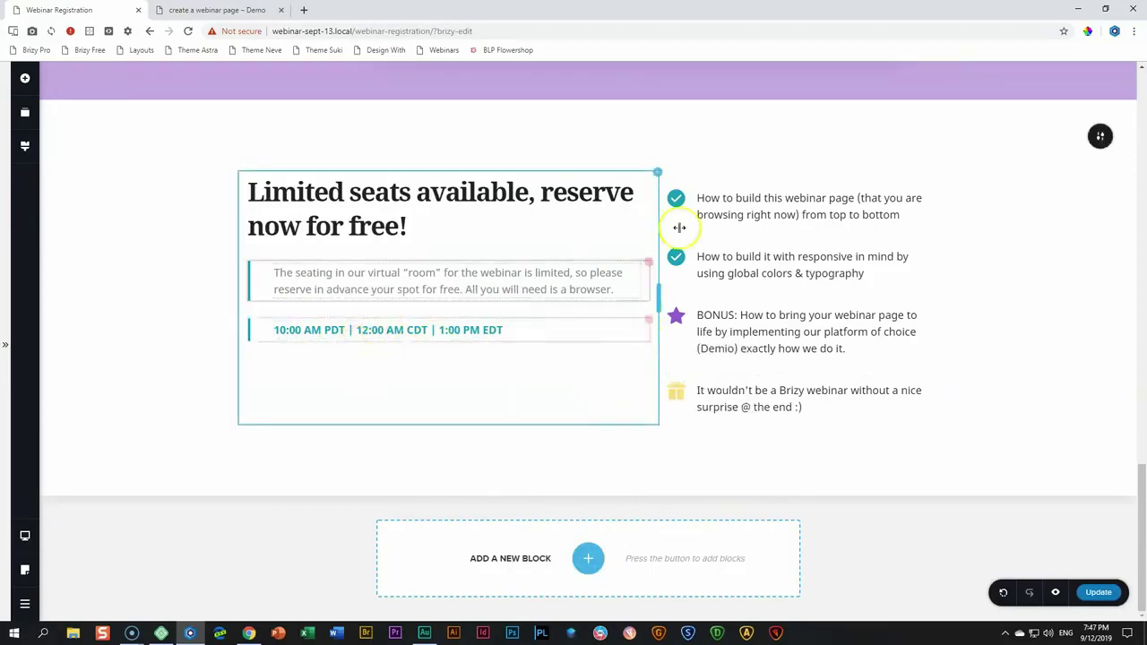
Delete the two teal checkmark icon boxes and the spacer between them from the second column.
right_click(871, 193)
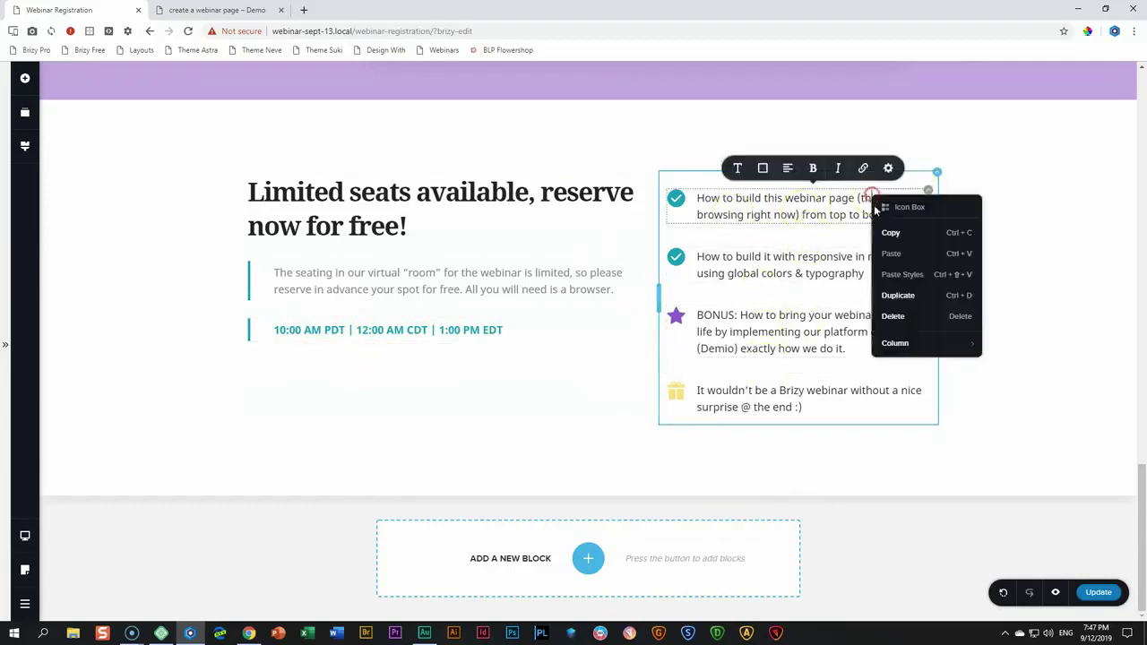
click(894, 316)
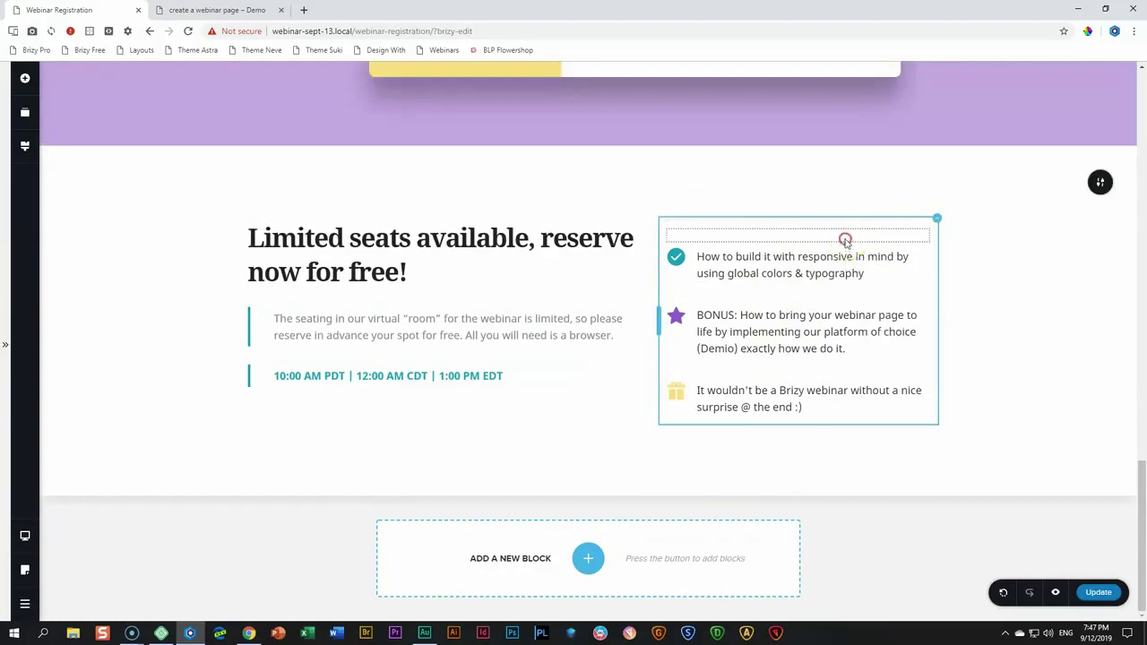
right_click(845, 240)
click(867, 364)
right_click(820, 272)
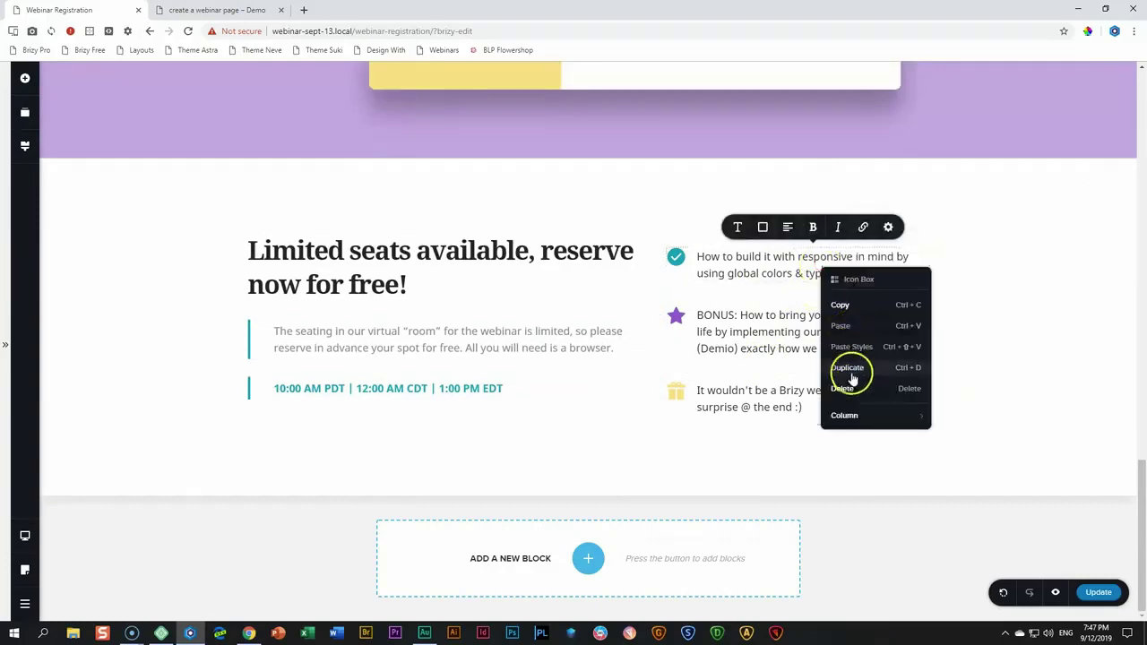
click(829, 385)
Delete the star icon box with the BONUS text from the second column.
right_click(822, 270)
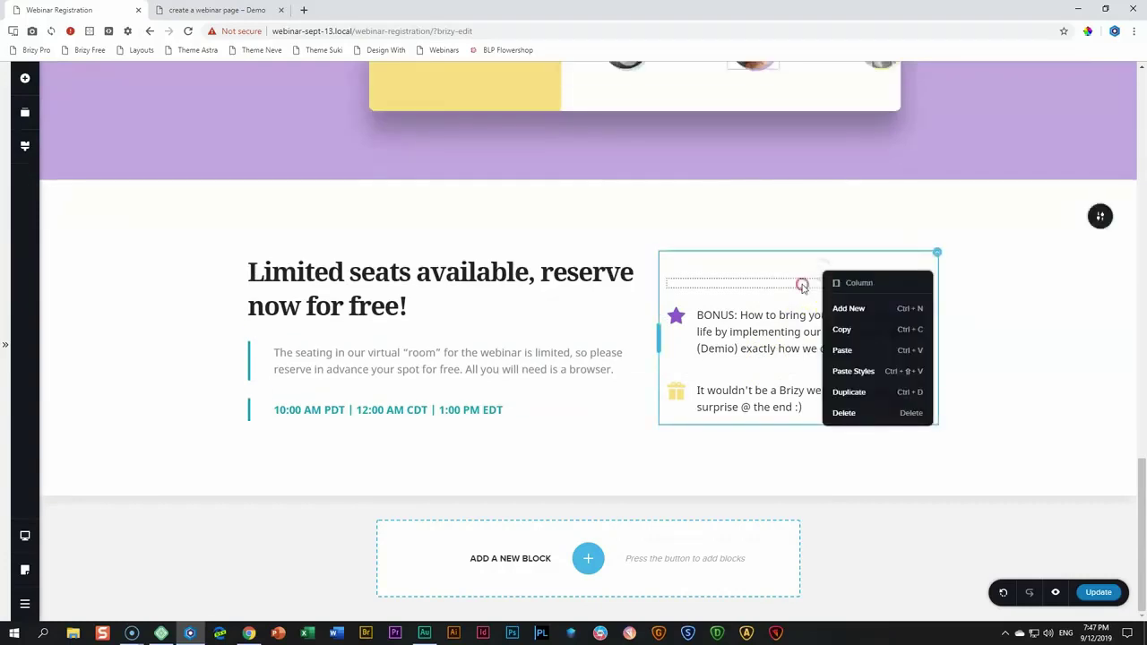
right_click(801, 283)
click(788, 292)
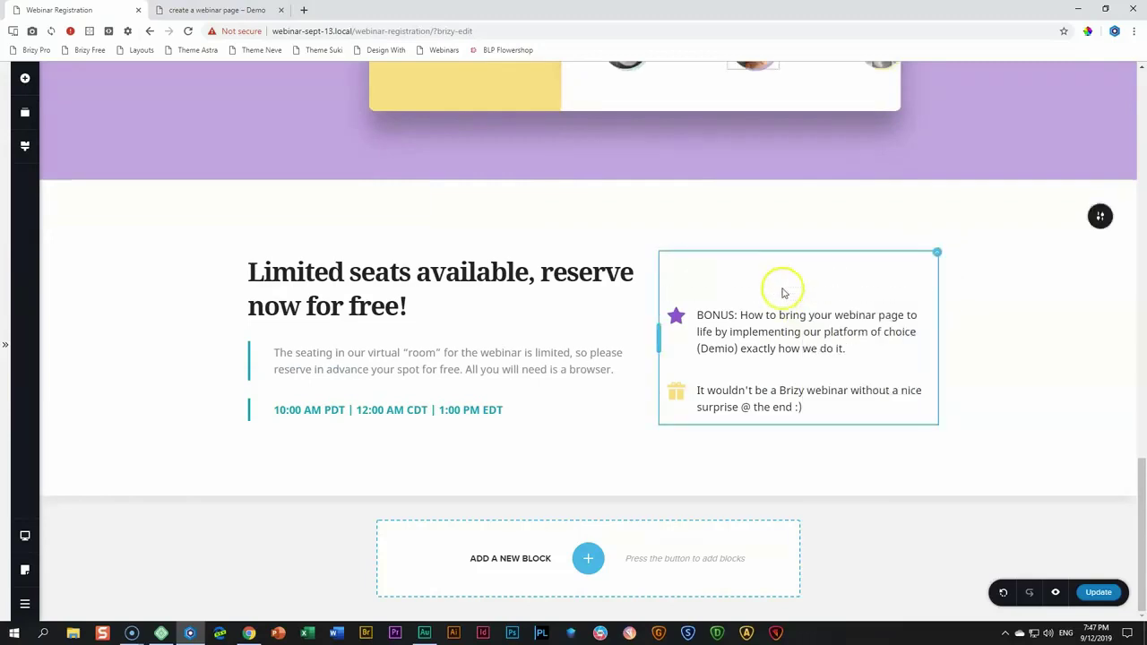
right_click(783, 294)
click(768, 317)
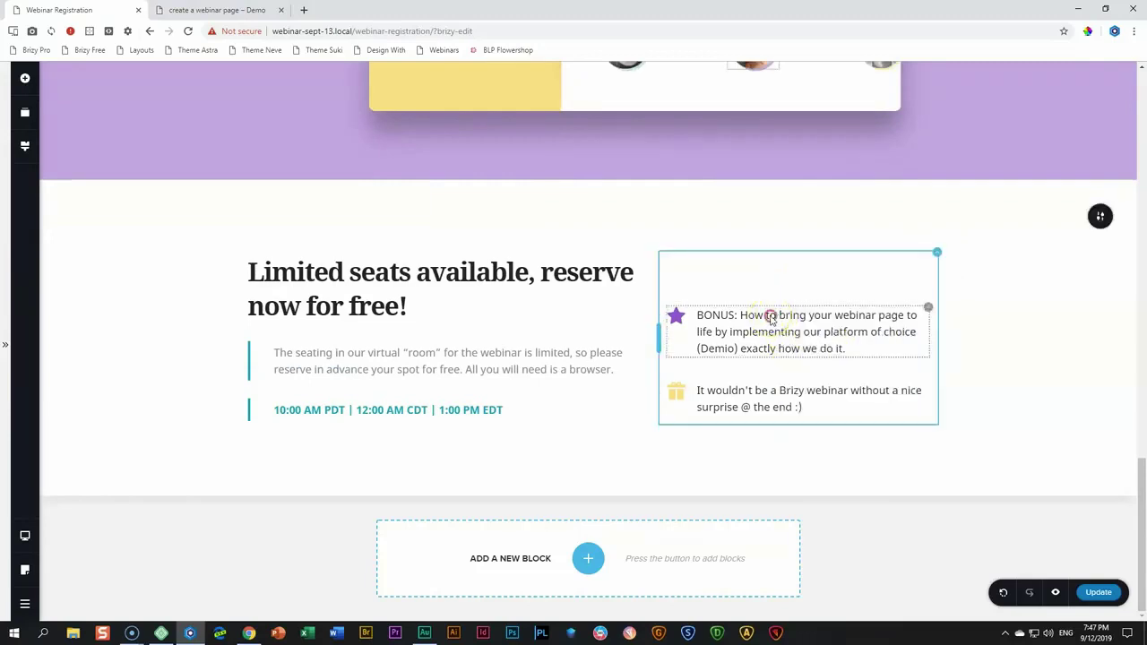
right_click(768, 317)
click(811, 436)
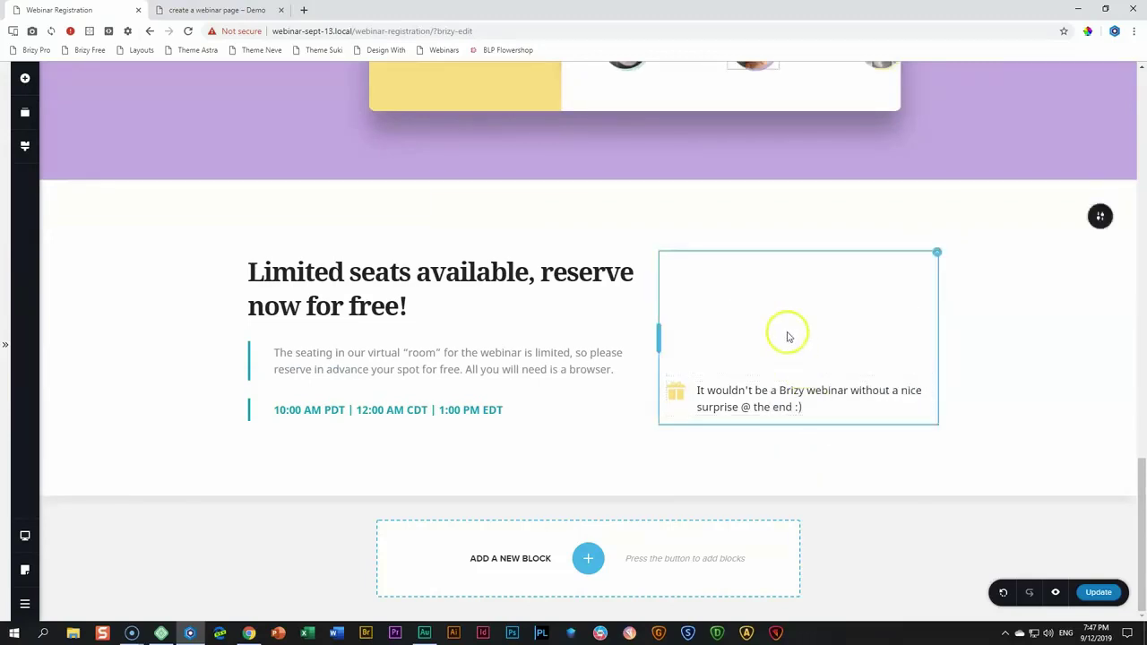
Replace the icon box column with a new empty column beside the heading, and widen the heading column so its title fits on two lines.
click(658, 251)
click(655, 225)
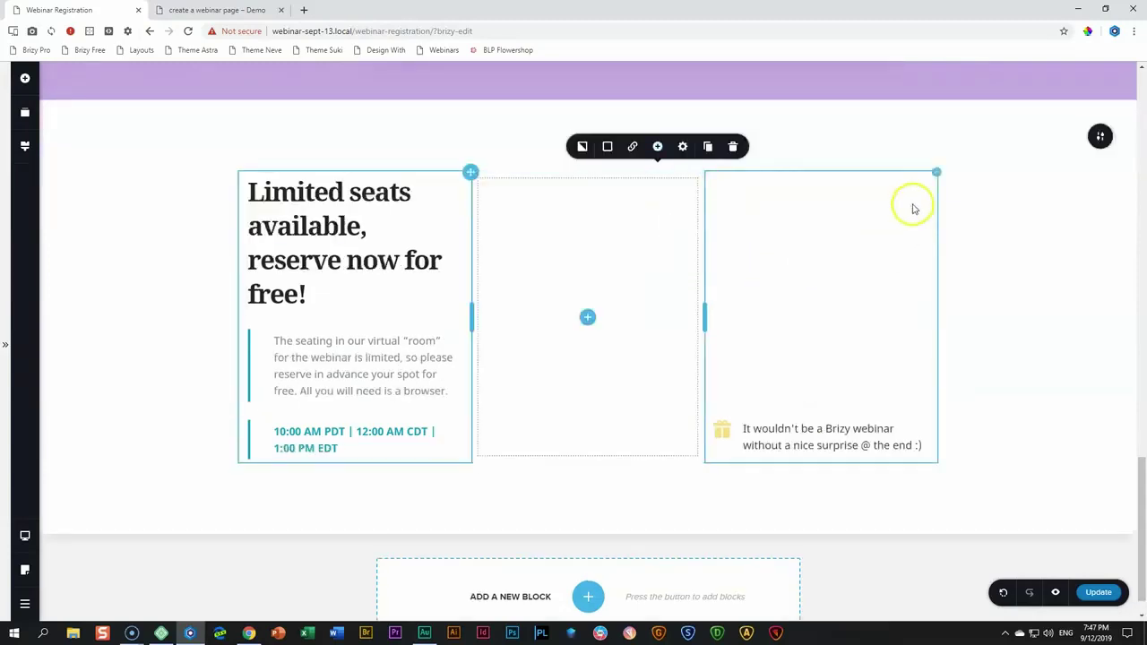
click(937, 175)
click(1013, 148)
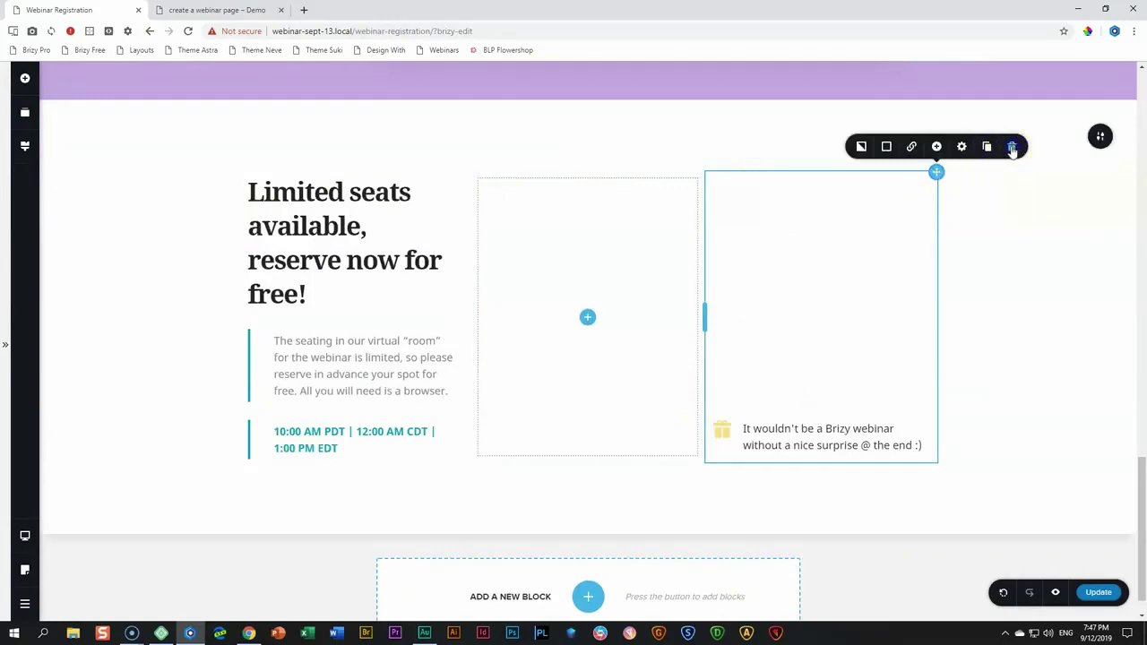
key(alt+Tab)
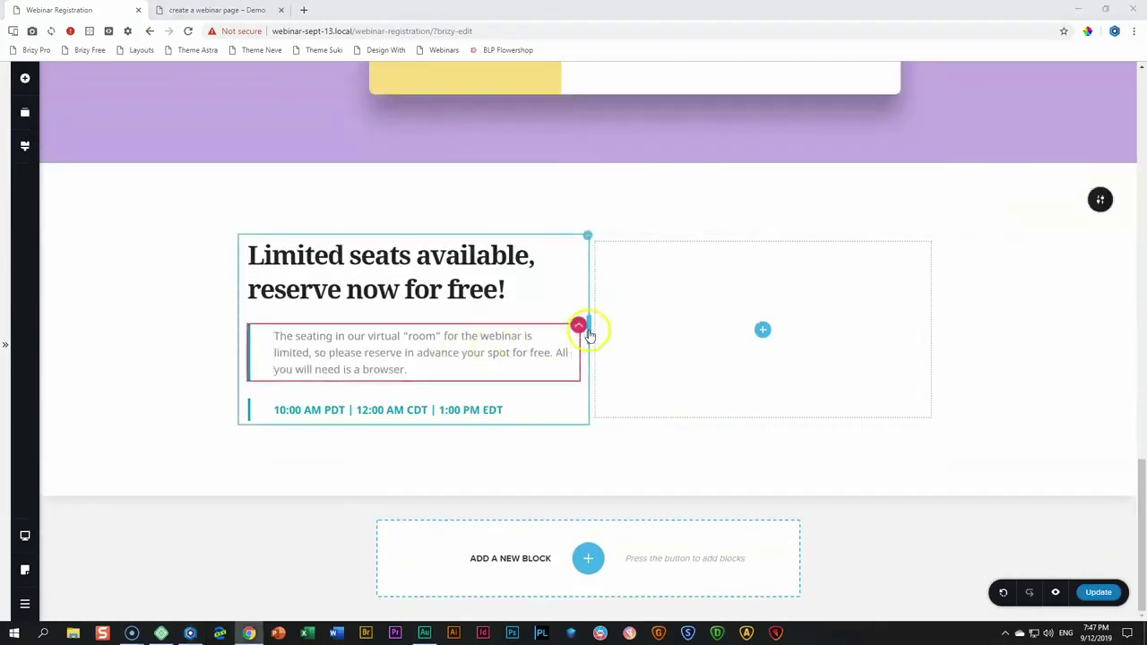
drag(585, 334, 664, 324)
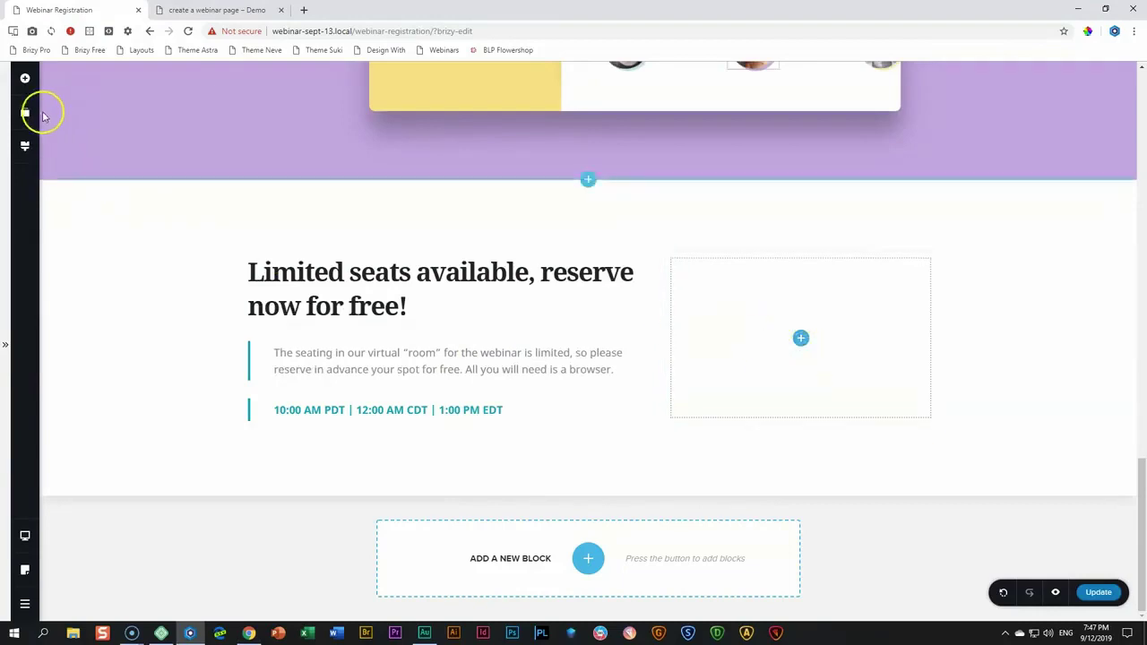
Add a Text element with a Spacer below it to the empty second column.
click(25, 79)
drag(95, 157, 797, 329)
drag(164, 223, 707, 303)
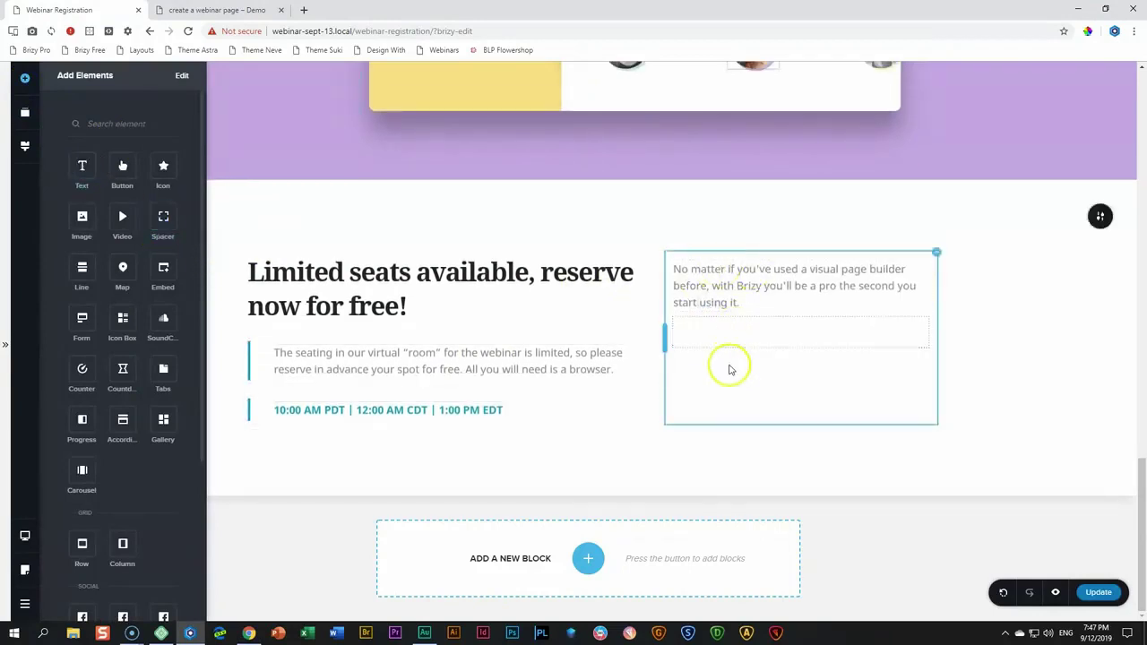
Replace the placeholder with "Powered by Demio" and below it "THE platform for webinars and it made perfect sense to choose it because great software go well together.".
triple_click(710, 269)
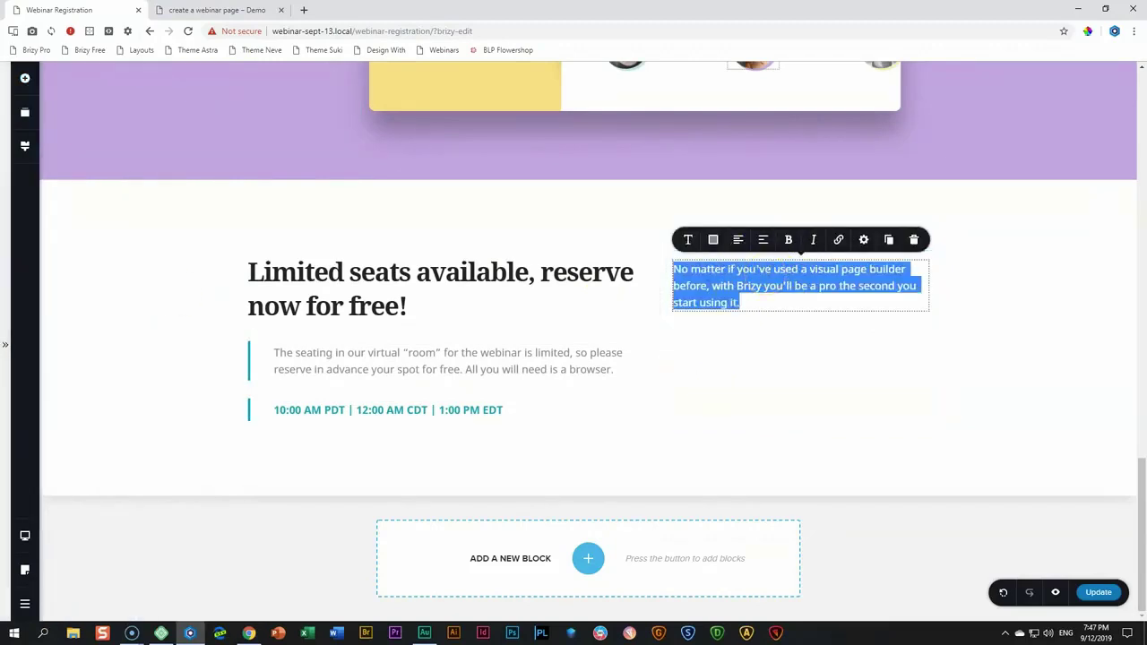
key(alt+Tab)
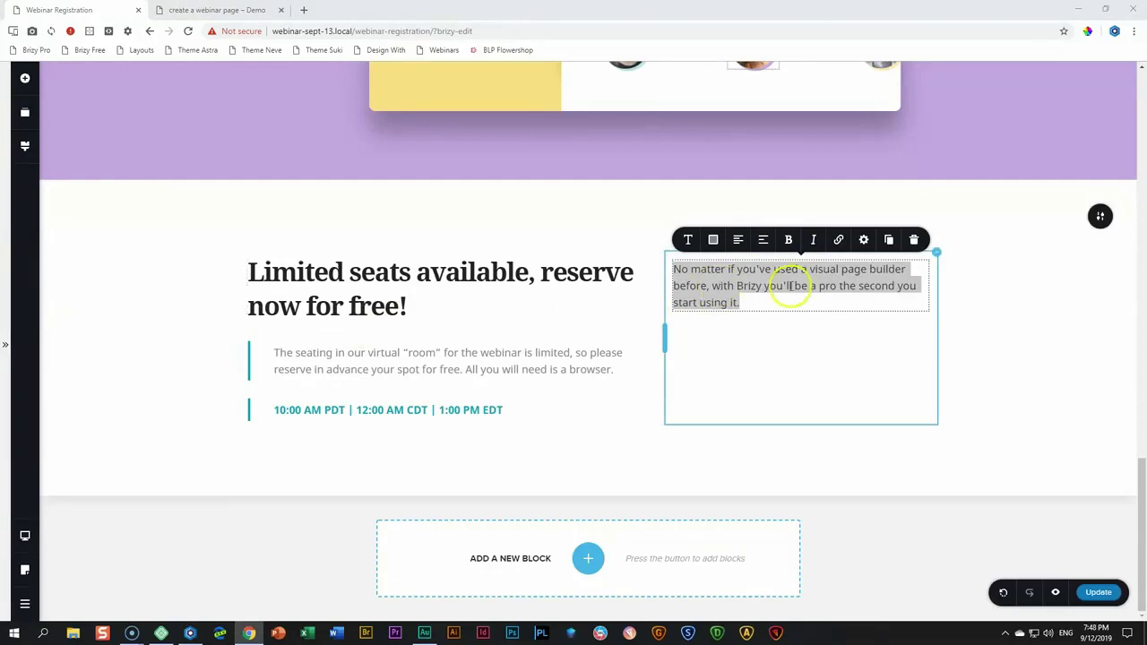
key(alt+Tab)
text(Powered by DemioTHE platform for webinars and it made perfect sense to choose it because great software go well together.)
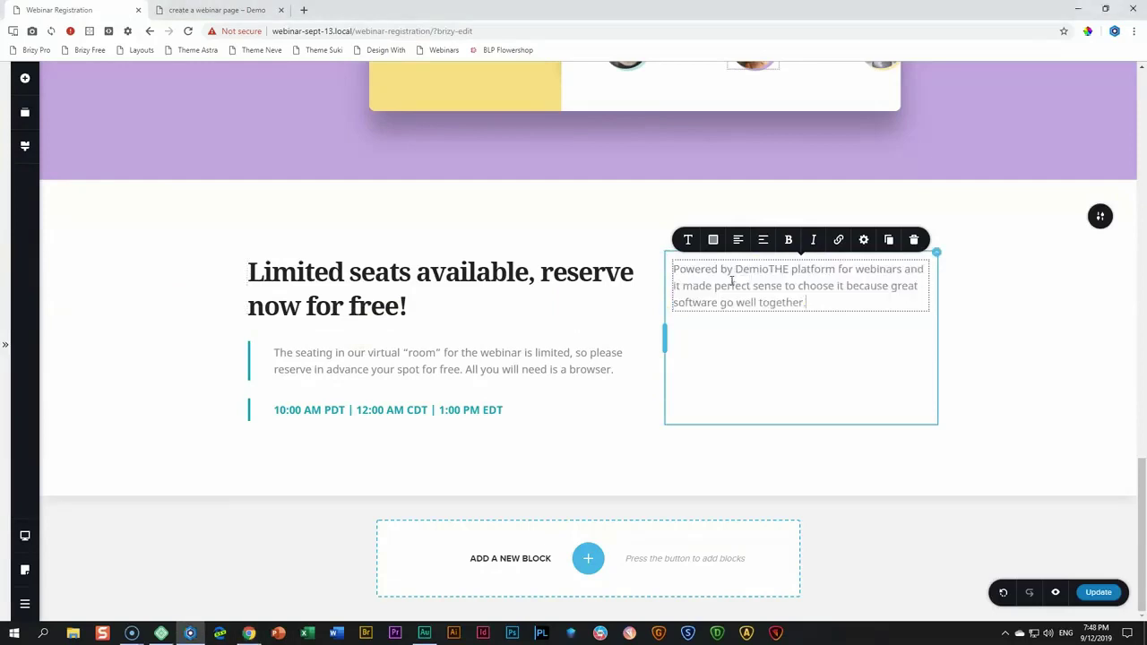
click(769, 264)
key(Return)
click(769, 269)
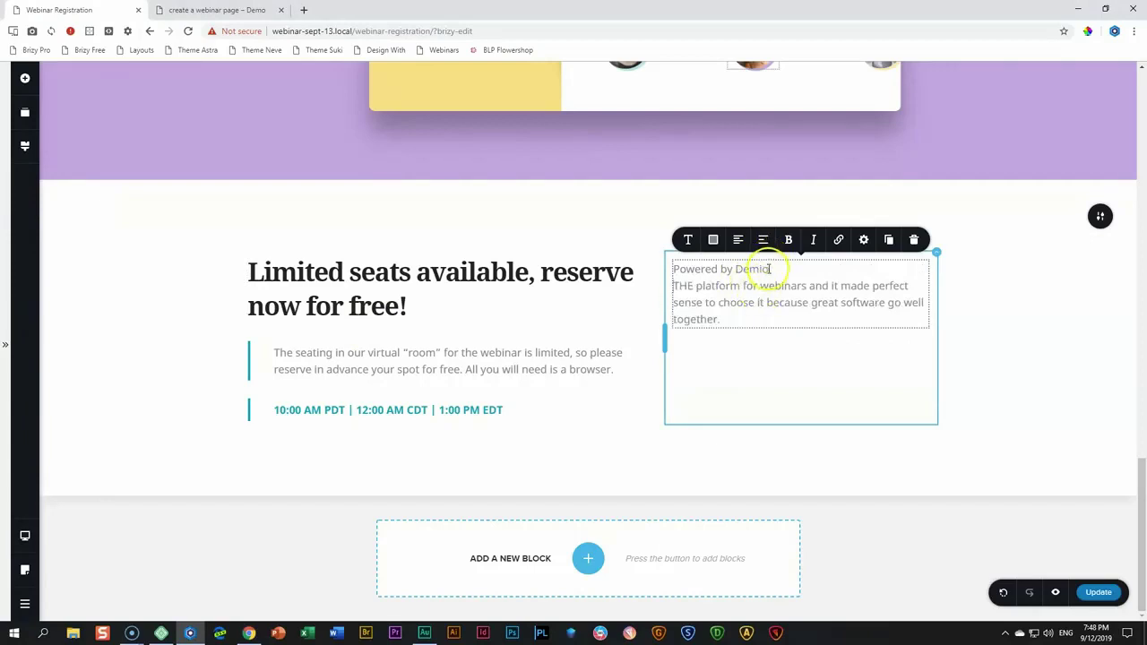
Apply Heading 4 typography and the dark color #222425 to the "Powered by Demio" line.
click(730, 267)
click(688, 240)
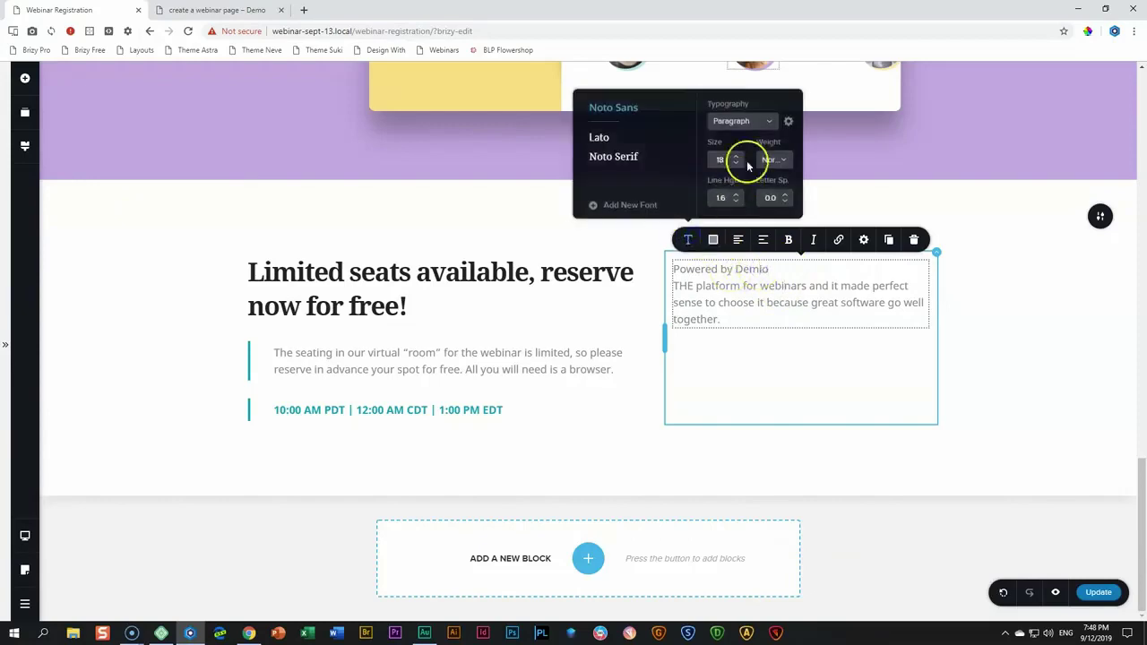
click(759, 126)
scroll(735, 197, down, 2)
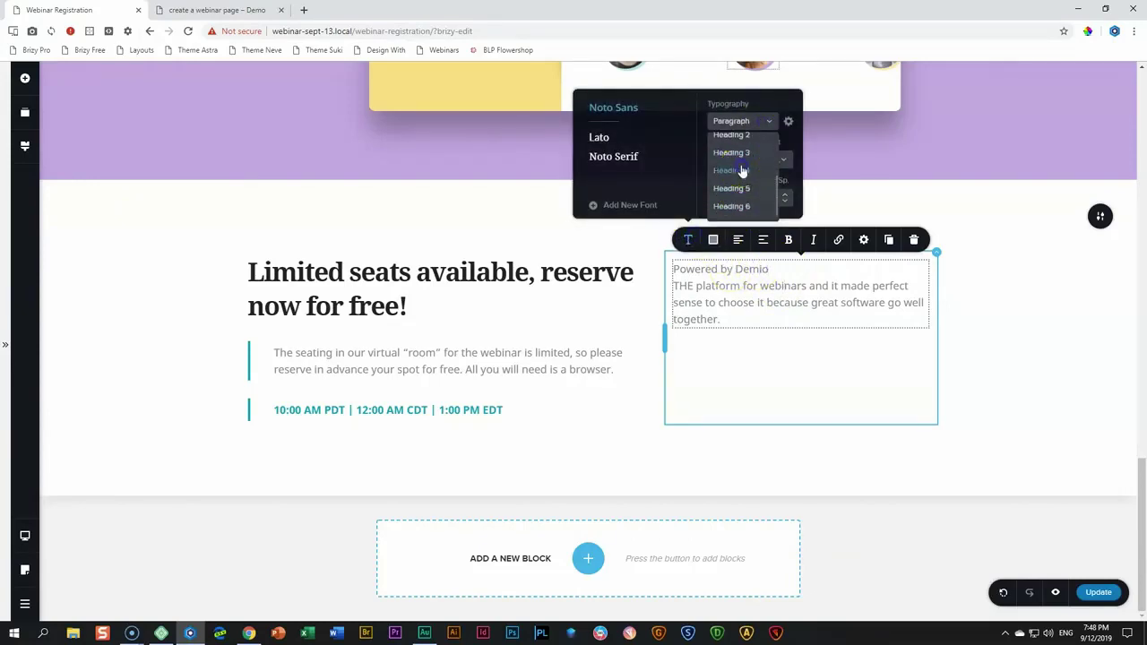
click(740, 176)
click(713, 240)
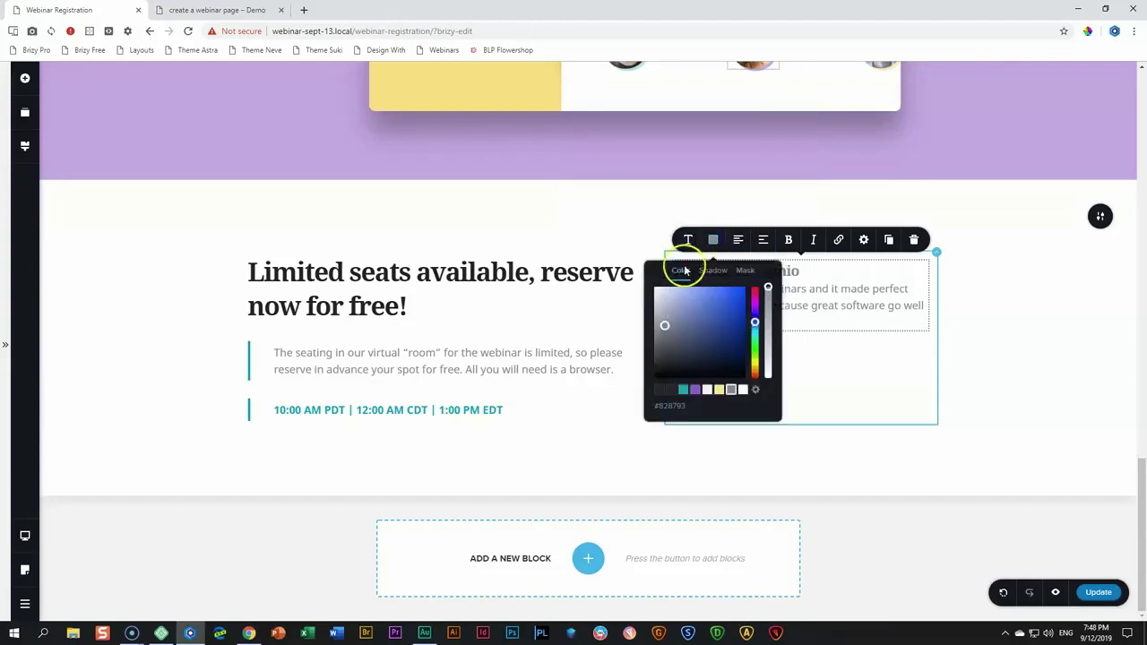
click(671, 391)
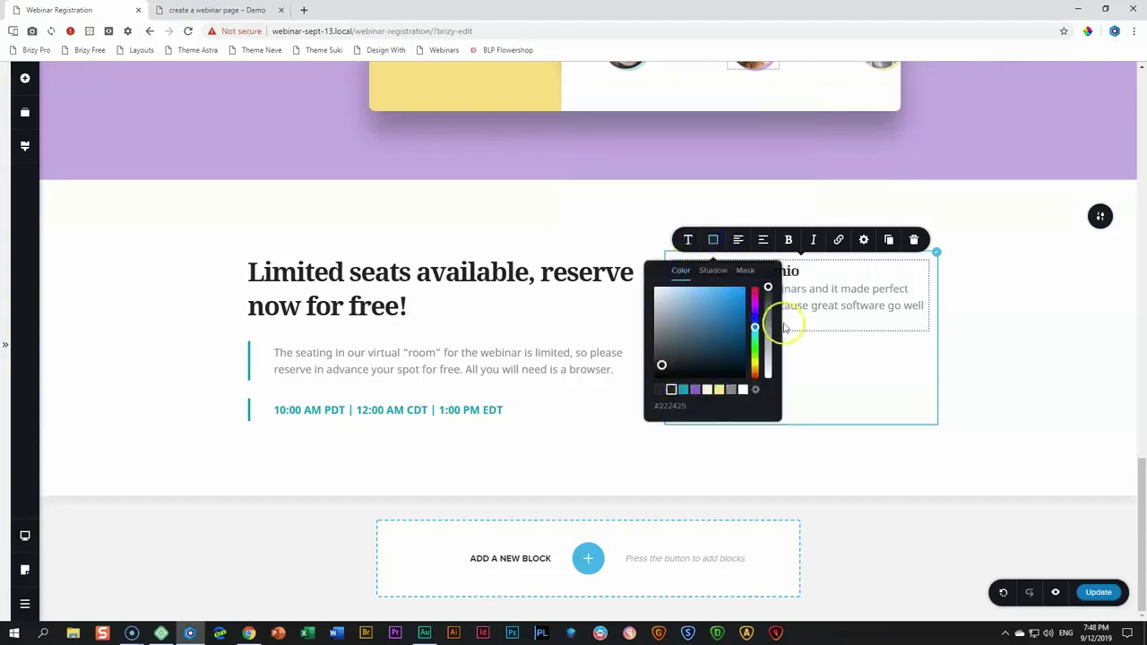
Set a 10 px gap below the "Powered by Demio" line.
click(854, 276)
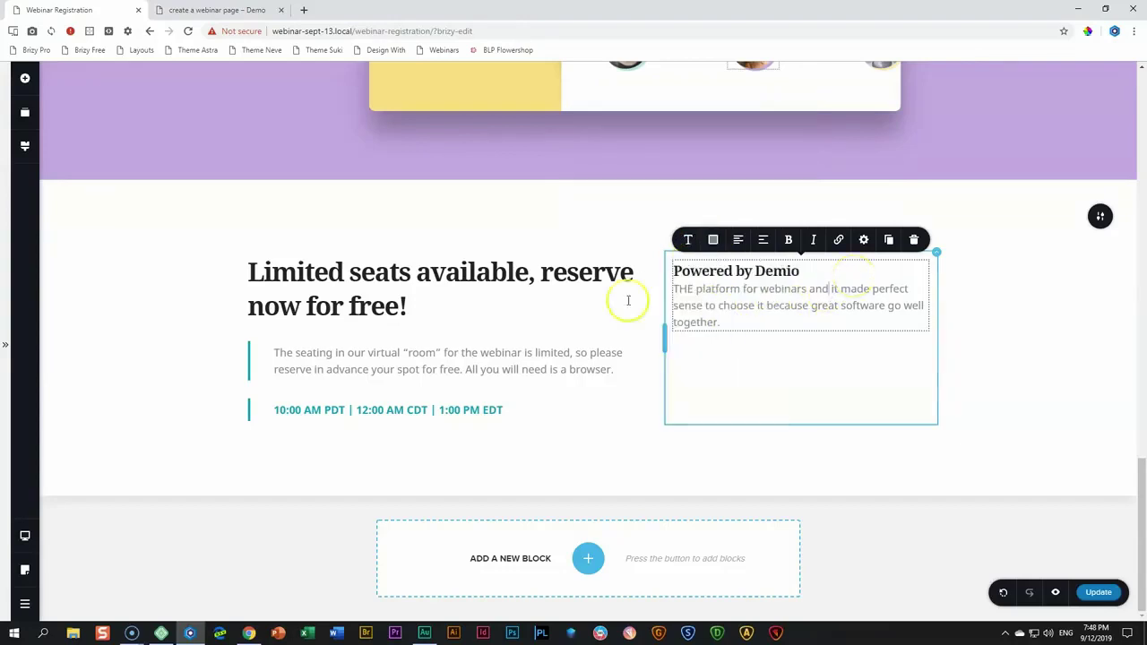
click(864, 240)
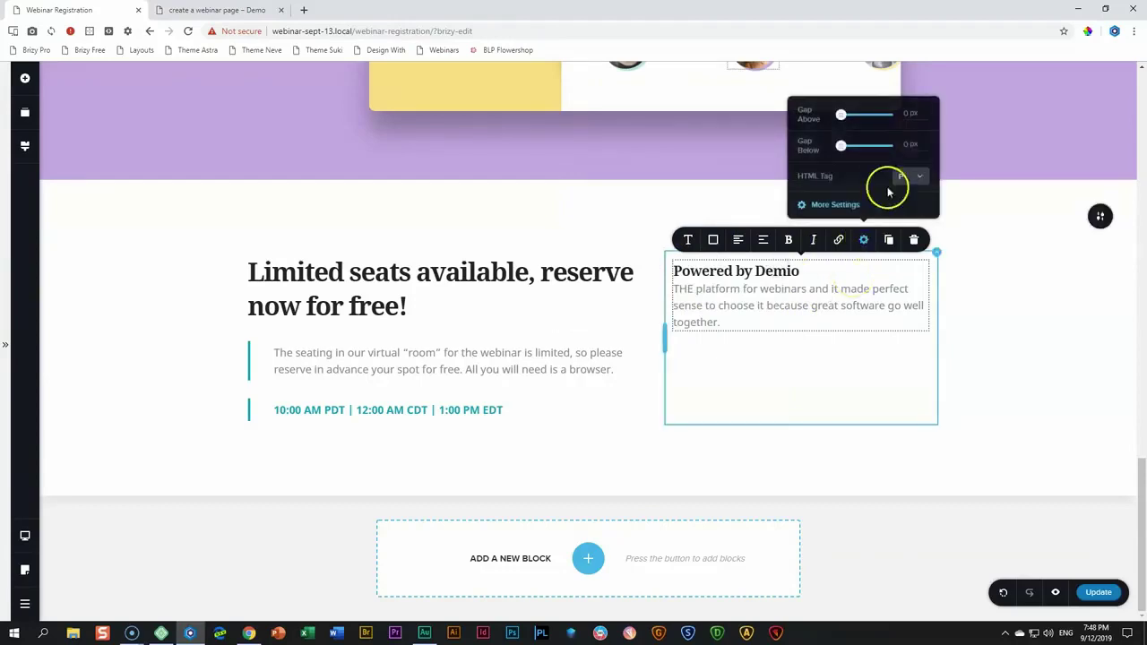
drag(841, 146, 846, 146)
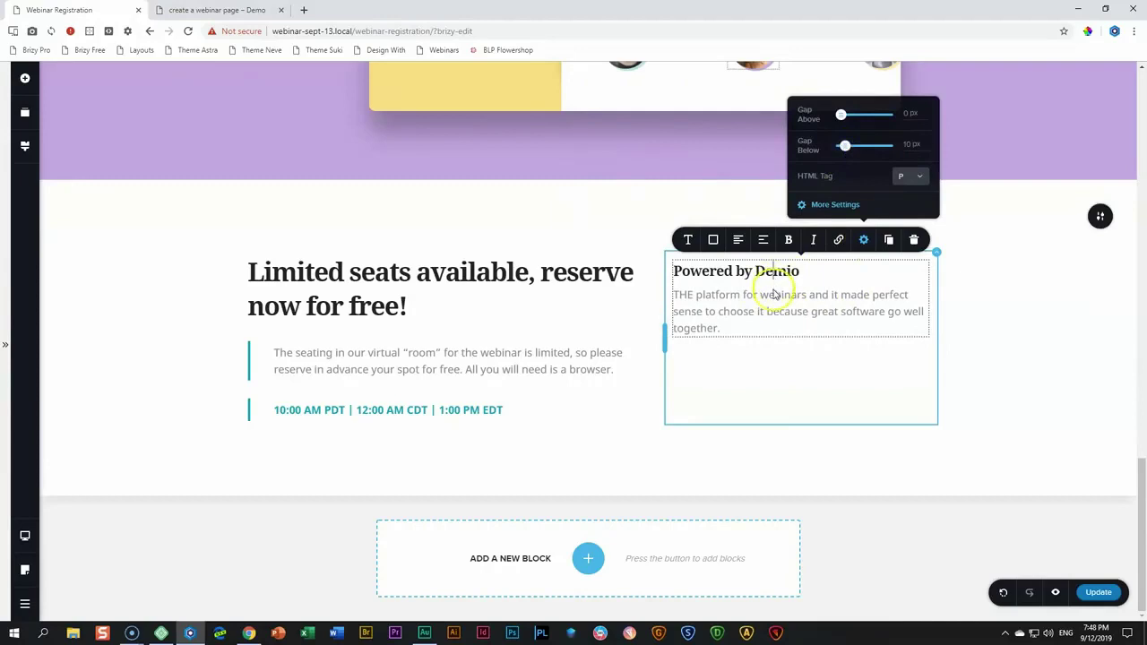
Duplicate the "Powered by Demio" text element and place the copy below the spacer.
click(846, 301)
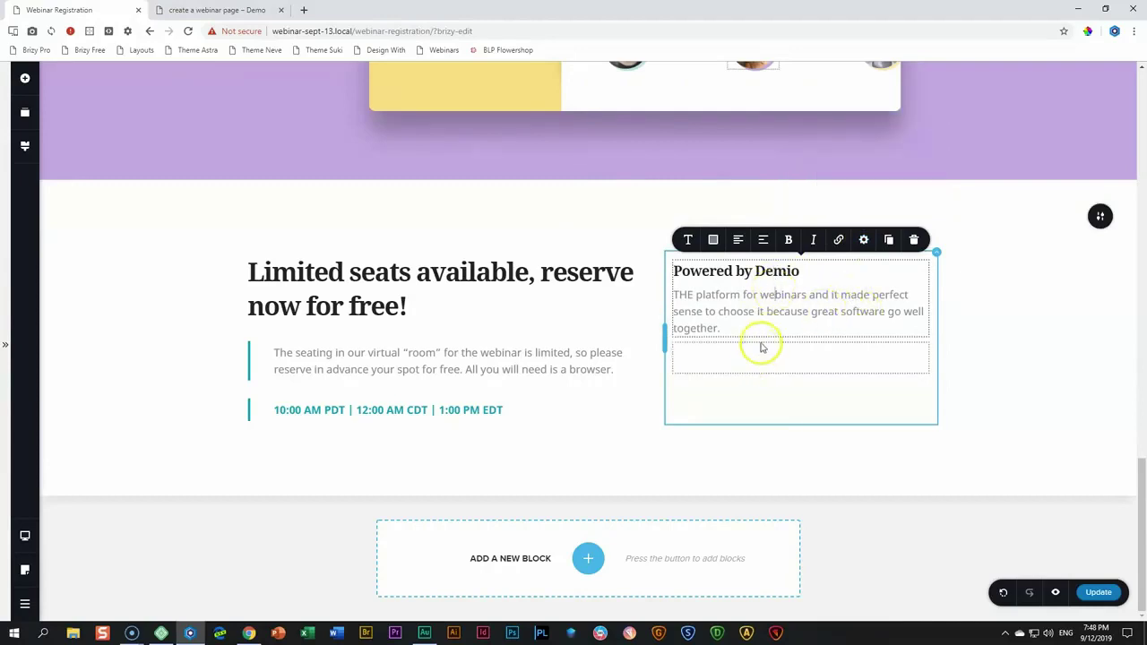
click(888, 239)
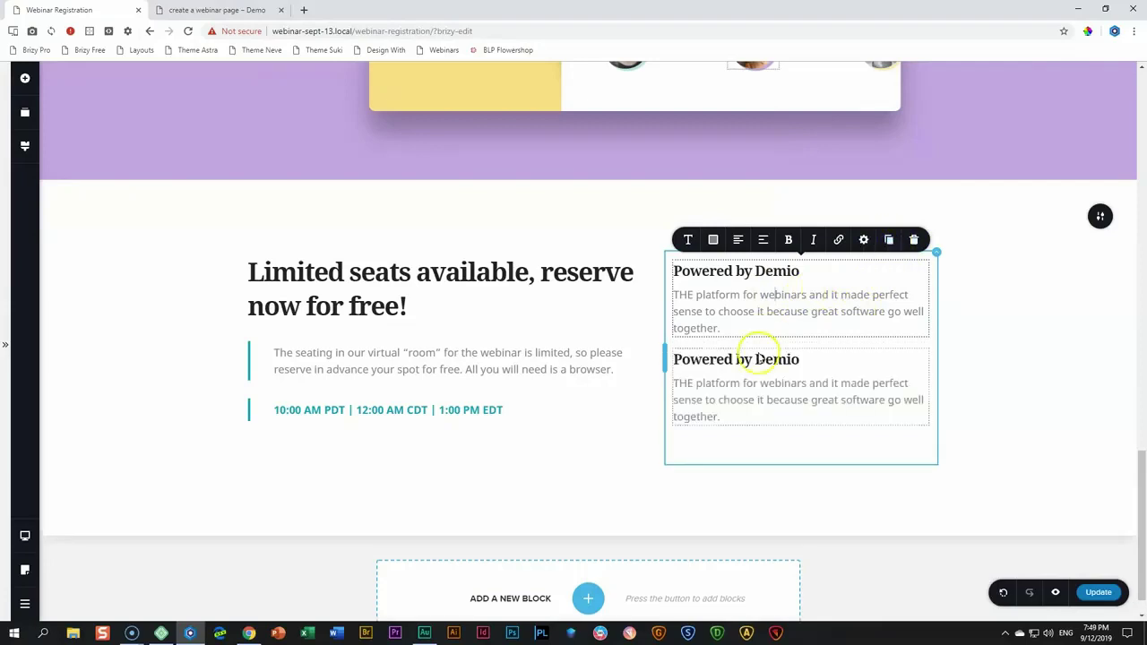
drag(799, 376, 798, 425)
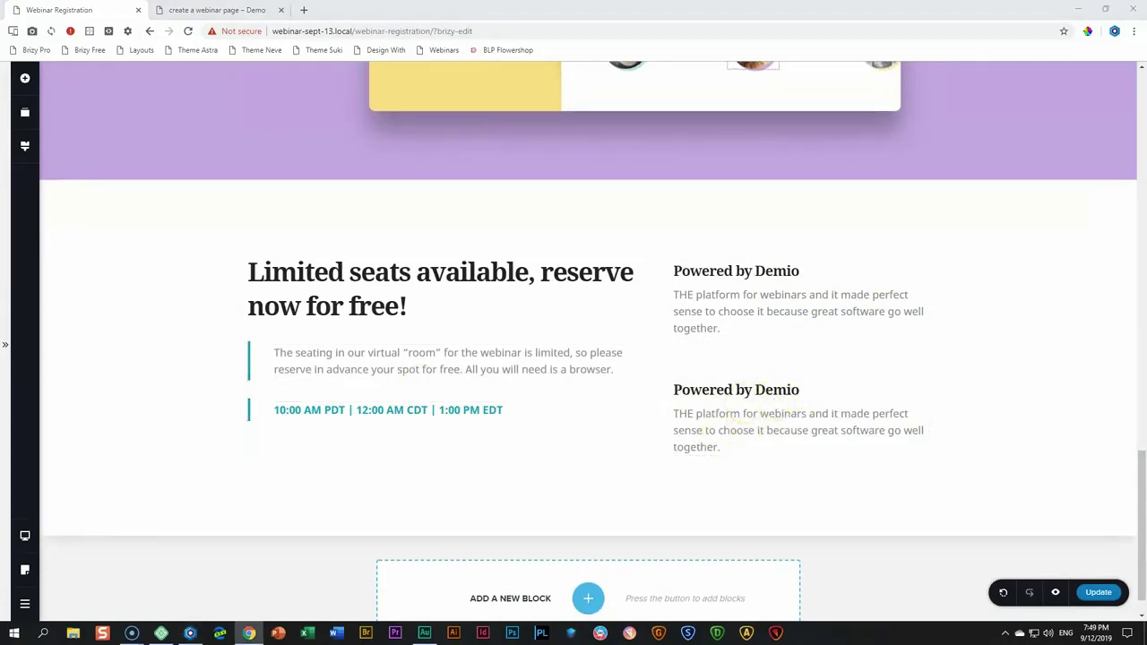
Replace the copy's text with "We'll keep you in the loop" and, on a new line, the paragraph about automatic reminders one day, one hour and 15 min before.
click(745, 445)
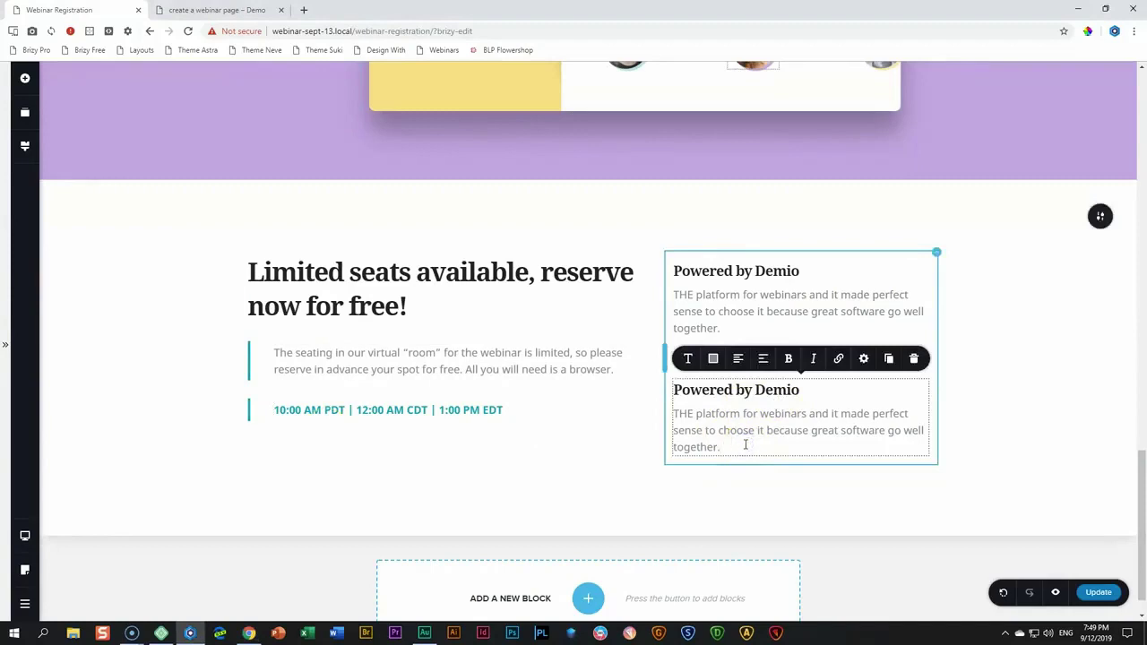
triple_click(745, 444)
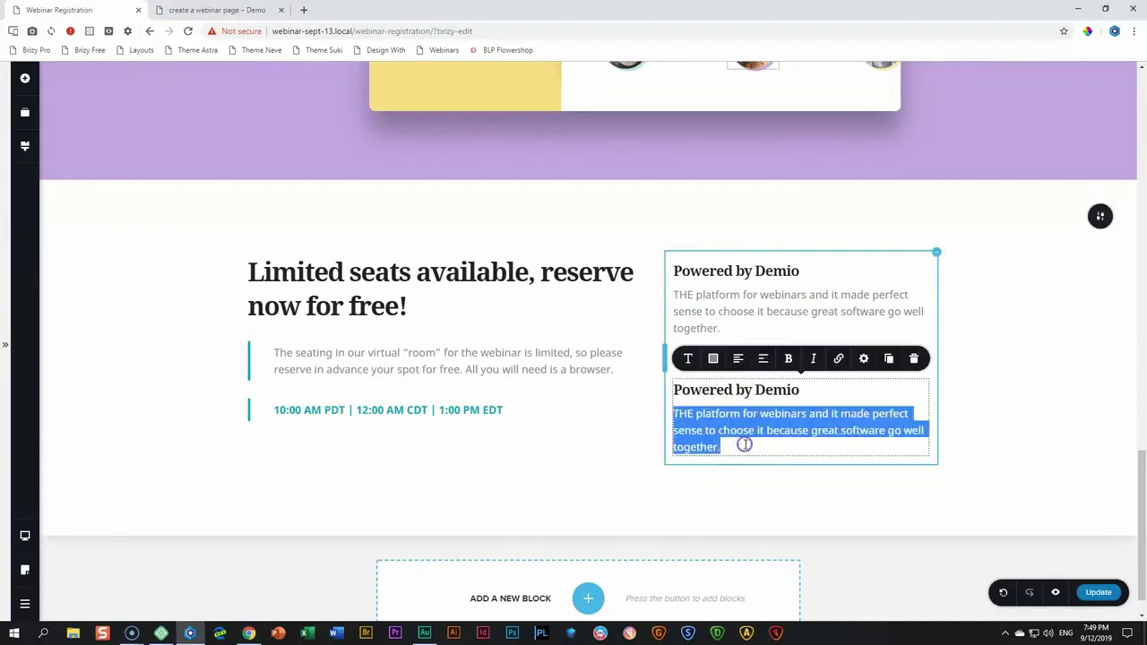
key(ctrl+a)
text(We'll keep you in the loopYou don't have to set a reminder for this webinar, we'll keep you in the loop with some automatic reminders: one day, one hour and 15 min before.)
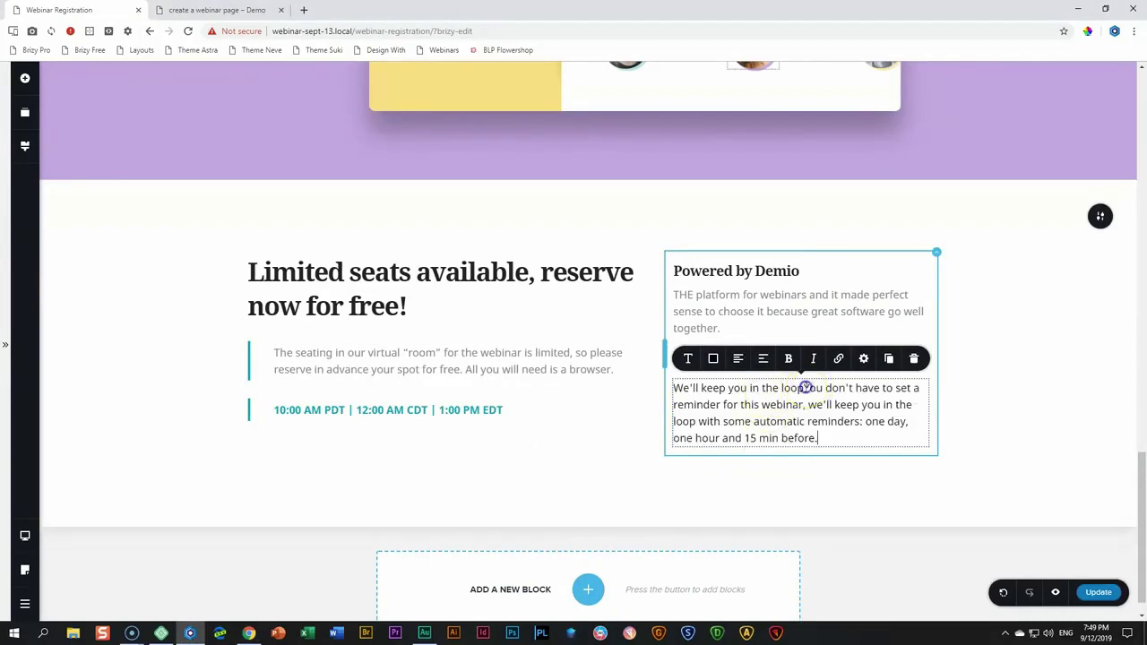
click(805, 387)
key(Return)
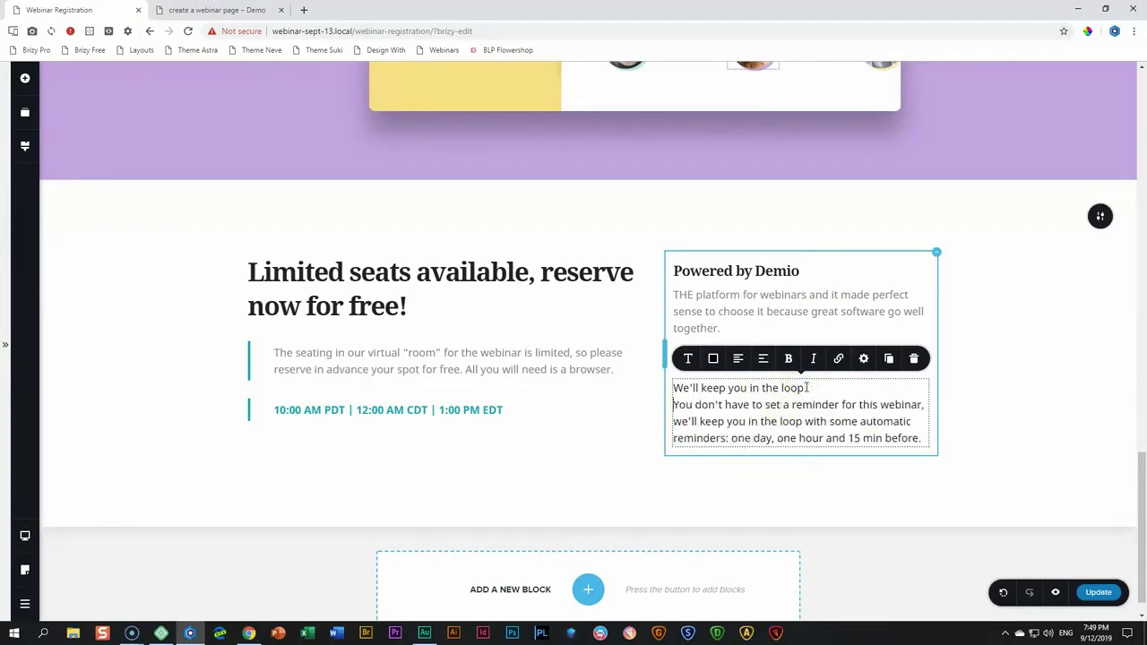
Apply Heading 4 typography to the "We'll keep you in the loop" line.
click(687, 358)
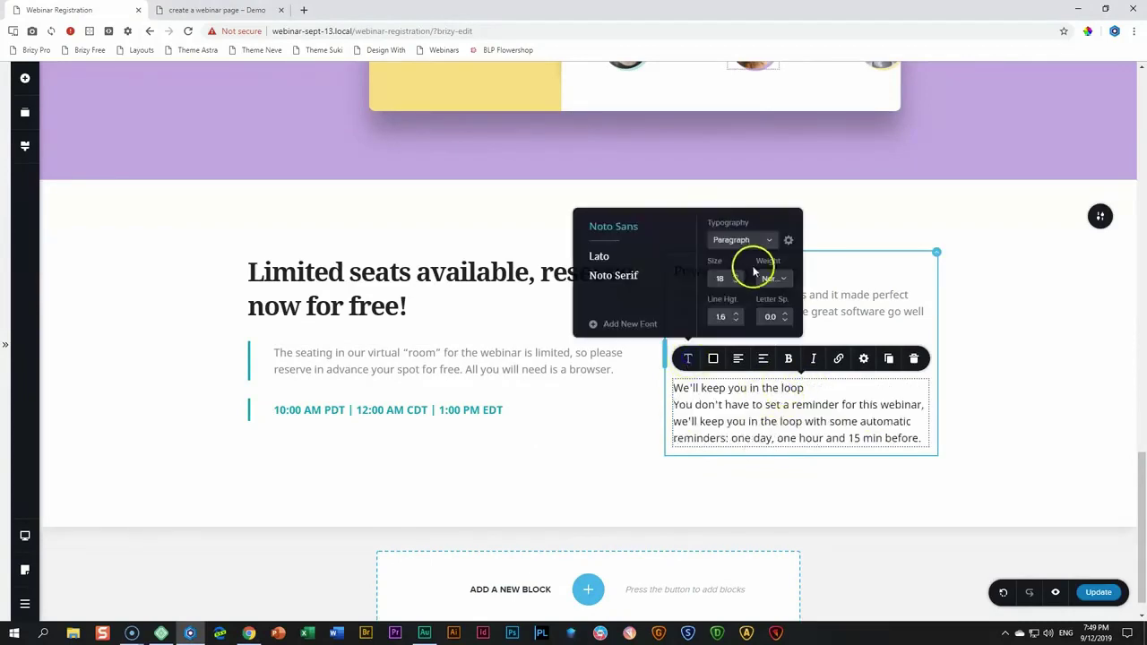
click(757, 240)
scroll(746, 299, down, 2)
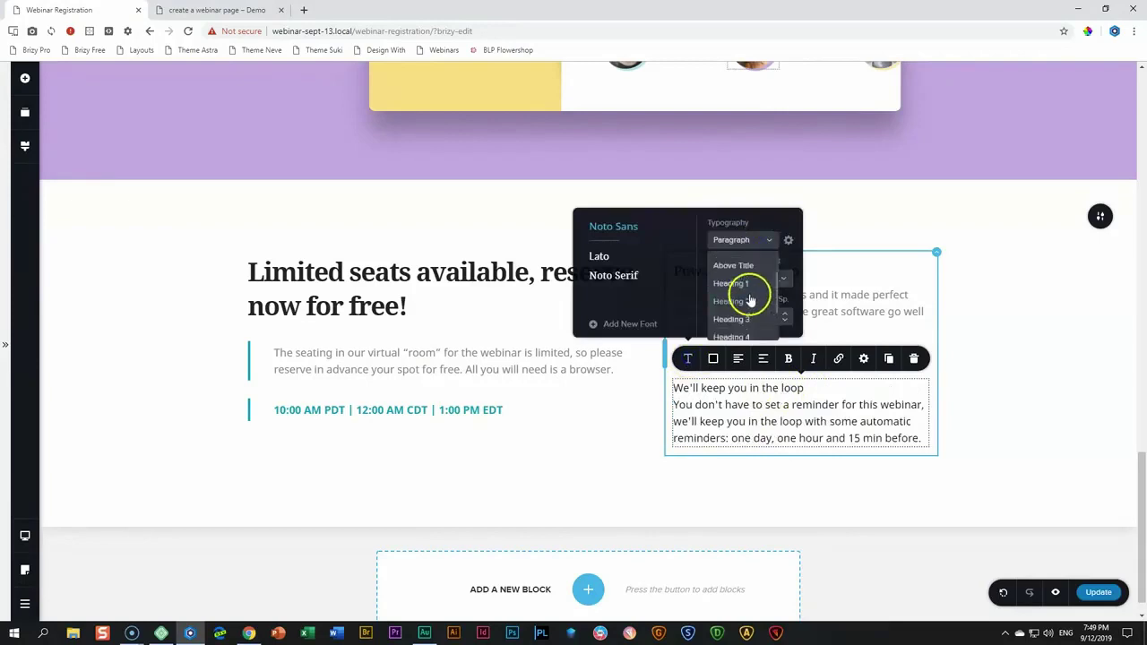
click(733, 327)
Color the reminder paragraph below "We'll keep you in the loop" with the gray #828793.
click(712, 358)
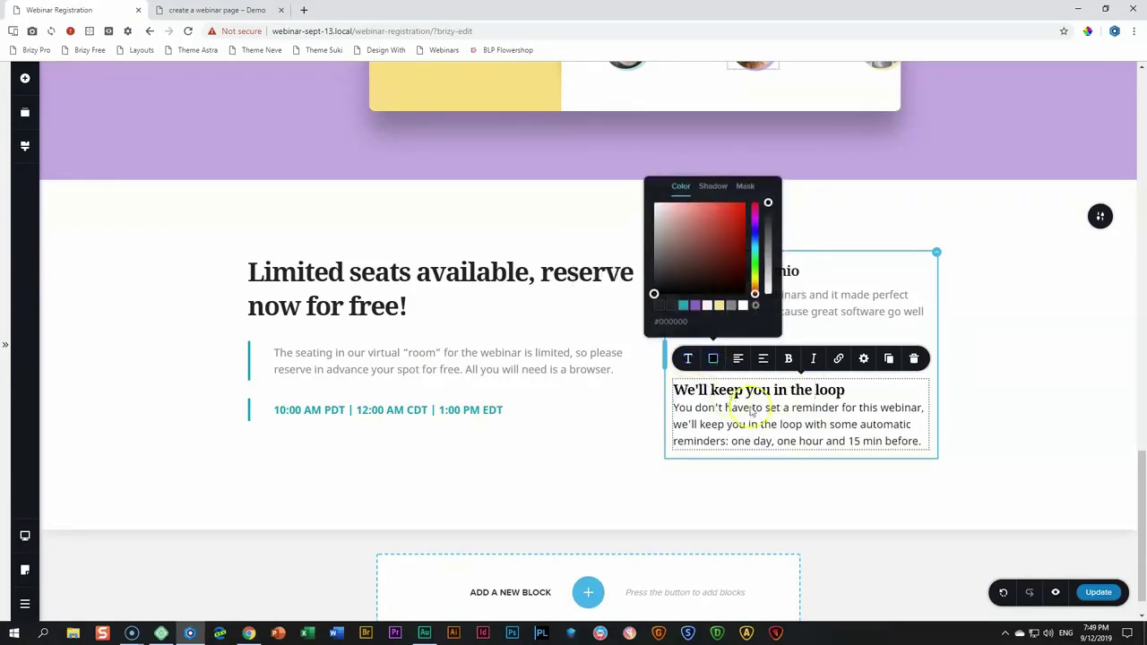
click(751, 410)
click(713, 358)
click(732, 306)
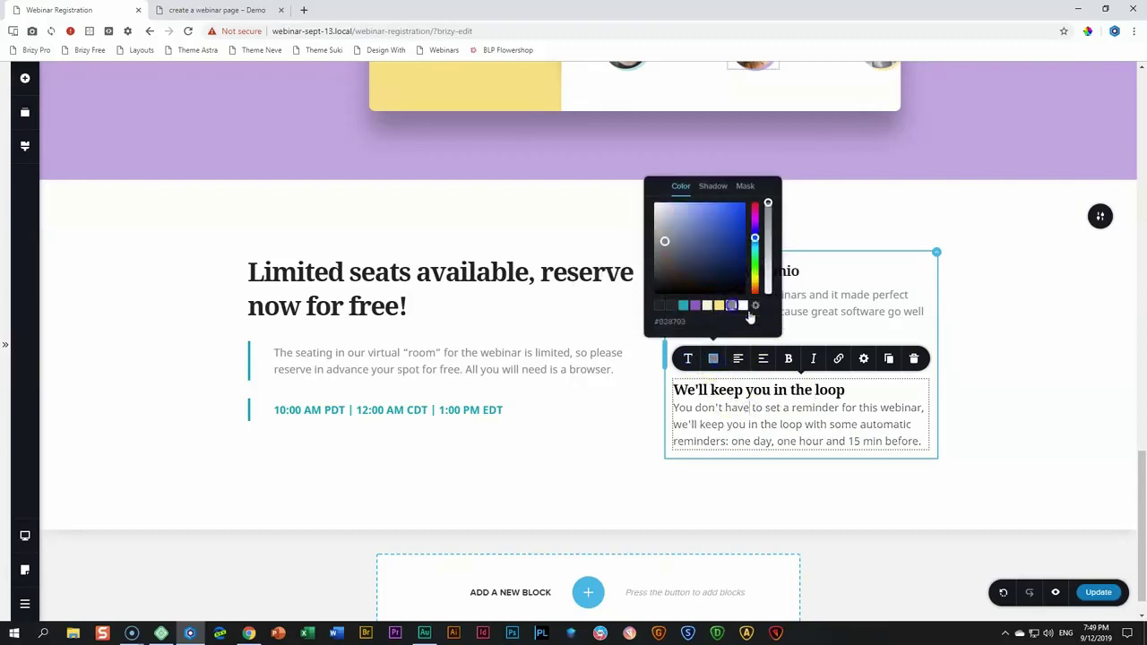
click(886, 387)
click(891, 325)
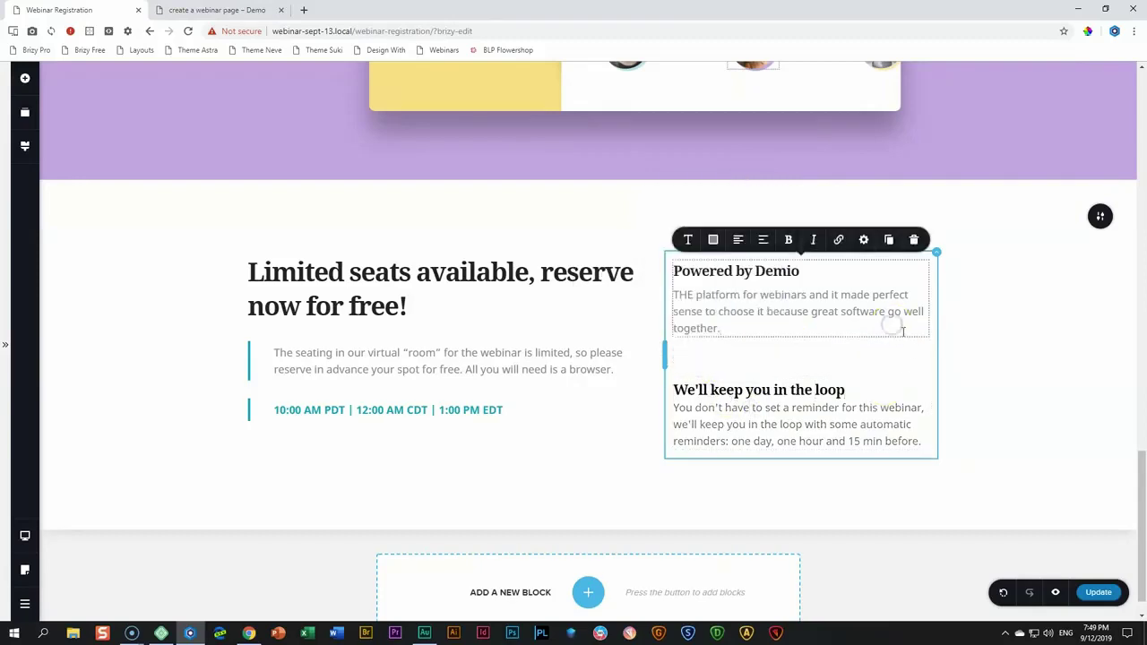
Set the height of the spacer between the "Powered by Demio" and "We'll keep you in the loop" texts to 30 px.
click(767, 359)
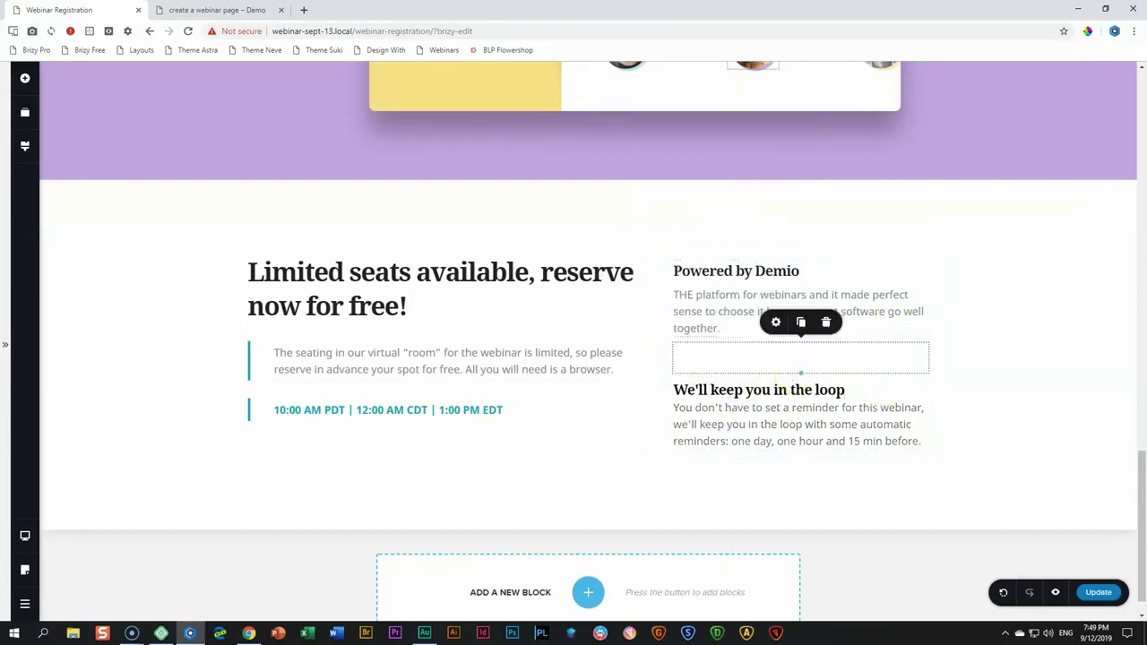
key(alt+Tab)
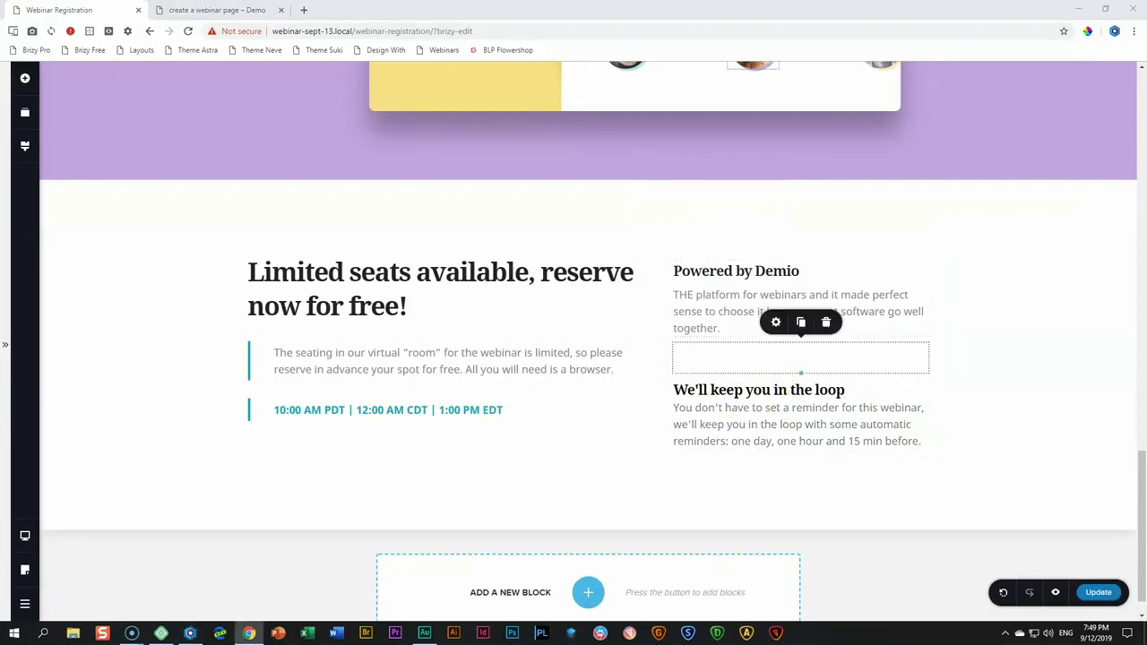
click(763, 365)
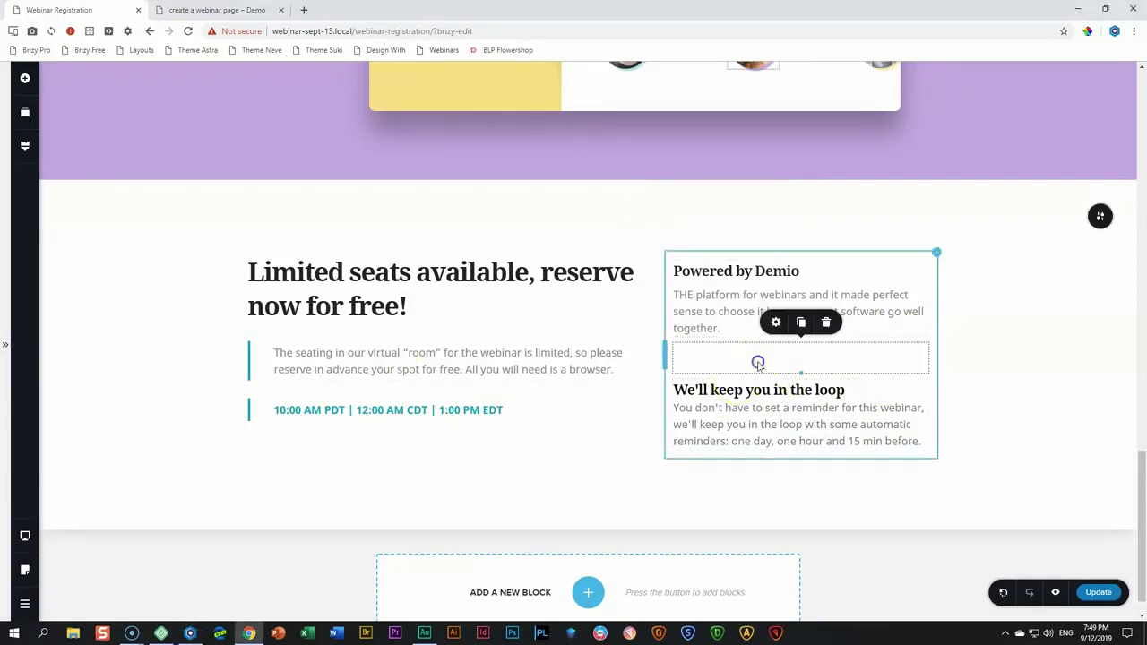
drag(802, 357, 801, 351)
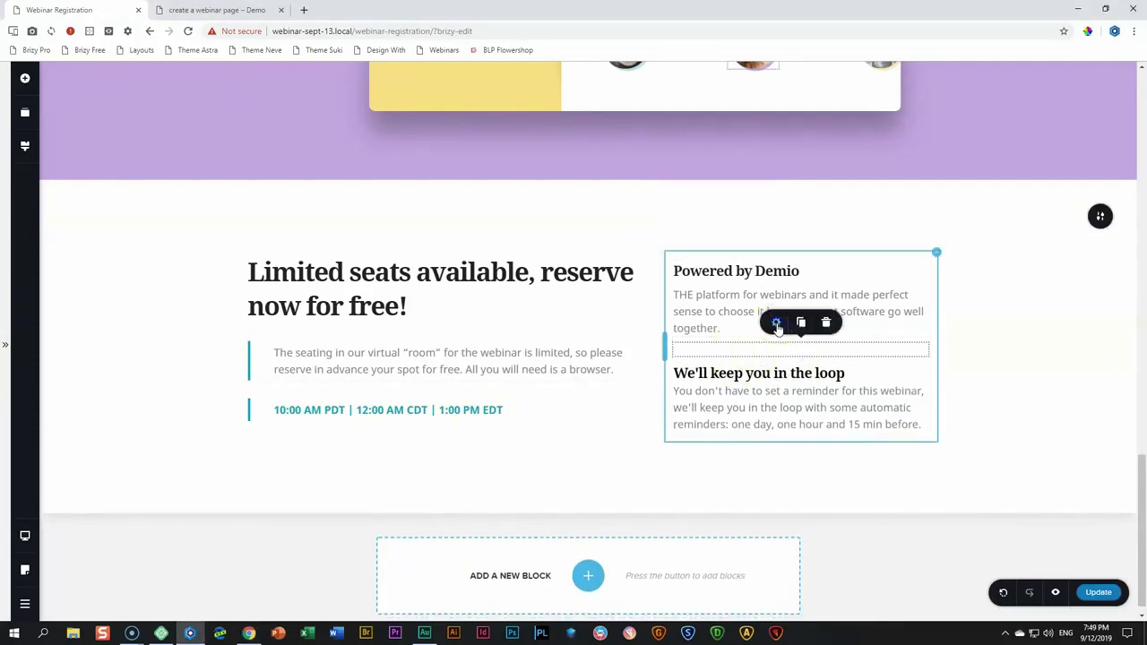
click(776, 321)
click(814, 284)
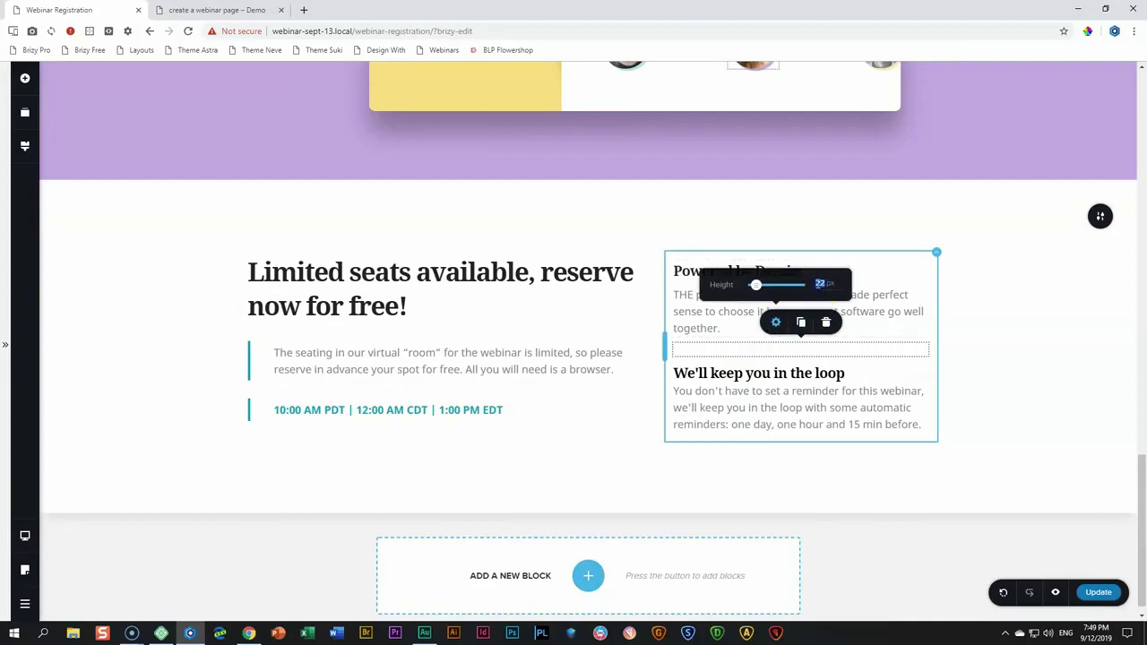
text(30)
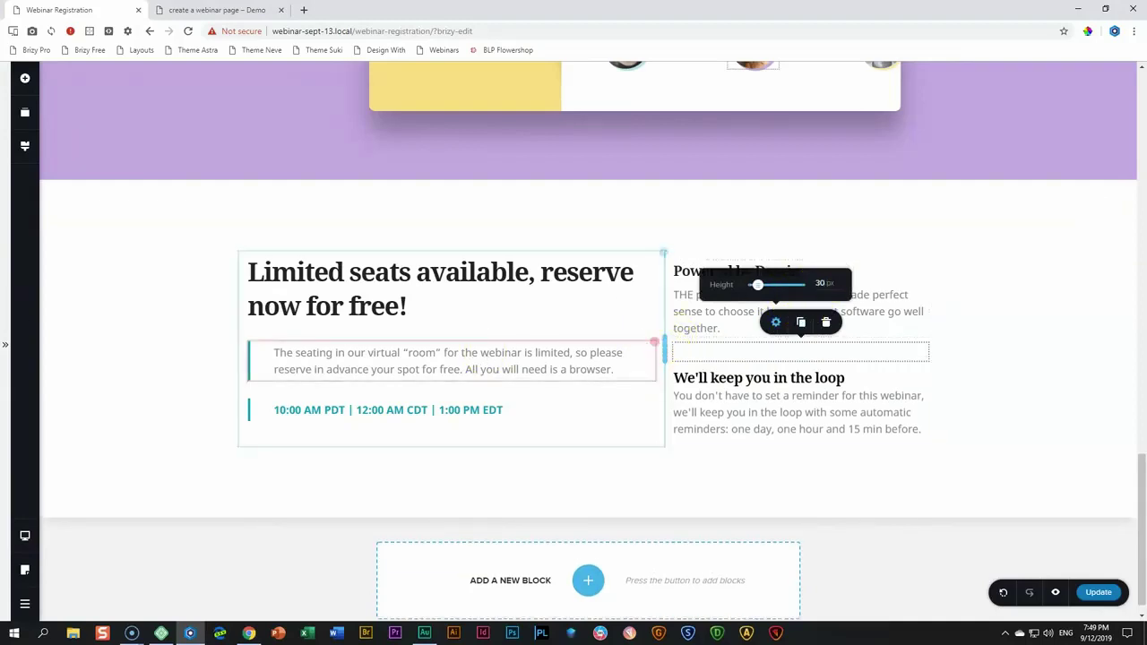
Widen the "Powered by Demio" column slightly by shifting the divider between the two columns, and save the page update.
mouse_move(659, 348)
mouse_down()
mouse_move(640, 348)
mouse_move(651, 344)
mouse_up()
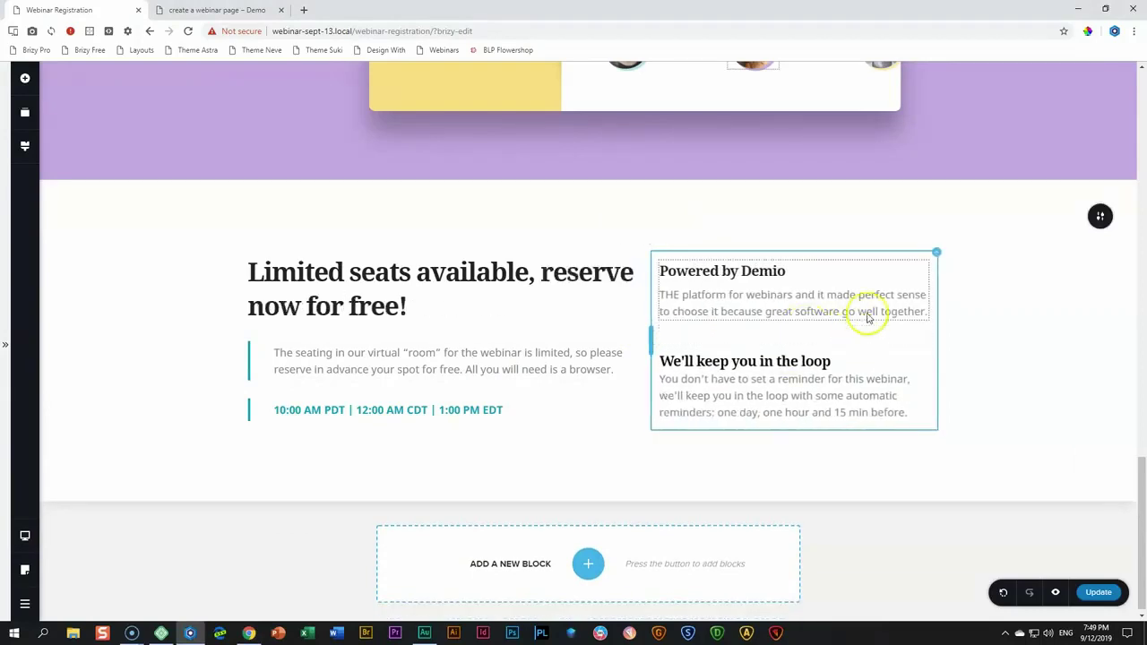
click(1022, 356)
click(1110, 577)
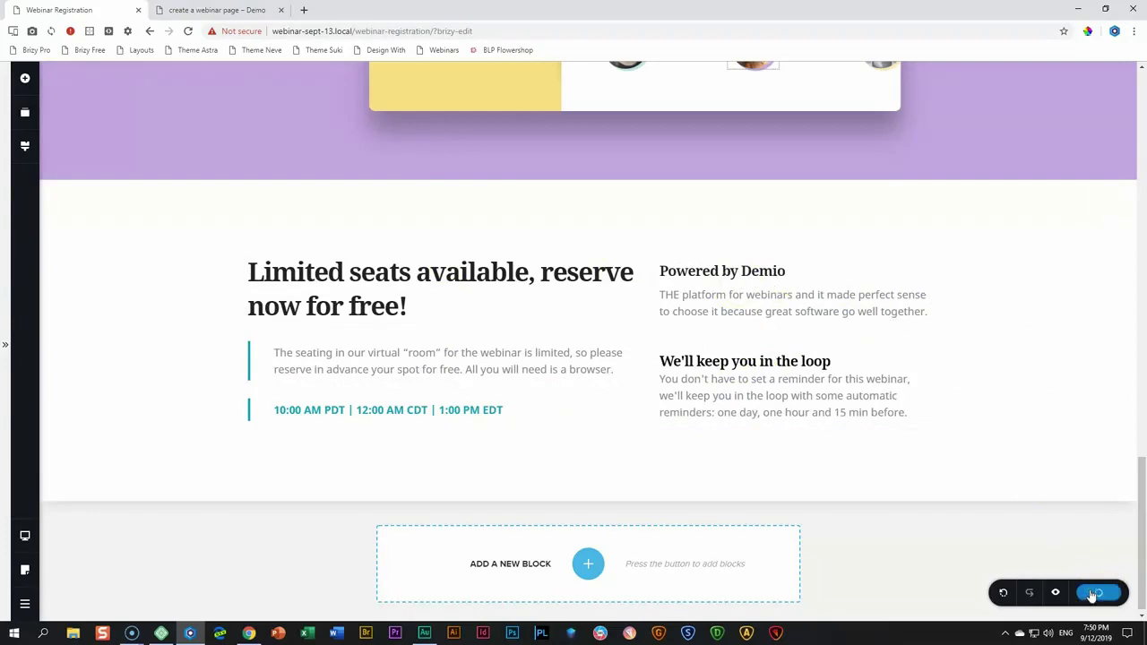
Apply Heading 3 typography to the "Limited seats available, reserve now for free!" heading.
click(465, 305)
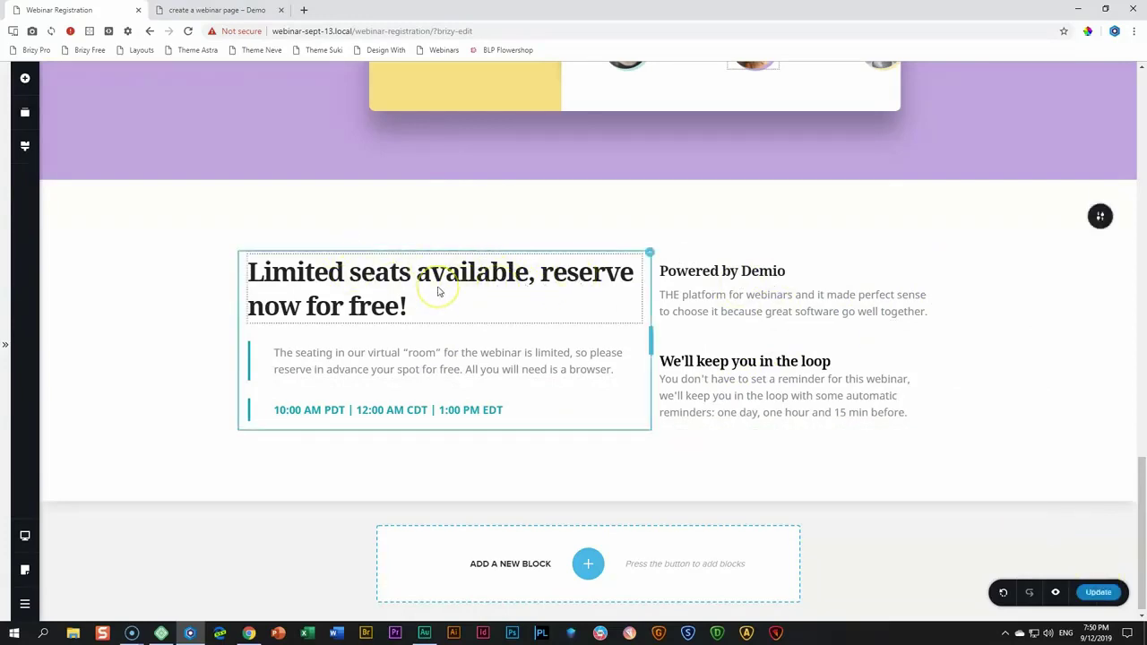
click(438, 292)
click(333, 236)
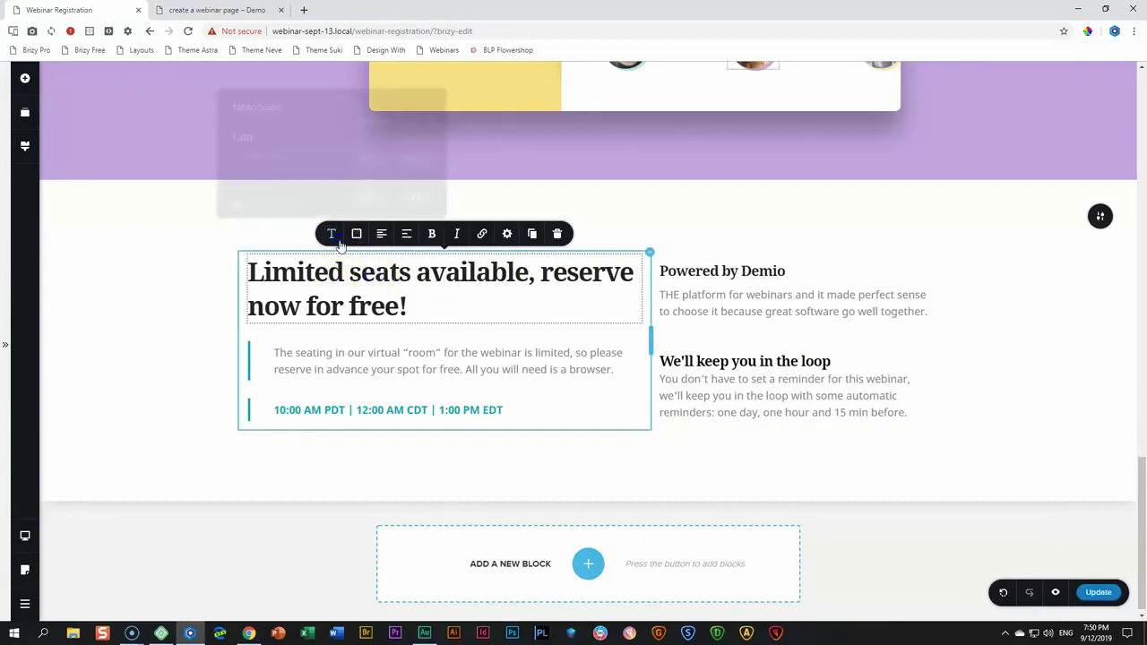
click(381, 117)
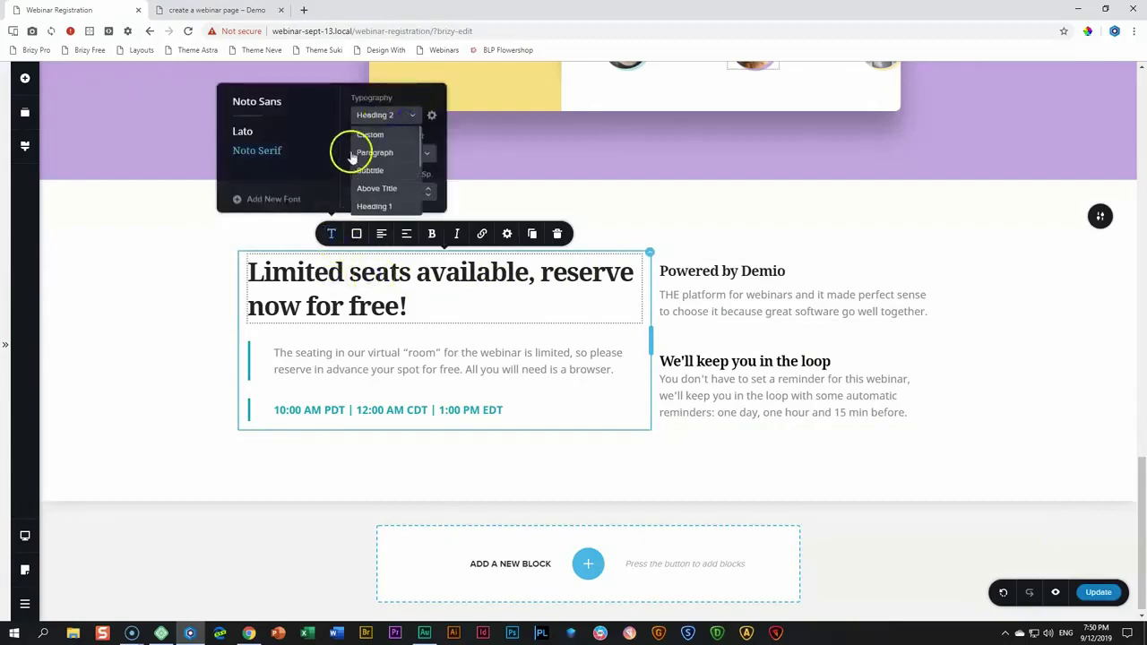
scroll(385, 186, down, 2)
click(379, 199)
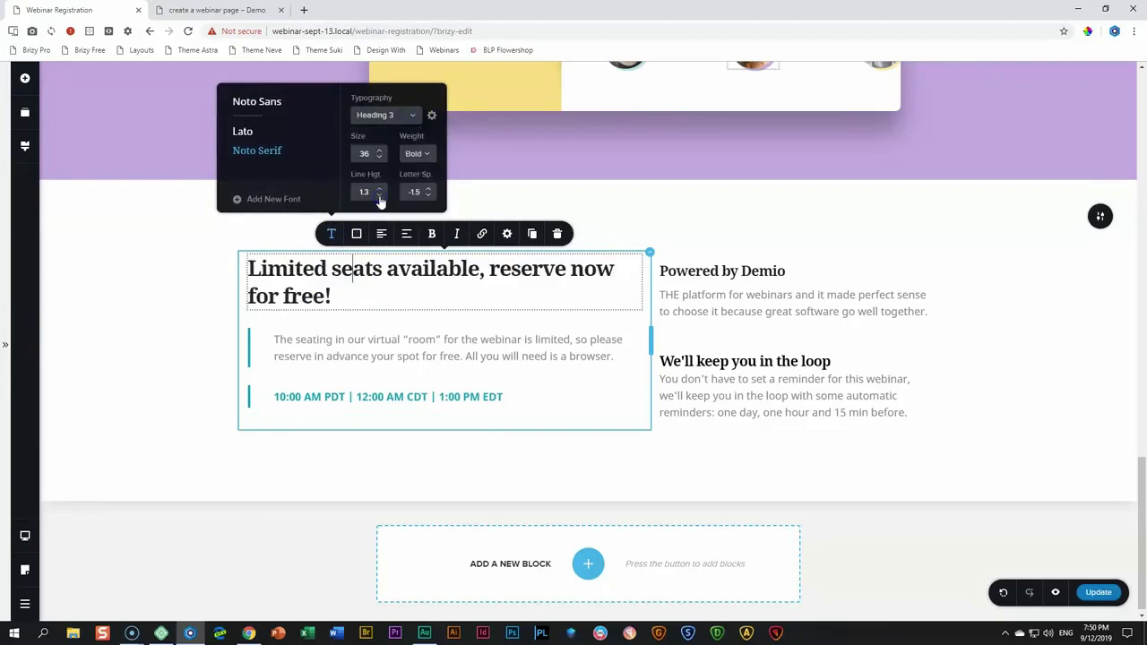
click(399, 269)
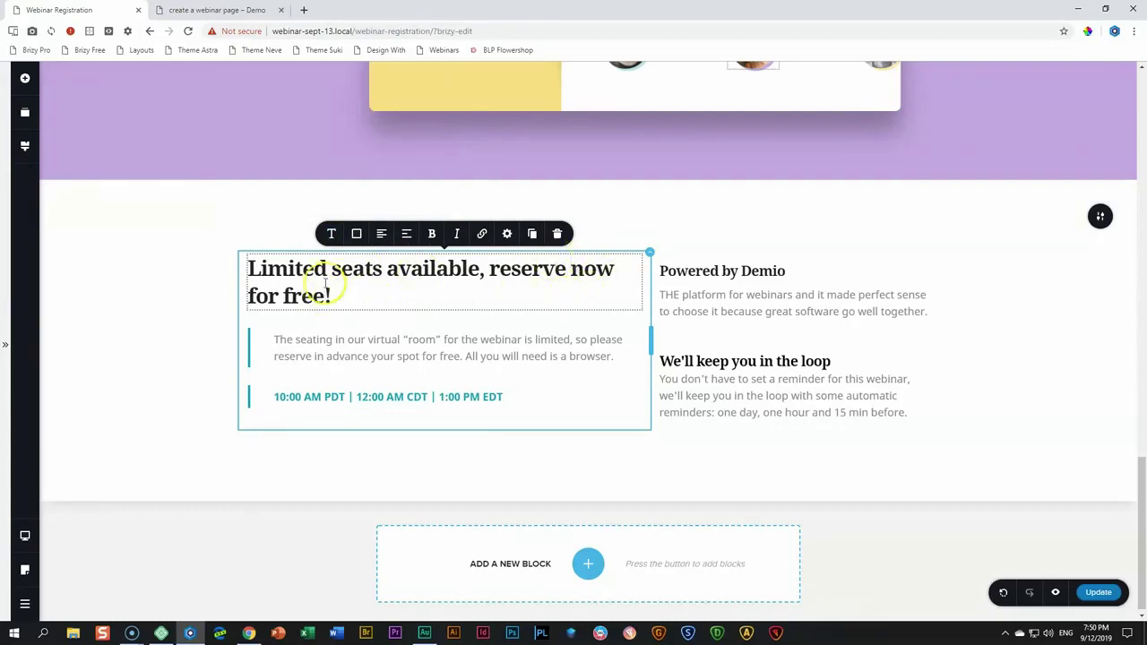
Give the "Limited seats available" heading a right padding of about 59 px, with the padding sides set individually.
click(507, 233)
click(492, 200)
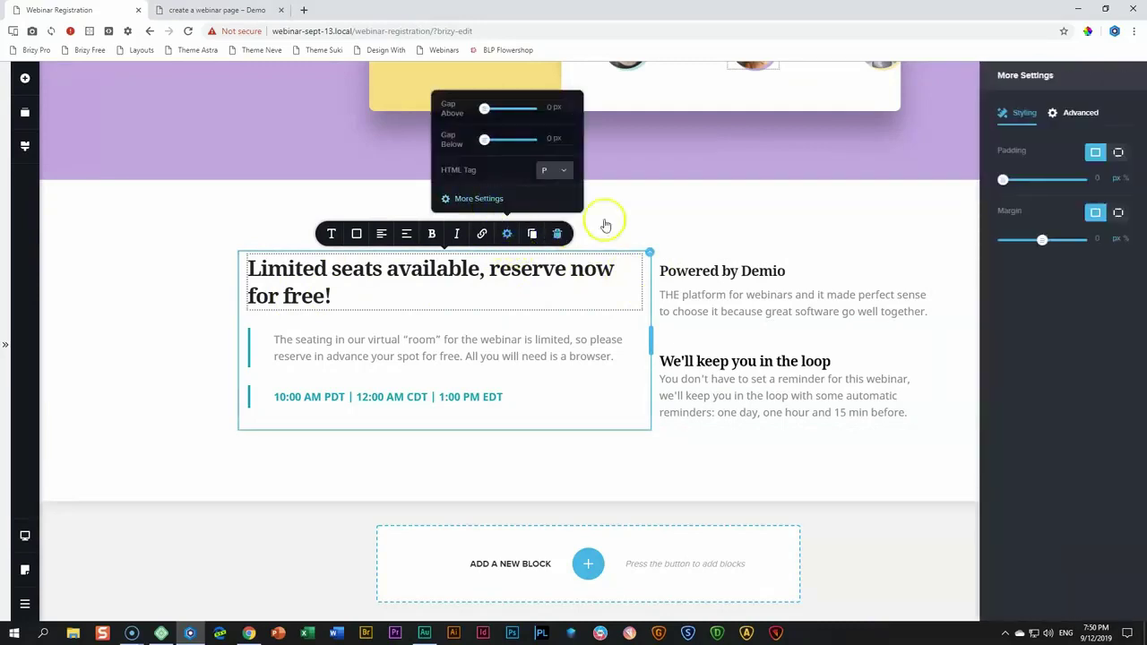
click(1119, 153)
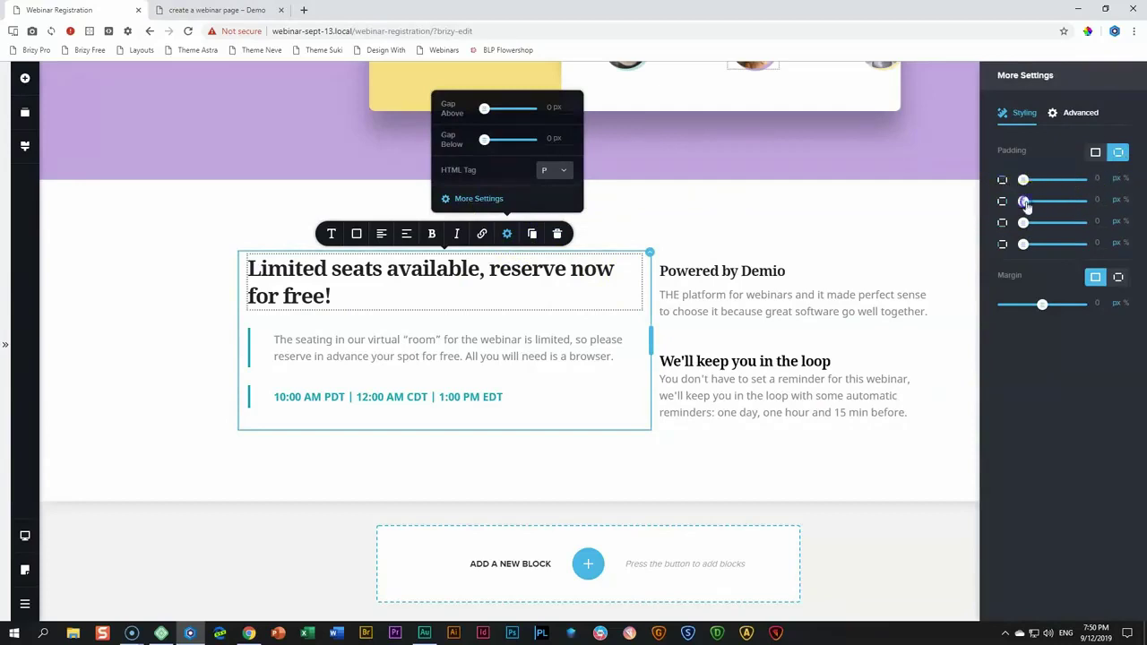
drag(1033, 201, 1057, 201)
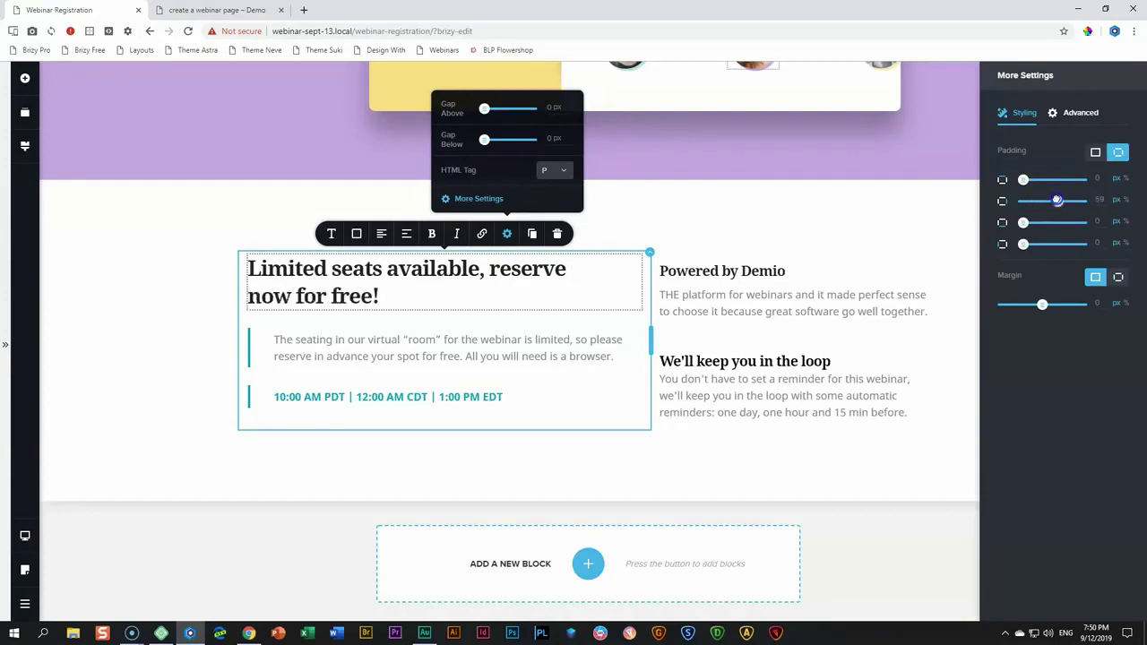
click(568, 299)
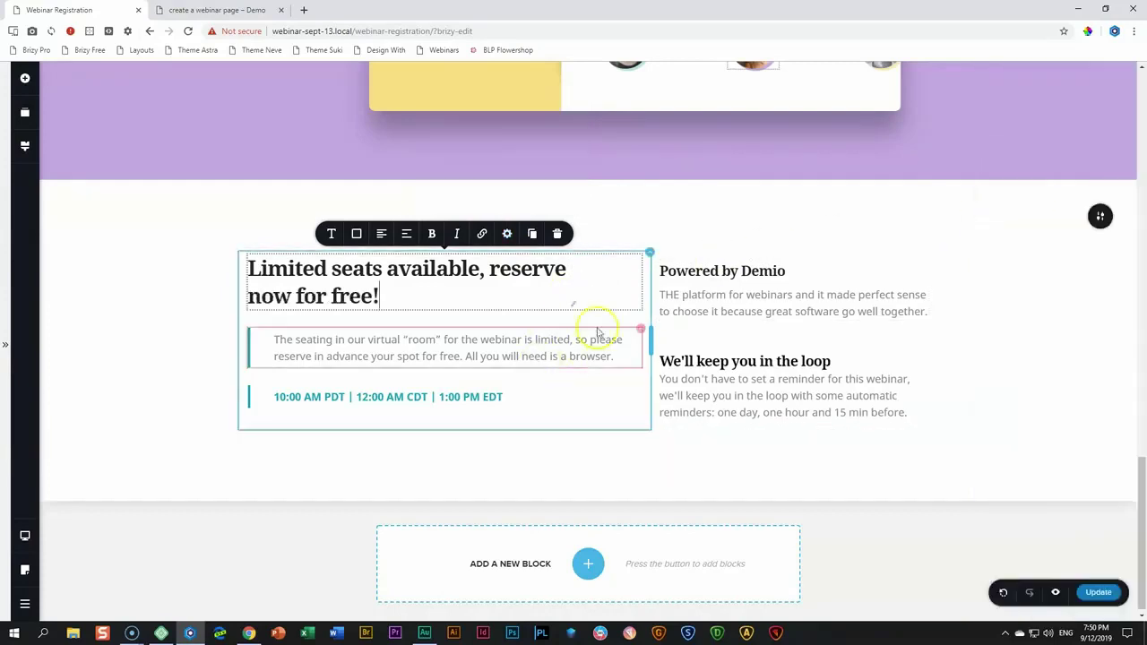
click(955, 371)
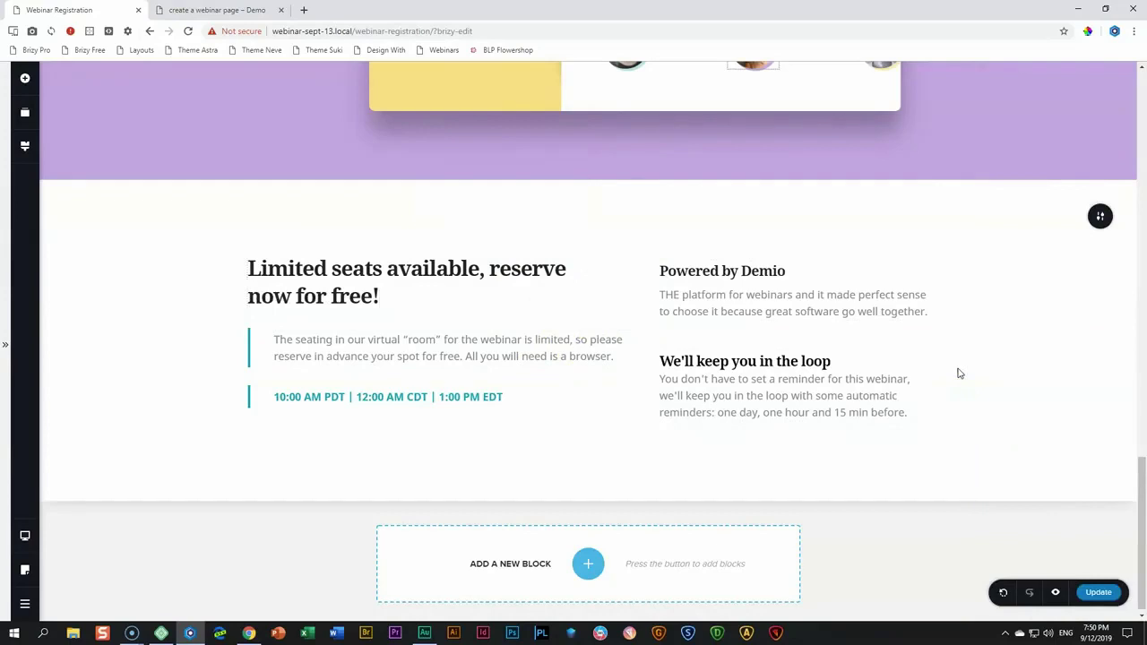
In tablet view, narrow the "Limited seats available" column to bring the Demio column beside it, and widen the Demio column to about 49.2%.
click(396, 303)
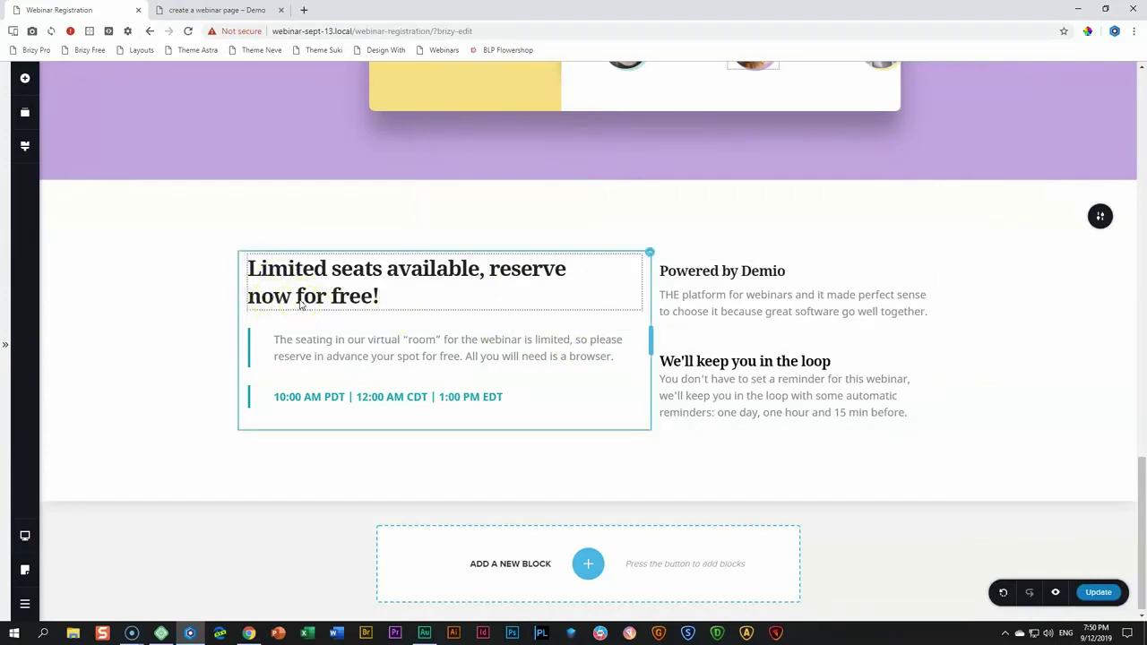
click(25, 535)
click(83, 521)
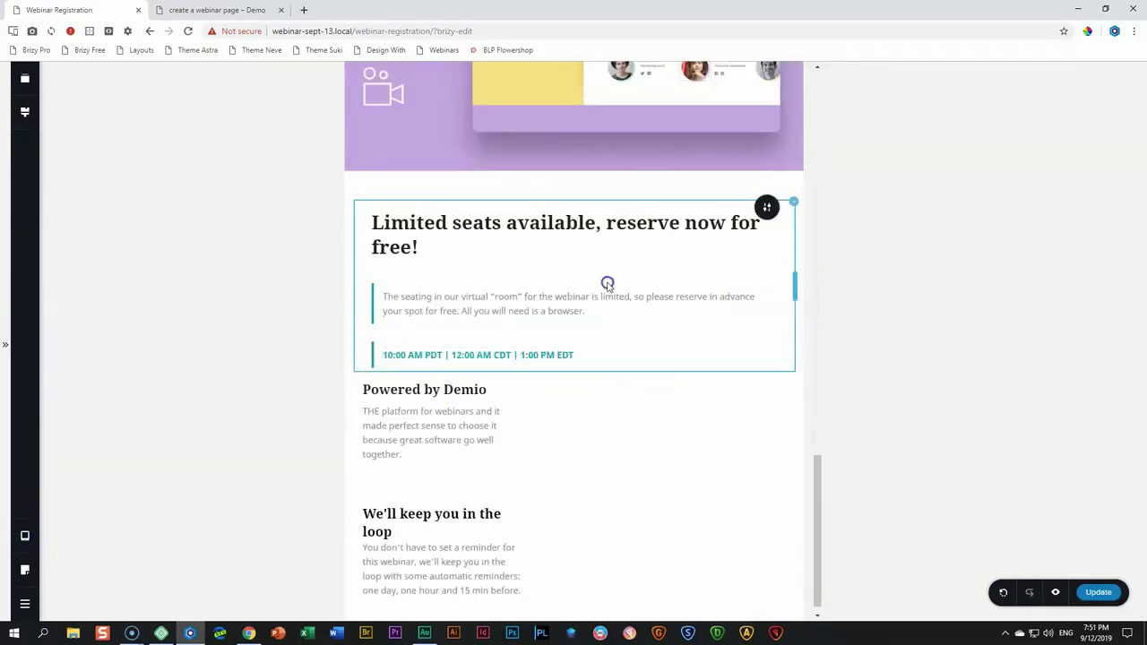
drag(608, 283, 578, 362)
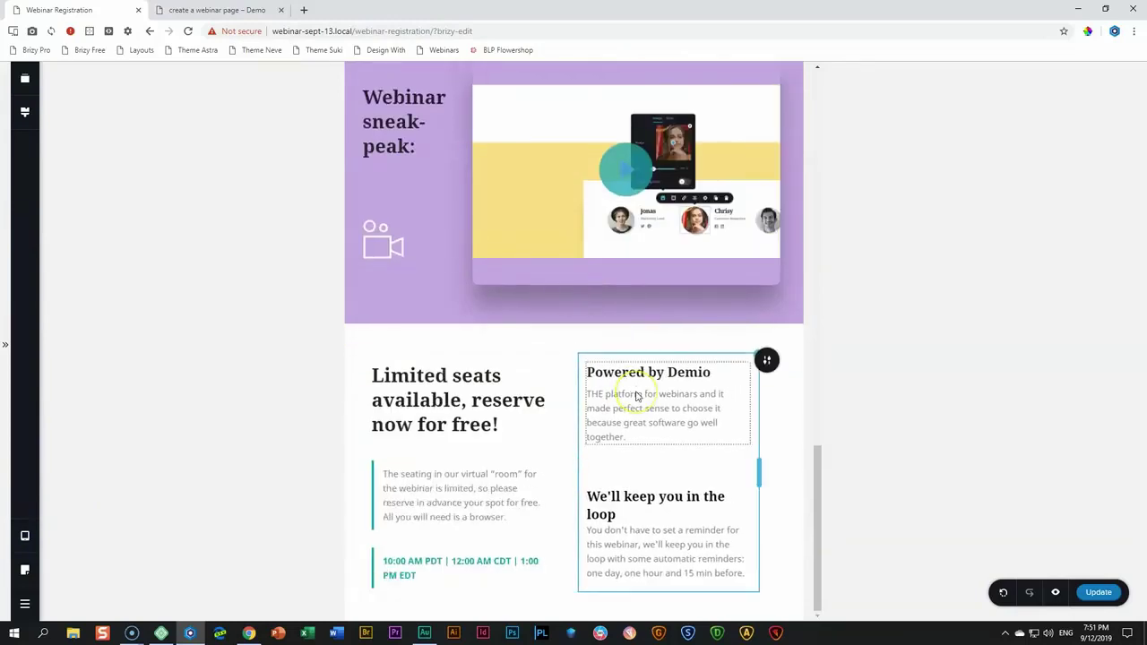
key(ctrl+z)
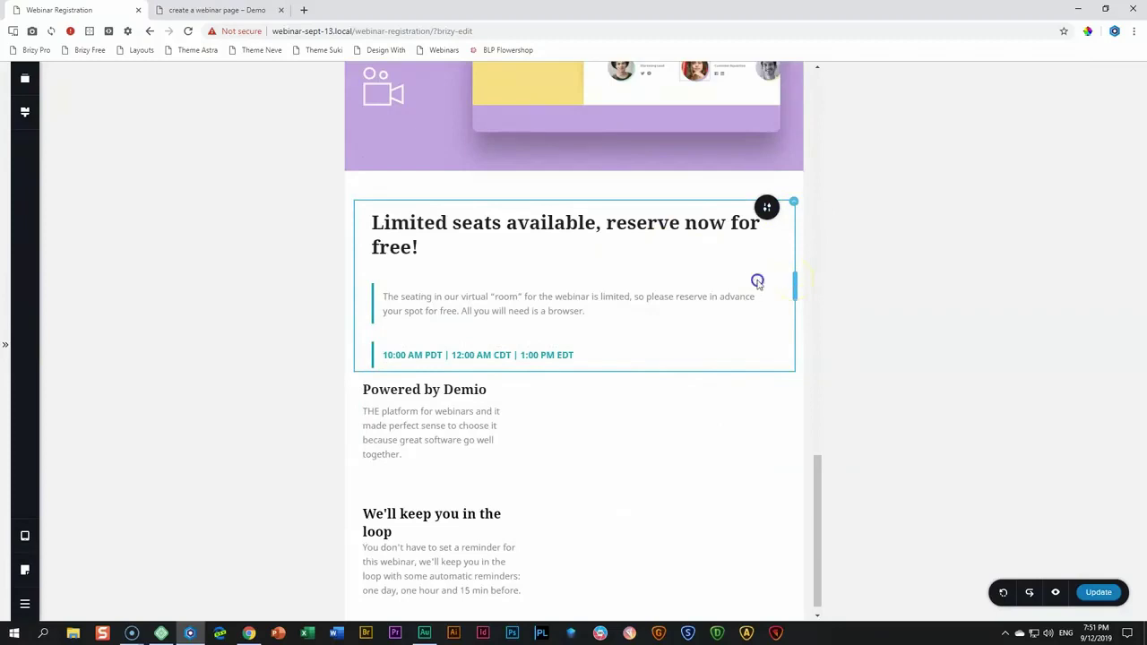
drag(757, 282, 573, 295)
drag(755, 469, 791, 418)
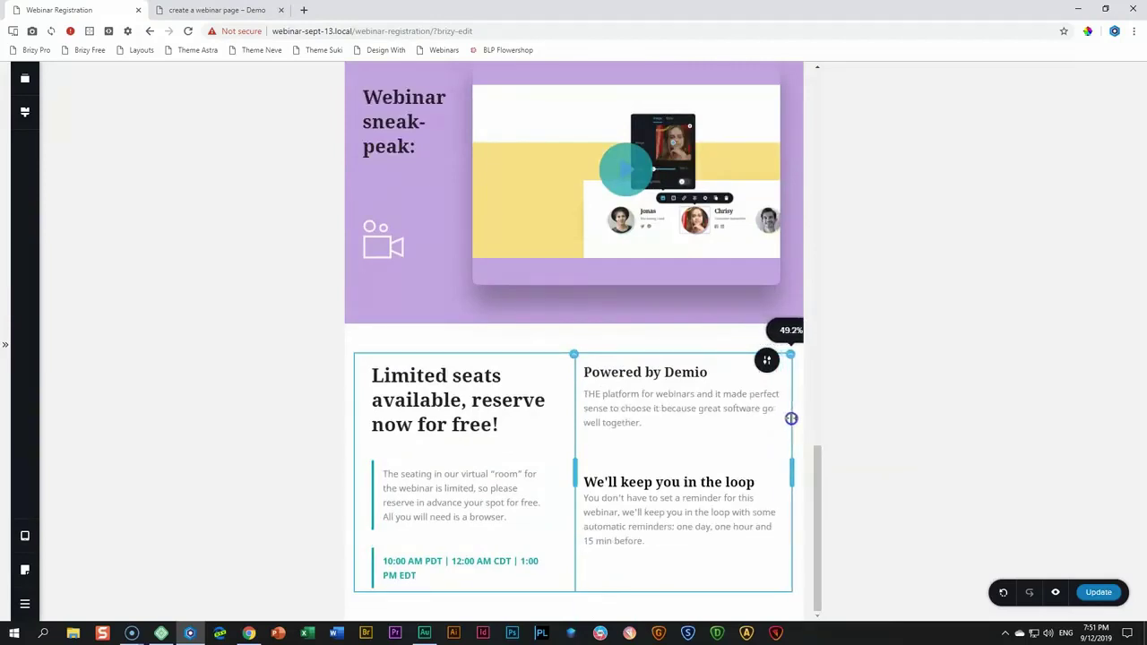
click(513, 468)
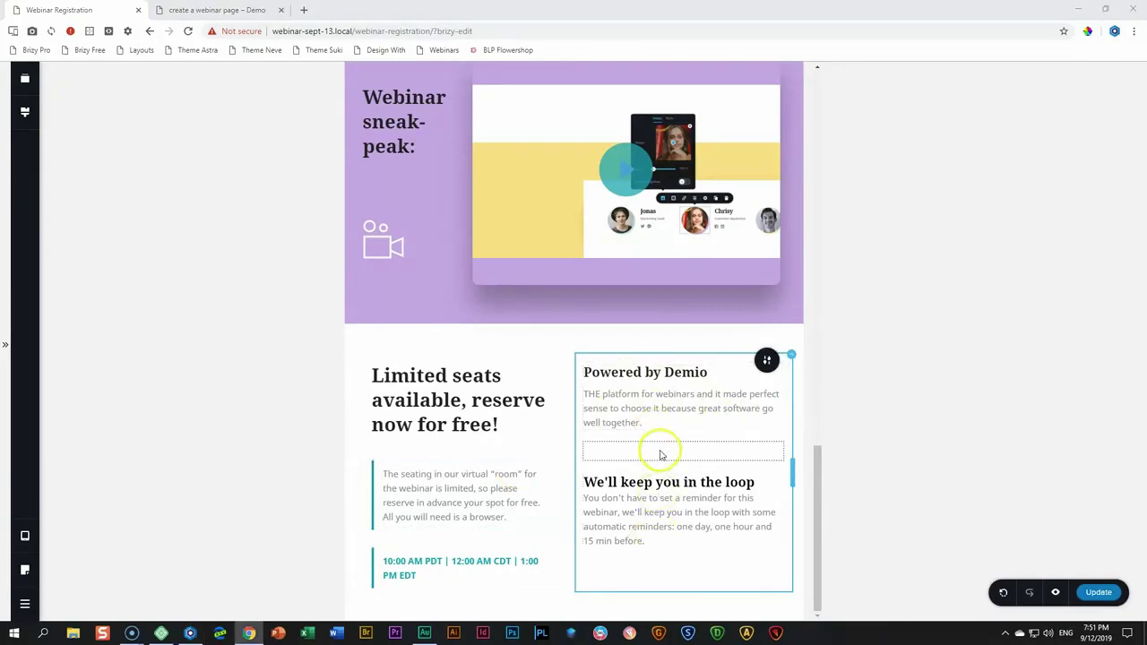
In desktop view, vertically center the content of the "Powered by Demio" column.
click(25, 534)
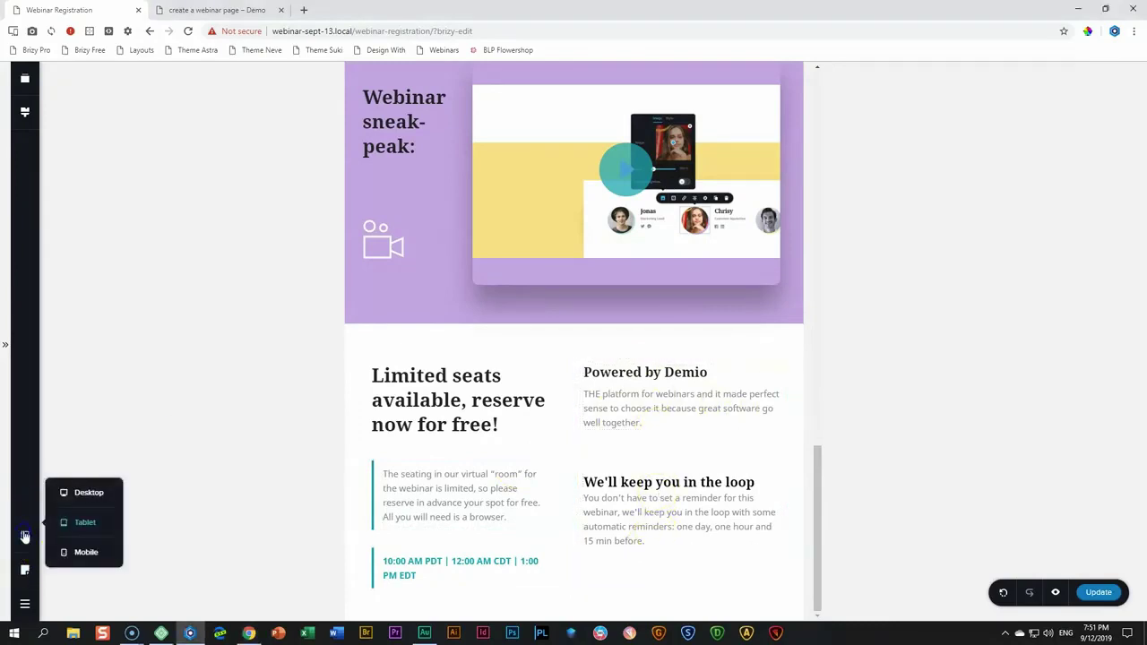
click(89, 493)
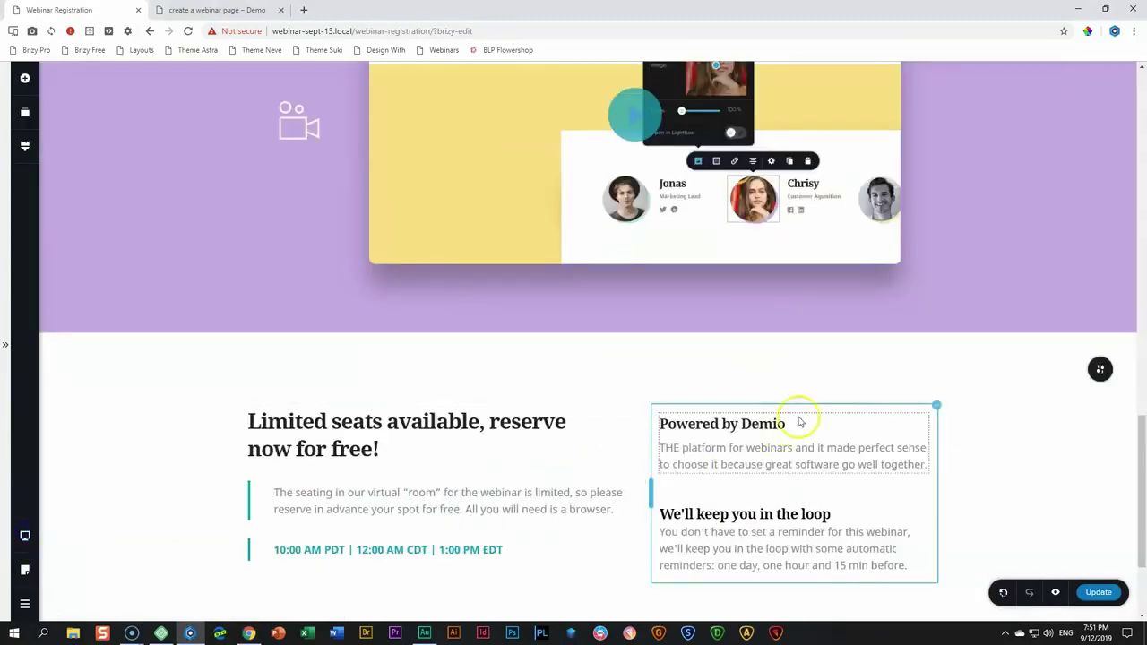
click(936, 405)
click(962, 379)
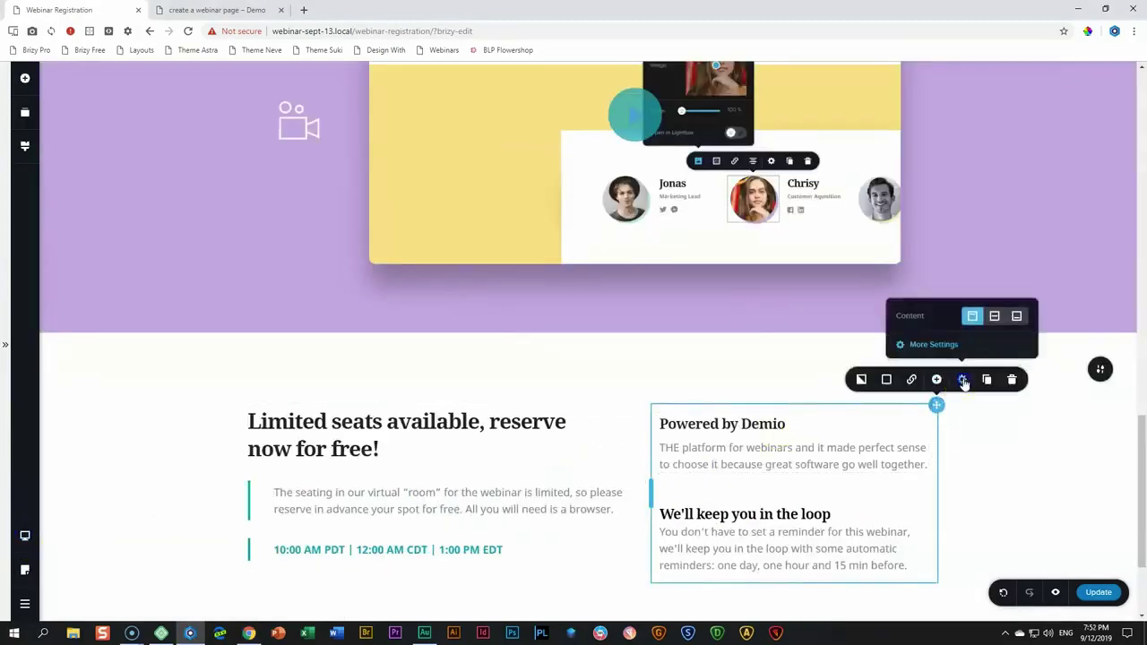
click(994, 319)
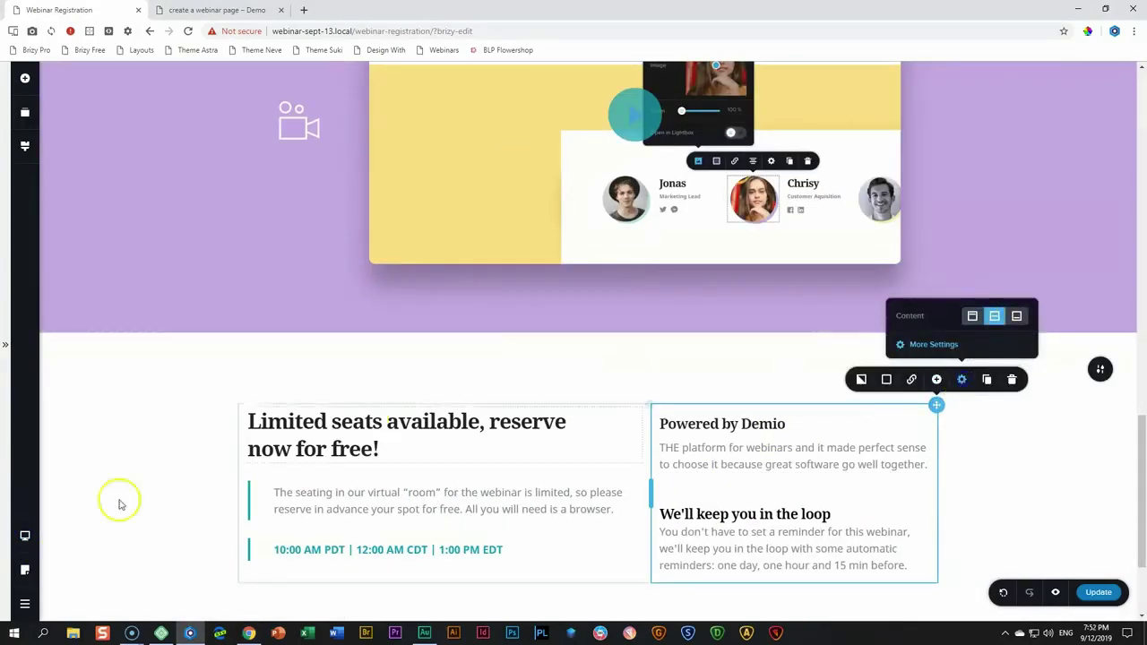
In tablet view, slightly reduce the height of the spacer between the Demio and "We'll keep you in the loop" texts.
click(85, 525)
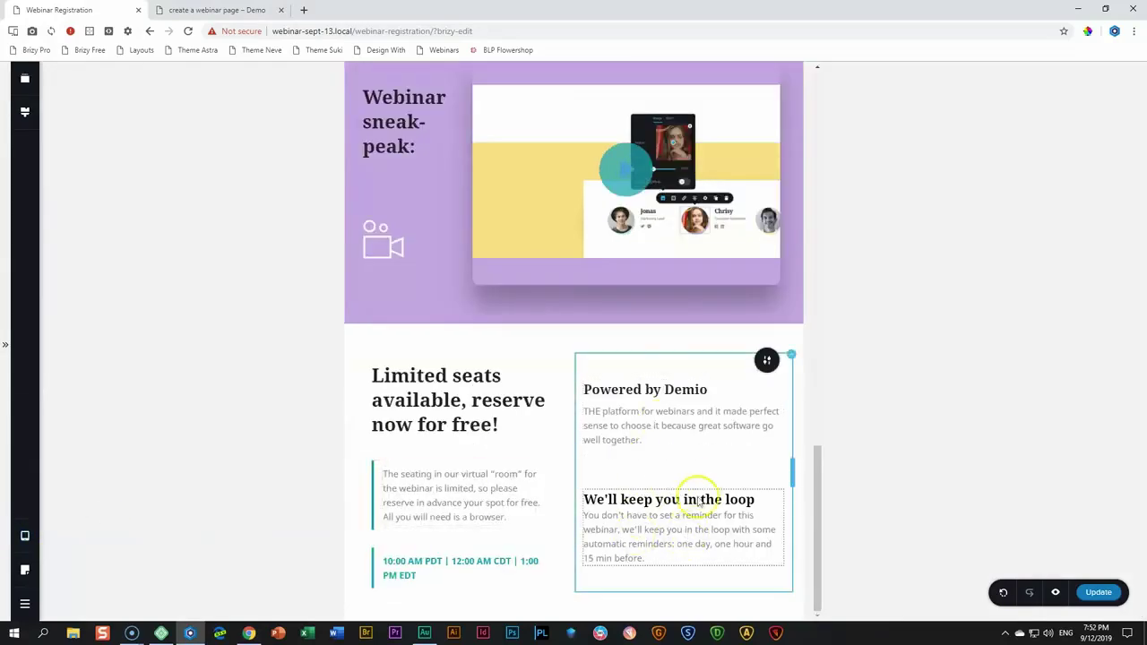
click(676, 467)
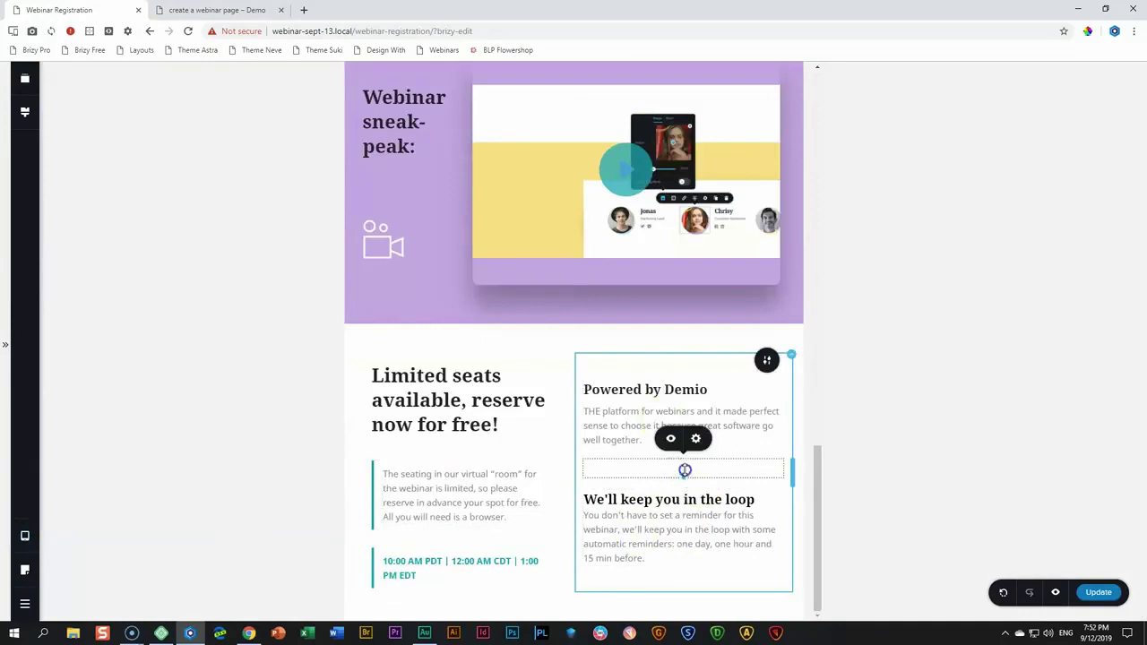
drag(684, 470, 686, 463)
click(868, 504)
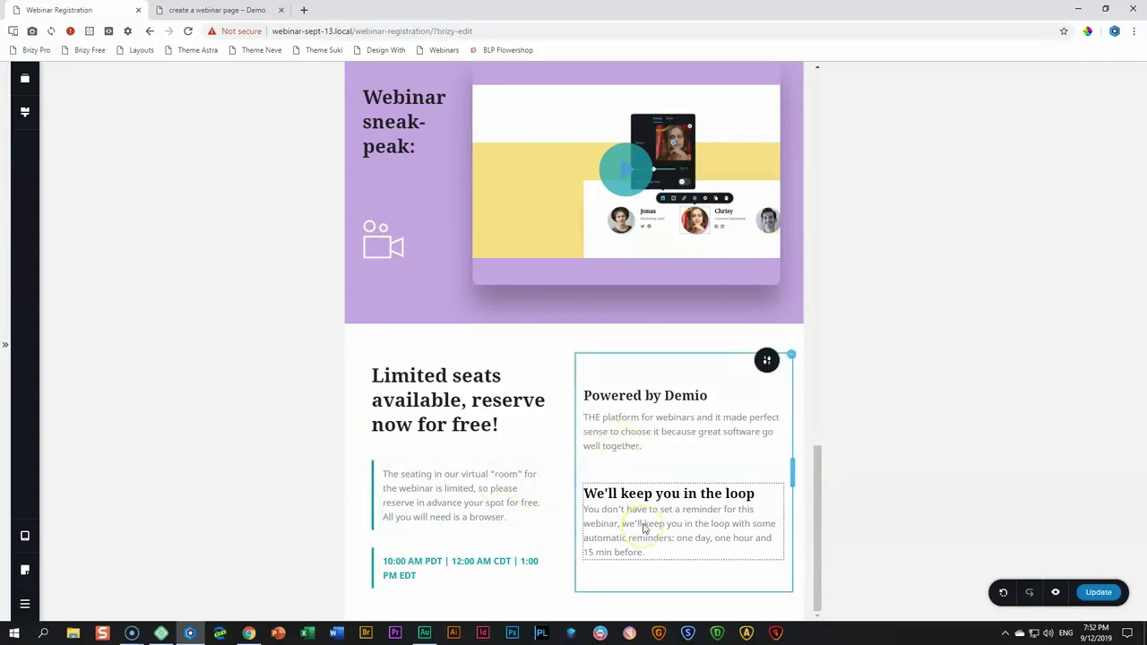
Switch the editor to mobile view and check the padding settings of the "Limited seats available" column against the sections above.
mouse_move(25, 536)
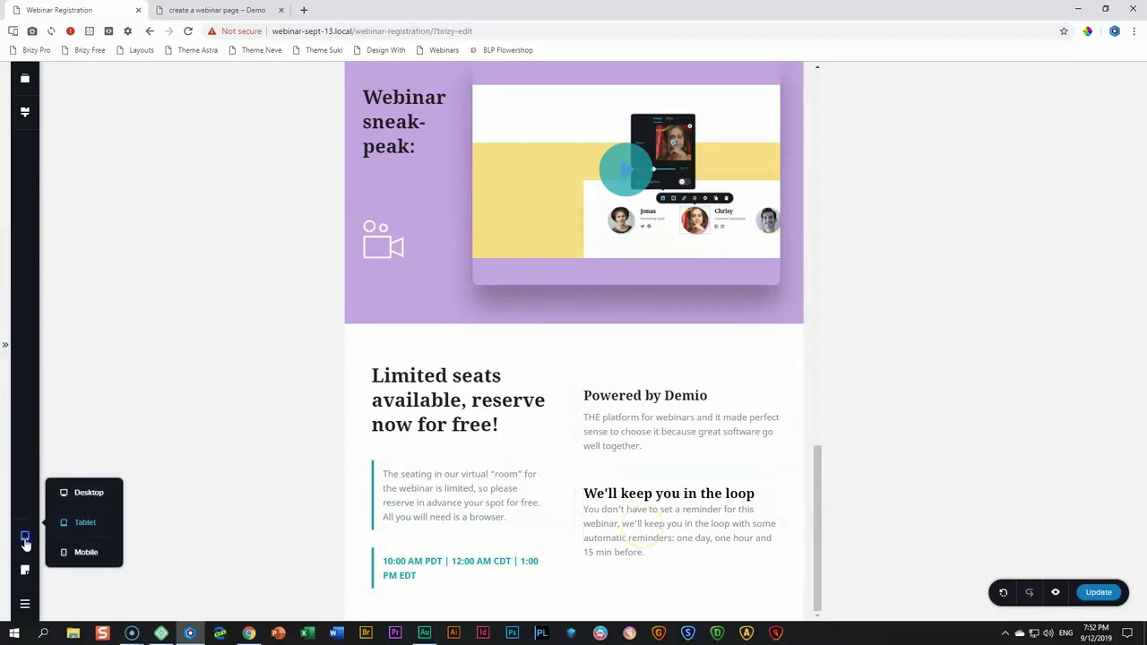
click(91, 555)
scroll(560, 421, down, 2)
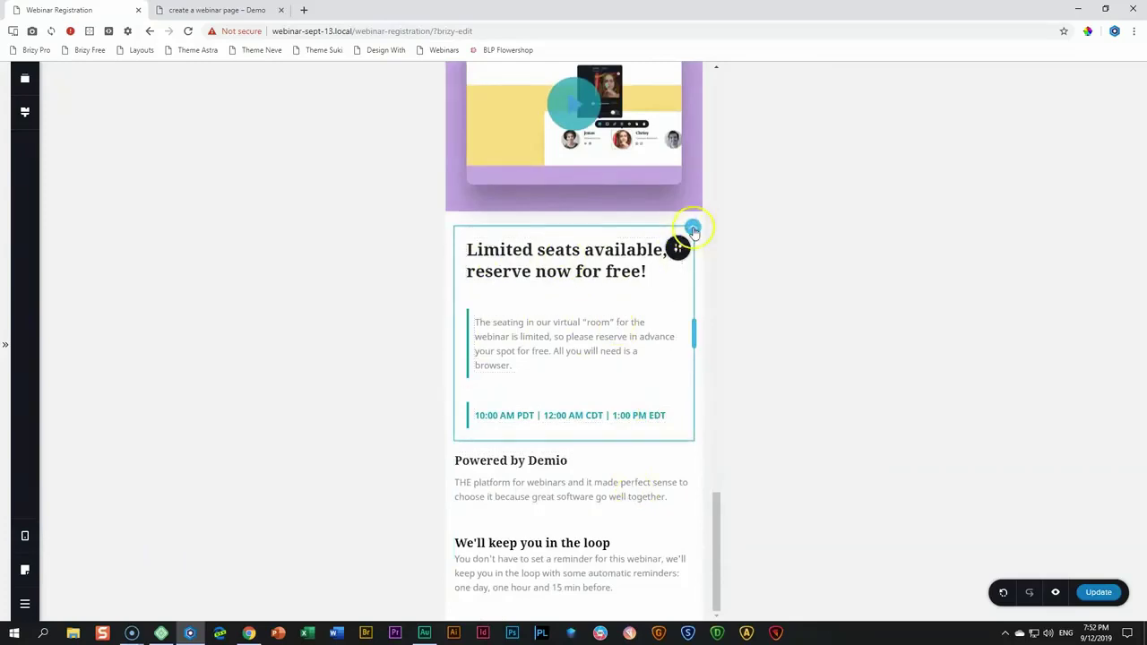
scroll(660, 287, up, 10)
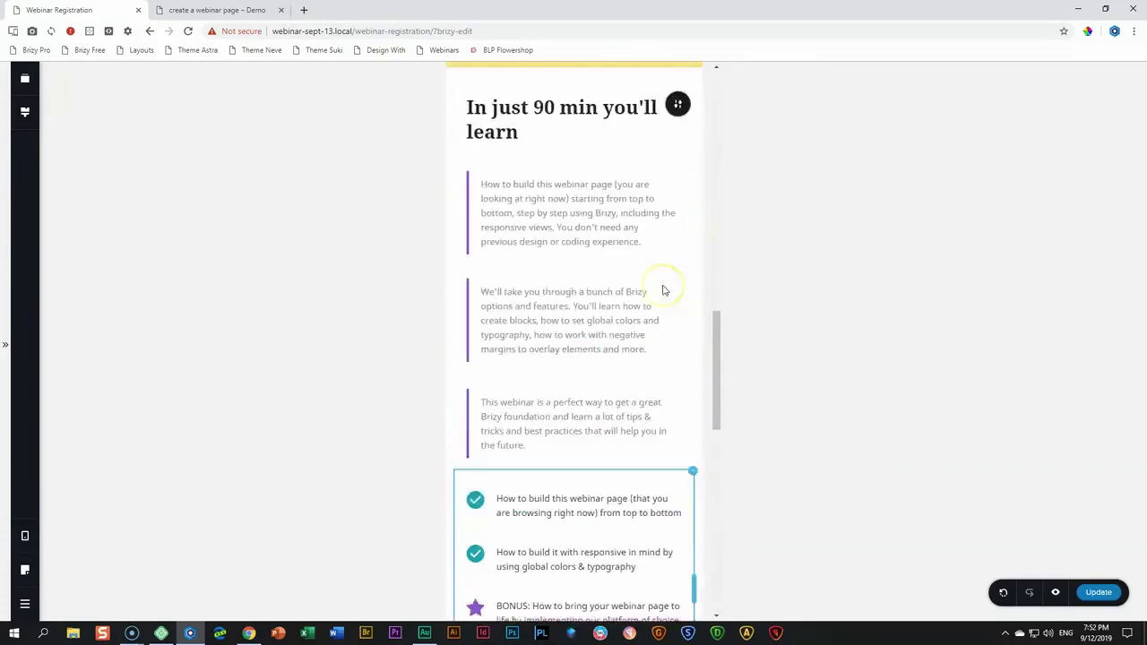
scroll(662, 285, down, 2)
scroll(662, 286, up, 1)
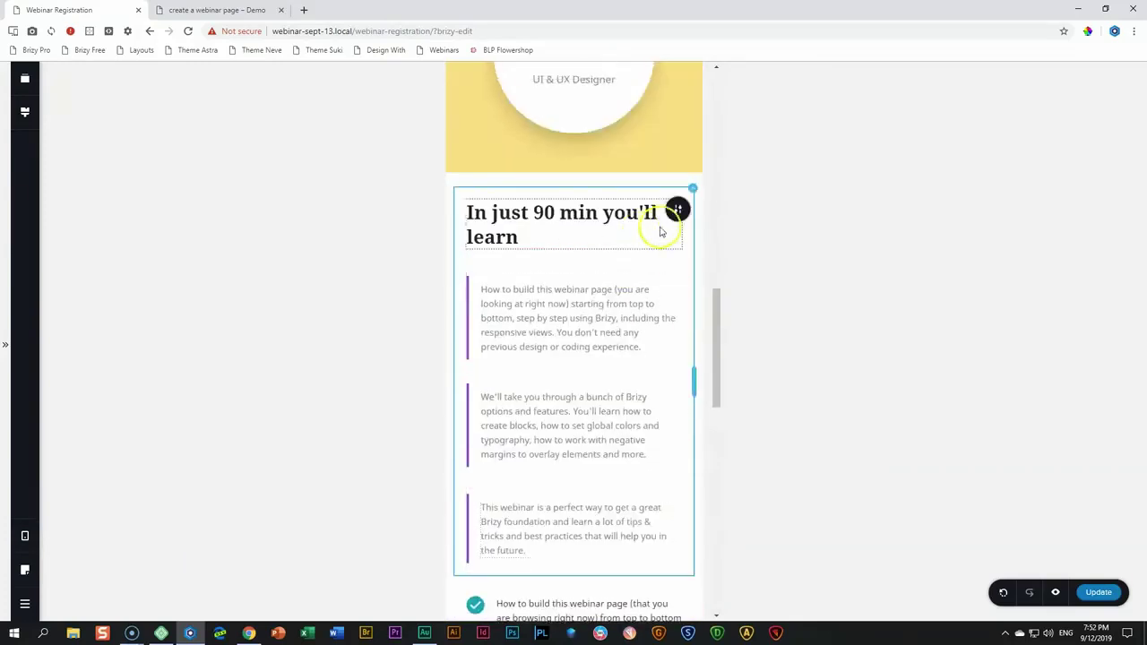
scroll(627, 287, down, 6)
scroll(627, 292, down, 4)
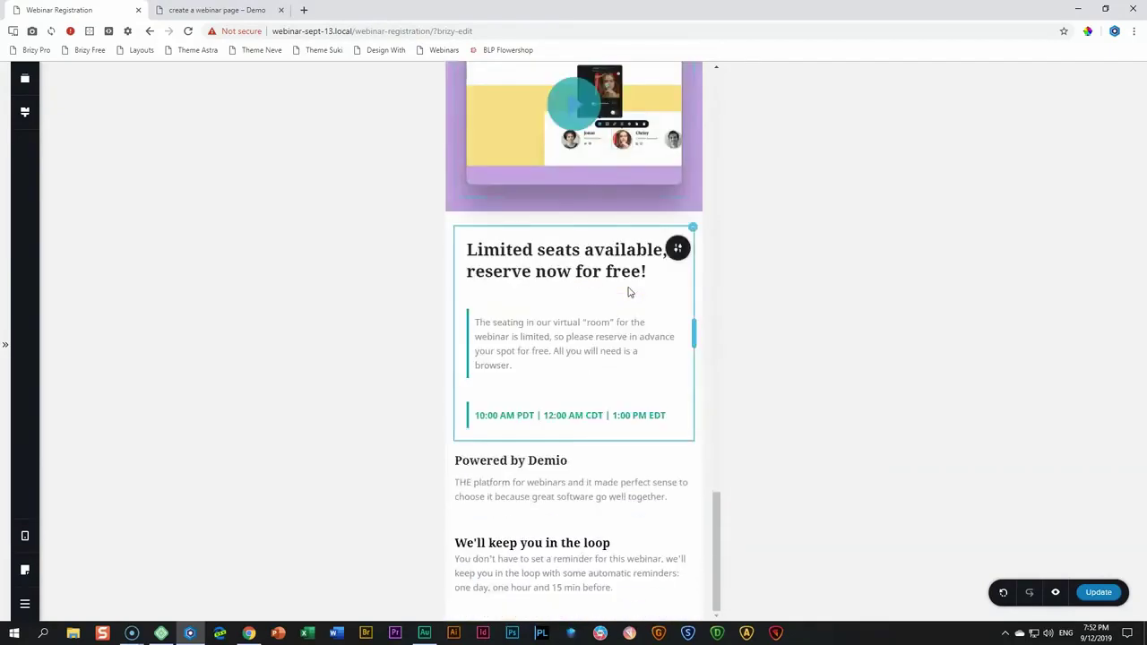
mouse_move(690, 226)
click(692, 204)
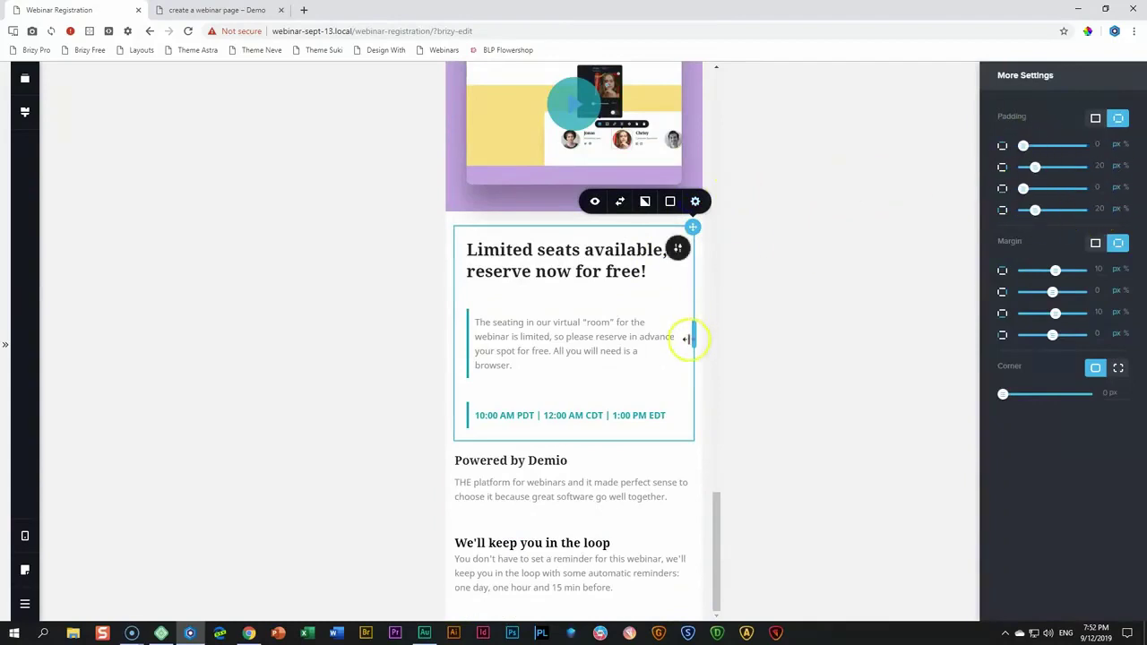
In mobile view, give the "Powered by Demio" column a right and left padding of 20 px each.
click(589, 496)
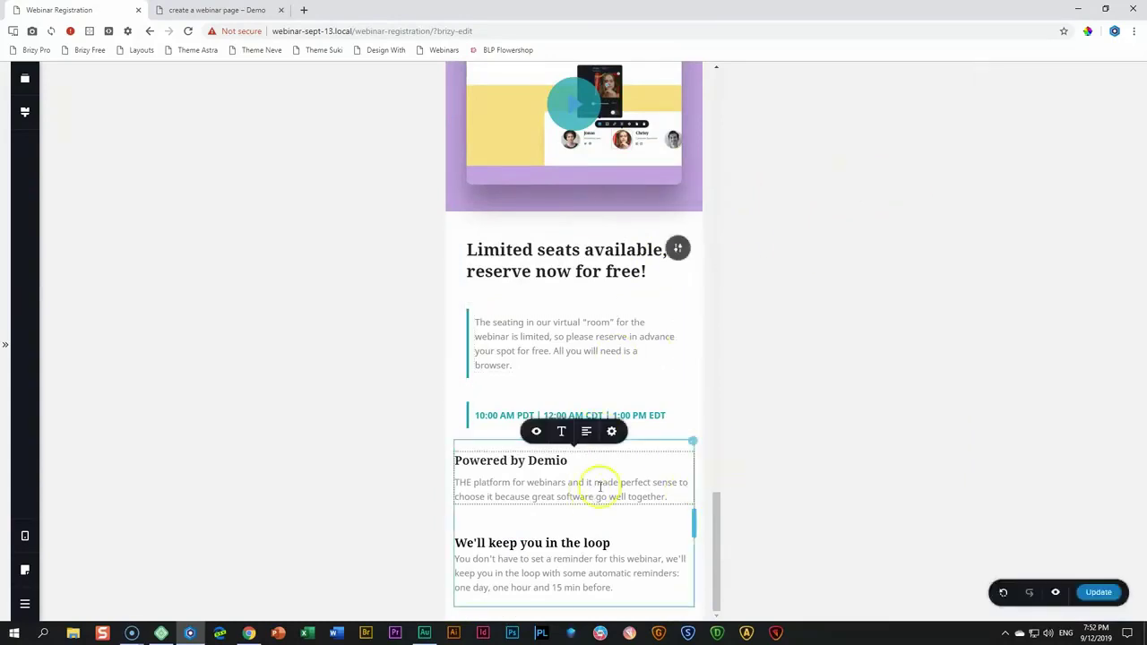
click(693, 443)
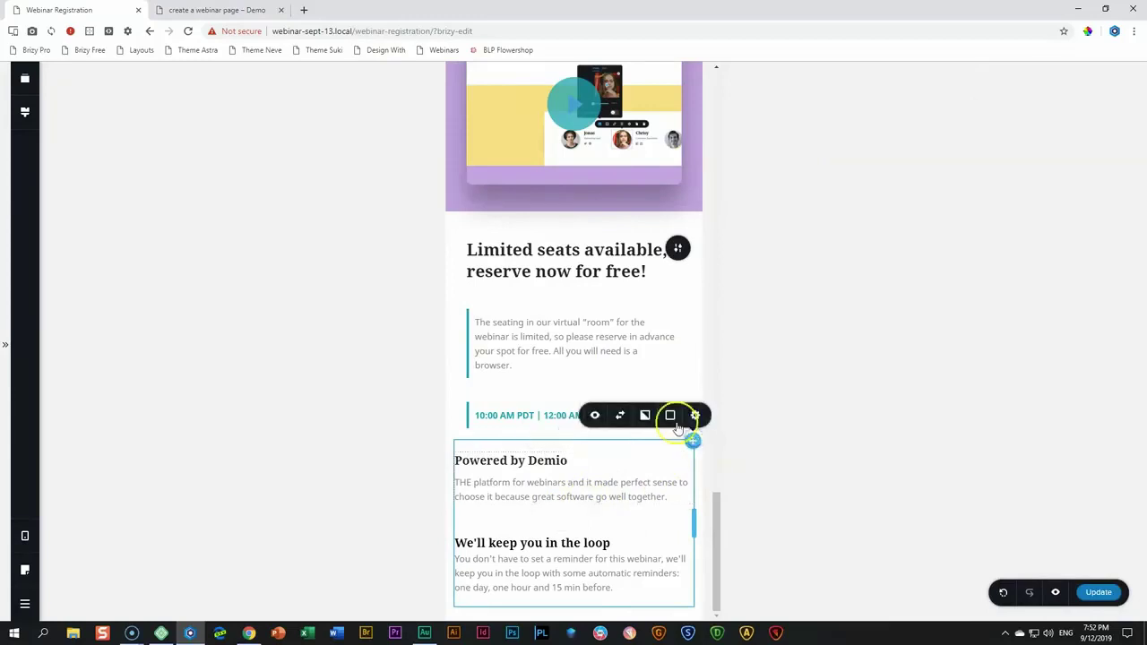
click(697, 416)
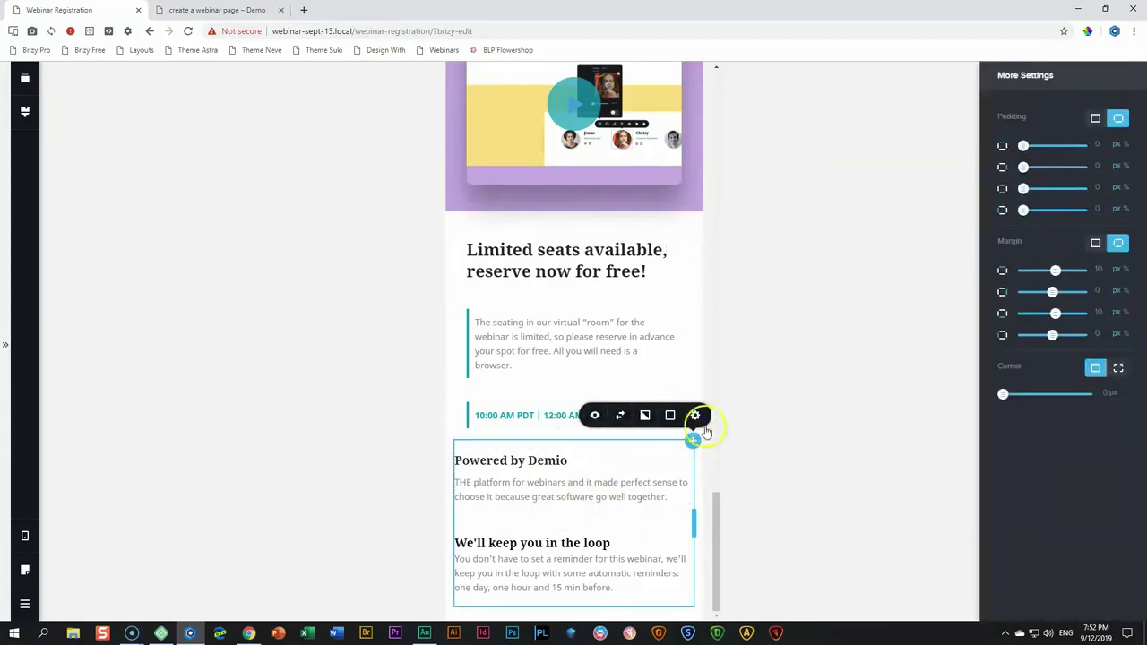
click(1099, 166)
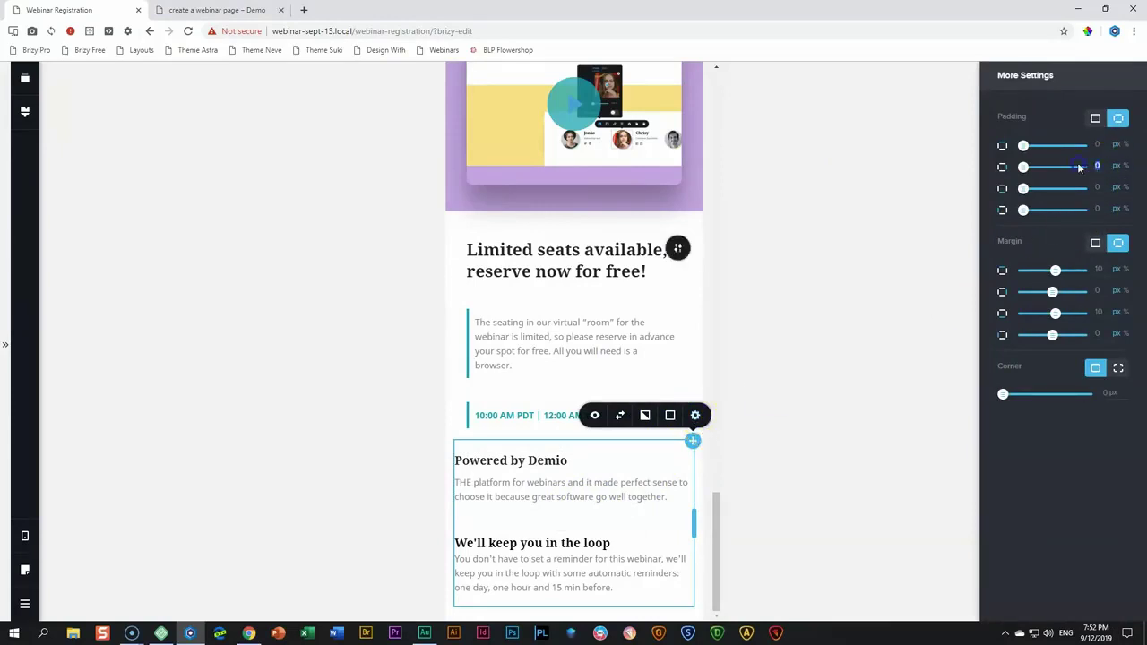
text(20)
click(1097, 208)
text(20)
click(780, 440)
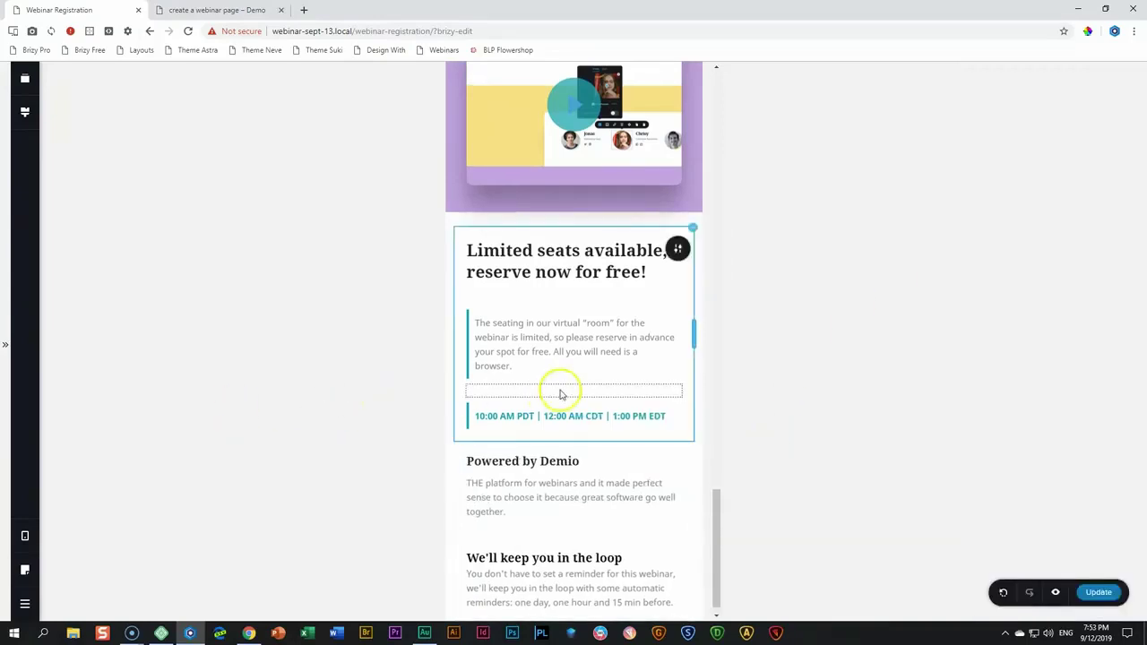
Return the editor to desktop view at the lower part of the page.
scroll(559, 392, up, 2)
mouse_move(29, 538)
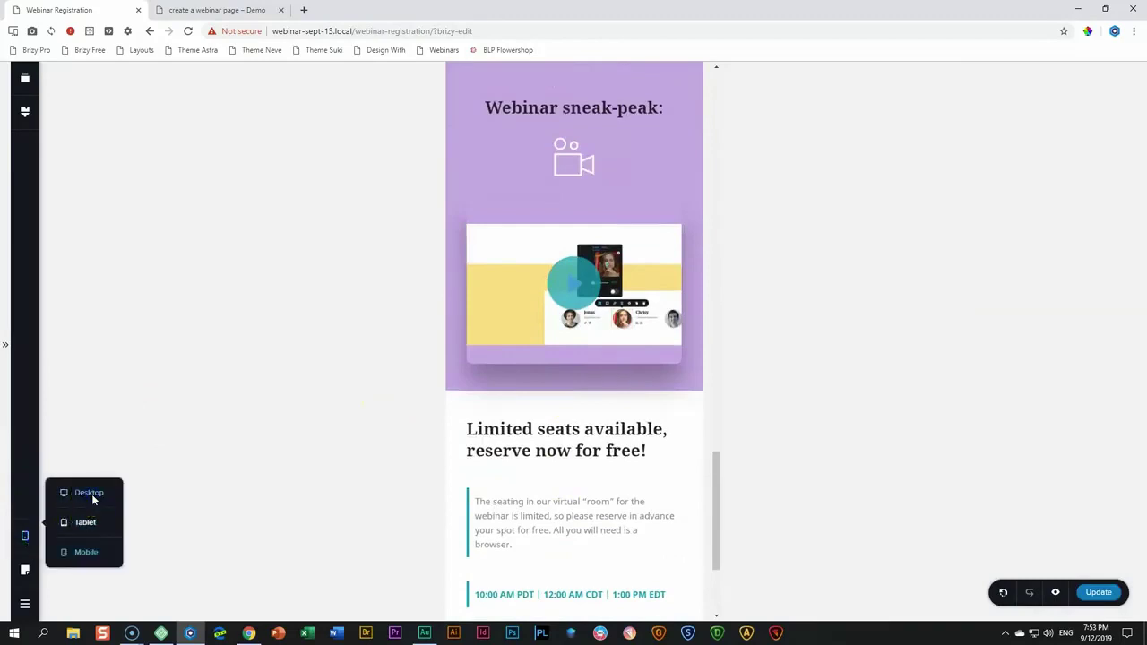
click(92, 491)
scroll(847, 439, down, 1)
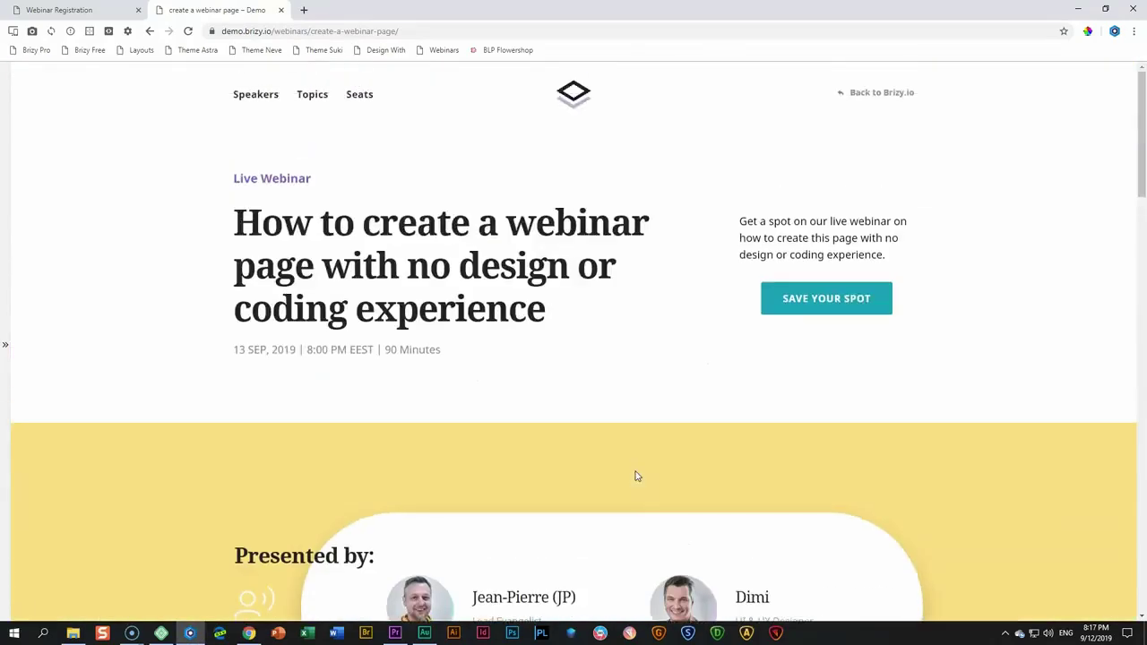
On the demo webinar page, examine the "Hurry! We're going live in:" countdown block and the registration pop-up opened by "SAVE YOUR SPOT".
click(862, 298)
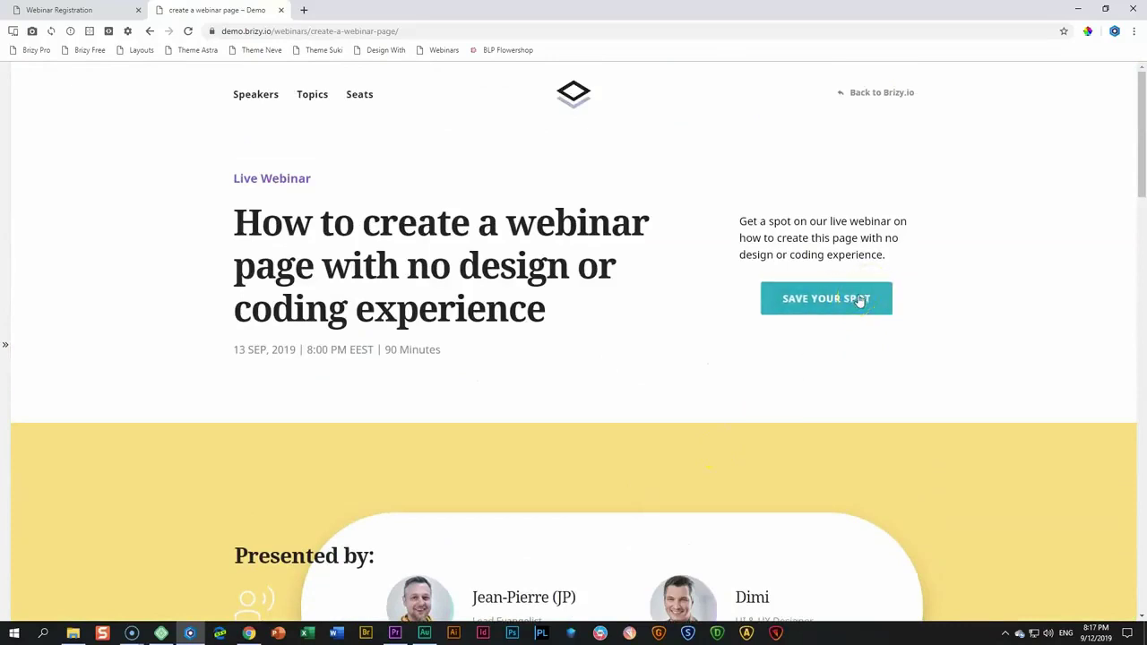
click(861, 302)
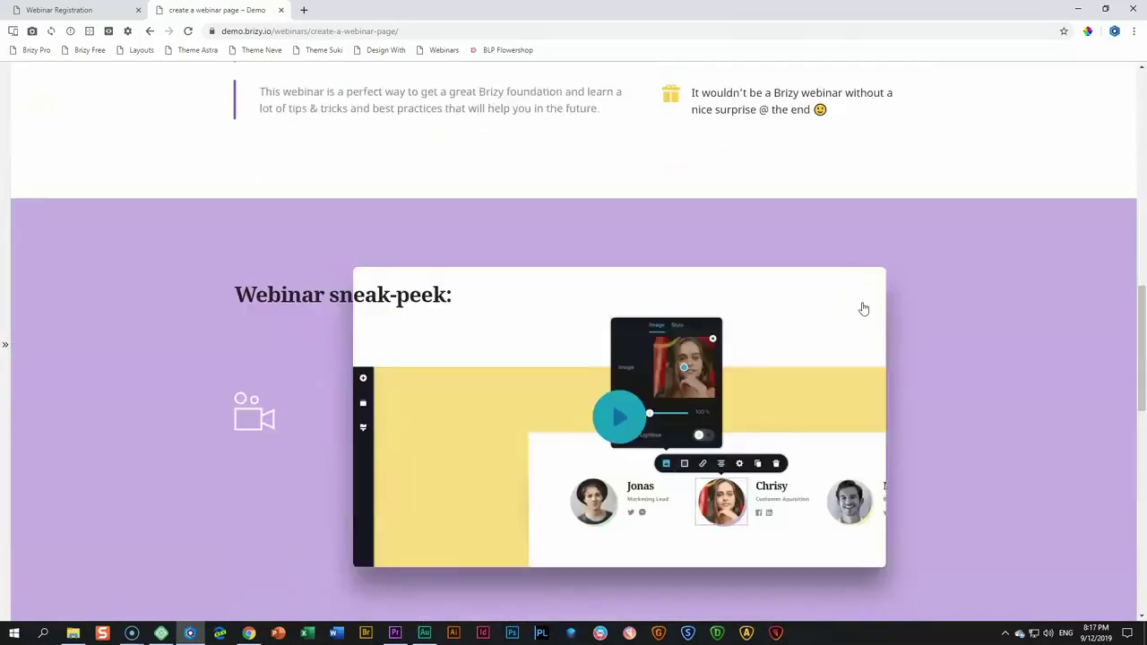
click(864, 314)
scroll(864, 314, down, 5)
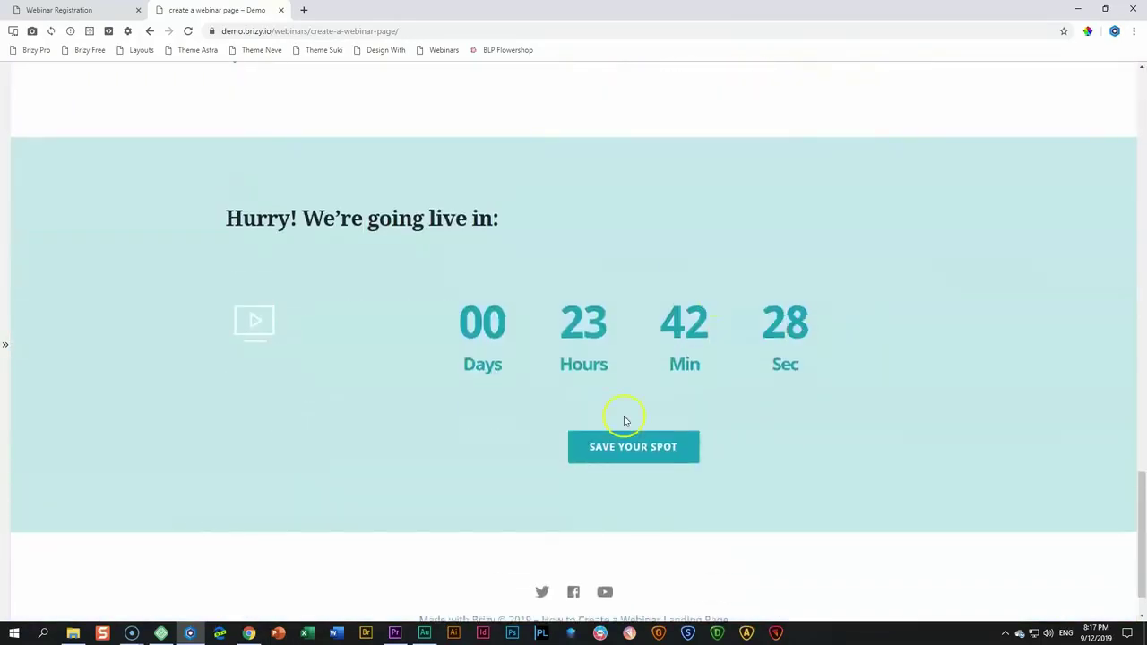
click(642, 452)
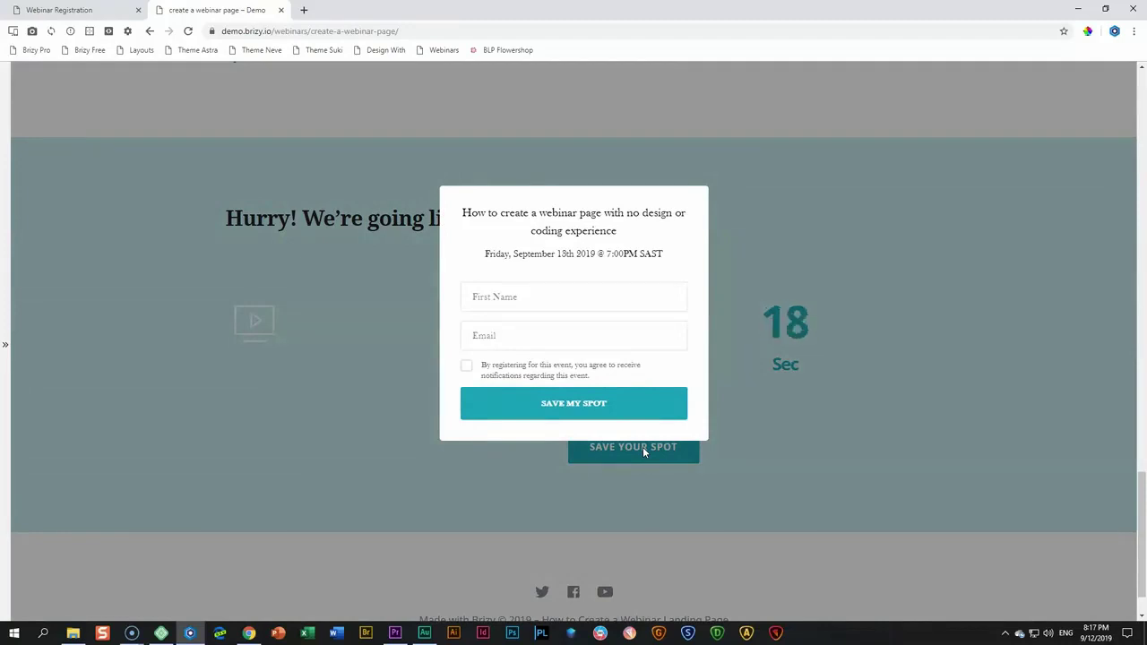
click(784, 461)
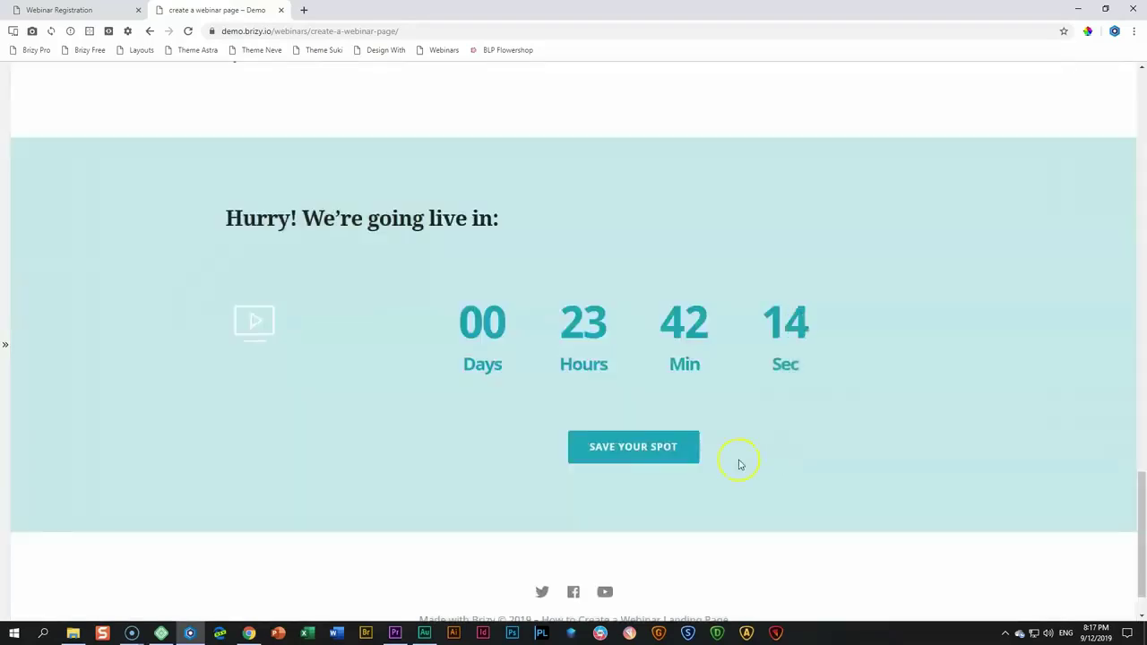
click(647, 450)
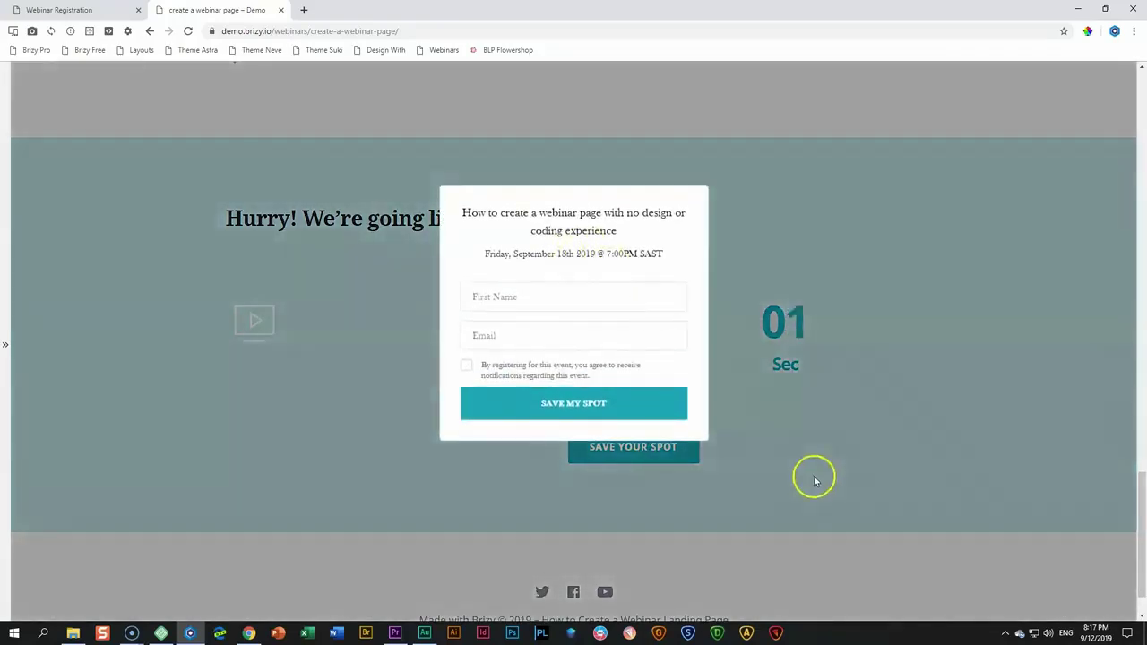
click(812, 475)
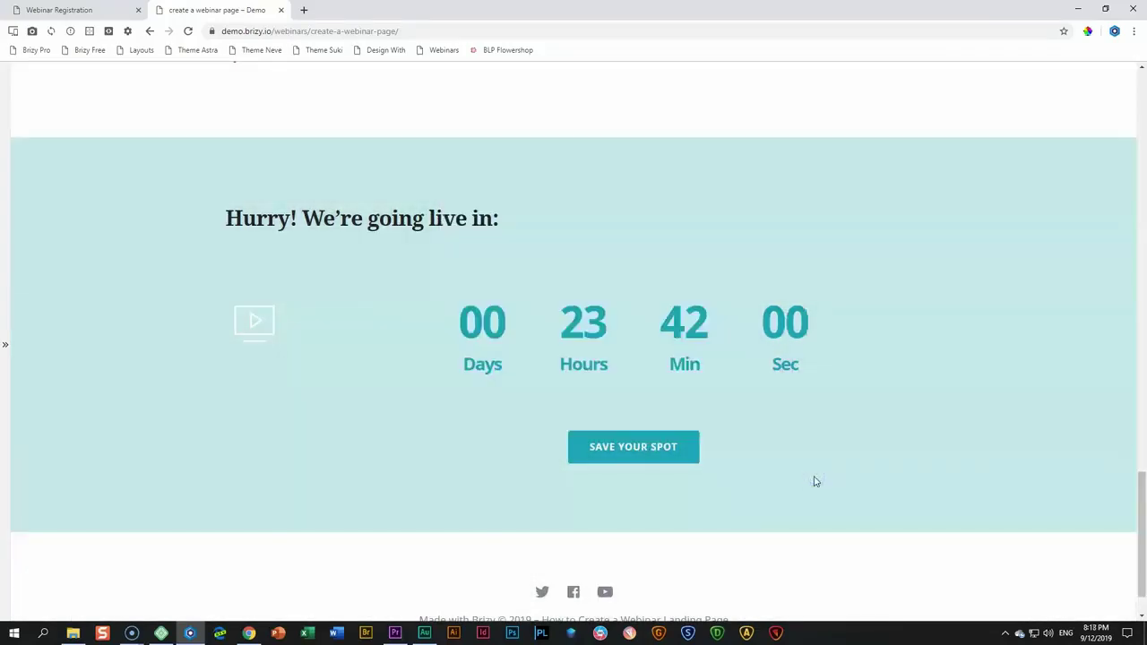
click(633, 448)
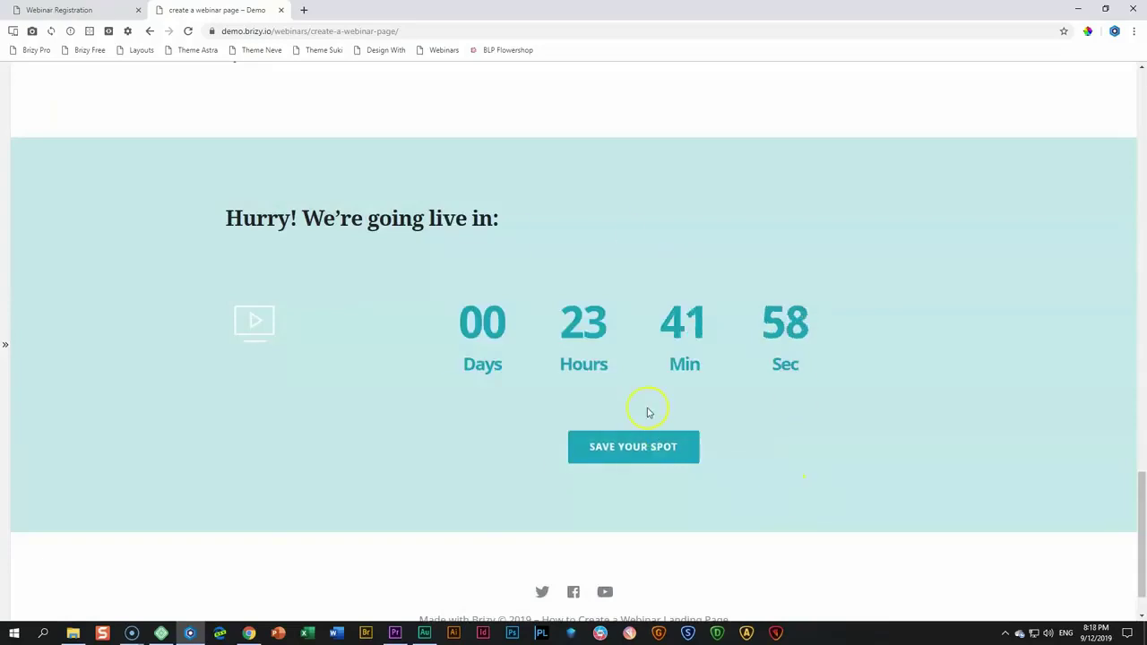
scroll(615, 510, down, 1)
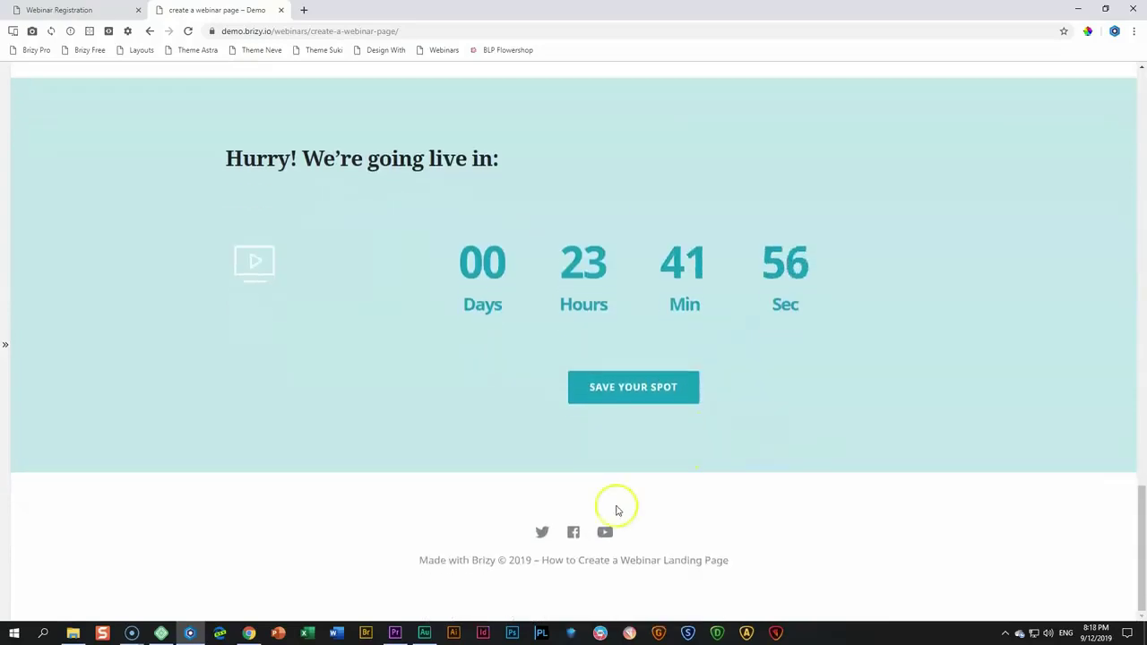
scroll(797, 403, up, 1)
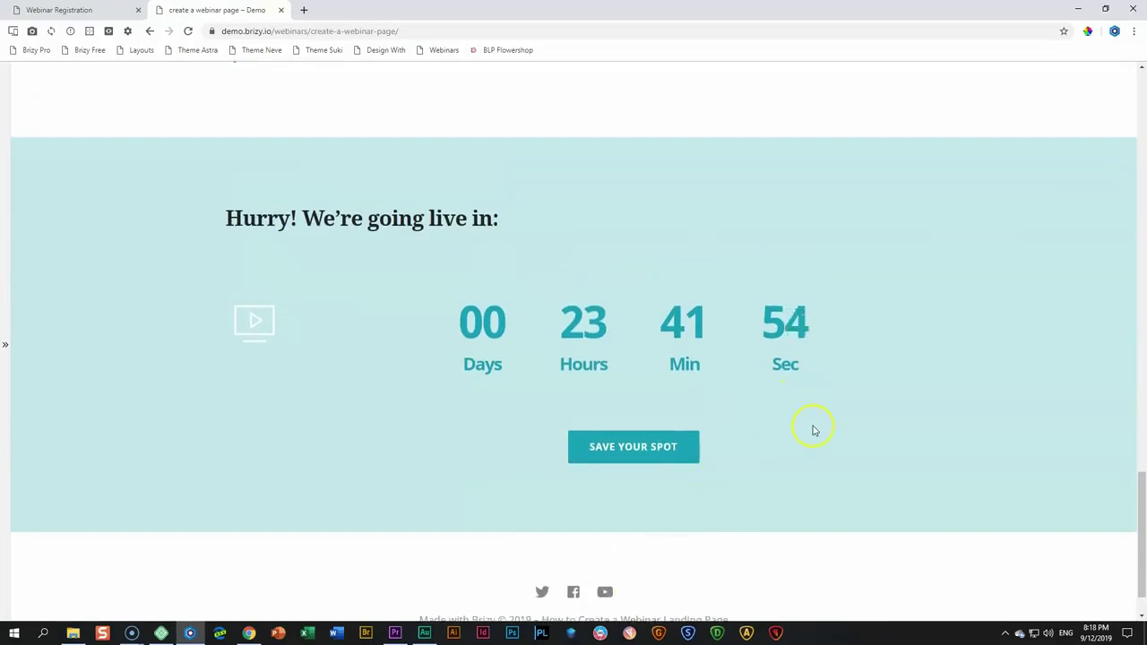
On the Webinar Registration page, add a blank block below the "Limited seats available" block.
click(112, 11)
click(588, 558)
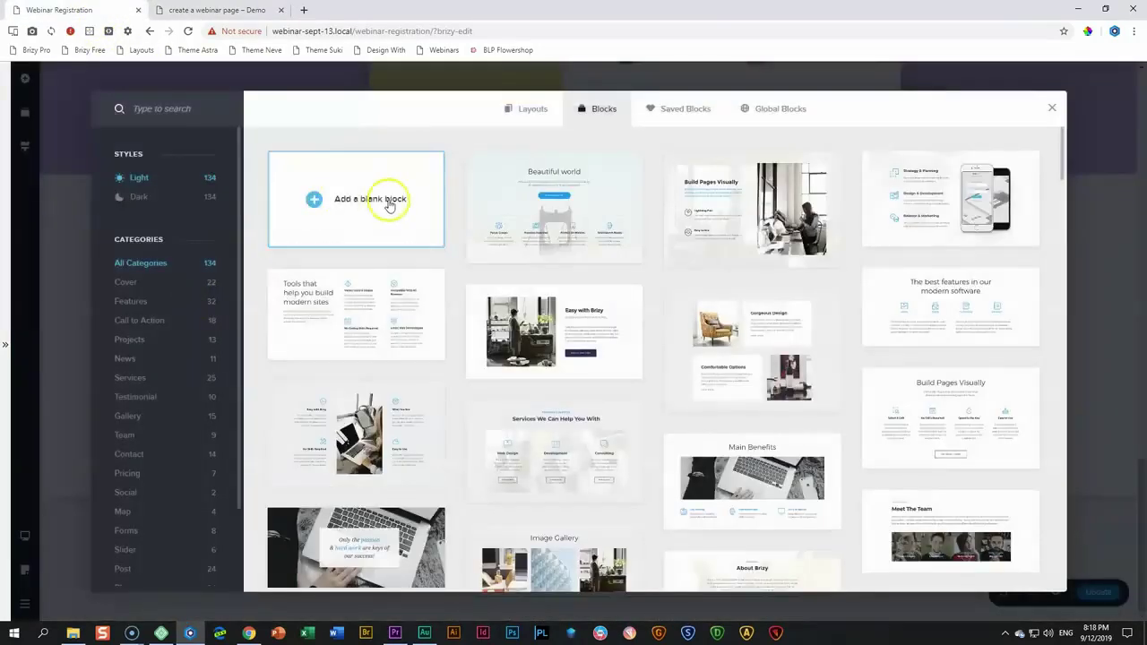
click(386, 199)
scroll(611, 476, down, 2)
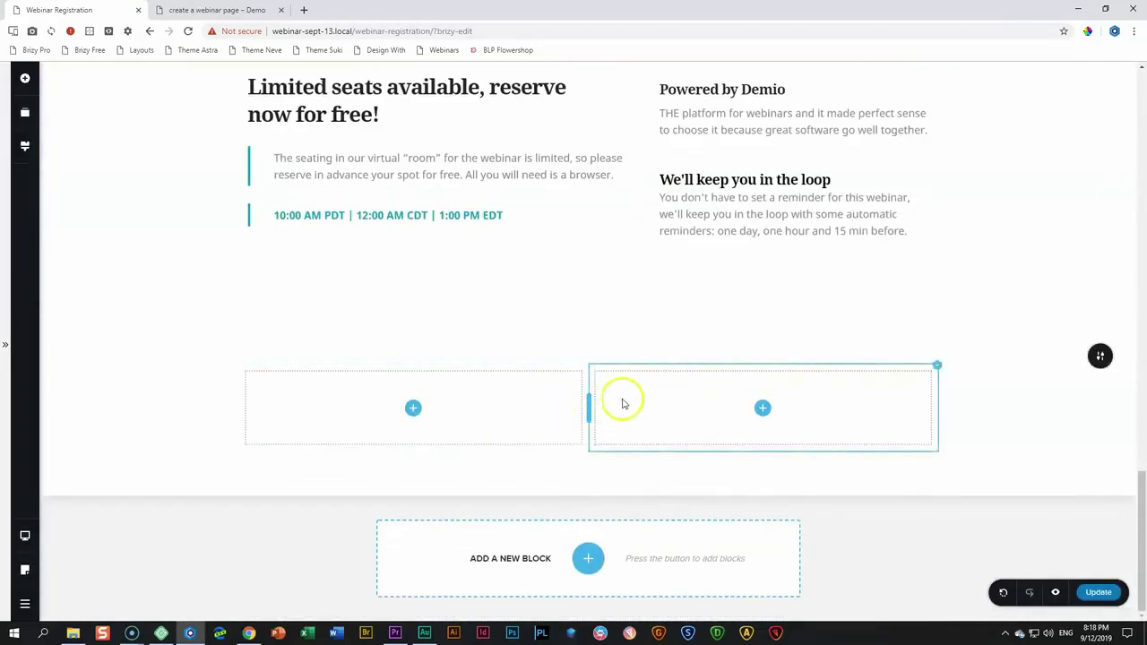
Add a text element above the two empty columns of the new block, reading "Hurry! We're going live in:".
click(26, 79)
drag(73, 161, 473, 370)
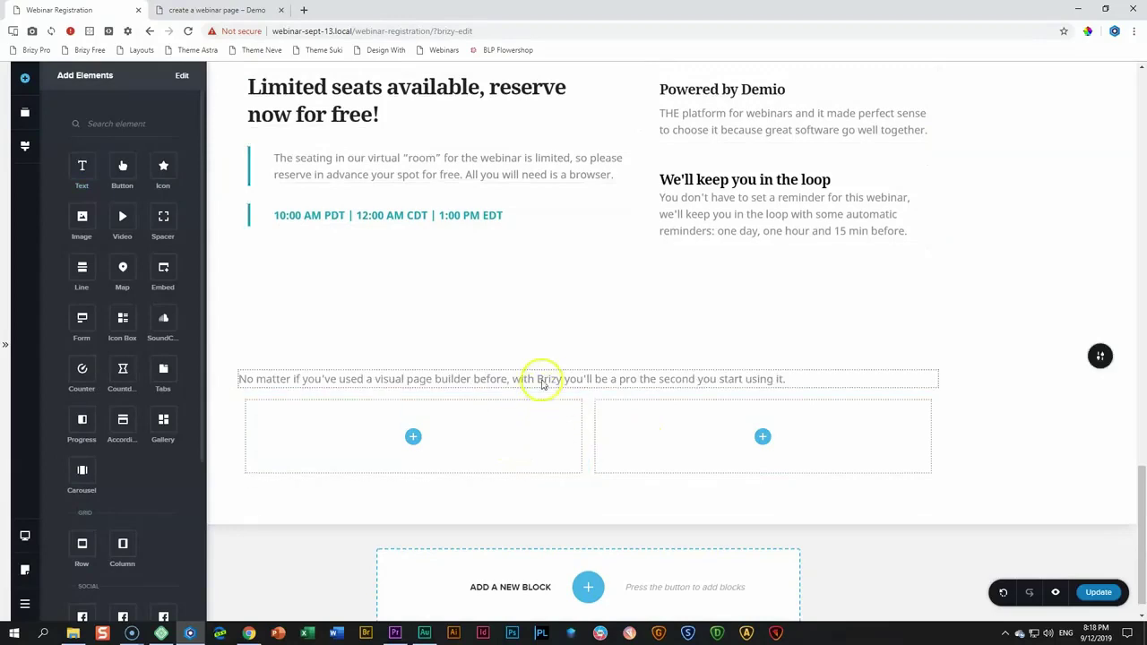
triple_click(542, 379)
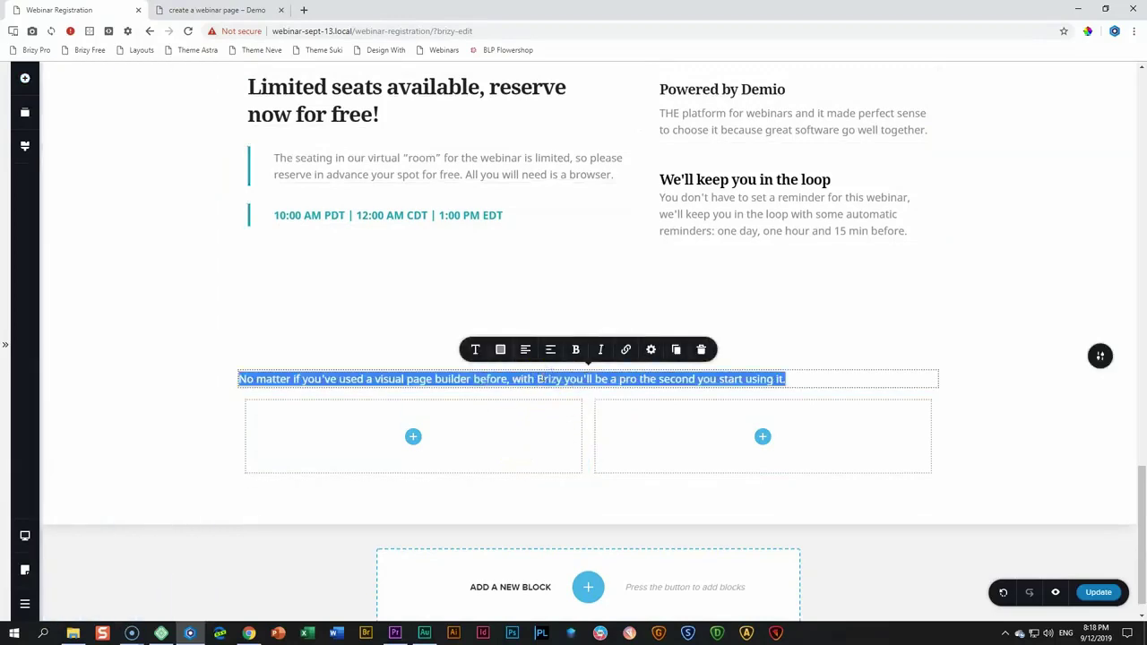
text(Hurry! We're going live in:)
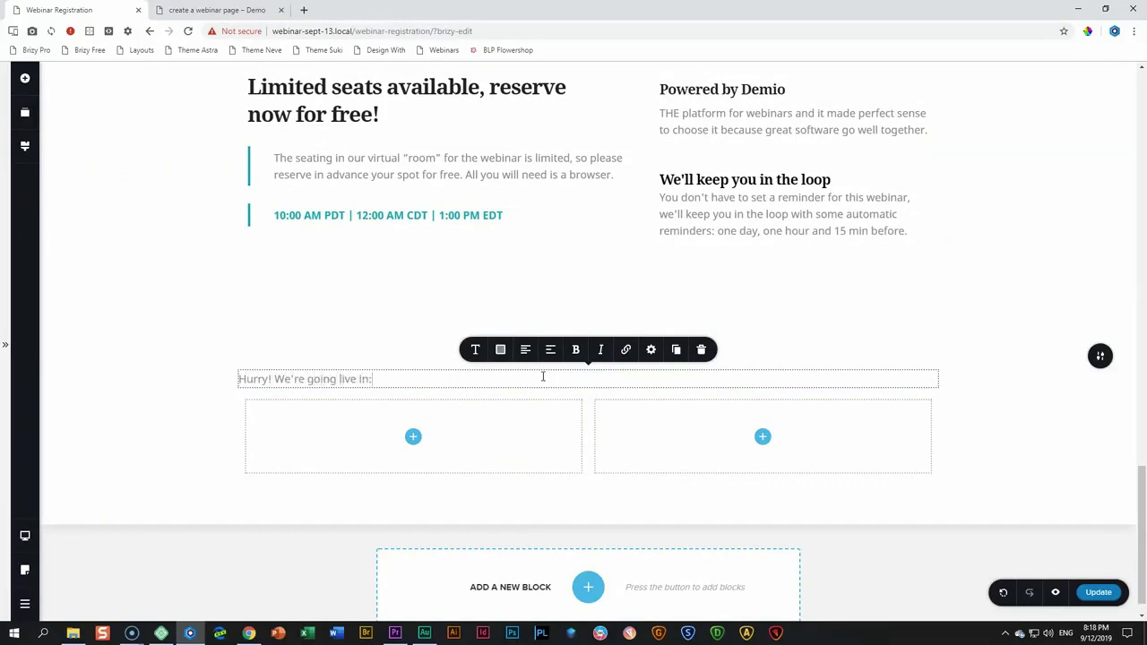
Style the "Hurry! We're going live in:" text as Heading 3 in the dark palette color.
click(475, 349)
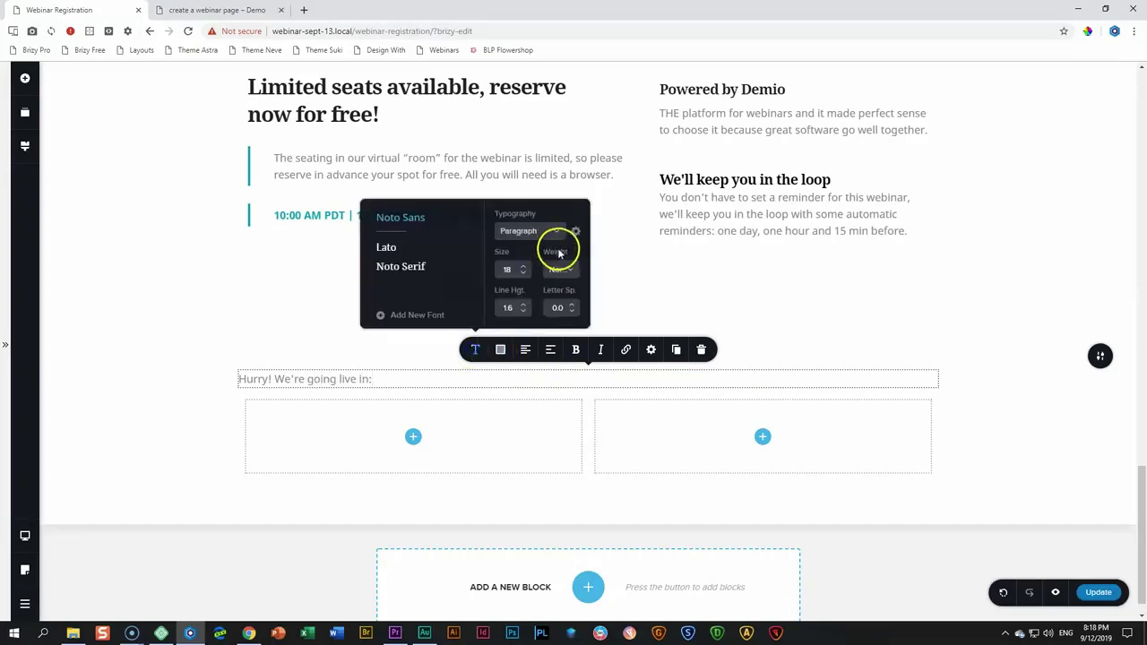
click(557, 231)
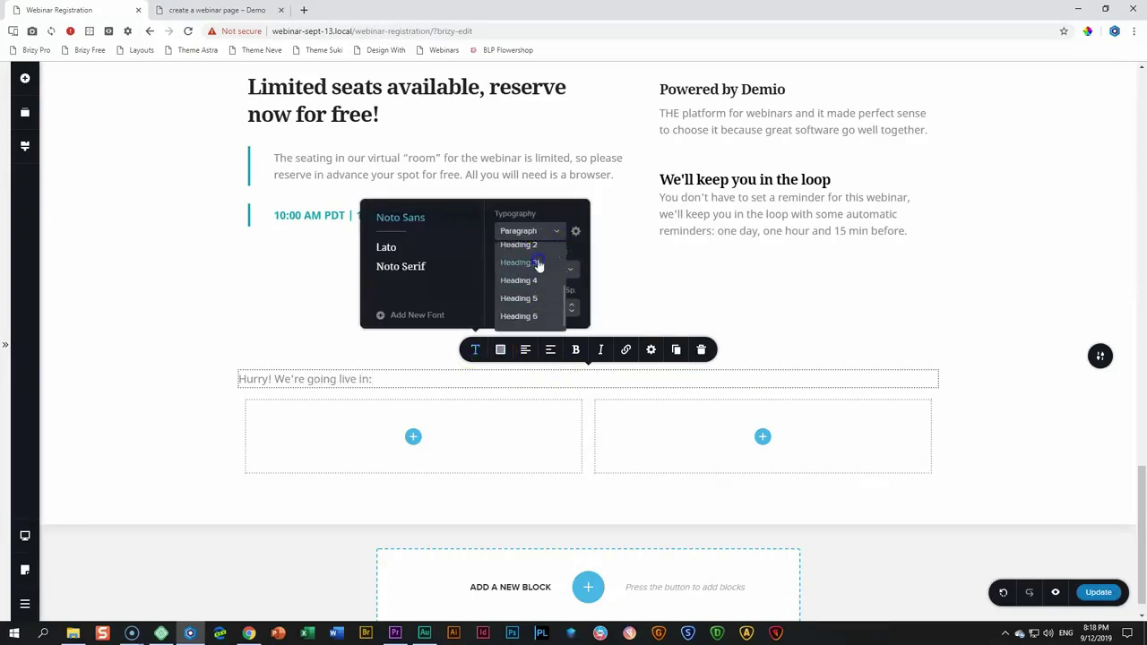
click(541, 265)
click(499, 350)
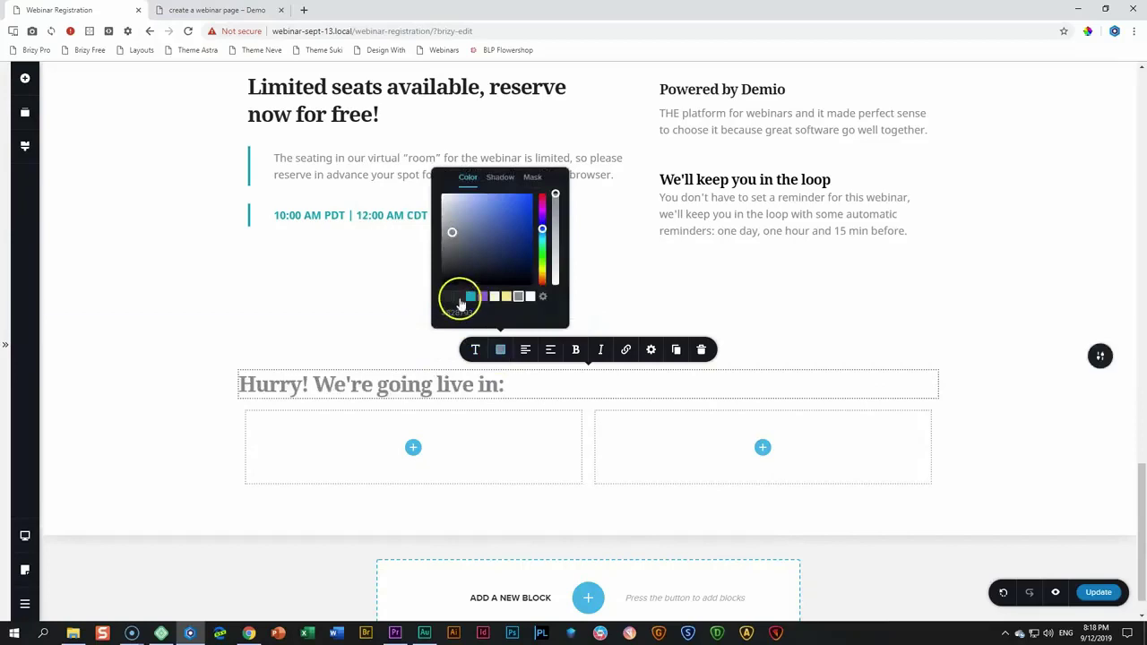
click(459, 296)
click(958, 438)
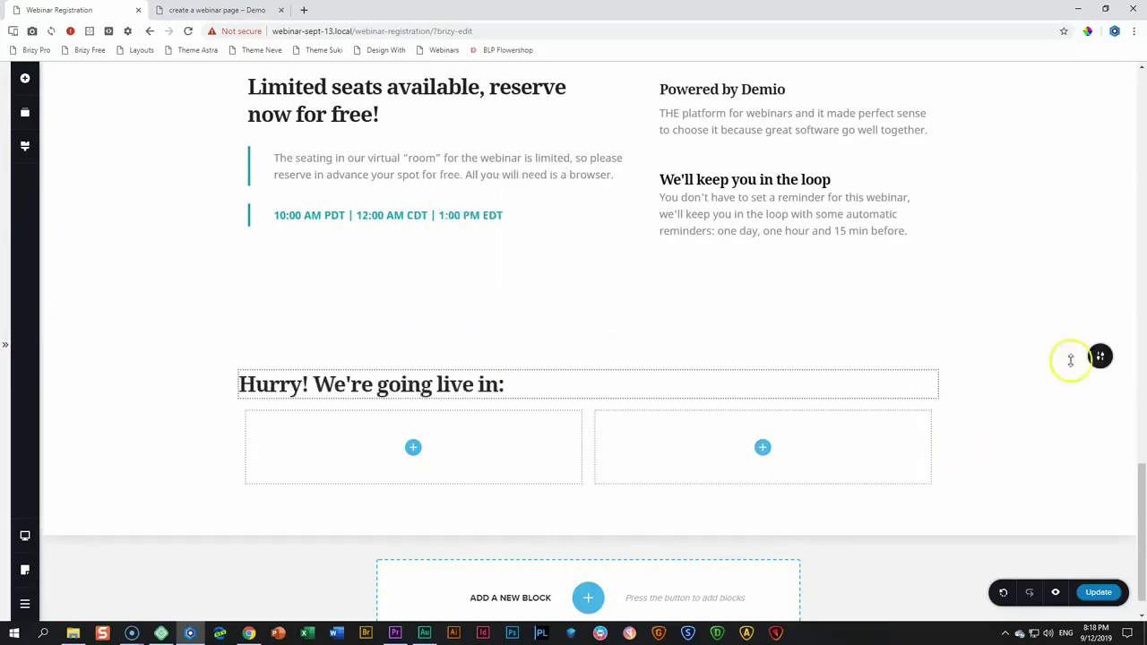
Give the "Hurry!" block a solid teal palette overlay at 30% opacity.
click(1105, 359)
click(995, 356)
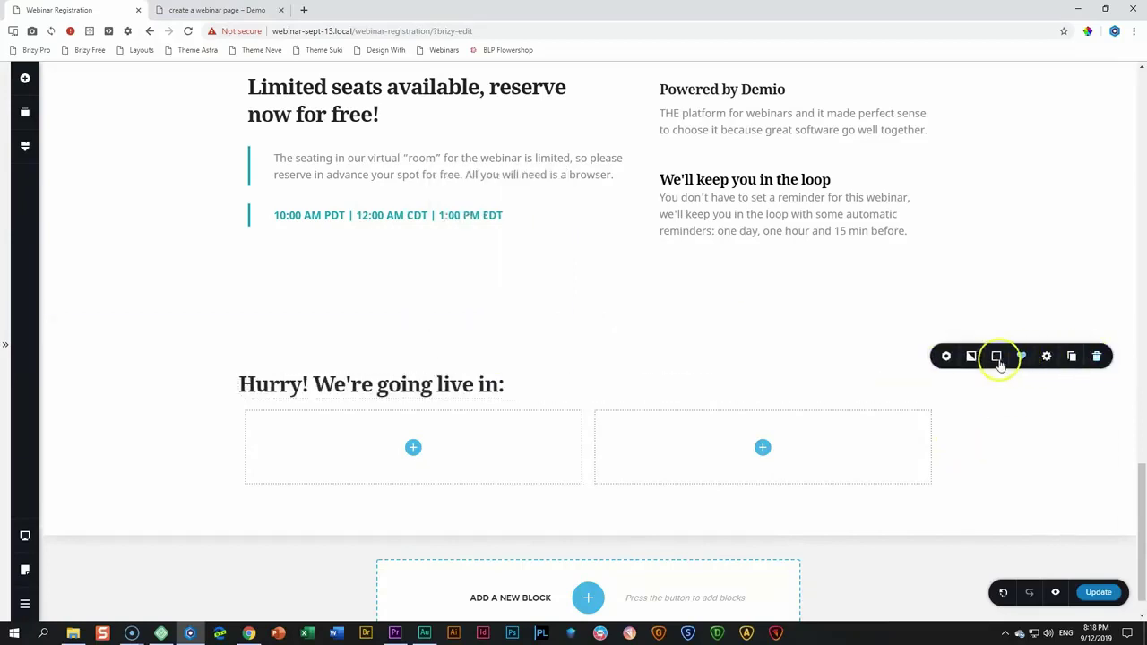
click(967, 302)
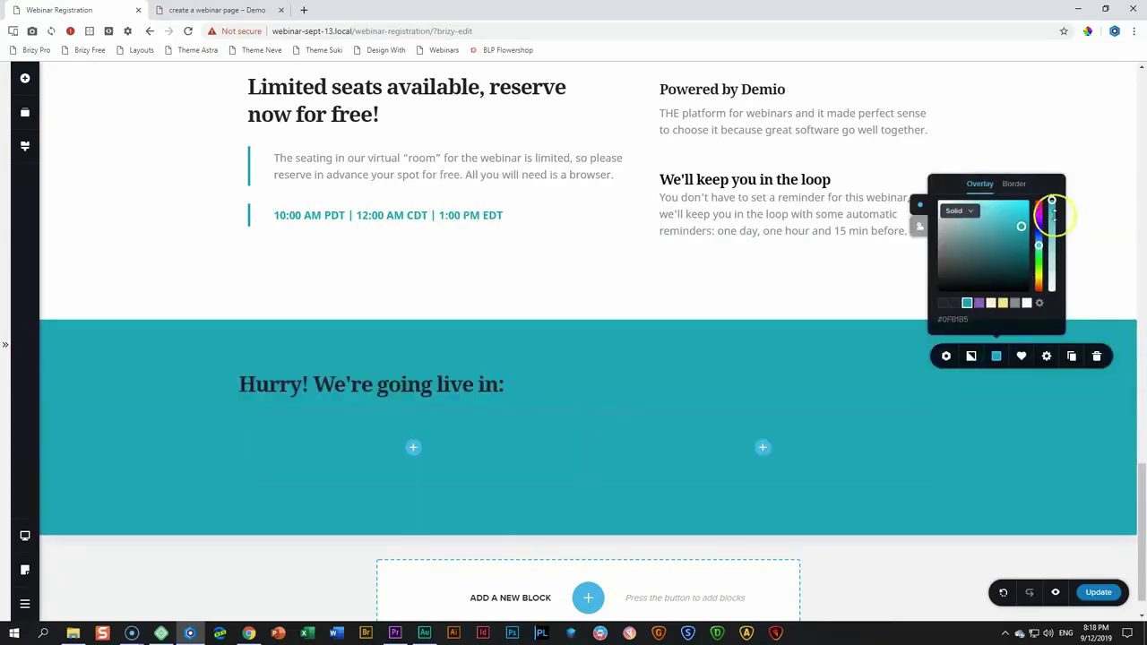
drag(1054, 256, 1053, 264)
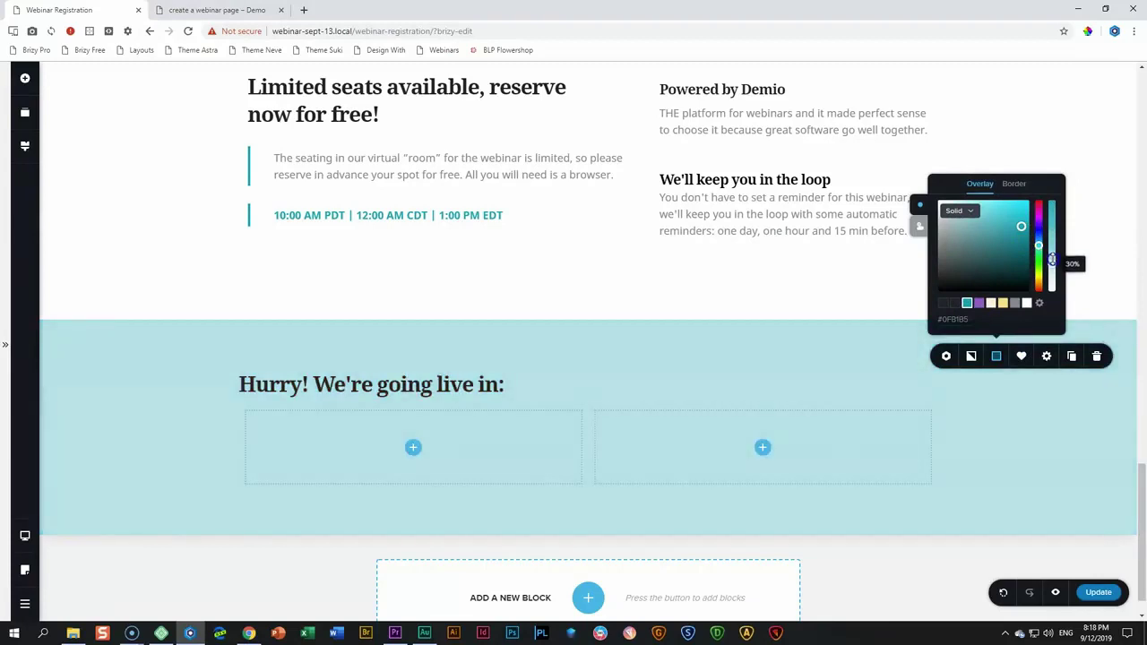
Add a spacer between the "Hurry! We're going live in:" heading and the two empty columns.
click(996, 413)
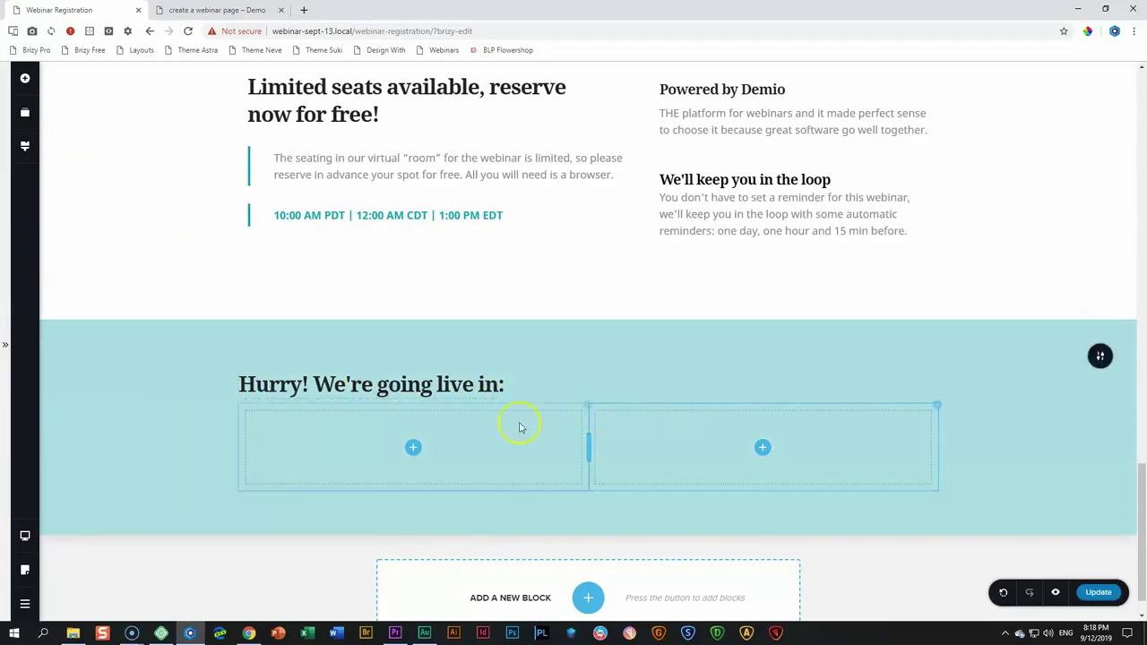
click(25, 78)
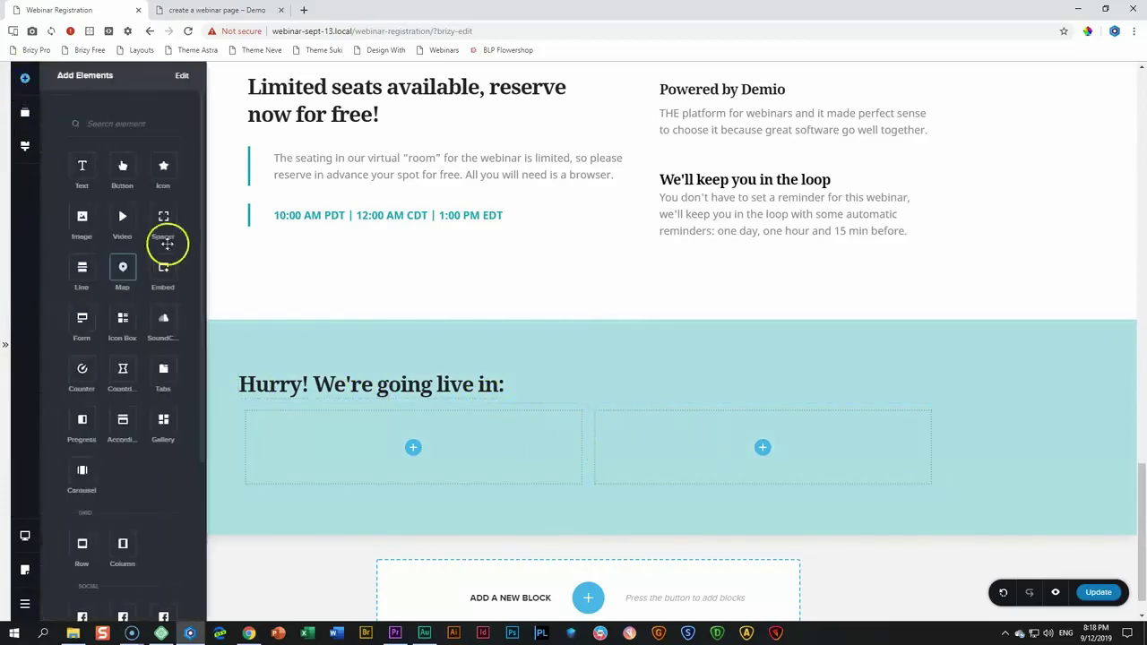
drag(169, 230, 935, 439)
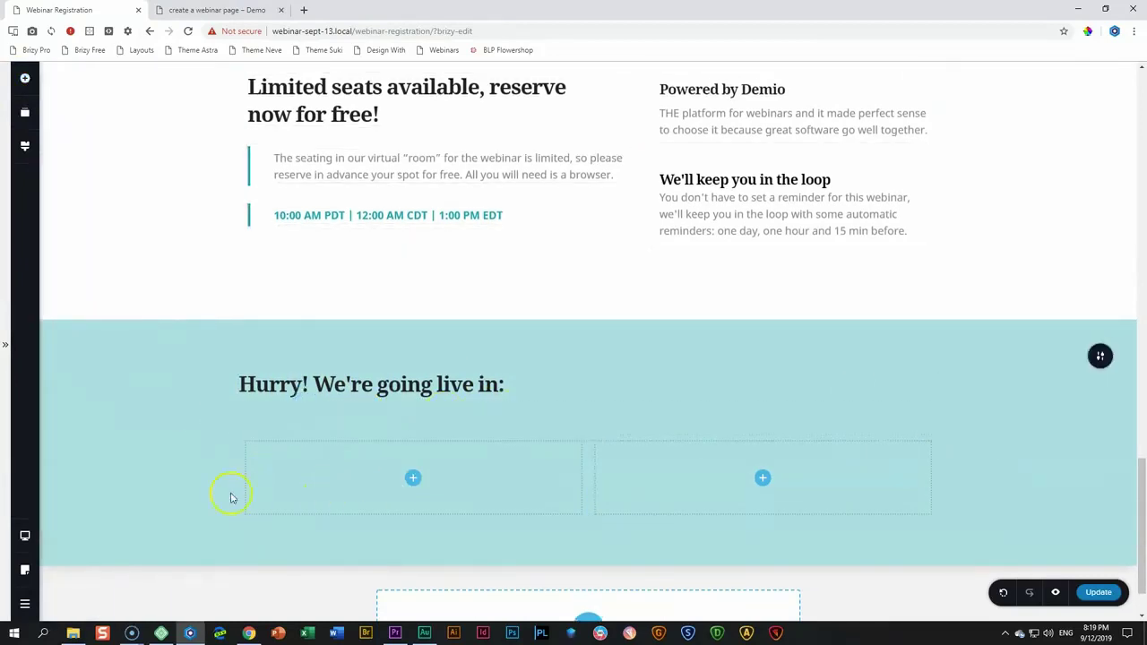
Narrow the first column of the "Hurry!" block to about the width of the camera icon column in the "Webinar sneak-peak" block.
scroll(274, 474, up, 5)
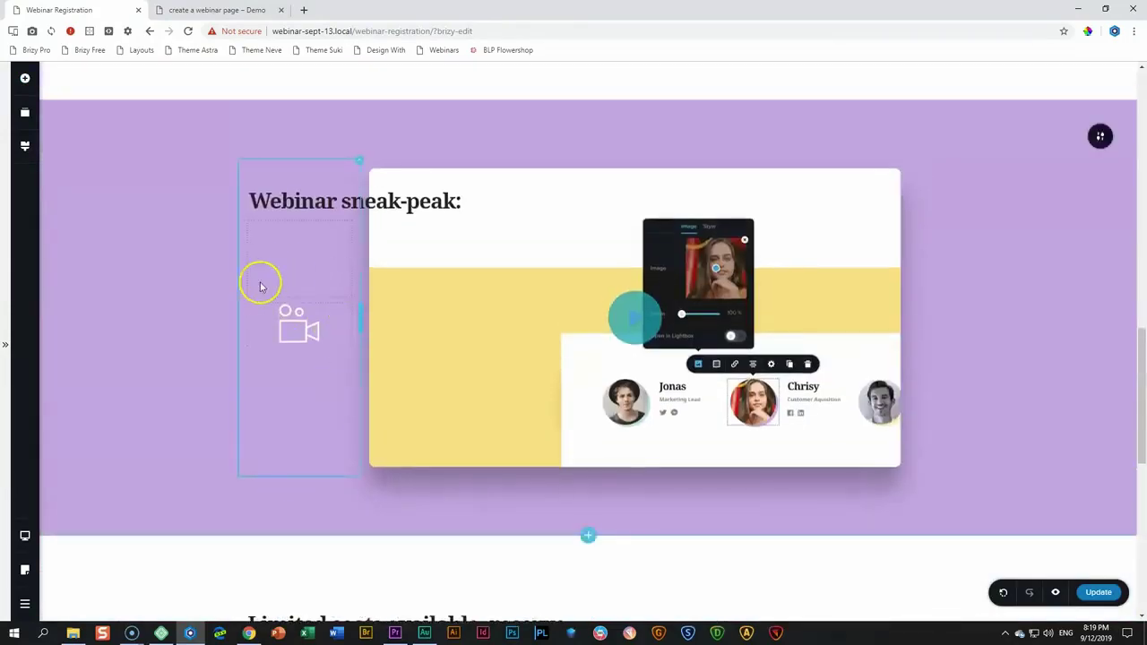
scroll(332, 336, down, 5)
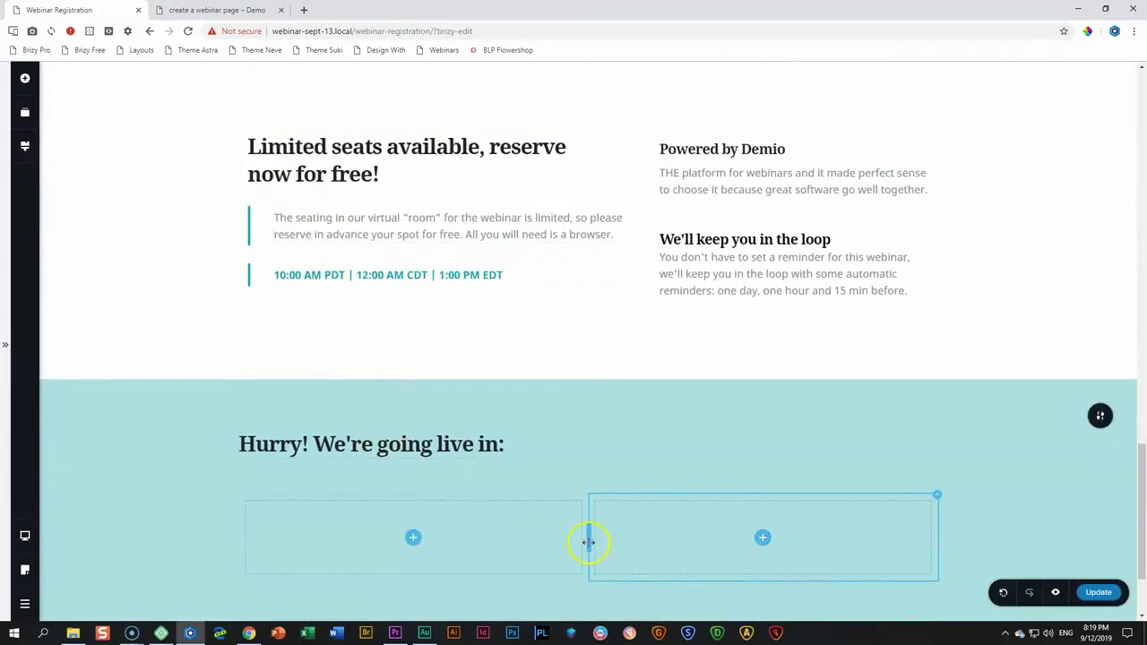
drag(580, 542, 369, 535)
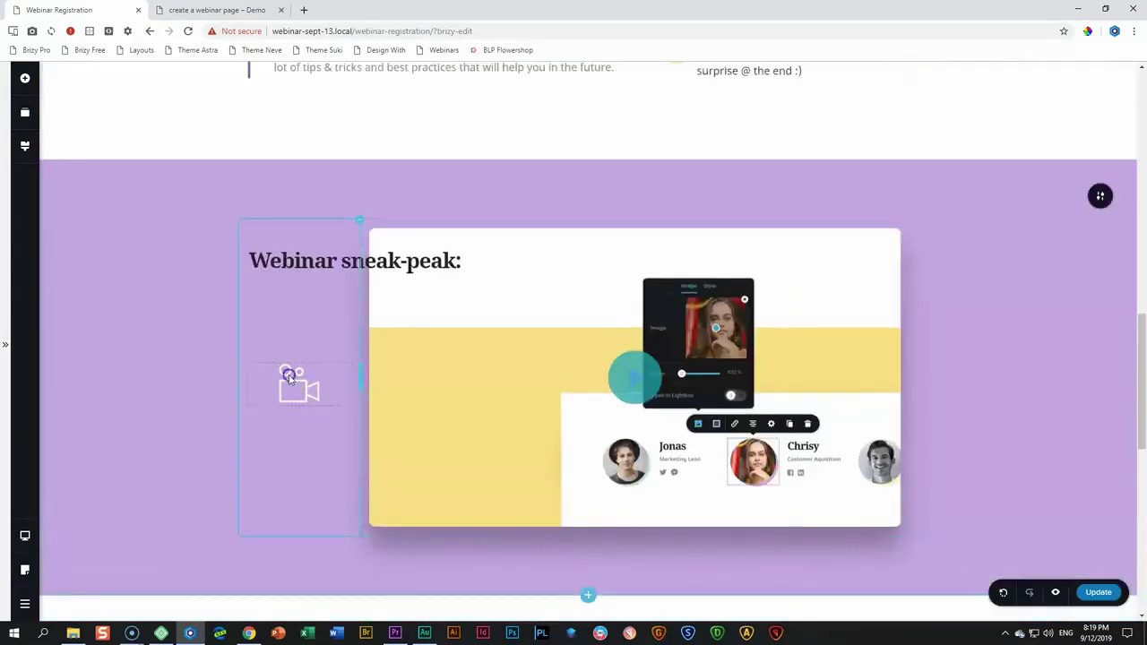
Duplicate the camera icon of the "Webinar sneak-peak" block and move the copy into the narrow first column of the "Hurry!" block.
click(288, 377)
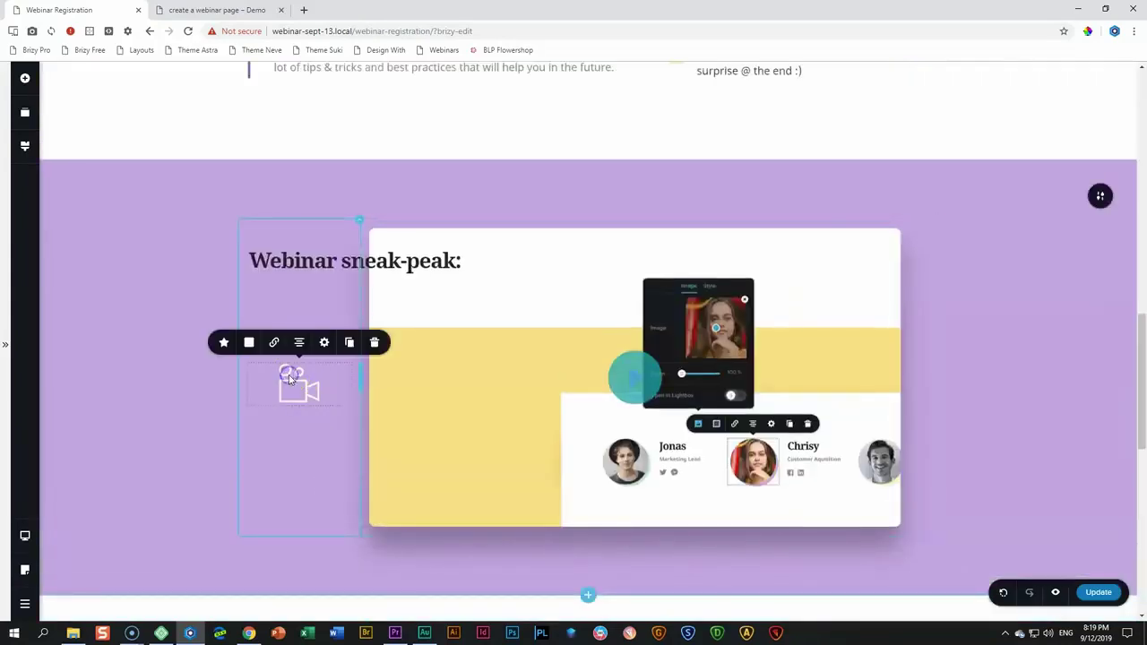
click(349, 344)
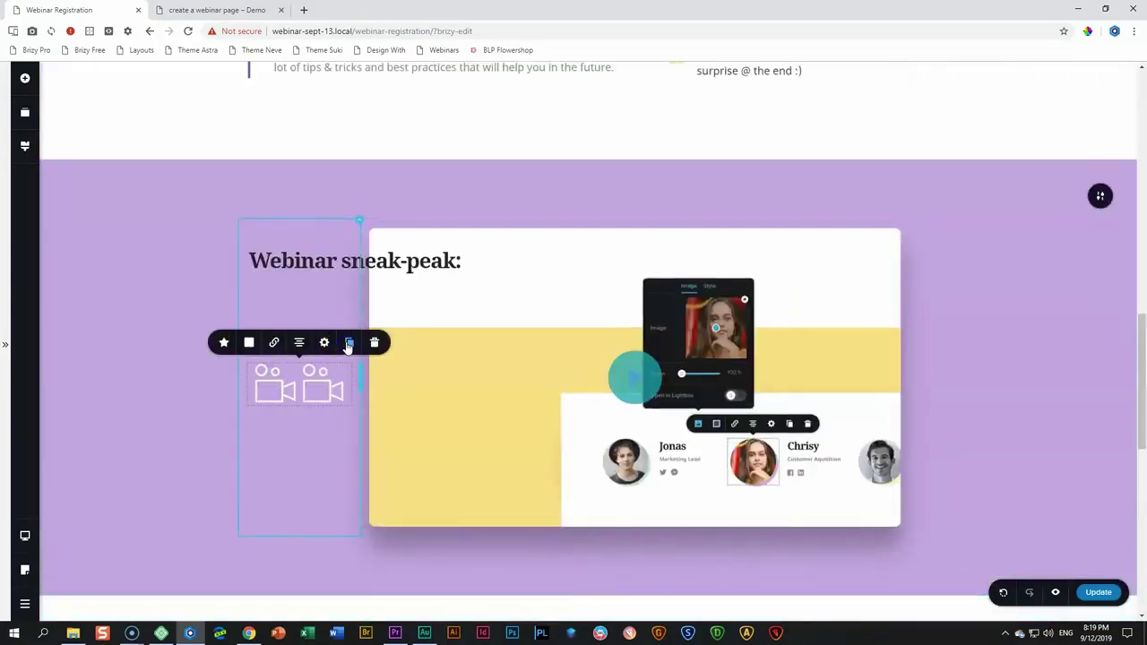
scroll(350, 346, down, 4)
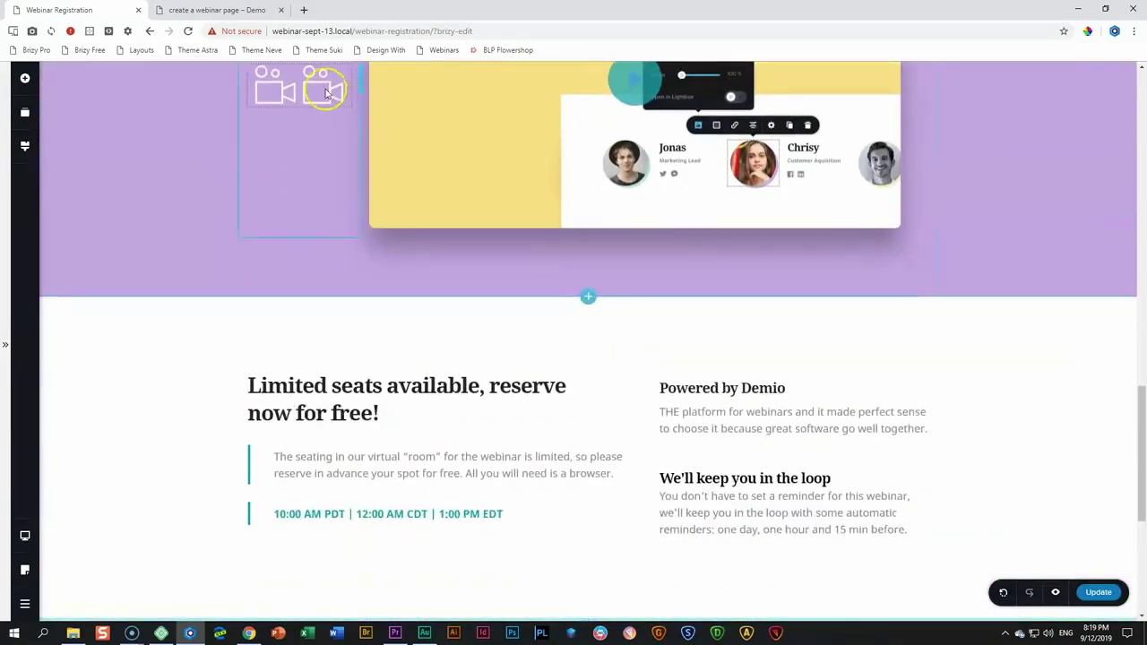
key(ctrl+z)
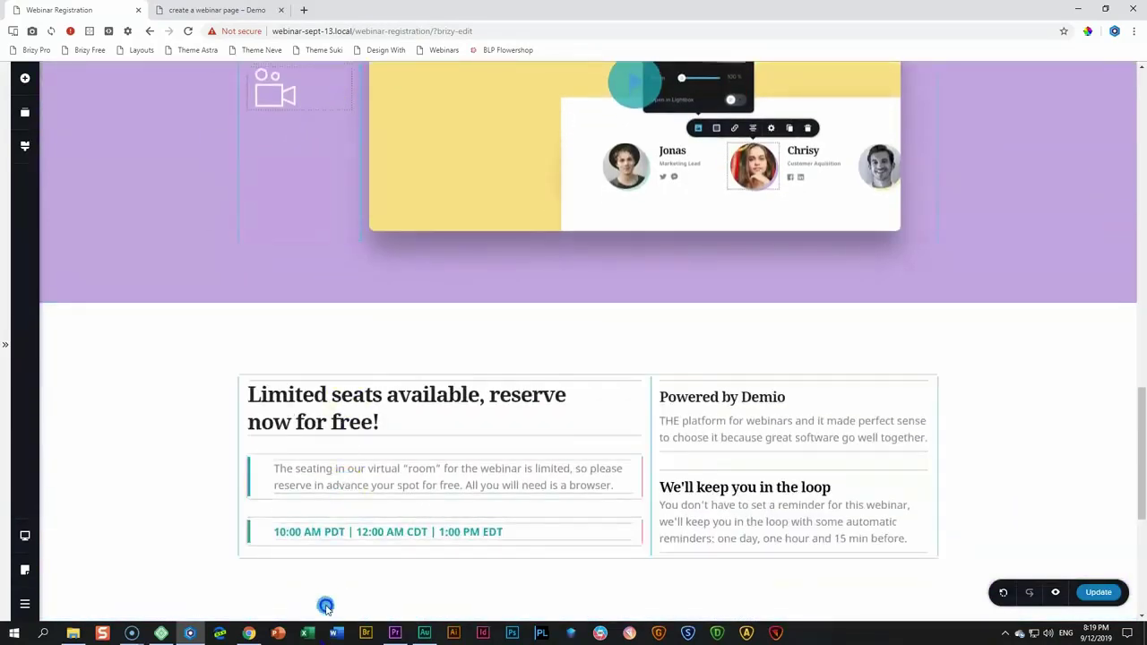
scroll(326, 607, down, 3)
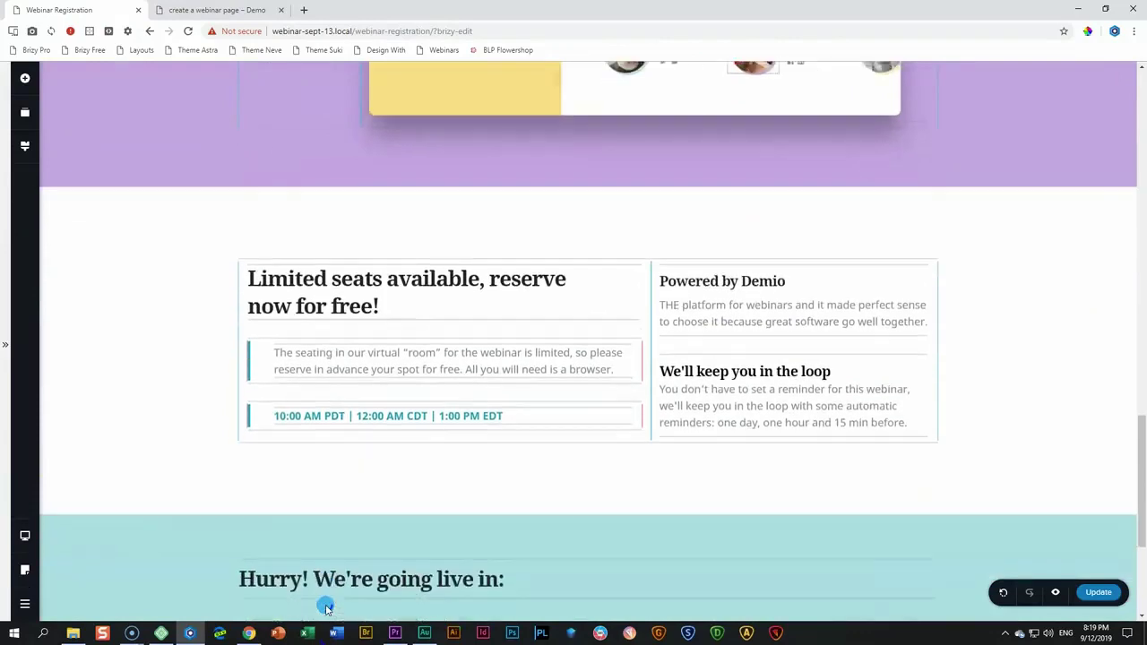
scroll(326, 606, down, 1)
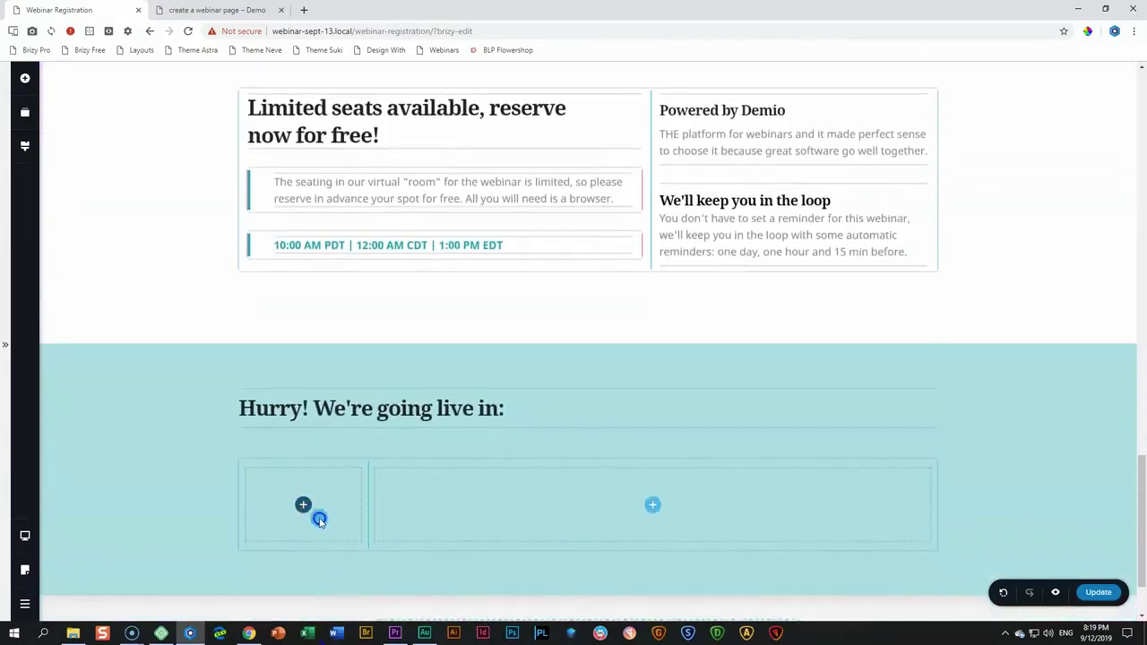
click(305, 506)
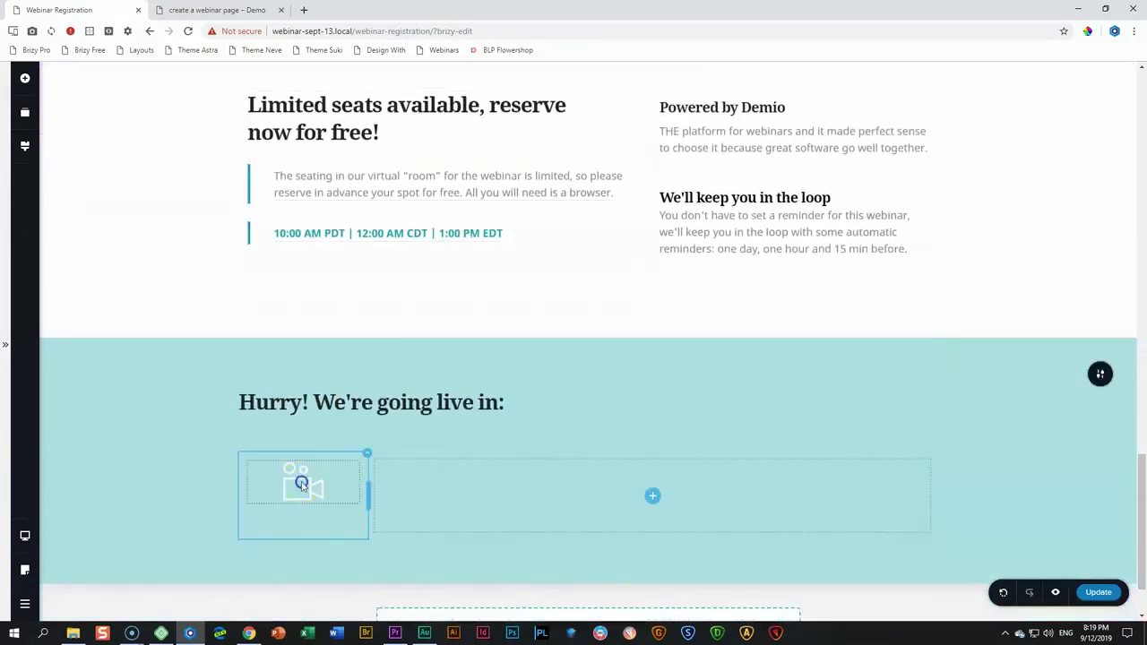
Replace the camera icon in the "Hurry!" block with the outline screen icon with a play symbol, searching the icon library for "play".
click(302, 484)
click(226, 439)
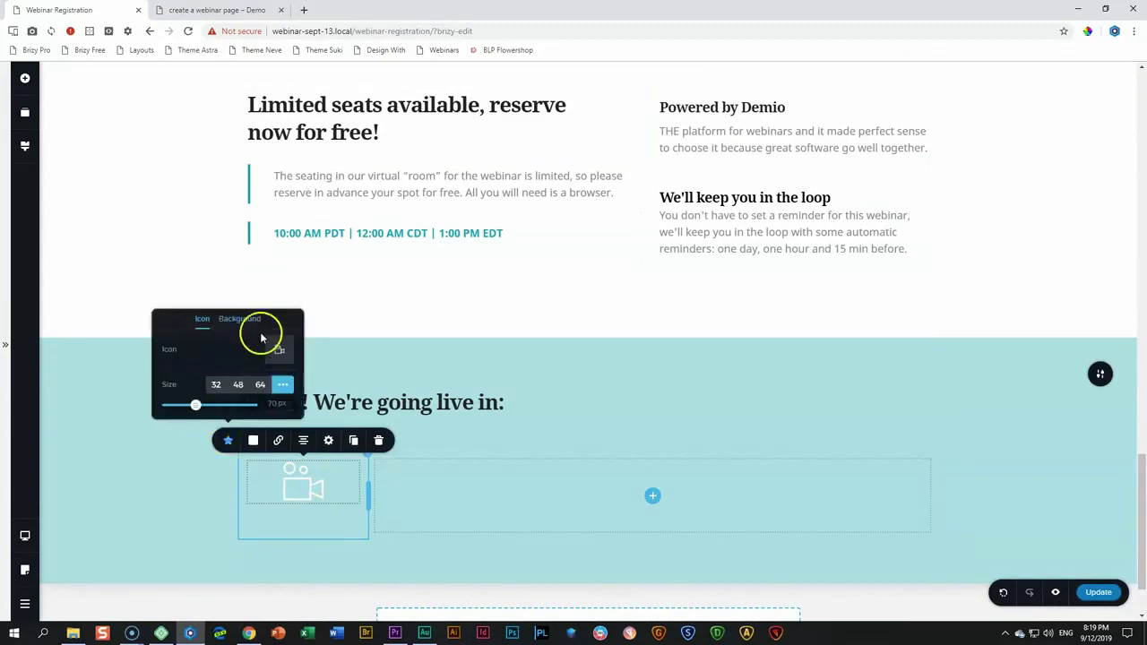
click(277, 348)
click(624, 203)
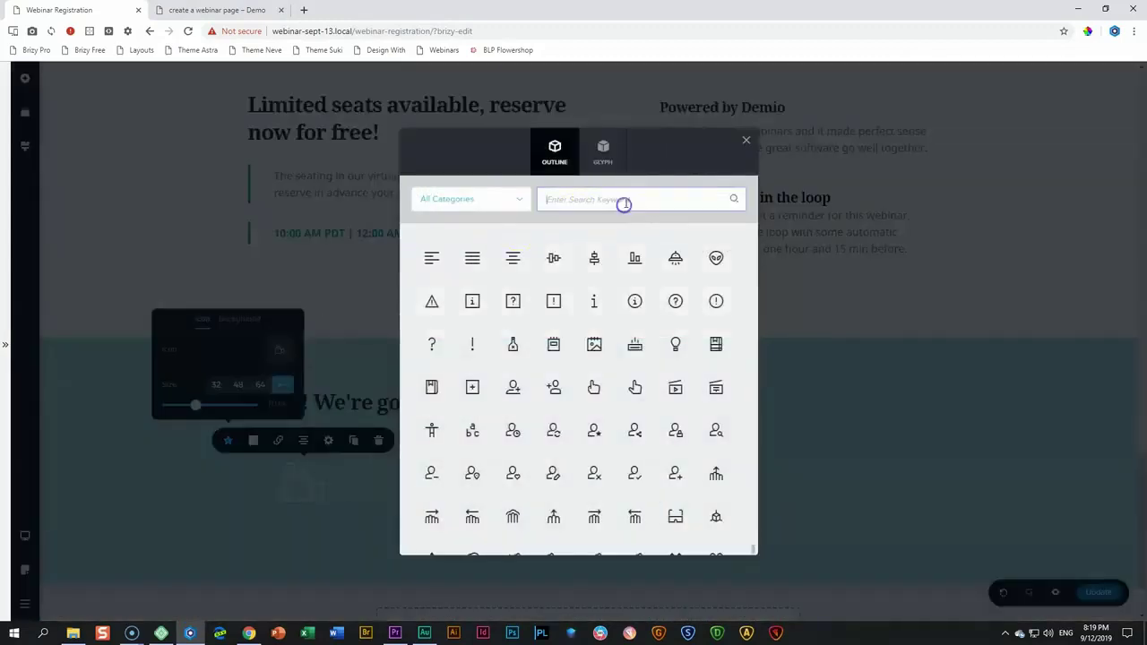
text(play)
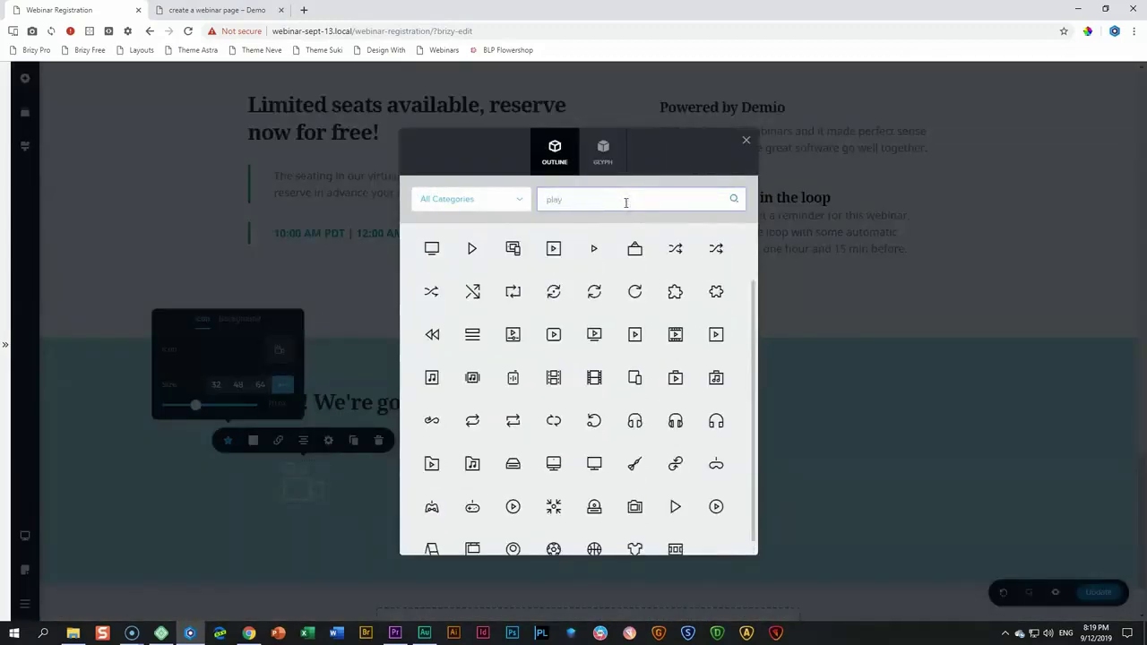
click(596, 333)
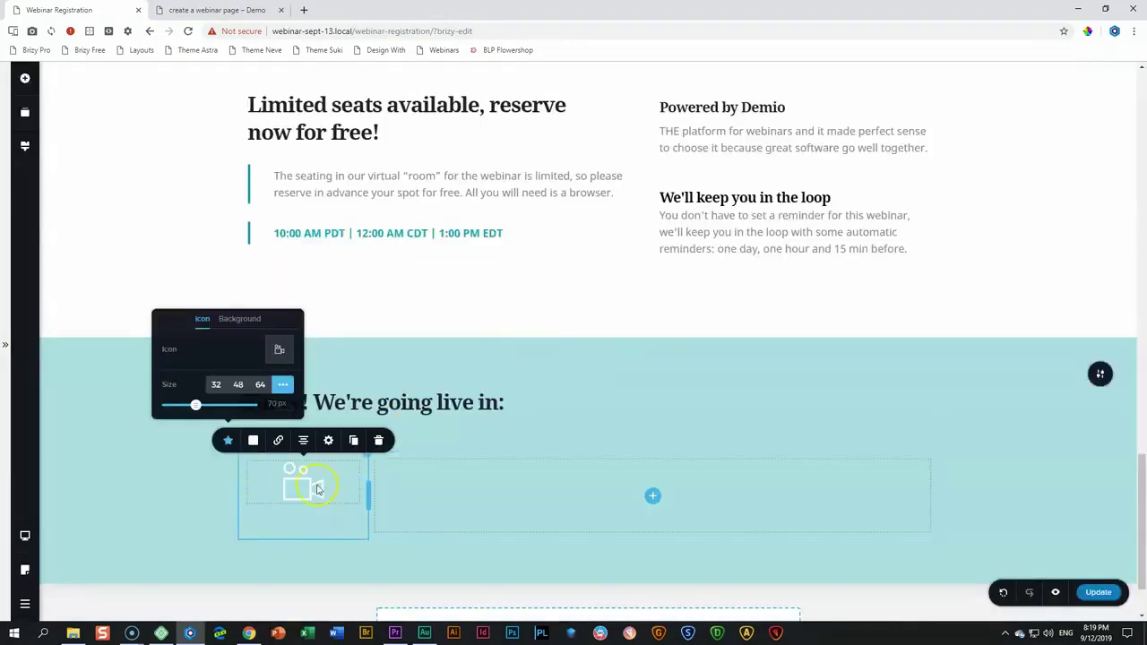
click(192, 486)
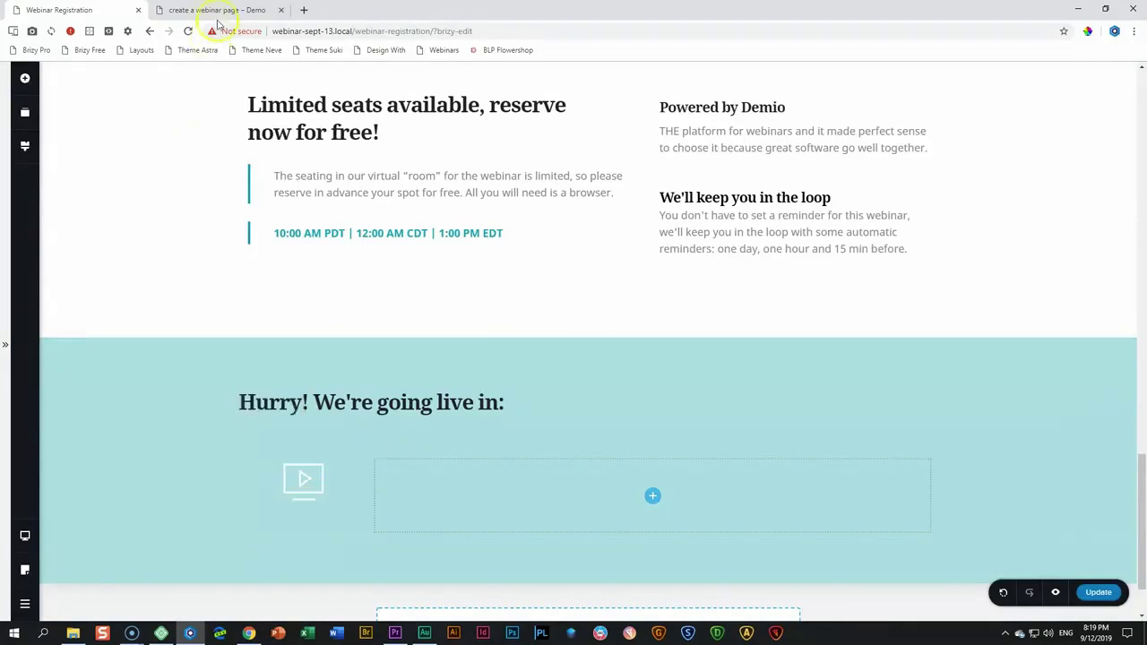
Align the play-screen icon to the right within the narrow column of the "Hurry!" block.
key(ctrl+Tab)
key(ctrl+shift+Tab)
click(300, 476)
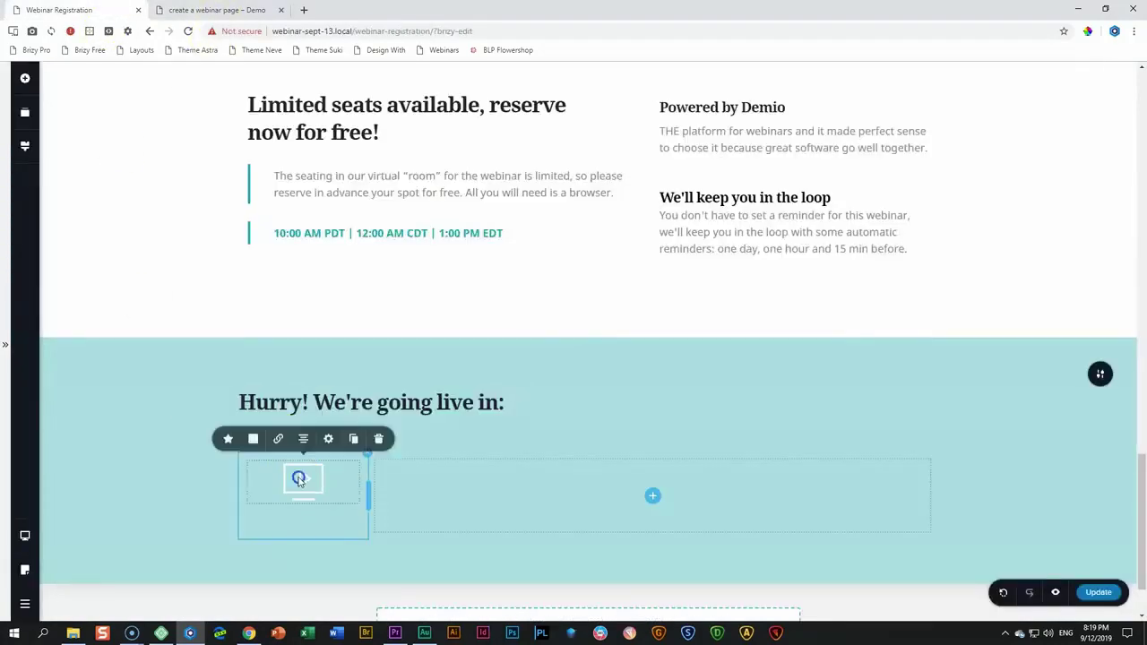
click(303, 441)
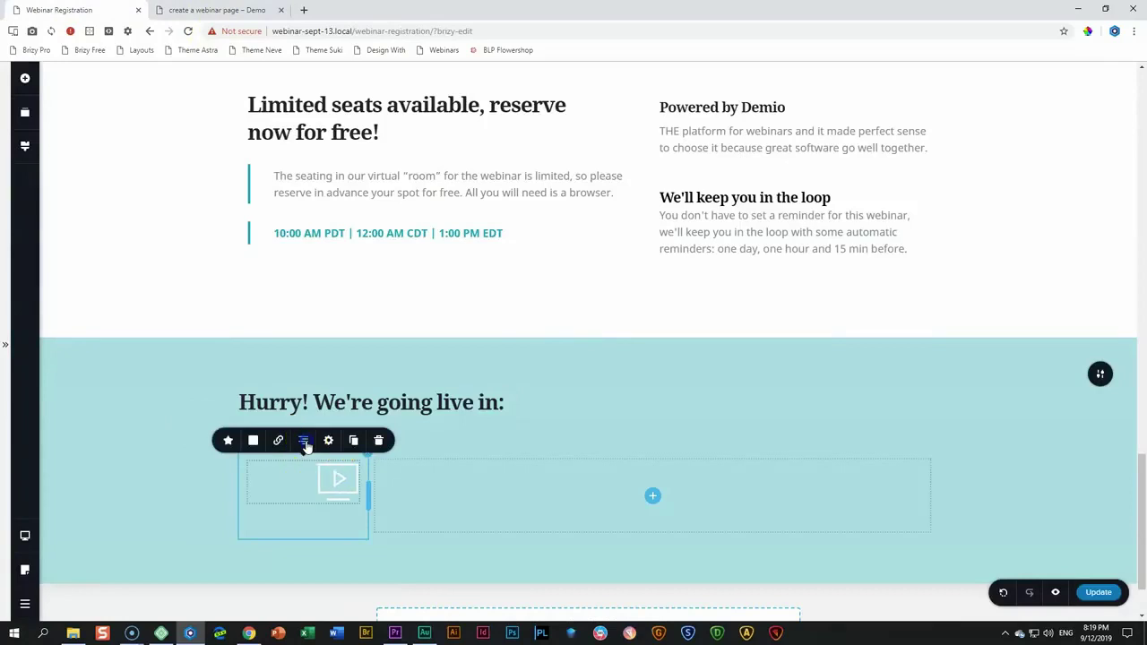
Left-align the play icon in the "Hurry! We're going live in:" block and the camera icon in the "Webinar sneak-peak:" block.
click(305, 441)
scroll(320, 482, up, 7)
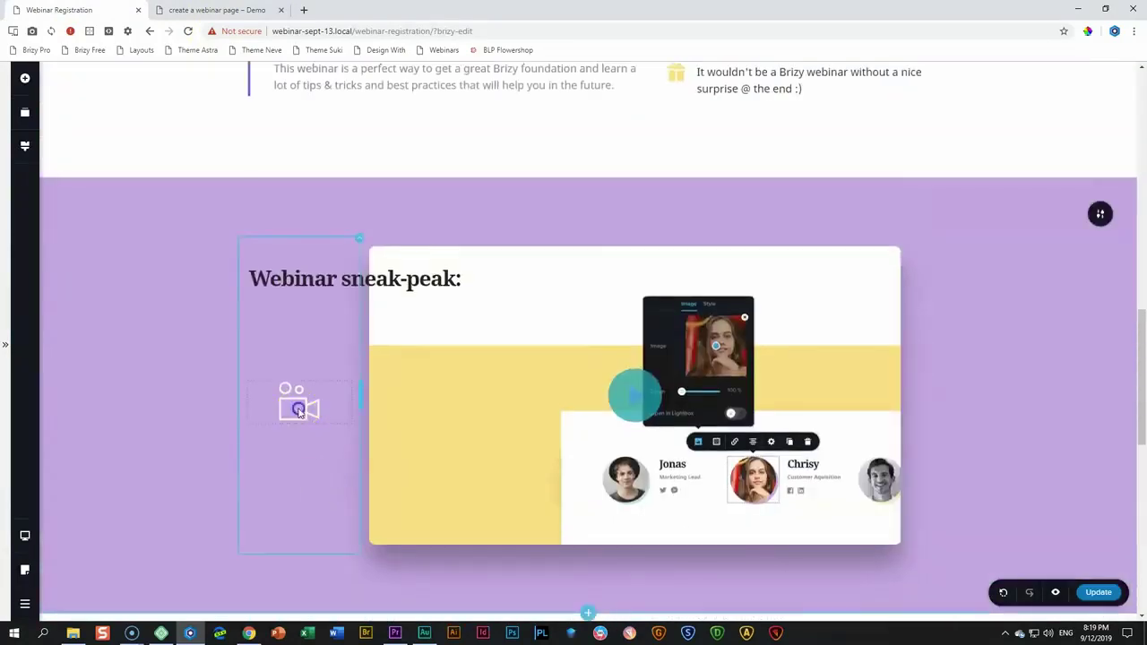
click(299, 410)
click(299, 361)
click(299, 361)
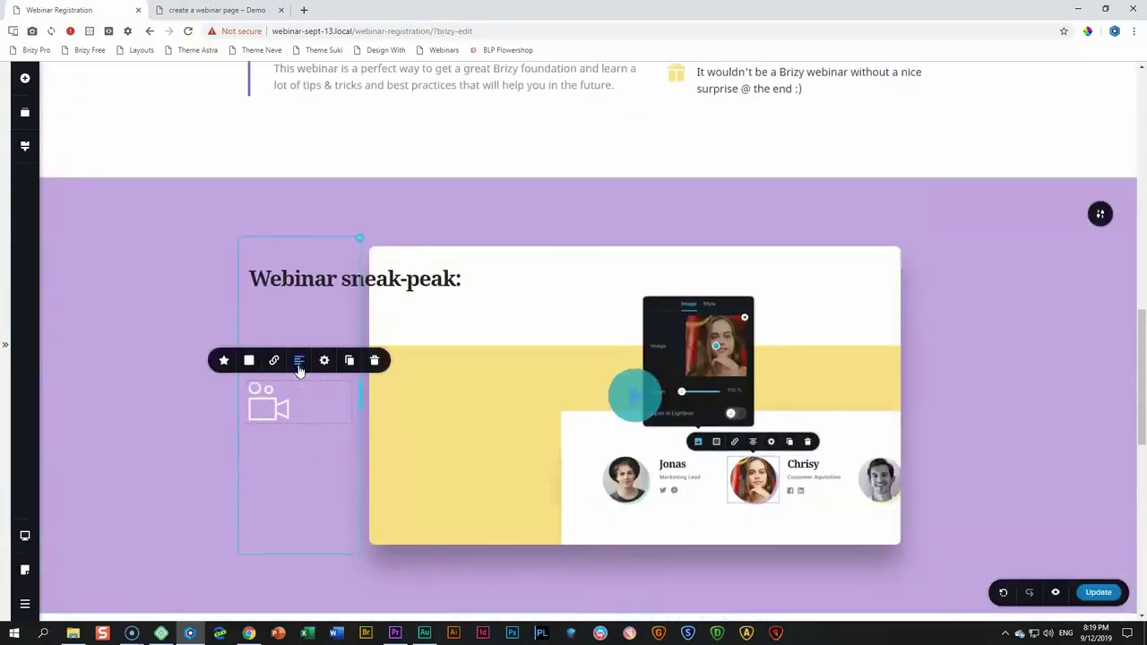
Left-align the white speaker icon in the yellow "Presented by:" block.
scroll(300, 375, up, 8)
click(278, 340)
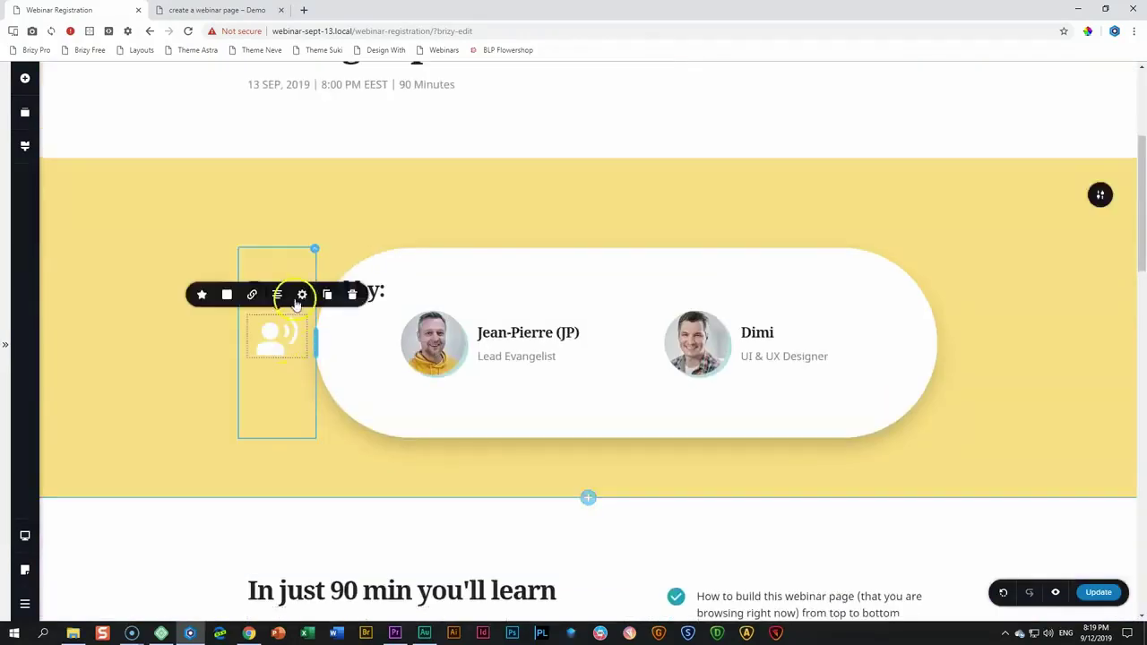
click(294, 299)
click(294, 299)
click(294, 299)
Add a Countdown element to the empty column beside the play icon in the "Hurry! We're going live in:" block.
scroll(226, 406, down, 2)
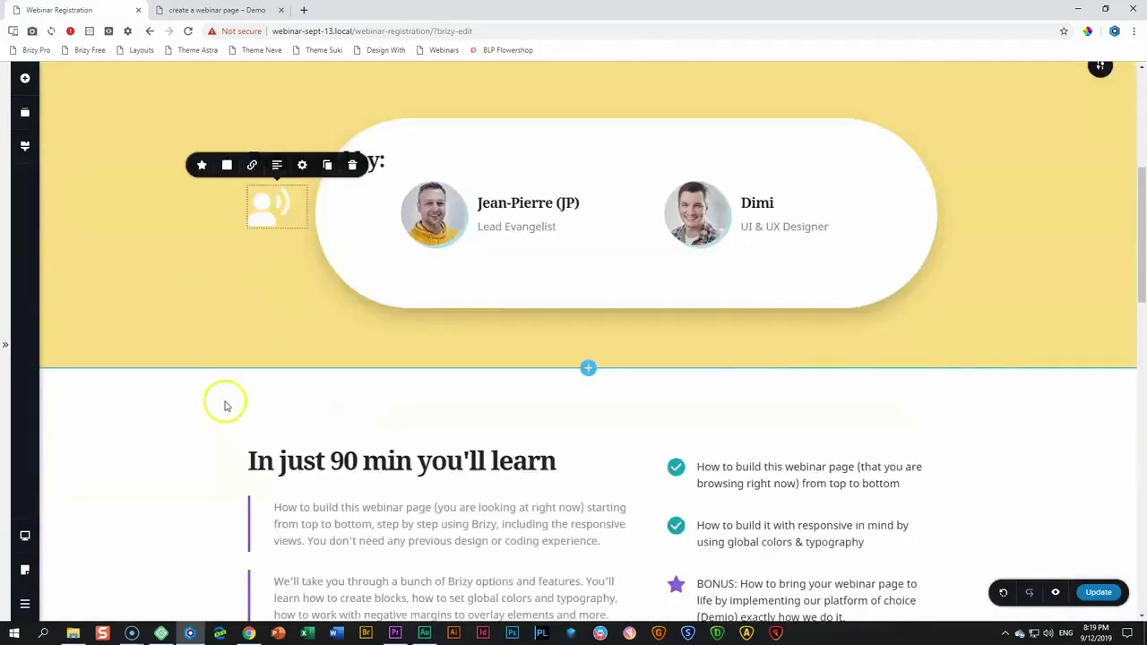
scroll(226, 406, down, 15)
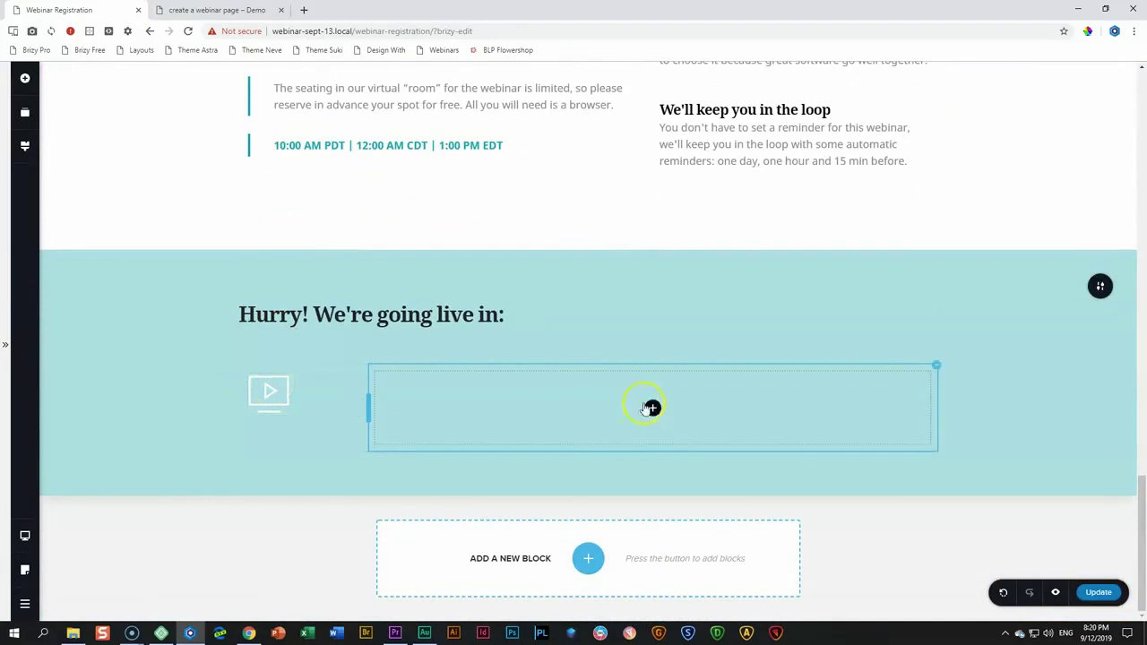
click(25, 78)
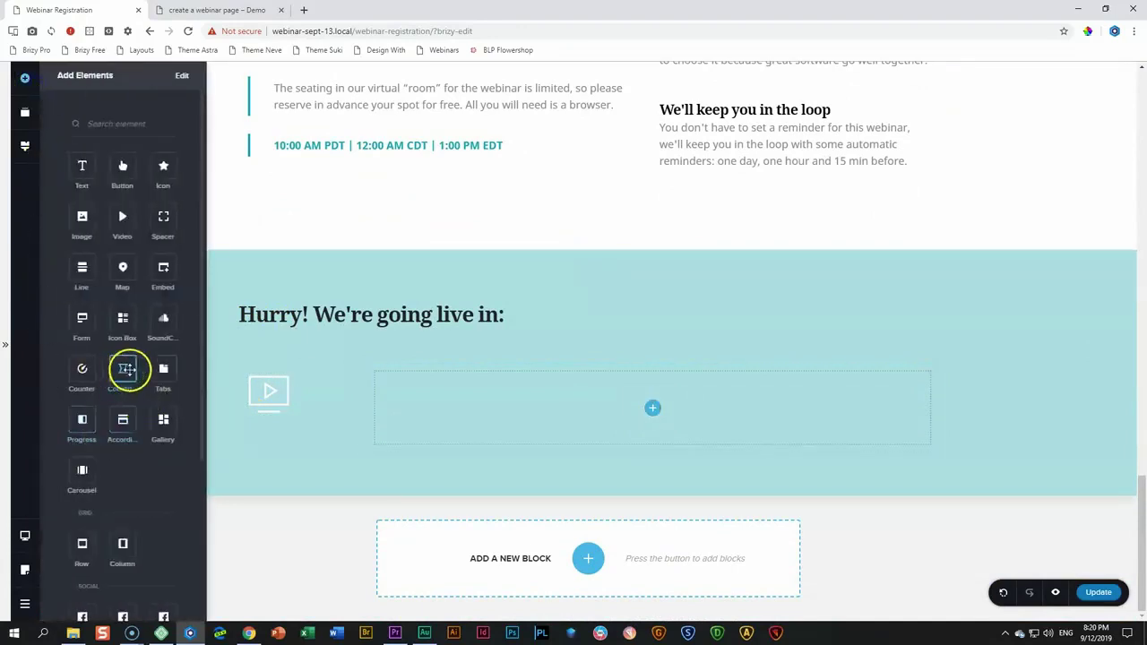
drag(125, 369, 661, 467)
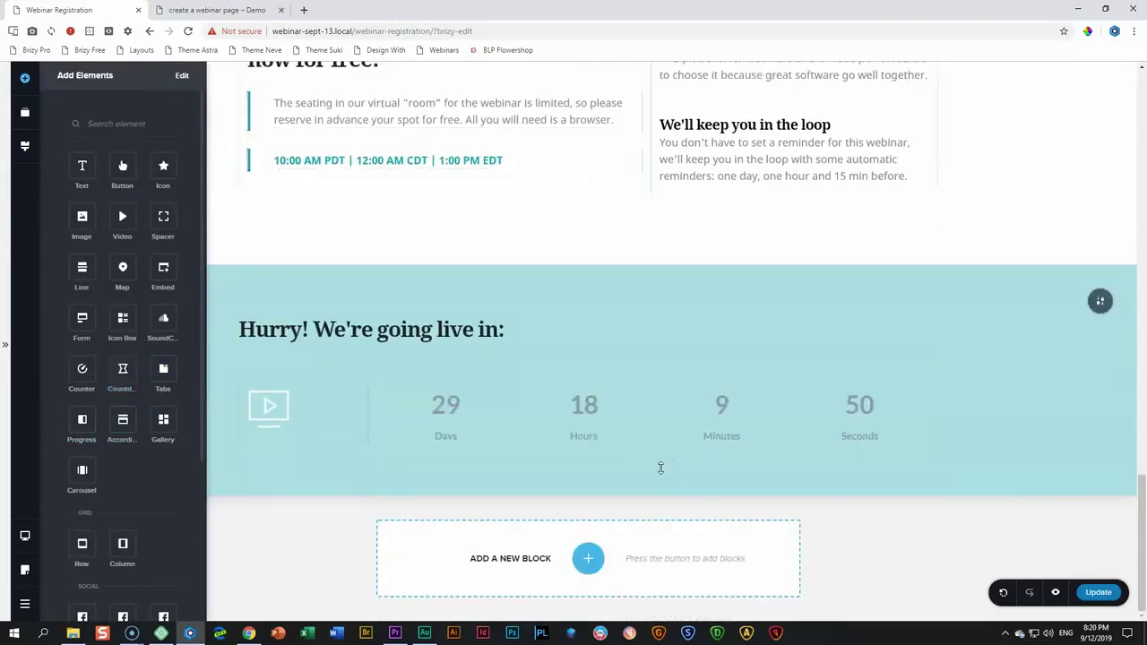
Set the countdown's target date to 13/09/2019.
click(468, 411)
click(576, 369)
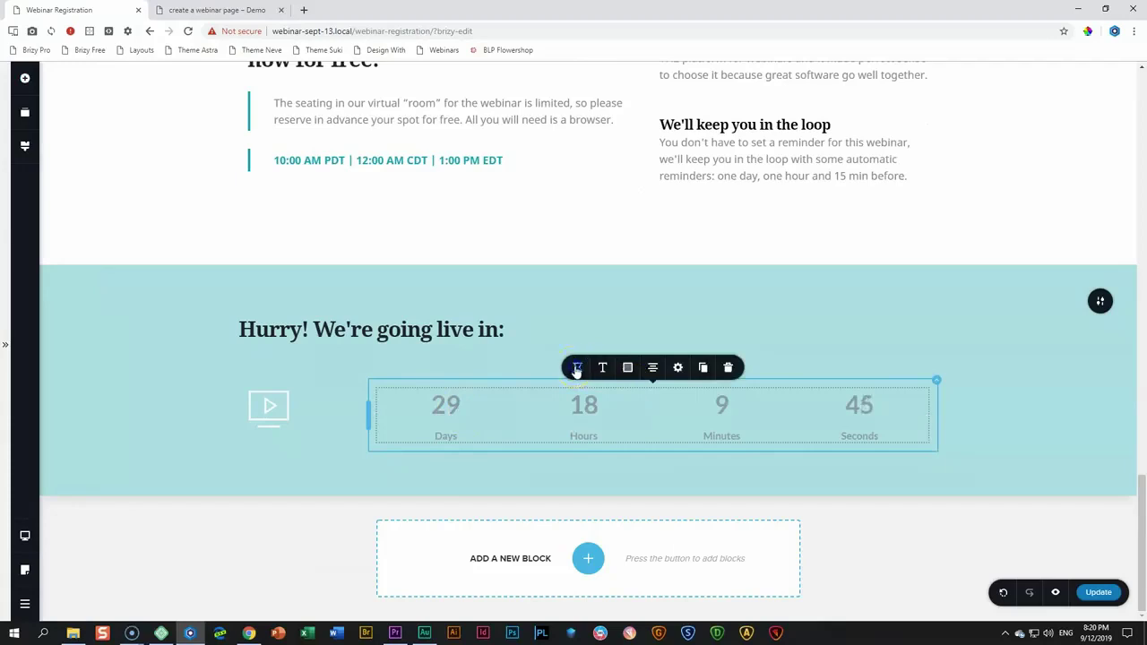
click(623, 208)
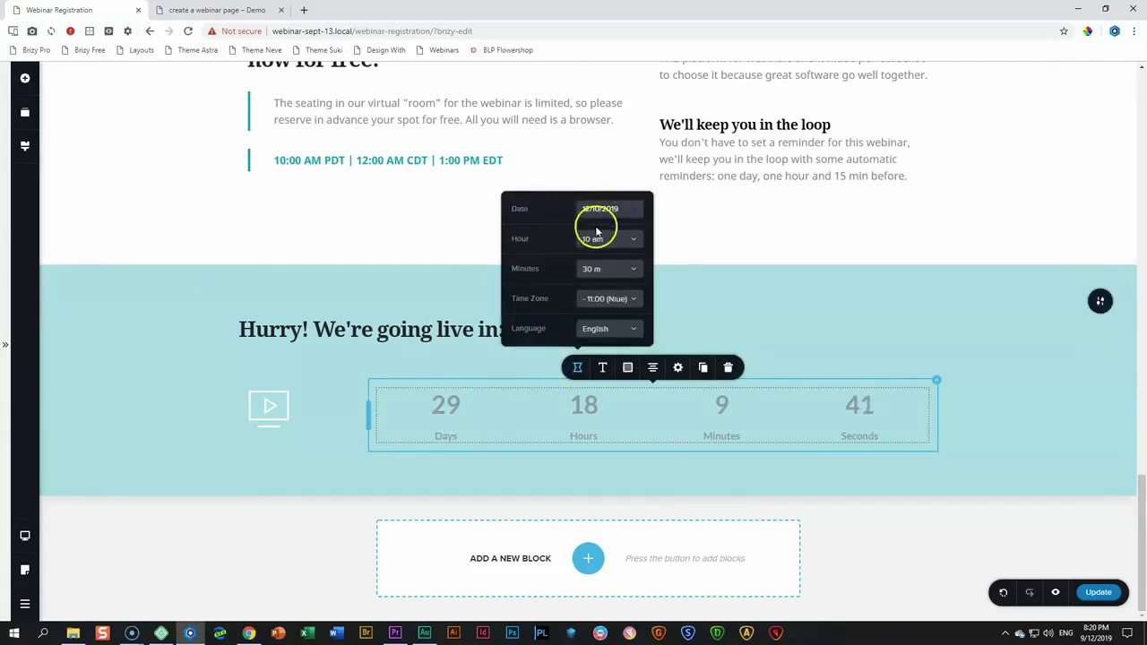
key(ctrl+a)
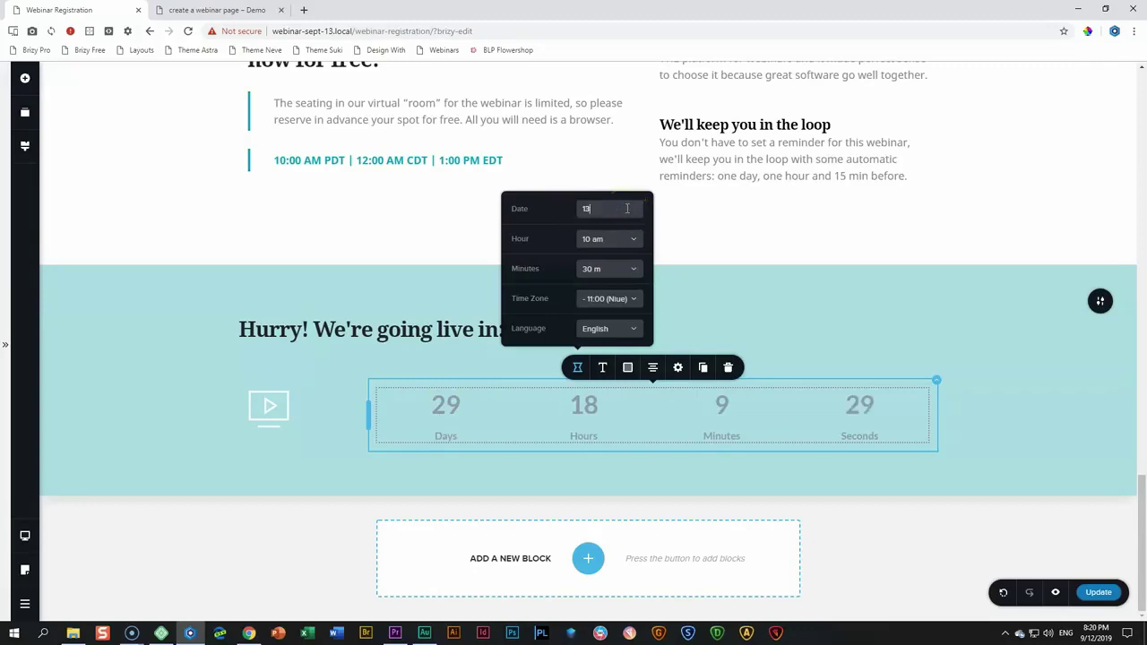
text(/09/2019)
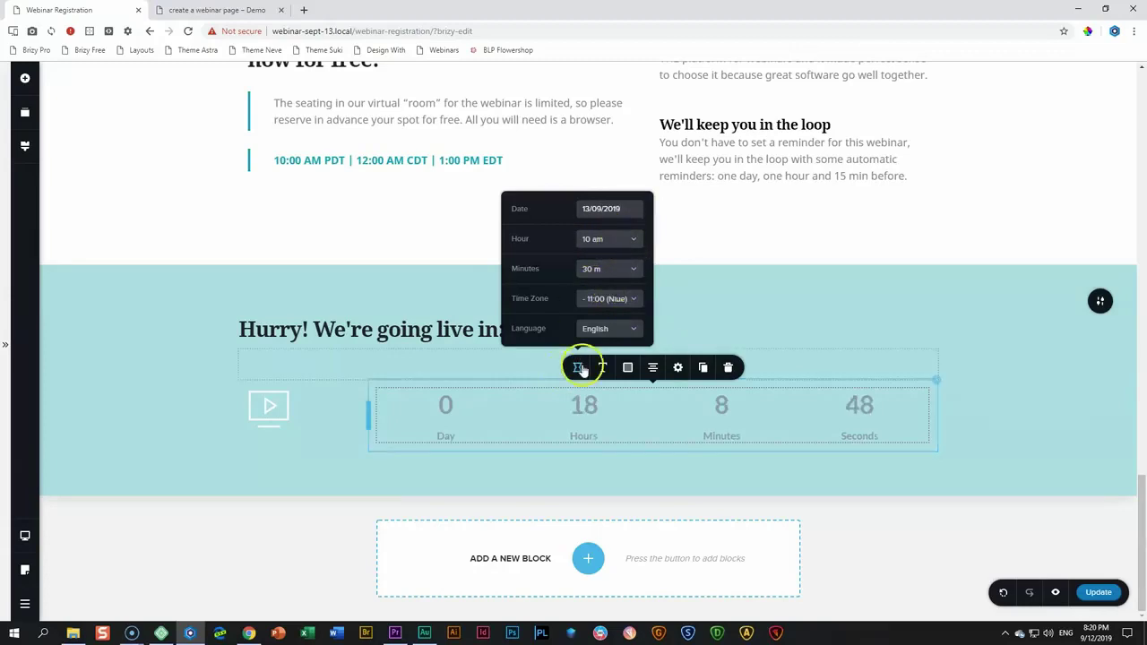
Set the countdown's time zone to 00:00 (London, Dublin).
click(627, 300)
scroll(633, 351, down, 5)
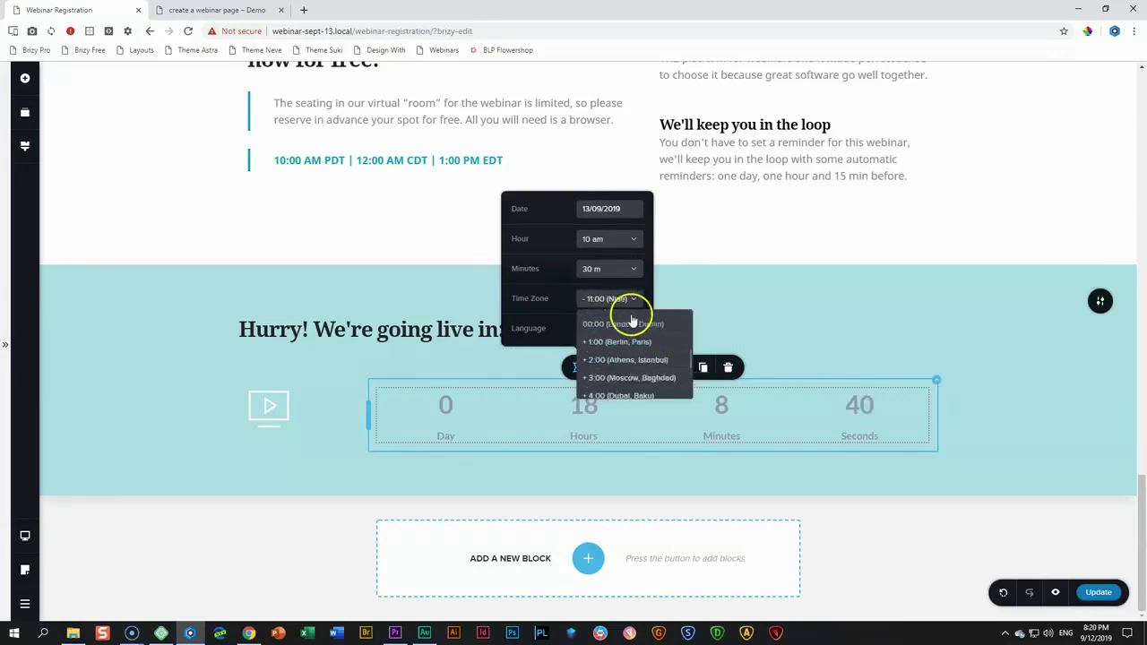
click(590, 330)
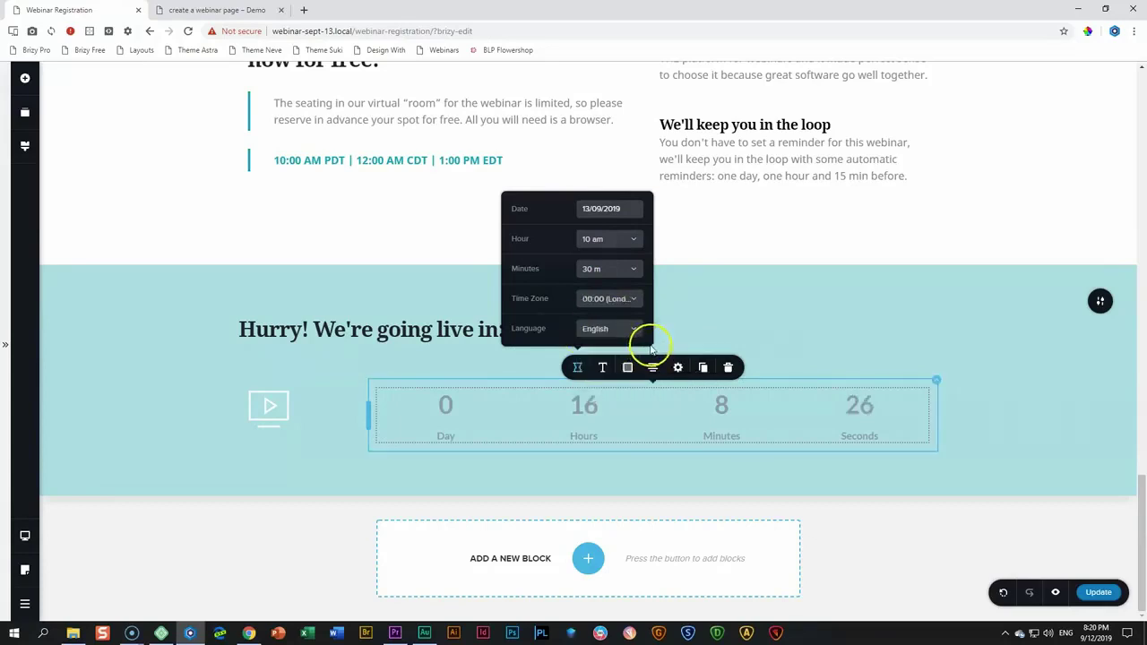
click(703, 330)
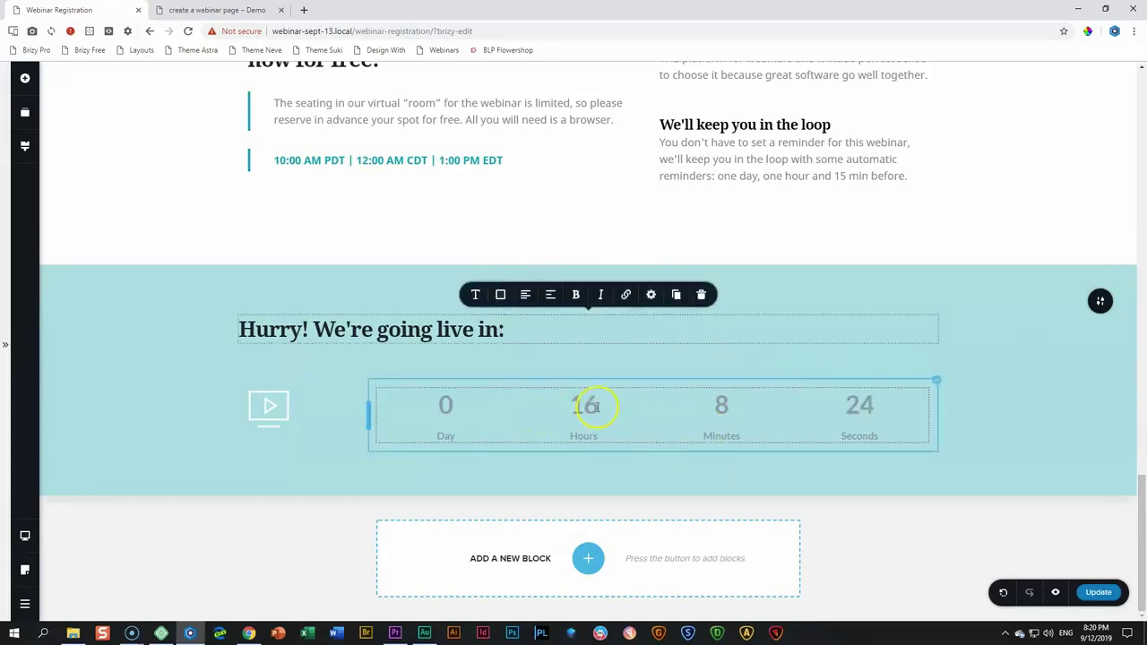
click(500, 294)
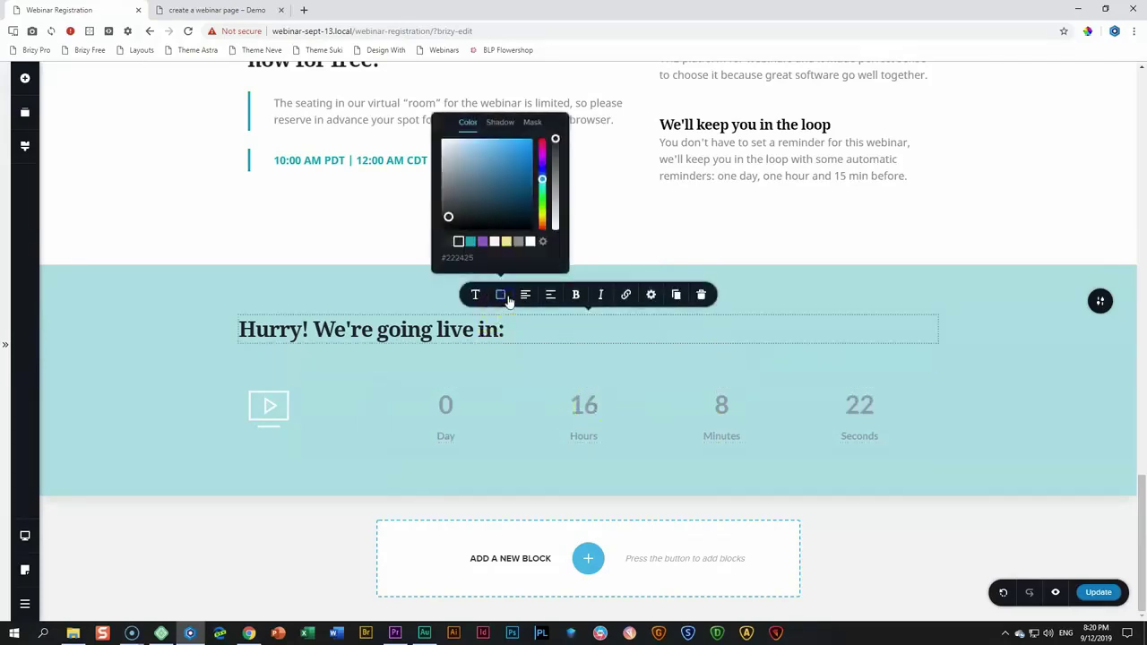
click(471, 242)
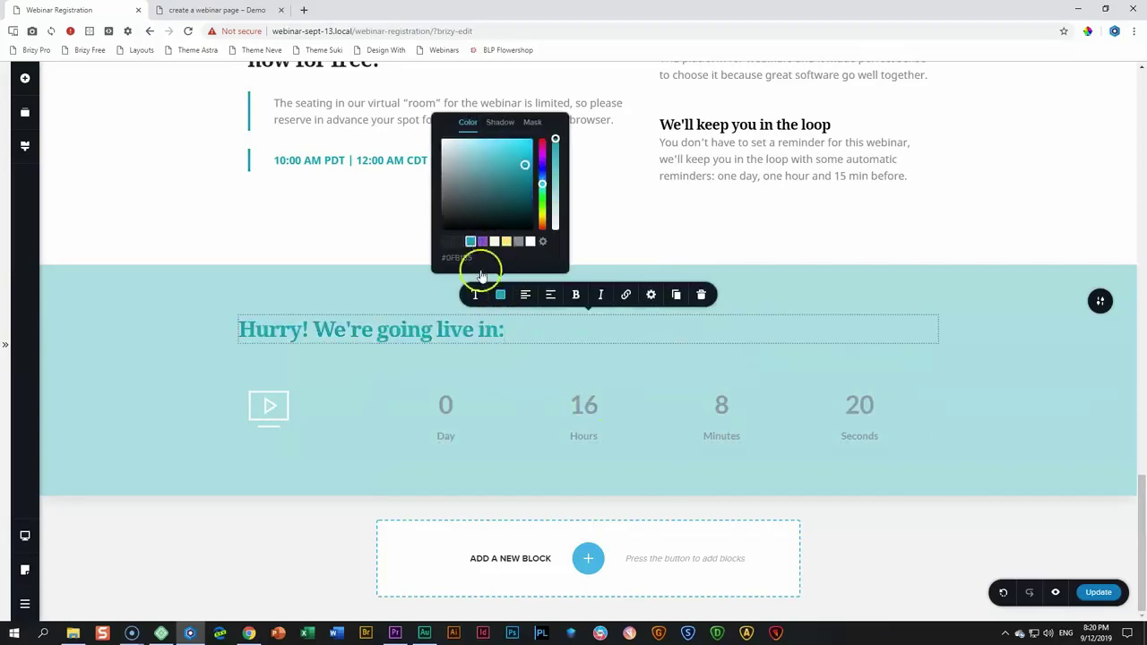
click(533, 339)
Recolor the countdown's numbers and labels with the teal palette color.
click(583, 407)
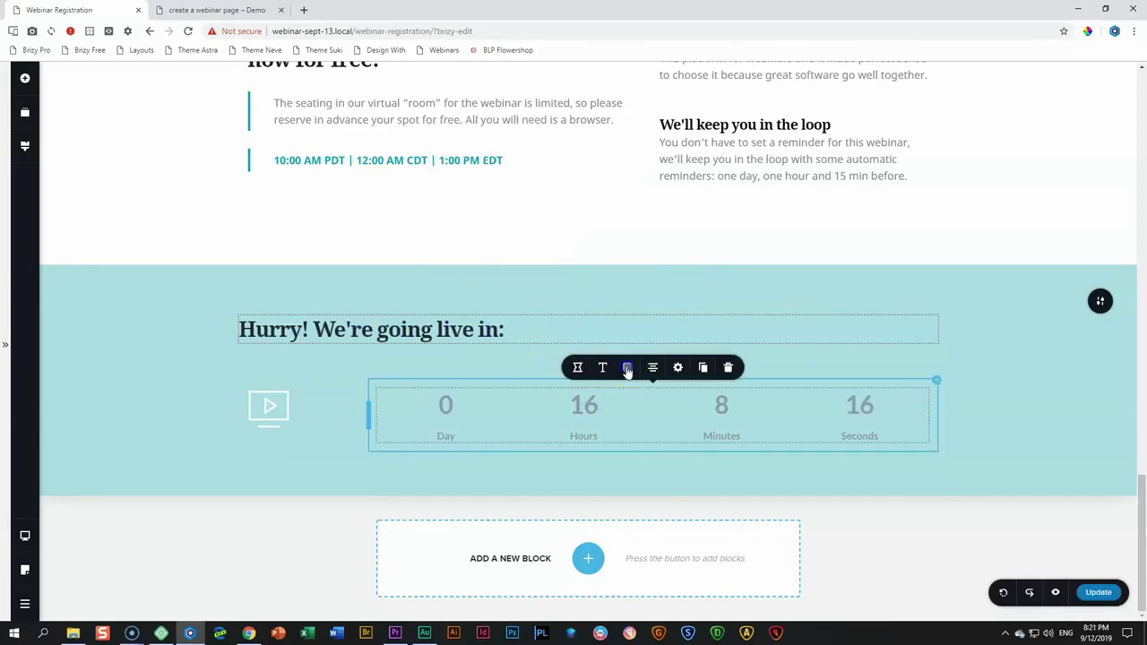
click(628, 367)
click(597, 315)
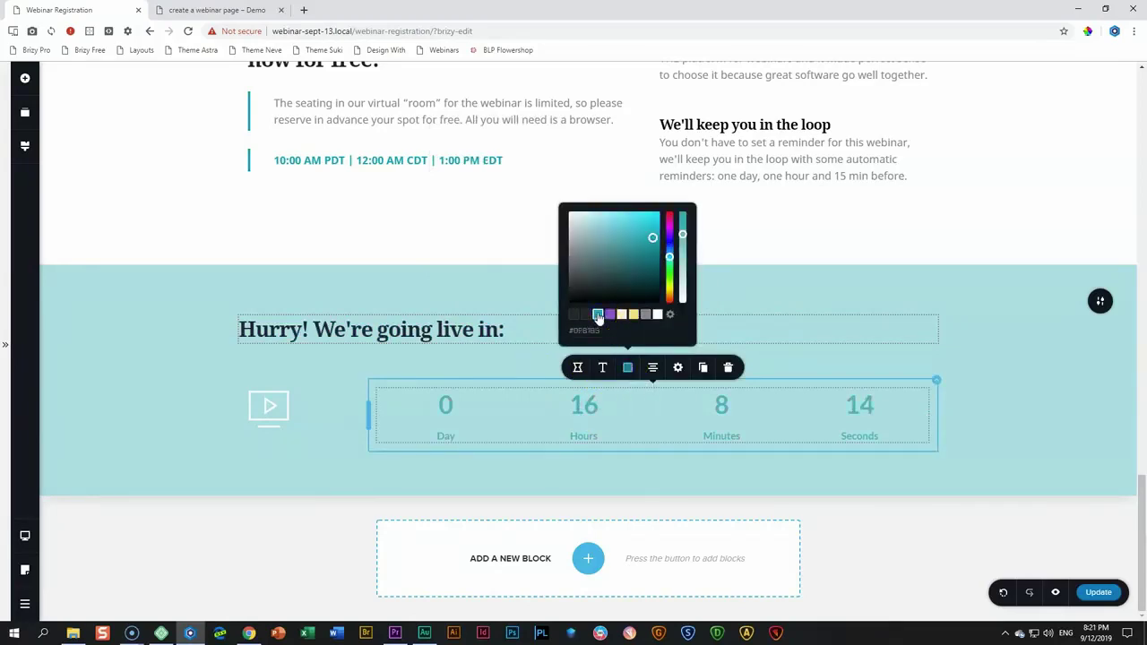
Apply the Heading 1 typography style to the countdown and narrow it so its units sit closer together.
click(604, 369)
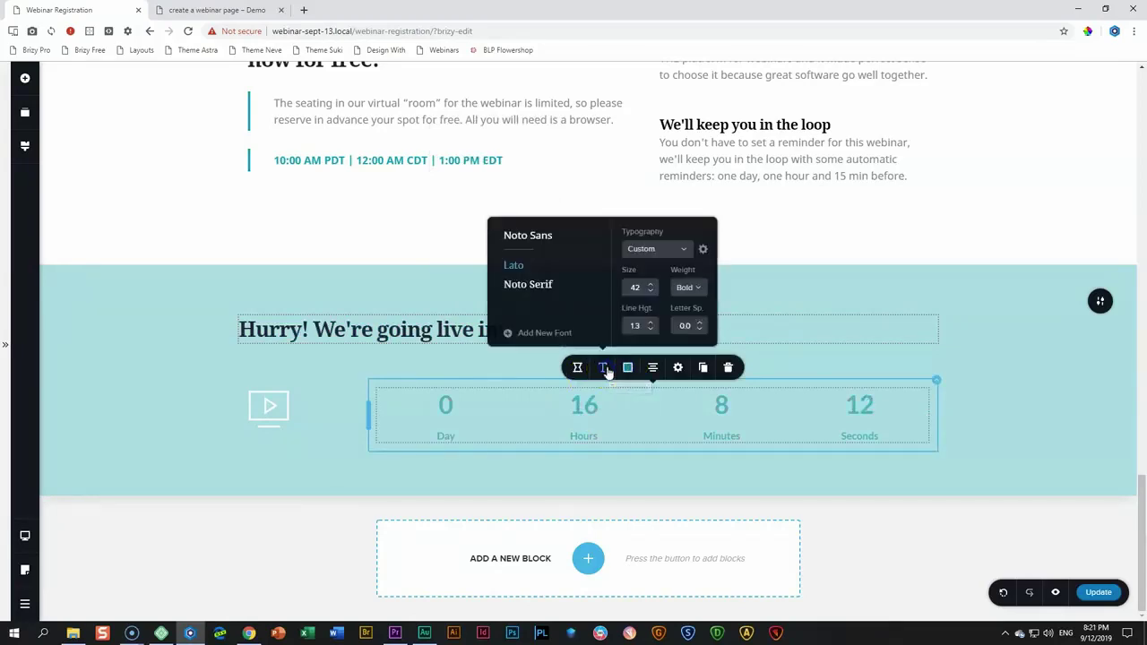
click(667, 251)
scroll(664, 303, down, 2)
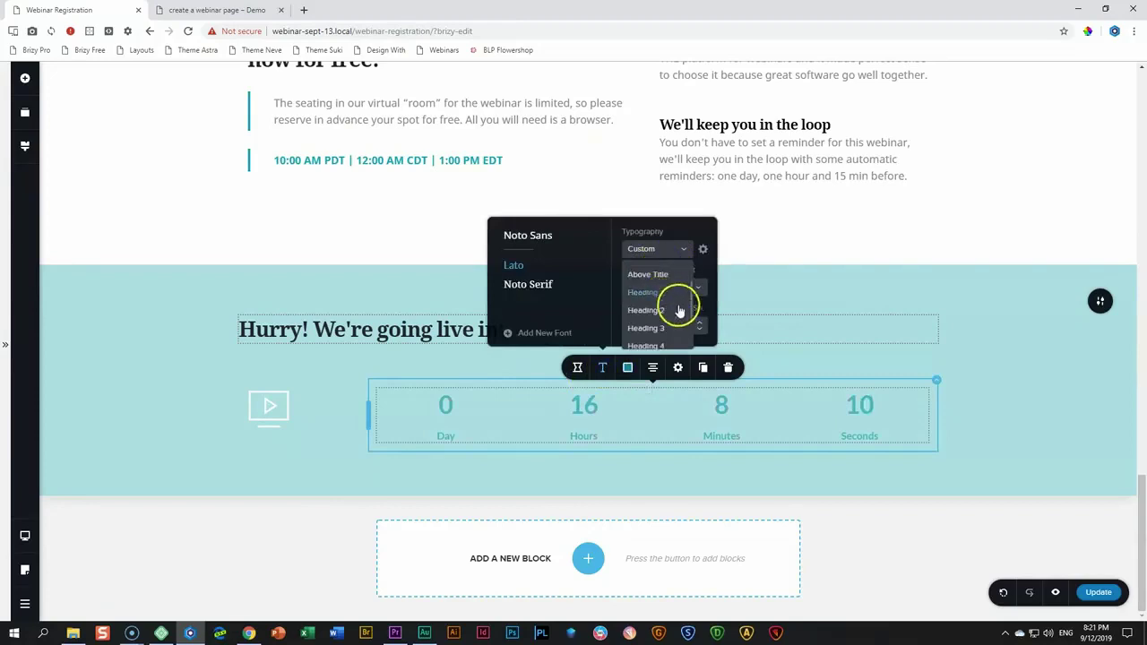
click(663, 306)
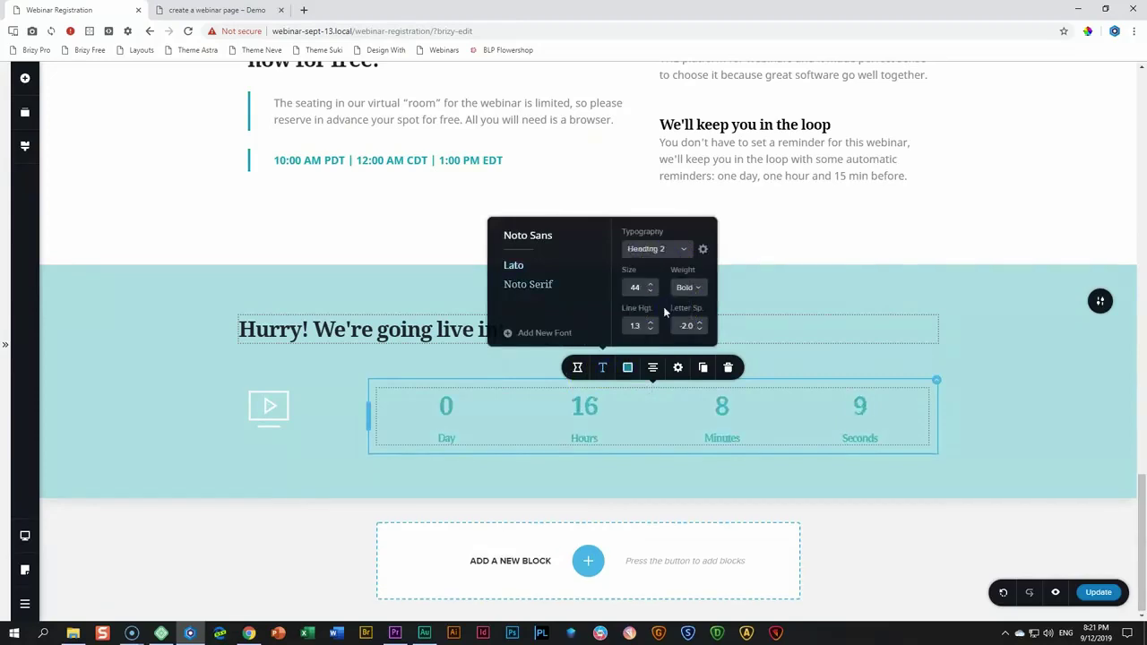
click(678, 254)
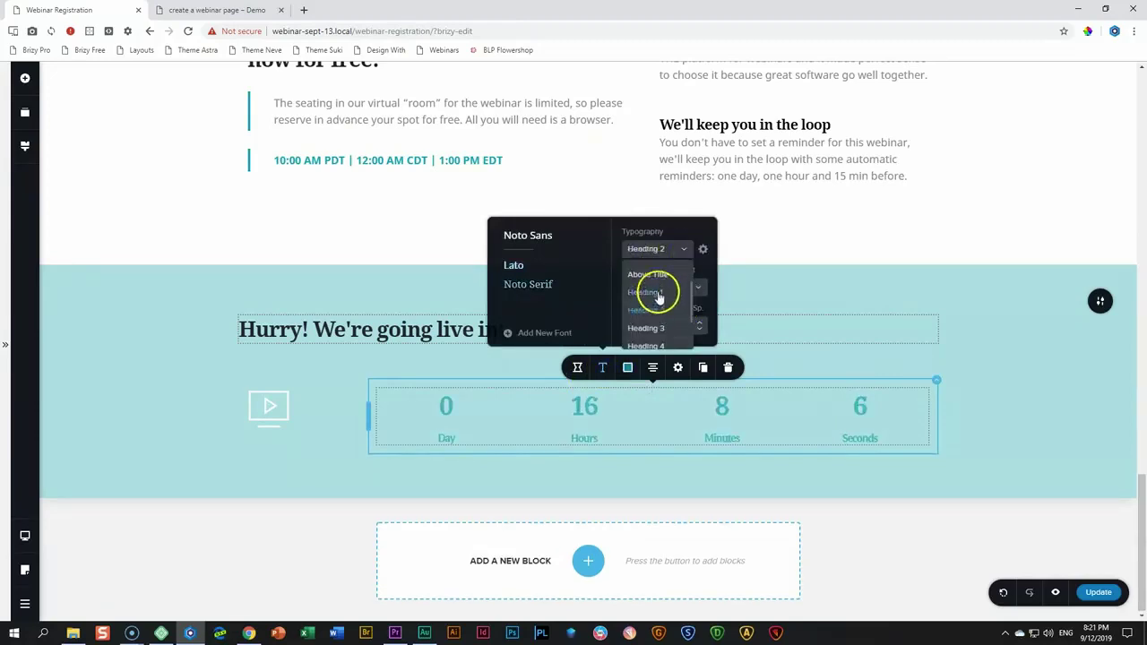
click(658, 294)
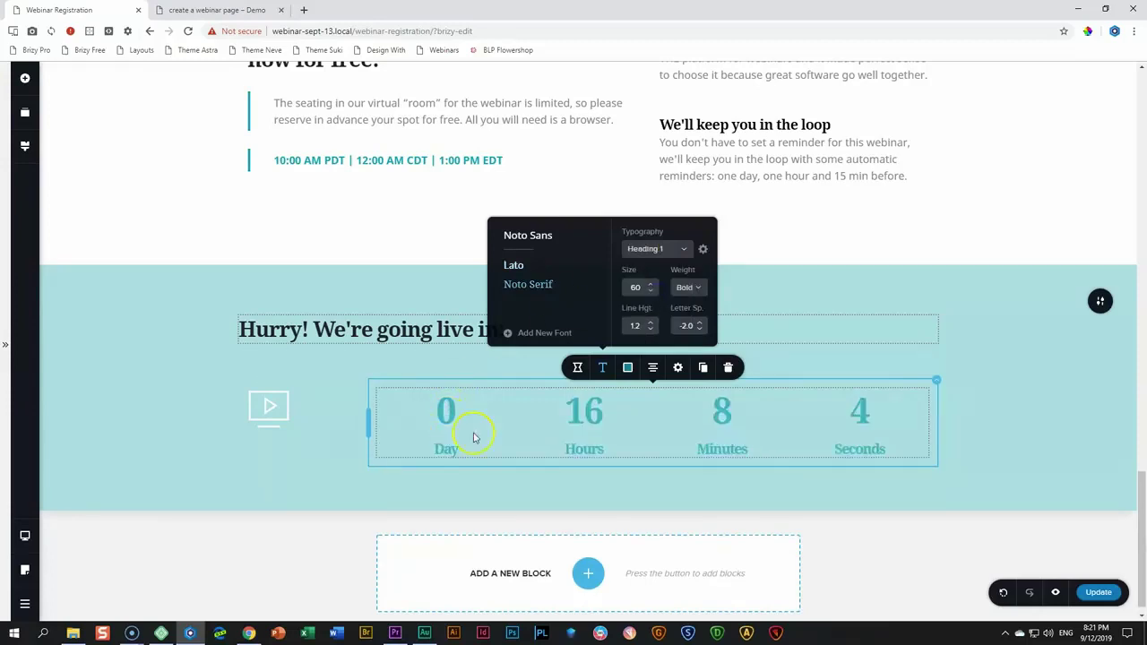
click(508, 430)
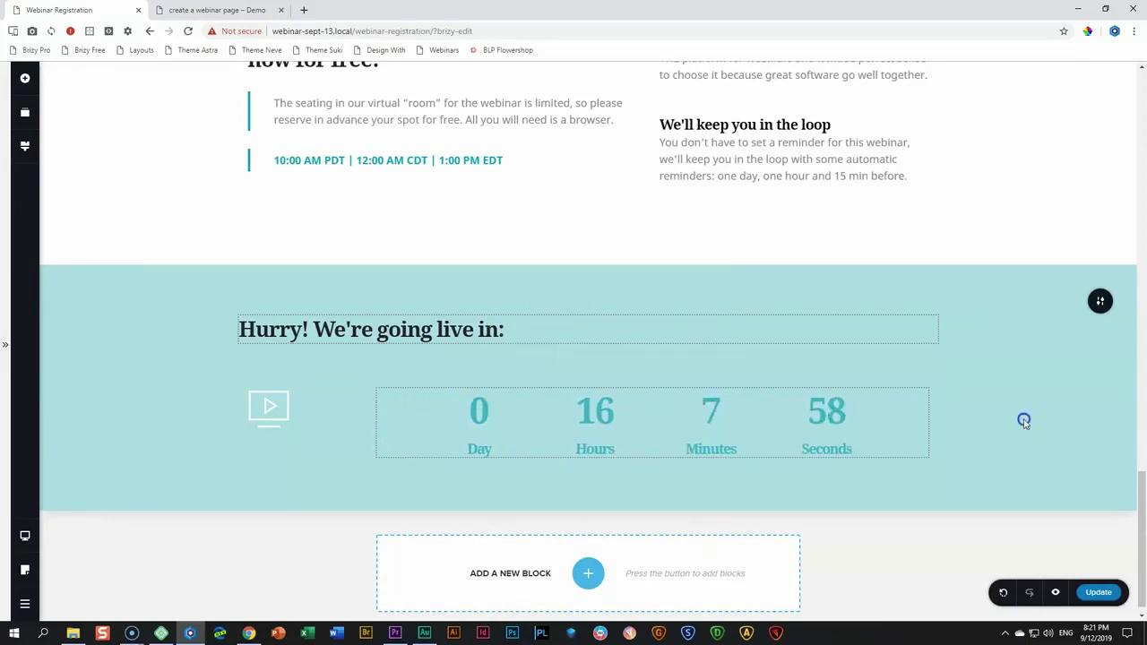
Vertically center the content of the column holding the play icon beside the countdown.
click(285, 411)
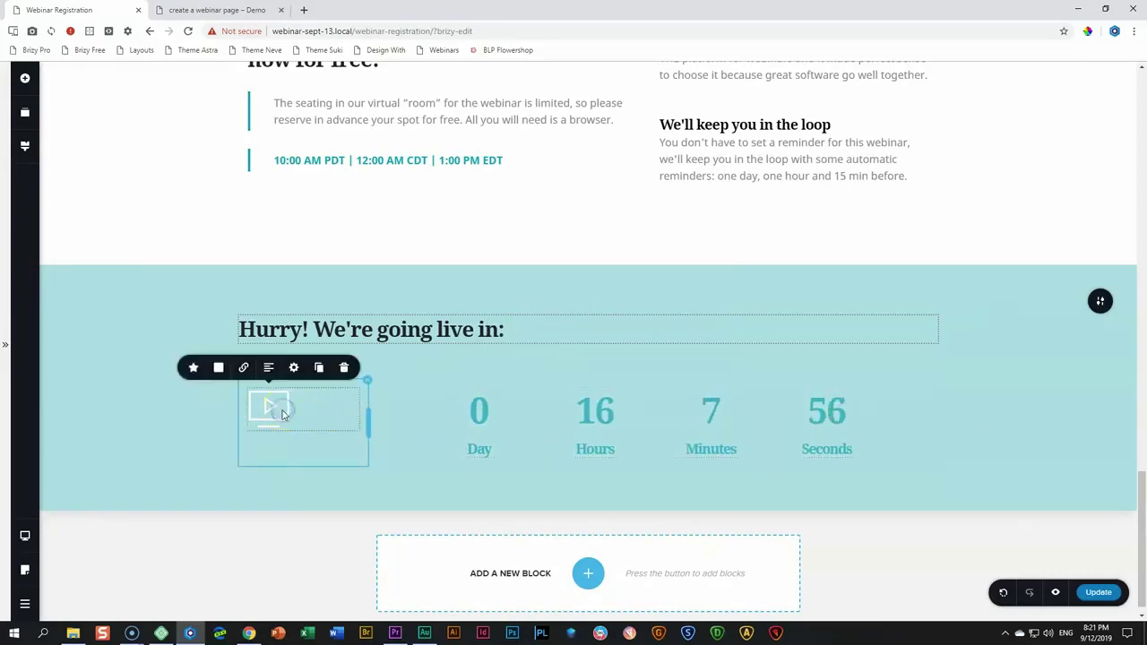
click(367, 383)
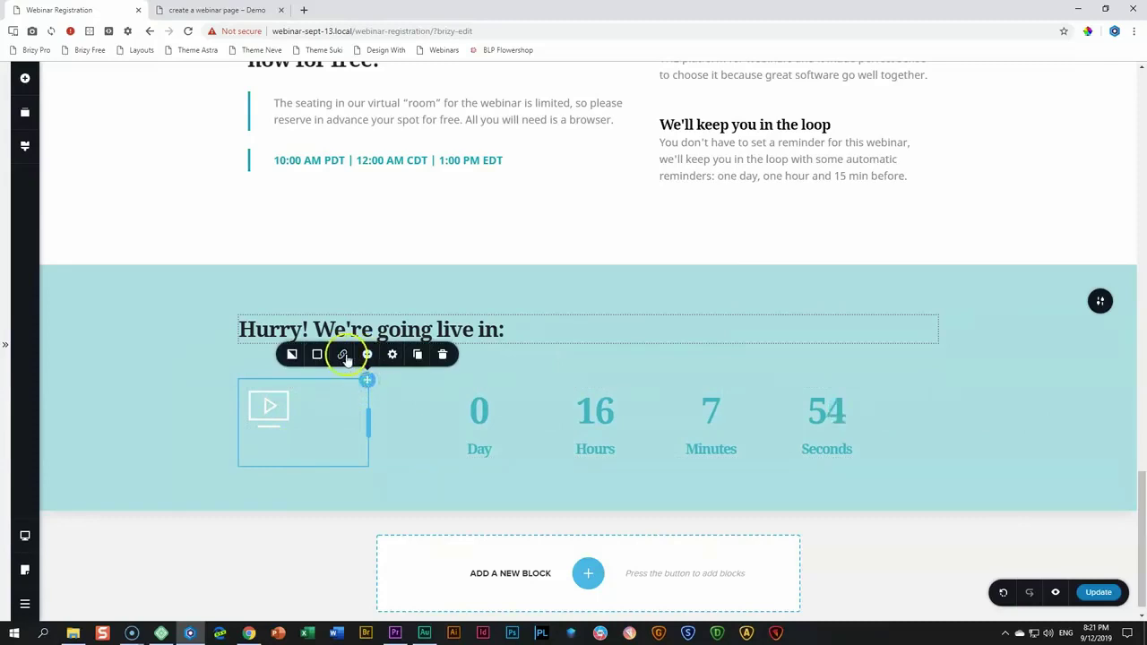
click(392, 354)
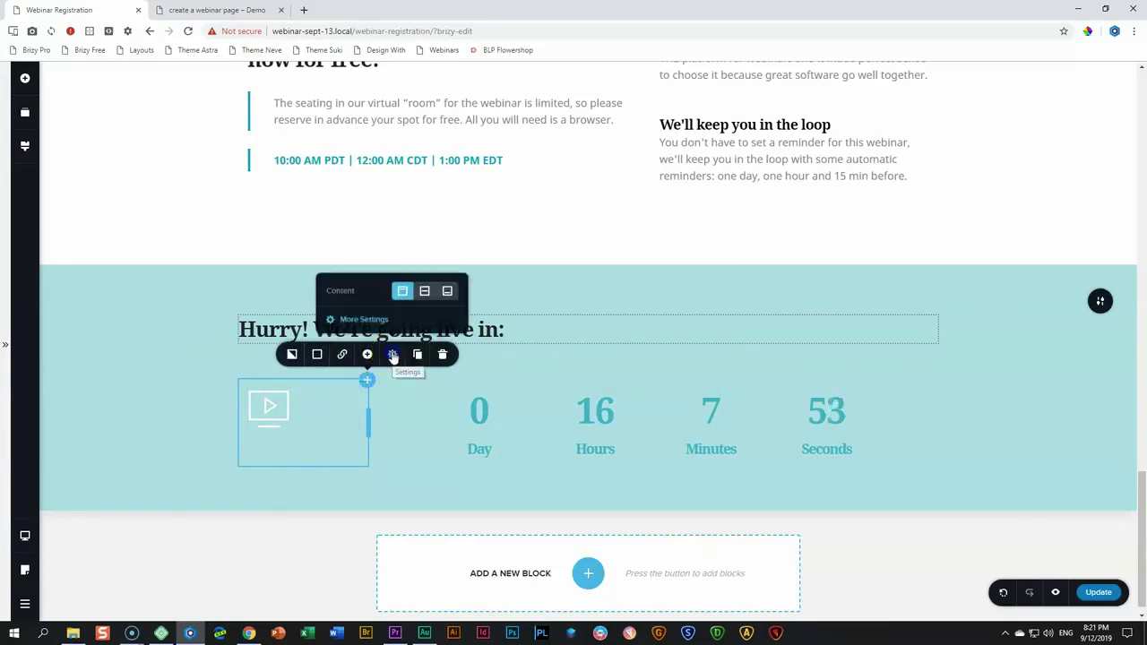
click(425, 293)
click(987, 417)
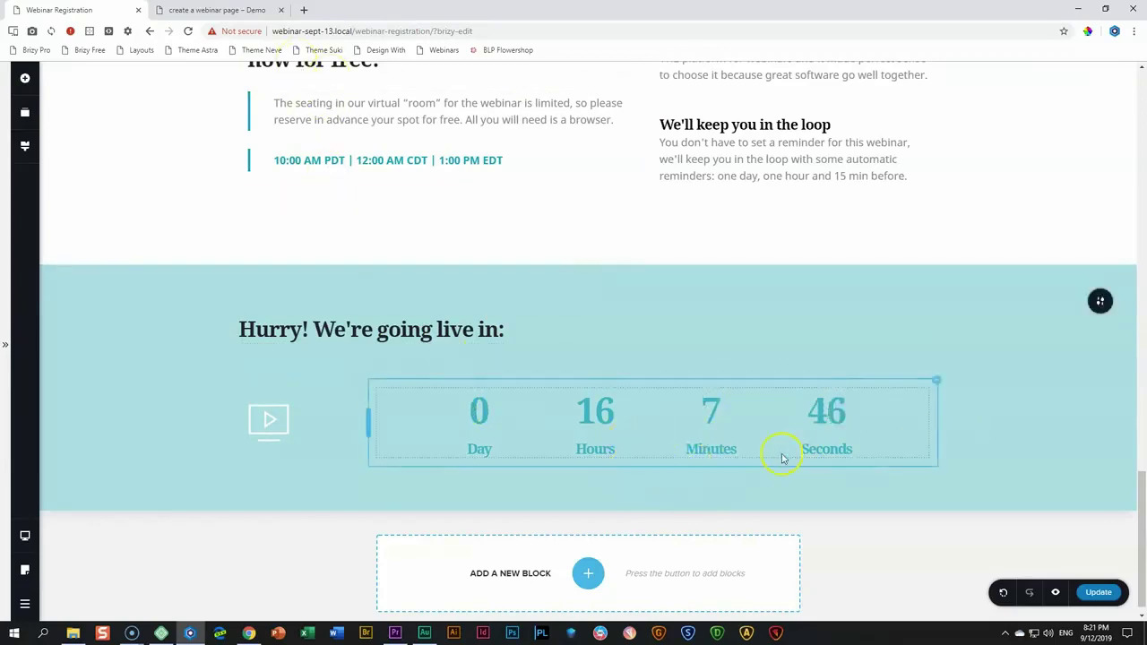
Duplicate the "SAVE YOUR SPOT" button in the page's header block.
scroll(810, 405, up, 15)
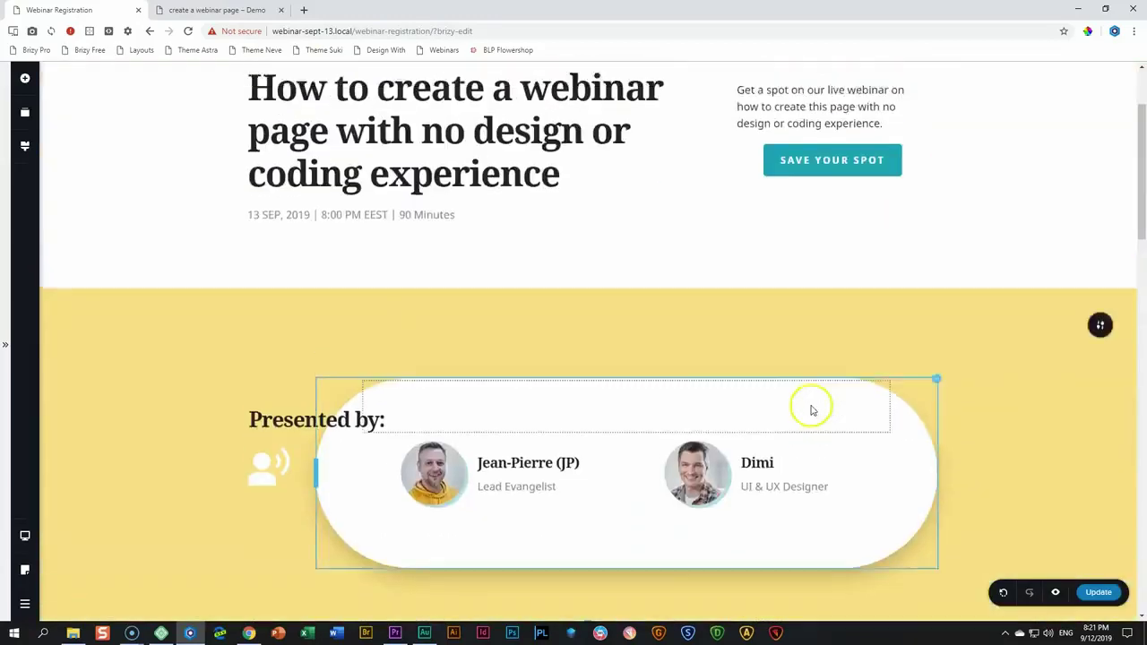
scroll(812, 411, up, 2)
click(866, 292)
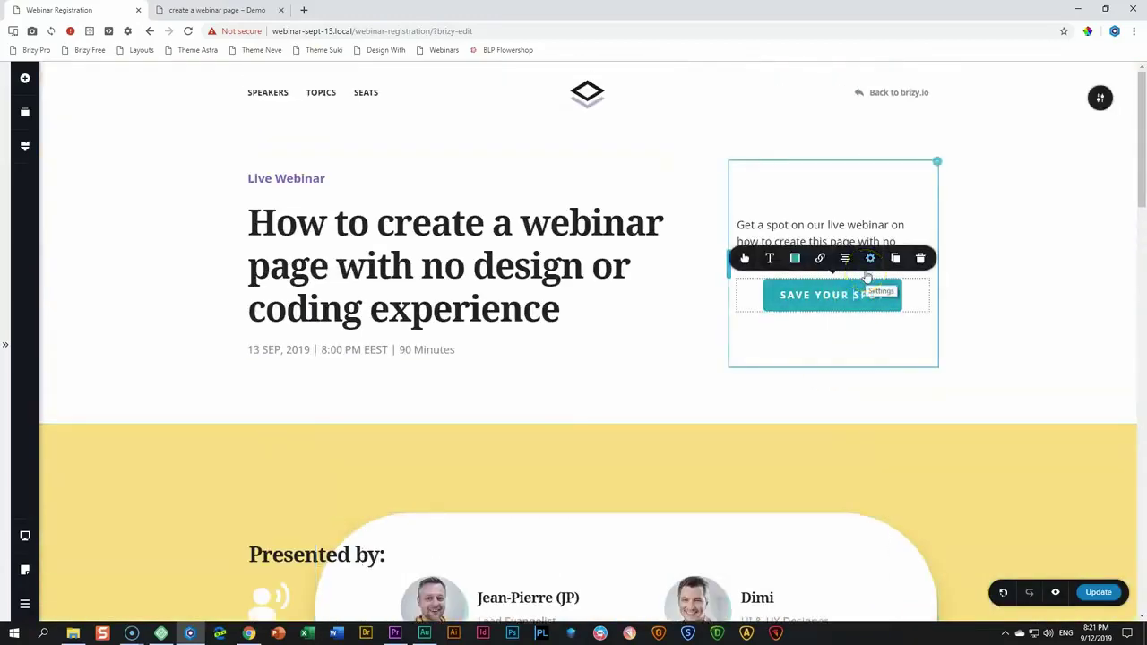
click(895, 258)
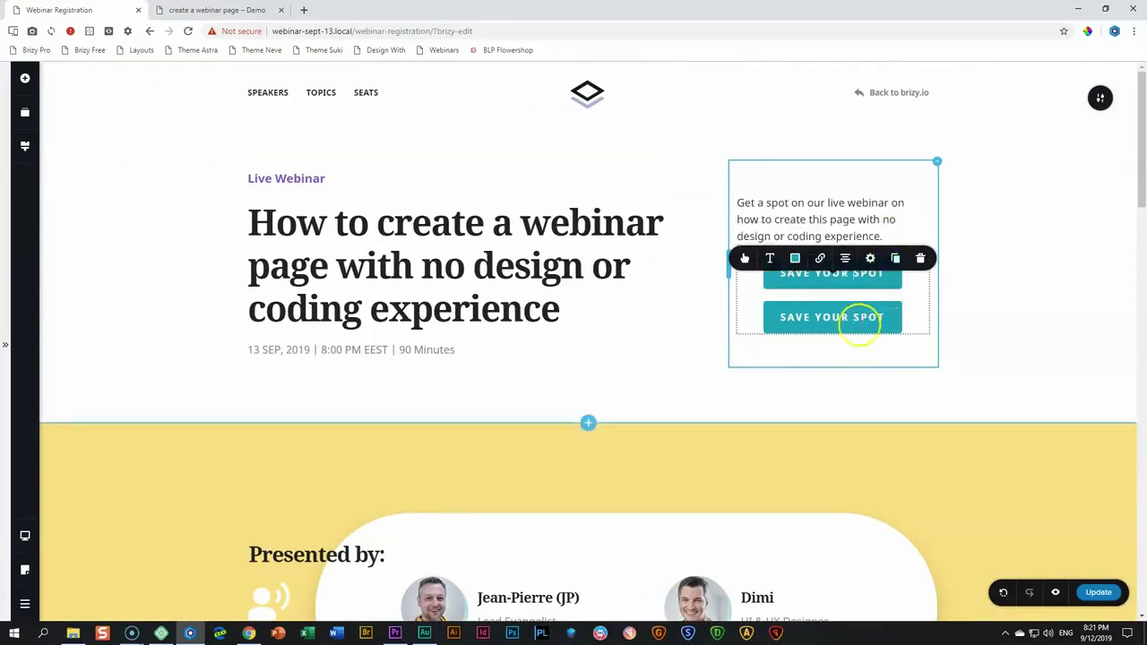
Move the duplicated "SAVE YOUR SPOT" button directly beneath the countdown in the "Hurry! We're going live in:" block.
click(873, 310)
key(Delete)
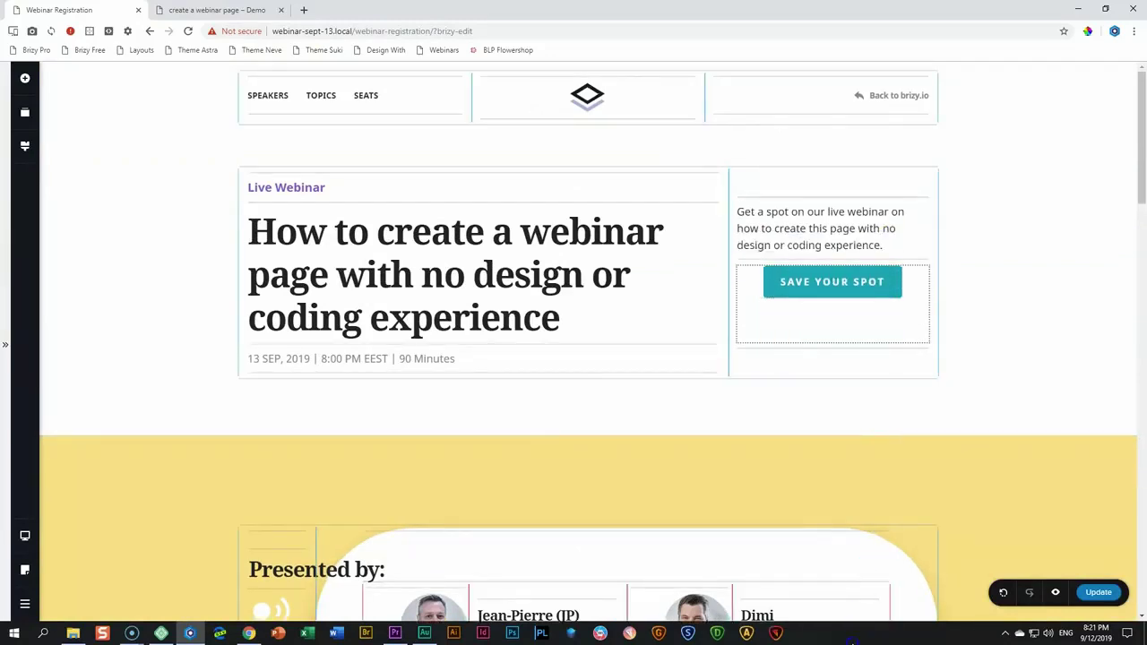
scroll(855, 618, down, 10)
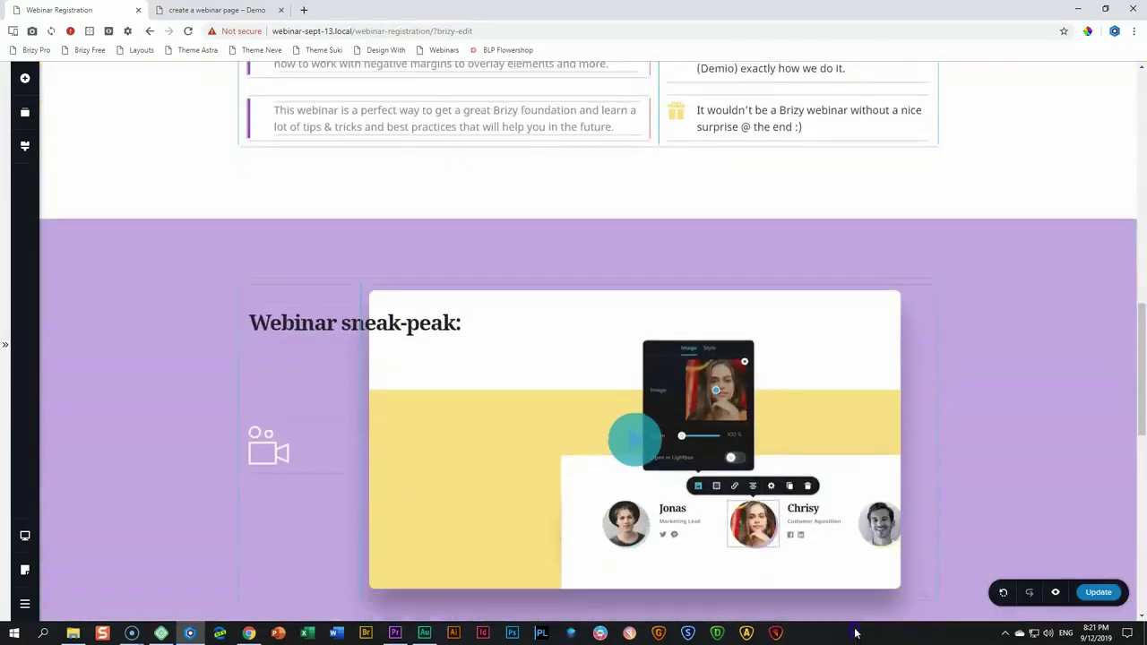
scroll(856, 622, down, 8)
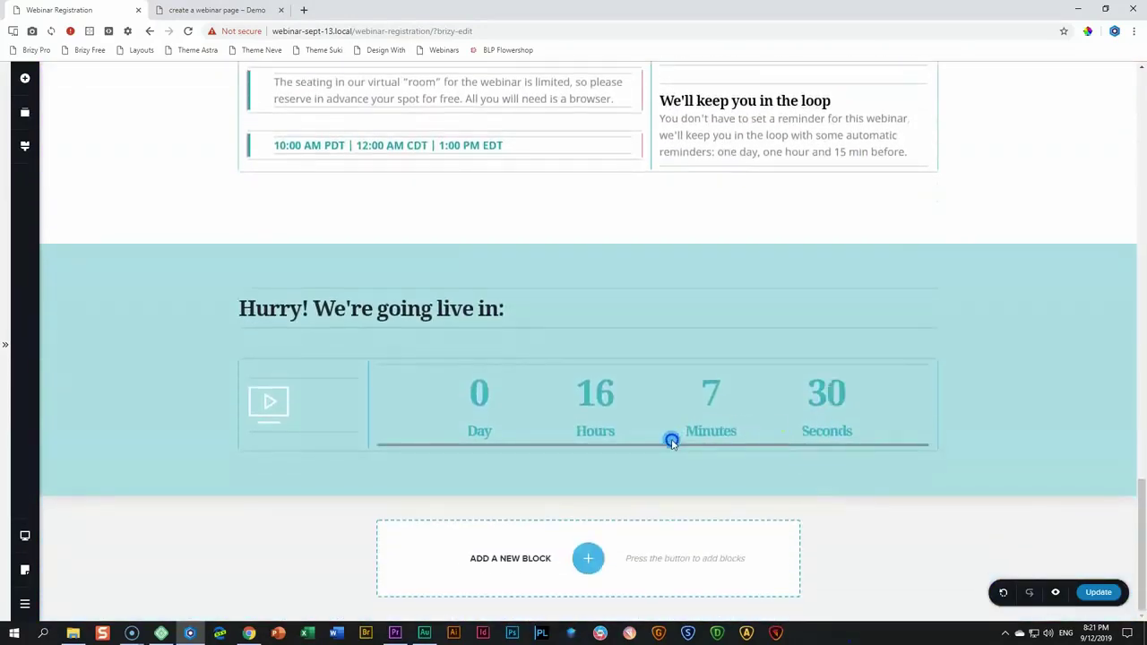
drag(672, 442, 673, 443)
click(996, 425)
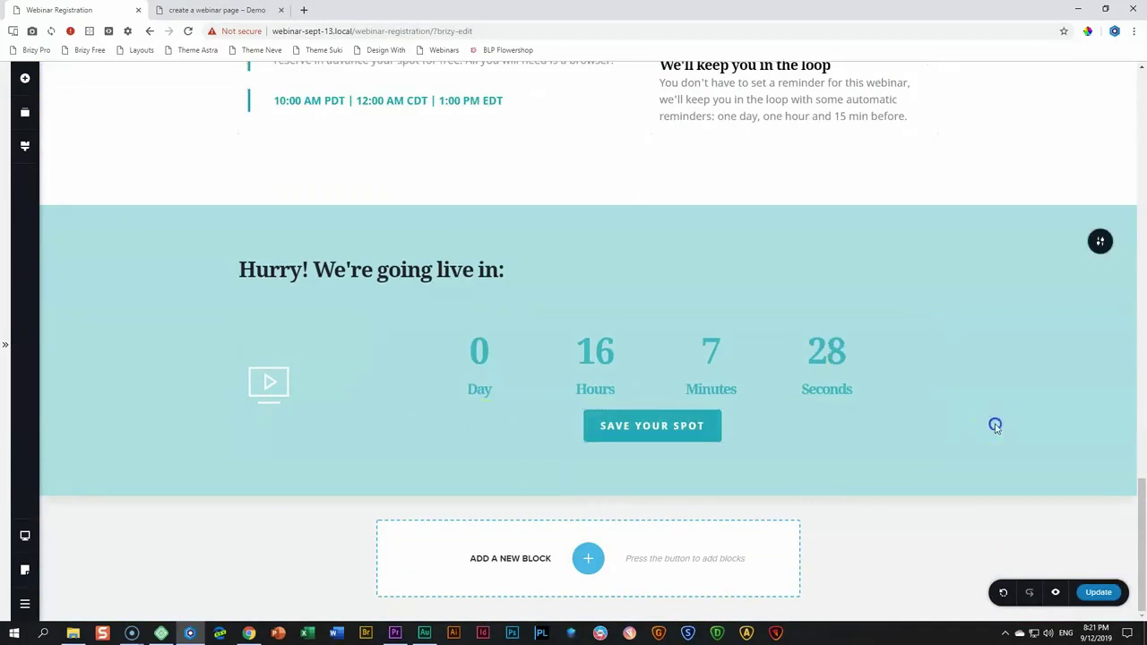
Insert a spacer between the countdown and the "SAVE YOUR SPOT" button in the "Hurry! We're going live in:" block.
click(729, 440)
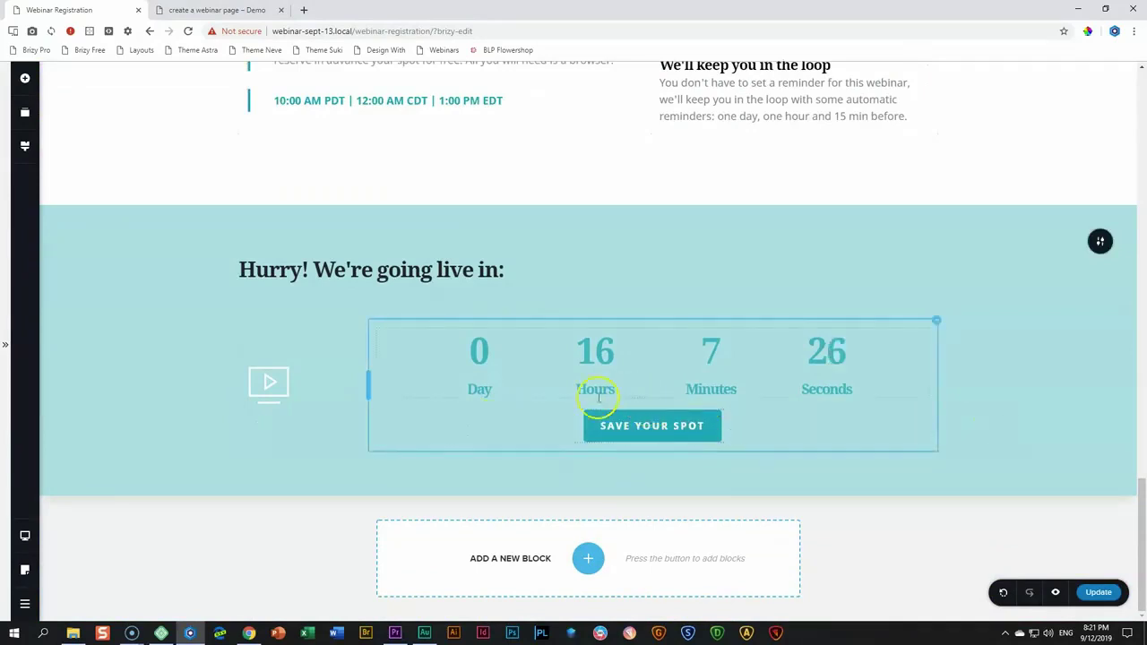
click(75, 272)
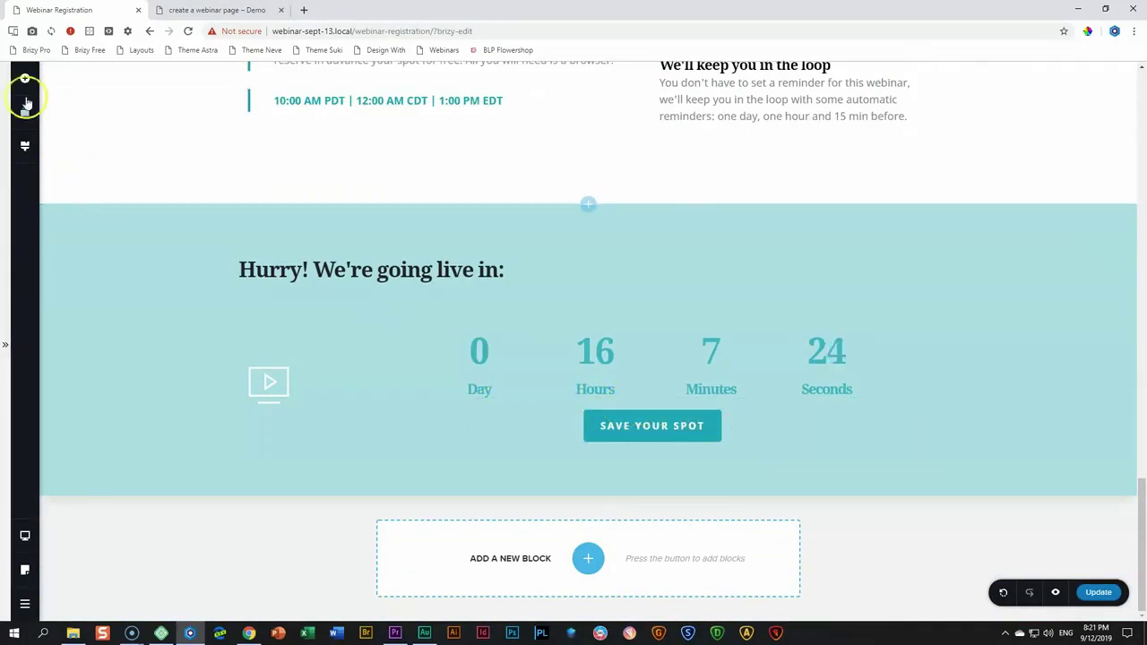
click(25, 78)
drag(163, 216, 655, 430)
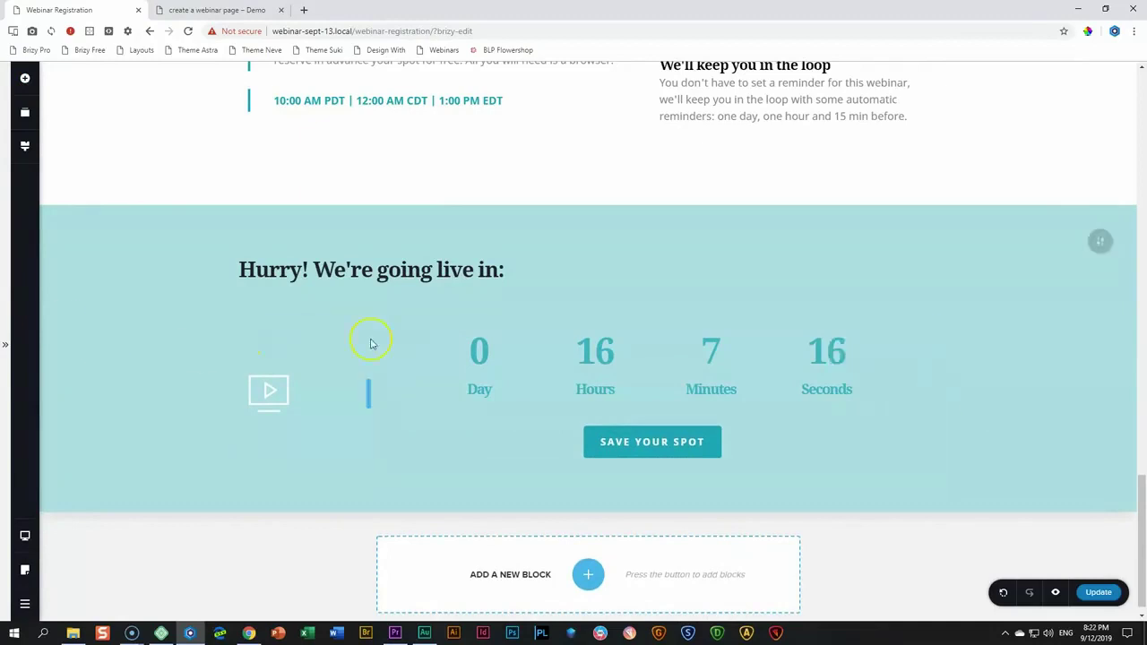
click(1019, 431)
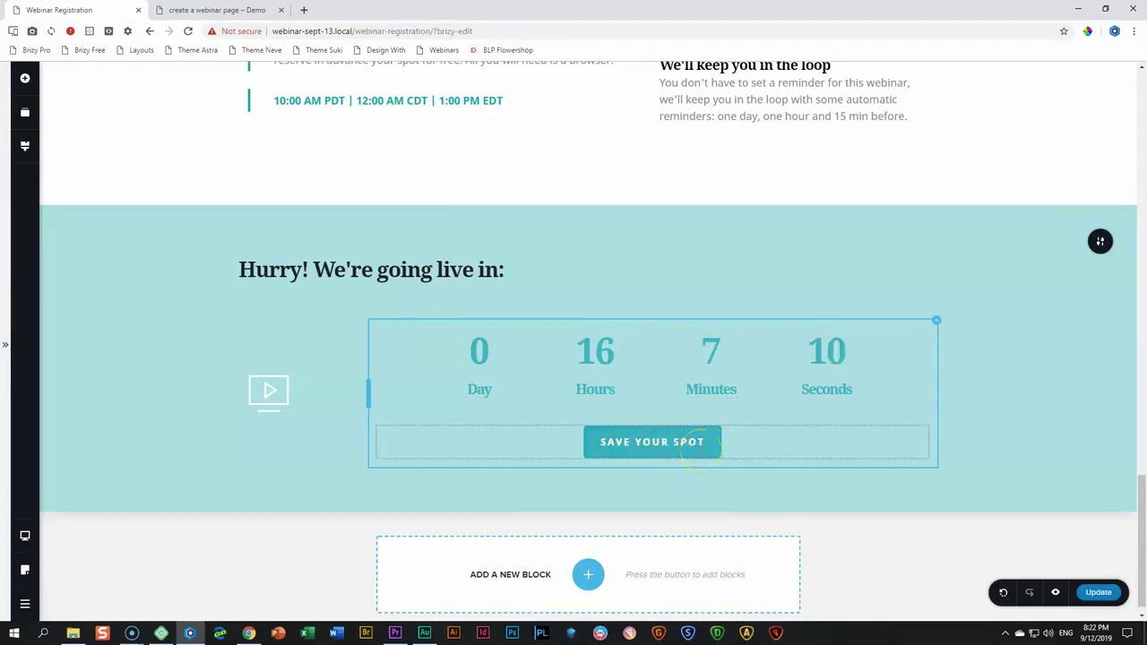
Switch the editor to the tablet layout and stretch the countdown to the full width of its column.
mouse_move(27, 535)
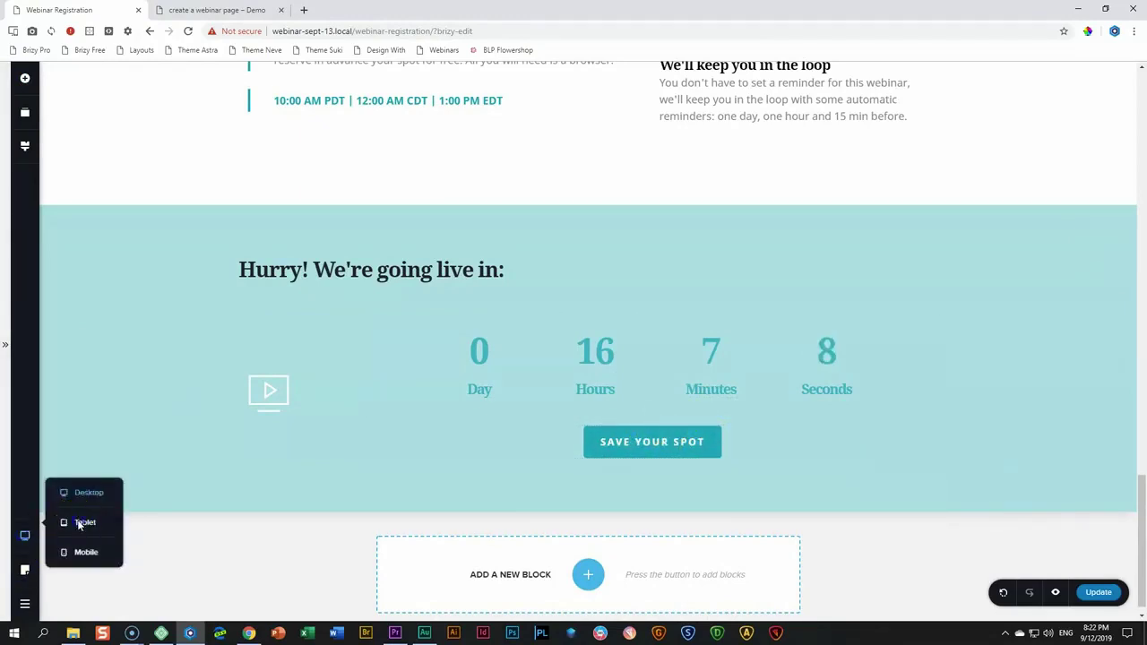
click(79, 525)
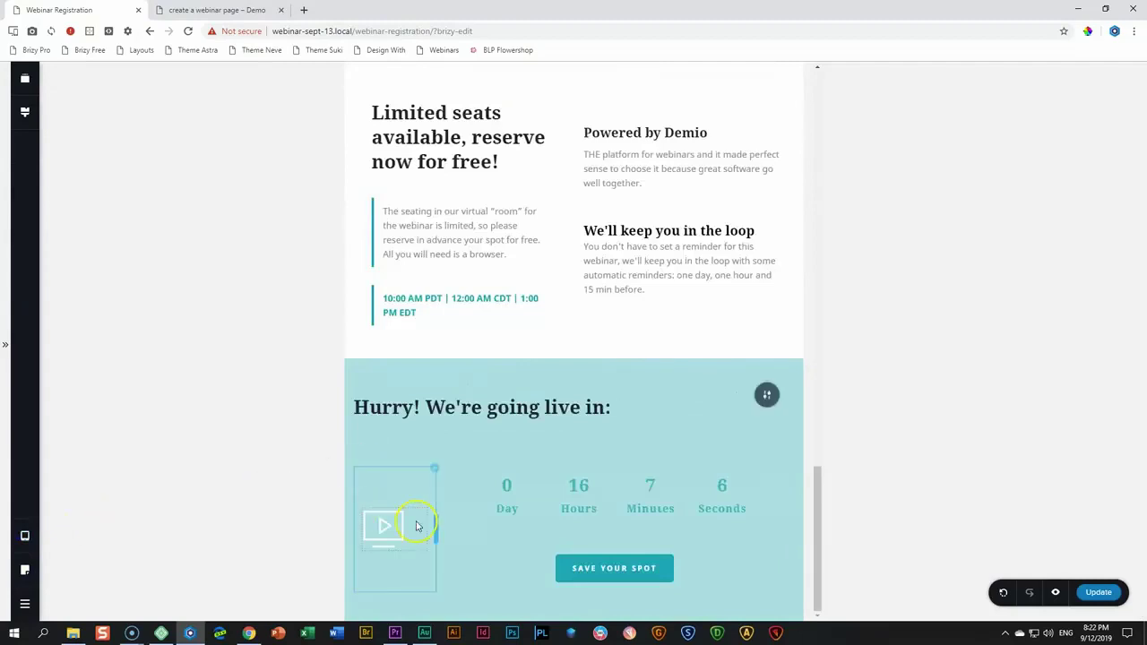
click(536, 500)
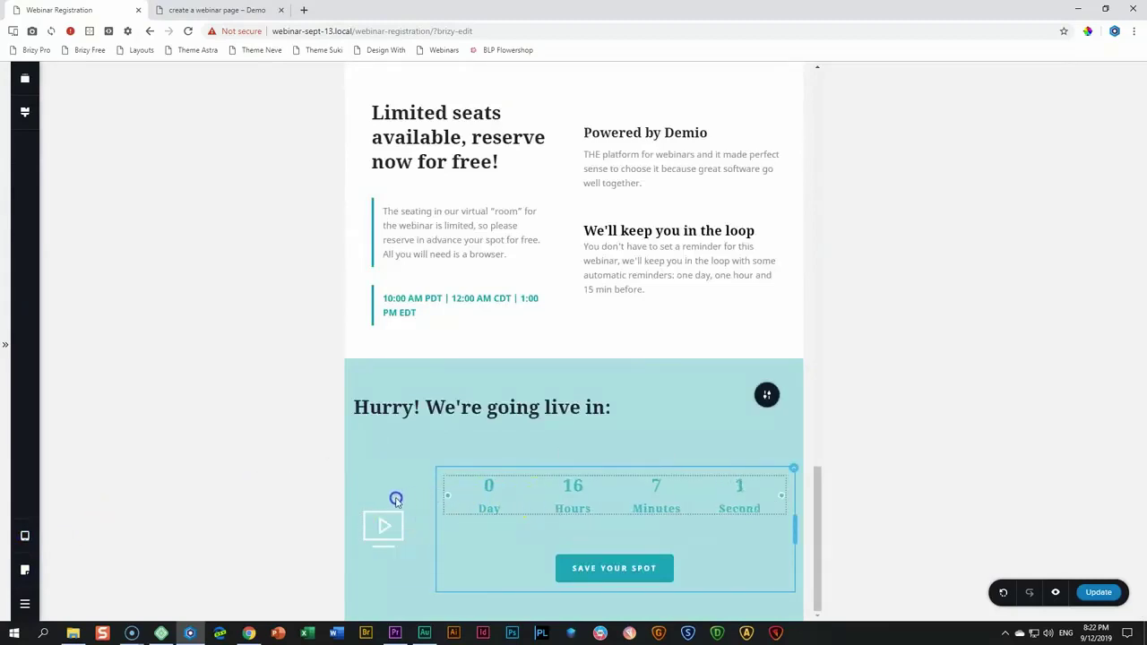
Reduce the height of the spacer between the countdown and the button in the tablet layout and hide it there.
click(579, 527)
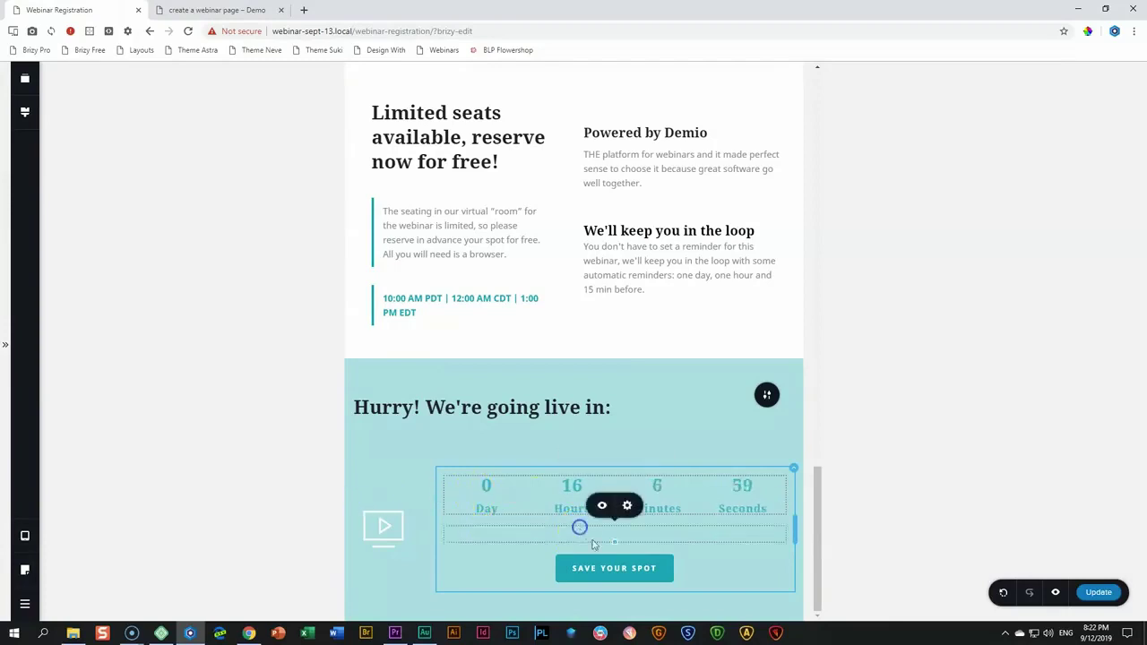
drag(616, 527, 617, 509)
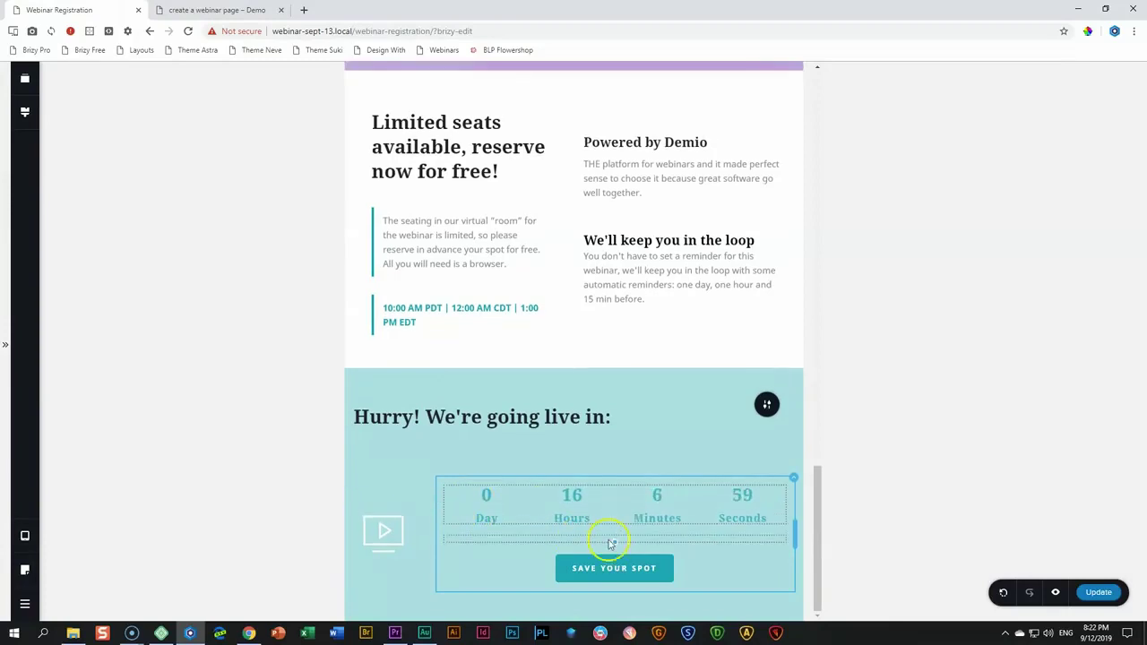
click(609, 543)
click(602, 518)
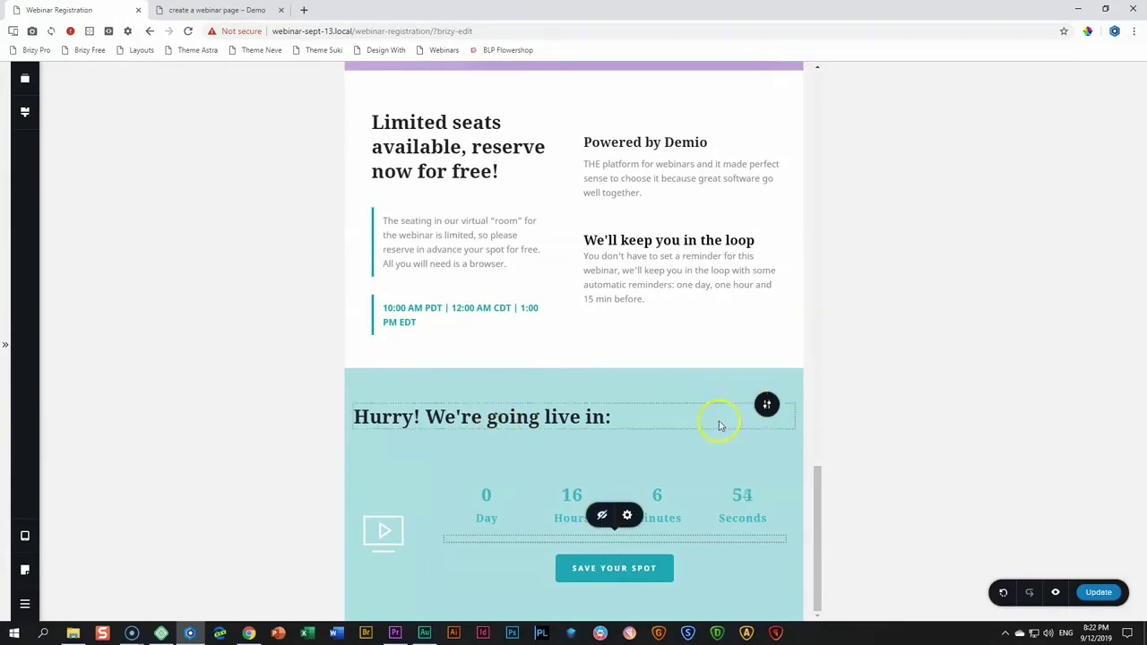
Give the "Hurry! We're going live in:" heading a left padding of 20 px in the tablet layout.
click(415, 419)
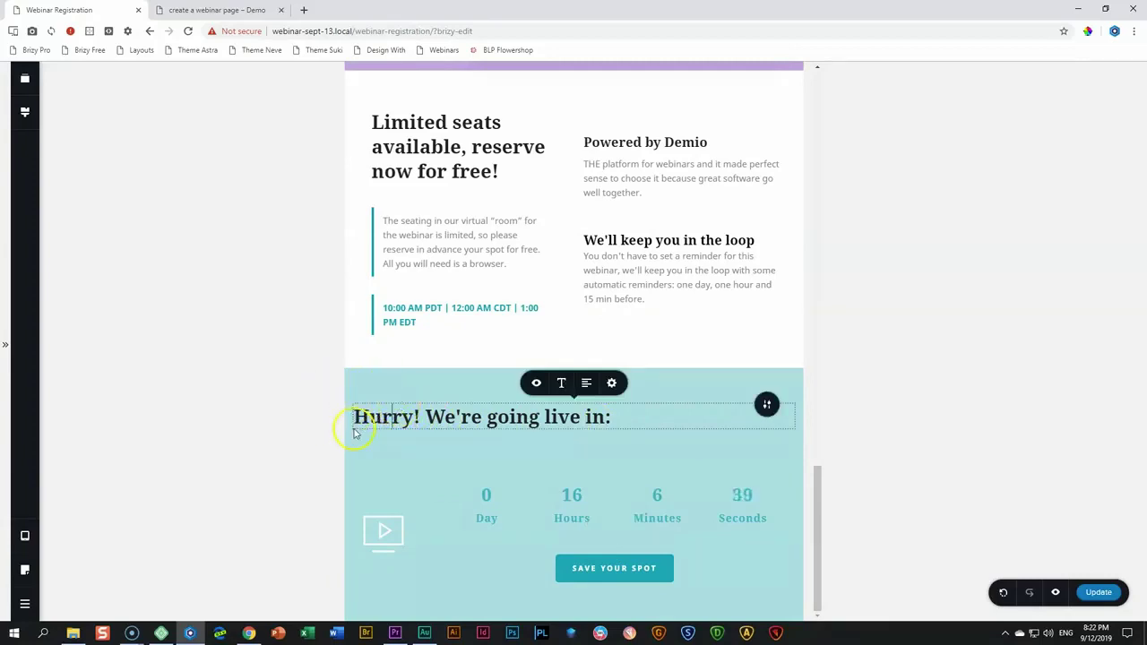
click(612, 383)
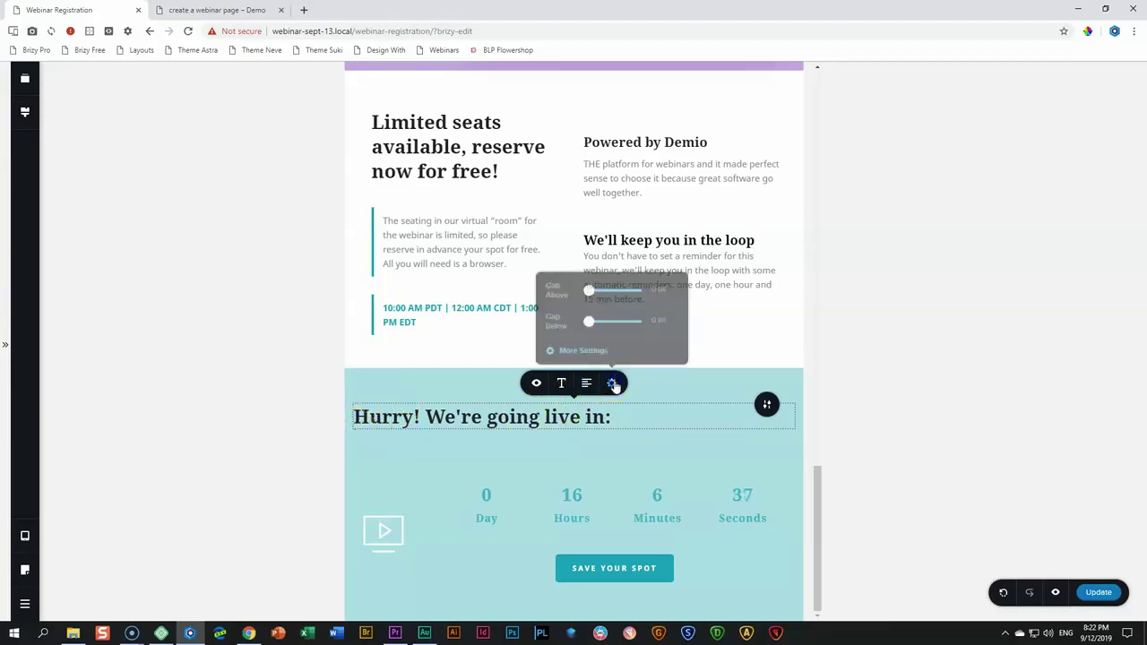
click(583, 348)
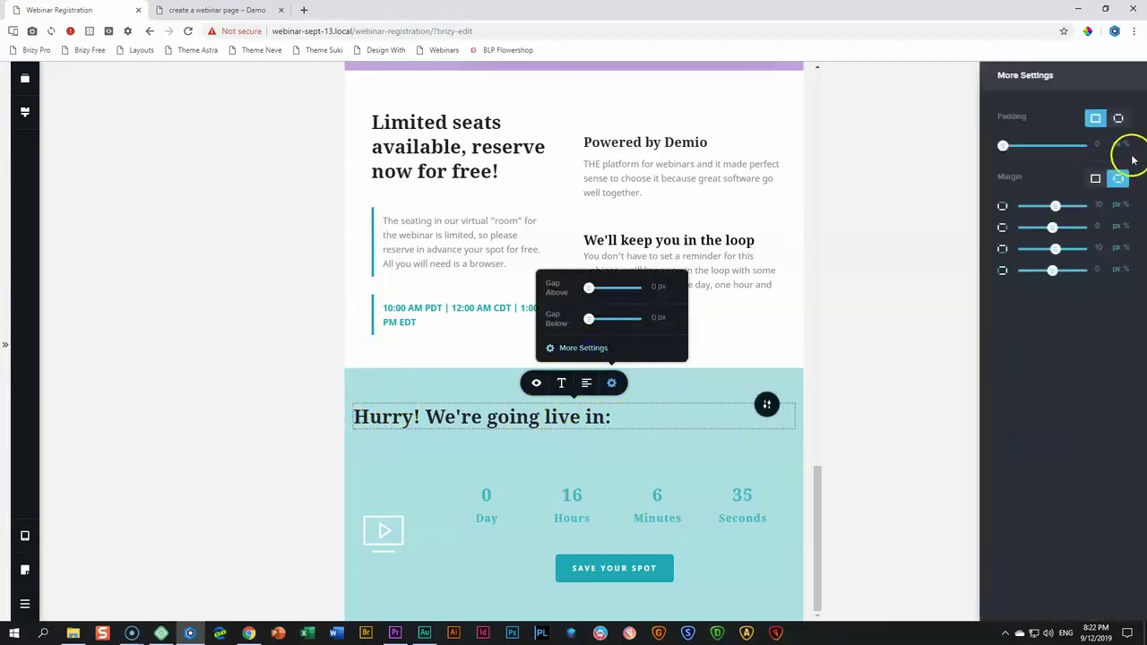
click(1119, 120)
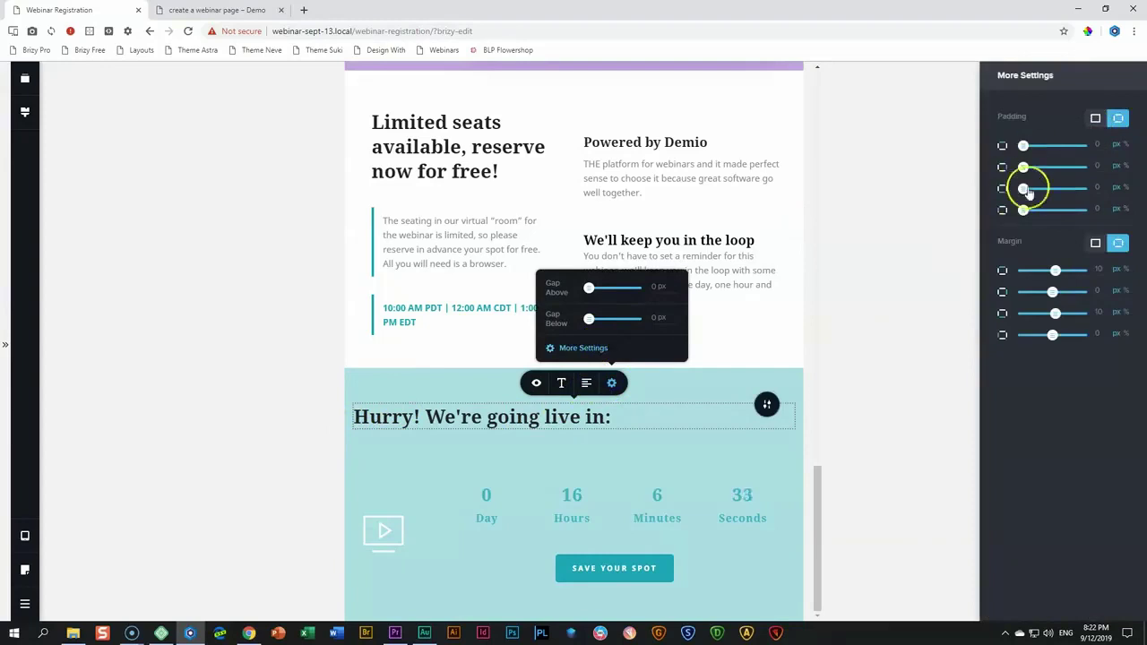
click(1107, 210)
text(20)
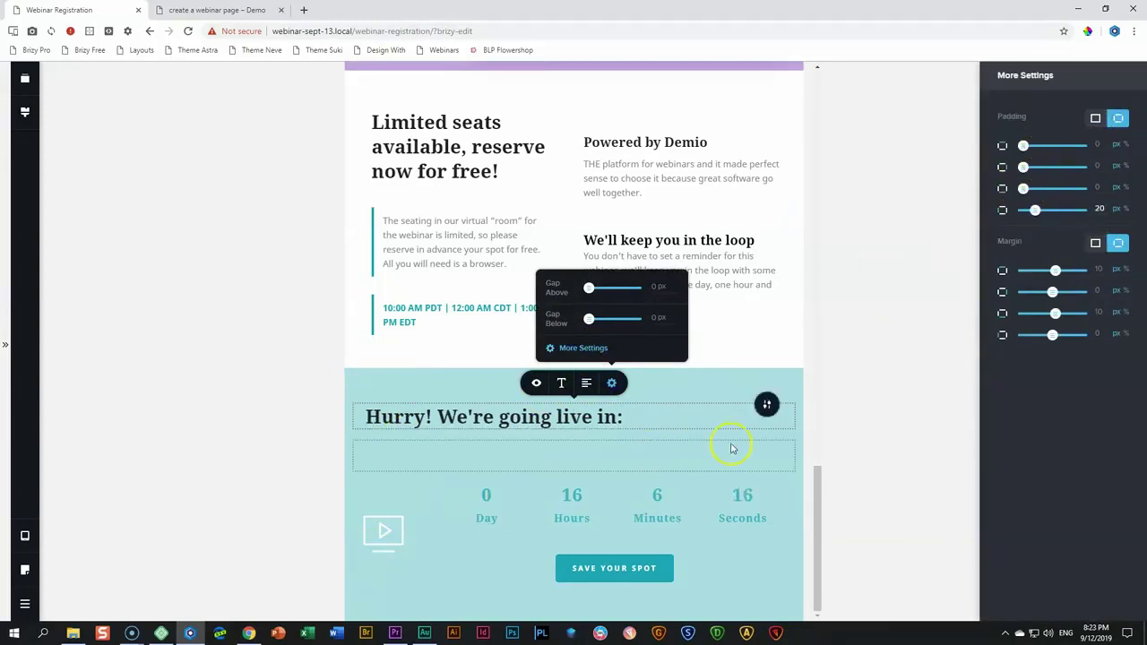
click(841, 509)
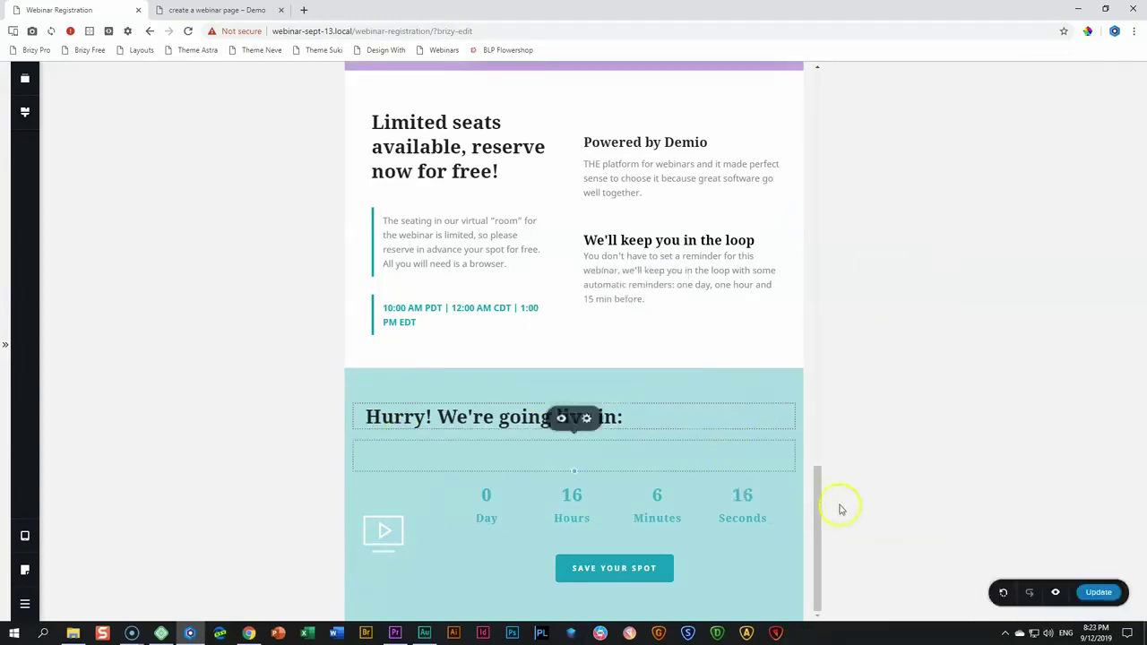
Switch the editor to the mobile layout and center the "Hurry! We're going live in:" heading.
click(15, 541)
click(86, 552)
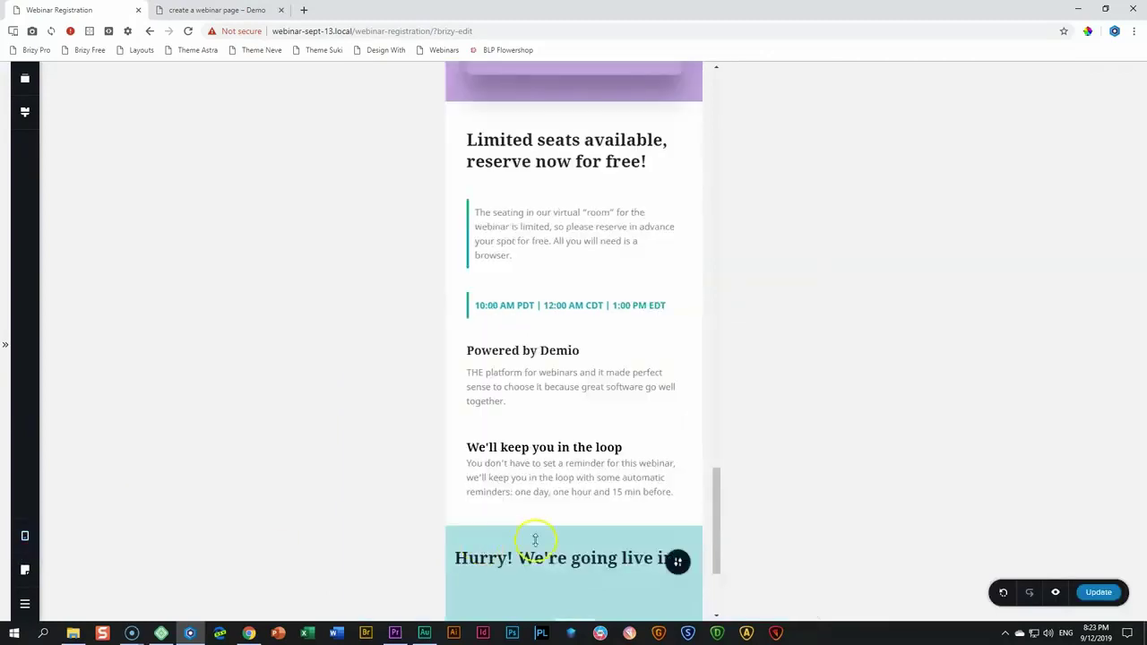
click(621, 370)
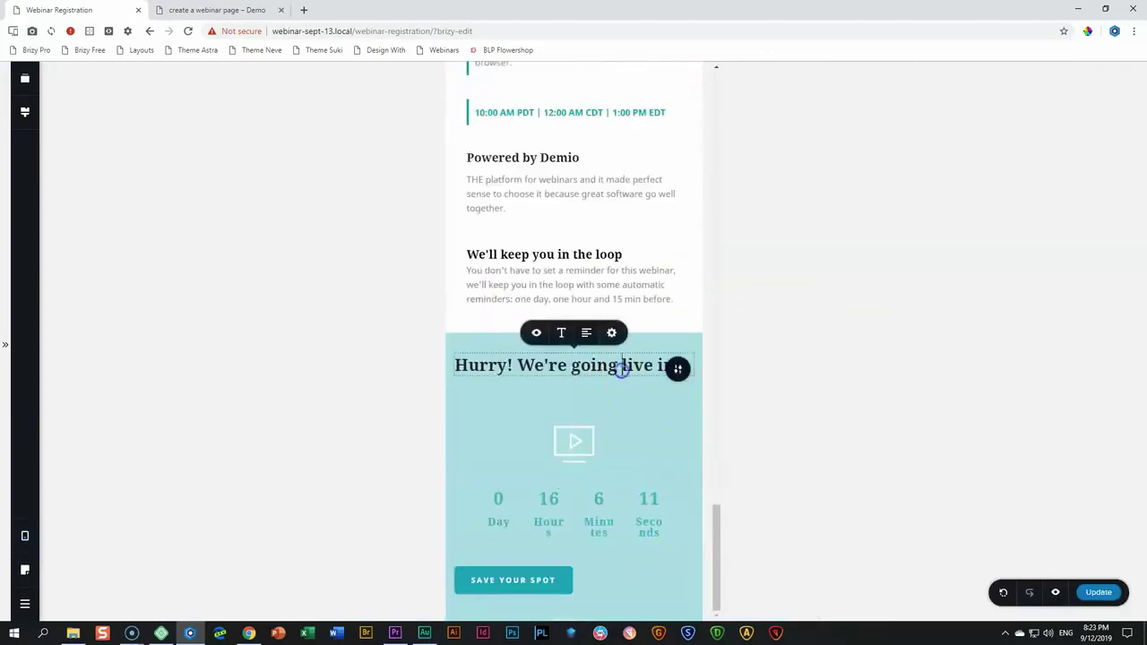
click(586, 332)
Reduce the height of the spacer beneath the "Hurry! We're going live in:" heading to 18 px in the mobile layout.
click(580, 401)
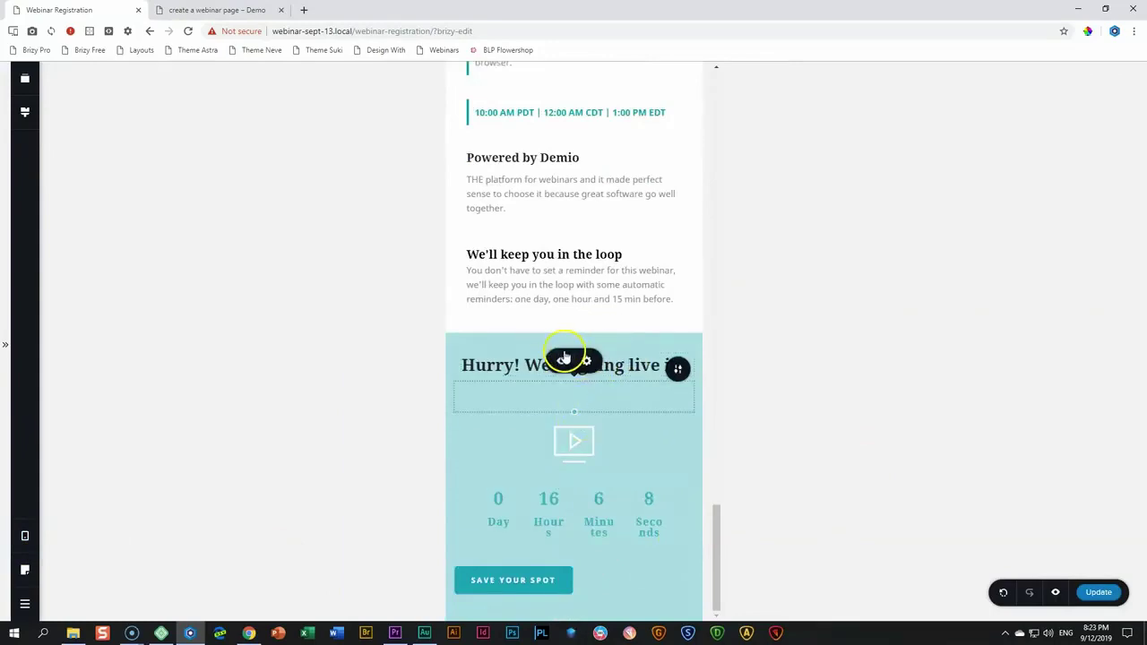
click(591, 394)
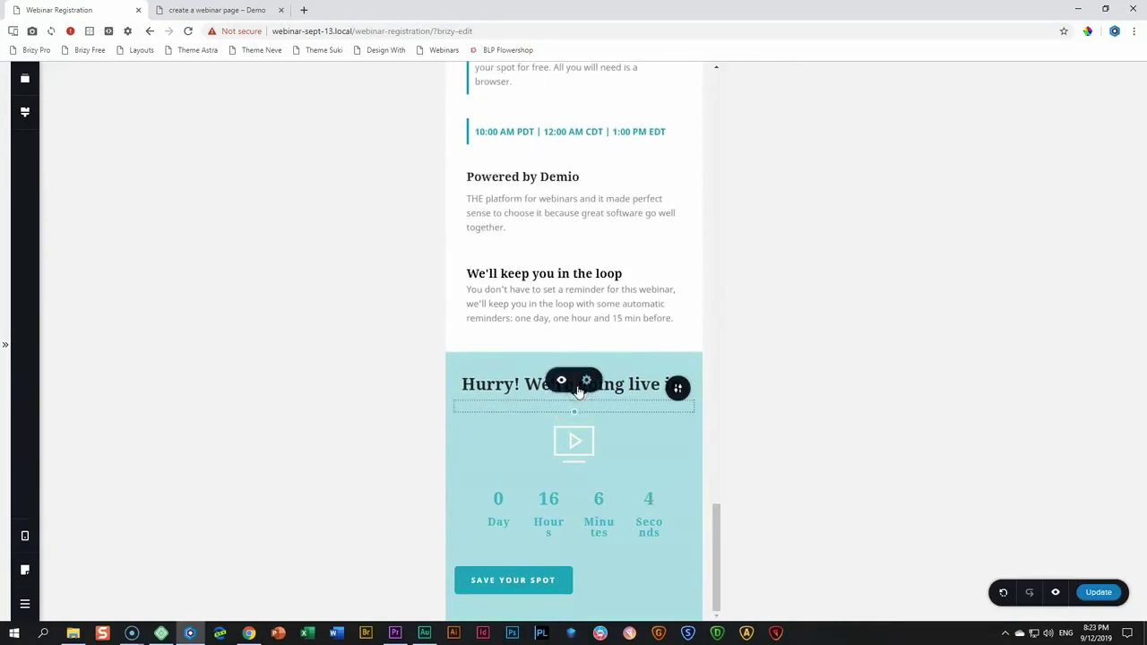
click(586, 380)
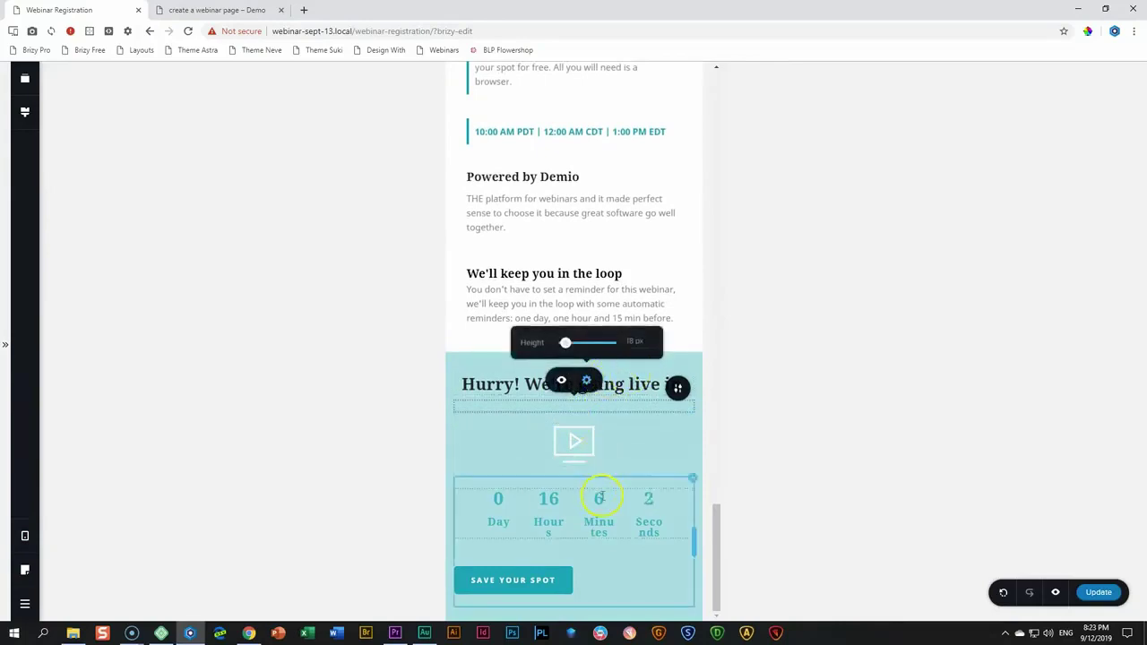
Stretch the countdown to the full width of its column in the mobile layout and lower its font size.
click(577, 509)
drag(460, 513, 404, 516)
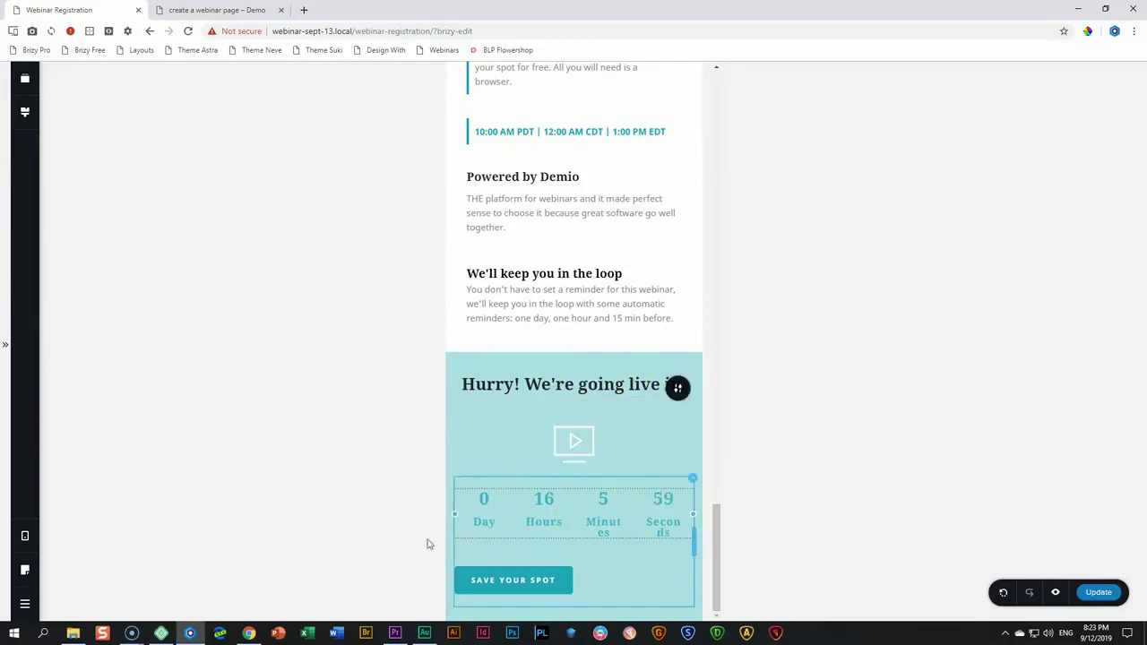
click(606, 527)
click(681, 529)
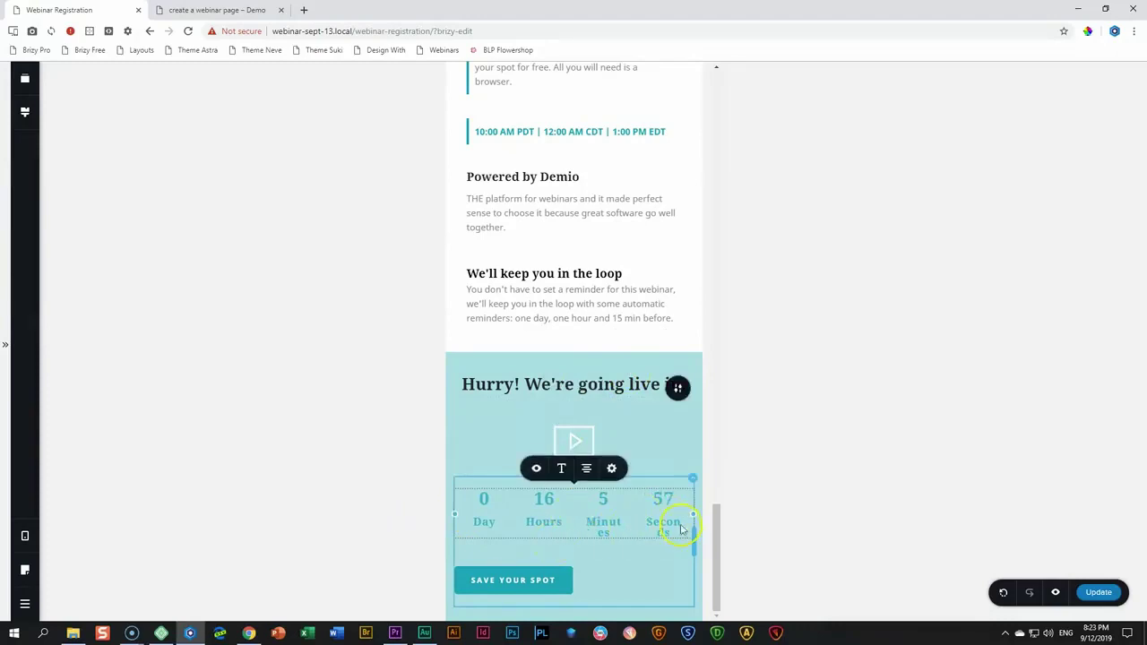
click(561, 470)
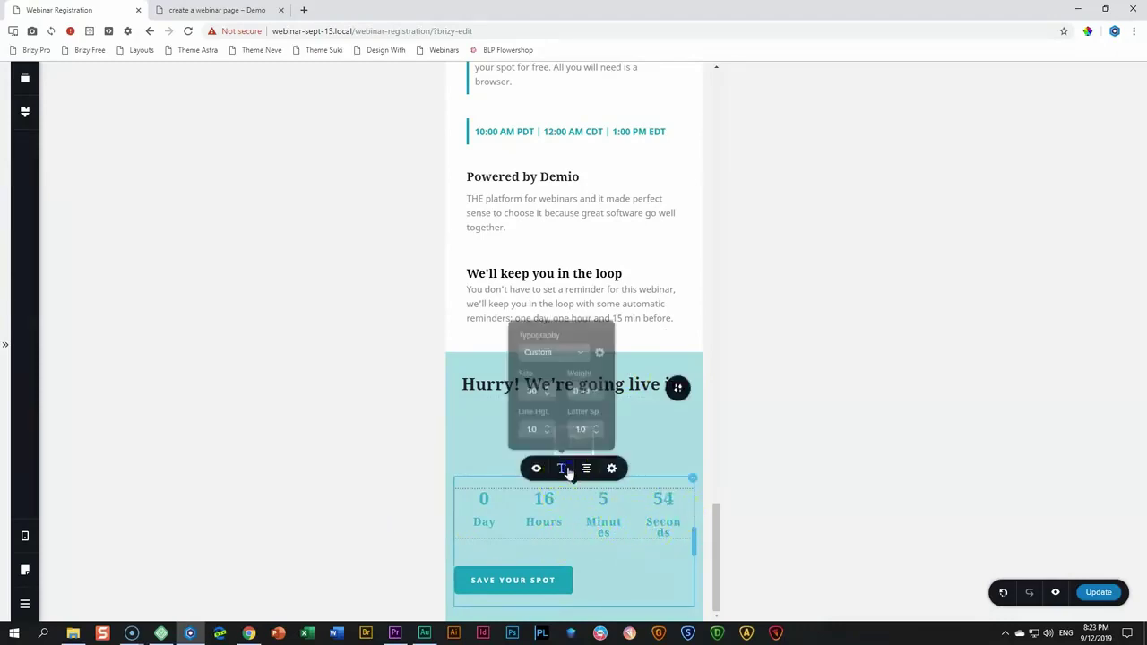
click(546, 385)
click(547, 394)
click(547, 395)
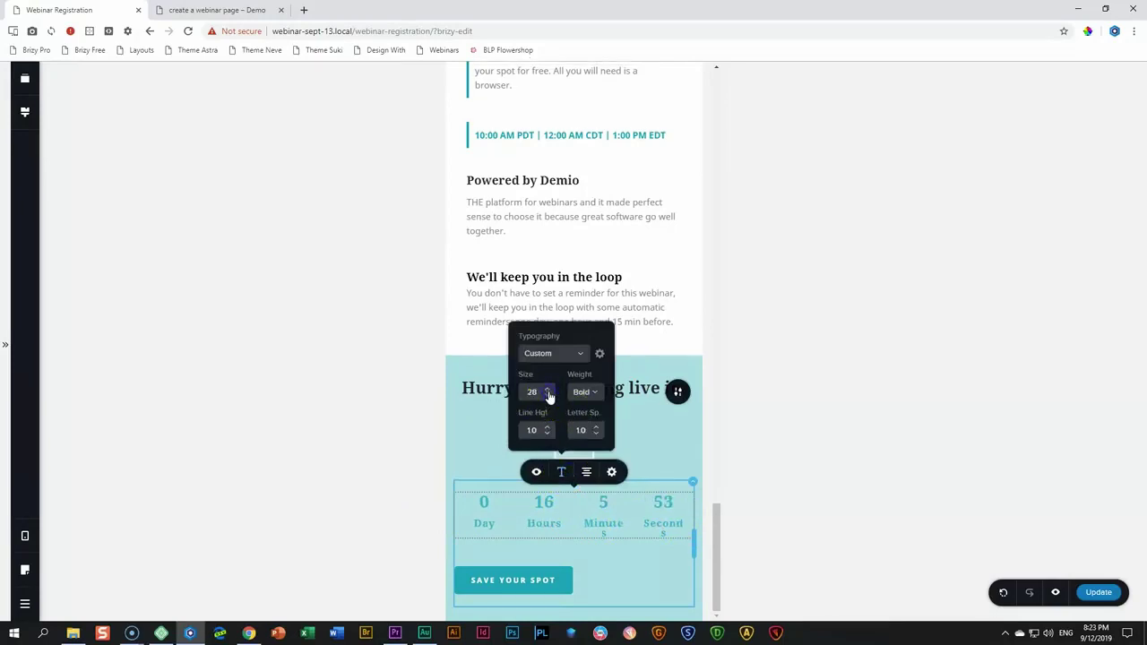
click(547, 396)
click(547, 396)
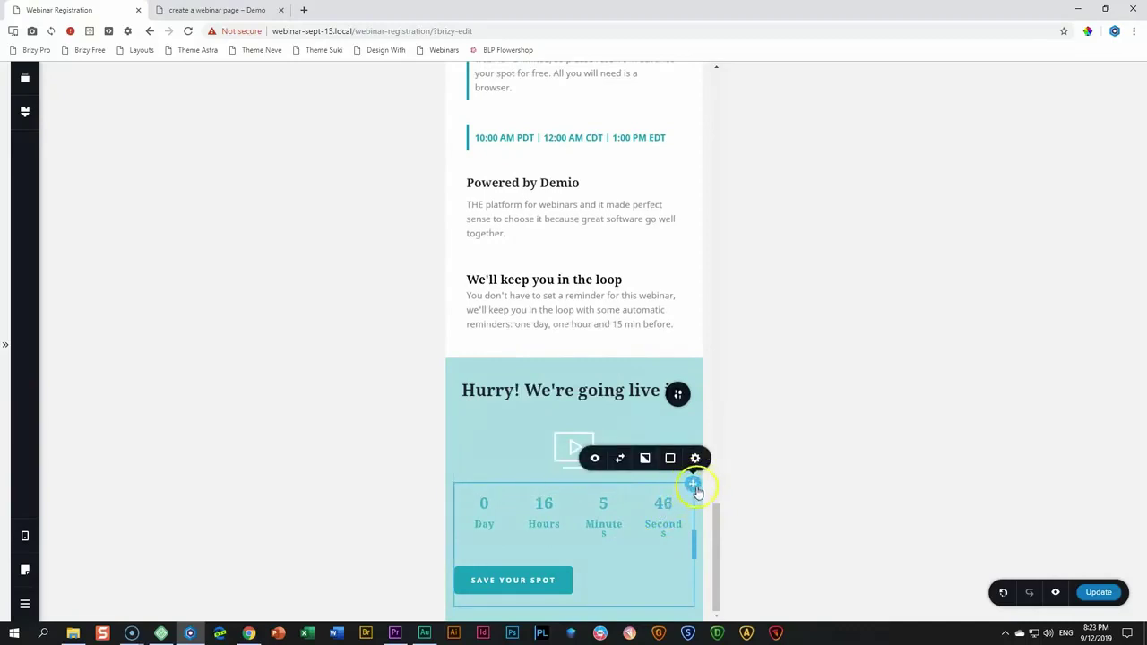
Set the left and right padding of the column holding the countdown and button to 20 px in the mobile layout.
click(697, 461)
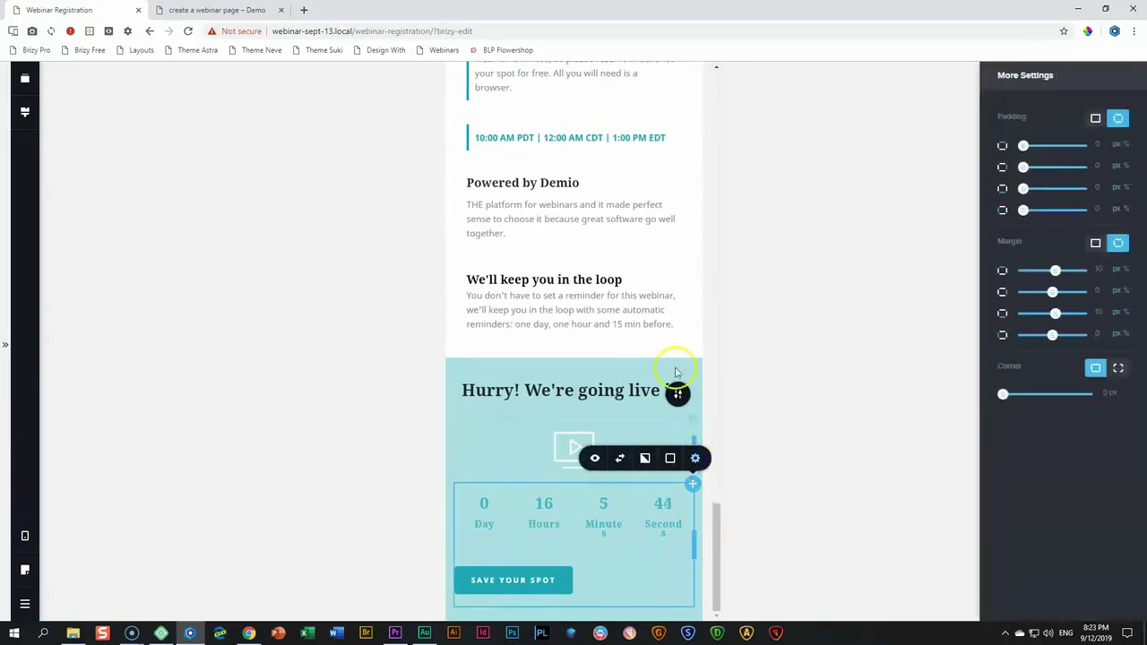
drag(1104, 167, 1084, 169)
text(25)
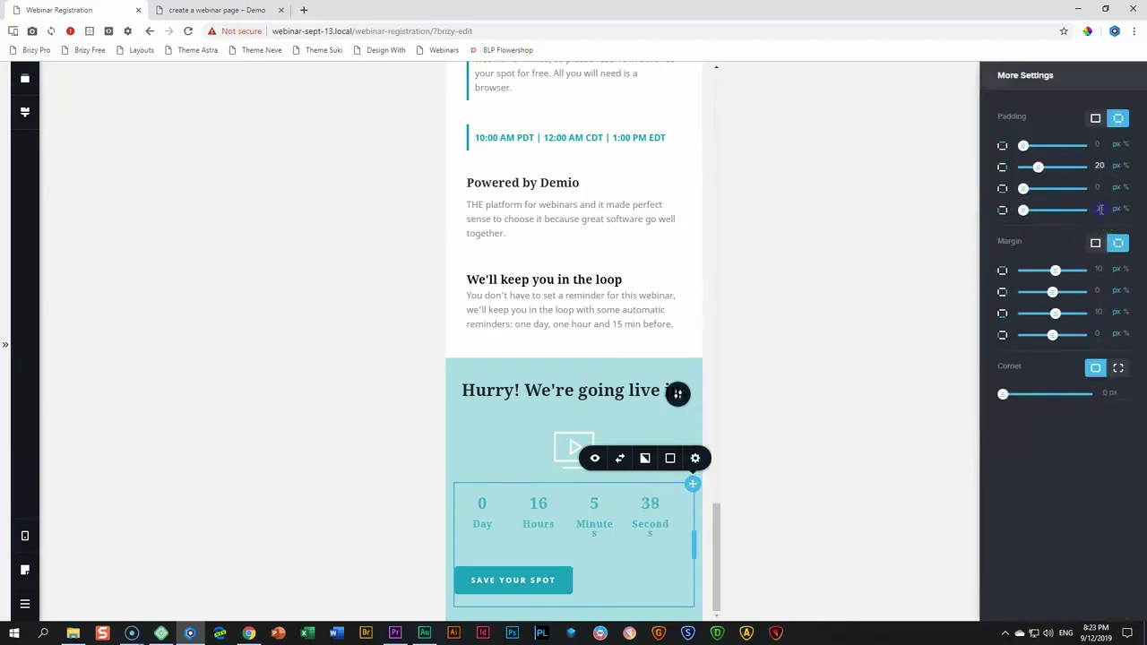
drag(1104, 210, 1084, 214)
click(731, 482)
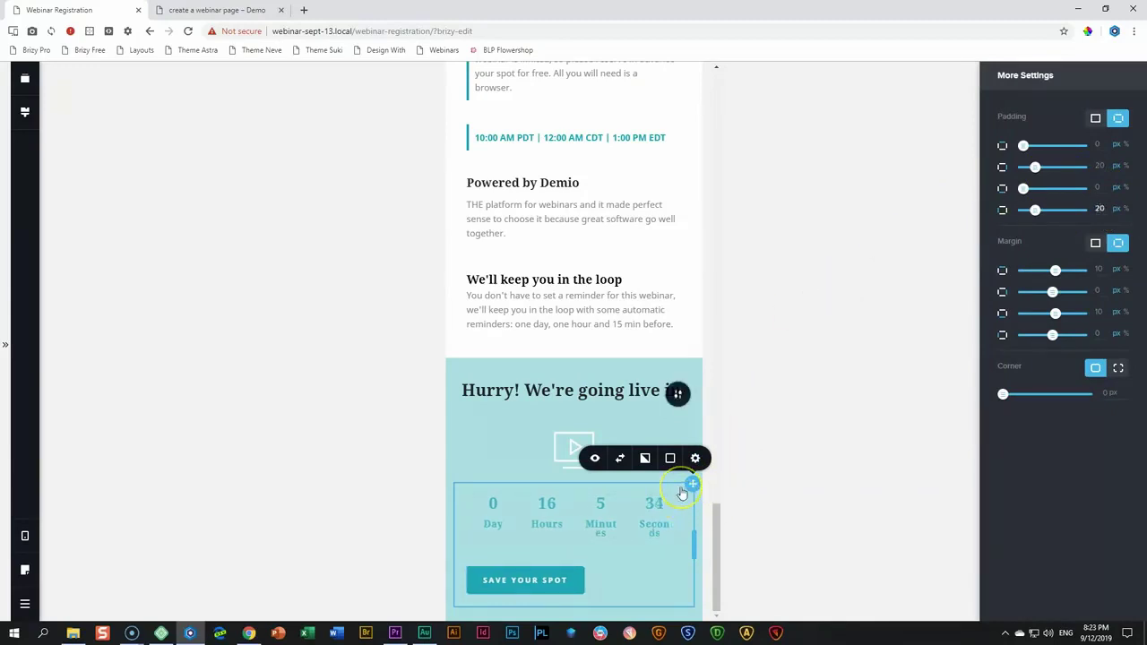
Reduce the countdown's font size to 16 in the mobile layout.
click(598, 531)
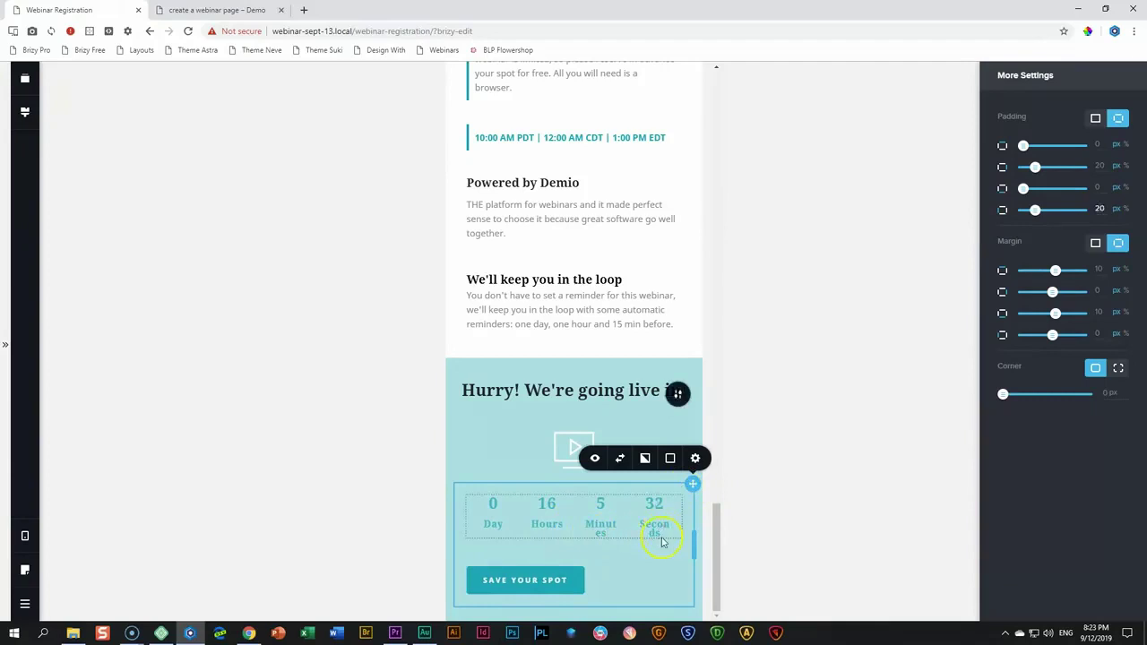
drag(667, 535, 596, 514)
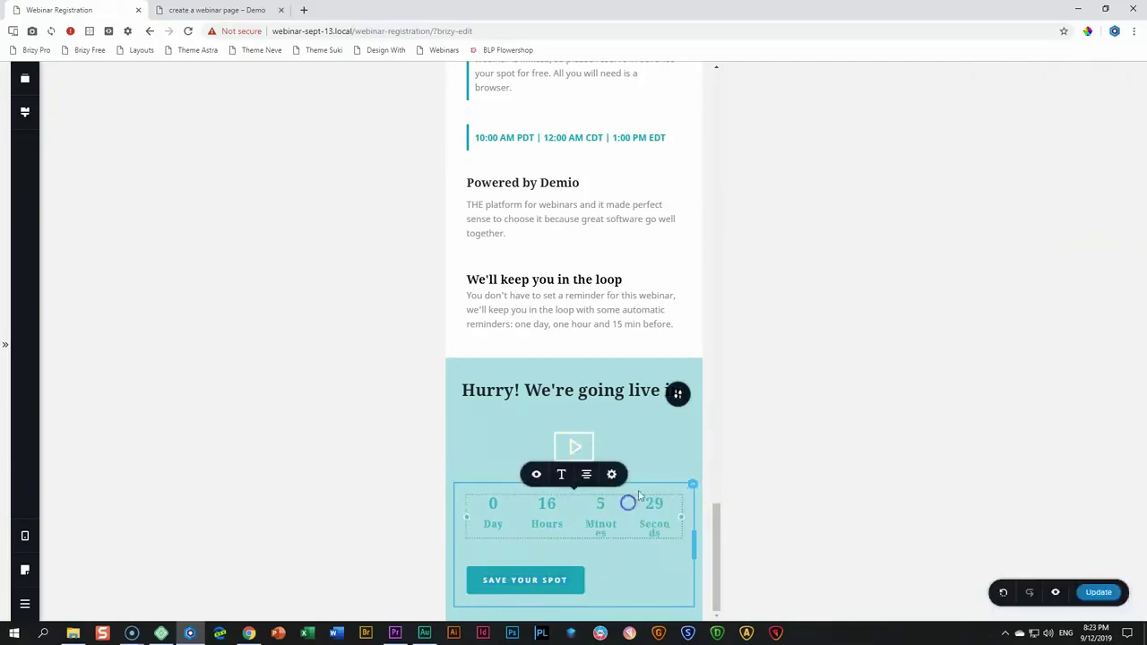
click(562, 474)
double_click(546, 396)
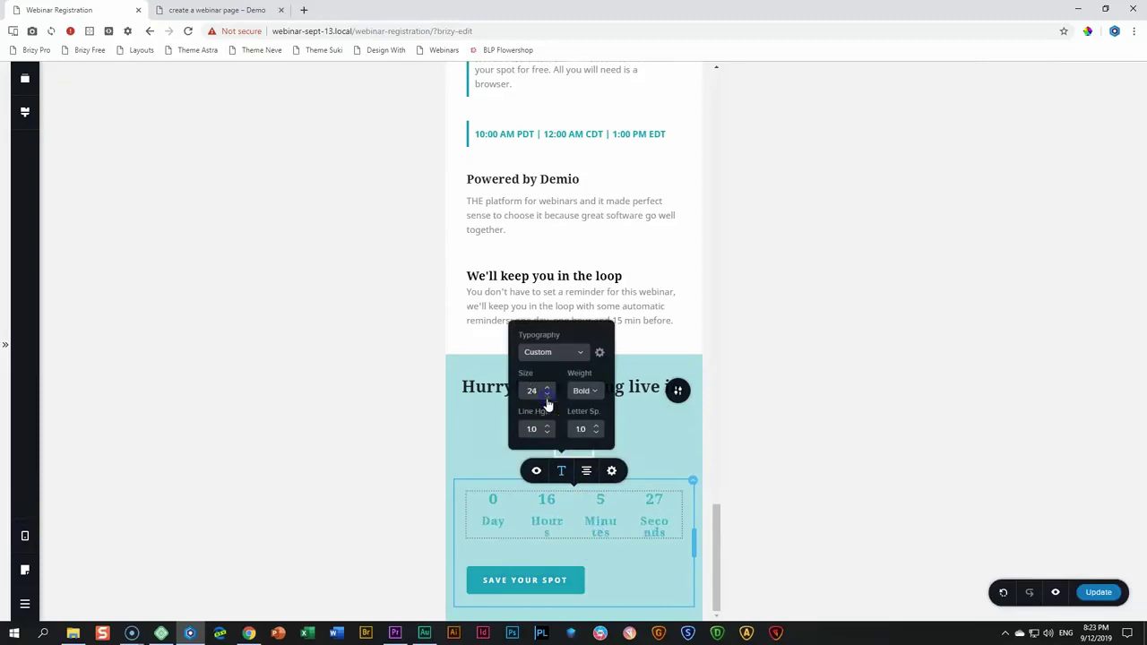
click(547, 398)
click(546, 399)
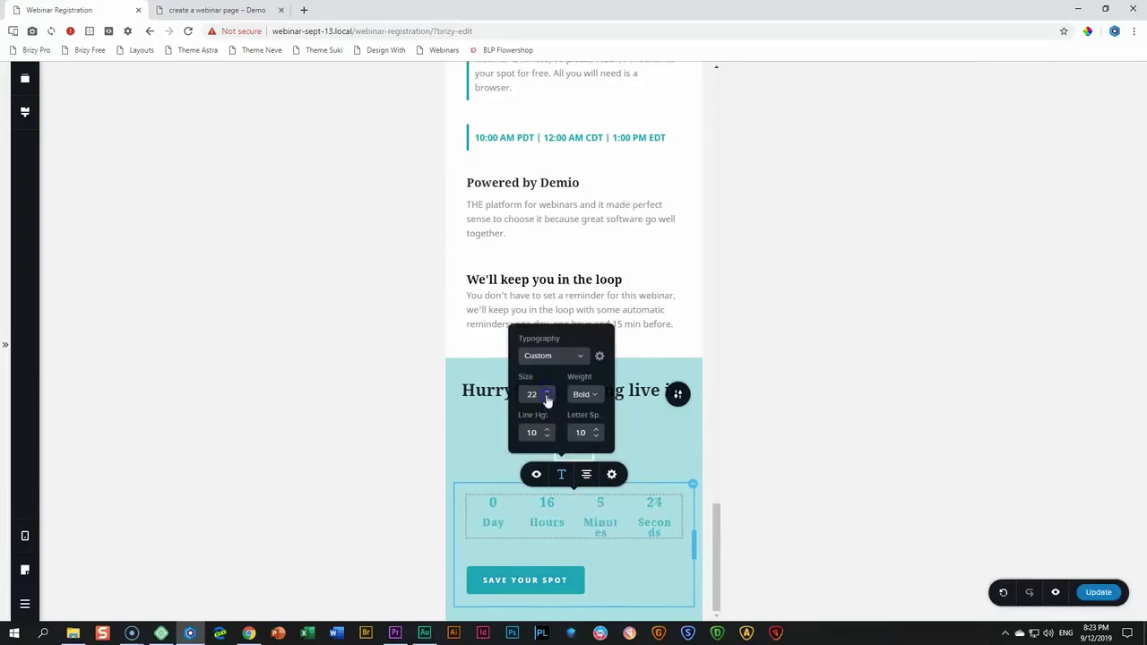
click(546, 400)
click(548, 403)
double_click(548, 404)
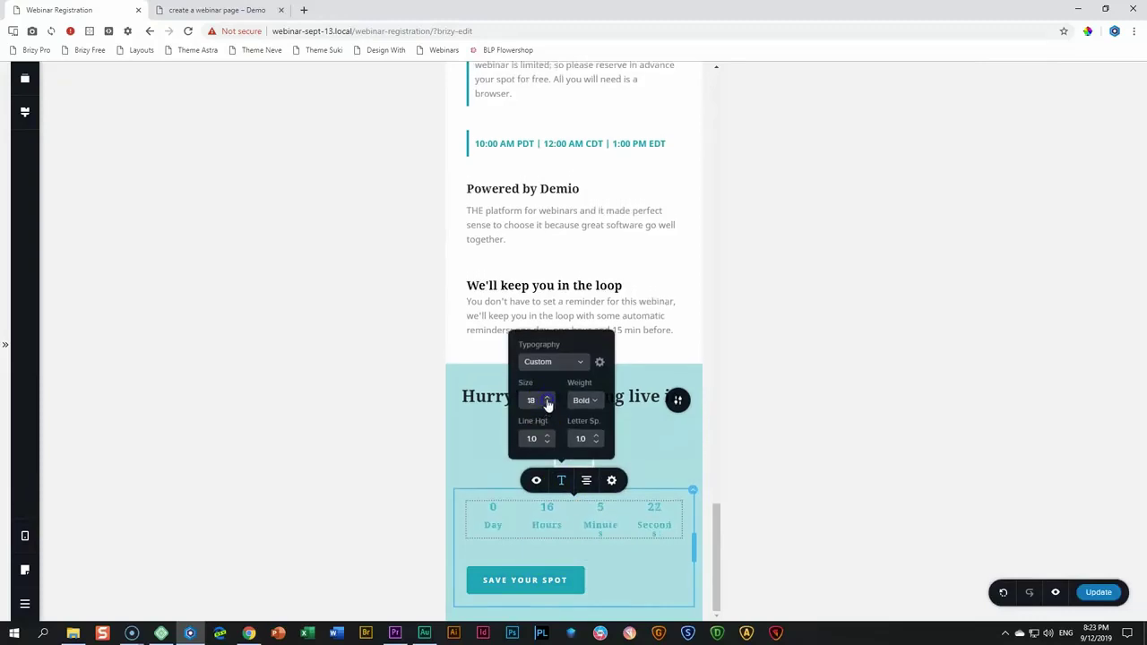
click(547, 401)
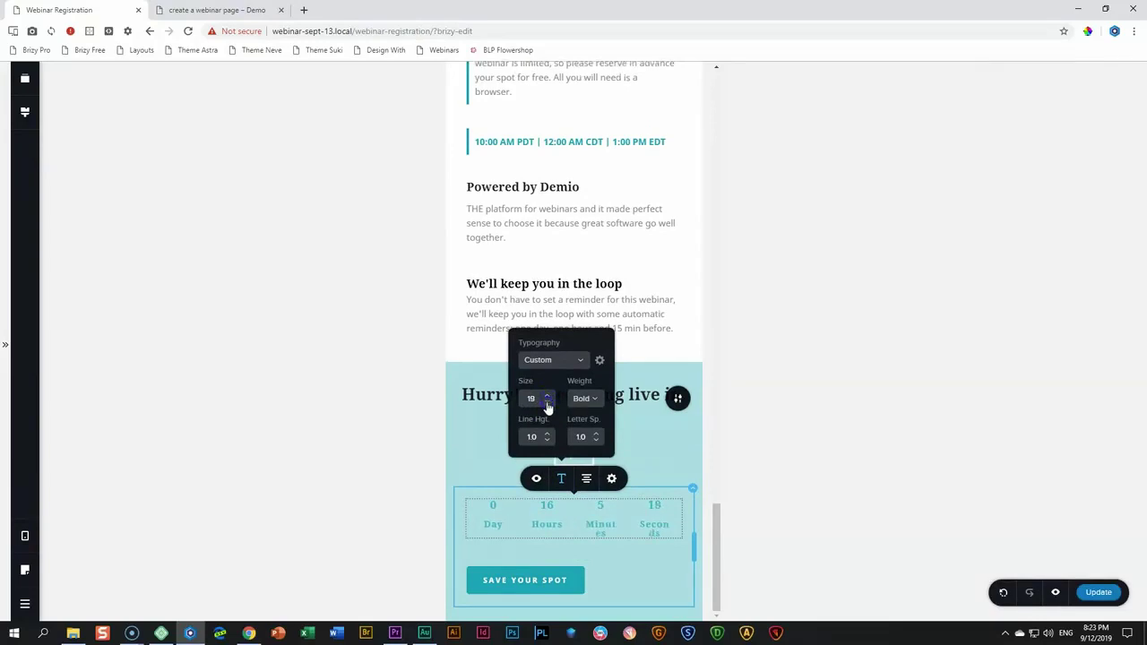
click(548, 404)
click(547, 404)
click(547, 404)
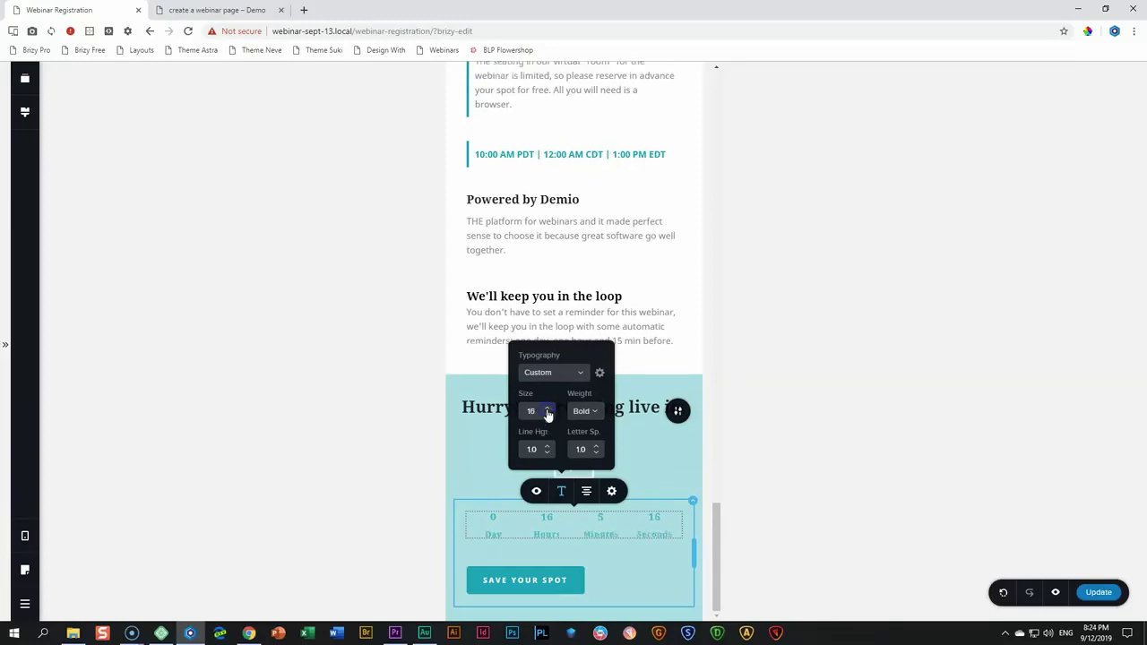
click(516, 532)
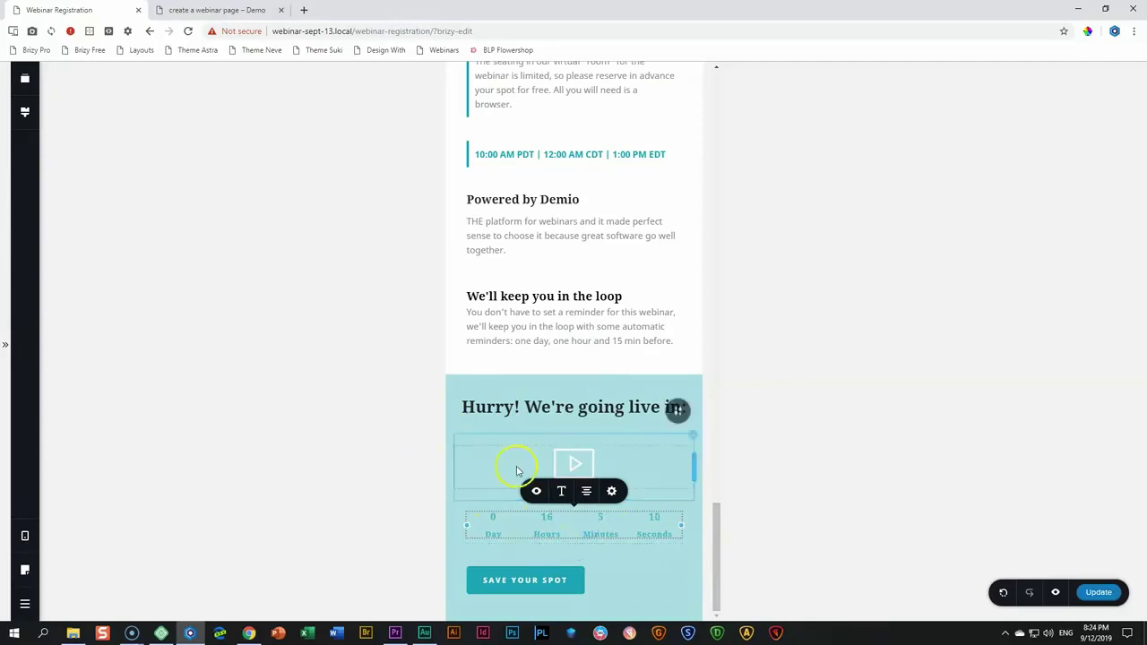
click(565, 496)
click(564, 496)
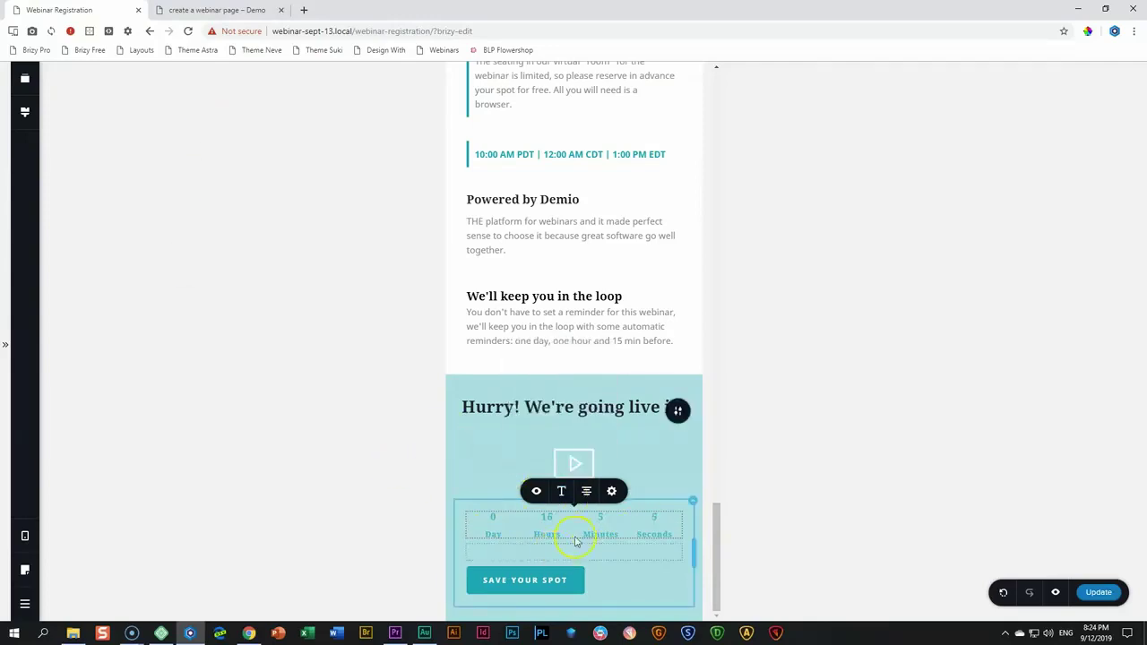
Center the "SAVE YOUR SPOT" button within its column in the mobile layout.
click(542, 579)
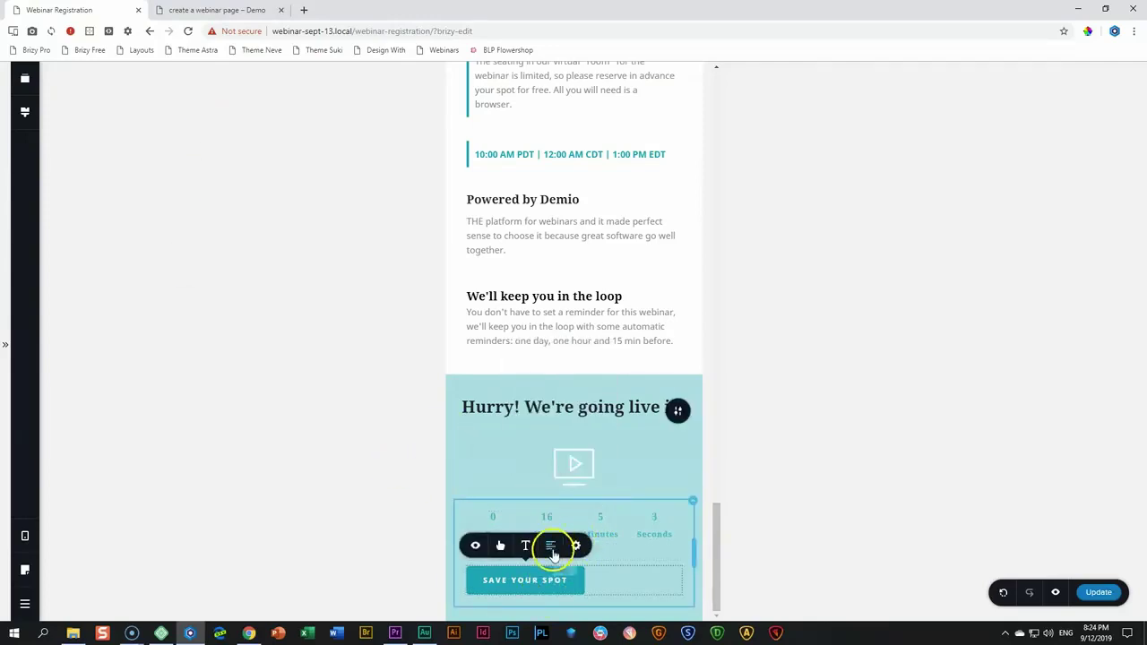
click(551, 546)
click(551, 546)
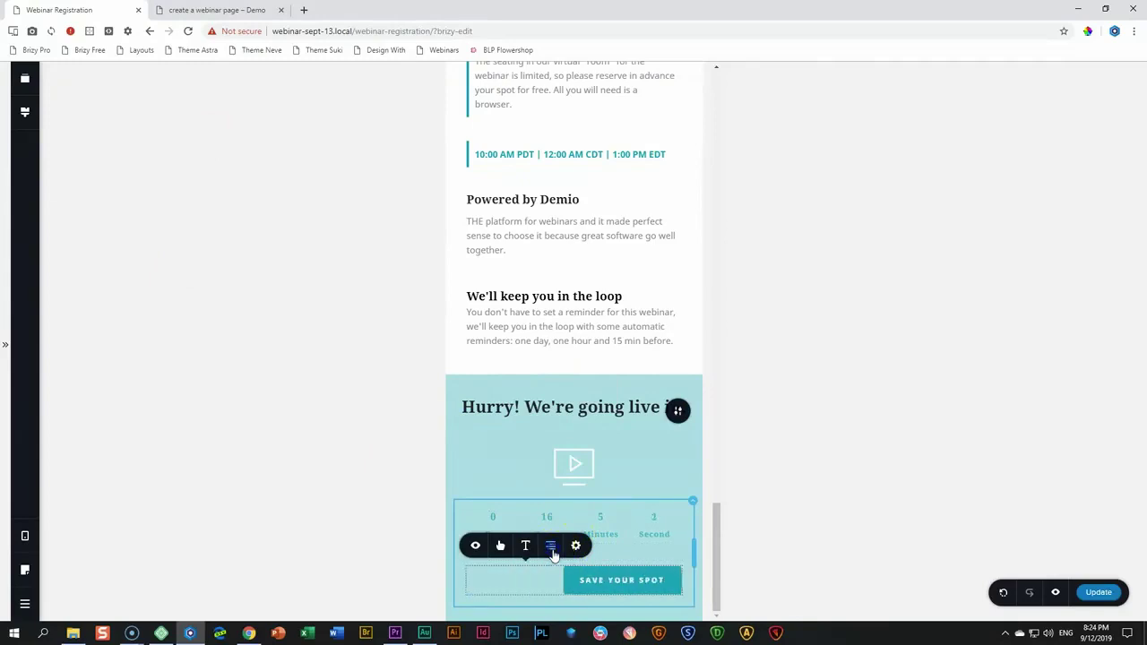
click(551, 547)
click(551, 546)
click(546, 529)
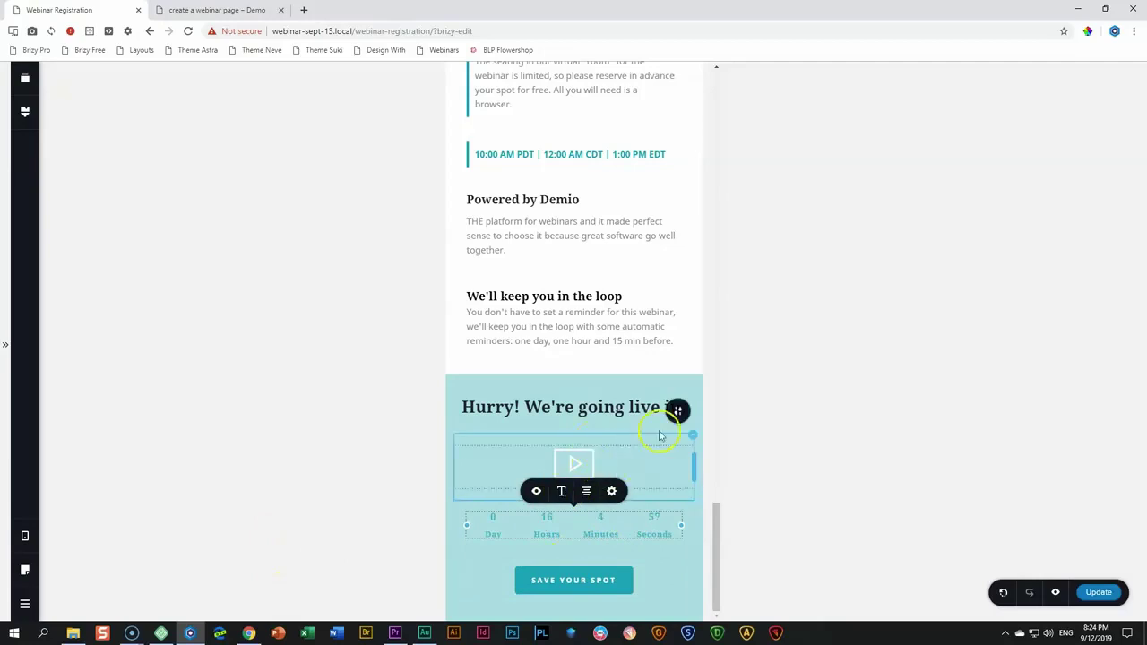
Switch the editor to the desktop layout and lower the "going live" block's overlay opacity to 22%.
click(24, 536)
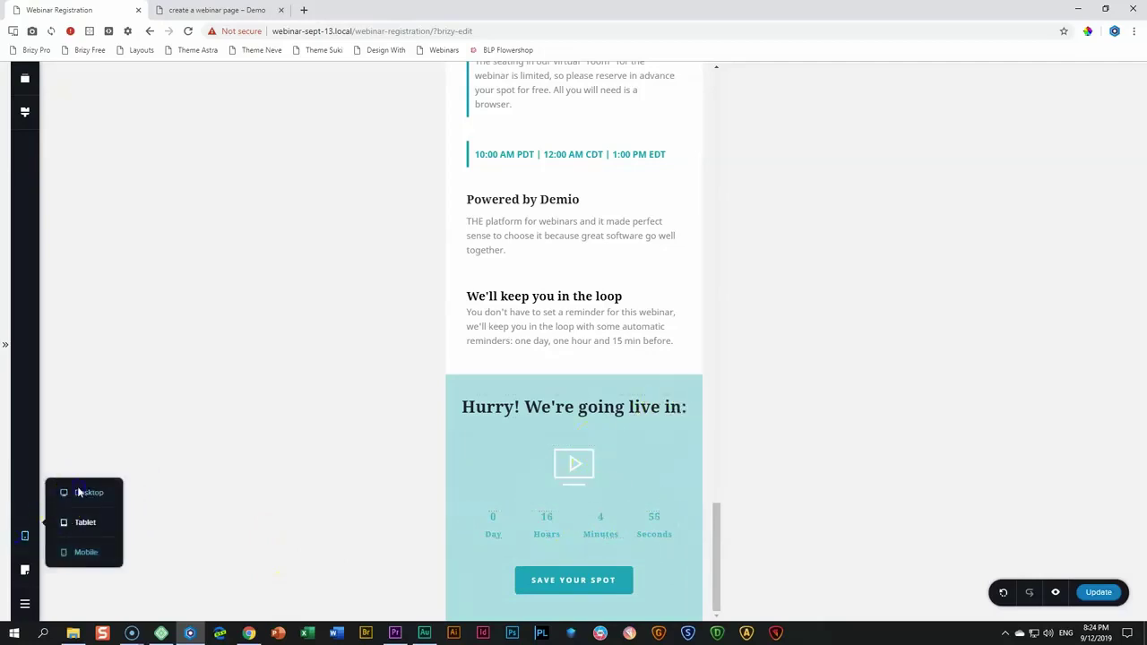
click(79, 492)
click(1098, 230)
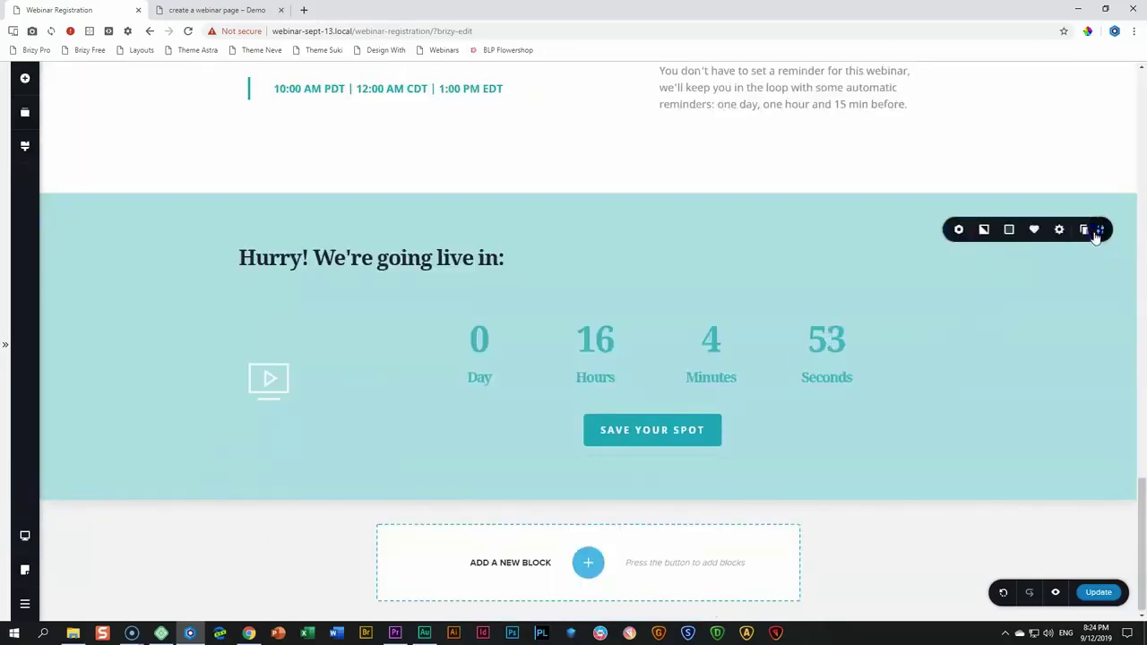
click(996, 229)
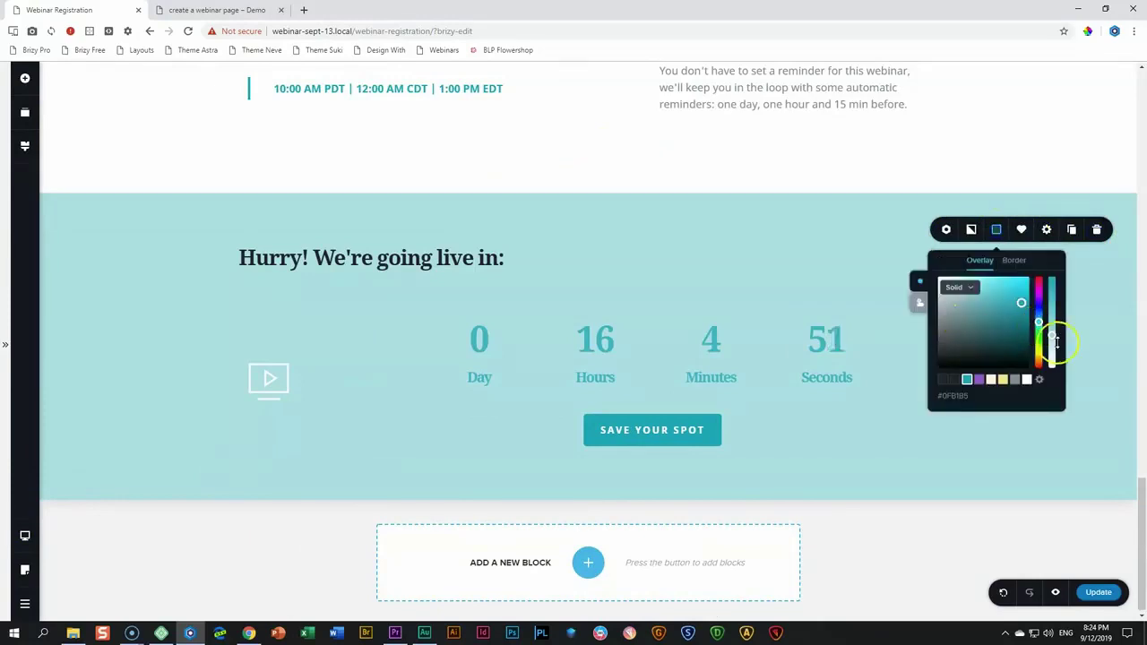
drag(1052, 343, 1052, 348)
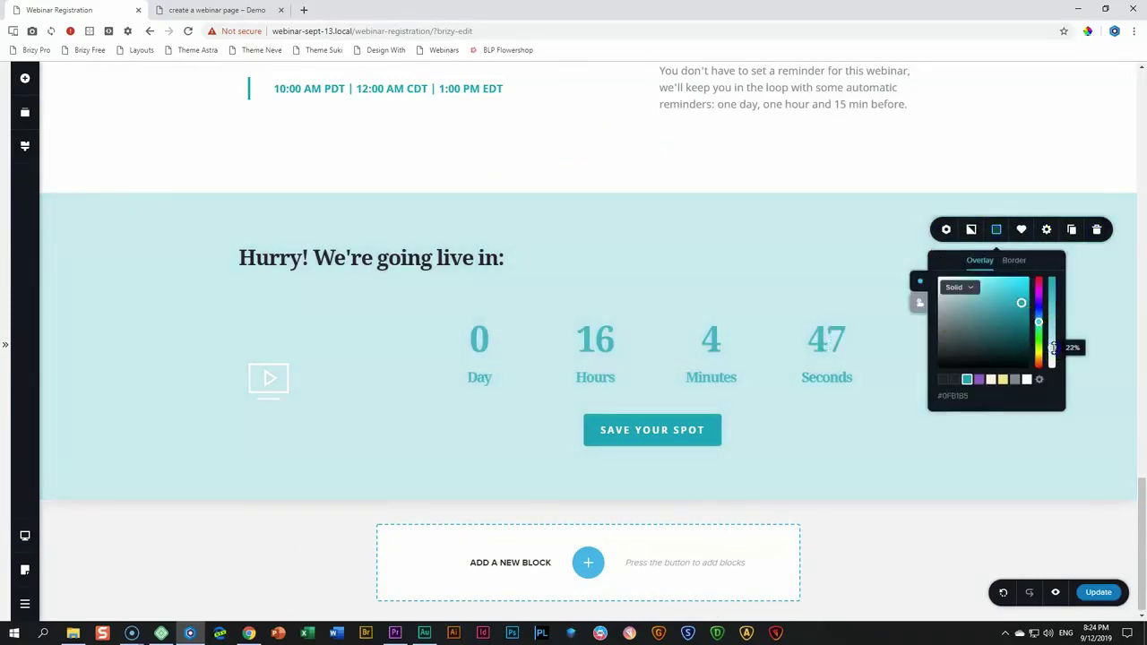
click(958, 448)
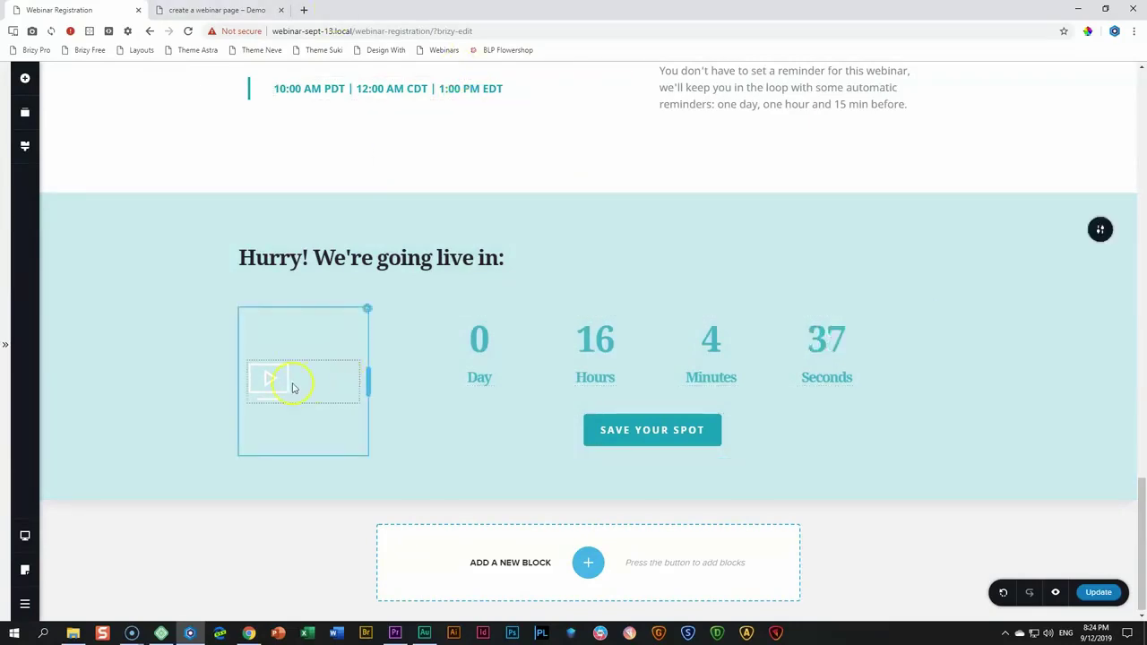
Align the content of the column holding the video icon to the top.
click(366, 309)
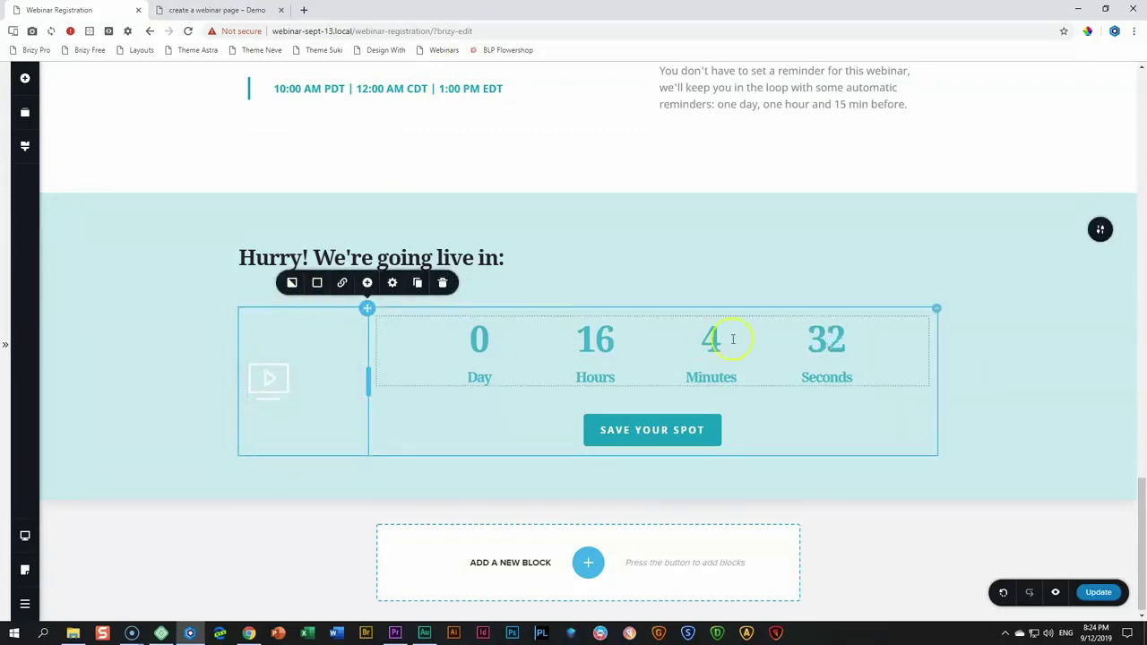
click(393, 284)
click(402, 220)
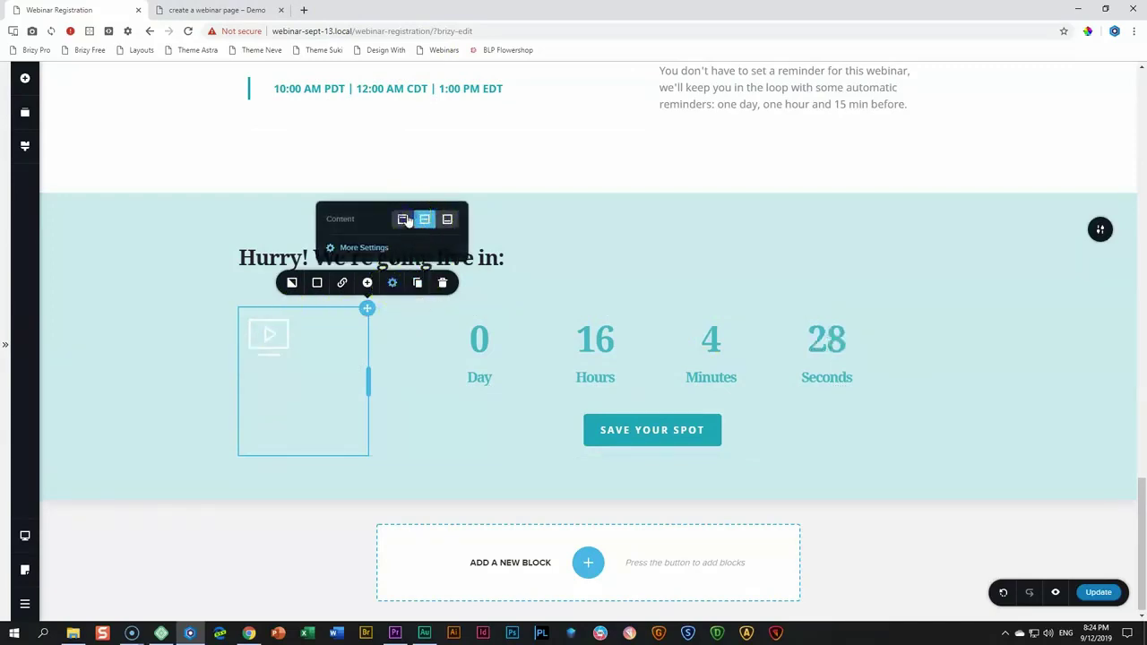
click(185, 337)
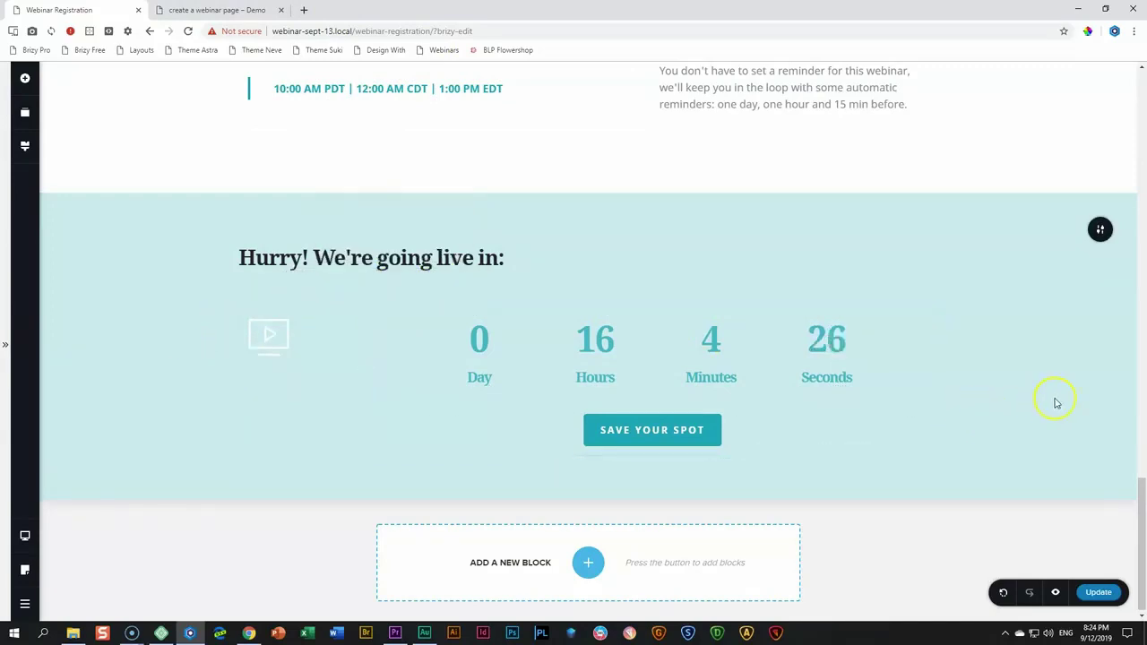
Check how the "going live" block looks in the tablet layout and in the mobile layout.
click(25, 536)
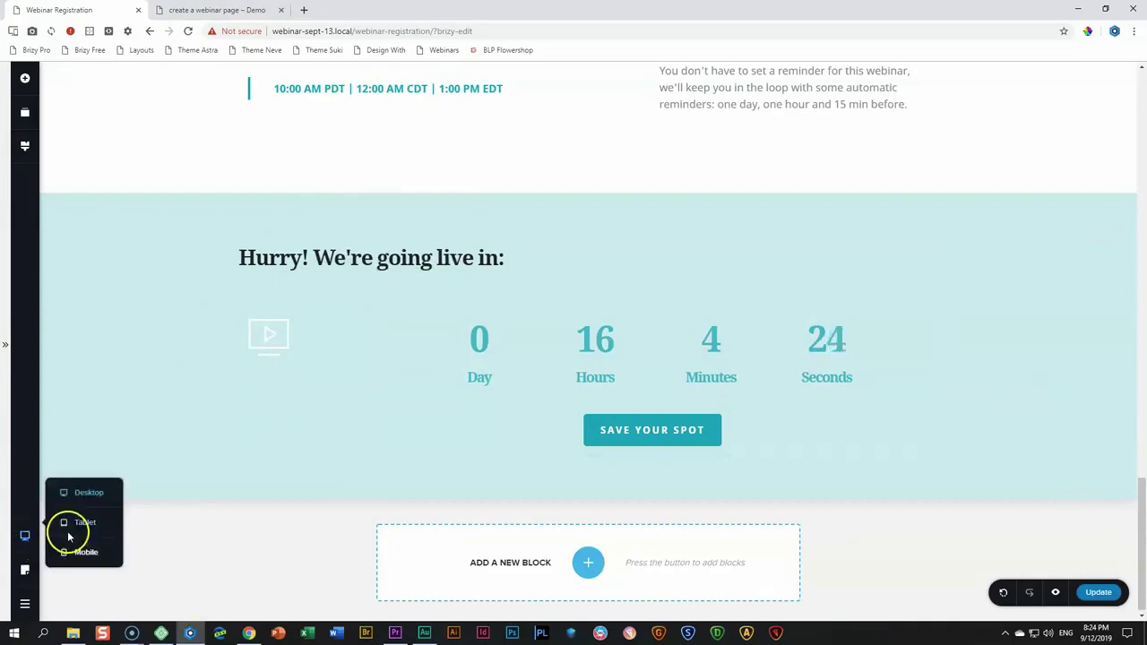
click(68, 534)
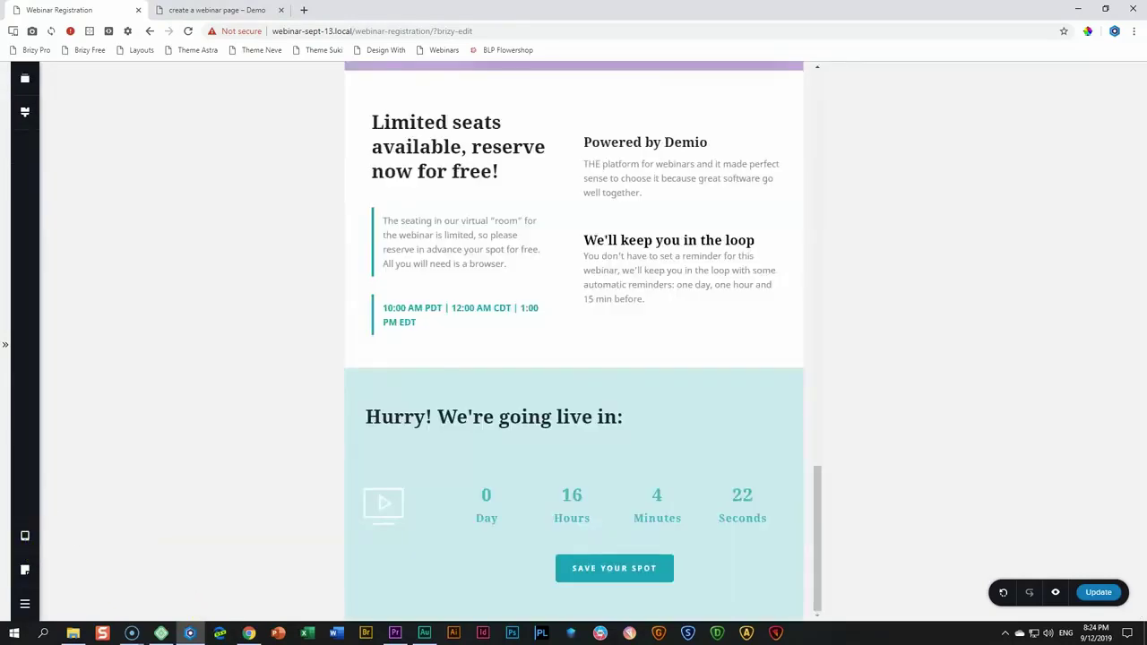
click(25, 538)
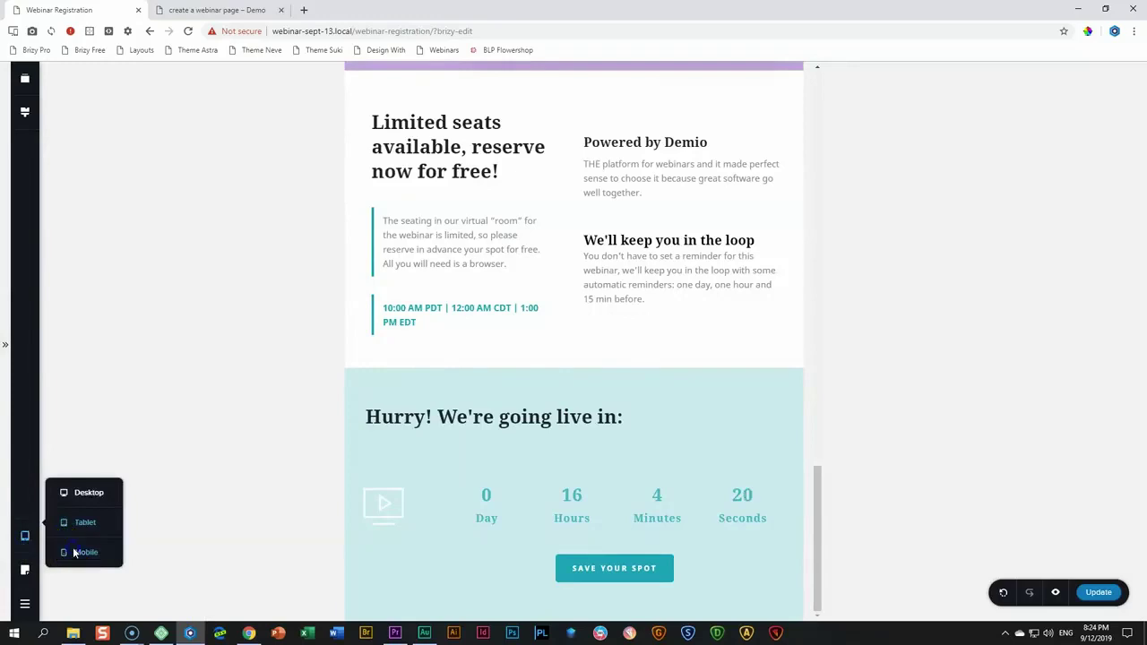
click(71, 553)
scroll(655, 500, down, 3)
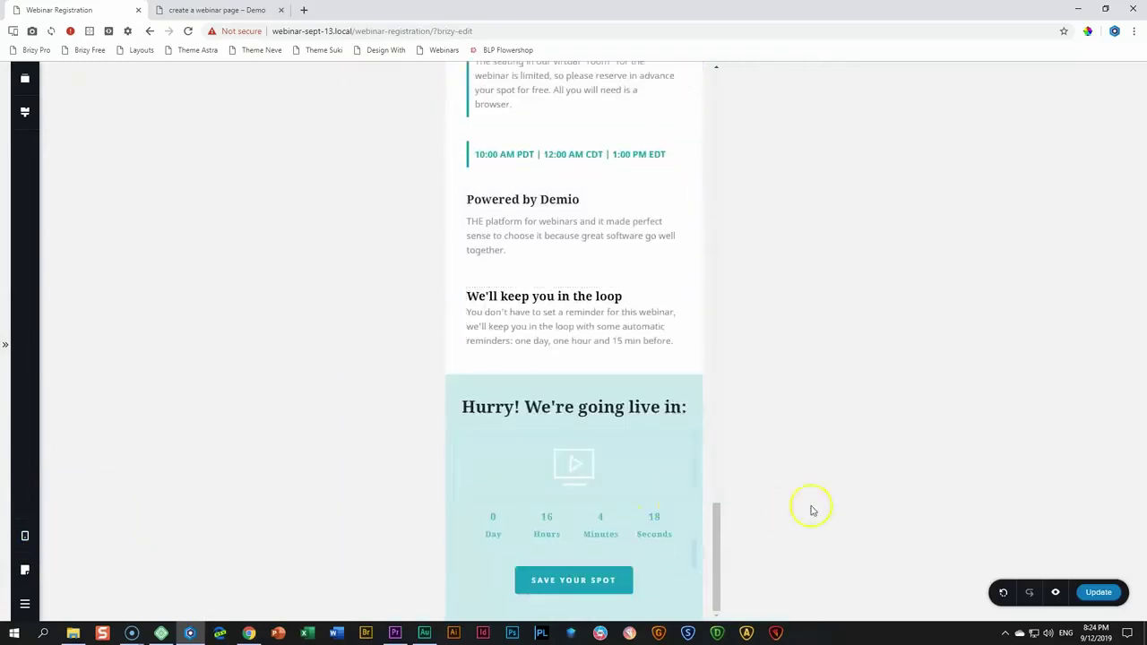
scroll(645, 510, up, 4)
scroll(645, 509, down, 4)
Return the editor to the desktop layout and update the page.
click(25, 537)
click(84, 491)
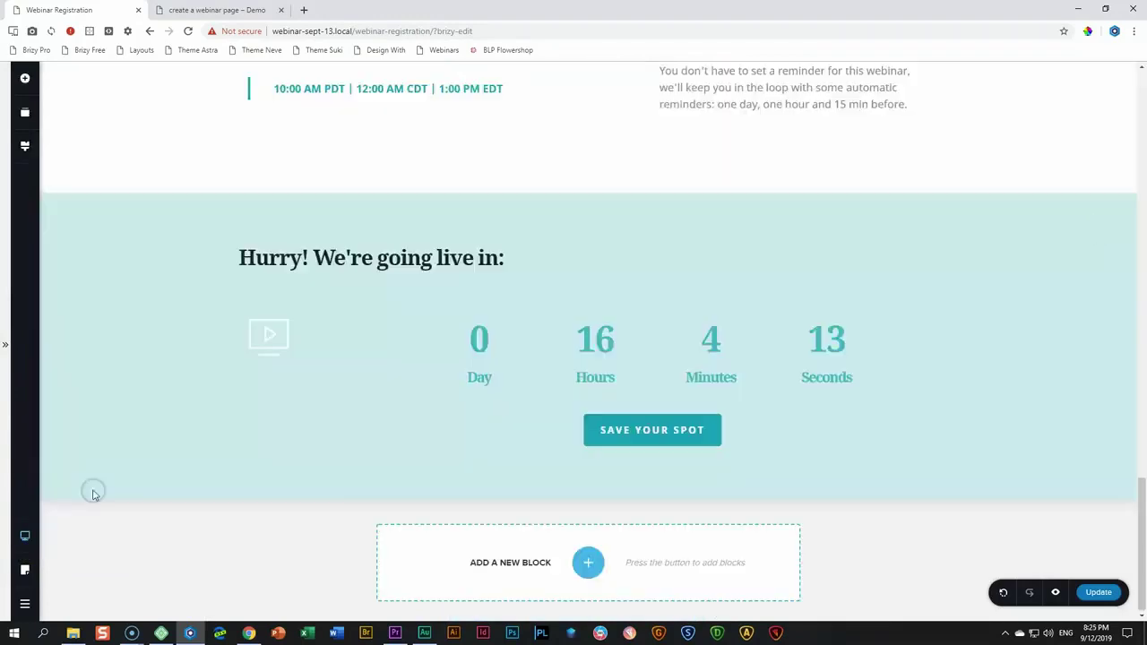
click(1102, 592)
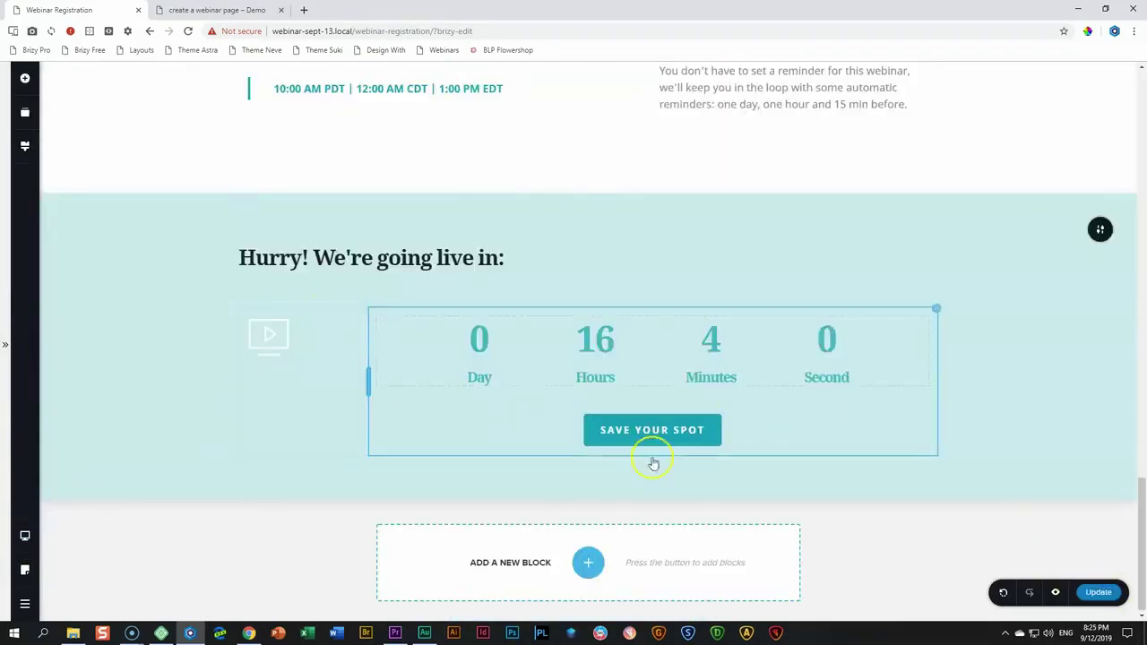
Add a blank block below the "going live" block and delete its left column, leaving one full-width column.
click(587, 561)
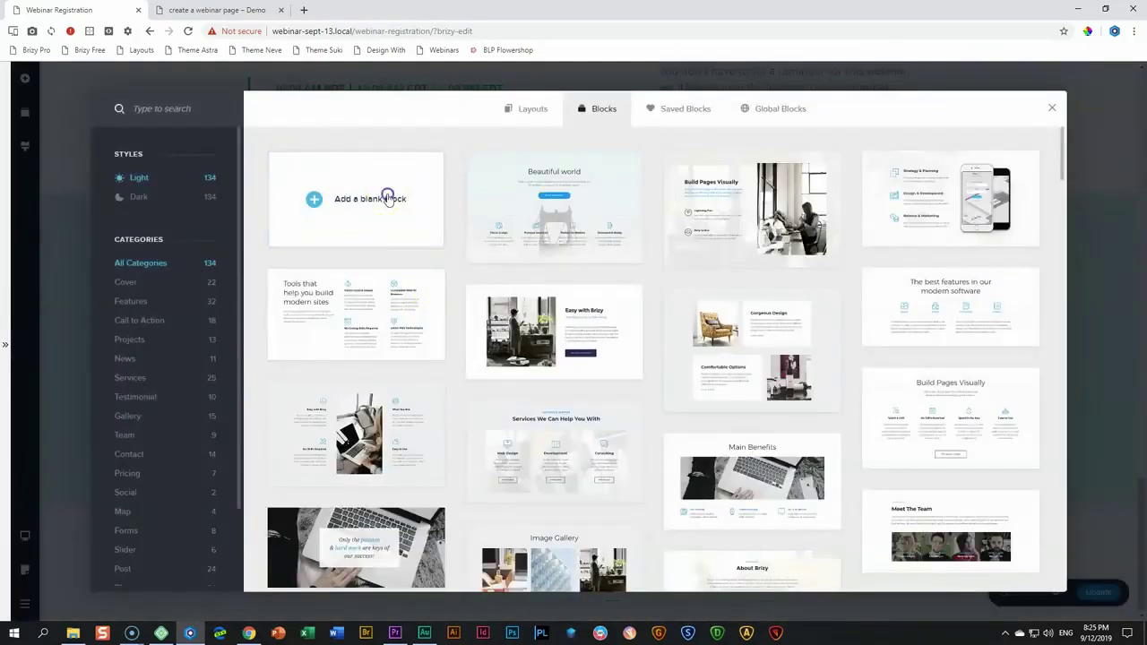
click(387, 199)
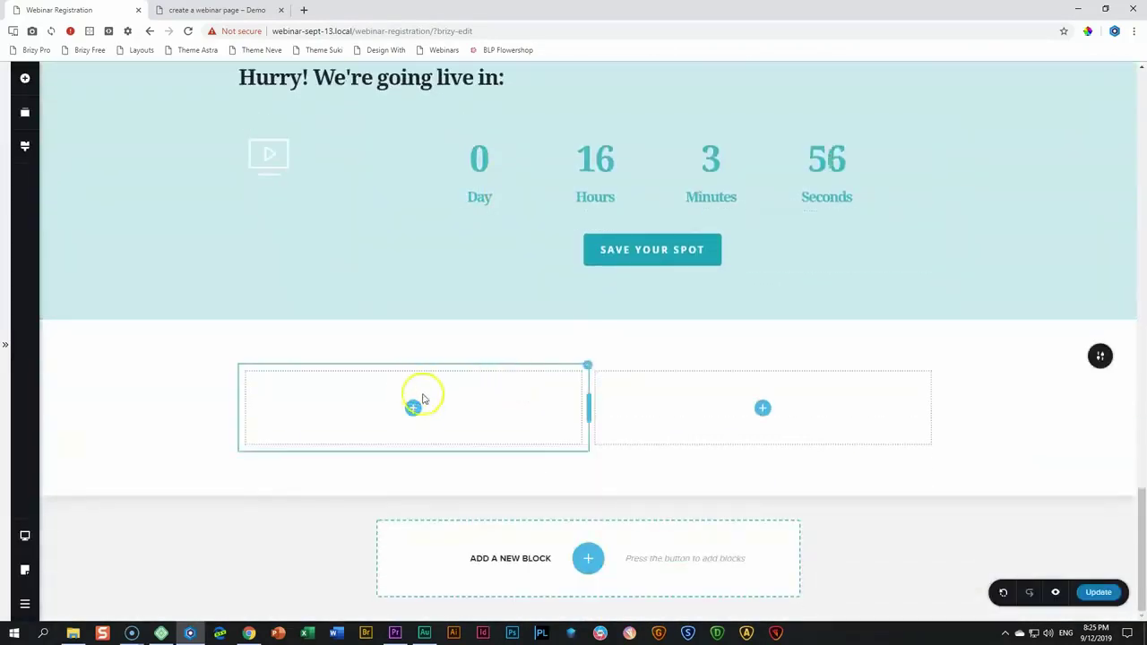
right_click(426, 401)
click(447, 542)
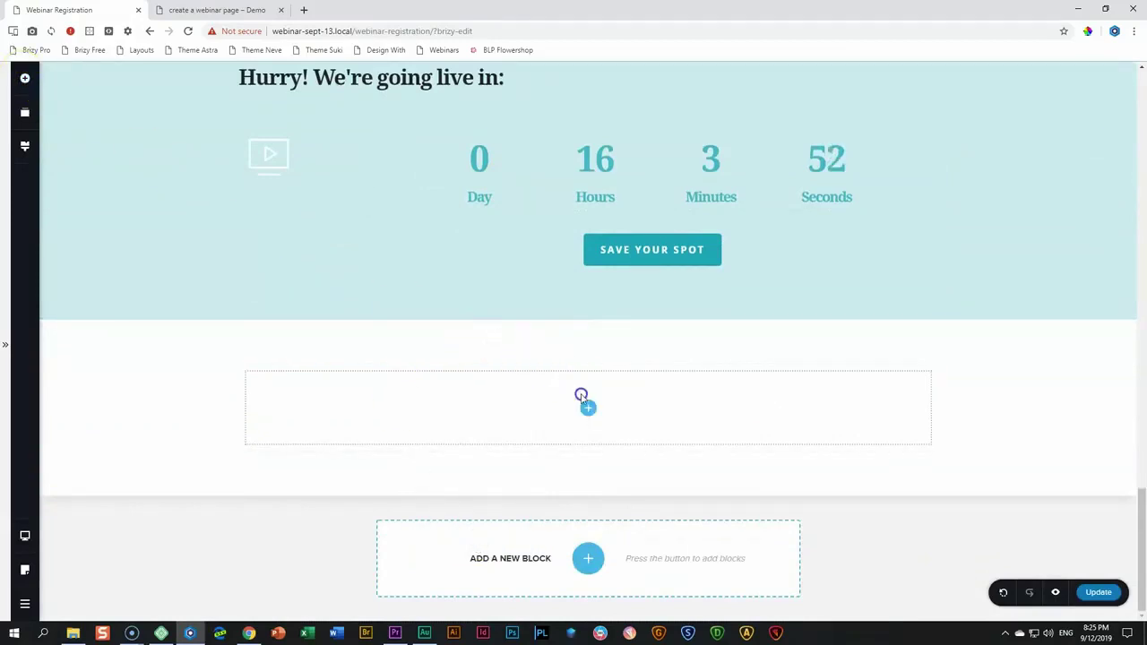
Place an icon element in the new block's column and change it to the square Facebook glyph.
click(25, 77)
drag(162, 165, 587, 417)
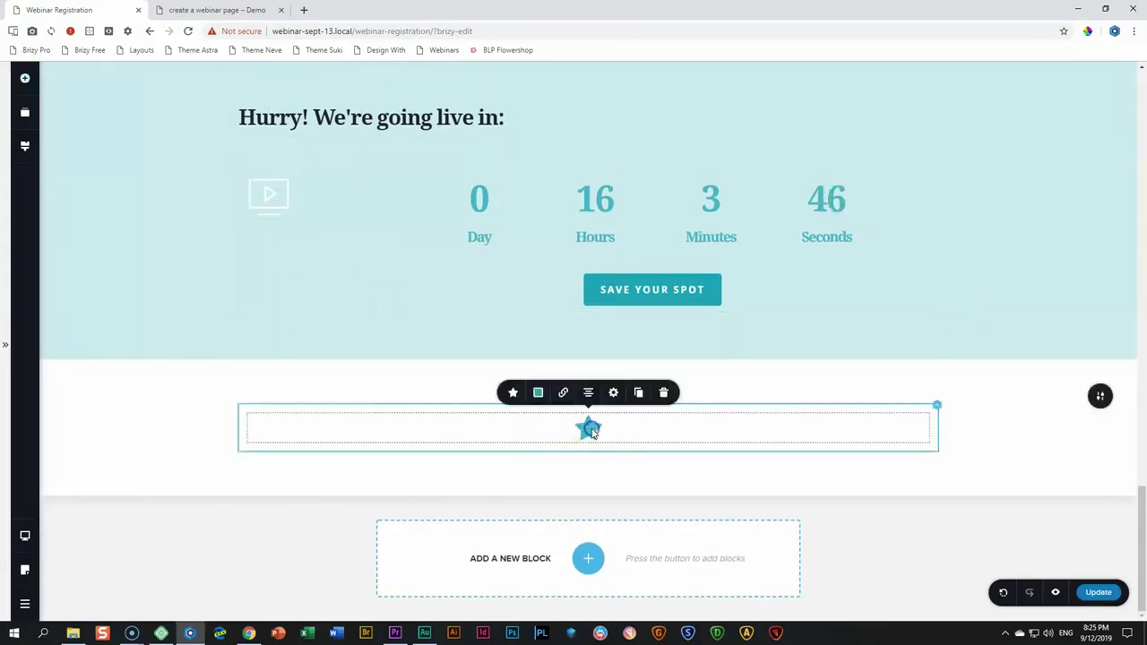
click(513, 392)
click(566, 319)
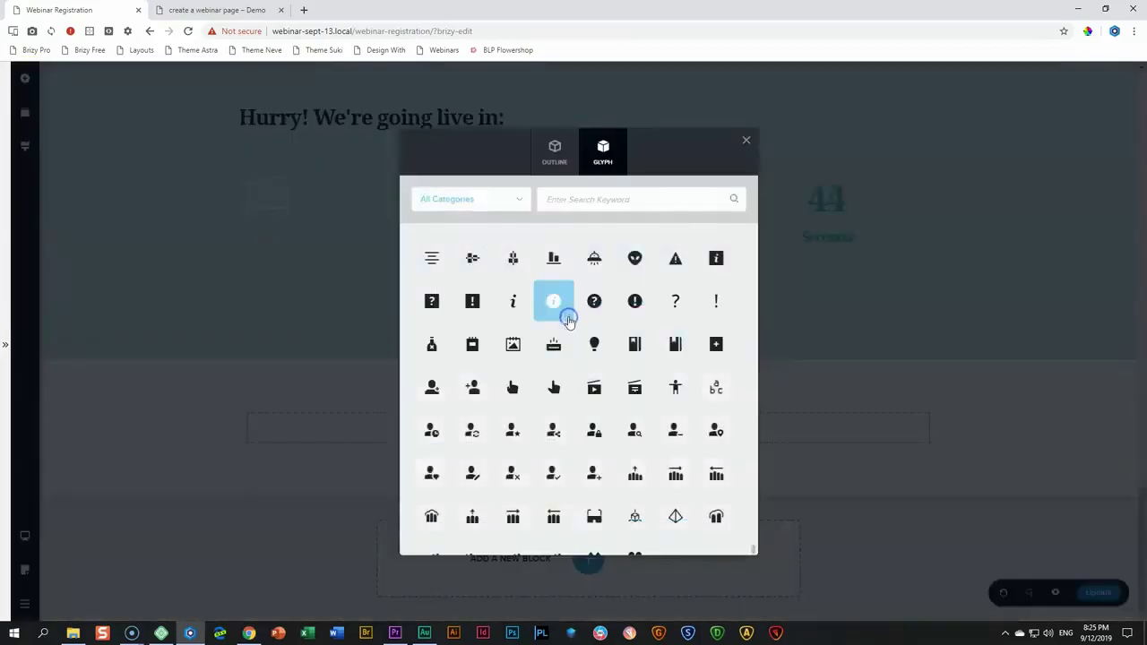
click(575, 203)
text(fa)
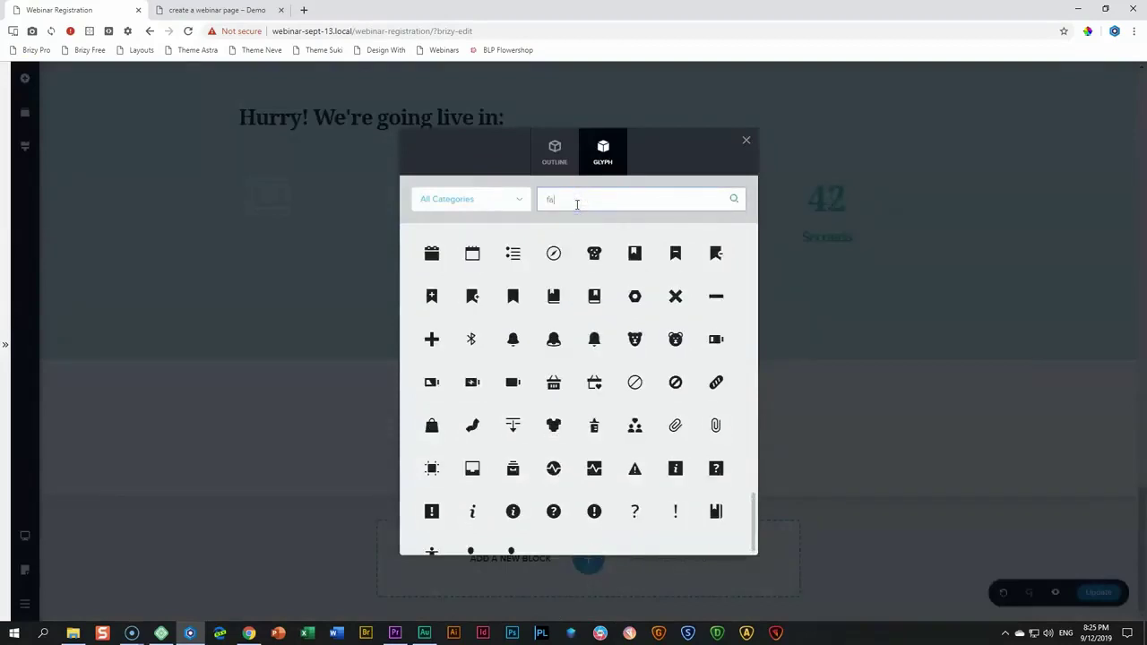
text(cebook)
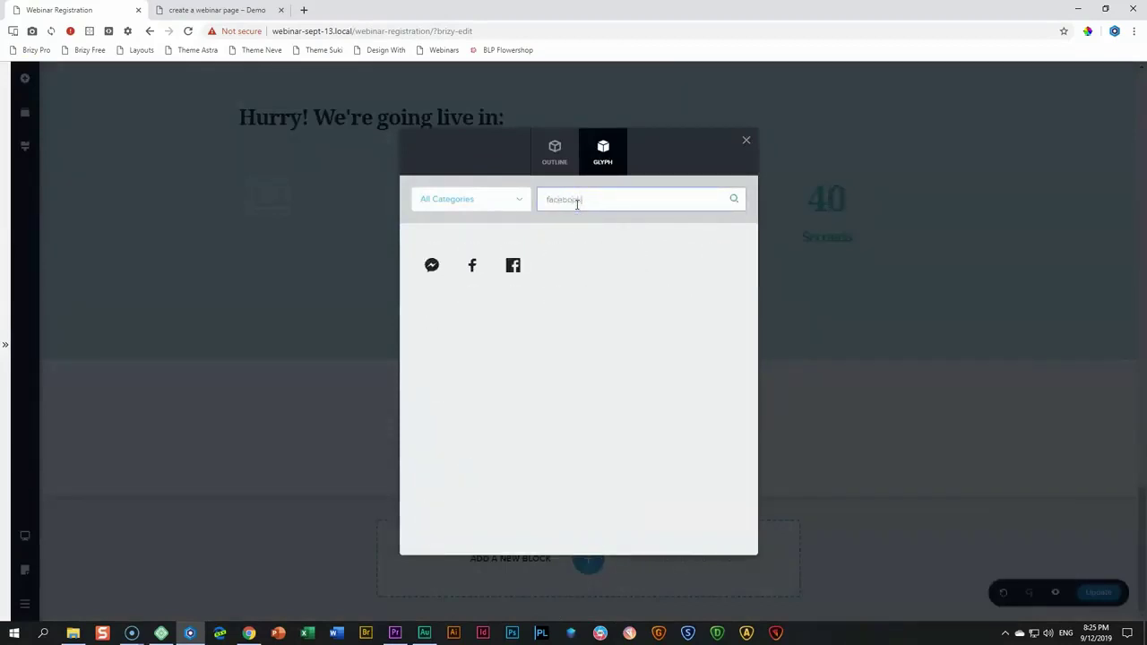
click(512, 265)
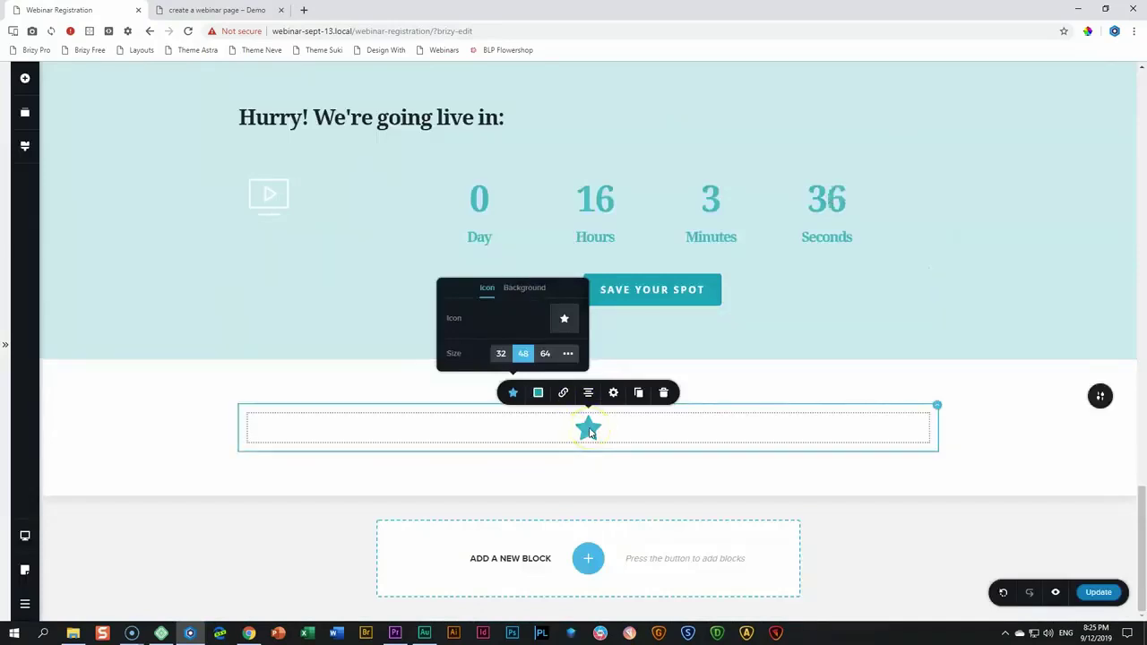
Set the Facebook icon's size to 30 px and give it the grey palette colour in both the normal and hover states.
click(567, 353)
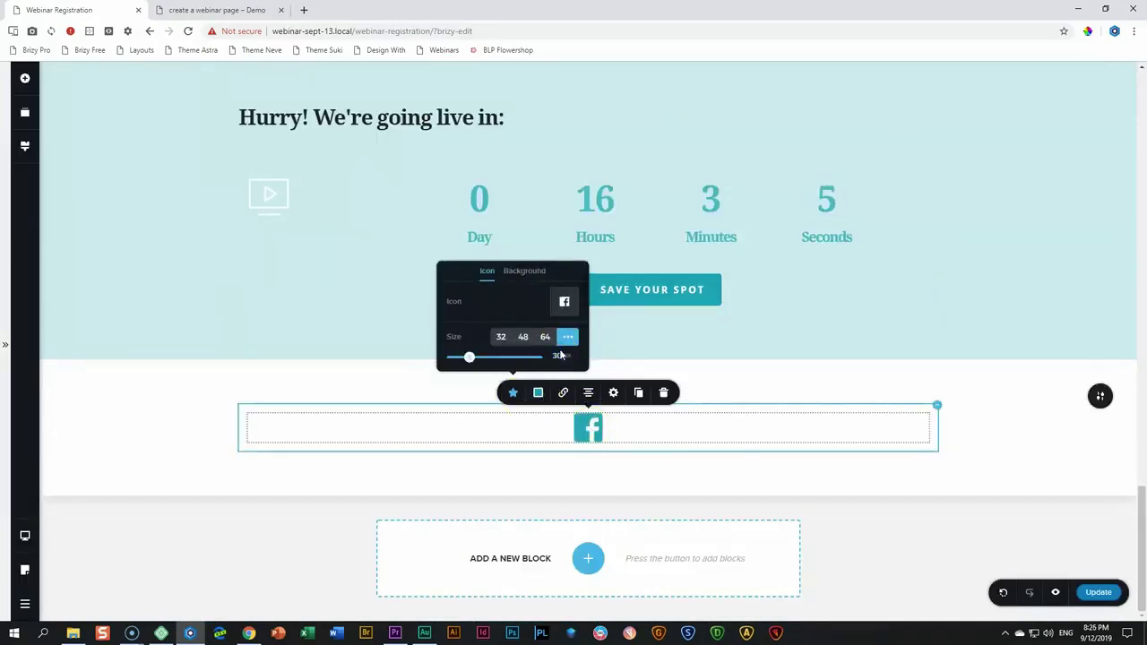
click(561, 357)
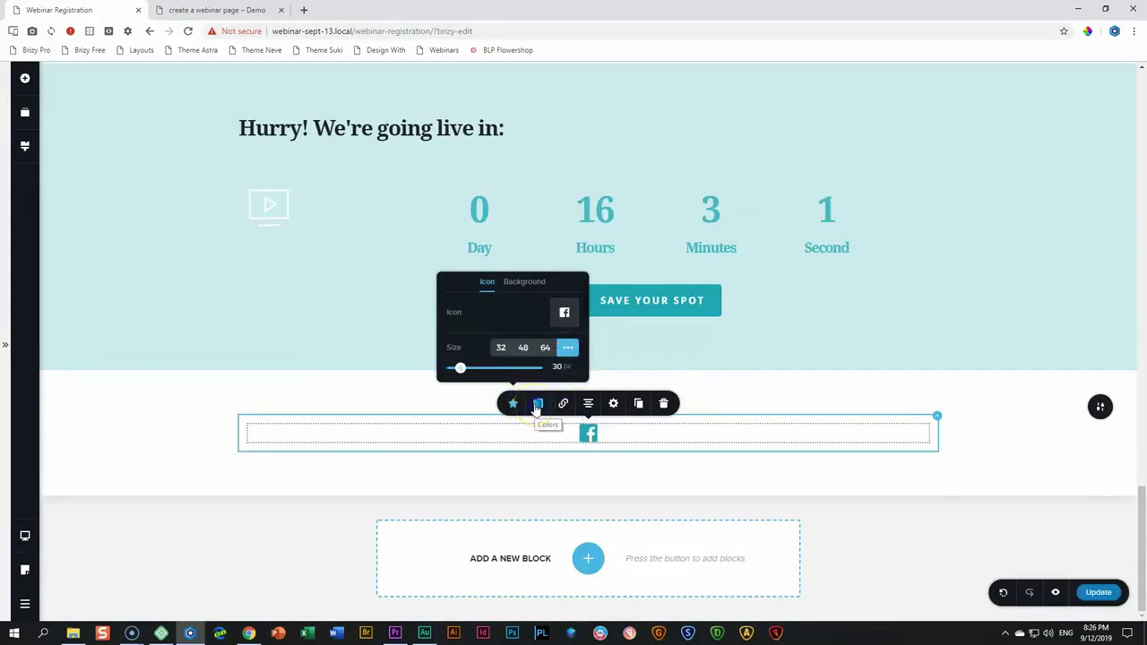
click(537, 406)
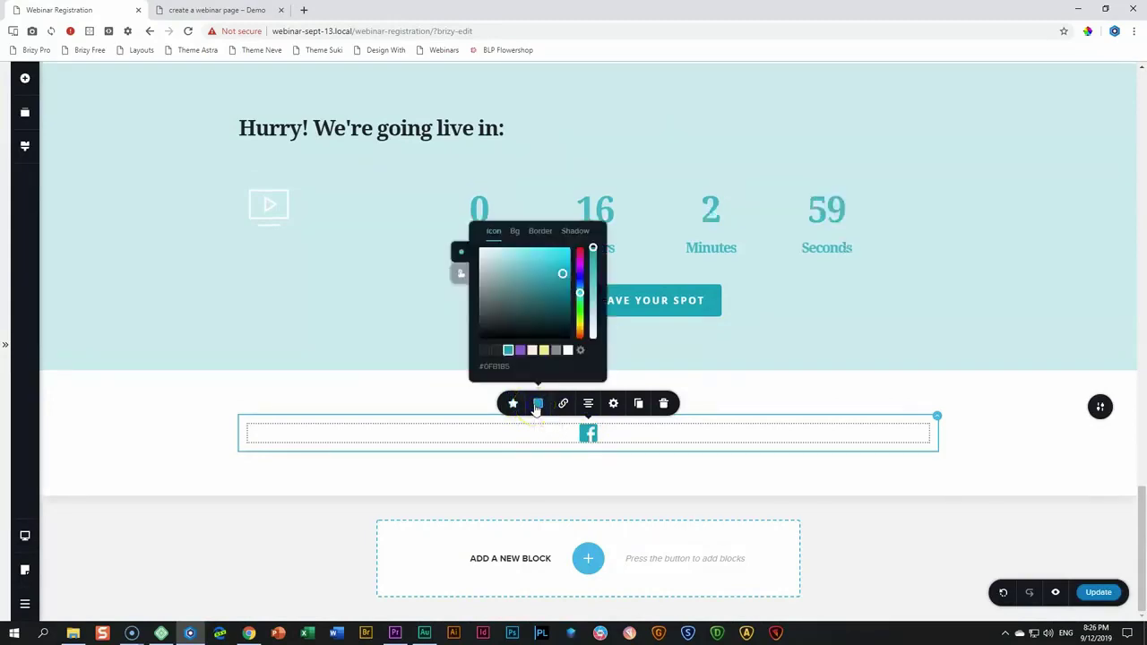
click(555, 350)
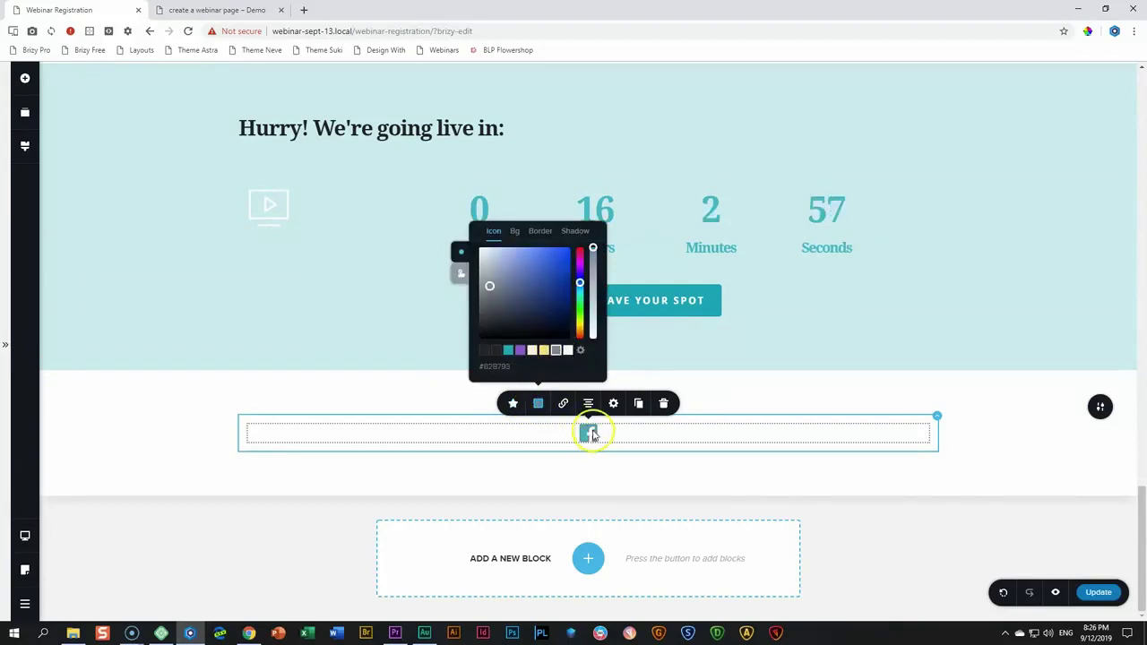
click(460, 273)
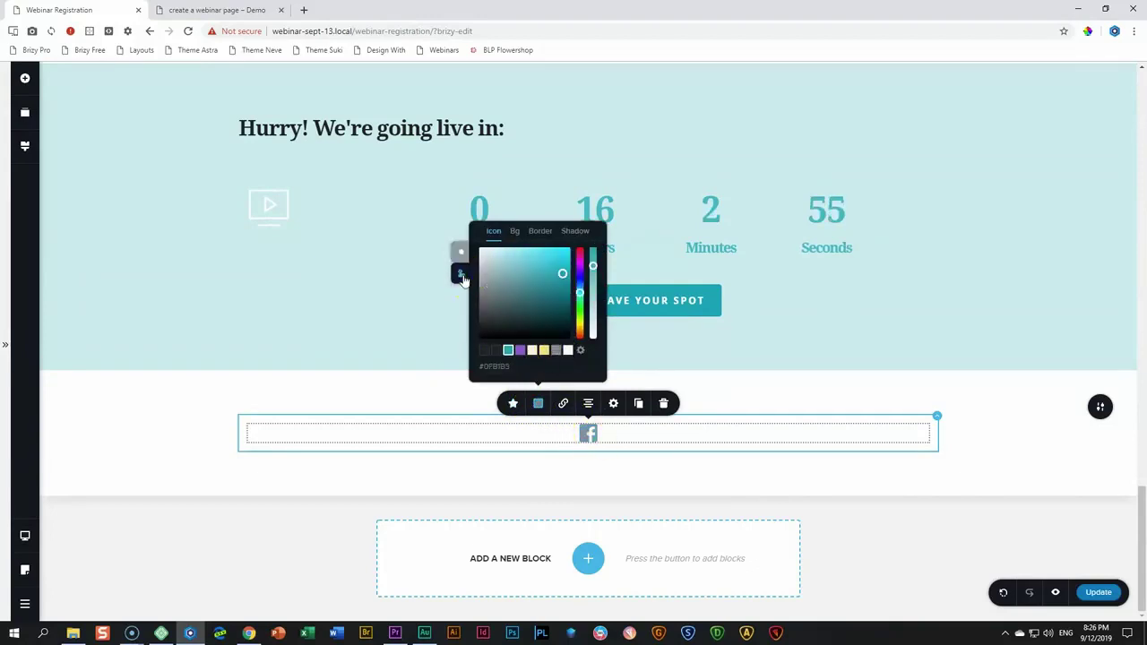
click(555, 350)
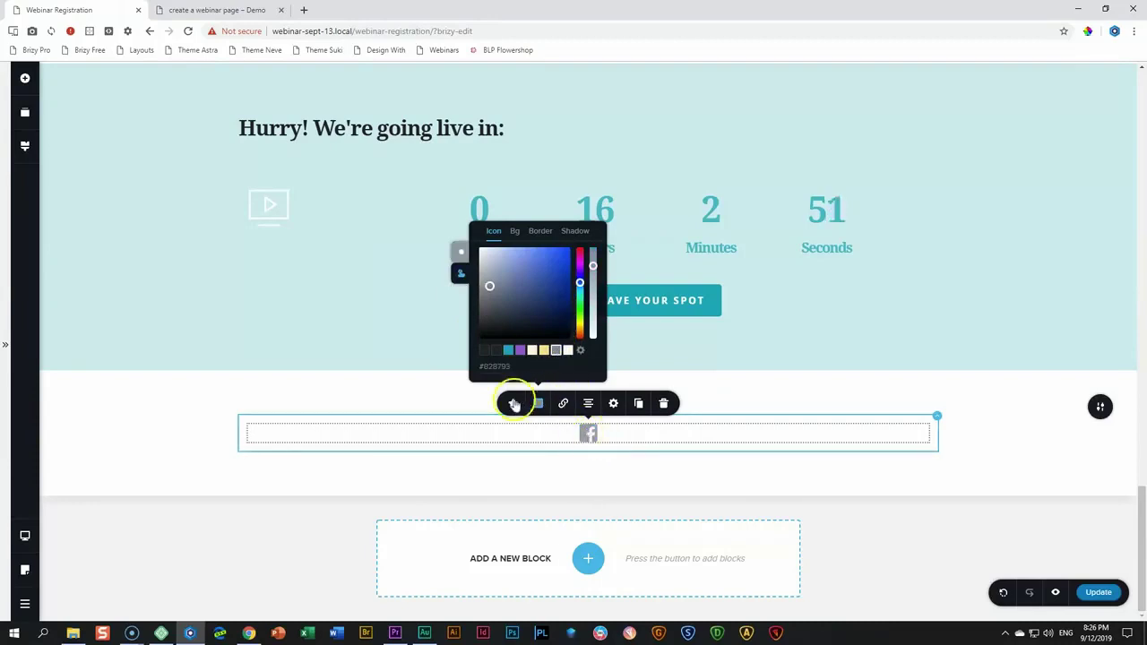
Duplicate the Facebook icon and change the copy to the Twitter glyph.
click(639, 405)
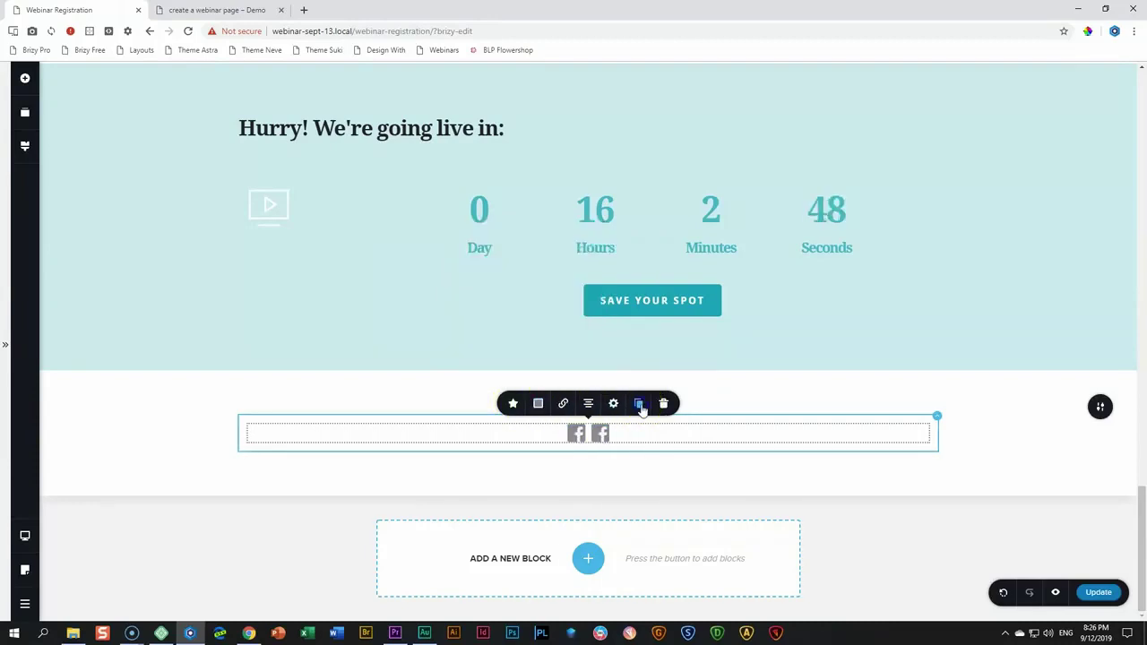
click(523, 404)
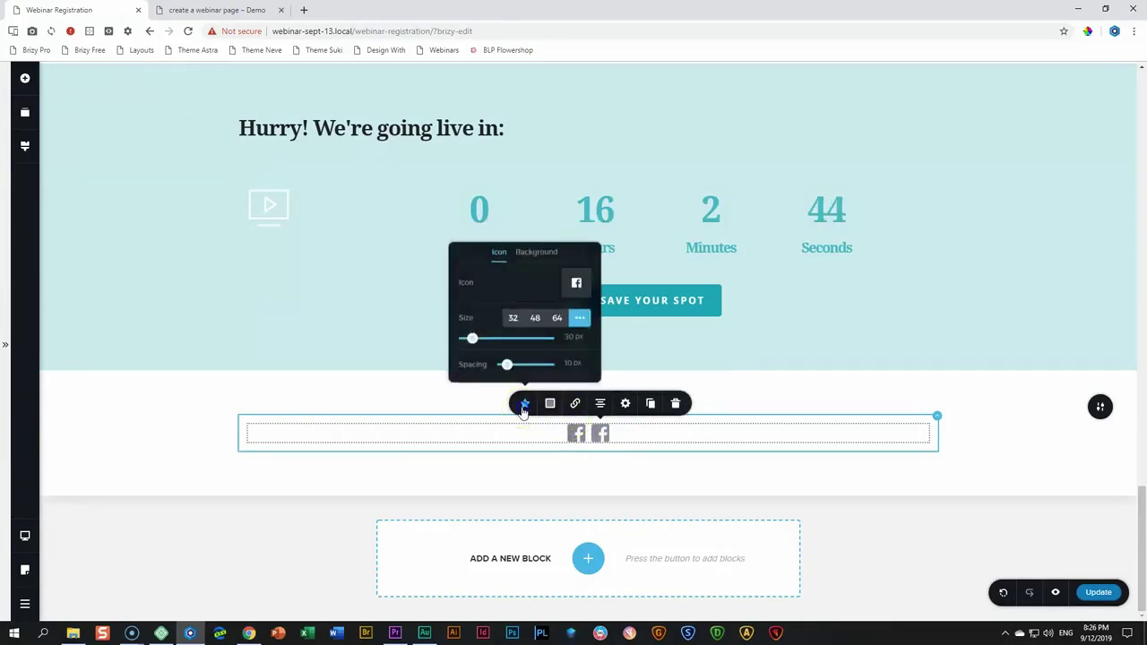
click(575, 299)
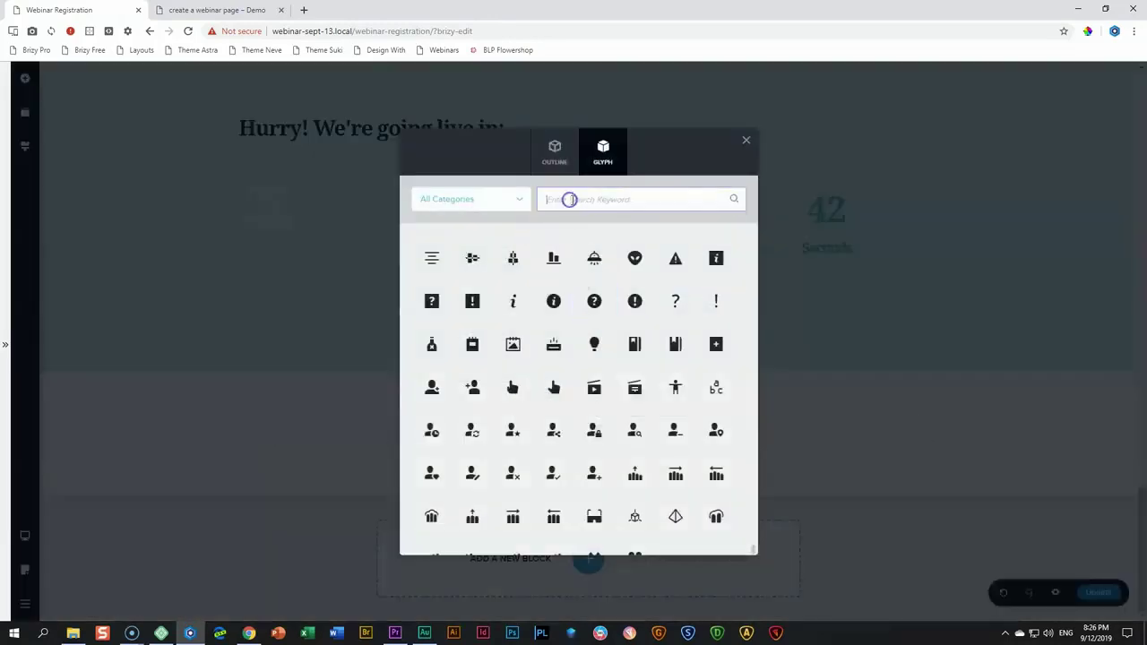
click(573, 200)
text(tw)
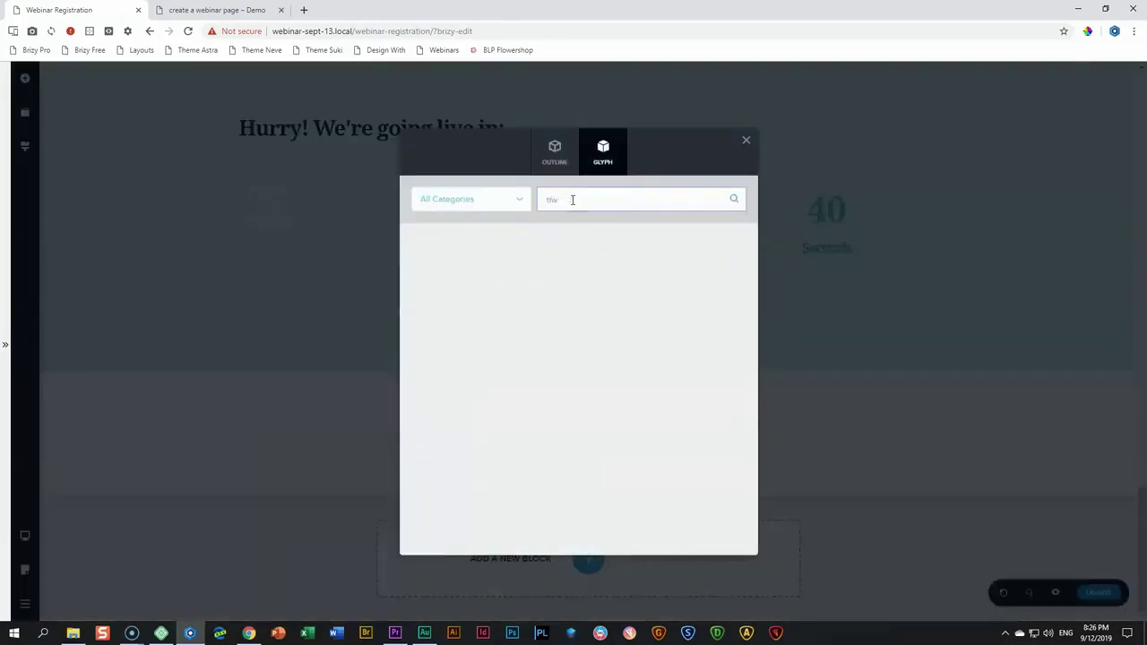
text(itter)
click(431, 265)
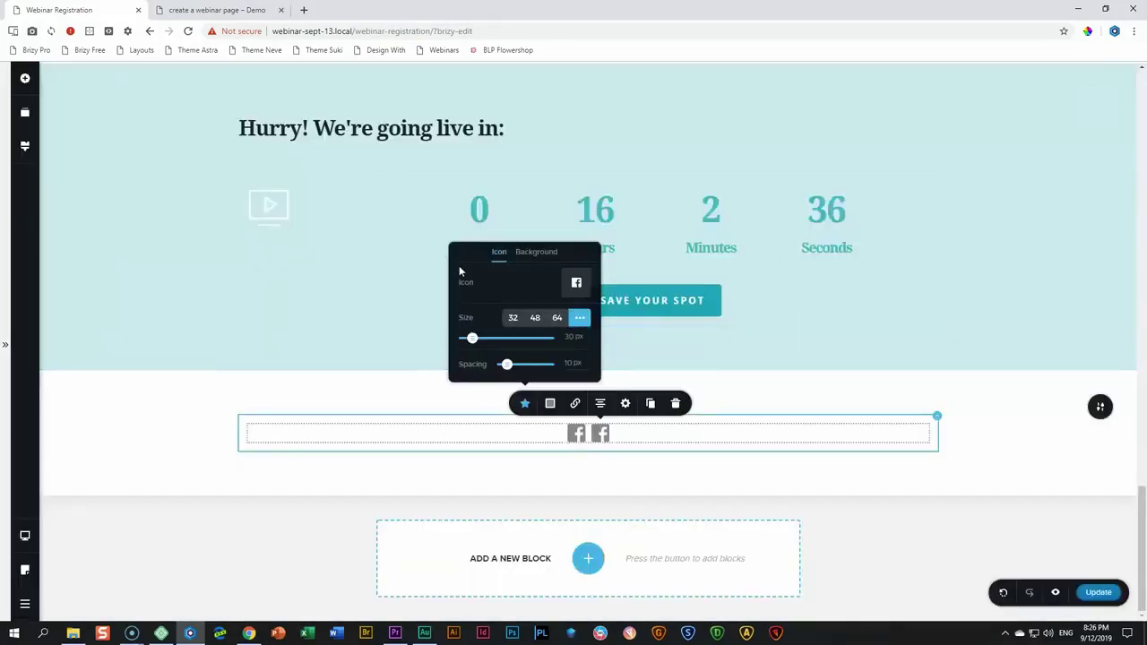
Turn a duplicate of the Twitter icon into the YouTube glyph and widen the spacing between the three icons.
click(650, 405)
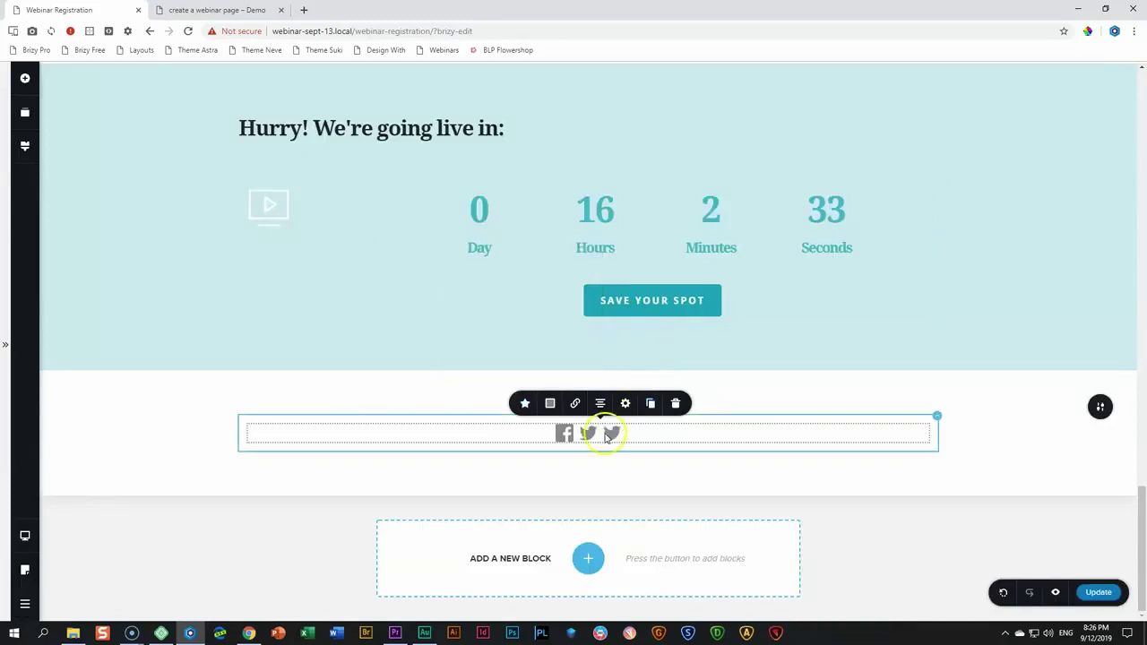
click(610, 433)
click(539, 408)
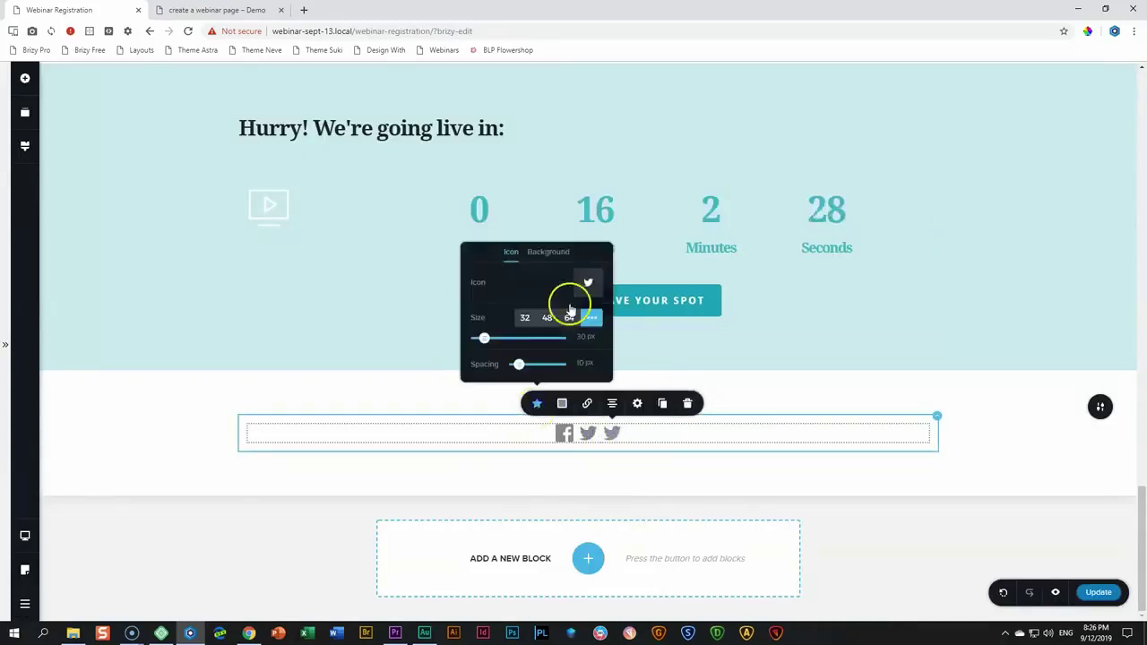
click(585, 283)
click(582, 199)
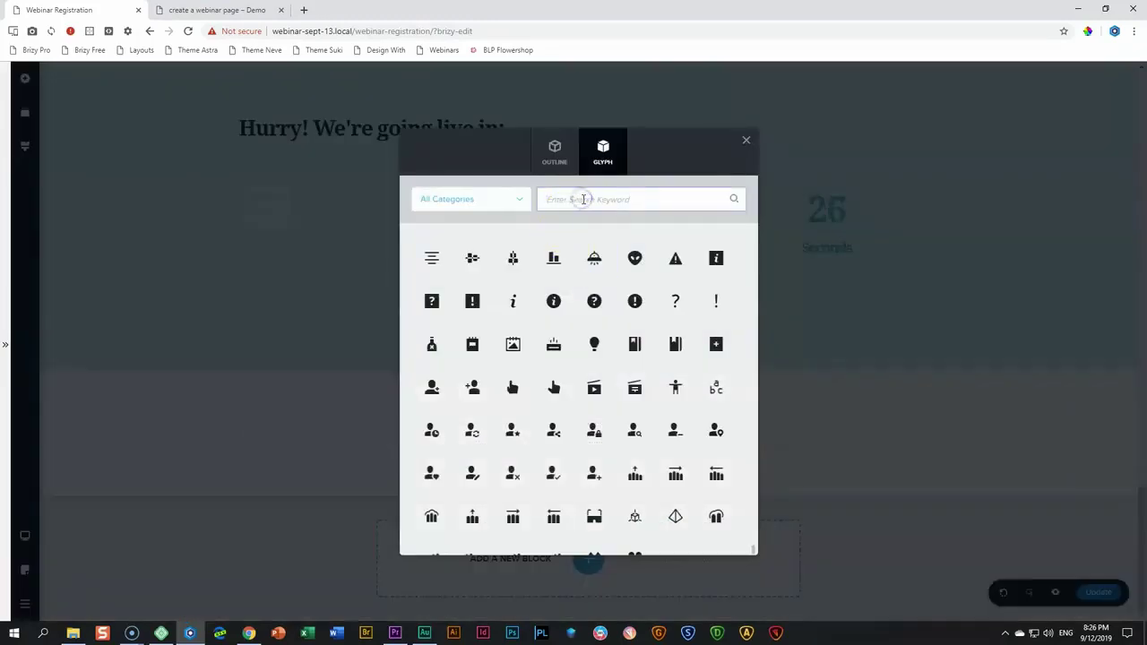
text(youtube)
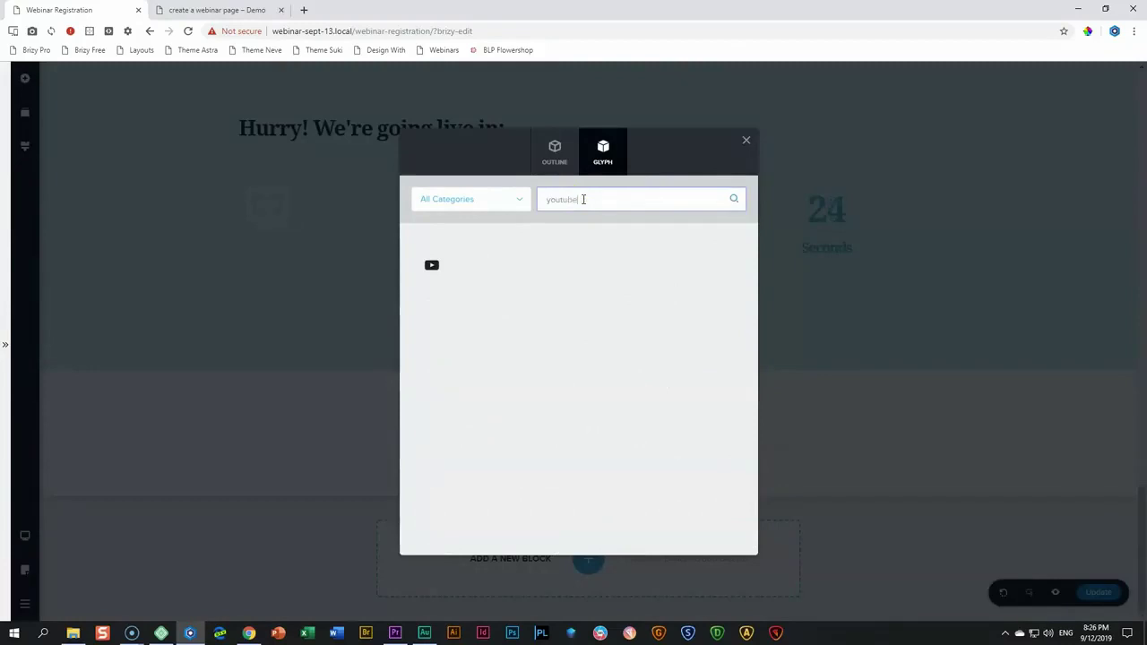
click(431, 266)
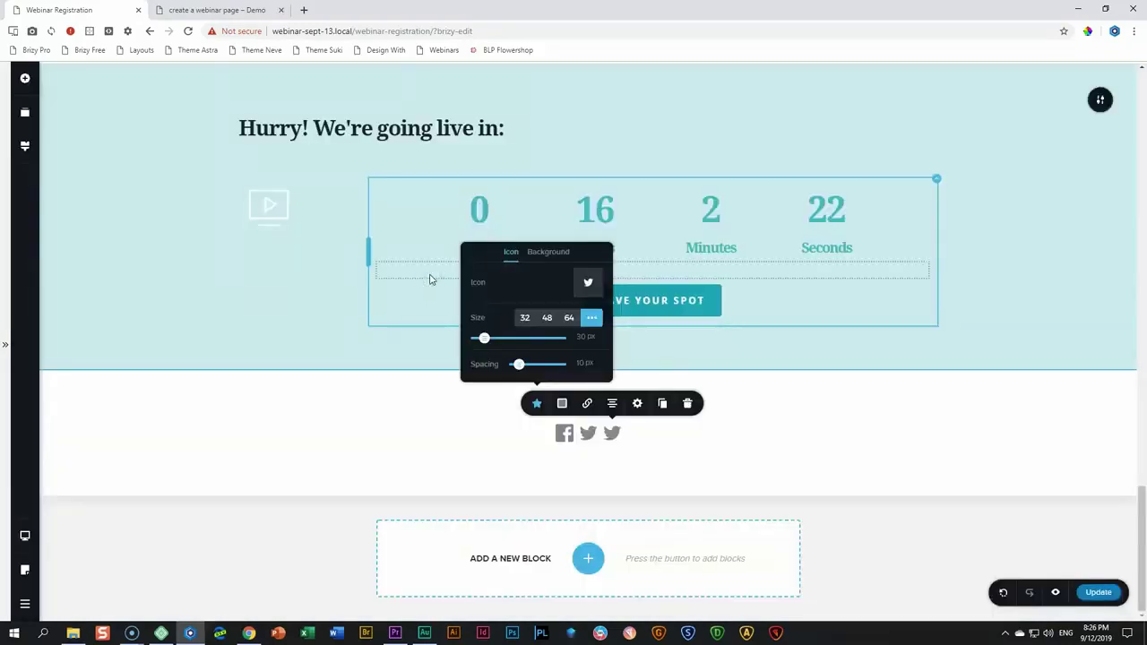
click(519, 364)
drag(521, 364, 526, 365)
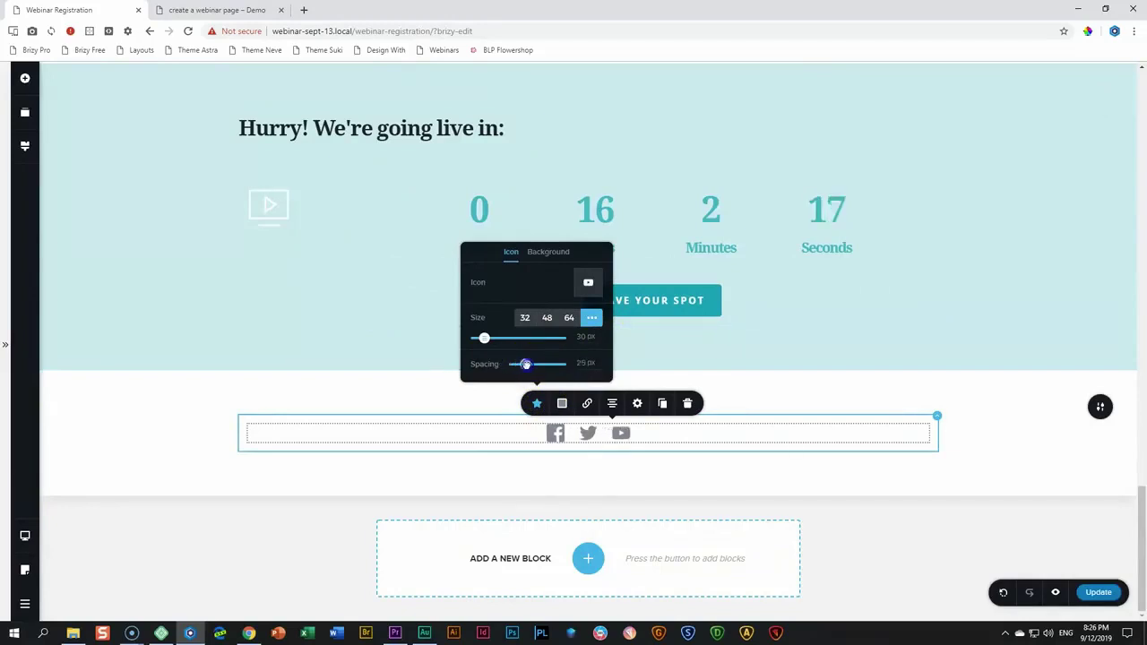
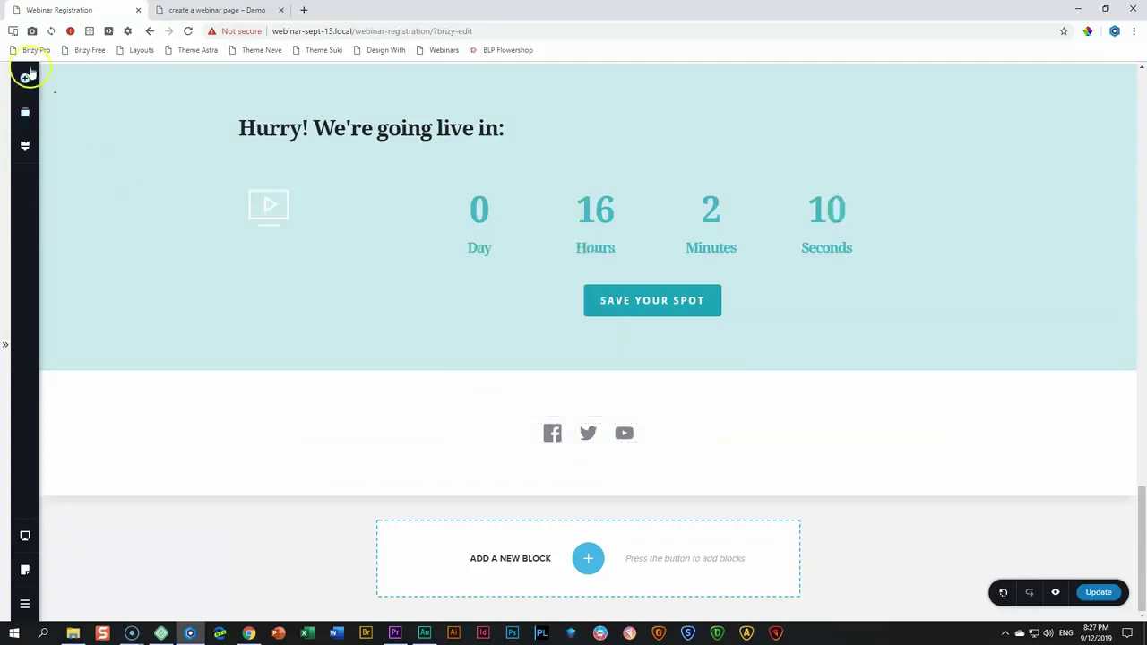
Add a text element below the social icons and centre its text.
click(25, 78)
drag(355, 314, 570, 445)
drag(575, 457, 573, 455)
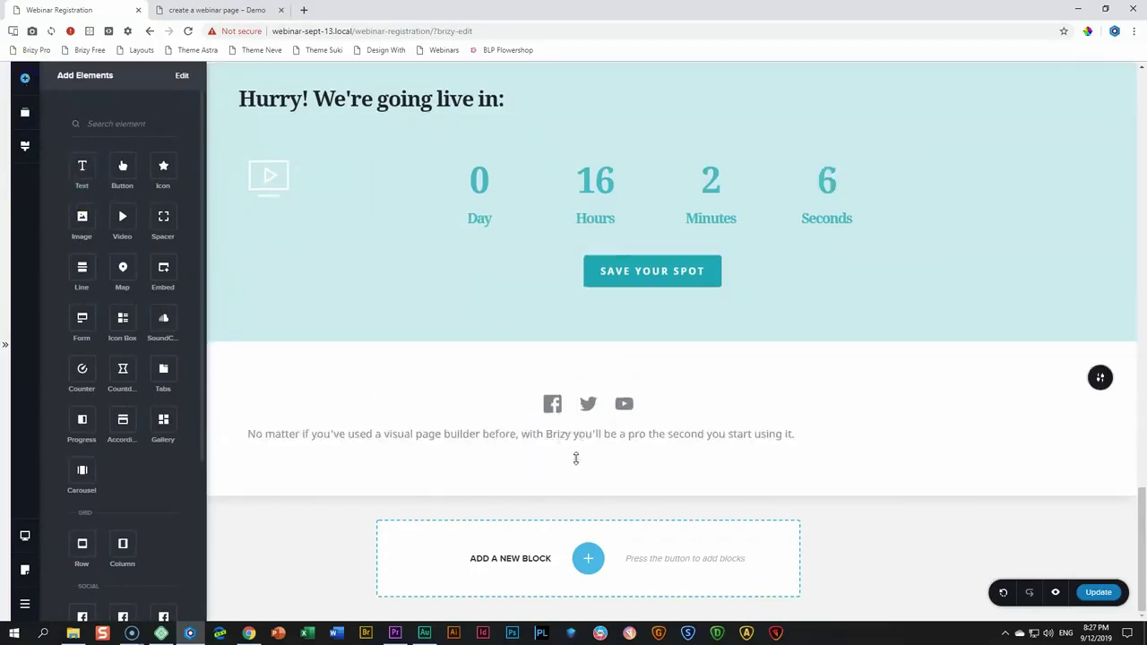
click(583, 435)
triple_click(583, 434)
click(525, 406)
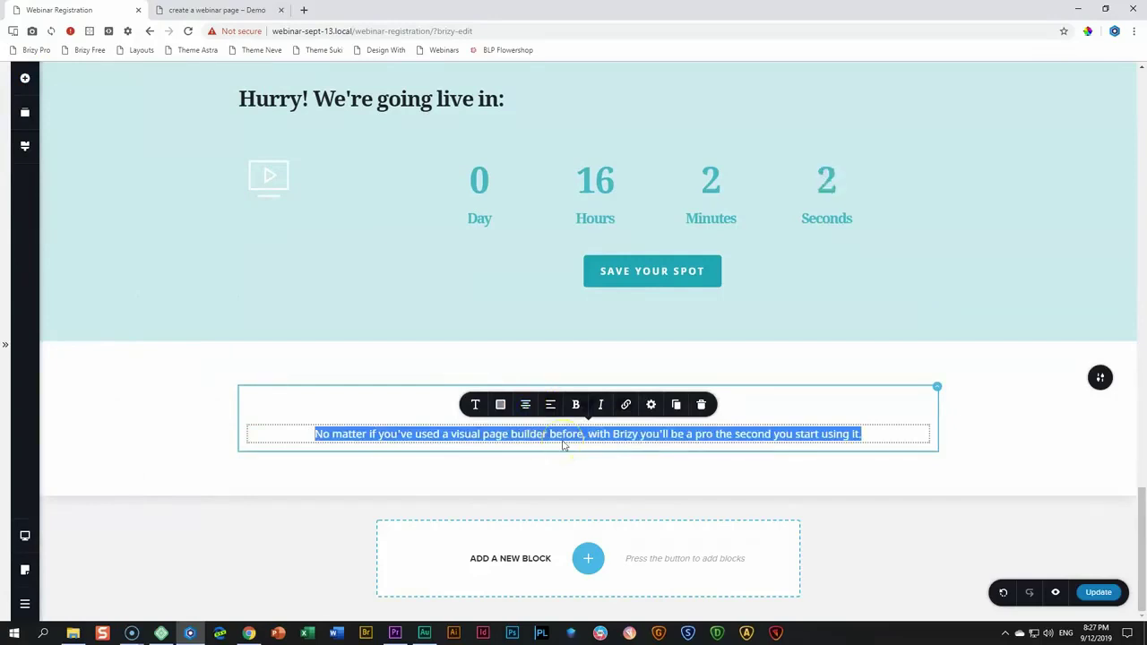
Replace the placeholder text below the icons with "Made with Brizy 2019 - How to Create a Webinar Landing Page".
text(Made with Brizy)
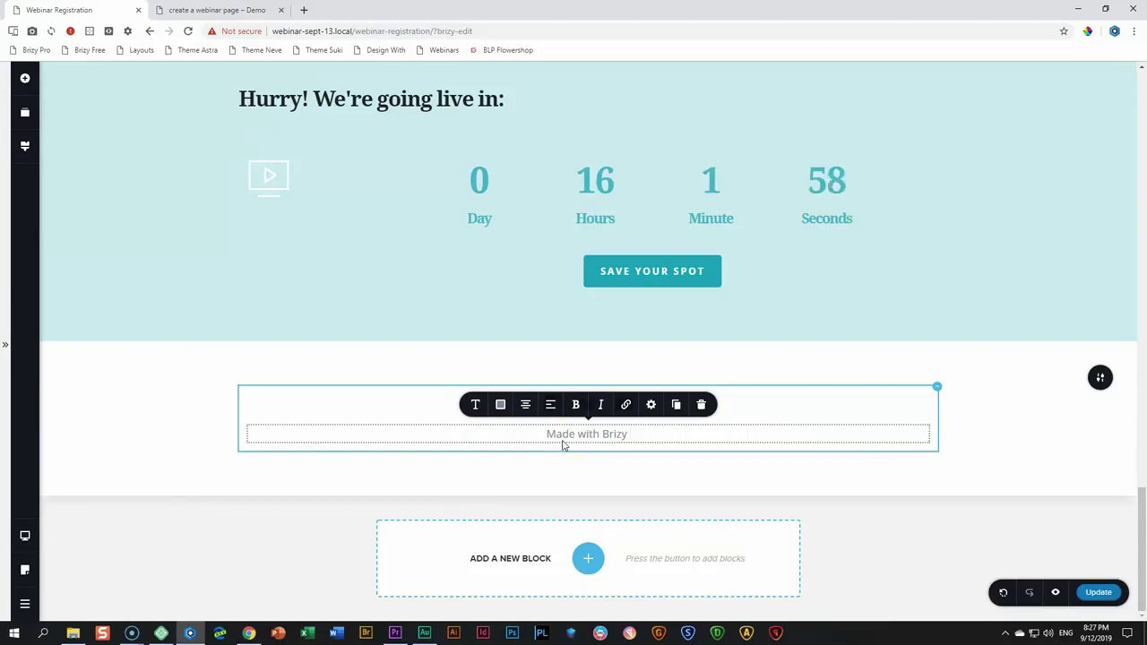
text( 2)
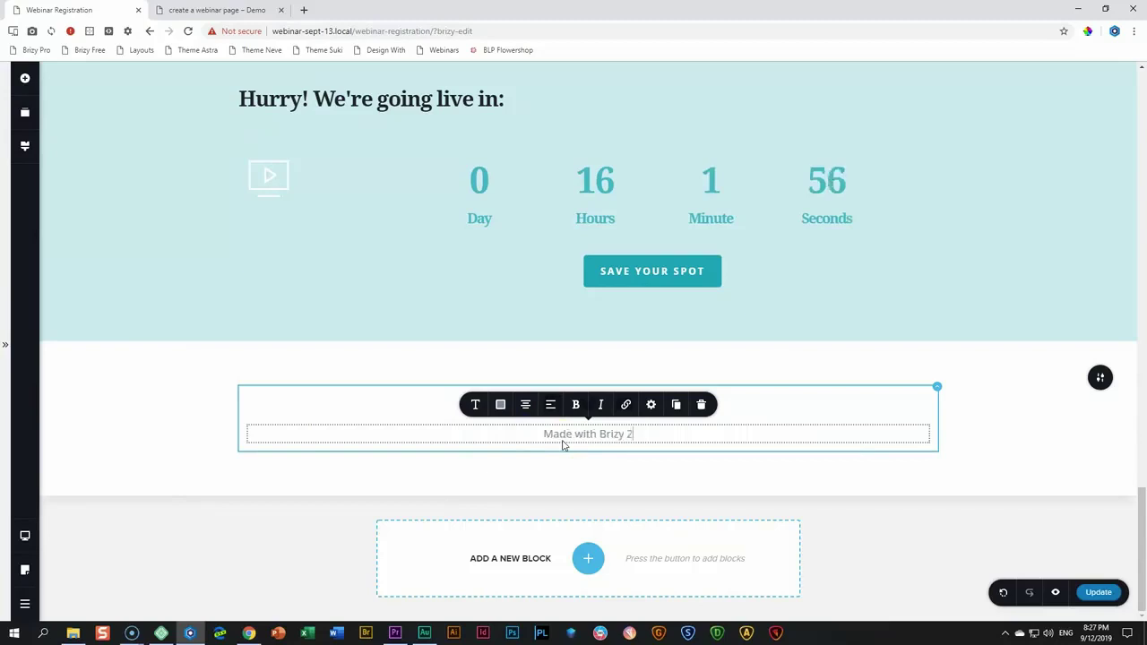
text(019 =)
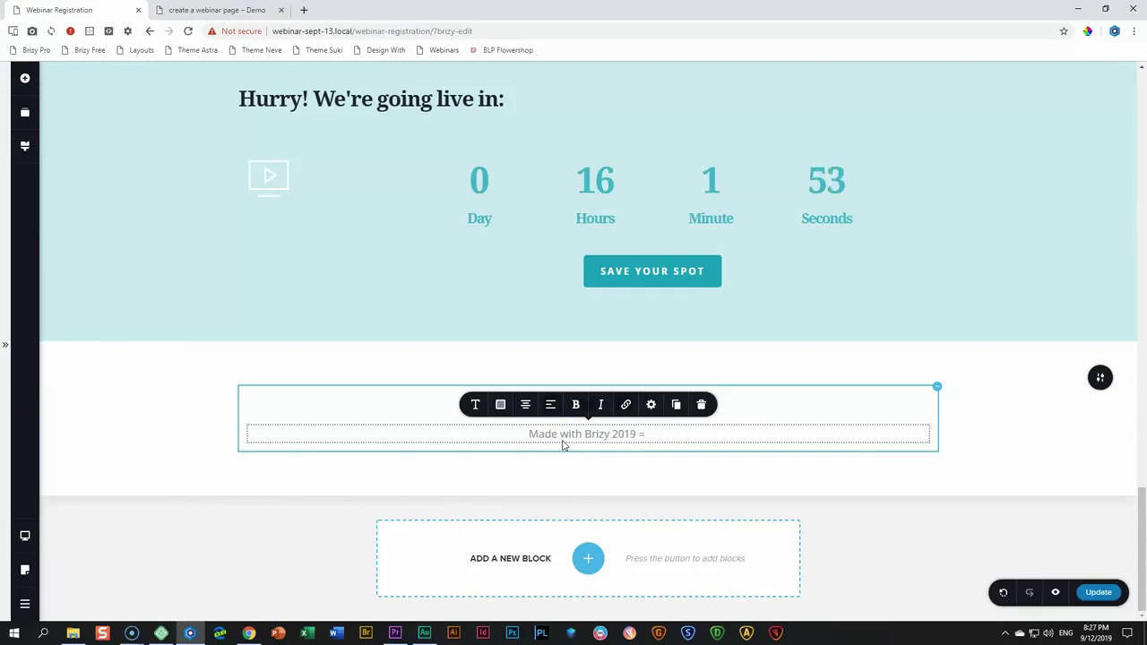
key(BackSpace)
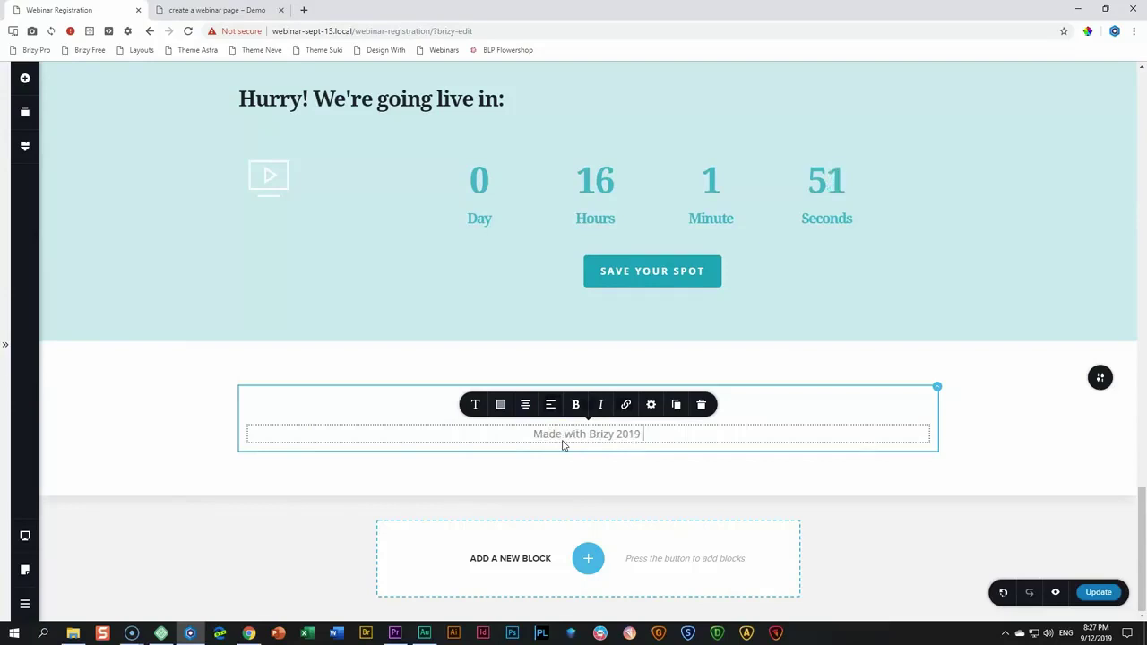
text(- H)
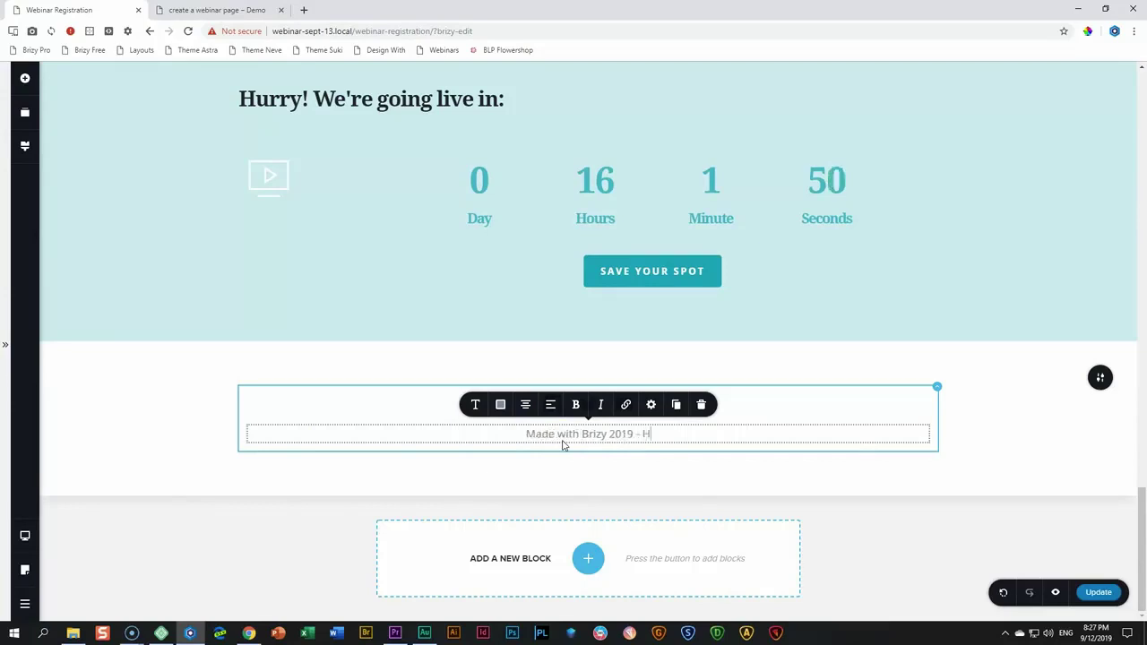
text(ow to Create)
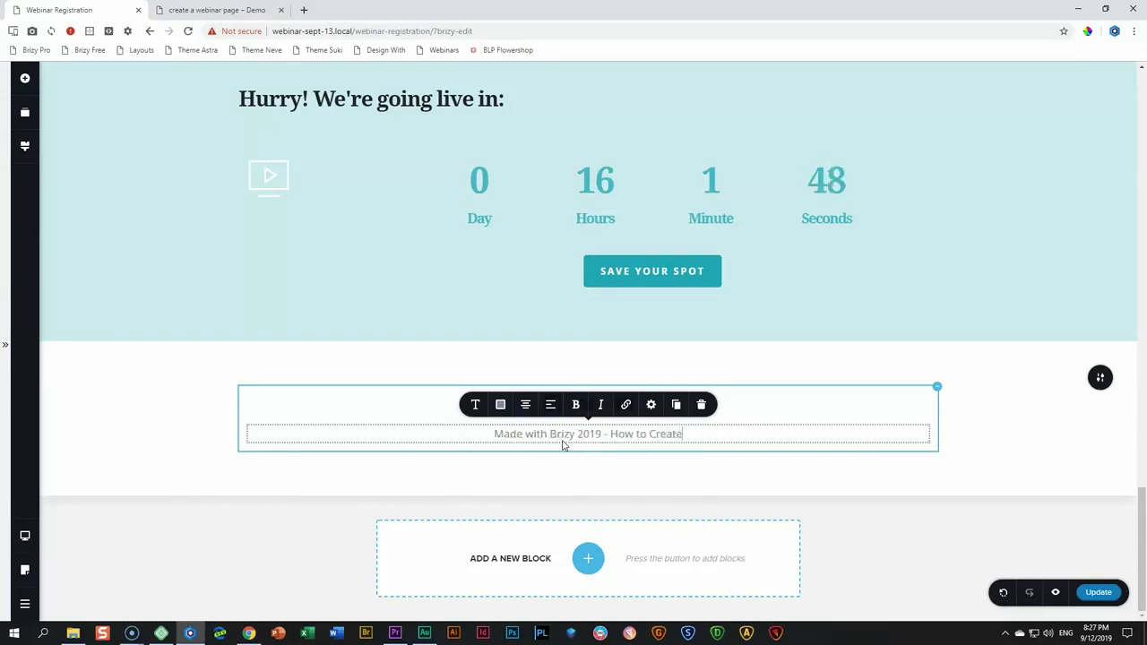
text( a Webinar Lan)
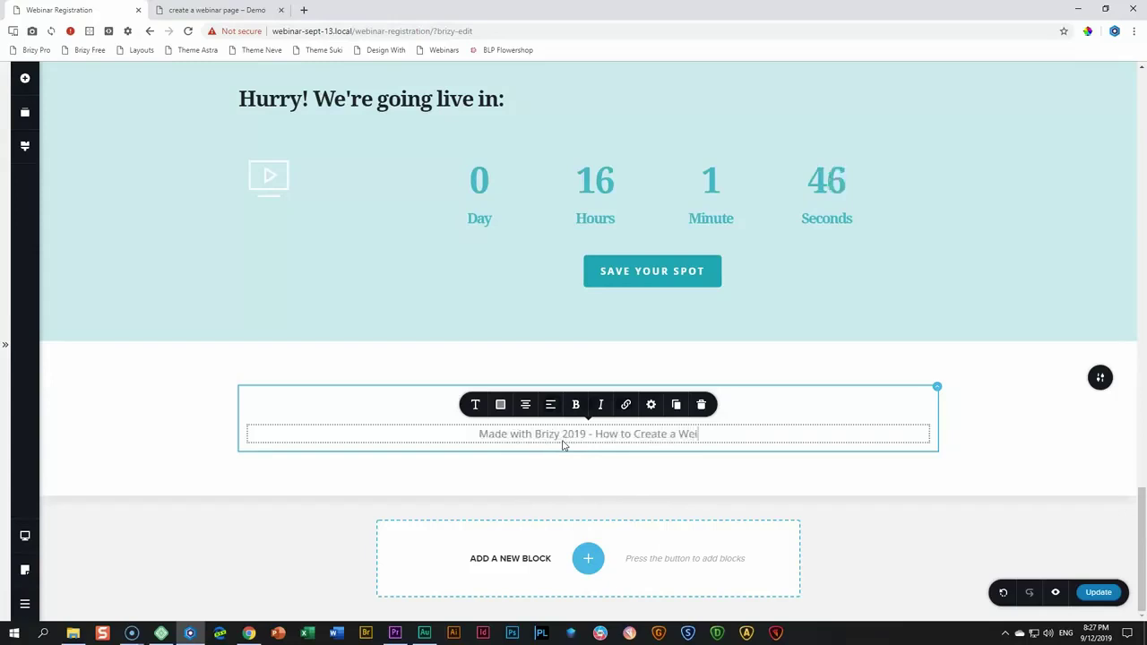
text(ding Page)
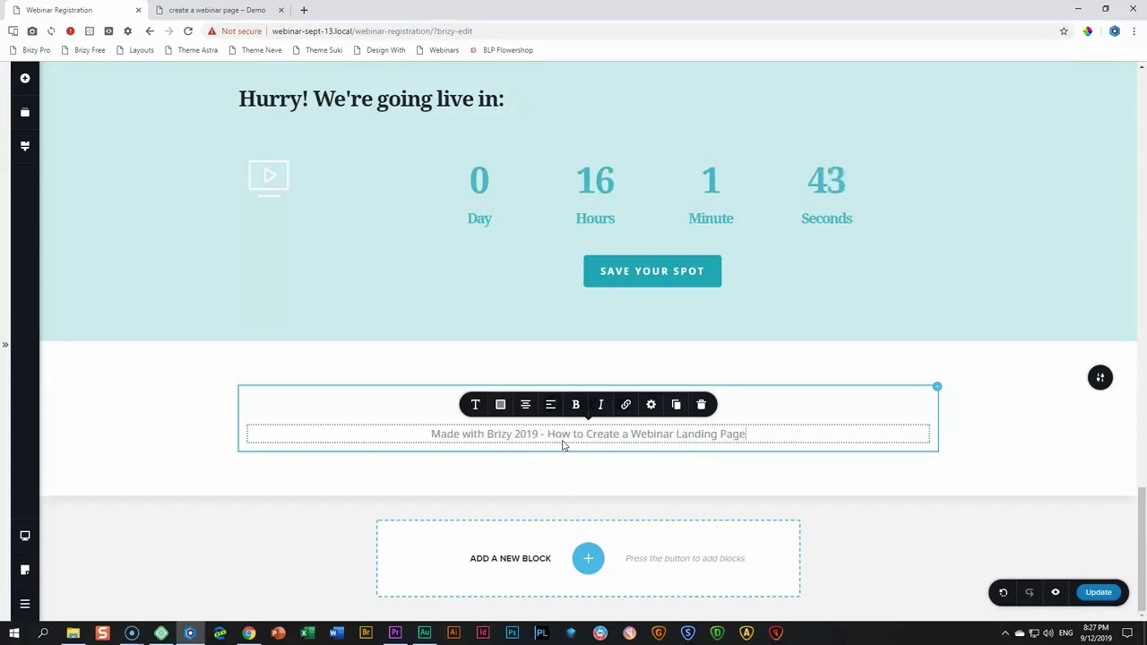
click(501, 405)
click(475, 404)
click(555, 286)
click(527, 341)
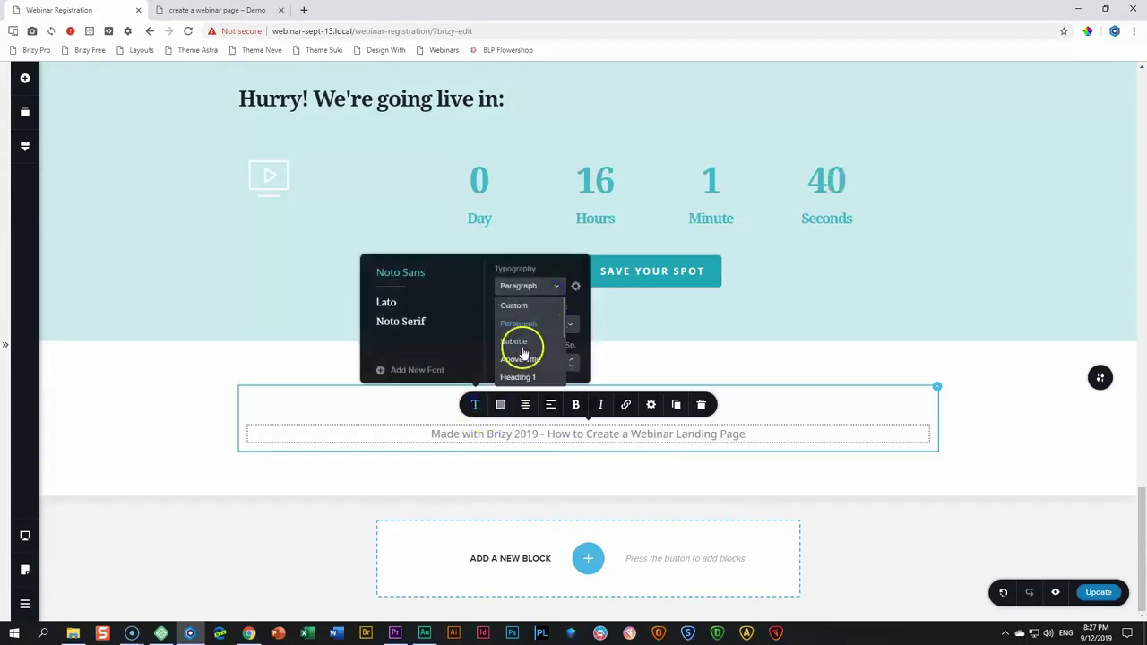
click(625, 443)
click(870, 401)
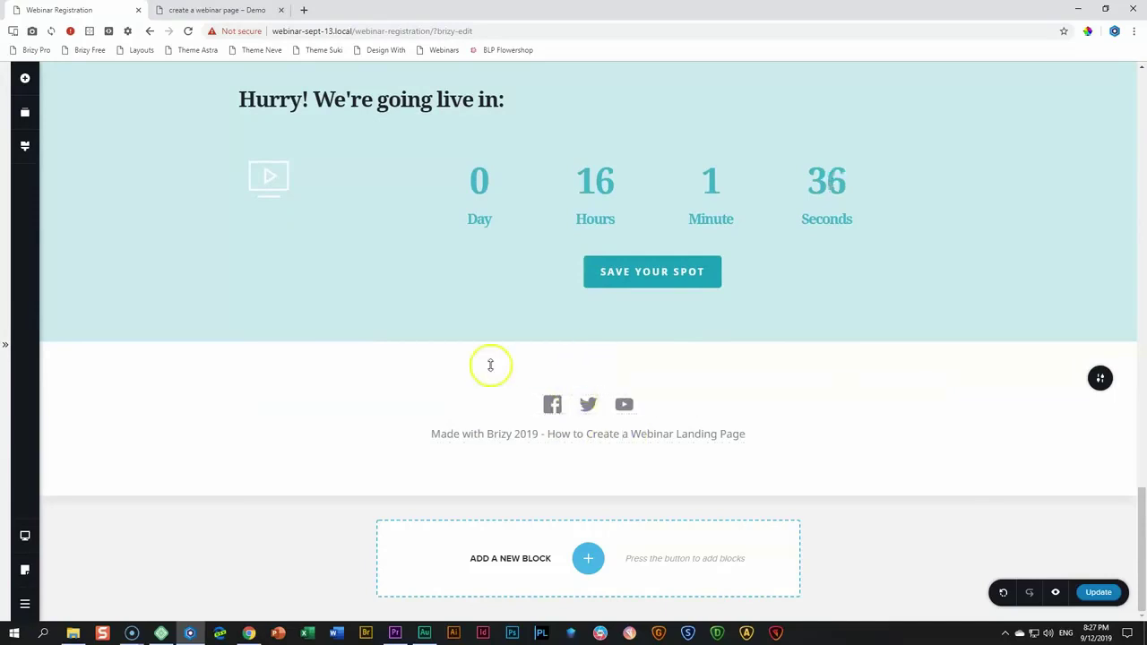
Slightly increase the social icon block's padding, and enlarge the "going live" block's bottom padding to 99 px and its top padding to match.
drag(555, 473, 556, 477)
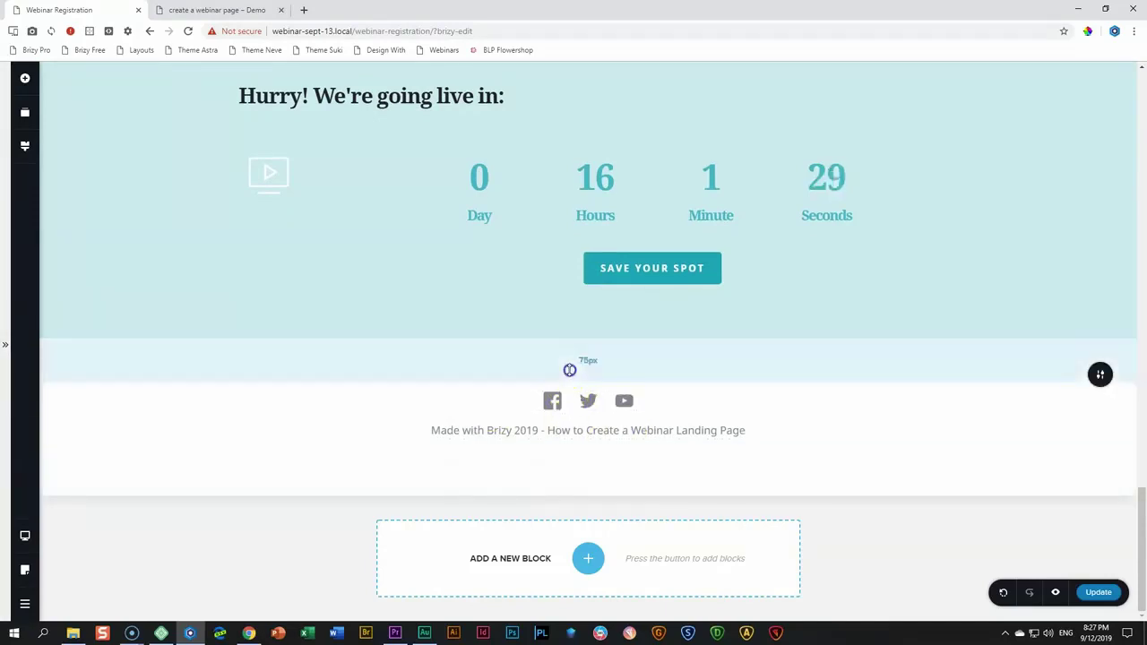
drag(570, 370, 574, 328)
scroll(574, 328, up, 2)
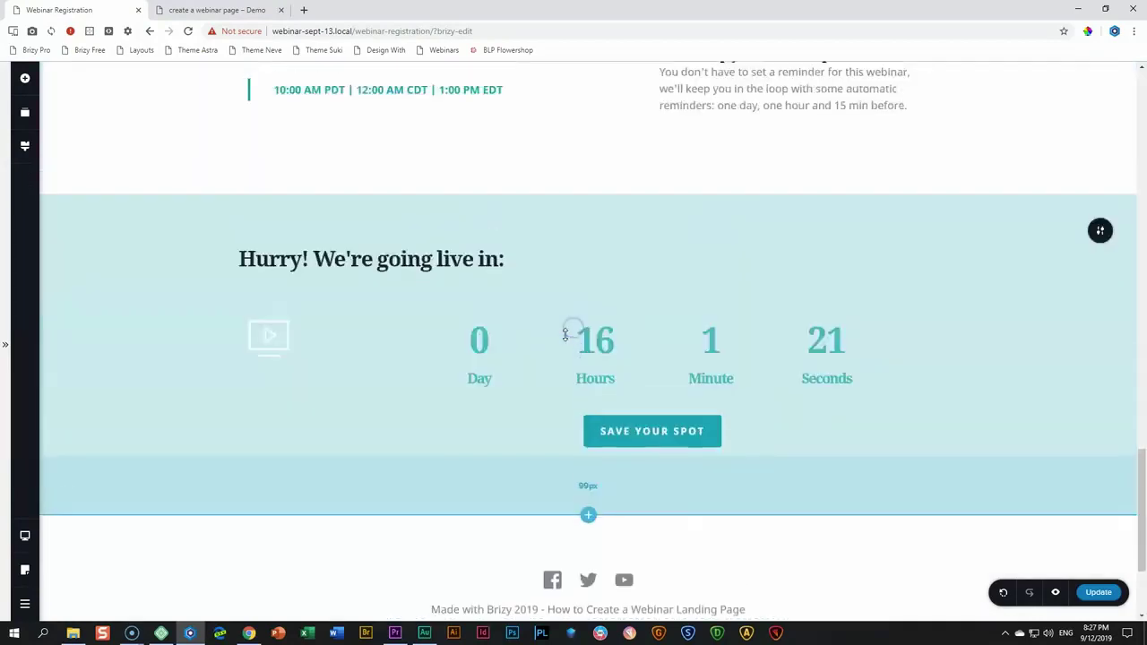
drag(574, 227, 578, 233)
scroll(706, 498, down, 2)
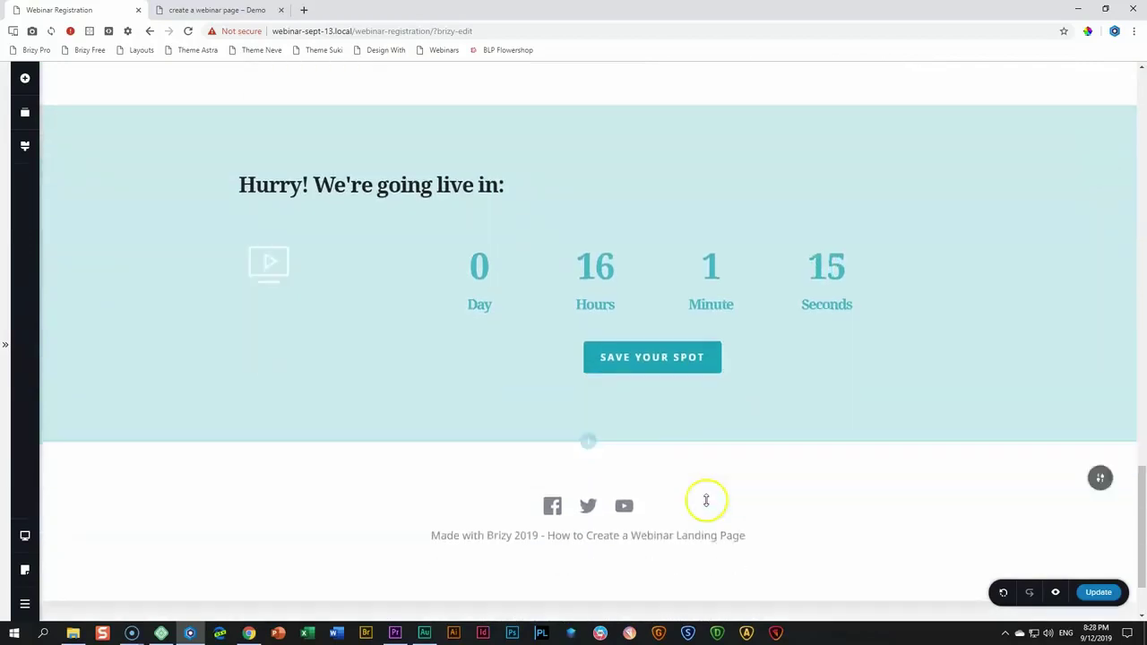
scroll(707, 499, up, 3)
scroll(707, 506, up, 8)
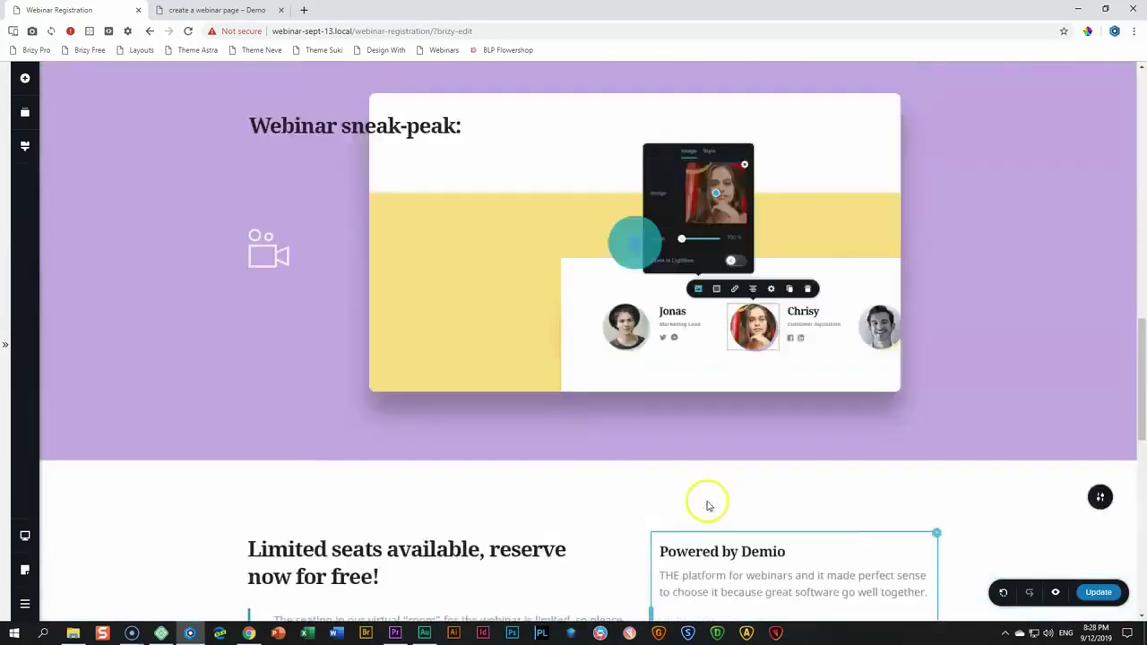
scroll(705, 502, down, 11)
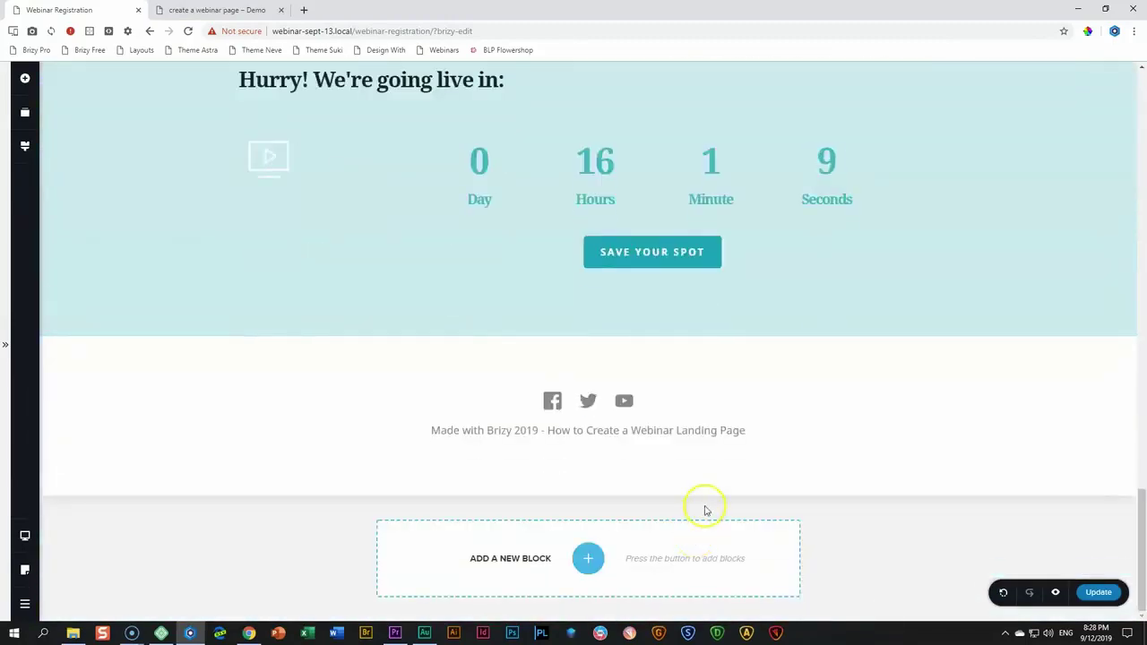
Check the footer block in the tablet layout, and in the mobile layout set its column's right and left padding to 20 px.
mouse_move(25, 539)
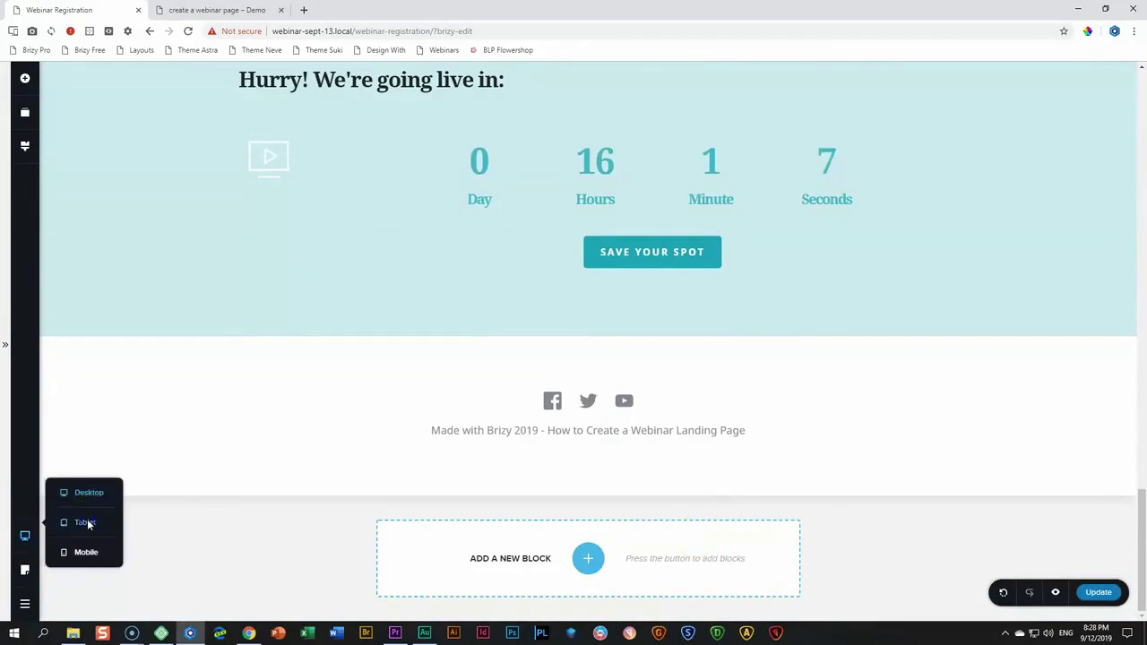
click(87, 520)
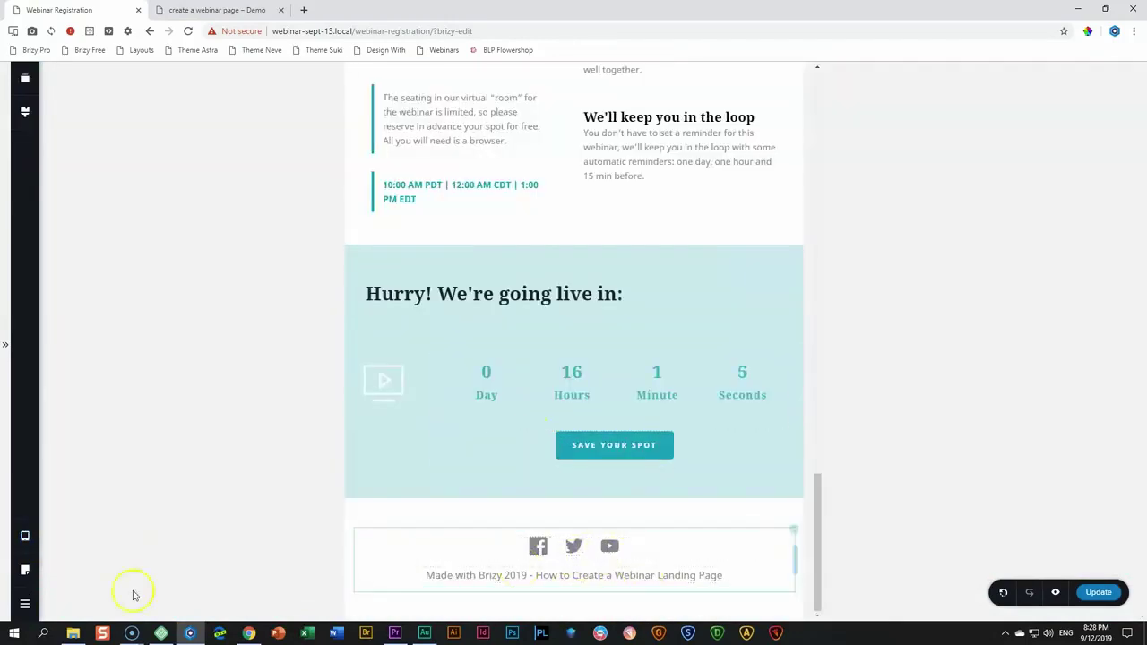
mouse_move(25, 534)
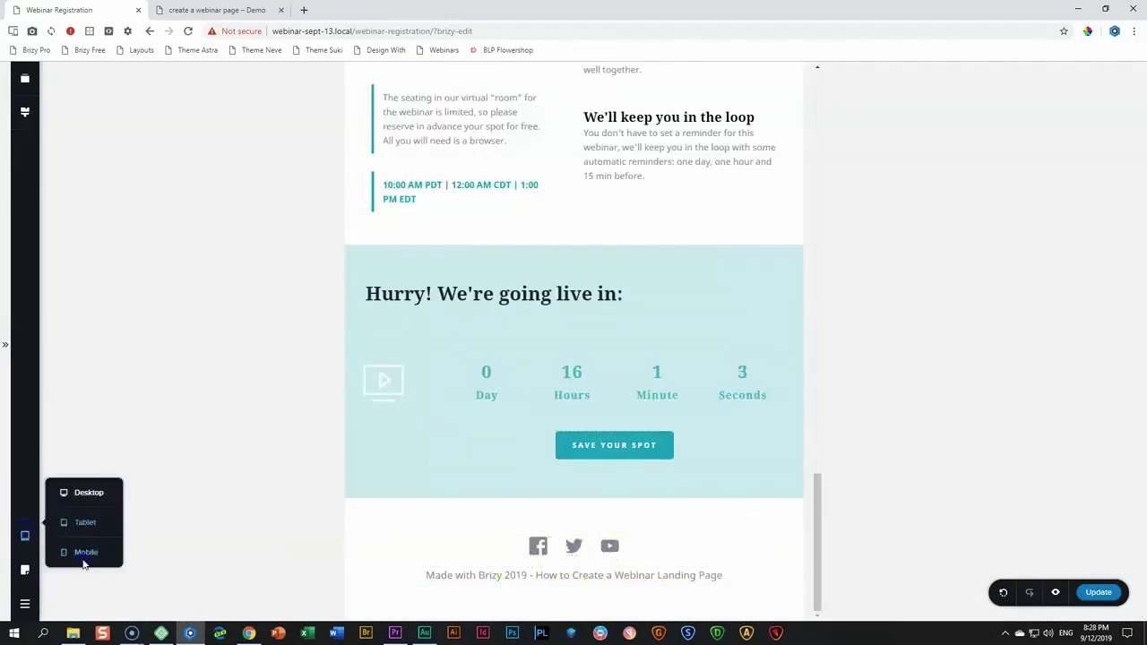
click(83, 552)
scroll(493, 527, down, 8)
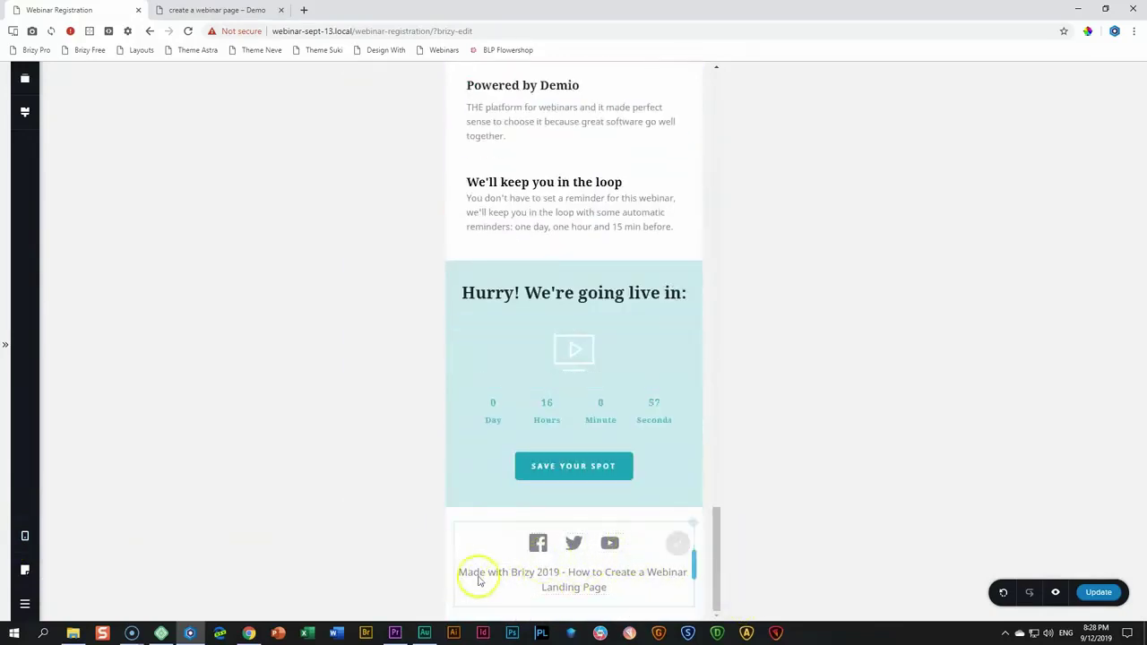
click(693, 525)
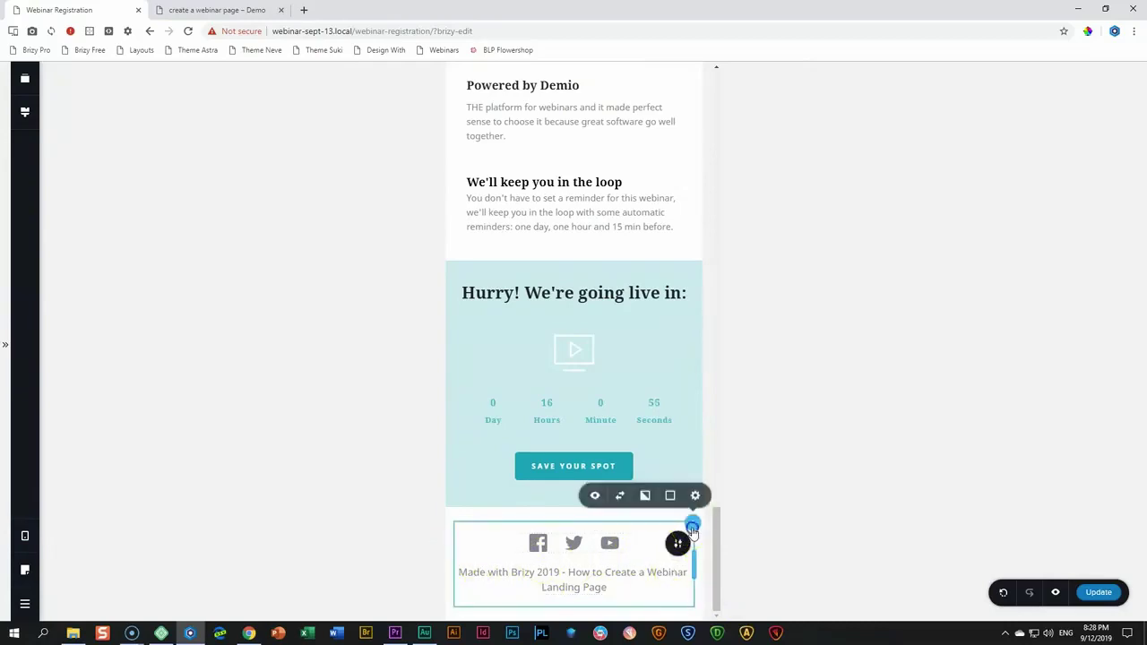
click(695, 499)
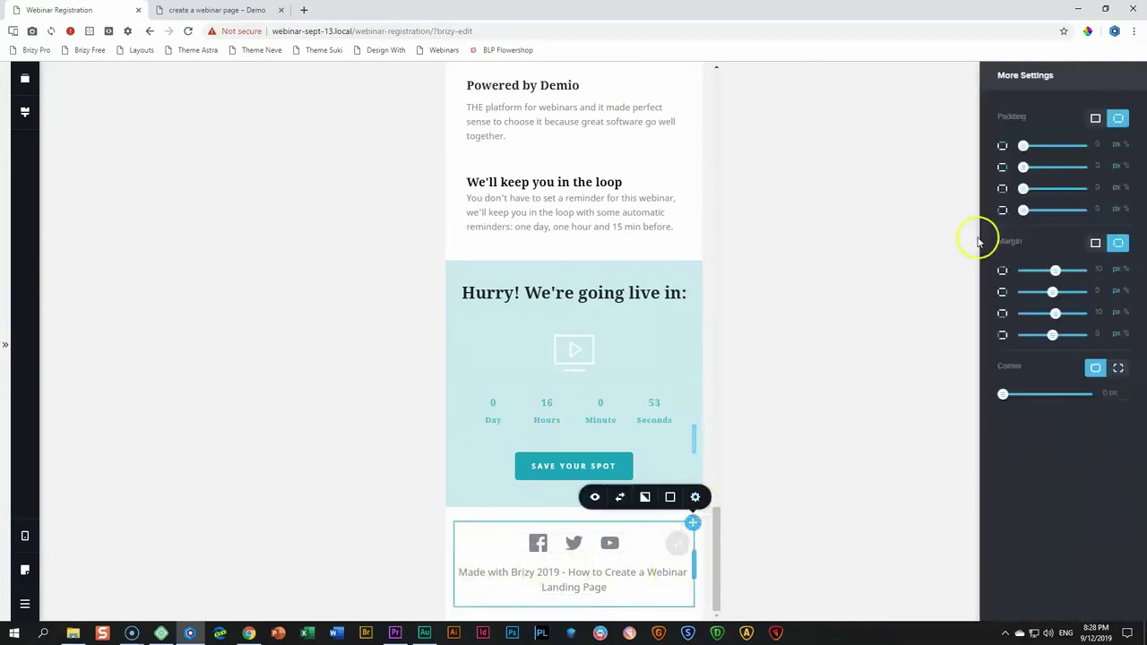
text(2)
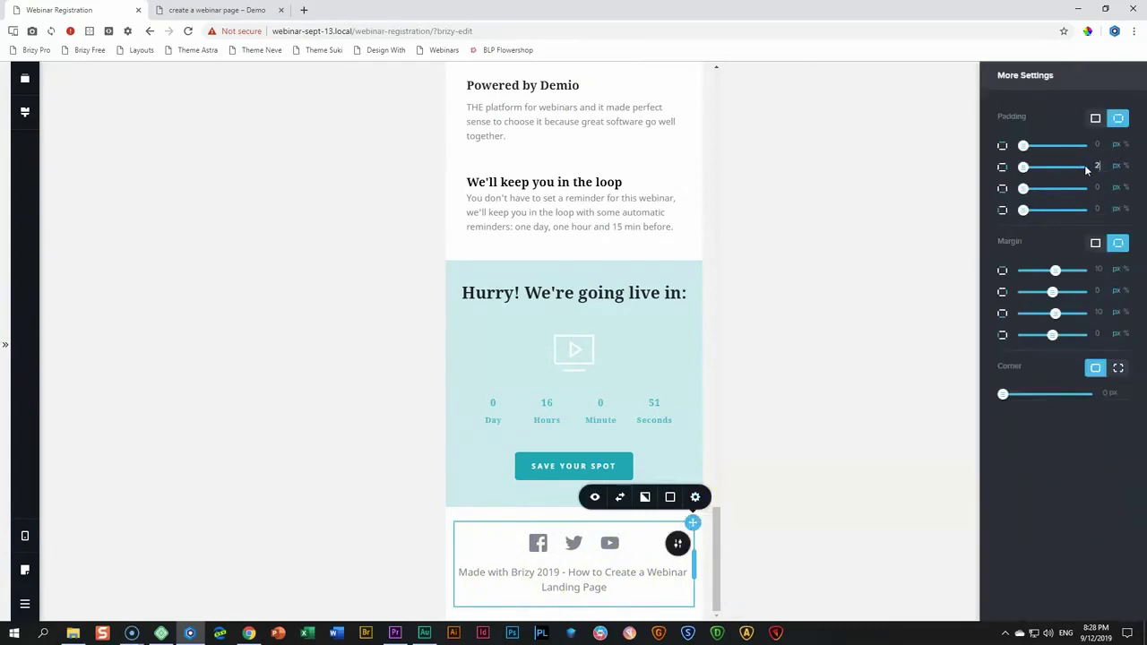
text(0)
drag(1106, 207, 1083, 212)
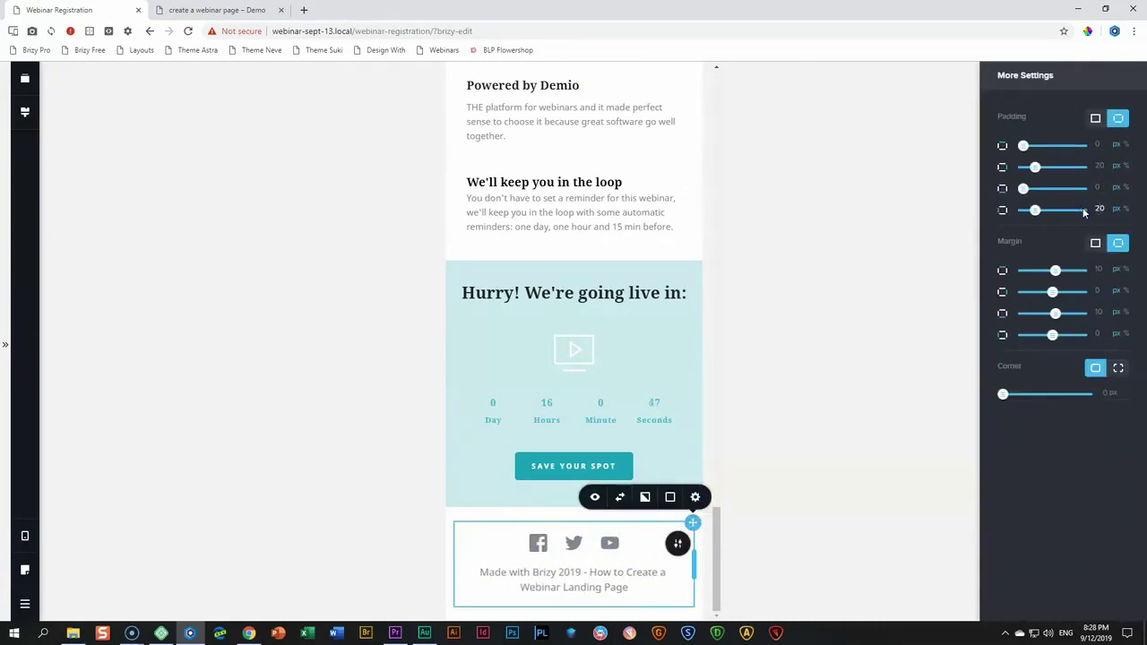
click(792, 463)
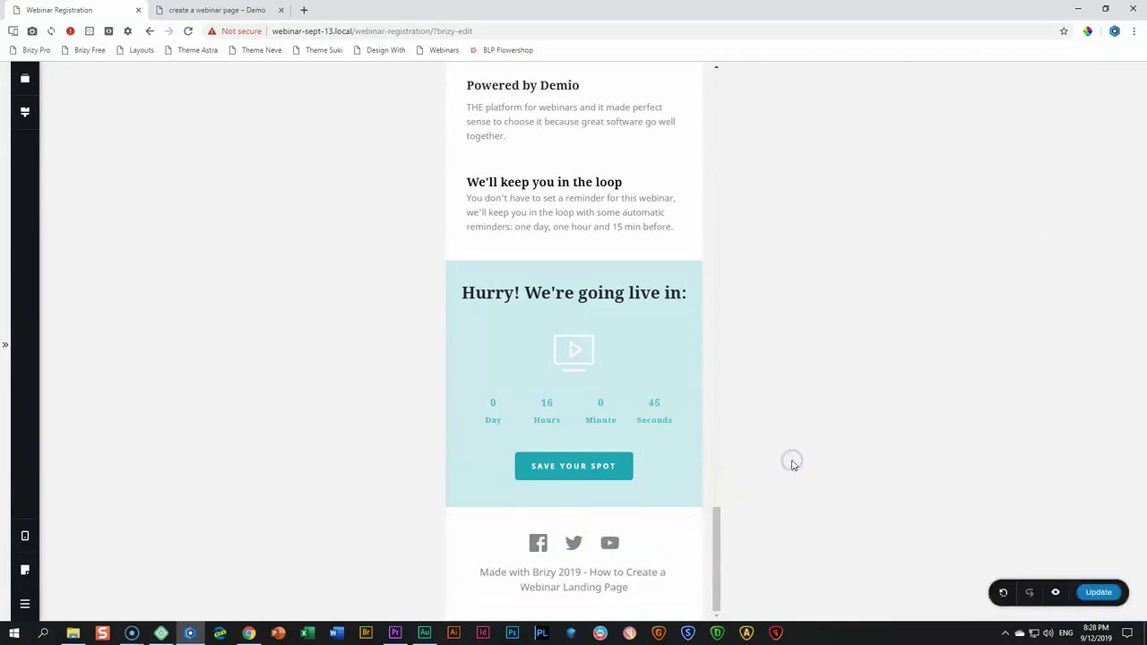
Review the full page in the desktop layout and the page header in the tablet layout, ending back in the desktop layout.
mouse_move(26, 541)
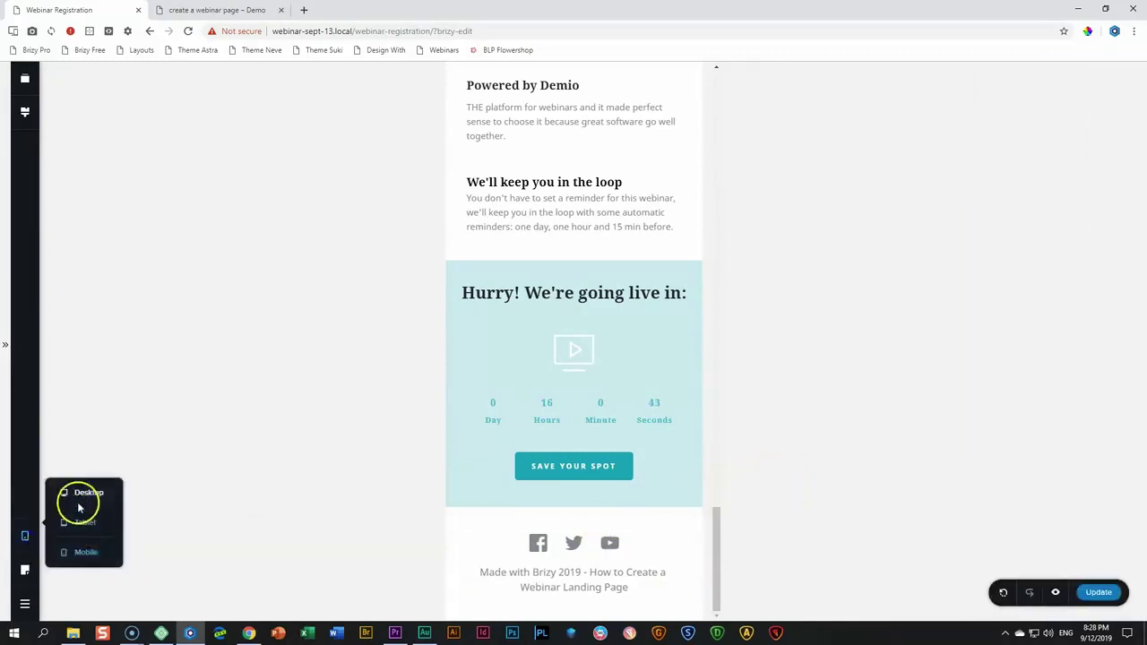
click(84, 492)
scroll(442, 496, up, 20)
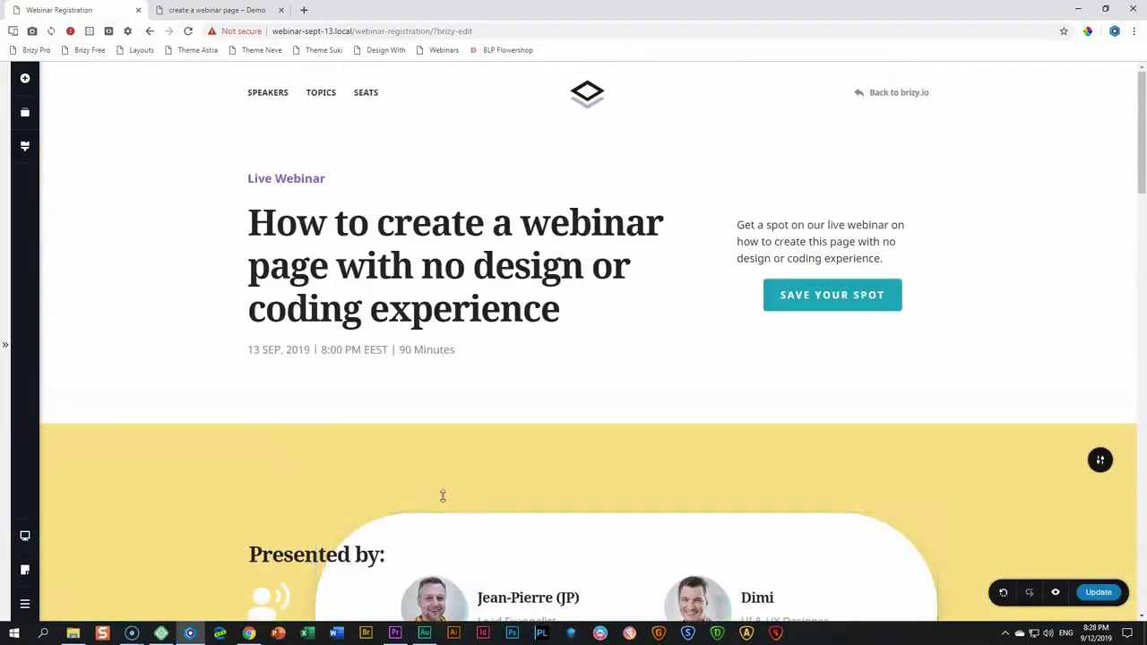
scroll(443, 501, down, 18)
scroll(444, 507, down, 2)
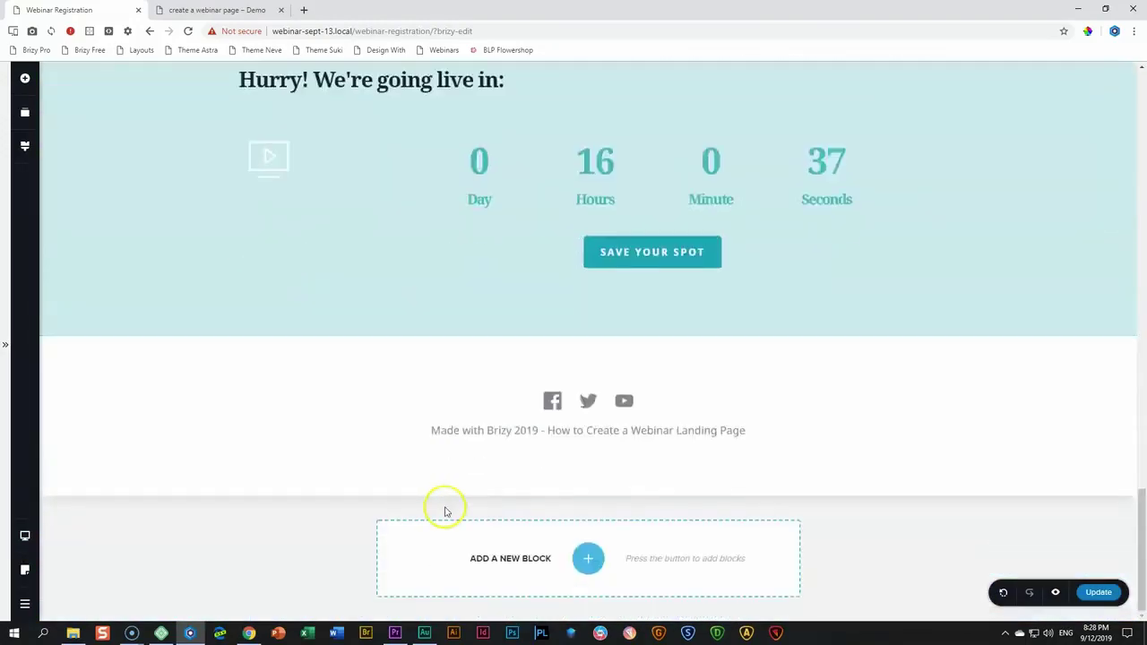
scroll(443, 507, up, 8)
scroll(443, 506, up, 8)
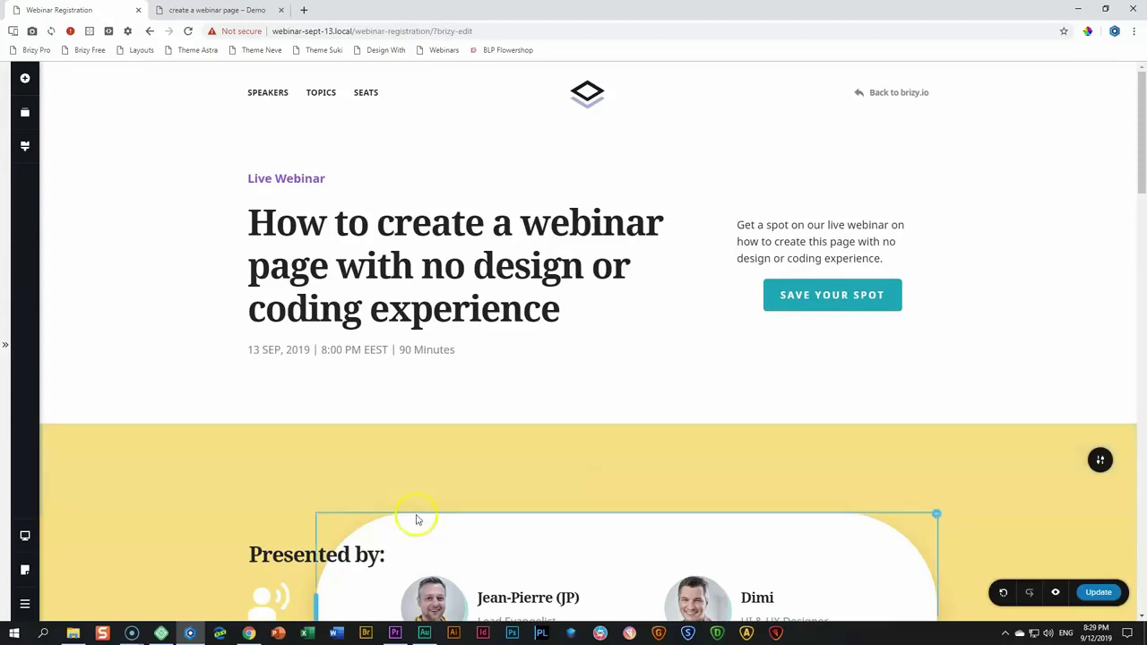
click(26, 539)
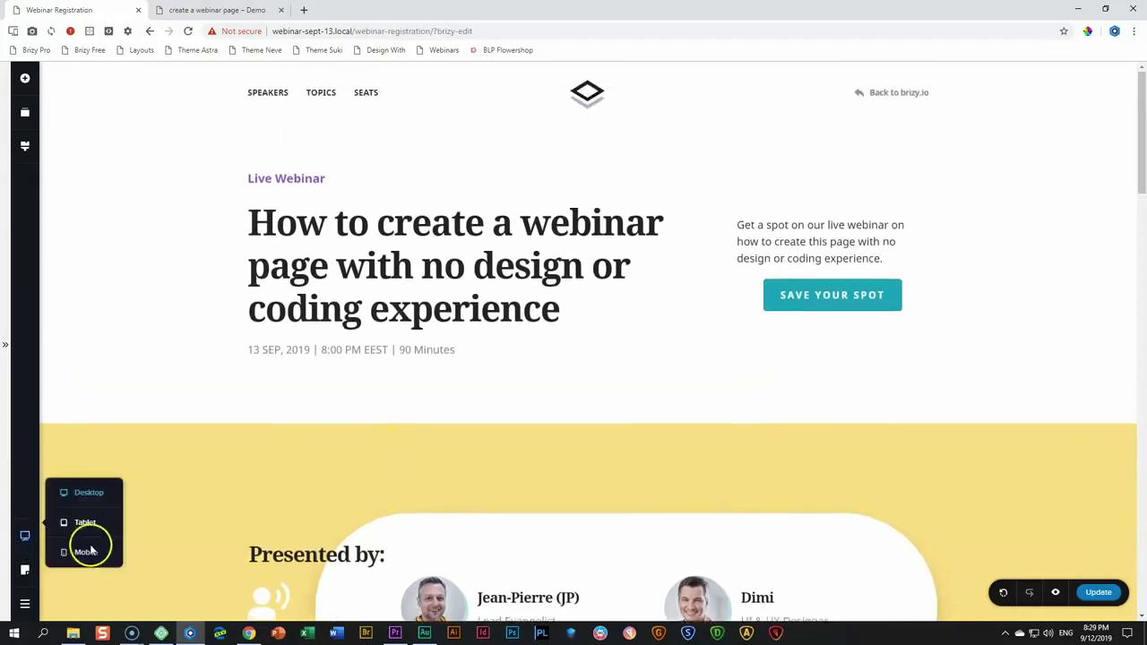
click(86, 522)
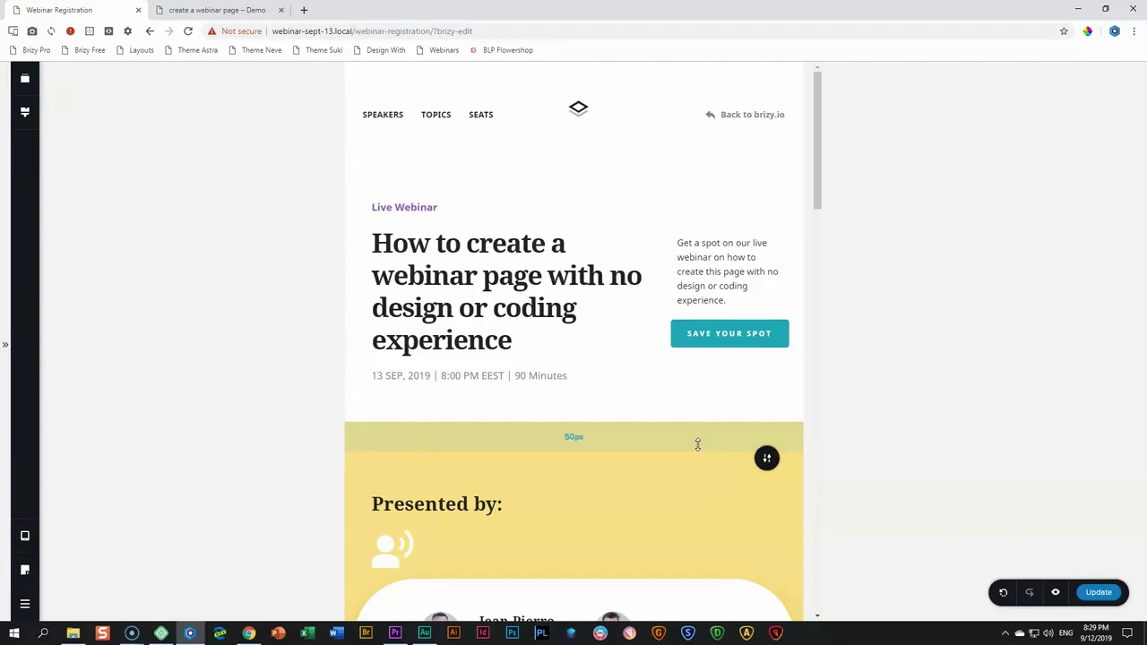
click(25, 535)
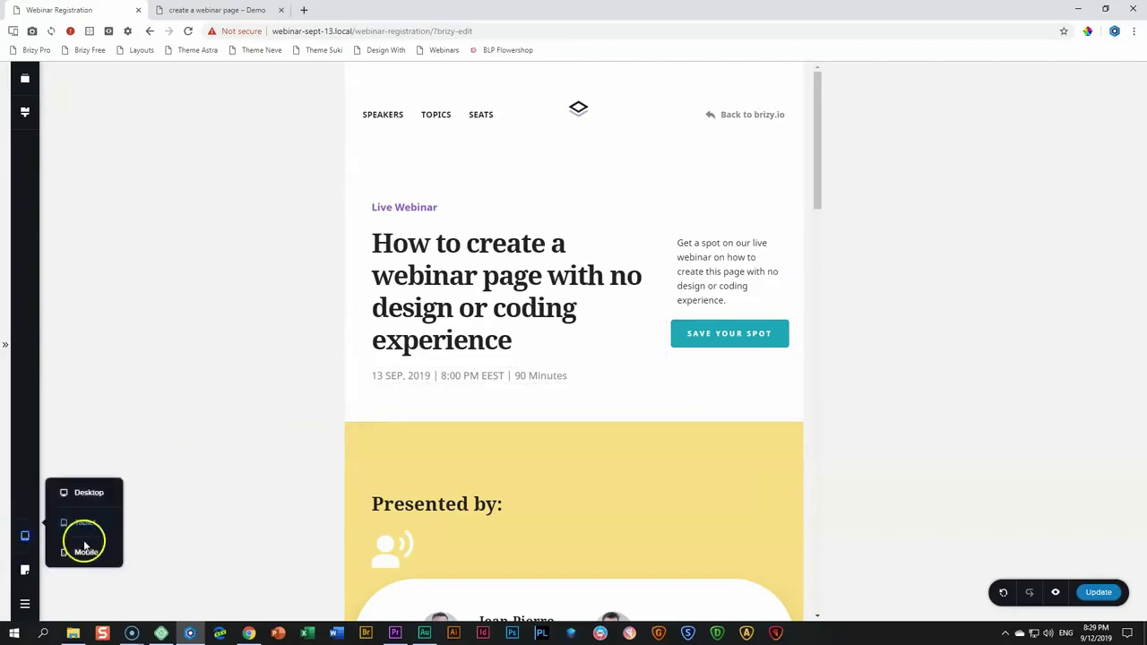
click(90, 495)
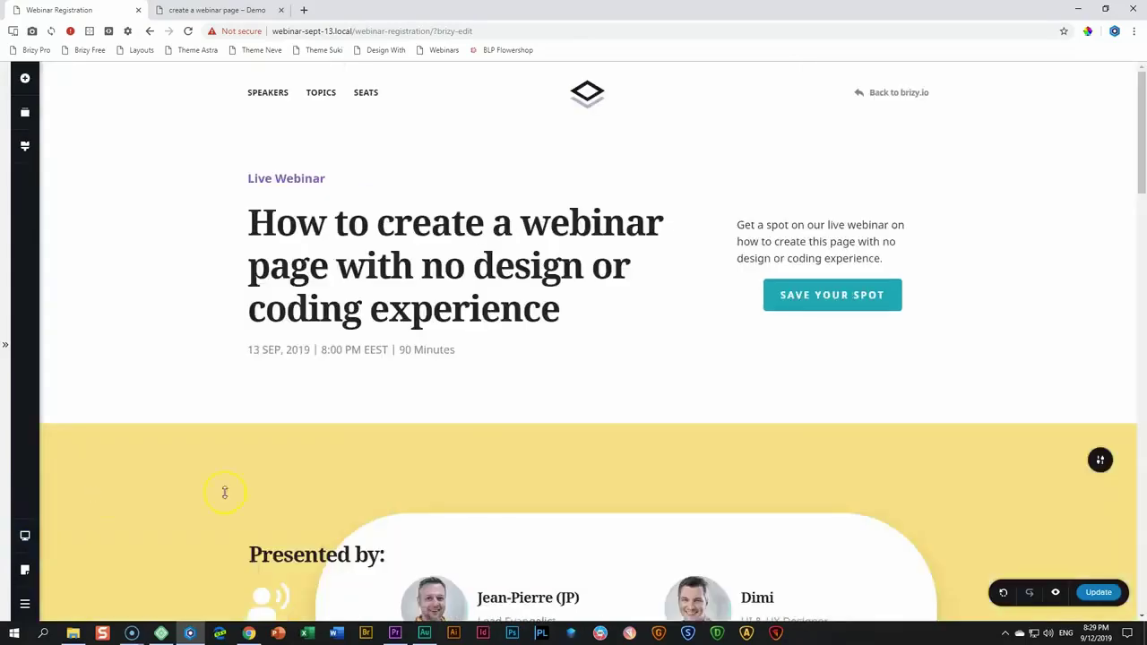
Check the desktop page down to the footer and save it with an update.
scroll(475, 494, down, 3)
scroll(475, 494, down, 20)
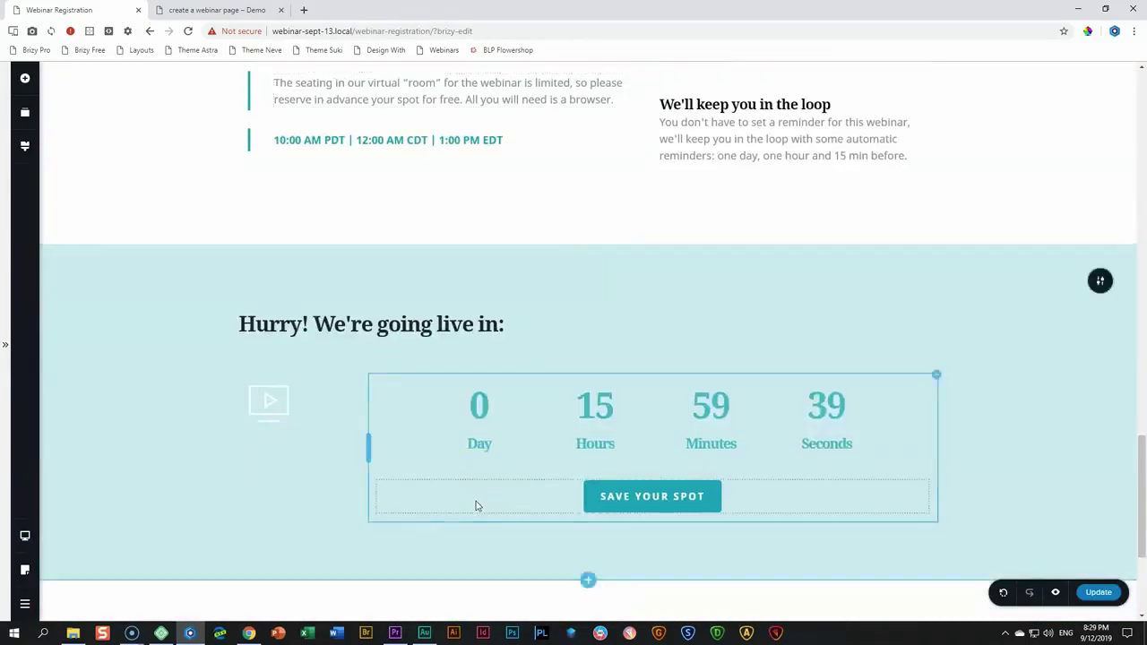
scroll(475, 504, down, 3)
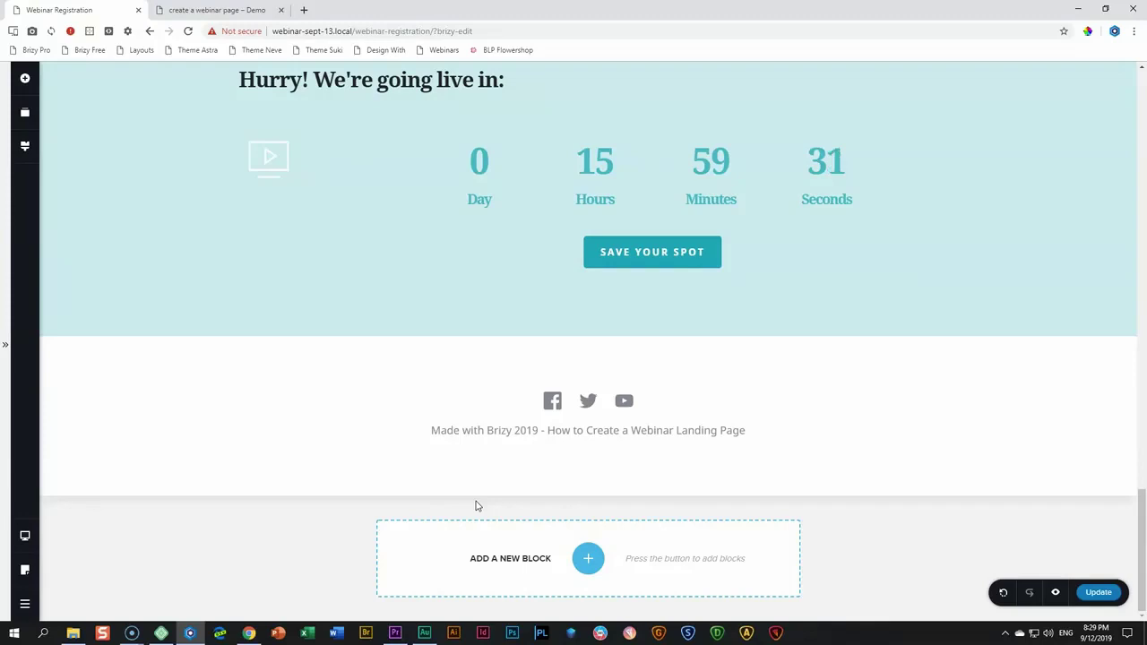
scroll(475, 506, up, 3)
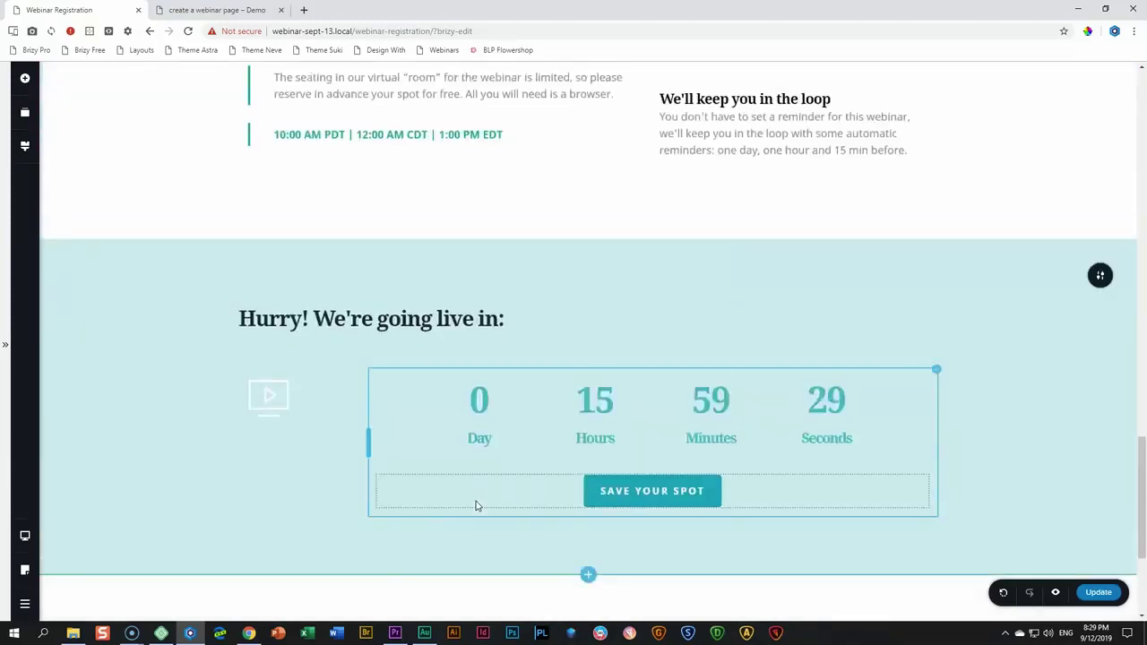
scroll(476, 507, up, 6)
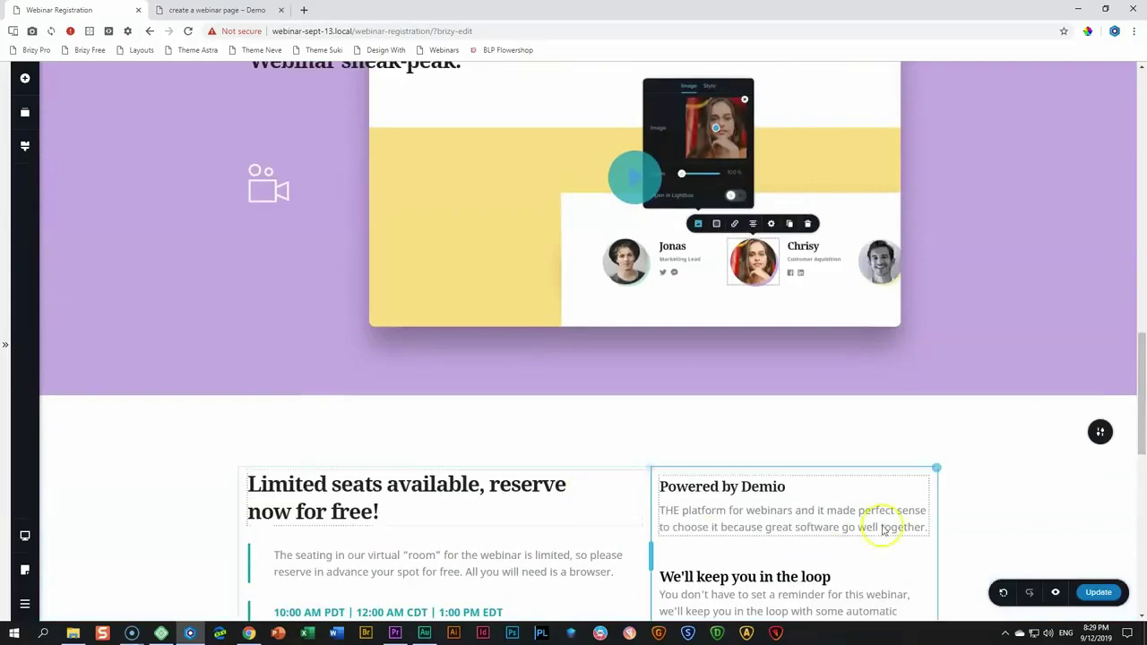
click(978, 537)
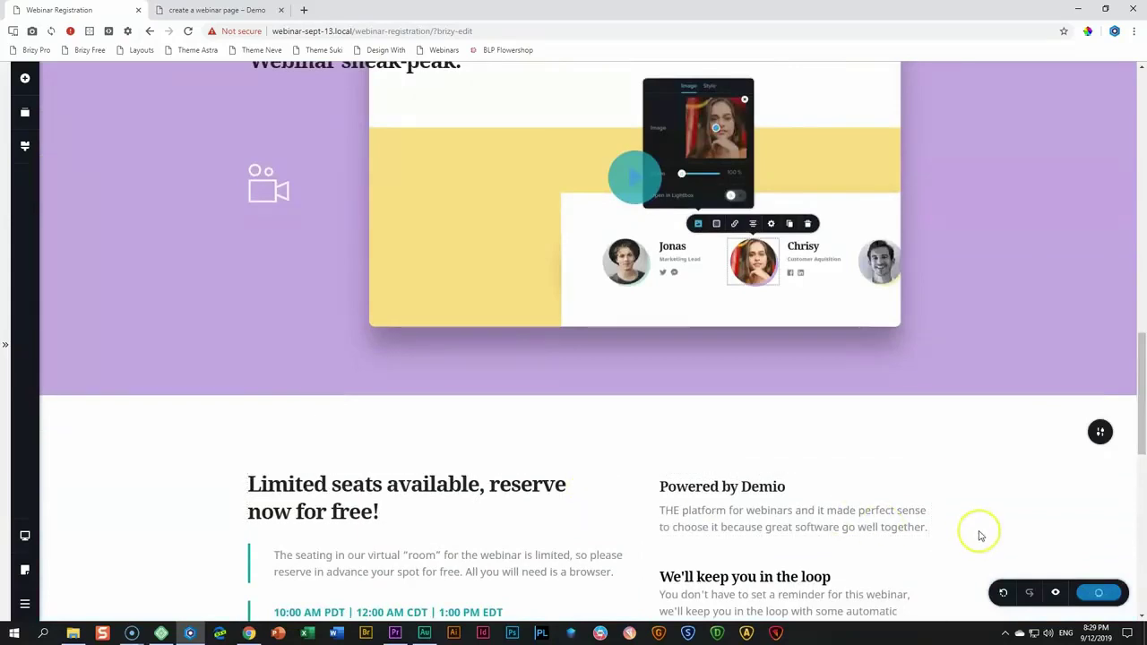
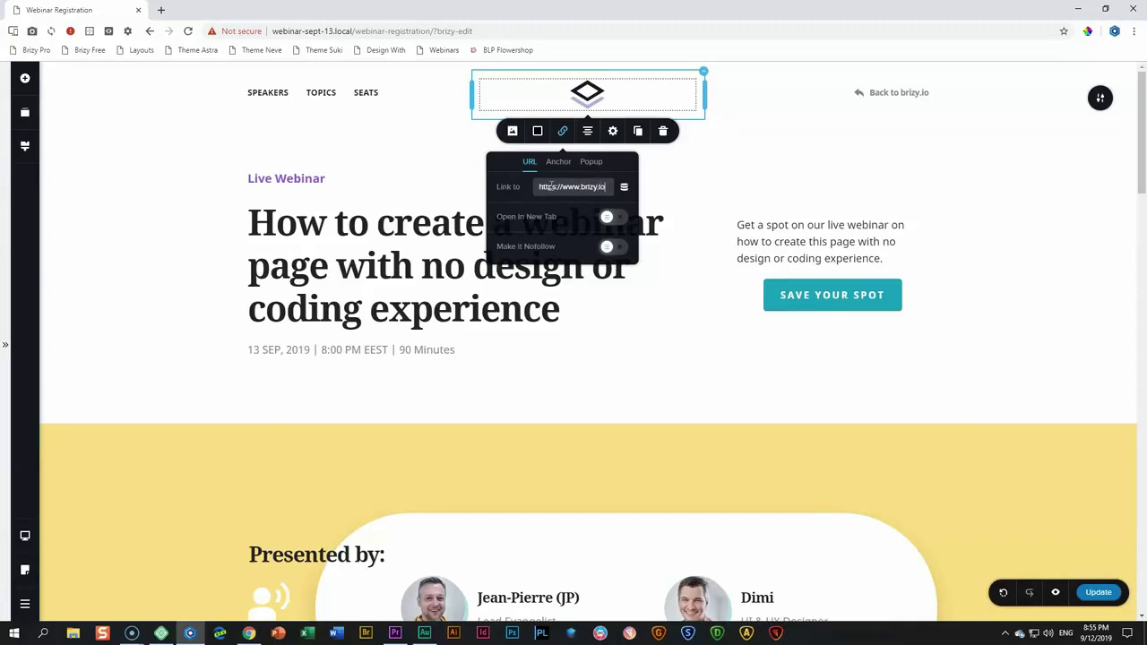
triple_click(551, 185)
key(ctrl+c)
click(609, 216)
click(612, 219)
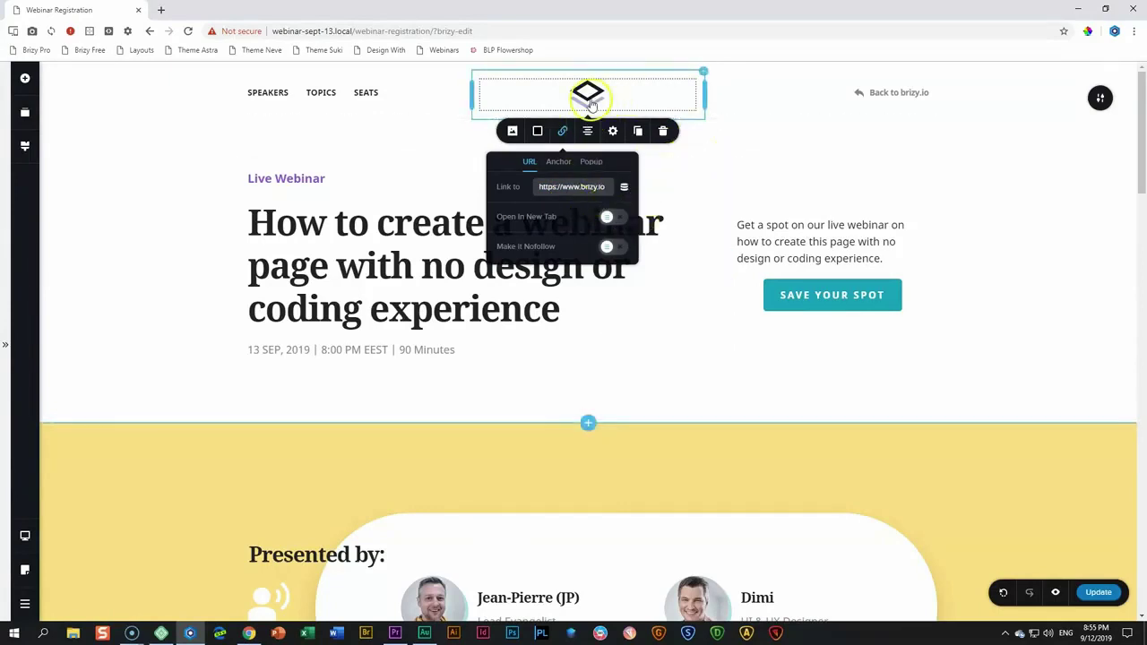
click(740, 145)
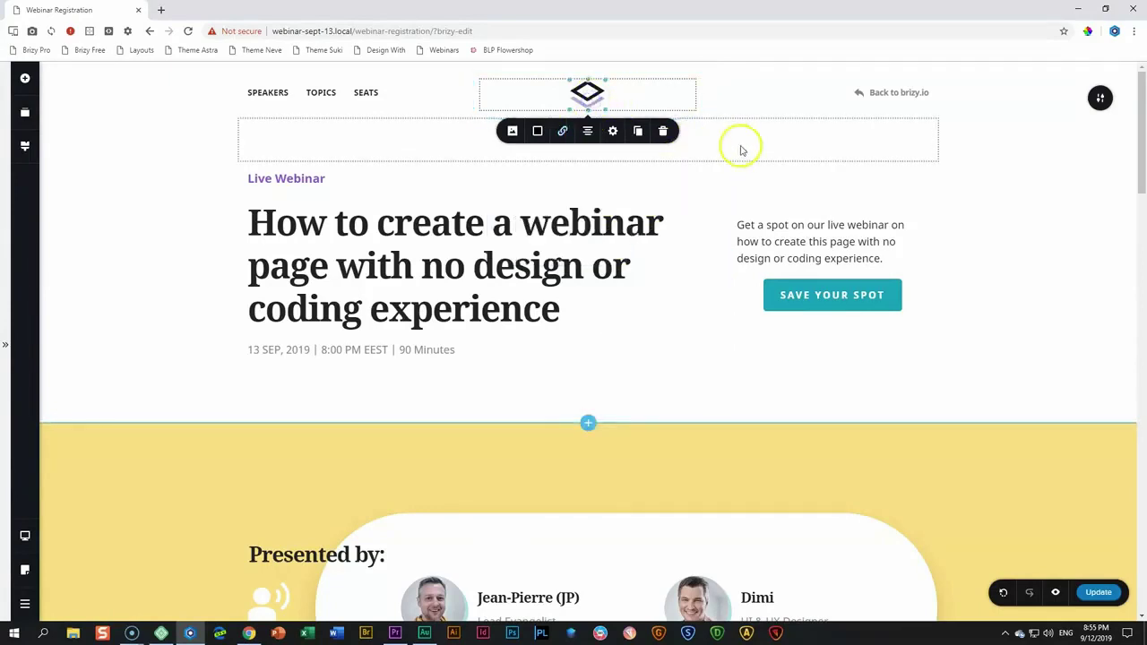
click(892, 93)
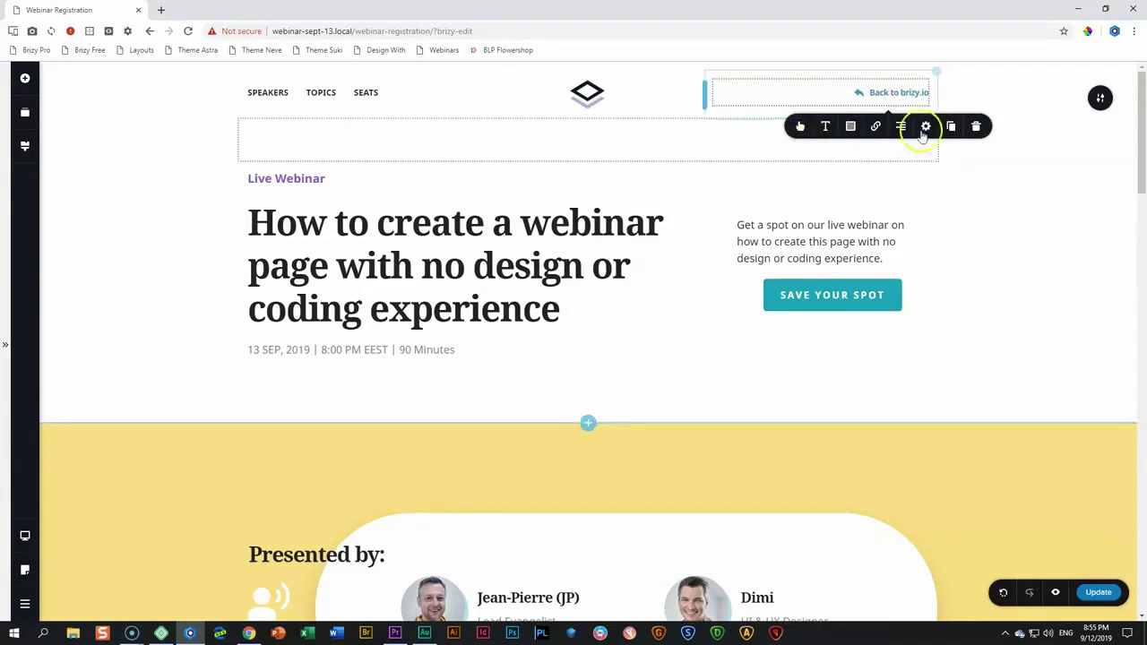
click(877, 128)
click(856, 181)
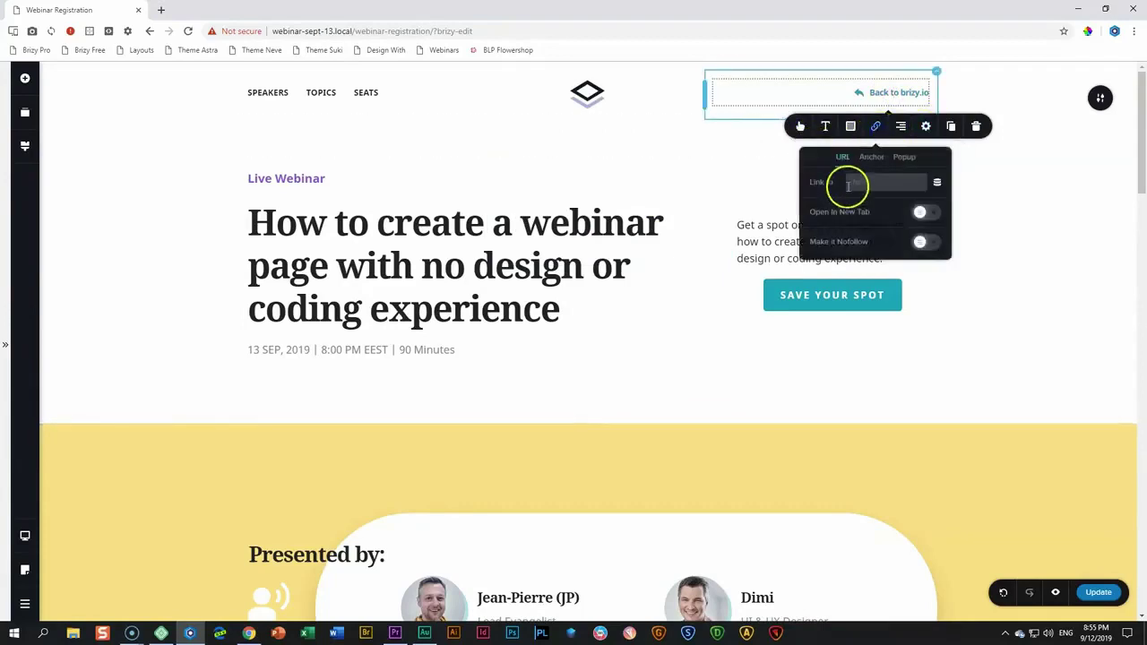
key(ctrl+v)
click(973, 192)
click(978, 167)
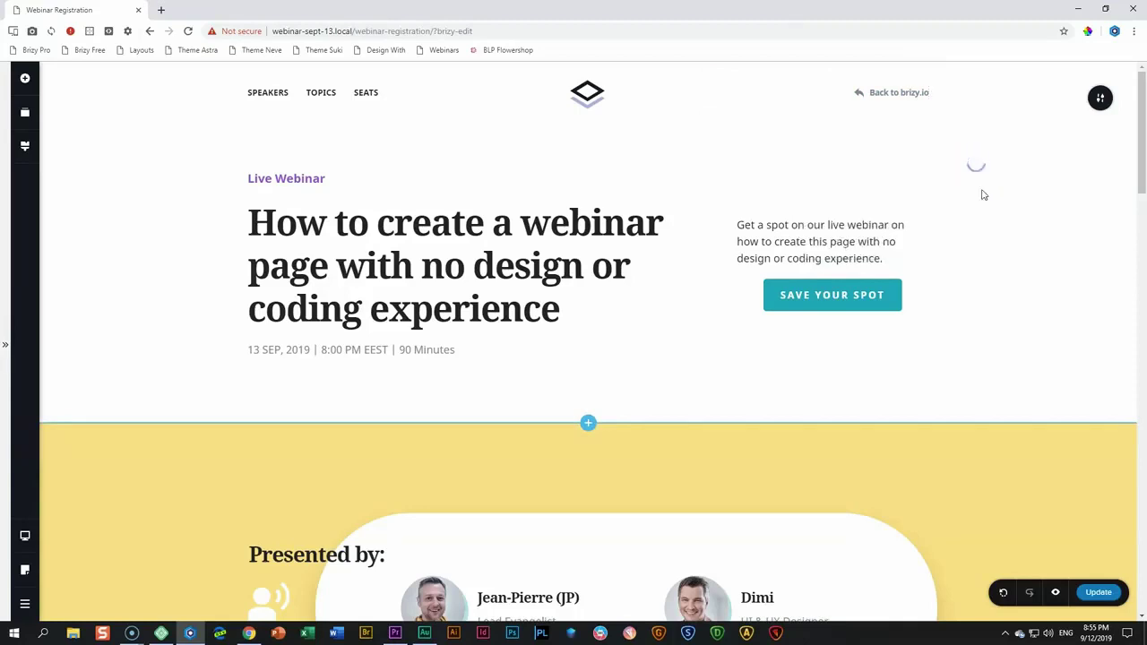
click(1098, 592)
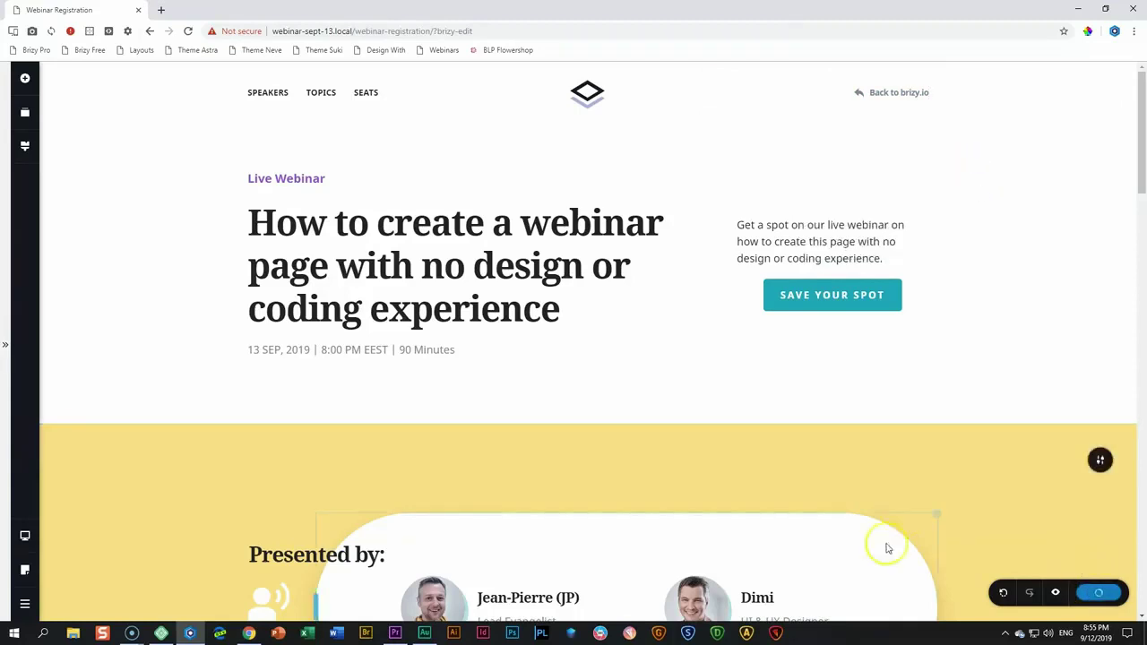
Test the header logo's link in the page preview and return from the linked site to the preview.
click(1055, 593)
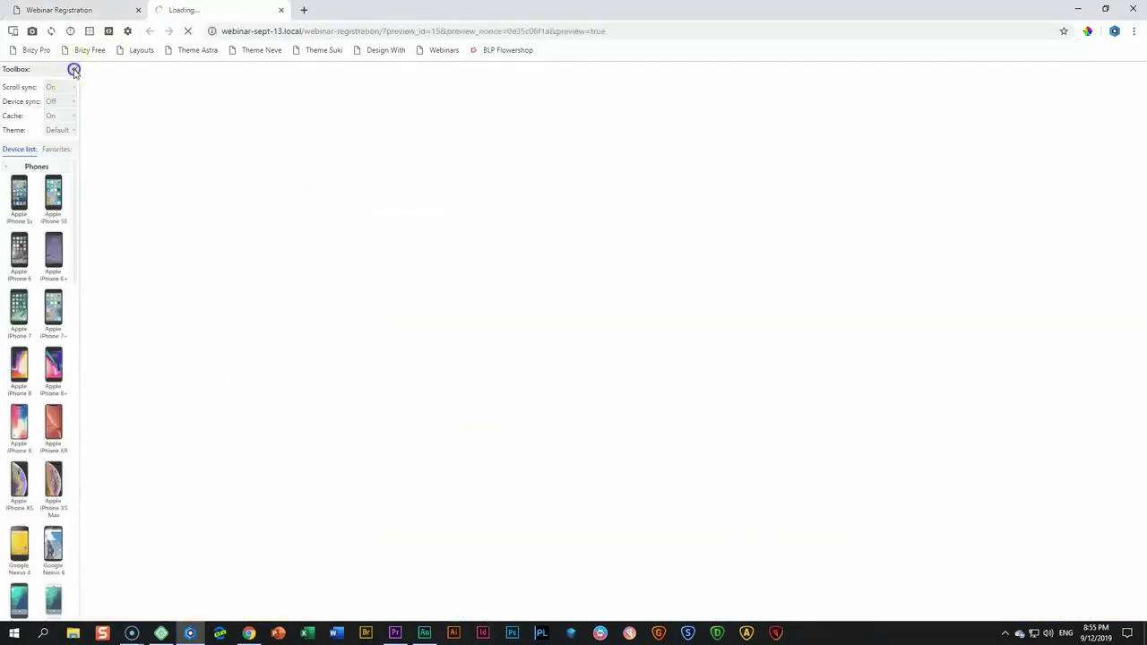
click(75, 70)
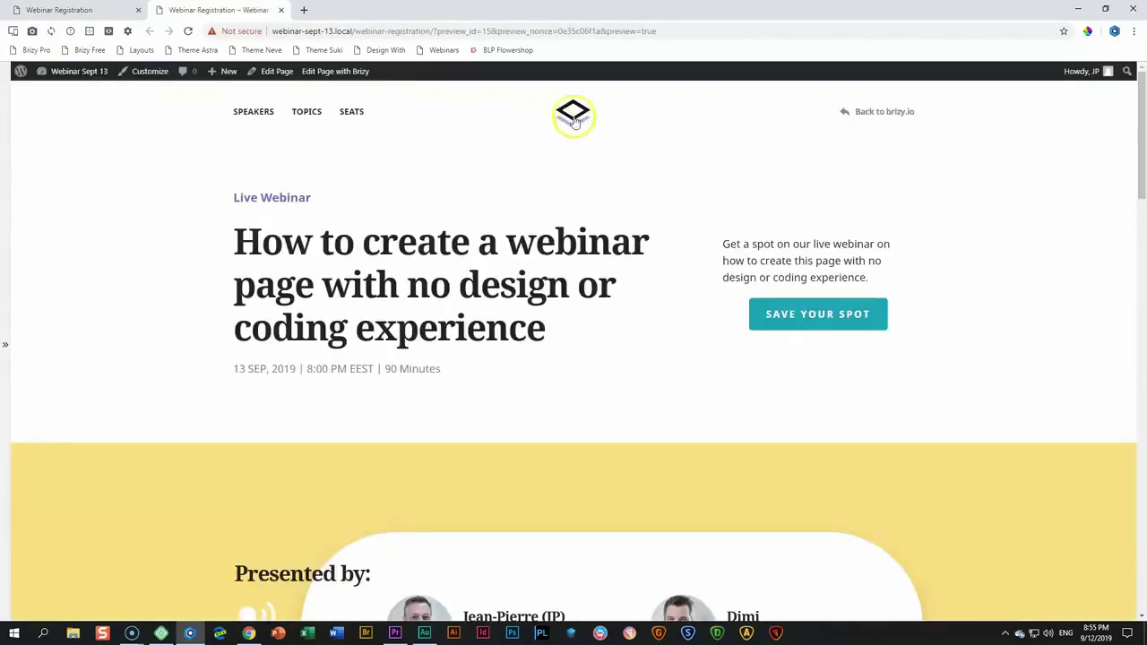
click(574, 119)
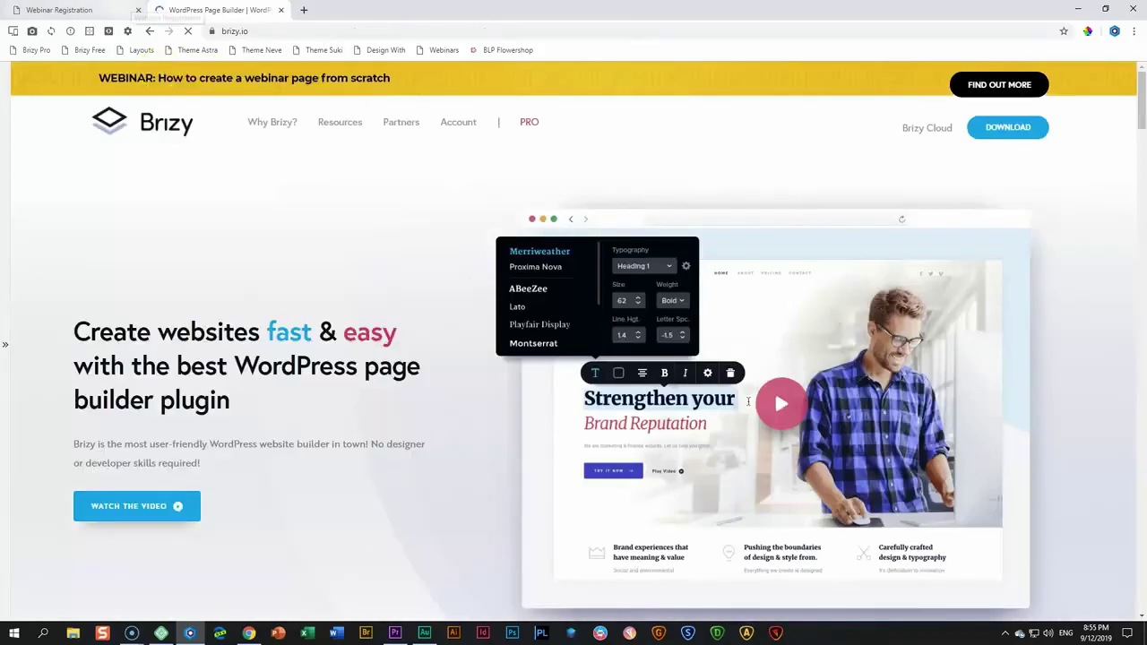
click(108, 10)
click(888, 92)
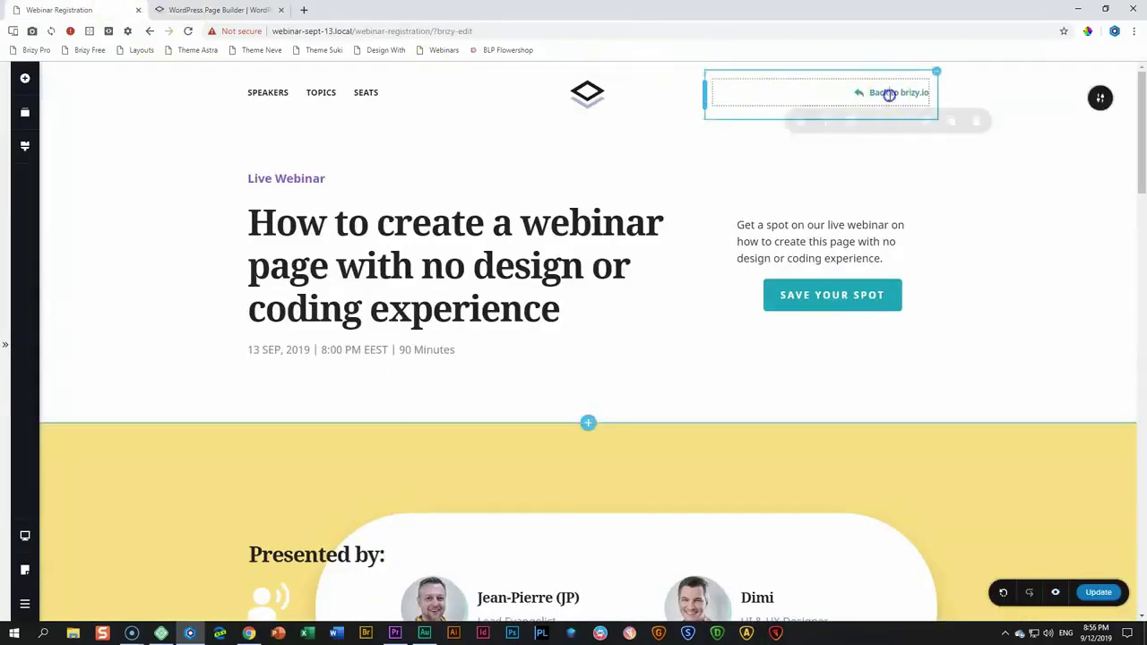
click(206, 11)
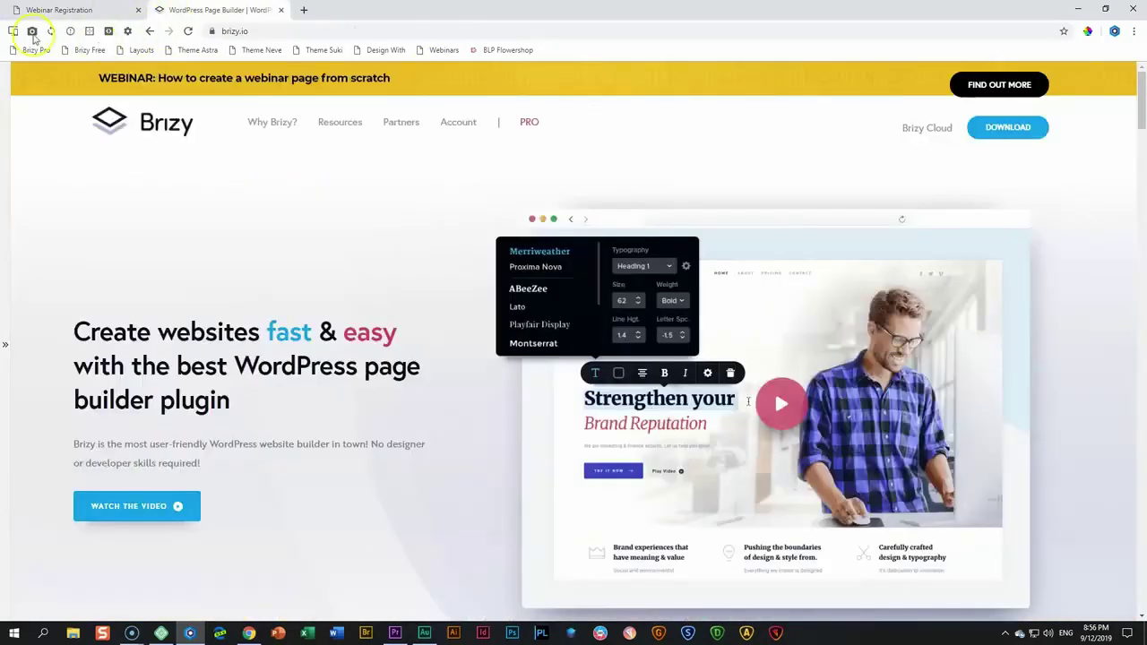
click(153, 31)
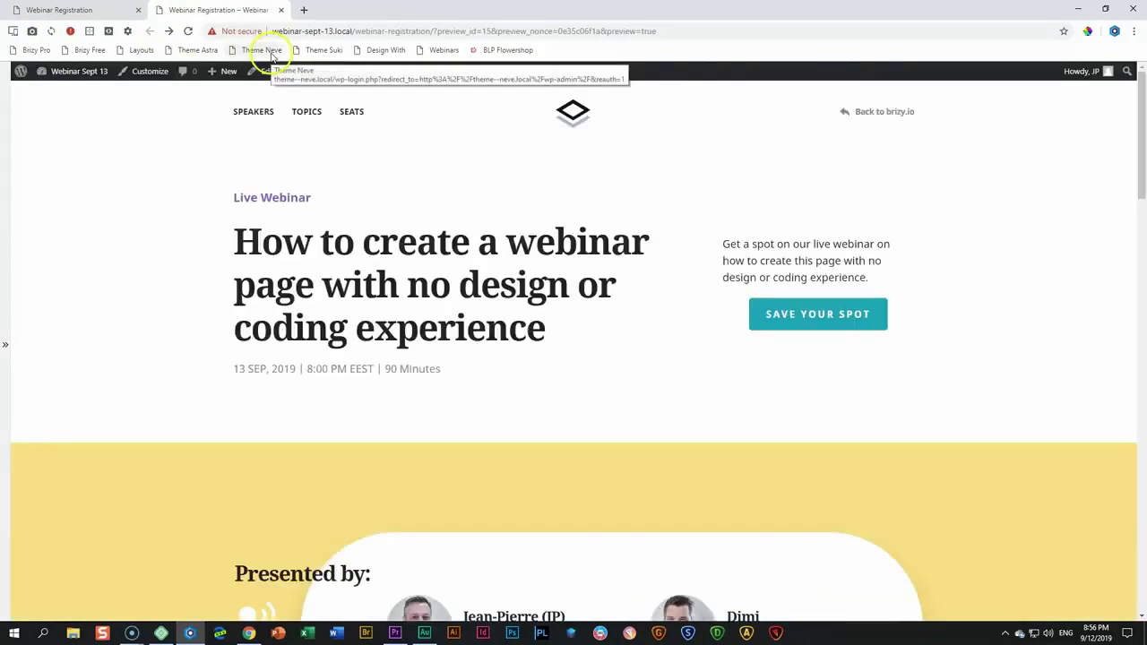
Test the "Back to brizy.io" link in the page preview, close the preview, and return to the page editor.
click(880, 115)
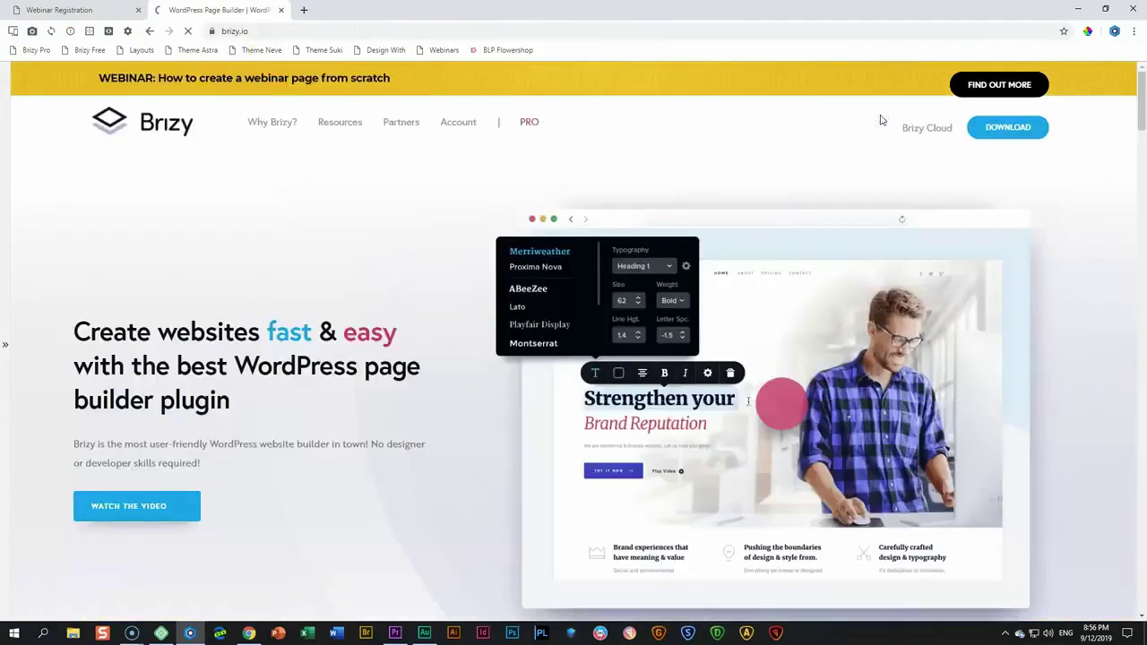
click(281, 10)
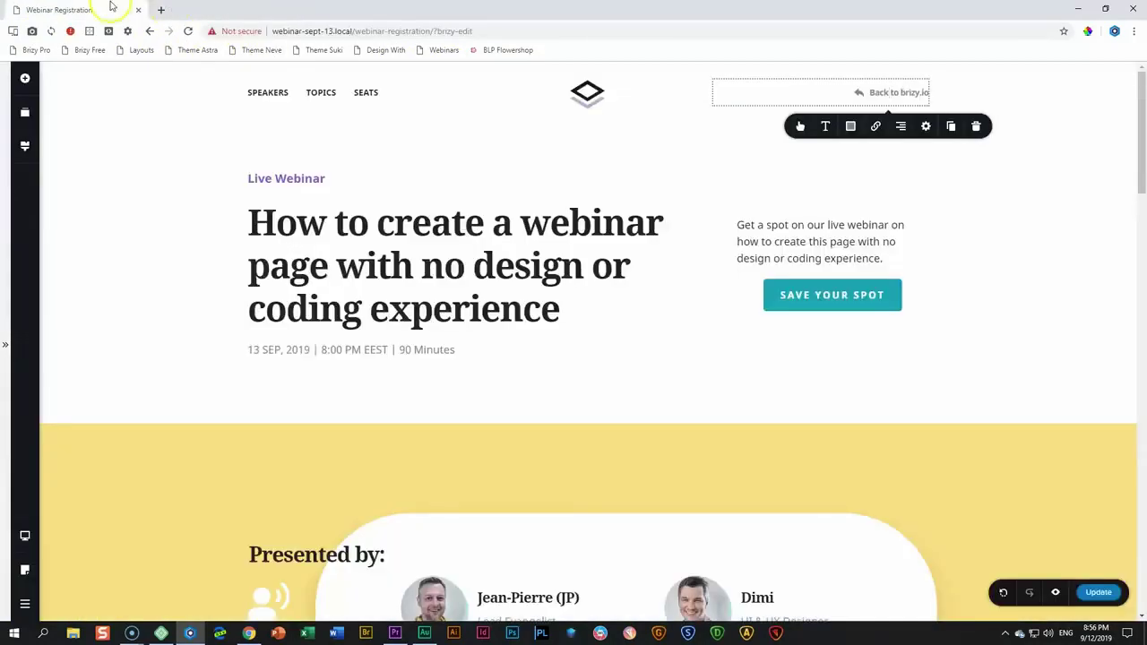
click(1082, 193)
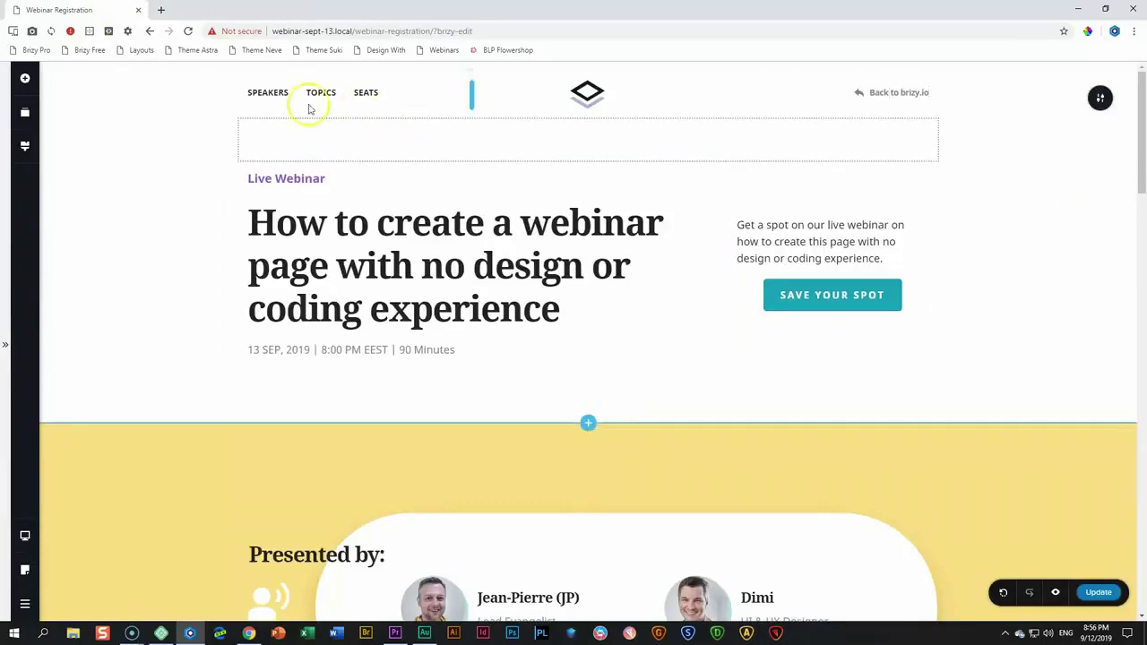
Set the anchor name of the yellow "Presented by:" block to speakers.
click(277, 95)
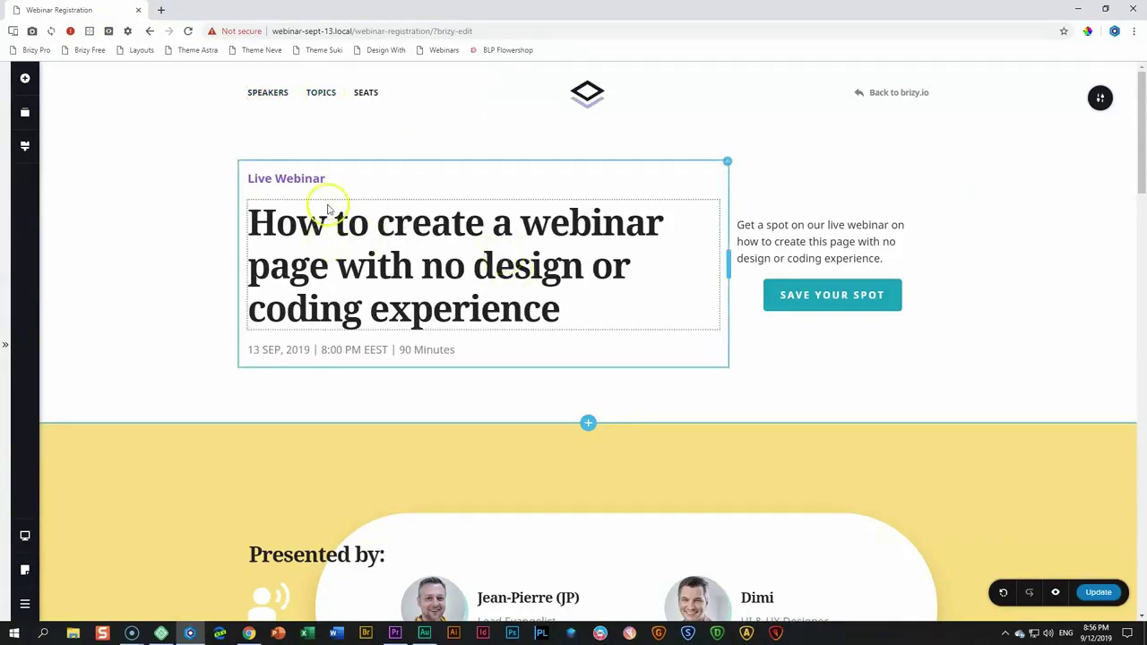
scroll(329, 210, down, 2)
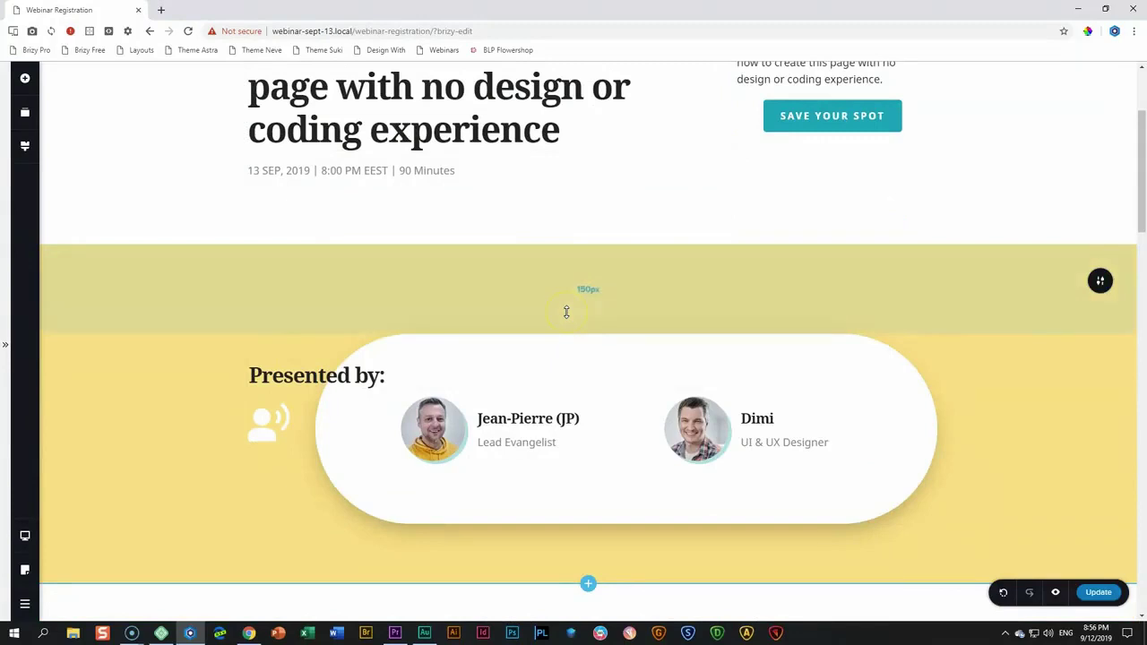
click(1099, 280)
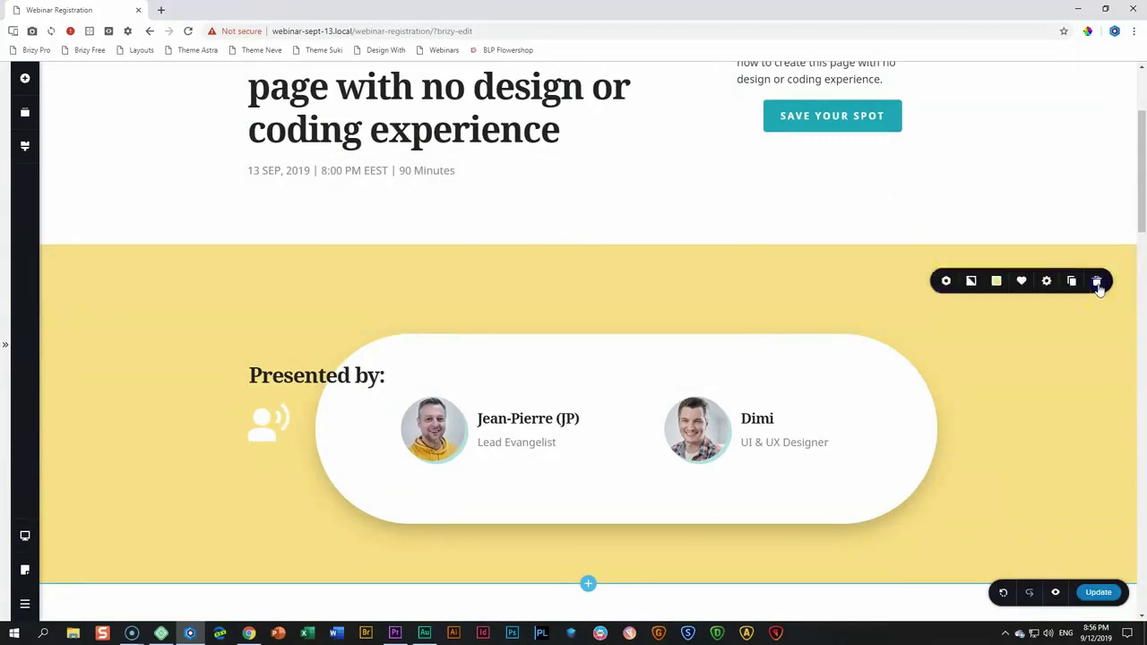
click(1048, 285)
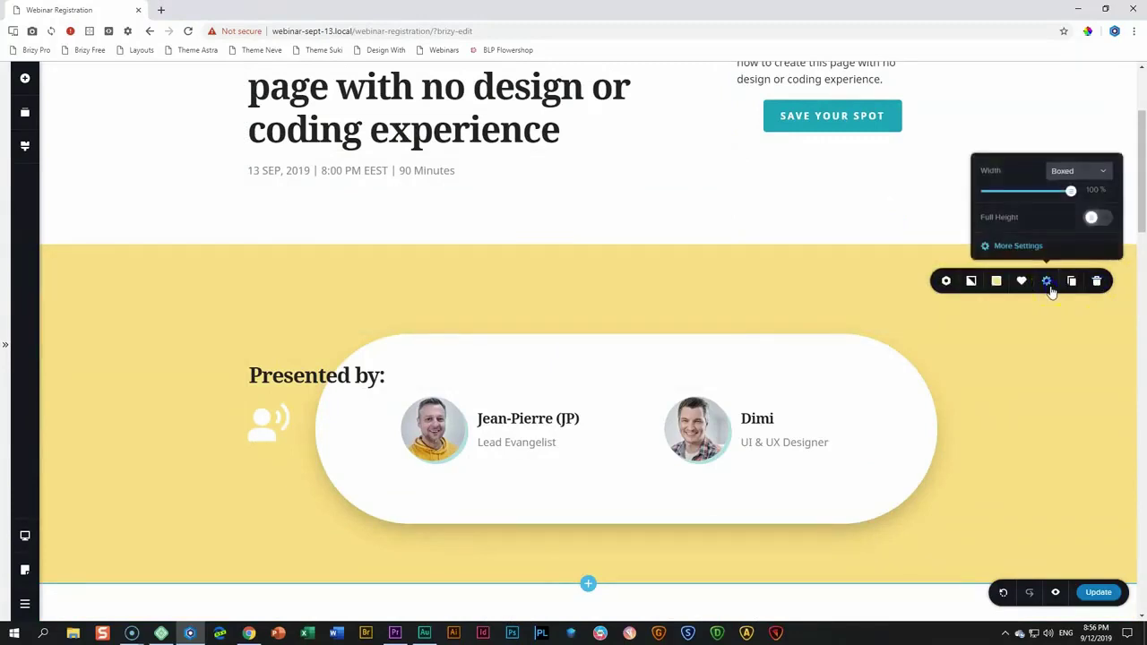
click(1017, 246)
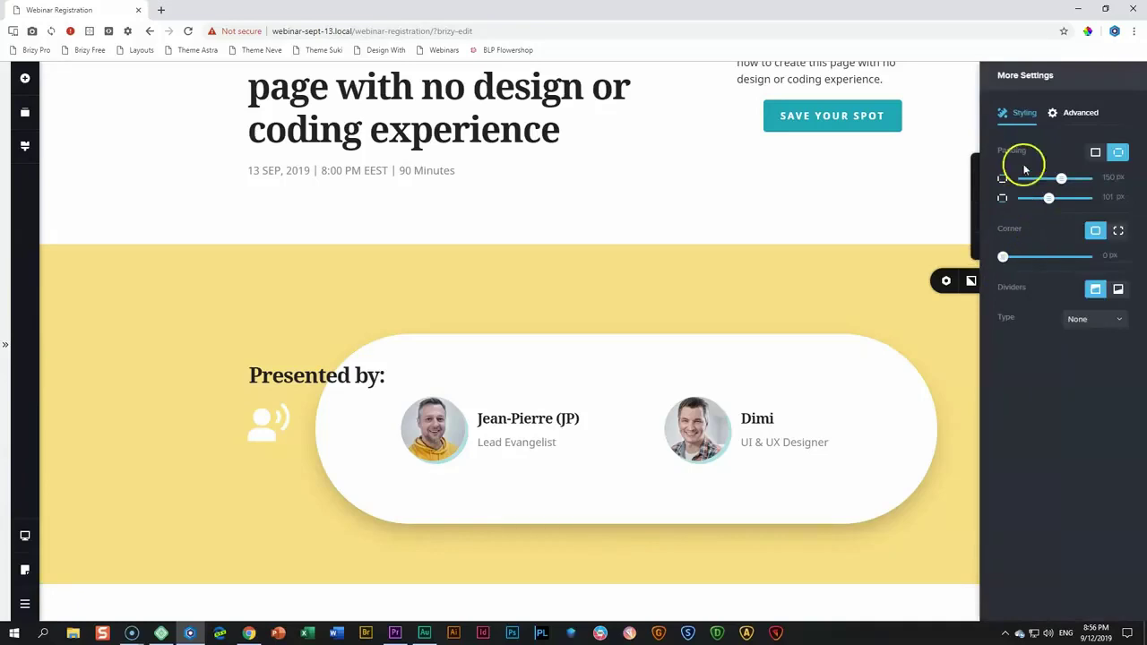
click(1078, 117)
click(1029, 229)
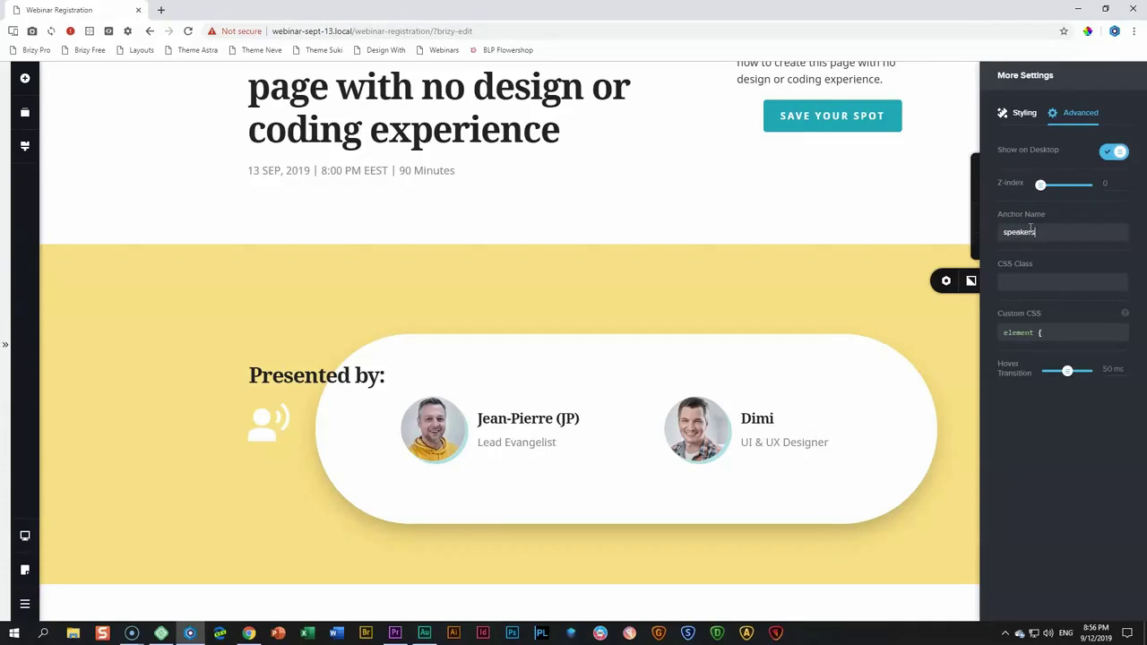
click(1037, 282)
click(963, 448)
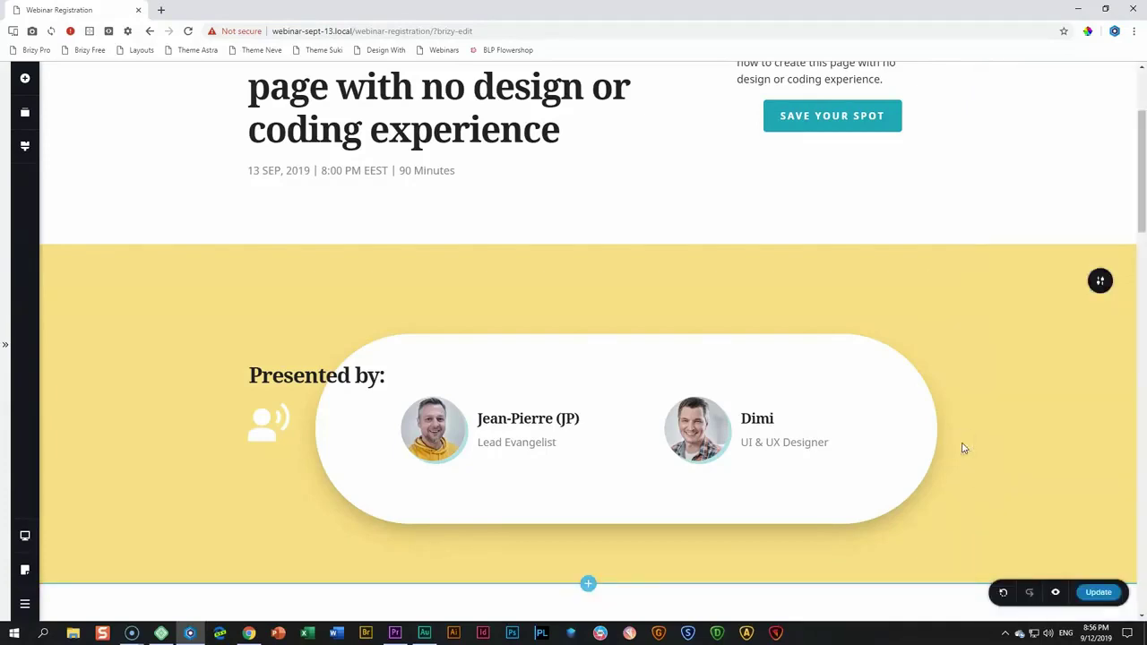
Set the anchor name of the "In just 90 min you'll learn" block to topics.
scroll(963, 448, down, 5)
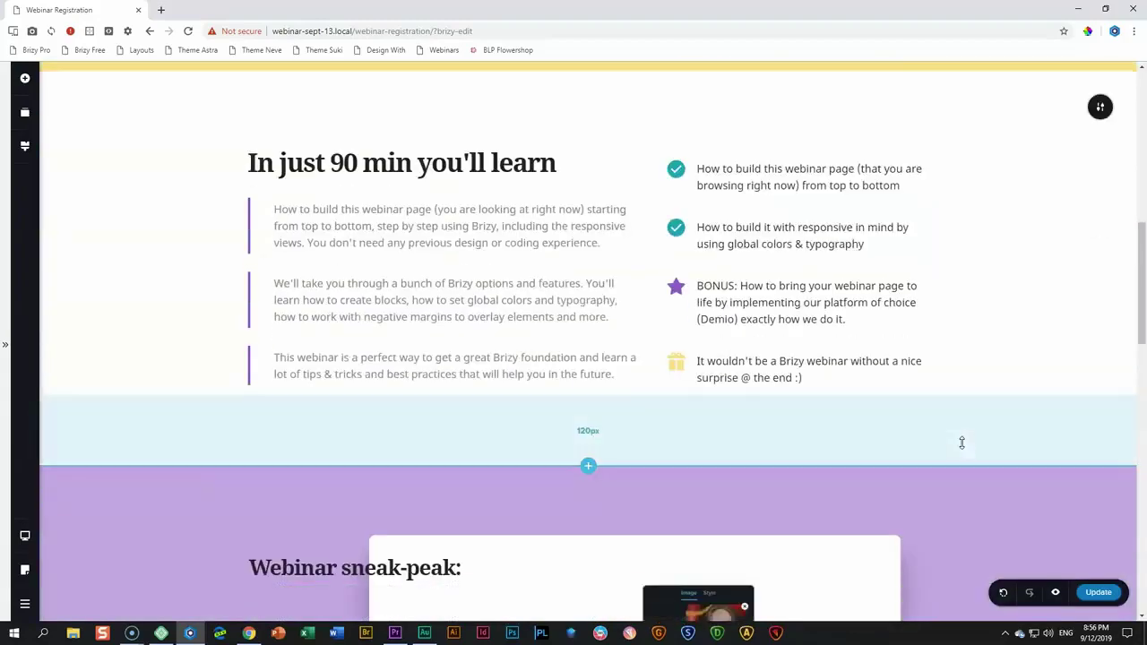
scroll(961, 443, down, 2)
scroll(597, 328, up, 2)
mouse_move(1102, 143)
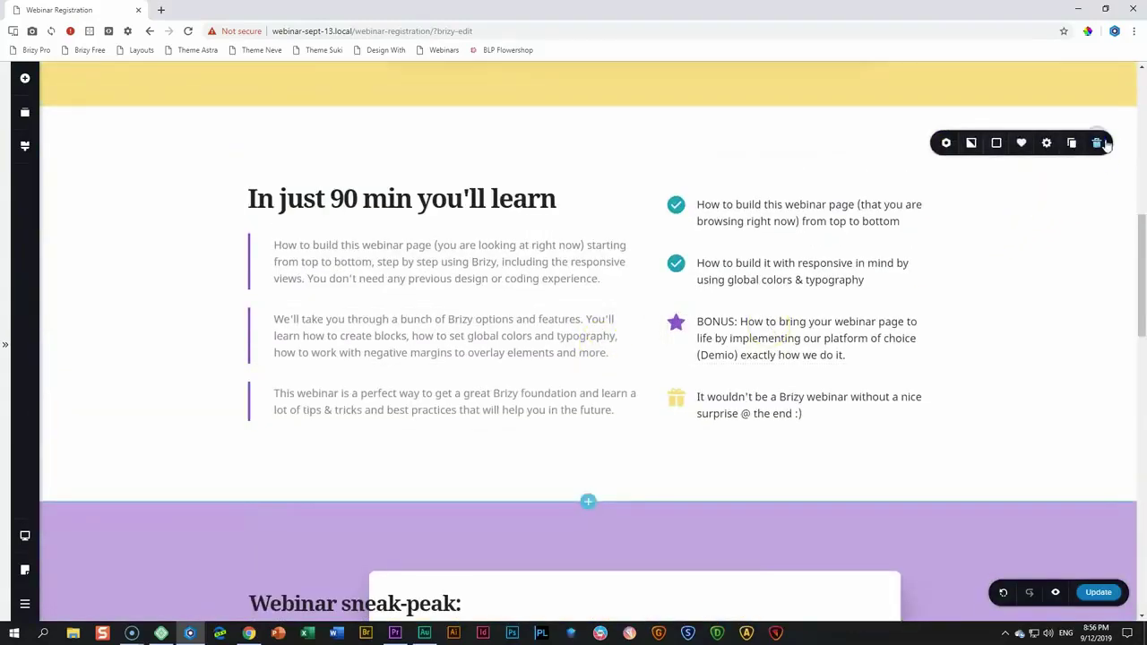
click(1046, 143)
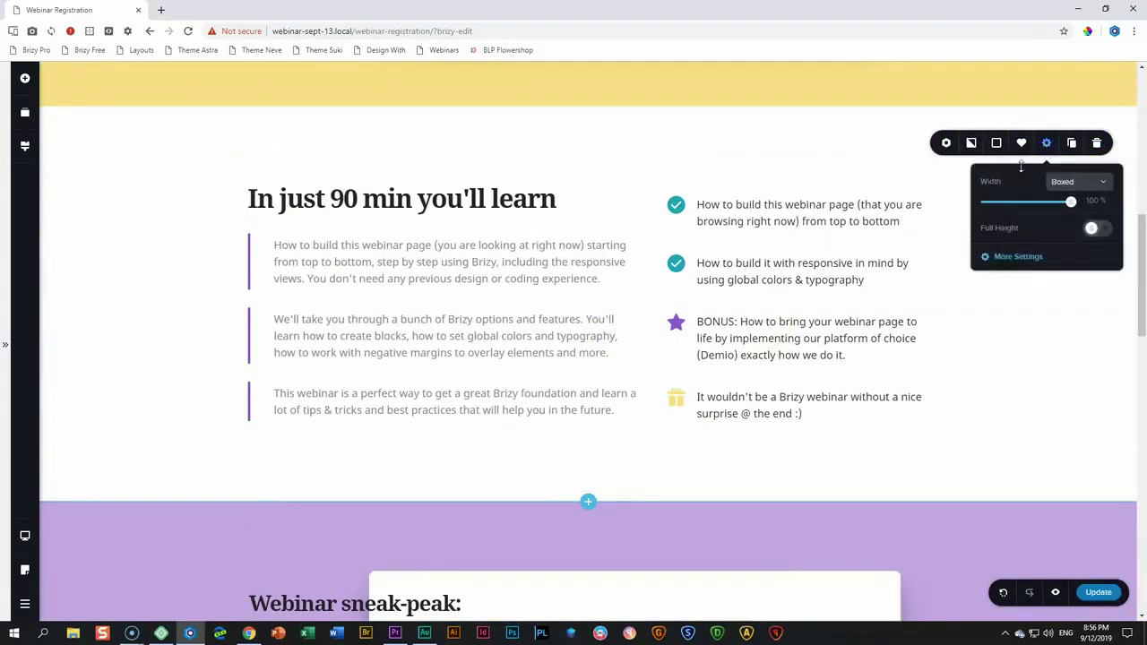
click(998, 258)
click(1074, 113)
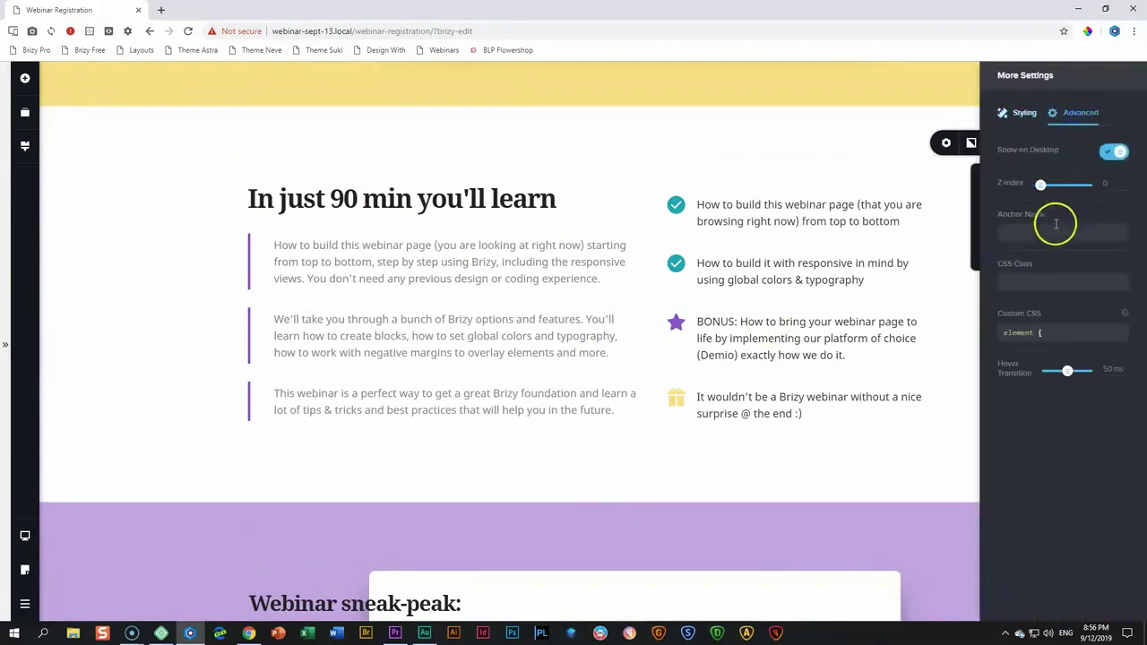
click(1048, 235)
click(933, 273)
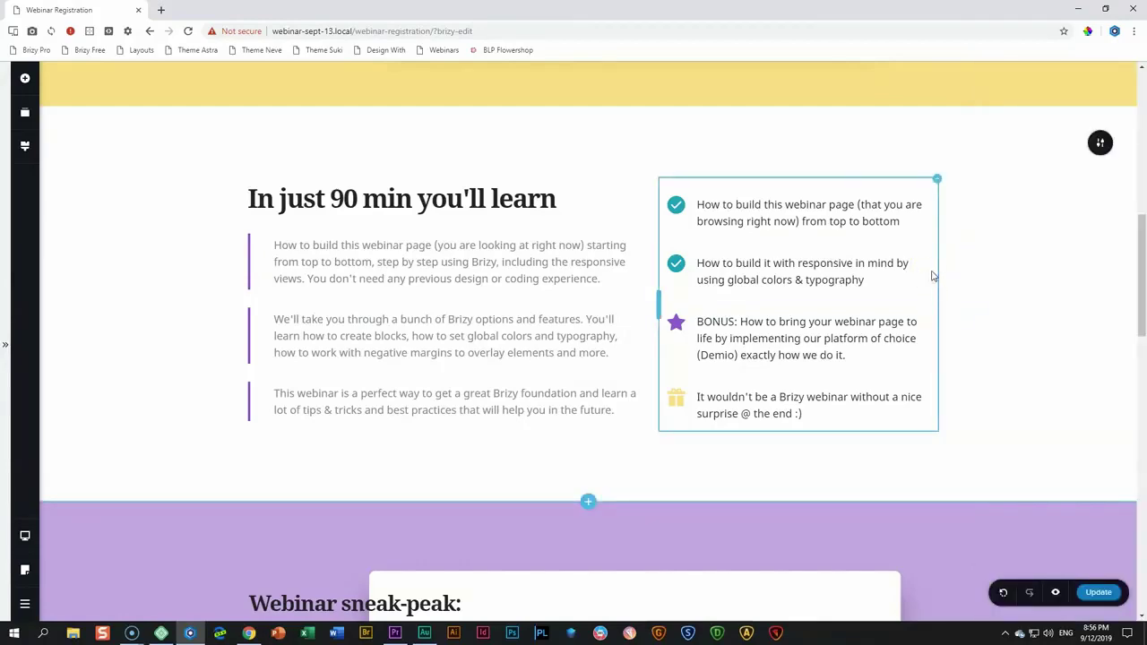
Set the anchor name of the "Limited seats available, reserve now for free!" block to seats.
scroll(931, 270, down, 9)
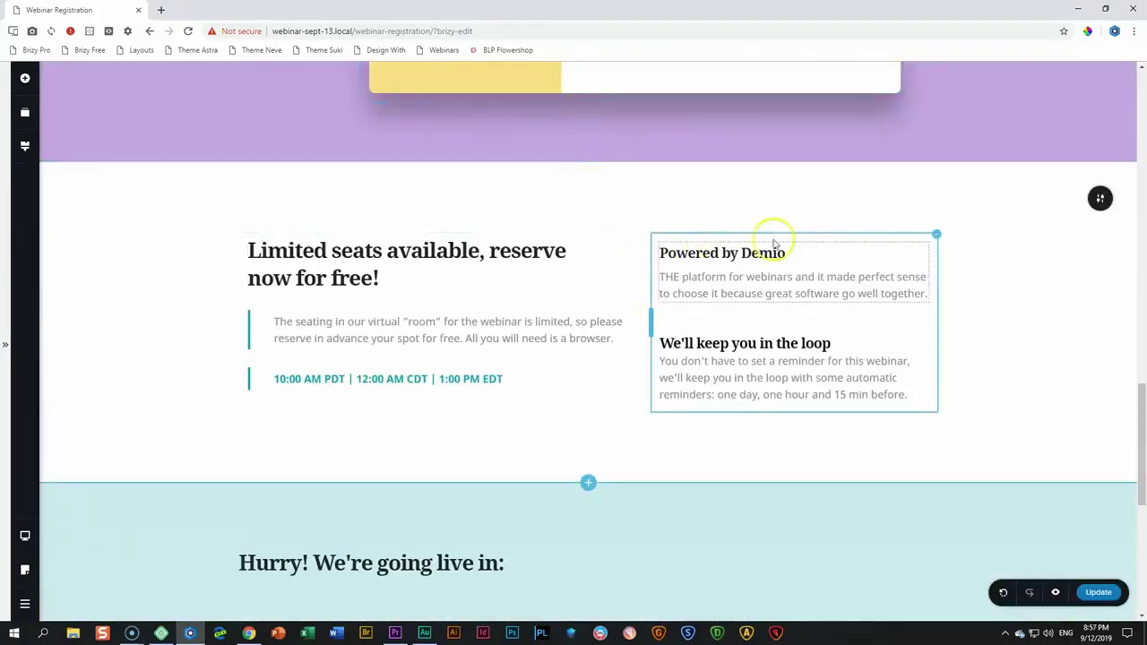
click(1099, 198)
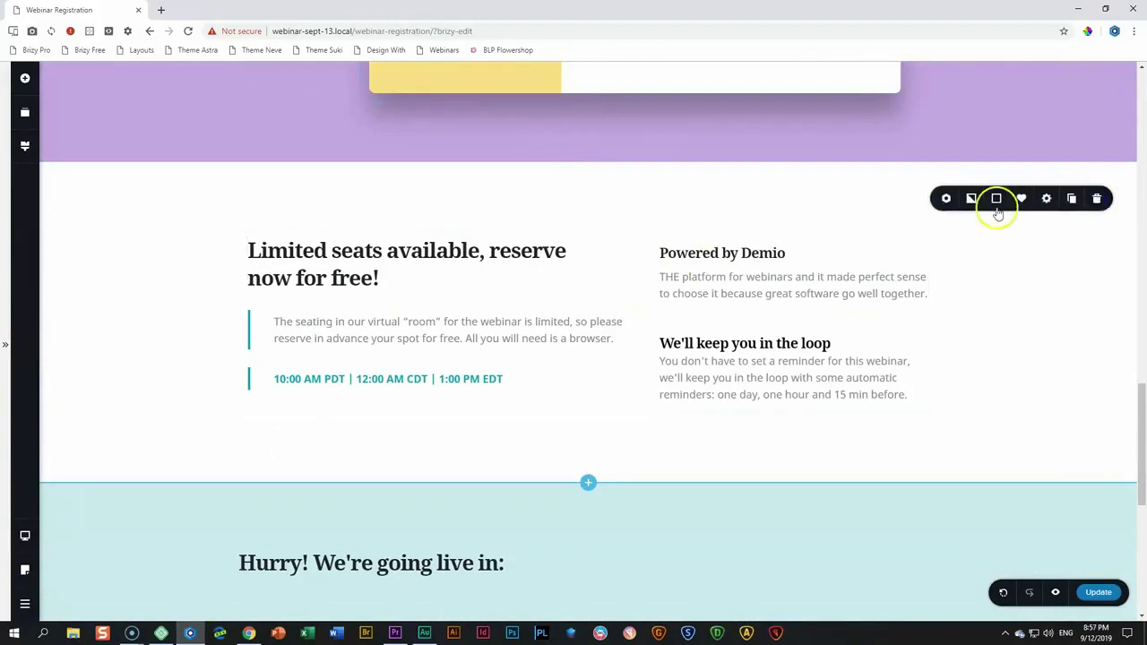
click(1051, 202)
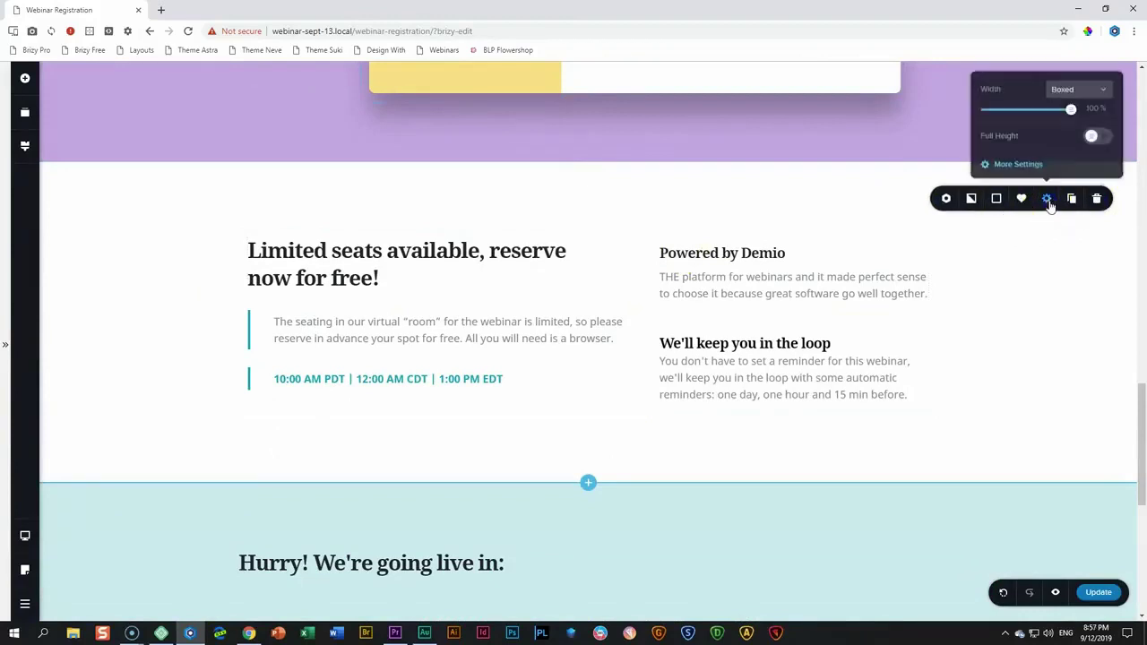
click(1019, 163)
click(1073, 115)
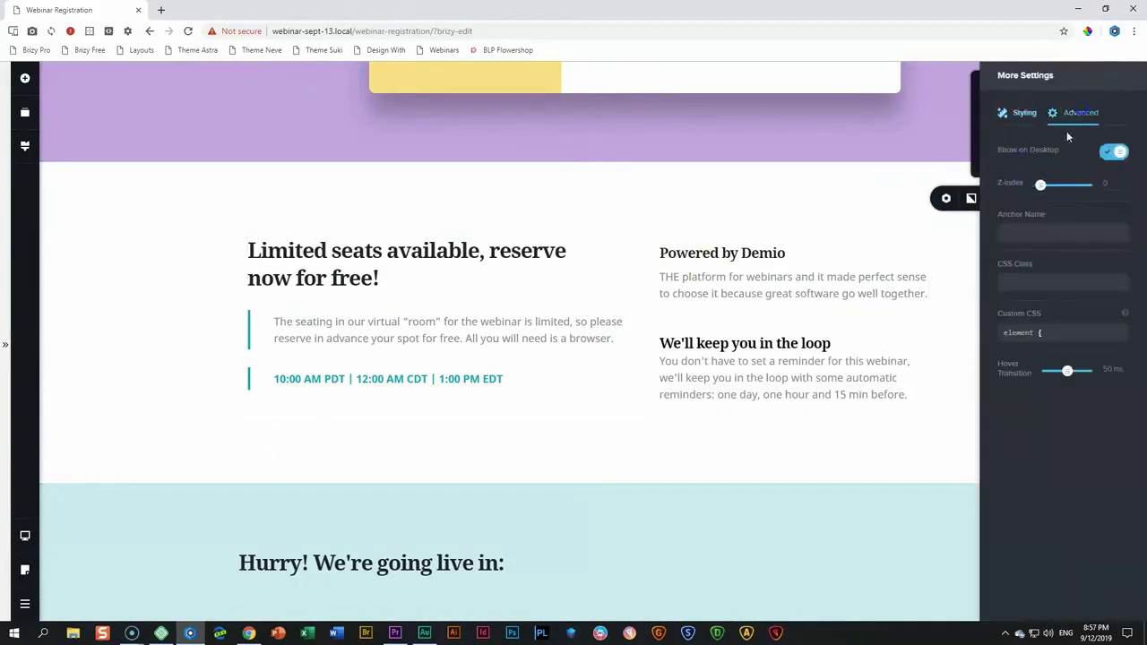
click(1049, 236)
click(958, 301)
Link the SPEAKERS item in the header to the anchor of the yellow "Presented by:" block.
scroll(960, 302, up, 20)
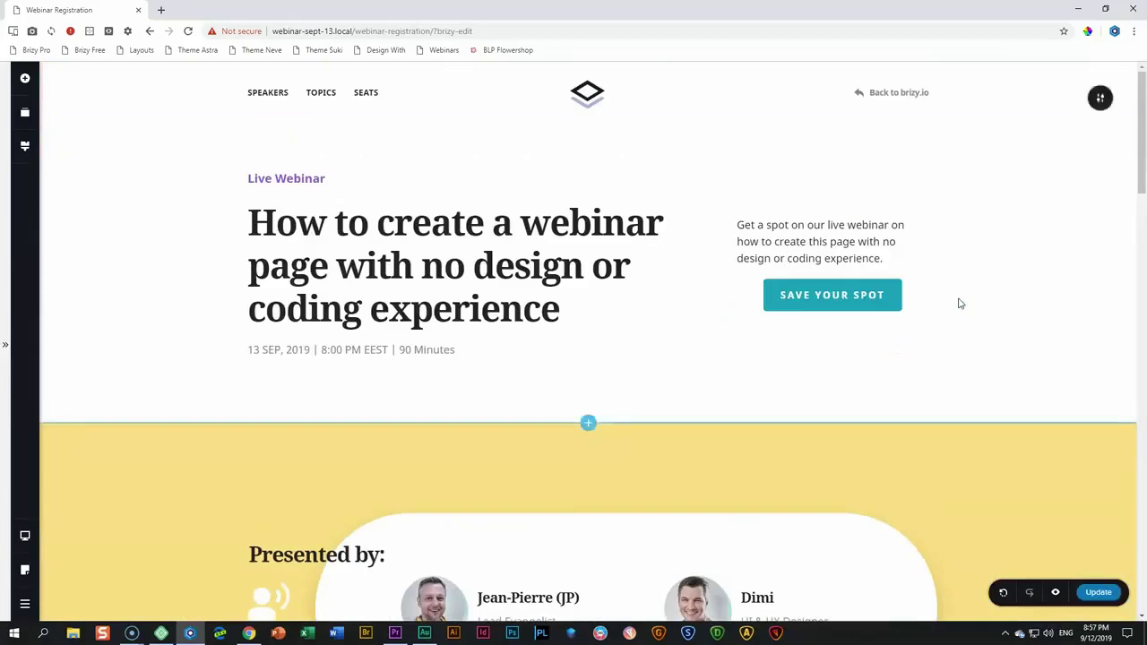
click(273, 96)
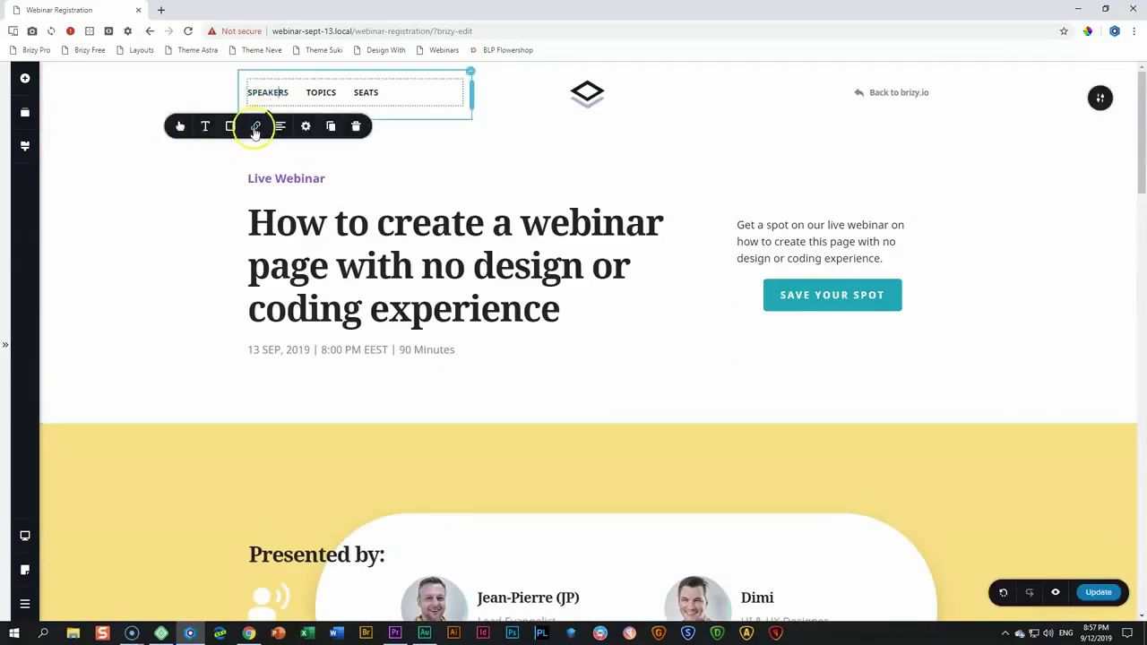
click(256, 126)
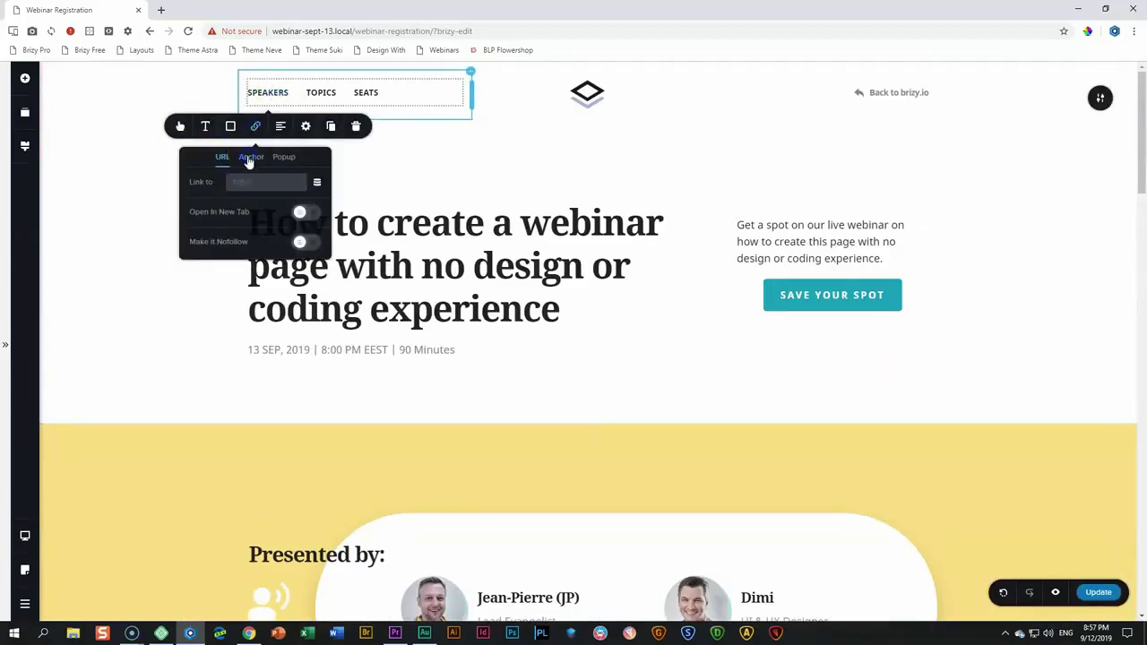
click(250, 158)
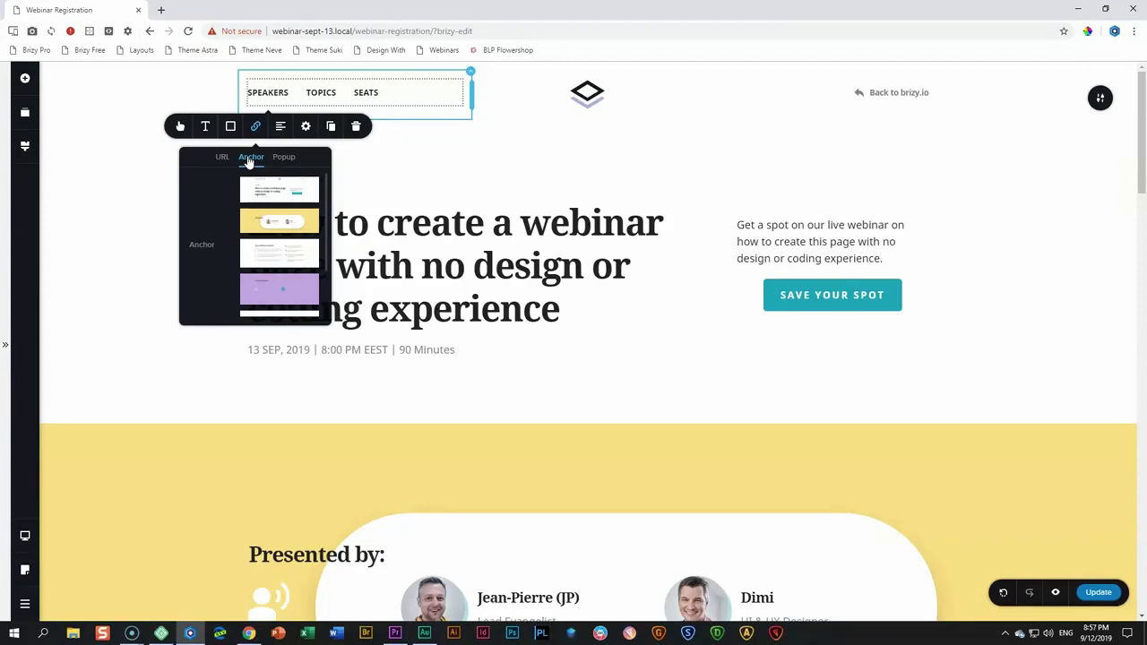
click(292, 227)
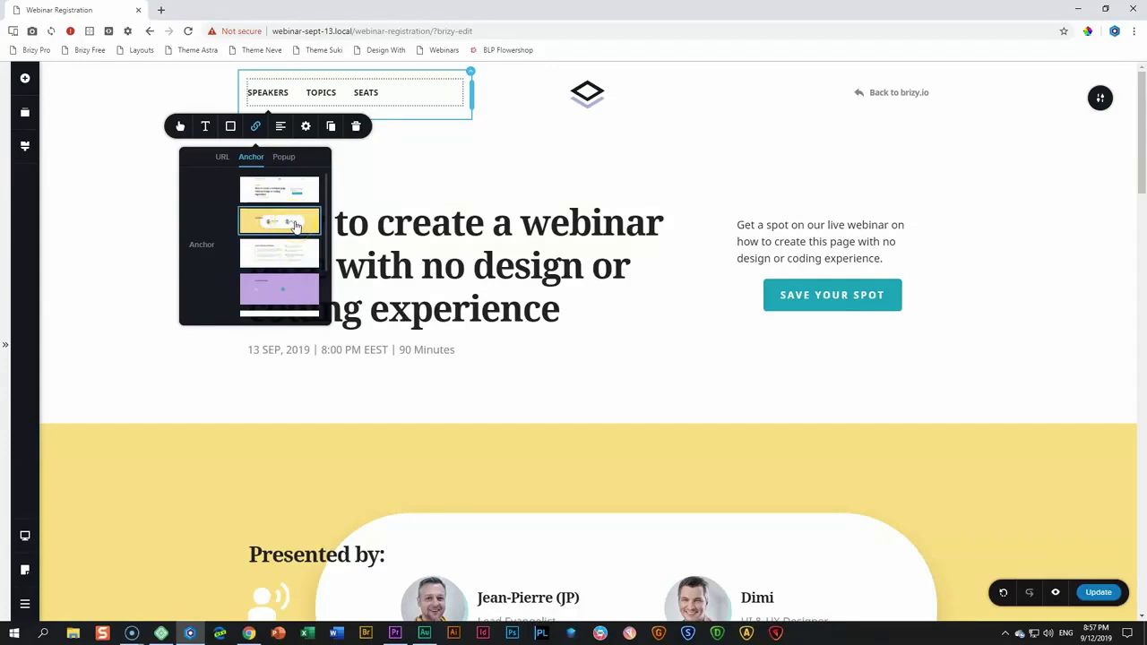
click(244, 184)
click(273, 224)
click(280, 226)
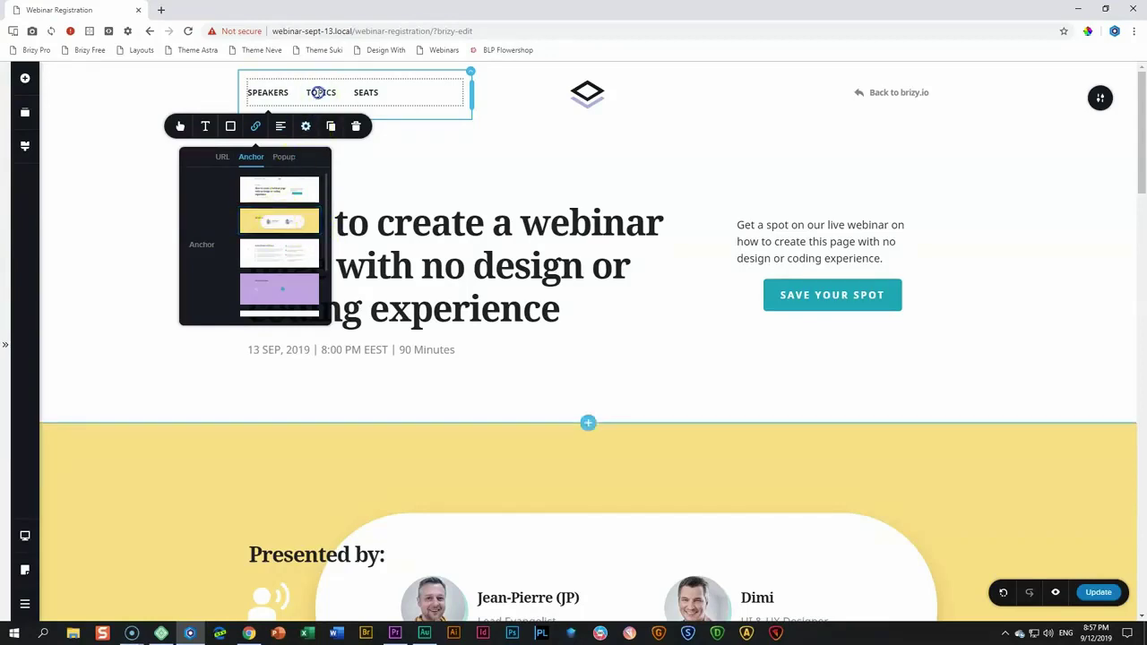
Link the TOPICS item in the header to the topics anchor of the "In just 90 min you'll learn" block.
click(318, 92)
click(309, 126)
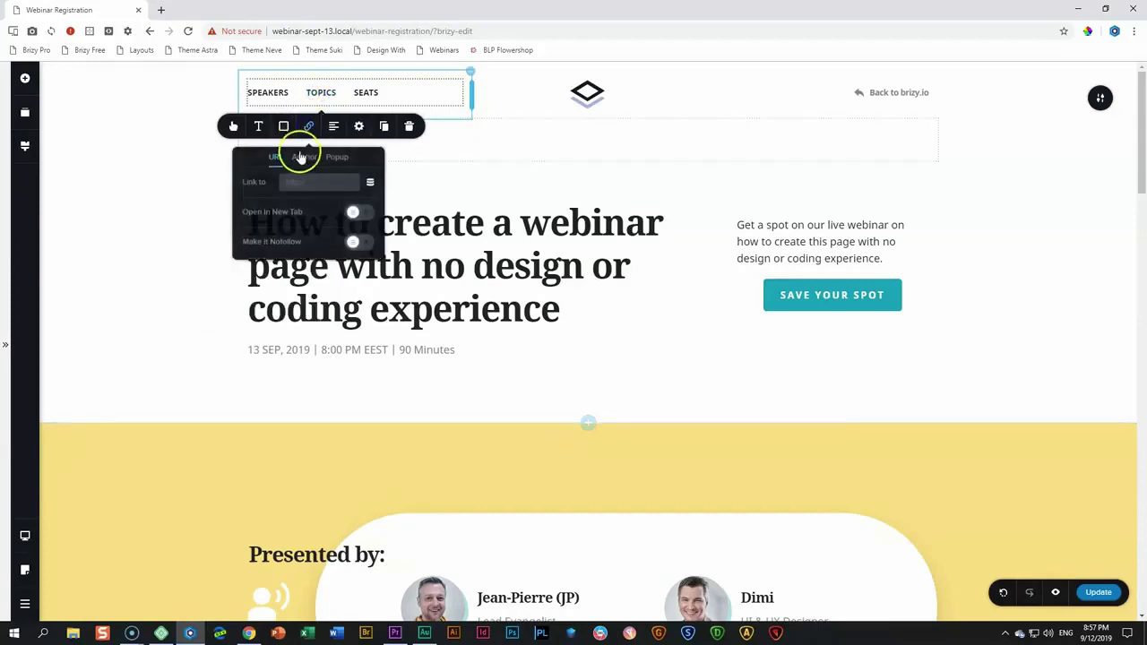
click(303, 157)
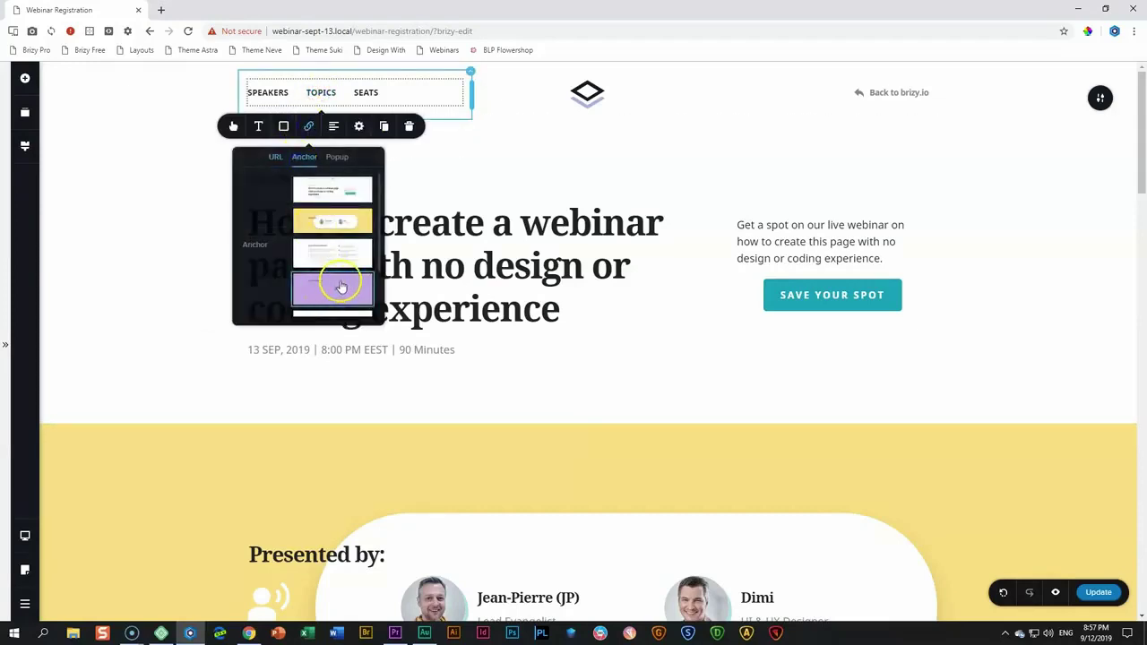
click(326, 249)
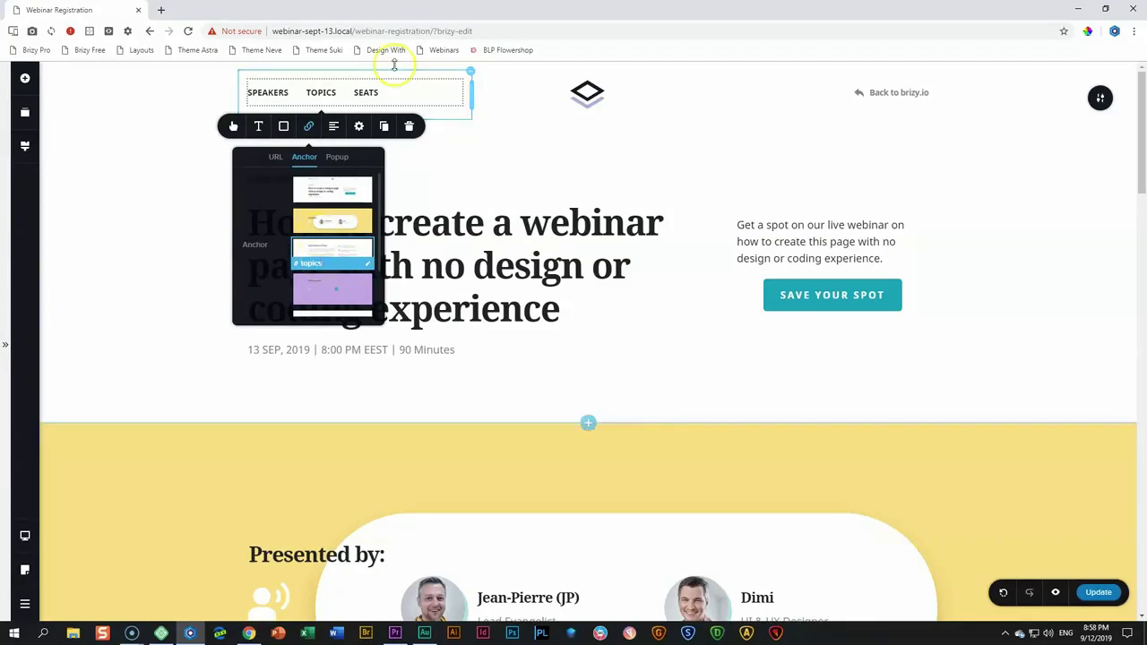
Link the SEATS item in the header to the seats anchor of the "Limited seats available" block and deselect it.
click(377, 91)
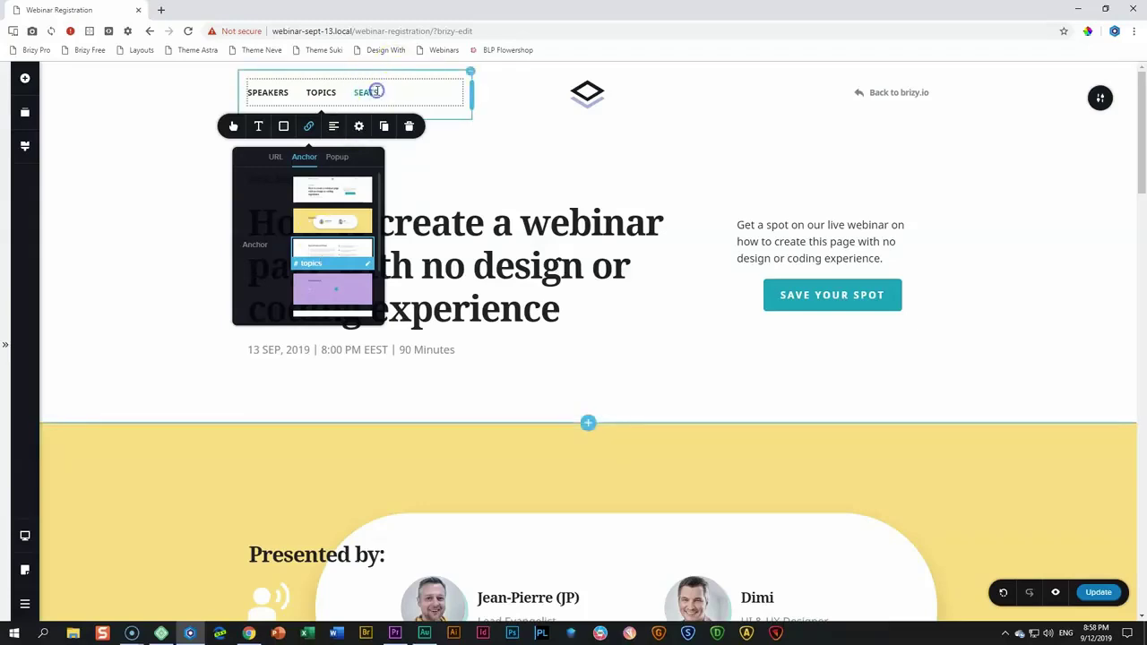
click(353, 126)
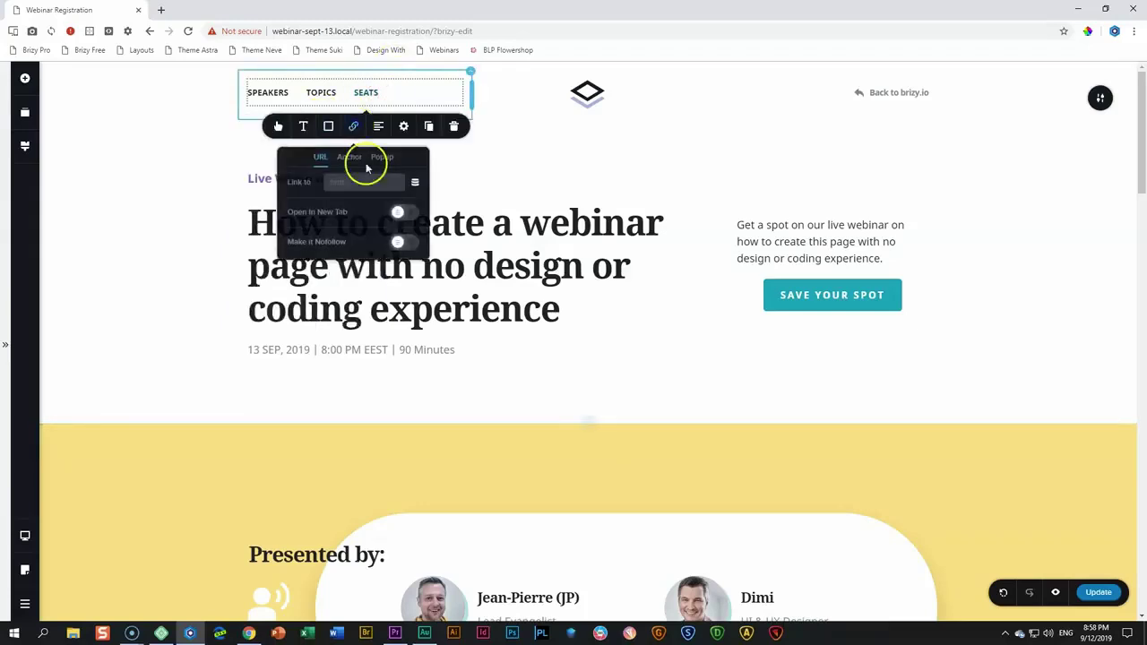
click(349, 158)
click(375, 232)
scroll(376, 228, down, 2)
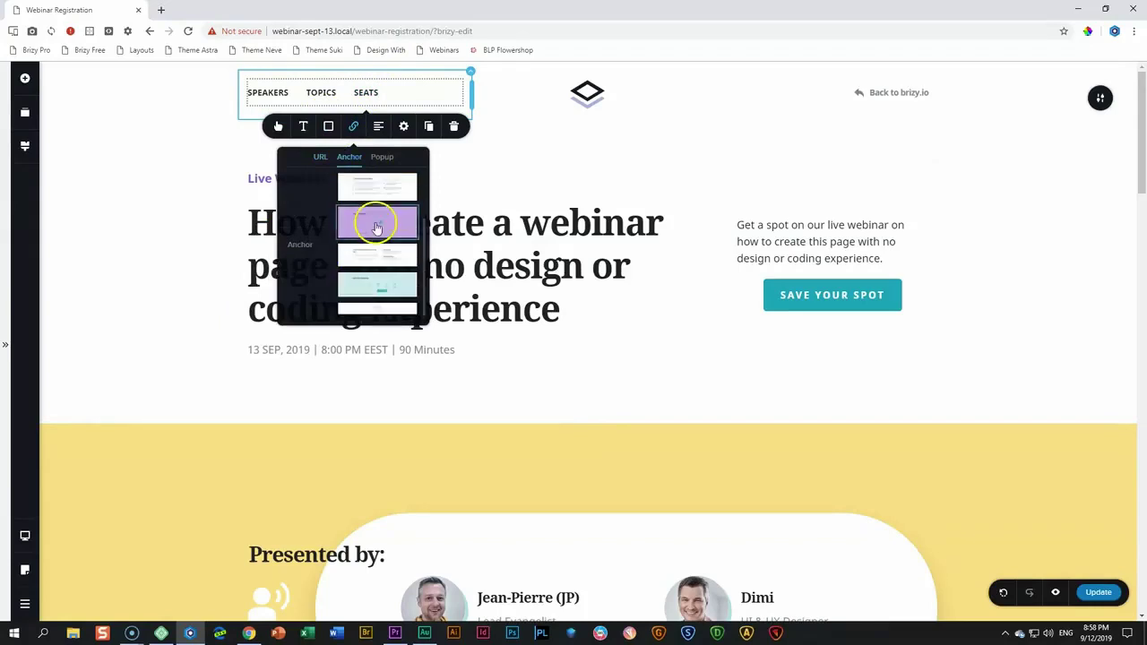
click(381, 259)
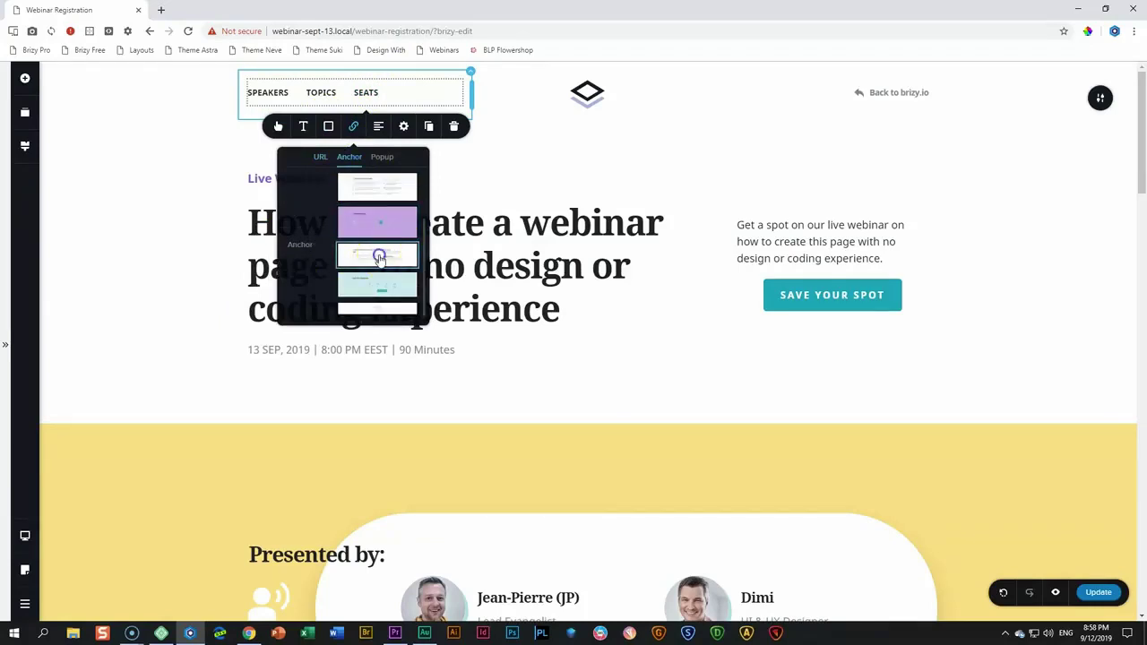
click(358, 251)
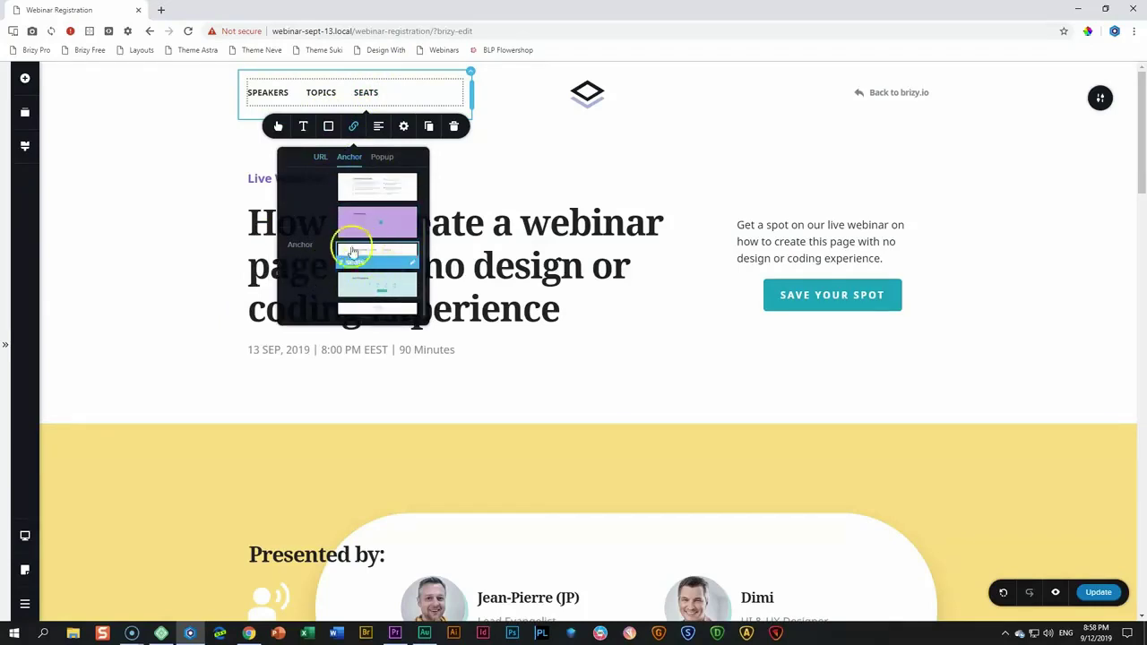
click(502, 181)
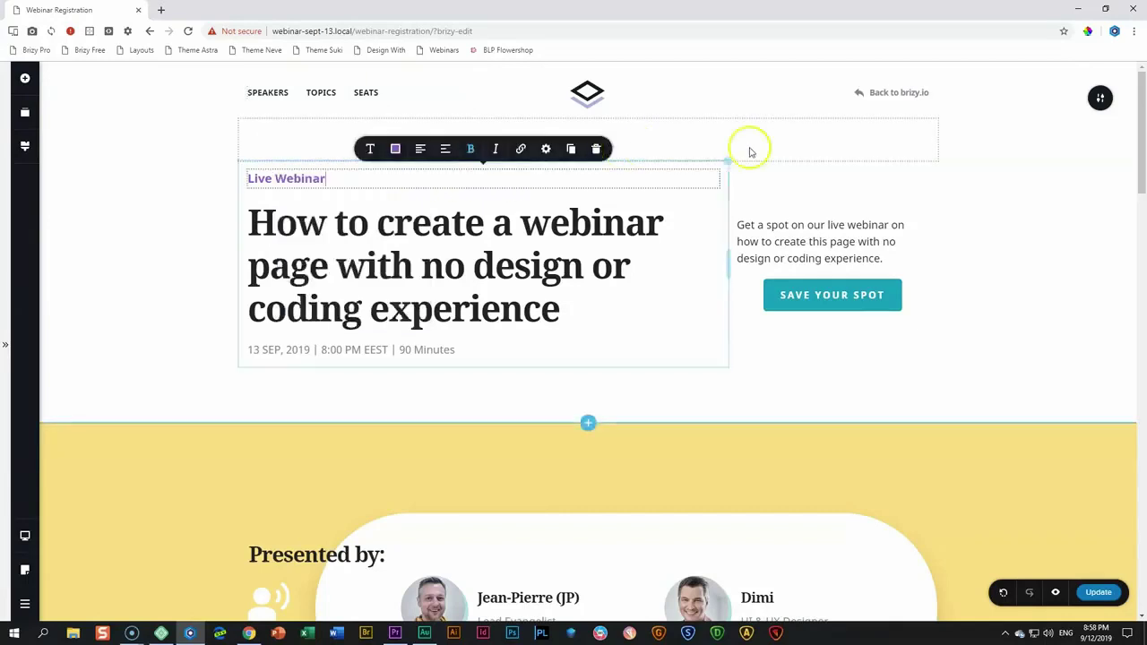
click(1039, 318)
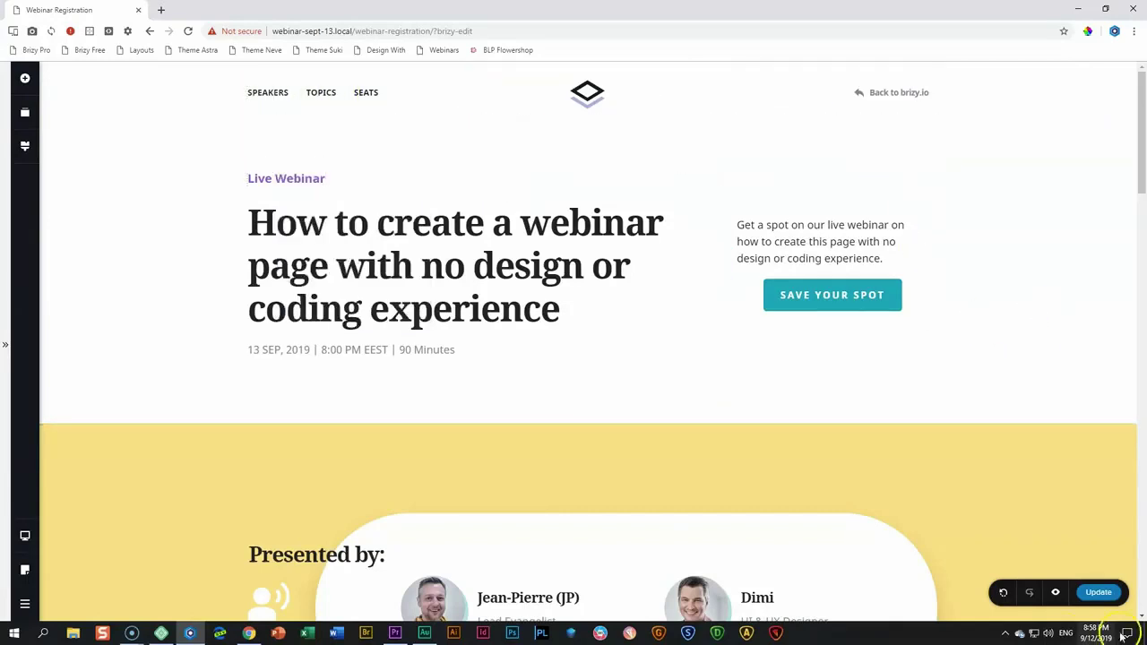
Save the updated webinar registration page and open its preview in a new tab.
click(1100, 593)
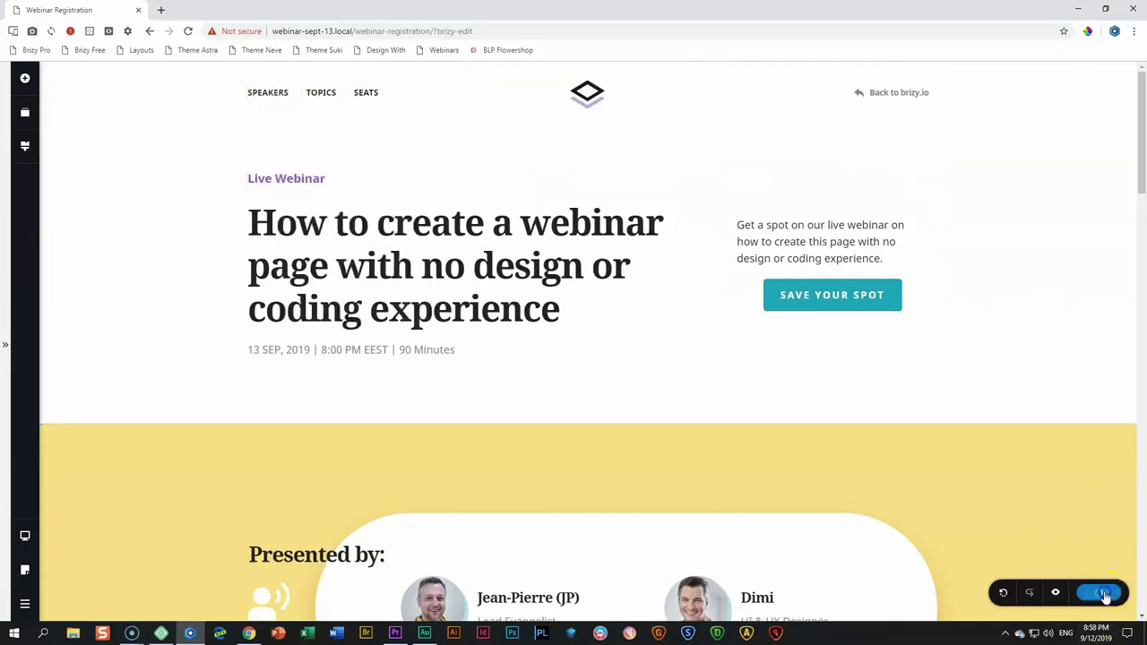
click(1059, 594)
click(1059, 596)
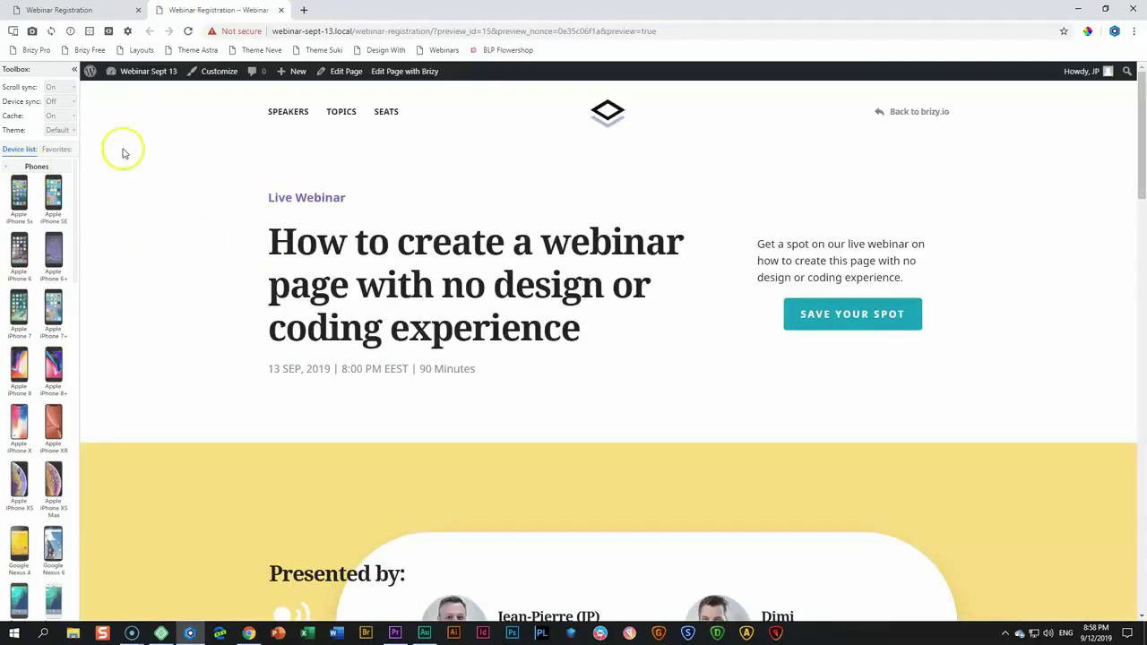
Test the SPEAKERS, TOPICS and SEATS header links in the desktop preview.
click(302, 118)
click(289, 102)
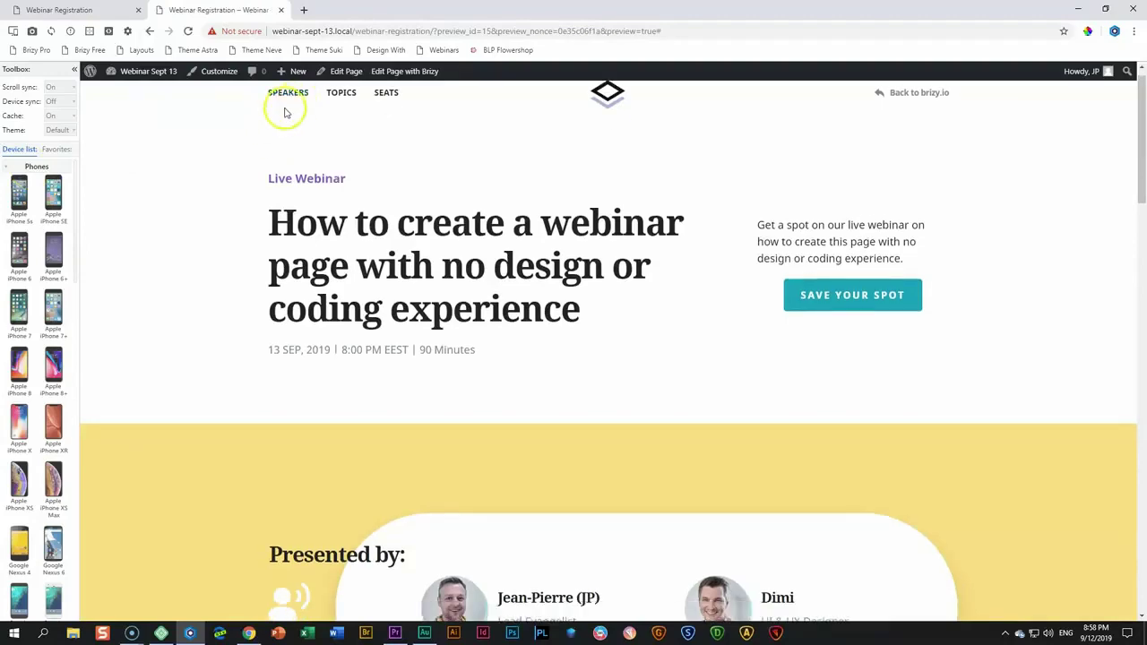
click(345, 95)
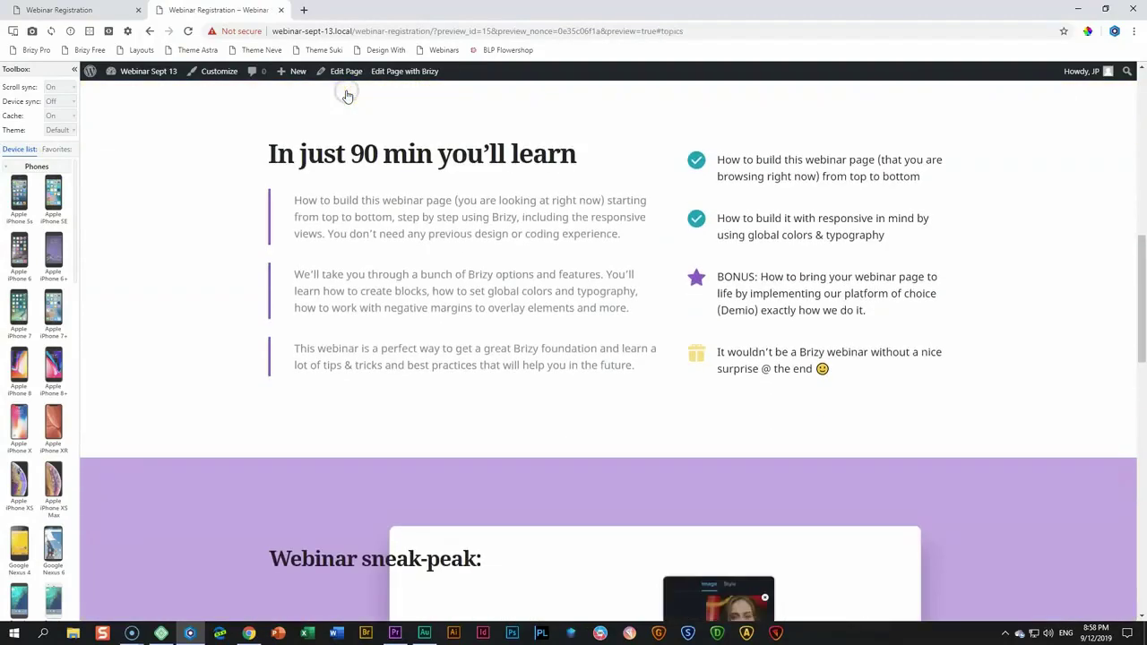
scroll(343, 179, up, 10)
click(389, 116)
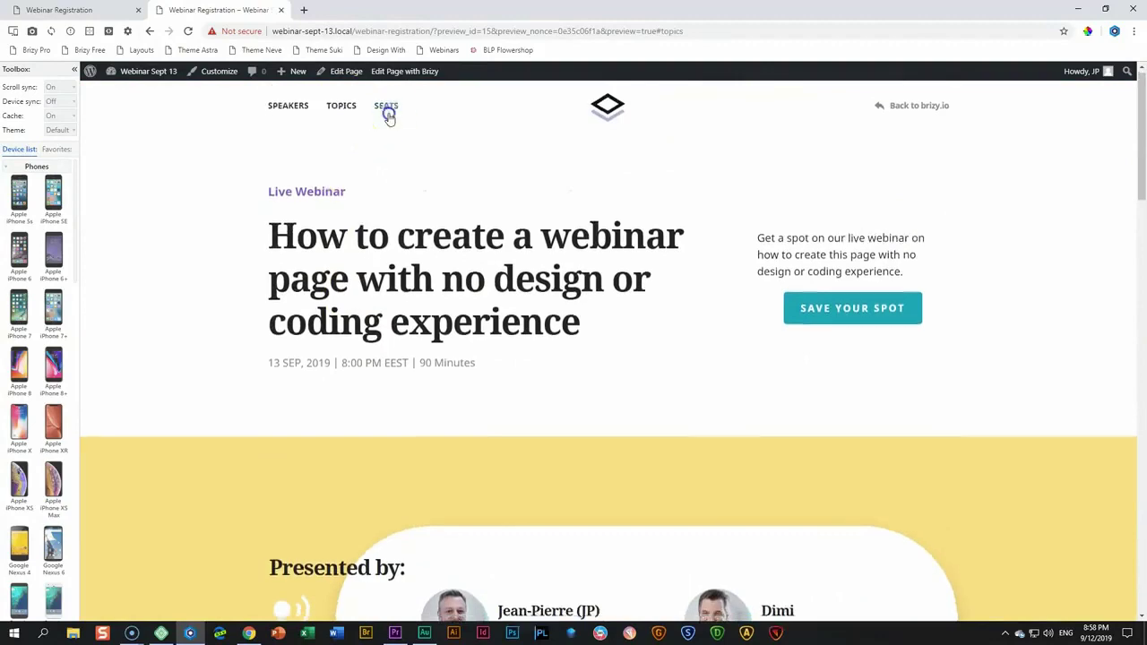
scroll(389, 117, up, 10)
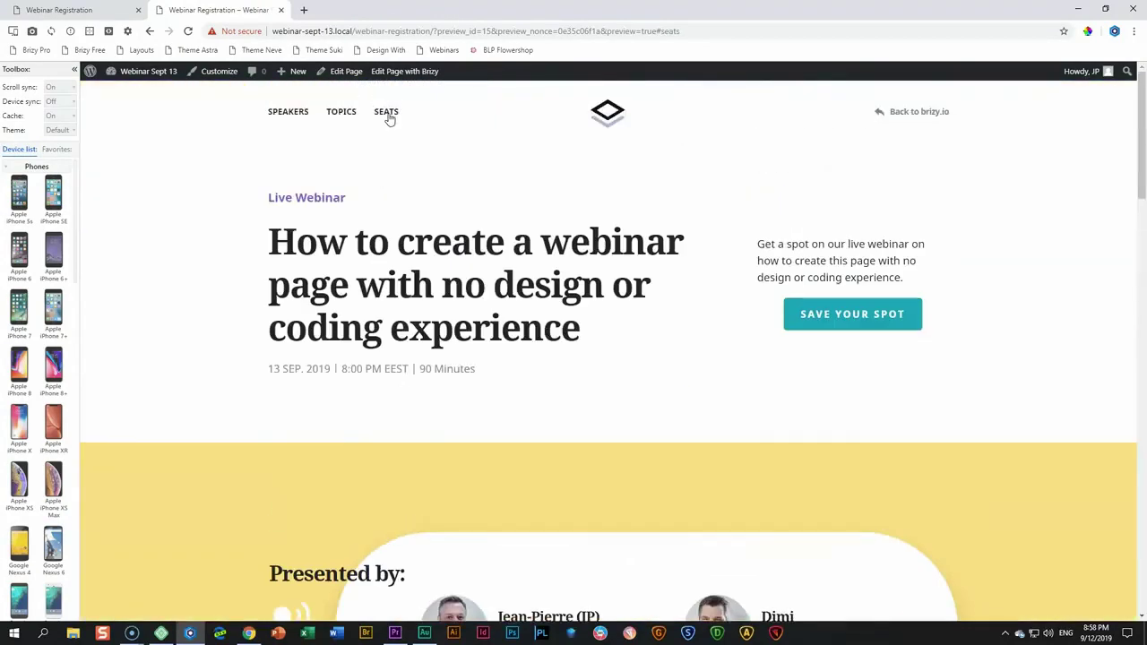
click(305, 113)
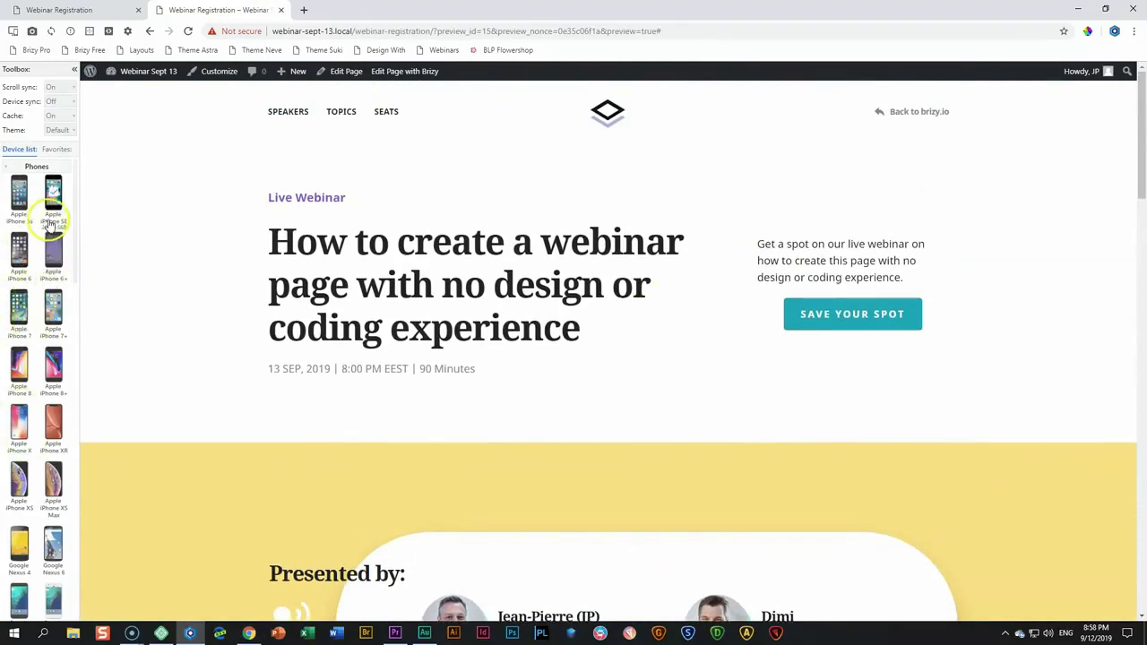
Show the page on an iPhone 8 and test its SPEAKERS, TOPICS and SEATS links.
click(16, 366)
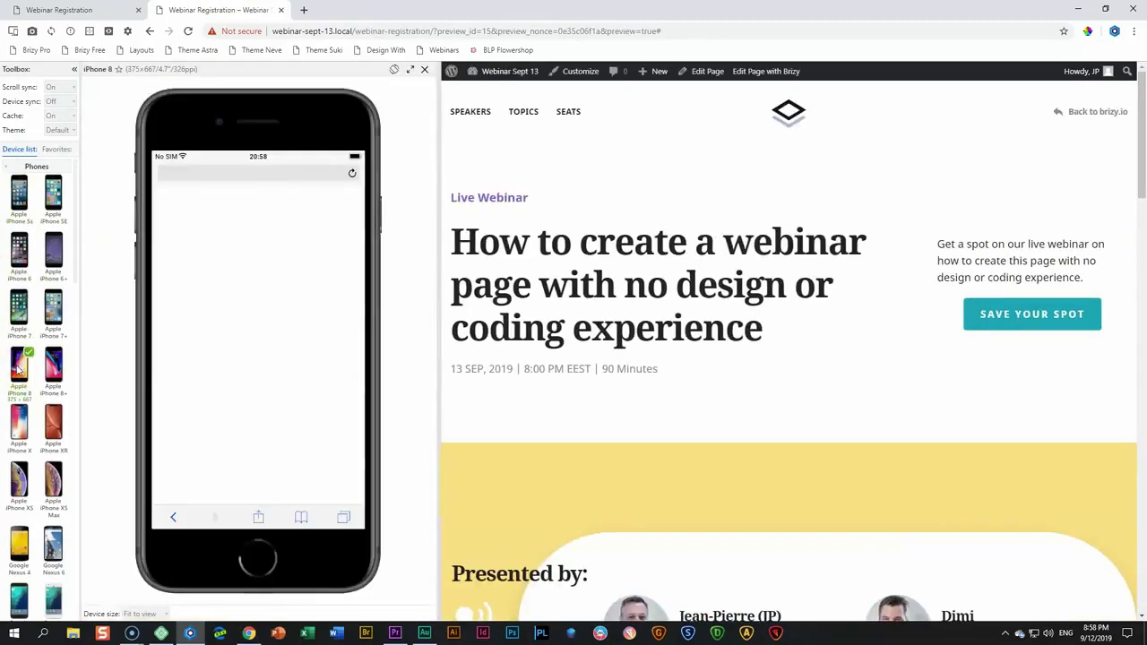
click(221, 350)
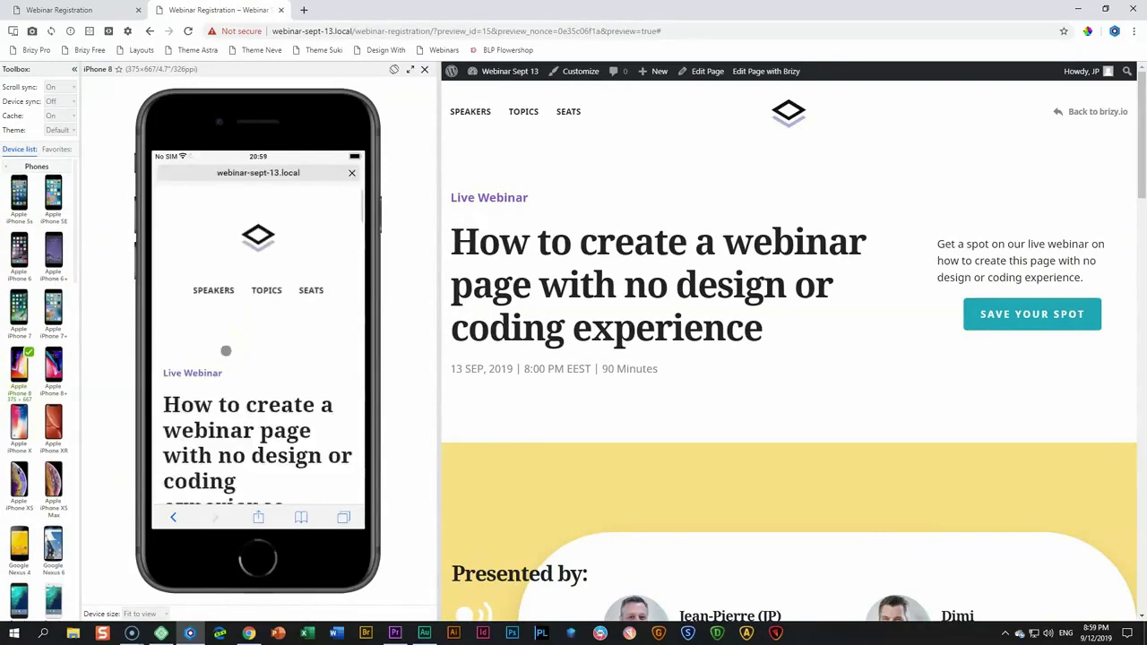
click(229, 289)
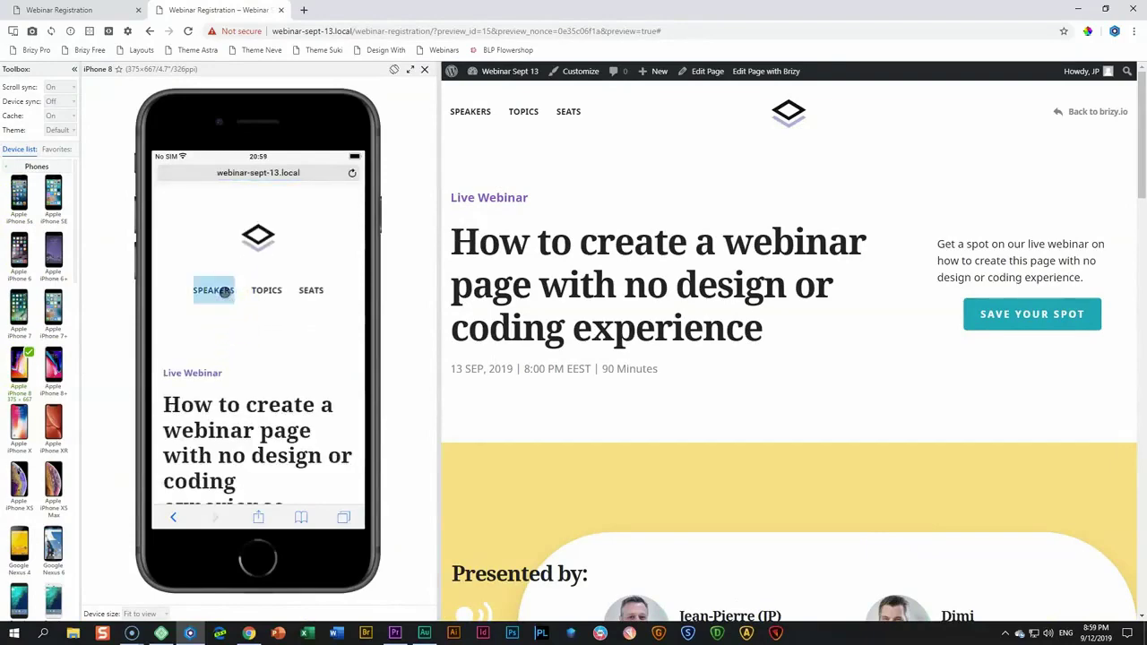
click(265, 292)
scroll(265, 295, up, 10)
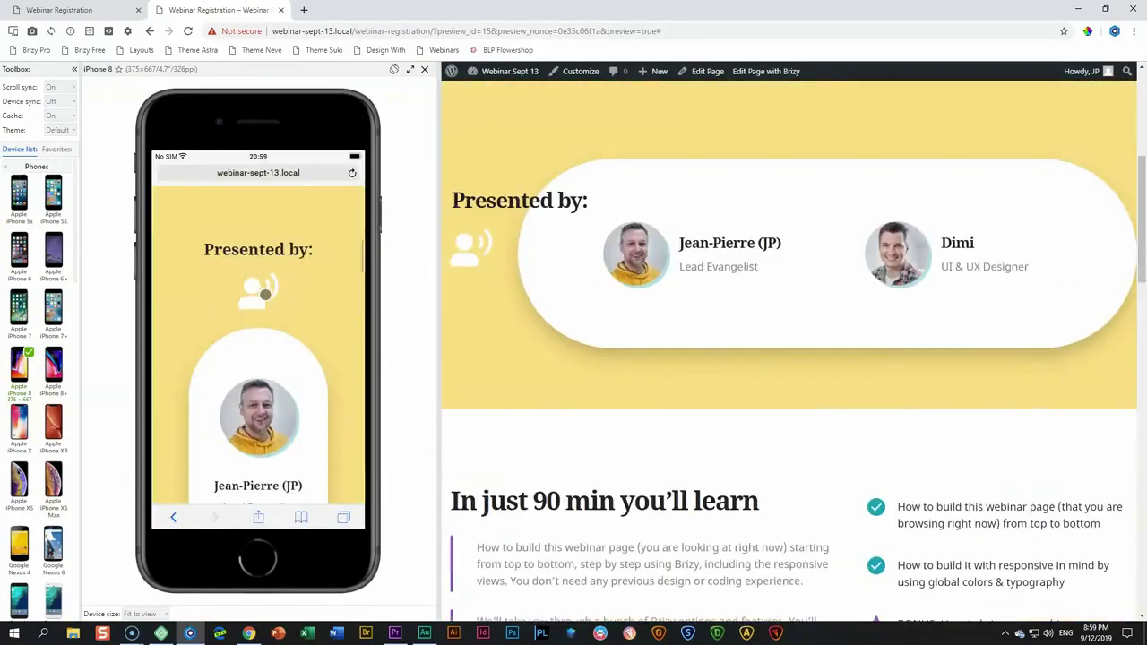
click(309, 318)
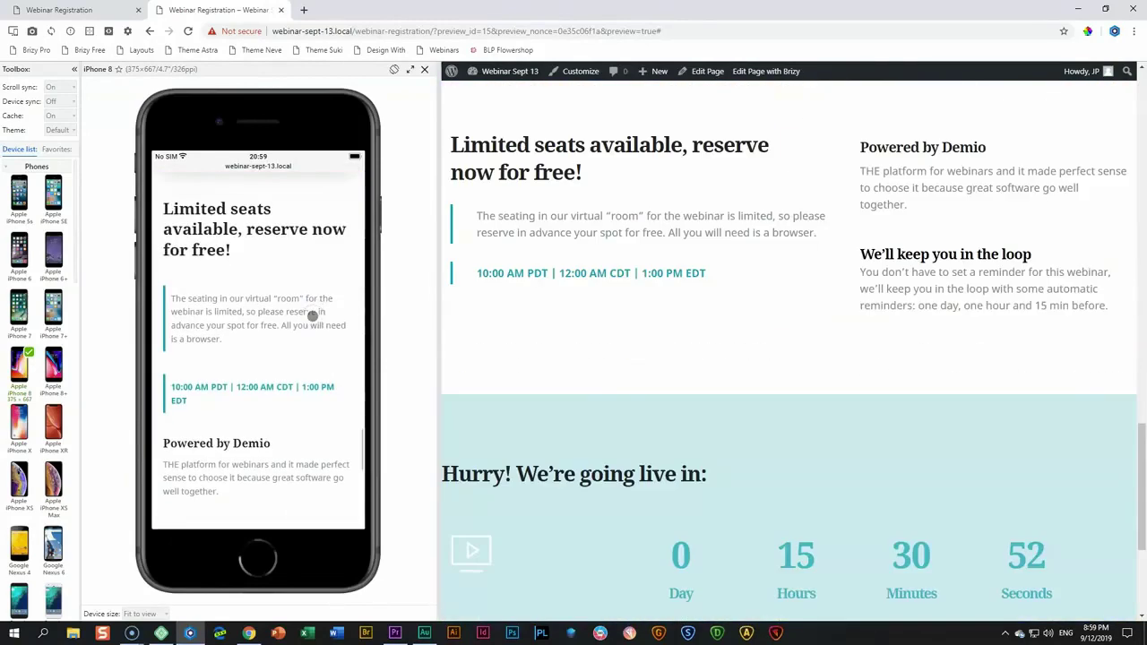
Link the header's SPEAKERS item again to the speakers anchor of the yellow "Presented by:" block and update the page.
click(79, 10)
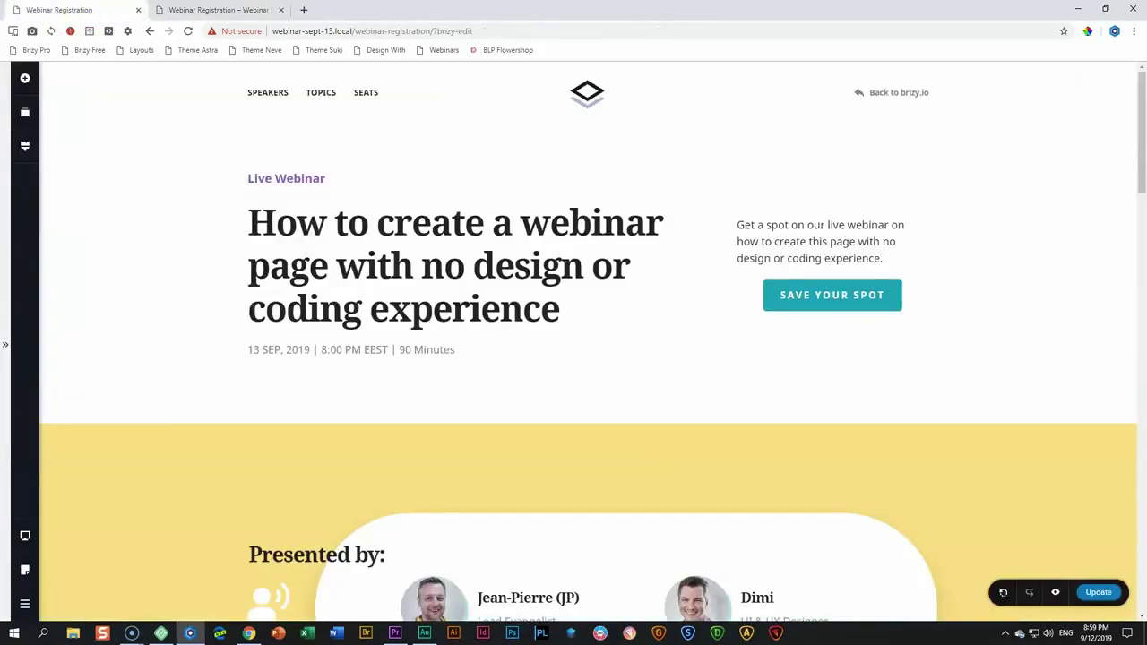
click(269, 92)
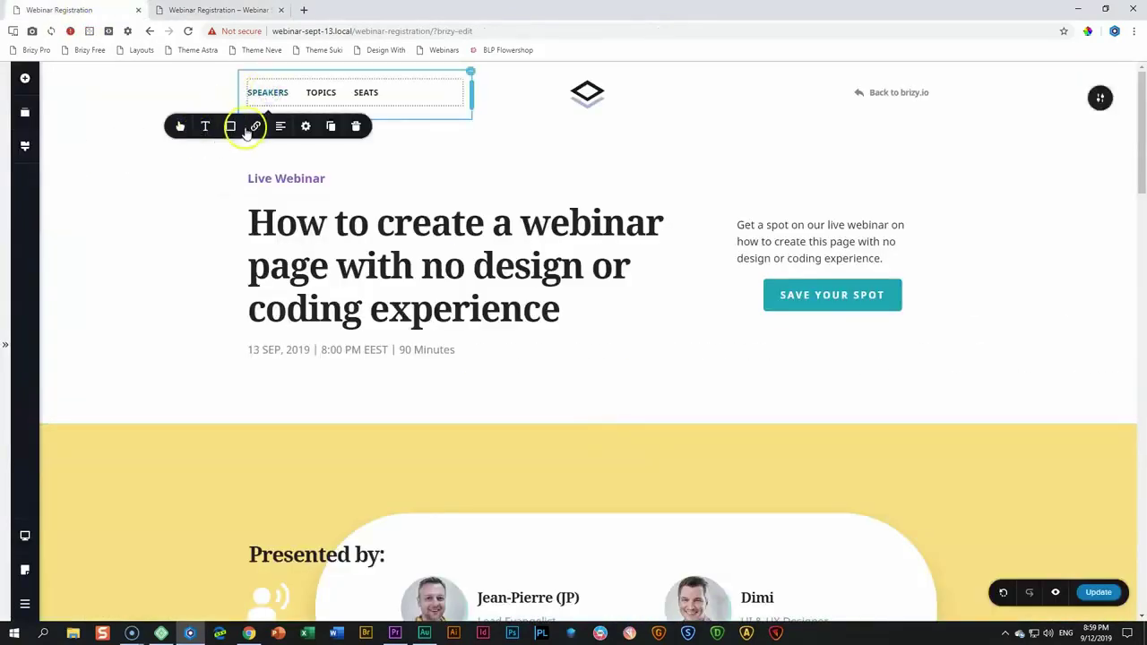
click(256, 126)
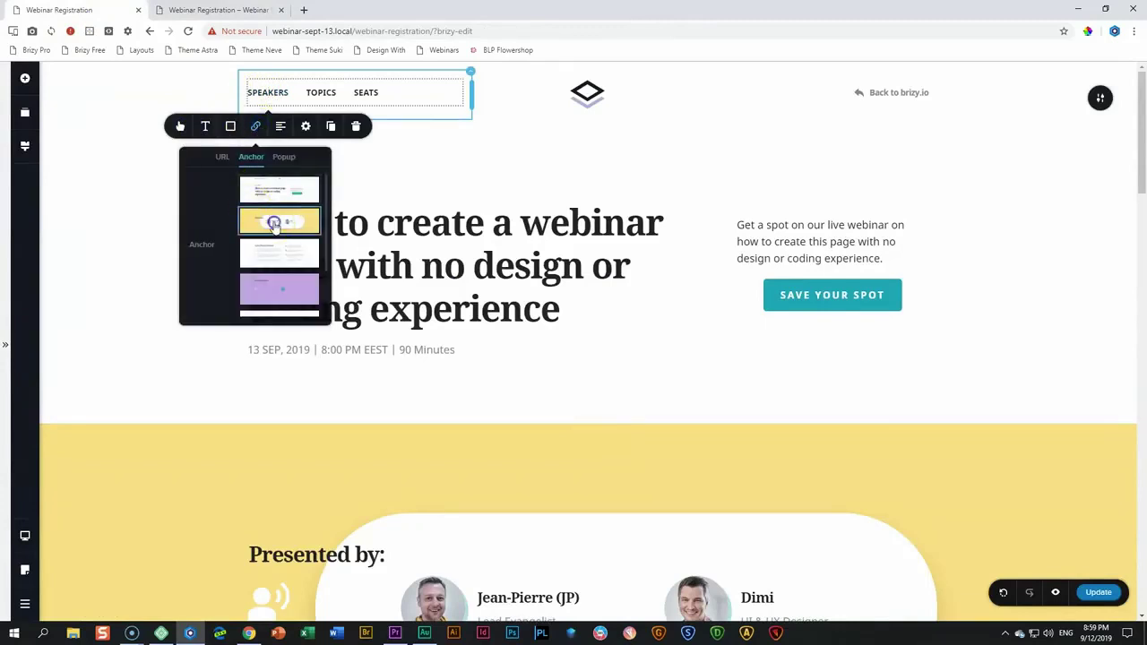
click(274, 226)
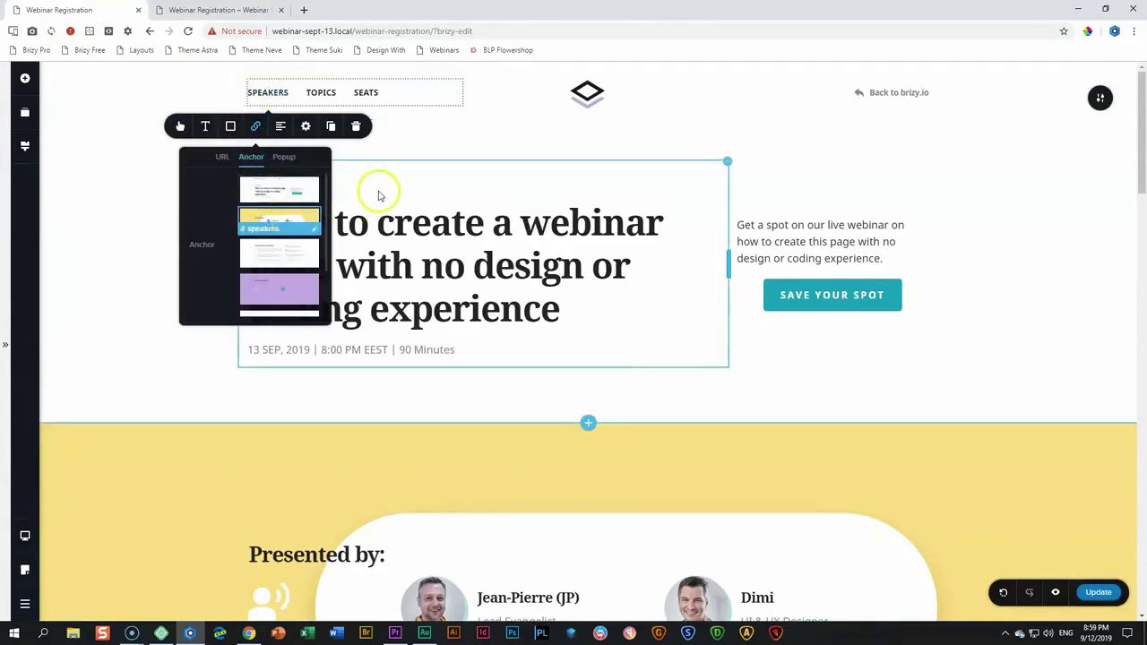
click(115, 203)
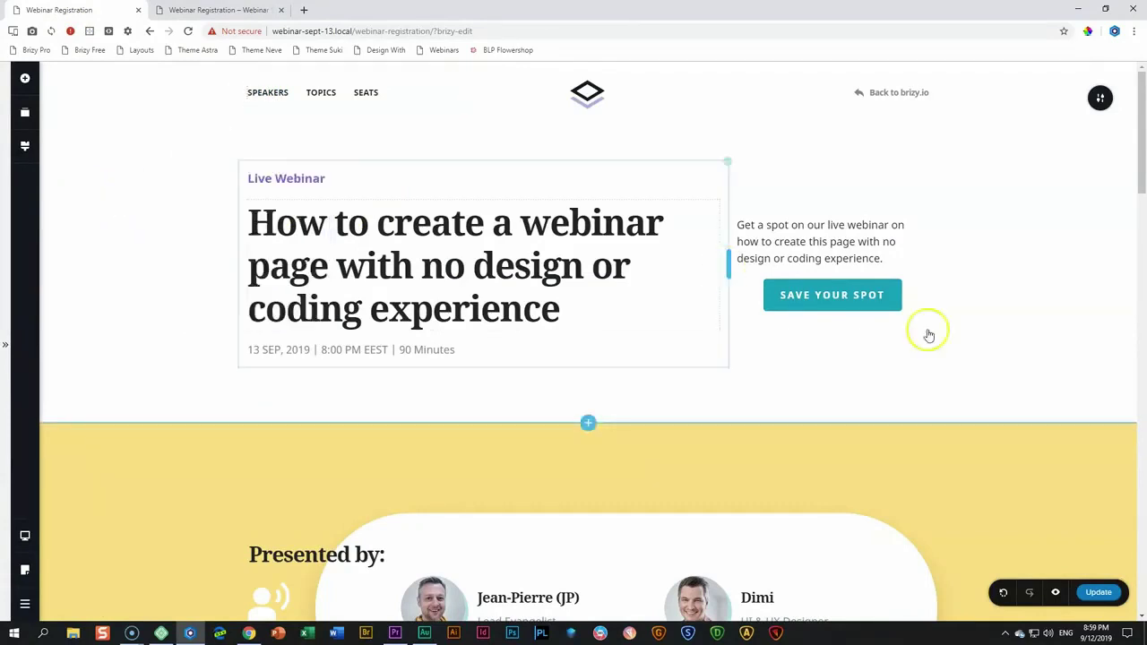
click(1102, 593)
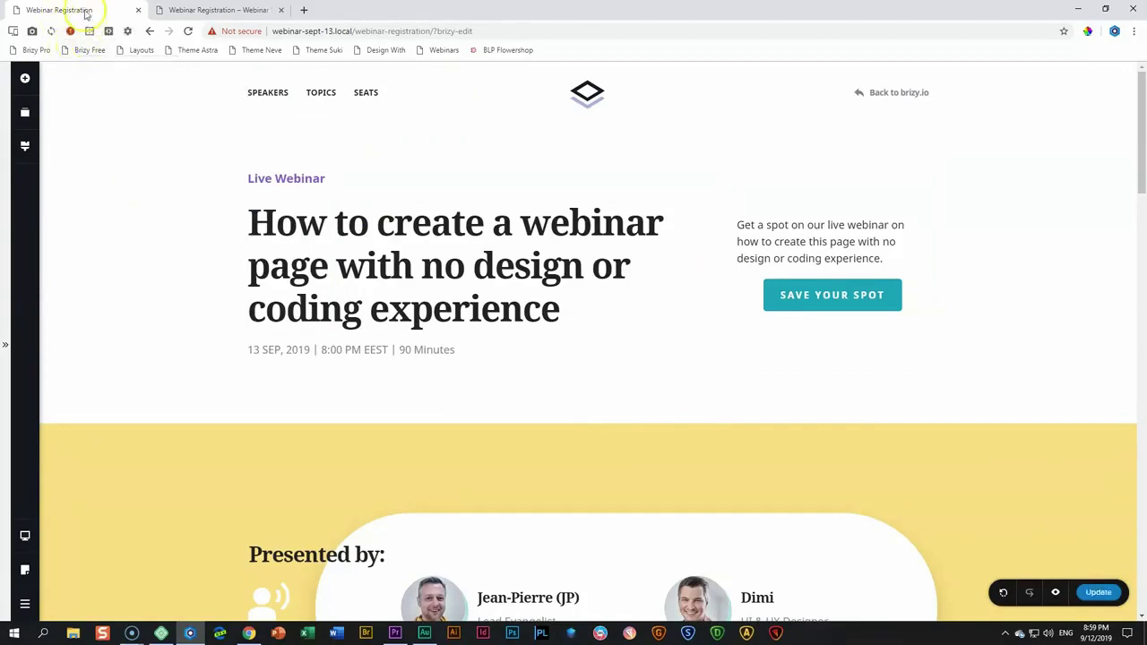
Reload the page preview and test the SPEAKERS link in both the desktop and iPhone 8 views.
click(167, 10)
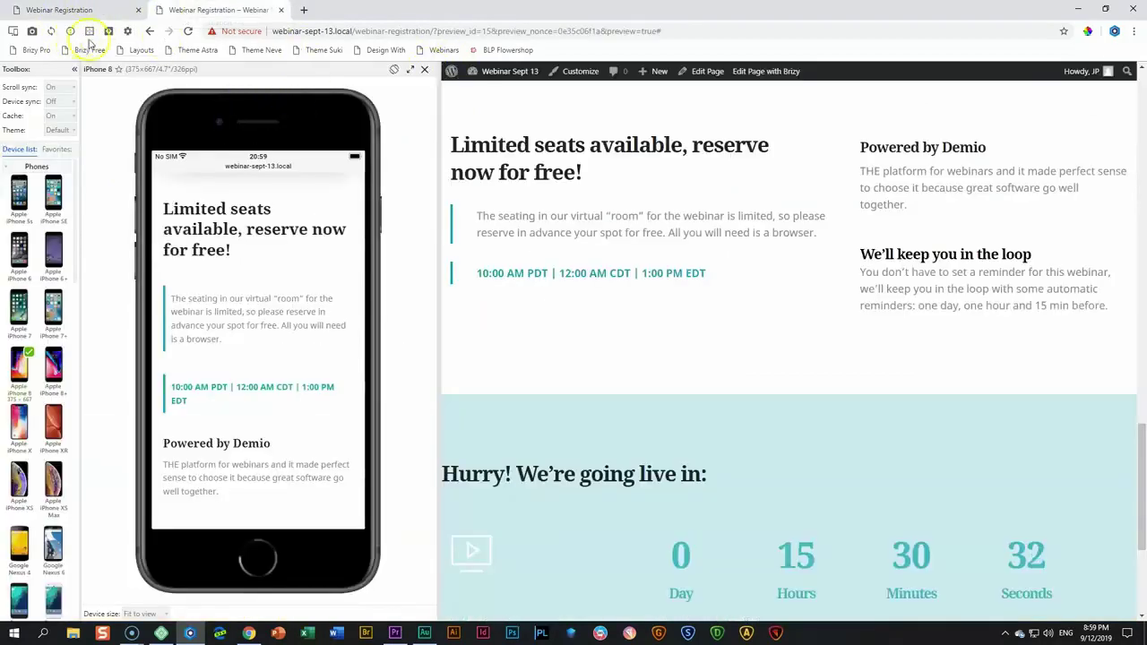
click(188, 31)
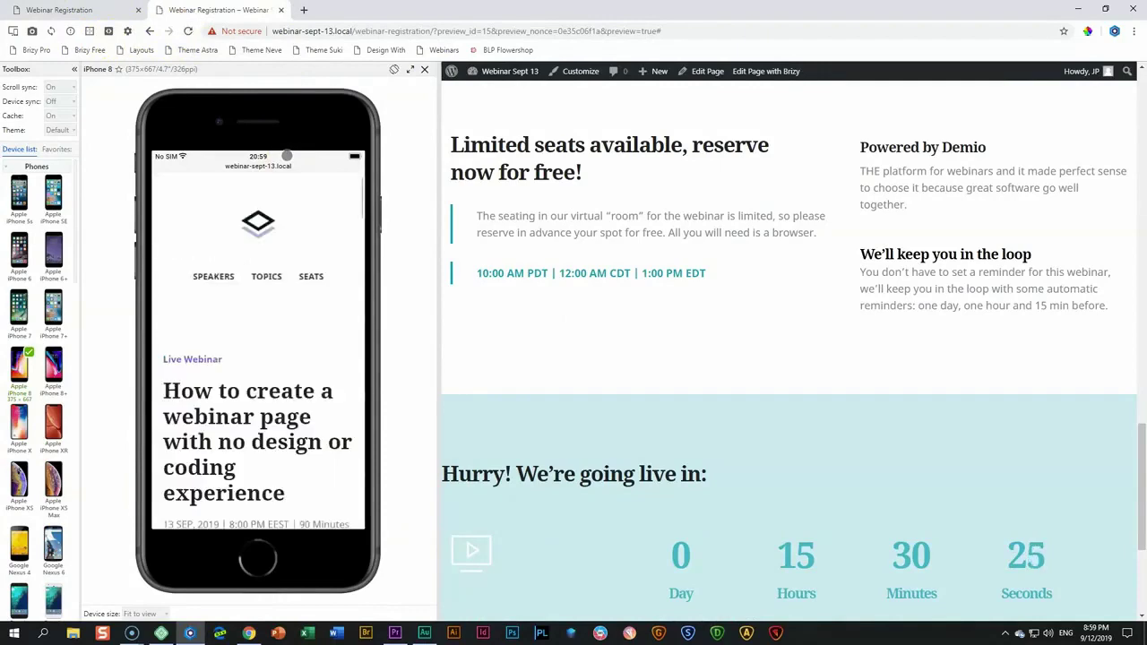
scroll(611, 201, up, 15)
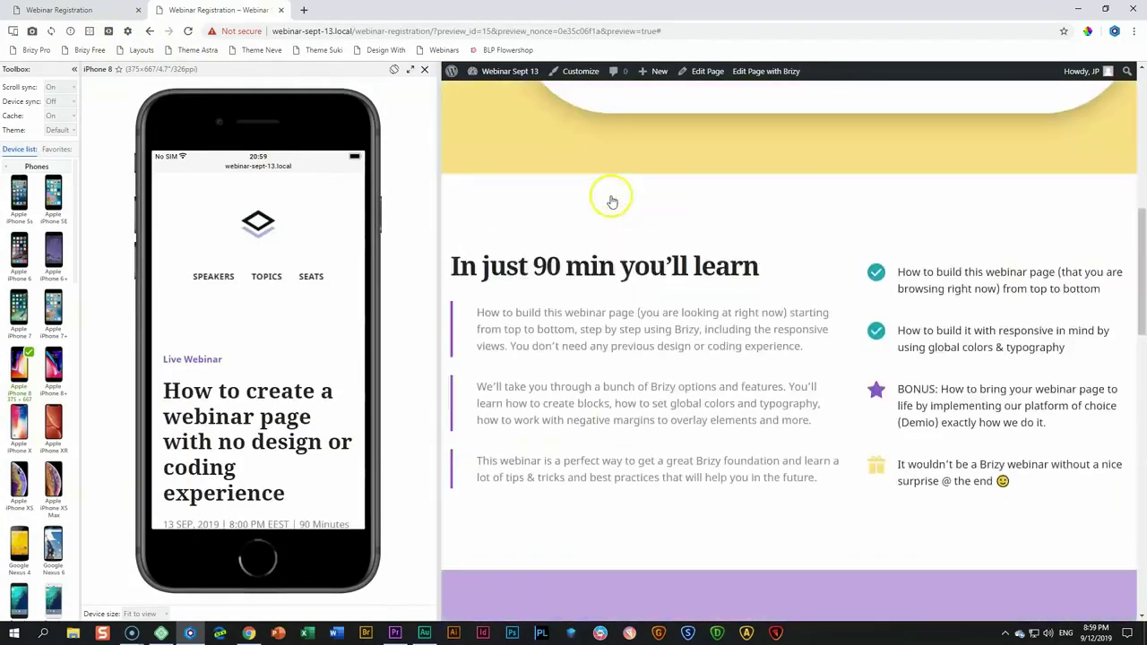
click(471, 112)
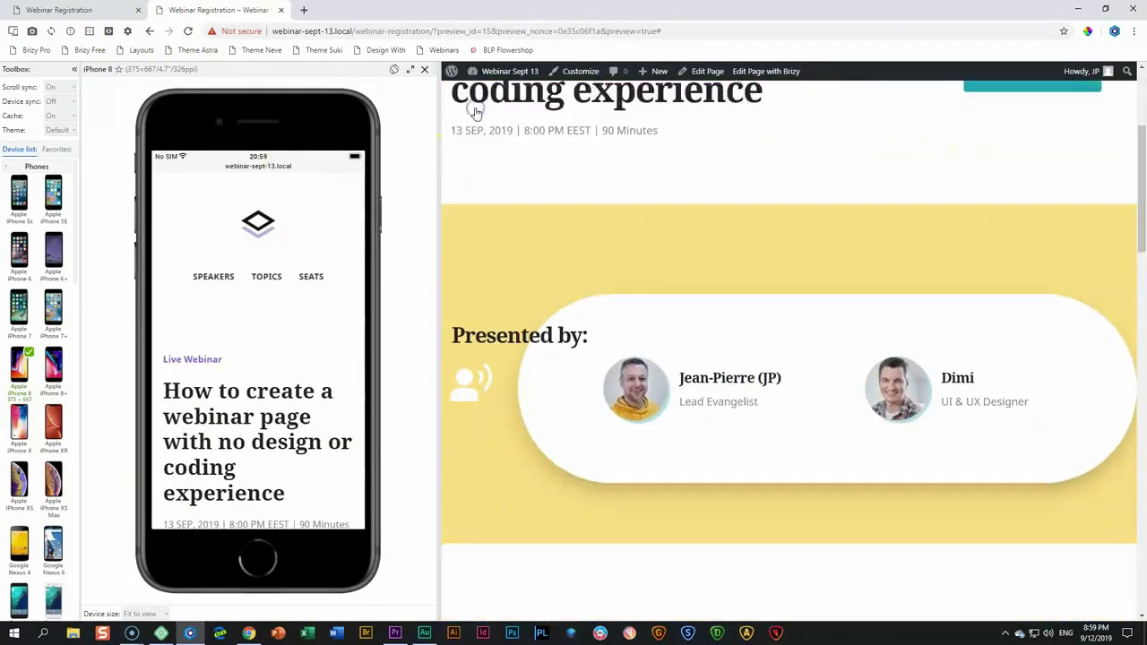
click(209, 283)
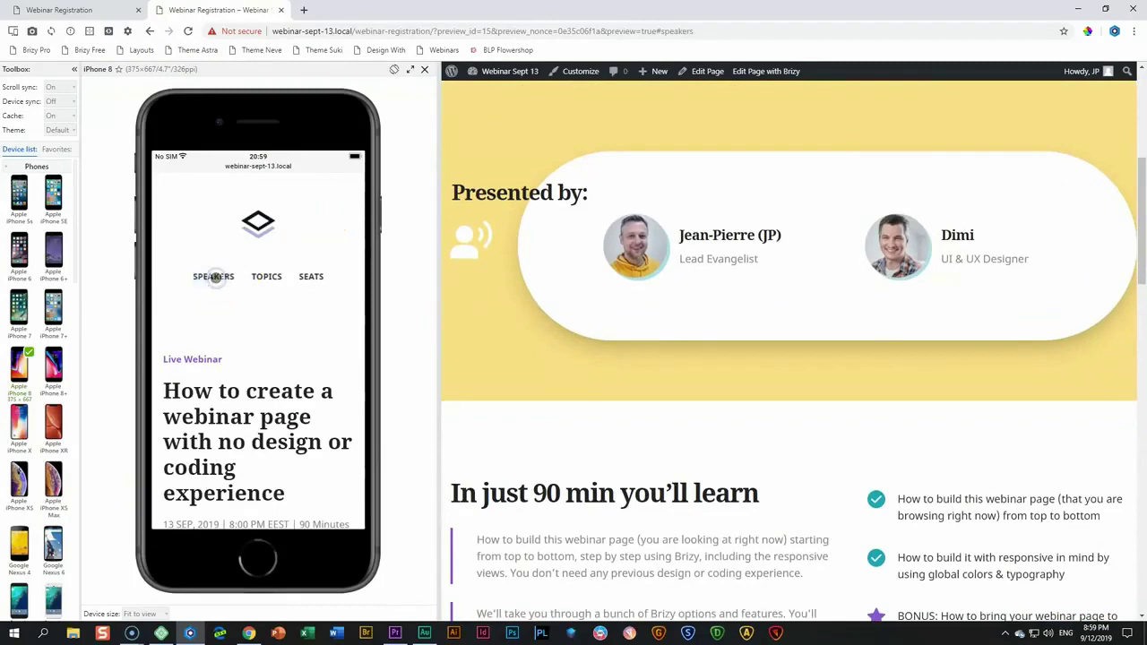
scroll(520, 223, down, 3)
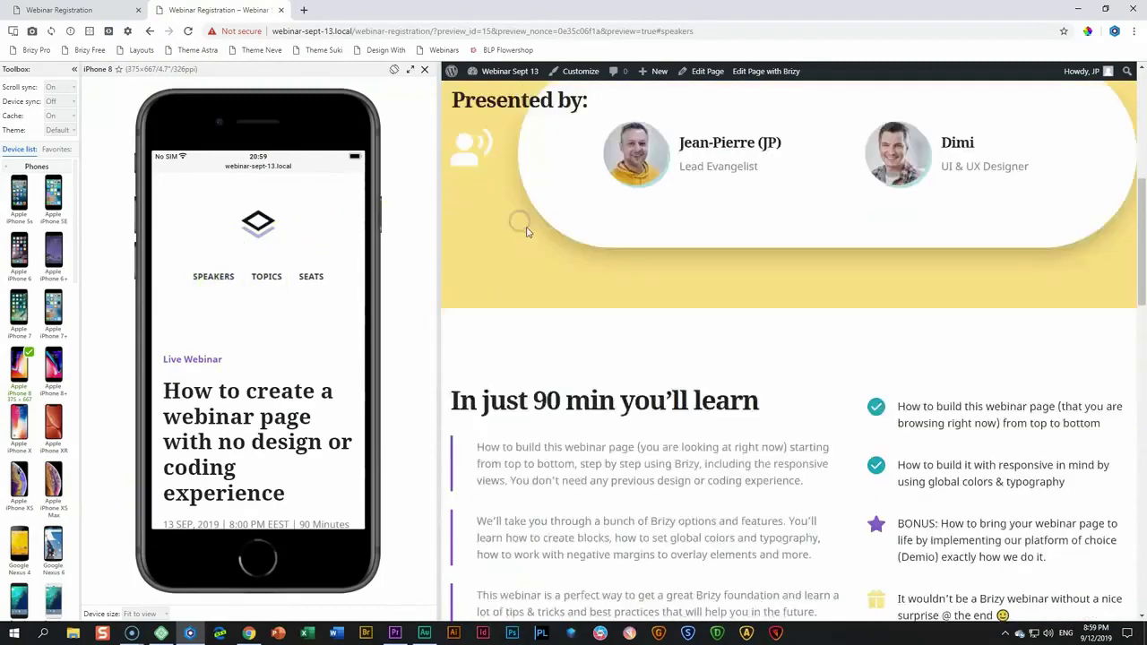
scroll(278, 240, down, 2)
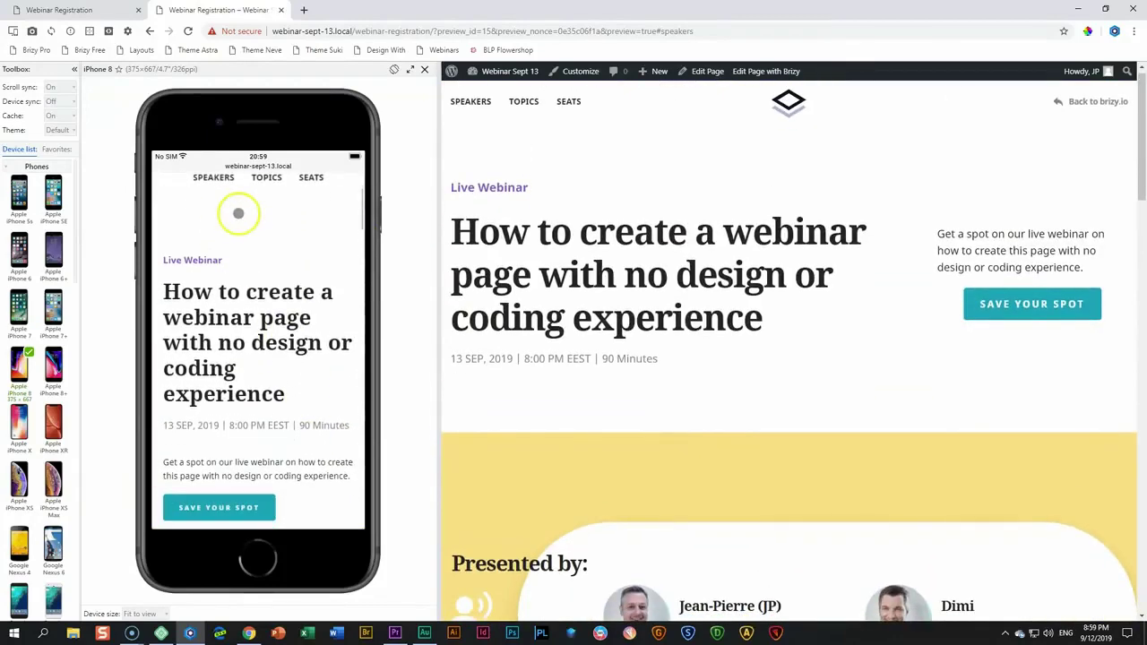
scroll(224, 183, up, 2)
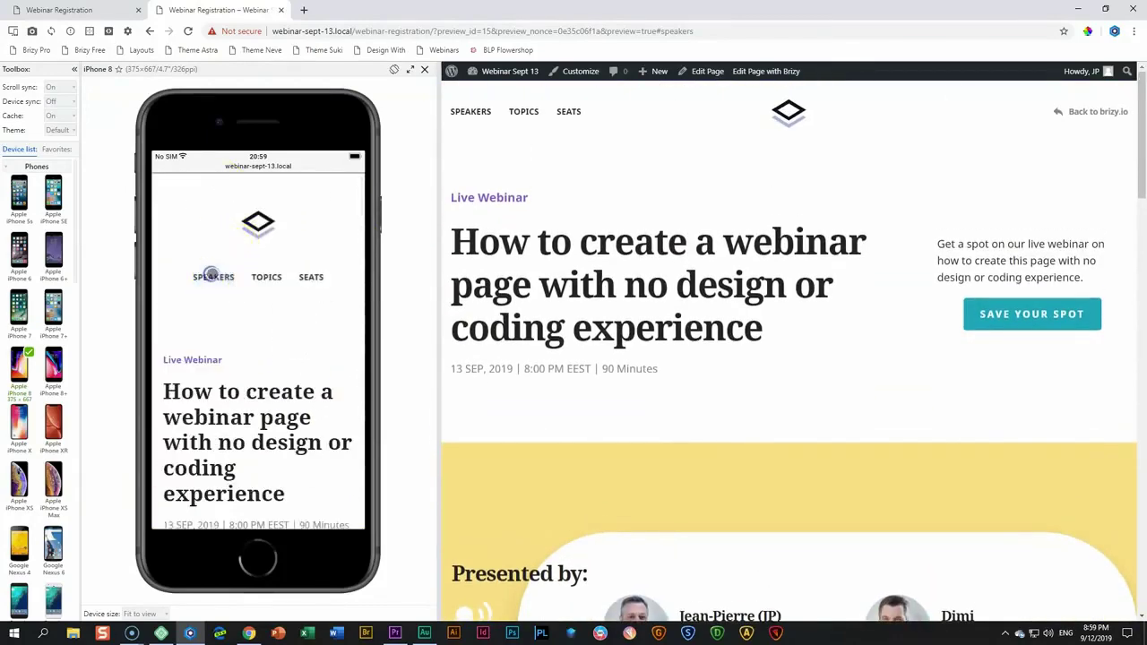
Replace the iPhone 8 view with an iPhone 8 Plus and test the SPEAKERS, TOPICS and SEATS links.
click(424, 69)
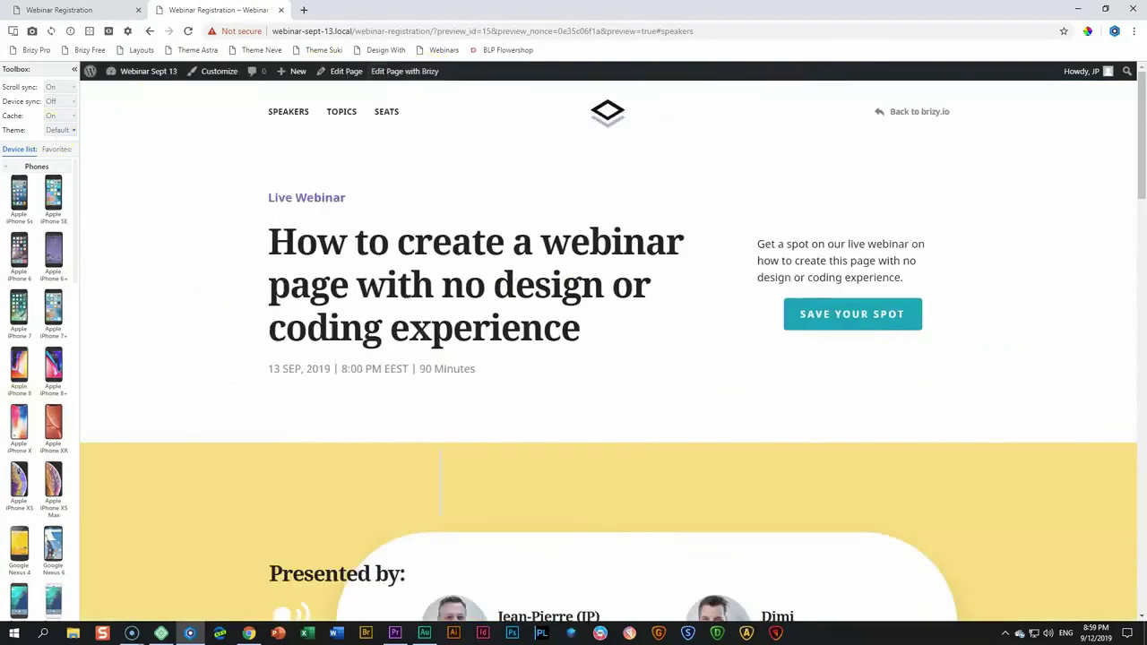
click(53, 363)
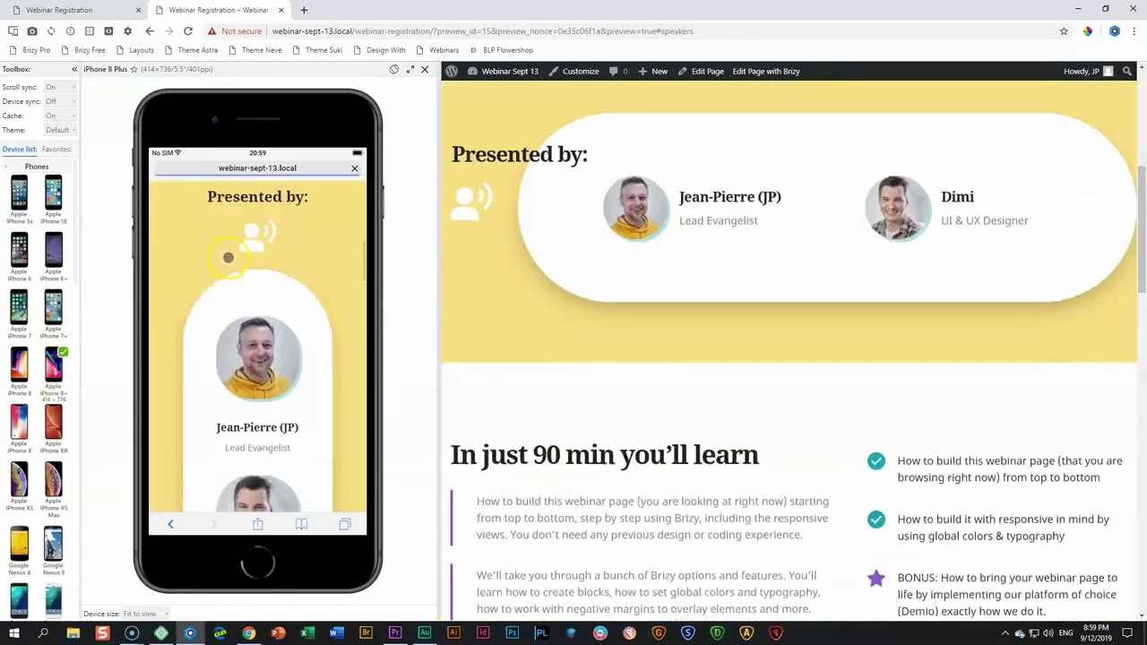
click(228, 258)
click(206, 301)
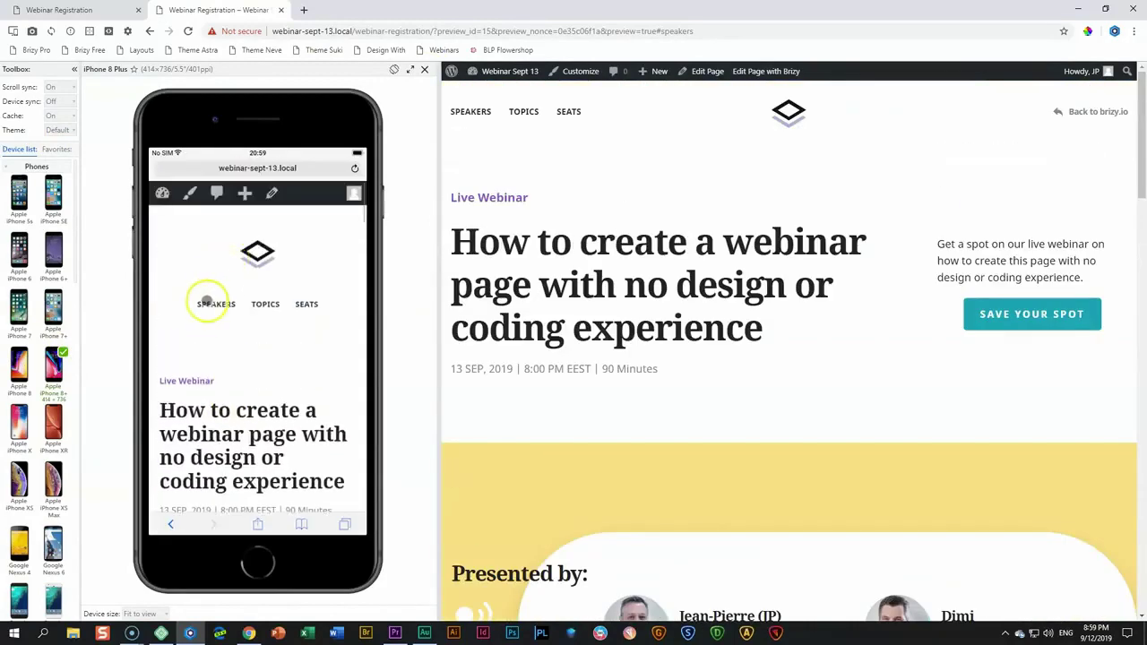
scroll(633, 174, up, 5)
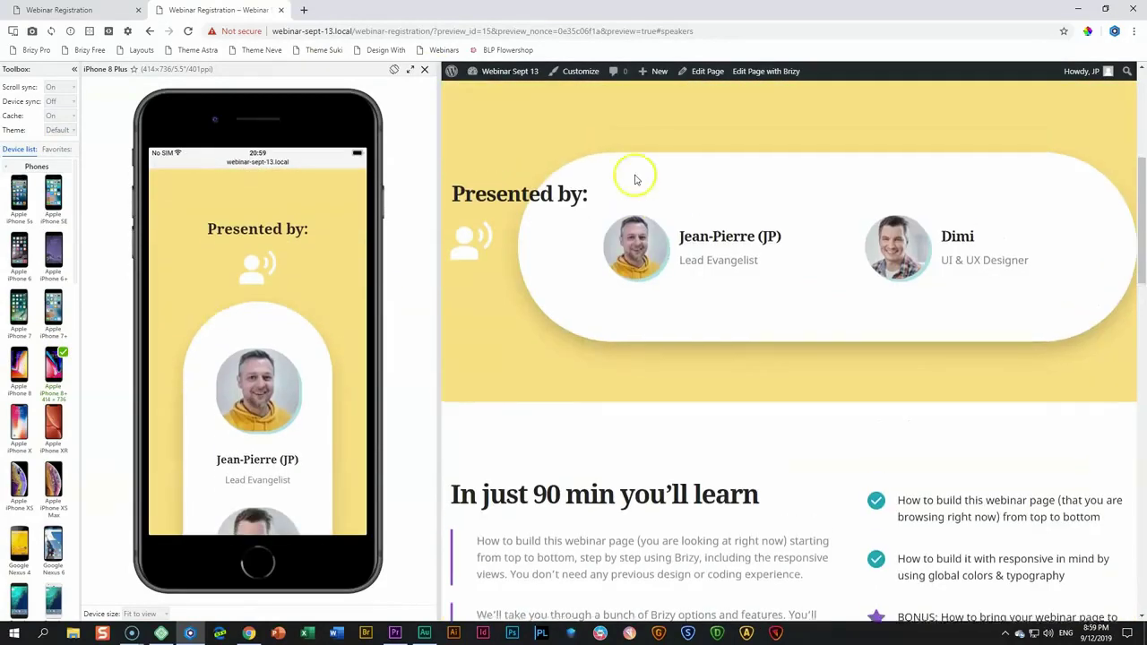
click(532, 113)
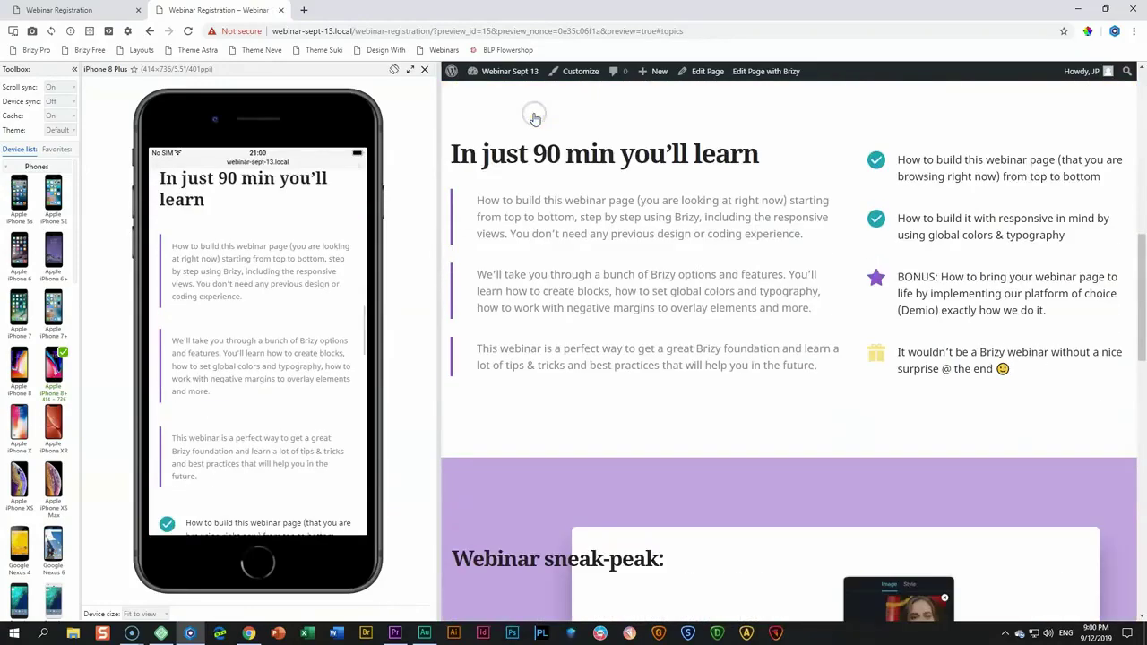
scroll(561, 207, up, 10)
click(565, 116)
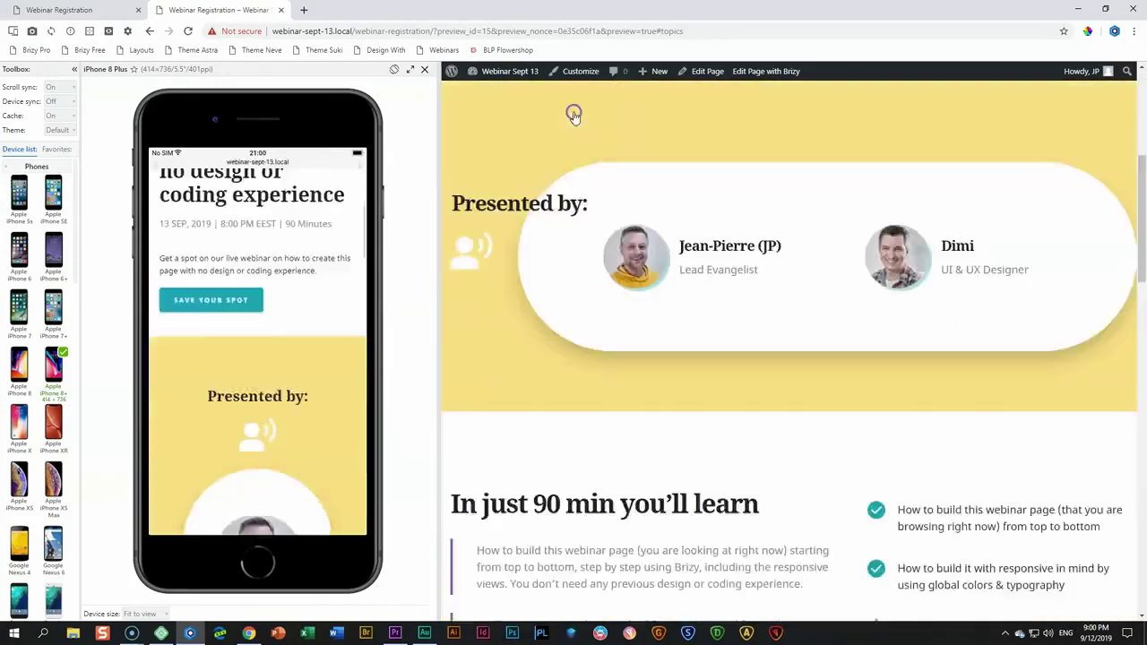
scroll(519, 240, up, 10)
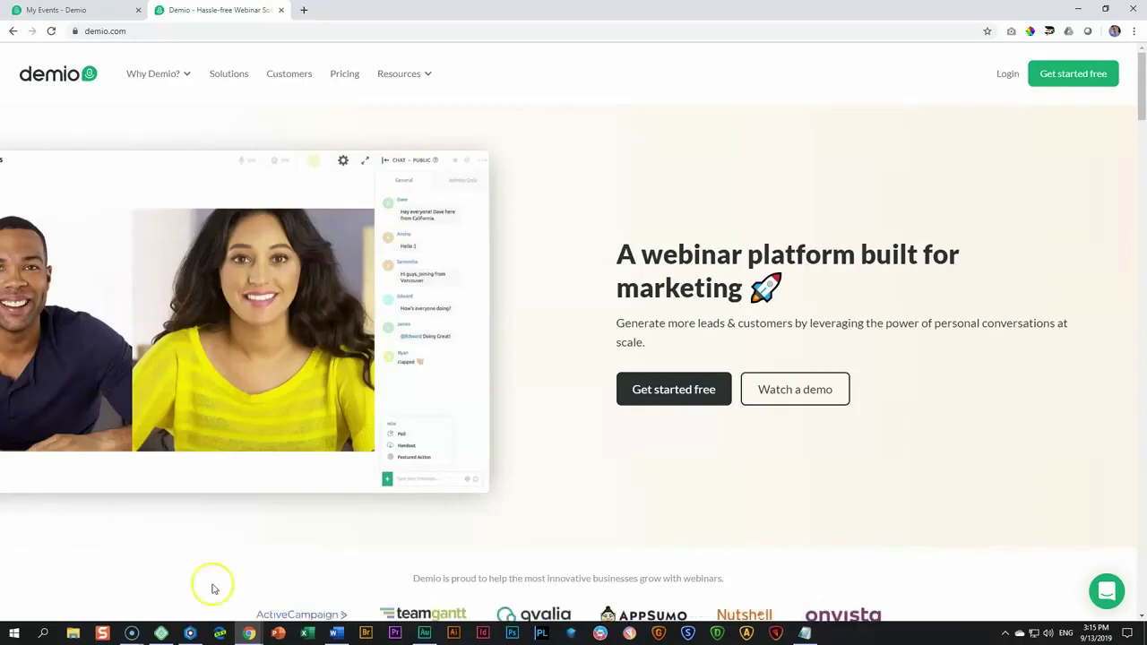
Look through the Demio homepage, examining its features, audience compatibility, engagement tools, customer support and customer results sections.
scroll(584, 461, down, 5)
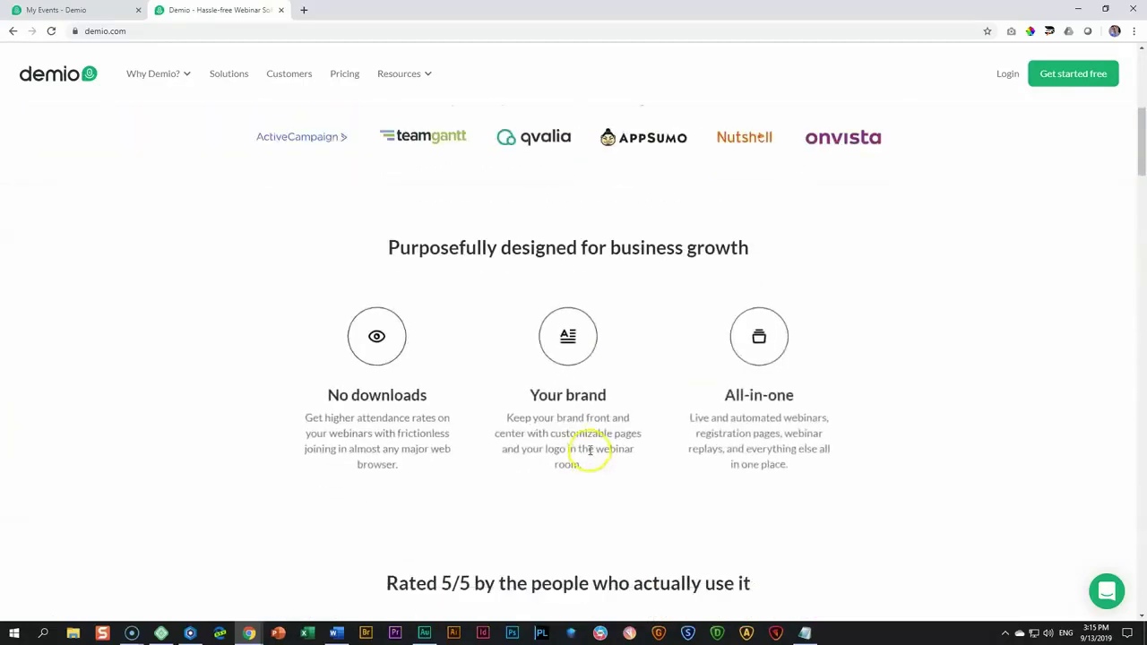
scroll(592, 449, down, 10)
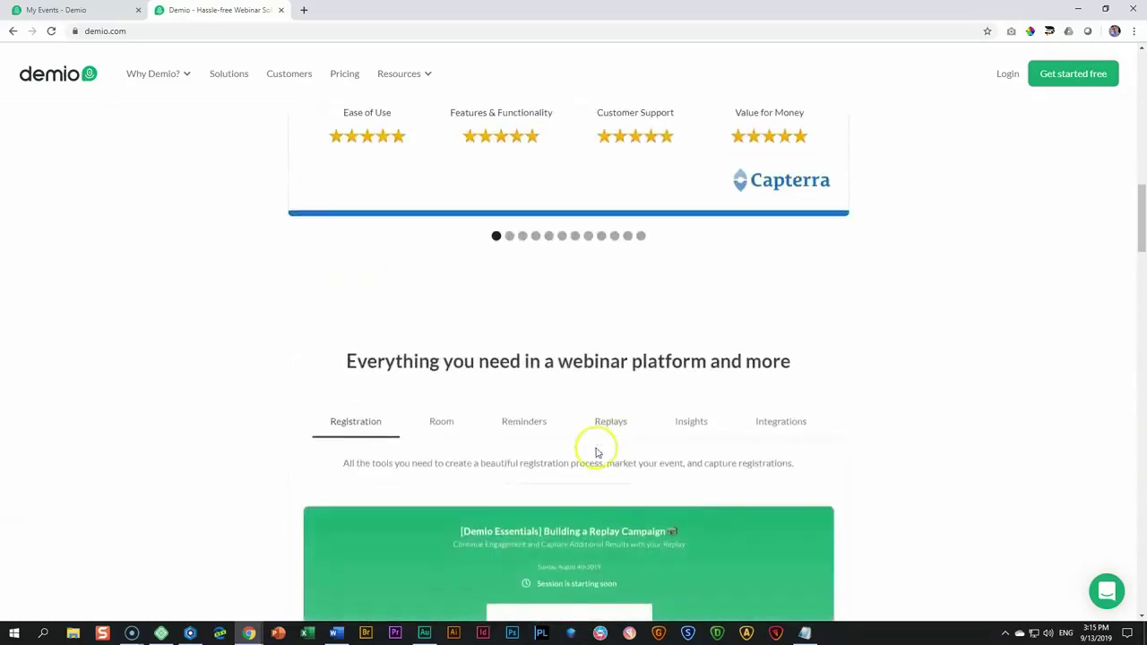
scroll(596, 452, down, 4)
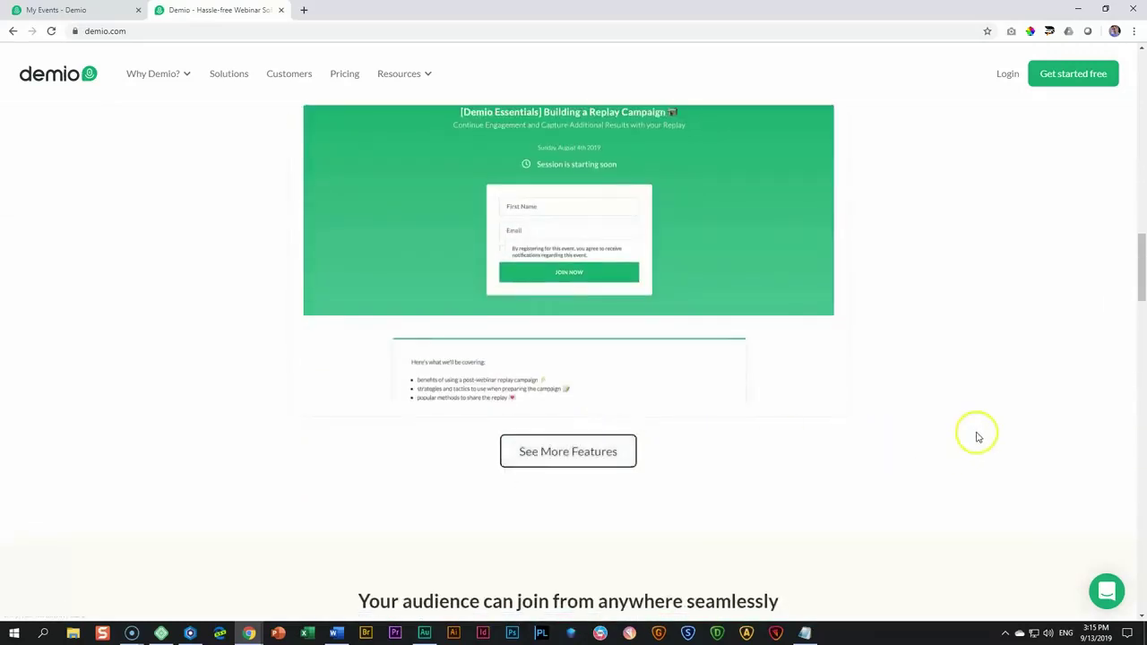
scroll(979, 437, down, 5)
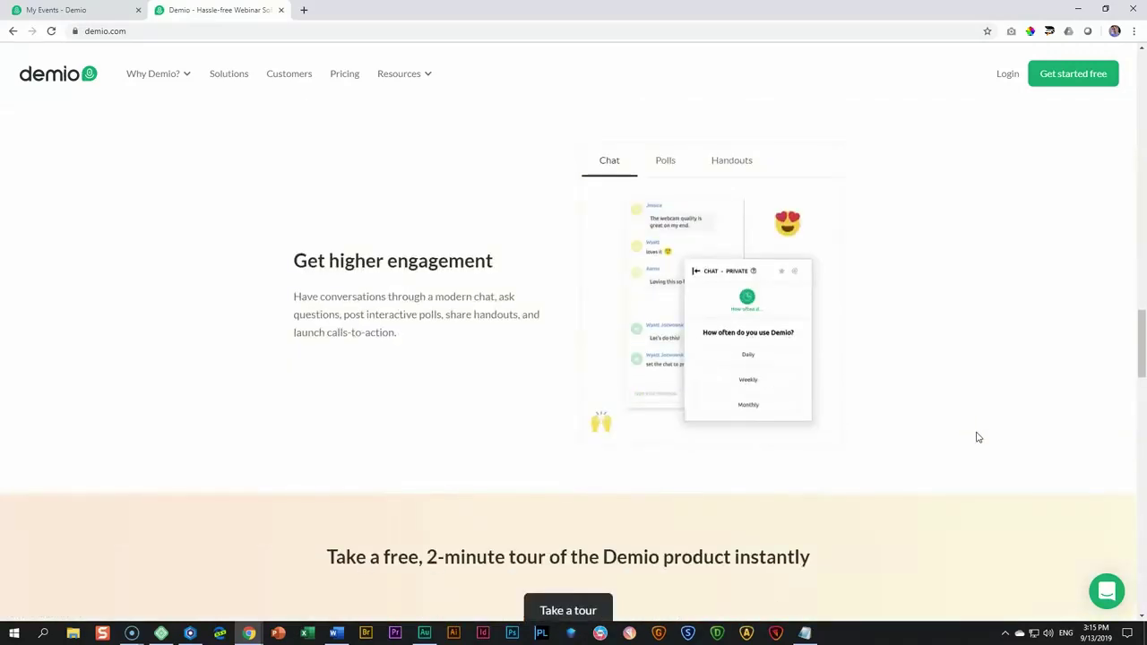
scroll(978, 437, down, 3)
scroll(978, 438, down, 8)
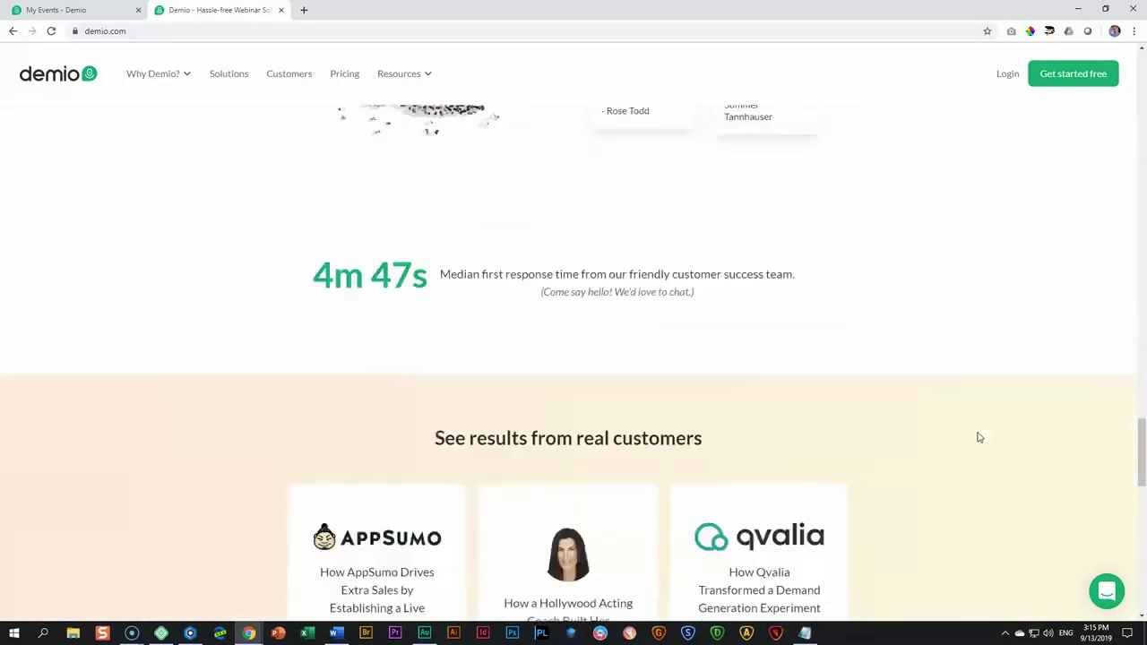
scroll(979, 437, down, 10)
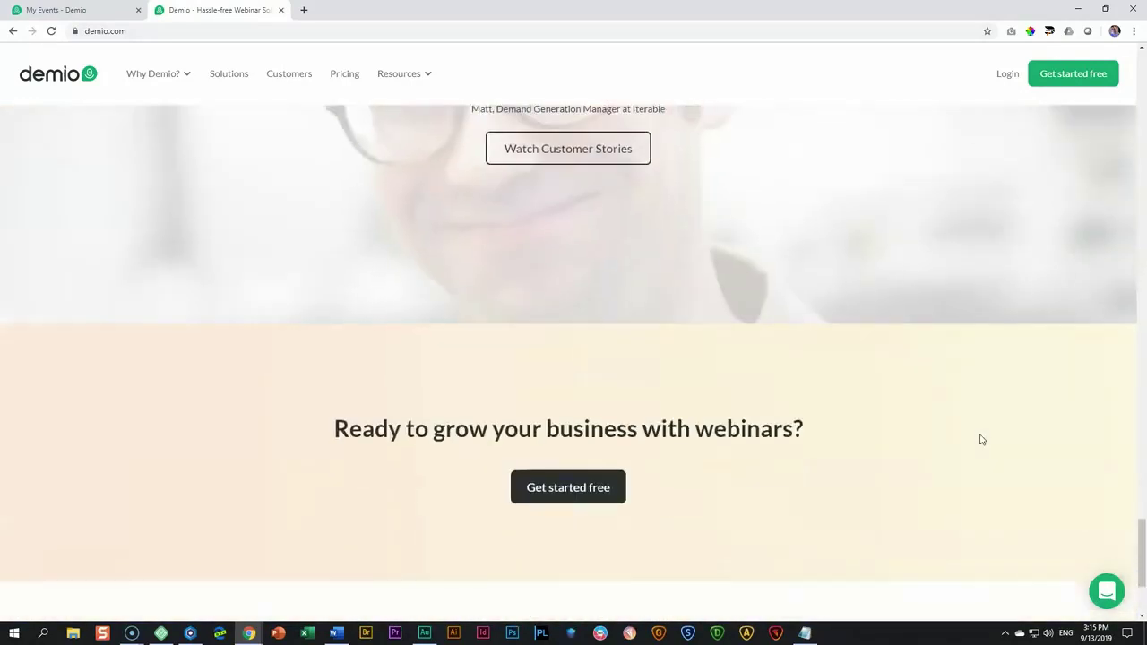
scroll(982, 439, up, 15)
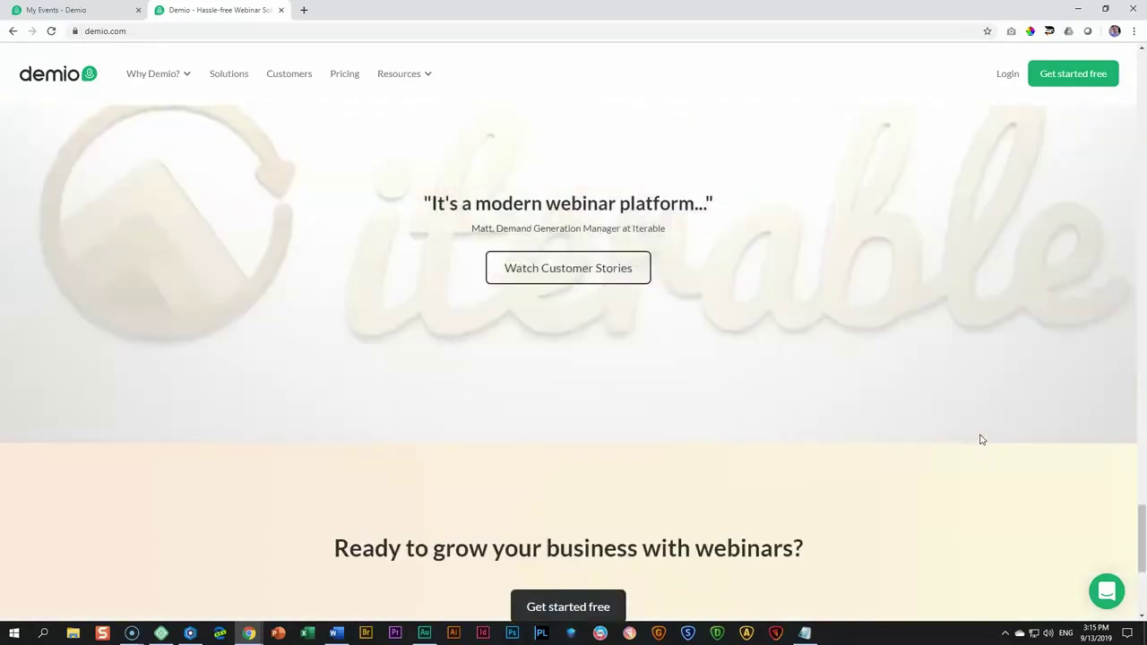
scroll(981, 439, up, 12)
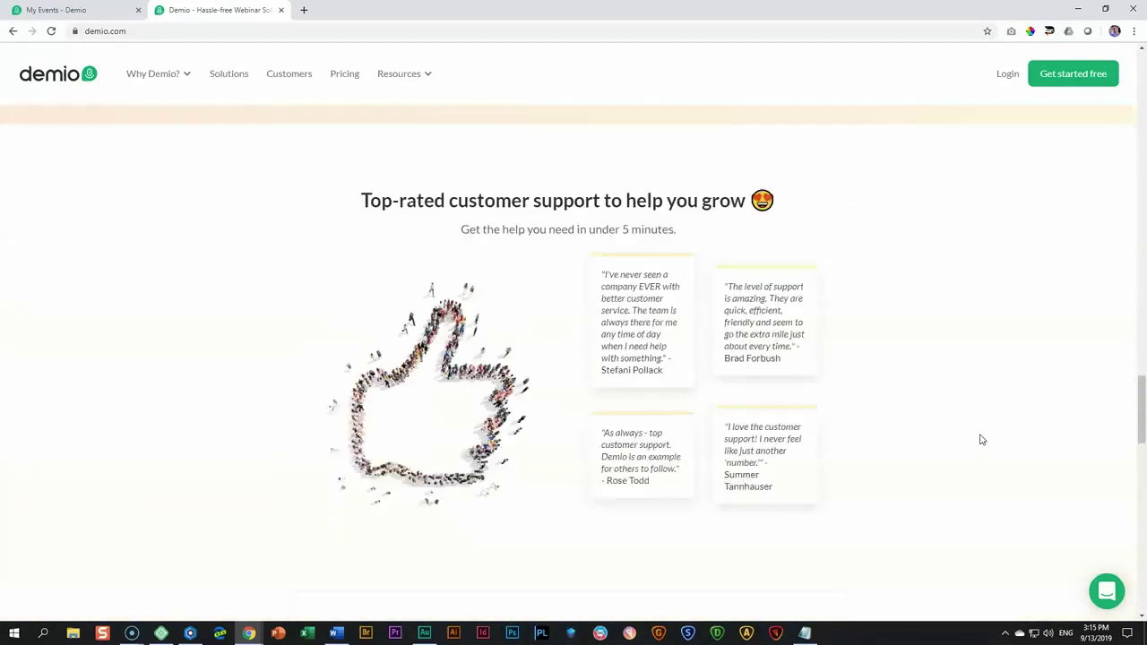
scroll(979, 438, up, 3)
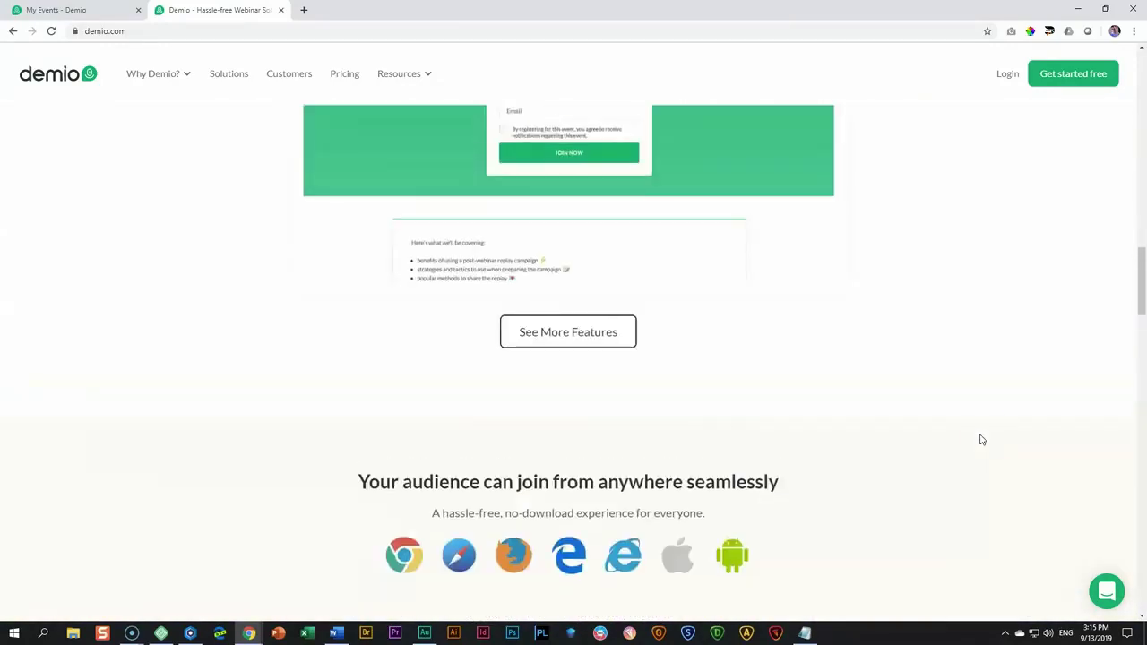
scroll(994, 444, down, 2)
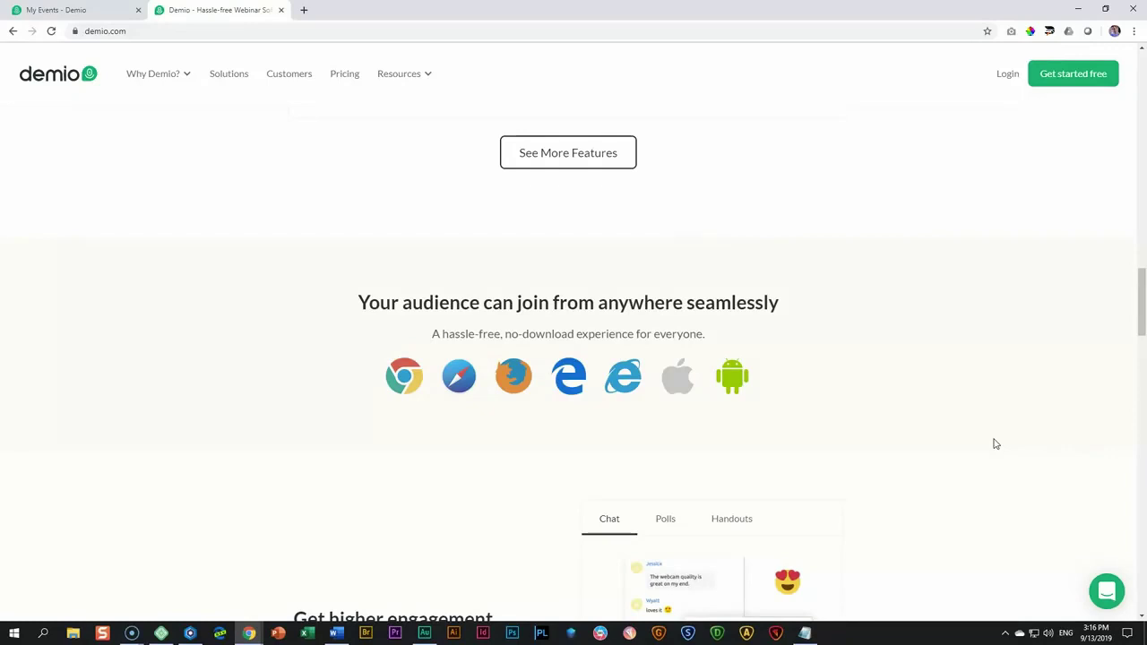
scroll(995, 443, up, 20)
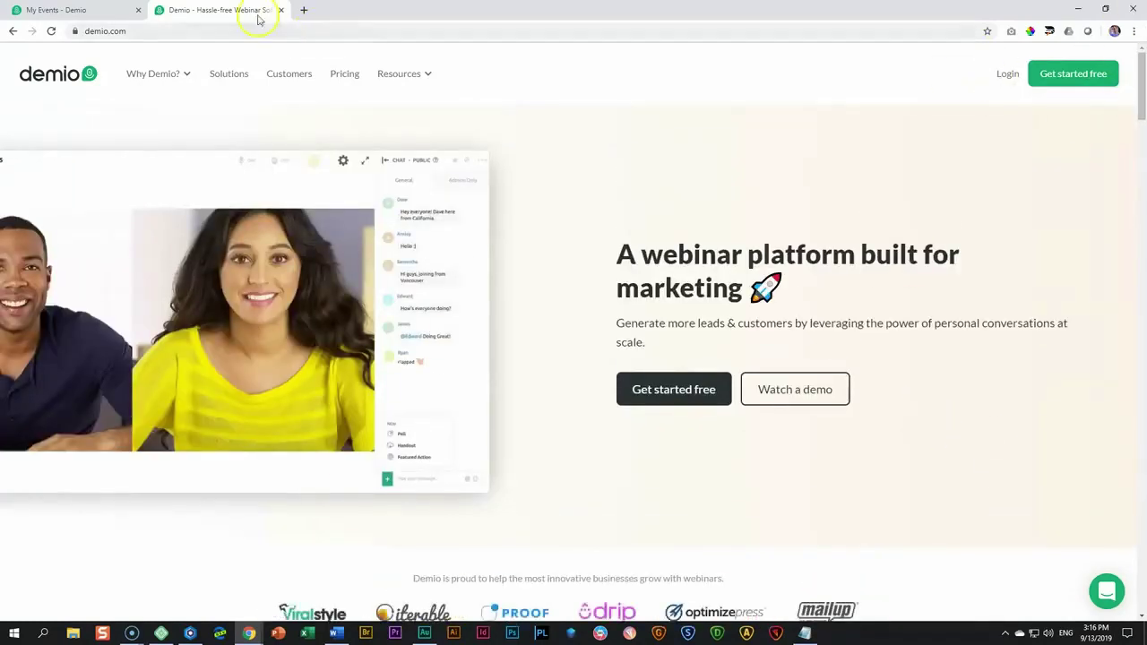
Create a new live event in the Demio account named "Exercise Ideas for Web Designer".
click(94, 6)
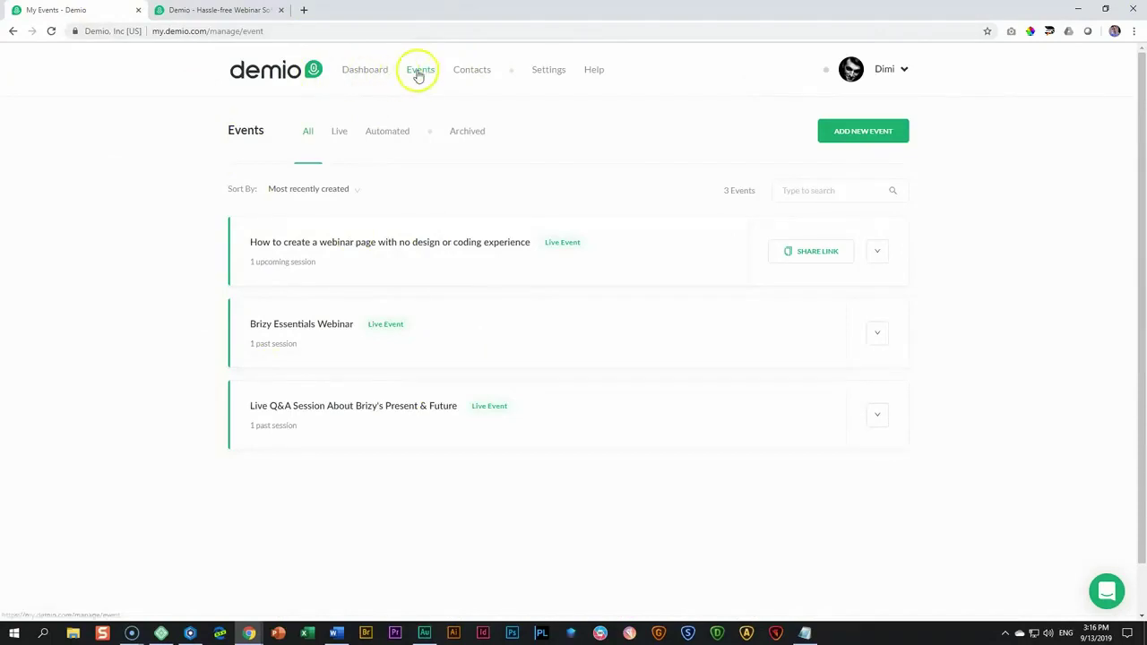
click(849, 133)
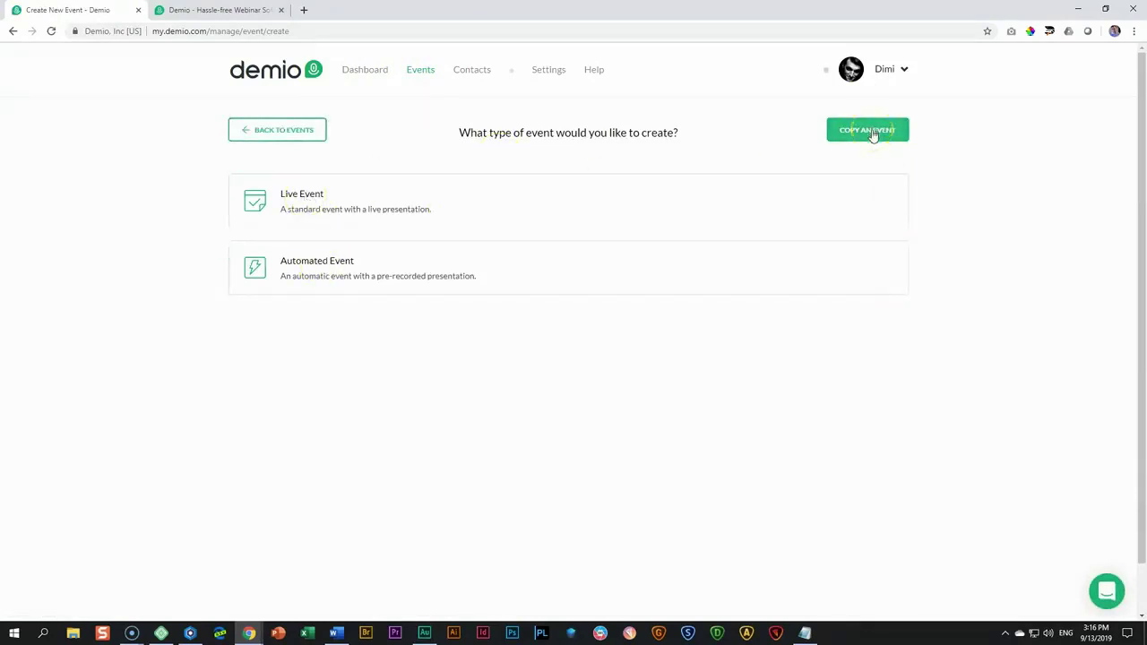
click(315, 207)
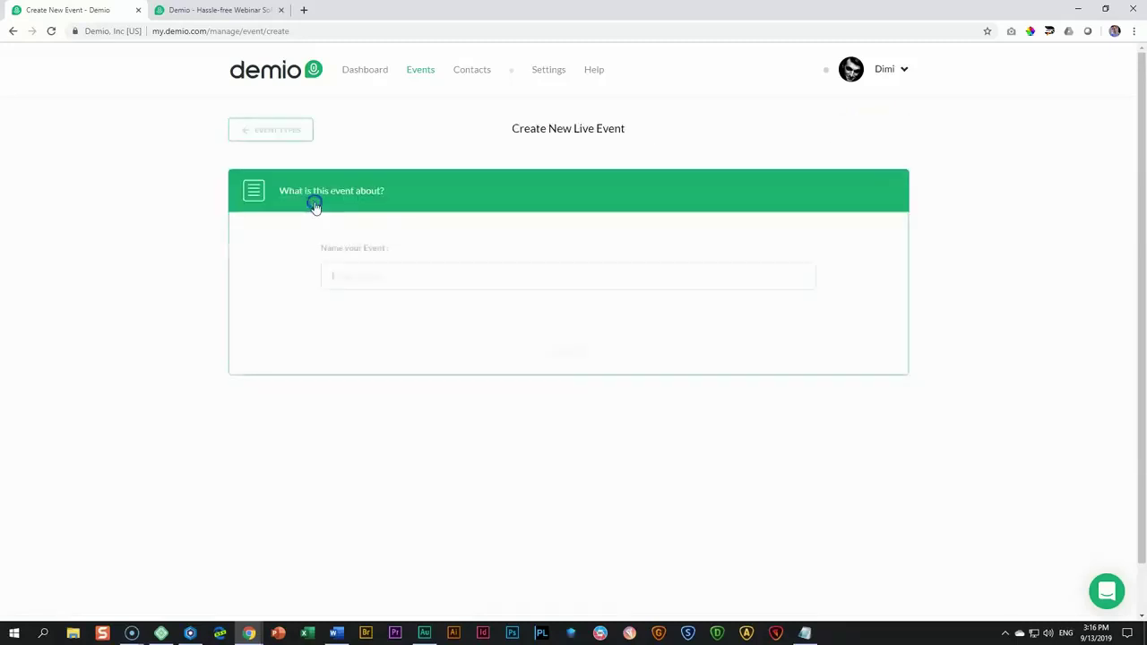
click(386, 278)
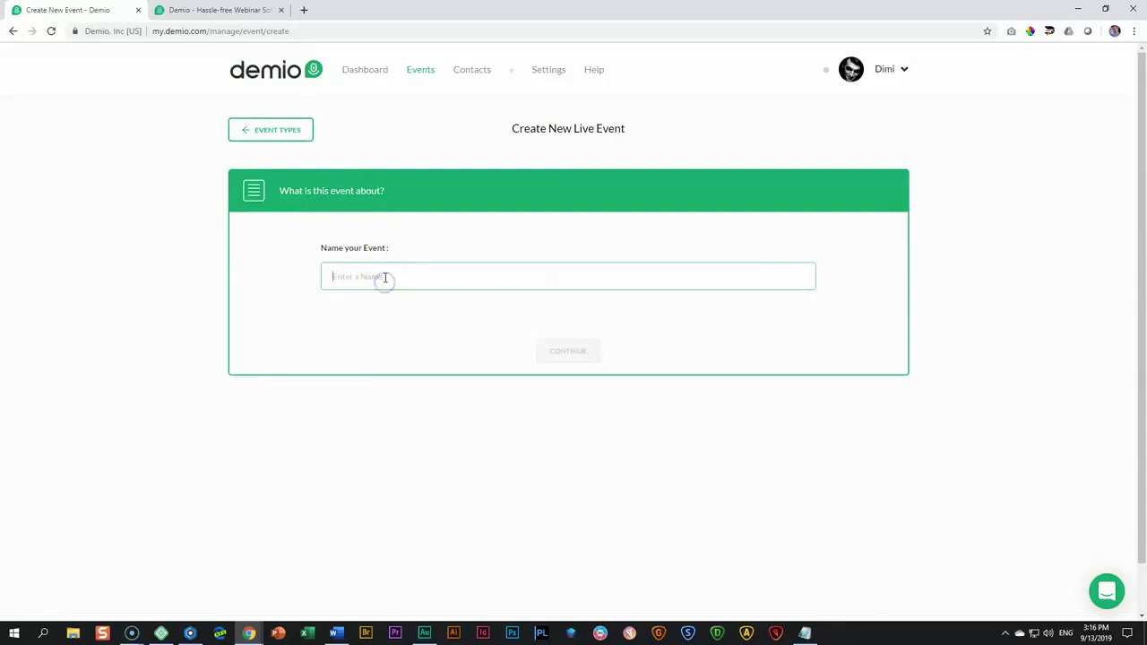
text(Exercise Ideas for Web Designer)
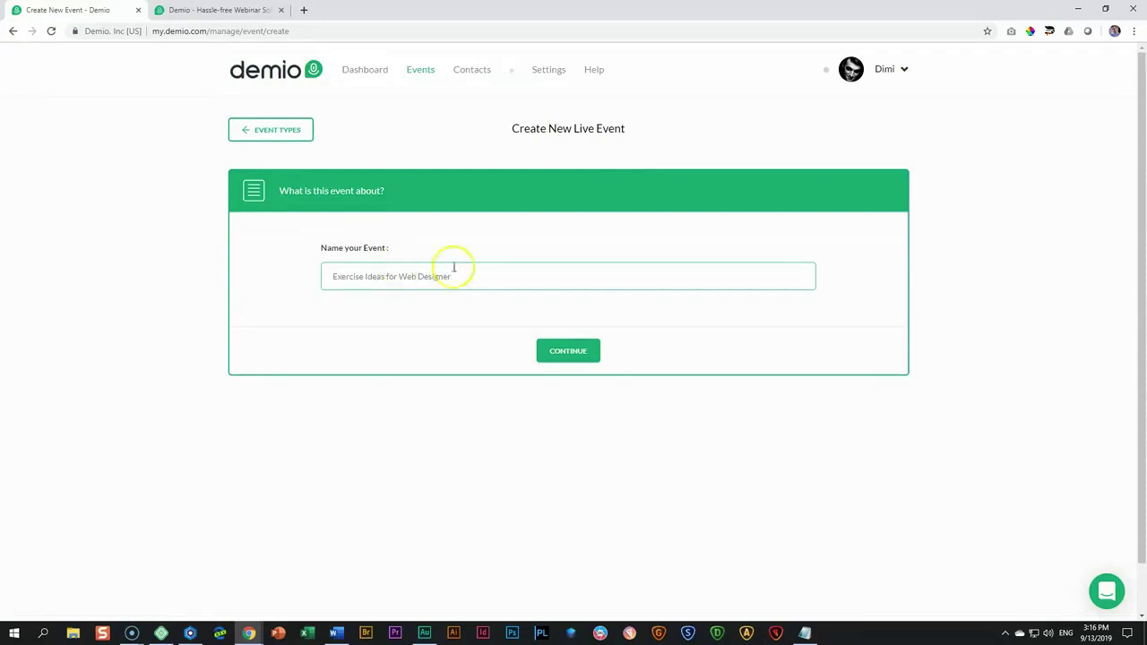
click(567, 351)
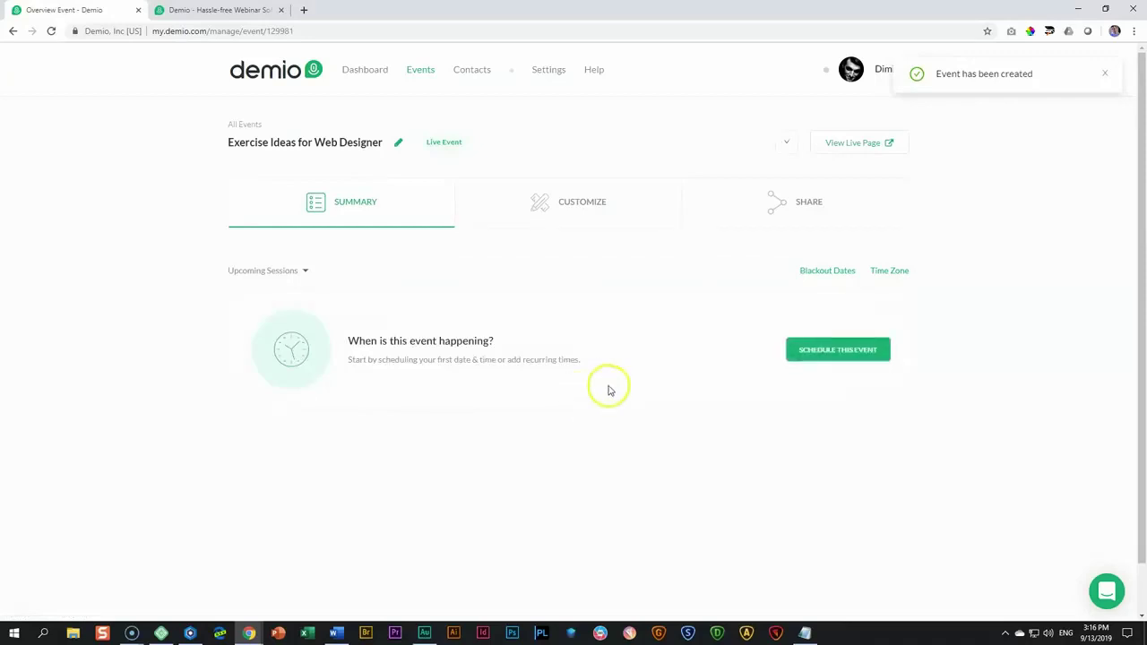
Schedule a single session of the event for September 20, 2019 at 5:00 pm and add it to the event schedule.
click(838, 358)
scroll(986, 427, down, 2)
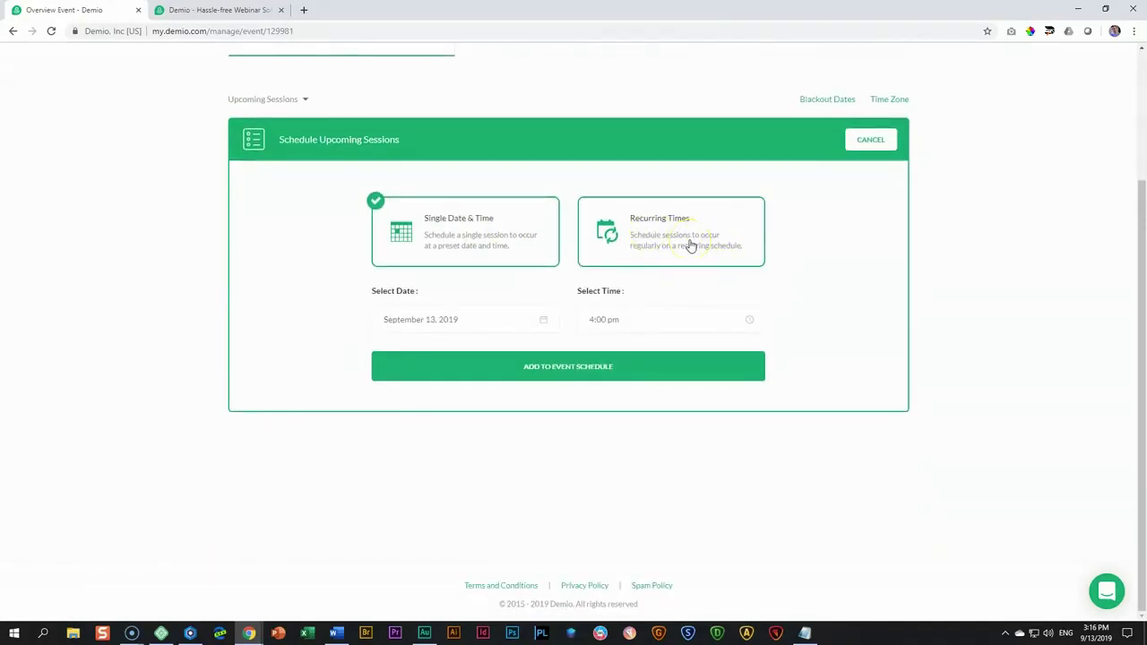
click(542, 319)
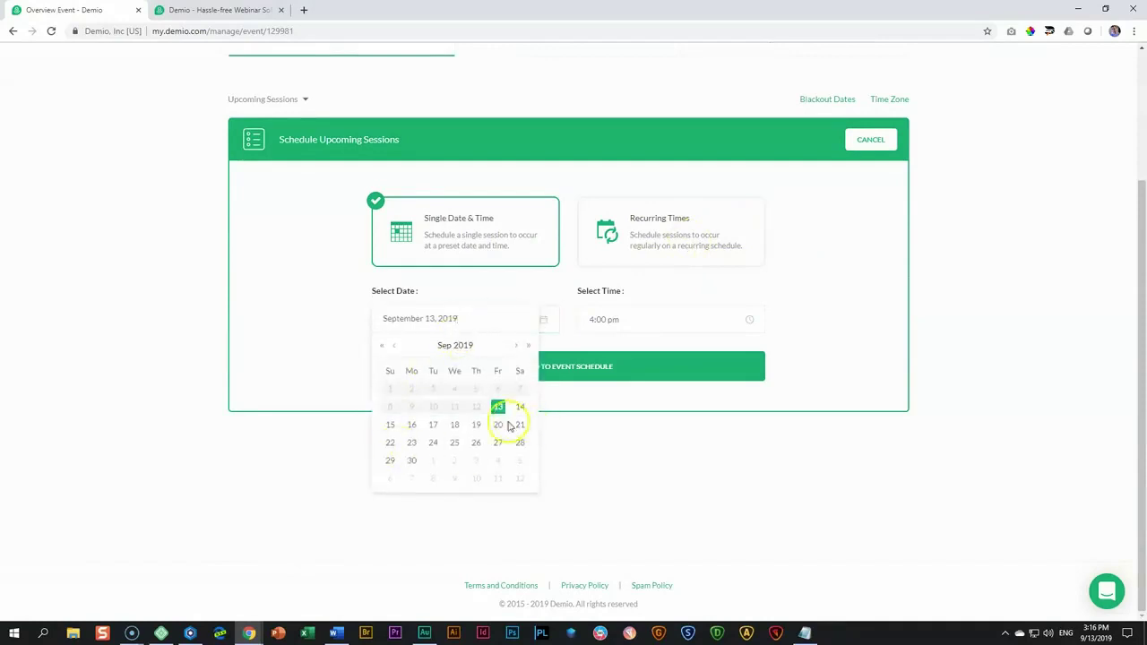
click(501, 425)
click(679, 321)
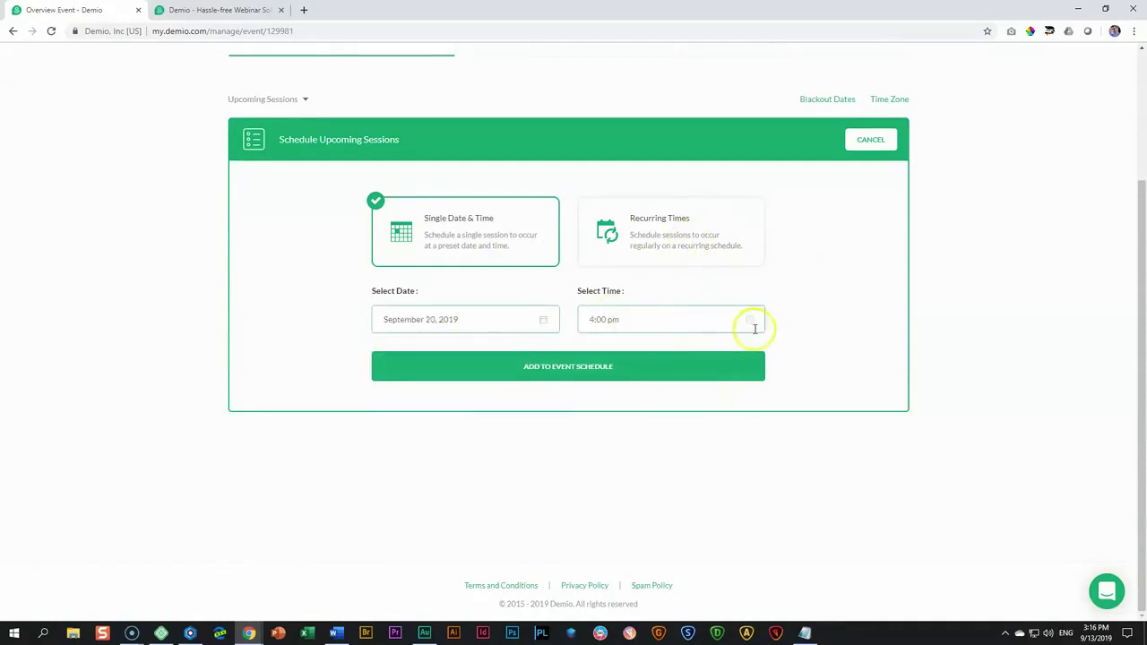
click(674, 319)
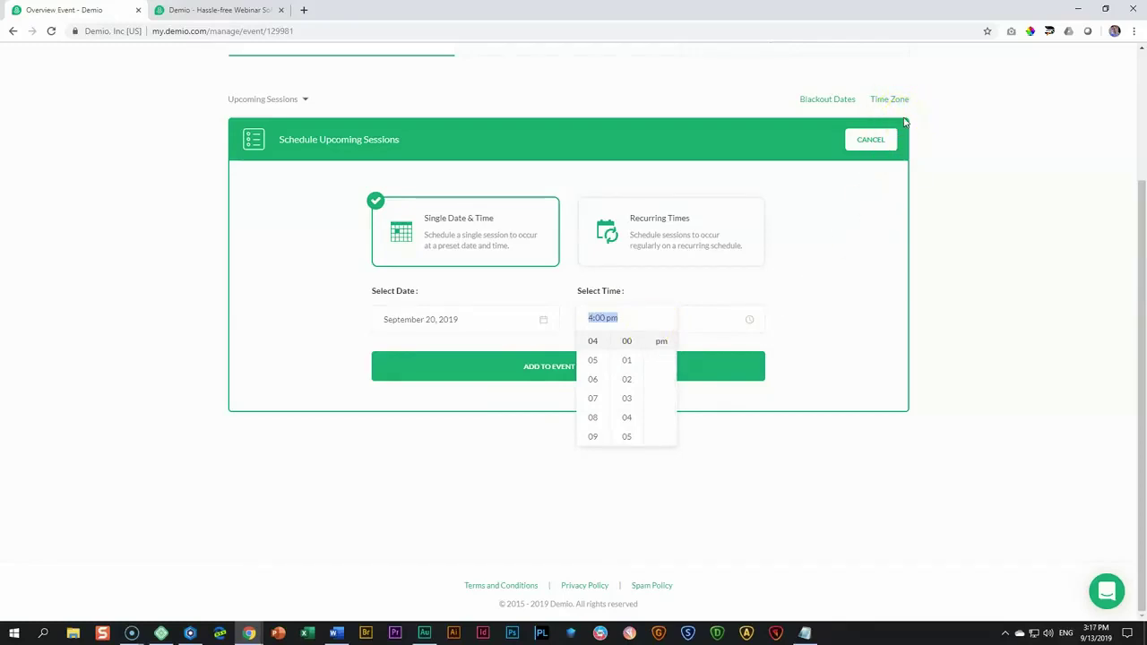
click(593, 360)
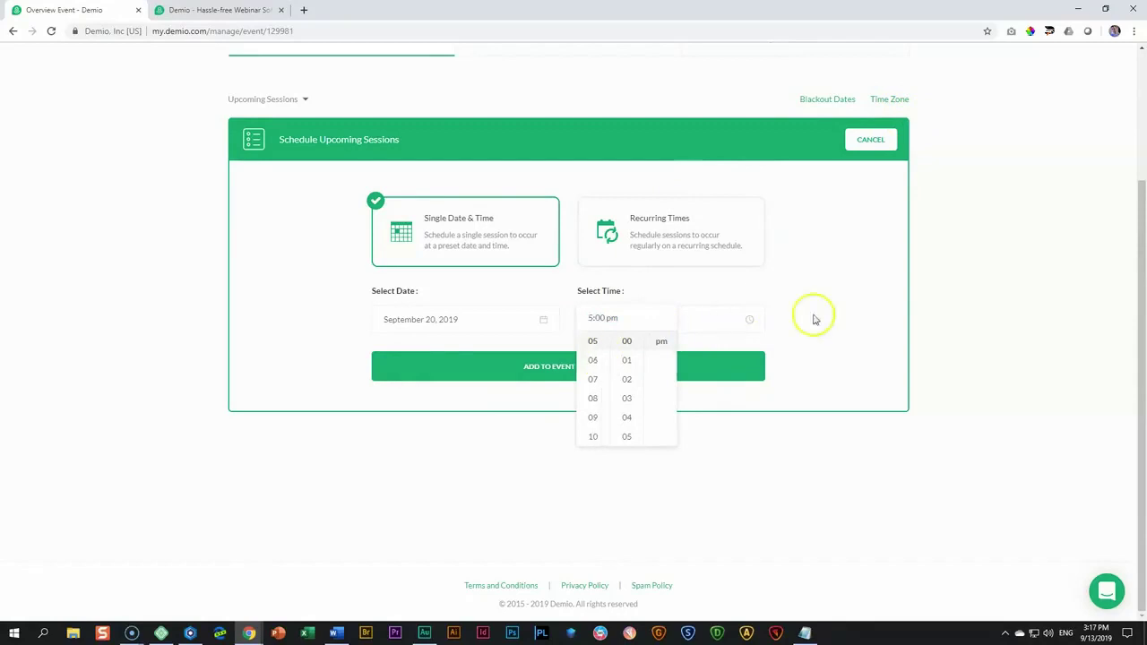
click(671, 371)
click(647, 374)
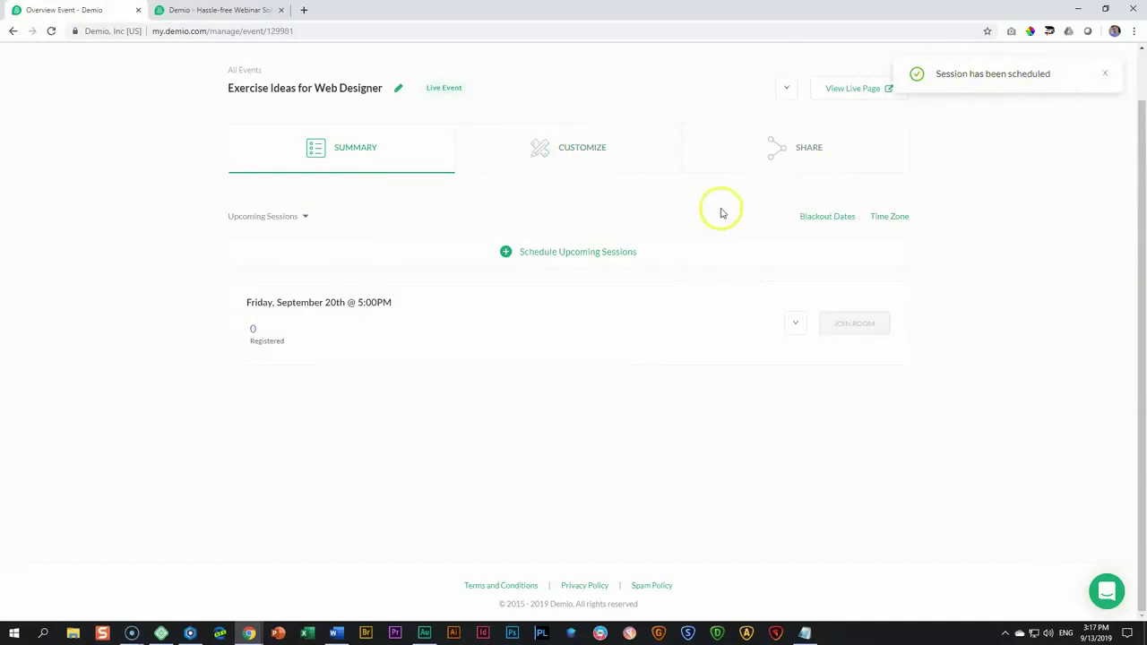
Open the embed options in the event's sharing settings and choose Popover Embed for the registration form.
scroll(722, 212, up, 1)
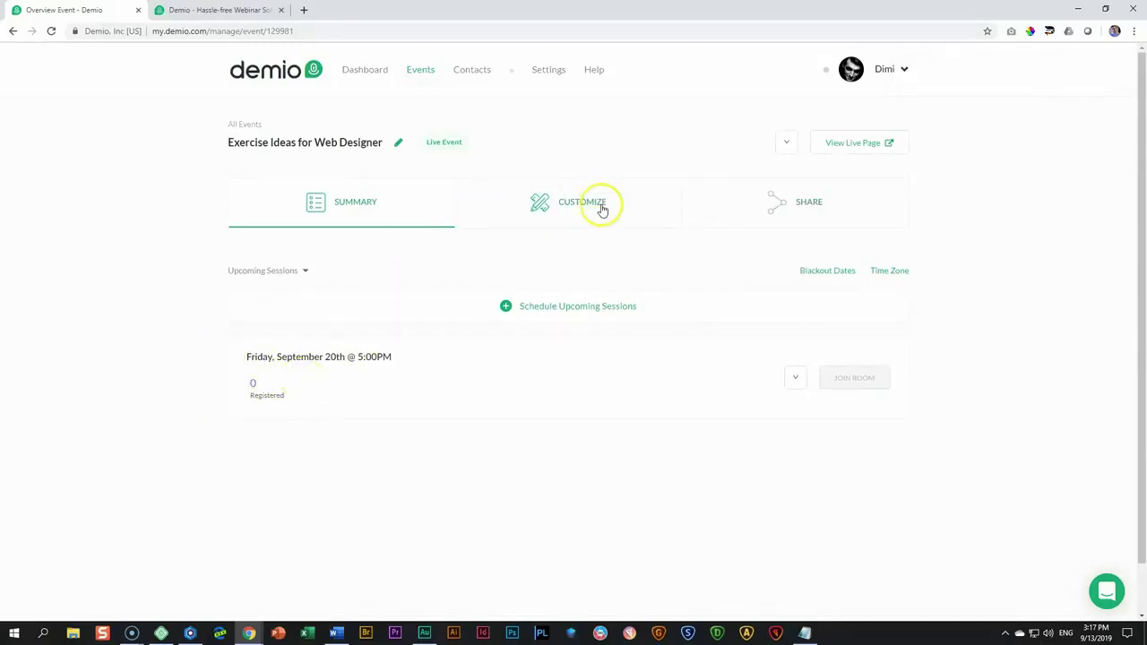
click(794, 201)
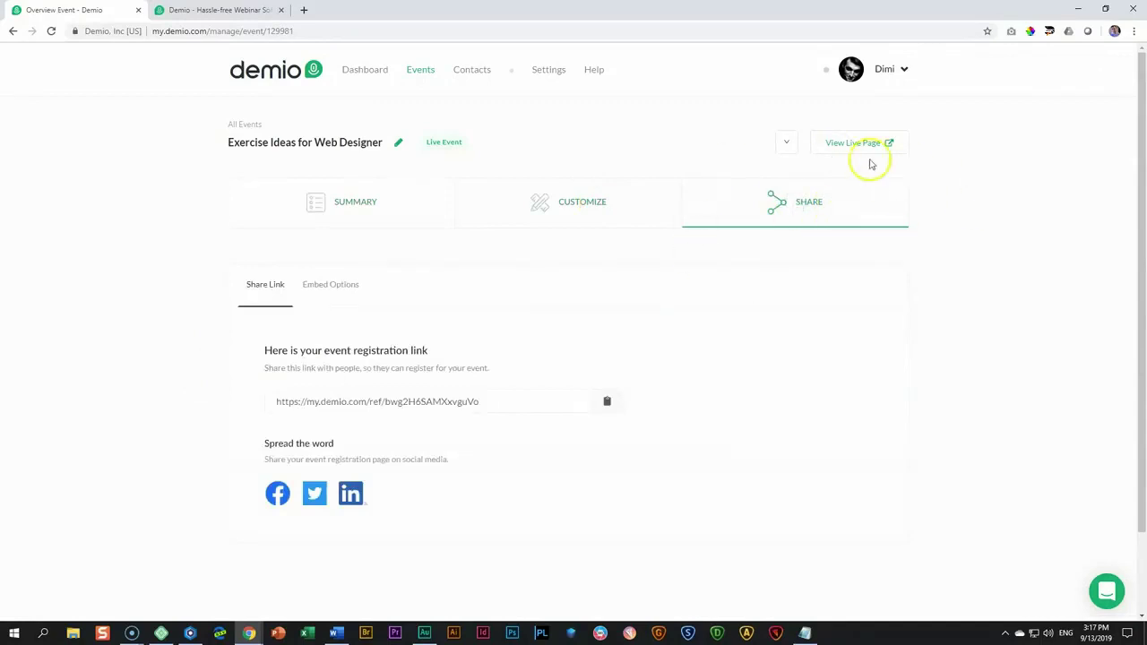
scroll(855, 266, down, 2)
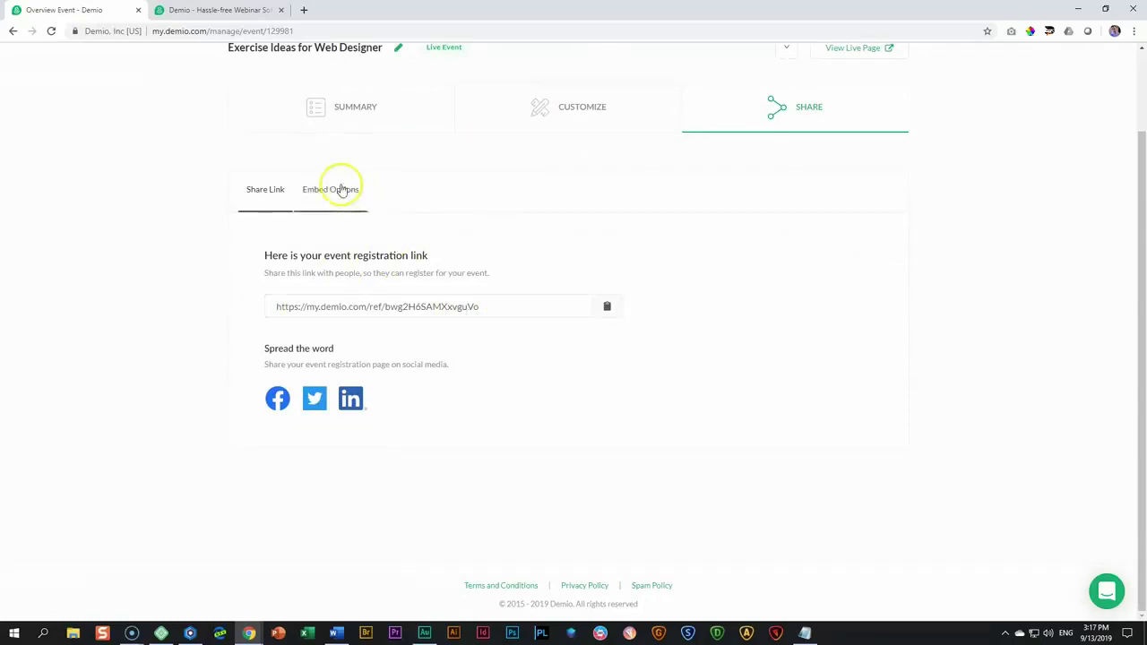
click(341, 189)
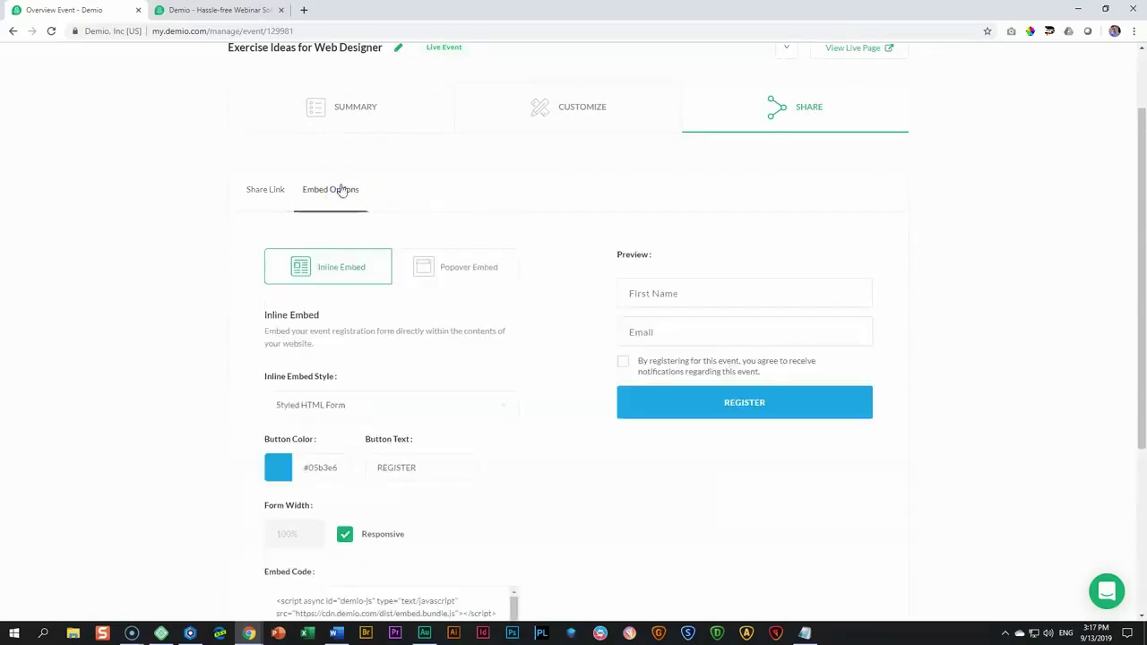
scroll(350, 196, down, 3)
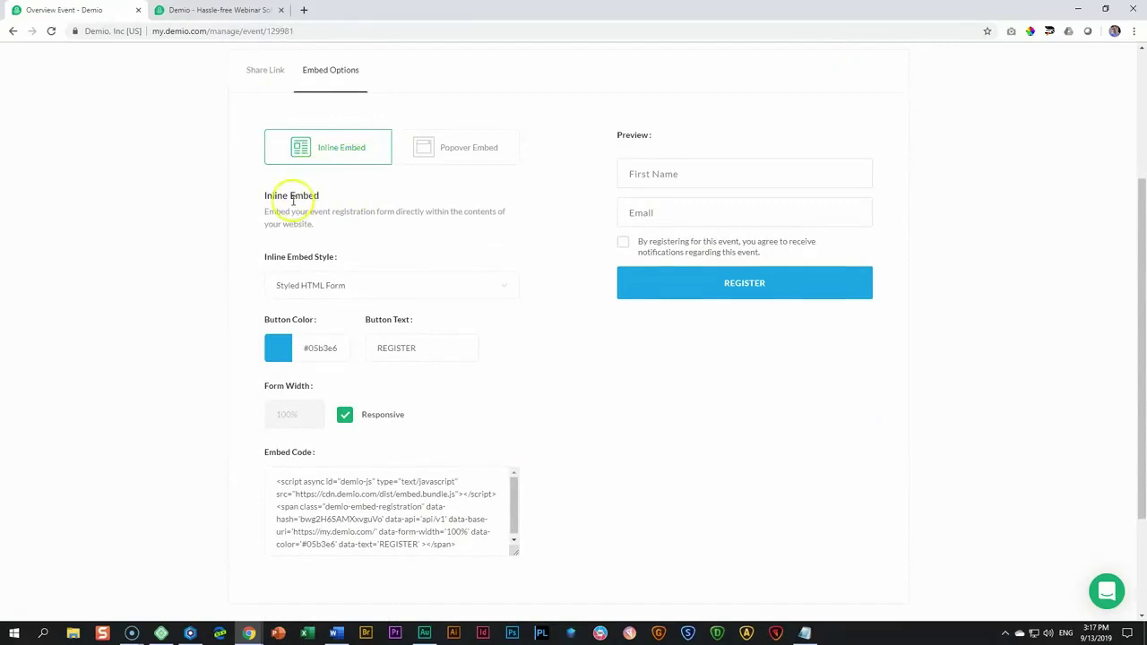
click(439, 154)
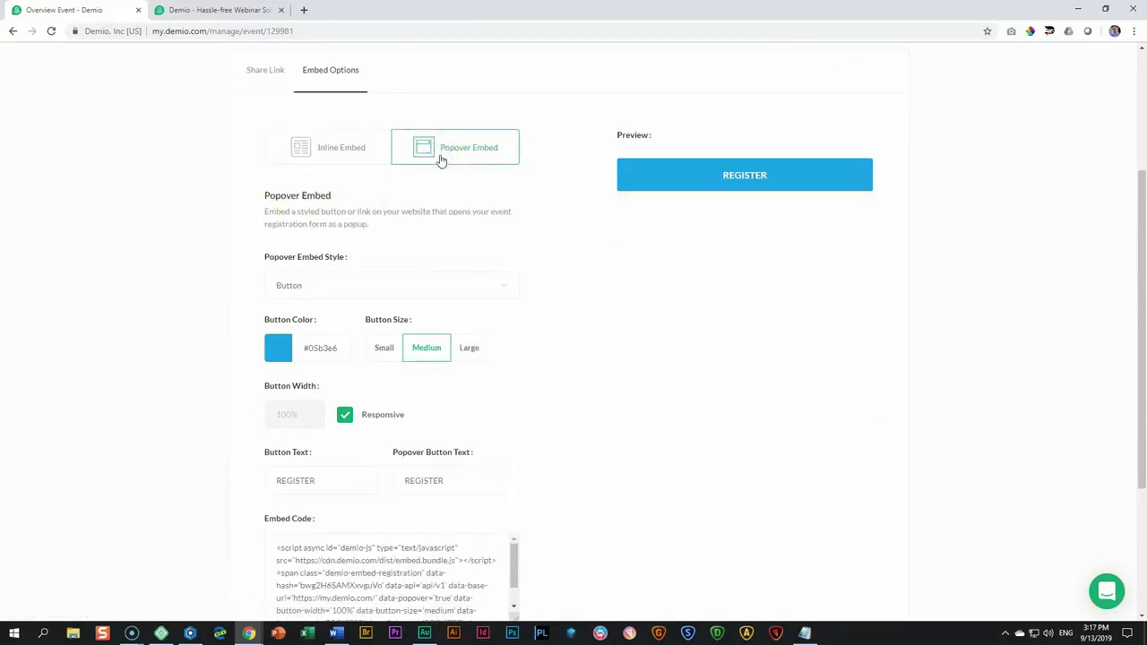
Set the button color of the popover embed's registration button to #0FB1B5.
scroll(440, 159, down, 1)
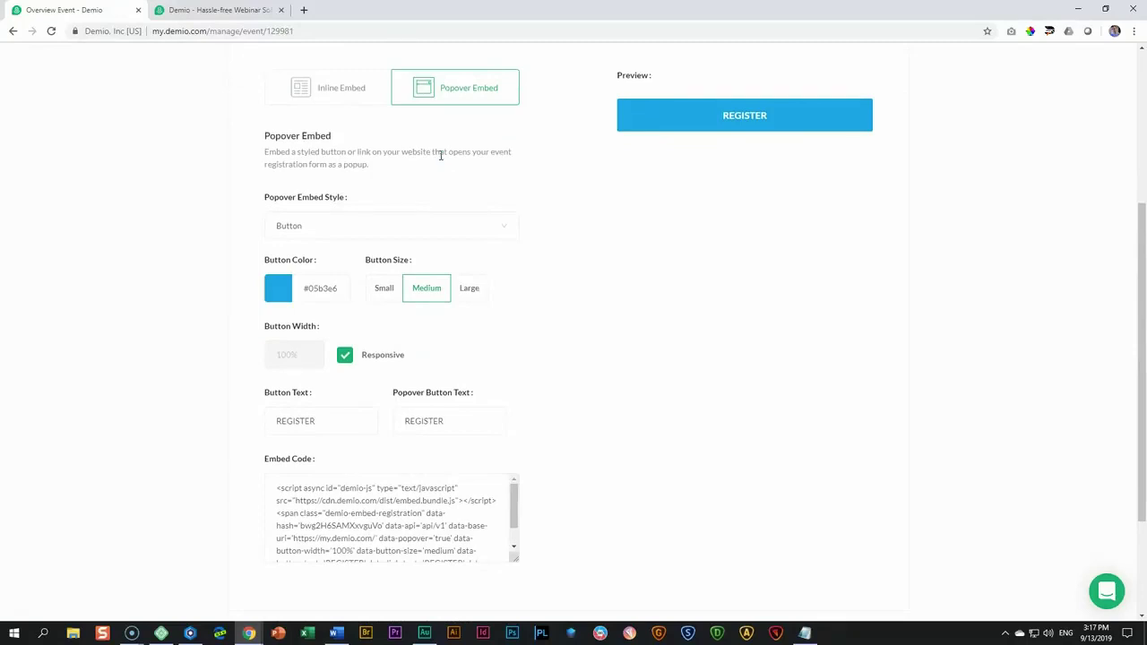
scroll(199, 224, up, 1)
scroll(209, 218, down, 3)
scroll(209, 215, up, 3)
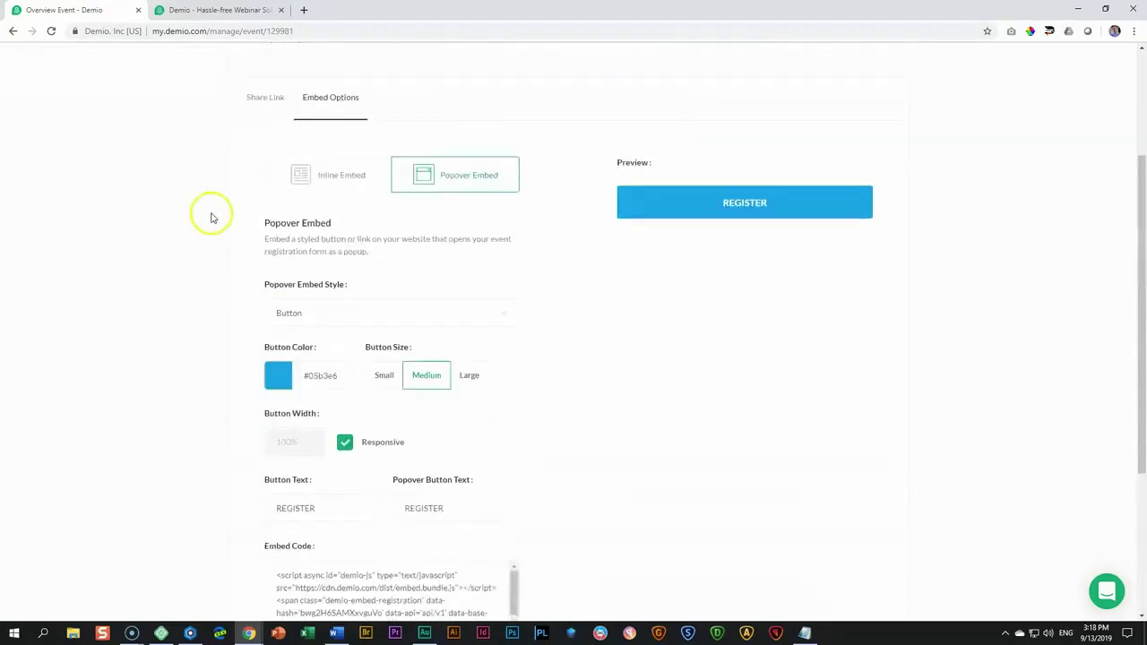
scroll(347, 234, down, 2)
click(315, 189)
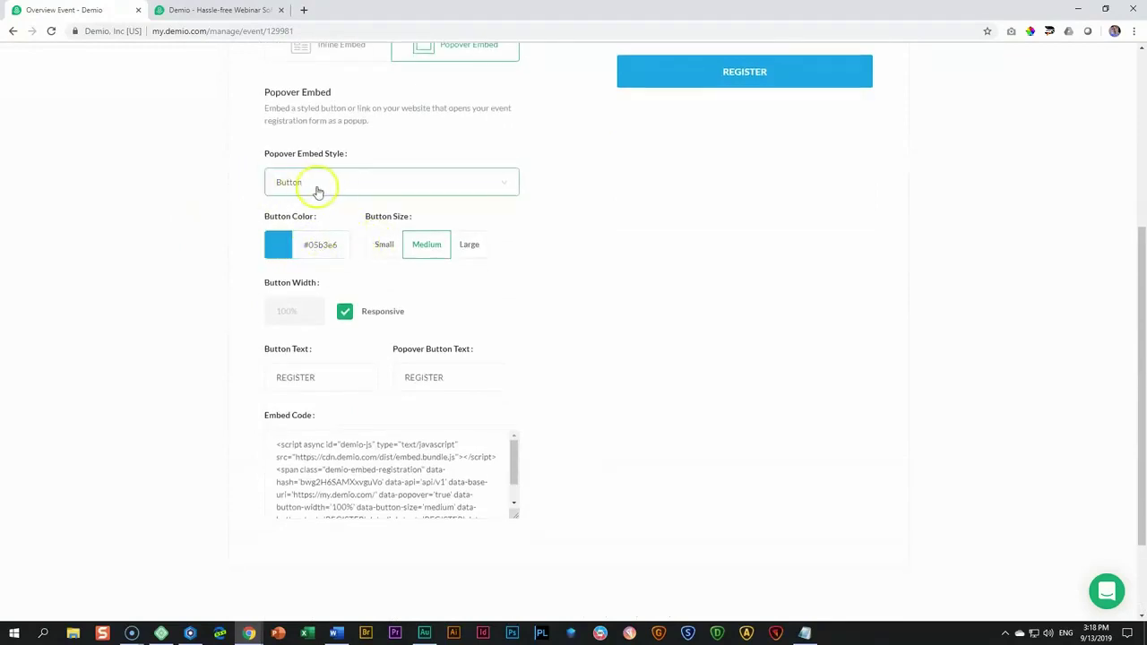
click(323, 186)
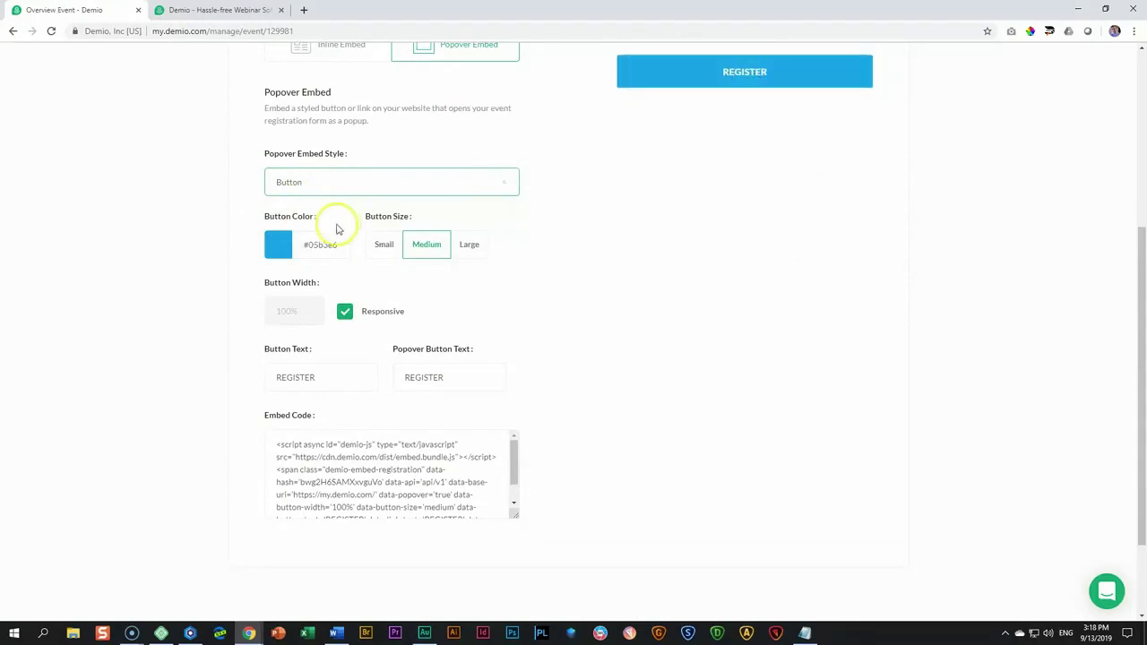
click(318, 248)
click(318, 247)
click(328, 240)
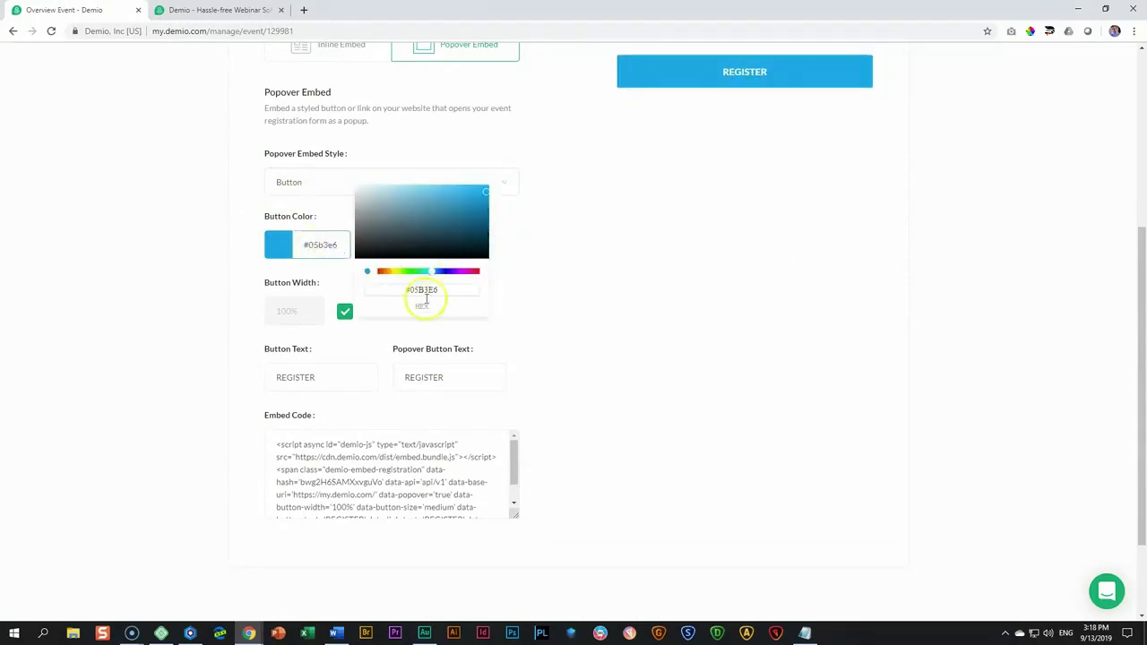
double_click(425, 290)
text(0FB1B5)
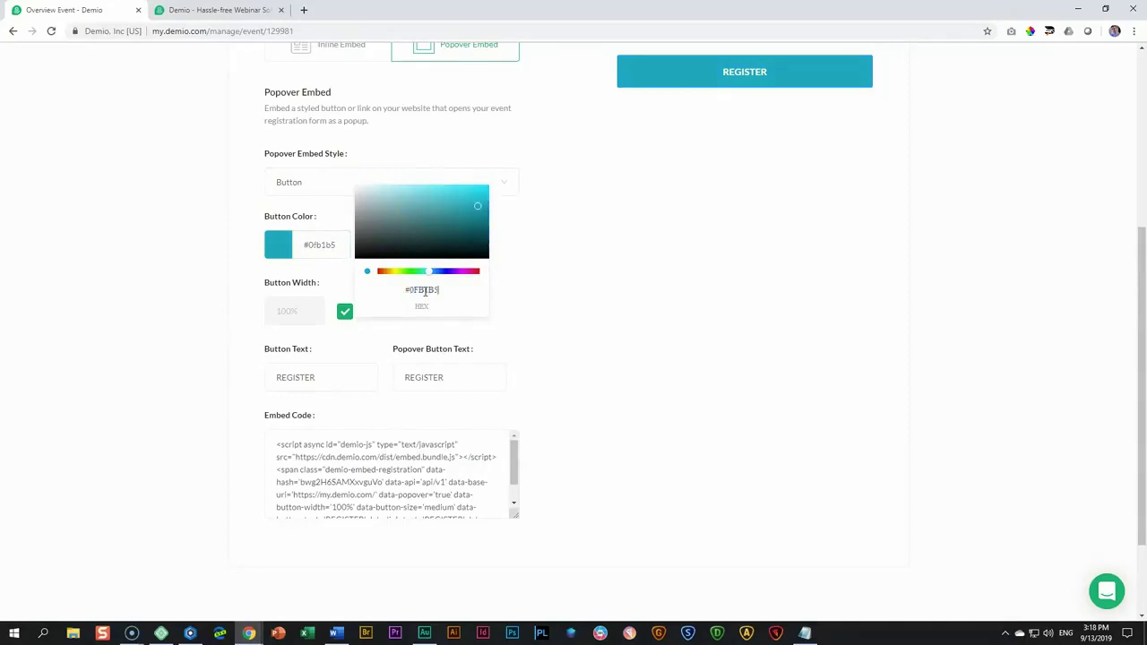
Close the color picker and set the popover embed's button text to SAVE YOUR SPOT.
click(254, 291)
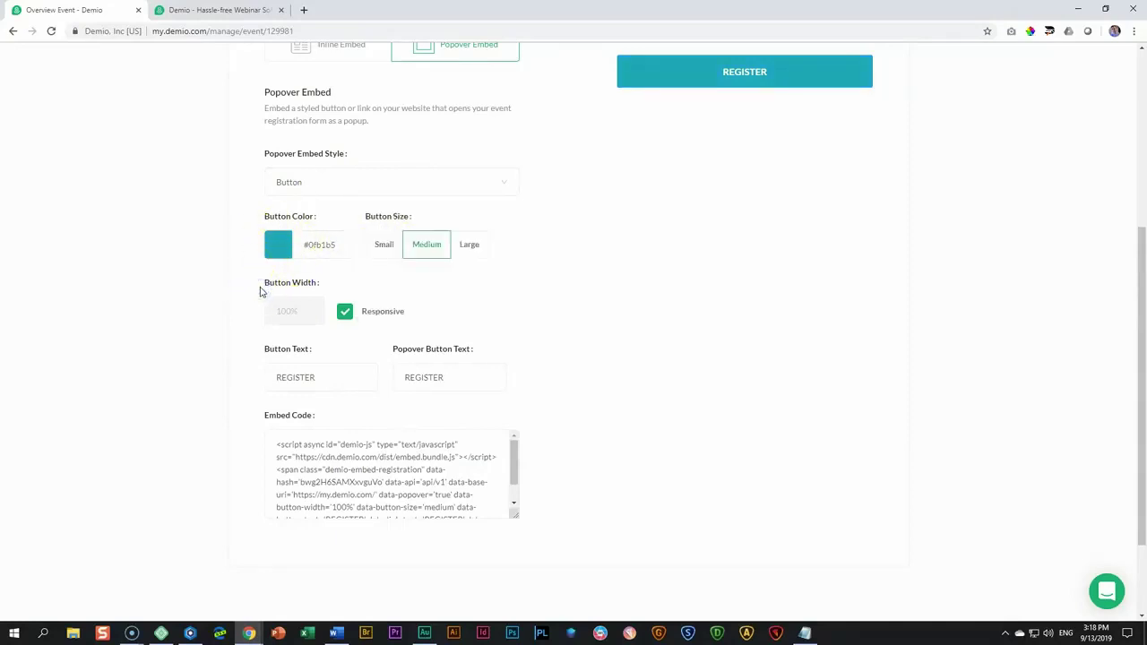
click(297, 376)
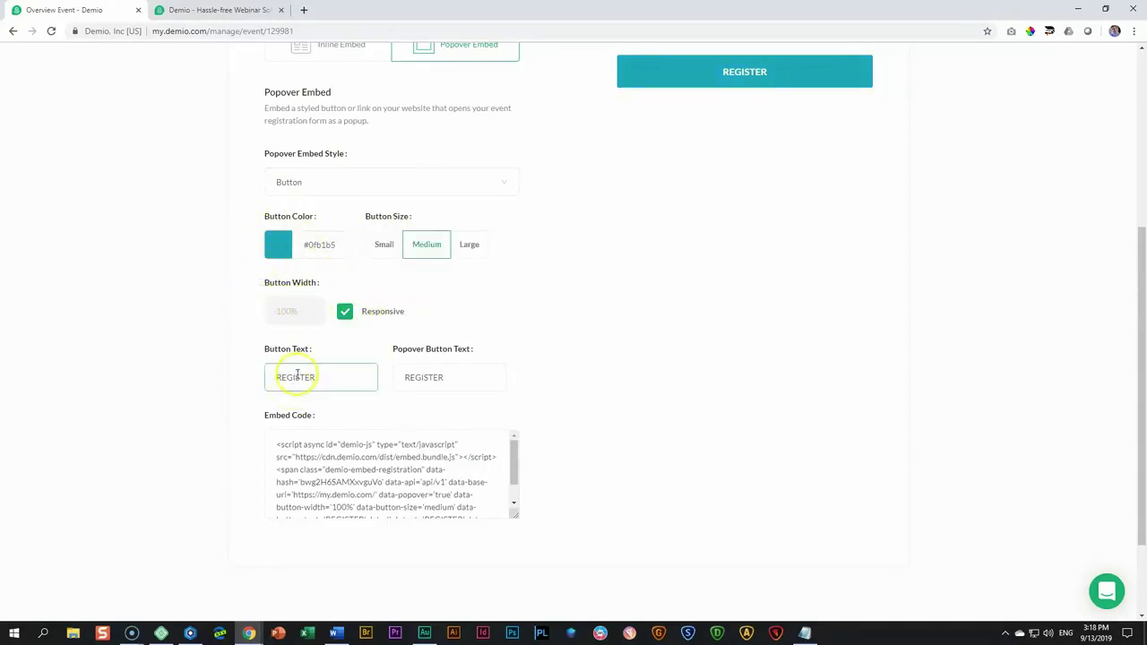
scroll(545, 377, up, 1)
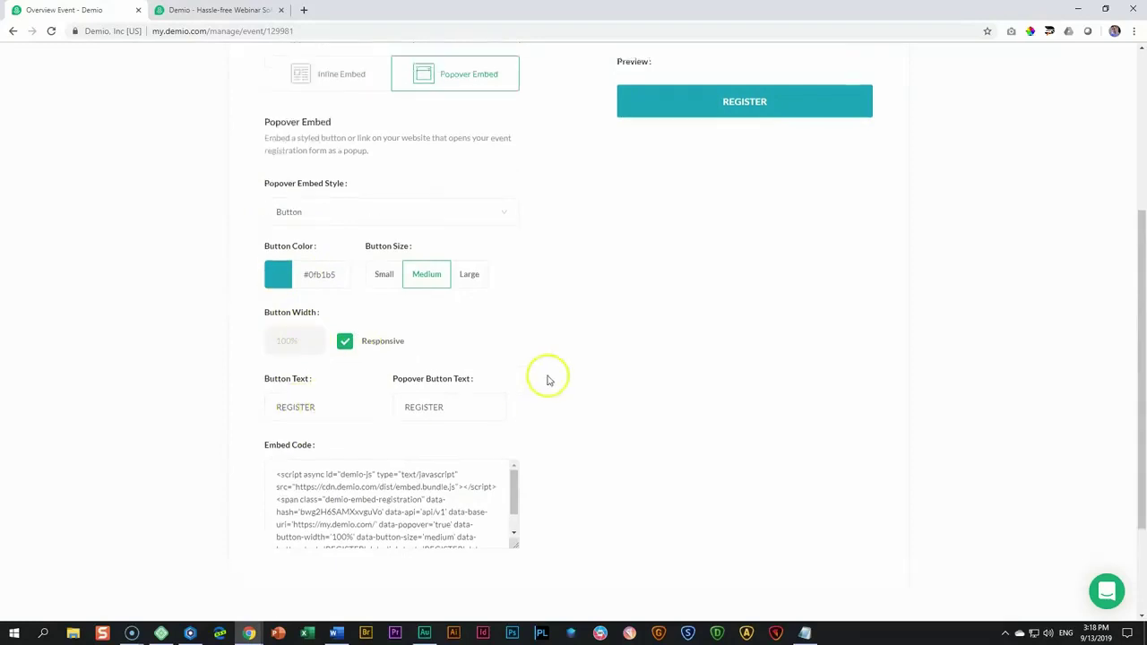
double_click(292, 437)
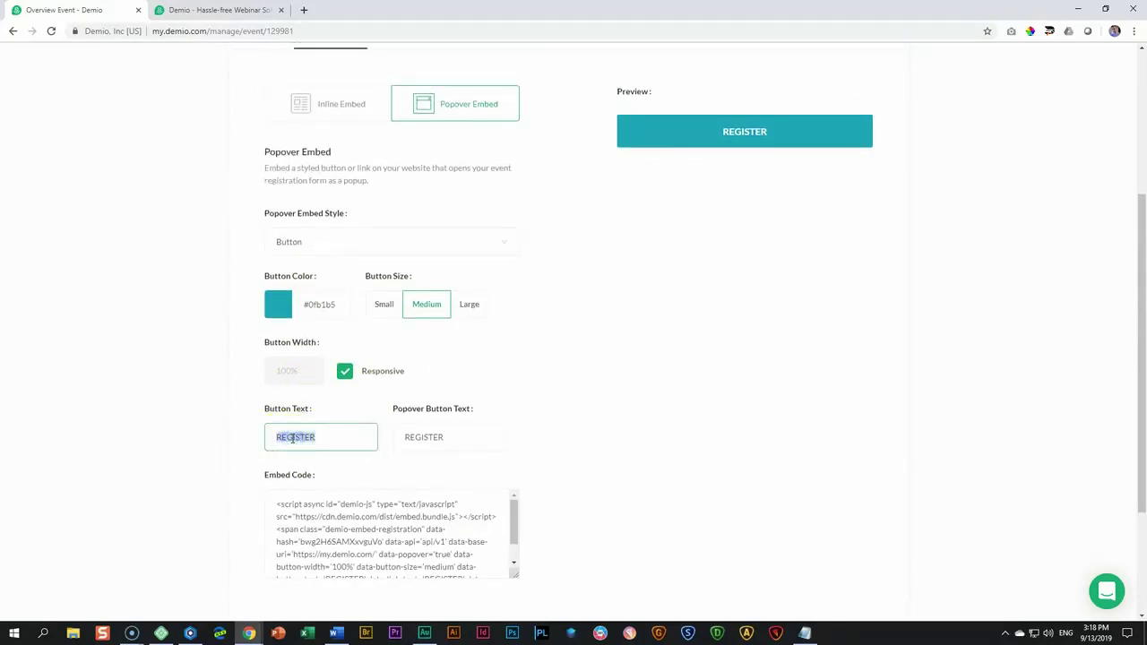
text(SAVE YOR SPOR)
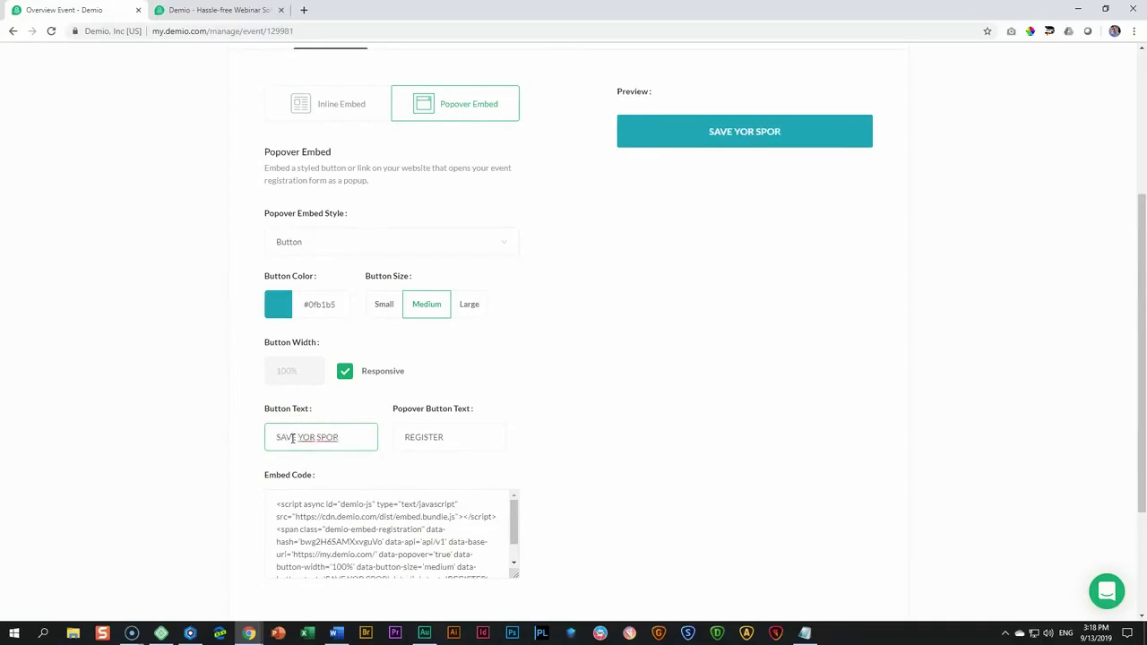
key(BackSpace)
text(T)
click(308, 438)
text(U)
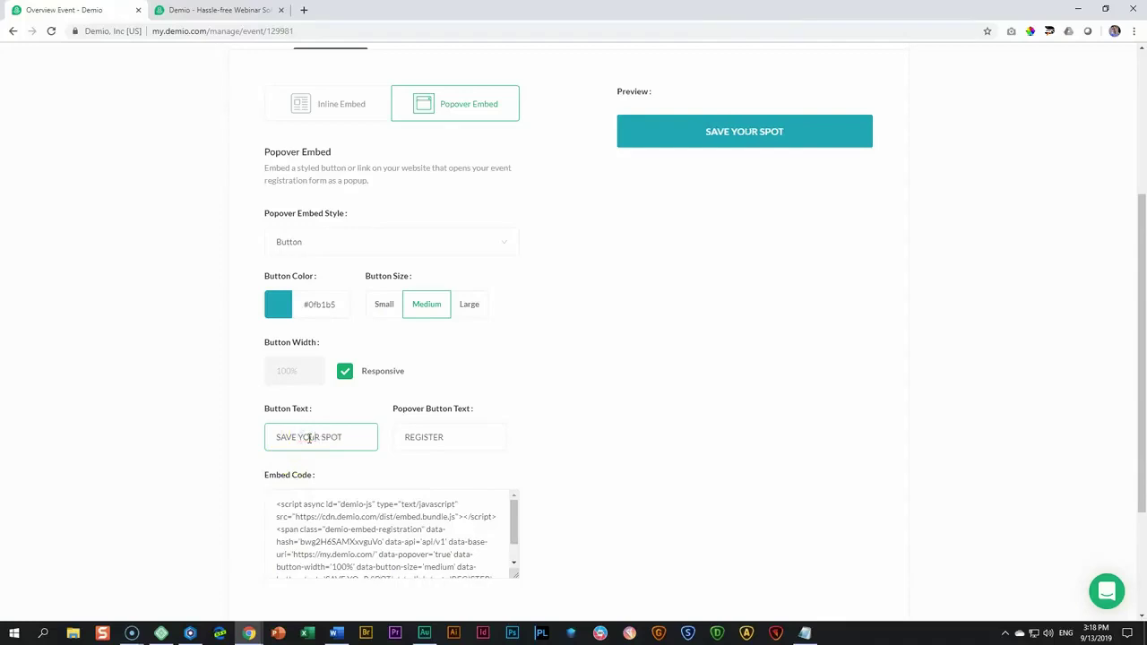
Set the popover button text of the registration form to REGISTER NOW.
click(448, 504)
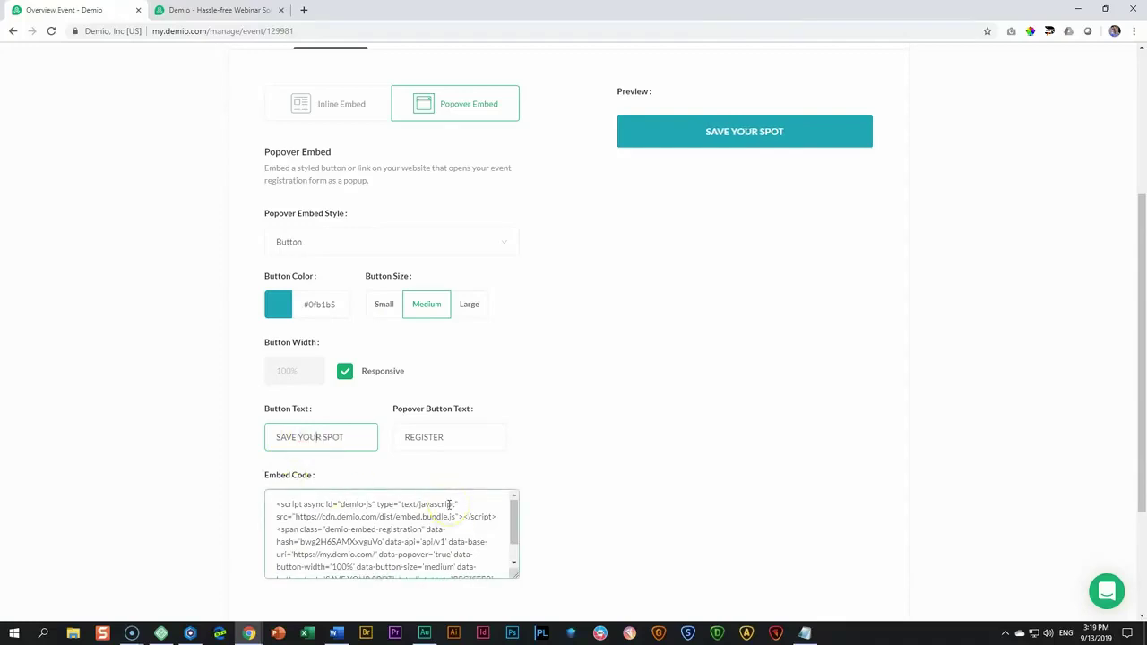
click(435, 436)
double_click(436, 435)
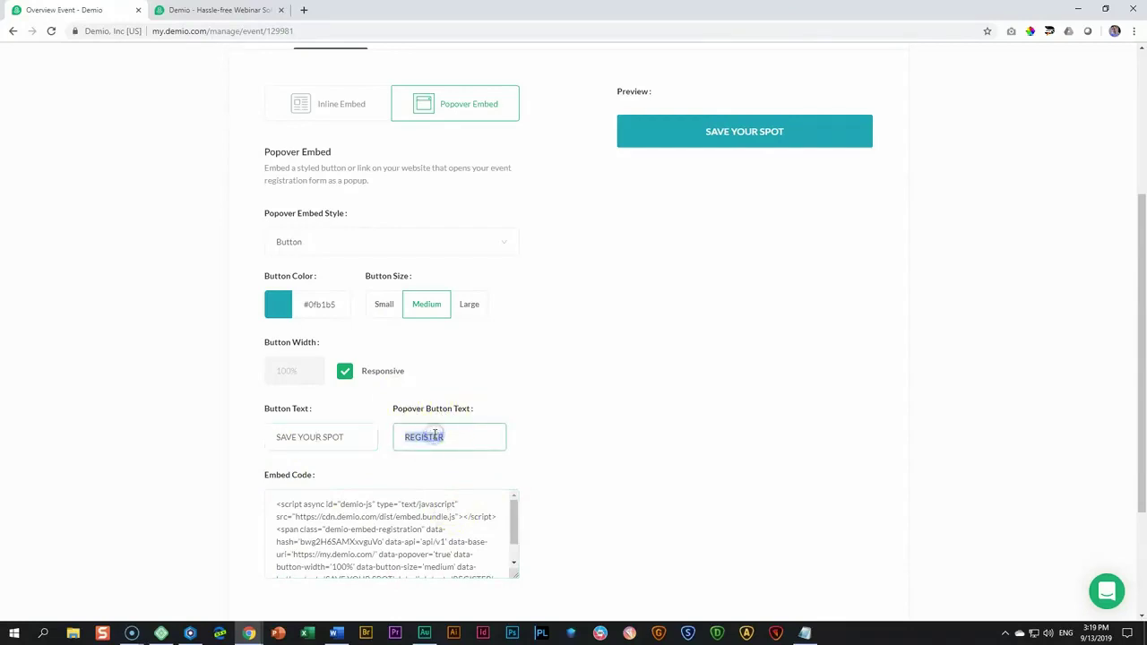
text(RE)
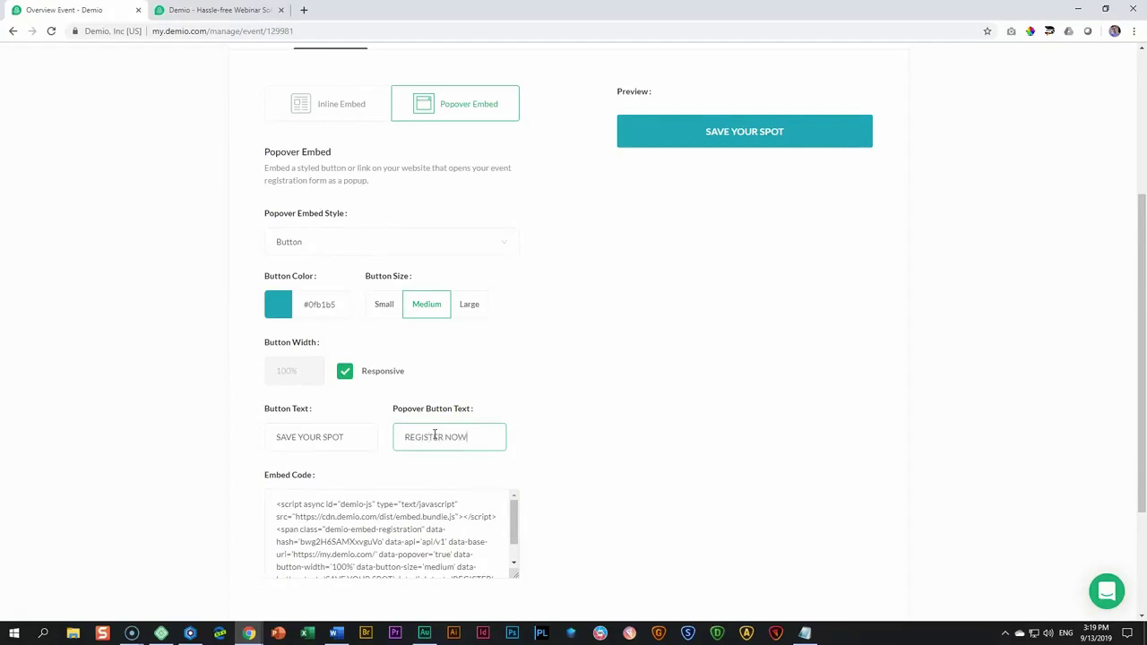
scroll(551, 375, down, 2)
click(568, 370)
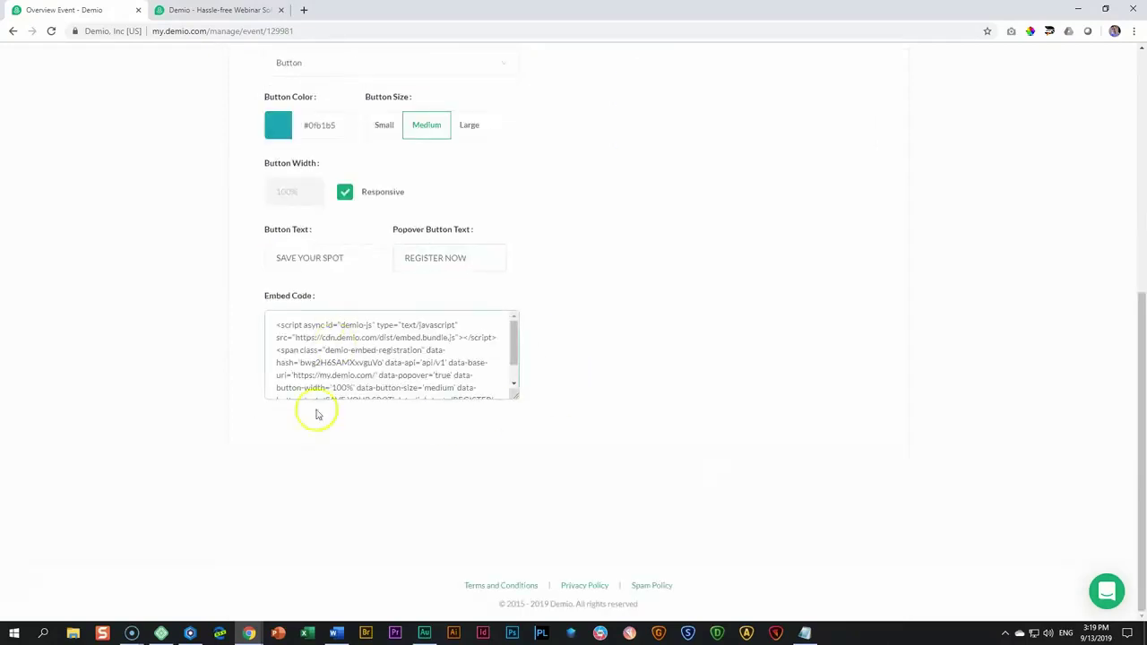
Select and copy the complete embed code generated for the popover registration button.
click(432, 368)
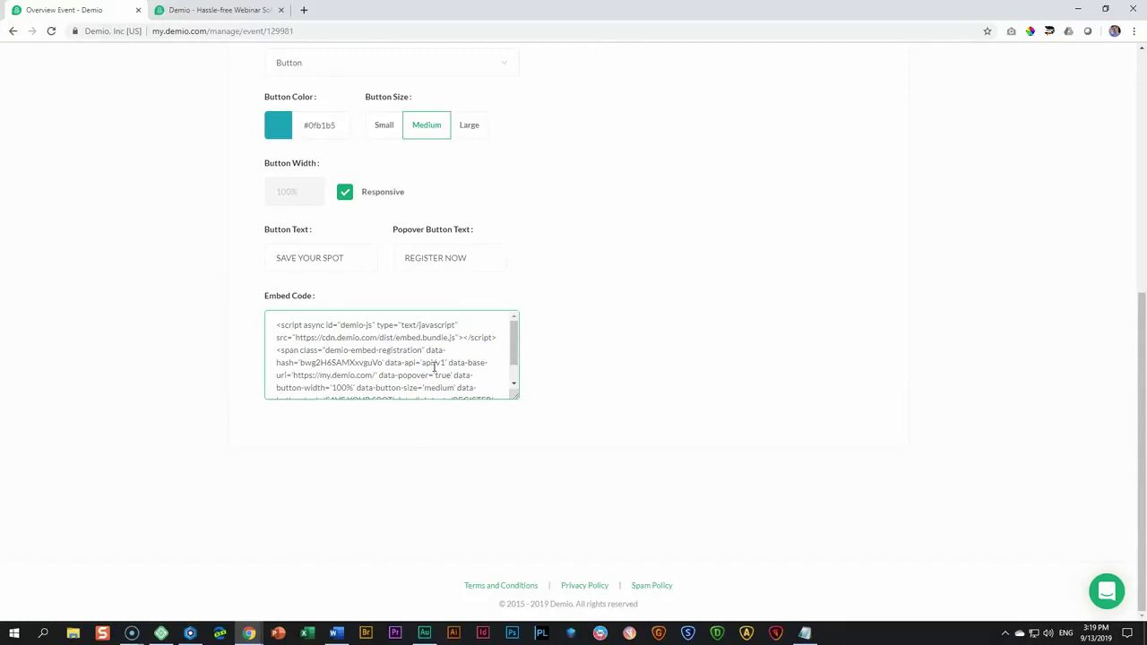
click(568, 341)
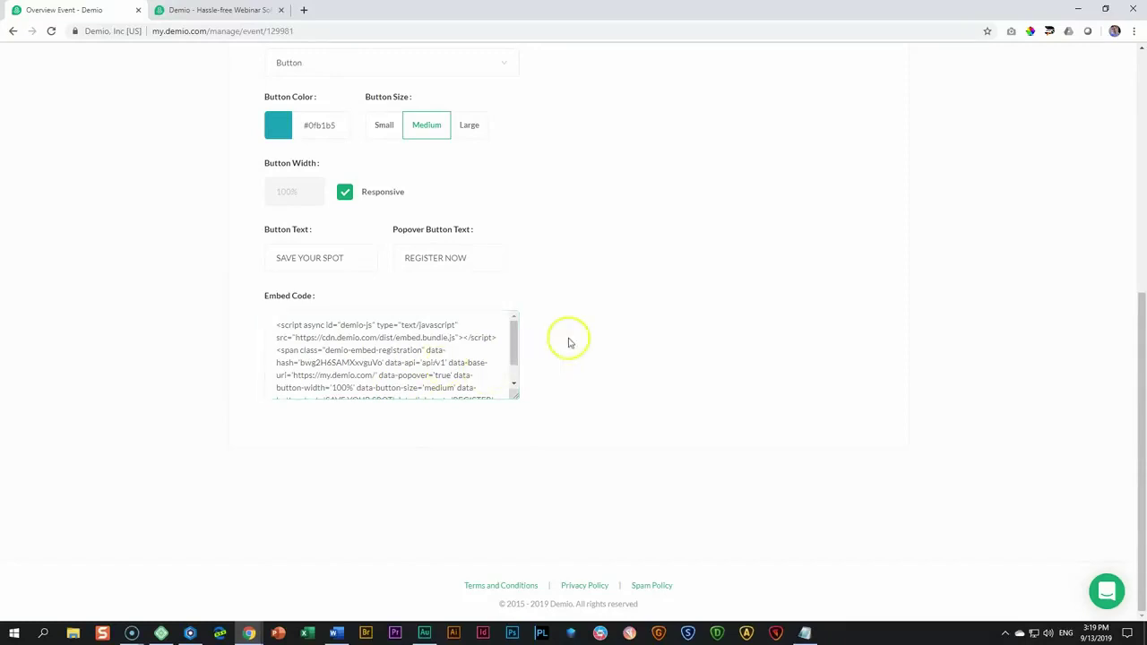
click(517, 397)
click(515, 436)
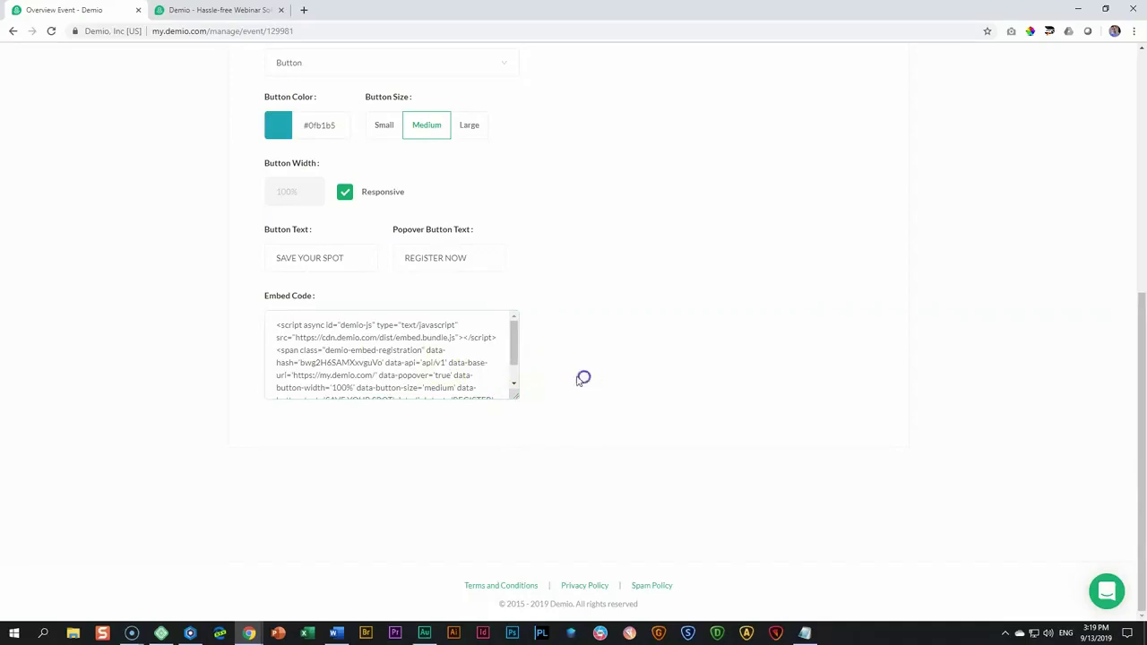
click(392, 352)
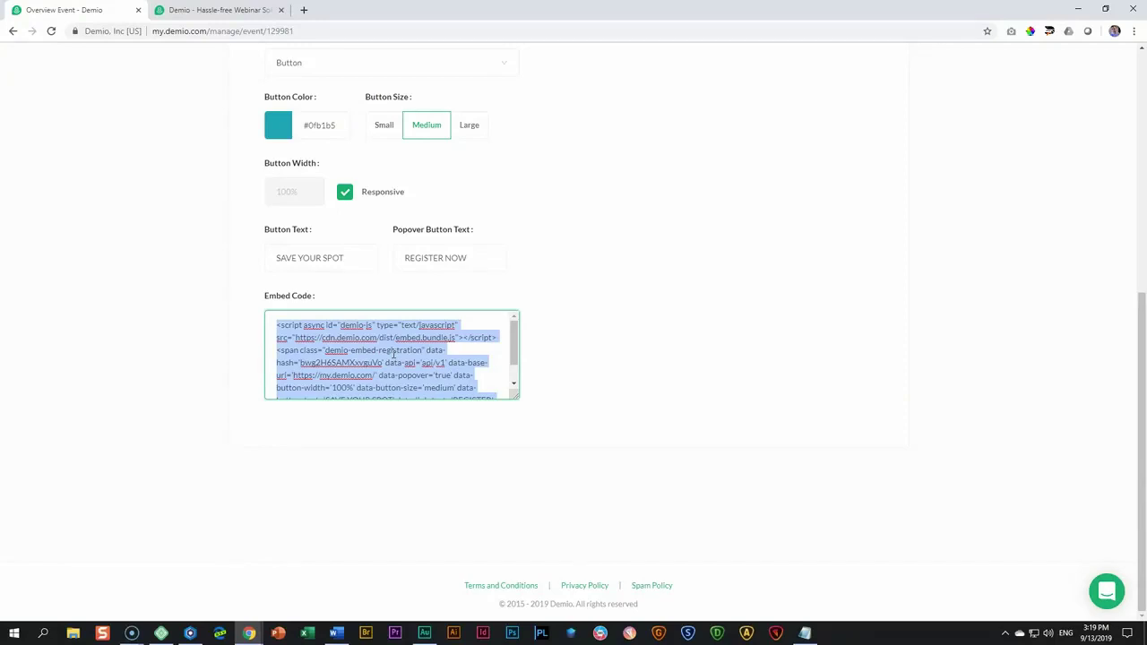
Switch to the Brizy page editor and add an Embed element below the SAVE YOUR SPOT button in the hero section.
click(188, 632)
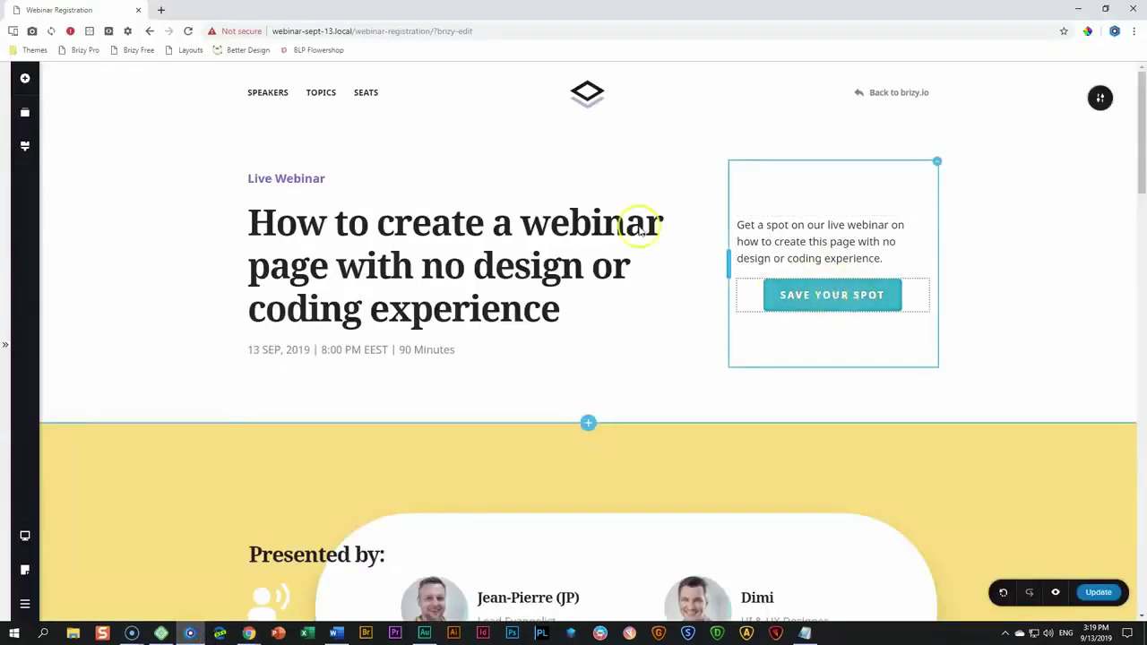
click(26, 79)
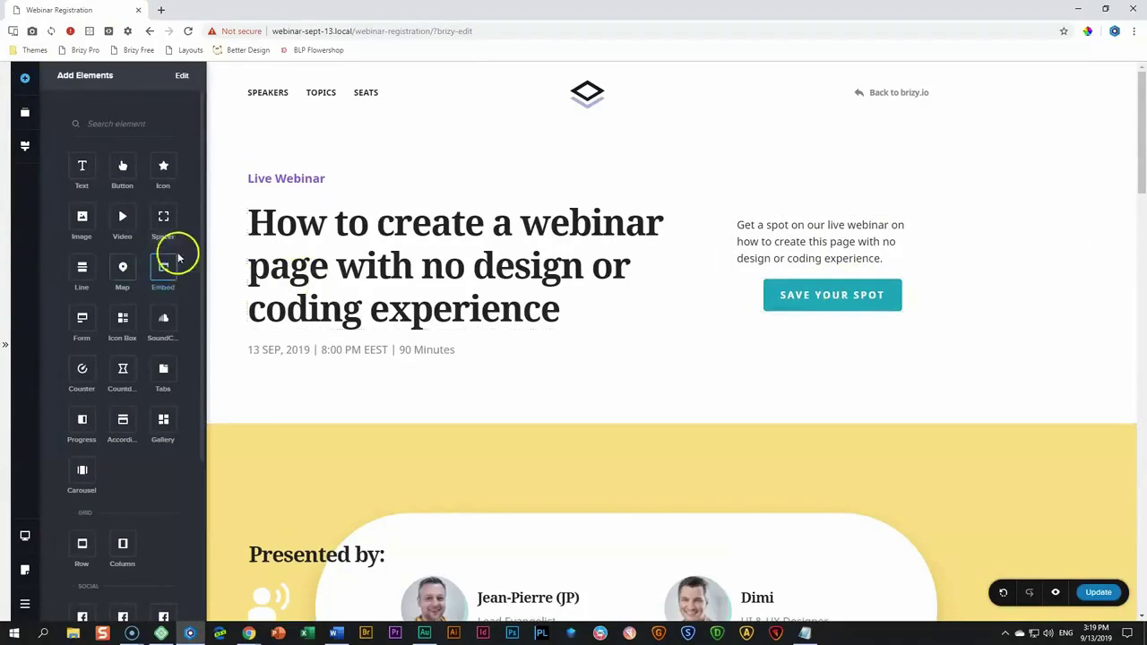
drag(228, 264, 807, 328)
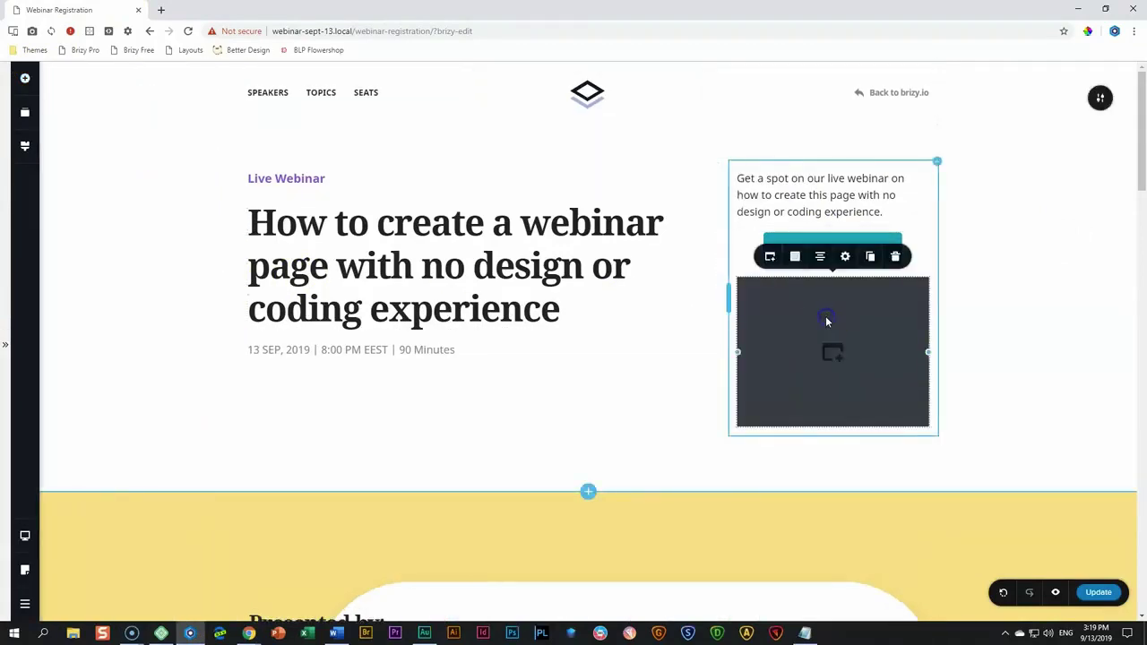
Paste the copied Demio embed code into the new Embed element.
click(769, 257)
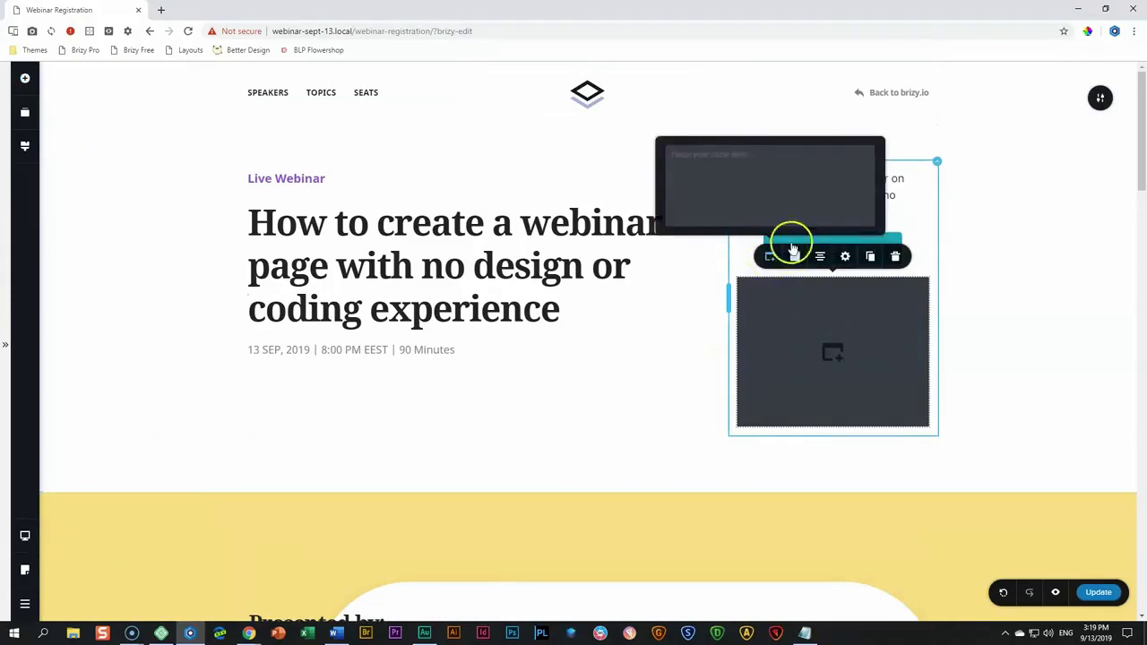
click(758, 174)
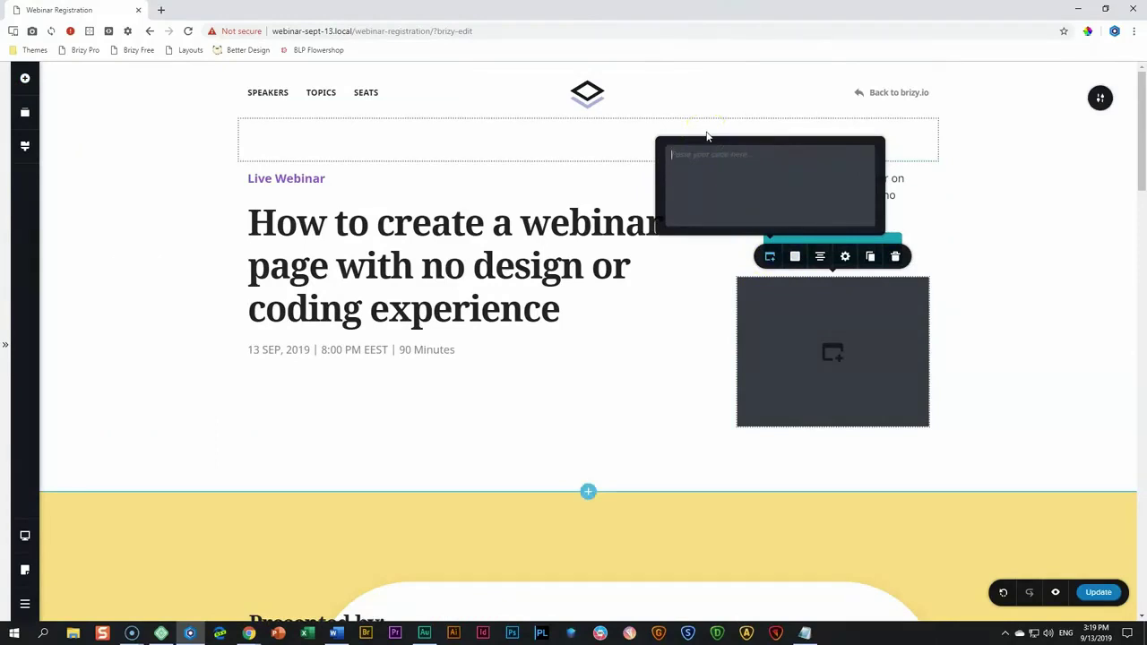
key(ctrl+v)
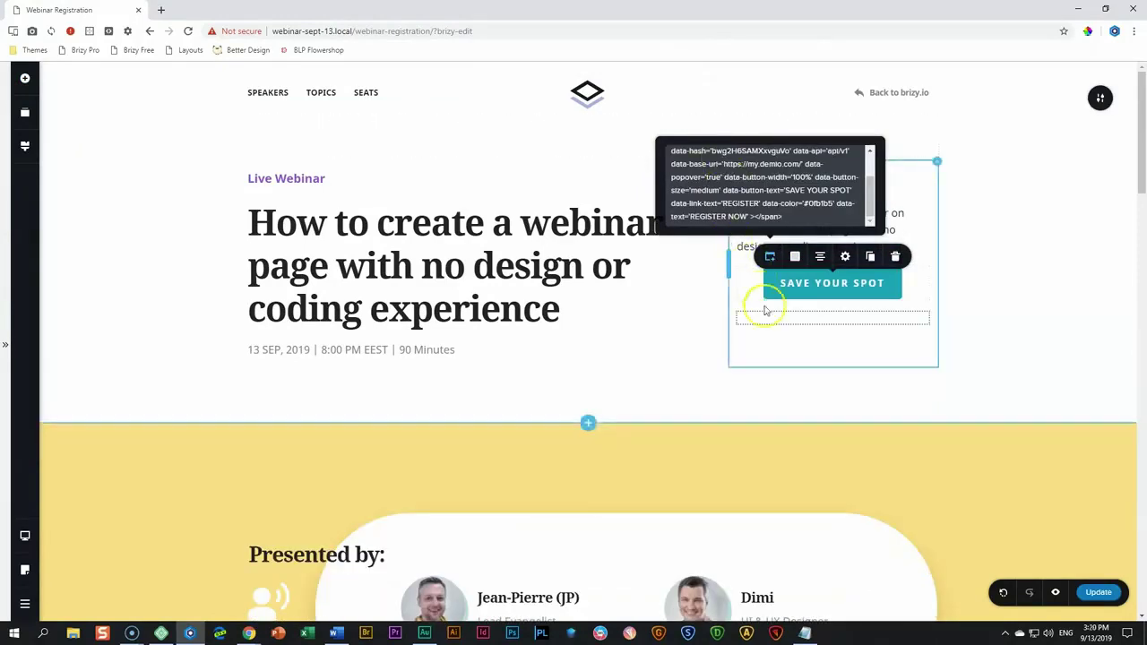
click(879, 322)
click(813, 289)
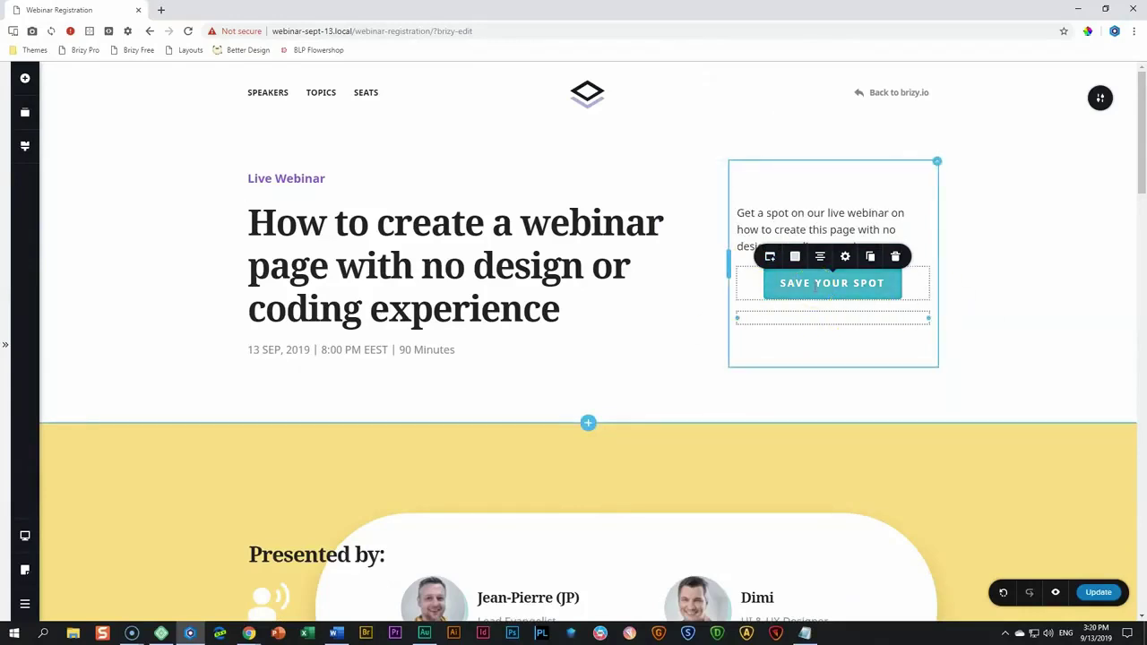
Update the page, preview it, and test the embedded SAVE YOUR SPOT button by opening and closing its registration popover.
click(1102, 594)
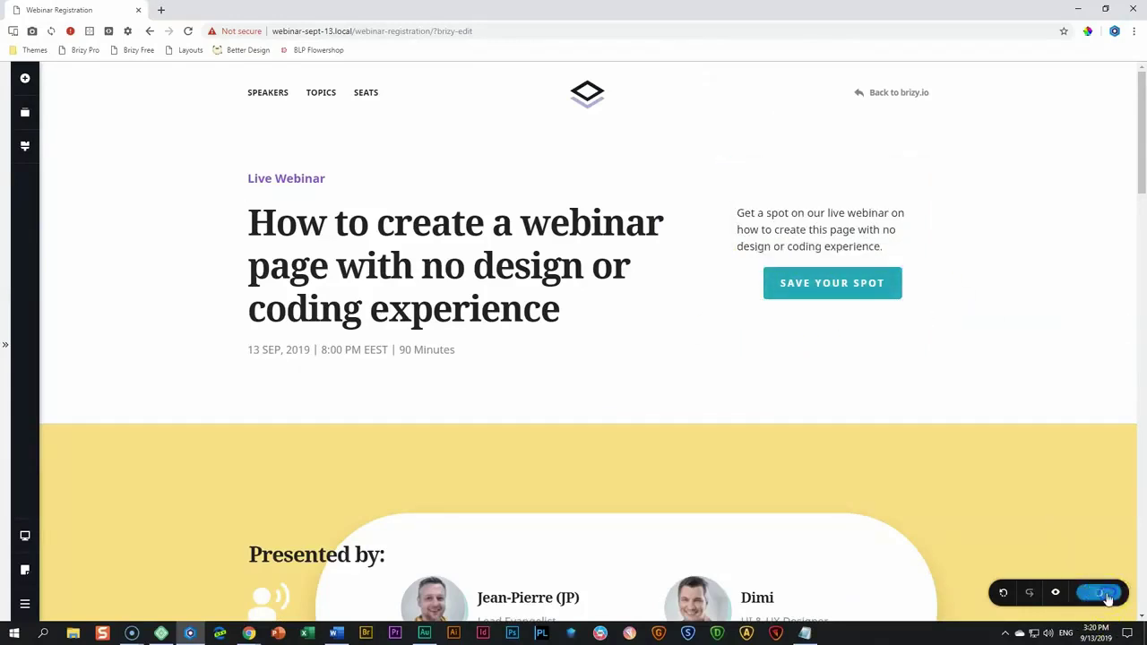
click(1056, 594)
click(1057, 594)
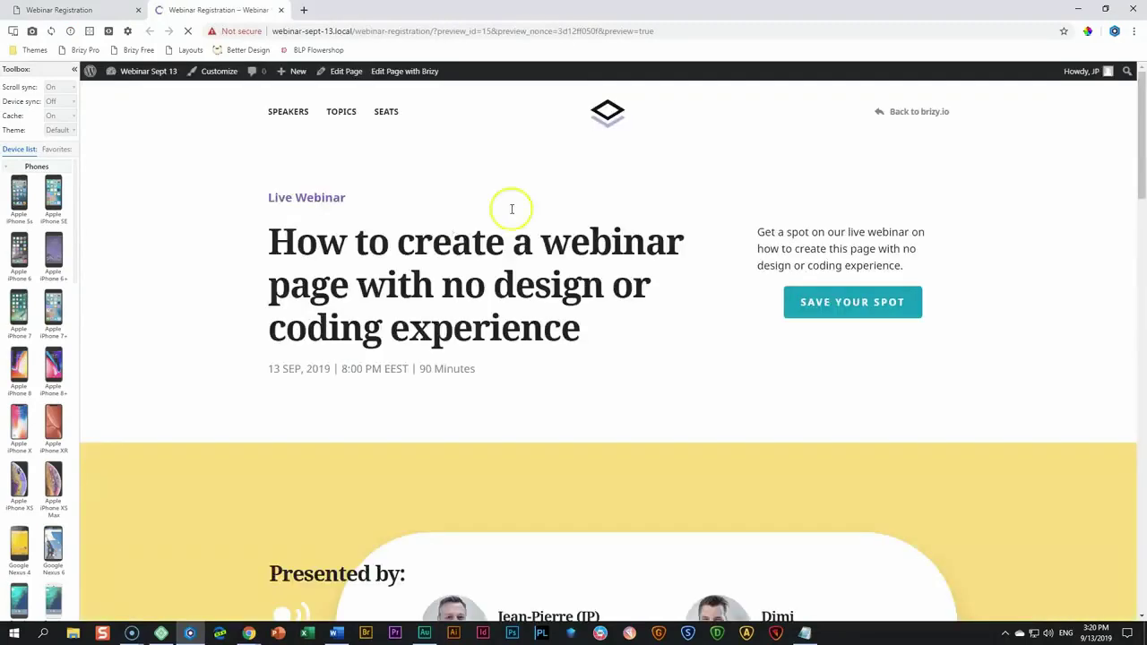
click(852, 337)
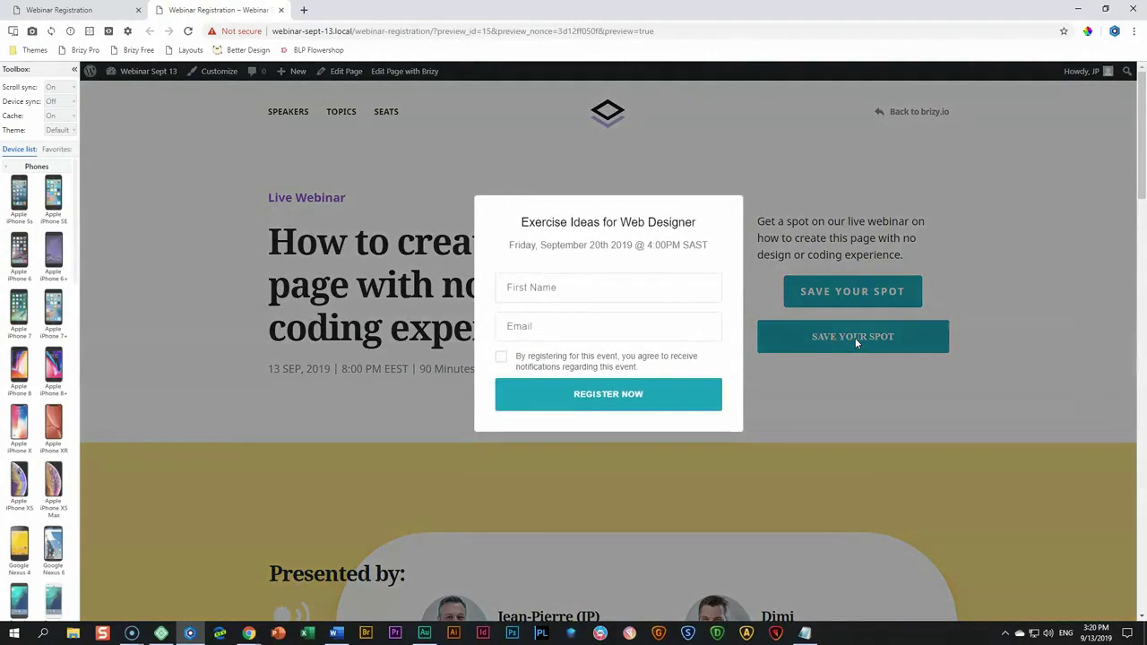
click(891, 405)
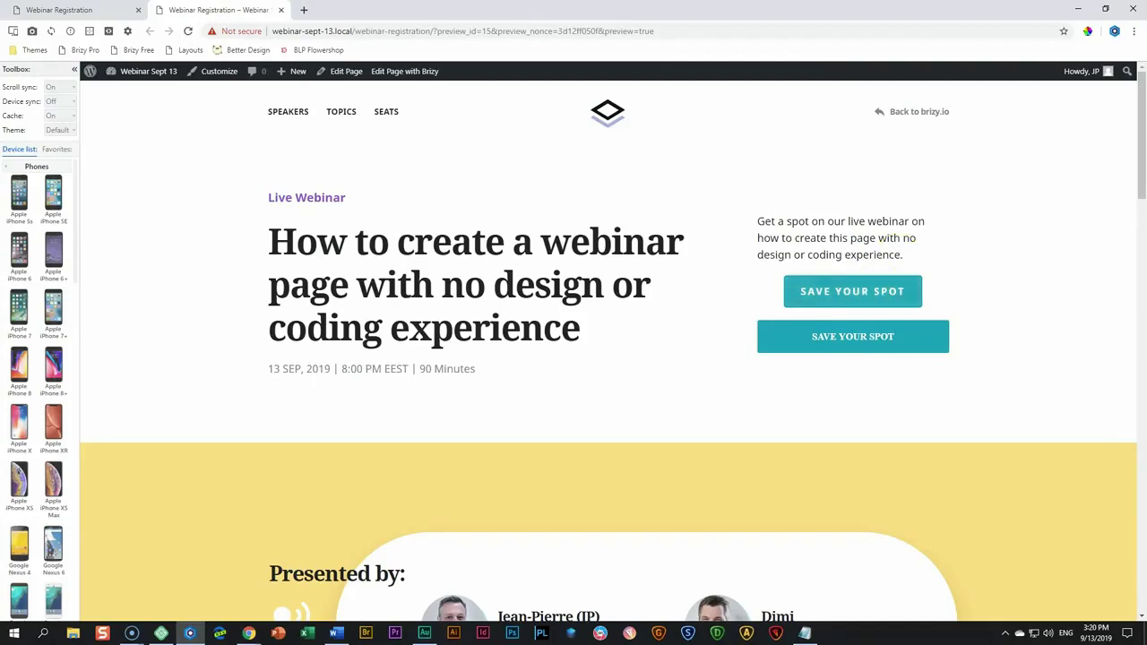
Switch to Notepad and examine the font-family and letter-spacing style attribute on the span of the prepared Demio embed code.
click(115, 12)
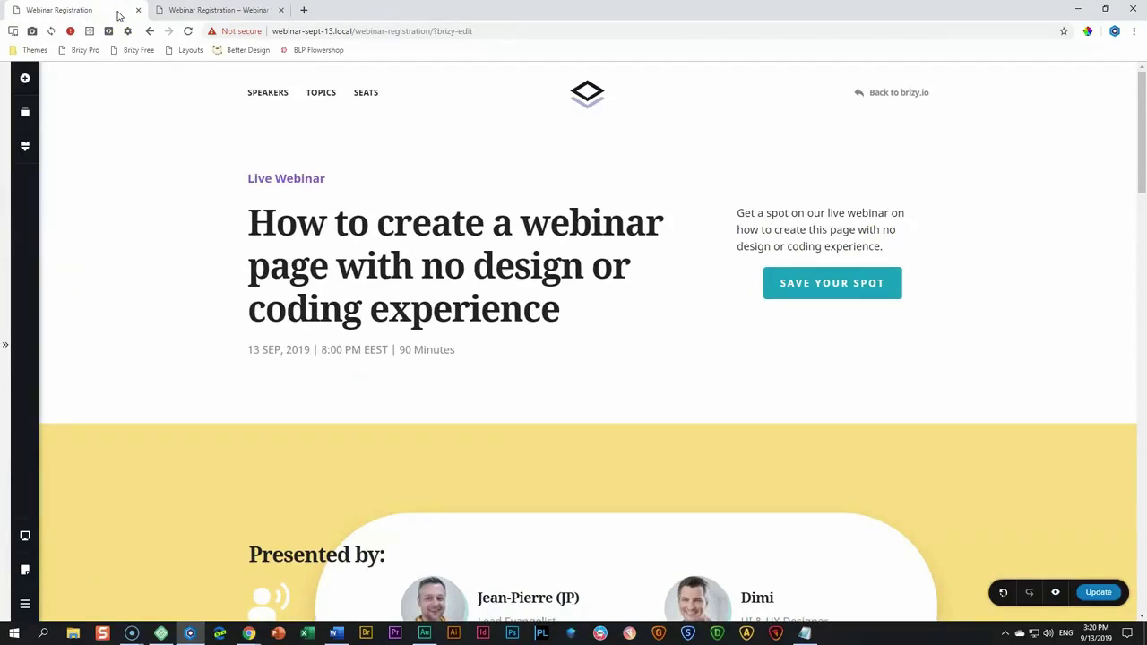
click(133, 13)
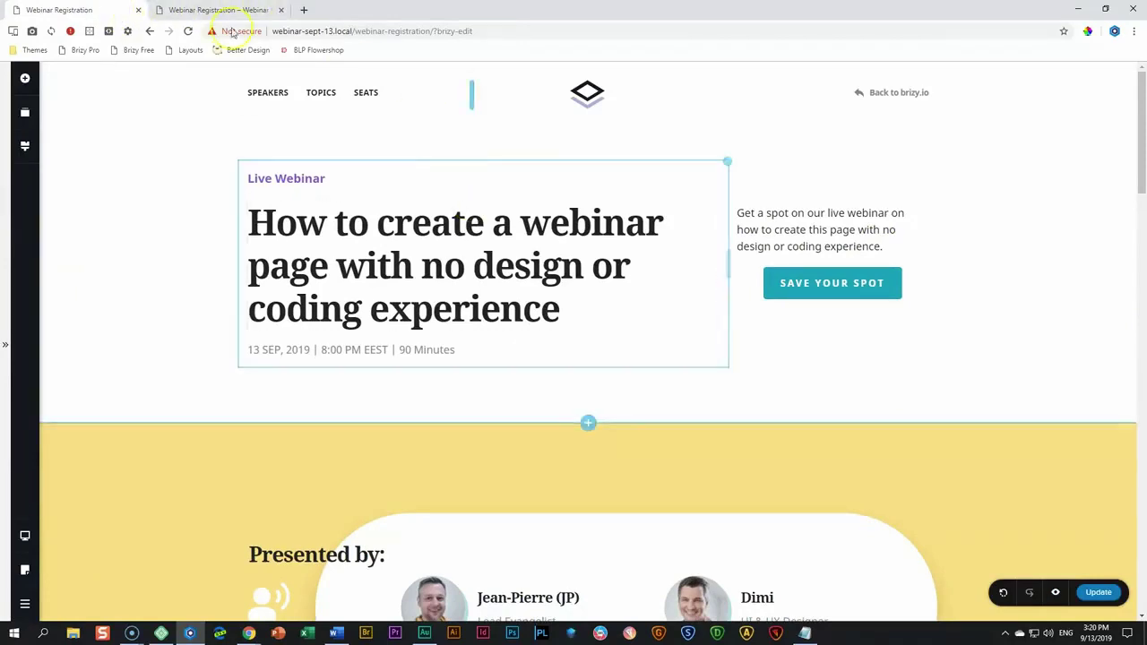
click(250, 634)
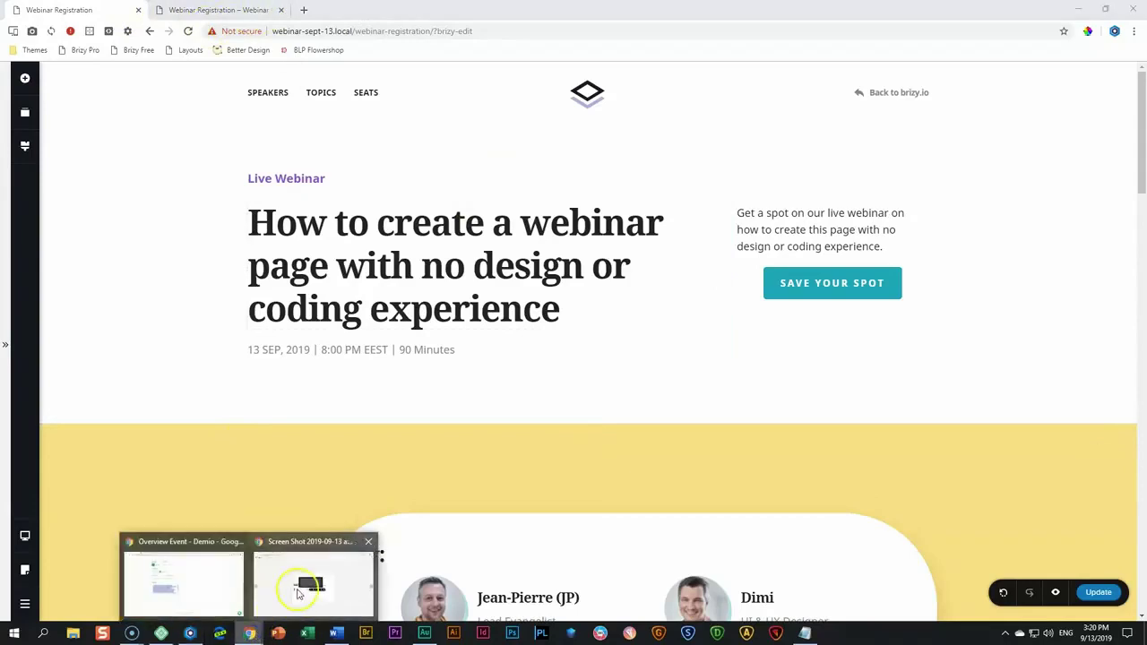
click(188, 573)
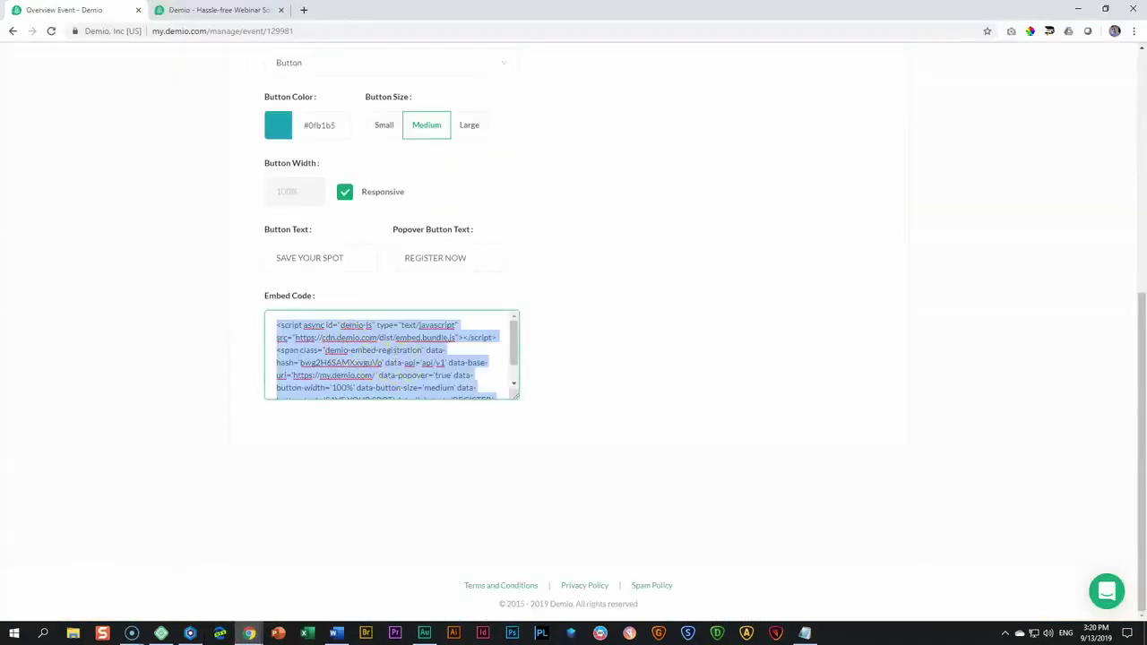
drag(0, 165, 630, 93)
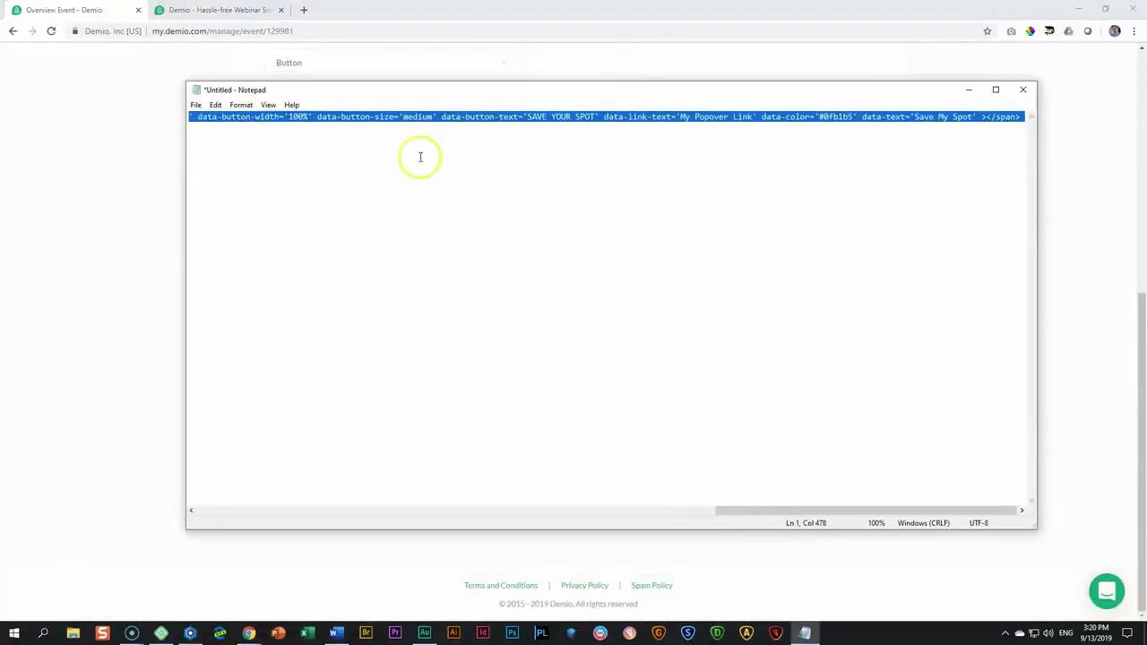
click(738, 143)
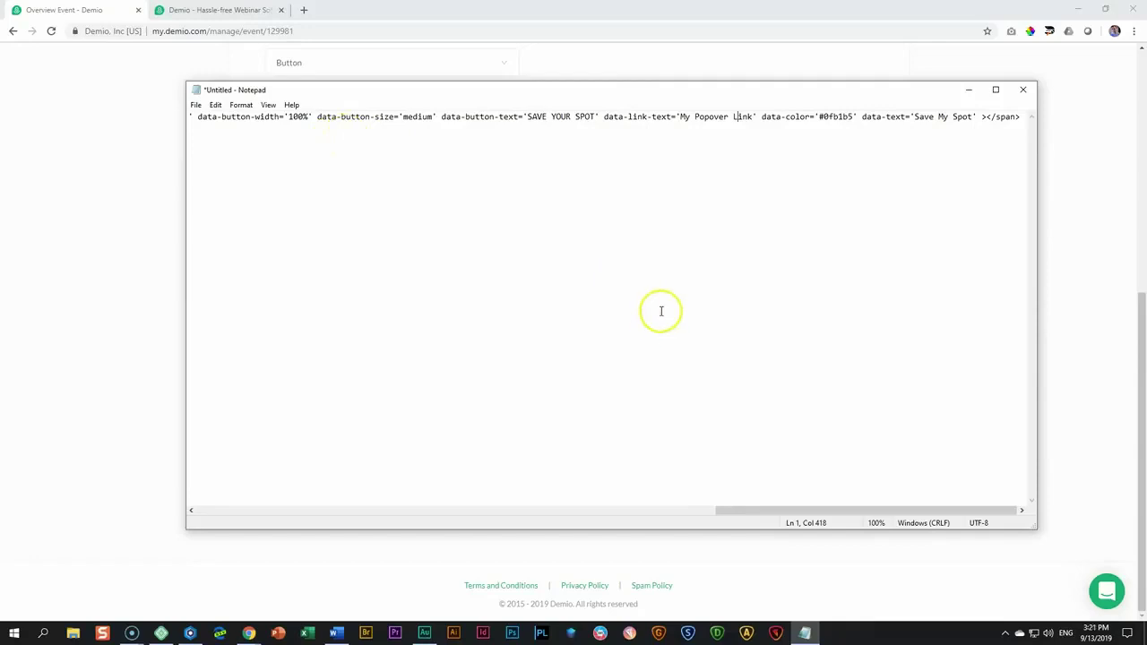
click(625, 510)
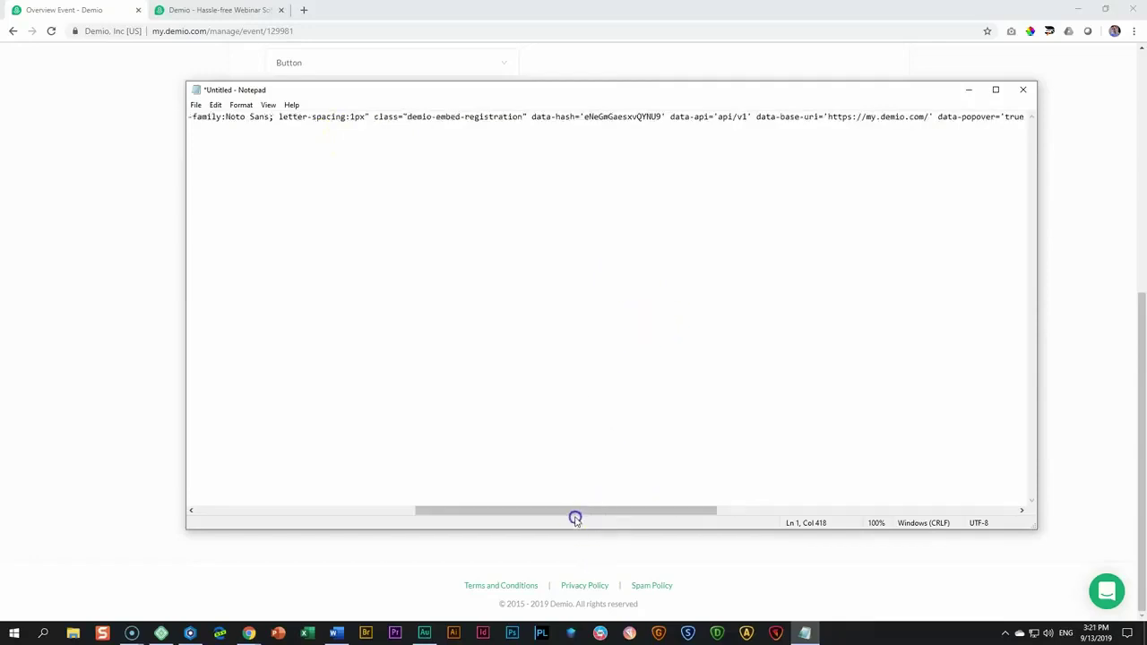
drag(576, 510, 308, 509)
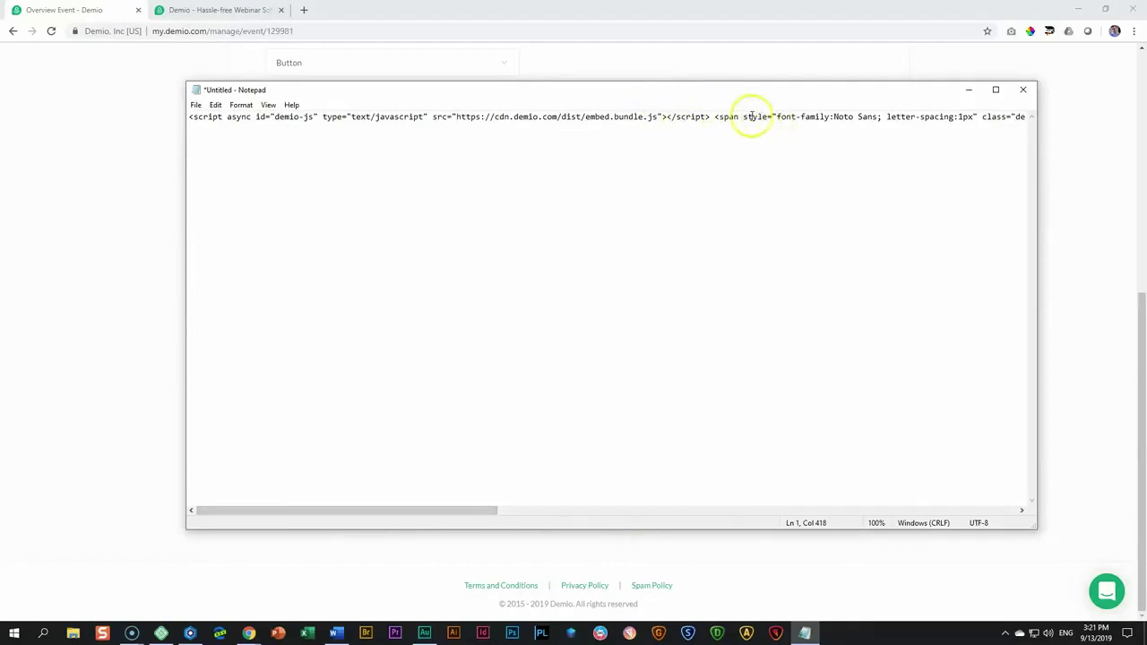
drag(743, 116, 976, 119)
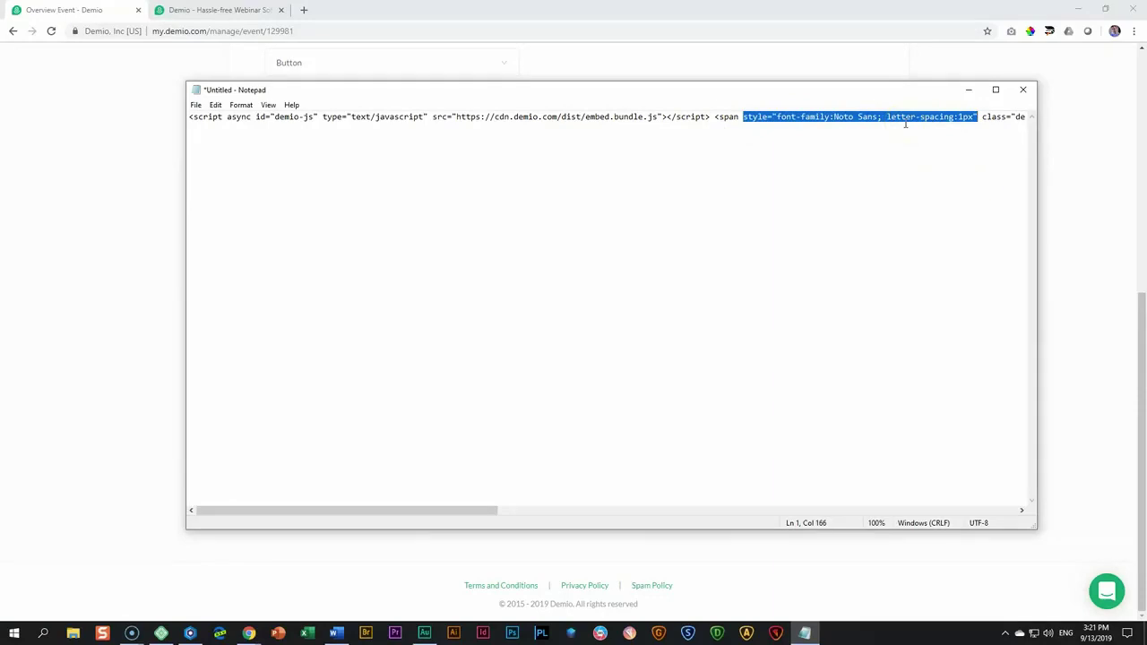
click(923, 118)
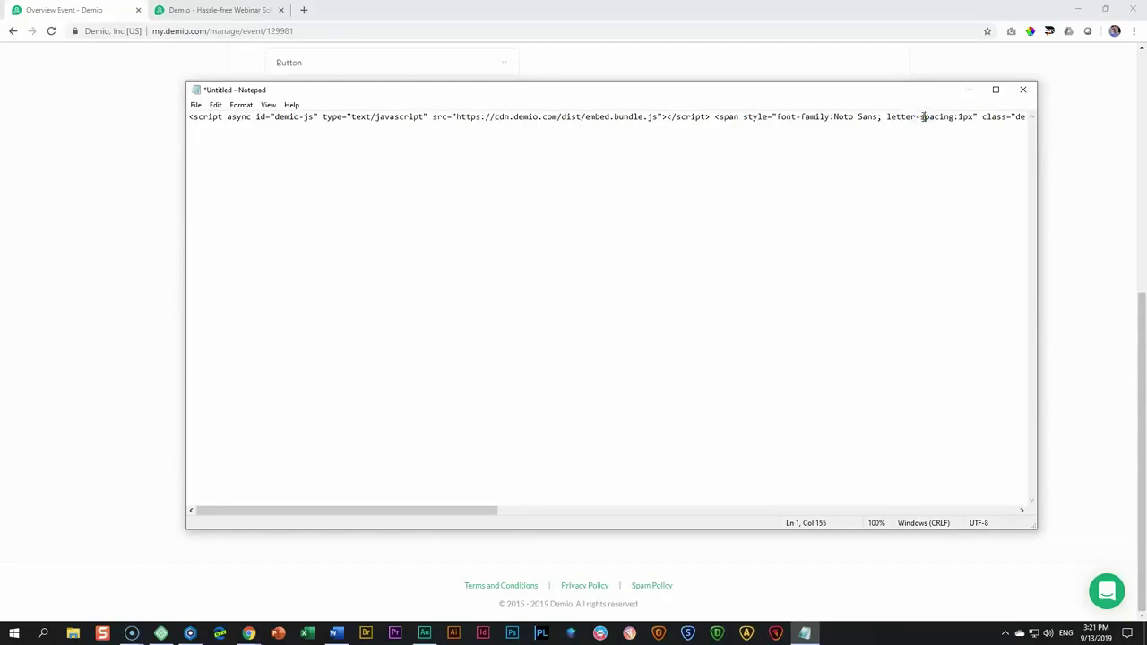
Copy the entire styled Demio embed code from Notepad and switch to the Brizy page editor.
key(ctrl+a)
key(ctrl+c)
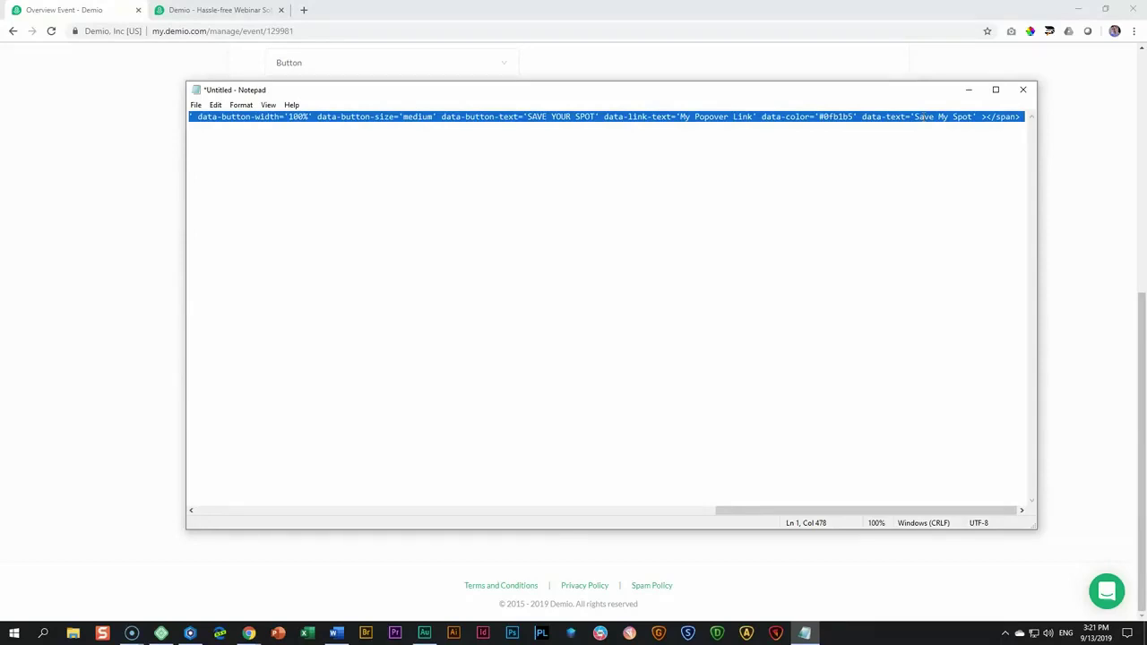
click(189, 633)
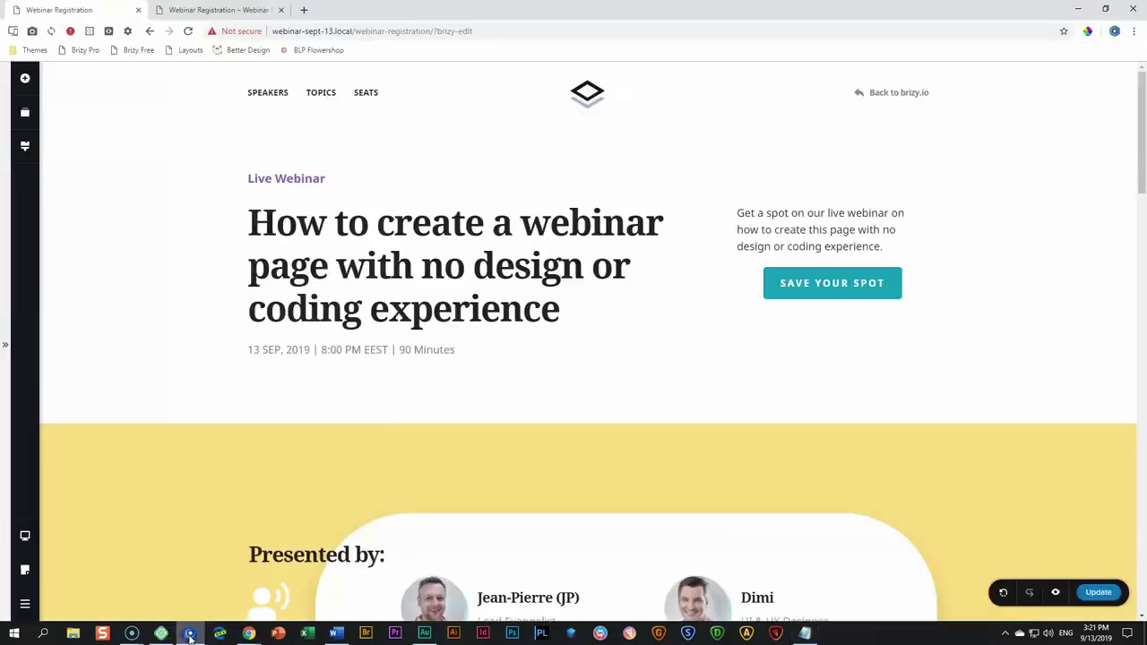
Replace the hero Embed element's code with the copied Demio code containing the Noto Sans font and 1px letter-spacing style.
click(832, 318)
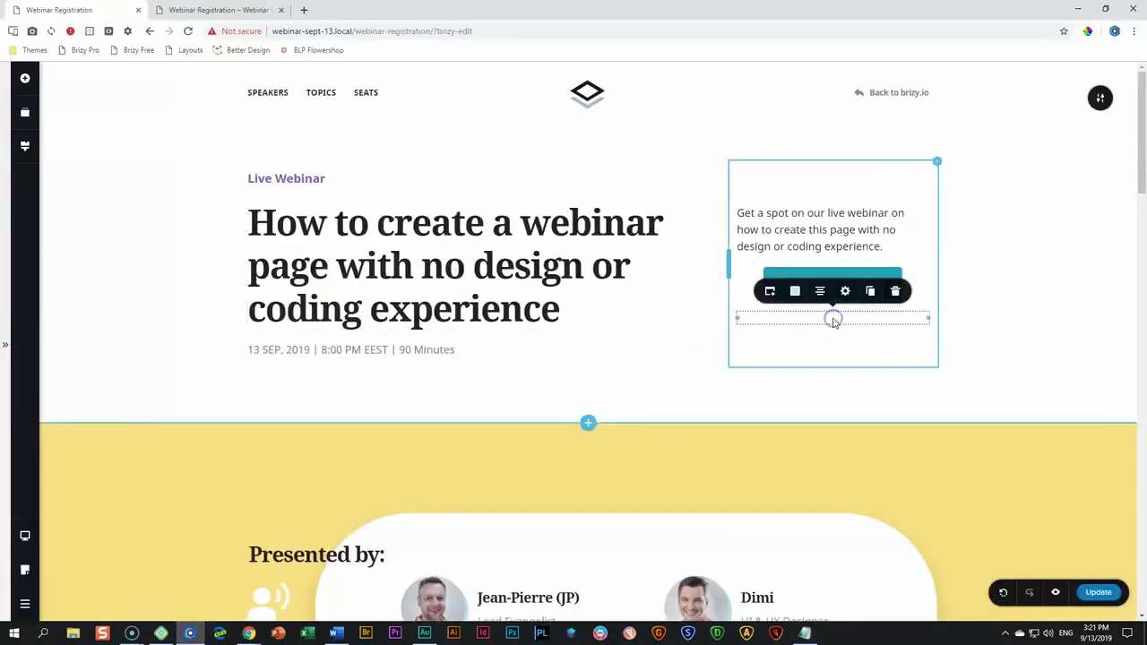
click(770, 292)
click(753, 219)
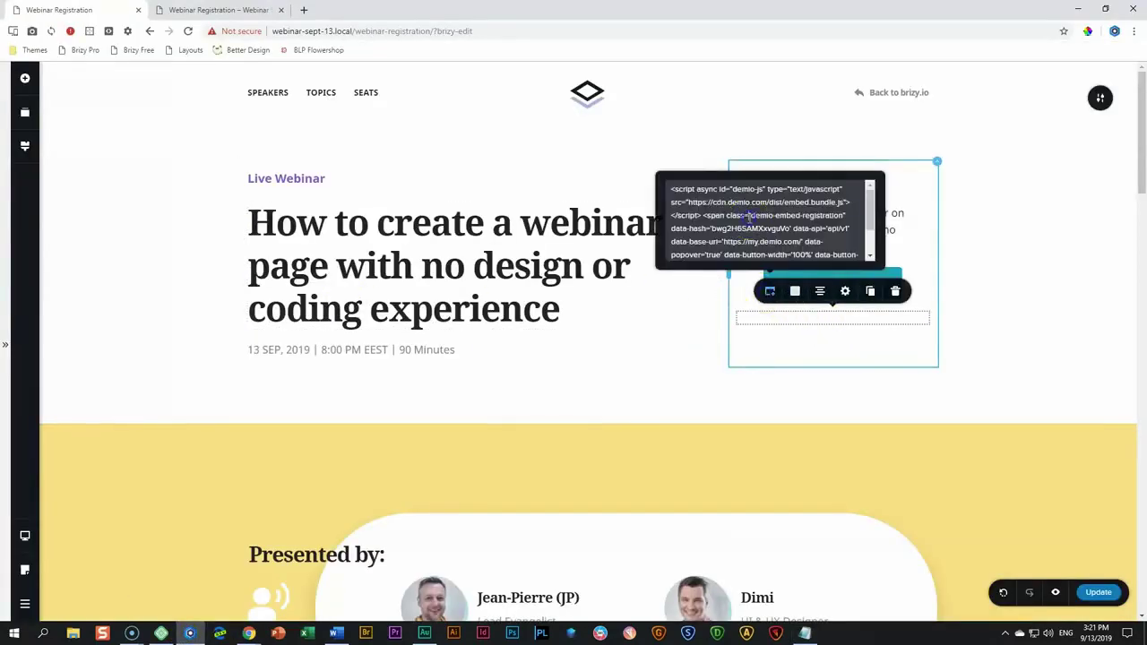
key(ctrl+a)
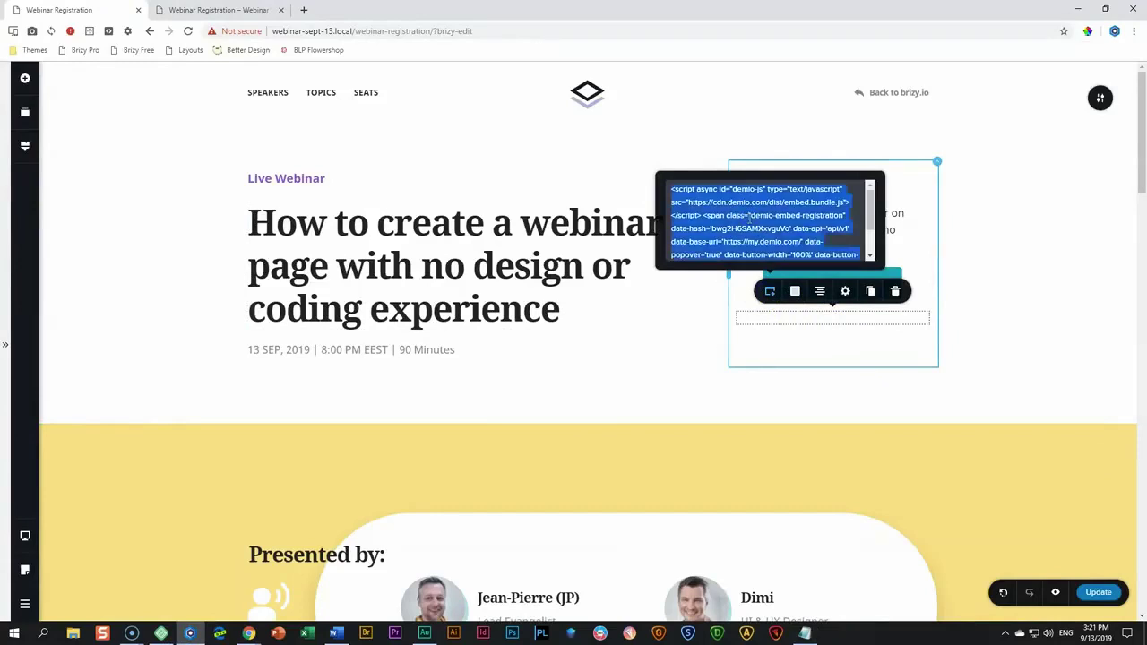
key(ctrl+v)
click(749, 223)
scroll(749, 223, up, 3)
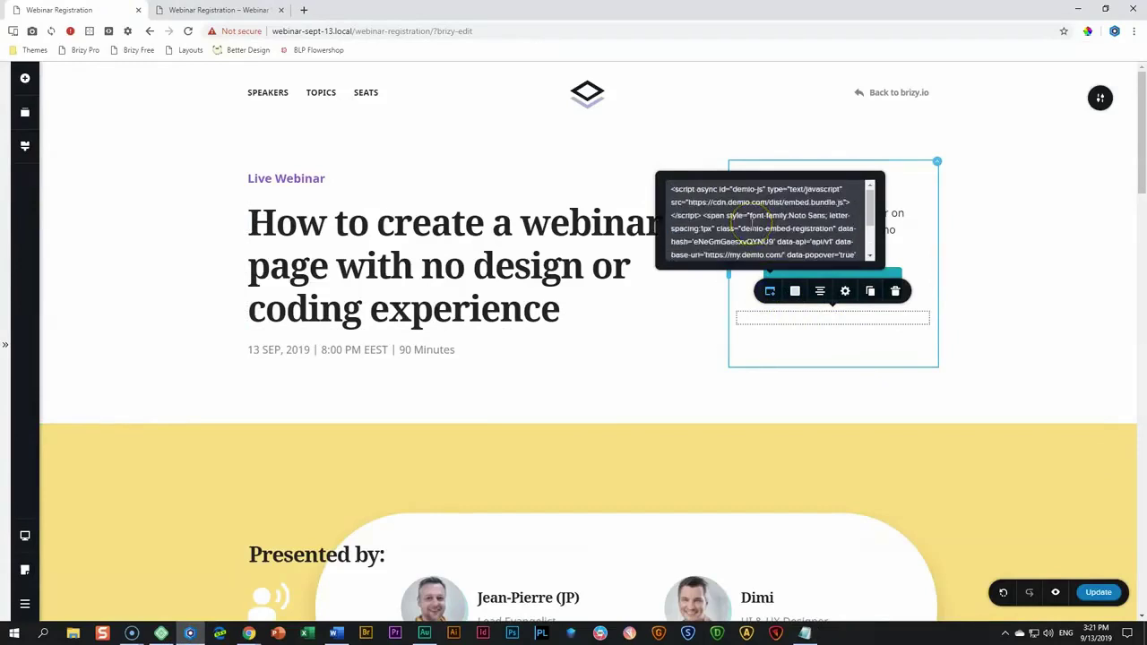
click(809, 310)
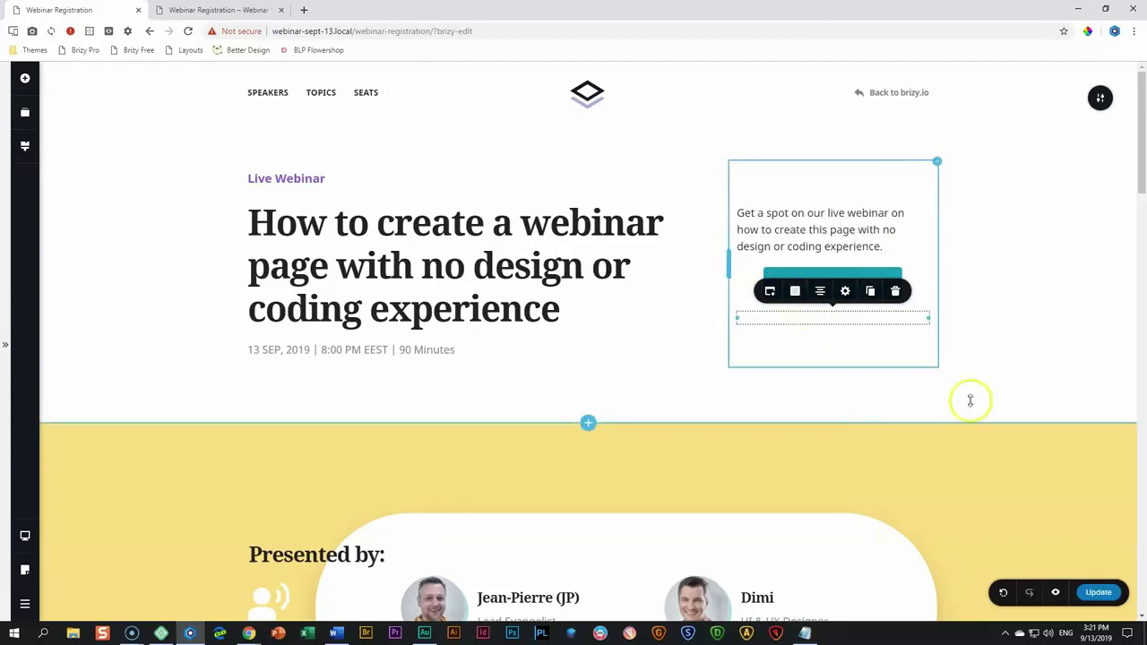
click(969, 401)
Update the page, preview it to compare both hero SAVE YOUR SPOT buttons, try the original one, and close the preview.
click(1095, 593)
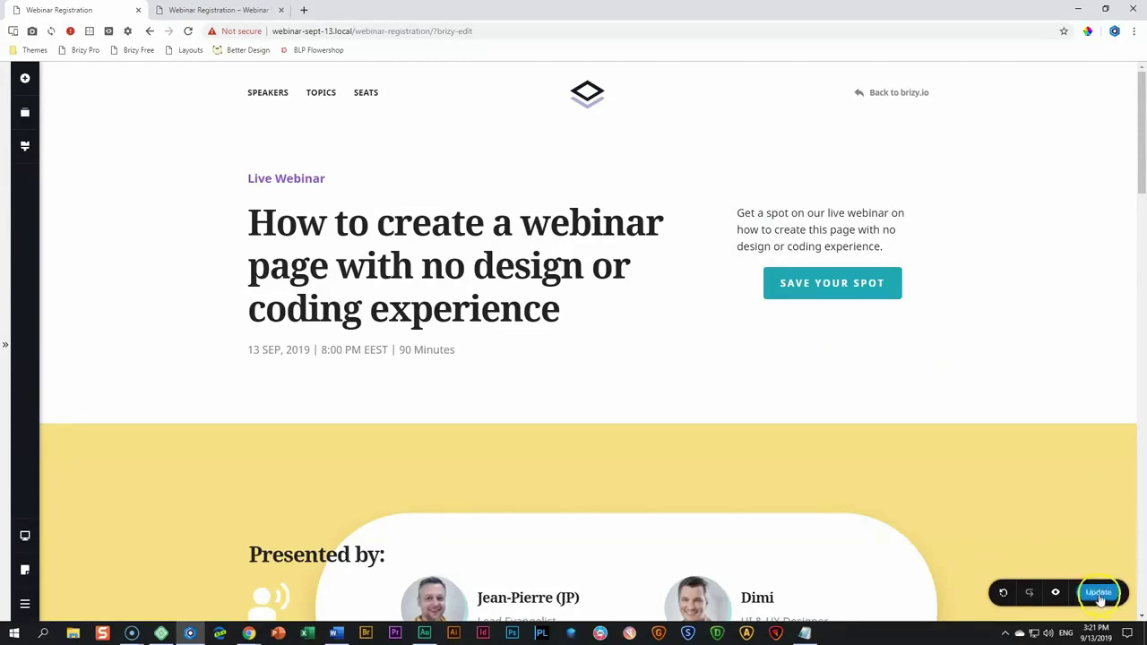
click(1056, 592)
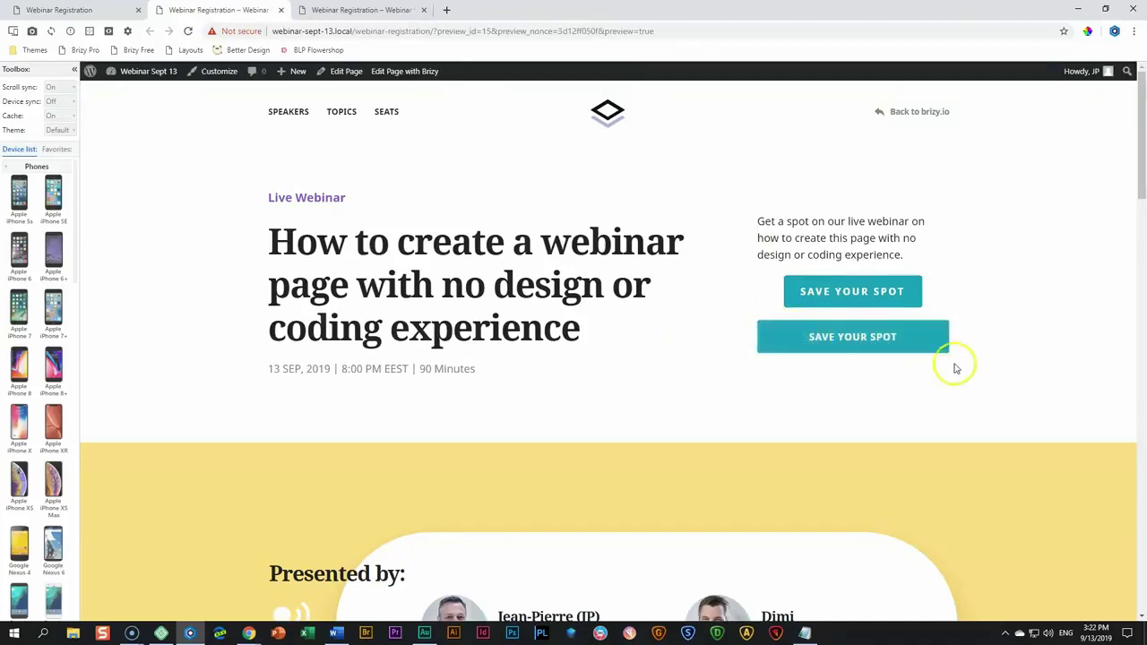
click(846, 291)
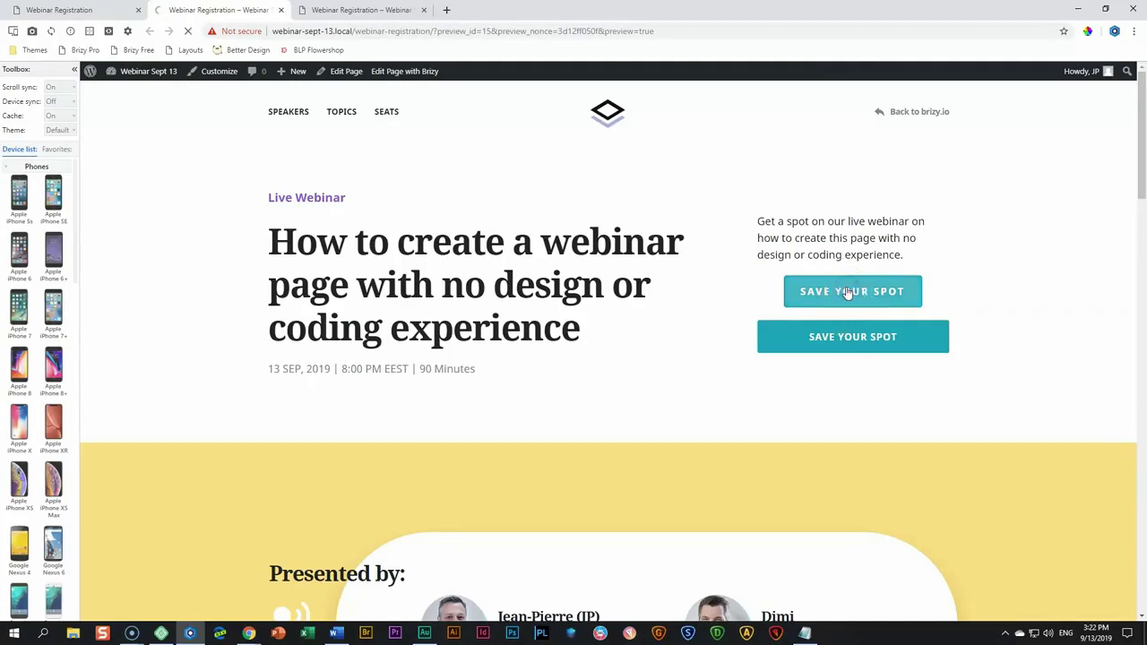
click(281, 10)
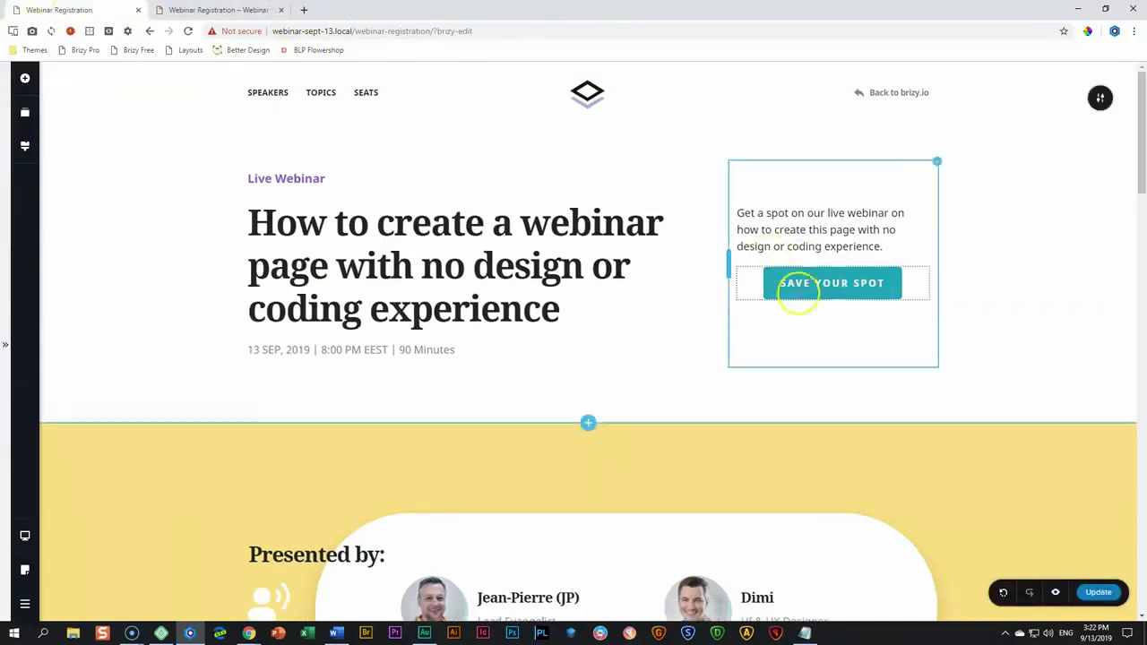
Delete the original SAVE YOUR SPOT button from the hero section, keeping the Embed element below the text.
click(829, 284)
click(922, 246)
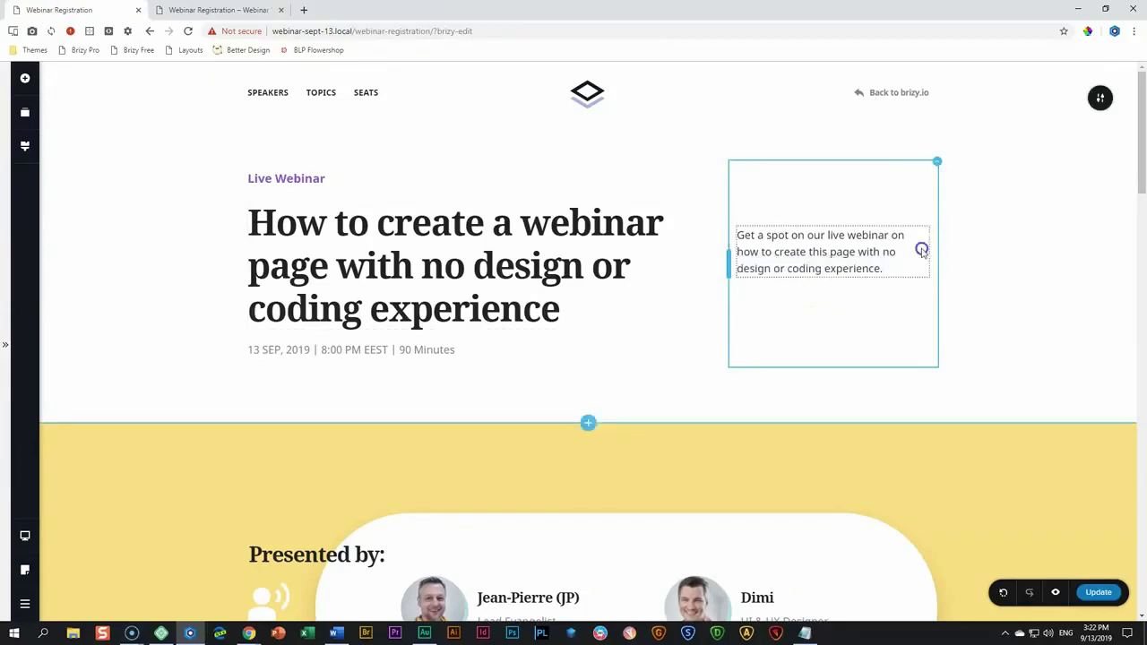
click(807, 303)
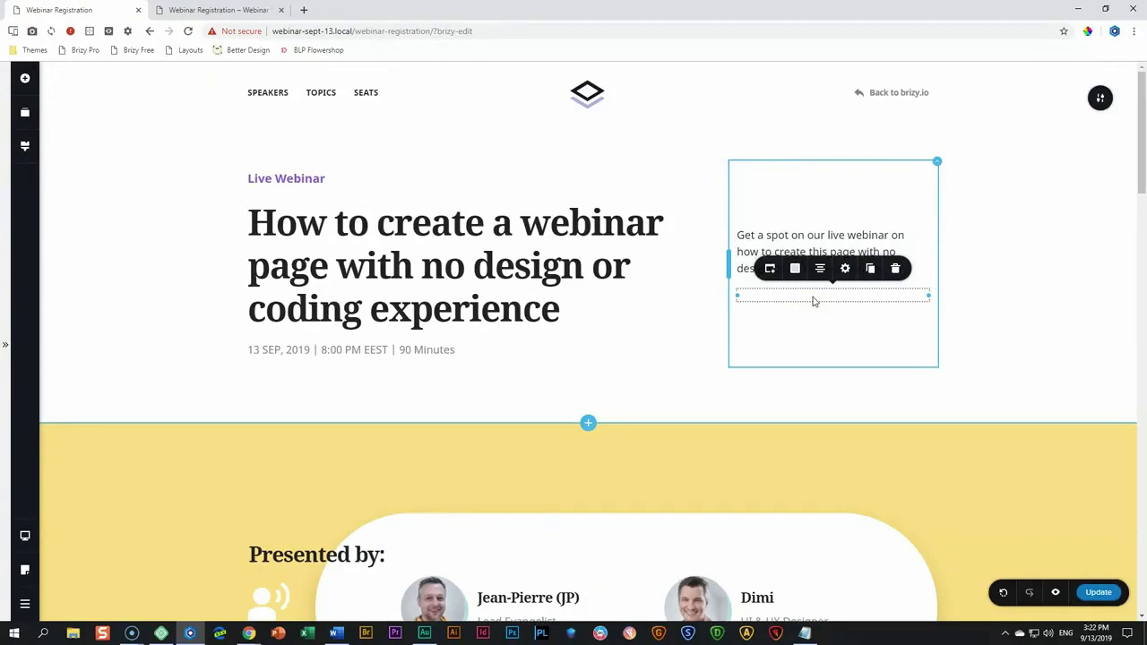
Add an Embed element below the SAVE YOUR SPOT button in the countdown section and paste the copied Demio code into it.
scroll(814, 302, down, 20)
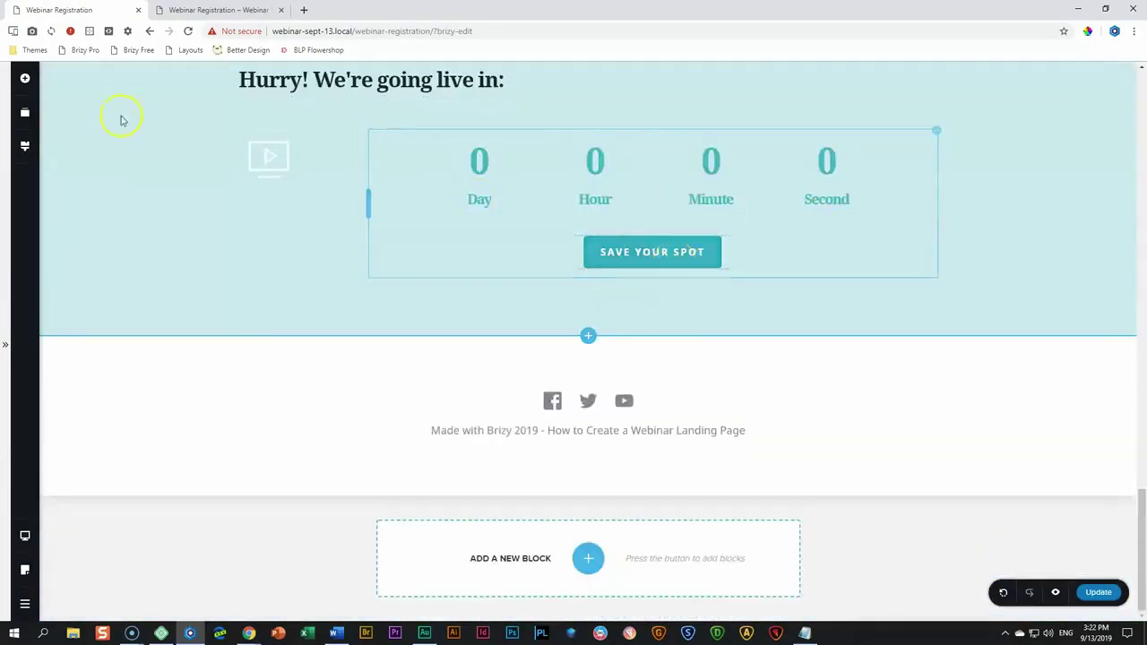
click(25, 78)
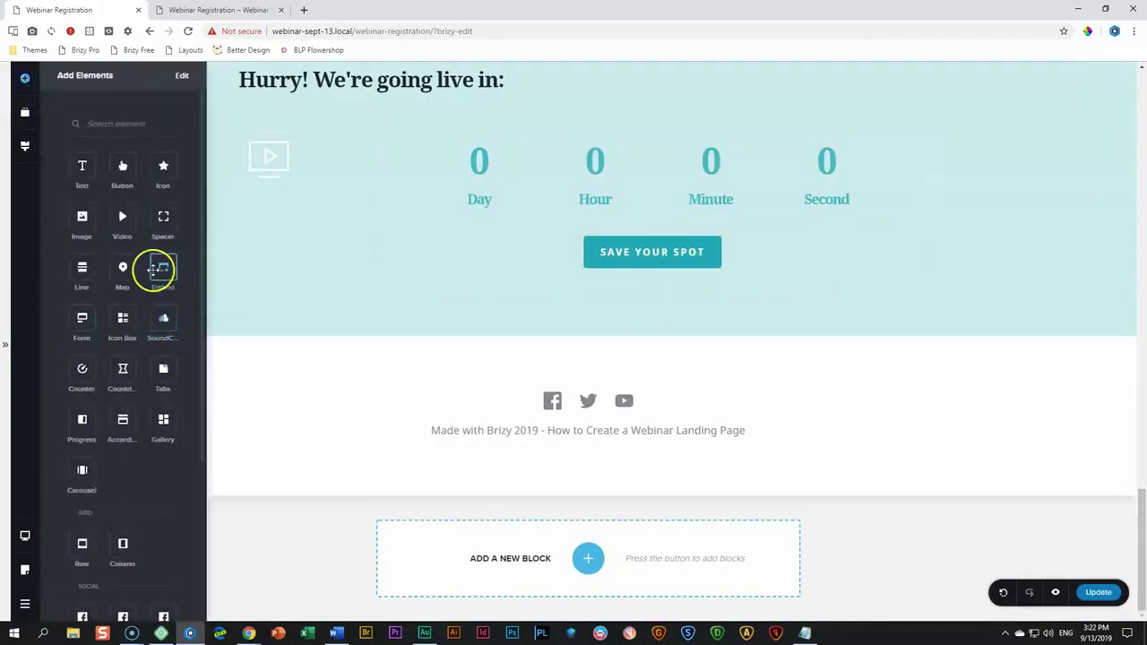
drag(155, 270, 655, 328)
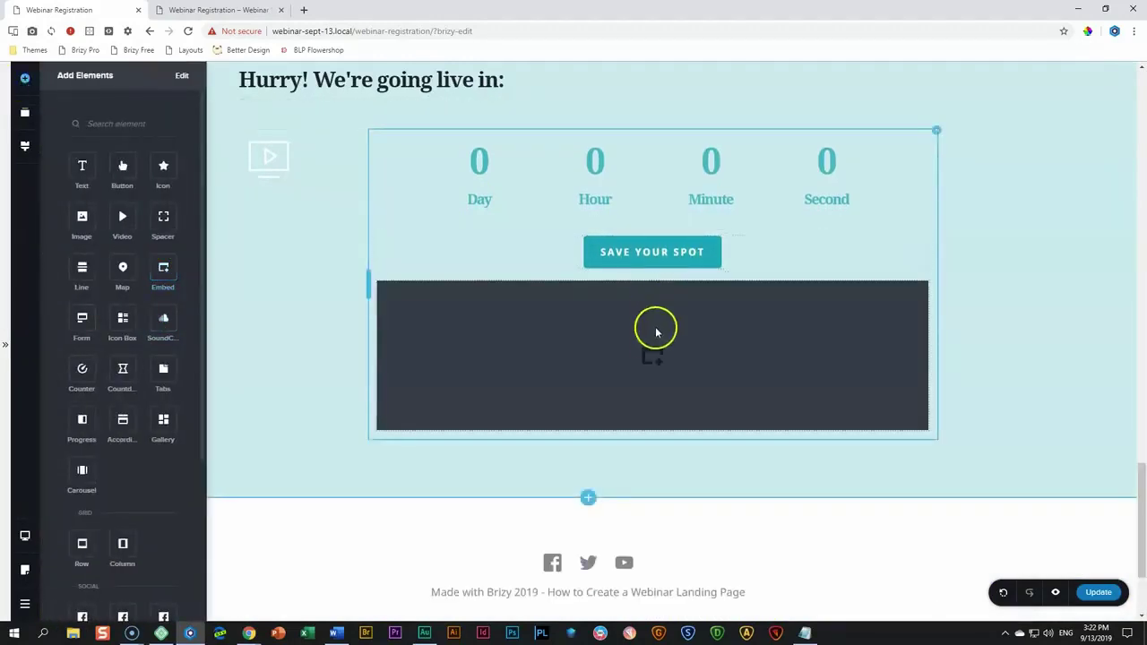
click(652, 340)
click(590, 261)
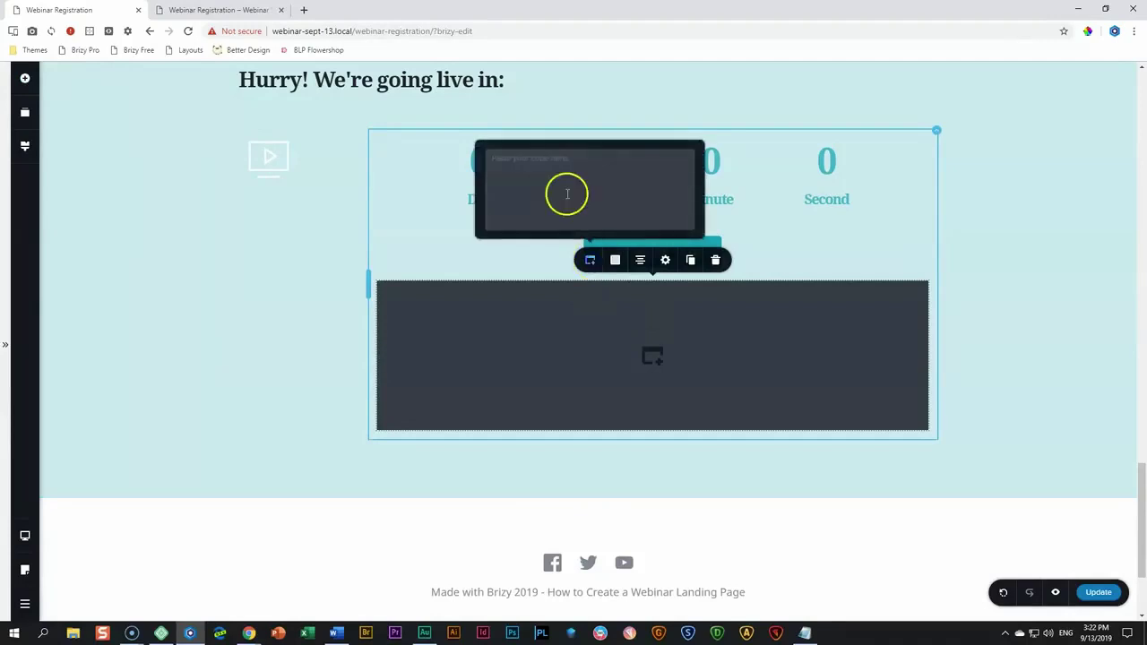
key(ctrl+v)
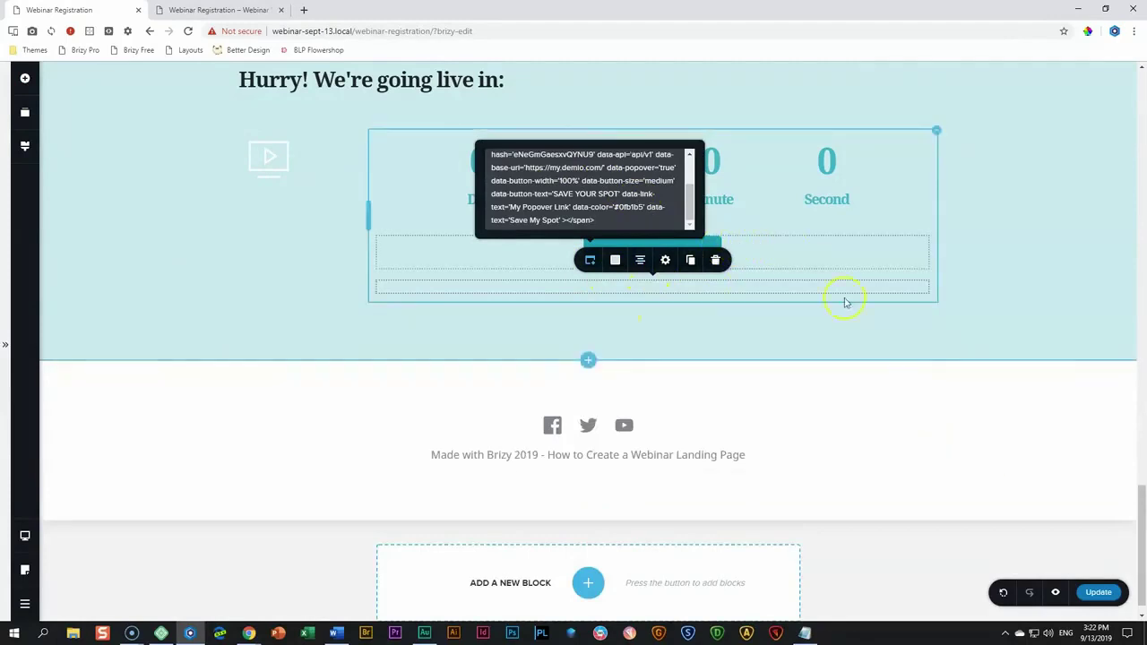
Update the page, close the outdated preview, and check the embedded button in the countdown section of the new preview.
mouse_move(1053, 592)
mouse_down()
mouse_move(1050, 567)
mouse_move(1055, 578)
mouse_up()
click(1100, 593)
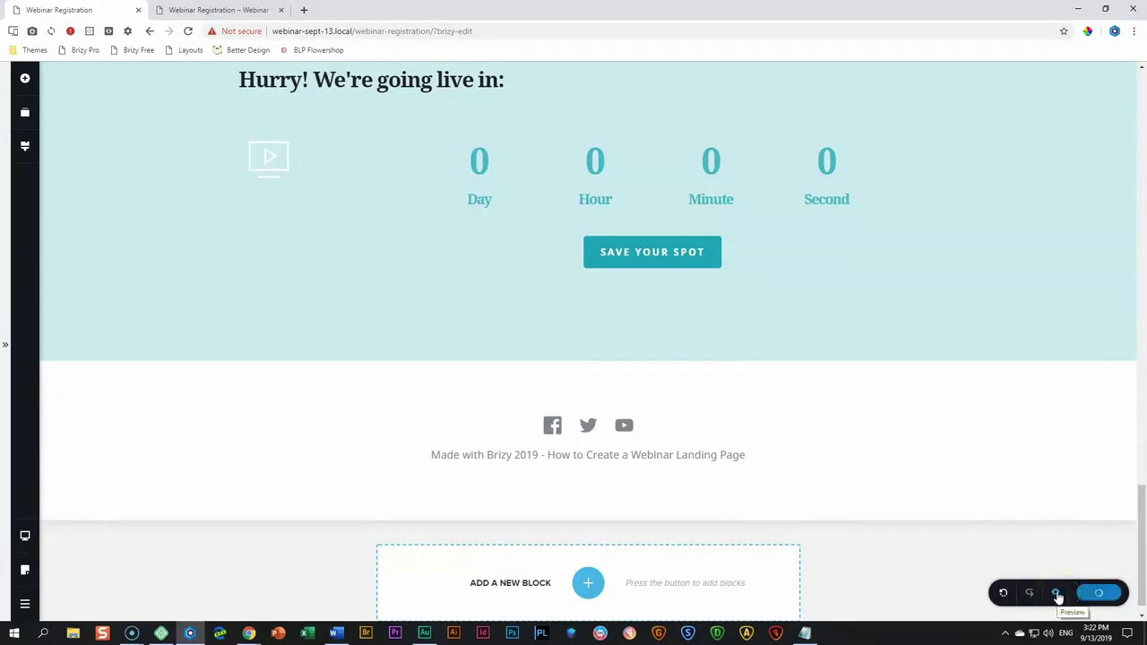
click(1057, 596)
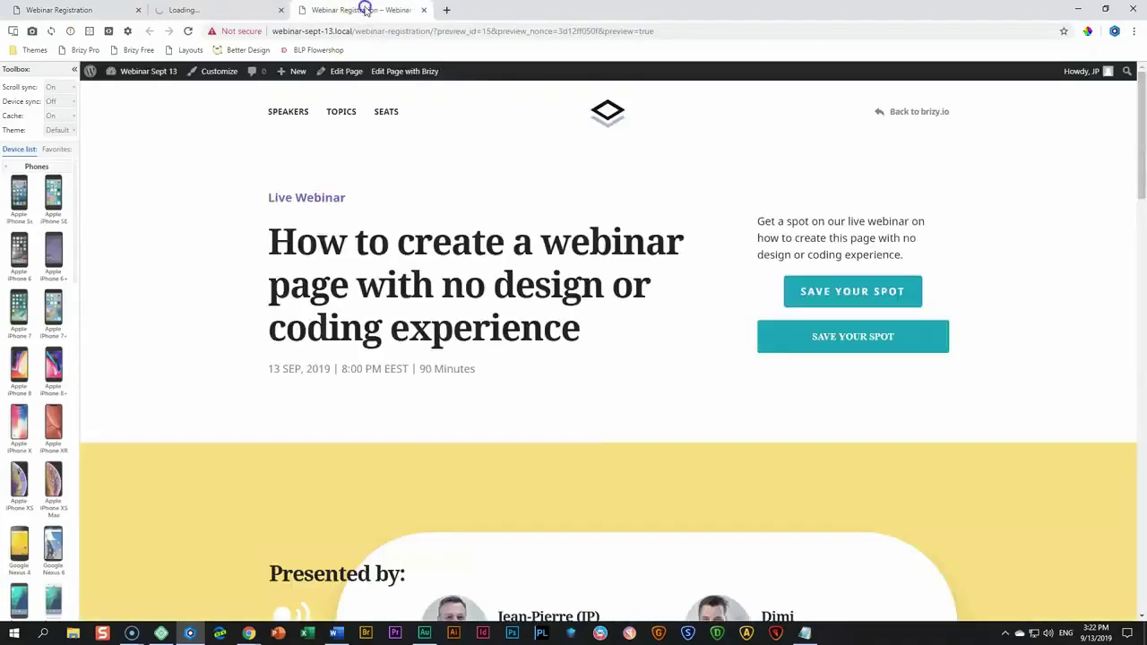
click(424, 10)
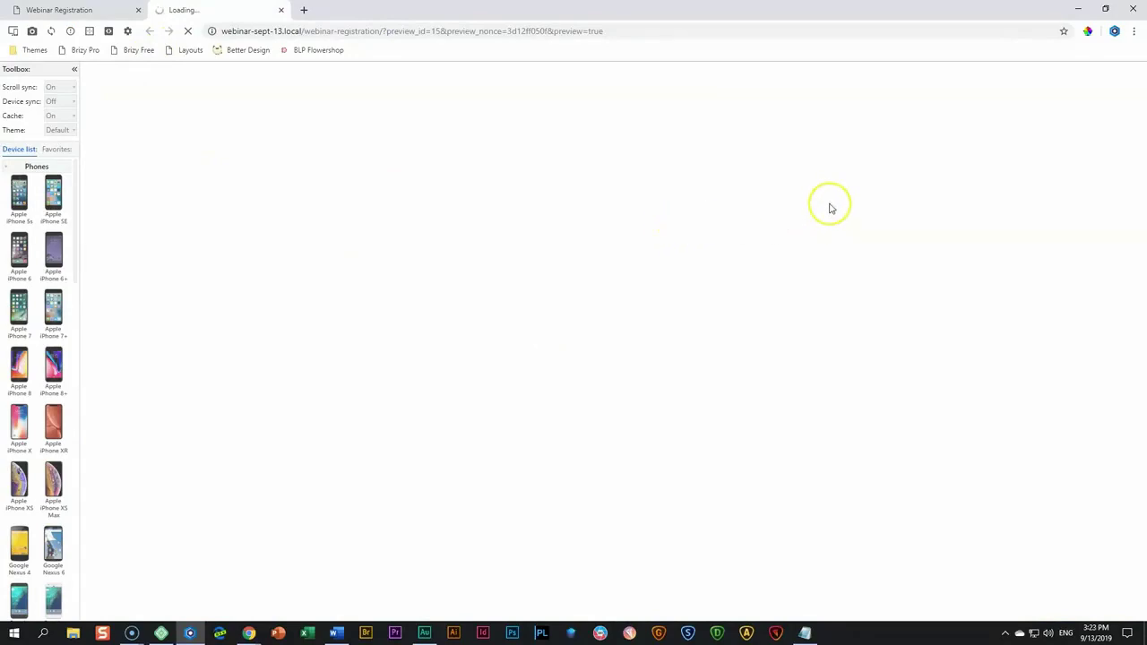
scroll(834, 215, down, 5)
scroll(838, 231, down, 15)
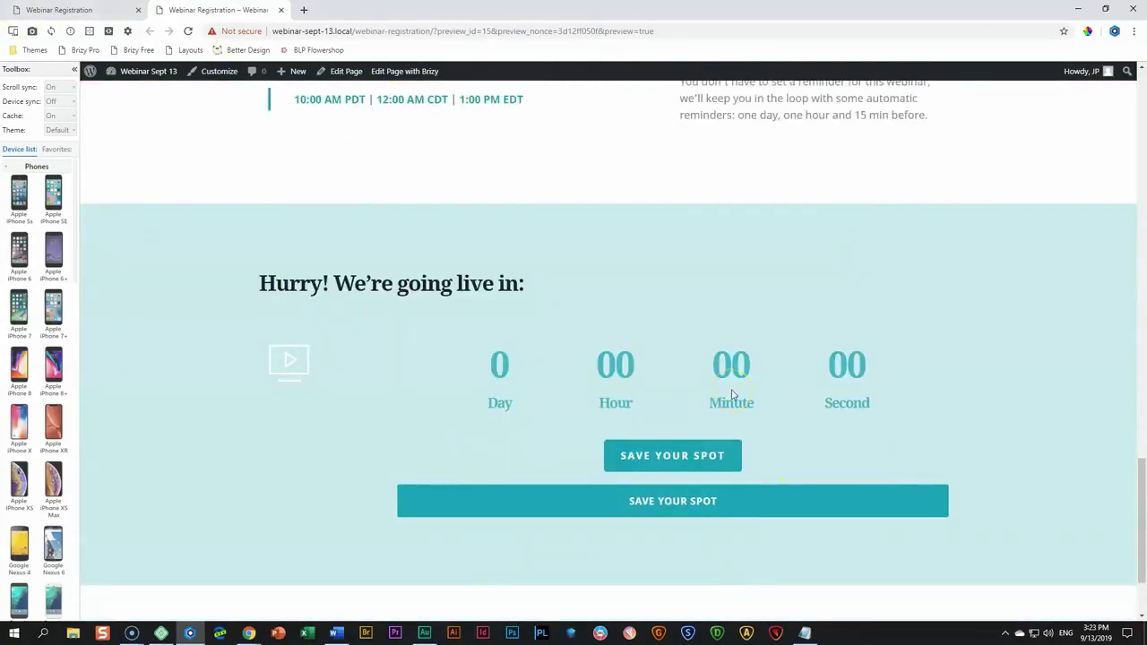
Set the right and left padding of the countdown section's Embed element to 33% each in the page editor.
click(77, 10)
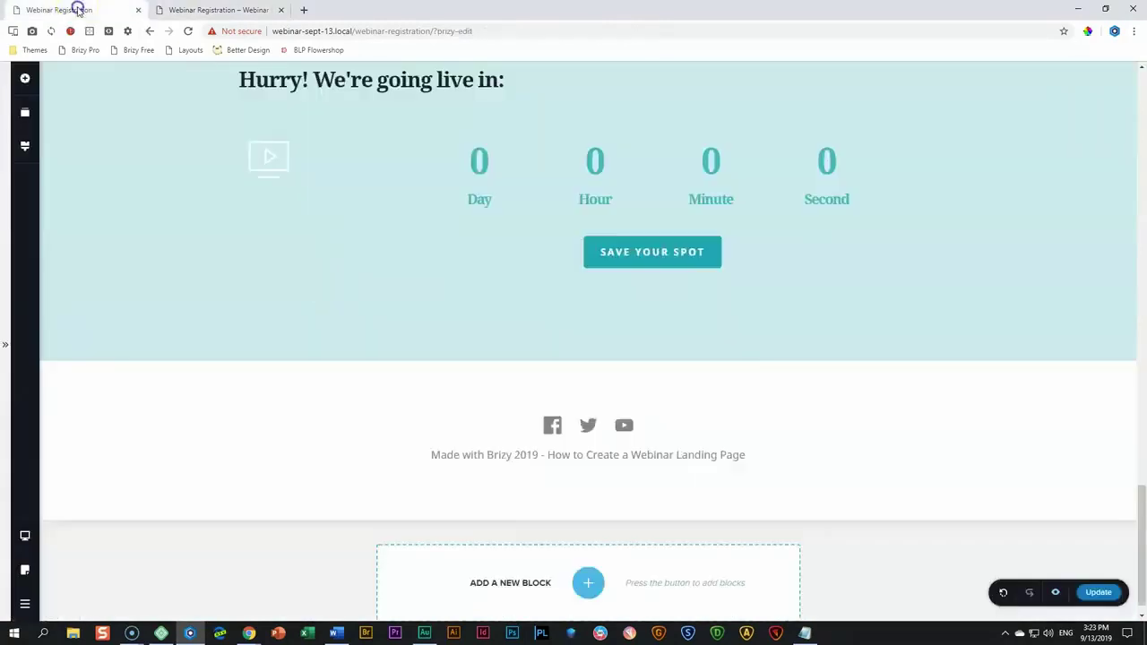
click(648, 290)
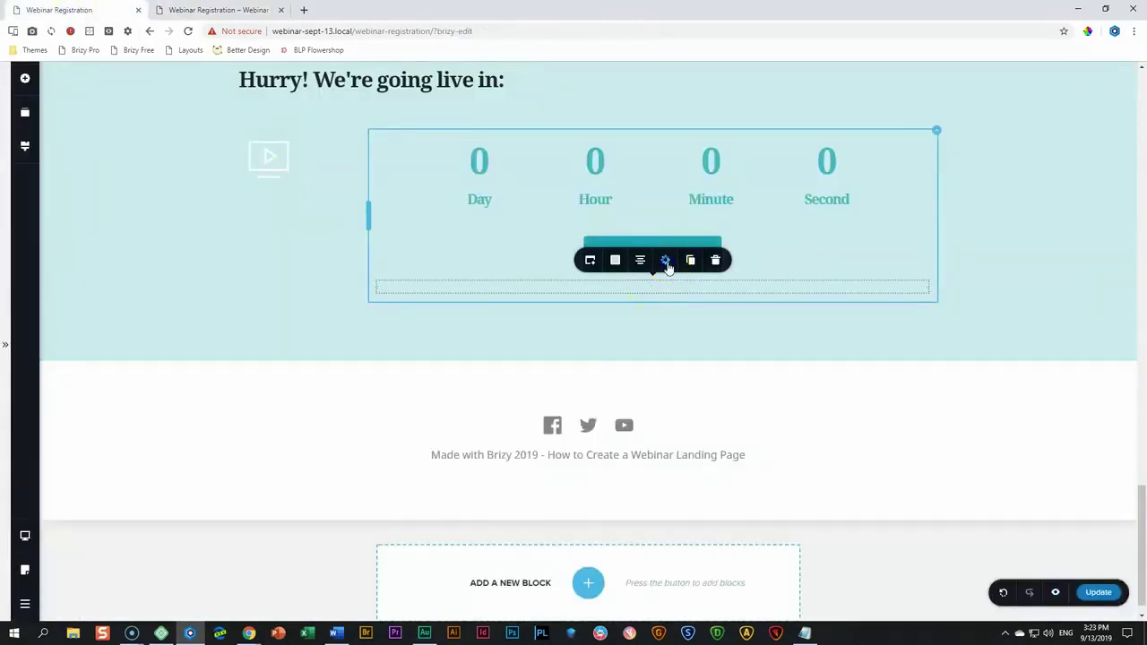
click(664, 260)
click(649, 227)
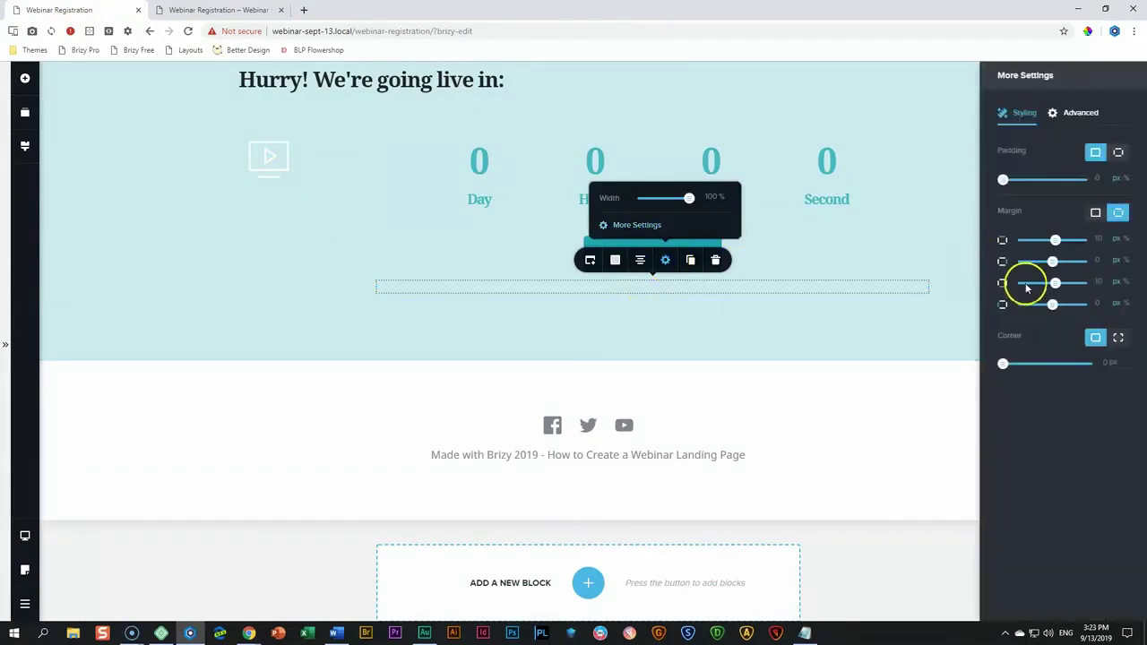
click(1113, 263)
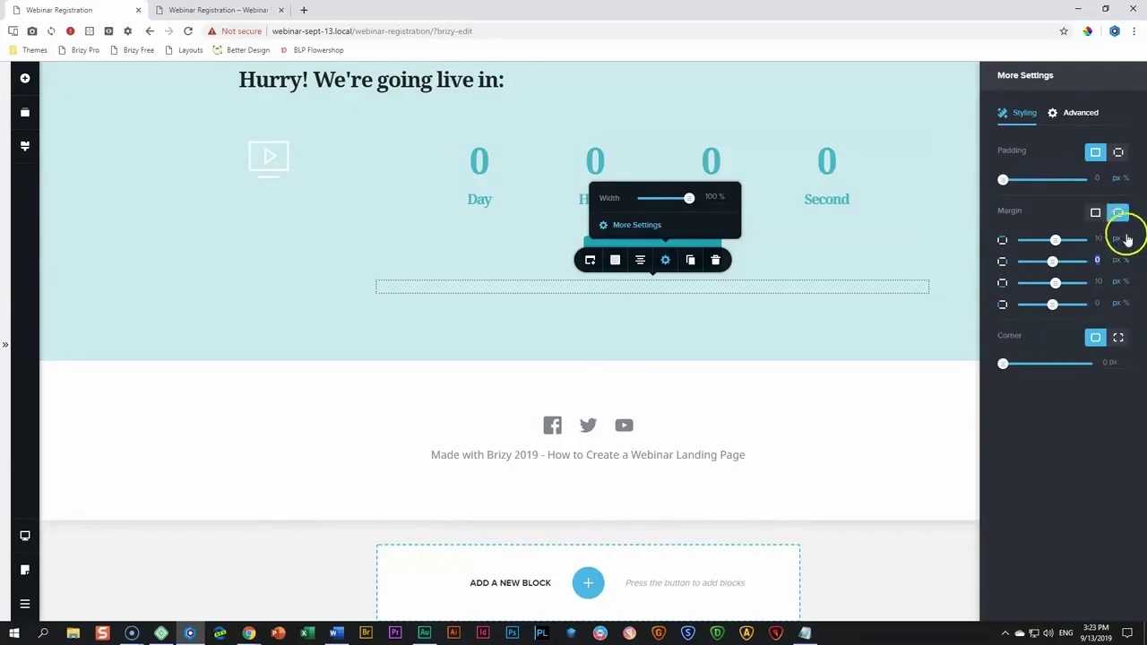
click(1120, 154)
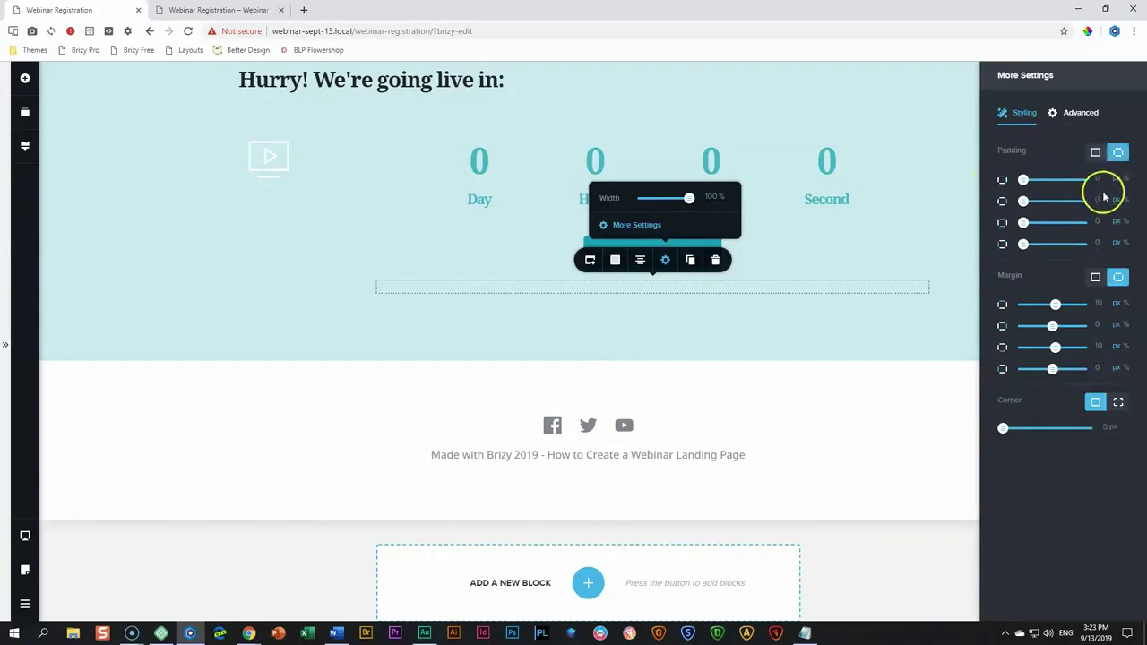
click(1099, 199)
text(33)
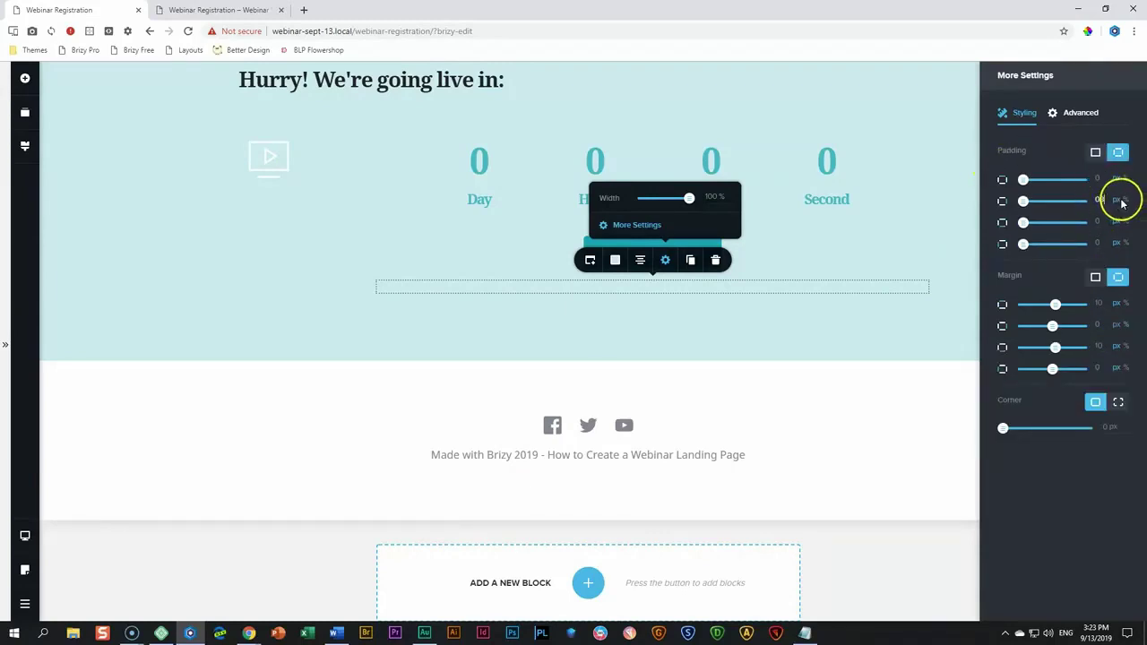
click(1118, 245)
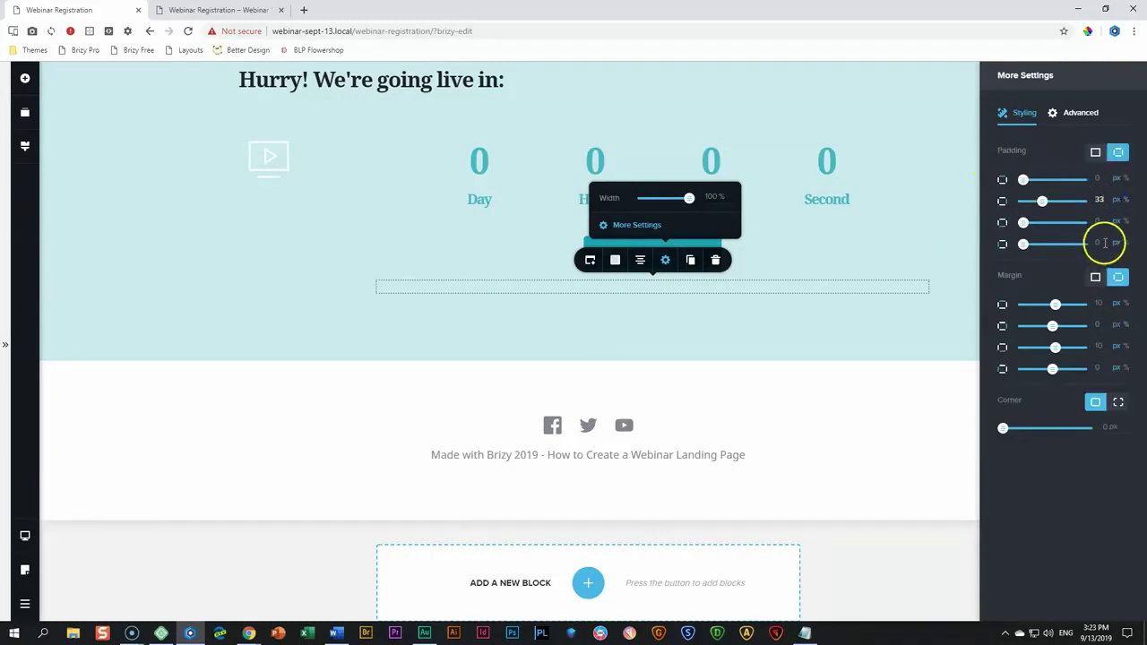
text(33)
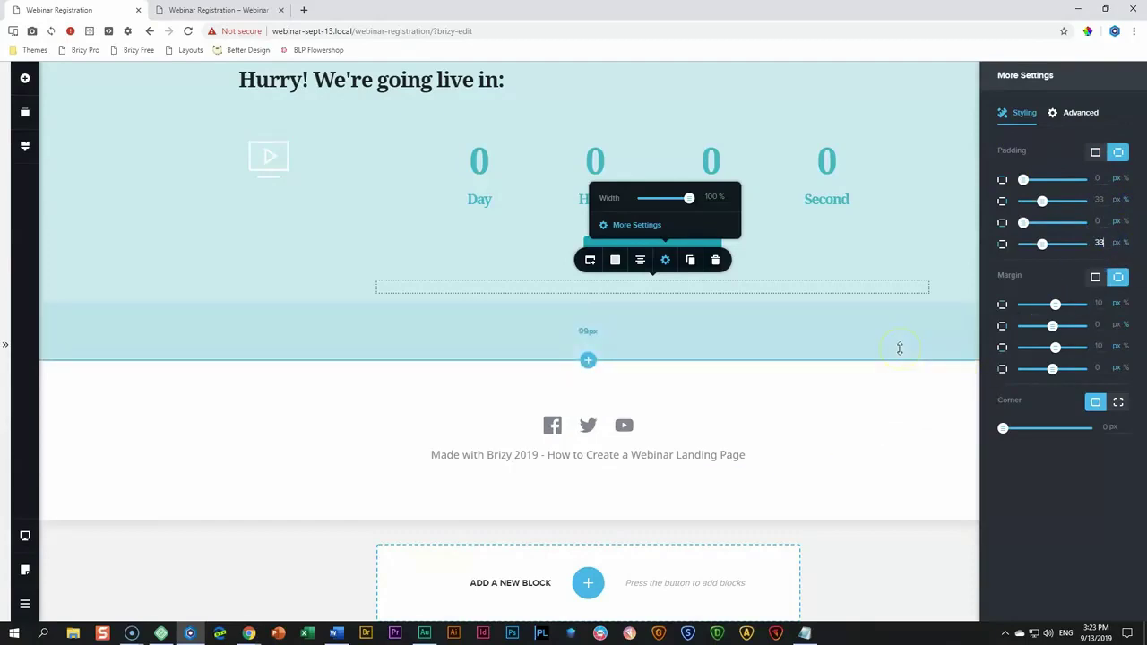
click(870, 292)
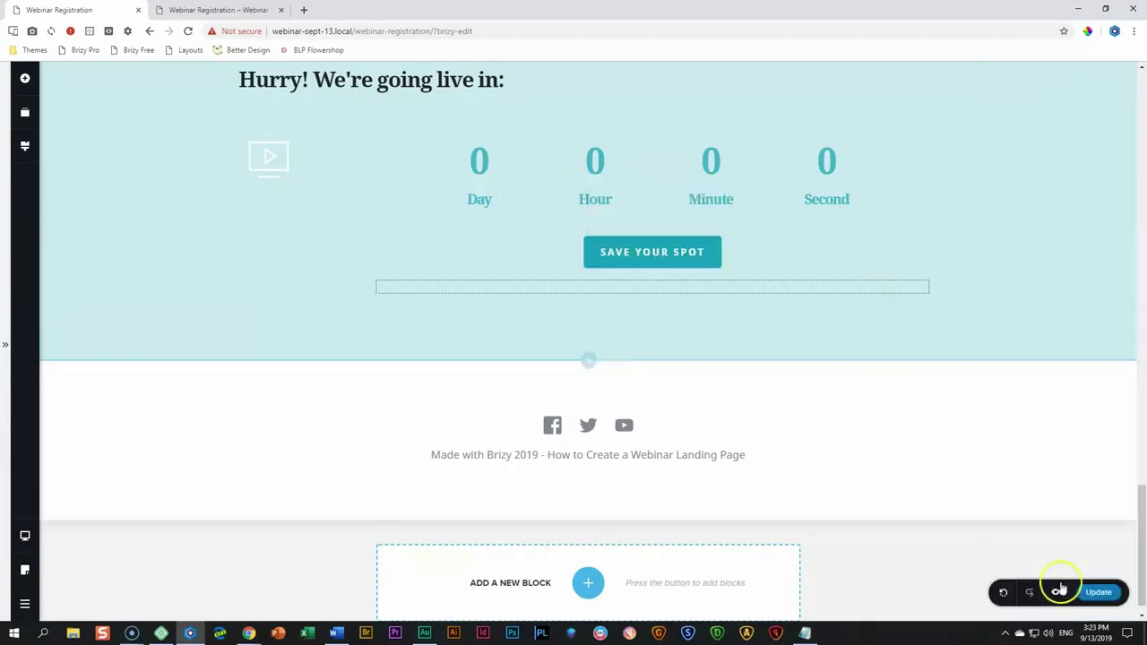
Update the page and preview the width of the embedded SAVE YOUR SPOT button in the countdown section.
click(1095, 592)
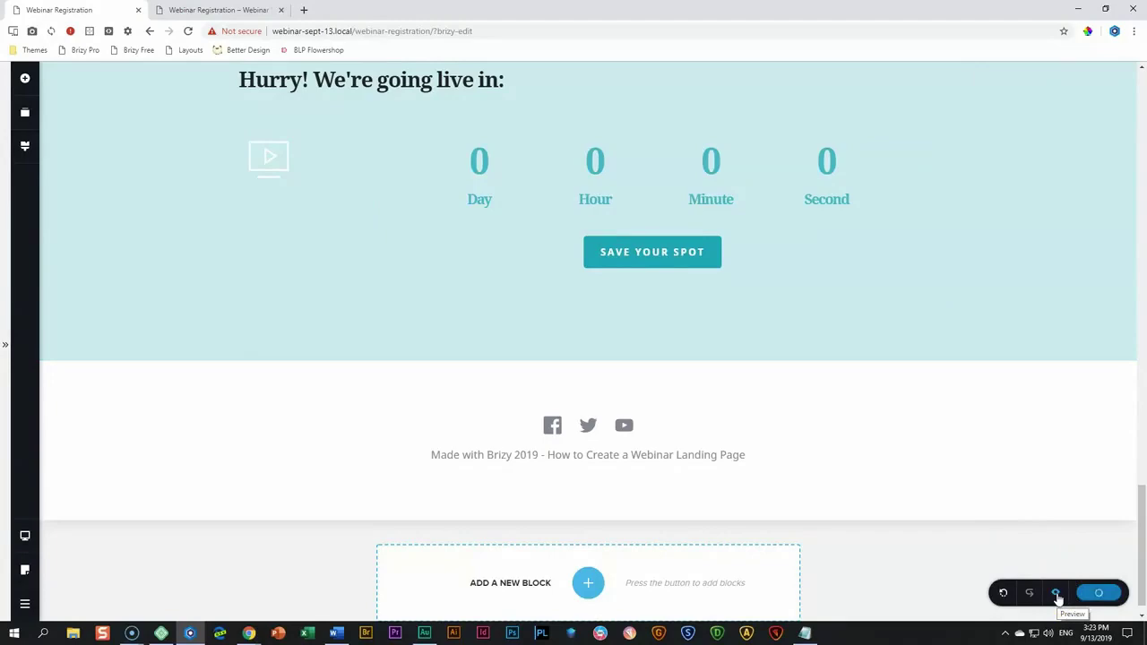
click(1056, 594)
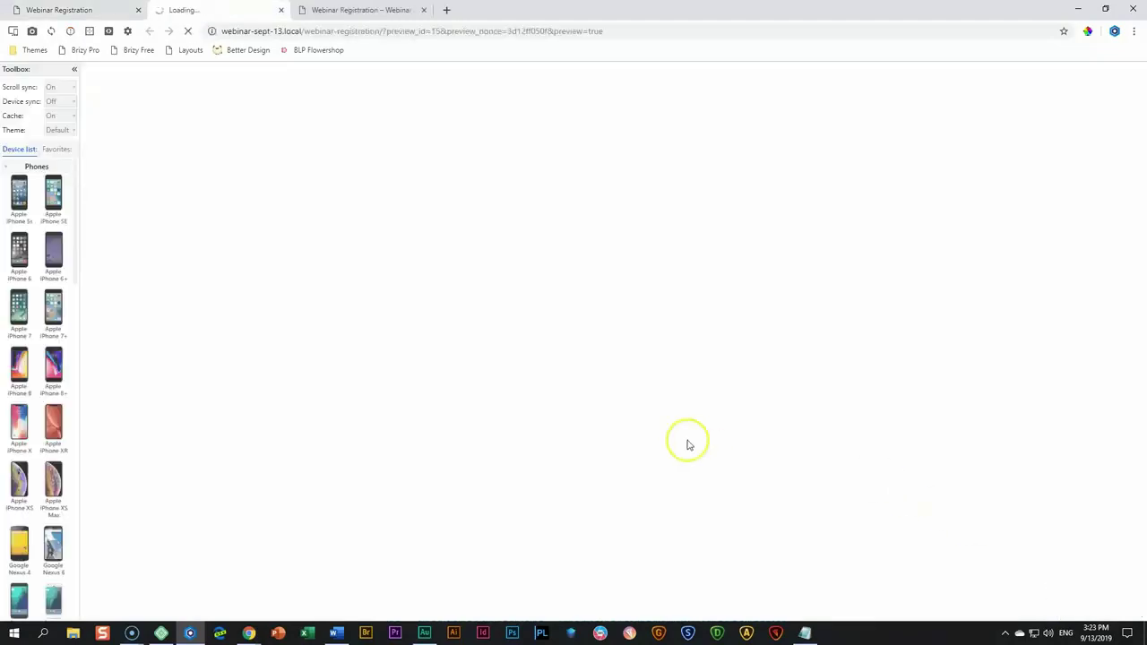
scroll(688, 445, down, 15)
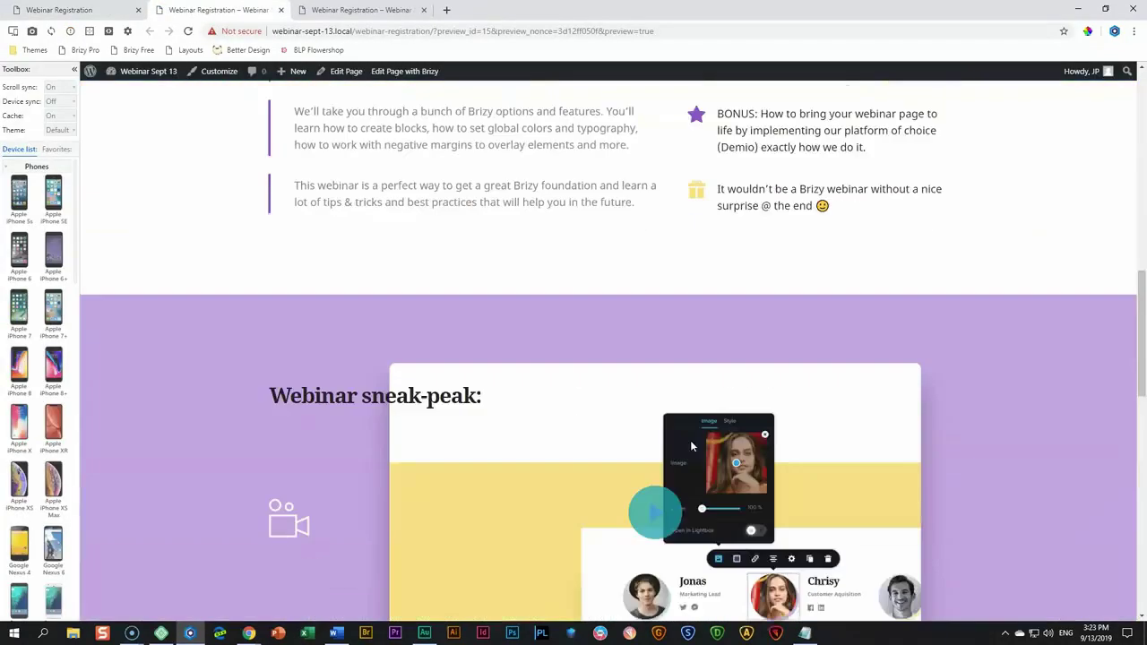
scroll(690, 445, down, 6)
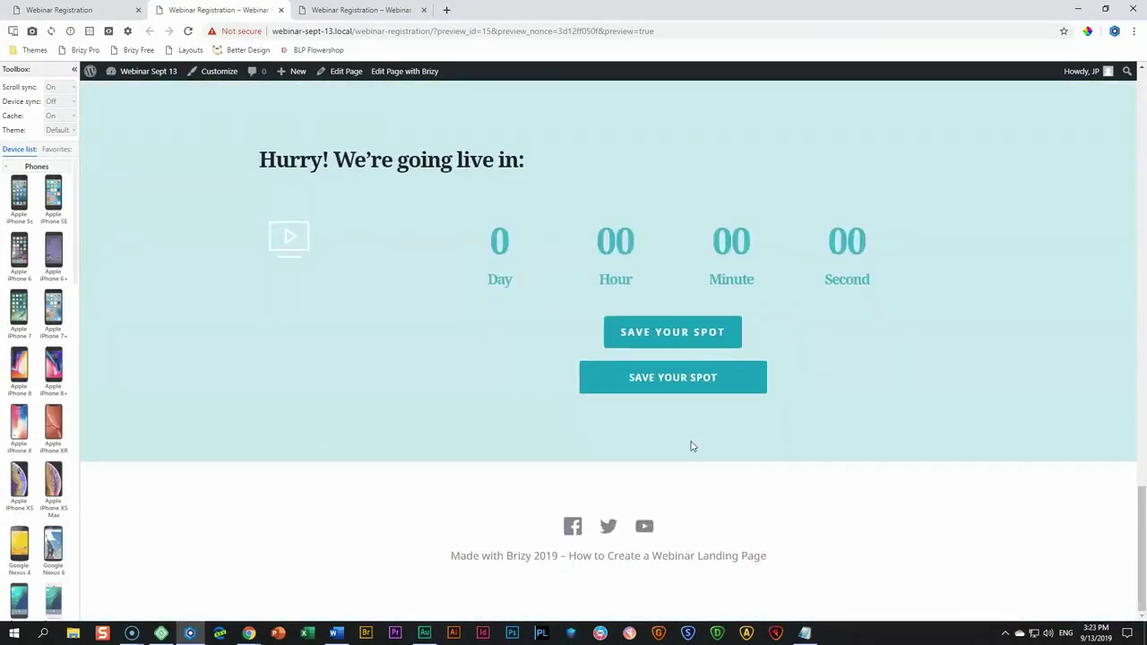
Return to the page editor and inspect the padding settings of the countdown section's Embed element.
click(107, 10)
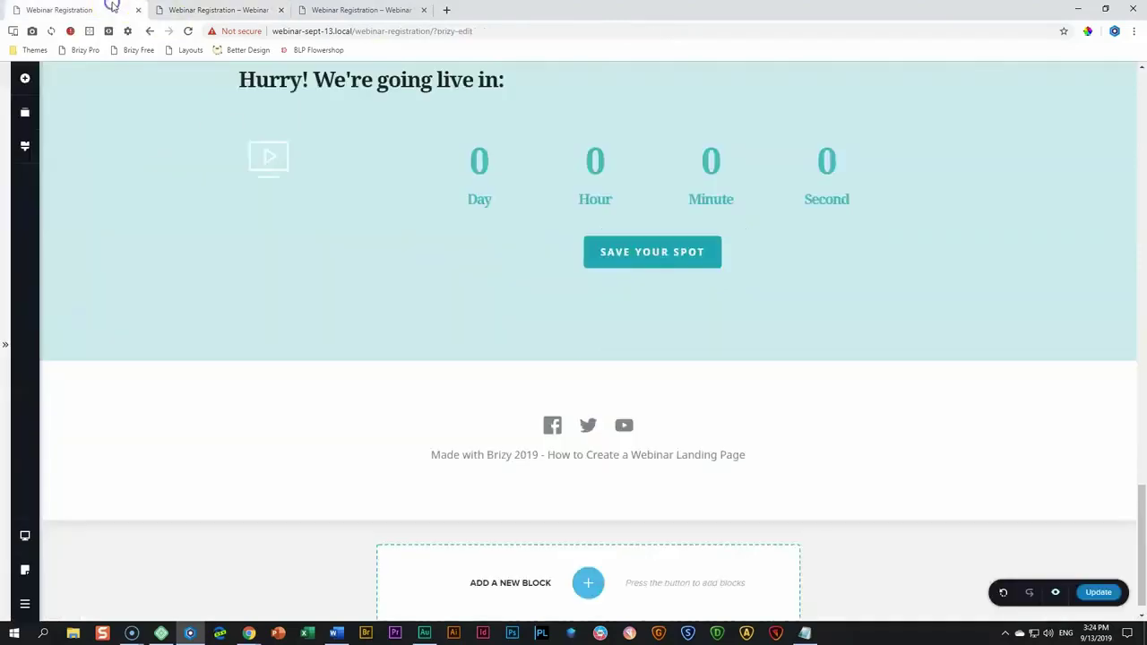
click(645, 290)
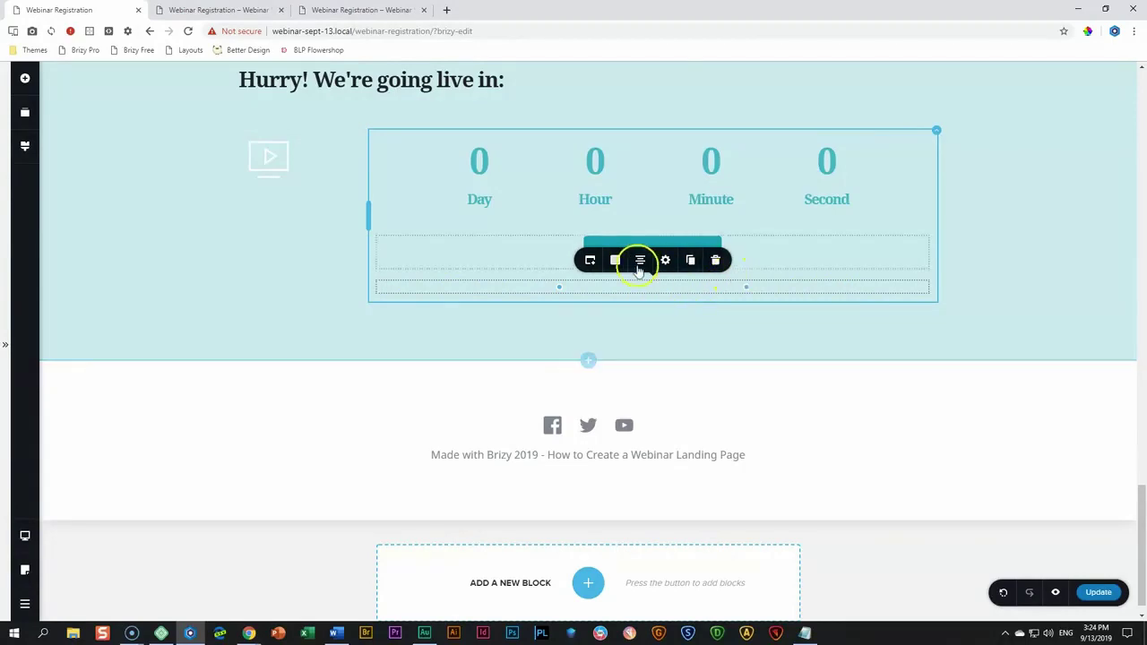
click(665, 259)
click(638, 225)
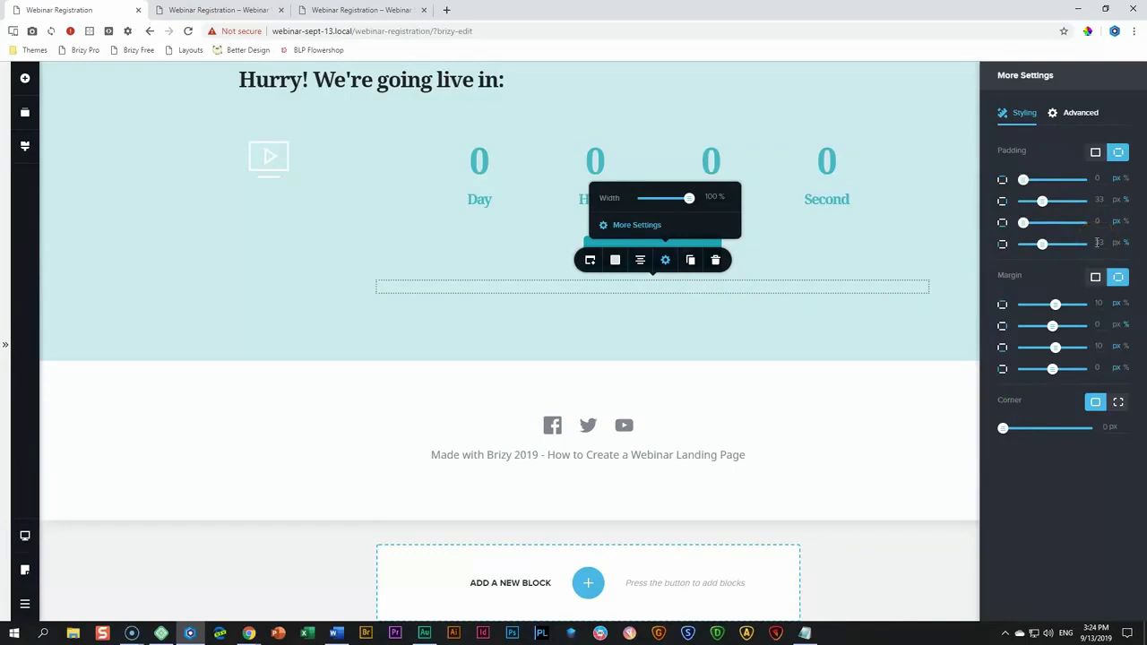
click(942, 236)
Delete the original SAVE YOUR SPOT button above the Embed element in the countdown section and update the page.
click(688, 251)
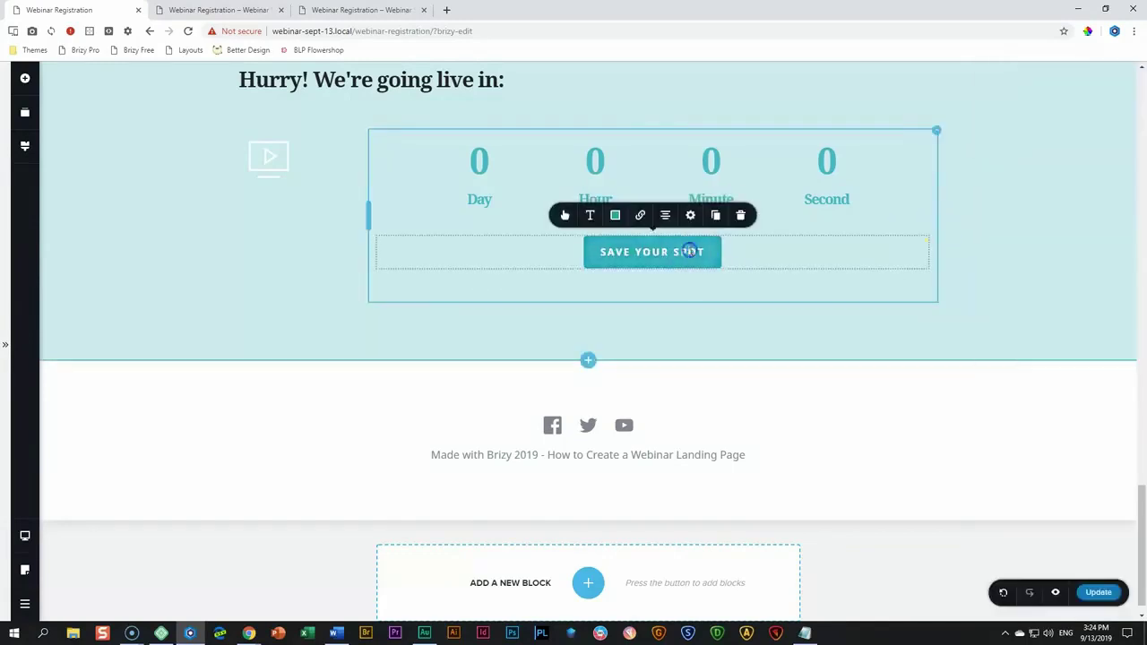
click(741, 217)
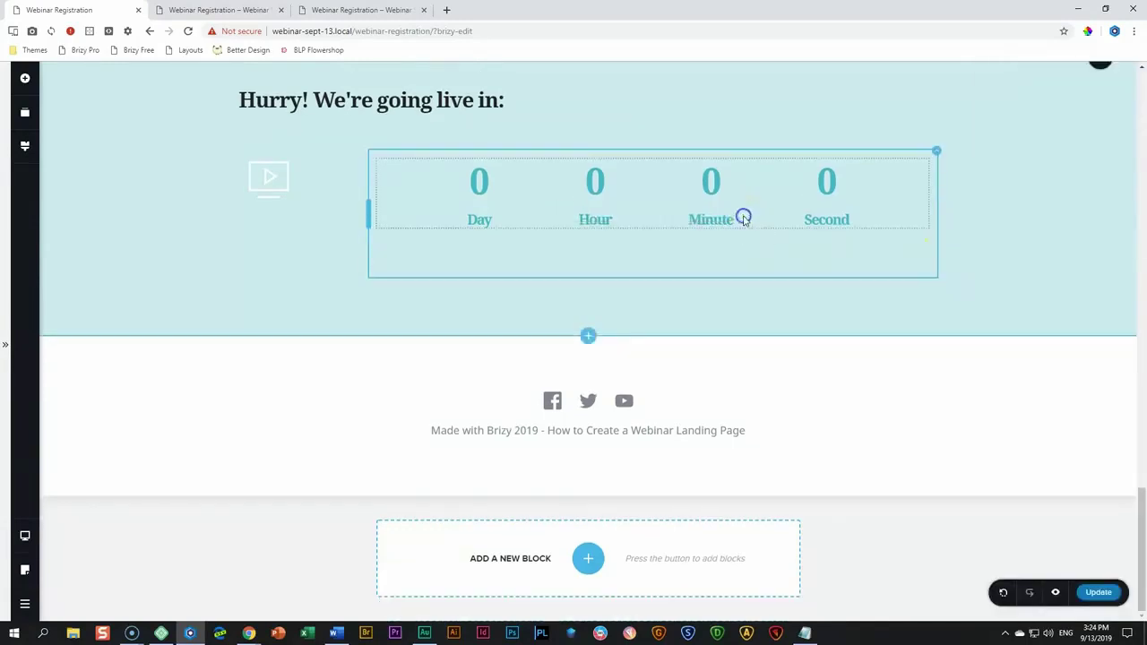
click(1099, 593)
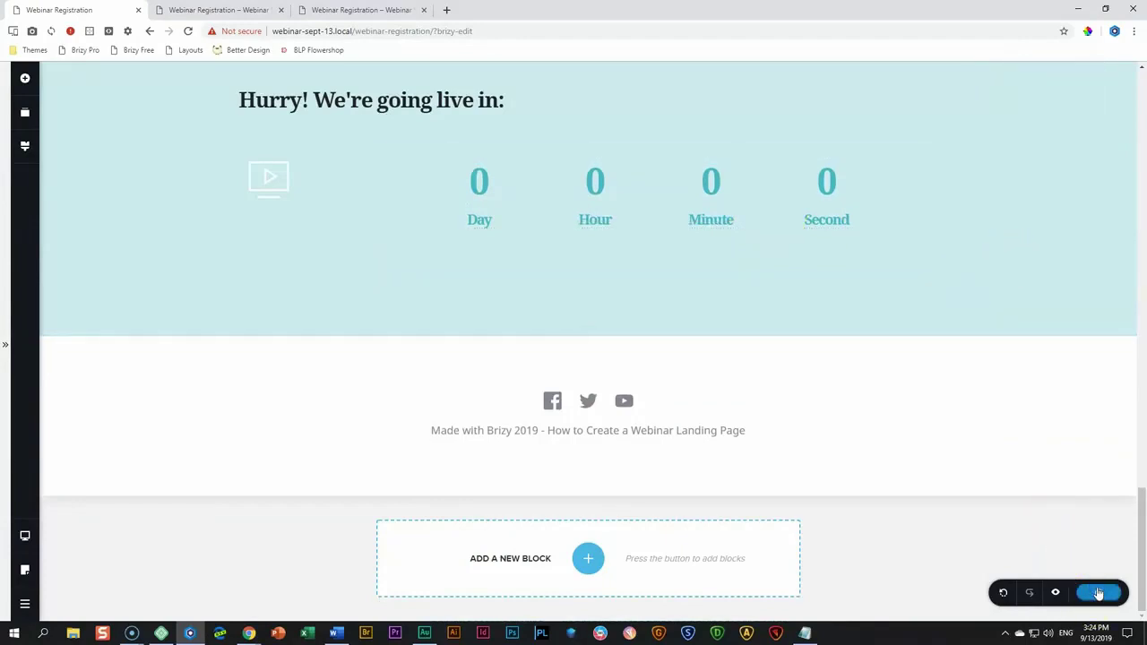
click(932, 546)
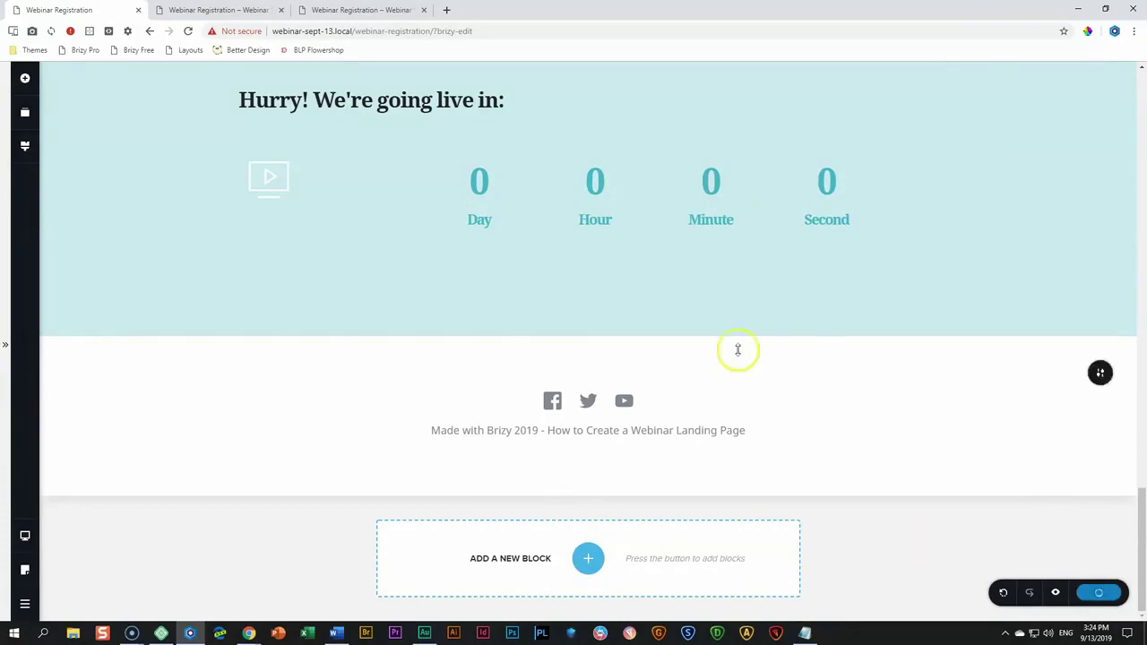
scroll(830, 448, up, 2)
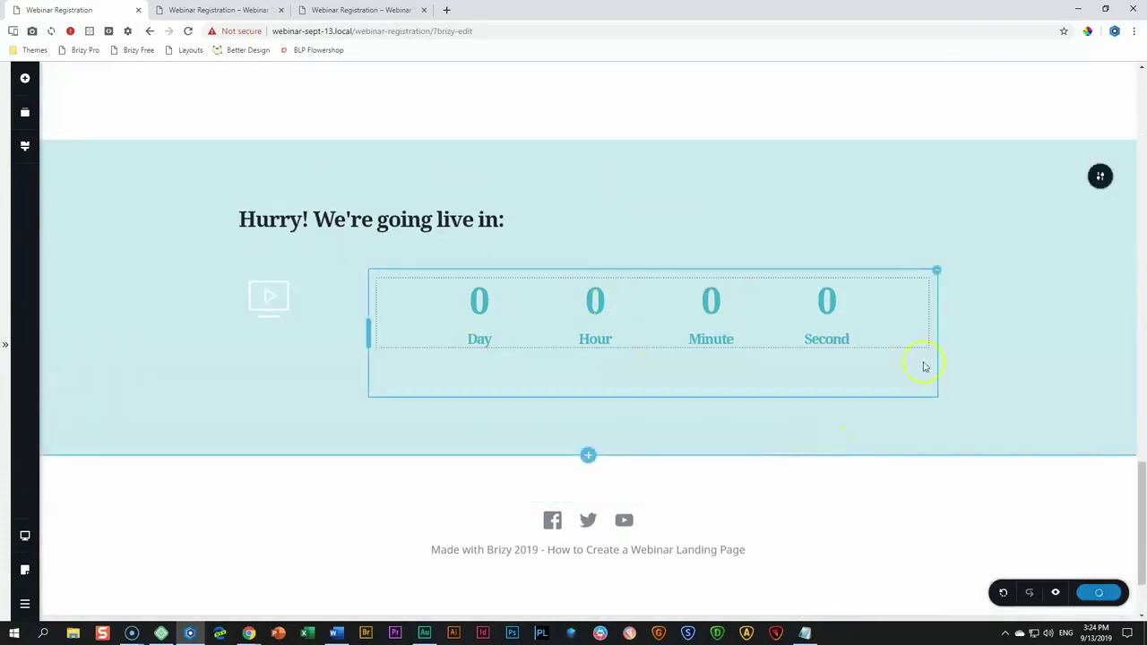
scroll(973, 498, down, 2)
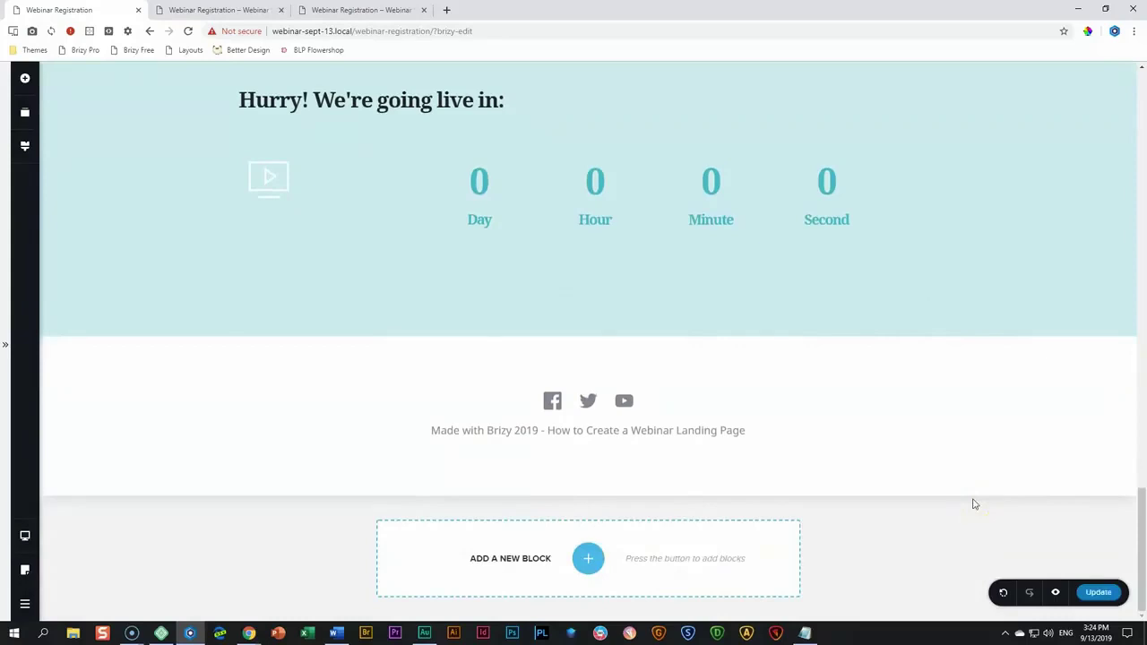
scroll(975, 504, up, 10)
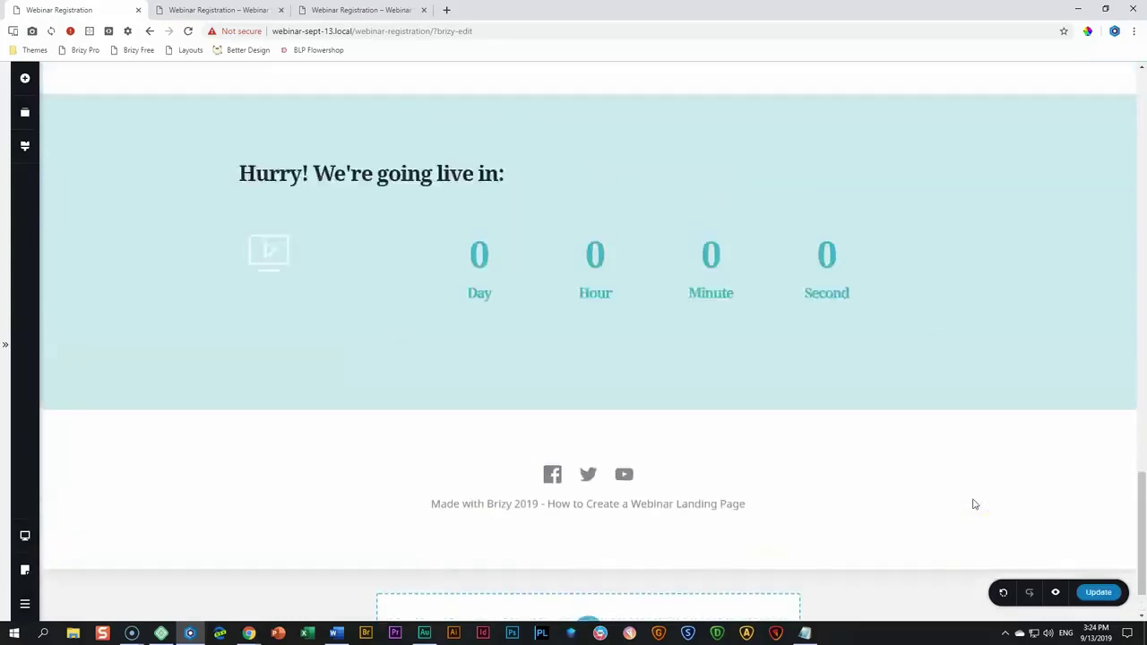
scroll(974, 499, up, 15)
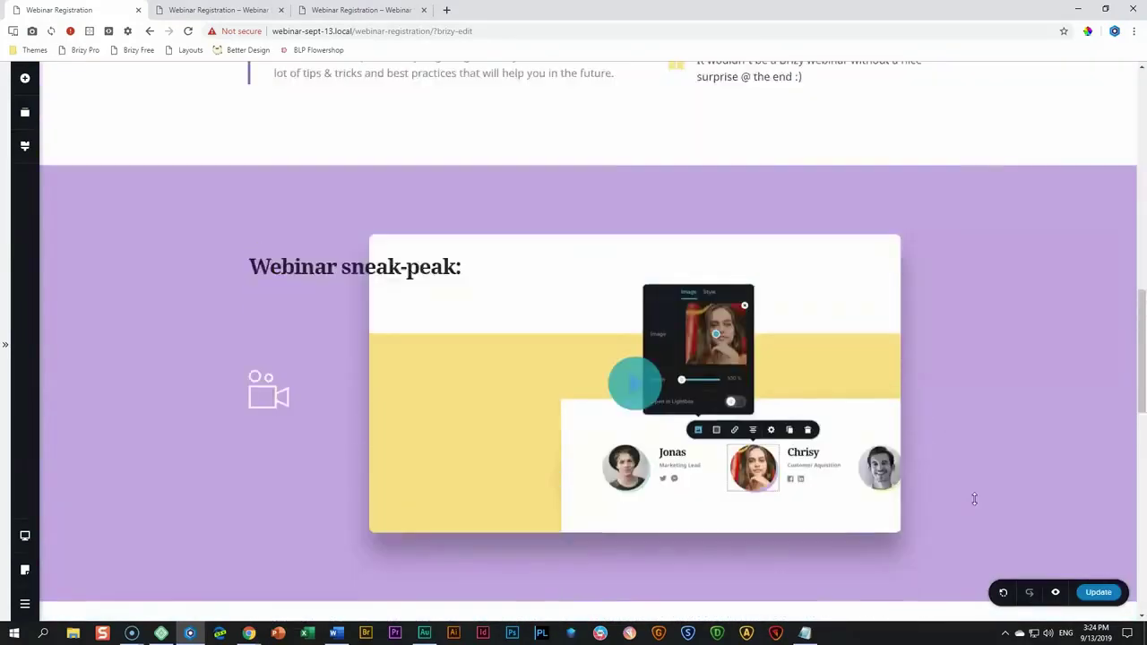
scroll(975, 499, up, 2)
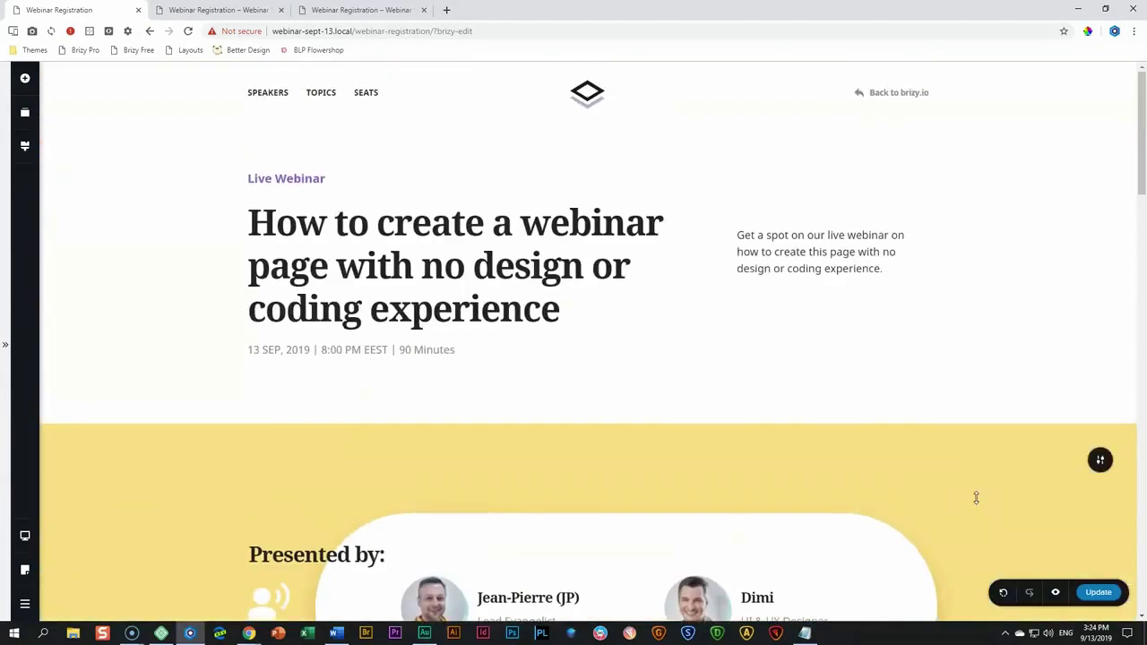
click(976, 488)
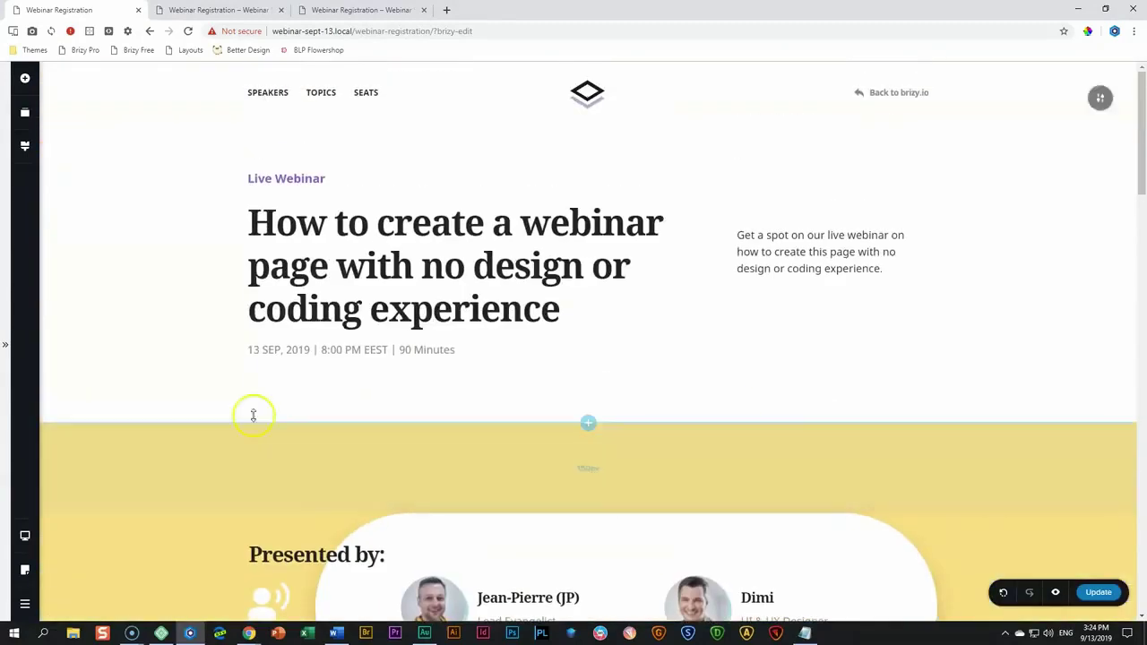